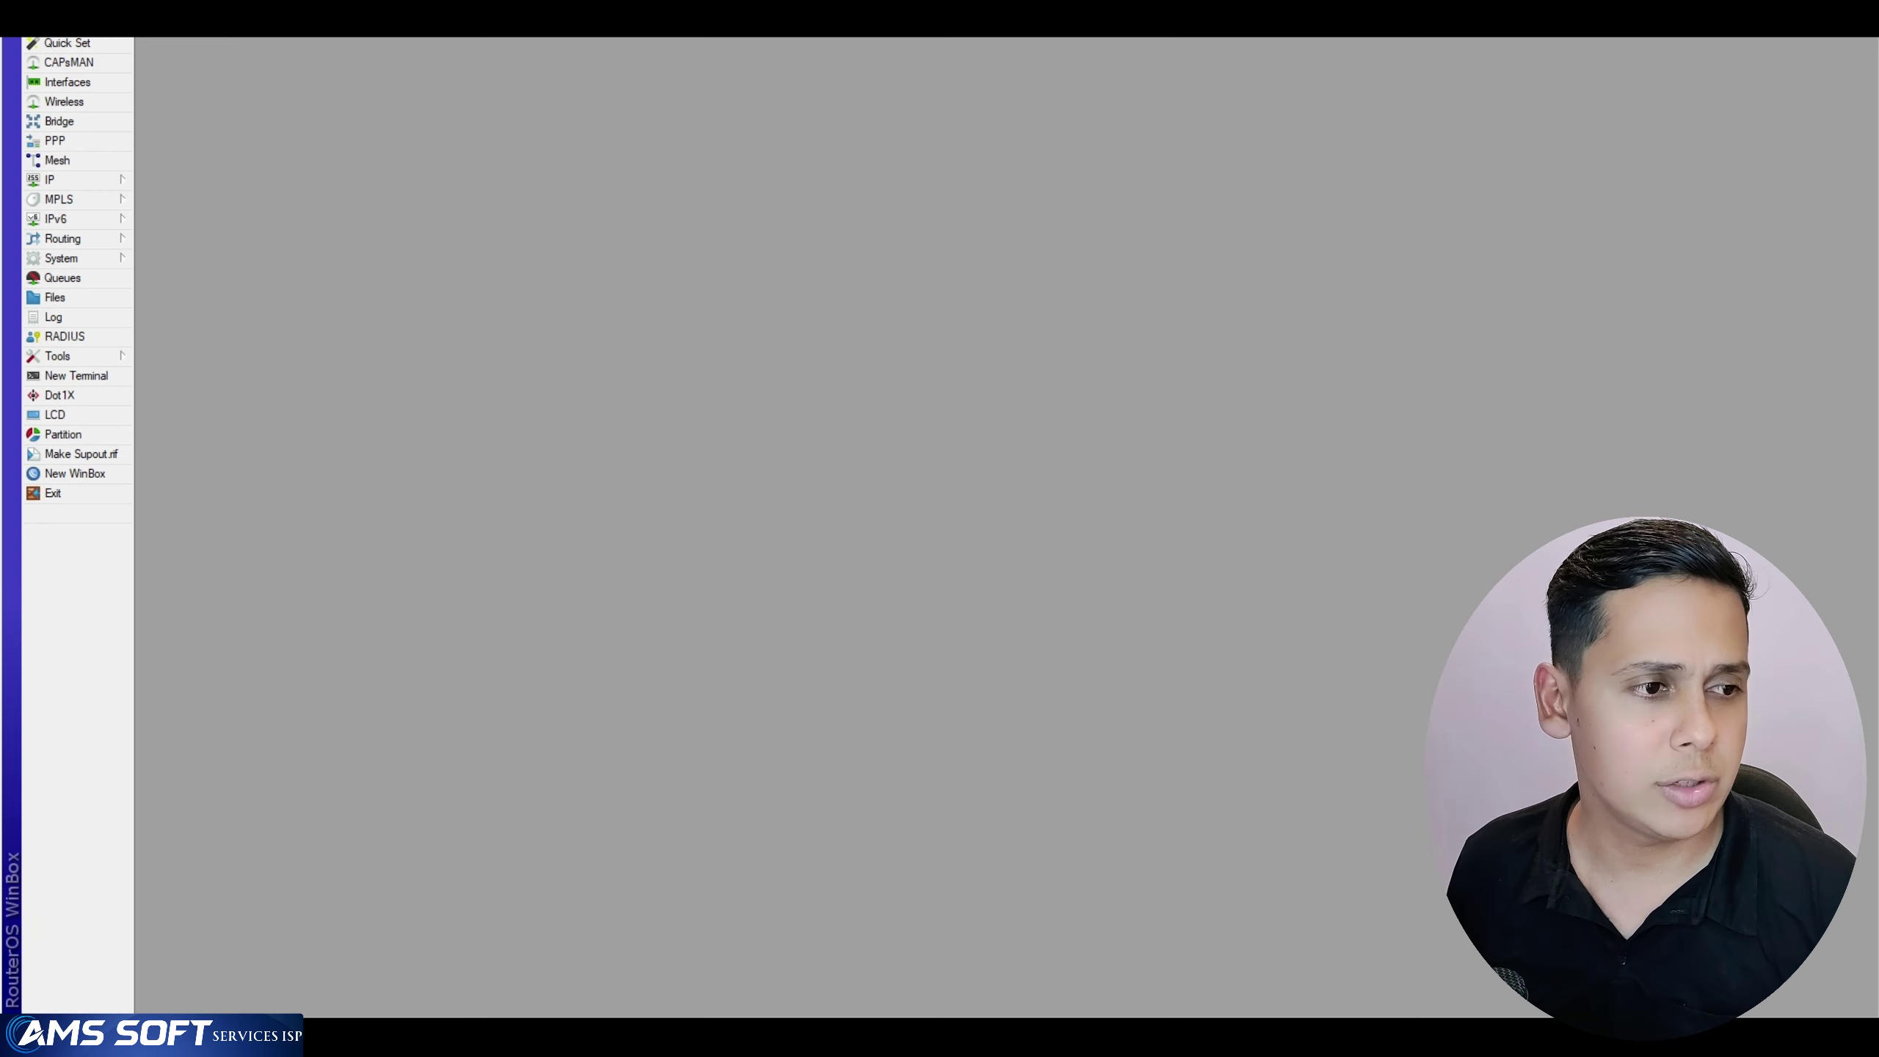
Switch to the Notepad++ notes, review the gateway and IPv6 block, and copy the games net address fd00:1:0:d::2/64
key("alt+Tab")
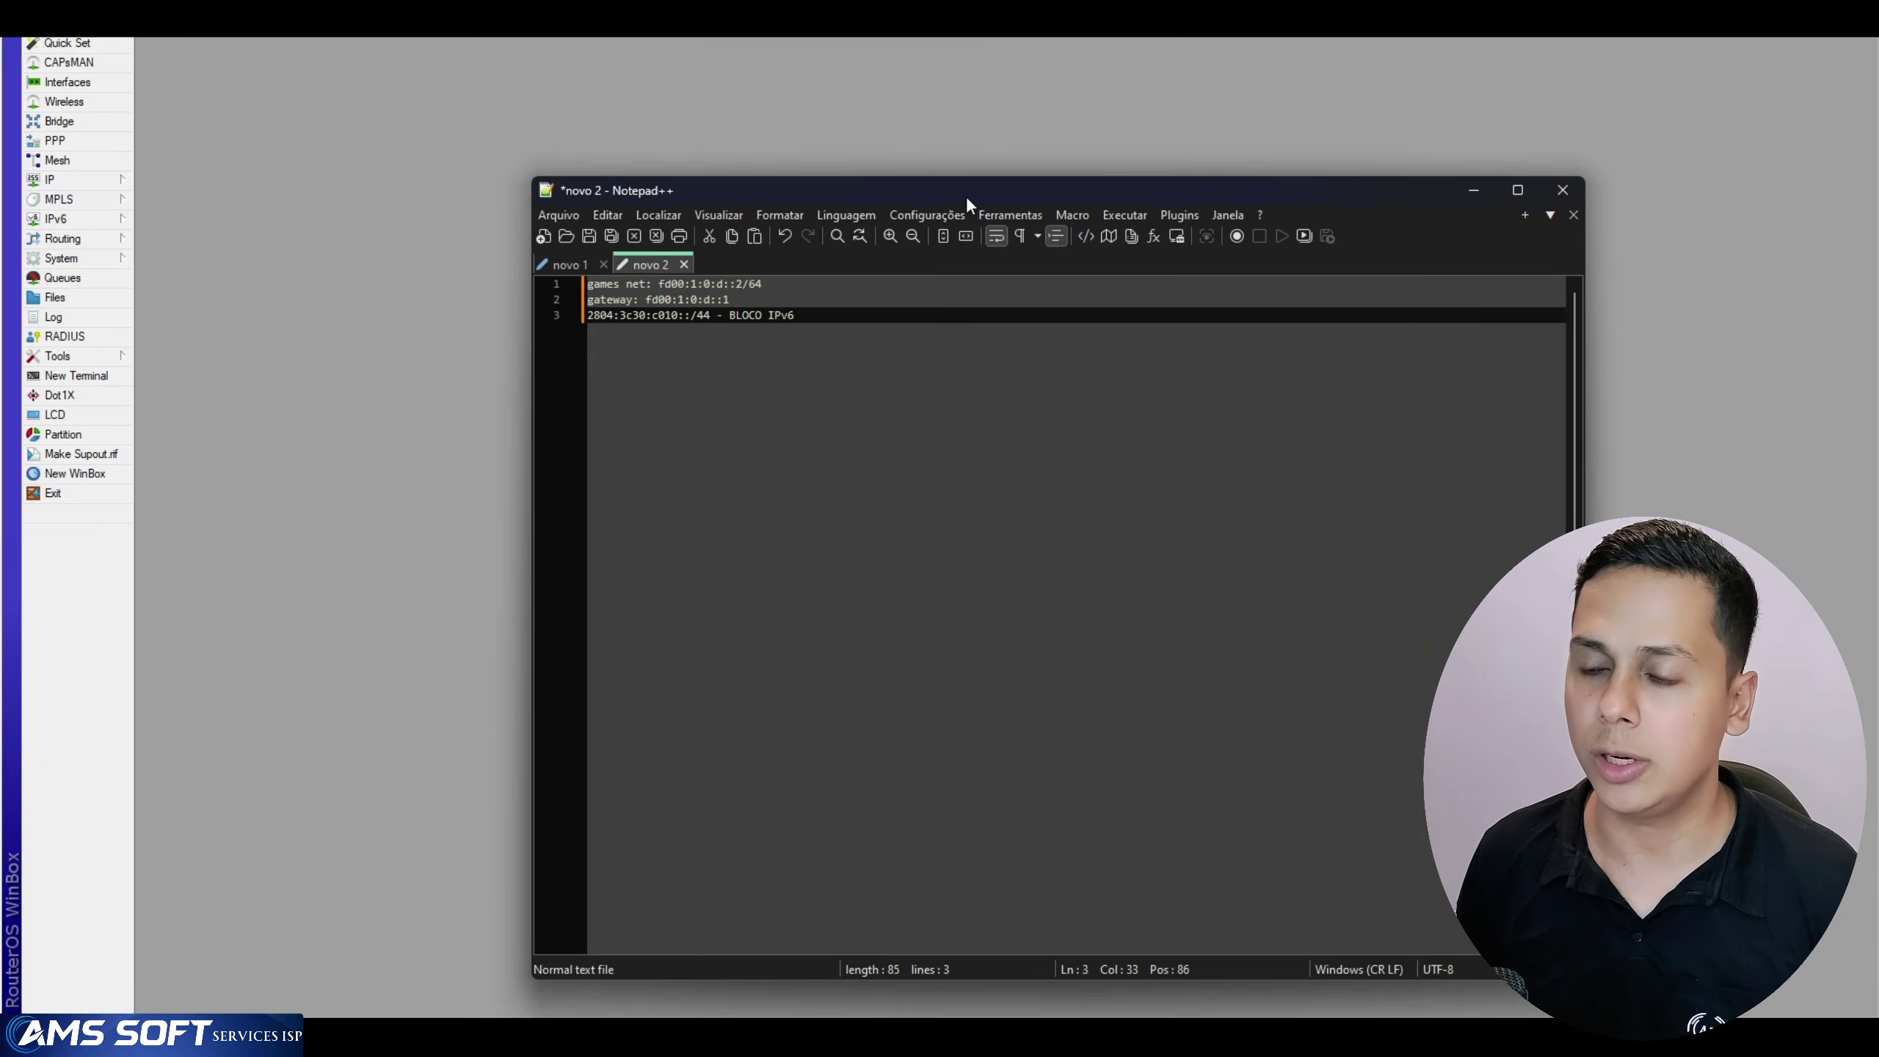
left_click(706, 284)
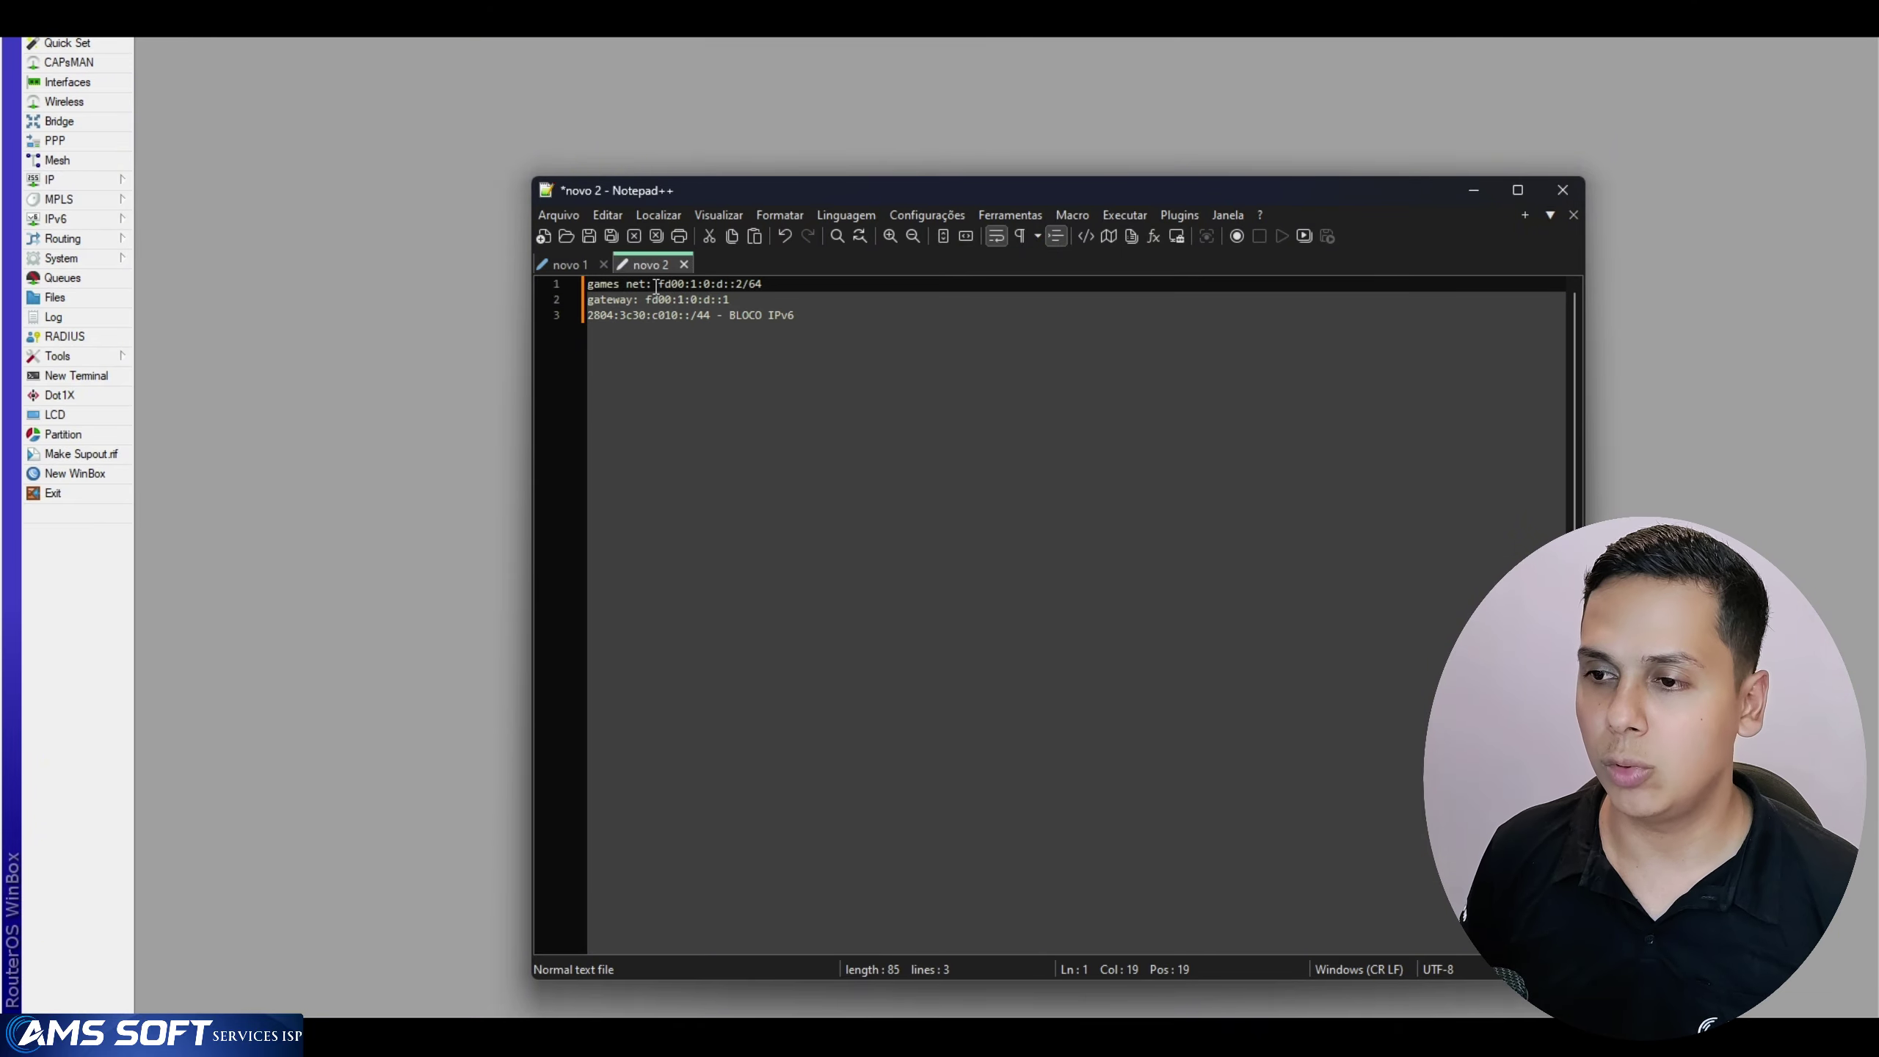
left_click_drag(660, 284, 694, 305)
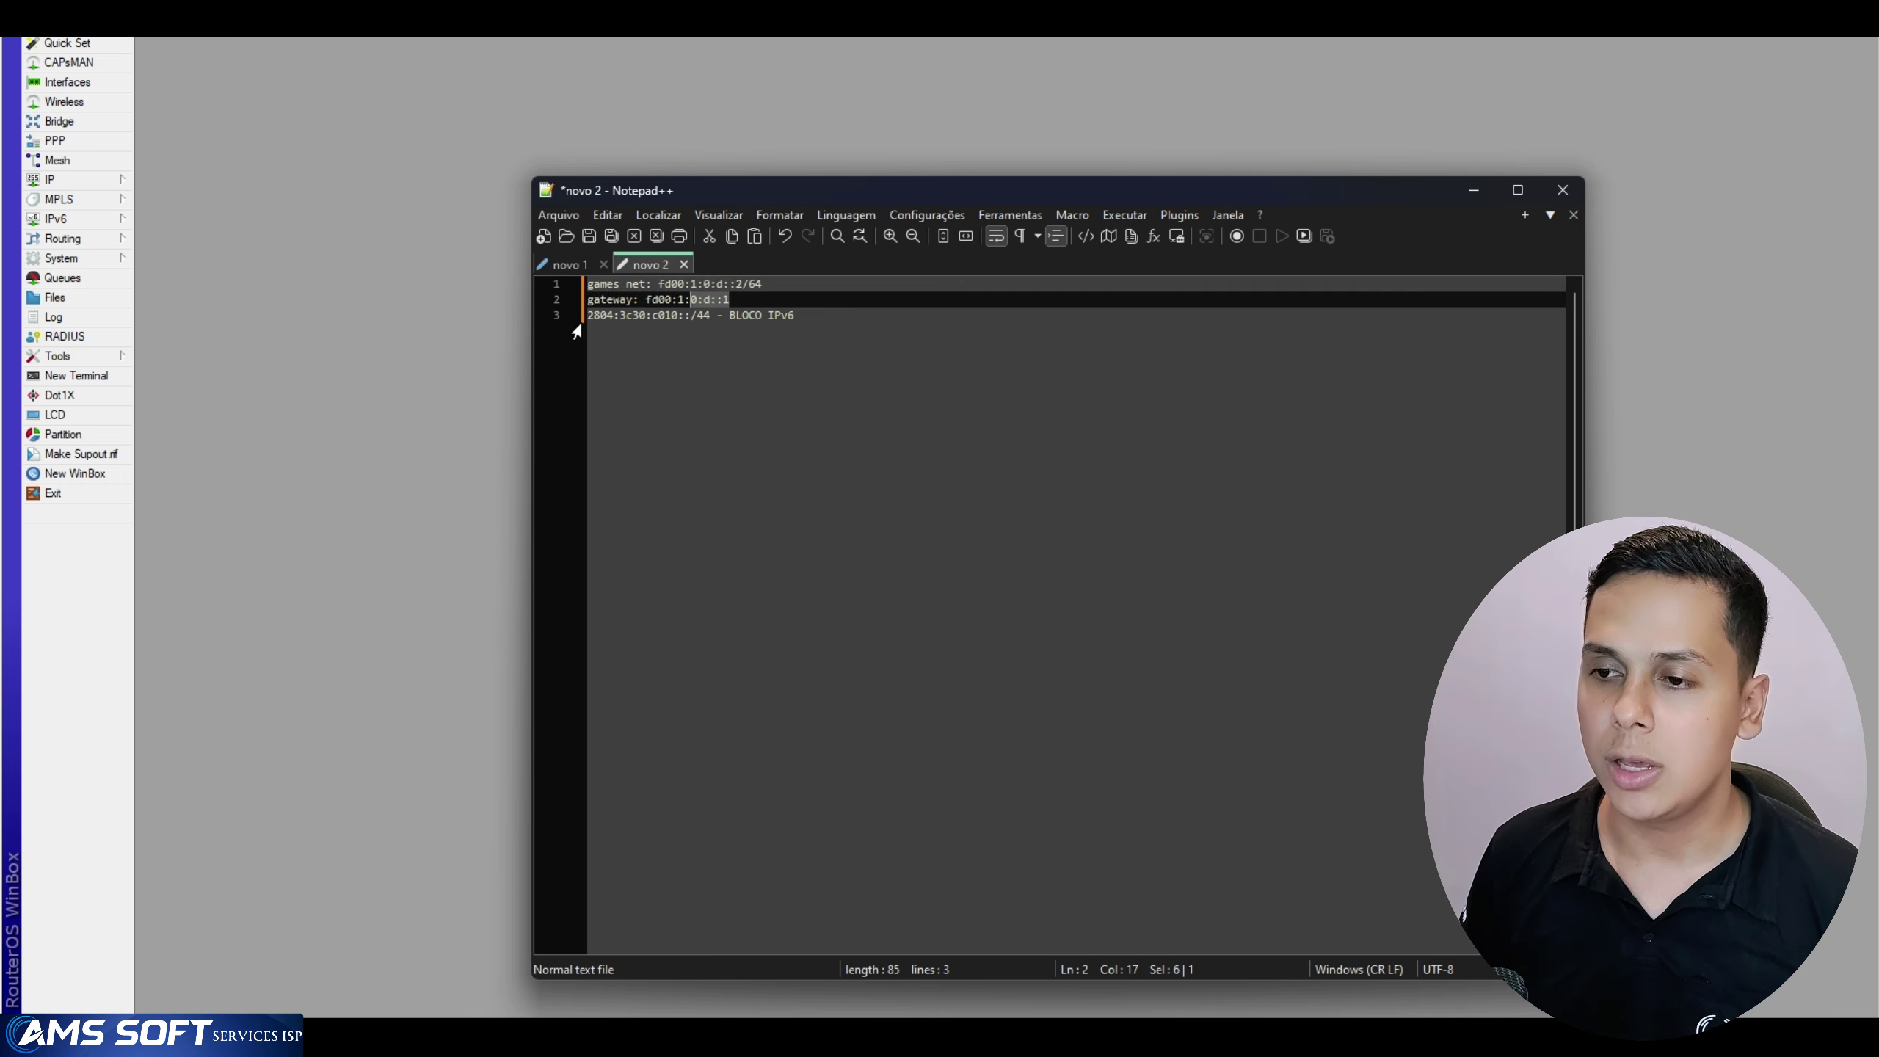
left_click_drag(795, 316, 588, 315)
left_click(693, 315)
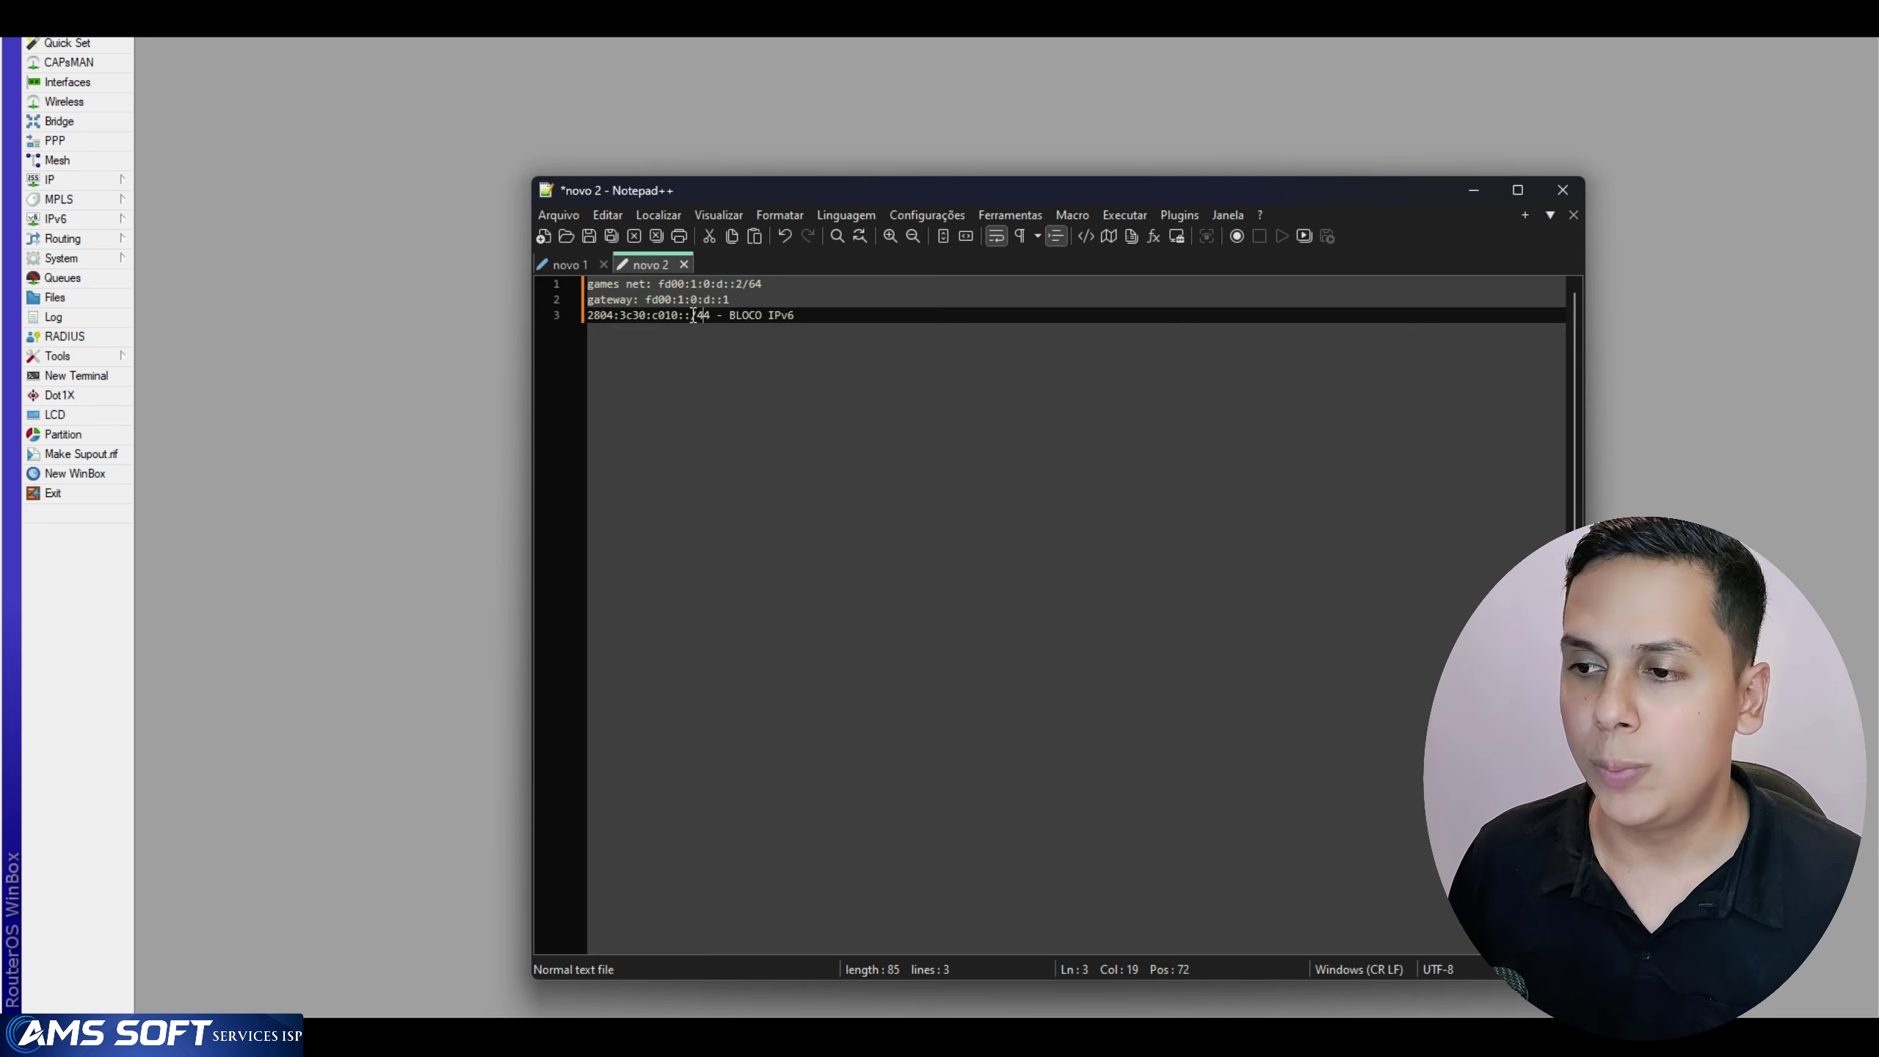
left_click_drag(661, 284, 765, 286)
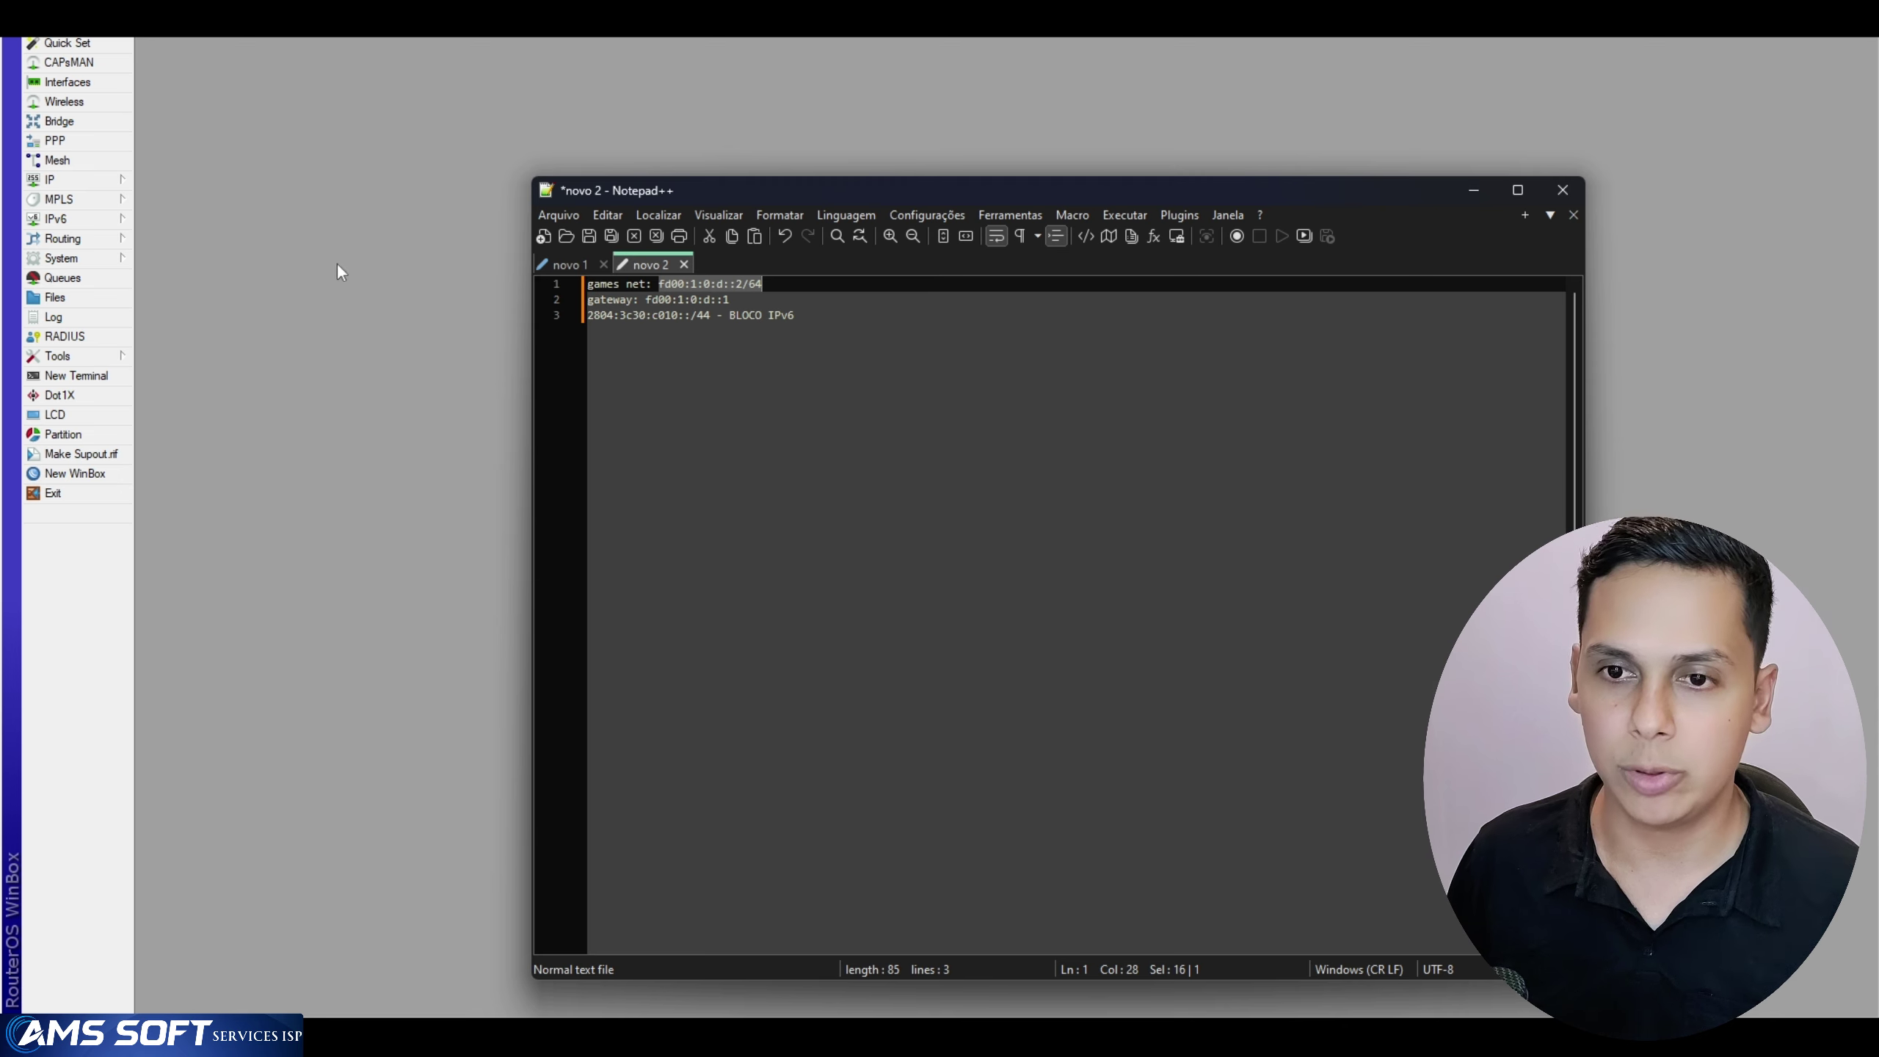
Start a new IPv6 address entry in WinBox with address fd00:1:0:d::2/64 and check the selectable interfaces
left_click(59, 219)
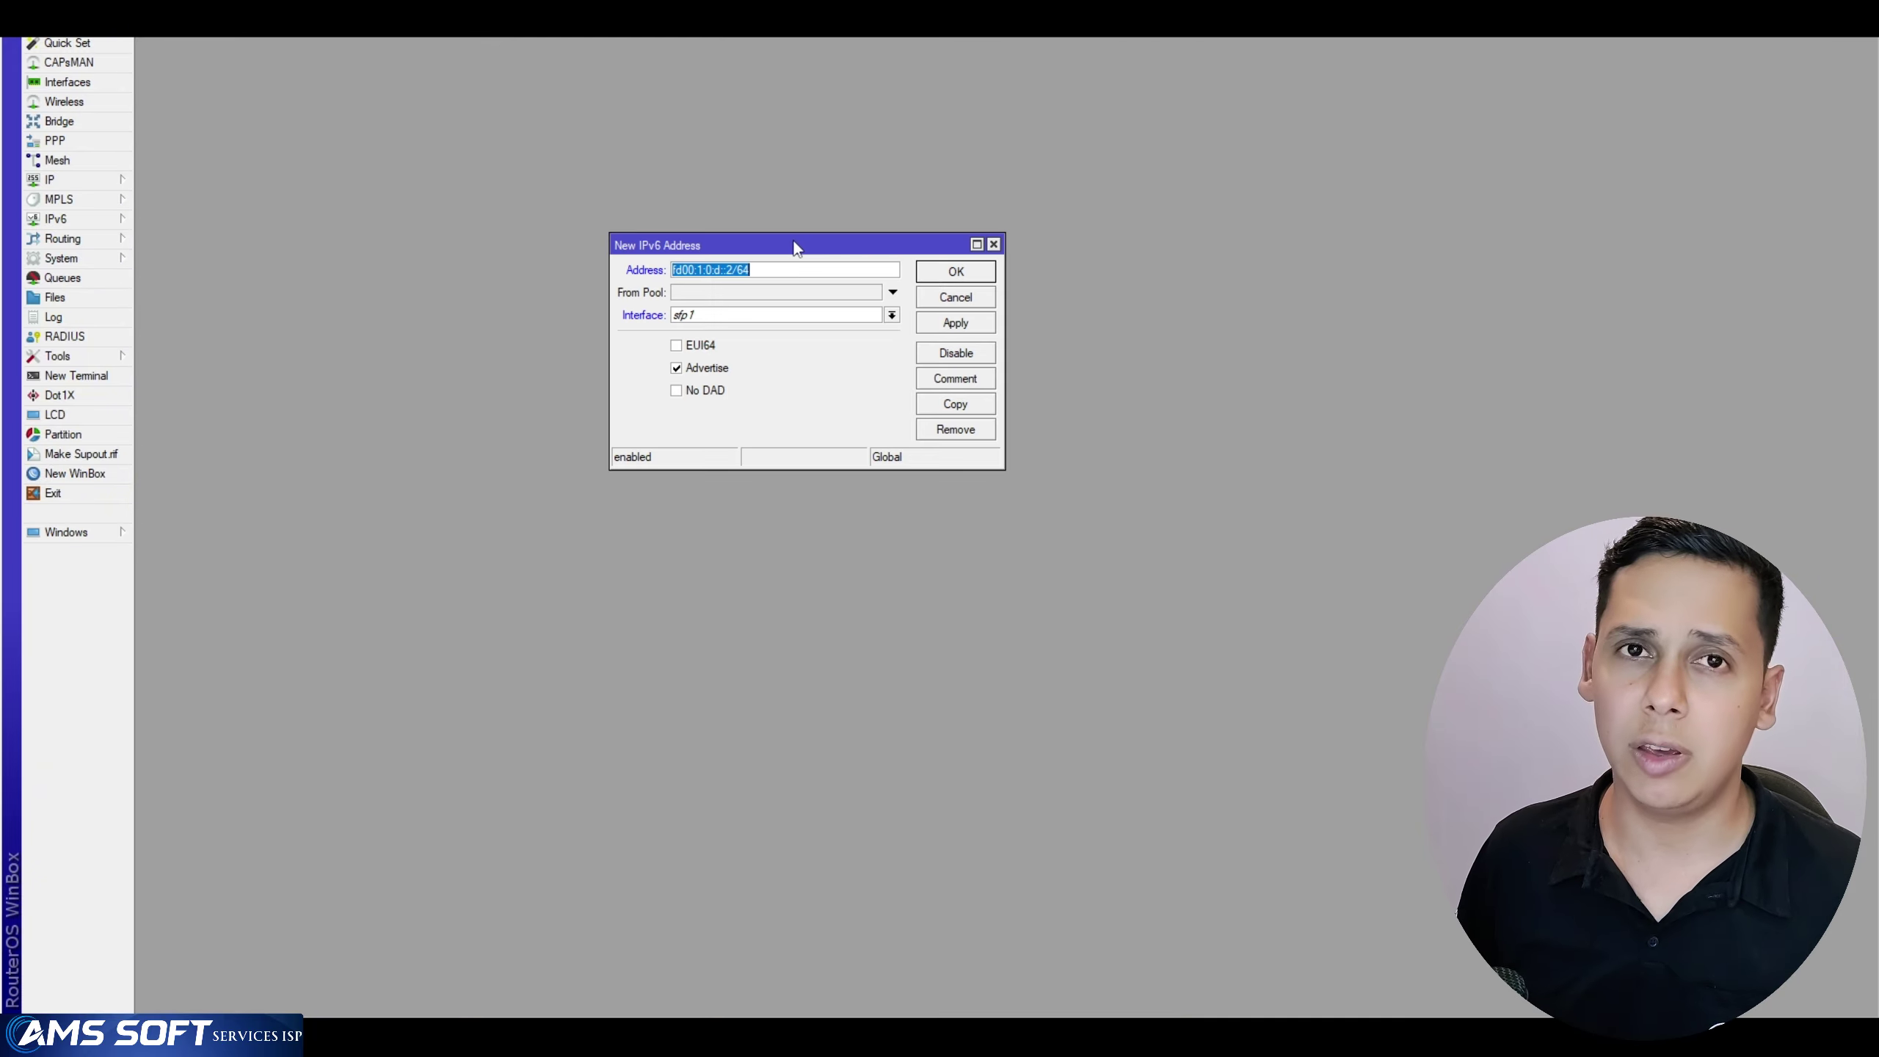
left_click(769, 316)
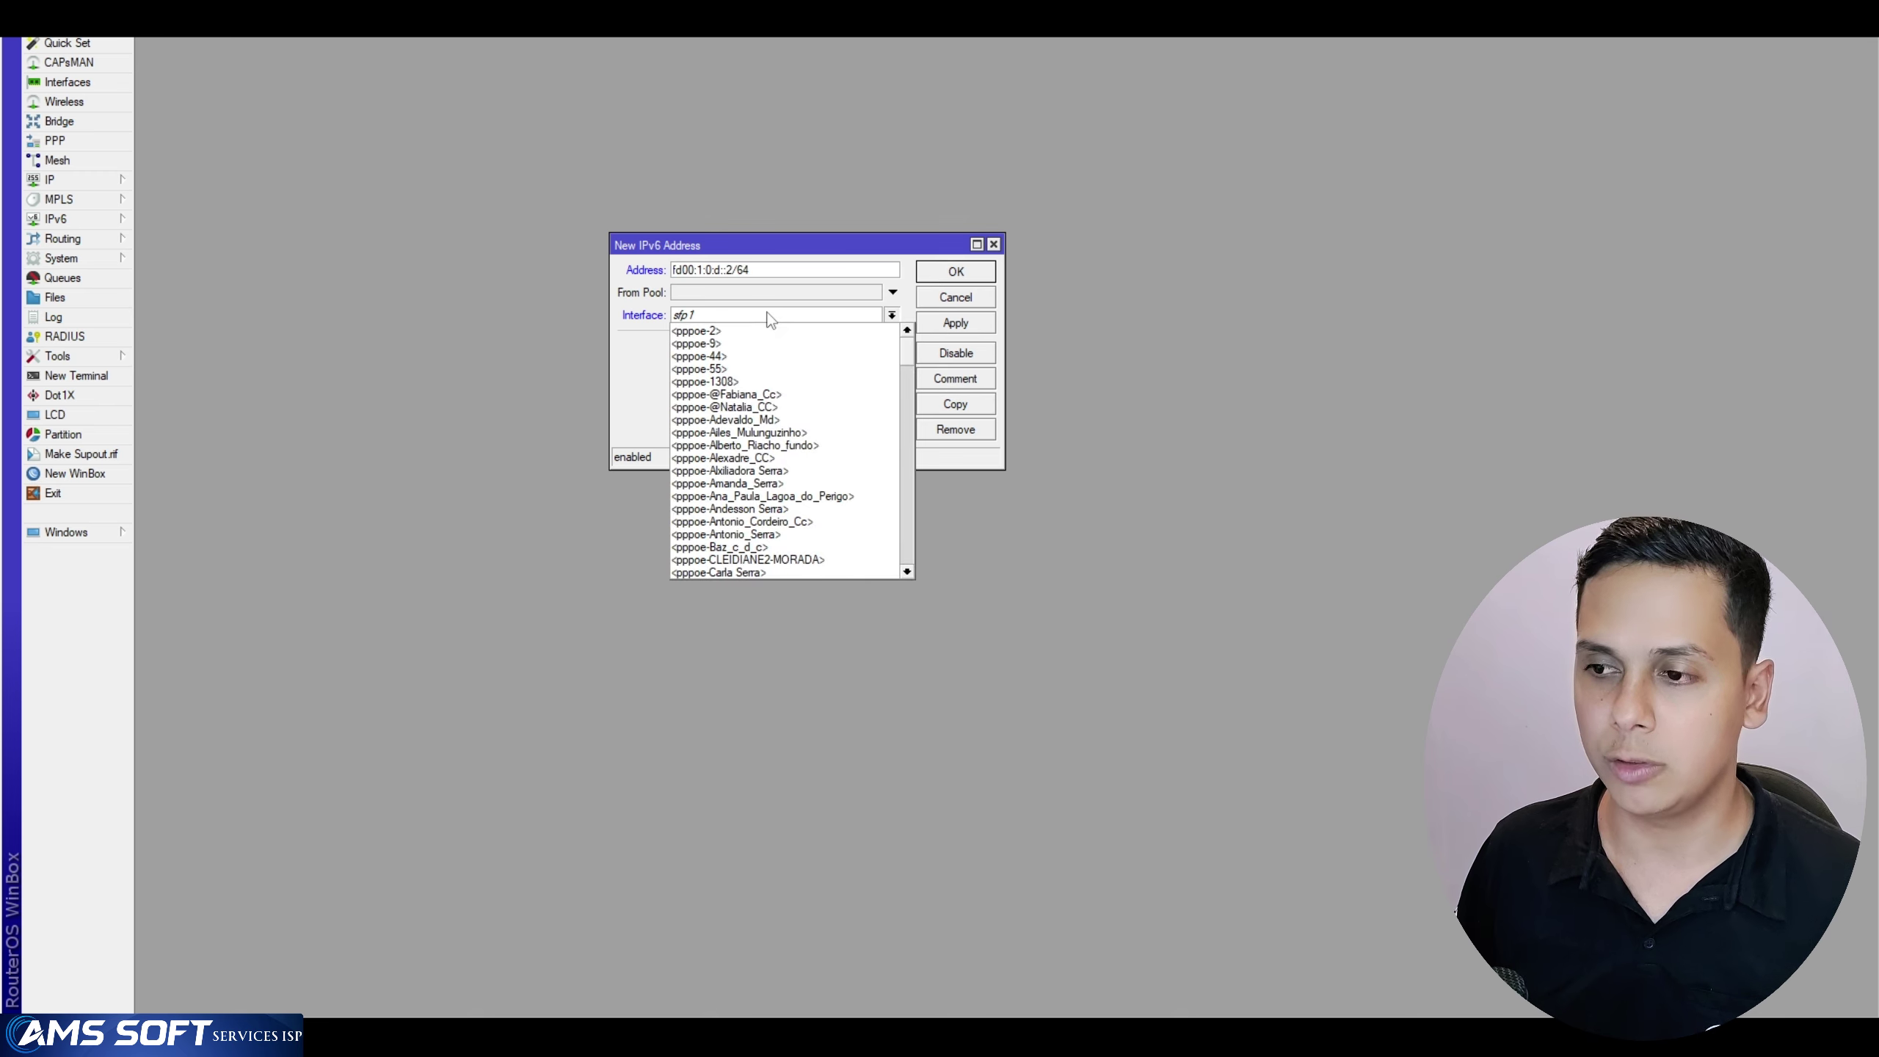
left_click(770, 317)
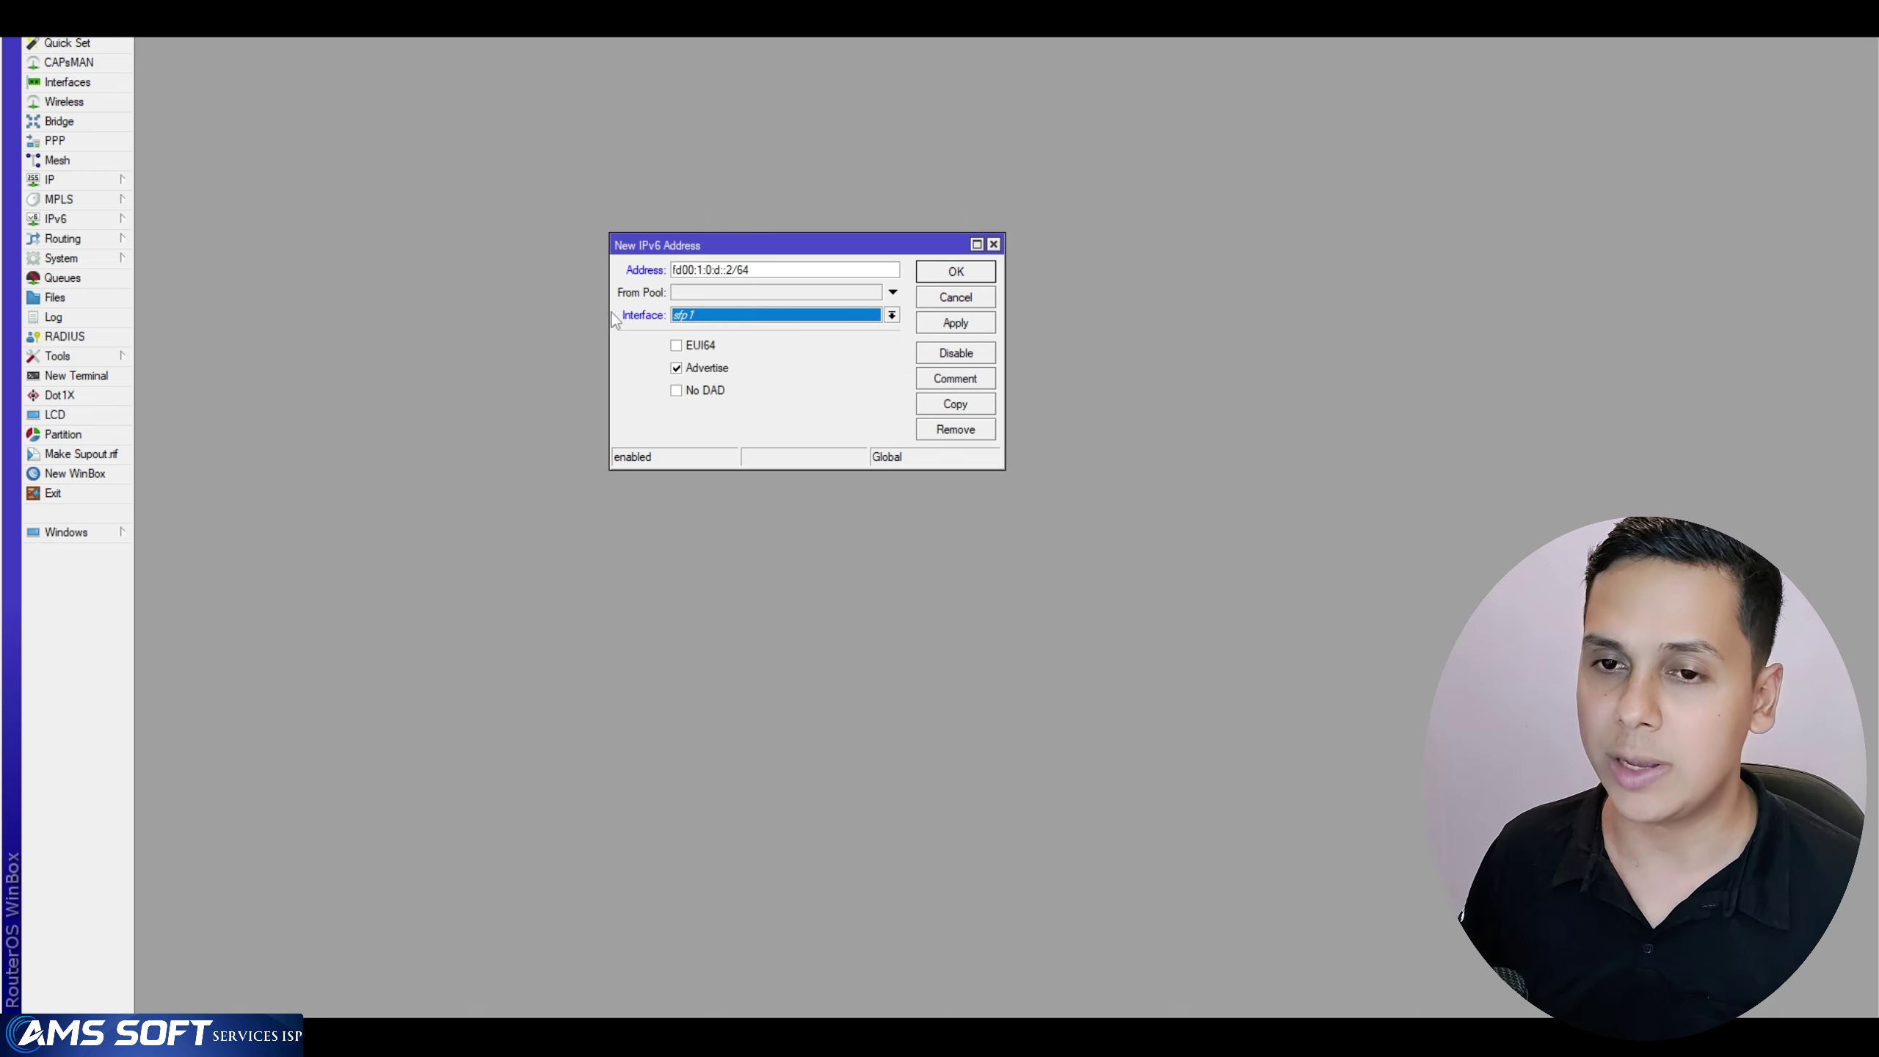
Examine the 0.0.0.0/0 route in the IPv4 route list to identify its gateway interface, leaving the route unmodified
left_click(35, 184)
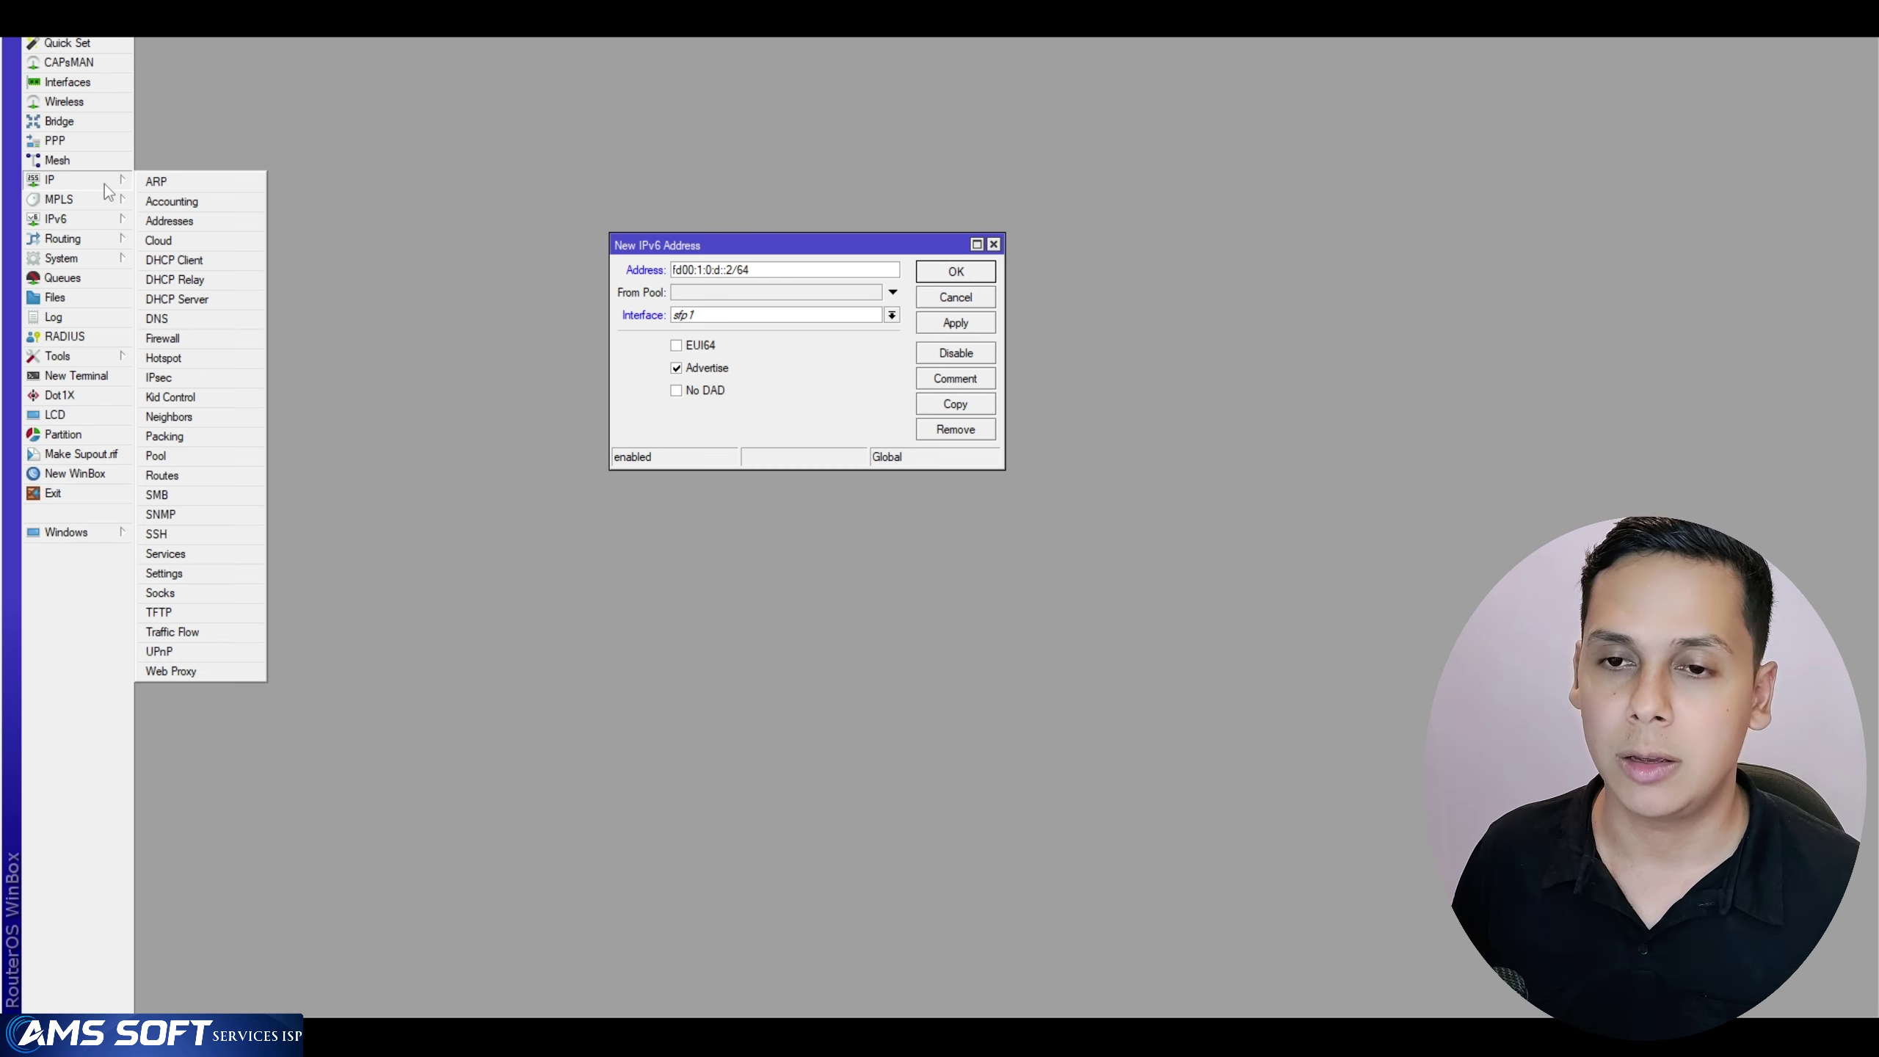
left_click(191, 477)
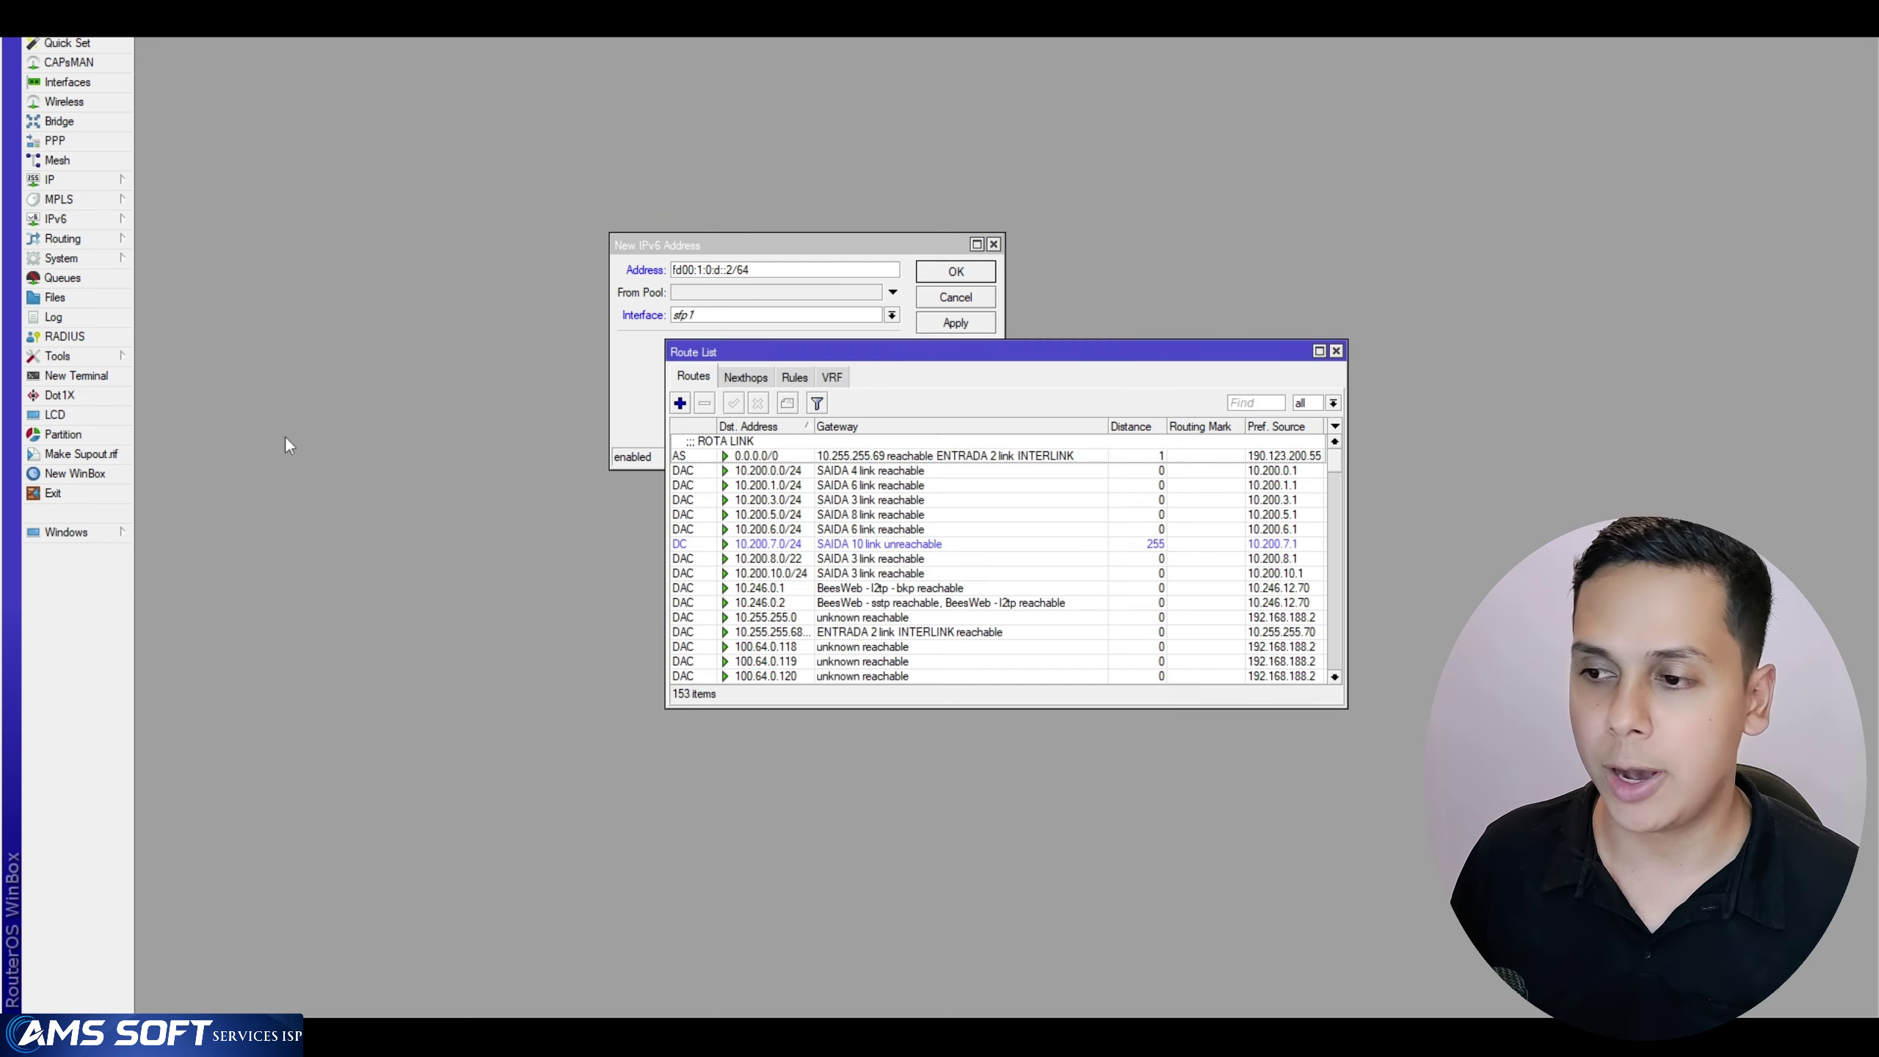
left_click_drag(780, 358, 380, 180)
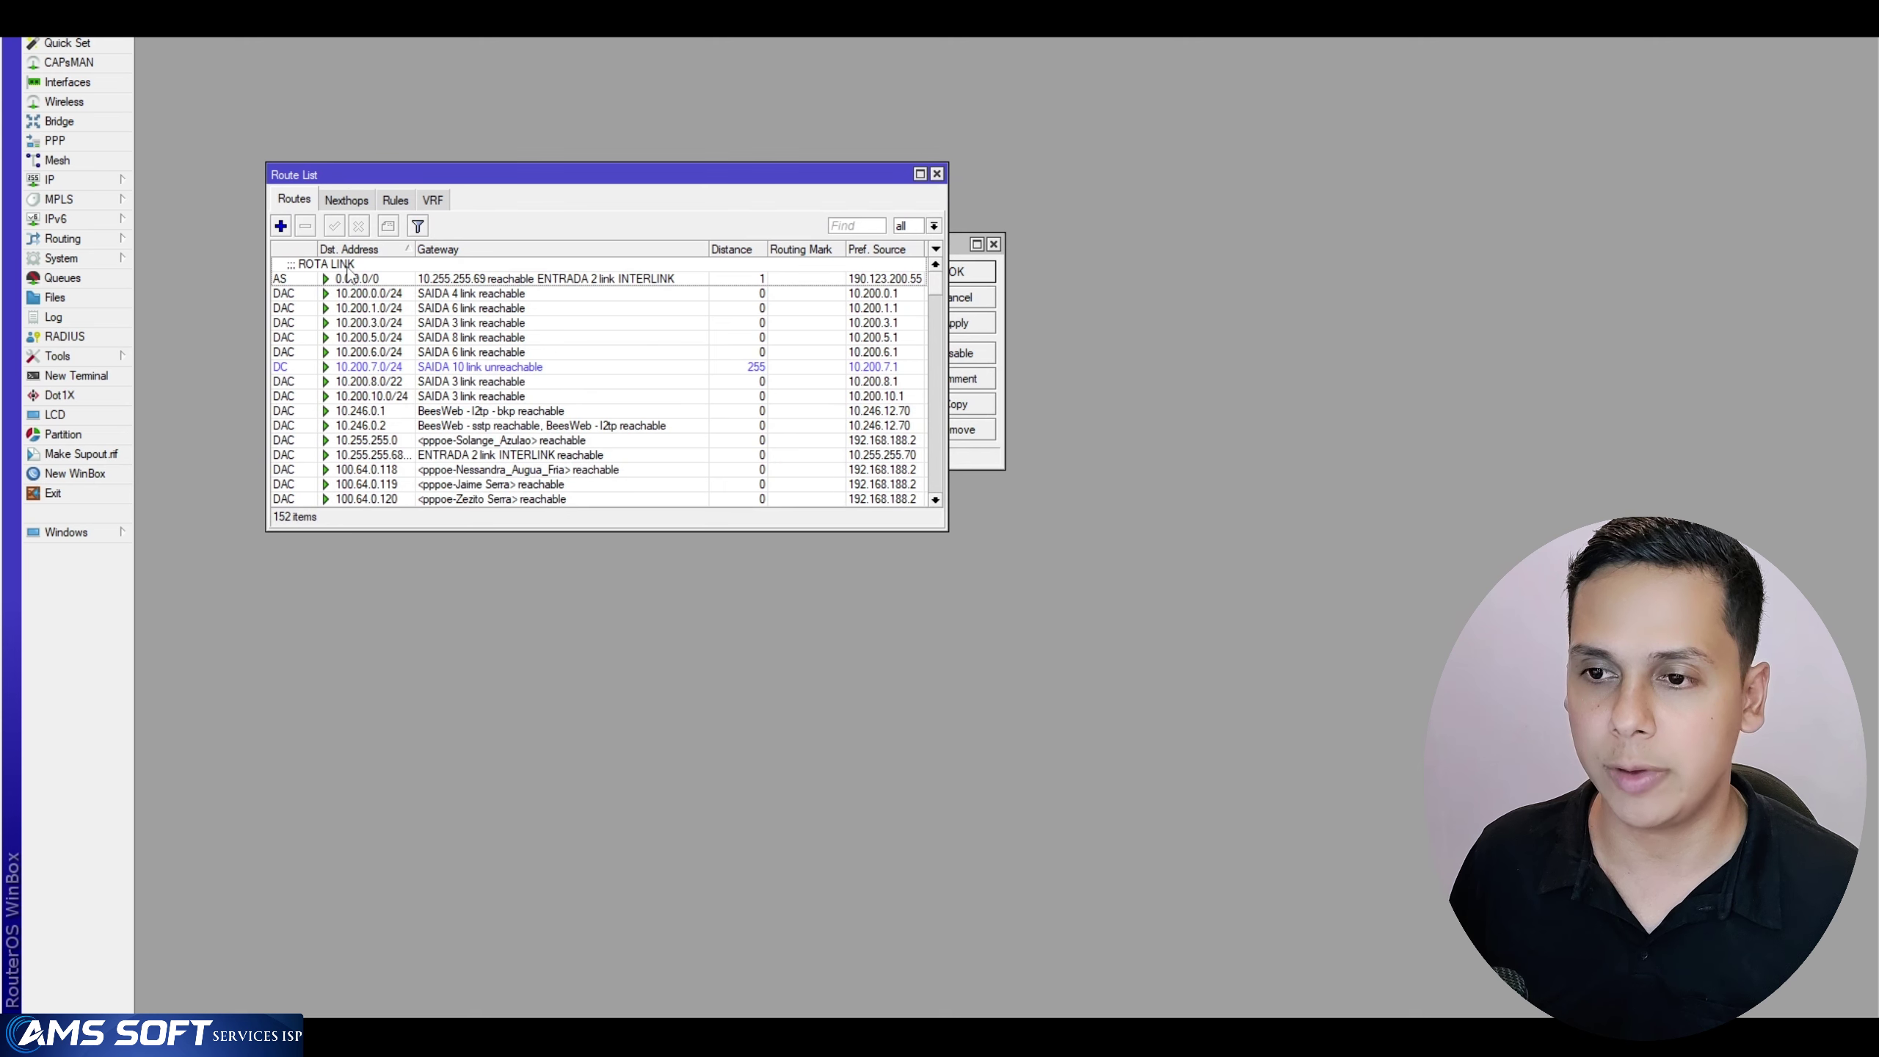
left_click(367, 279)
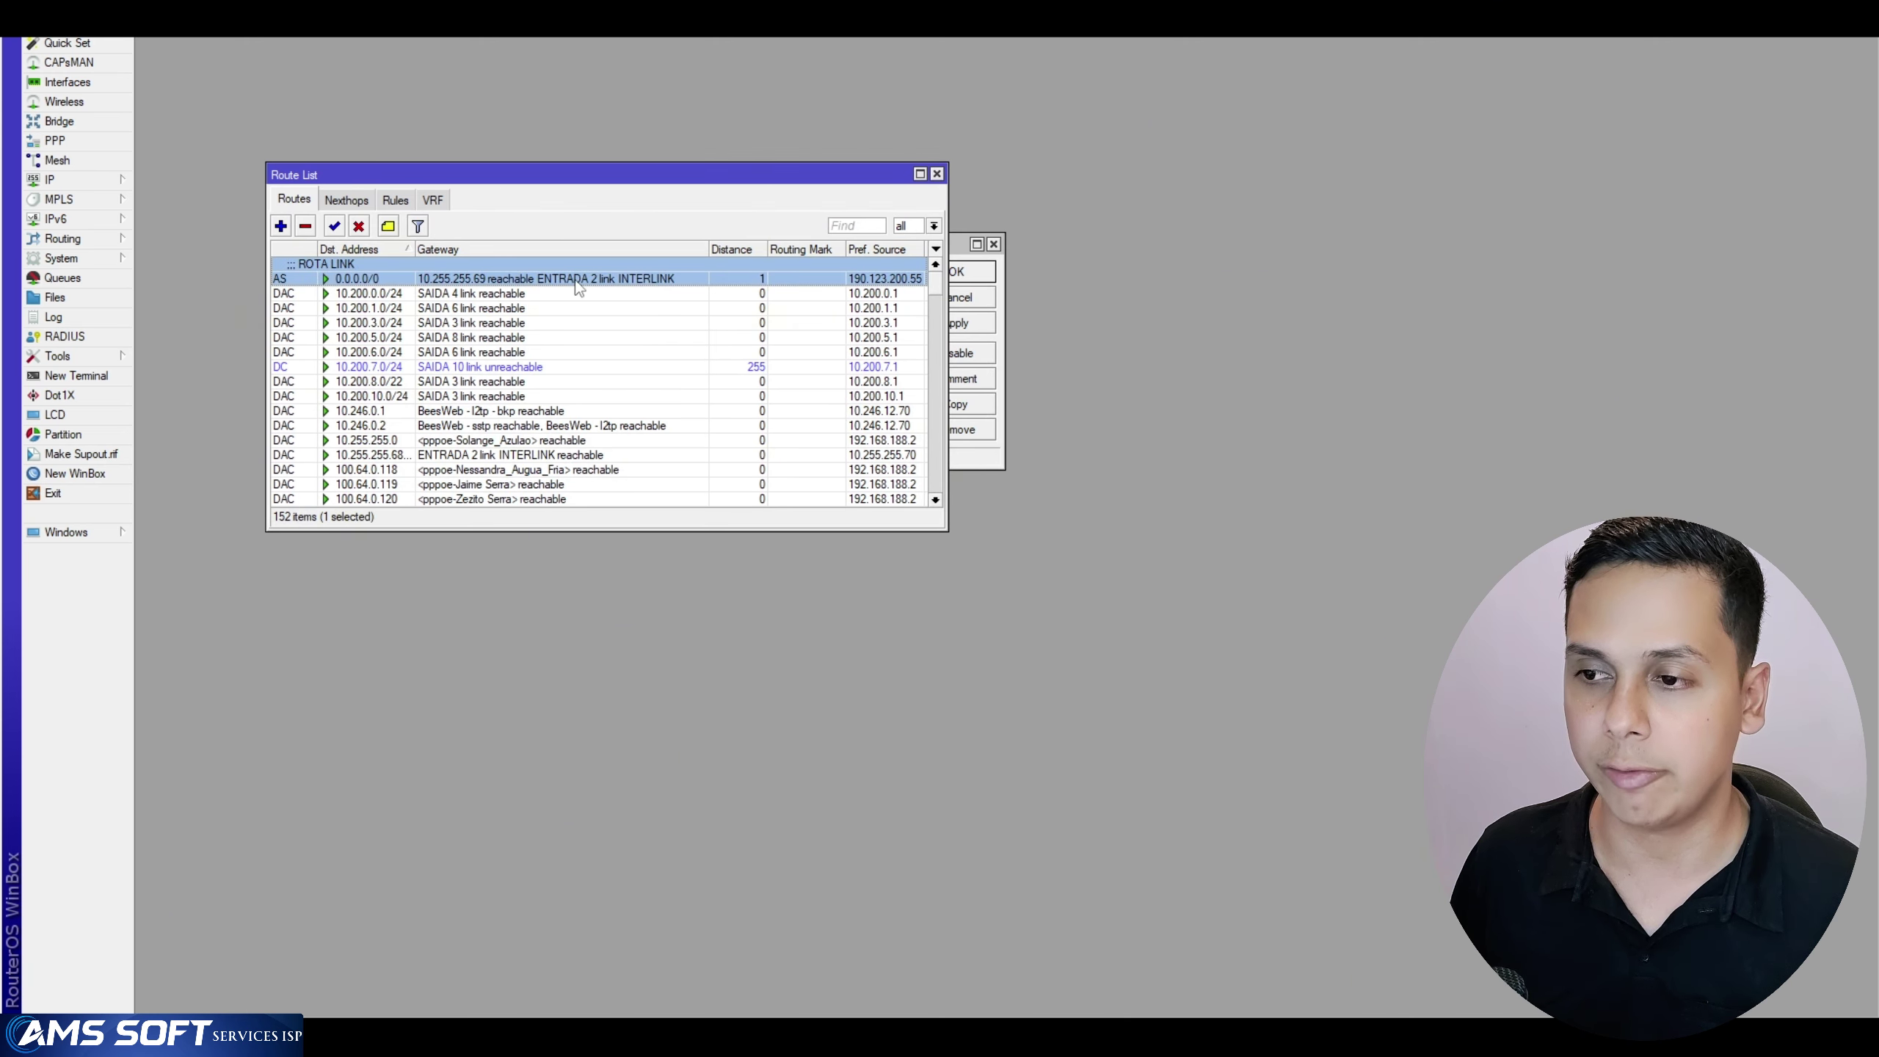
double_click(579, 283)
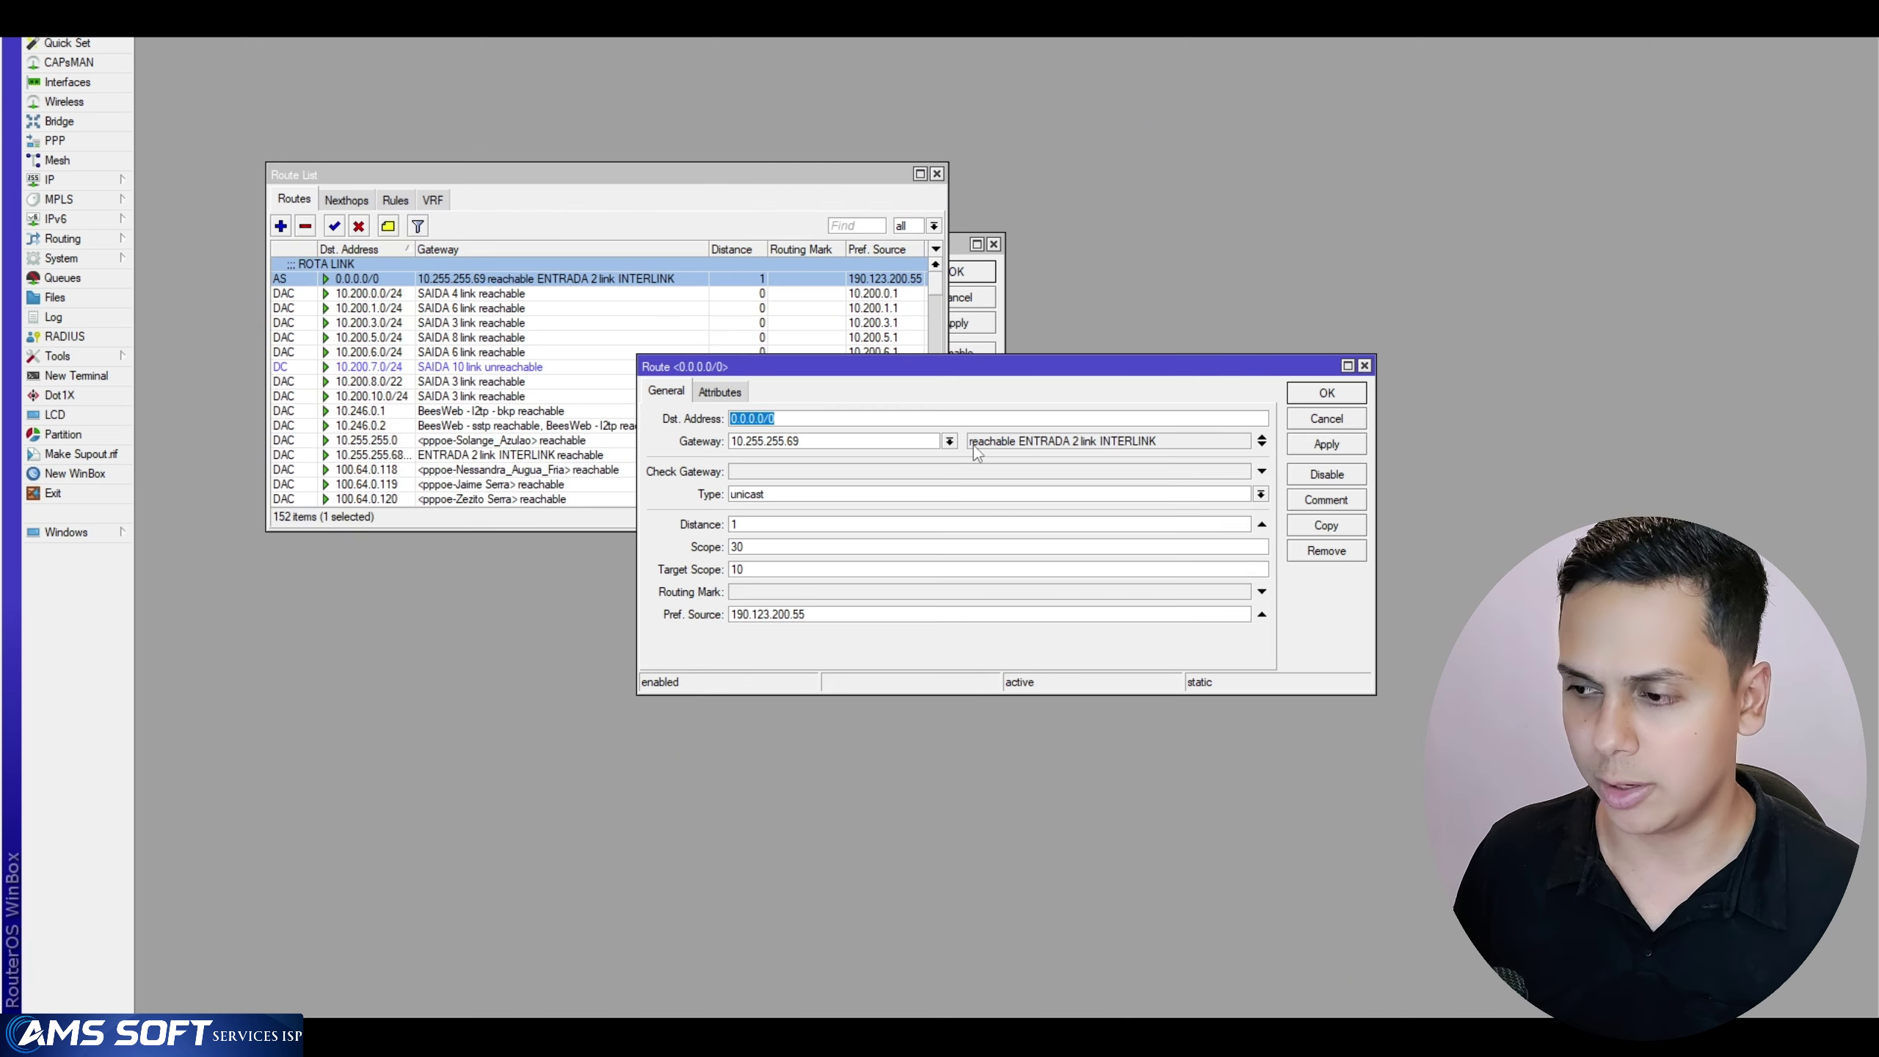
left_click_drag(973, 445, 1172, 439)
left_click(1178, 437)
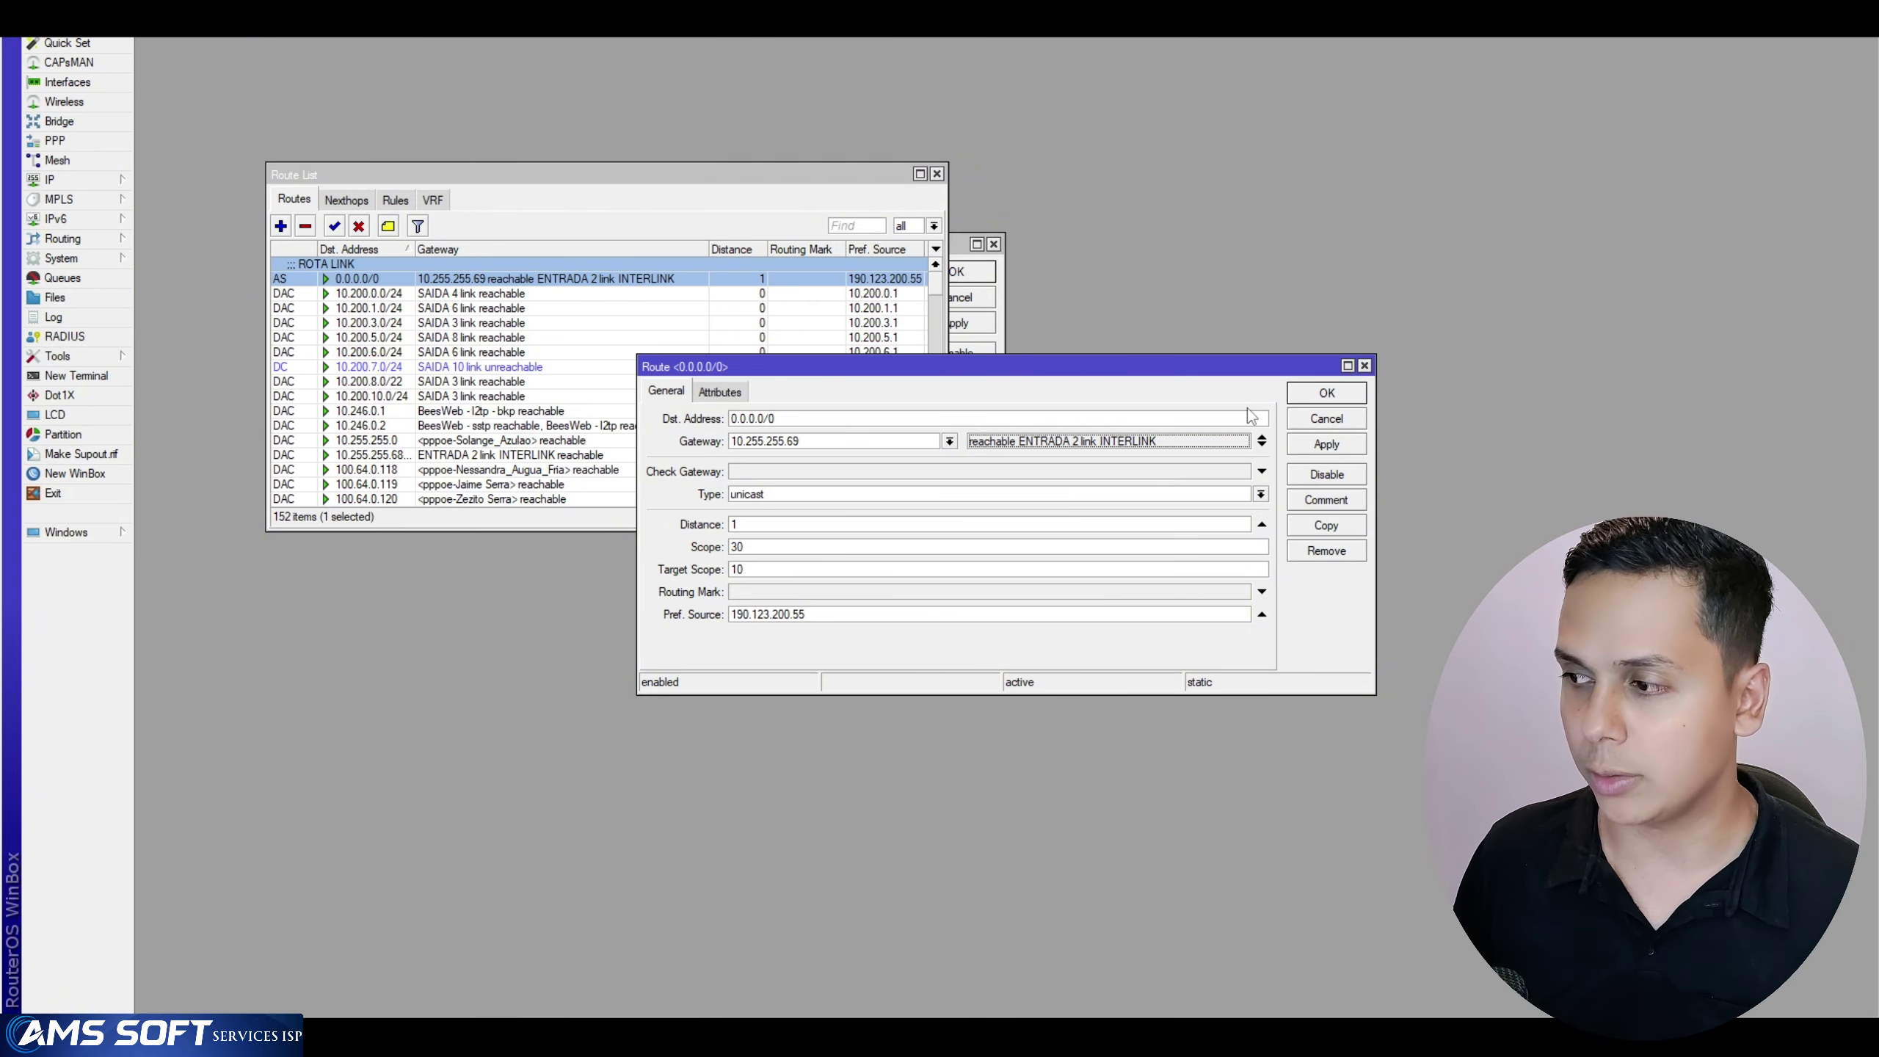
left_click(1311, 419)
left_click_drag(645, 173, 709, 295)
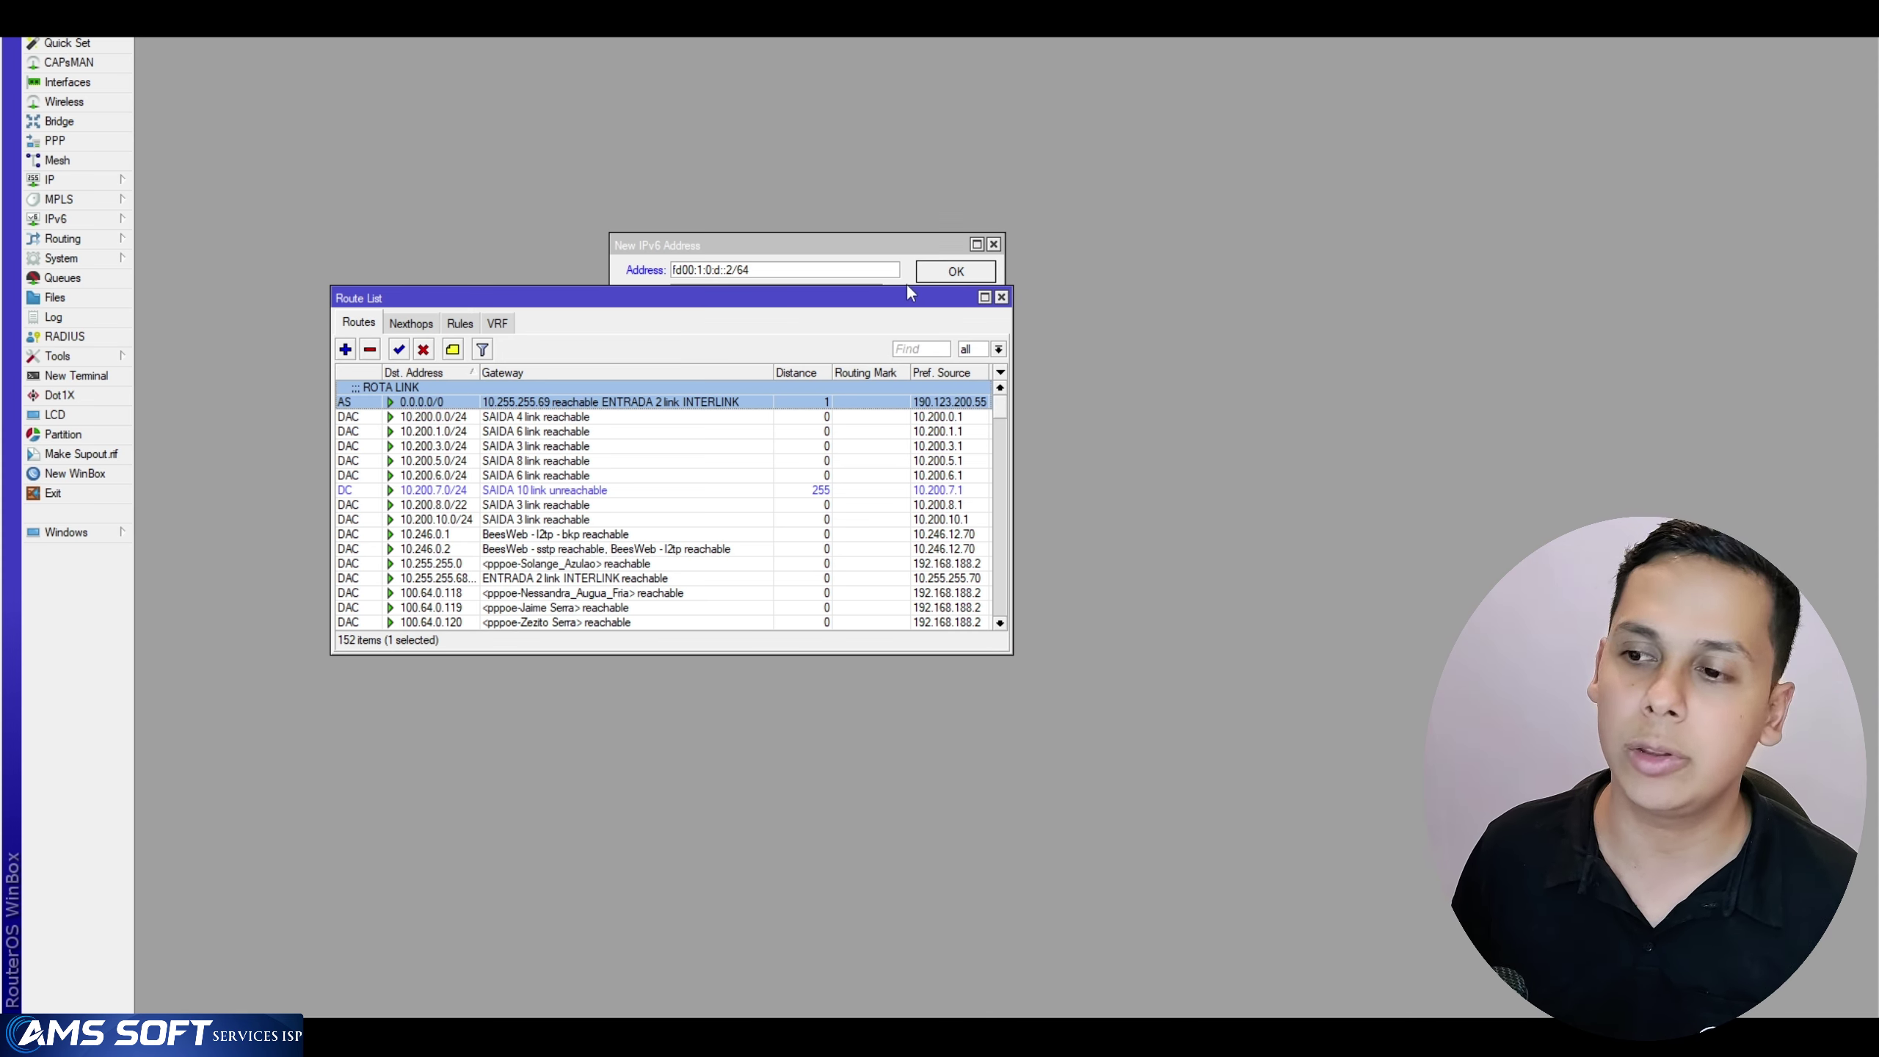
Disable Advertise for the new IPv6 address, assign it to the ENTRADA 2 link INTERLINK interface, and apply the settings
left_click(789, 258)
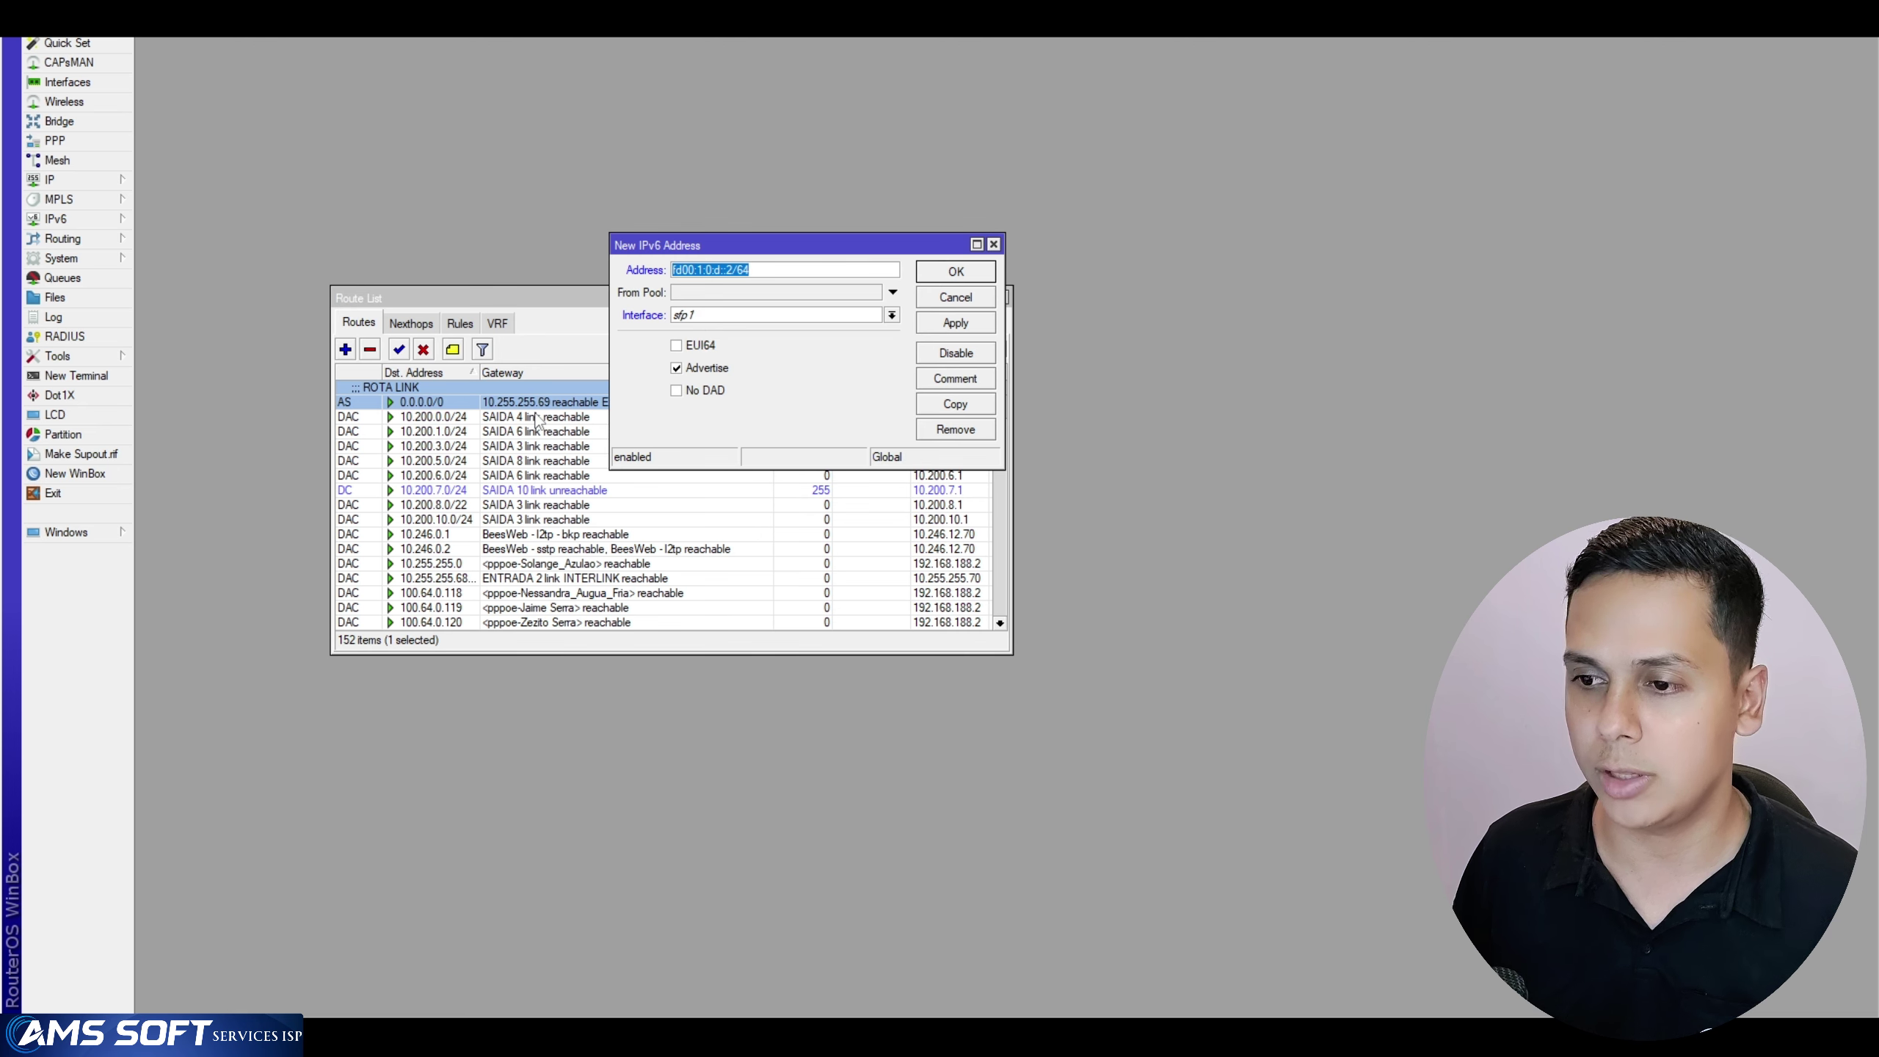
left_click(704, 368)
left_click(786, 321)
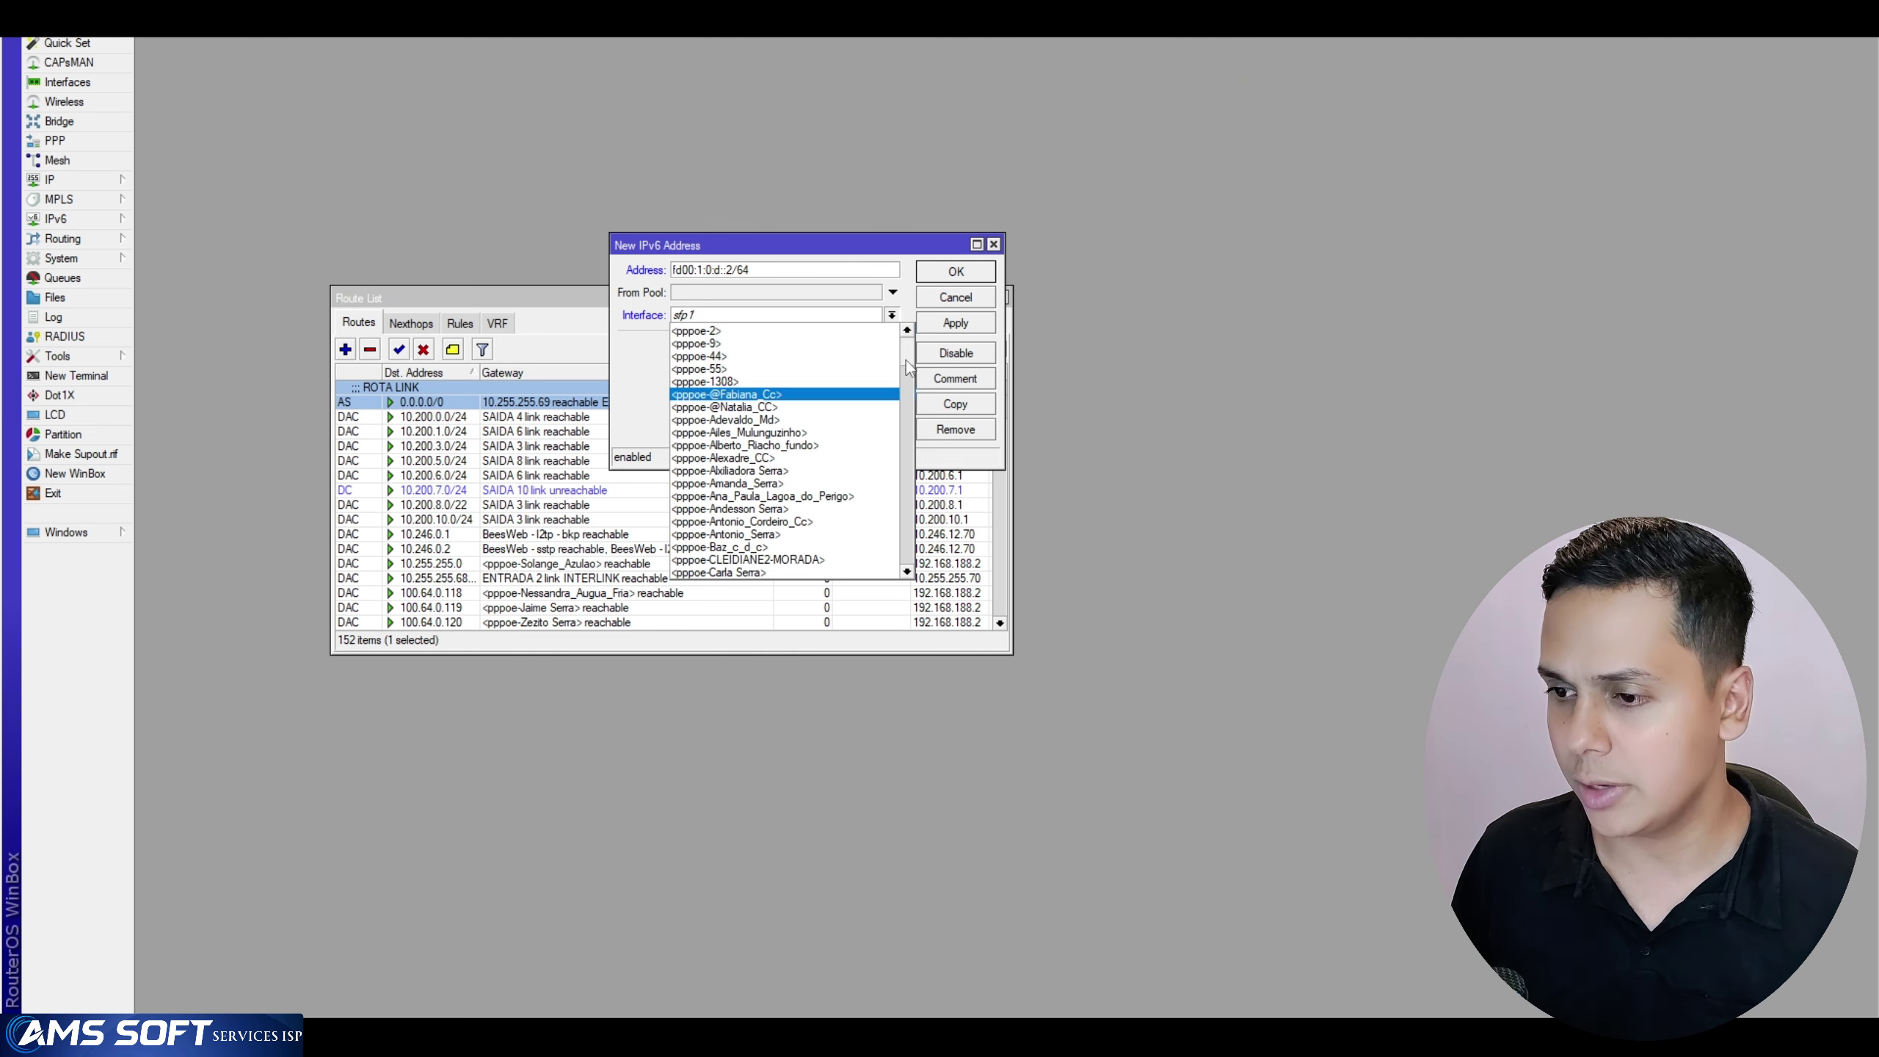
scroll(906, 359, "up", 5)
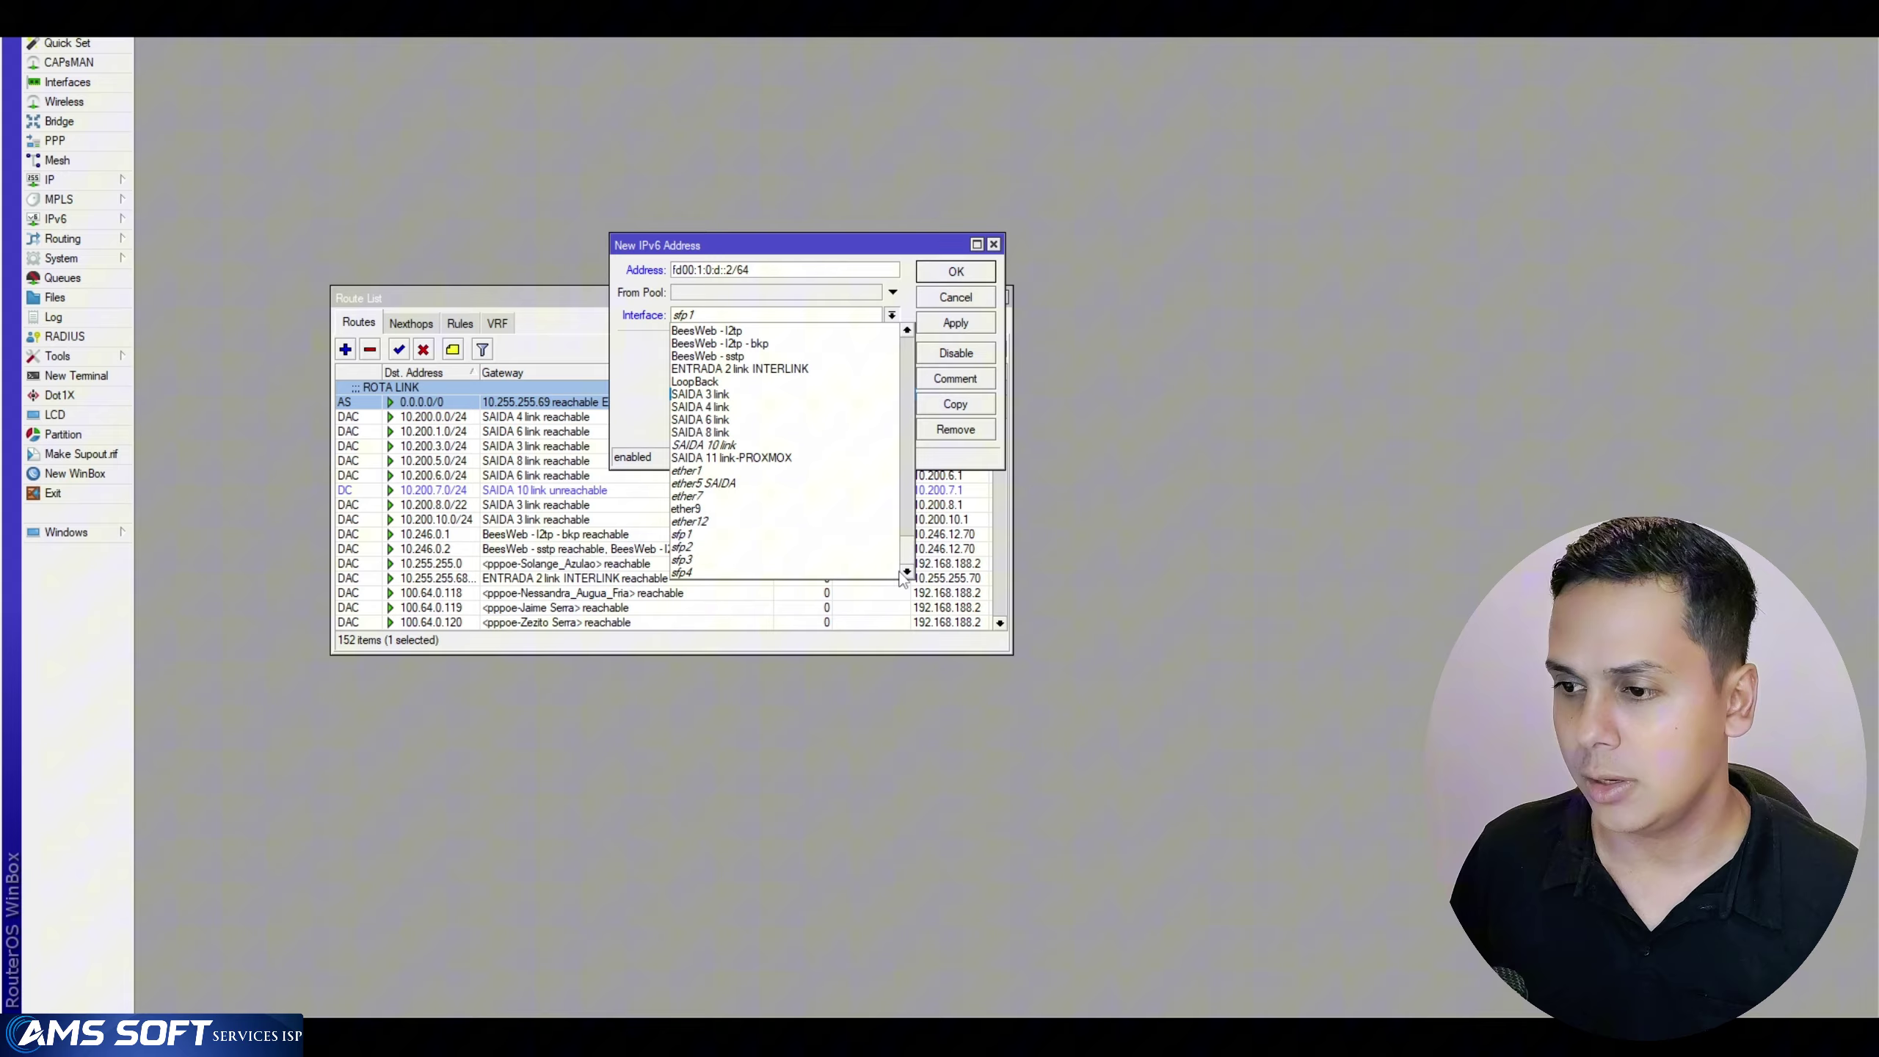
left_click(781, 252)
left_click_drag(853, 255, 1141, 261)
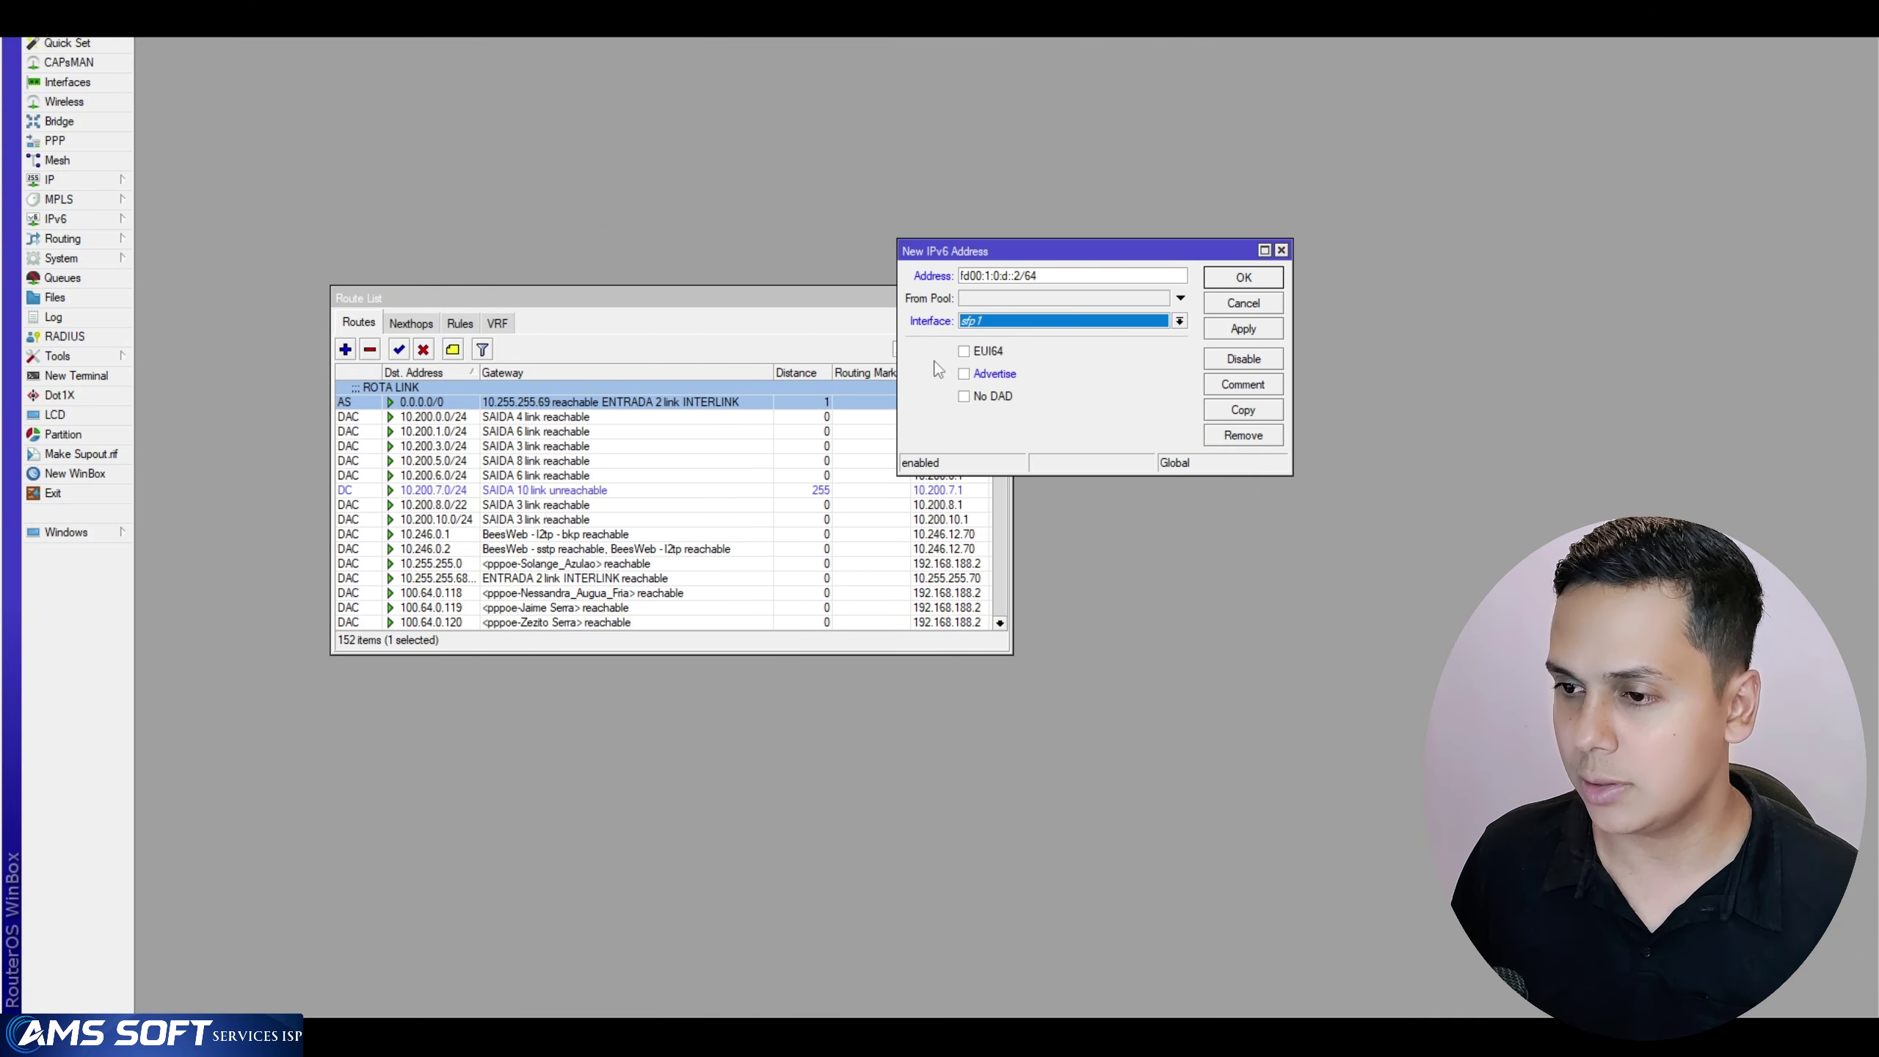
left_click(1010, 329)
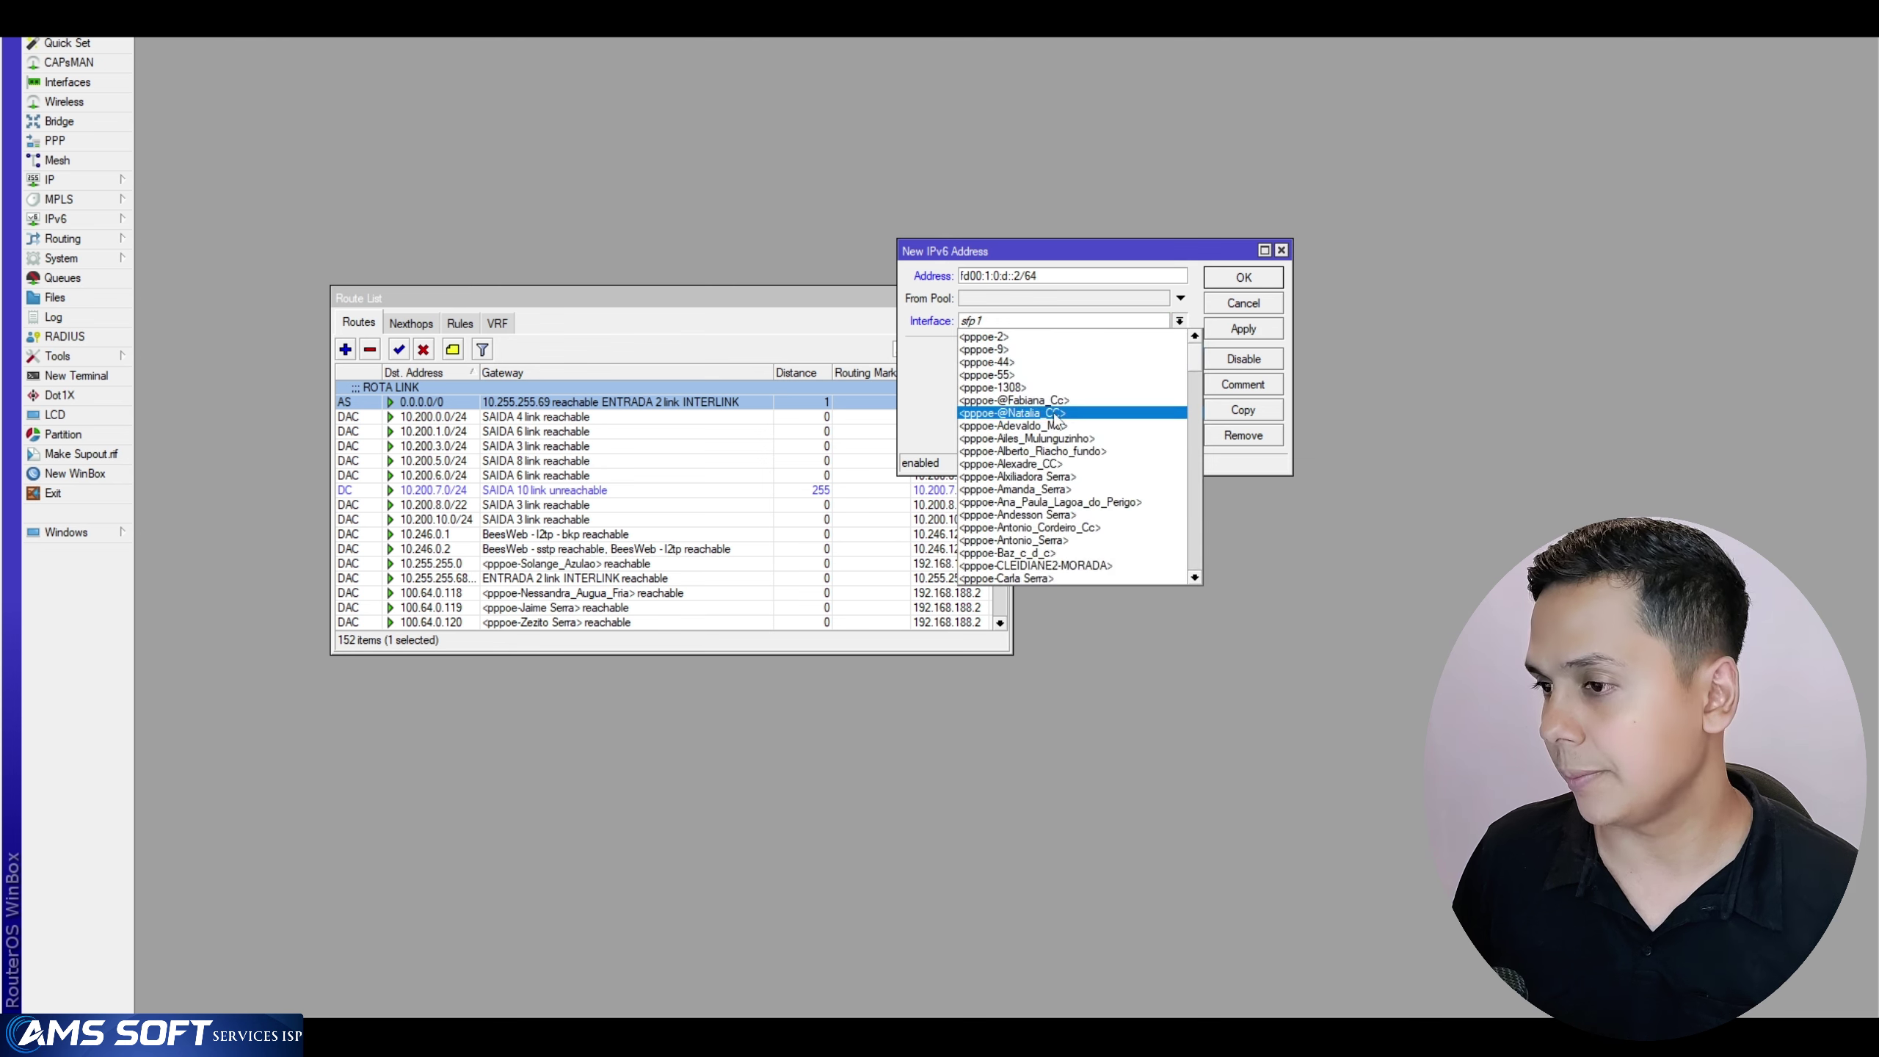
scroll(1072, 424, "up", 10)
left_click_drag(1203, 370, 1208, 558)
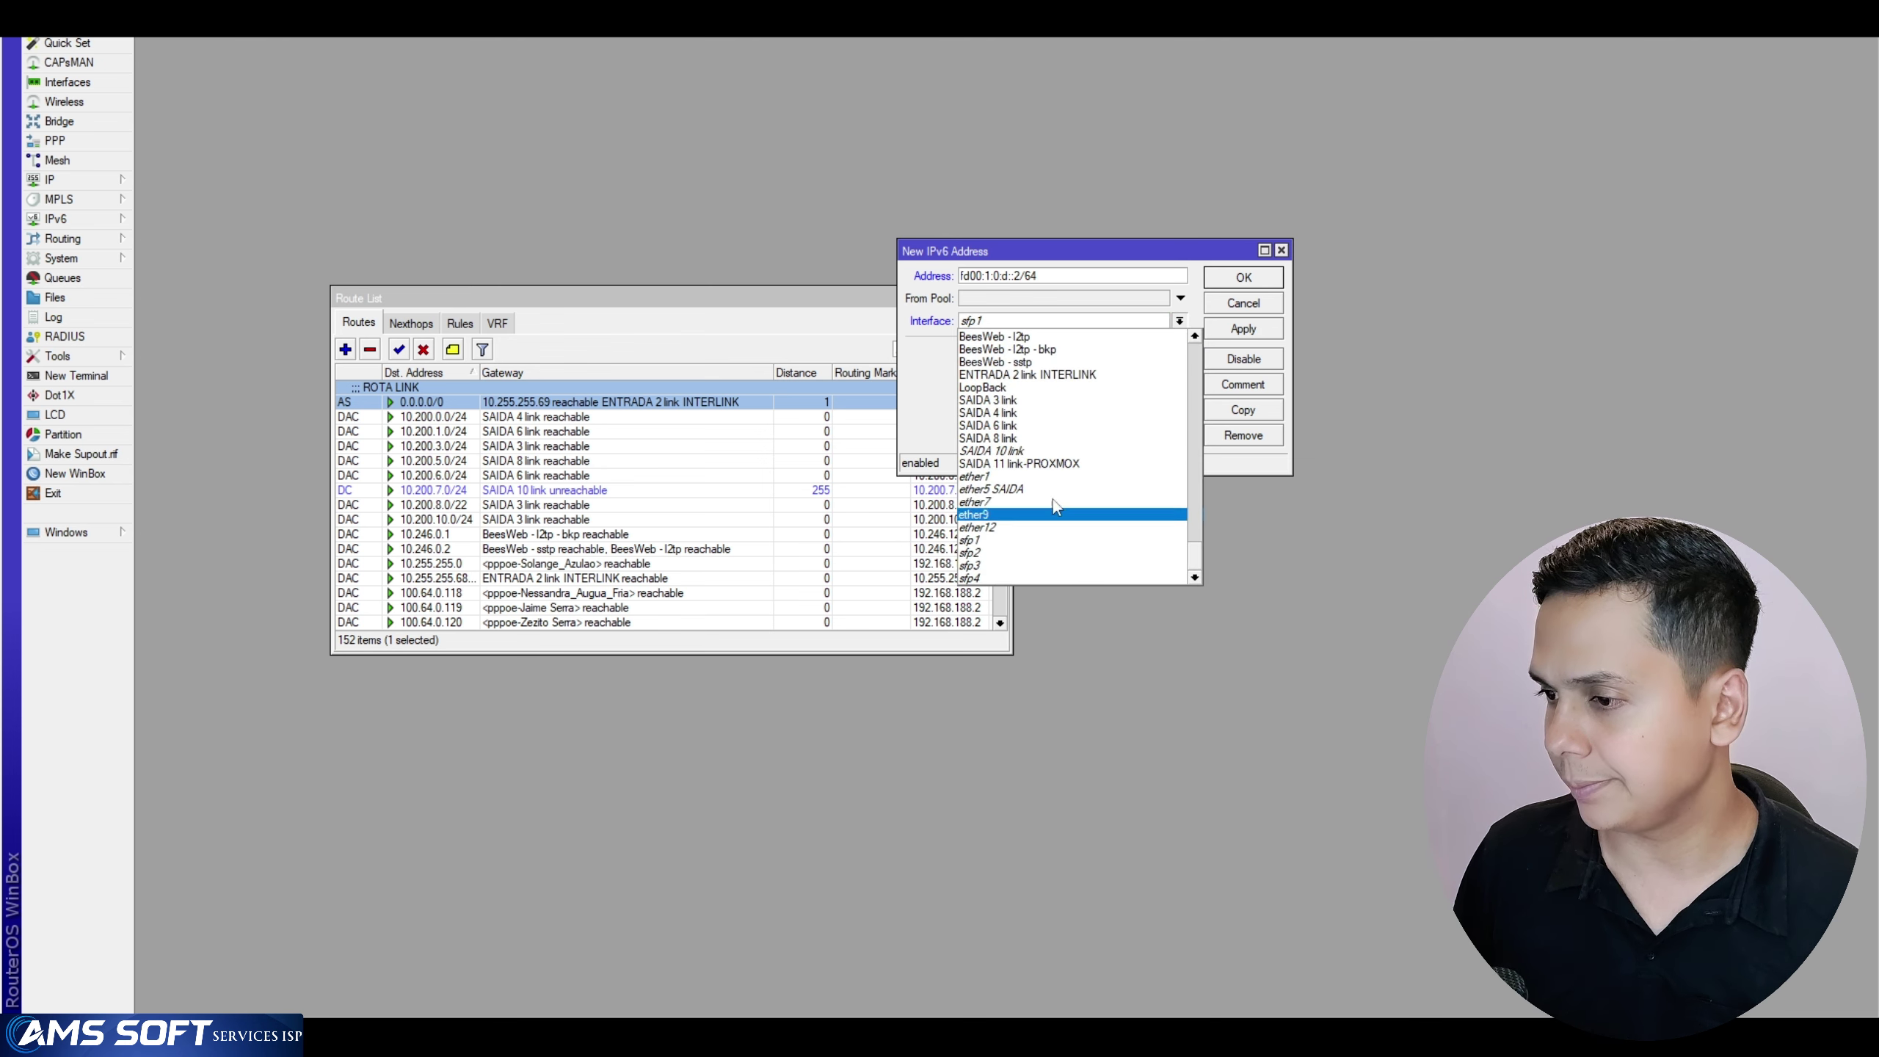
left_click(1065, 413)
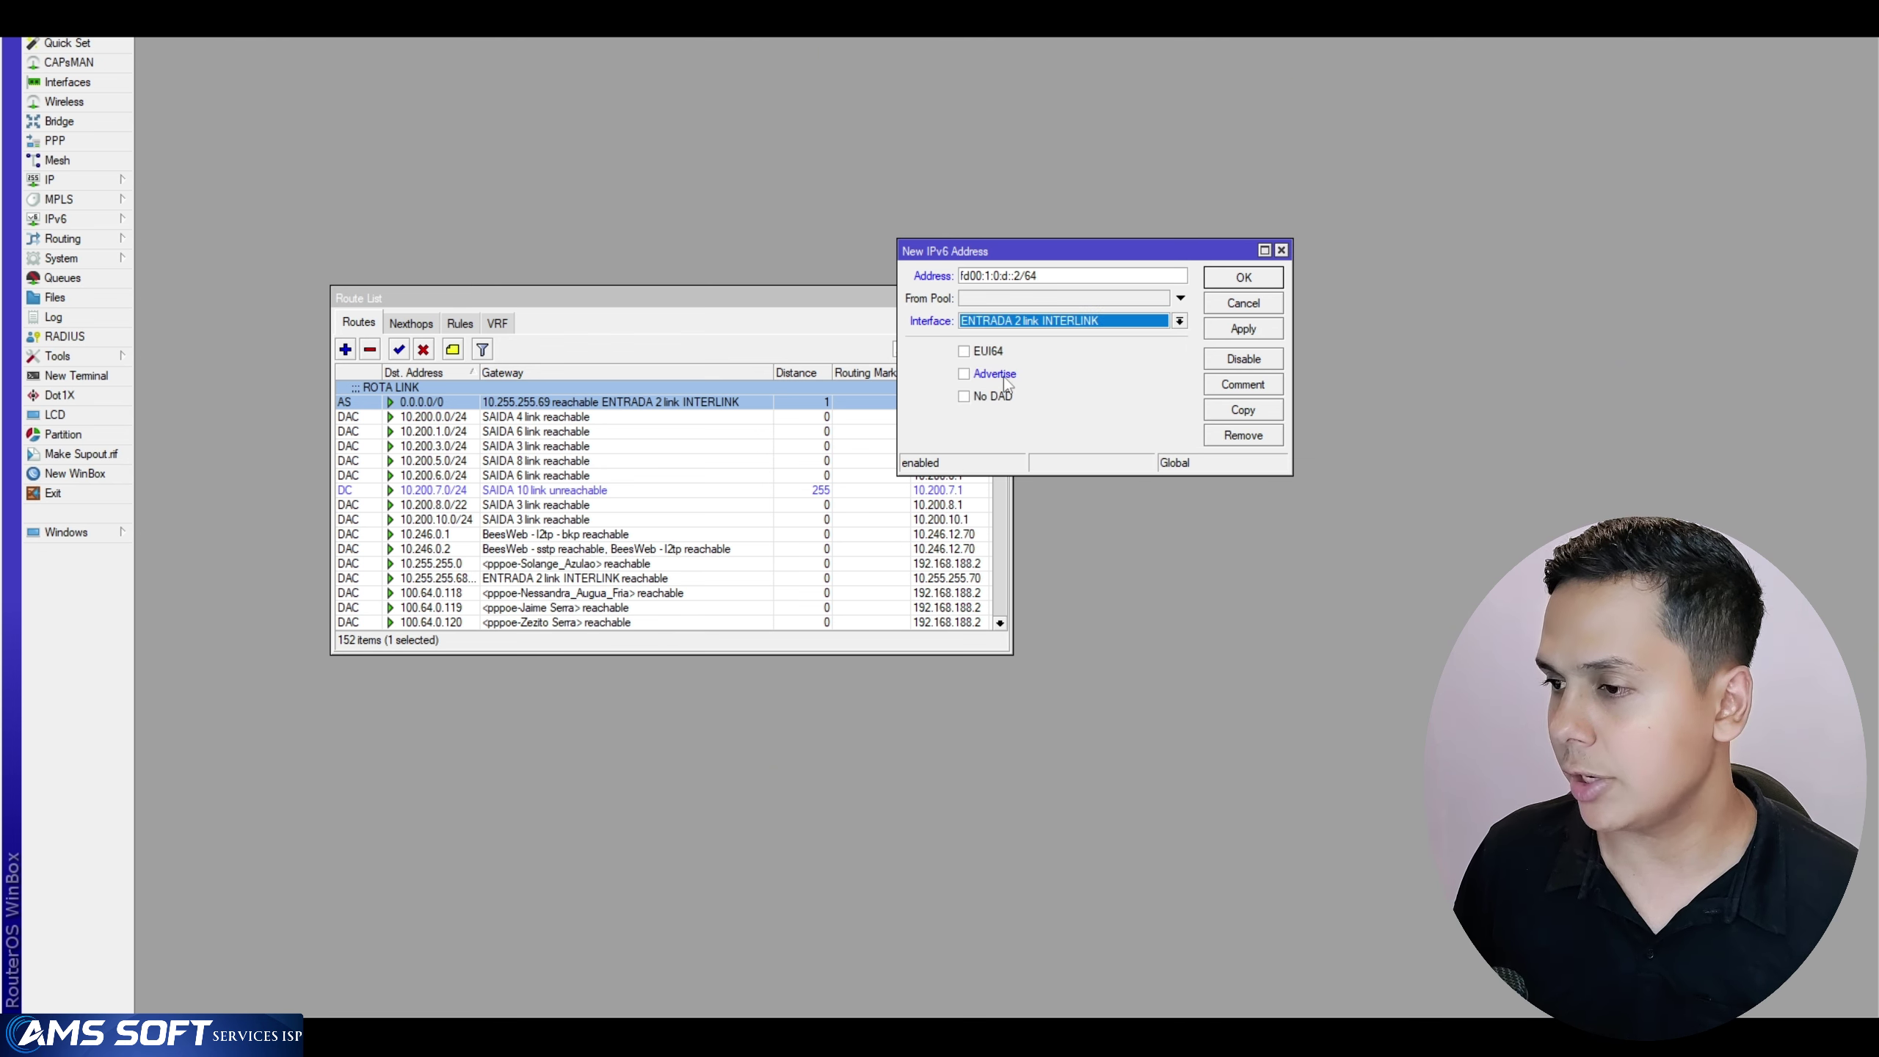
left_click(1242, 328)
Add the comment "PTP LINK" to the new IPv6 address and save the entry
left_click(1266, 392)
type("P")
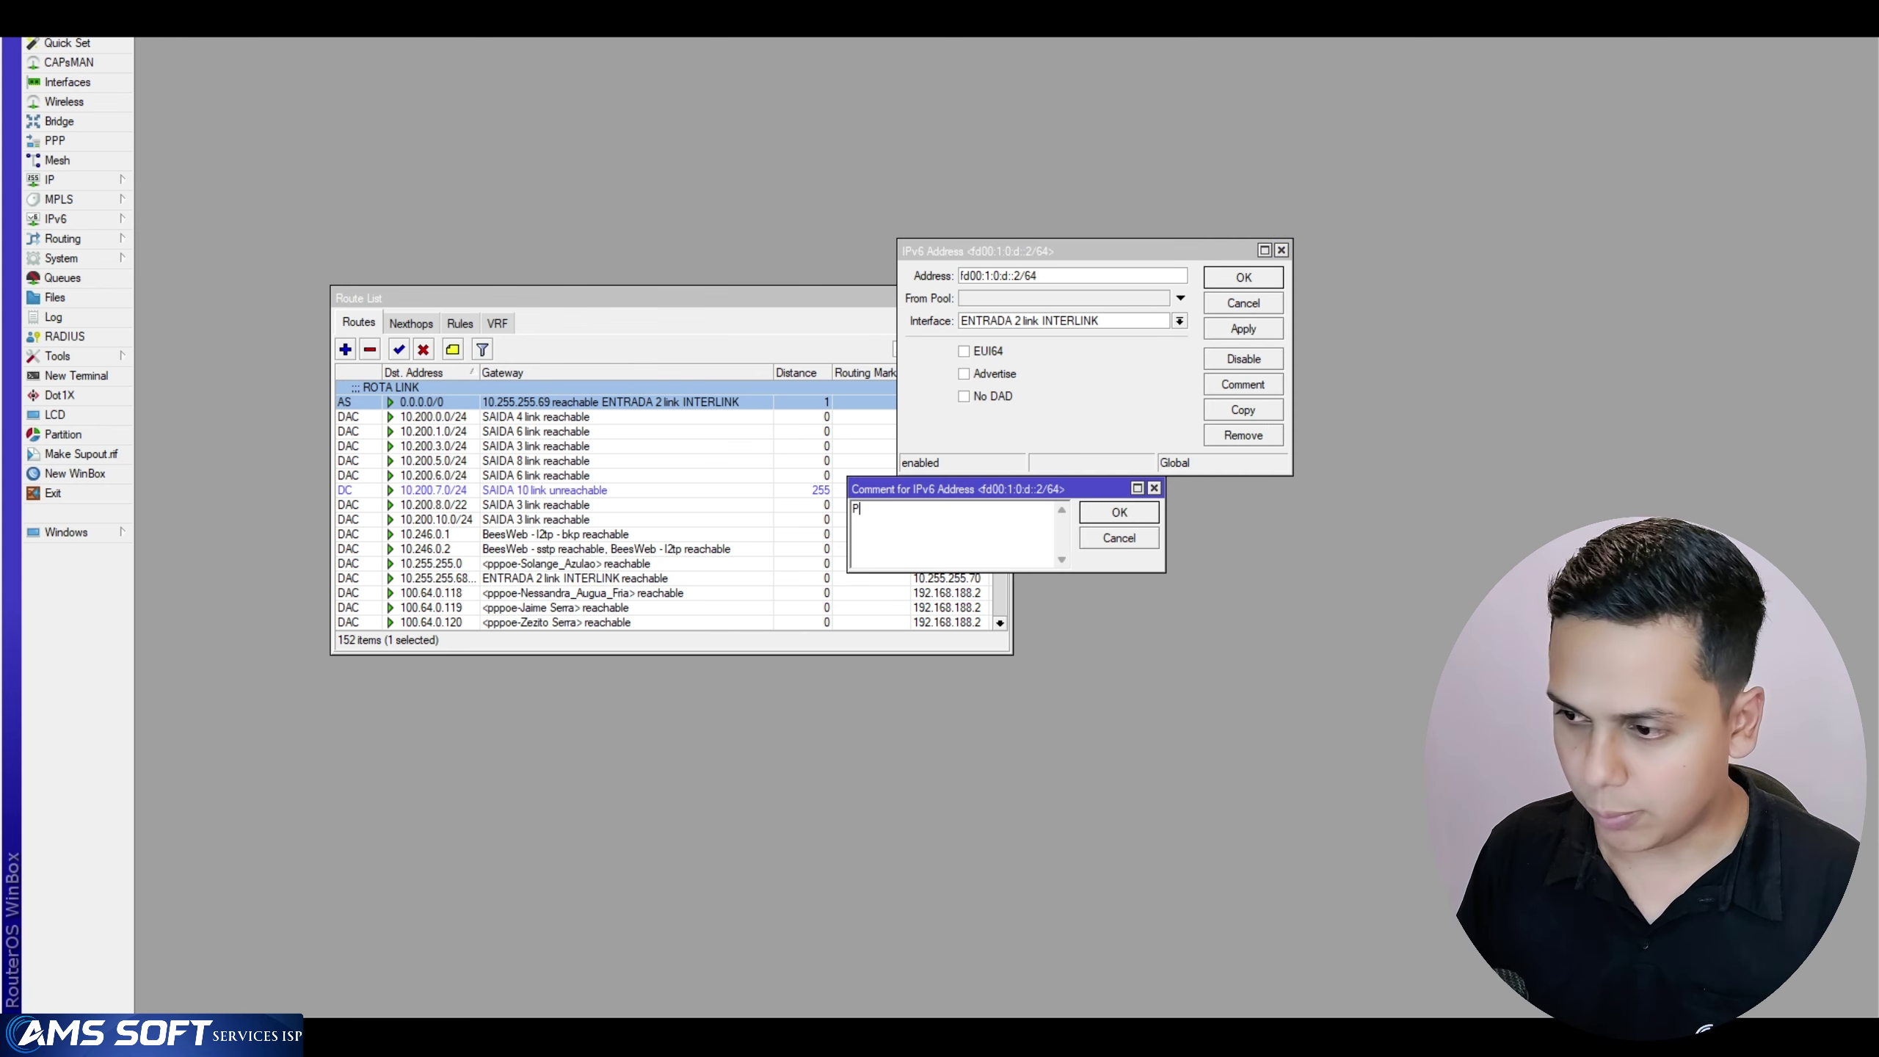
type("TP LINK")
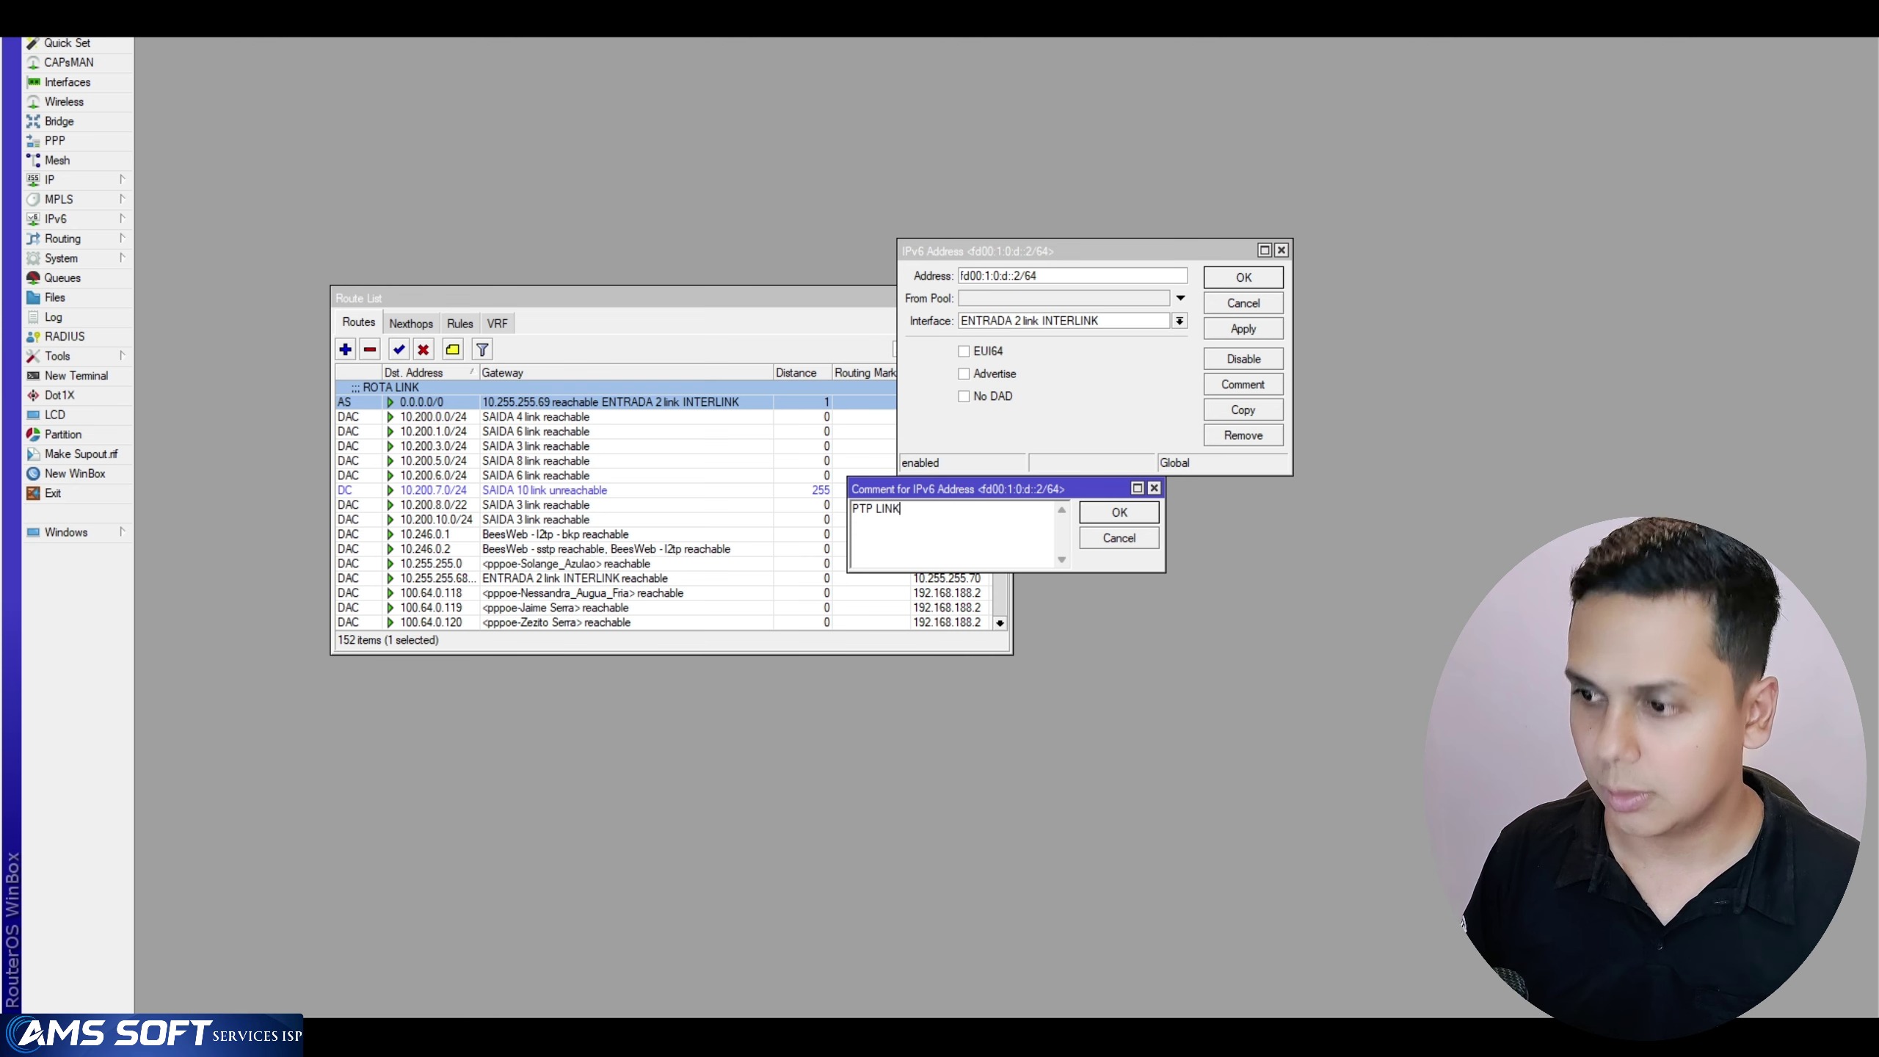
key("Return")
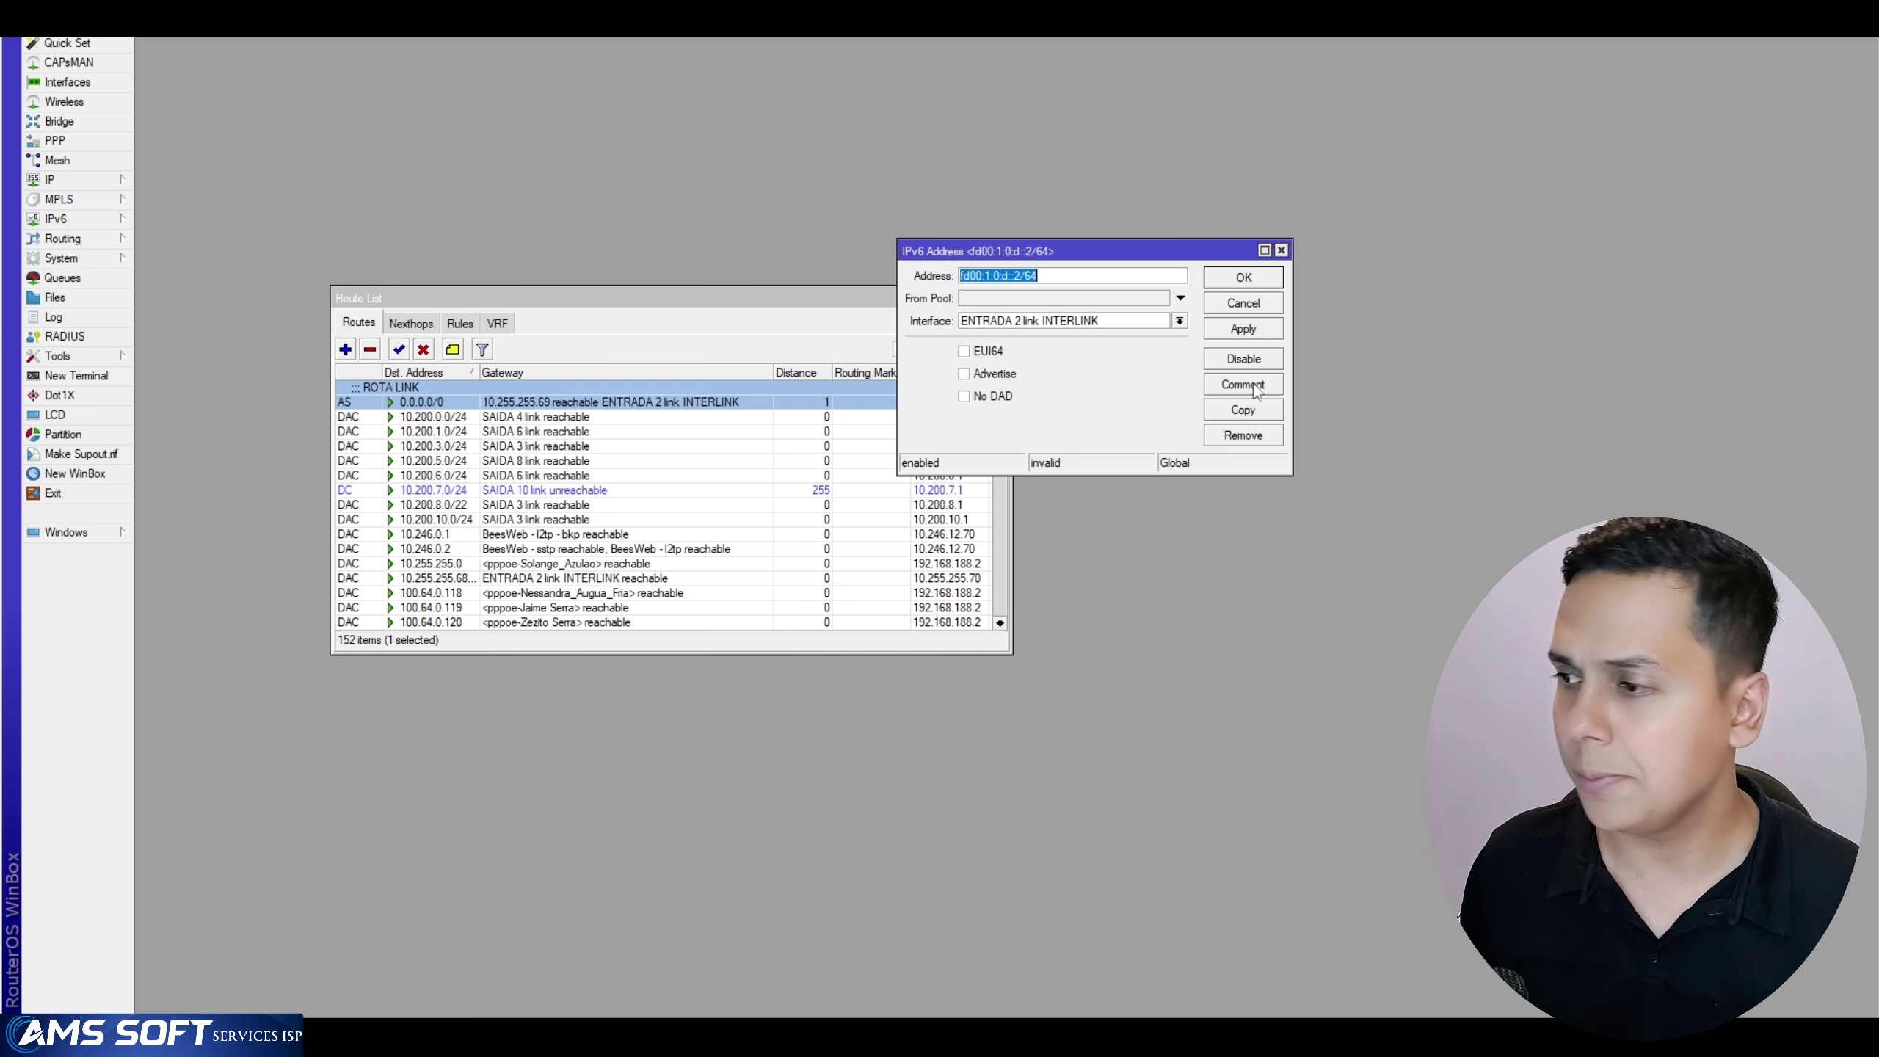
left_click(1245, 282)
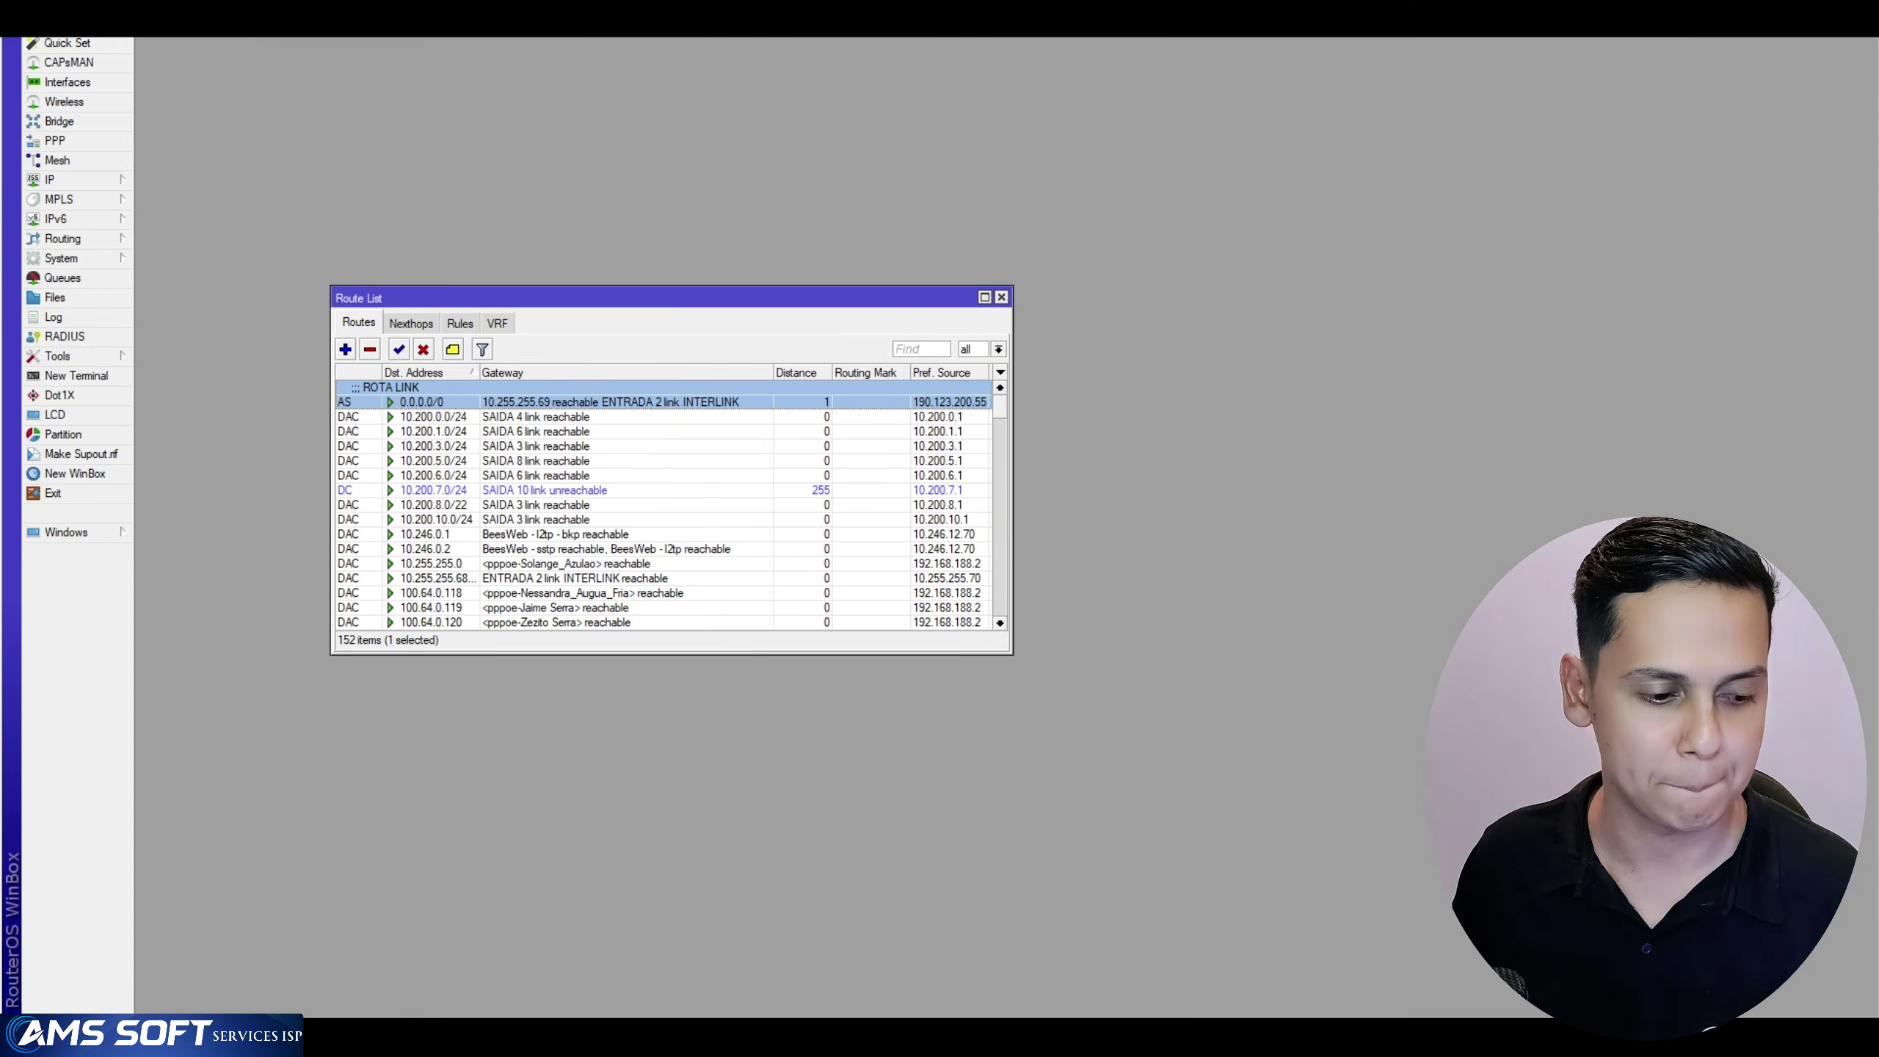
Copy the gateway fd00:1:0:d::1 from the Notepad++ notes and remove the existing ROTA GATEWAY LINK route from WinBox's IPv6 route list
key("alt+Tab")
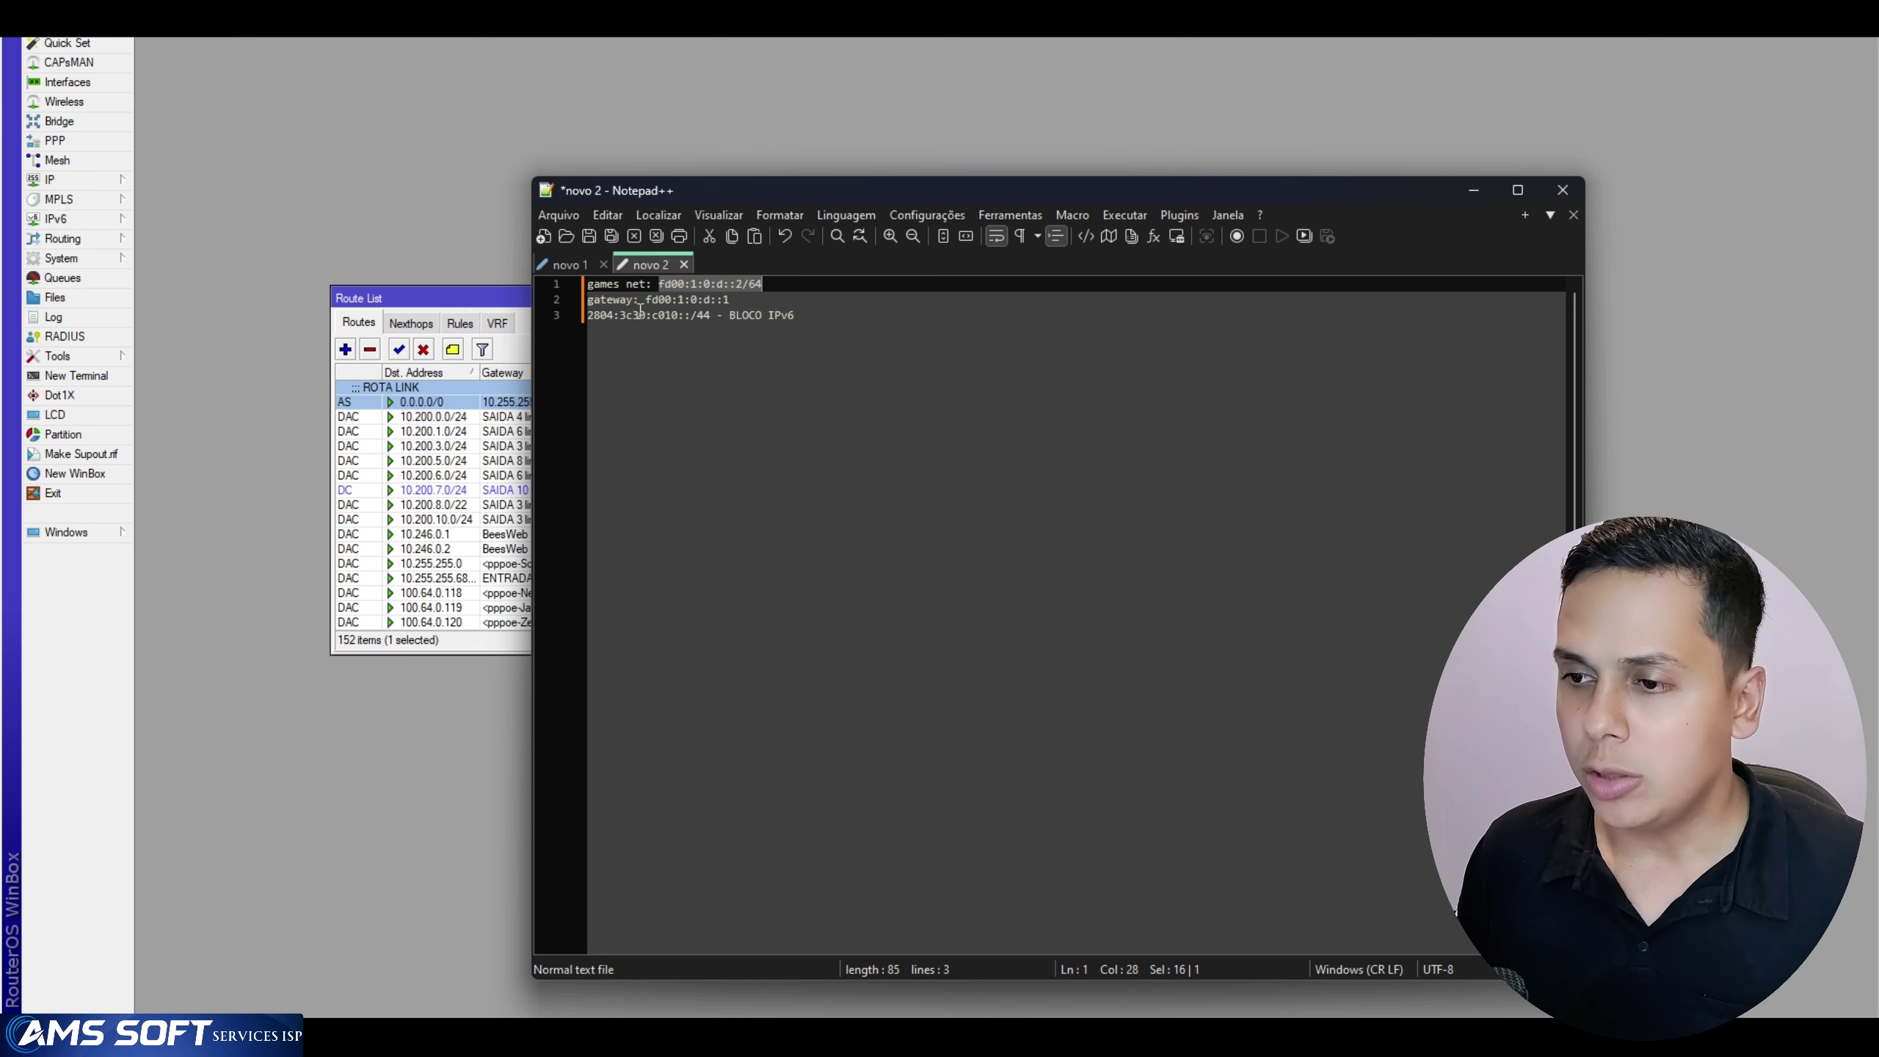
left_click_drag(647, 299, 751, 299)
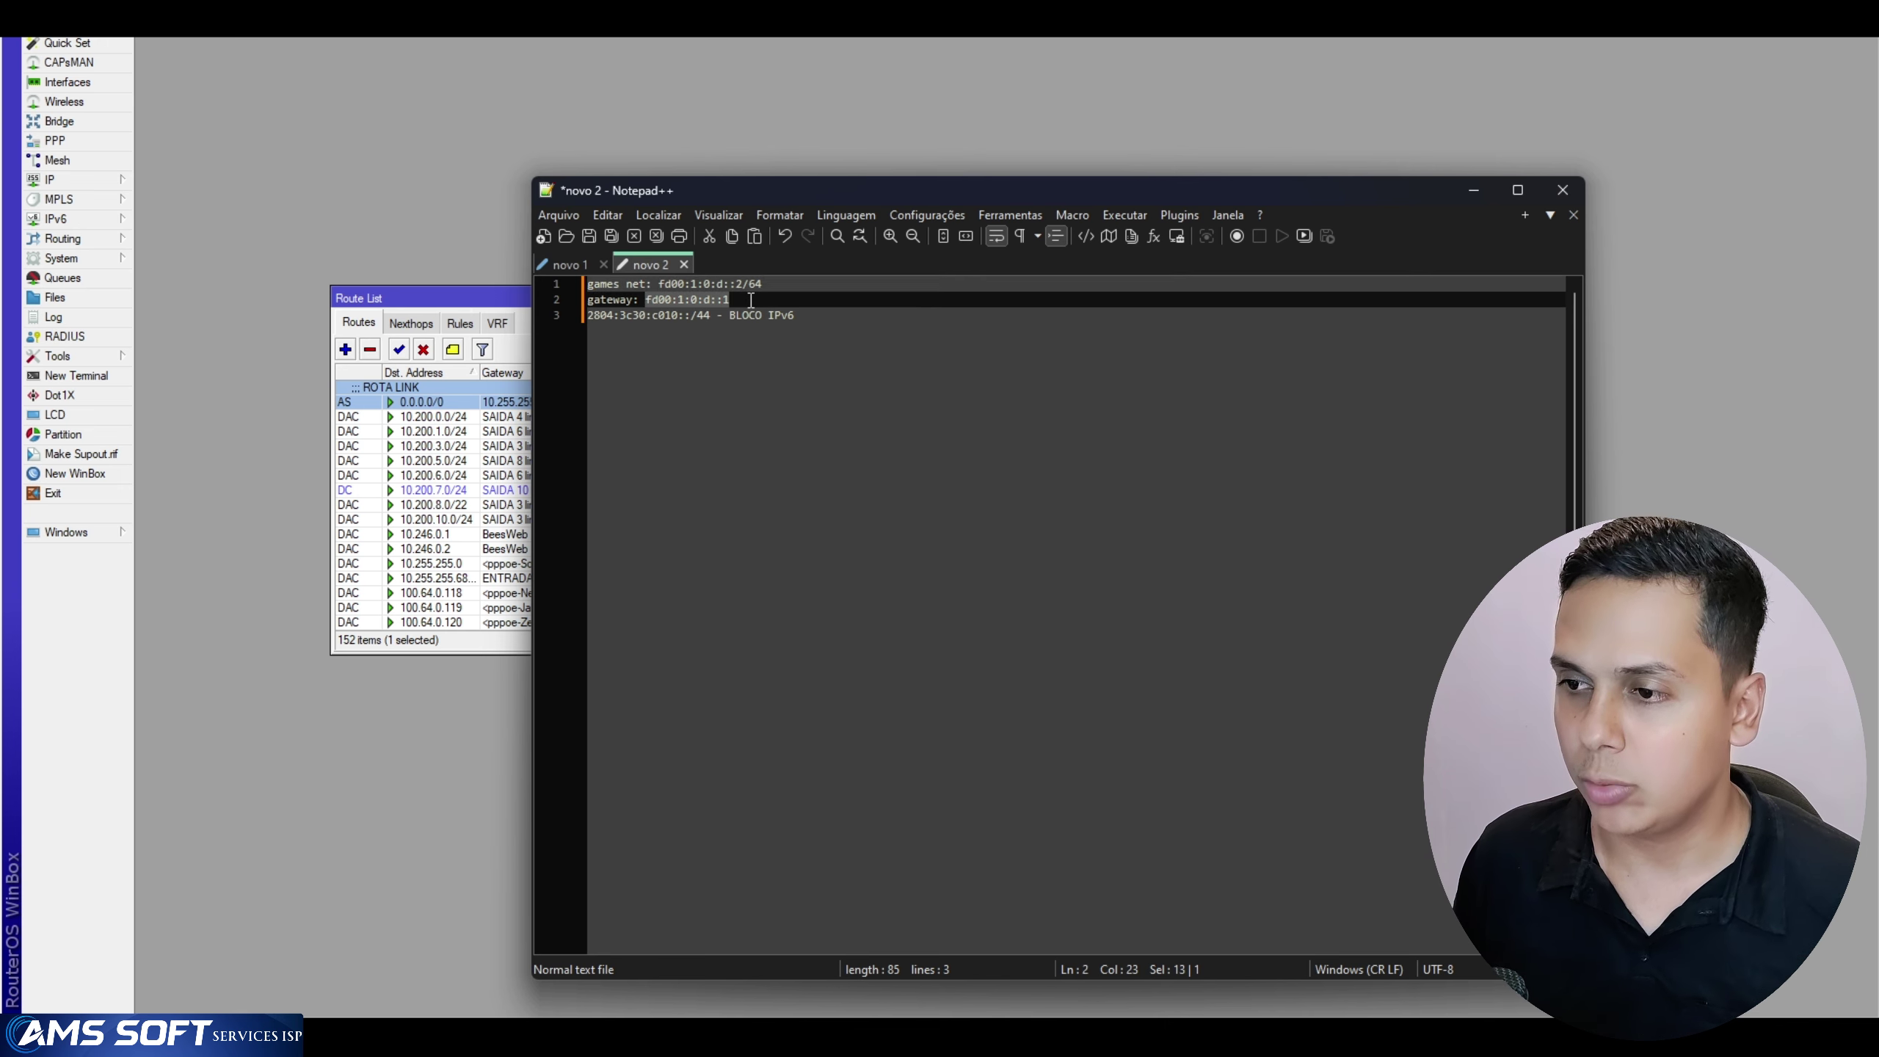
left_click(56, 218)
left_click(163, 378)
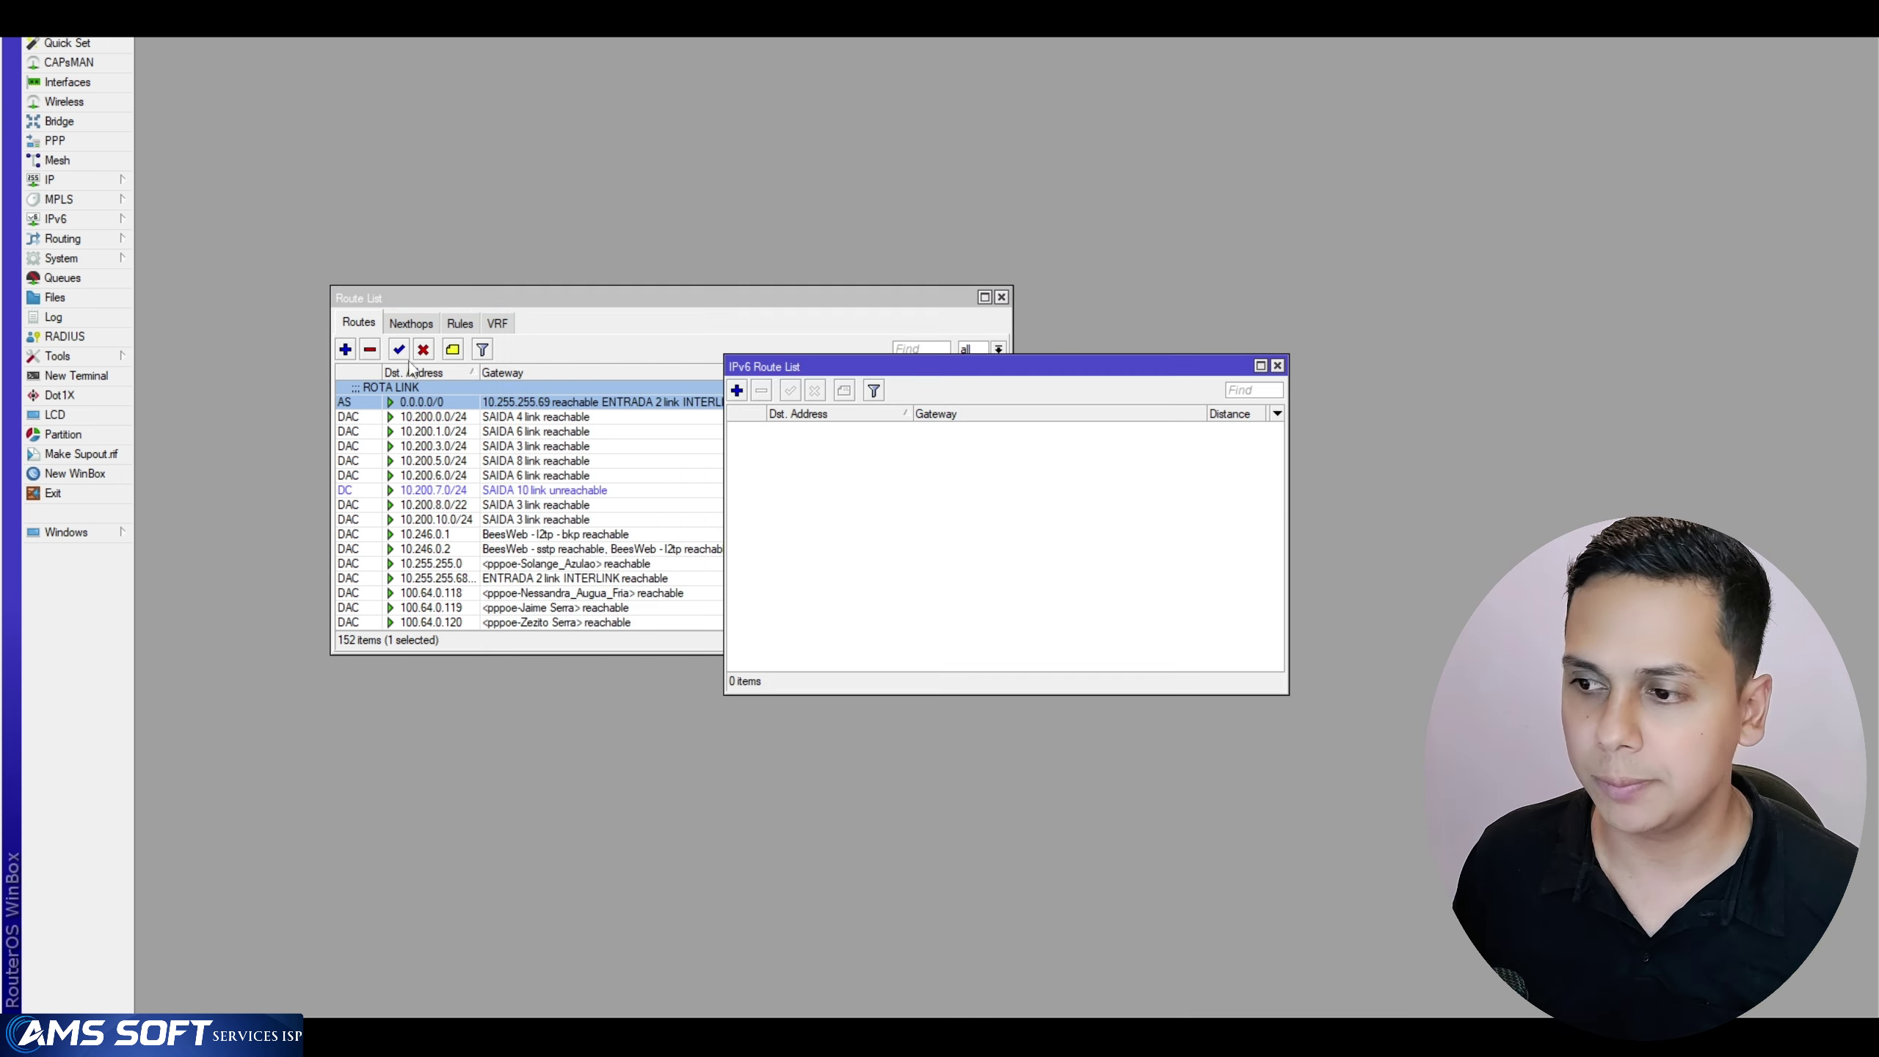
left_click(847, 442)
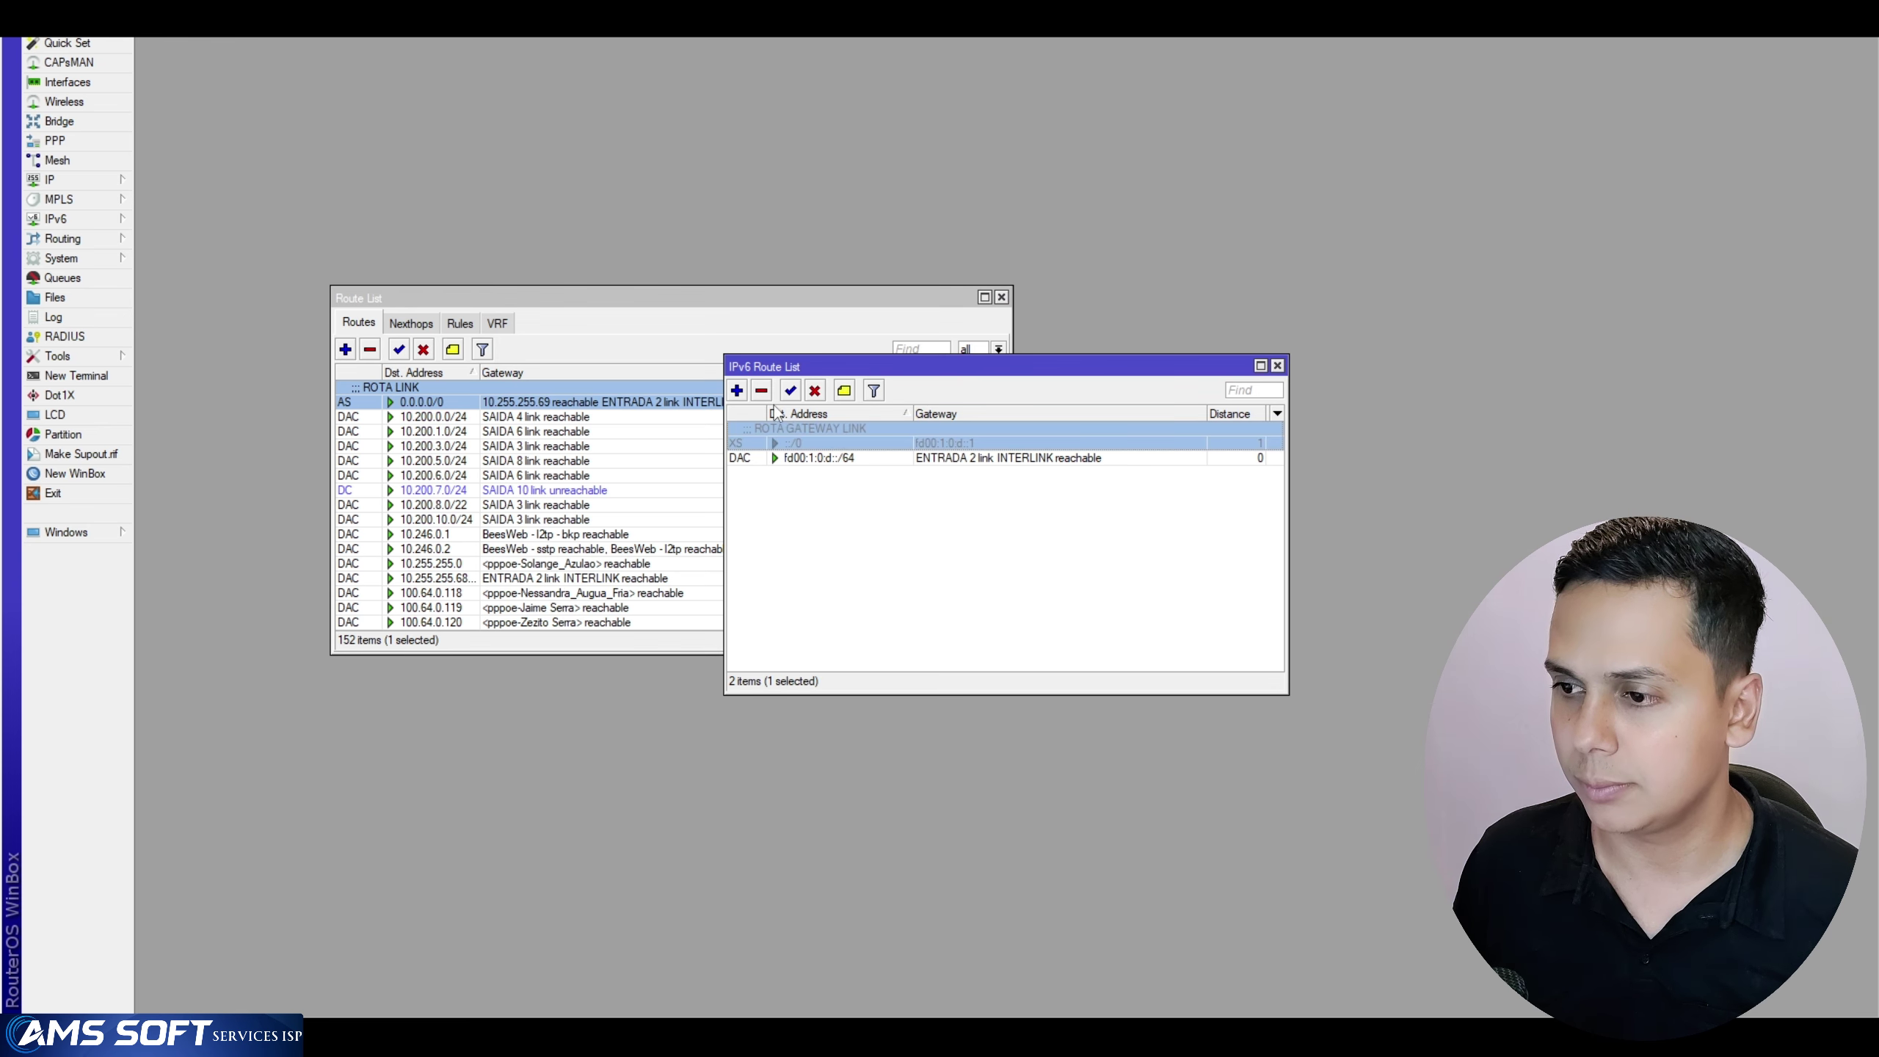
left_click(761, 390)
left_click(1278, 365)
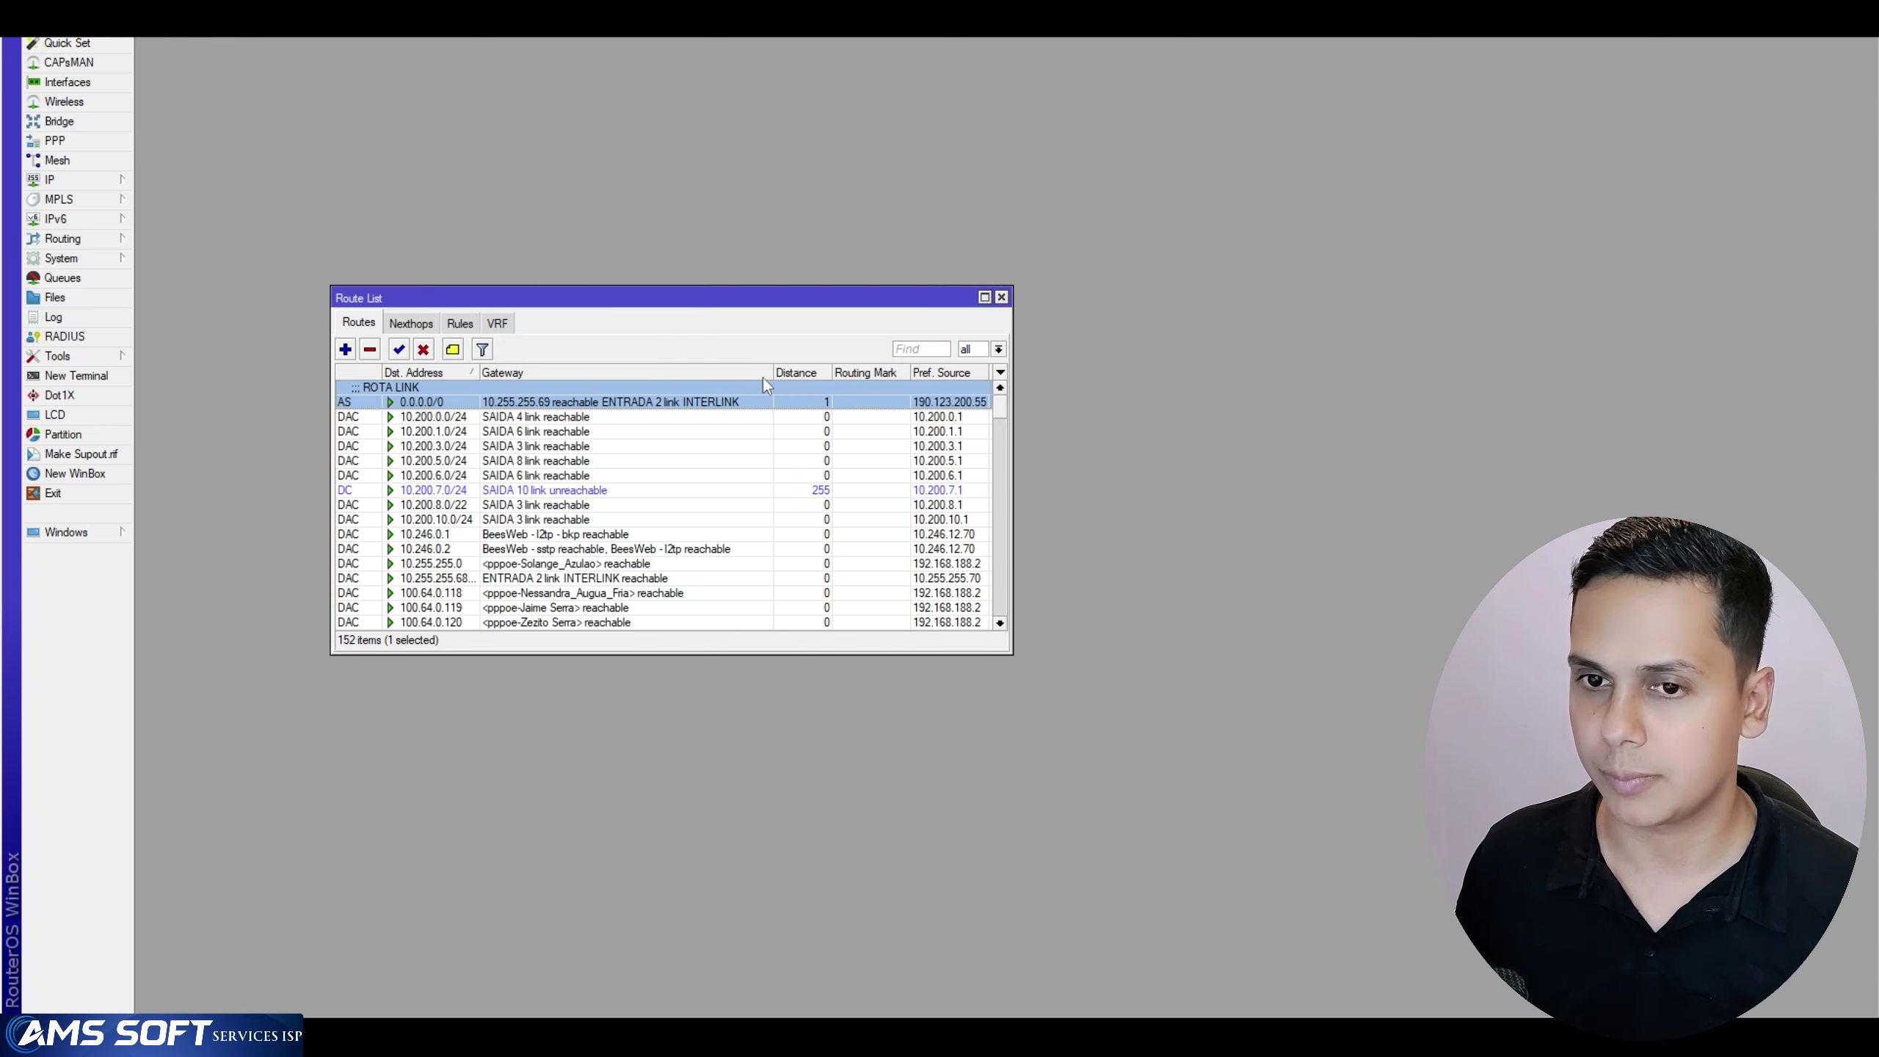
Create a new IPv6 route with 2000::/3 as its destination address
left_click(55, 218)
left_click(163, 378)
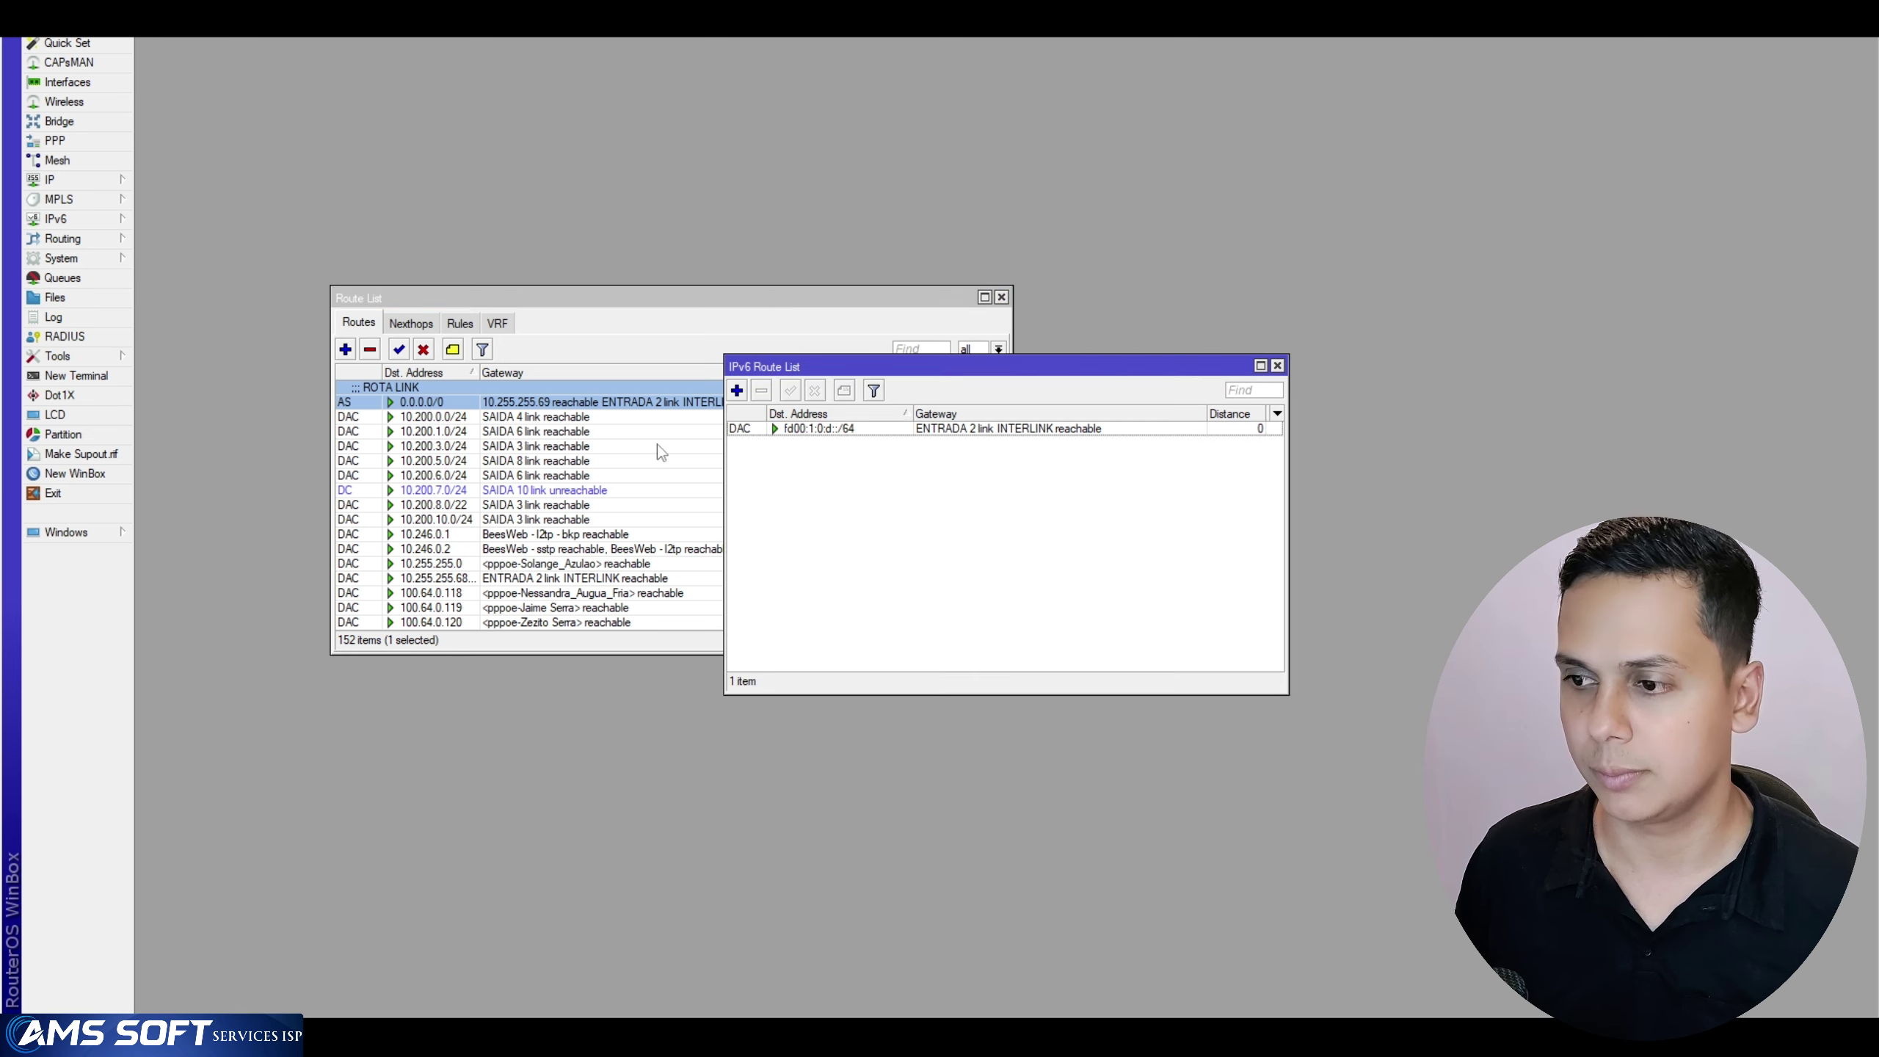
left_click(737, 390)
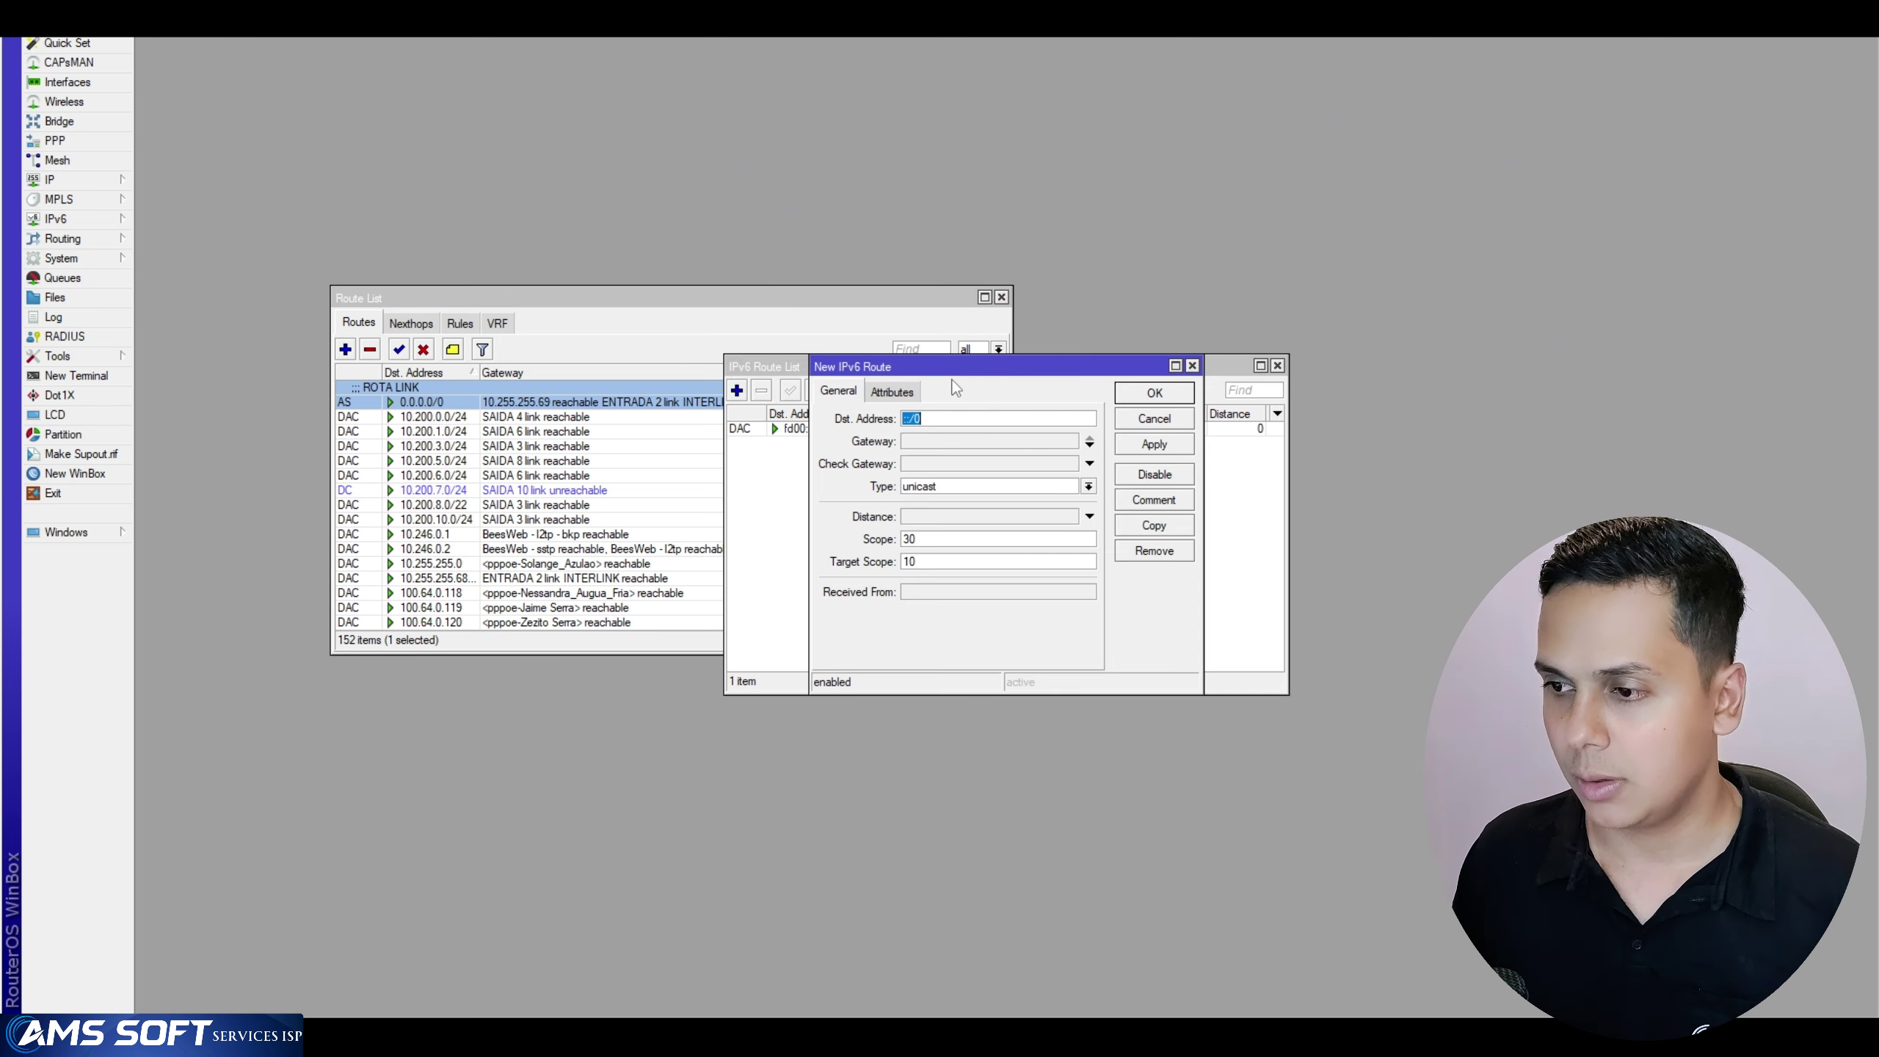
left_click_drag(938, 366, 724, 169)
left_click(759, 227)
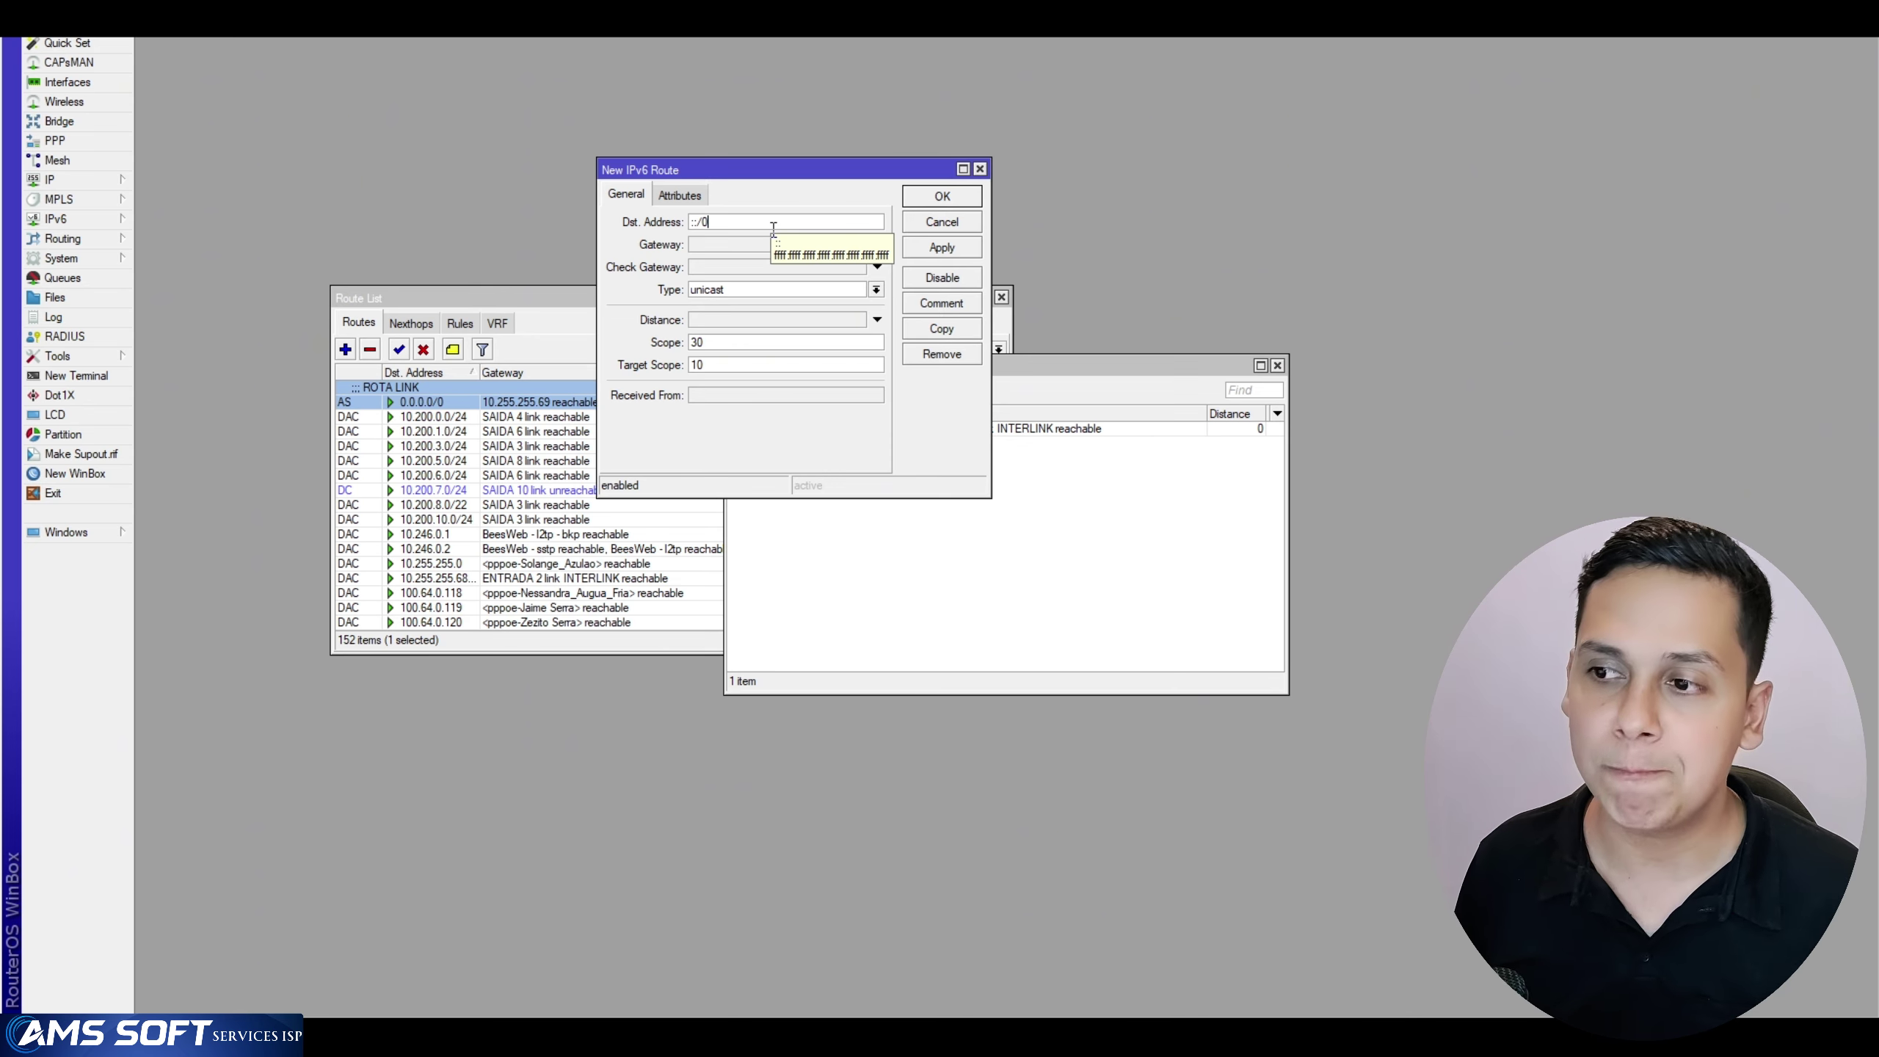
key("BackSpace")
key("BackSpace")
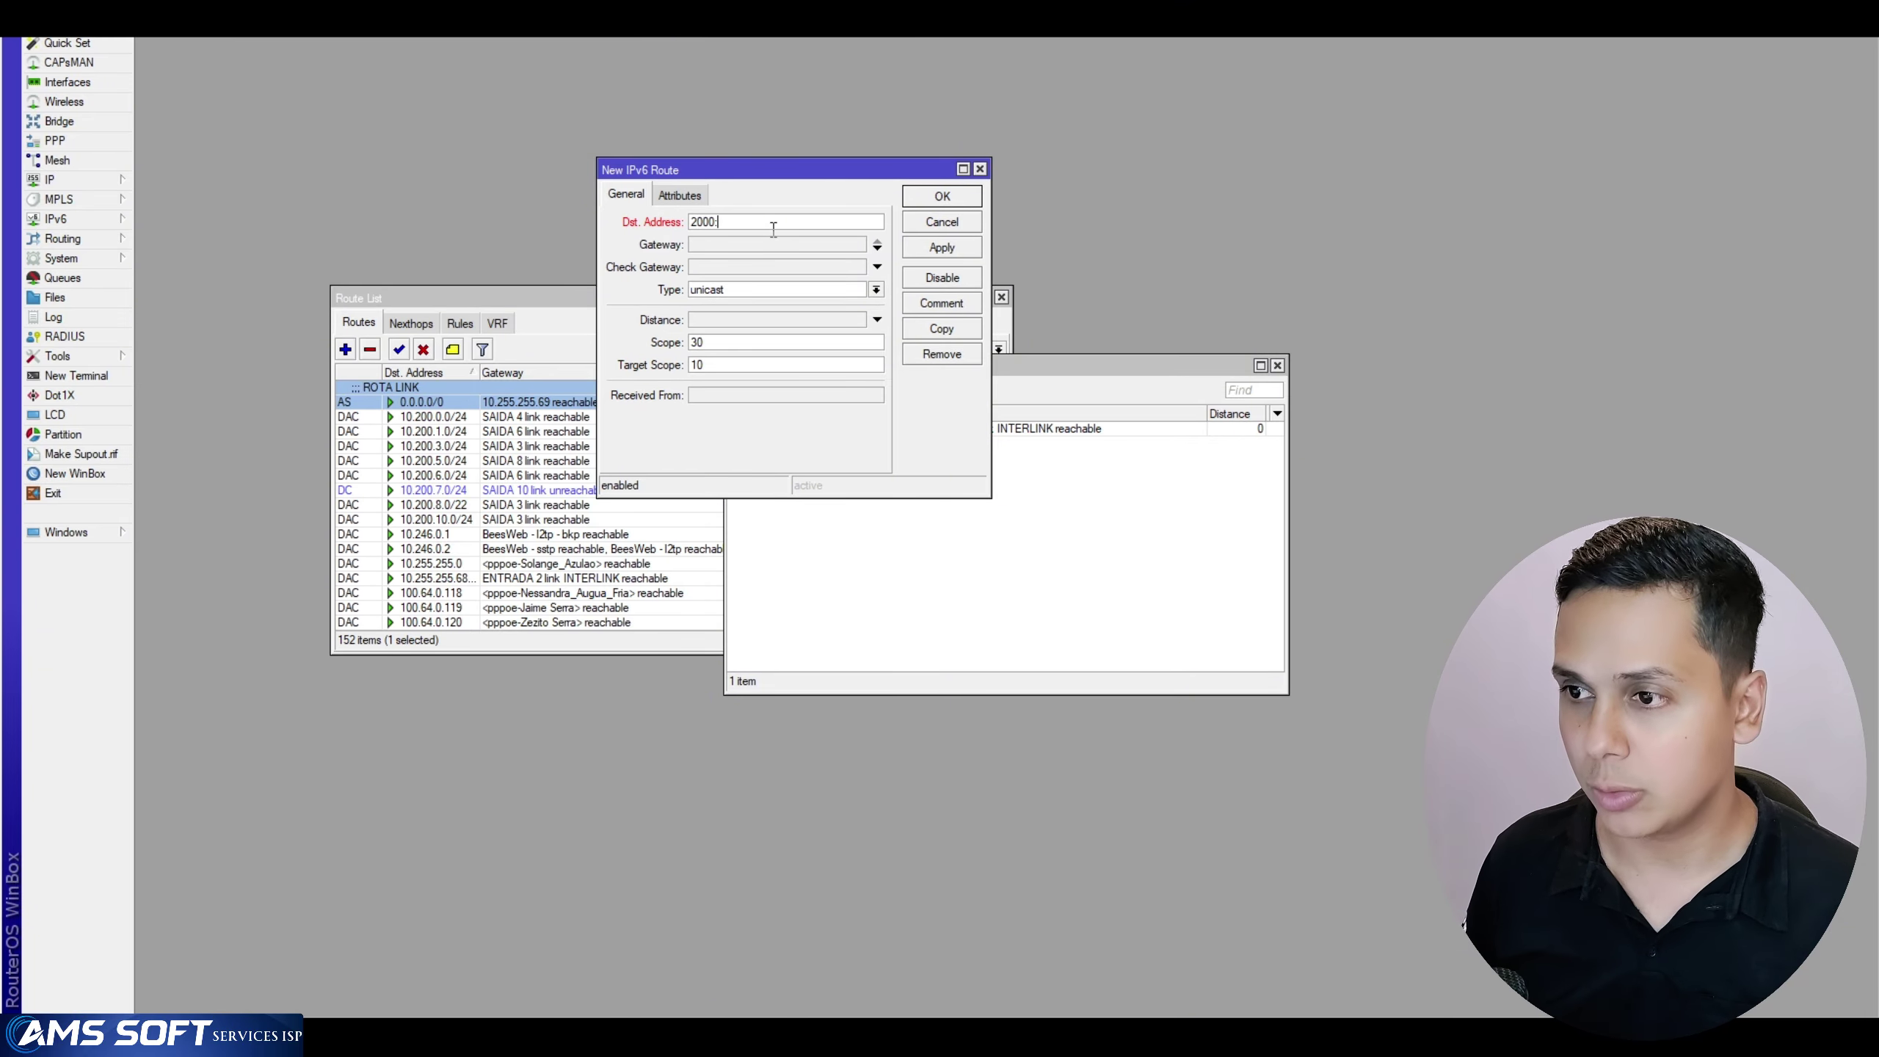
type(":/3")
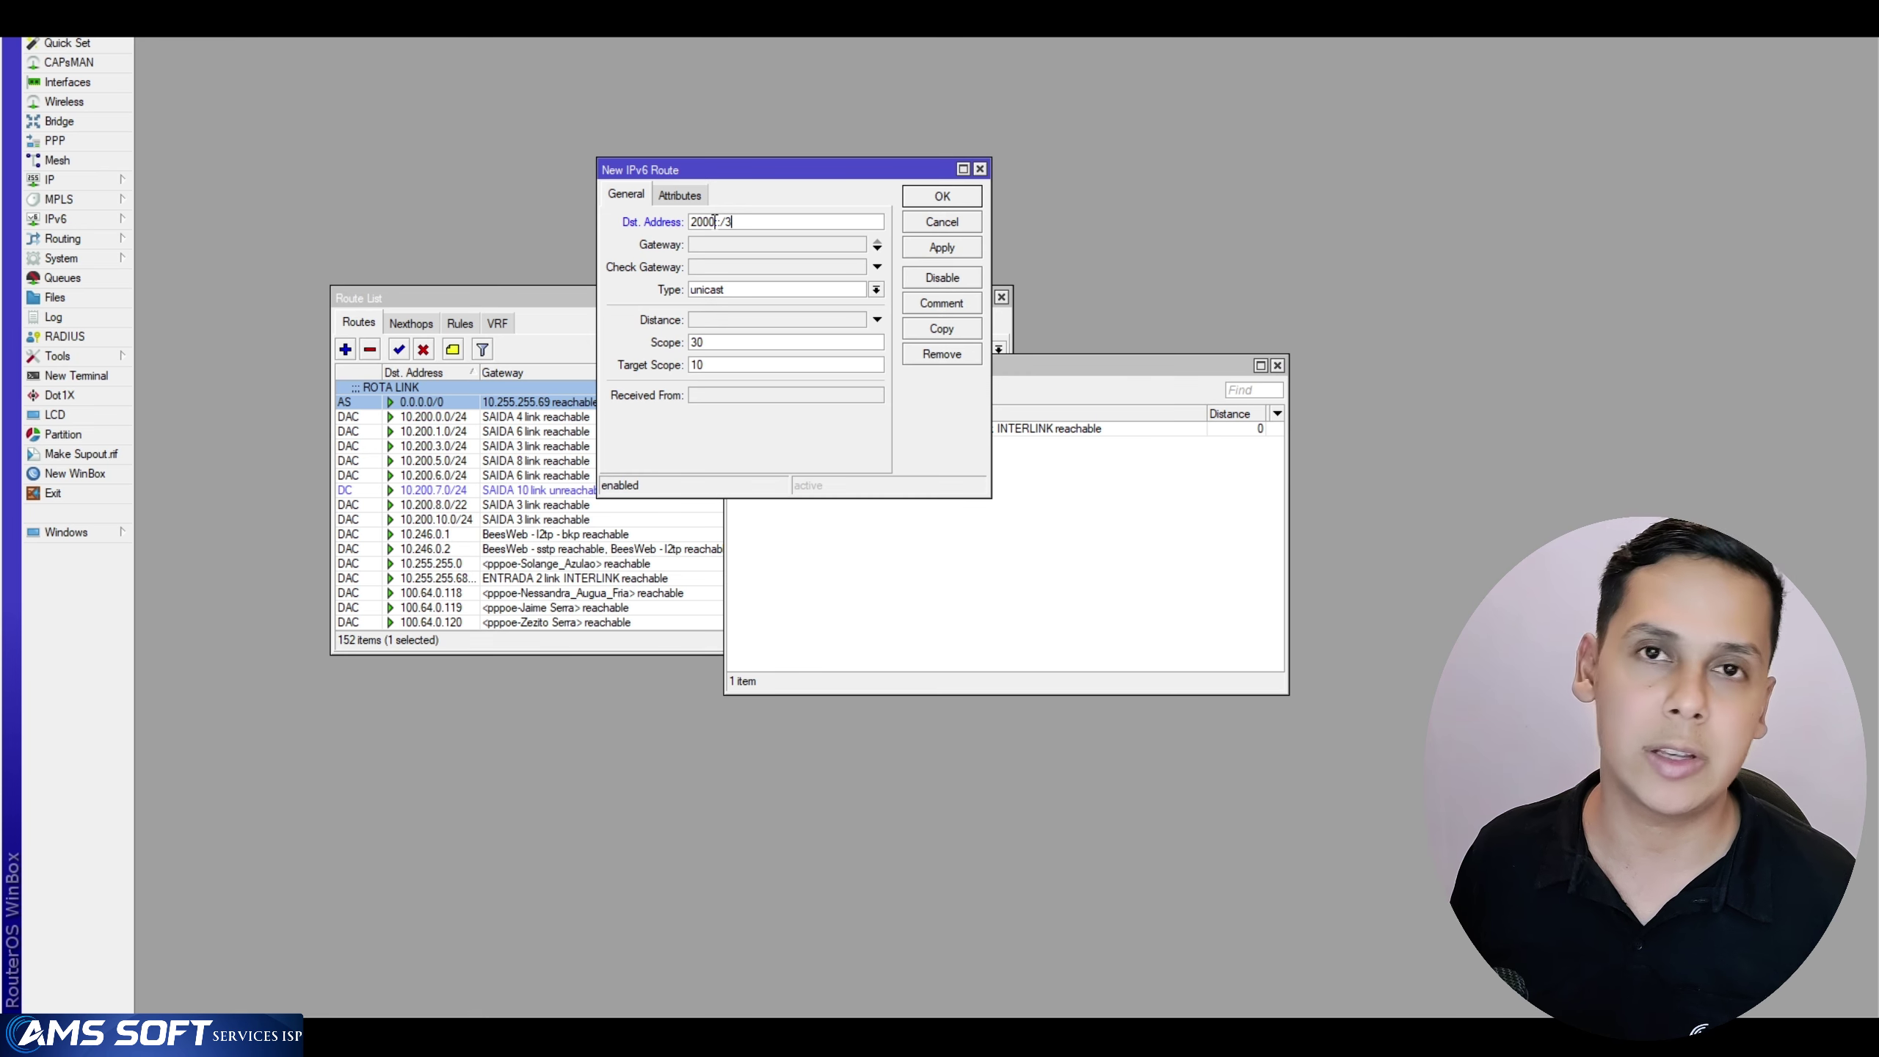
left_click_drag(690, 223, 701, 222)
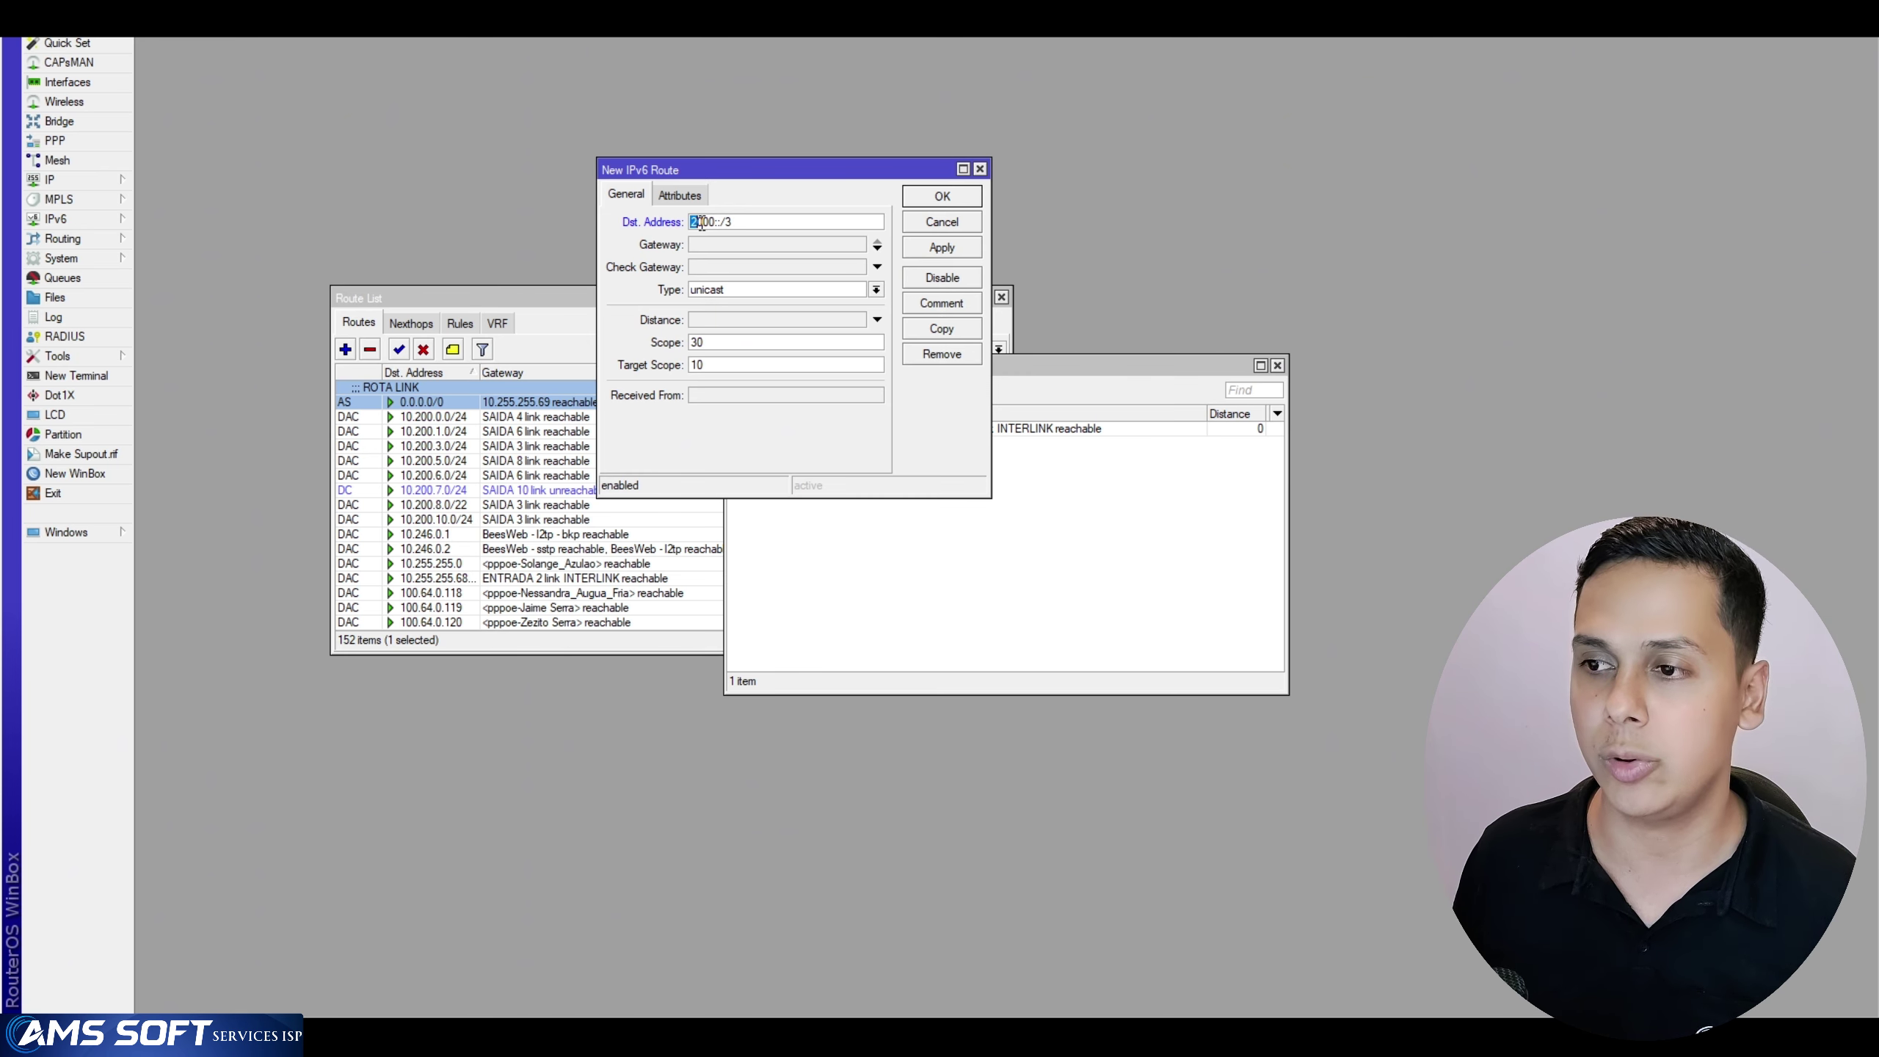
left_click(773, 222)
mouse_move(778, 215)
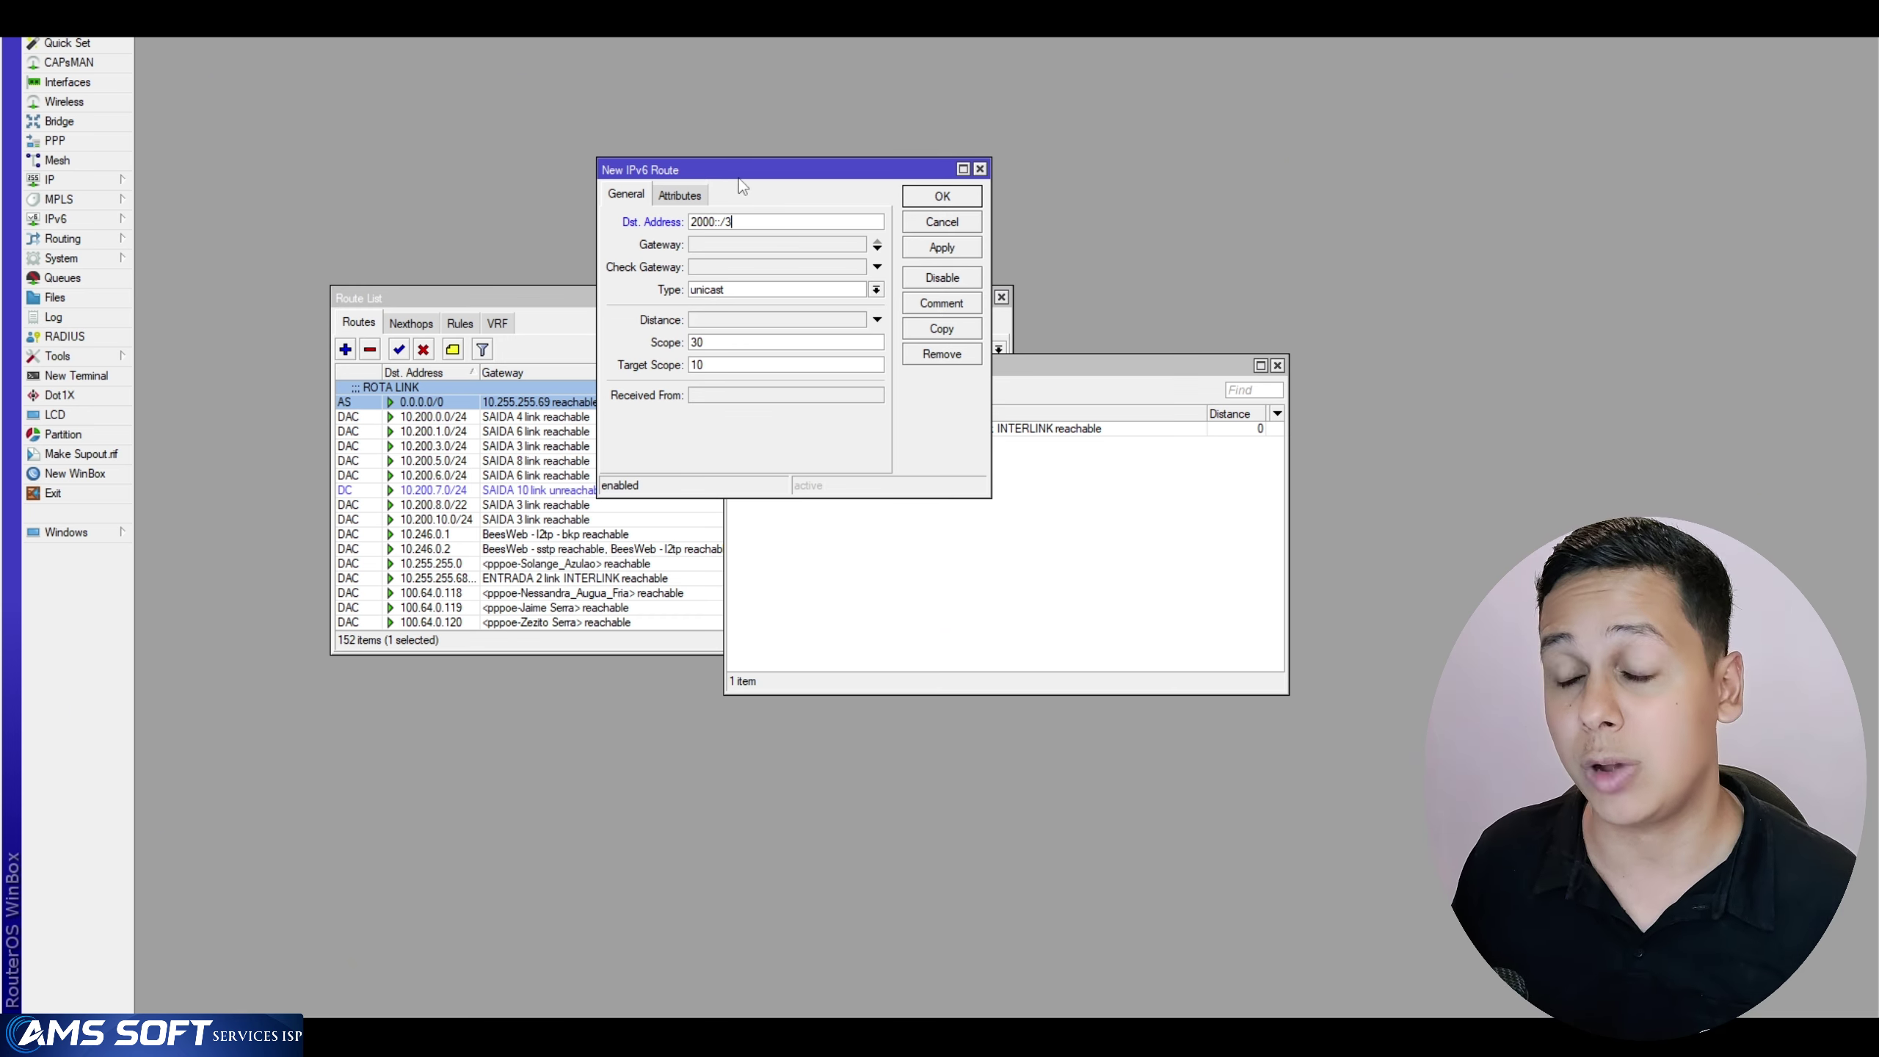
left_click_drag(745, 181, 718, 176)
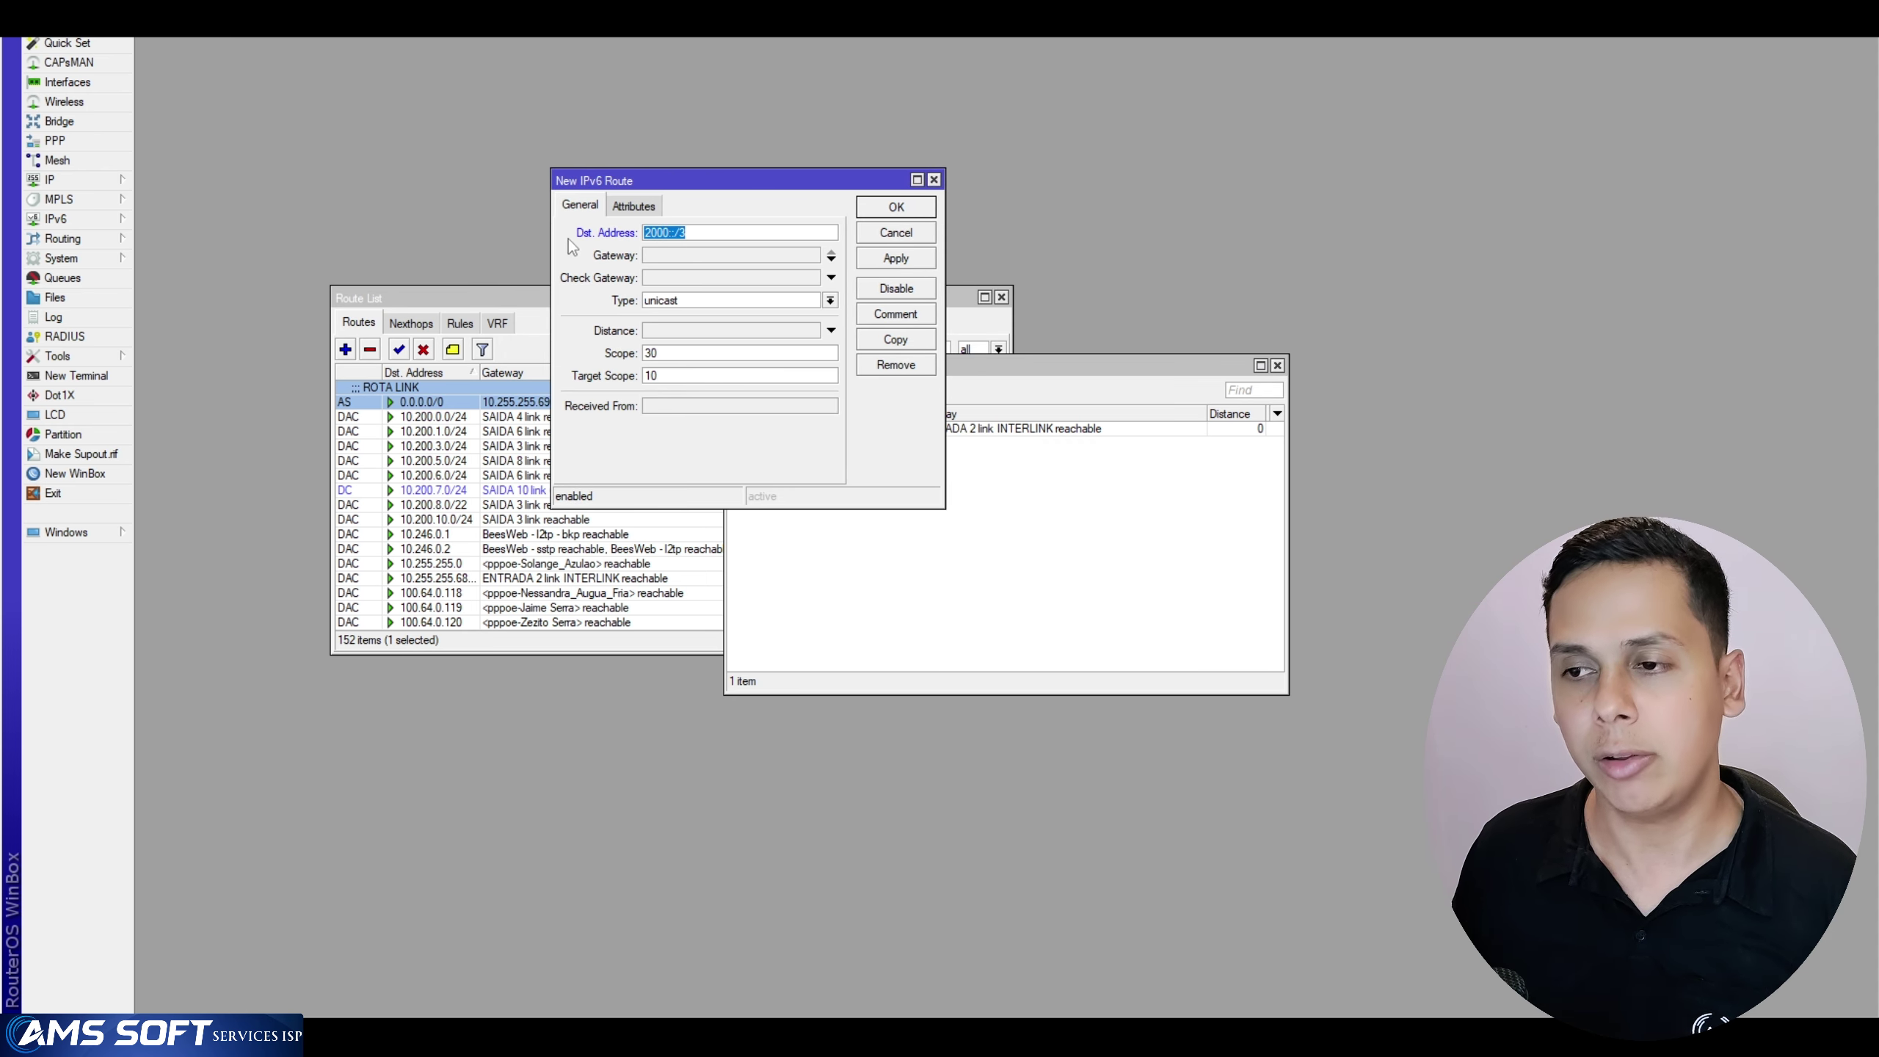
left_click(745, 233)
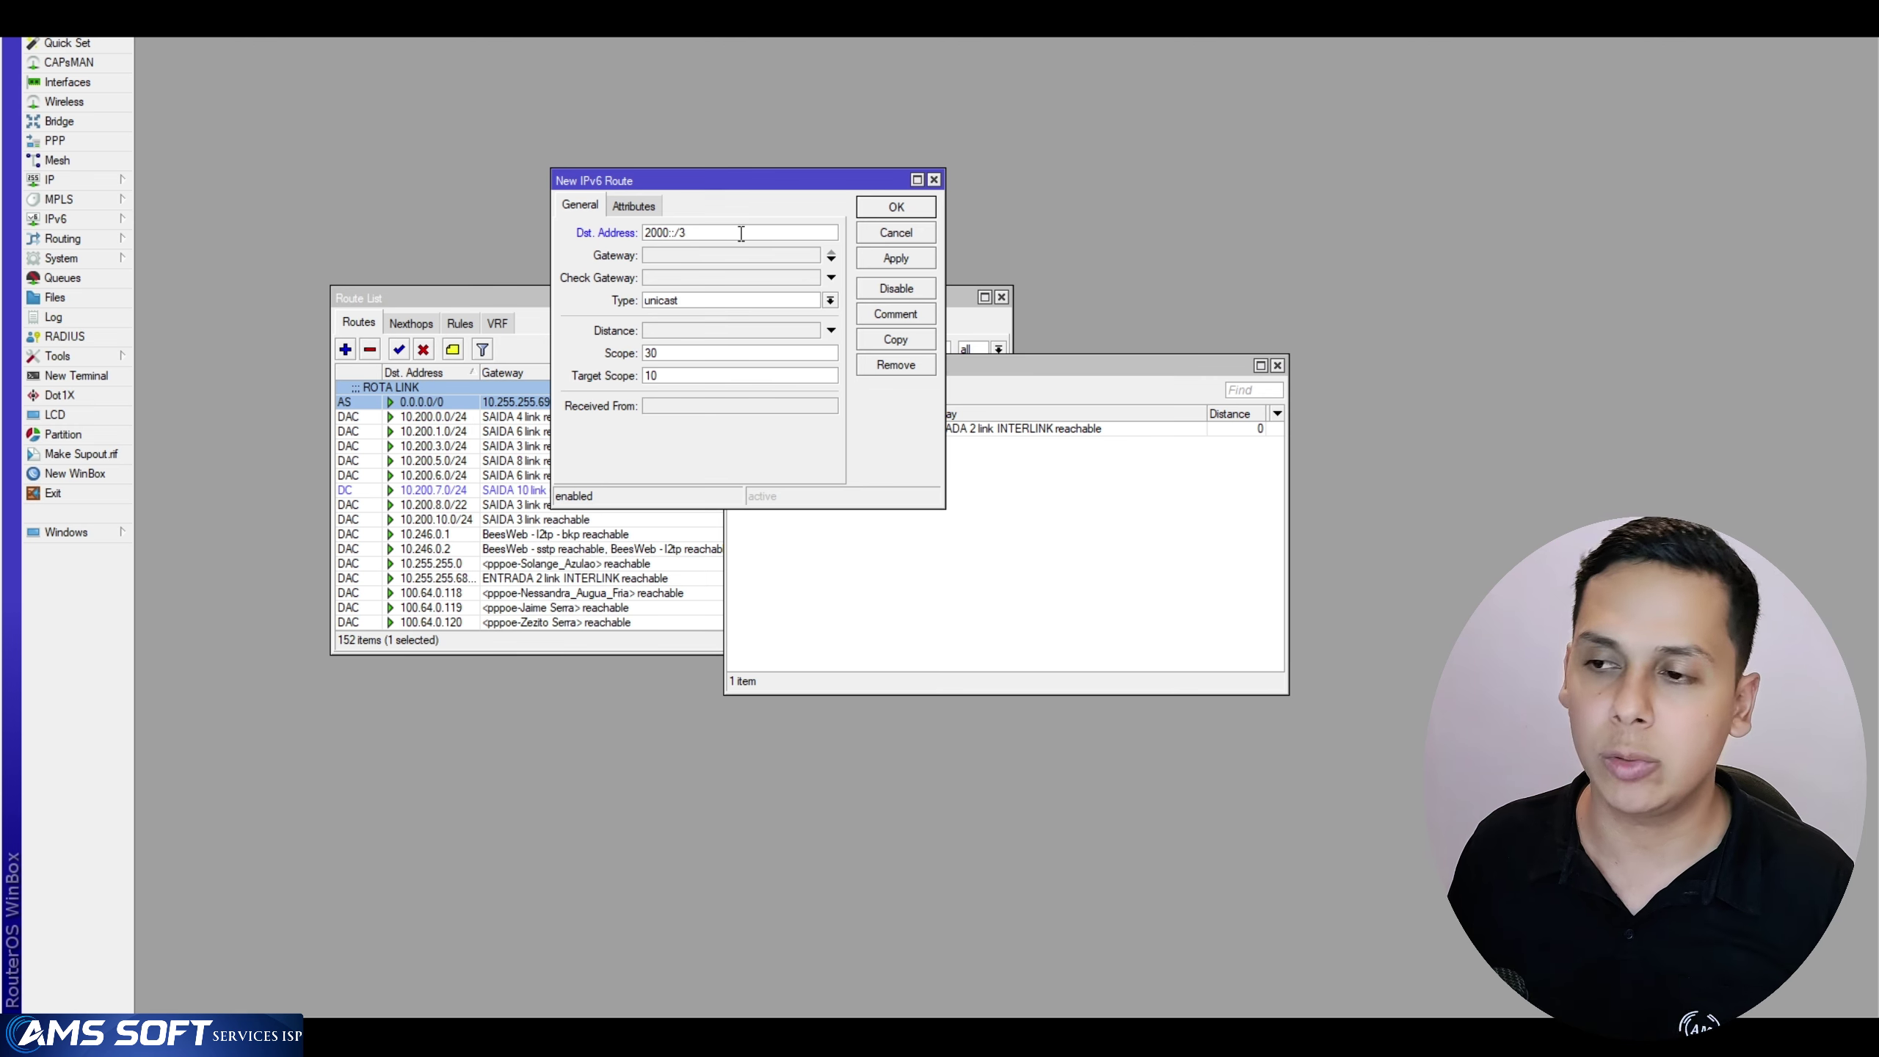
key("ctrl+a")
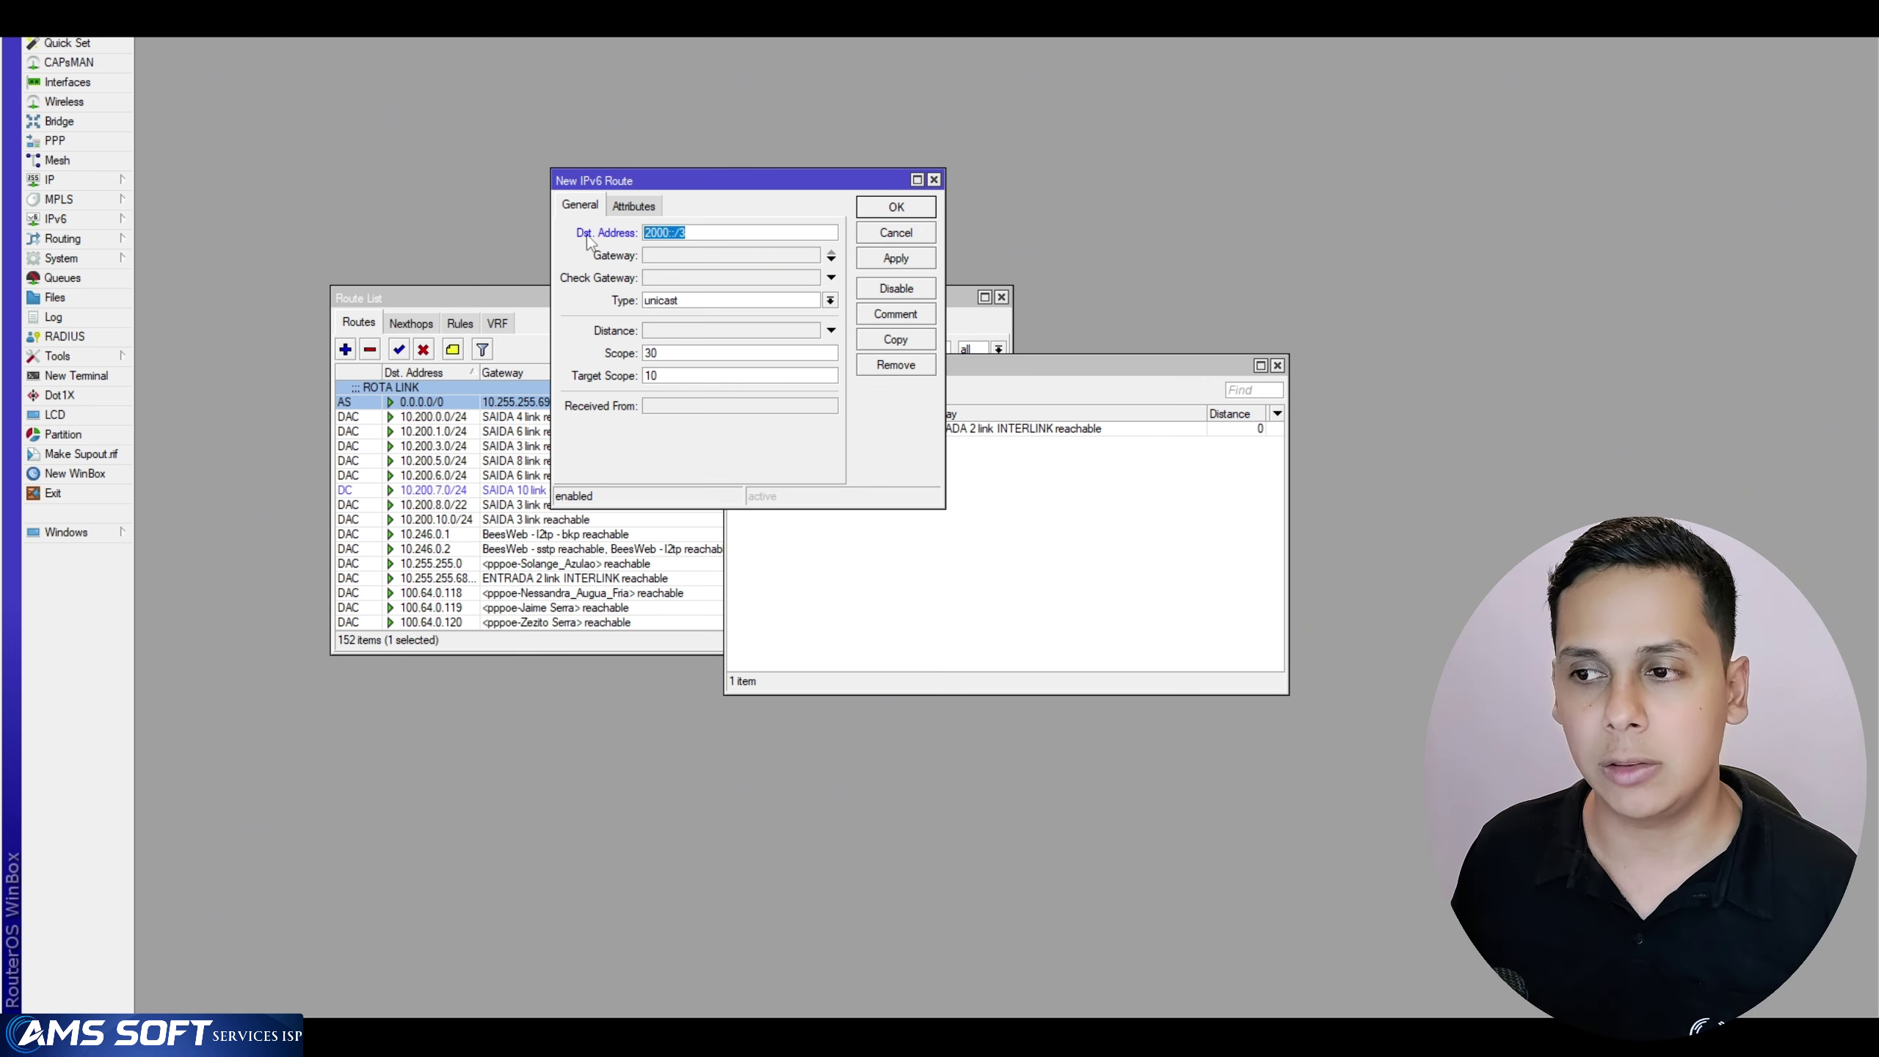
Set the new route's gateway to fd00:1:0:d::1, check it against the PTP LINK address in the IPv6 address list, and apply the route
left_click(666, 258)
type("fd00:1:0:d::1")
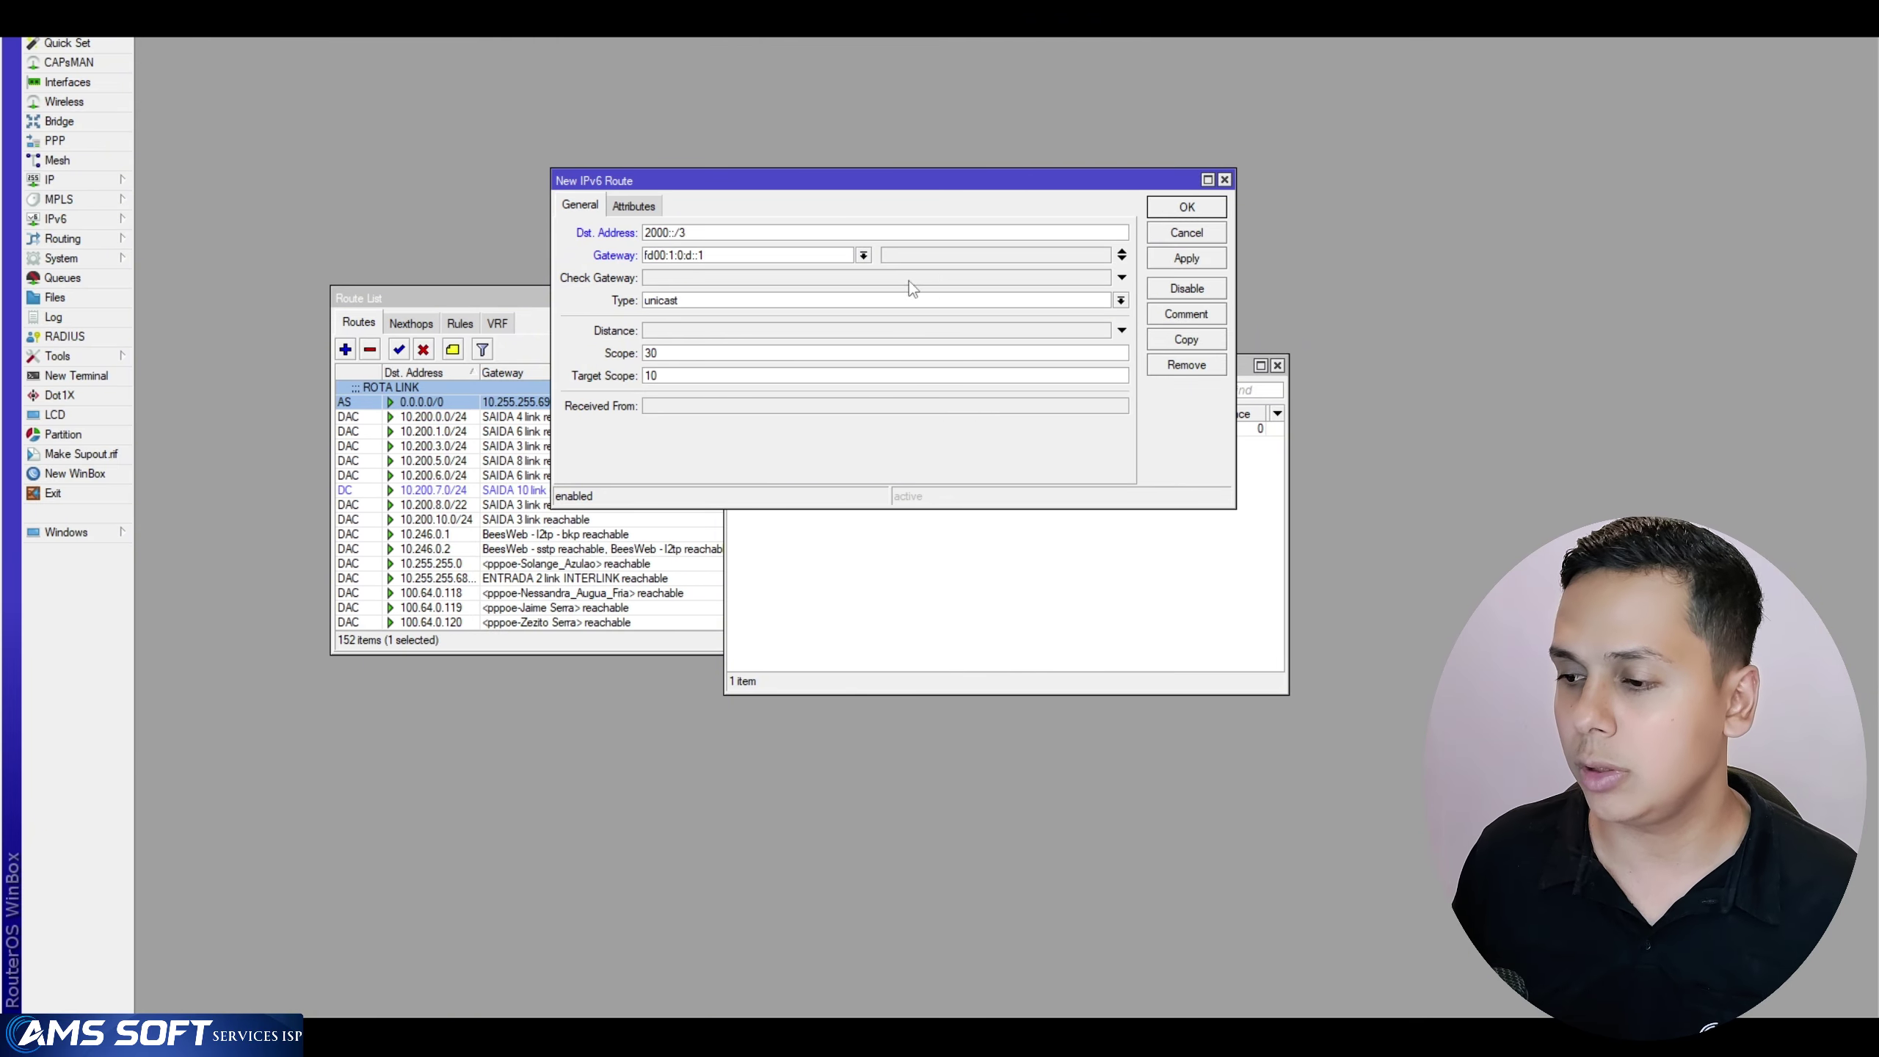
left_click(1028, 647)
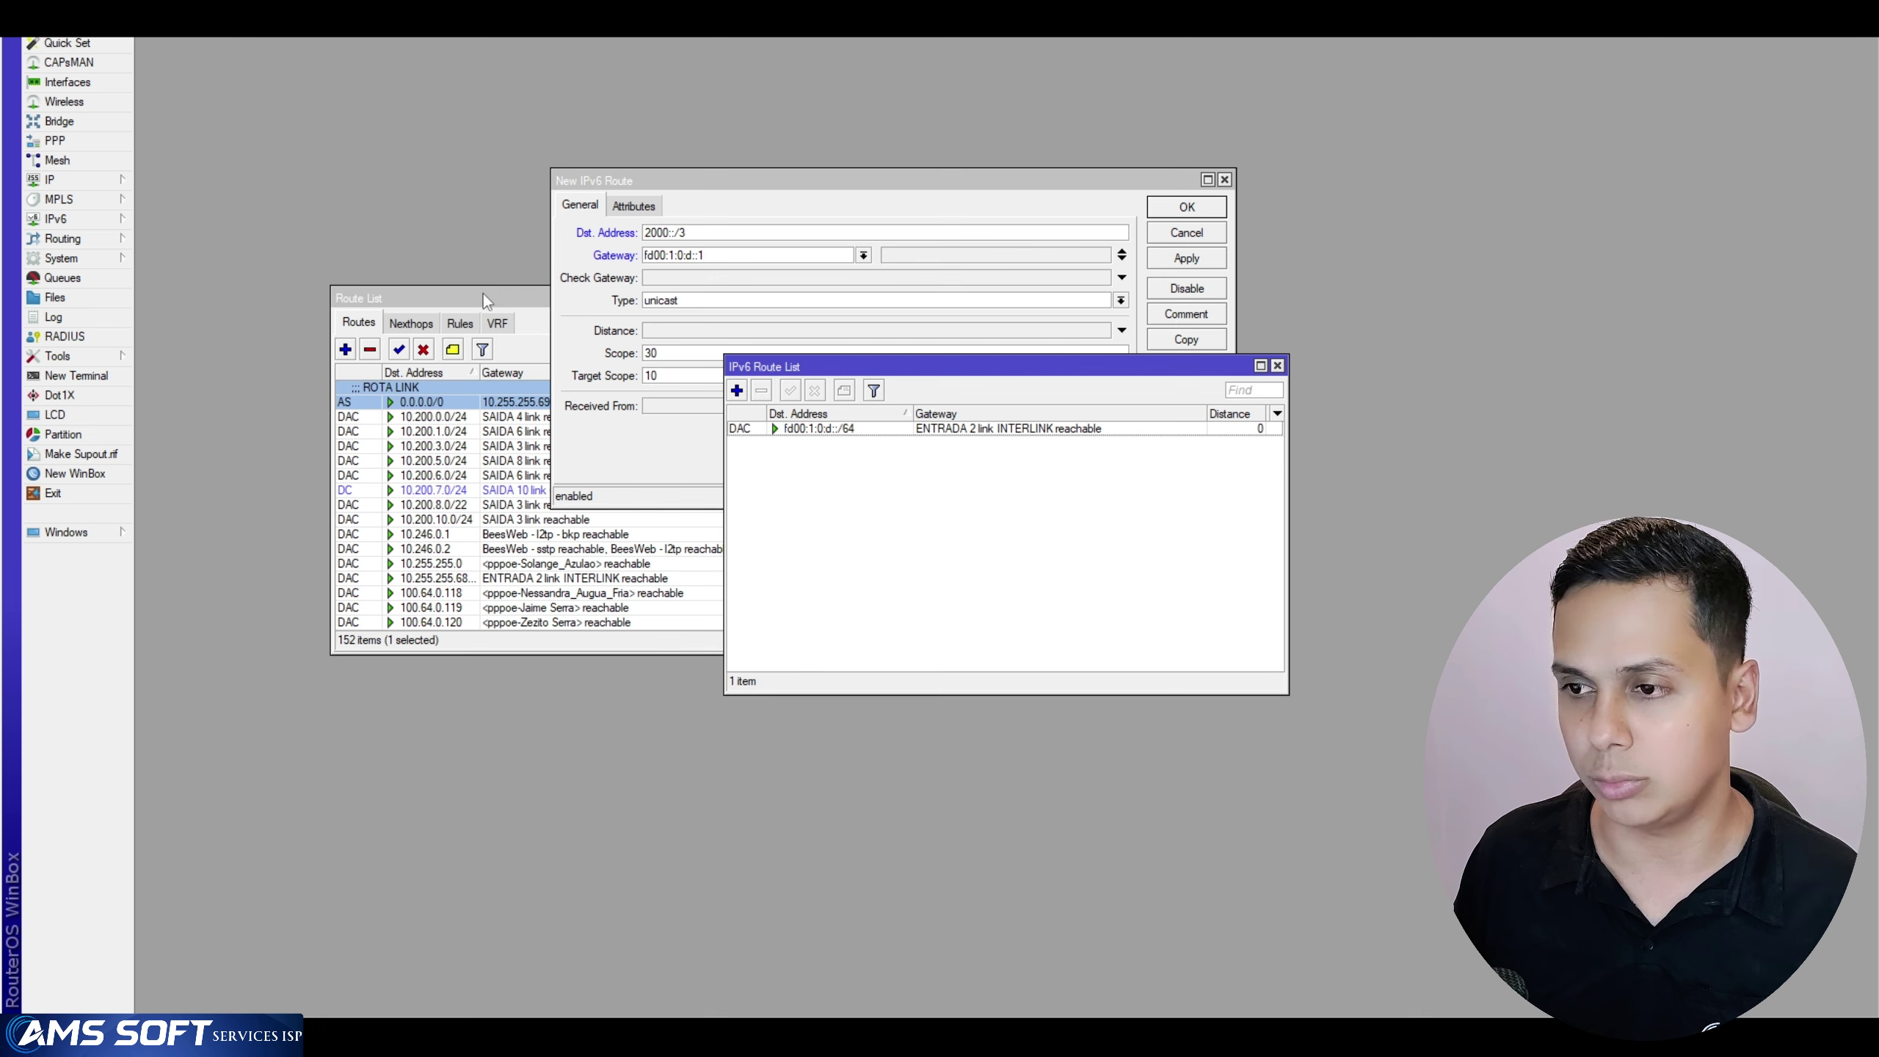
left_click(71, 218)
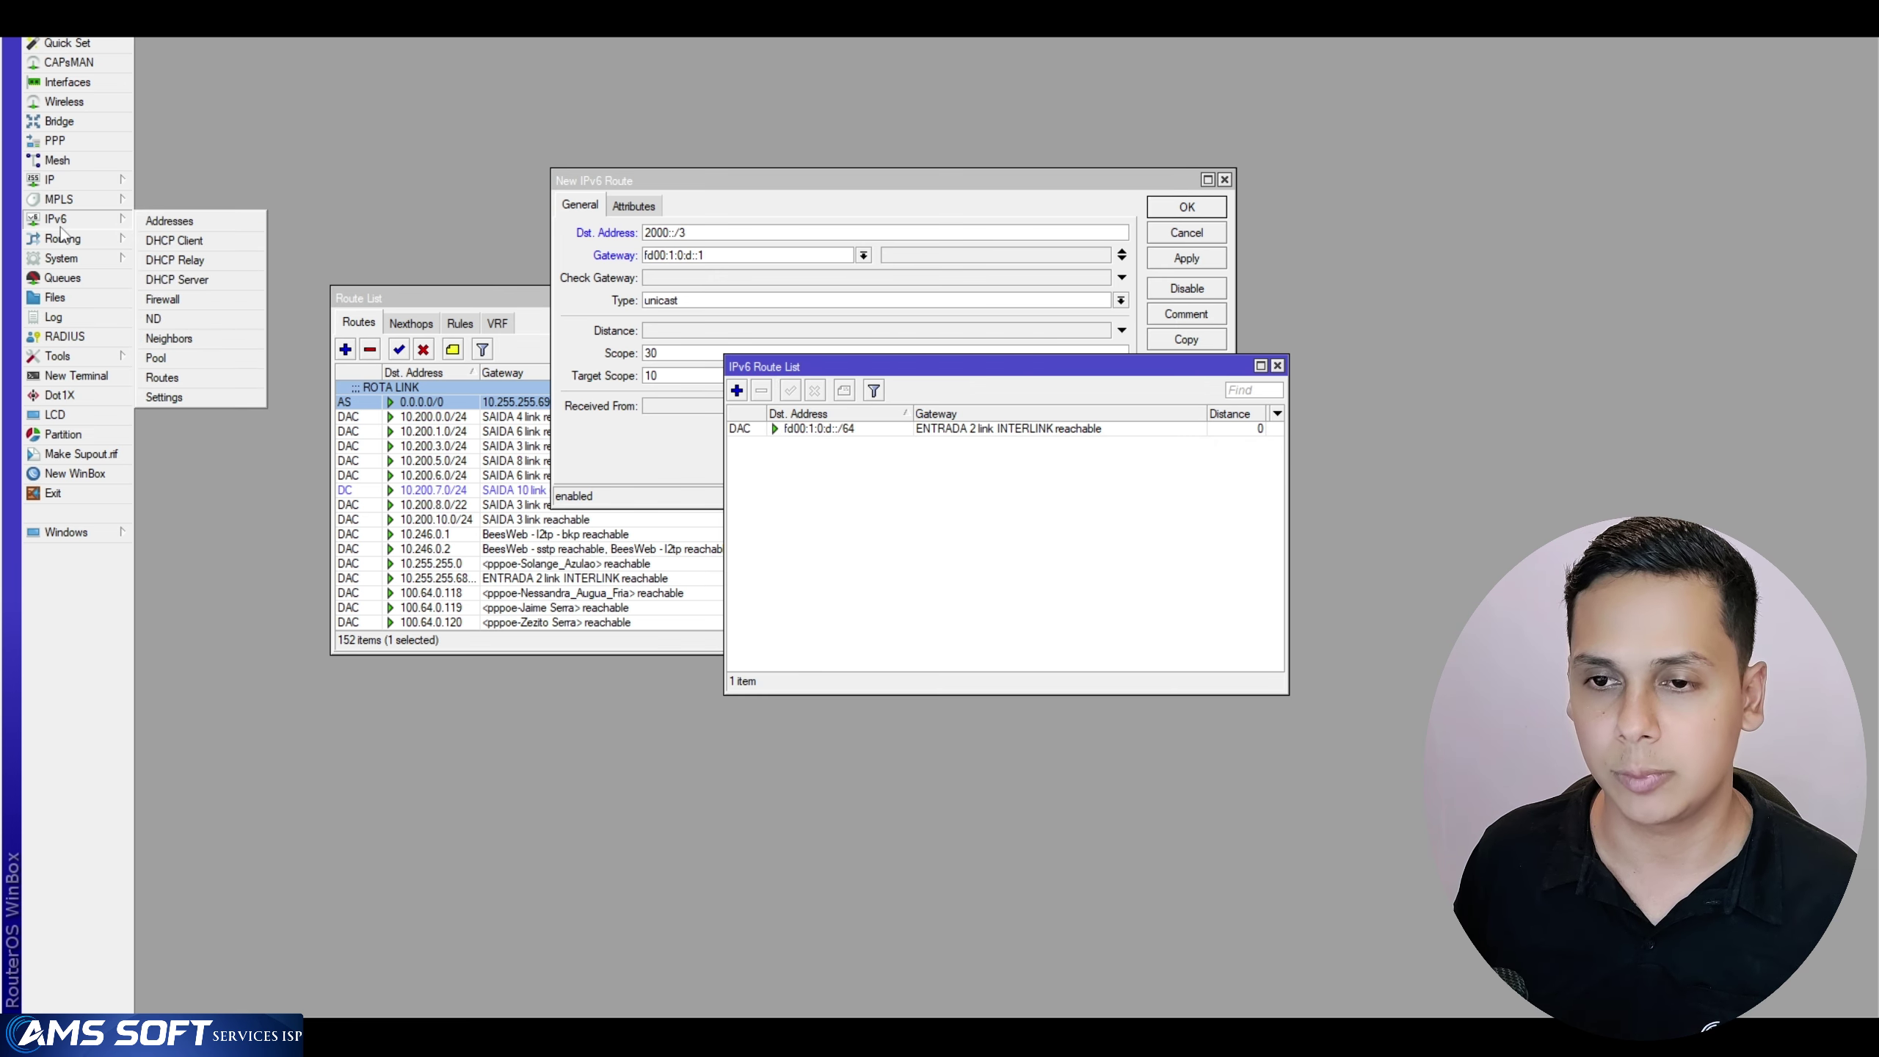
left_click(188, 225)
left_click(753, 435)
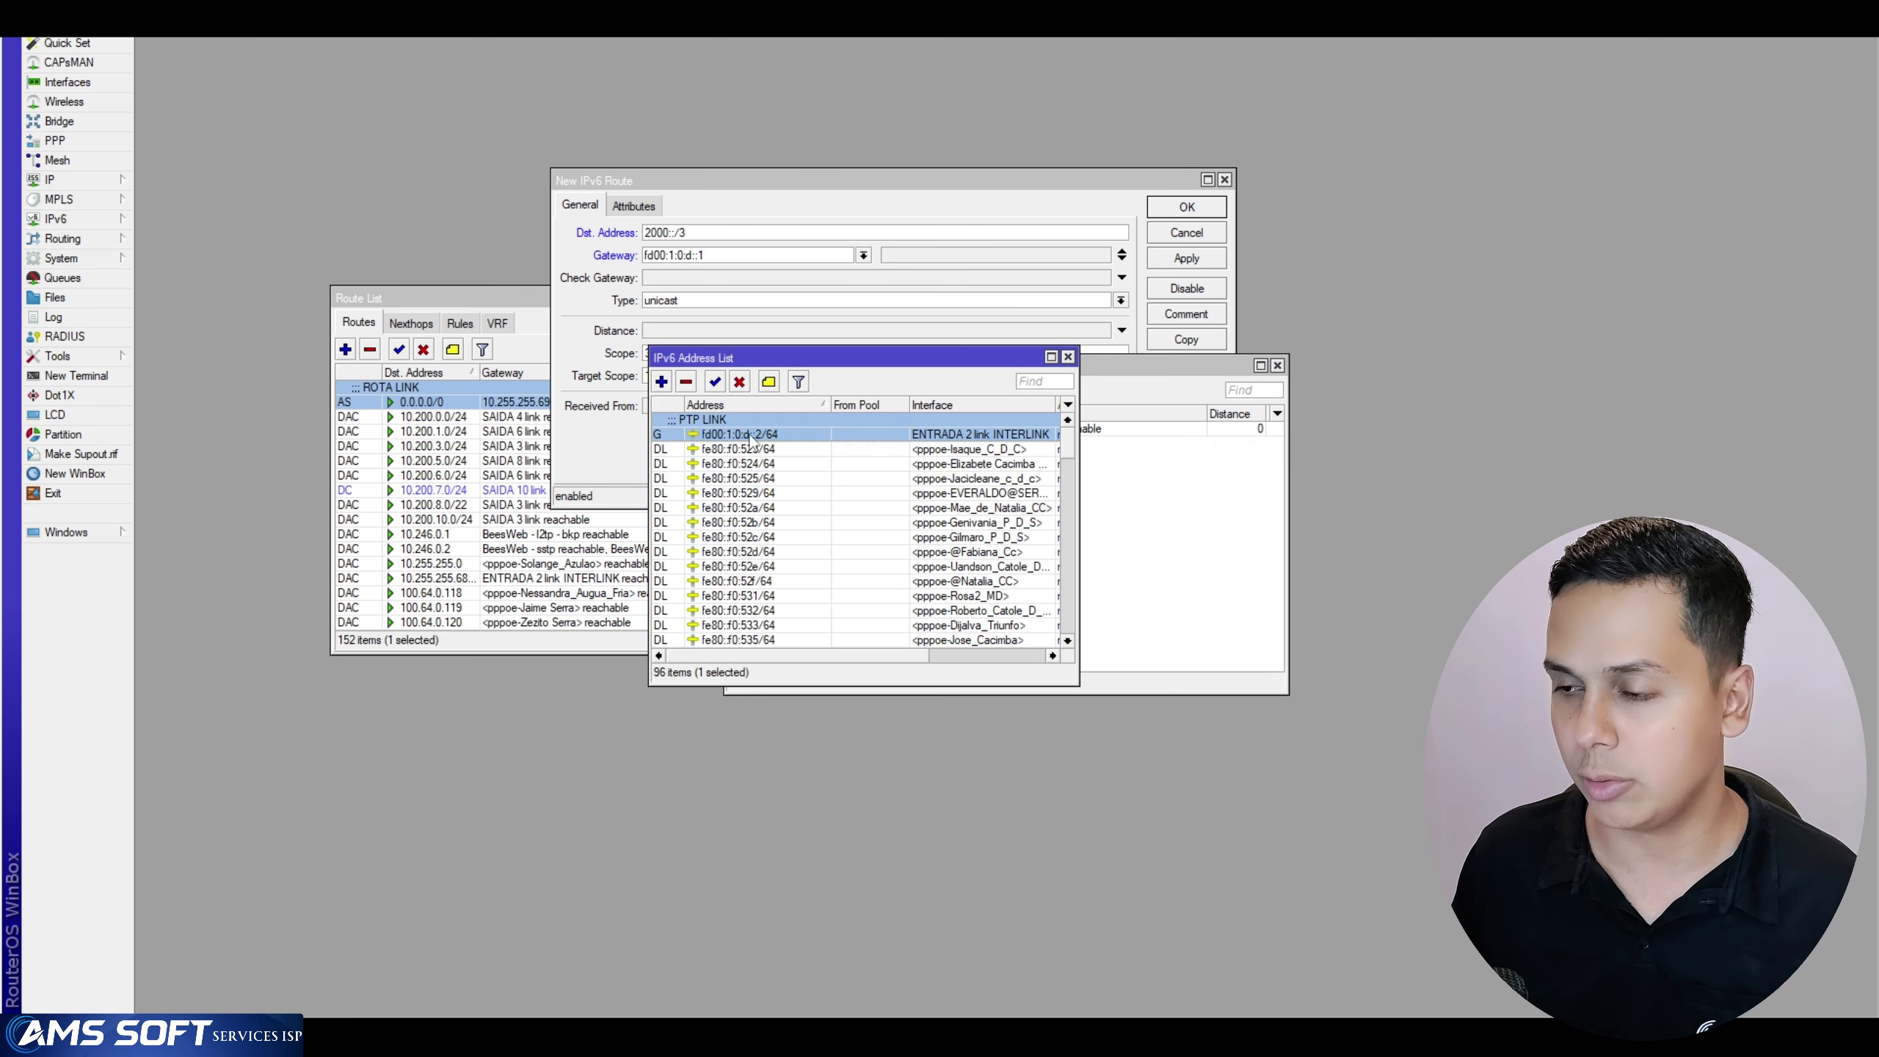
left_click_drag(788, 368, 824, 504)
left_click(1186, 258)
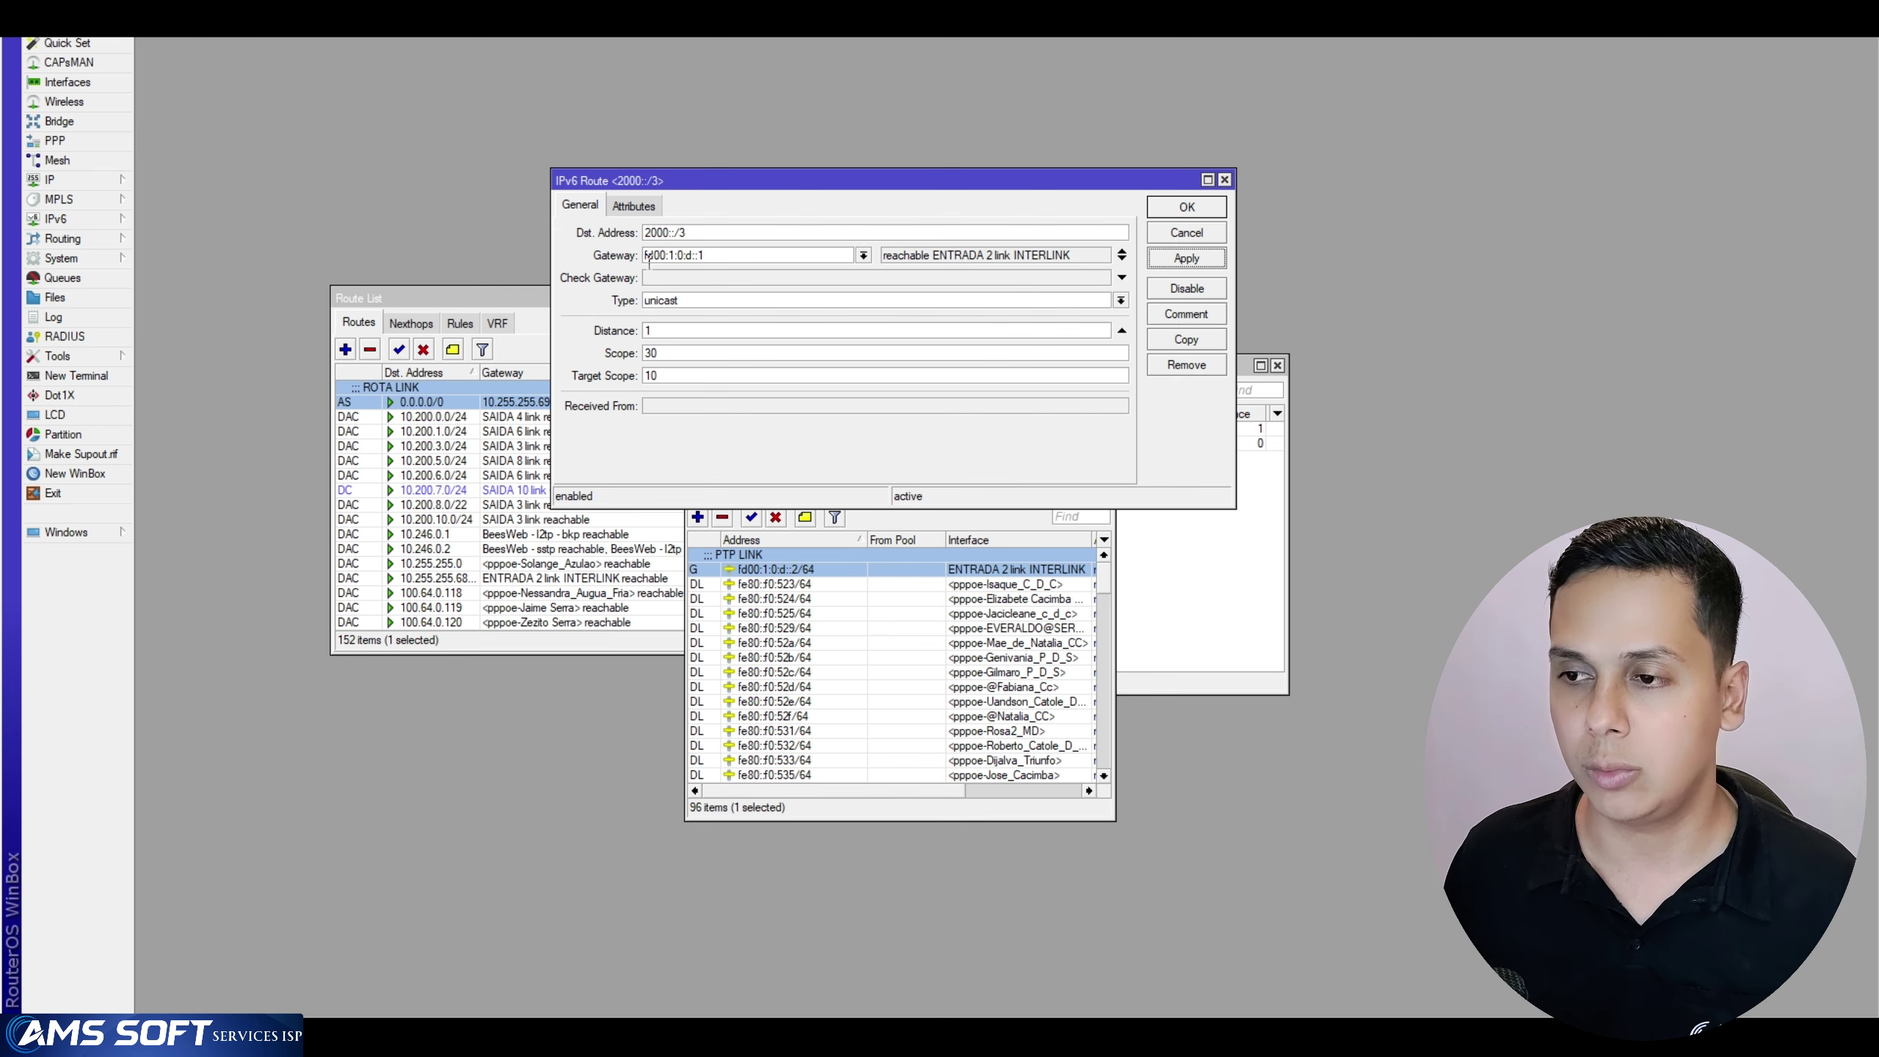
Review the applied 2000::/3 route's destination and gateway alongside the PTP LINK entry in the IPv6 address list
mouse_move(644, 256)
left_mouse_down()
mouse_move(660, 259)
mouse_move(655, 232)
left_mouse_up()
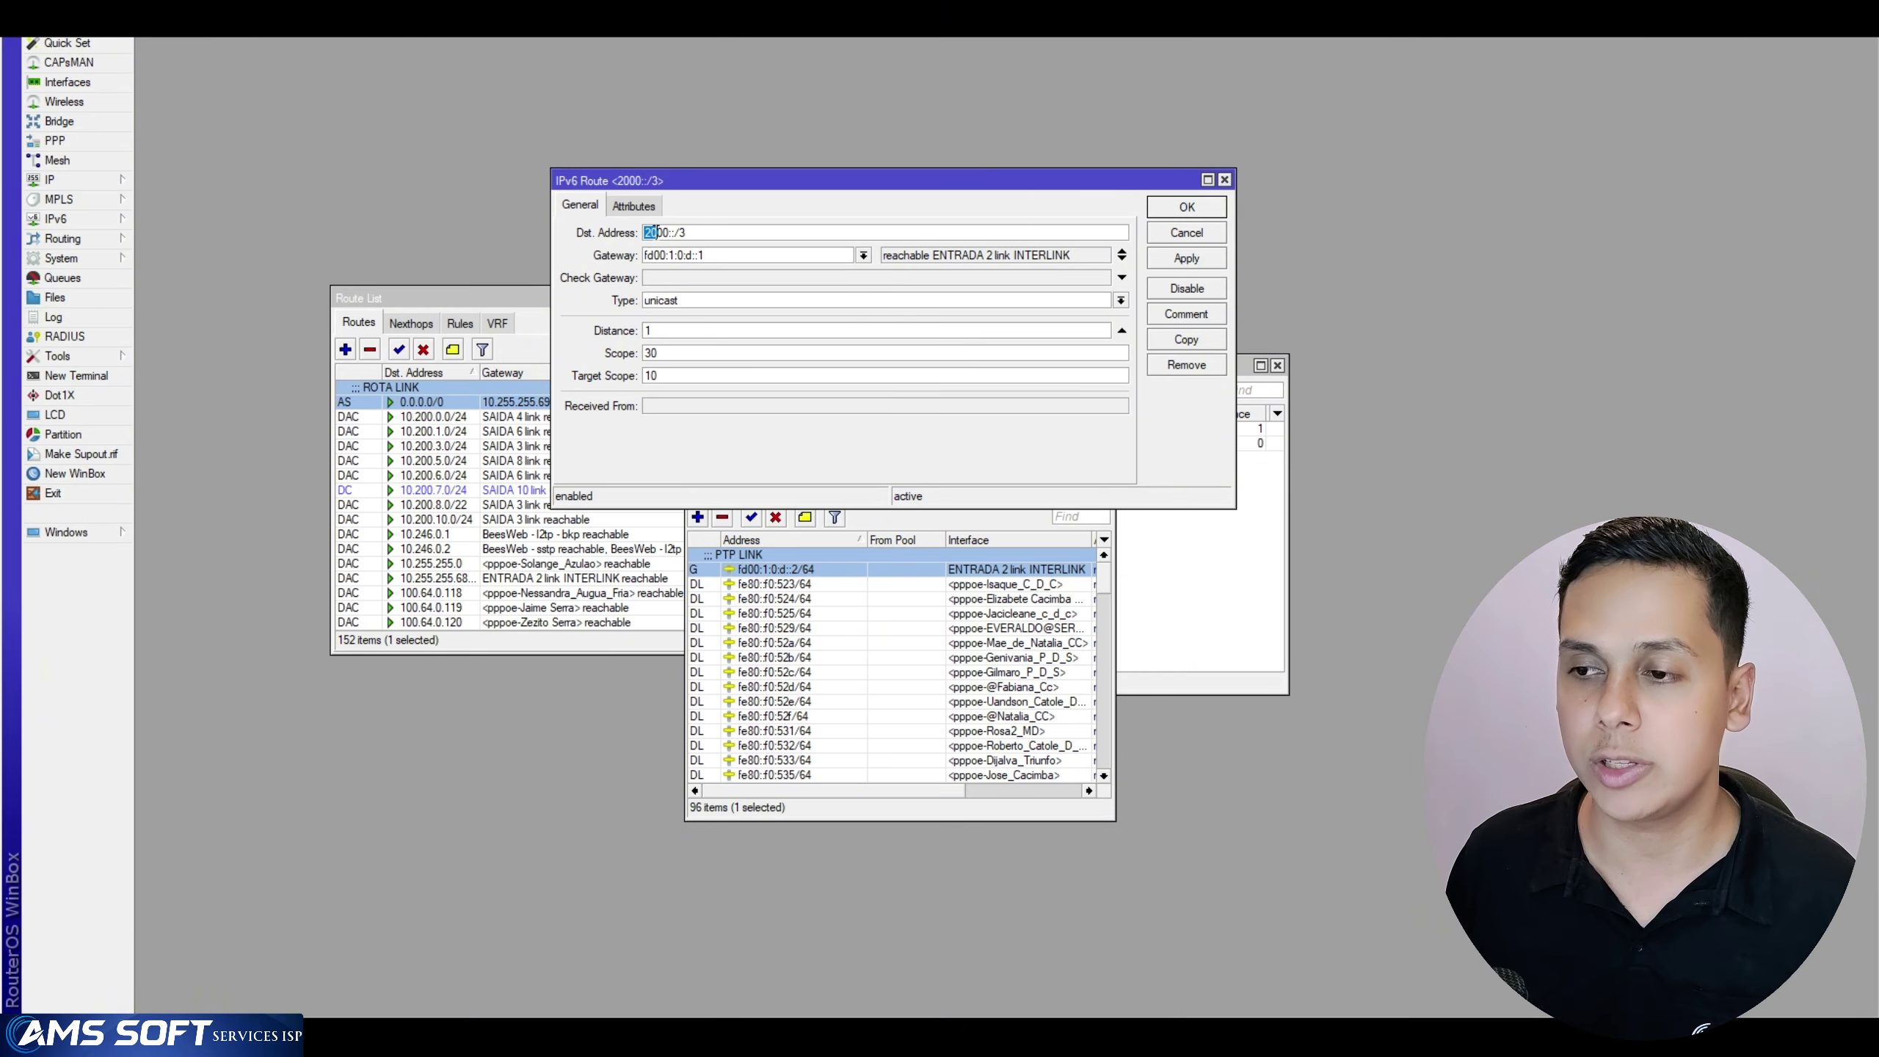
left_click(657, 256)
left_click_drag(812, 175, 637, 163)
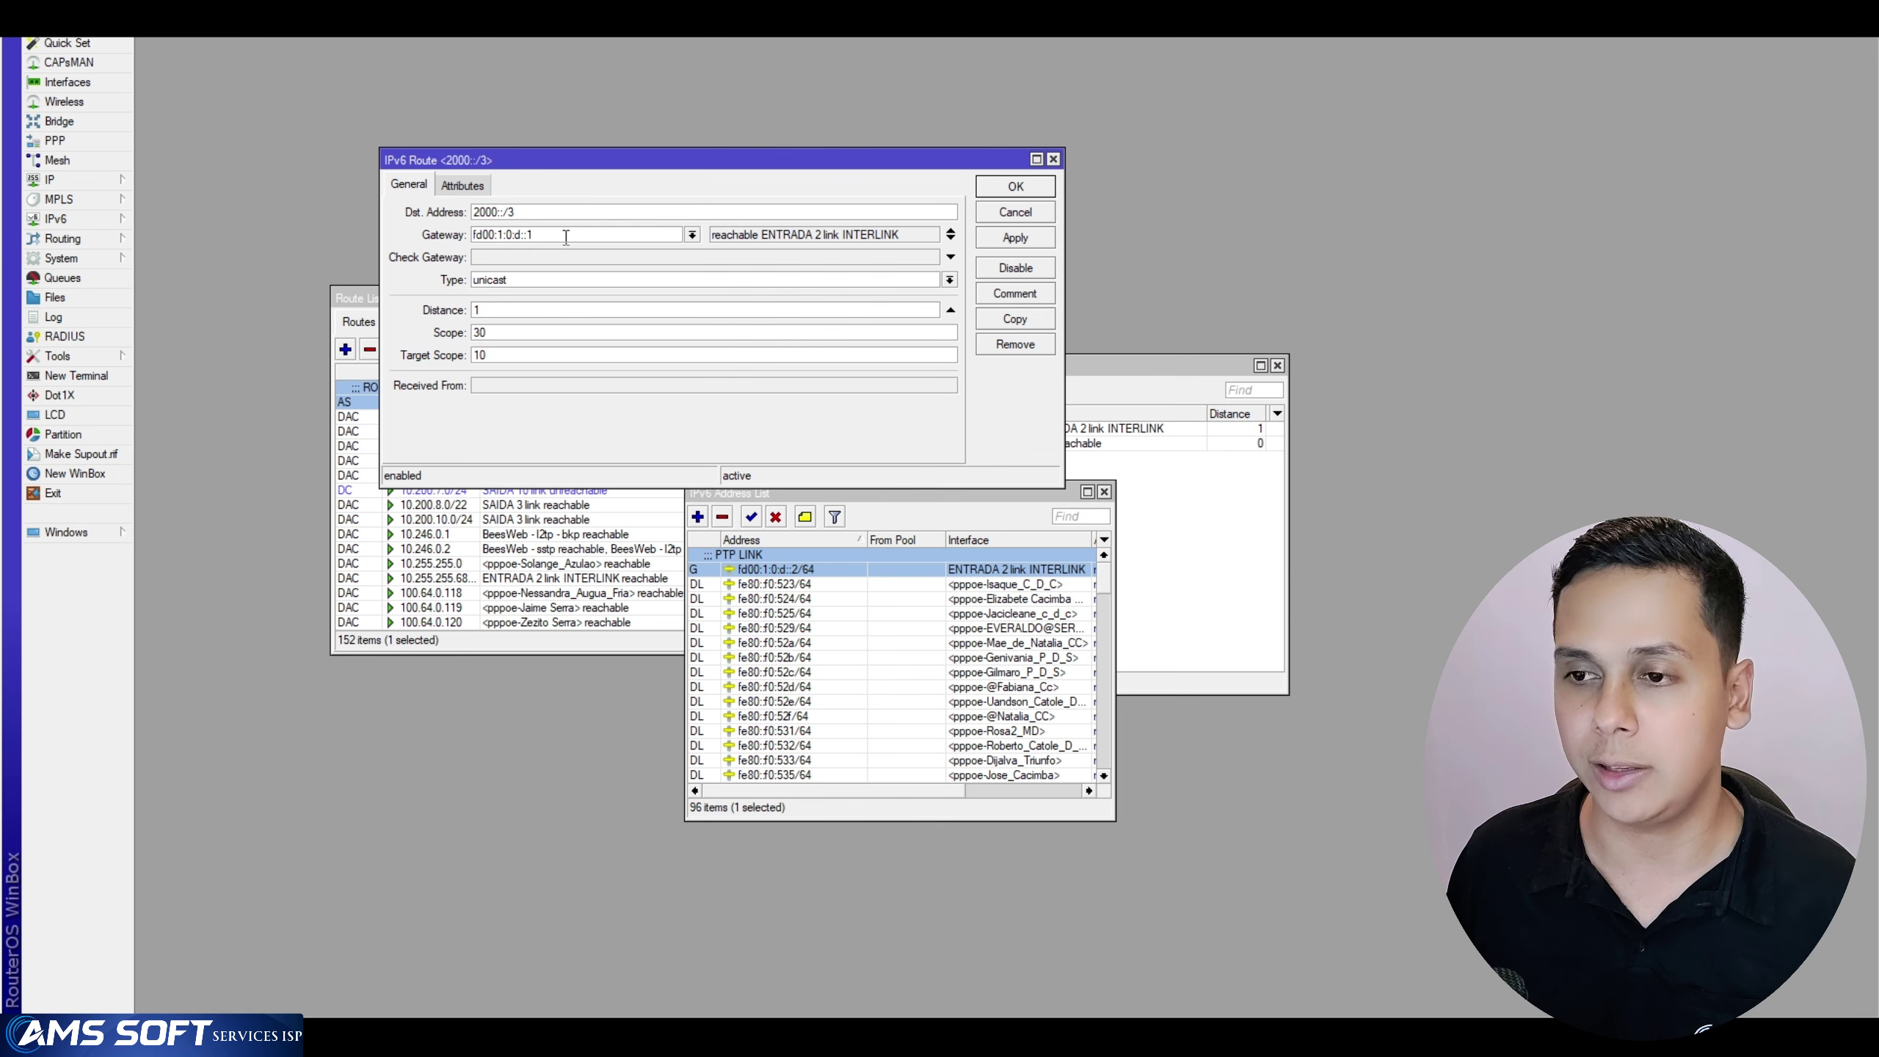
left_click_drag(568, 235, 399, 244)
left_click_drag(608, 157, 555, 125)
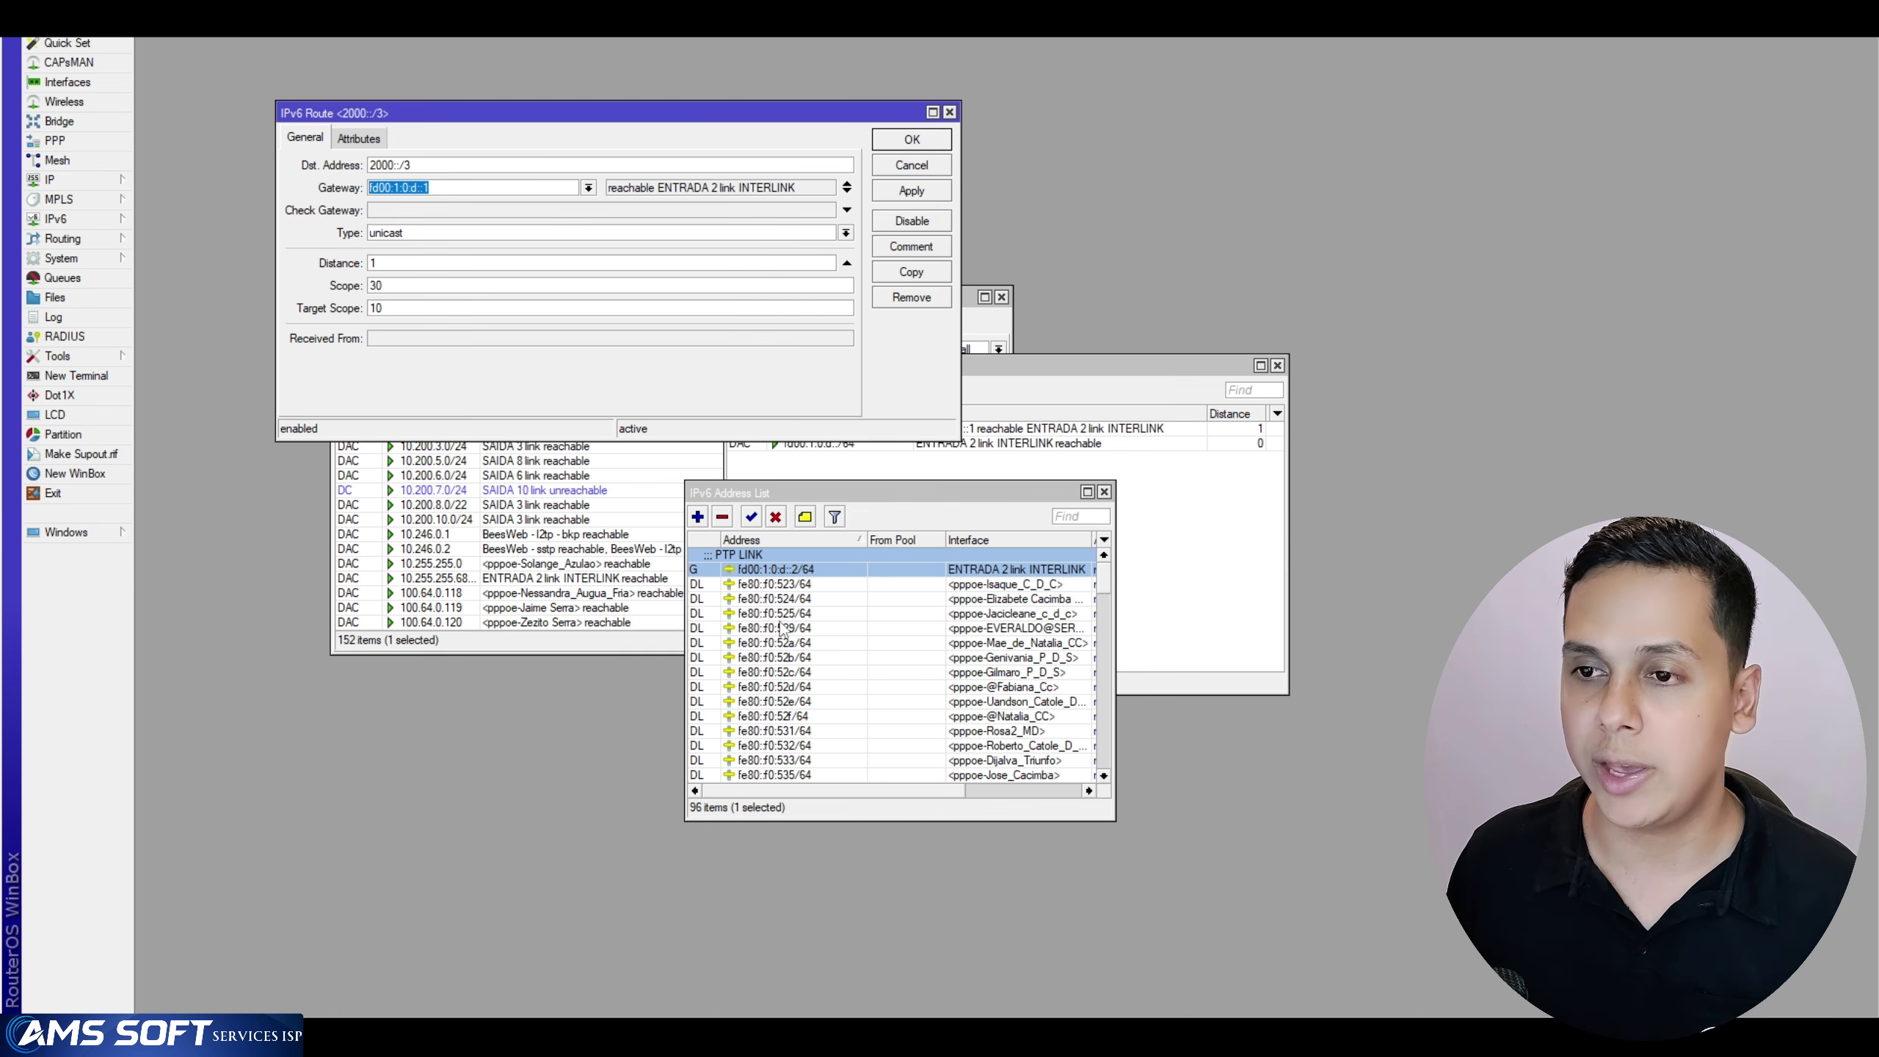
left_click(458, 192)
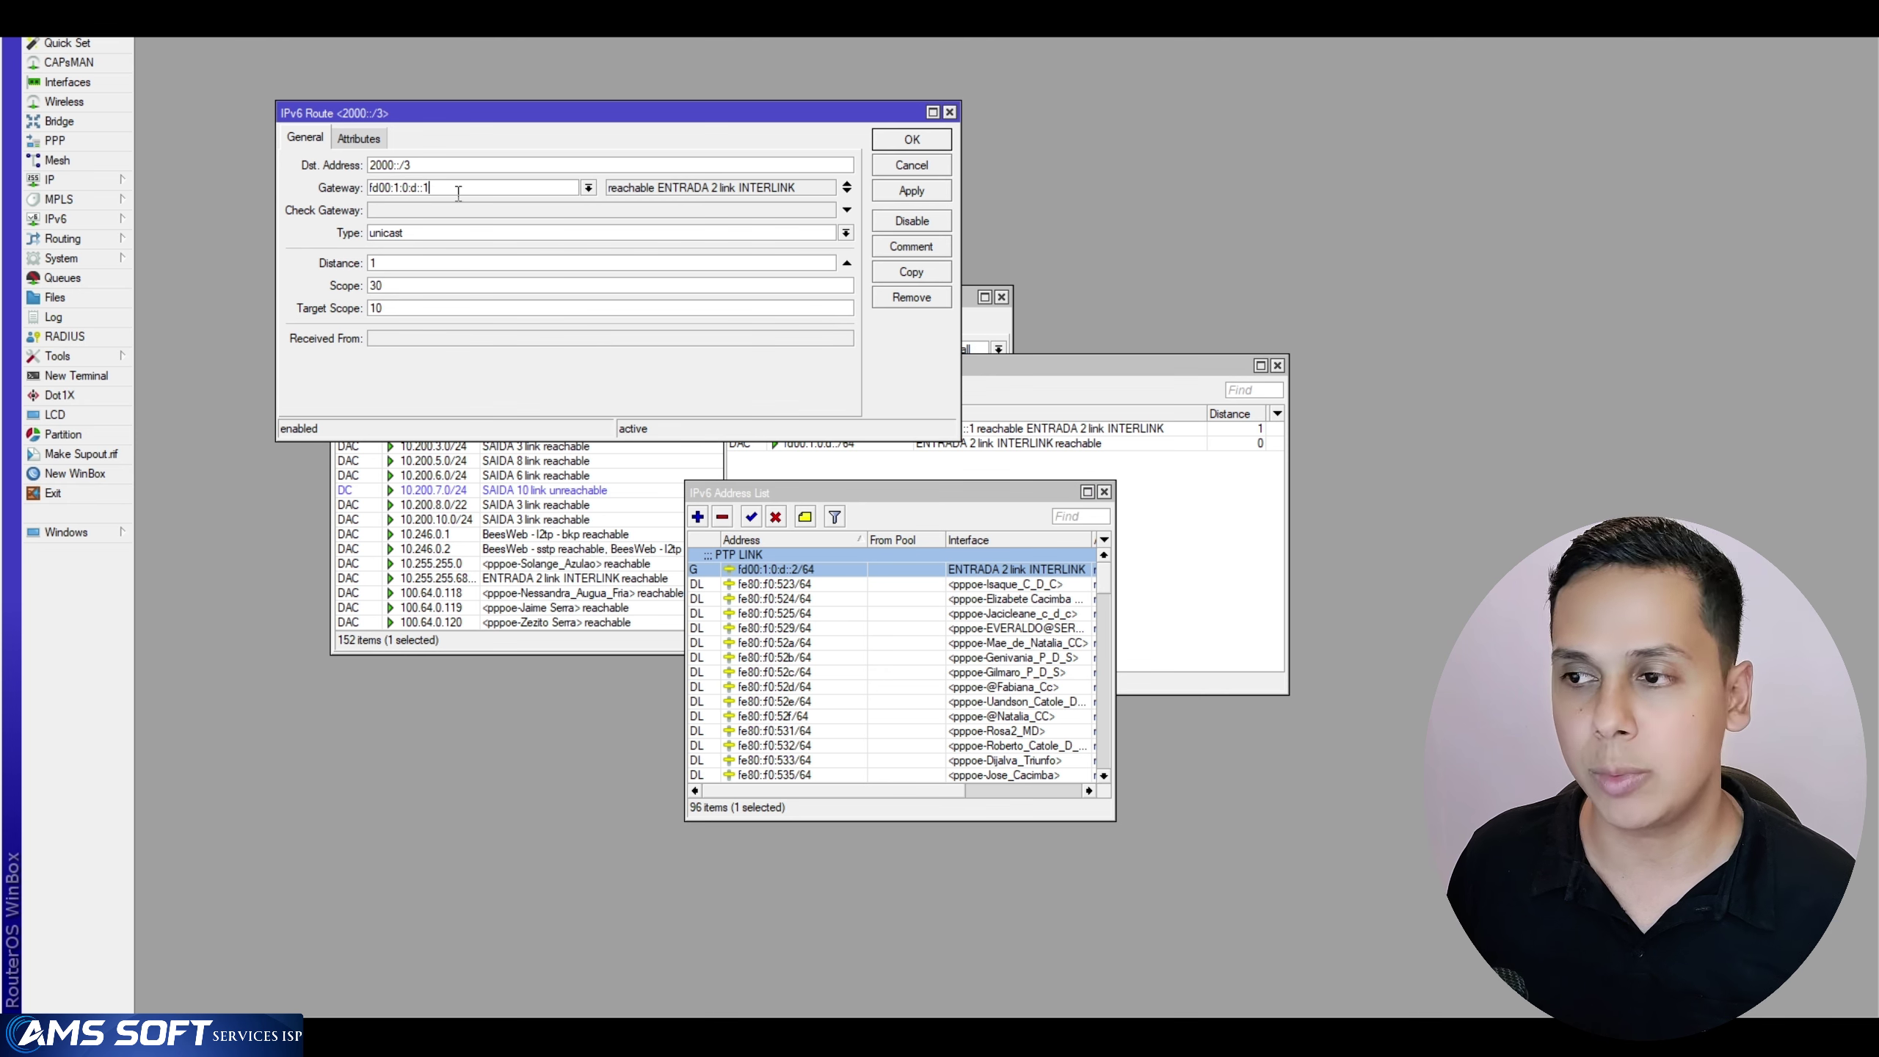
Ping the gateway fd00:1:0:d::1 from the router and bring the IPv6 address list back into view
left_click(59, 356)
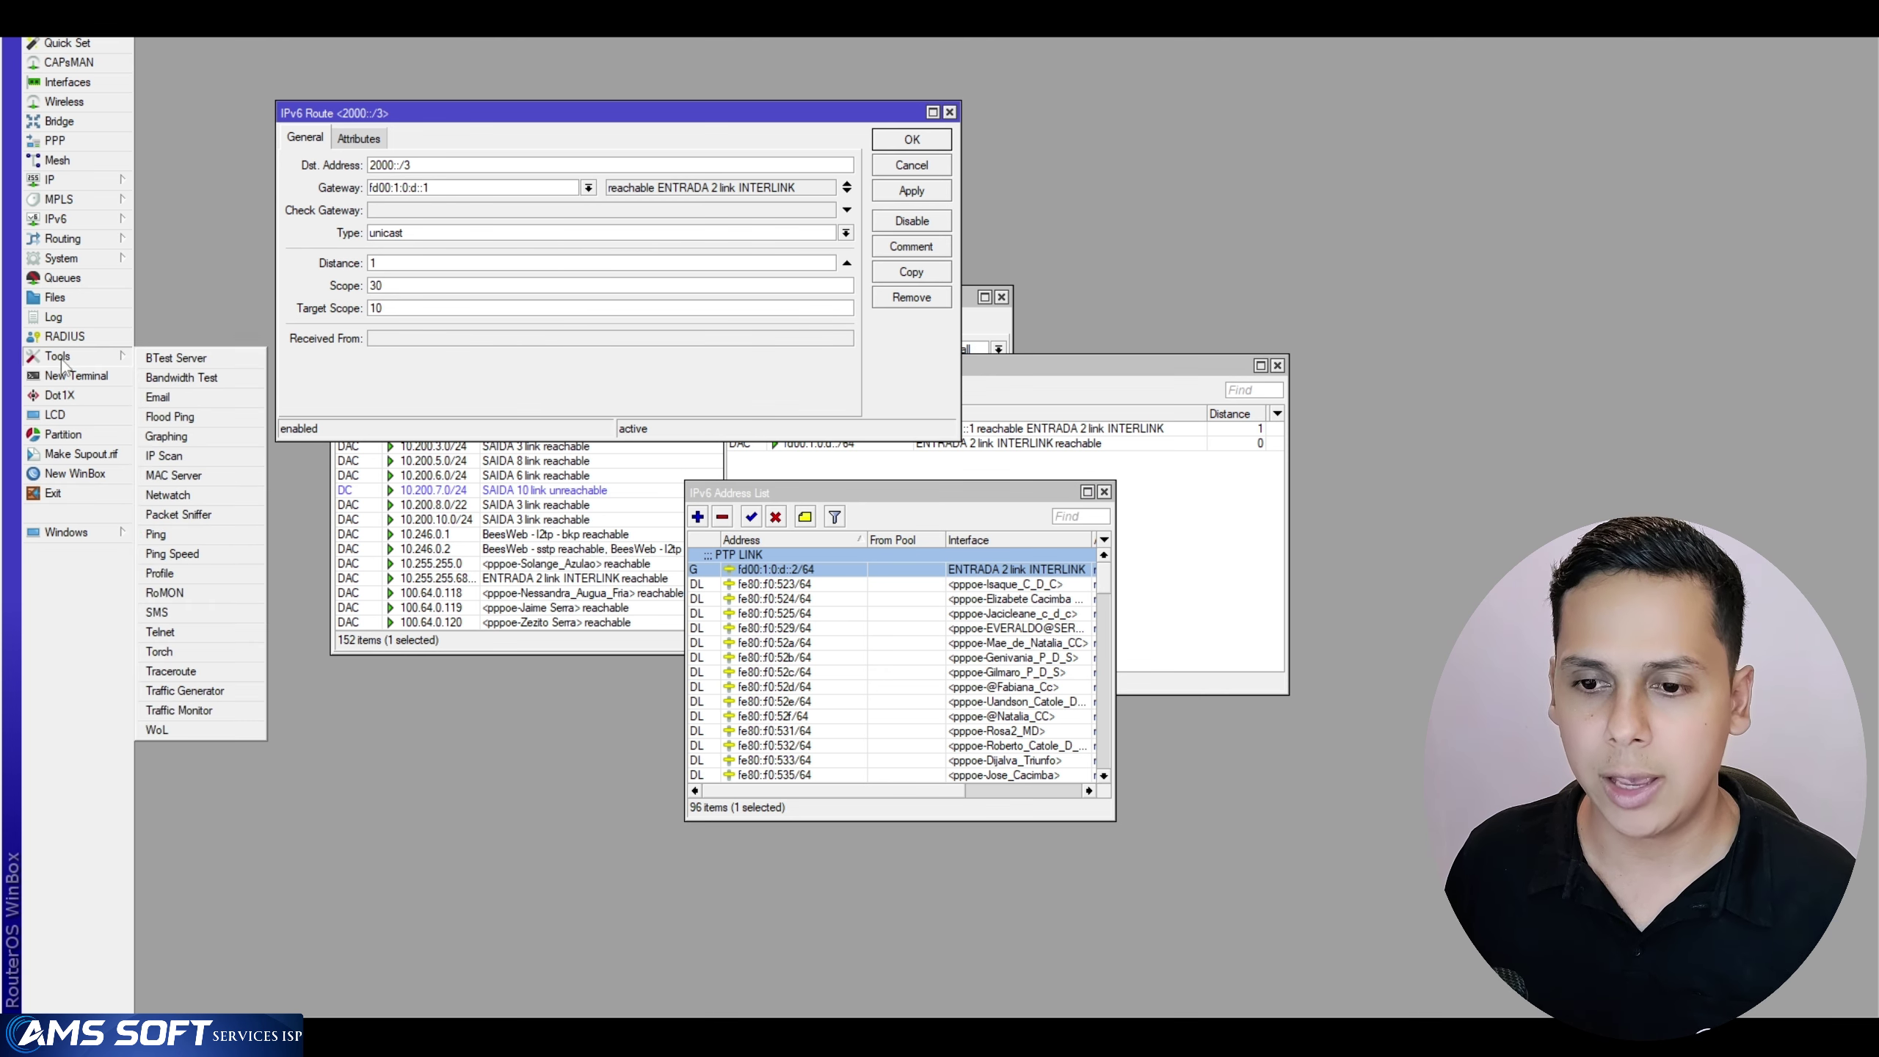
left_click(155, 534)
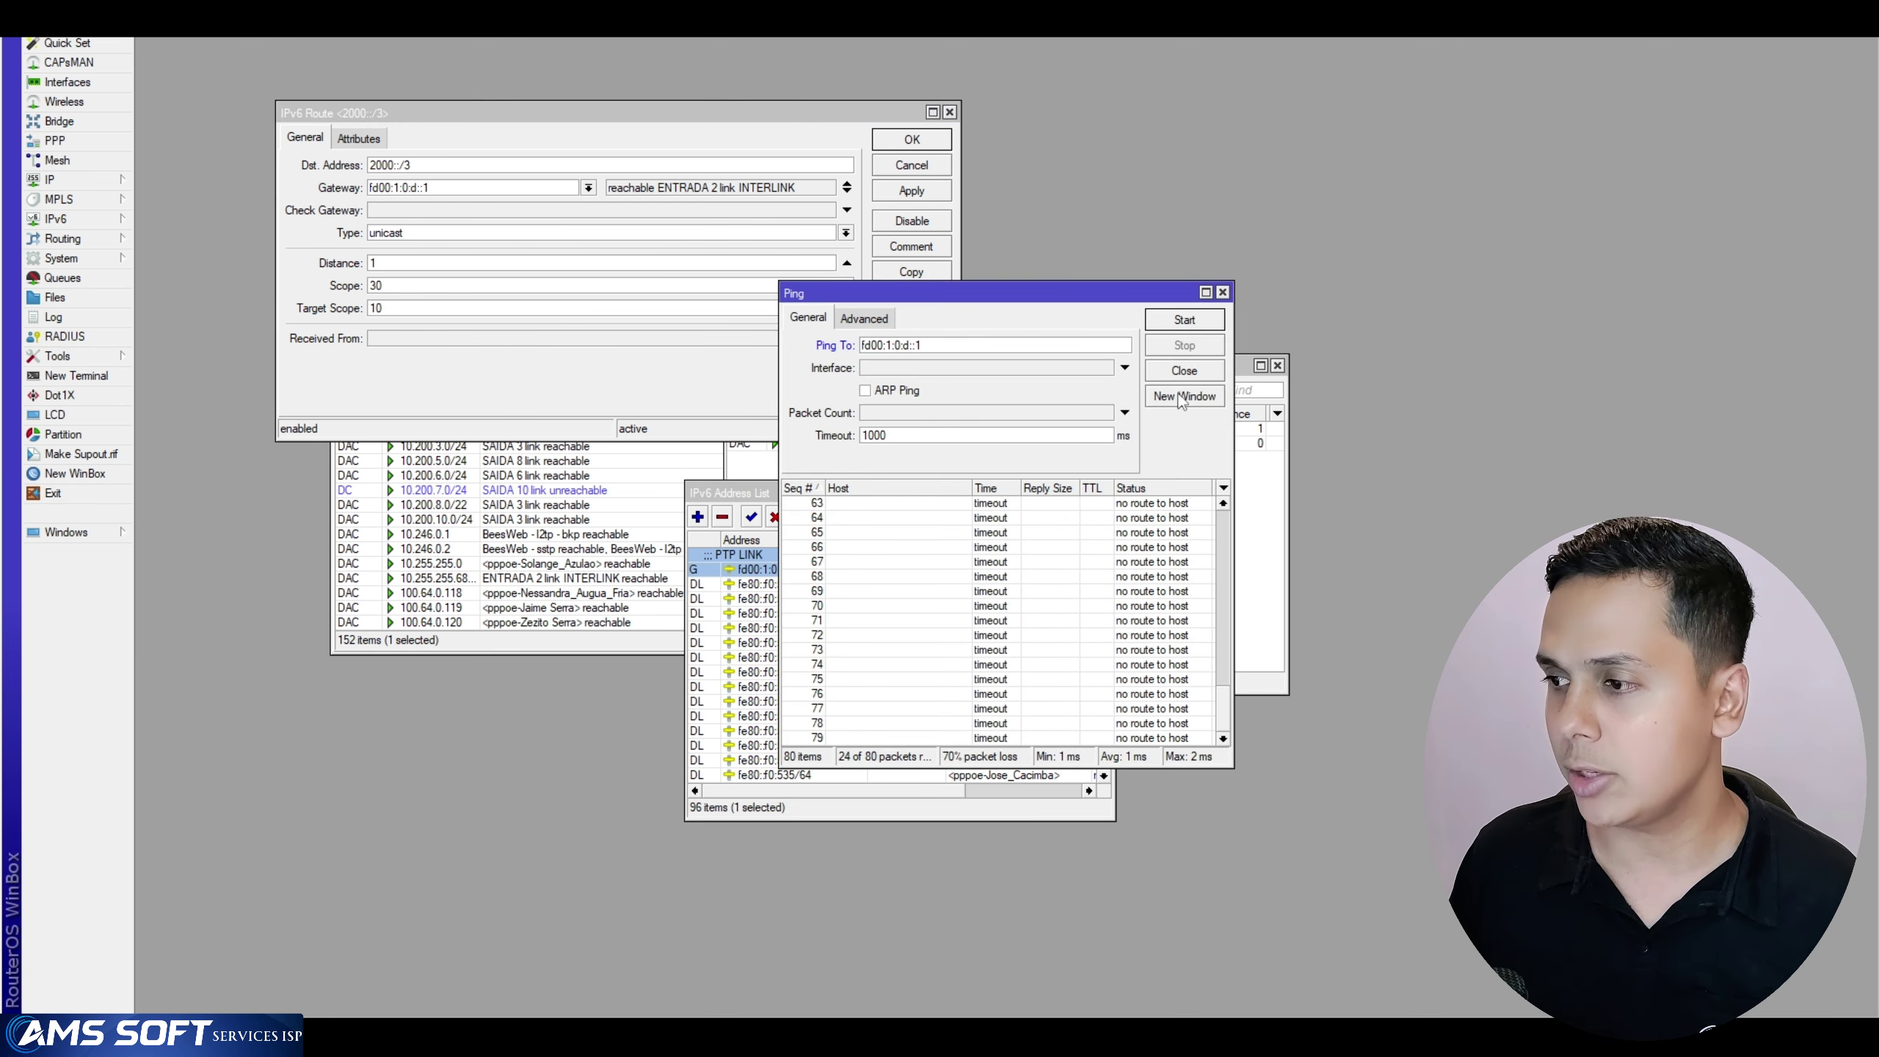
left_click(1182, 319)
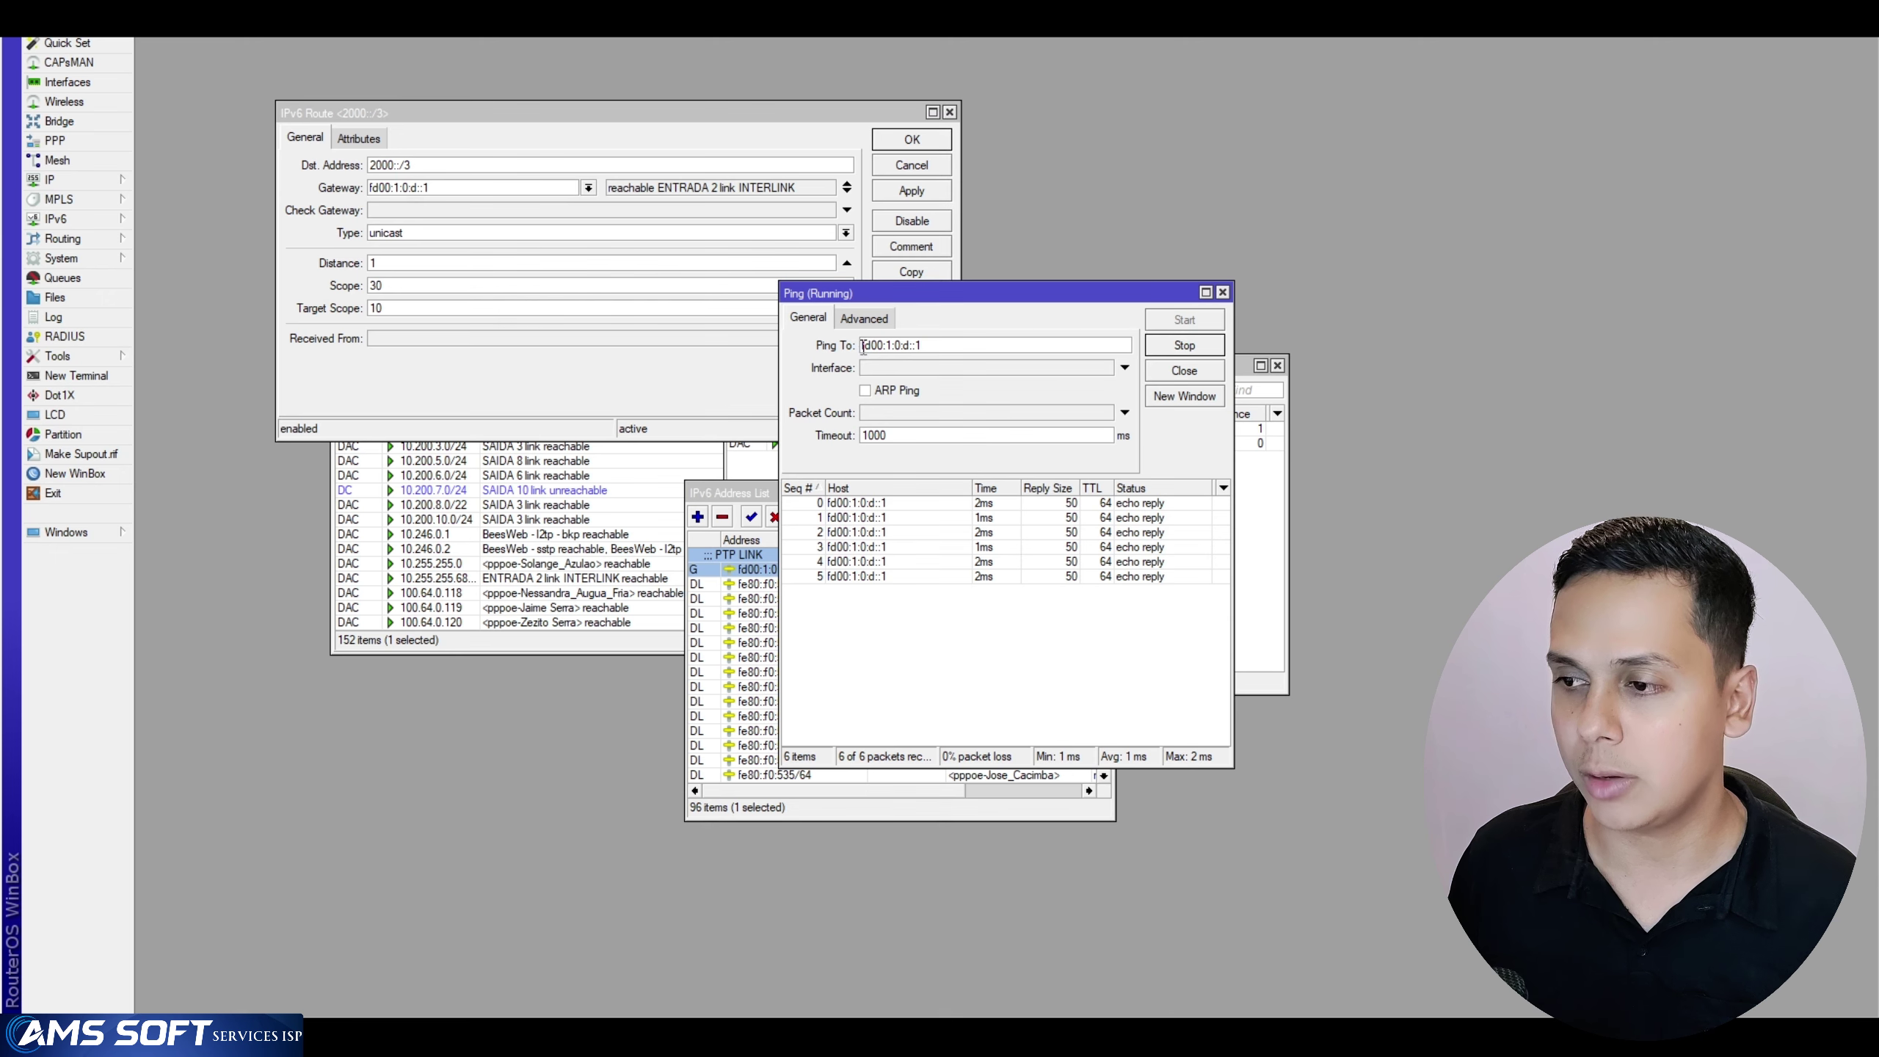
left_click_drag(862, 345, 943, 349)
left_click(944, 348)
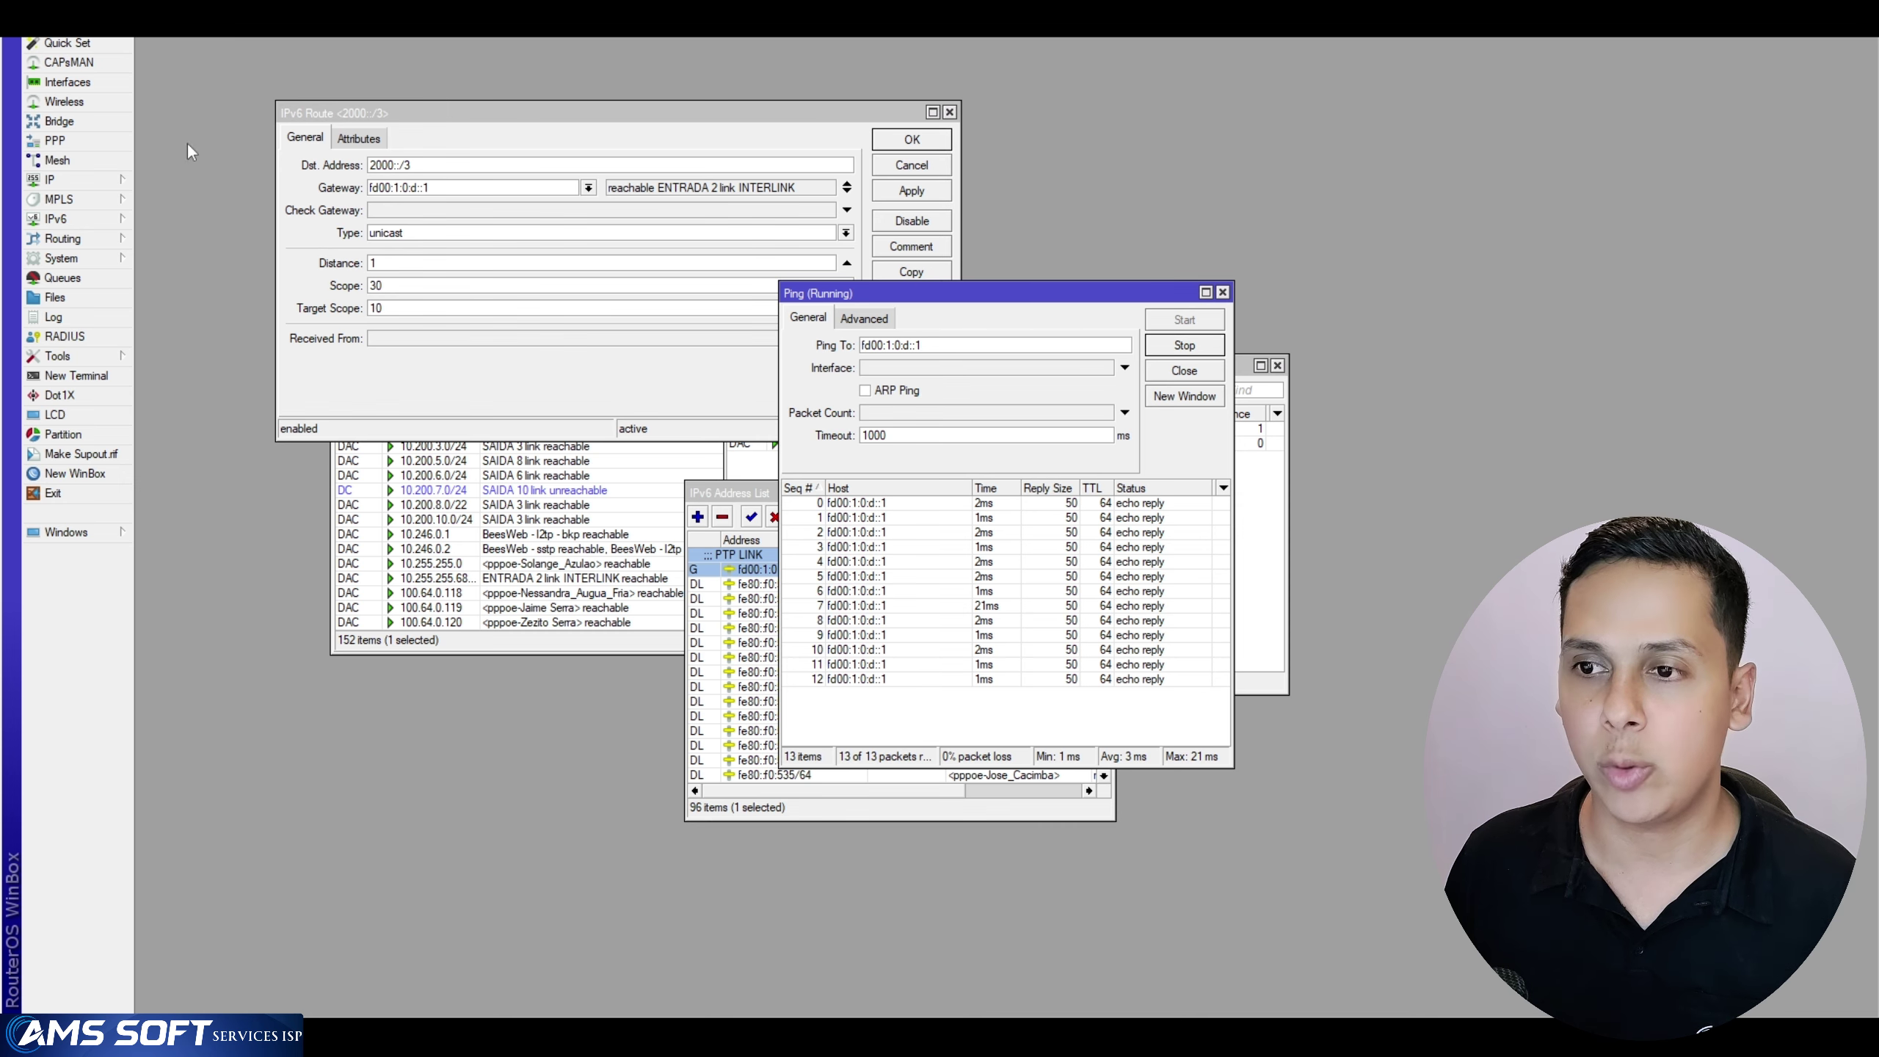
left_click(439, 187)
left_click(56, 218)
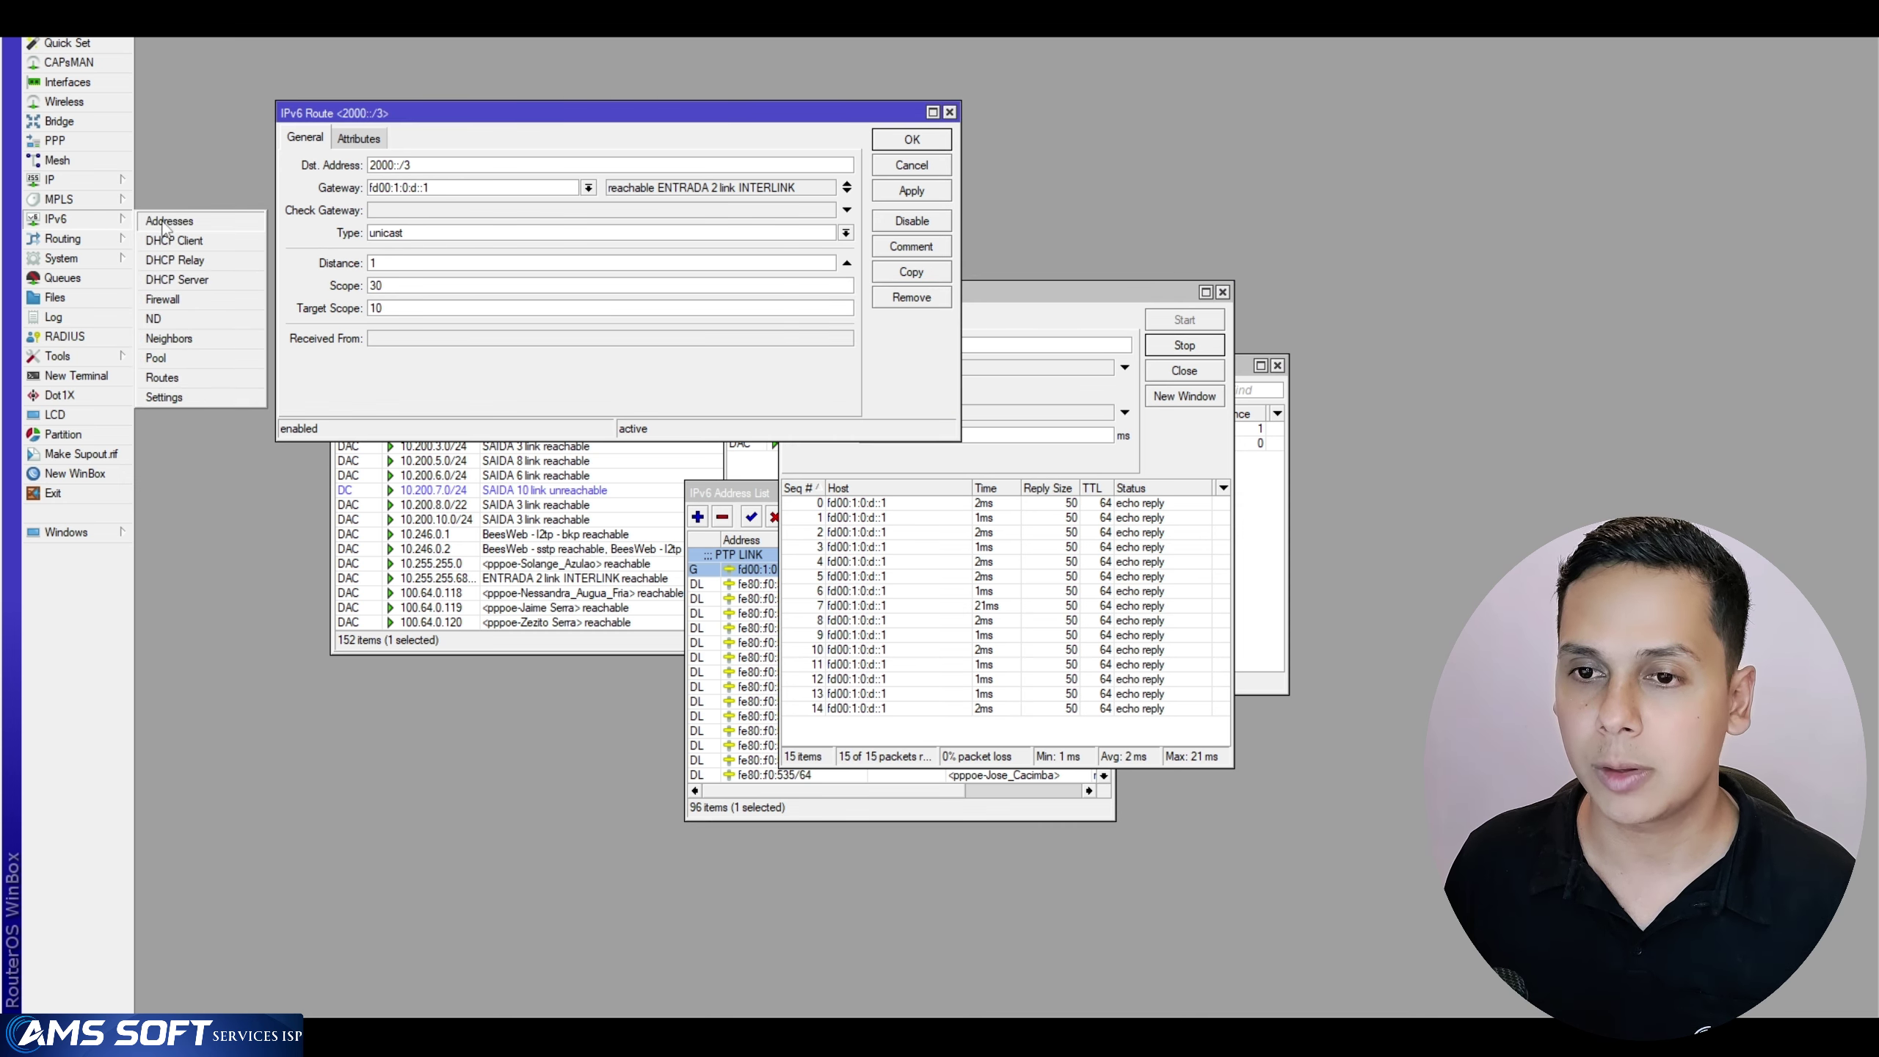
left_click(170, 225)
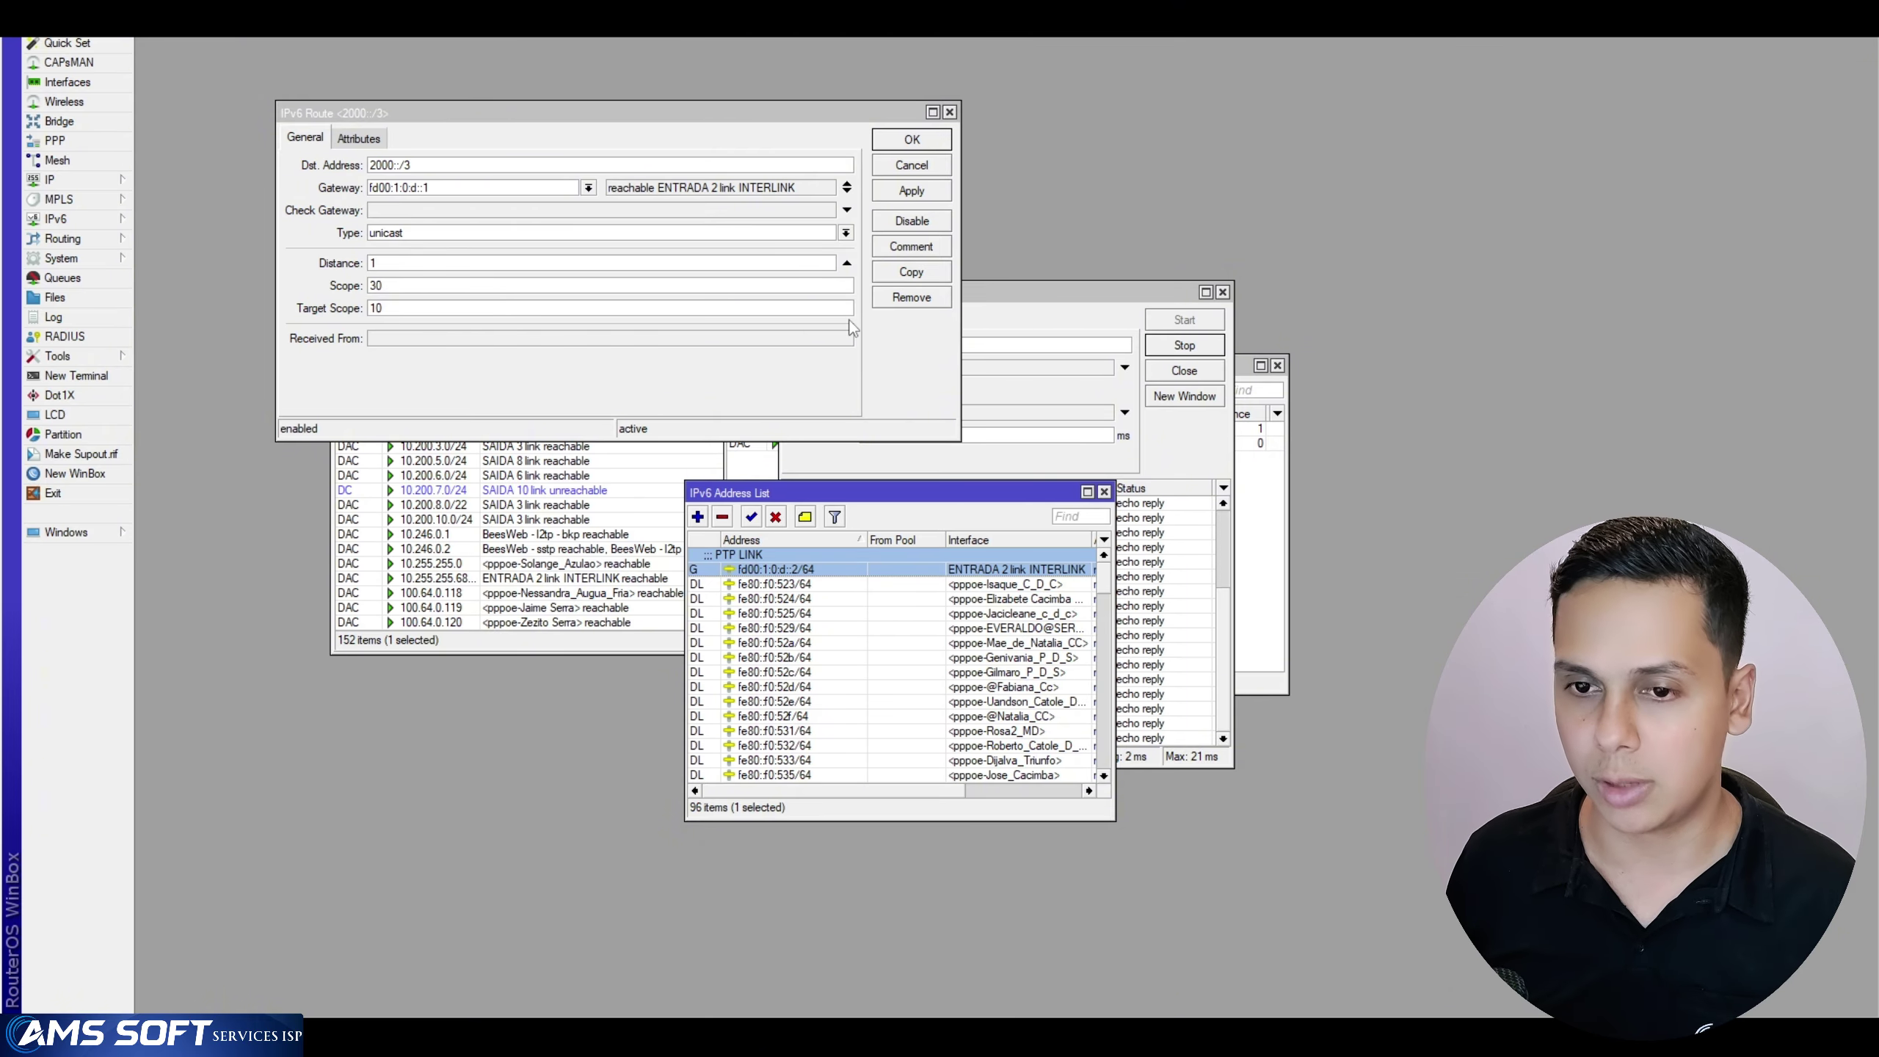
Ping 2001:4860:4860::8888 and move the ping window clear of the route and address windows
left_click(984, 326)
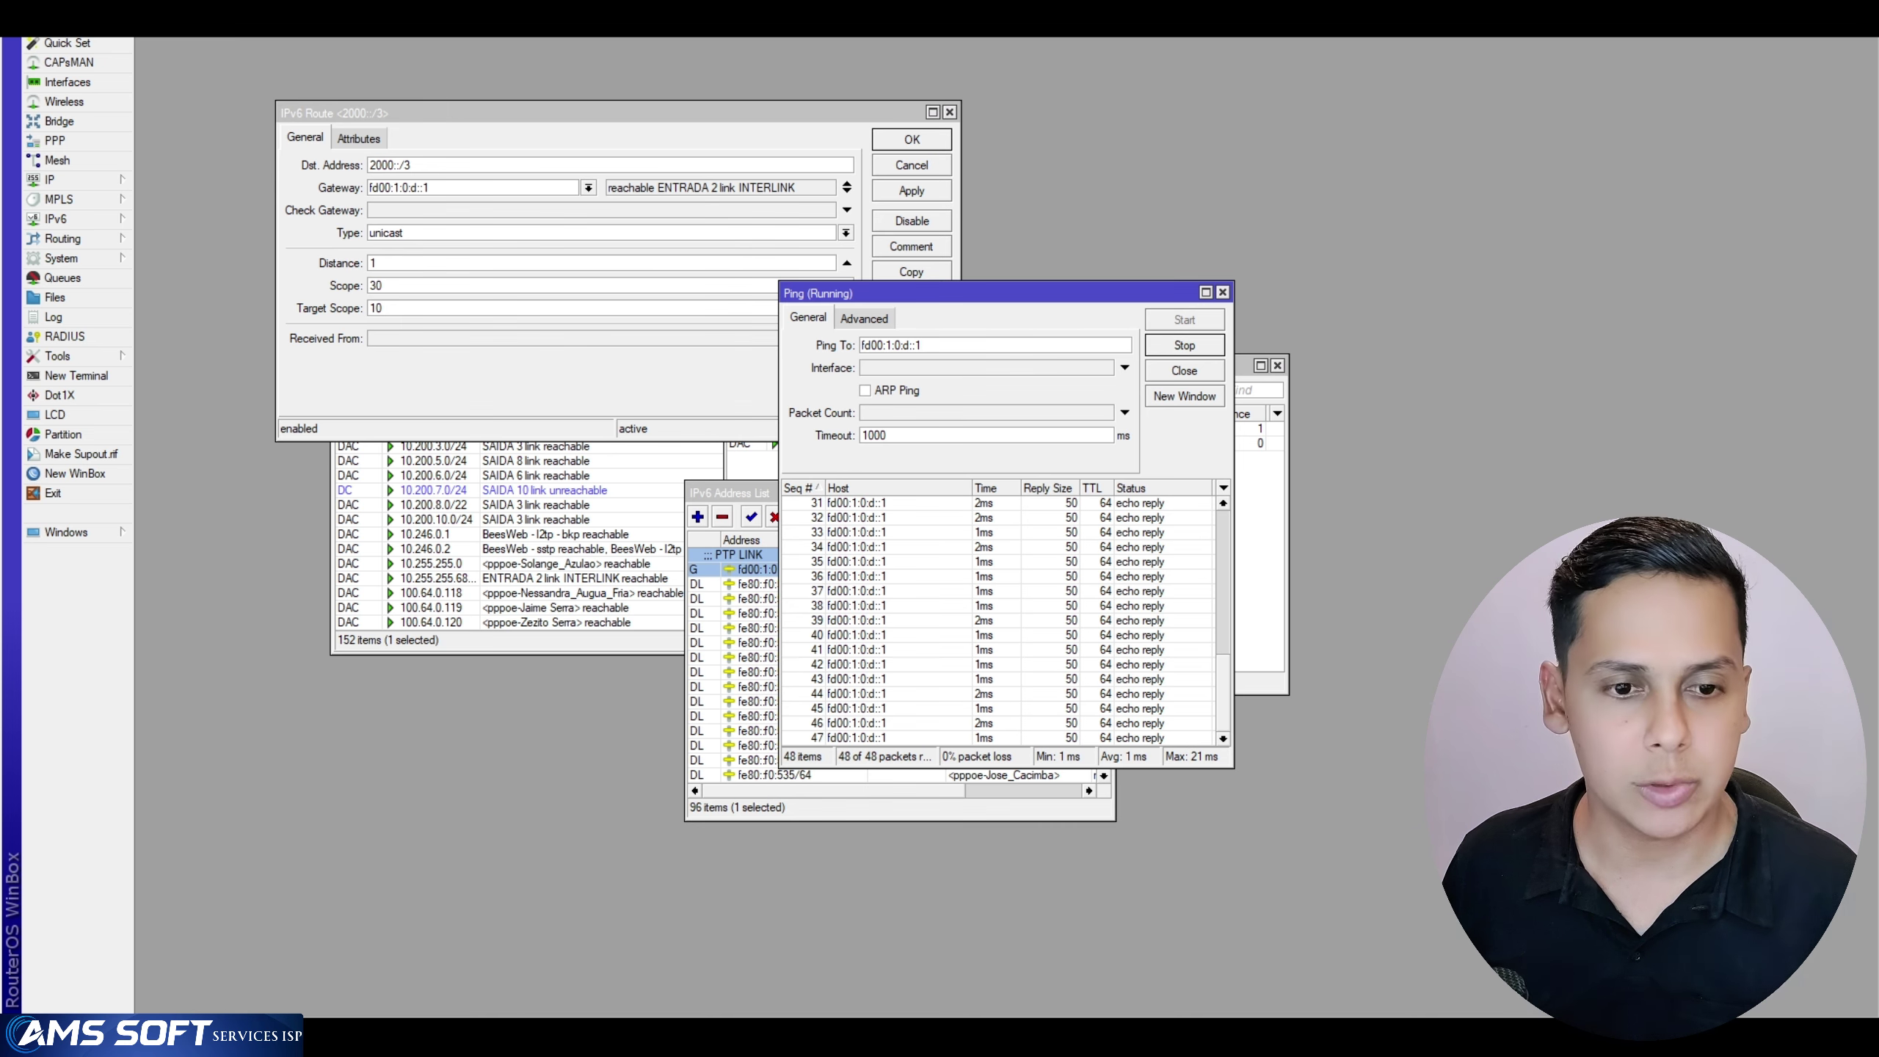
double_click(950, 345)
double_click(962, 348)
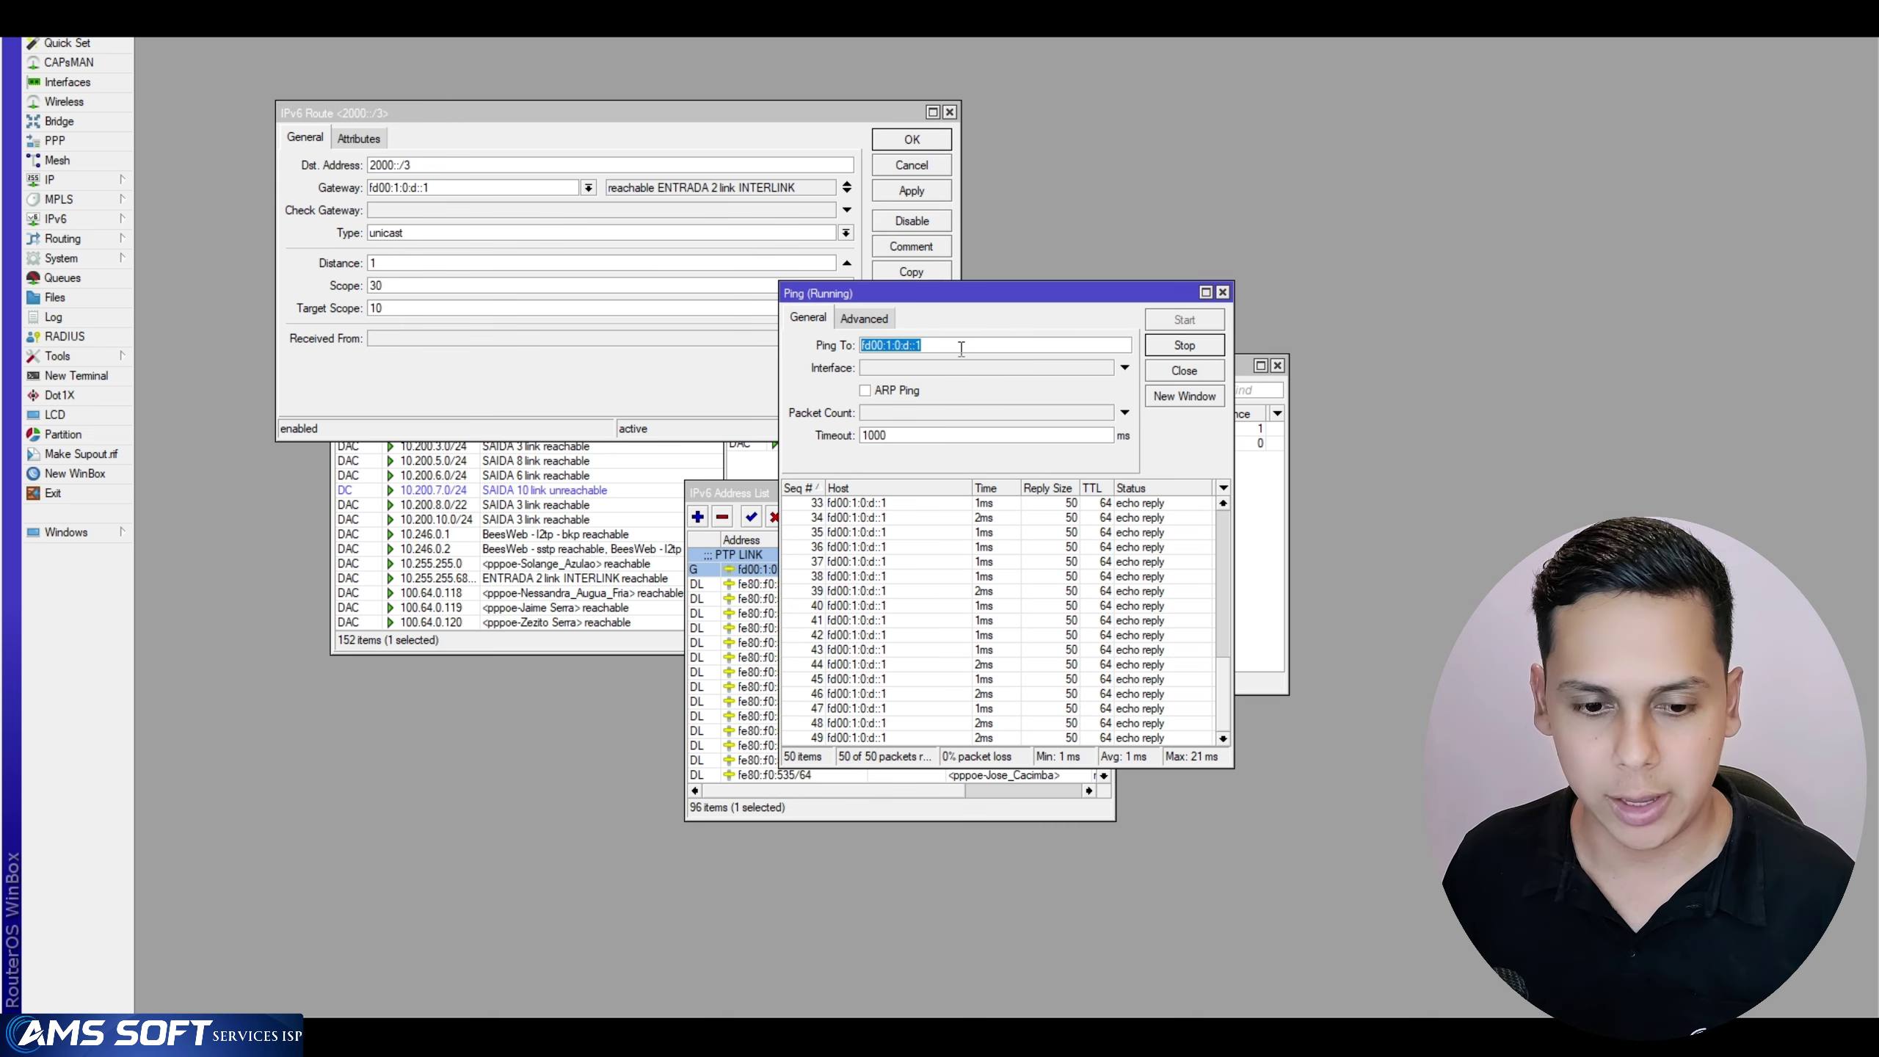
type("2001:4860:4860::8888")
left_click(1184, 320)
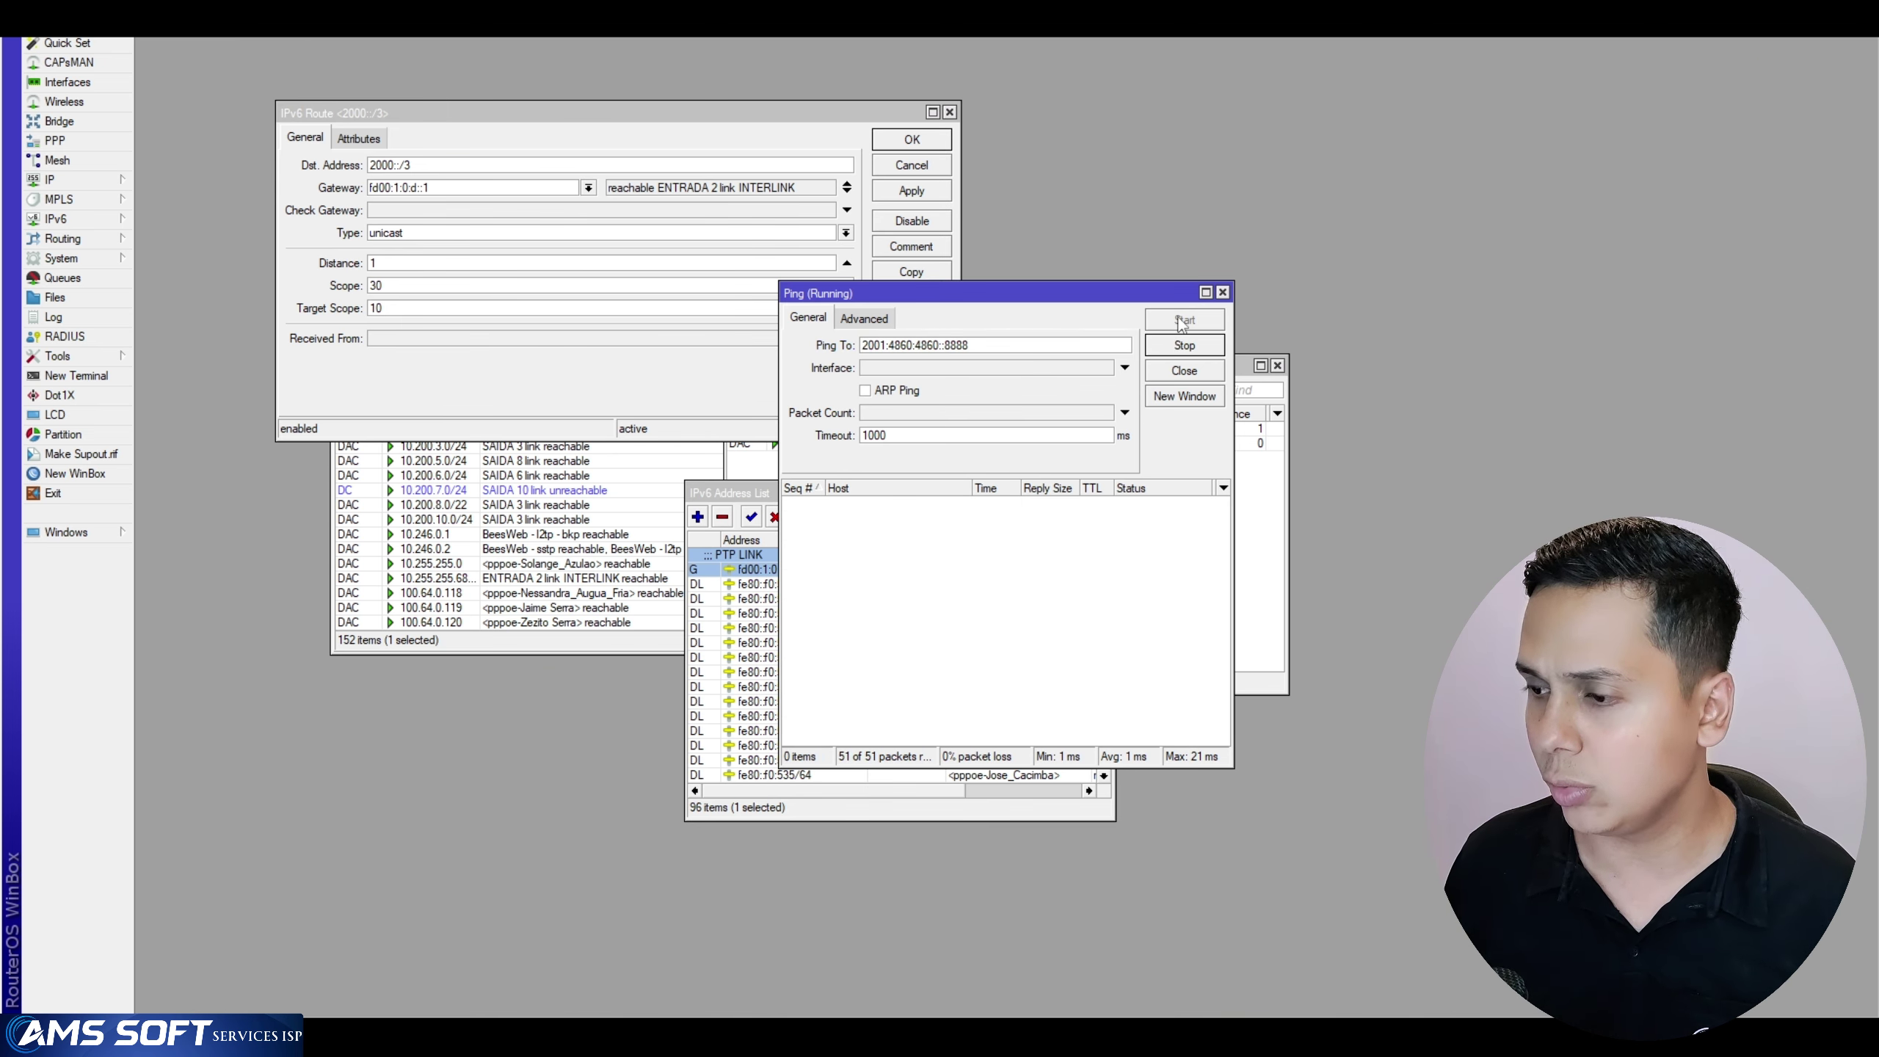
left_click_drag(1078, 285, 1475, 78)
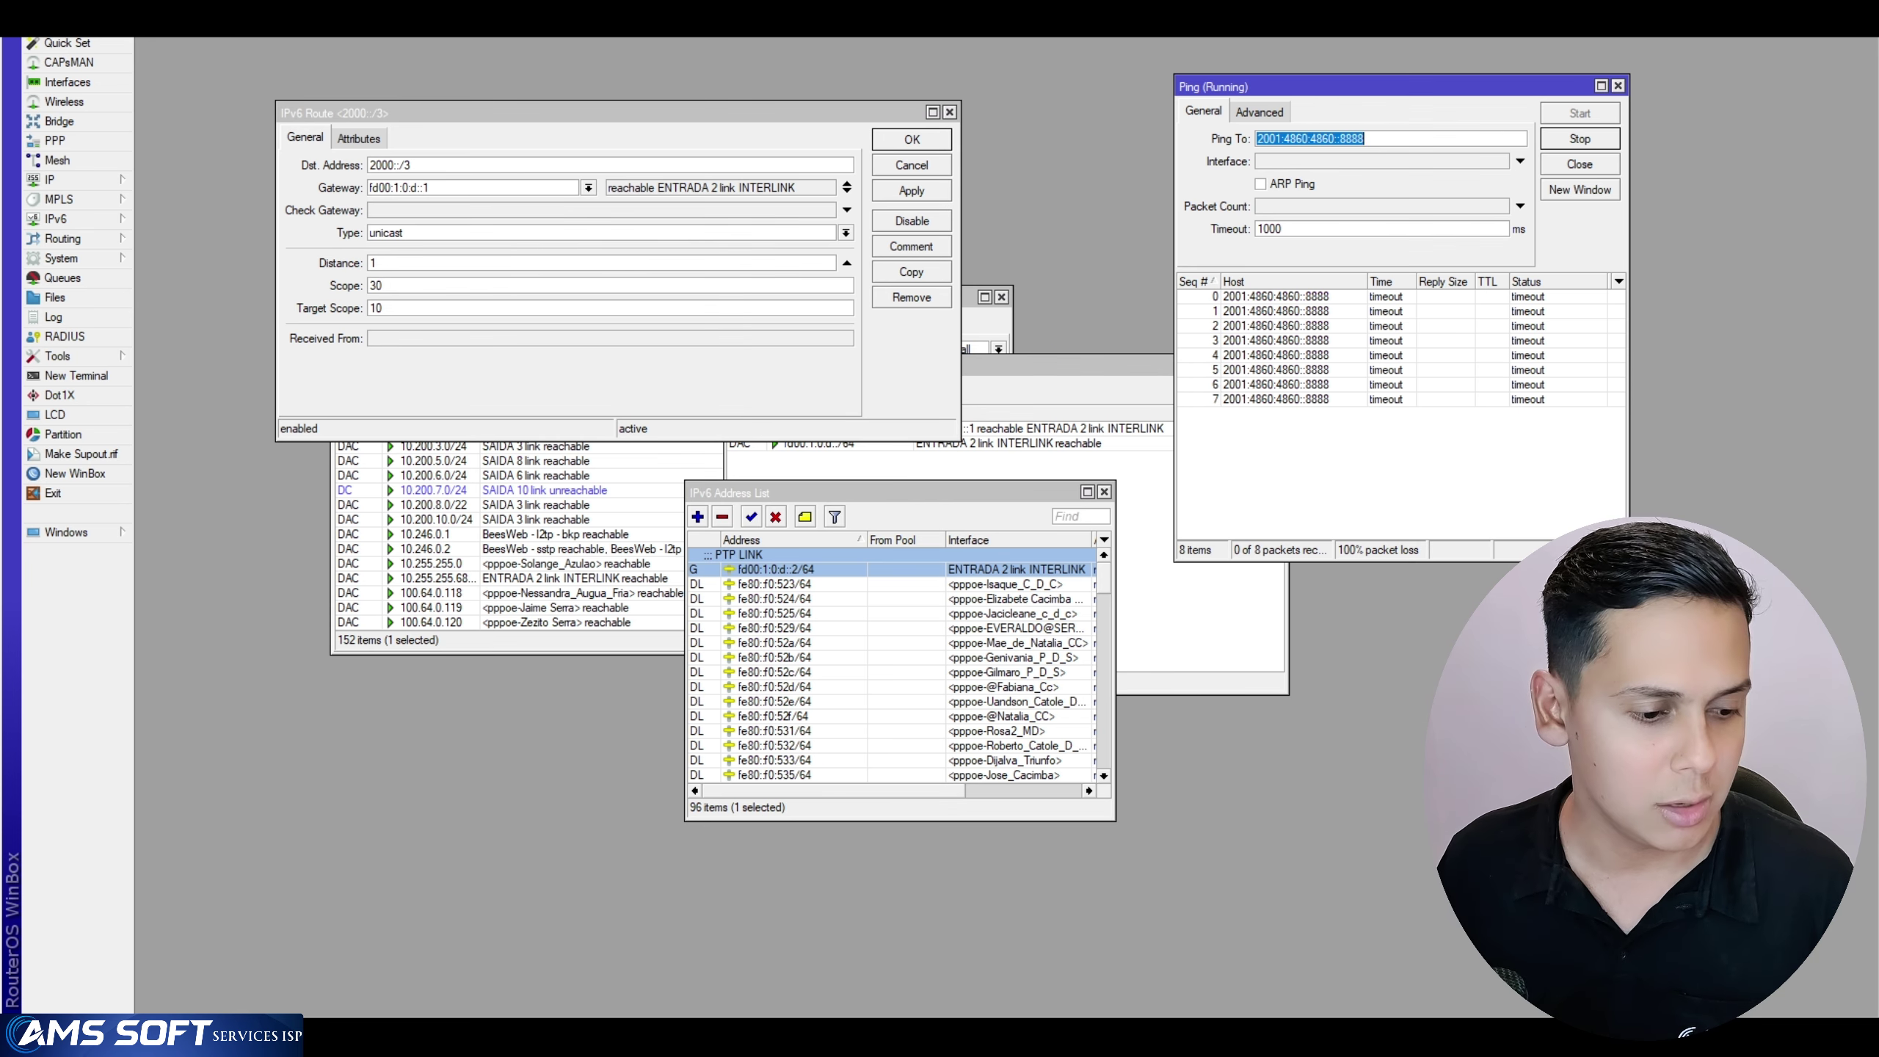
Switch to Notepad++ and copy the IPv6 block 2804:3c30:c010::/44 from the notes
key("alt+Tab")
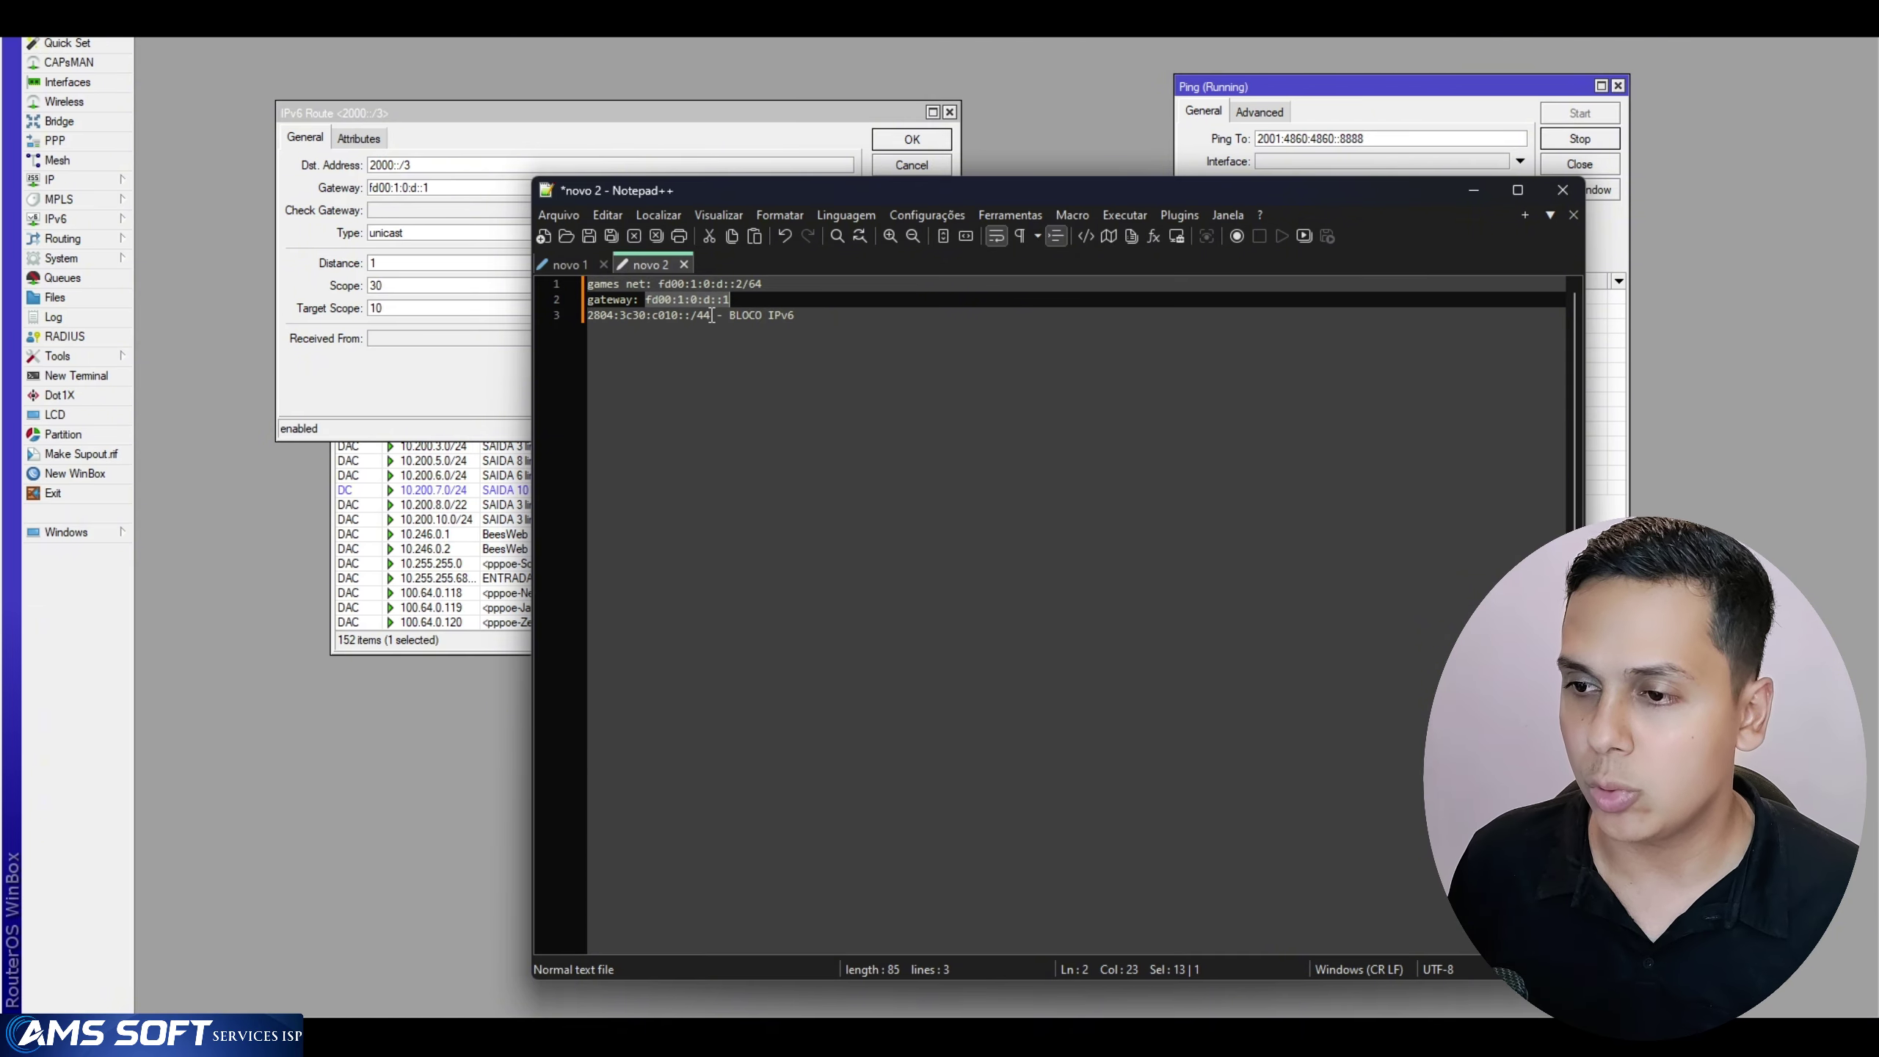
left_click_drag(712, 316, 588, 317)
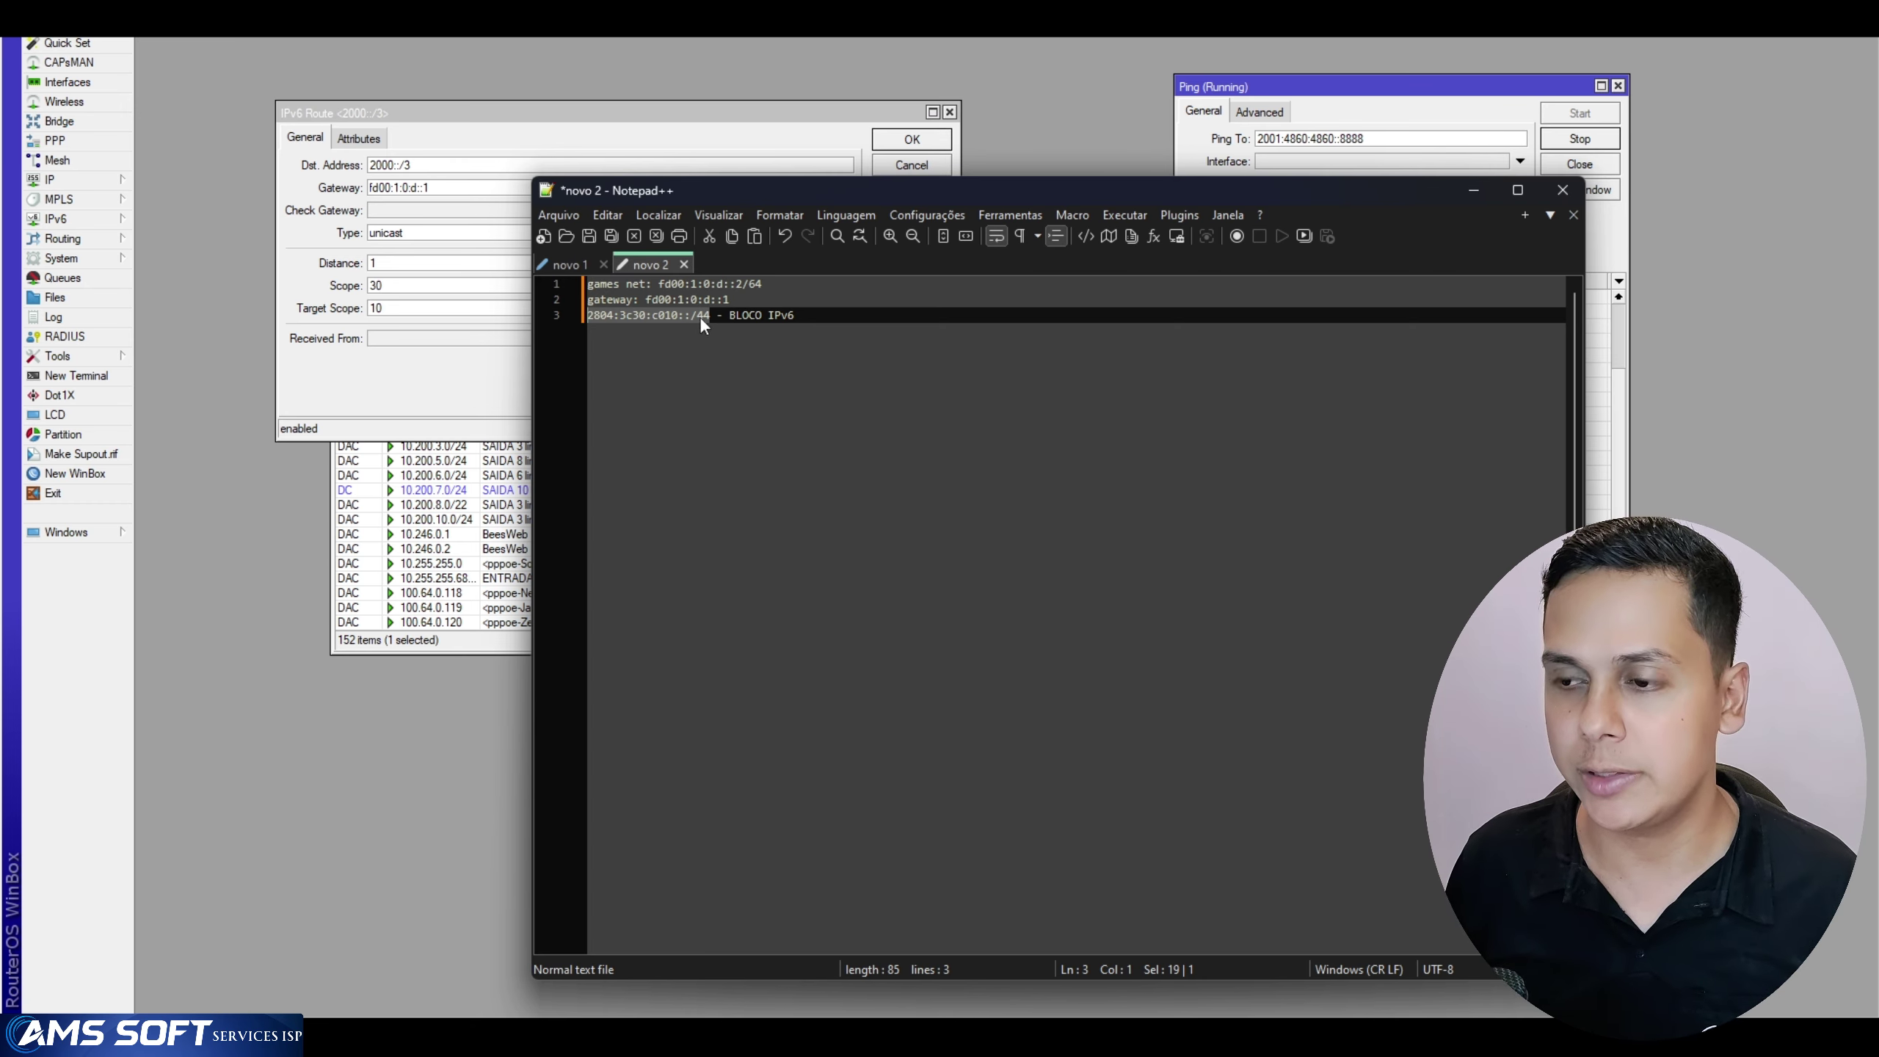
left_click_drag(707, 314, 587, 315)
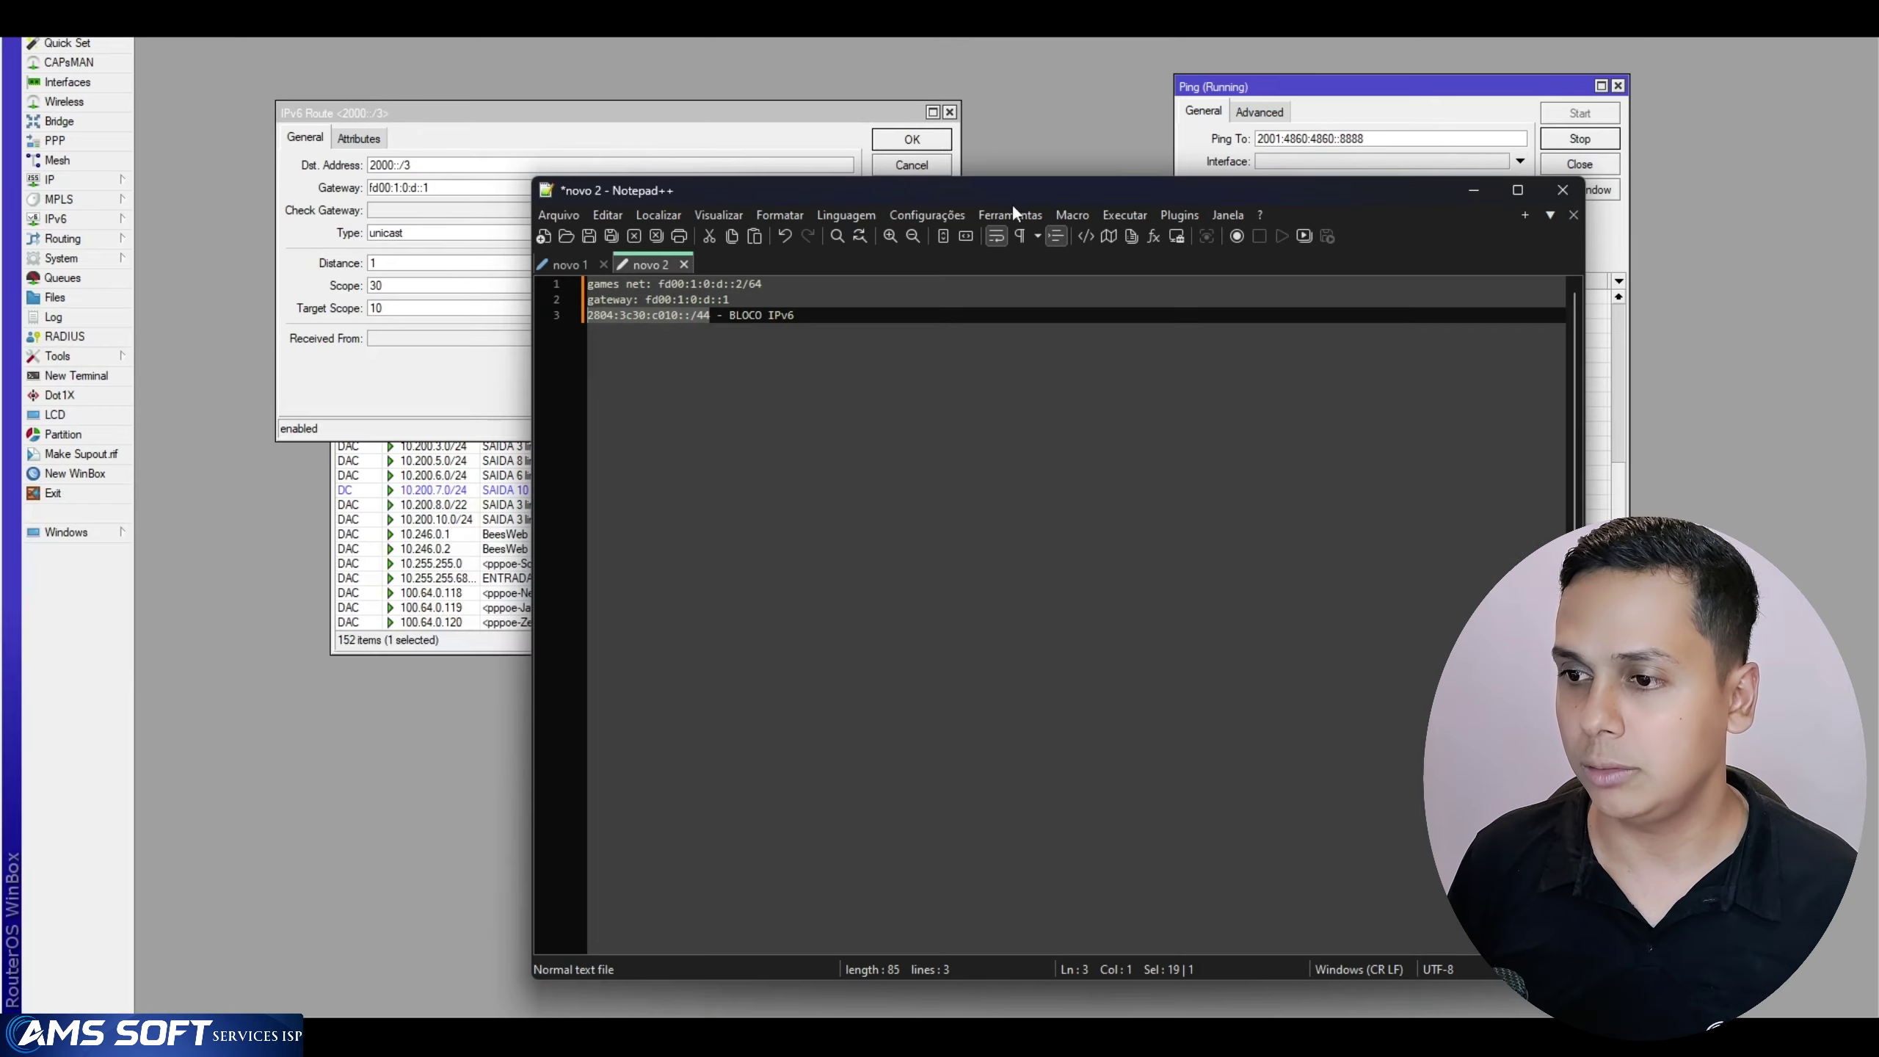
left_click(709, 316)
left_click_drag(711, 317, 574, 312)
key("ctrl+c")
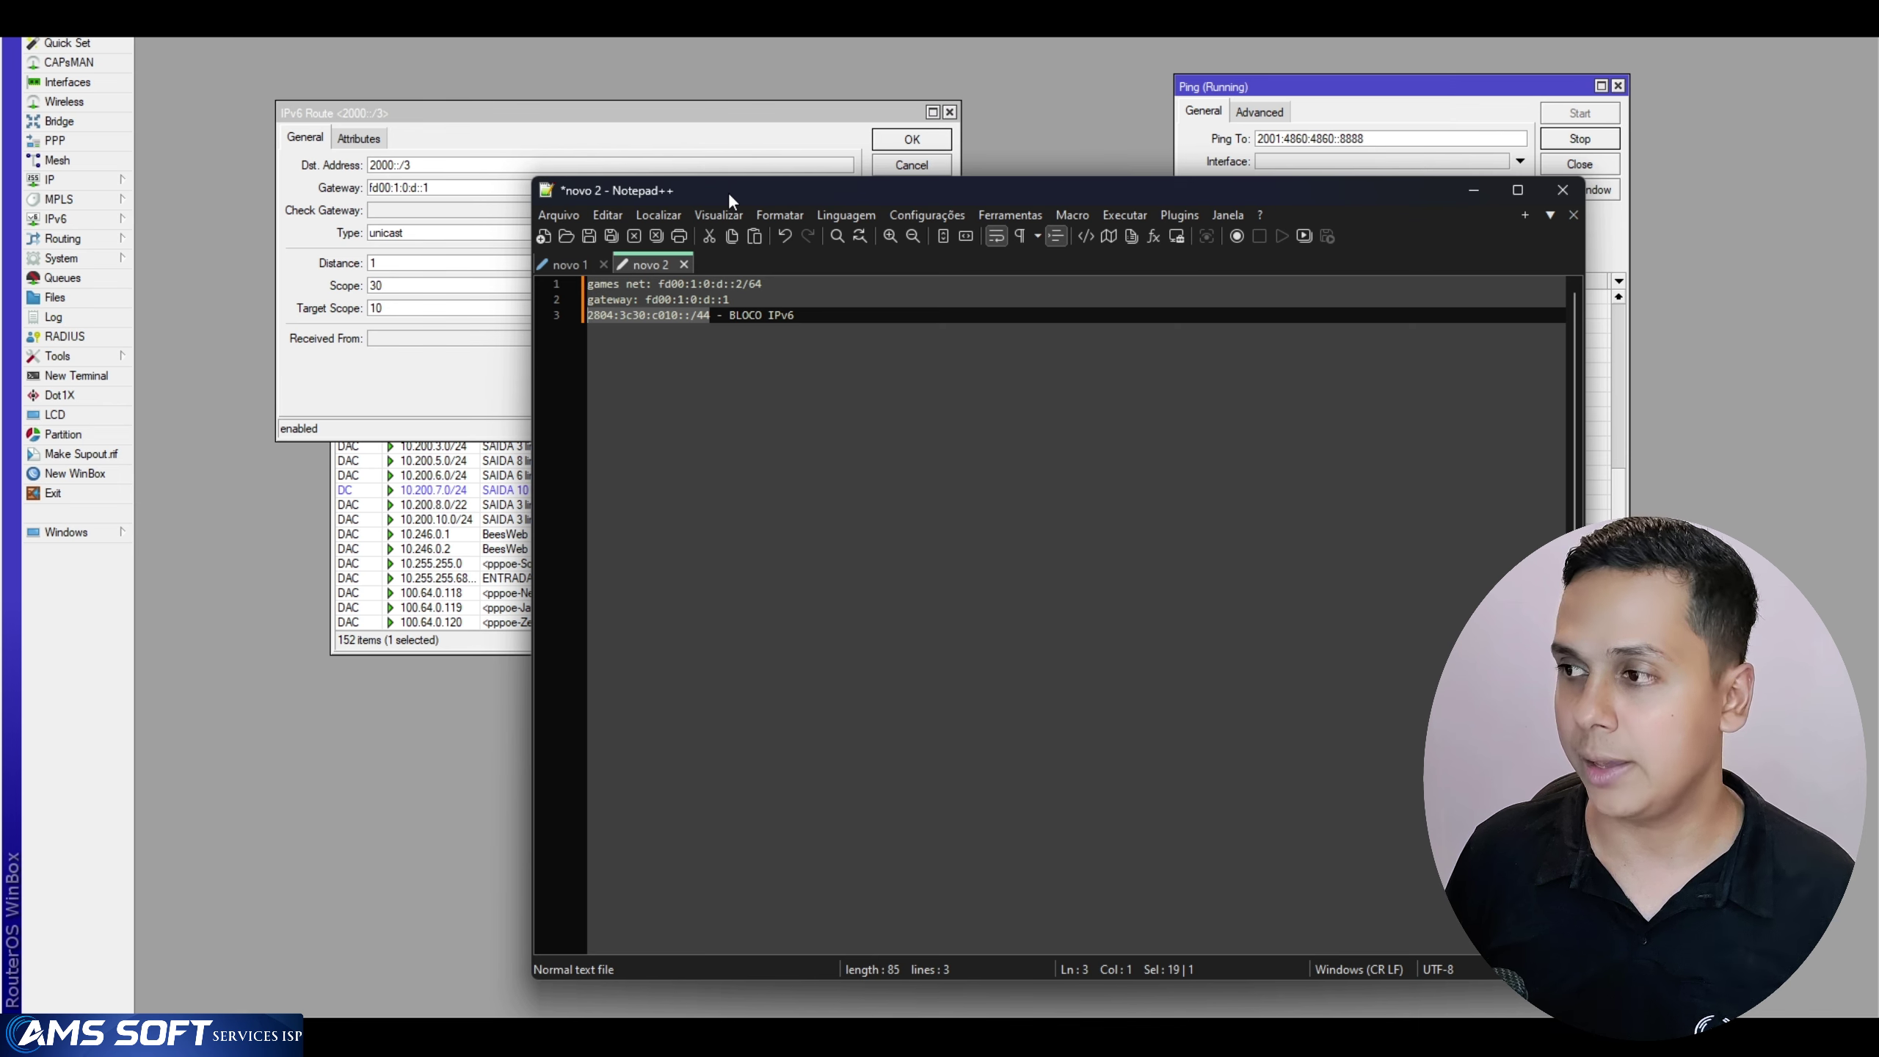
Switch back to WinBox and start a new IPv6 address entry with the address 2804:3c30:c010::1
left_click(191, 238)
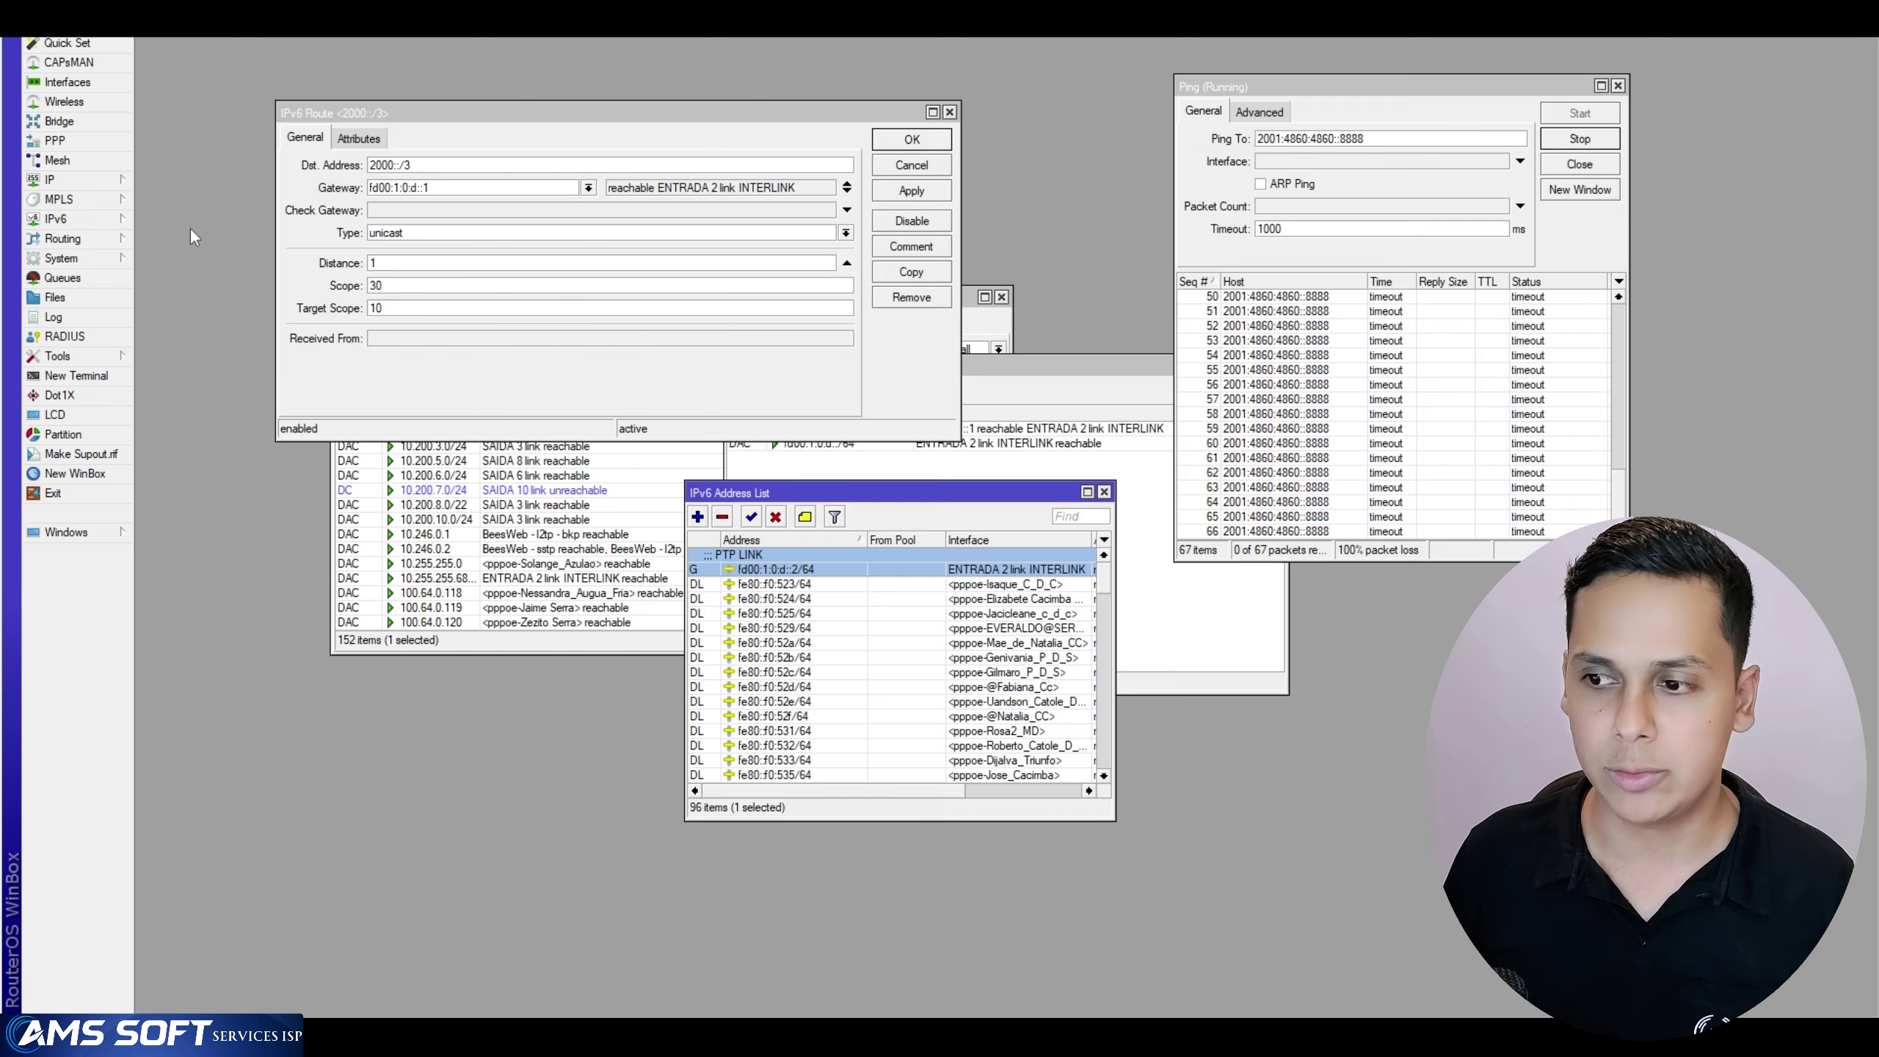
left_click_drag(814, 492, 547, 269)
left_click(437, 296)
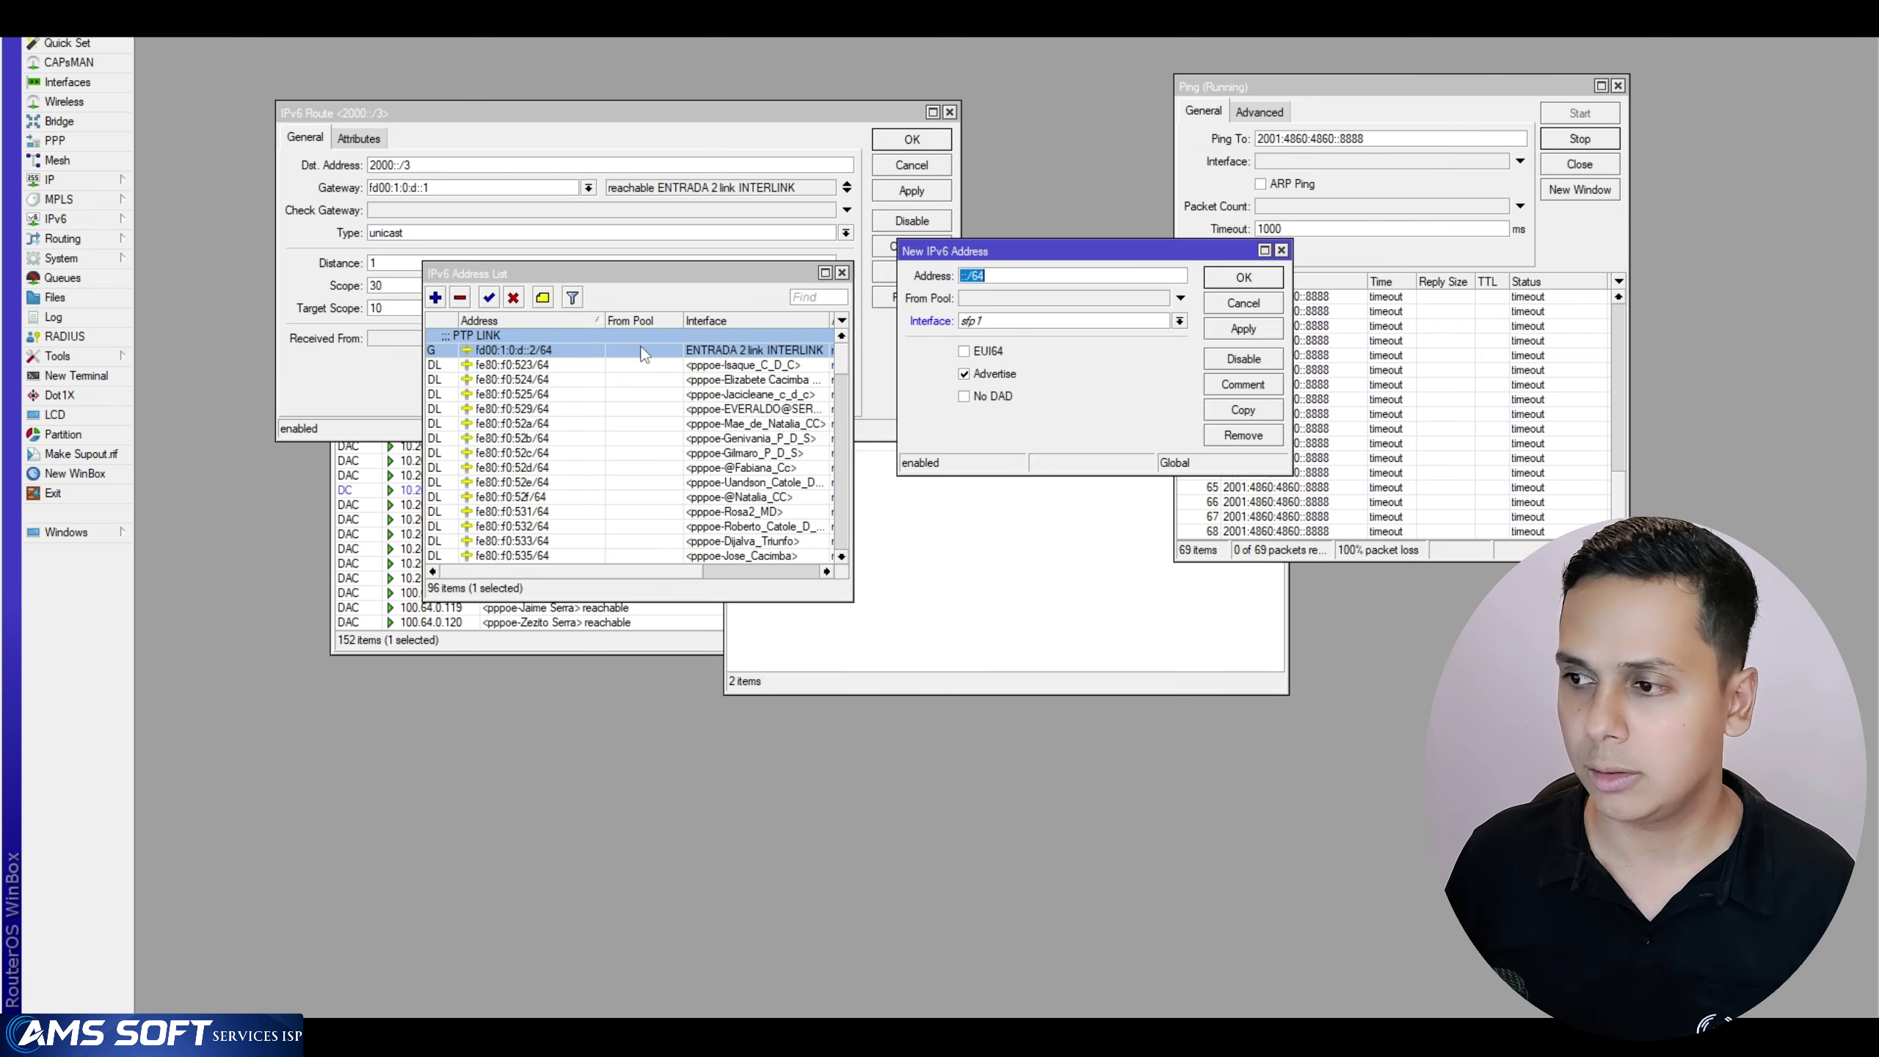
key("ctrl+v")
key("BackSpace")
key("BackSpace")
key("BackSpace")
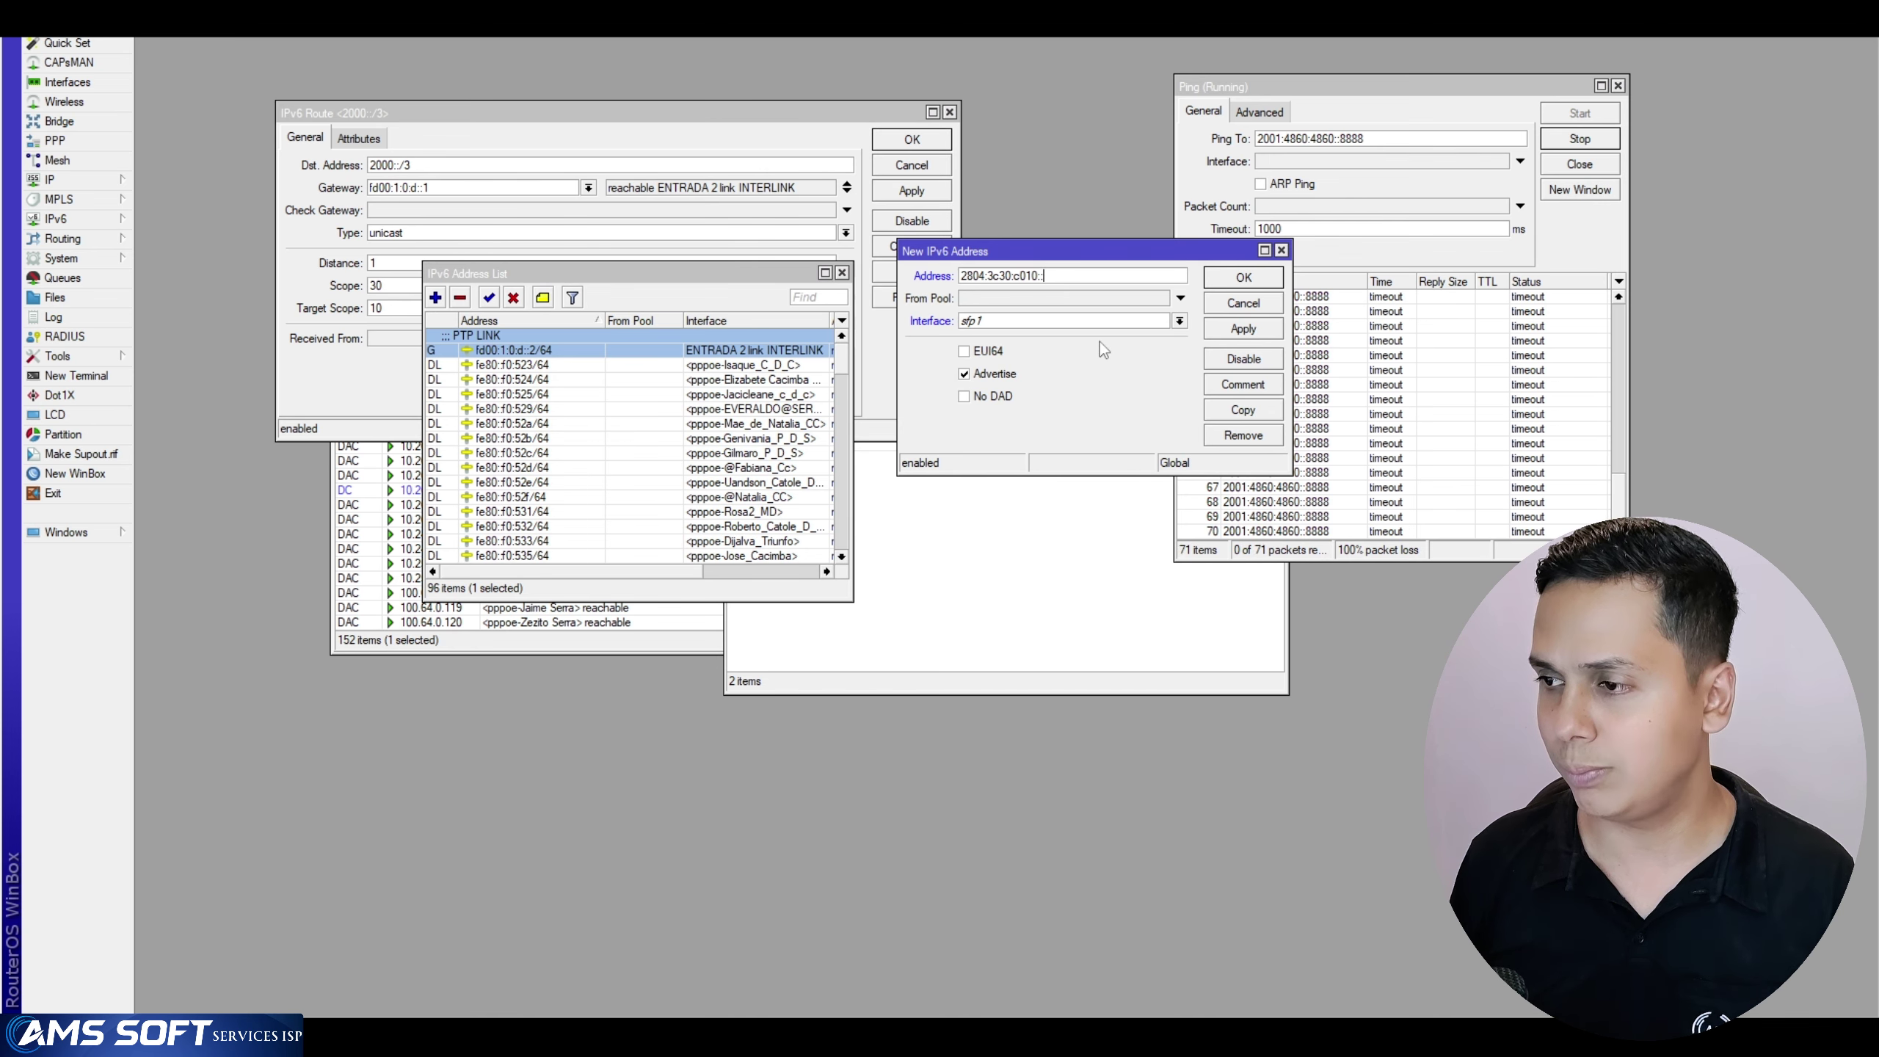
type("1")
left_click_drag(1063, 248, 908, 237)
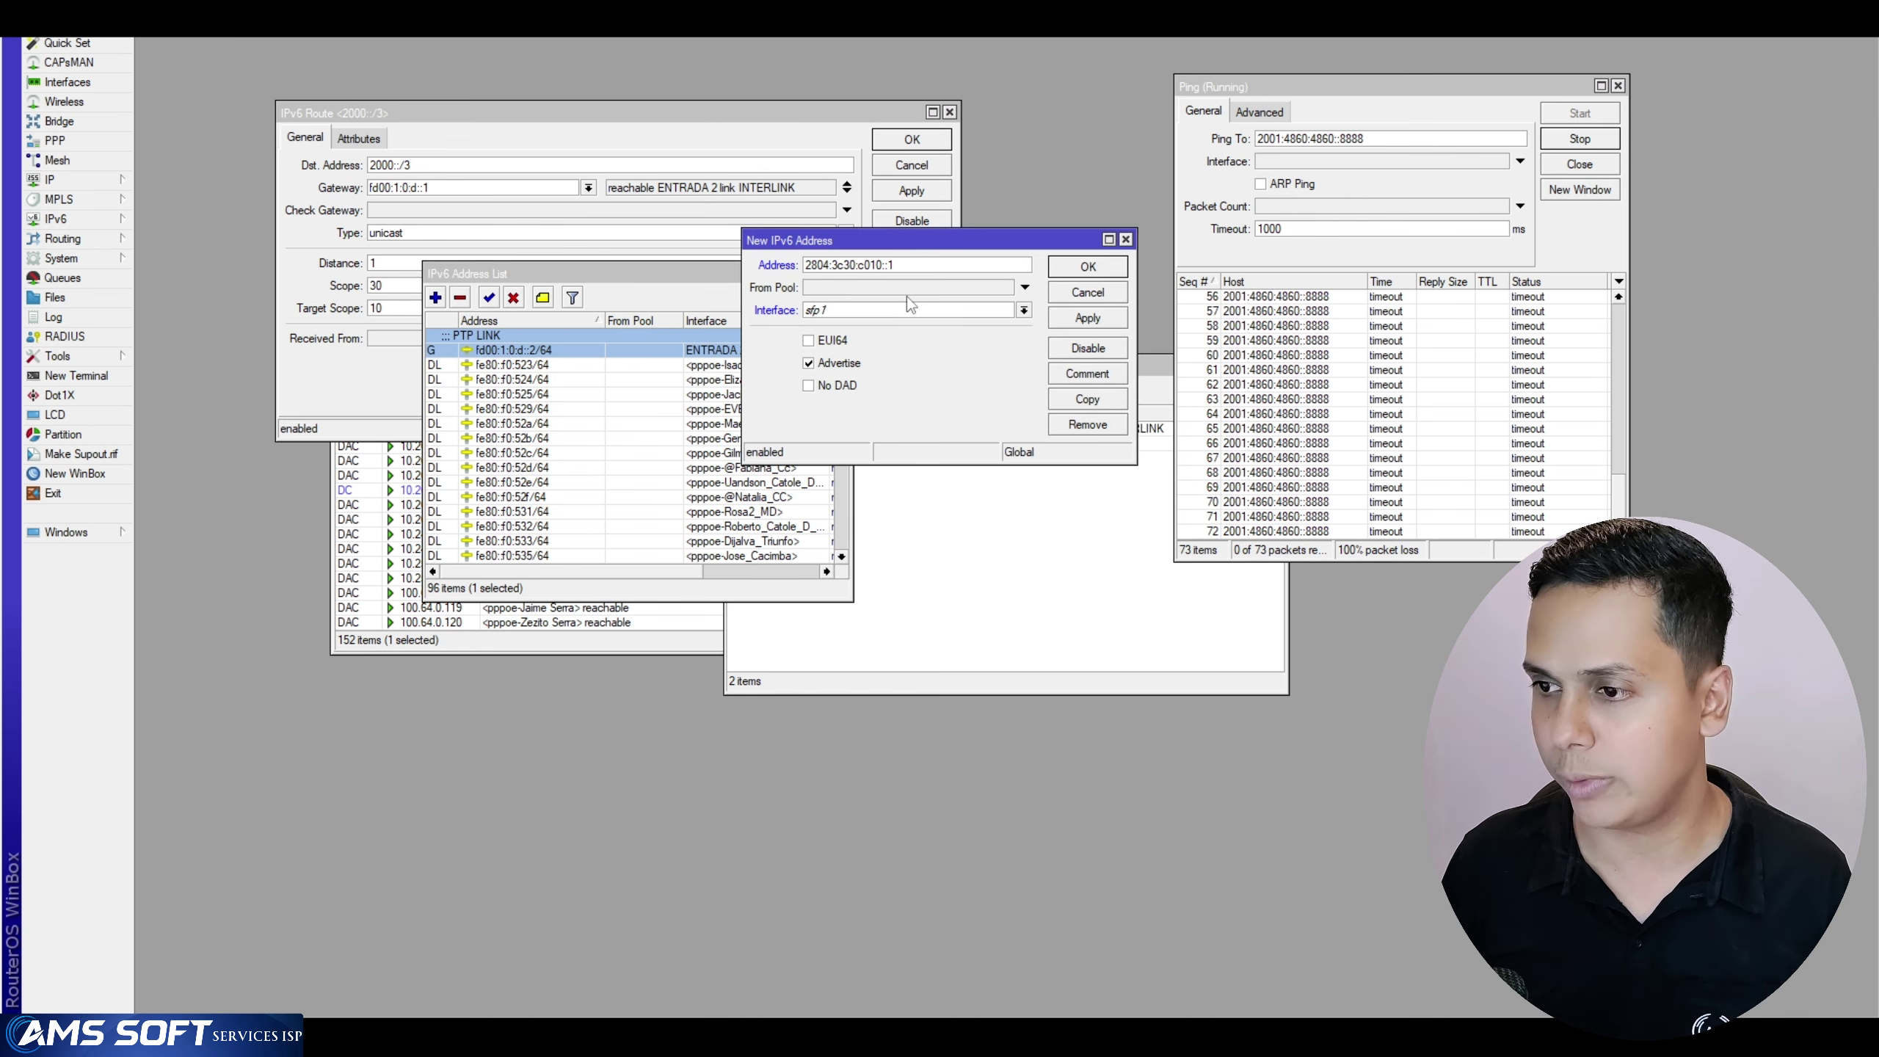
Assign the new IPv6 address to the LoopBack interface, turn off Advertise and apply the entry
left_click(861, 312)
scroll(1058, 444, "up", 3)
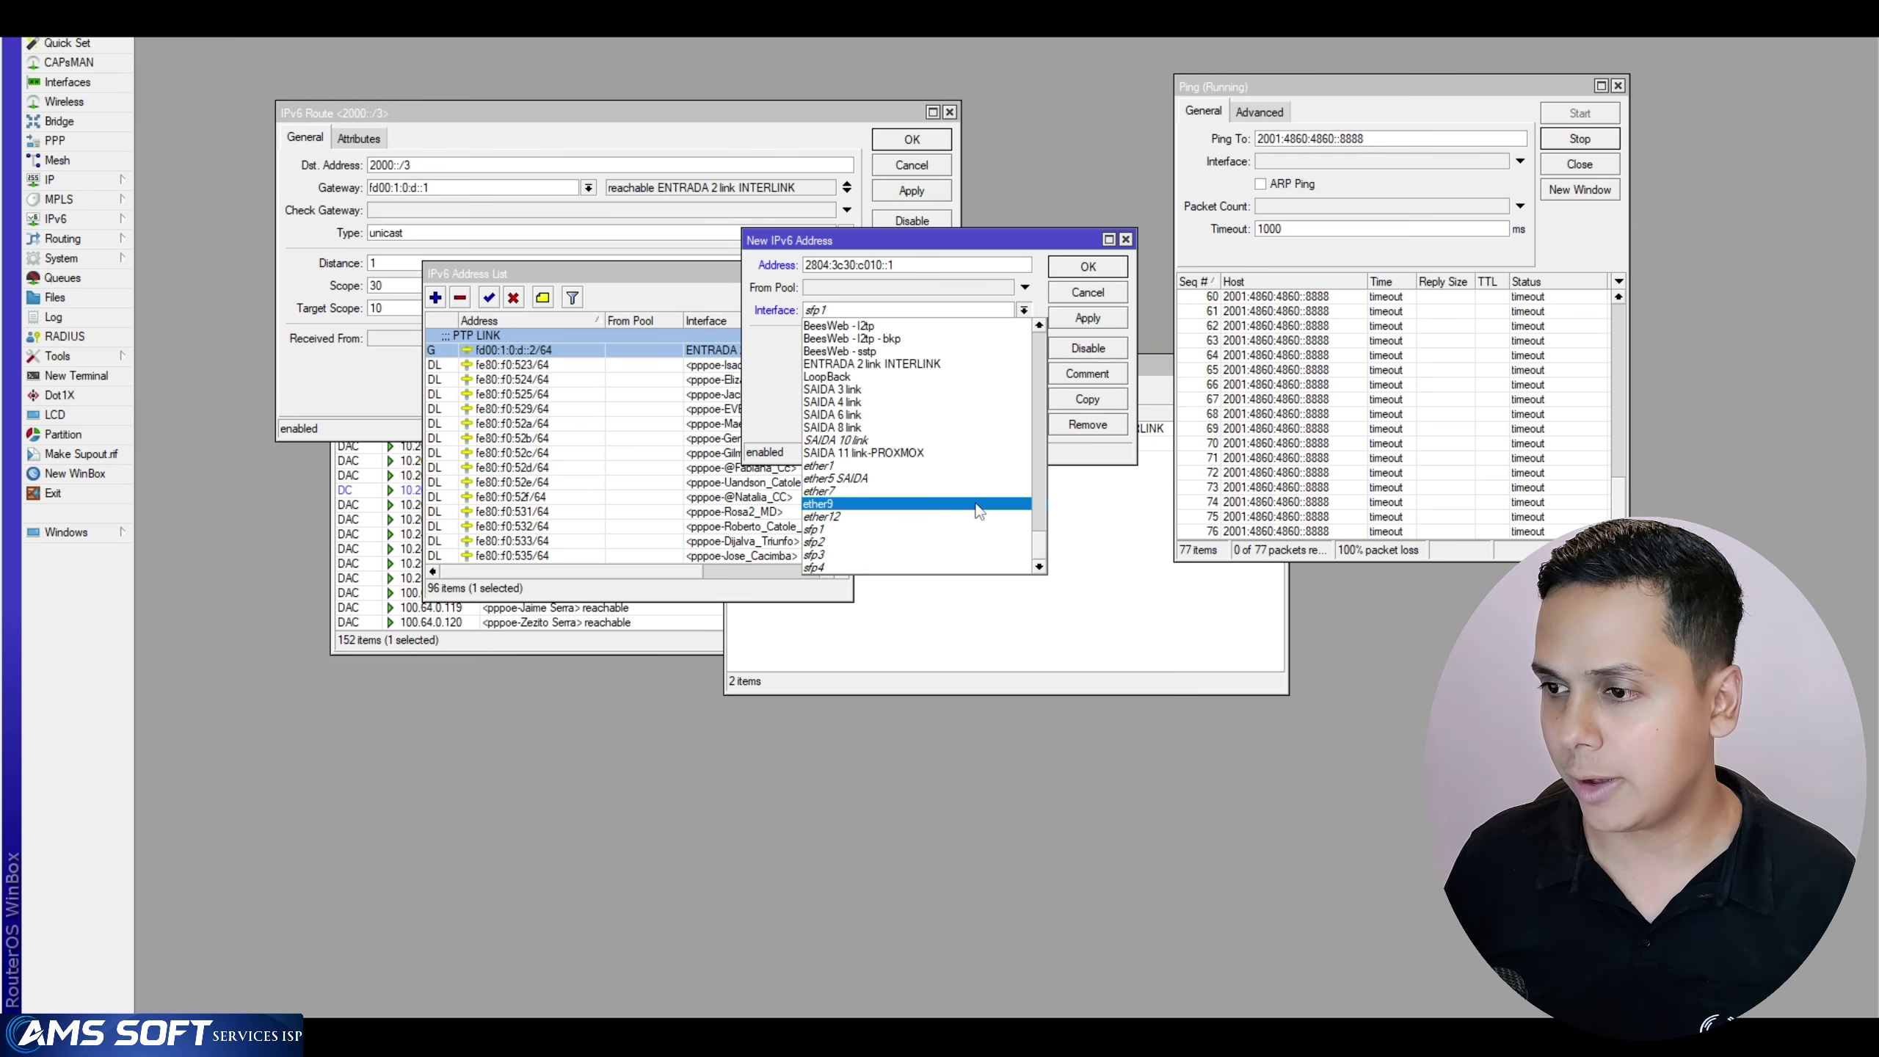
left_click(991, 376)
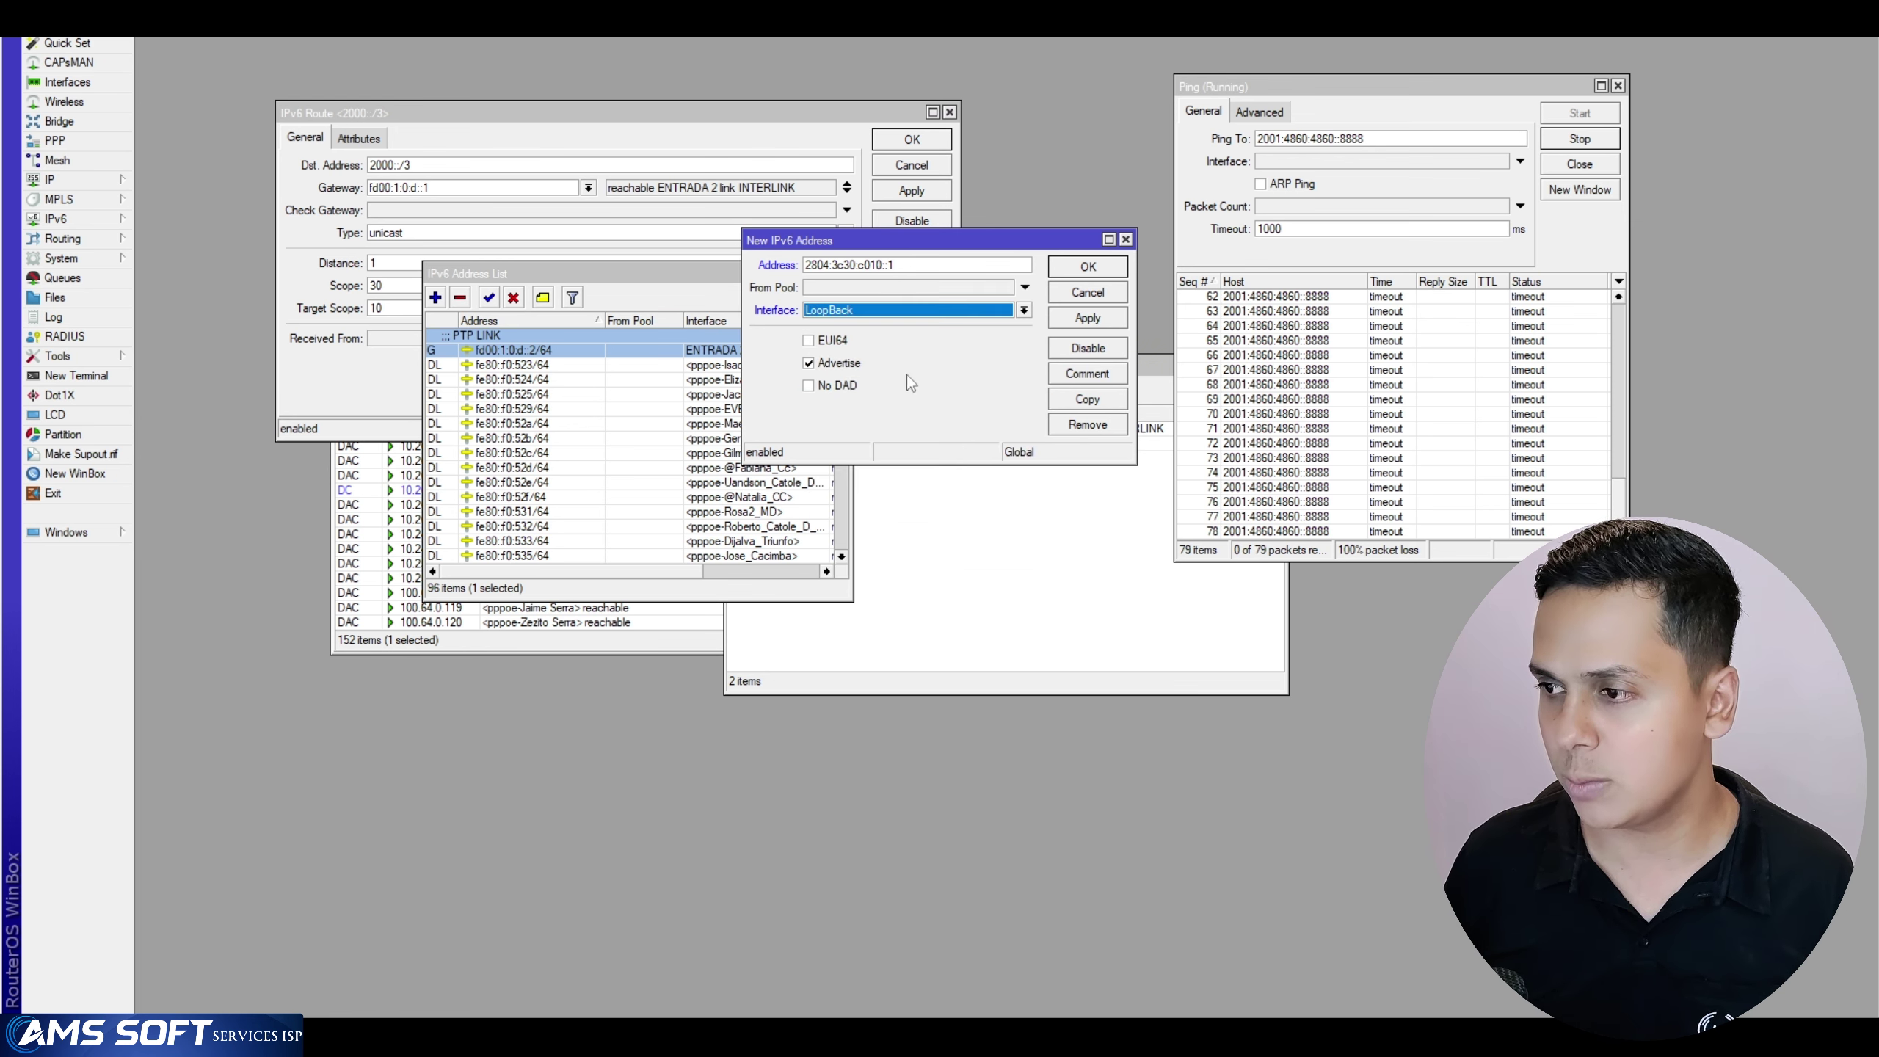
left_click(809, 362)
left_click(1088, 318)
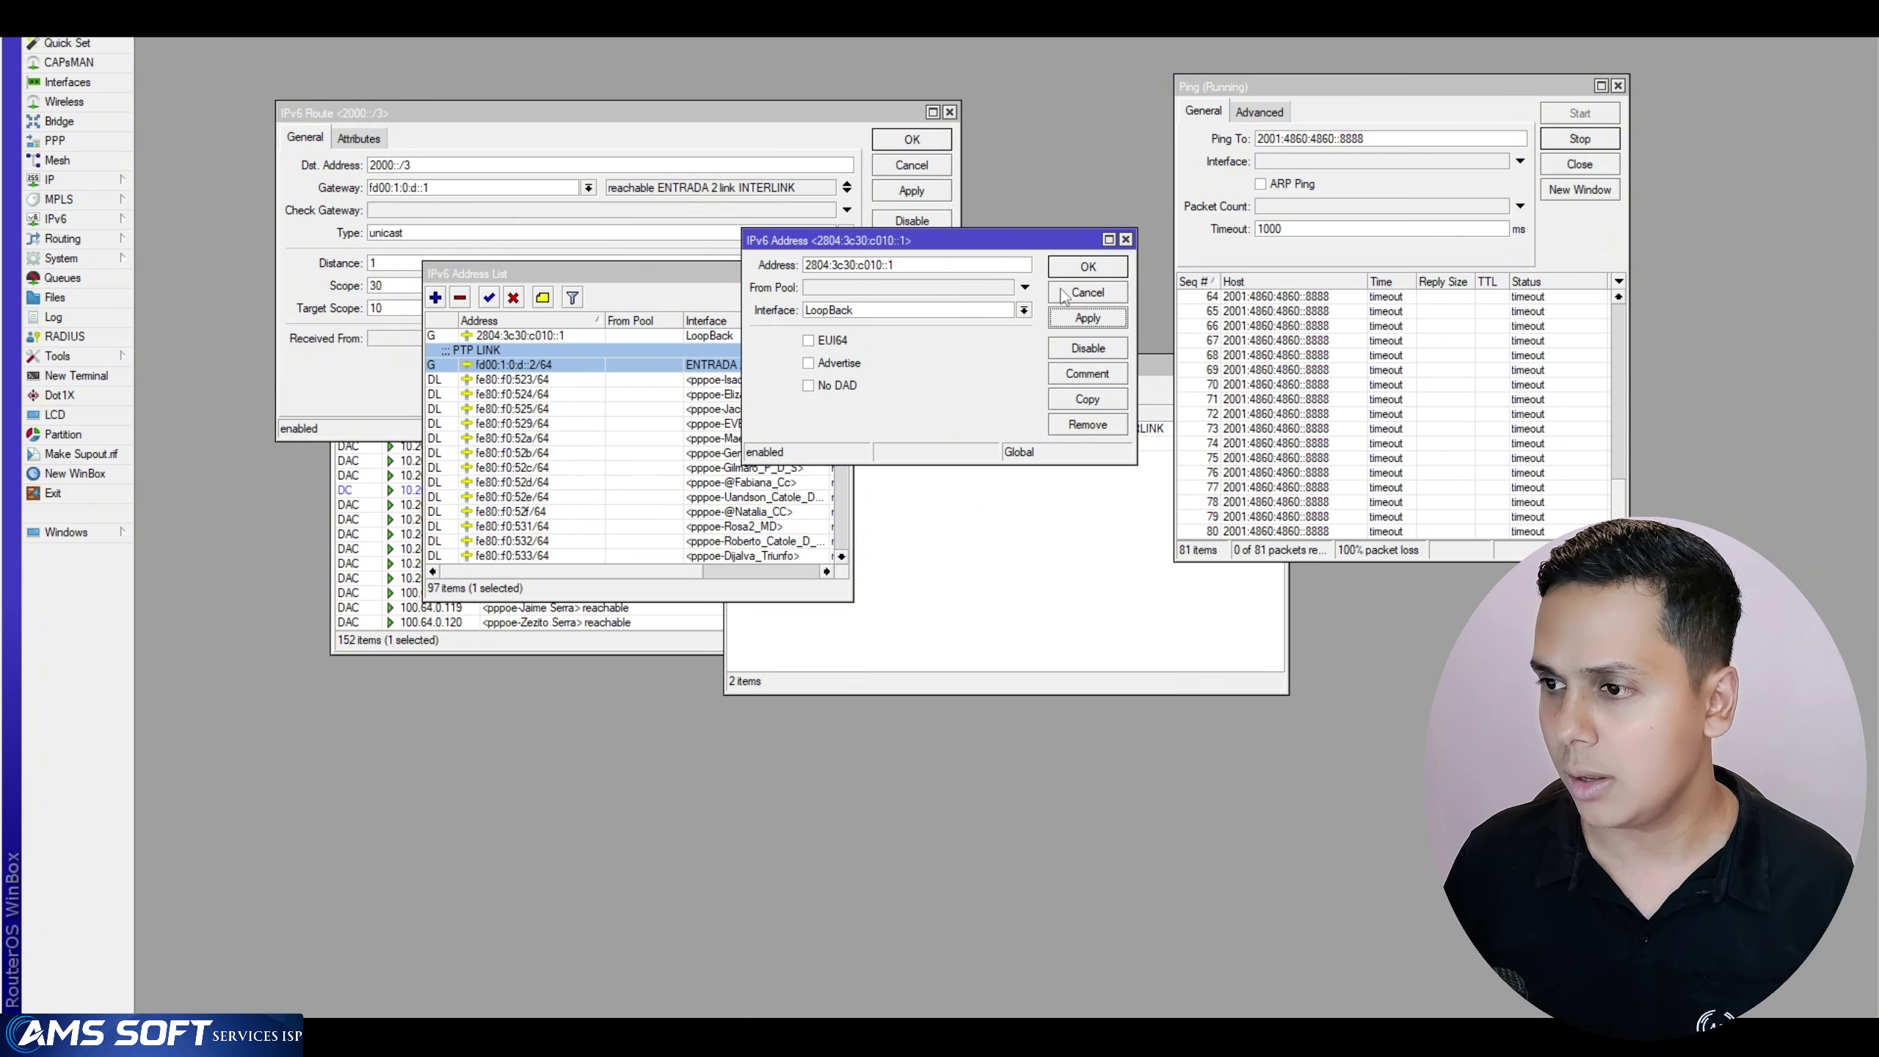
Open the PTP LINK address's details, select the LoopBack address entry and begin a ping command in the Windows Command Prompt
double_click(518, 364)
left_click(541, 336)
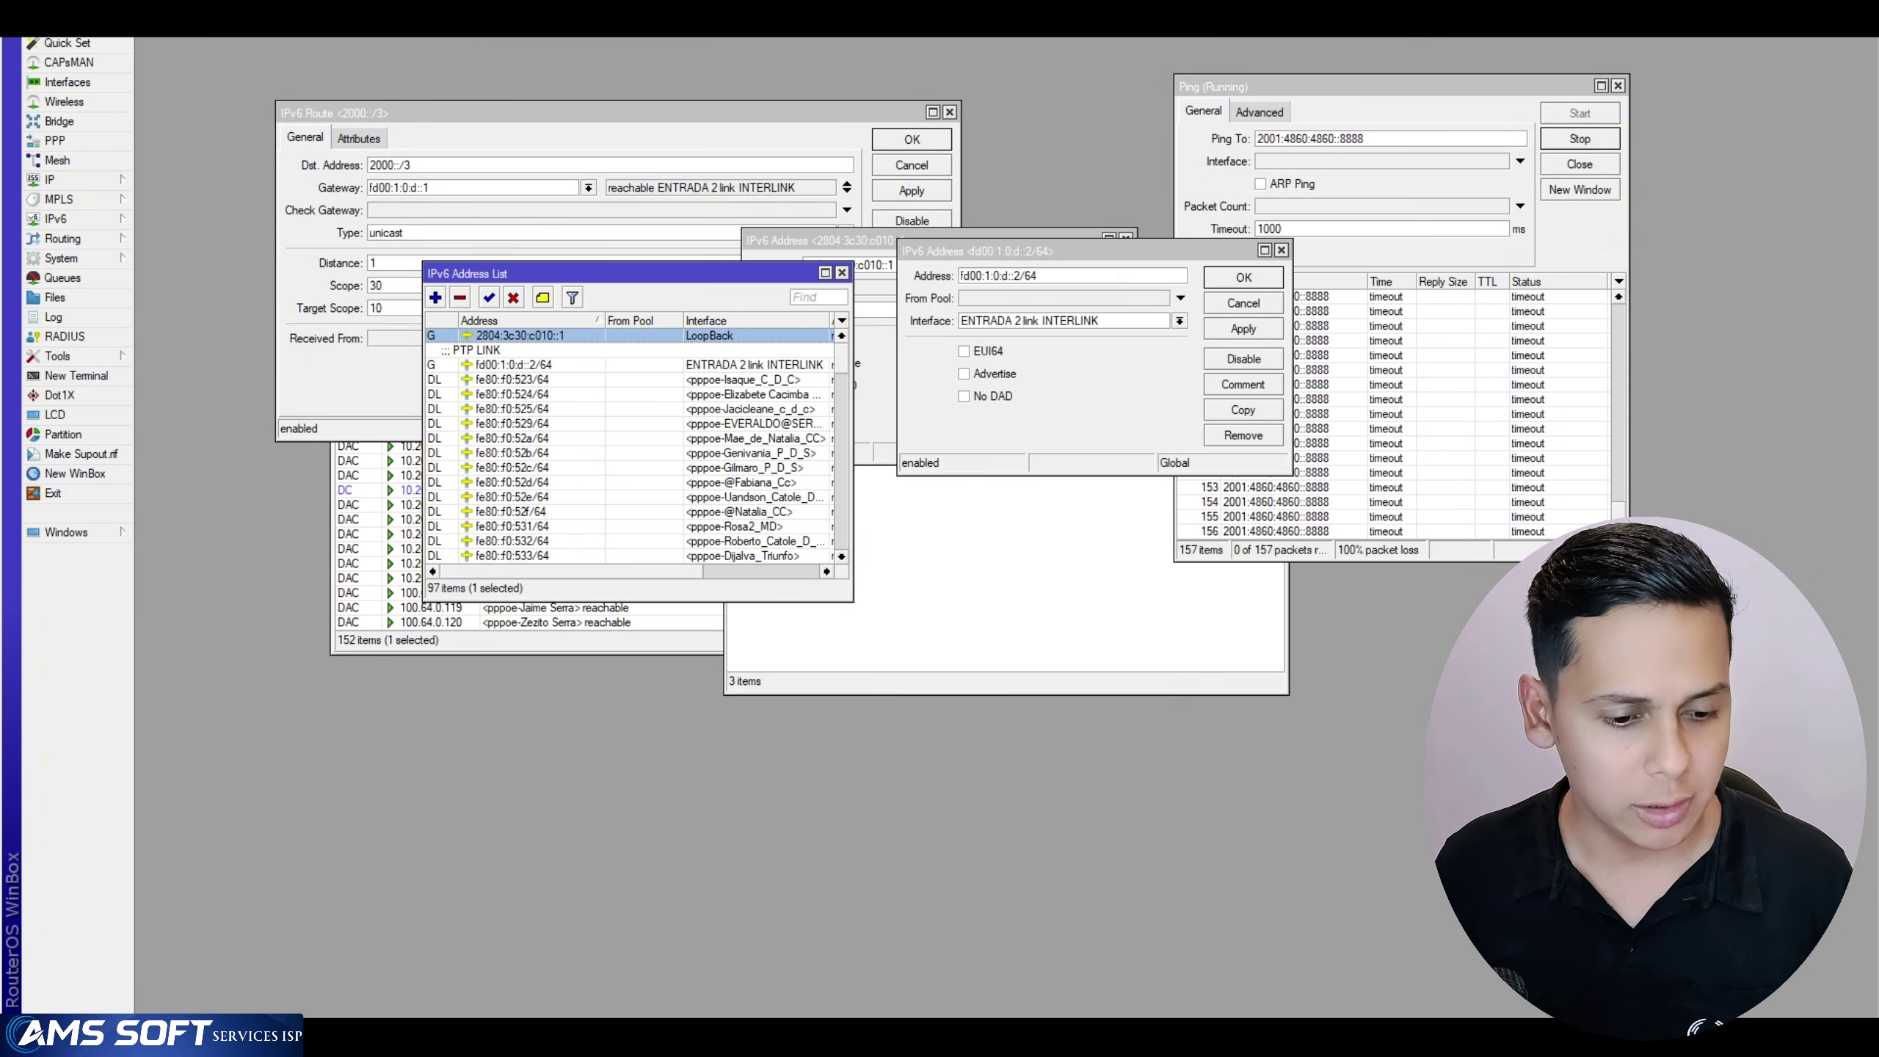
left_click_drag(1, 231, 1264, 214)
type("ping ")
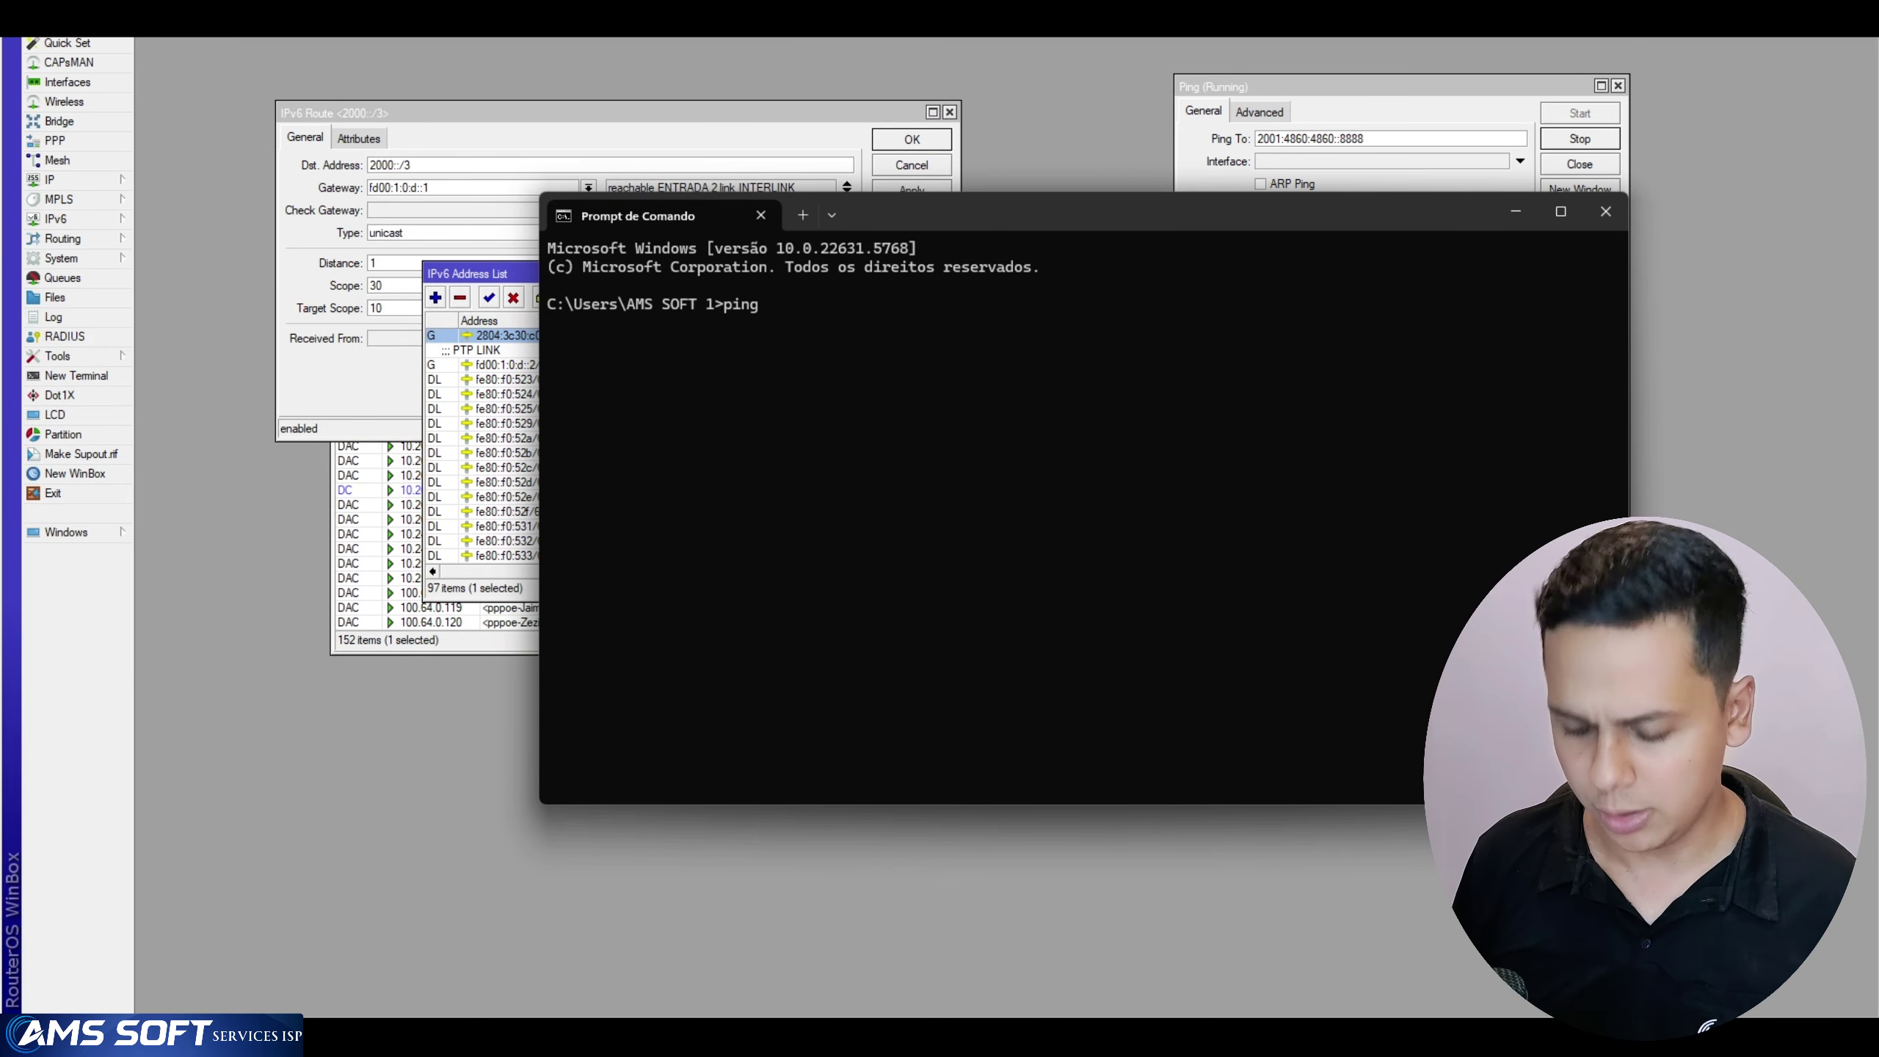
type("-6")
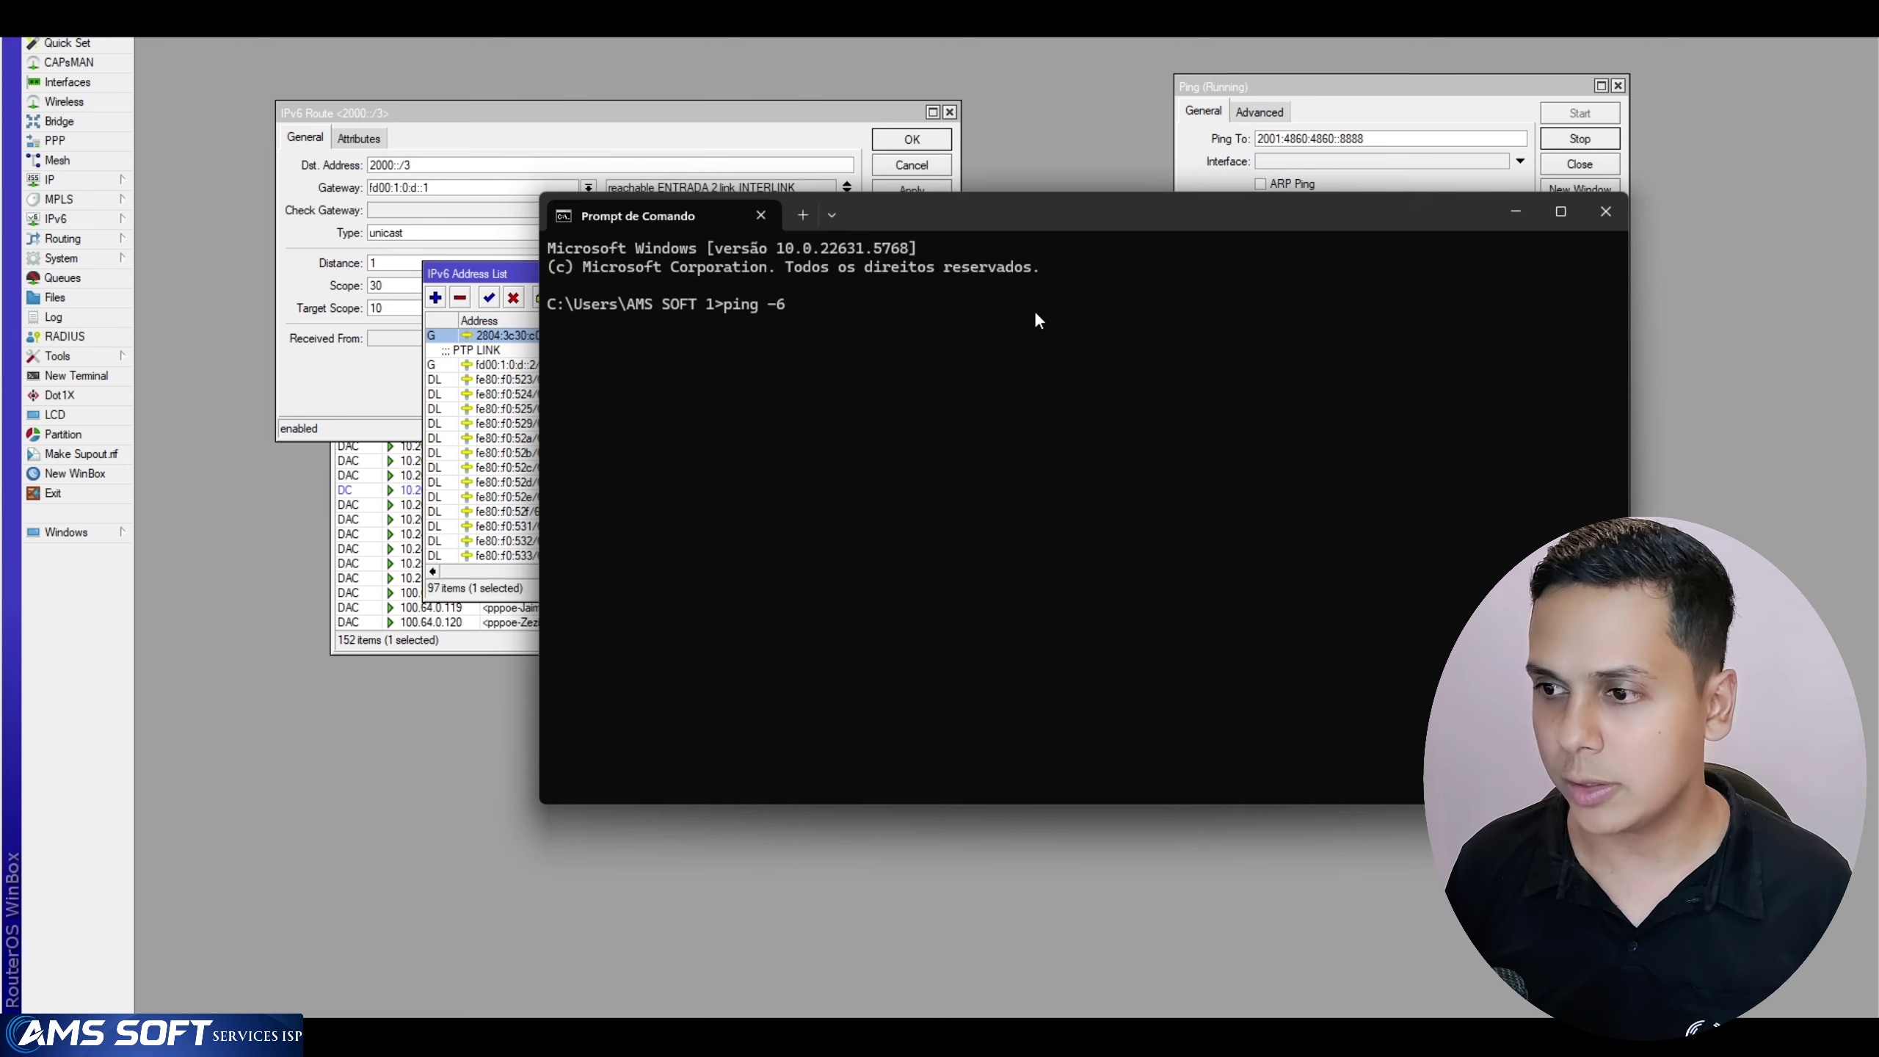
key("BackSpace")
key("BackSpace")
key("BackSpace")
type("fd00:1:0:d::2/64")
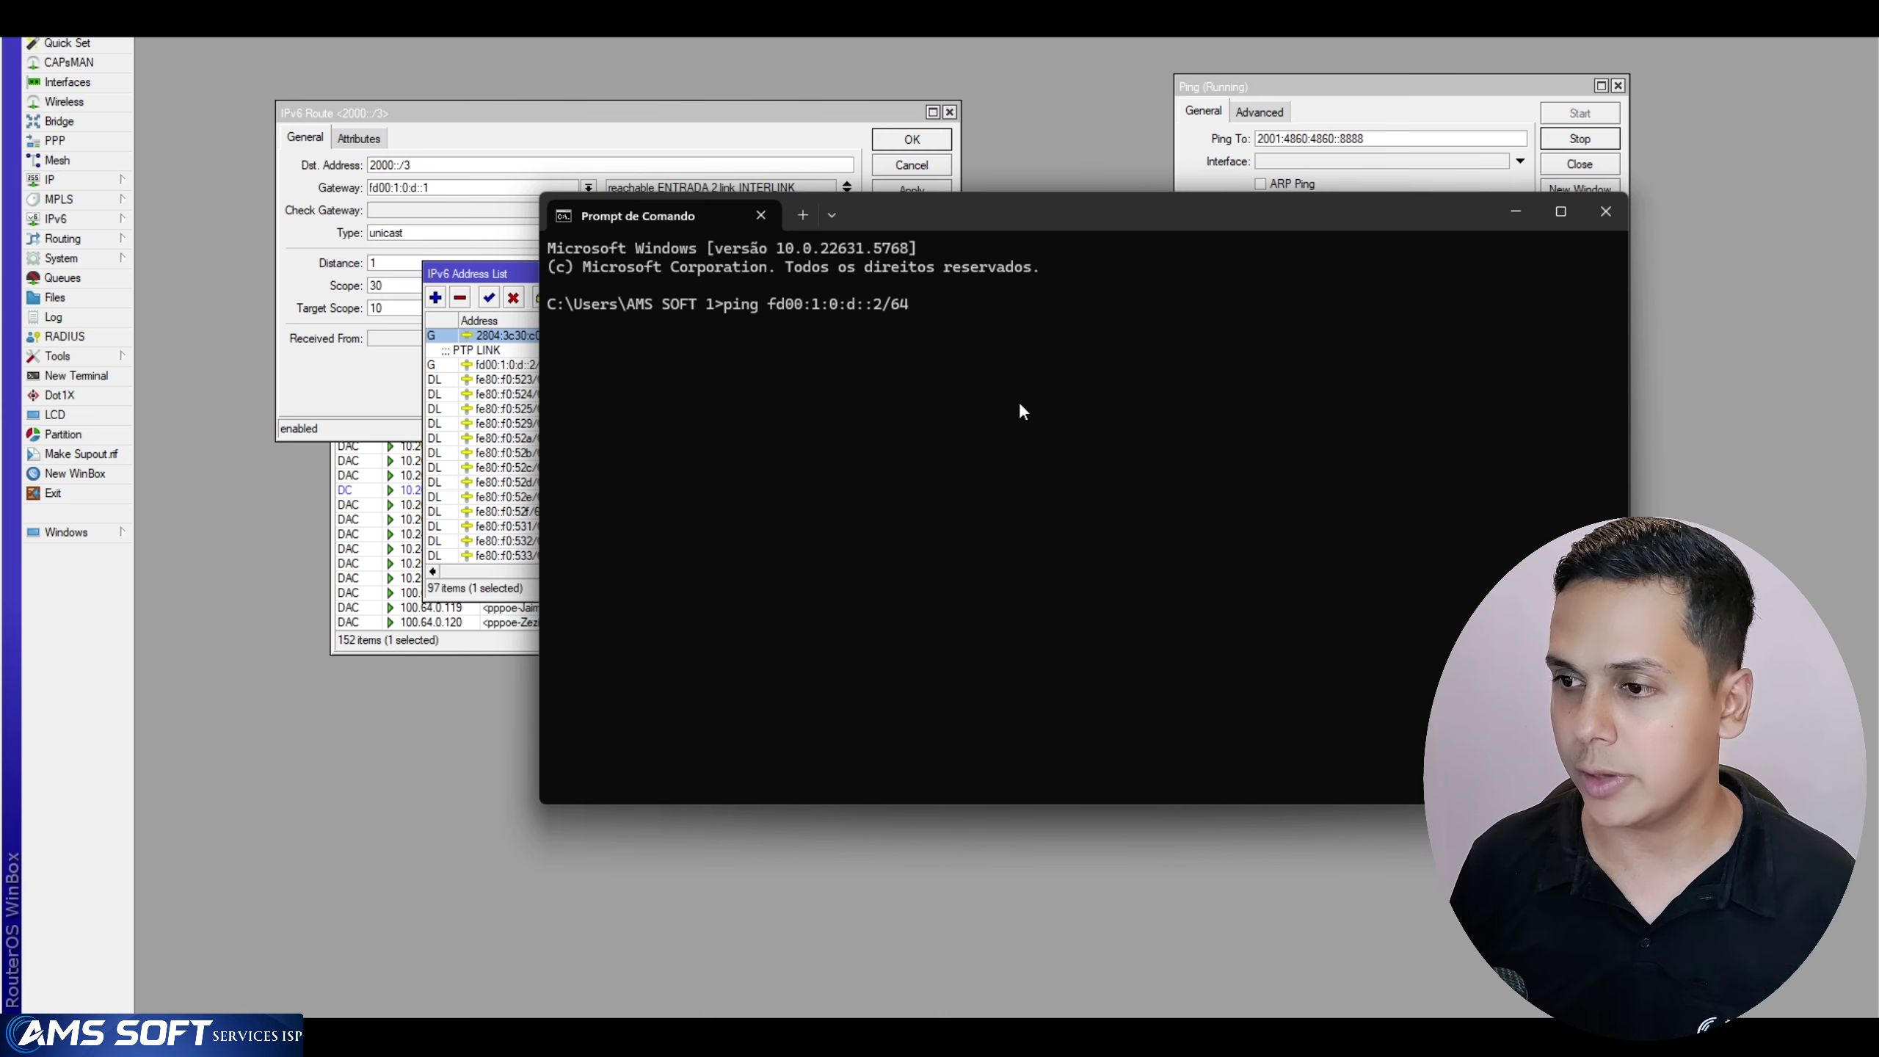
left_click_drag(999, 224, 1003, 297)
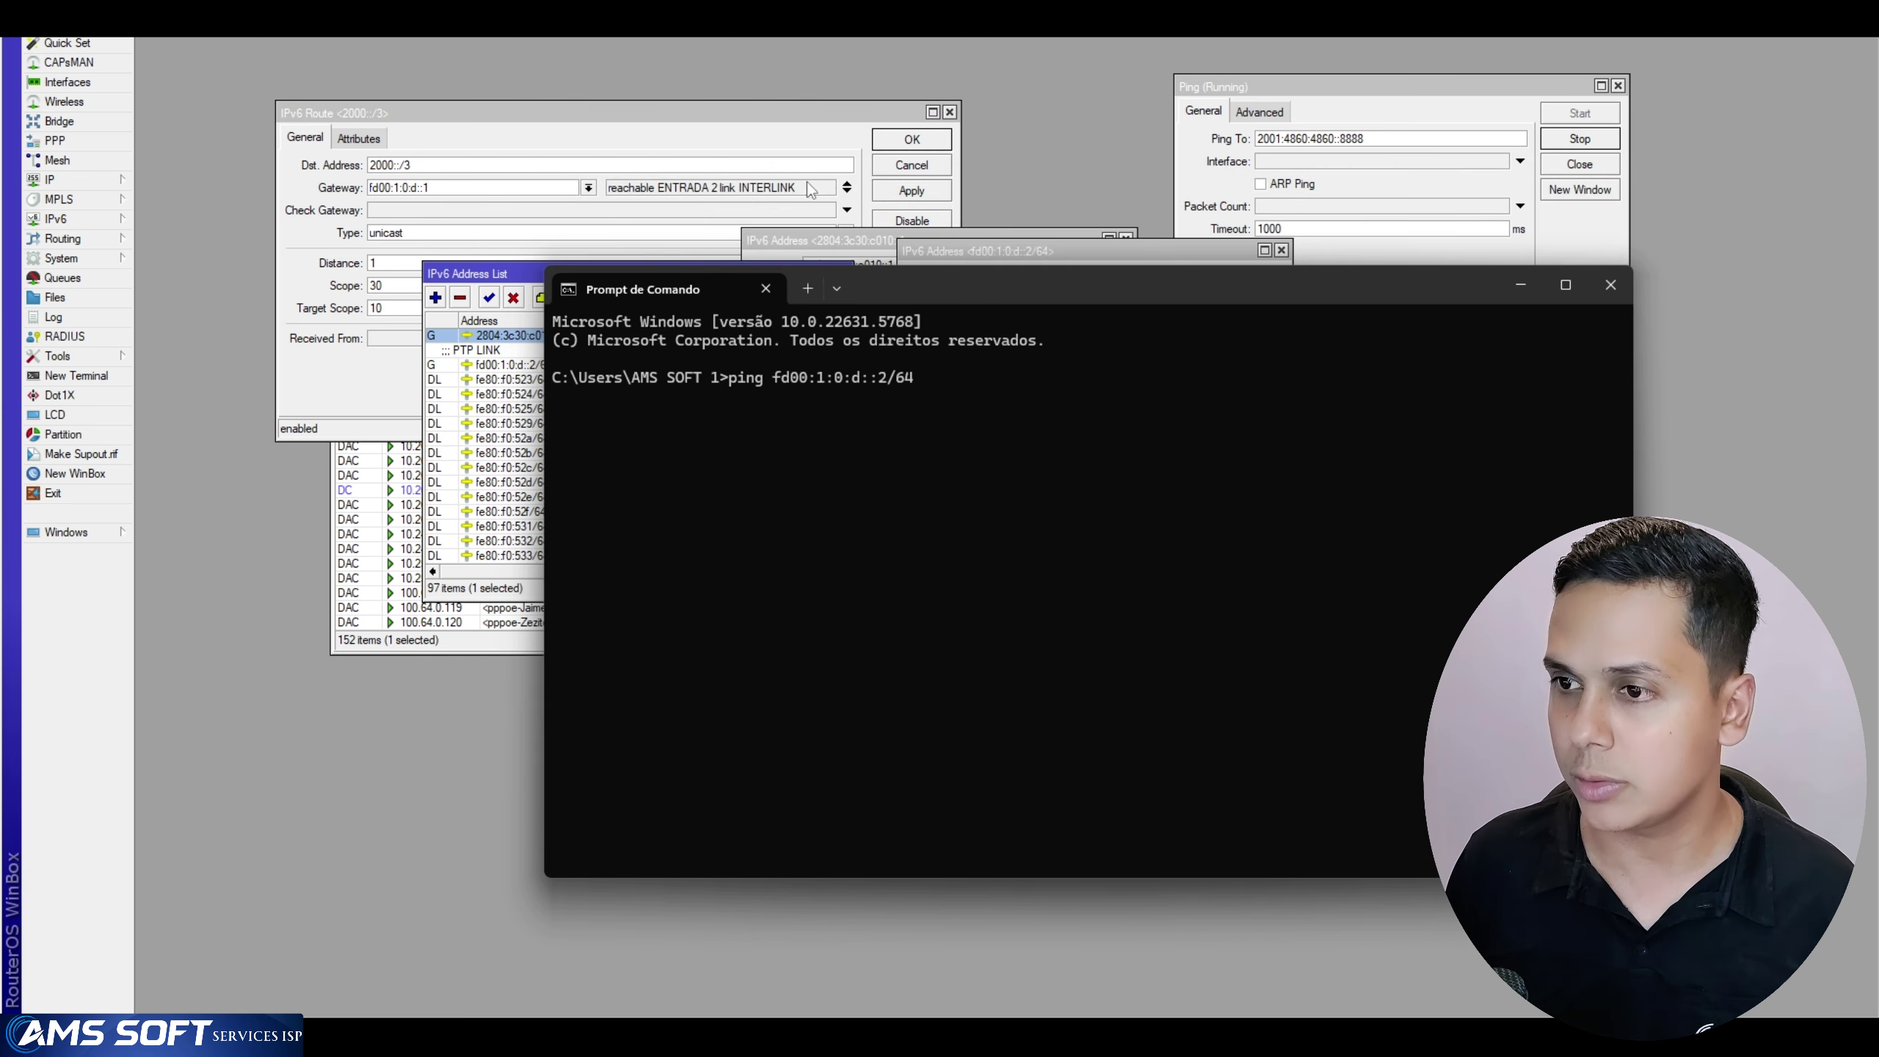
Copy 2804:3c30:c010::1 from the LoopBack address entry and ping it from the Windows Command Prompt
double_click(506, 336)
left_click(912, 265)
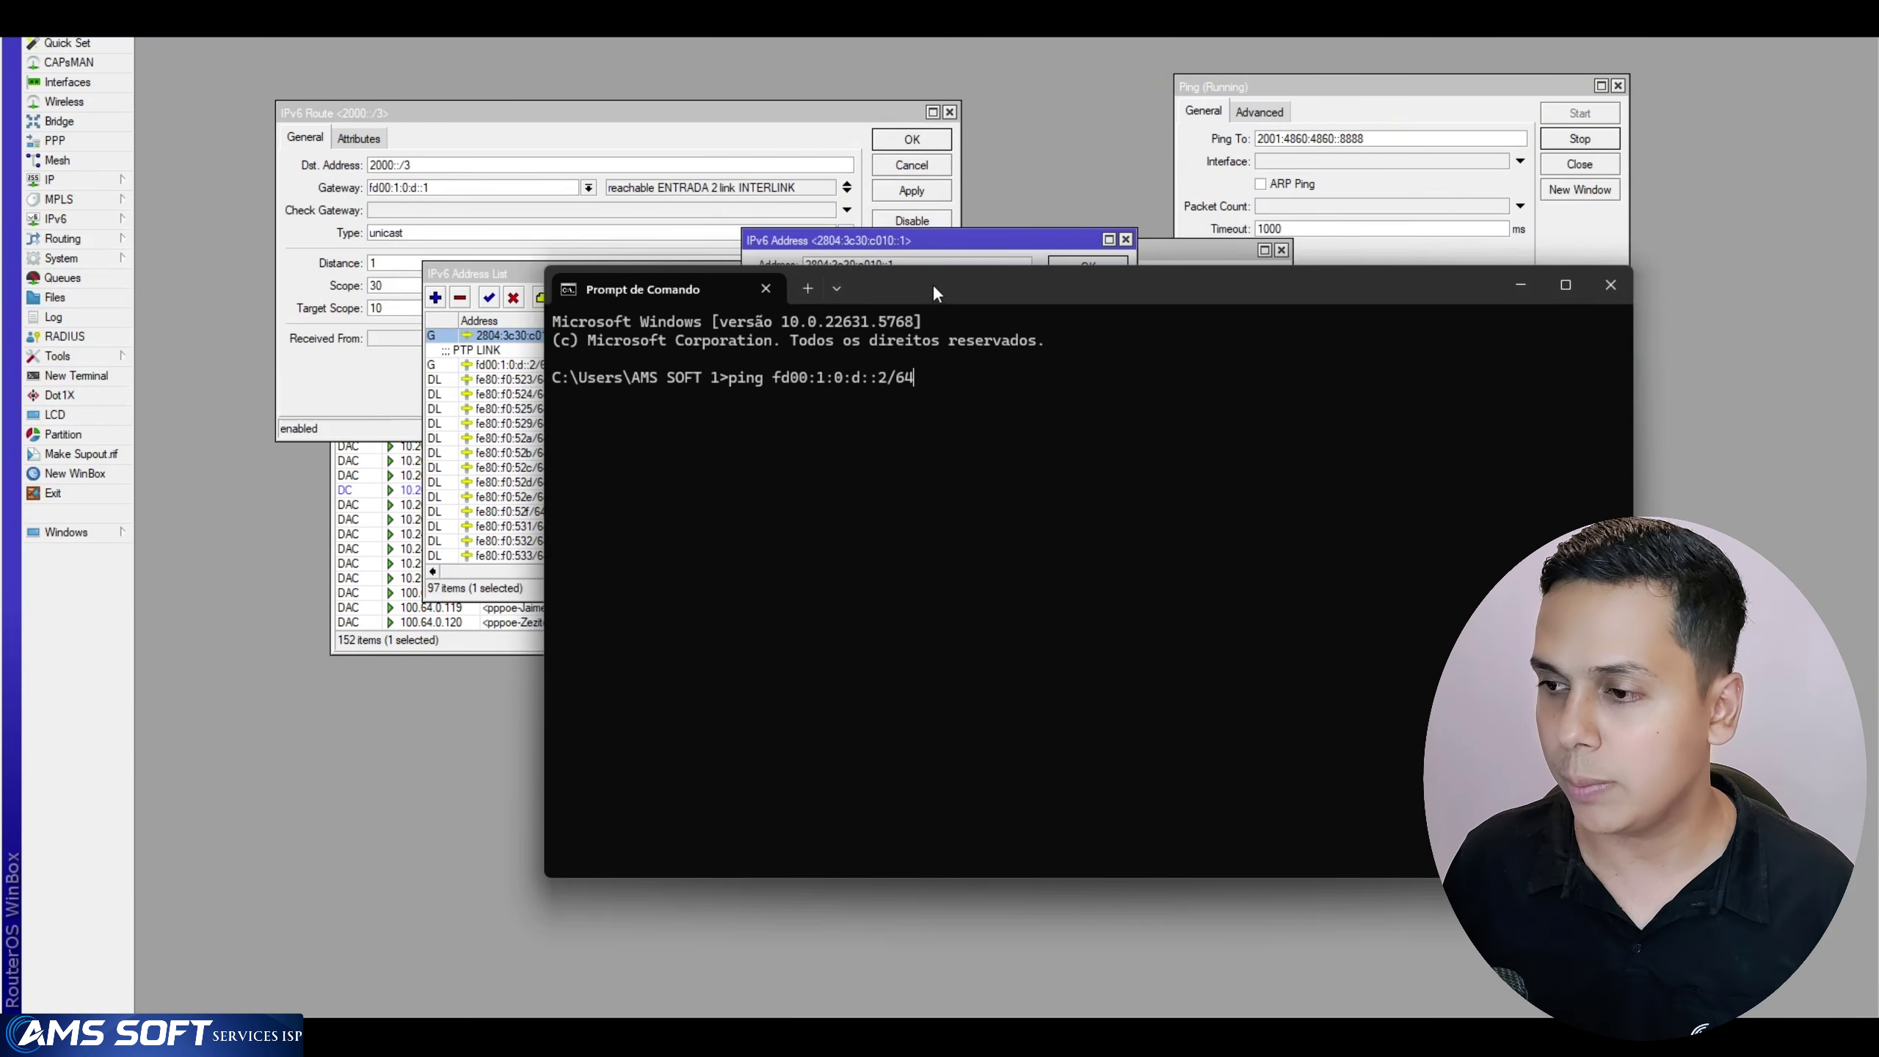
left_click_drag(932, 283, 1087, 369)
key("BackSpace")
key("BackSpace")
key("BackSpace")
key("BackSpace")
key("BackSpace")
key("BackSpace")
key("BackSpace")
key("BackSpace")
key("BackSpace")
key("BackSpace")
key("BackSpace")
key("BackSpace")
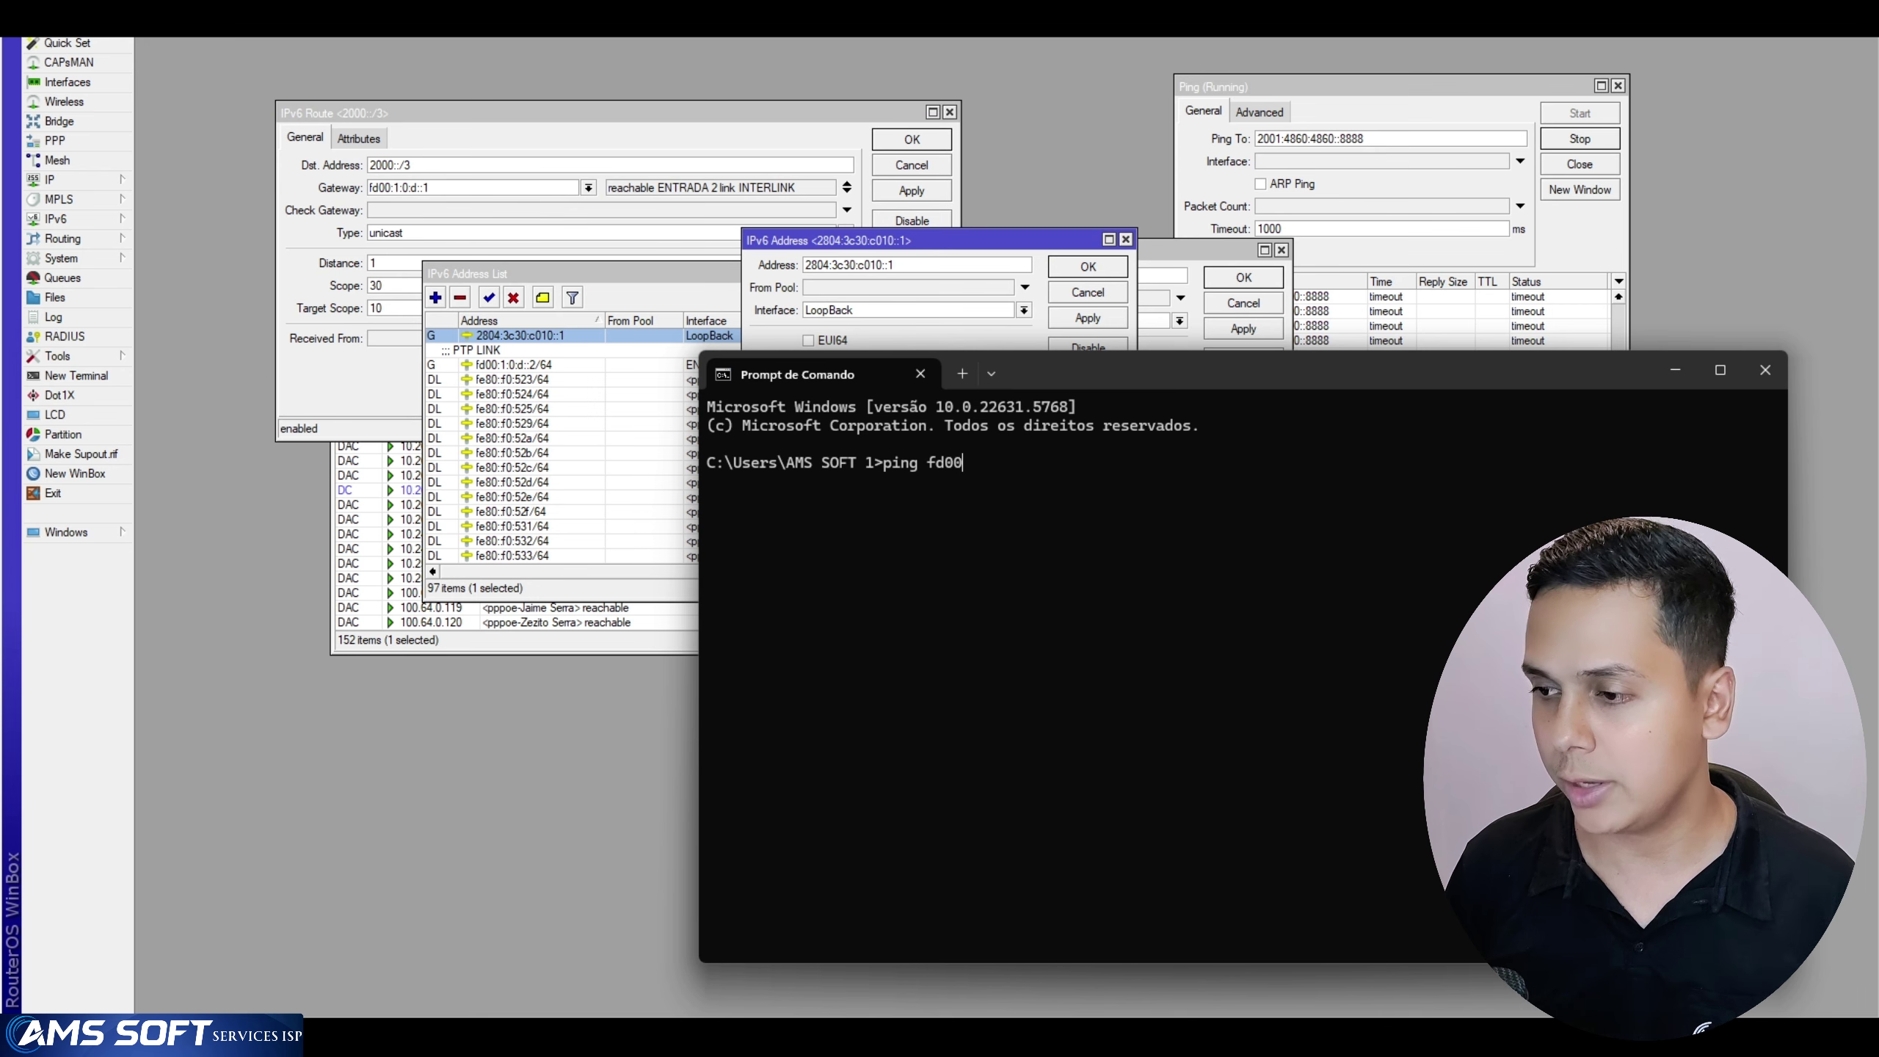
key("BackSpace")
key("BackSpace")
key("BackSpace")
key("BackSpace")
type("2804:3c30:c010::1")
key("Return")
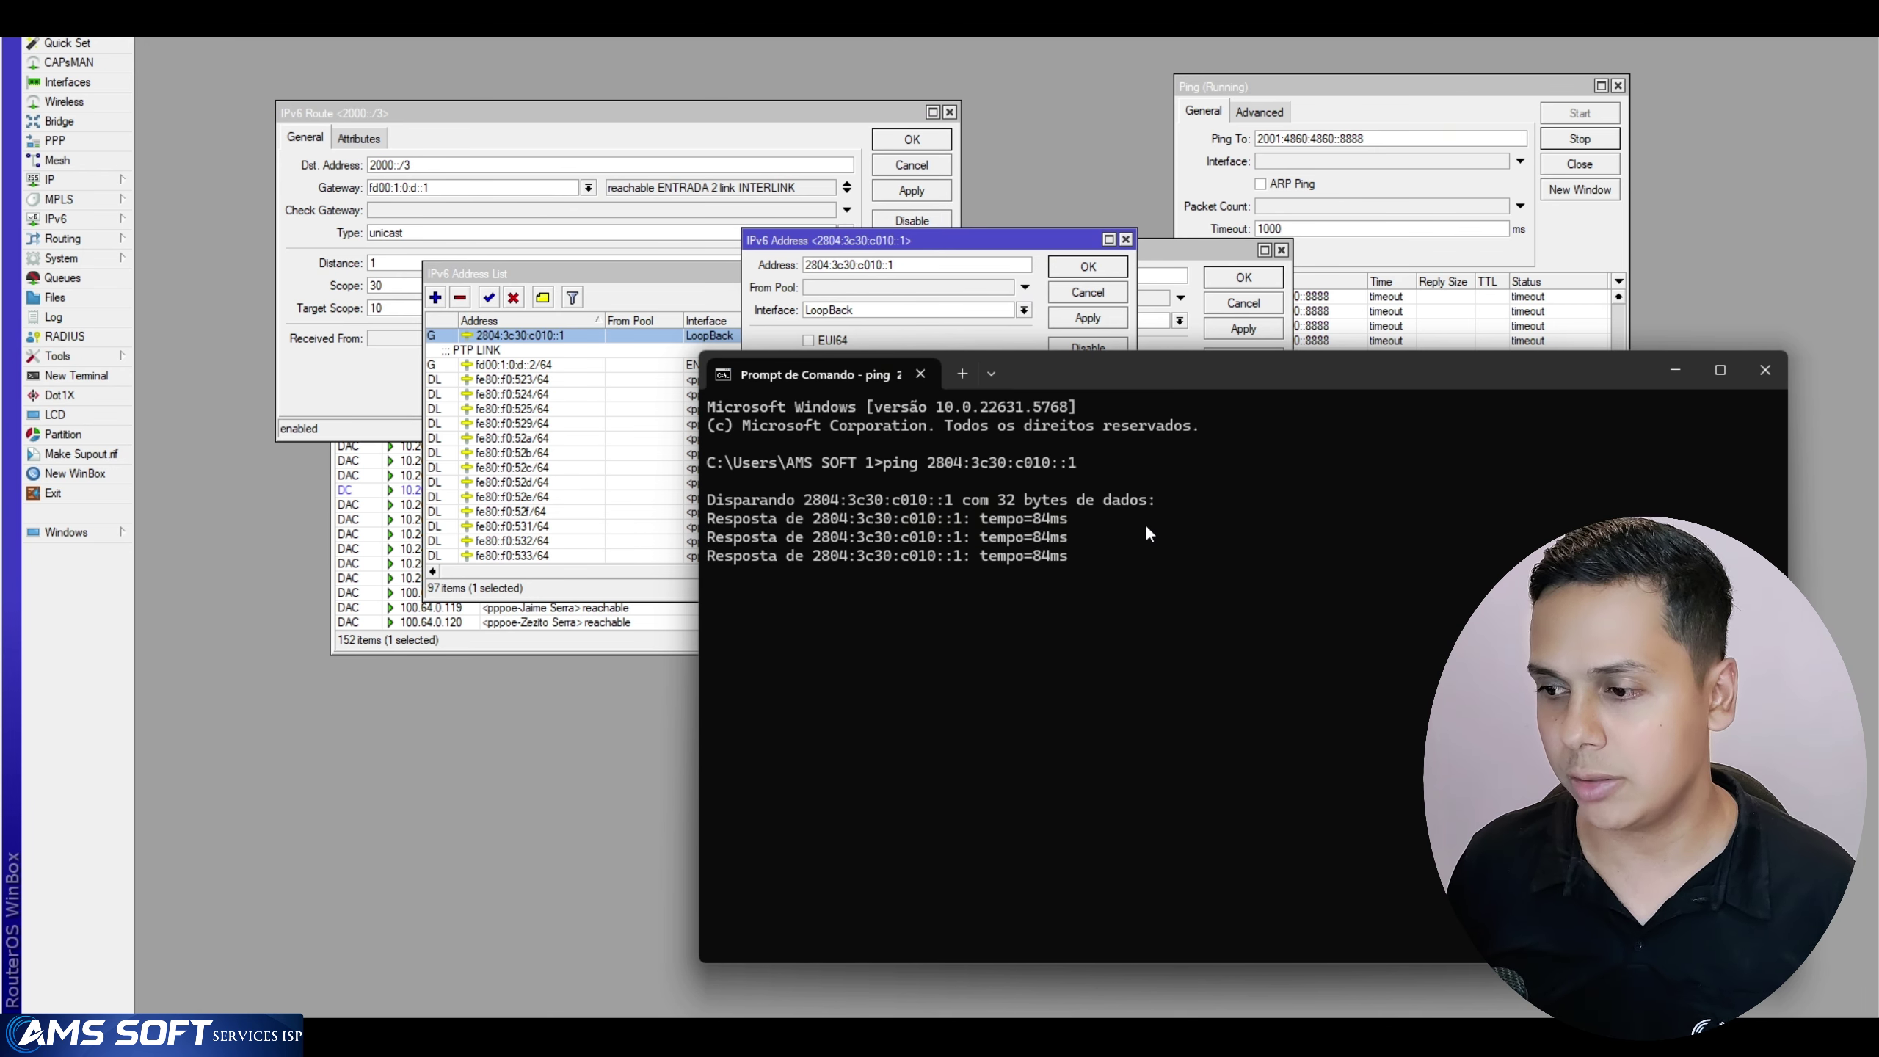
Disable the LoopBack address 2804:3c30:c010::1 in the IPv6 address list and repeat its ping from the Command Prompt
left_click(488, 365)
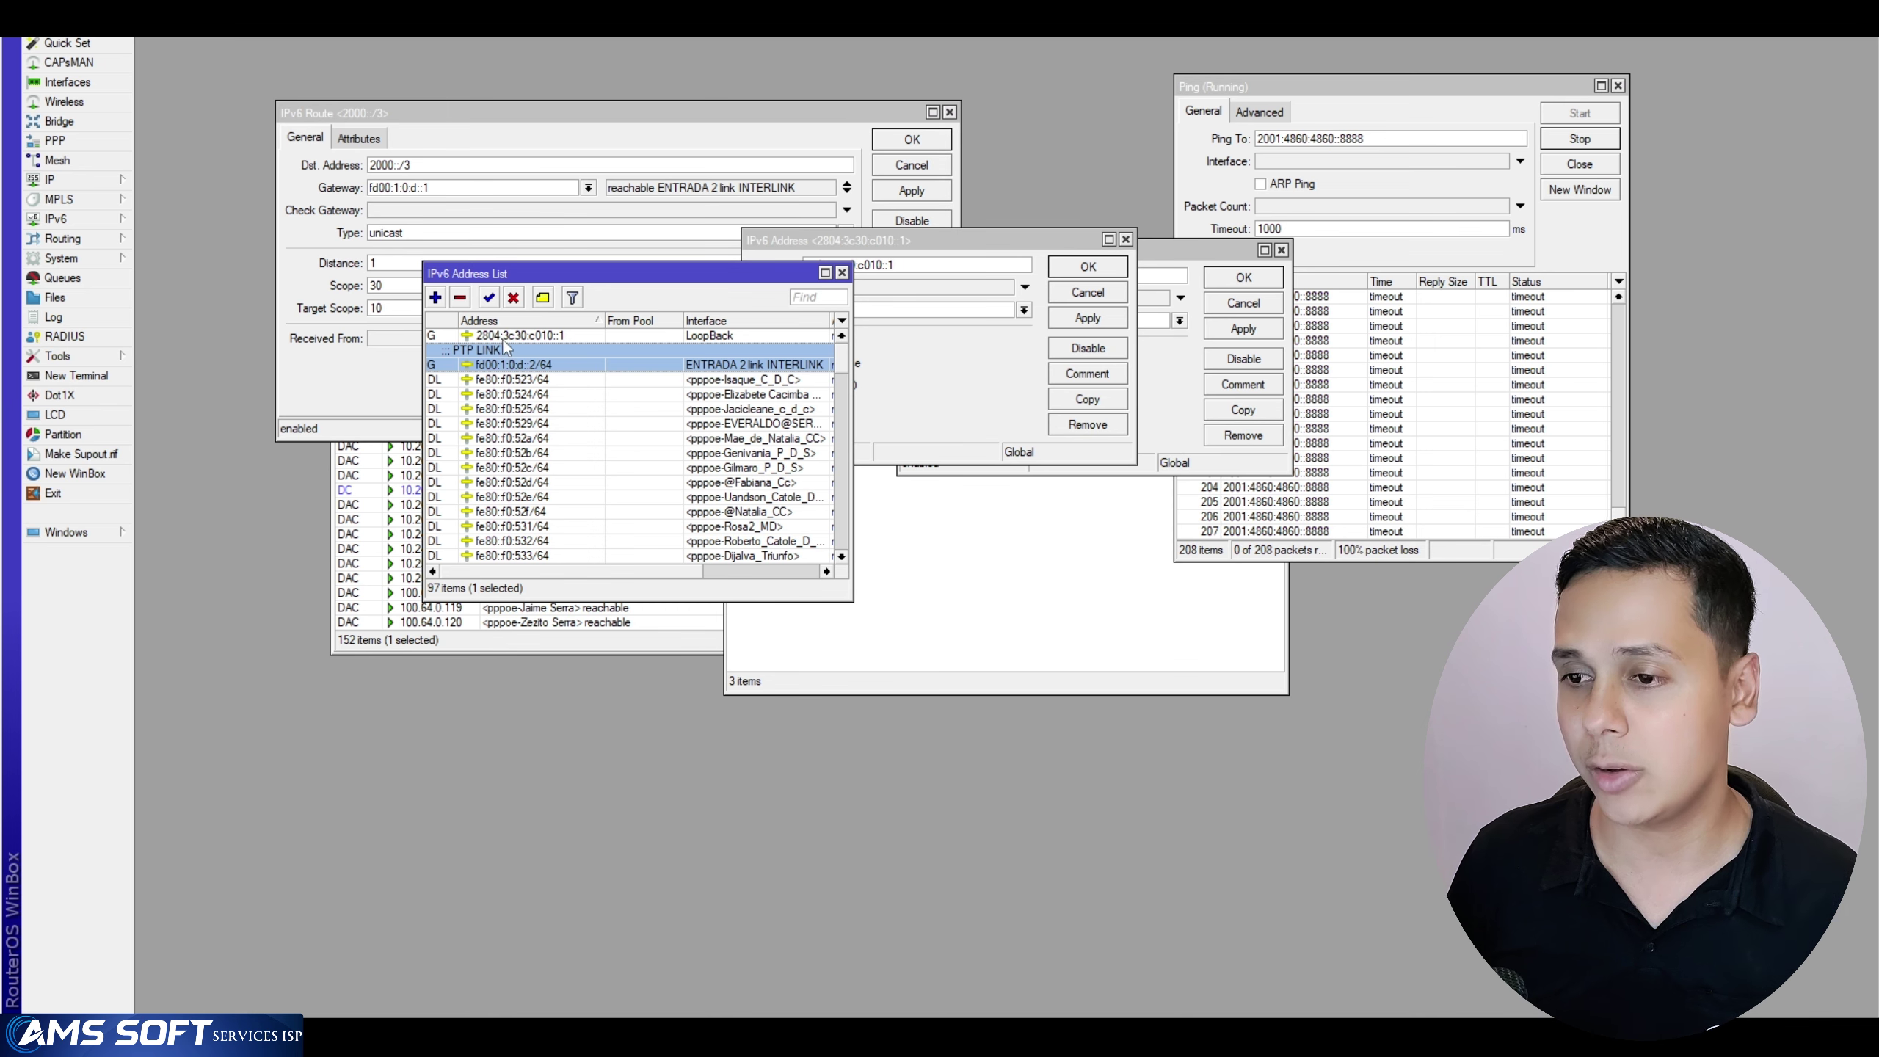
left_click(506, 336)
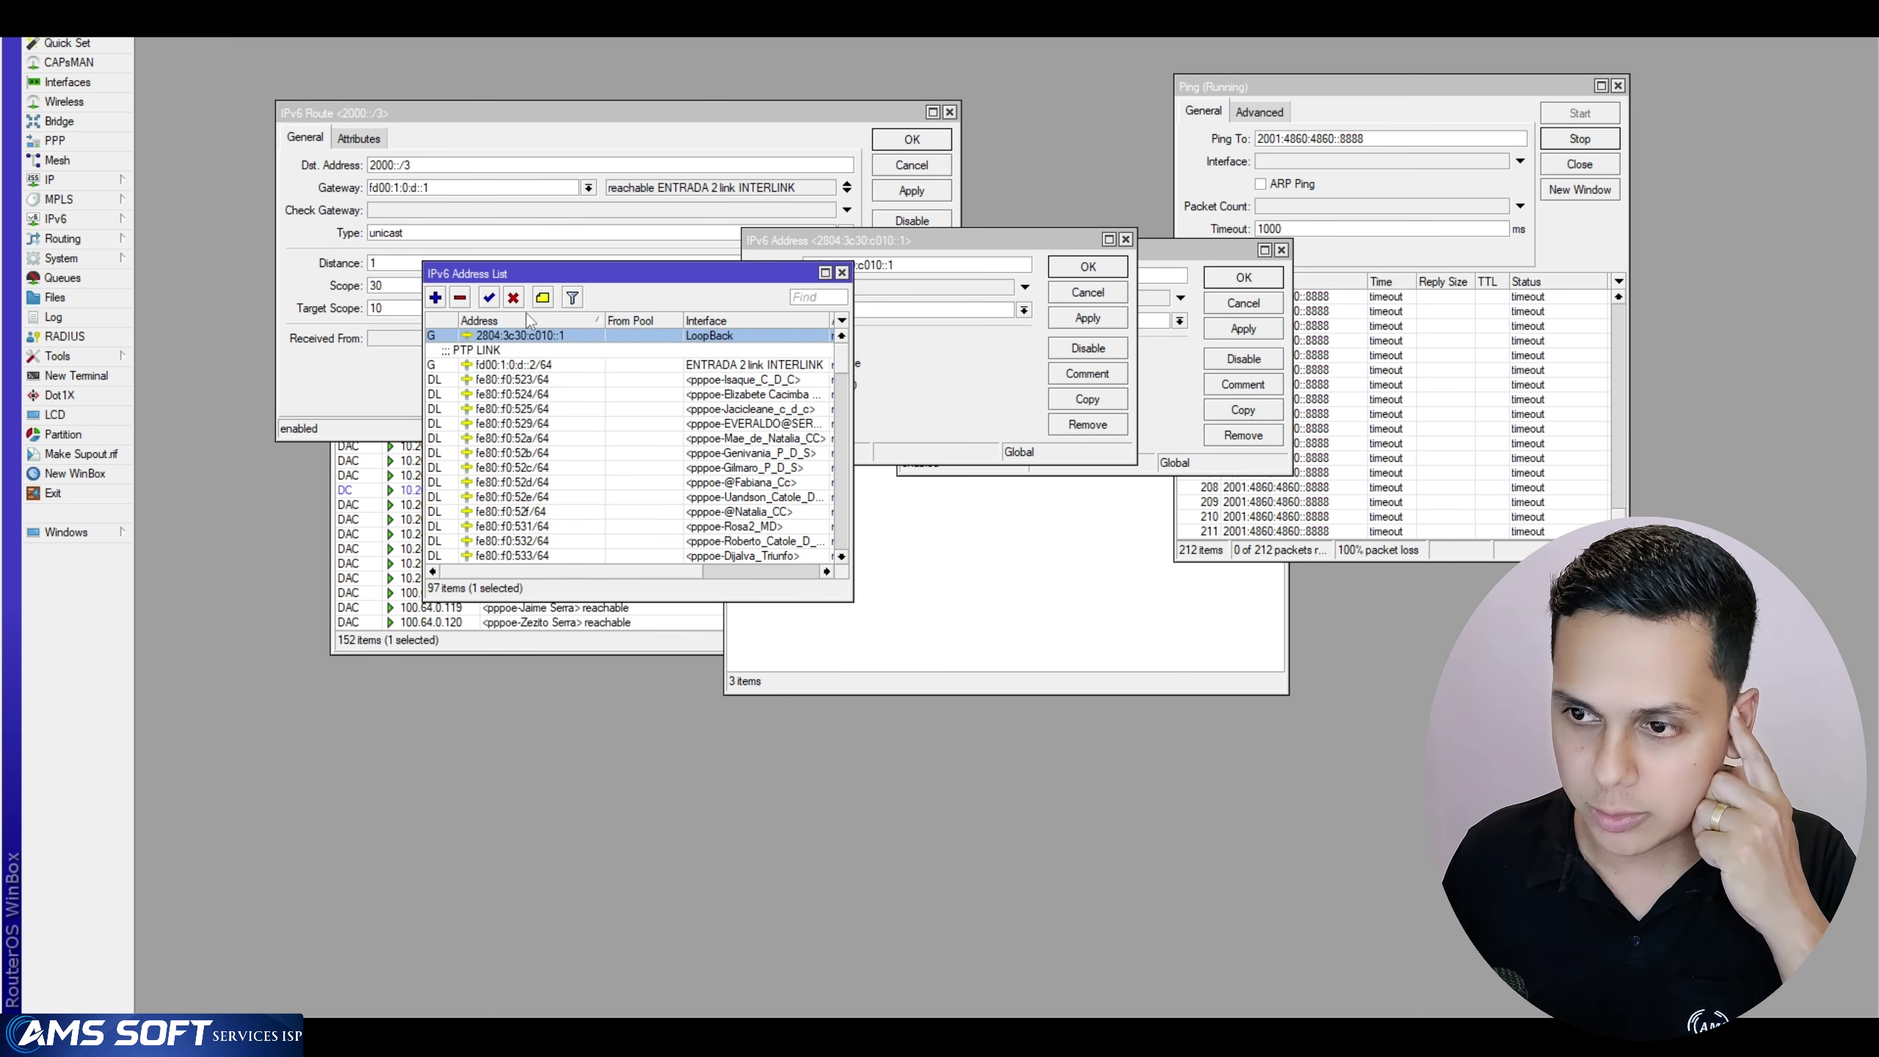
left_click(513, 296)
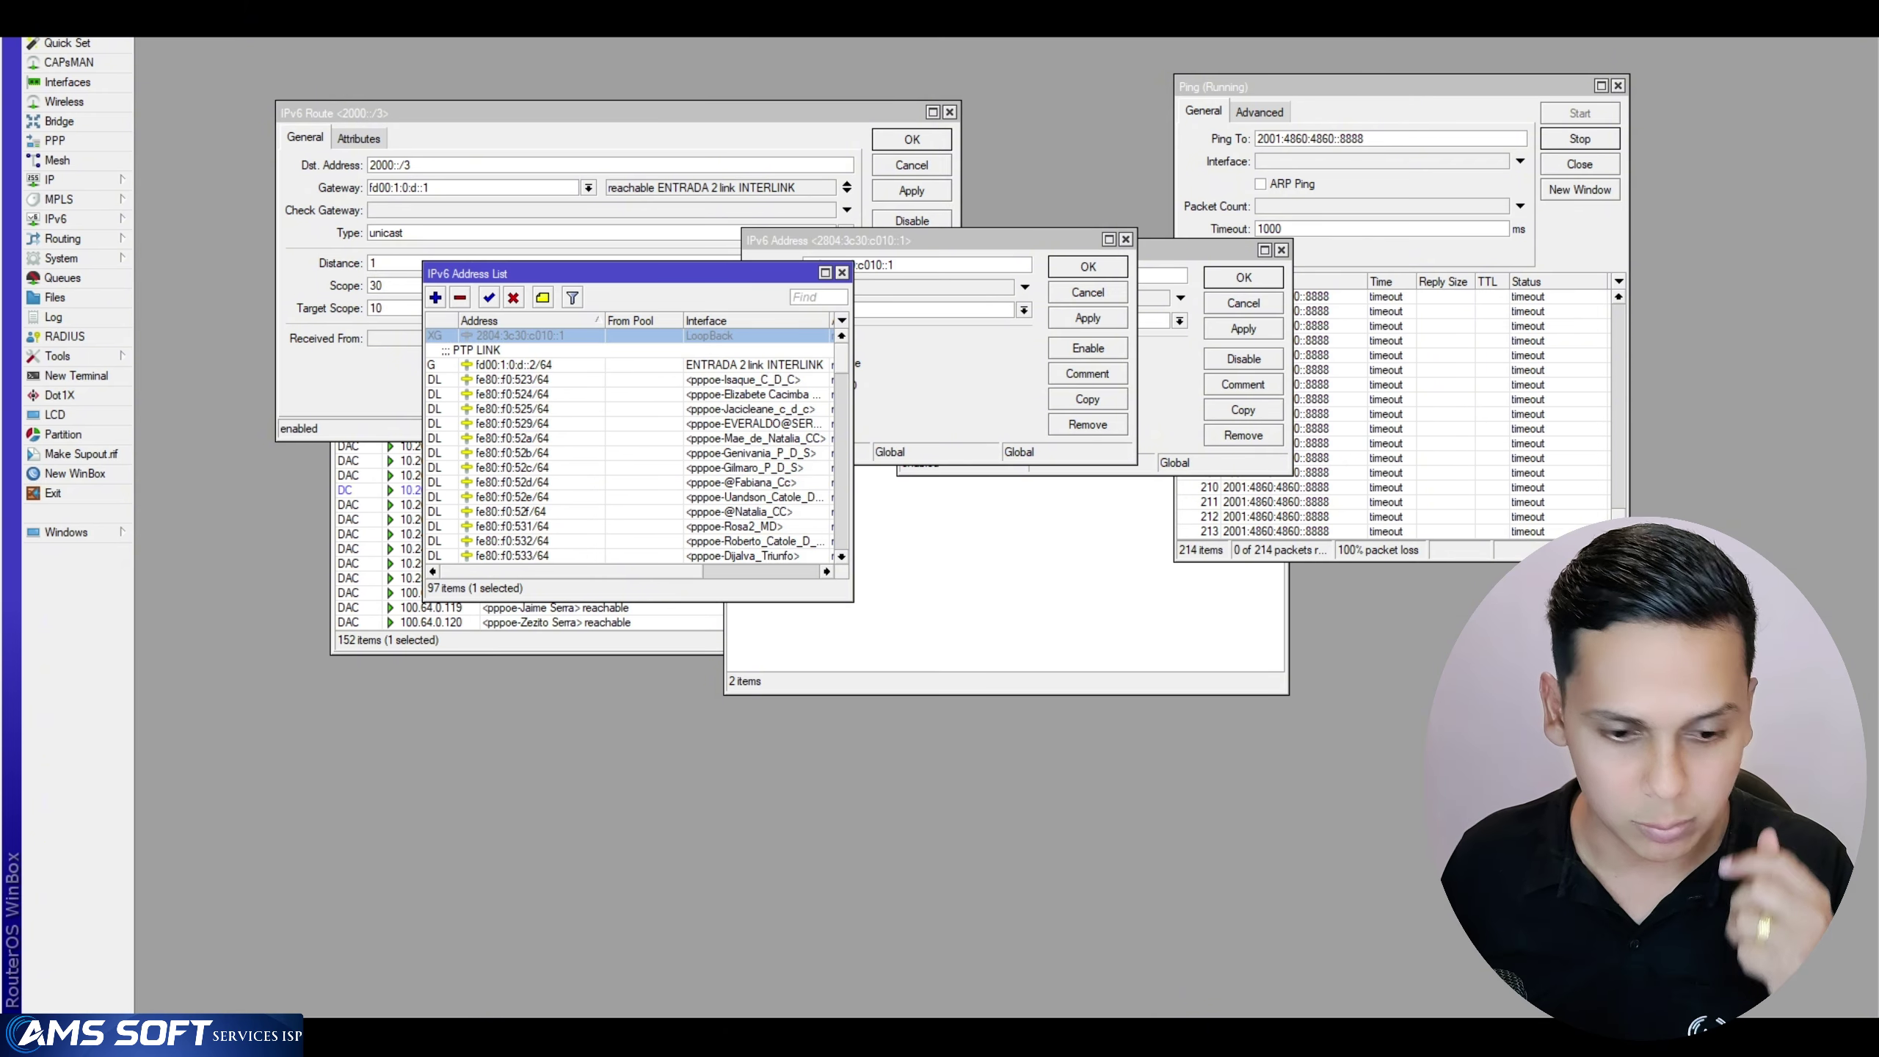
key("alt+Tab")
key("Up")
key("Return")
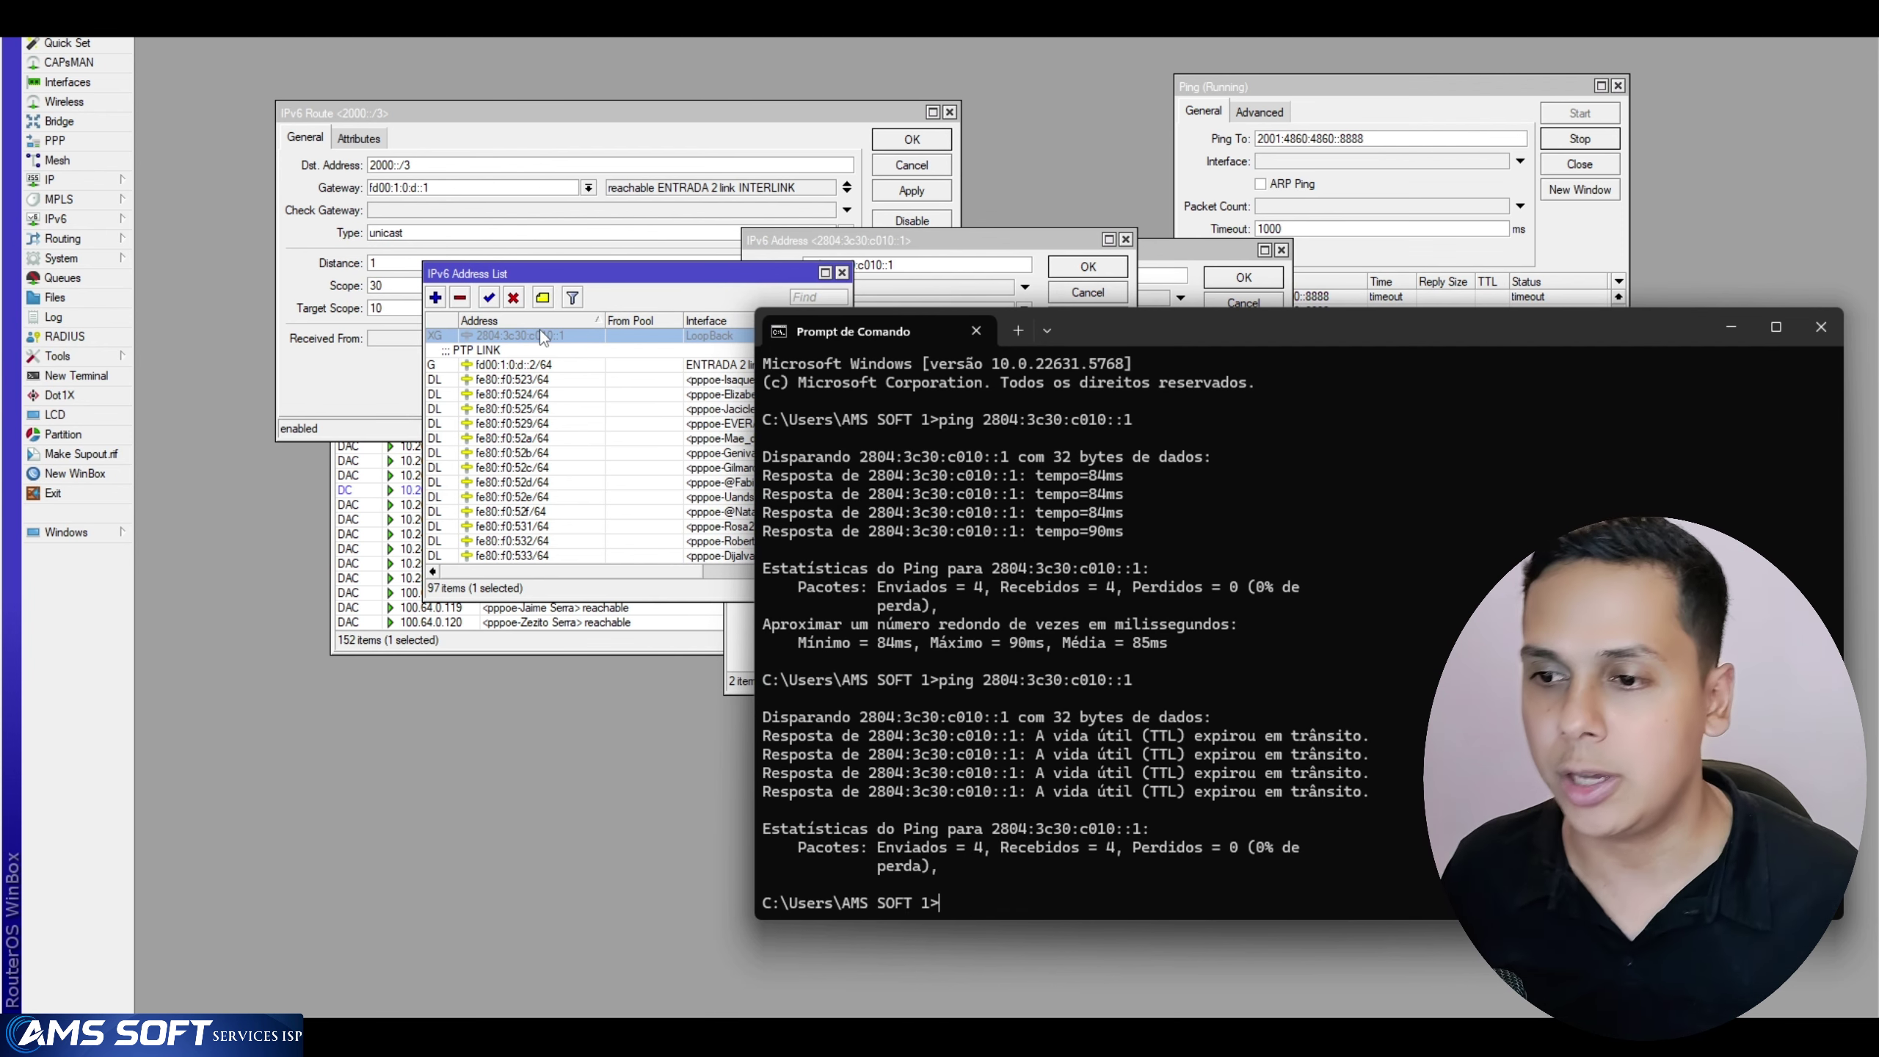
Remove the disabled LoopBack address from the router, and select the block 2804:3c30:c010::/44 in the Notepad++ notes
left_click(460, 297)
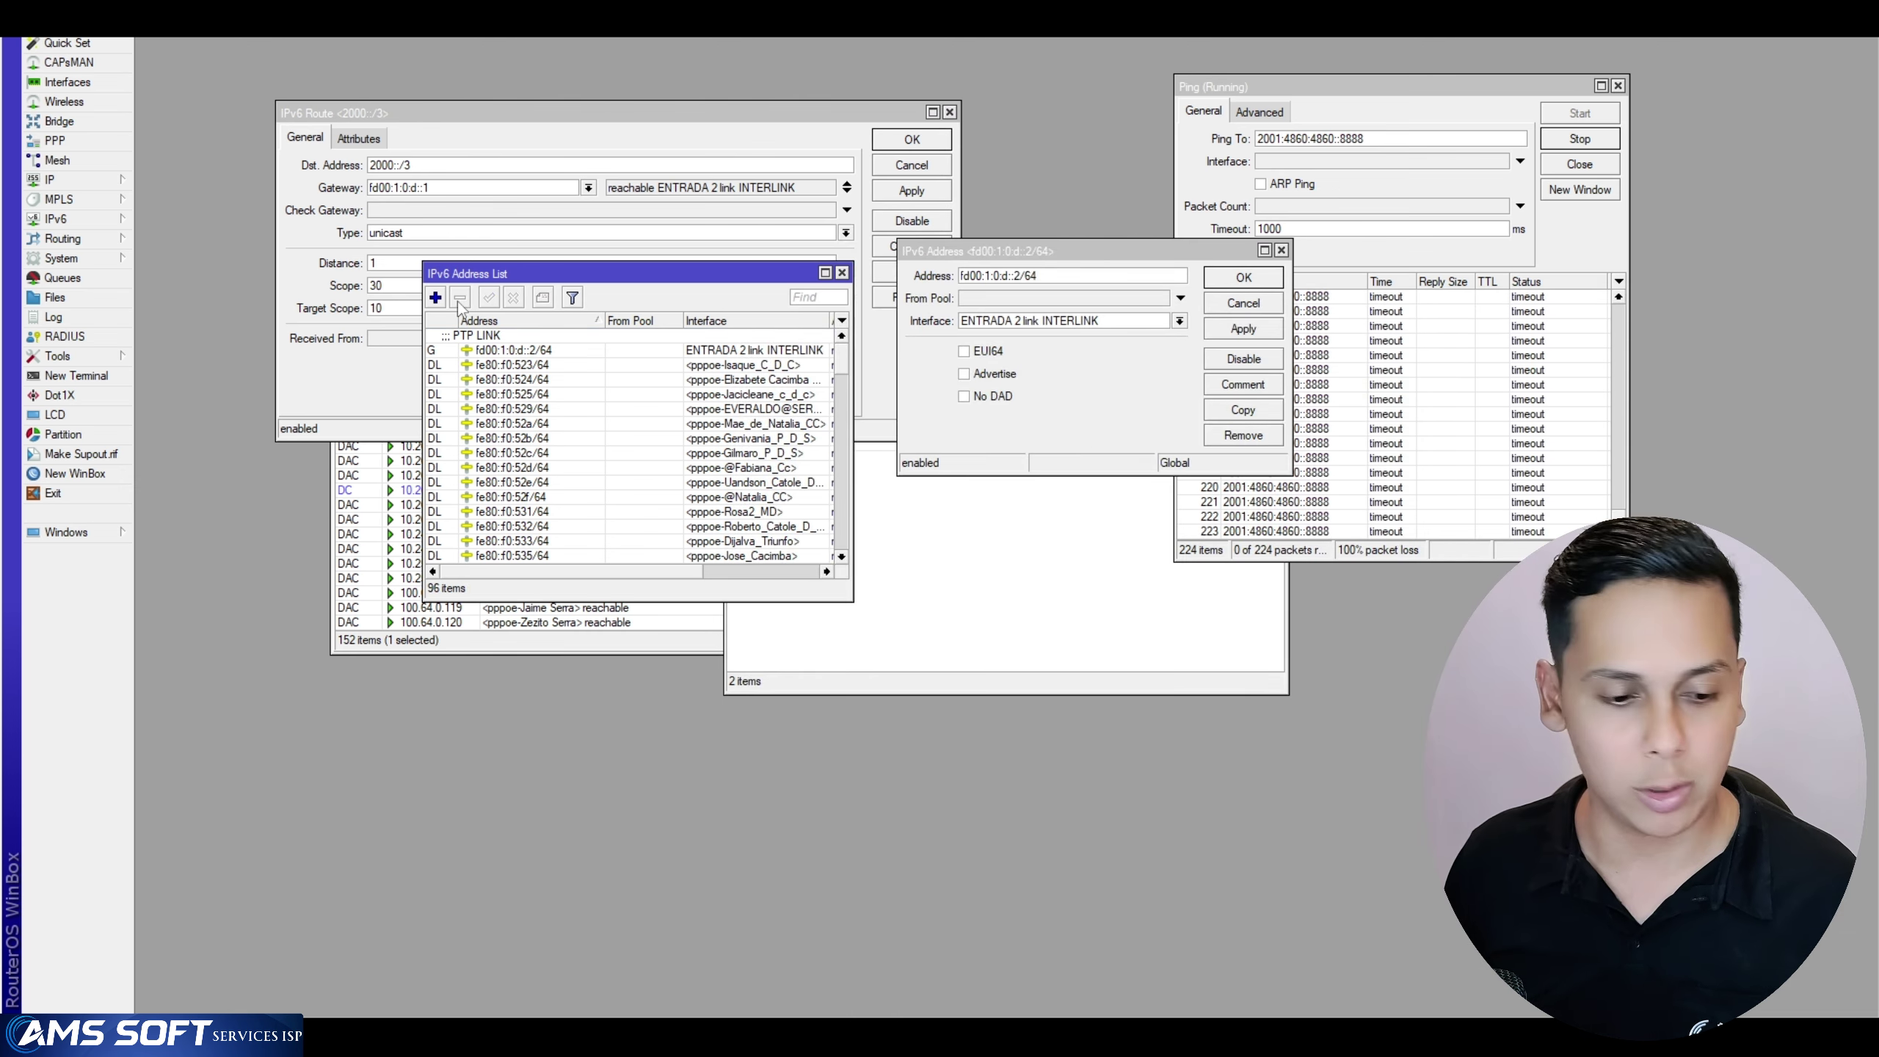
key("alt+Tab")
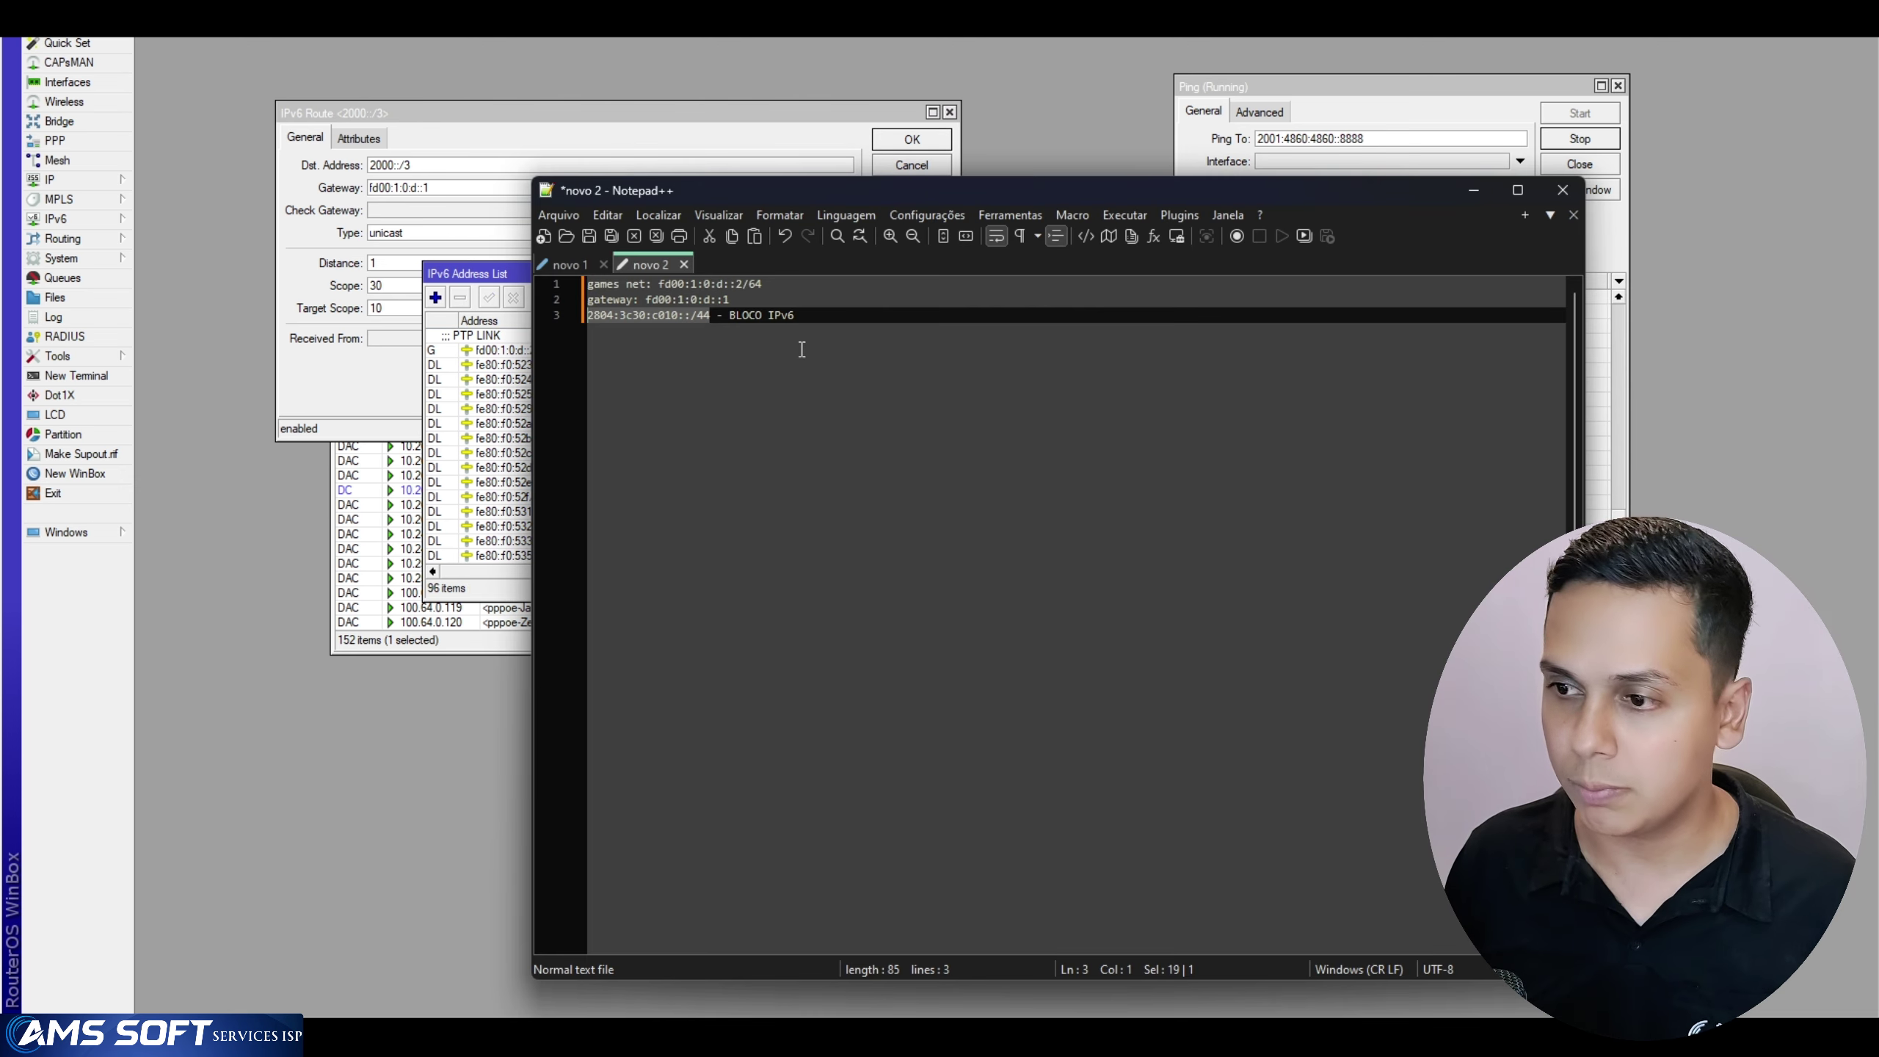
left_click(796, 348)
left_click_drag(710, 317, 584, 316)
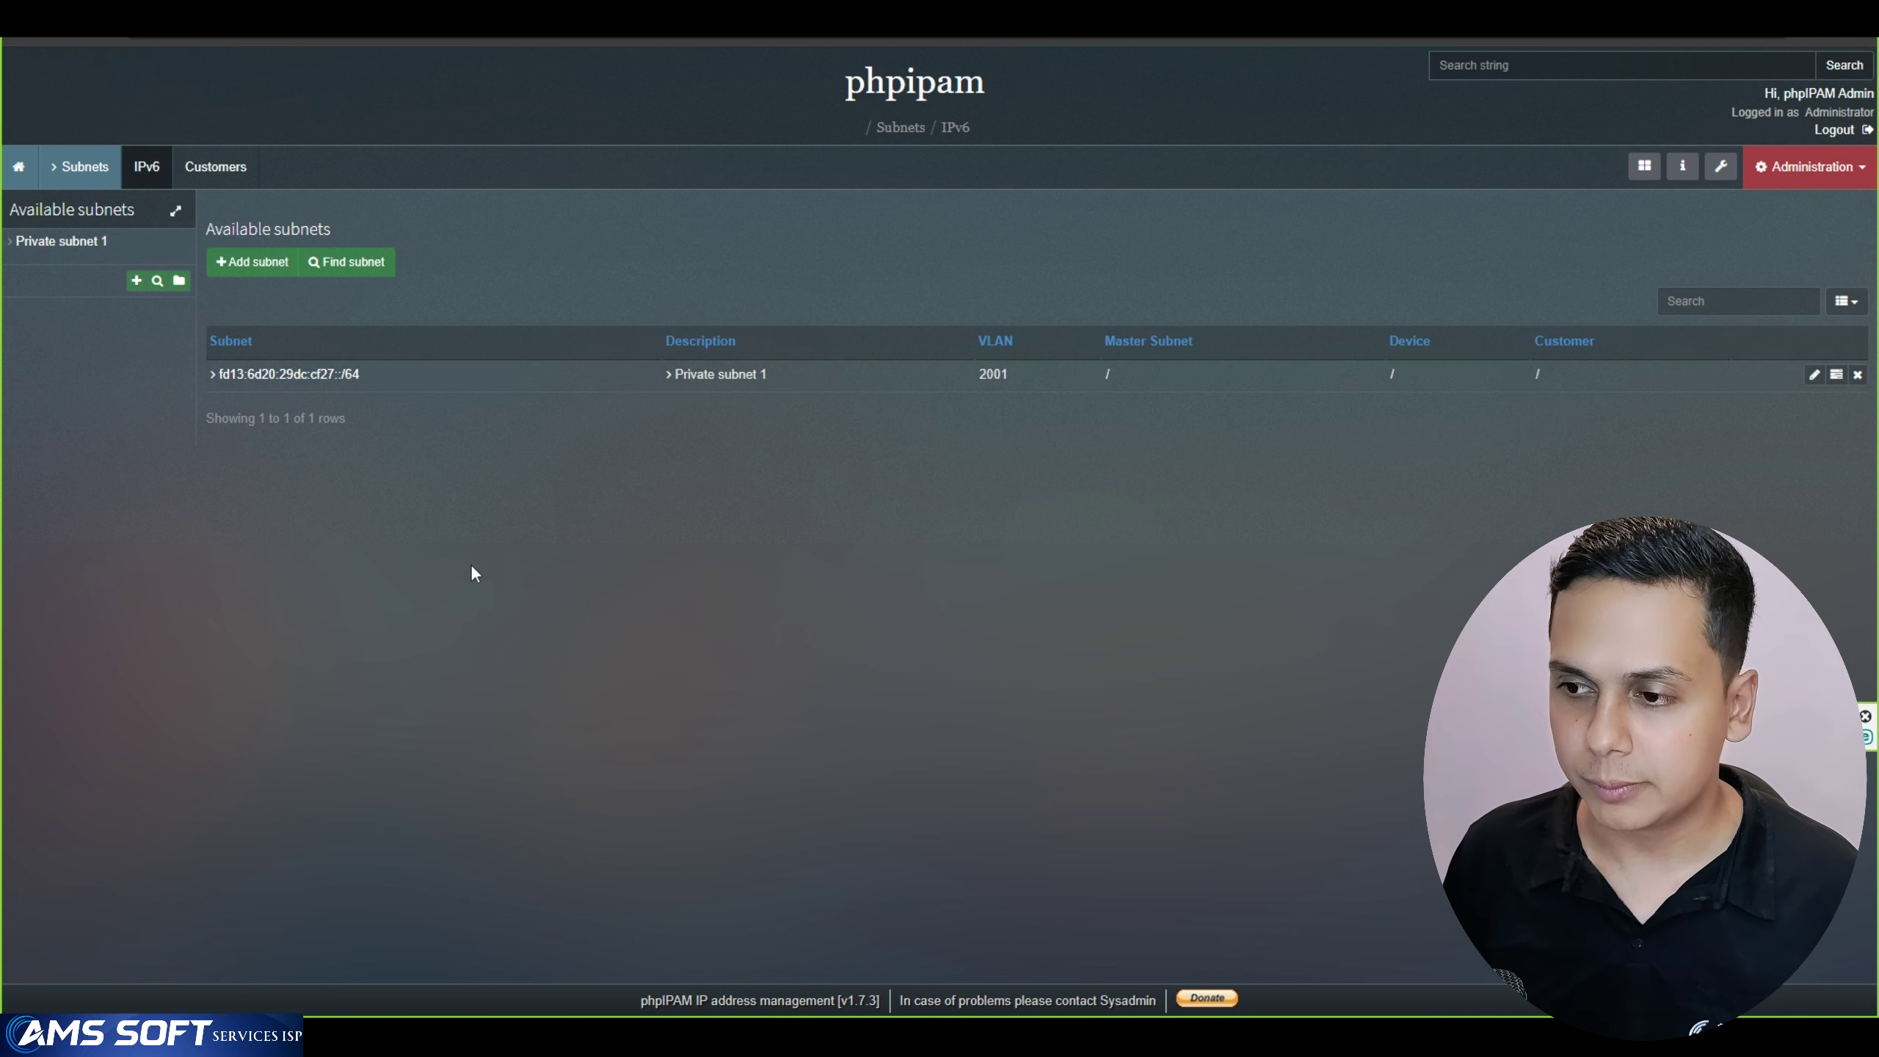
Delete the Private subnet 1 entry, fd13:6d20:29dc:cf27::/64, from the phpIPAM IPv6 section
left_click(1857, 375)
left_click(1304, 749)
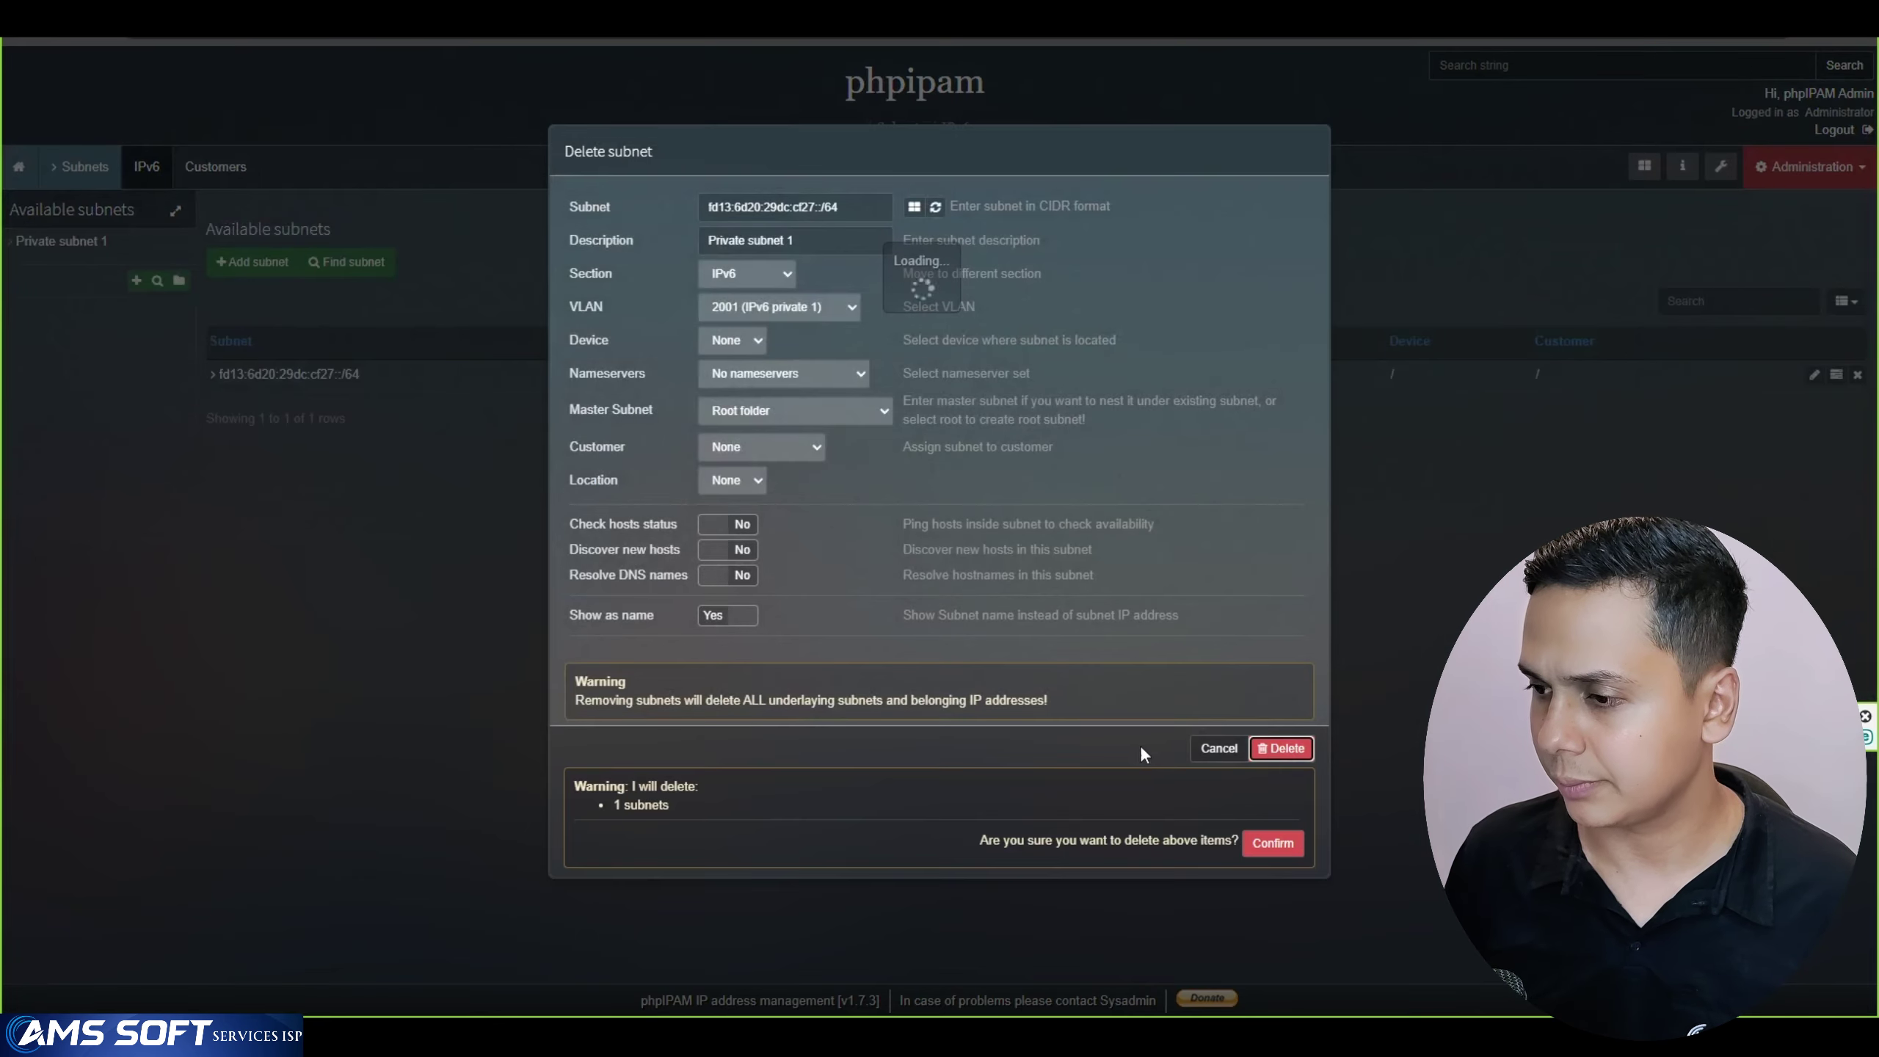
left_click(1274, 846)
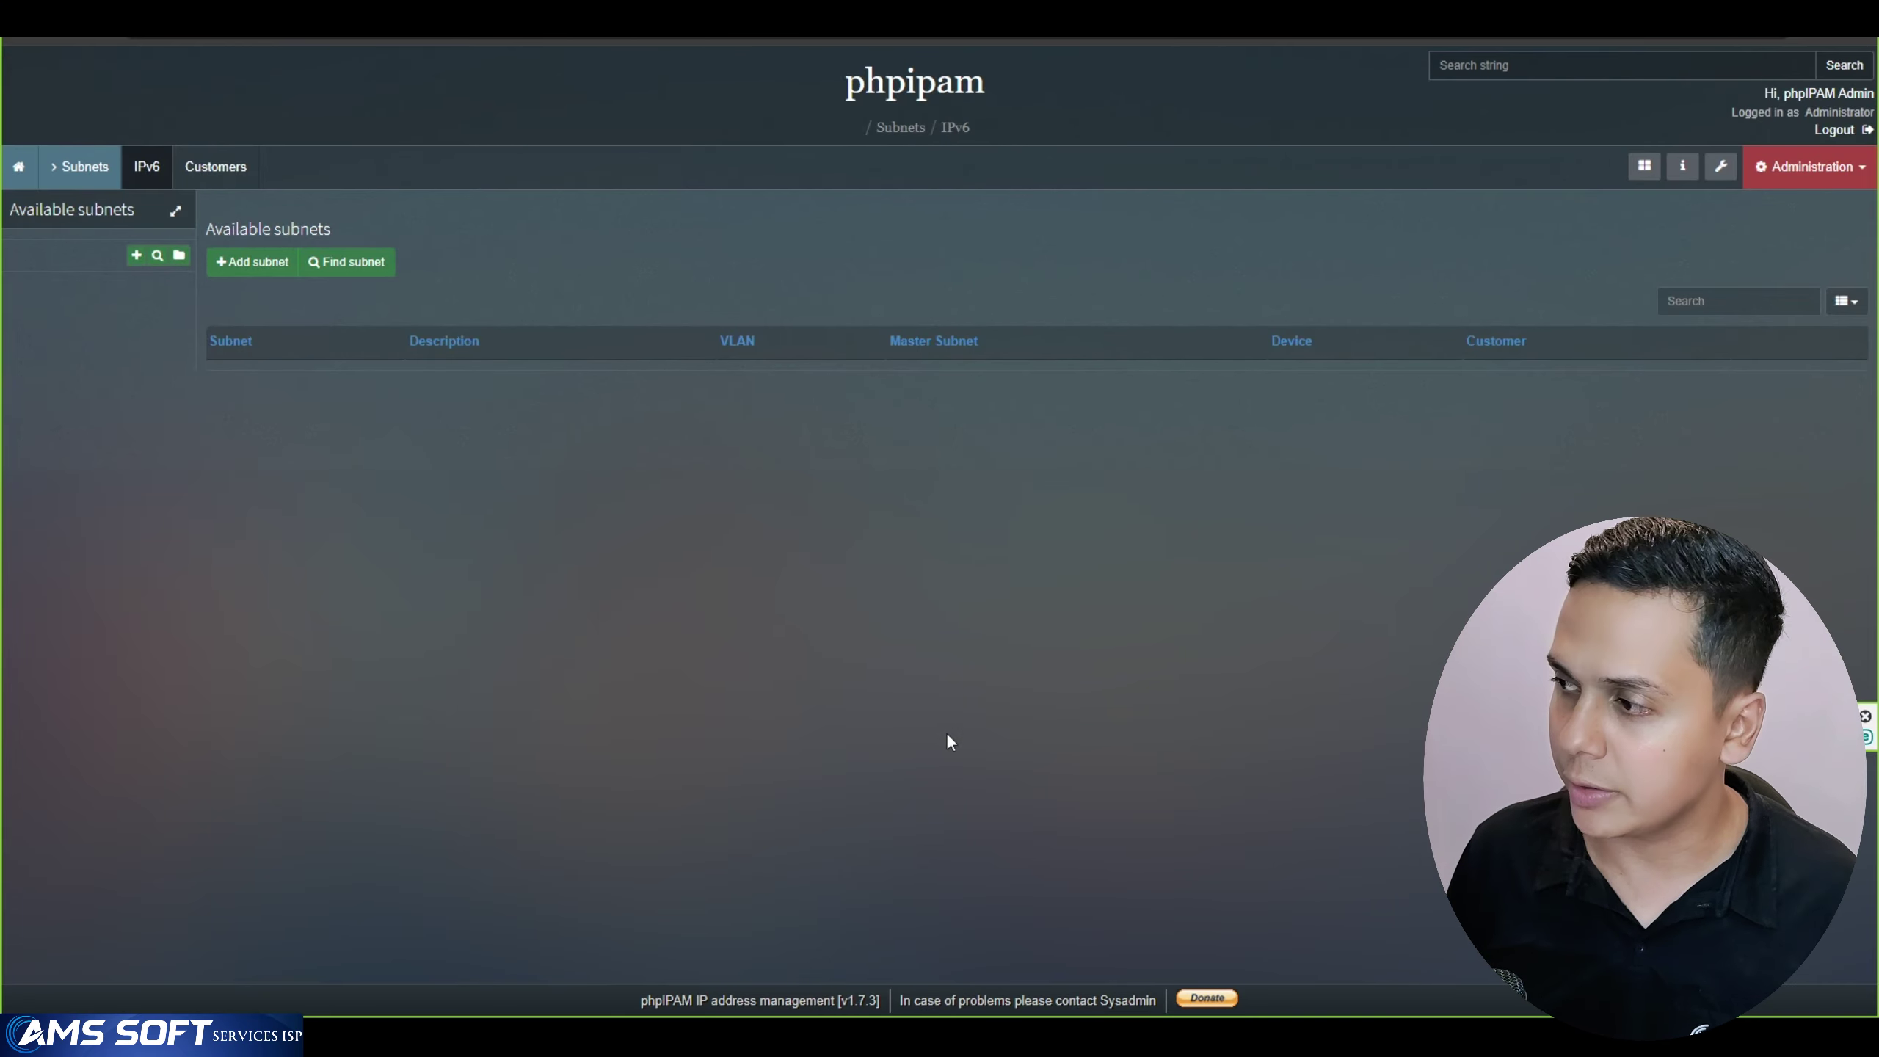
Add the subnet 2804:3c30:c010::/44 to the IPv6 section without a description, under the root folder
left_click(135, 255)
left_click(915, 207)
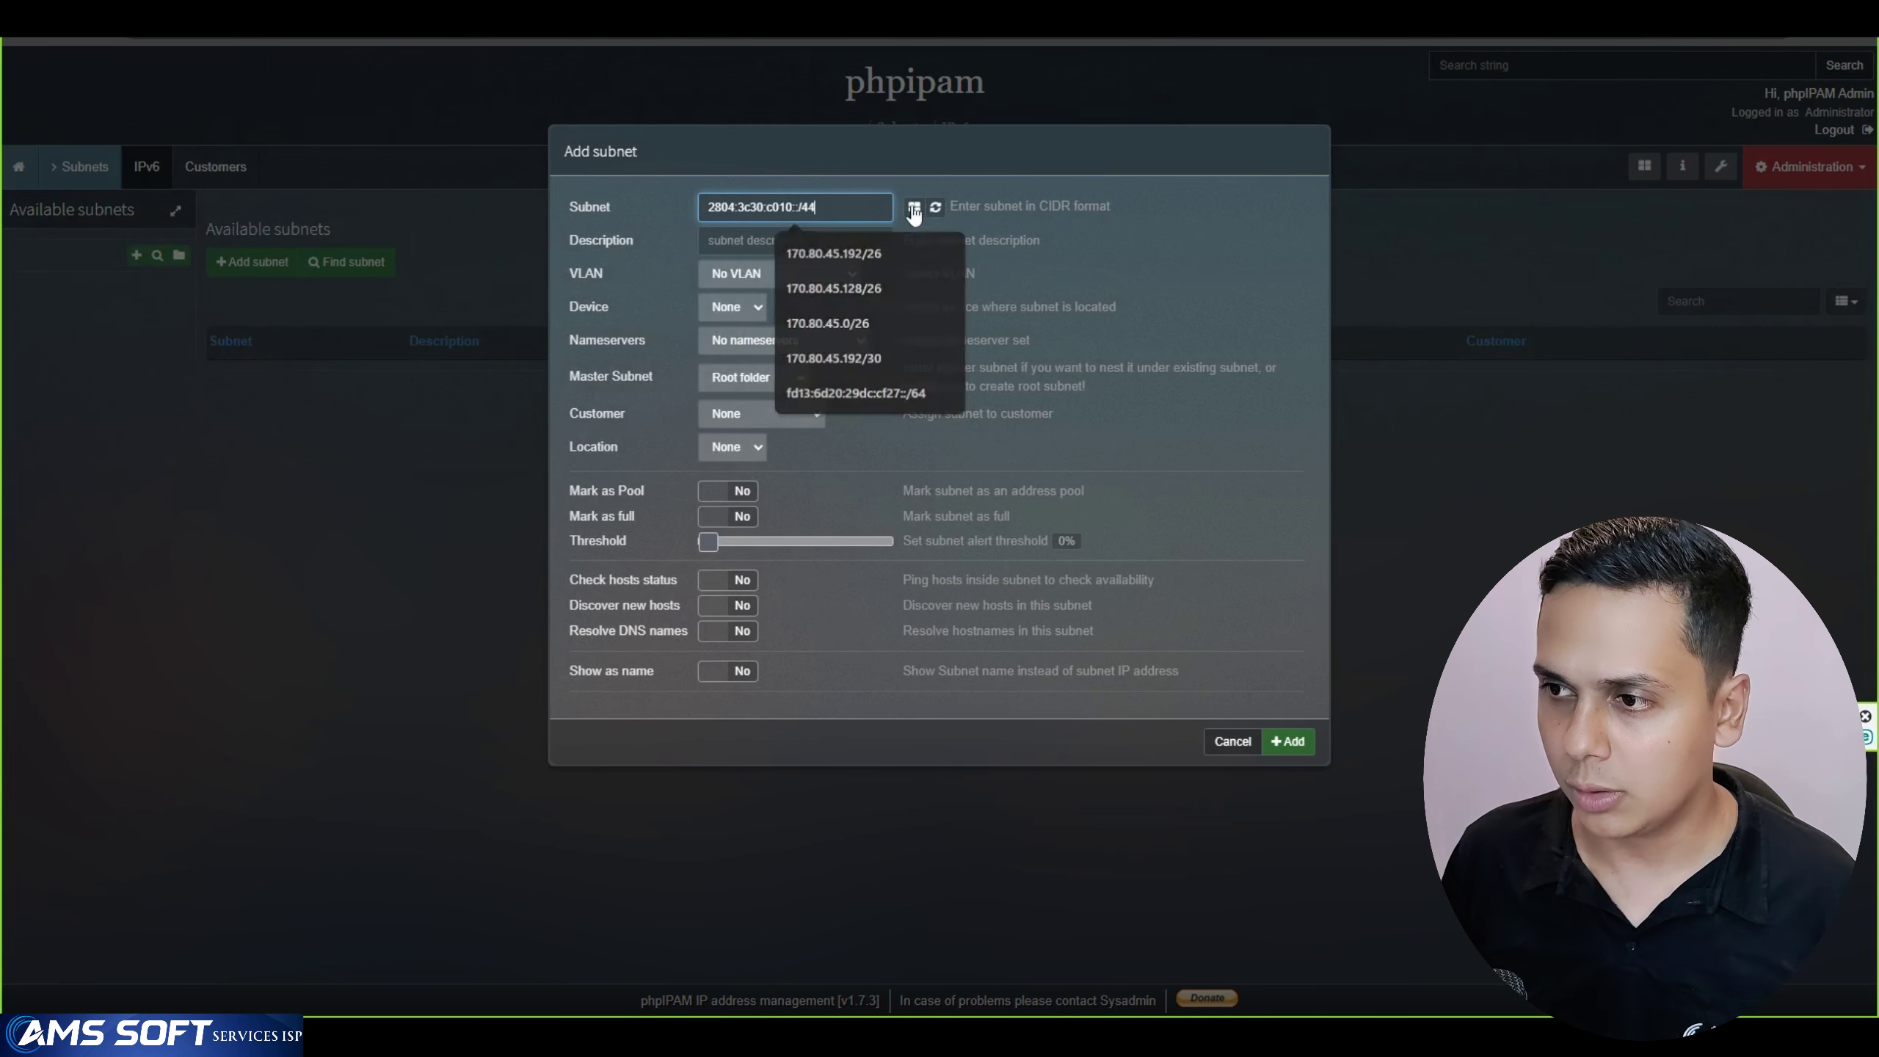
left_click(918, 209)
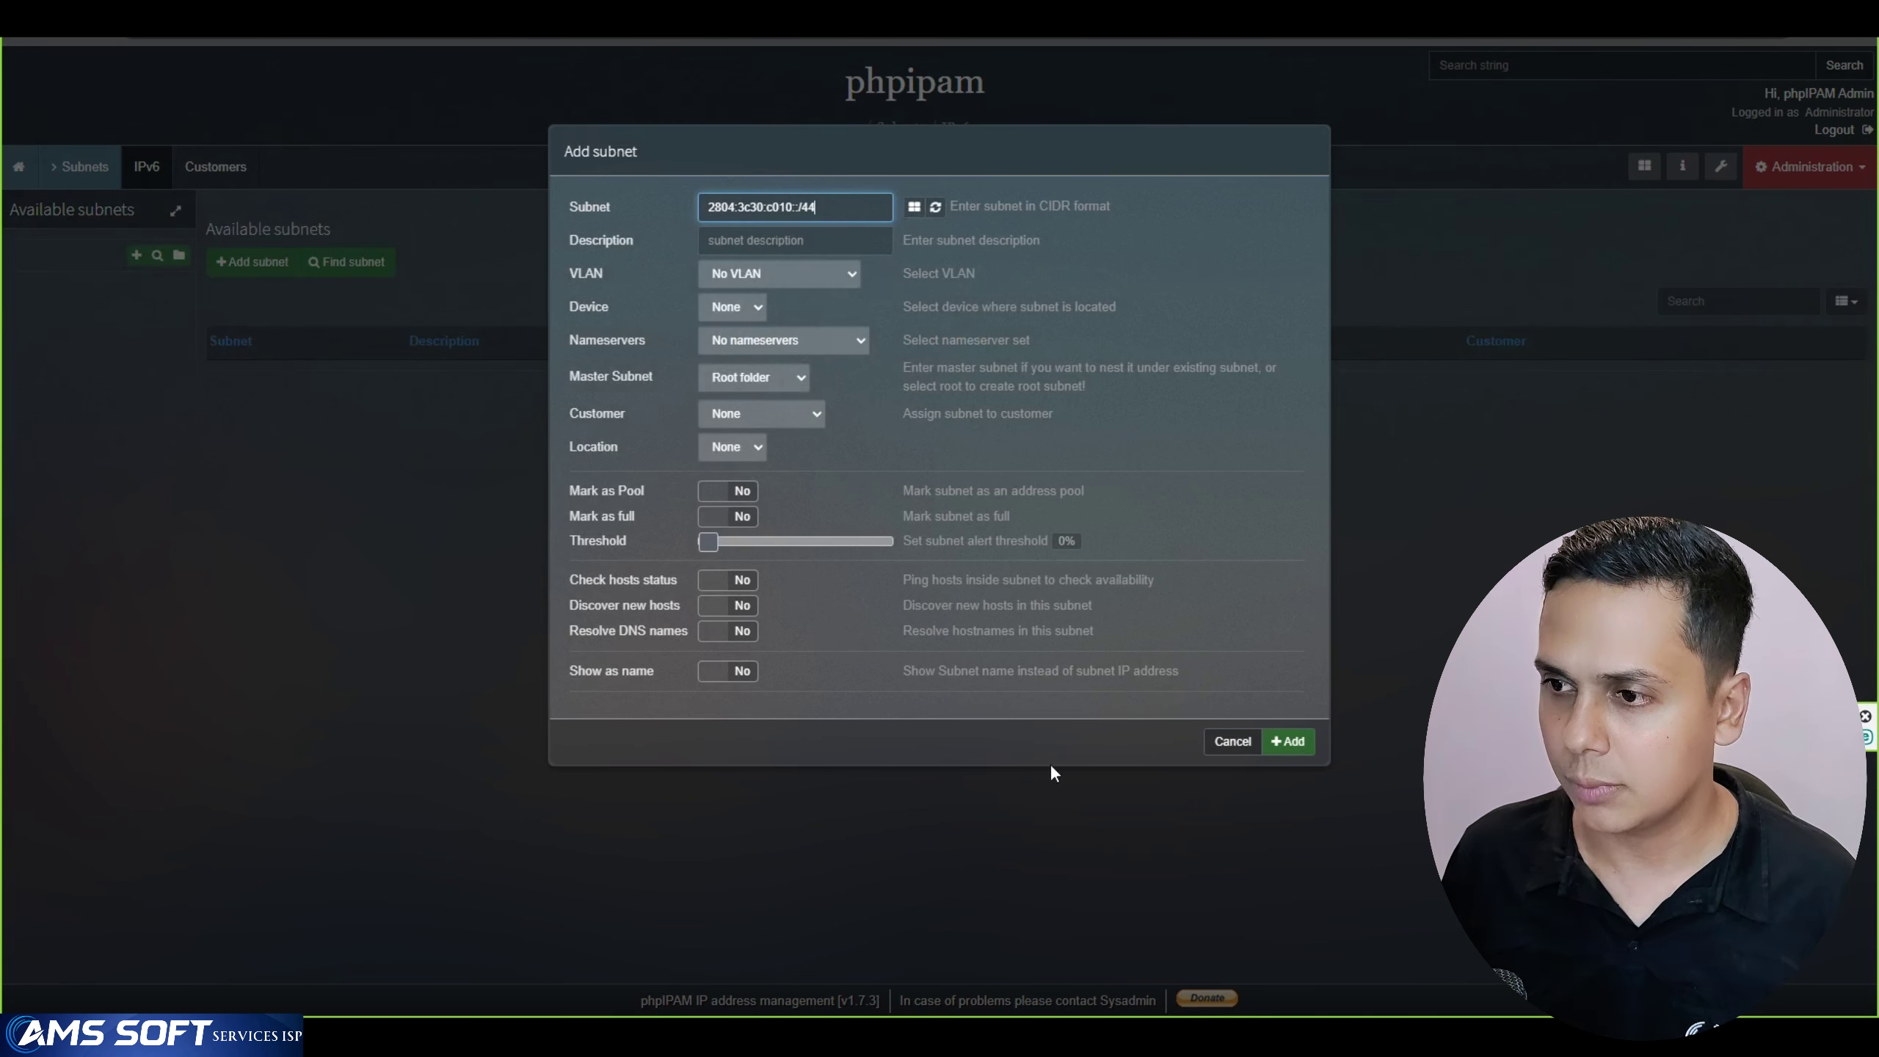
left_click(707, 250)
left_click(1289, 742)
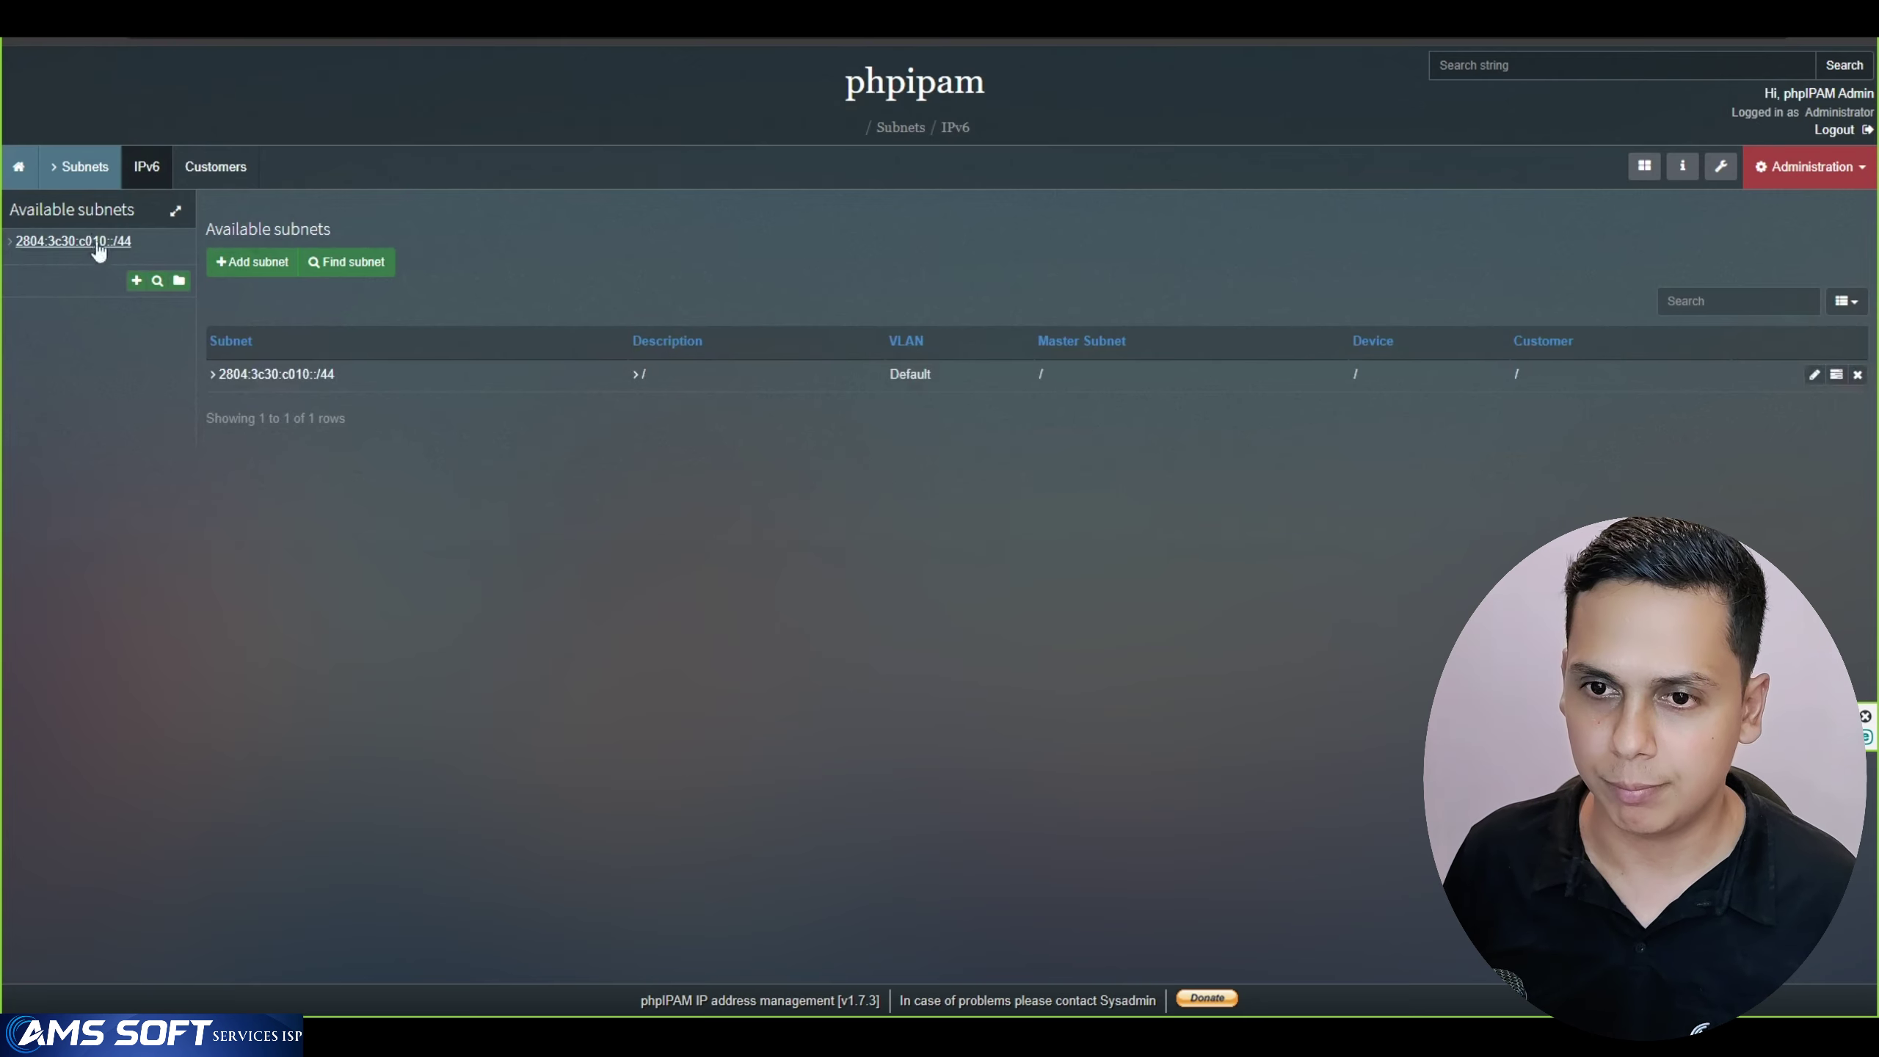
Split the 2804:3c30:c010::/44 subnet into 16 /48 subnets grouped under the current one
left_click(97, 245)
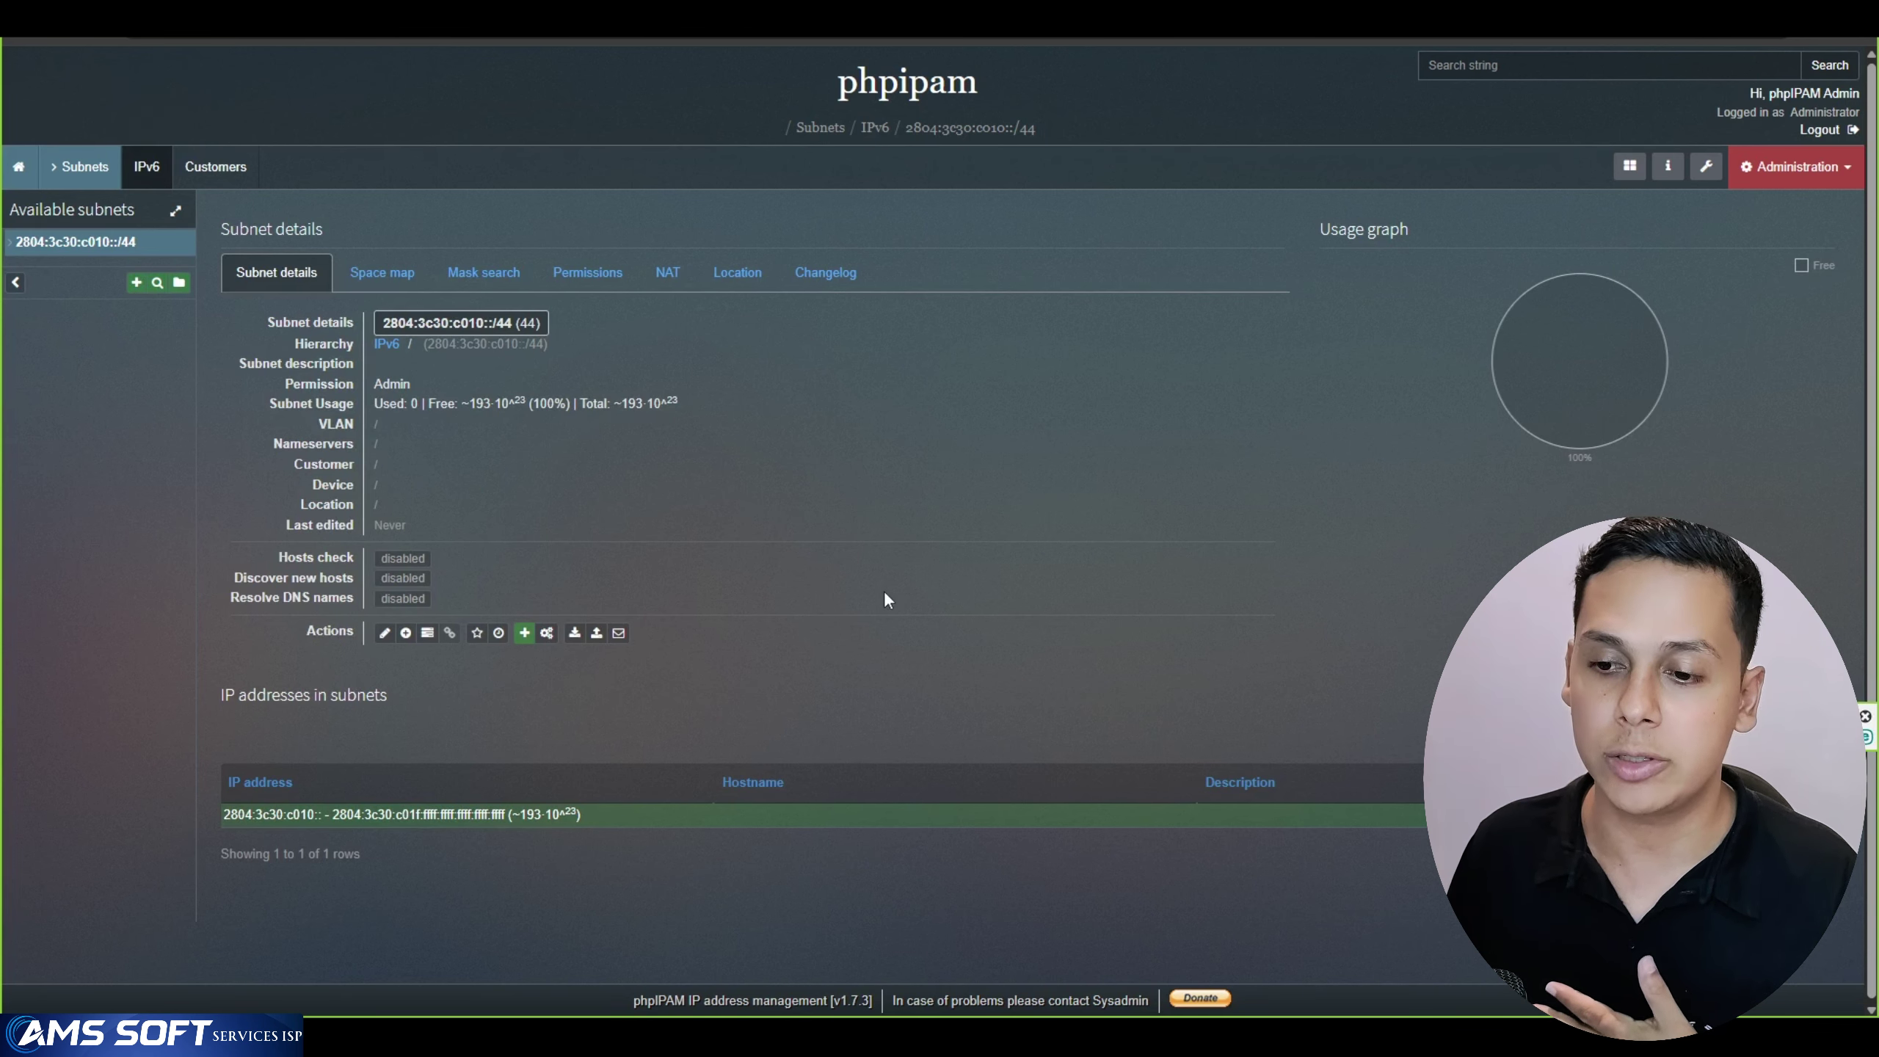
left_click(384, 633)
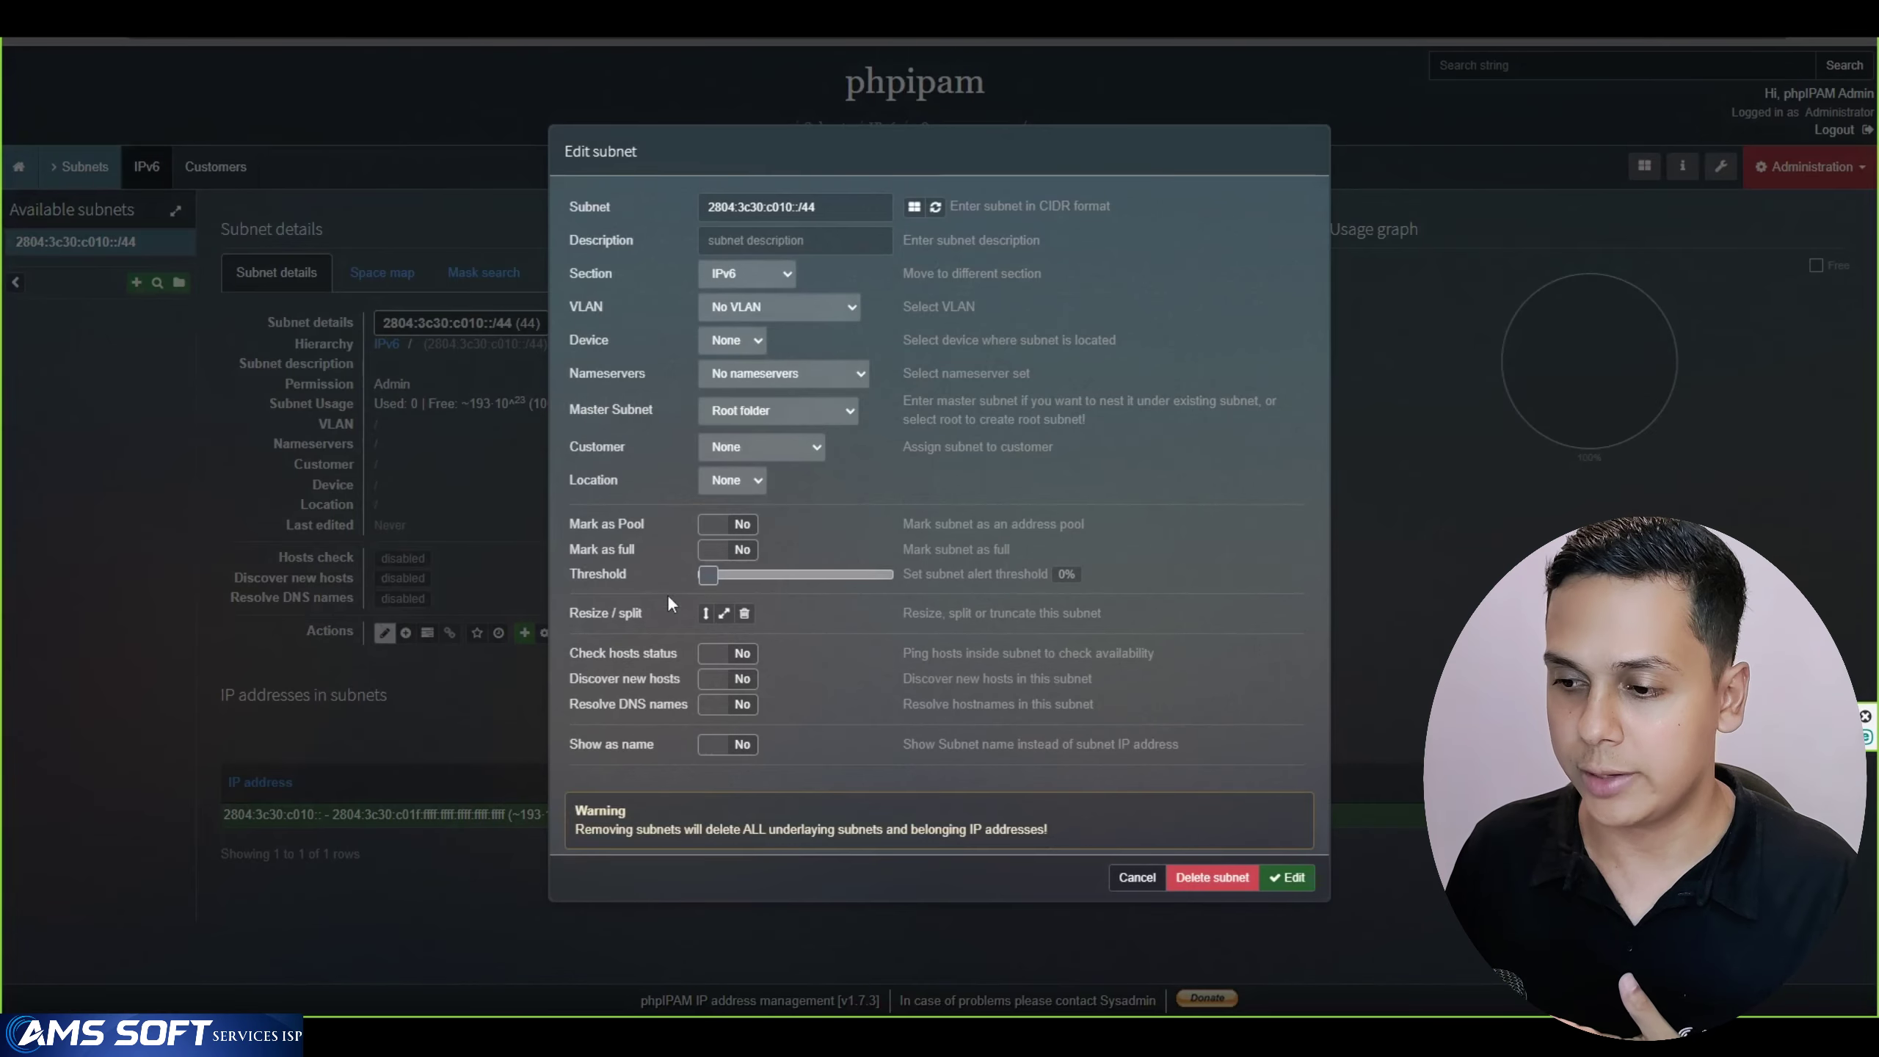
left_click(724, 613)
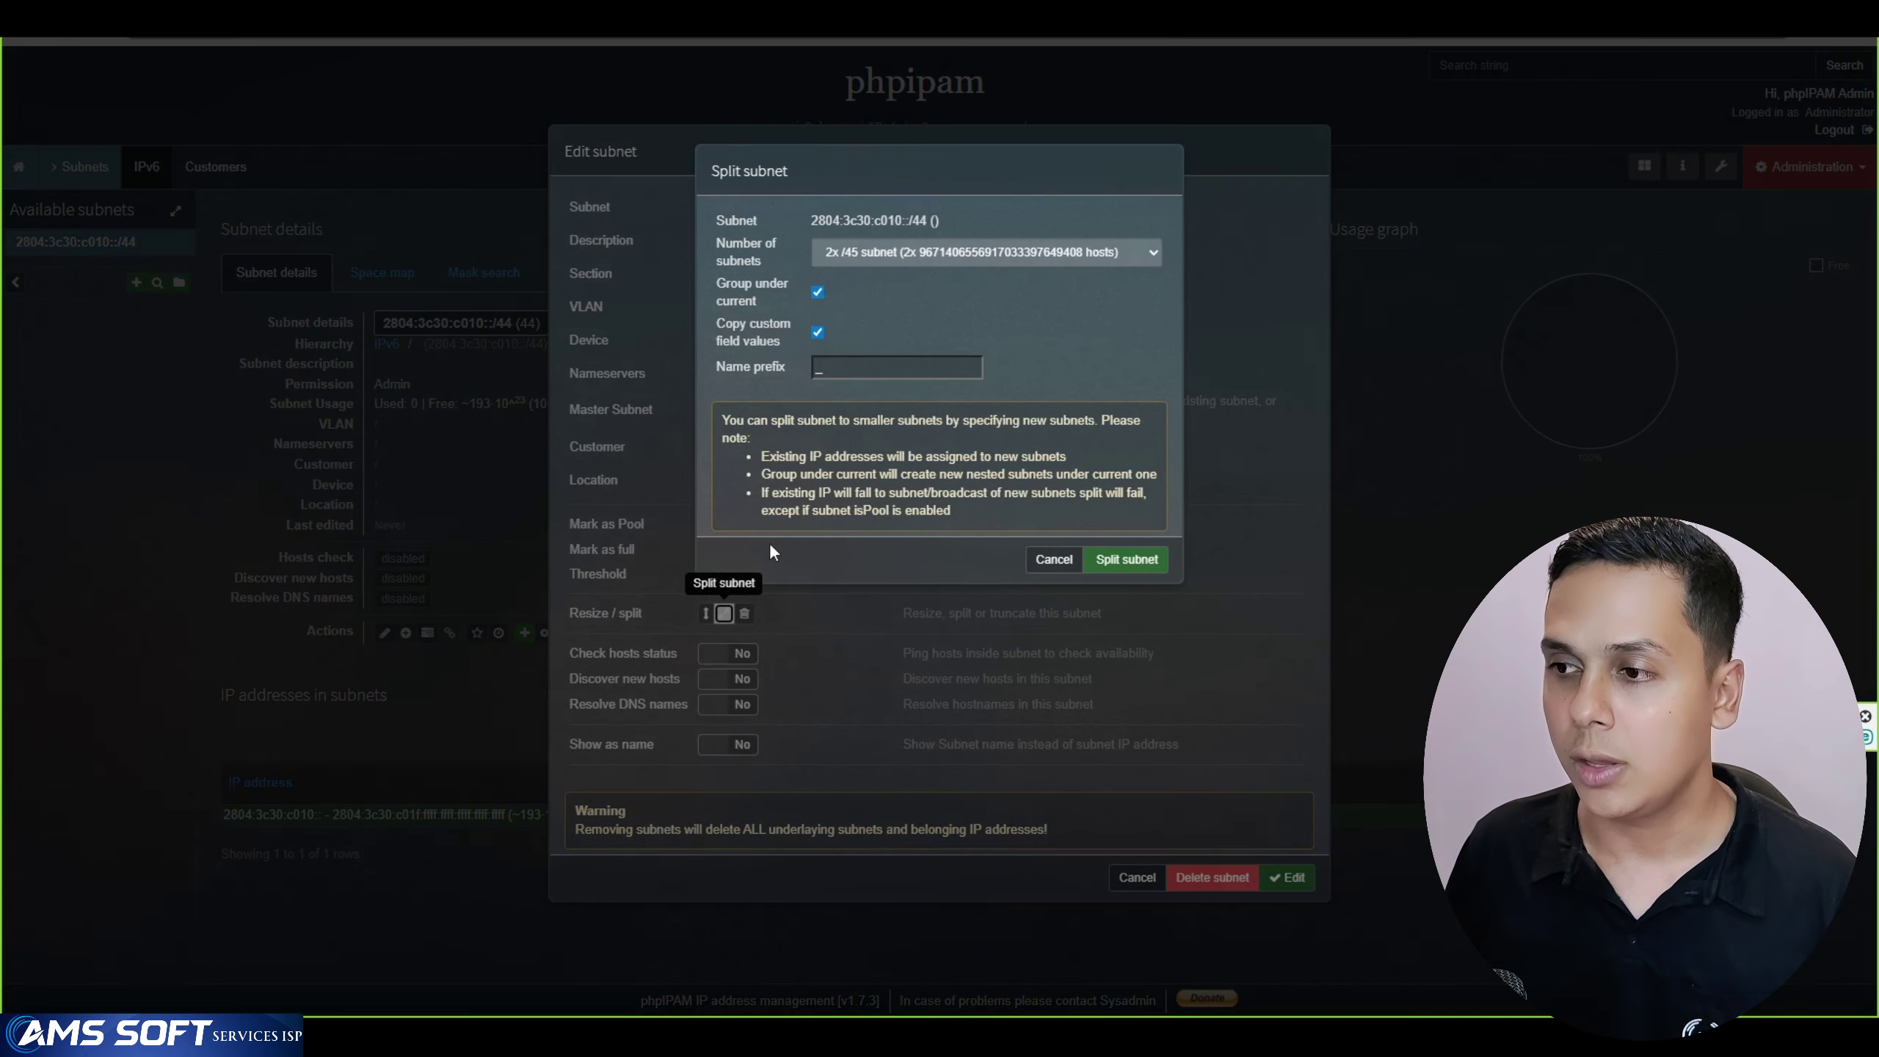
left_click(848, 261)
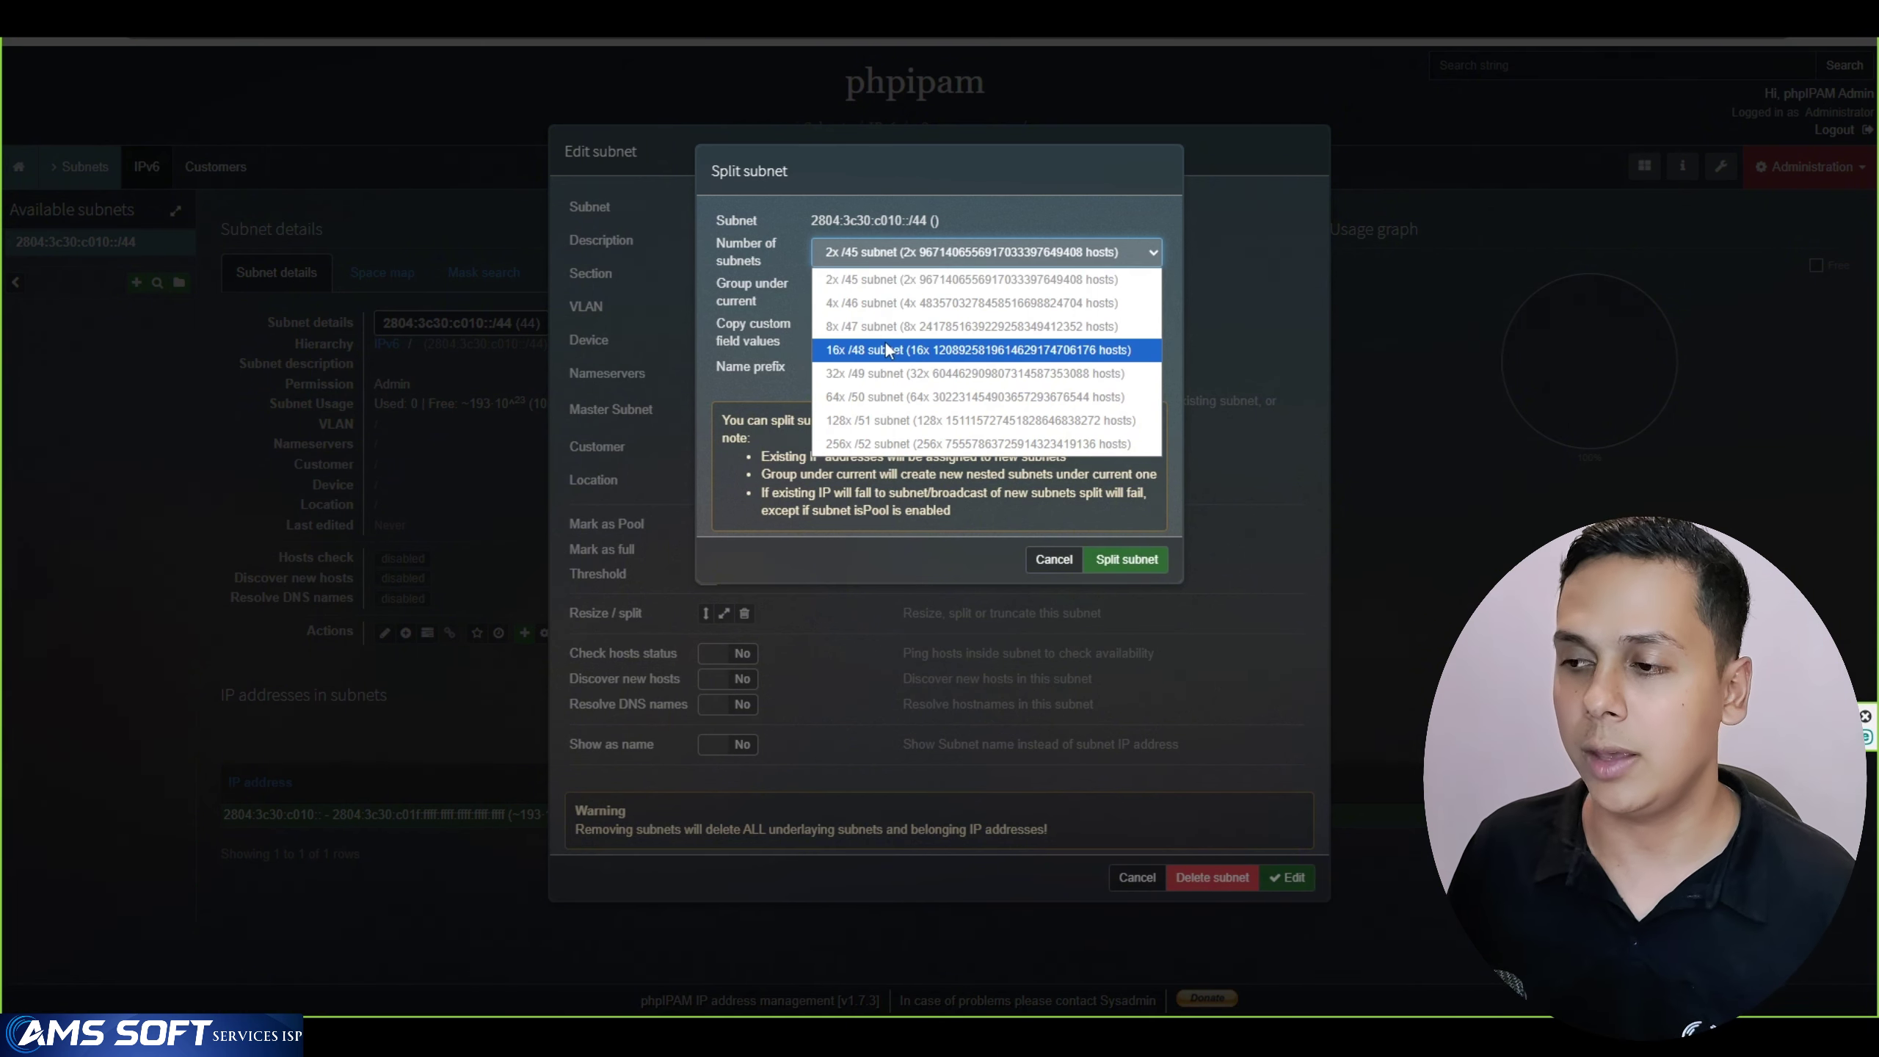
left_click(828, 354)
double_click(843, 373)
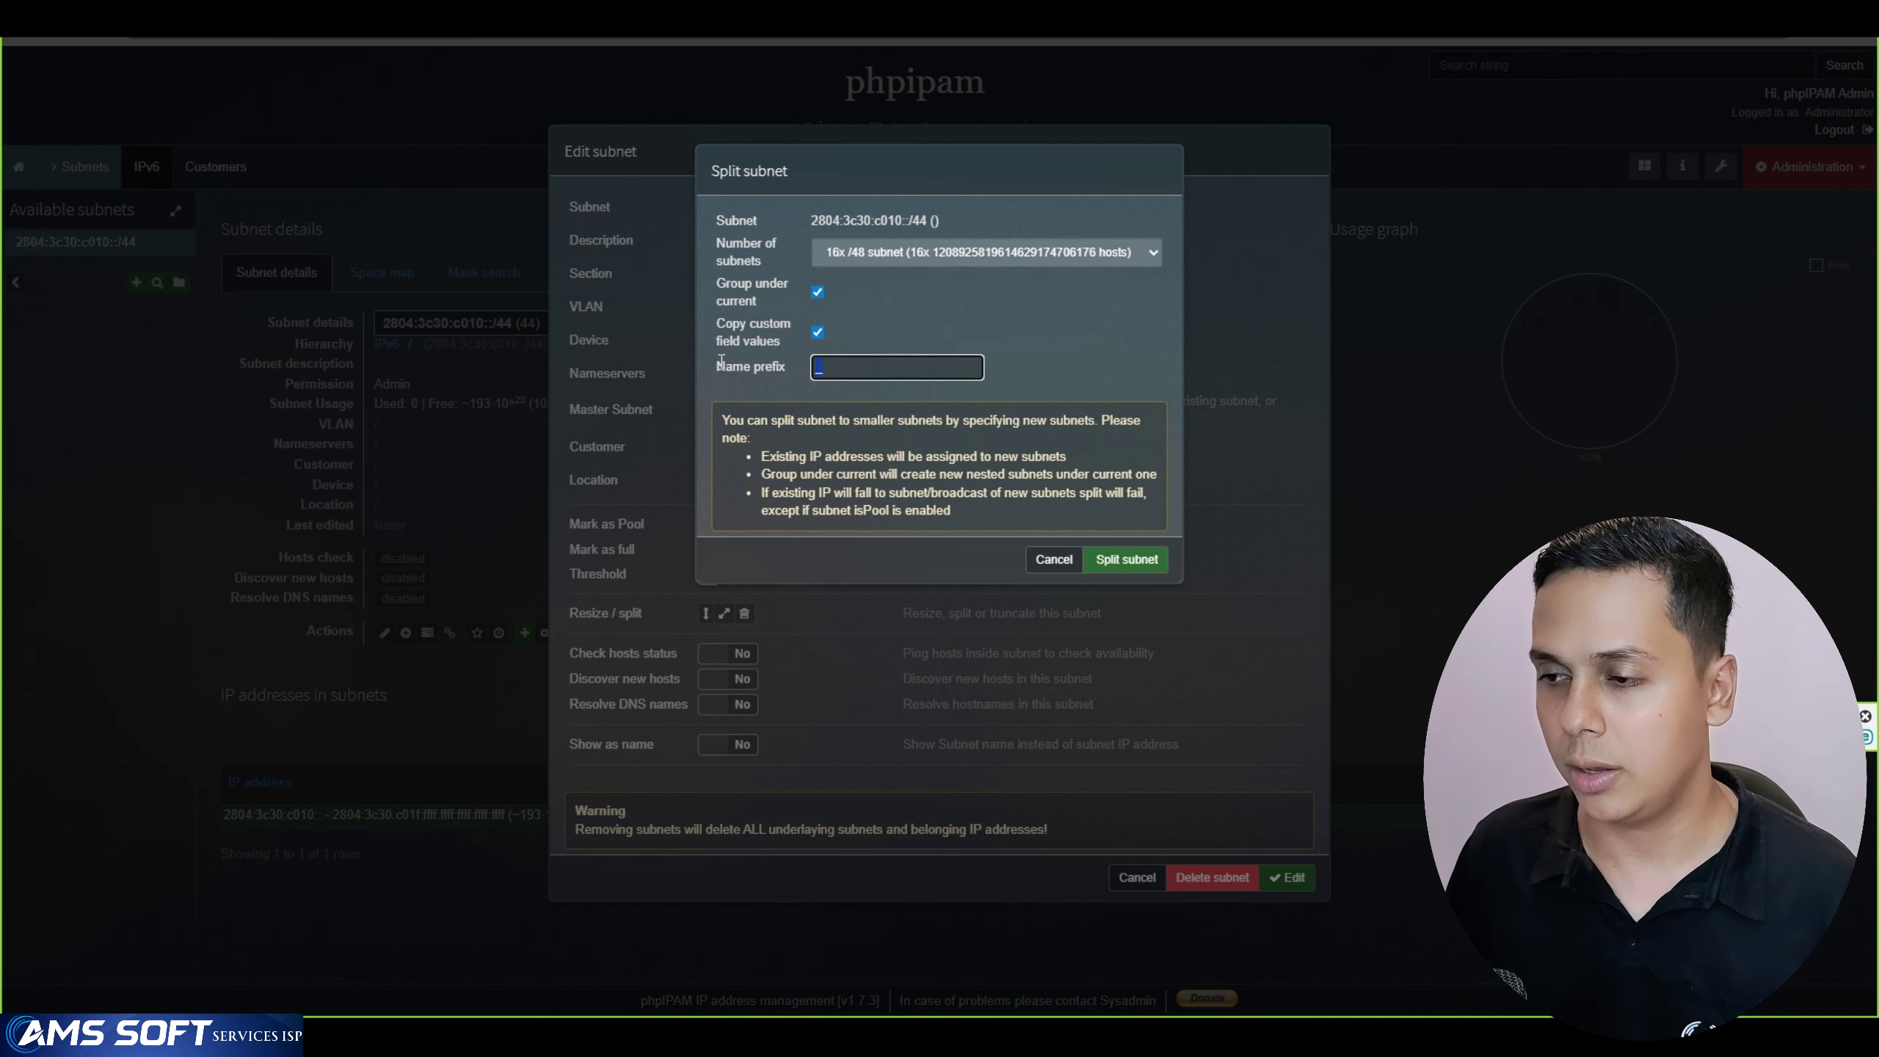
left_click(1118, 560)
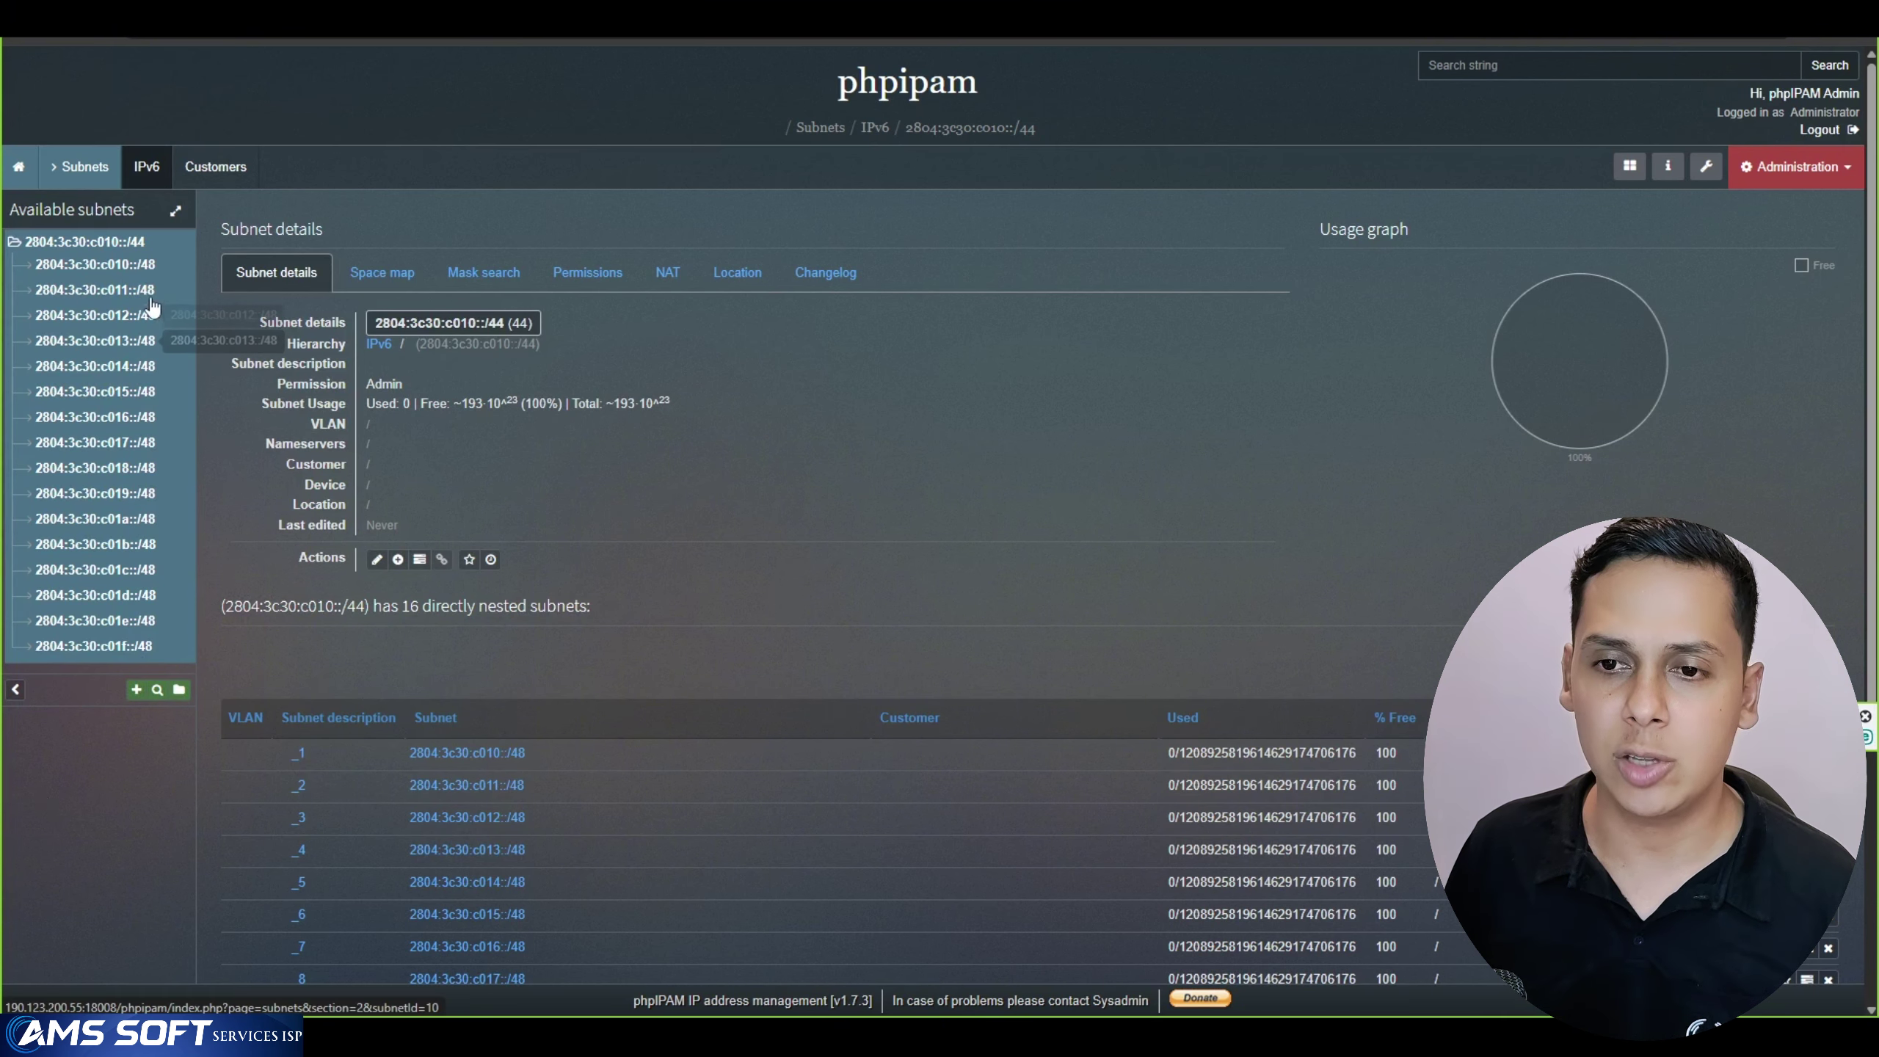
View the subnet details of the nested 2804:3c30:c010::/48 and 2804:3c30:c011::/48 blocks
left_click(130, 268)
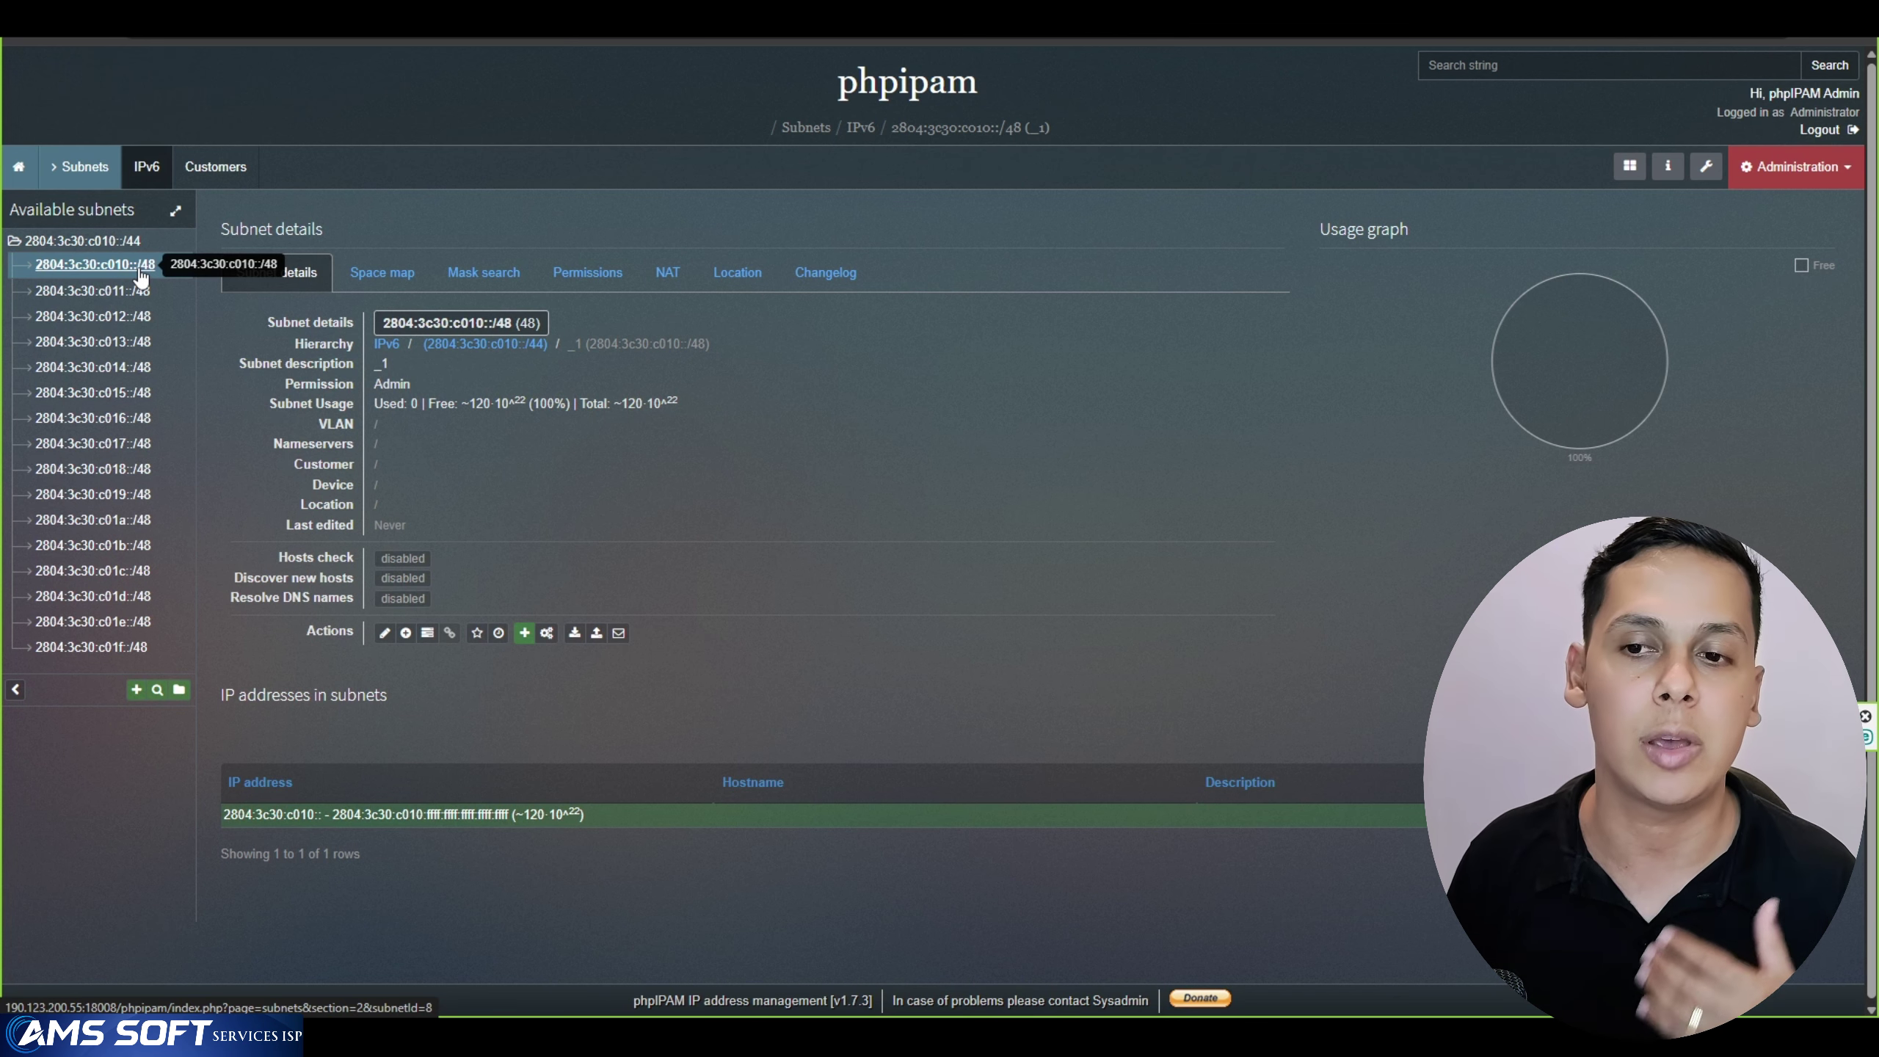
left_click(81, 295)
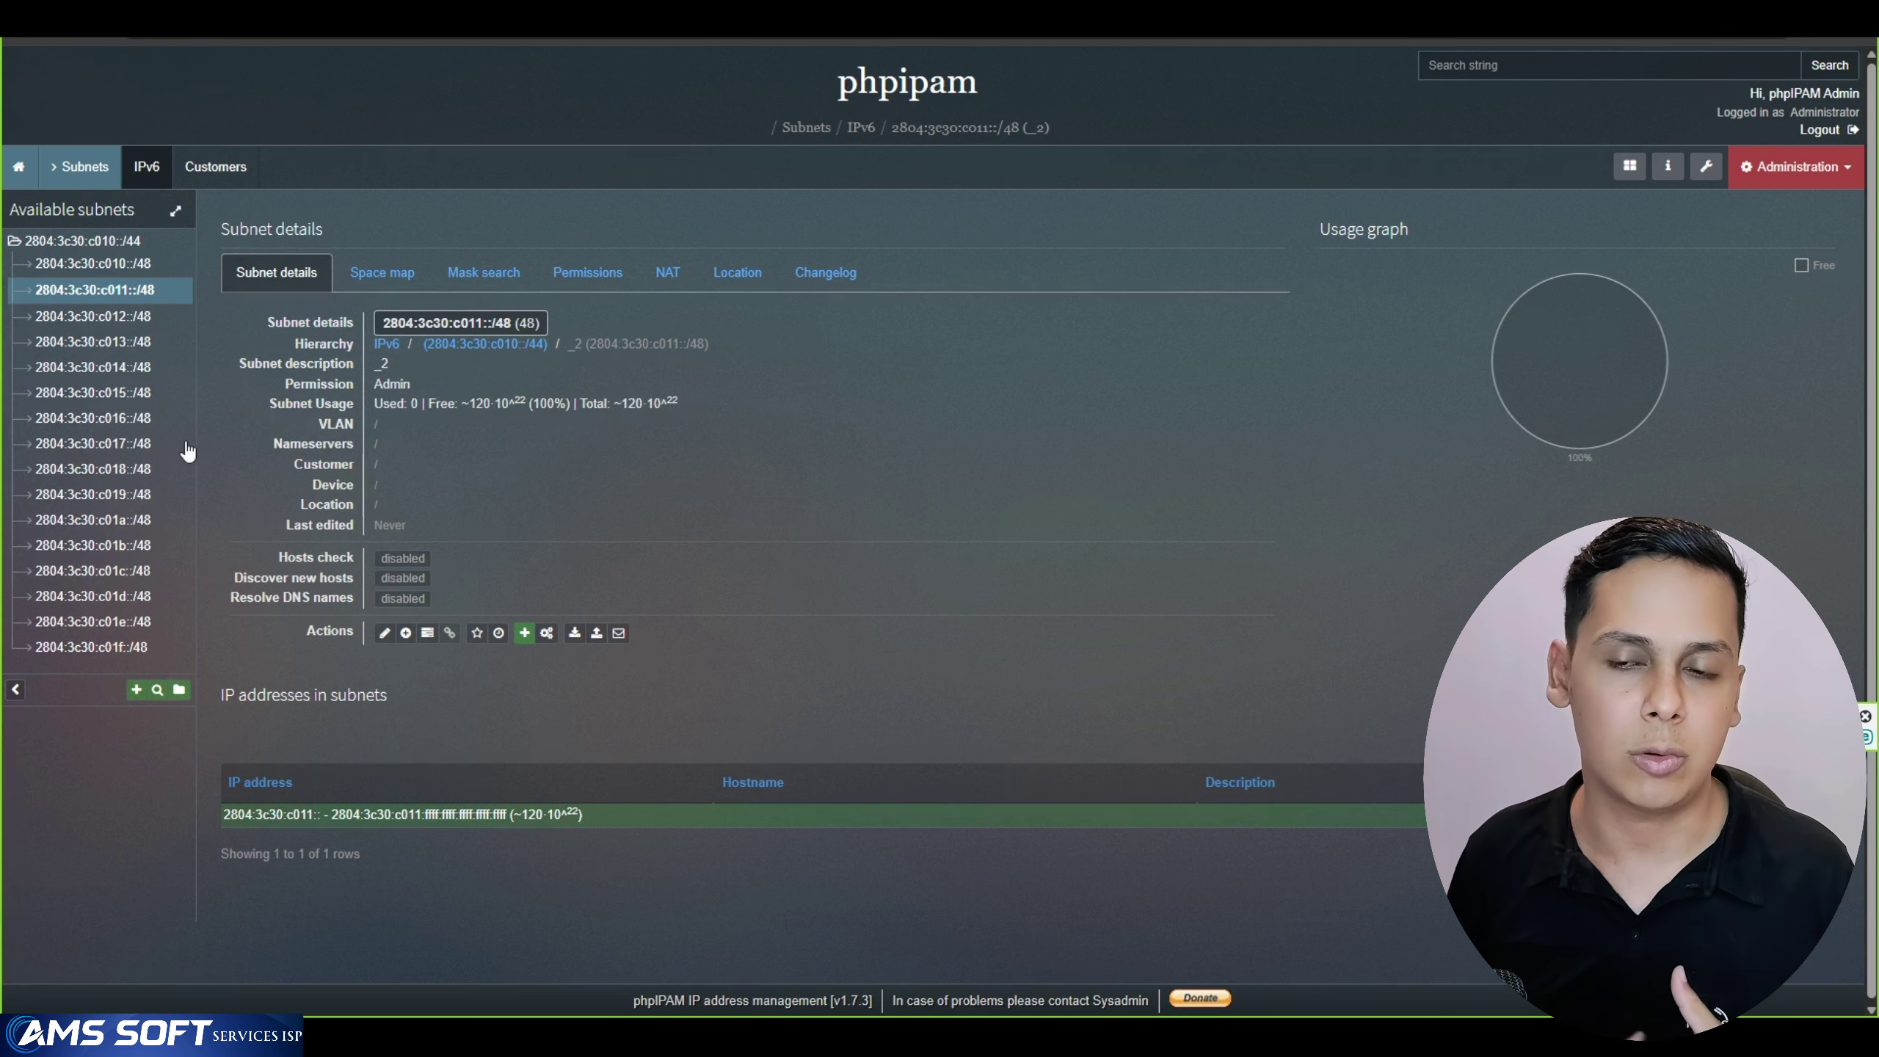
View the subnet details of the nested c010, c013 and c015 /48 blocks and of the parent 2804:3c30:c010::/44
left_click(122, 264)
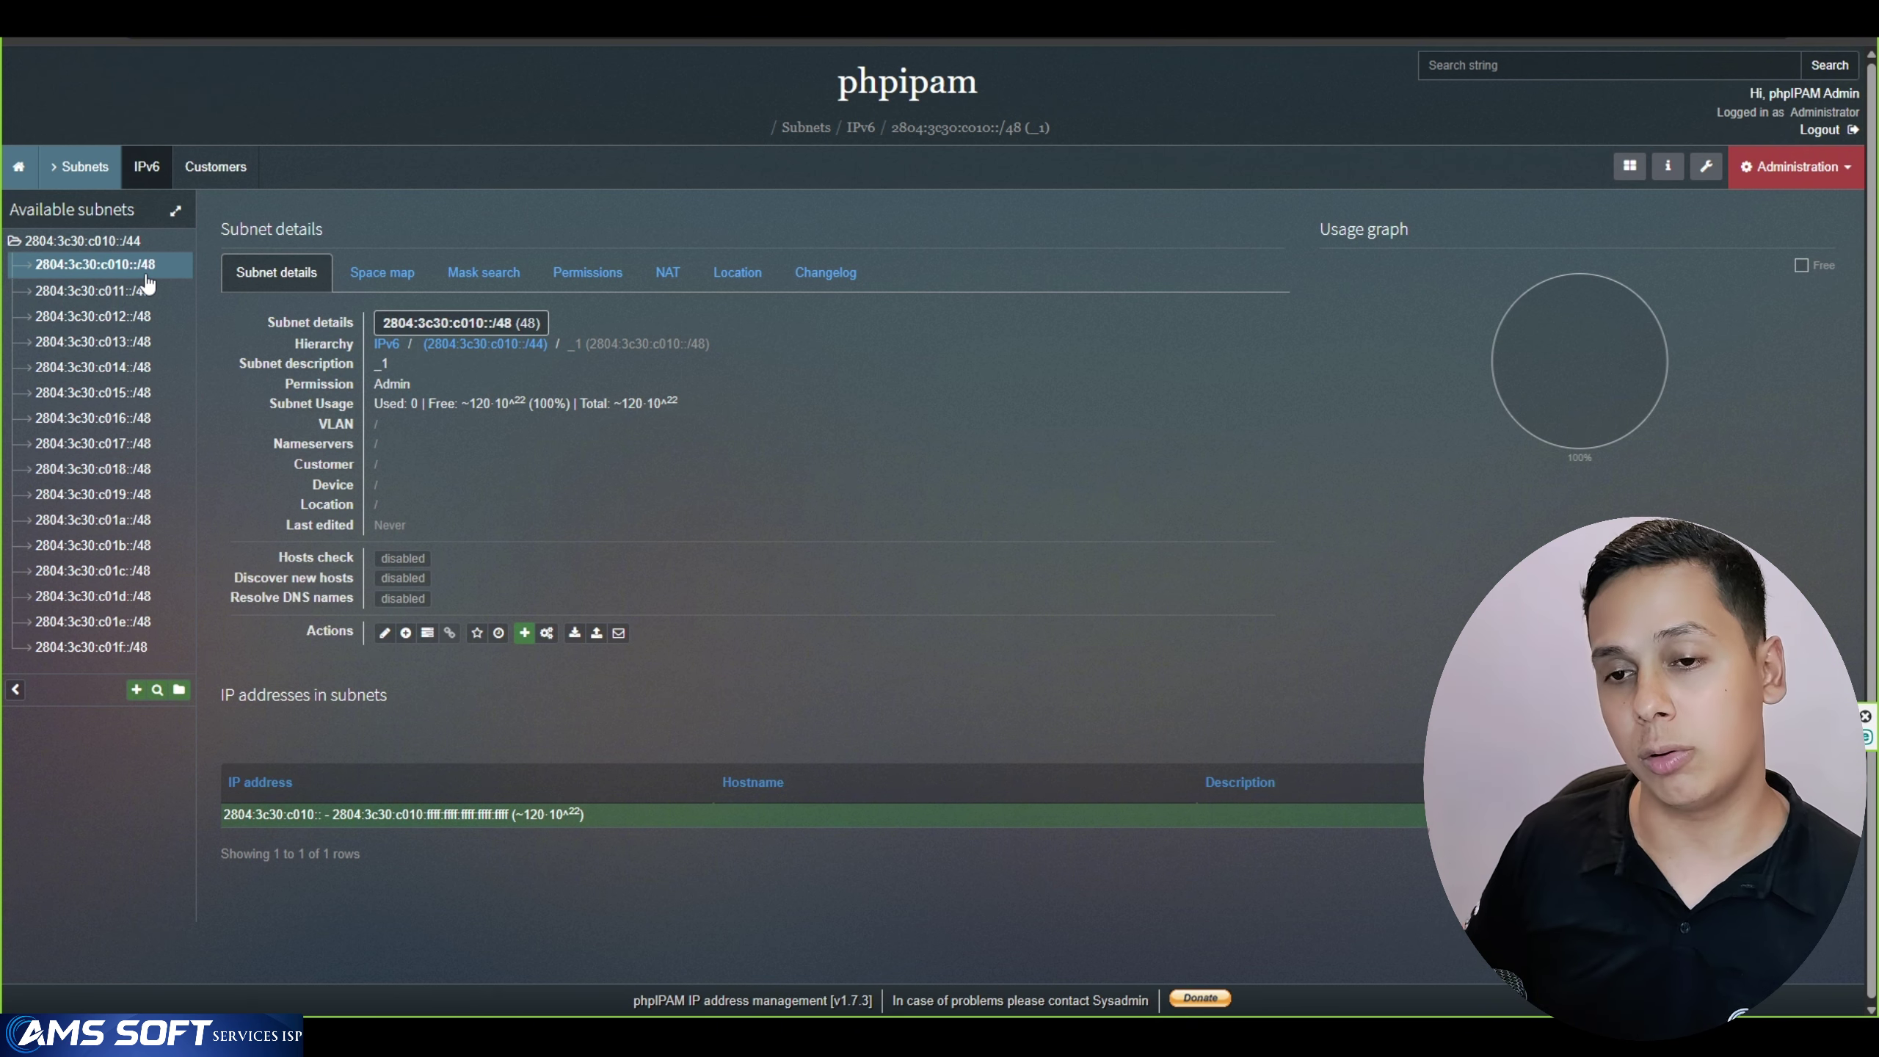
left_click(129, 341)
left_click(130, 392)
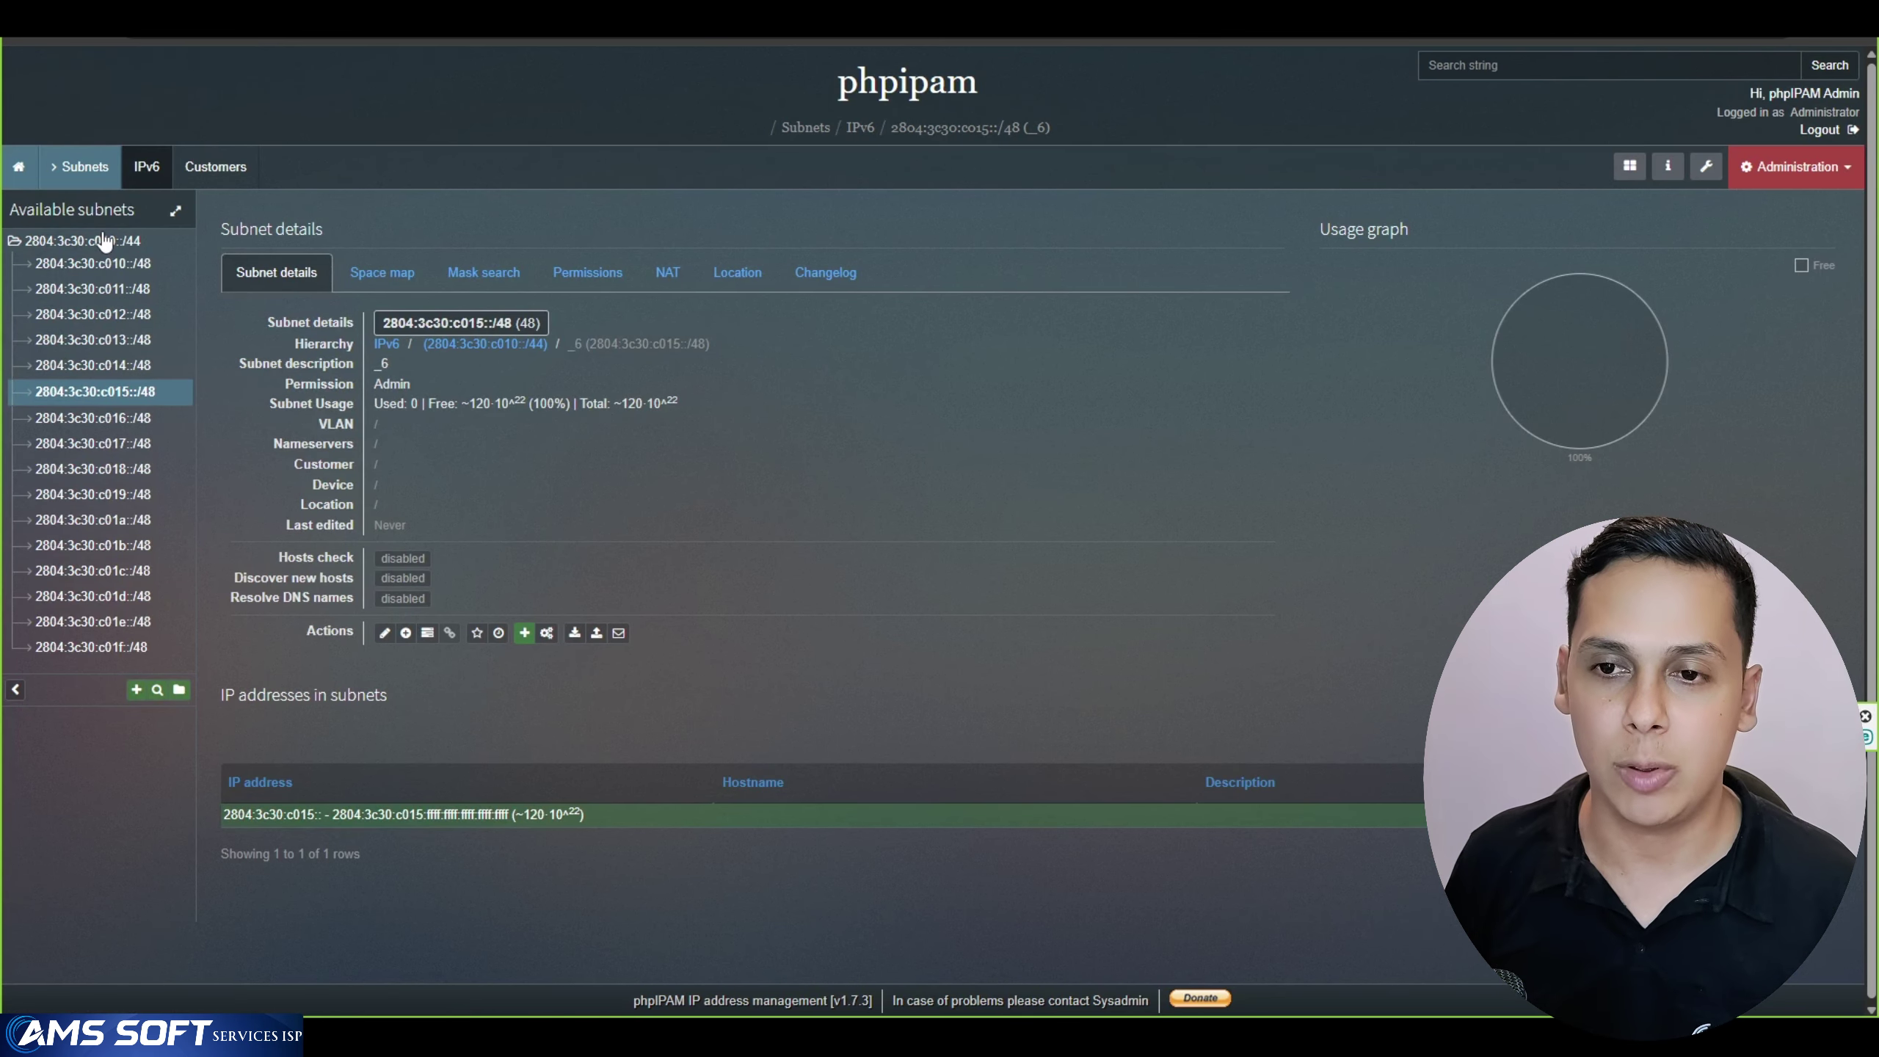
left_click(137, 244)
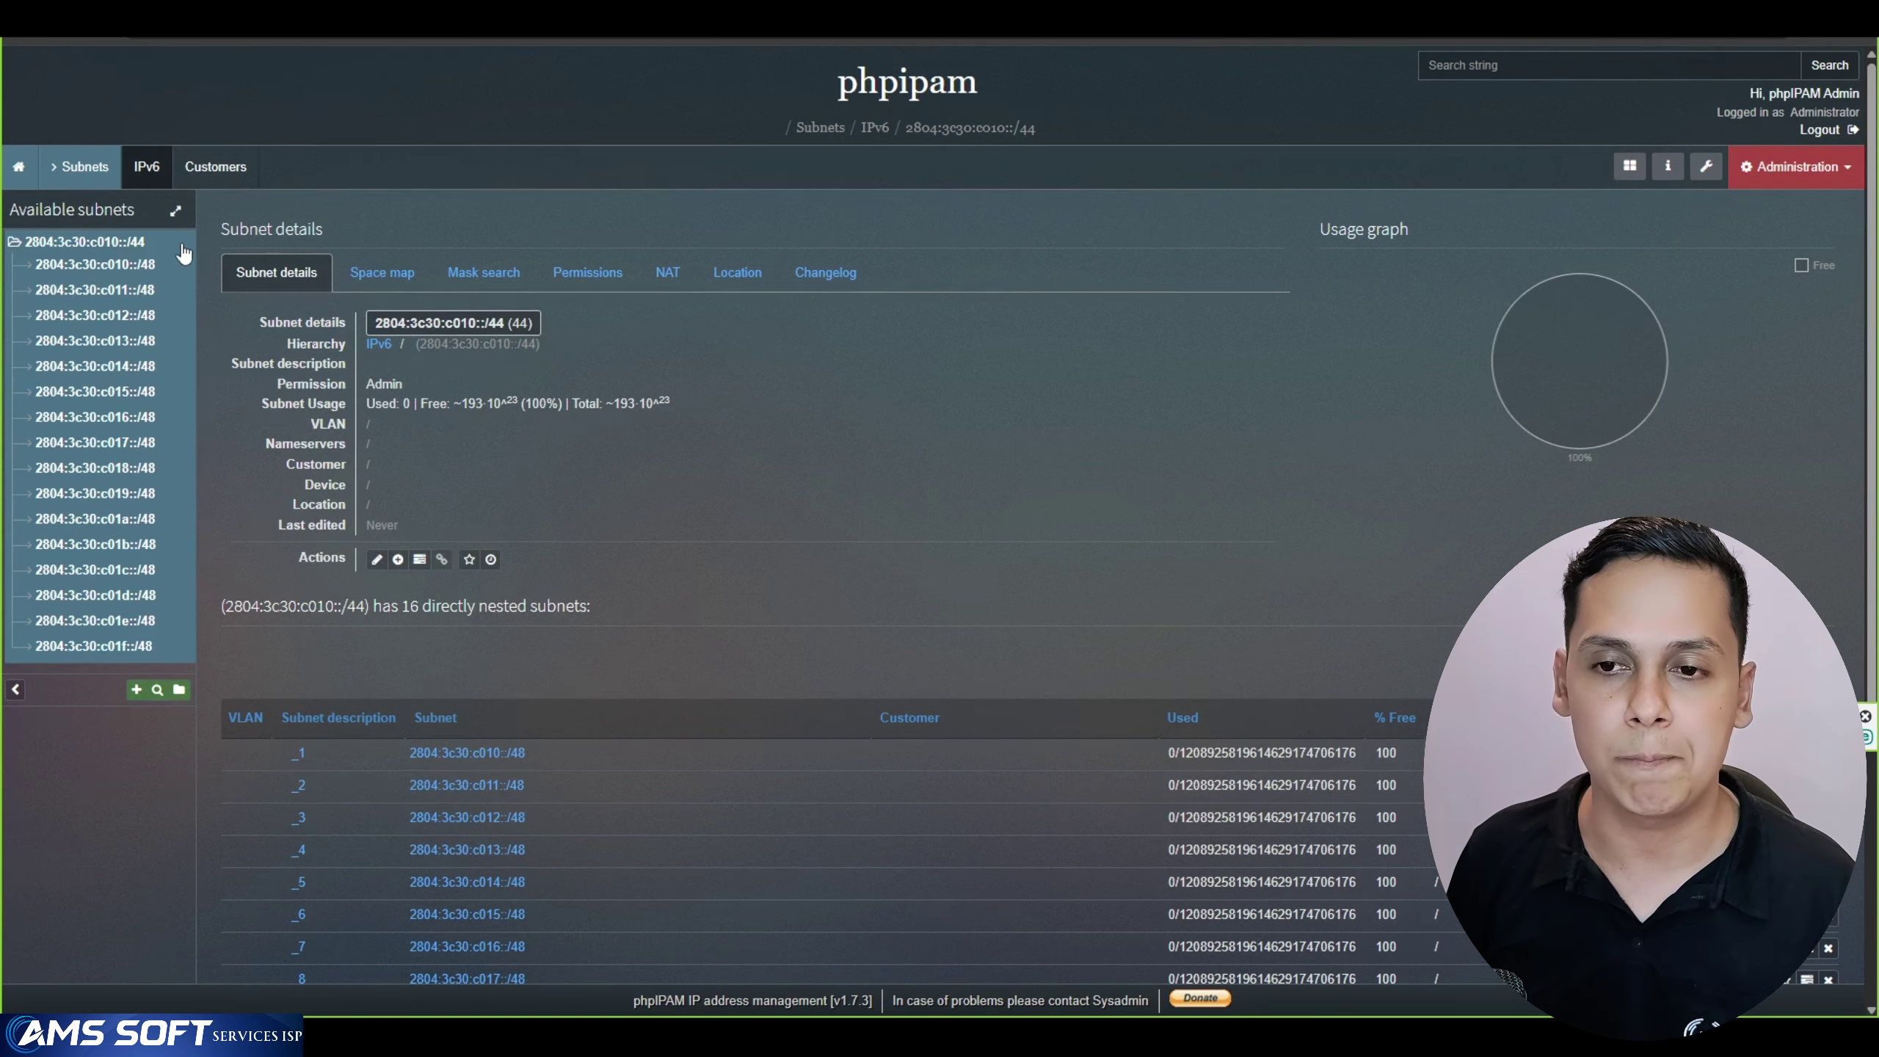
Examine the space map of 2804:3c30:c010::/48 for the free subnets available at each prefix size
left_click(164, 271)
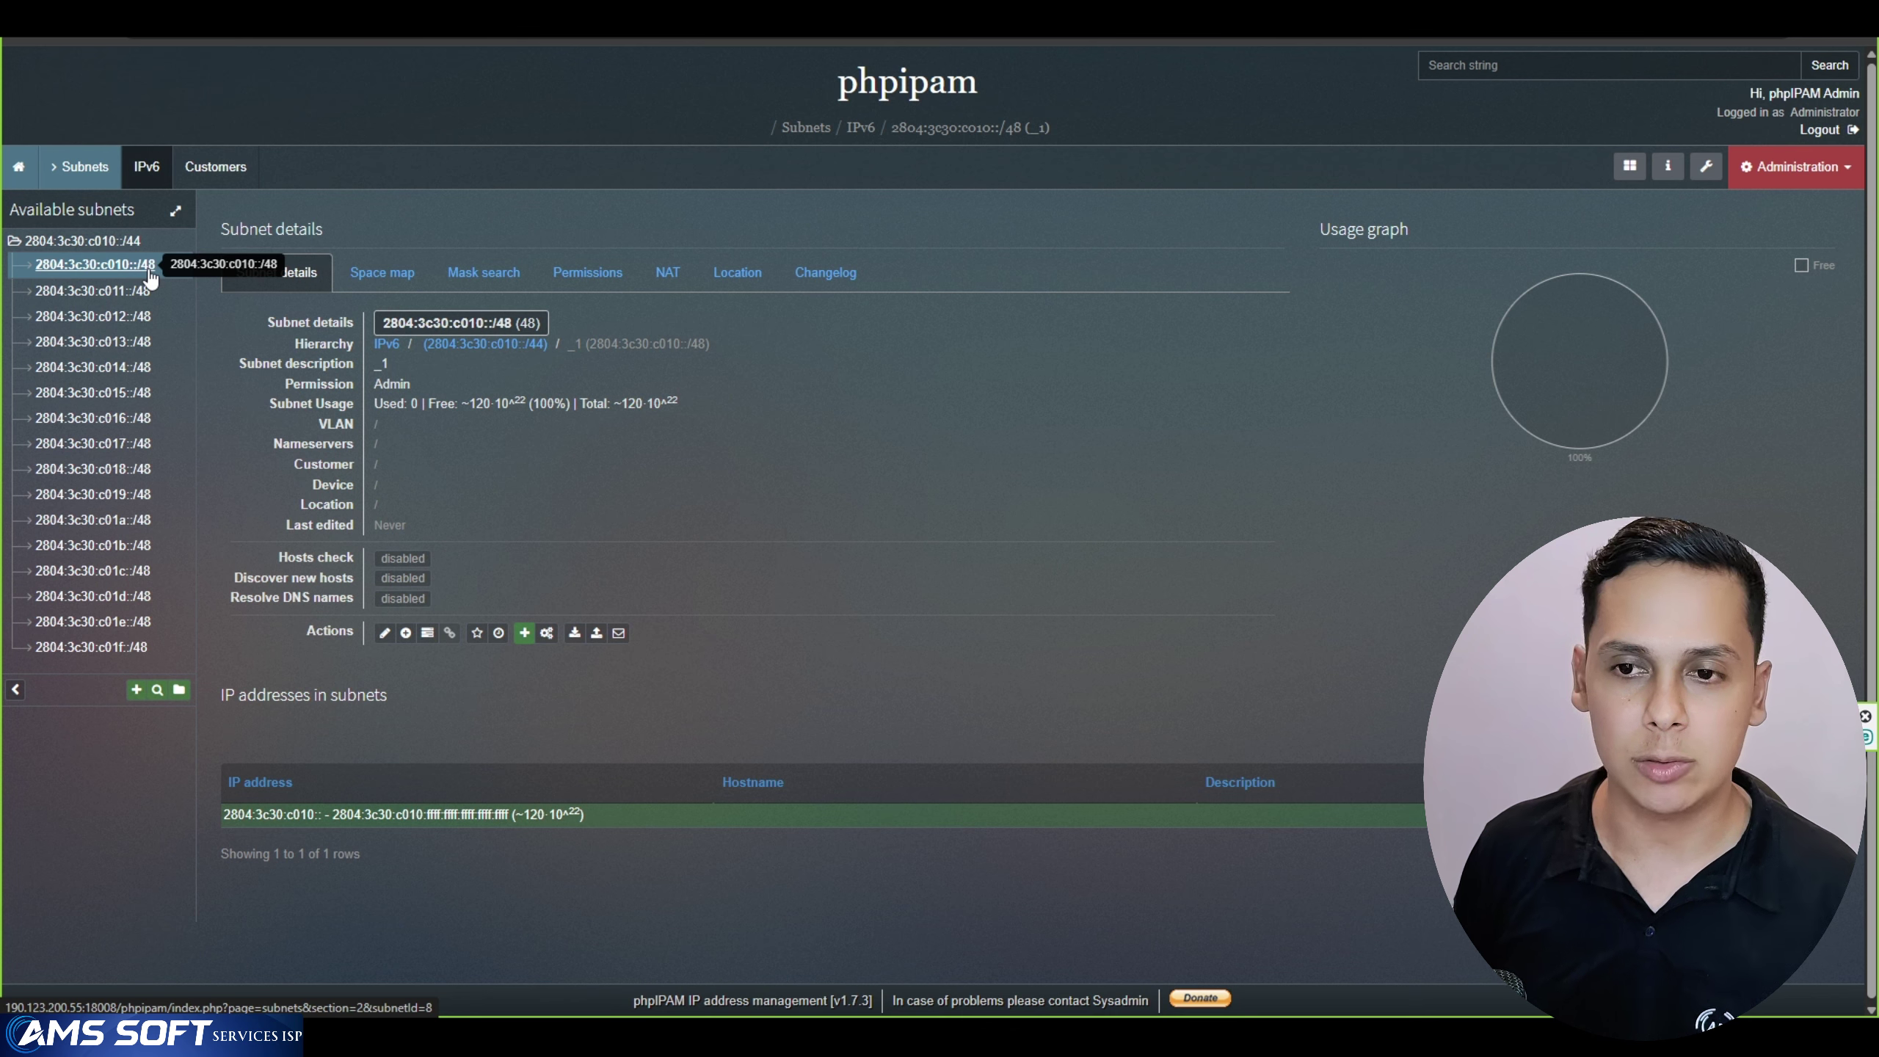
left_click(396, 275)
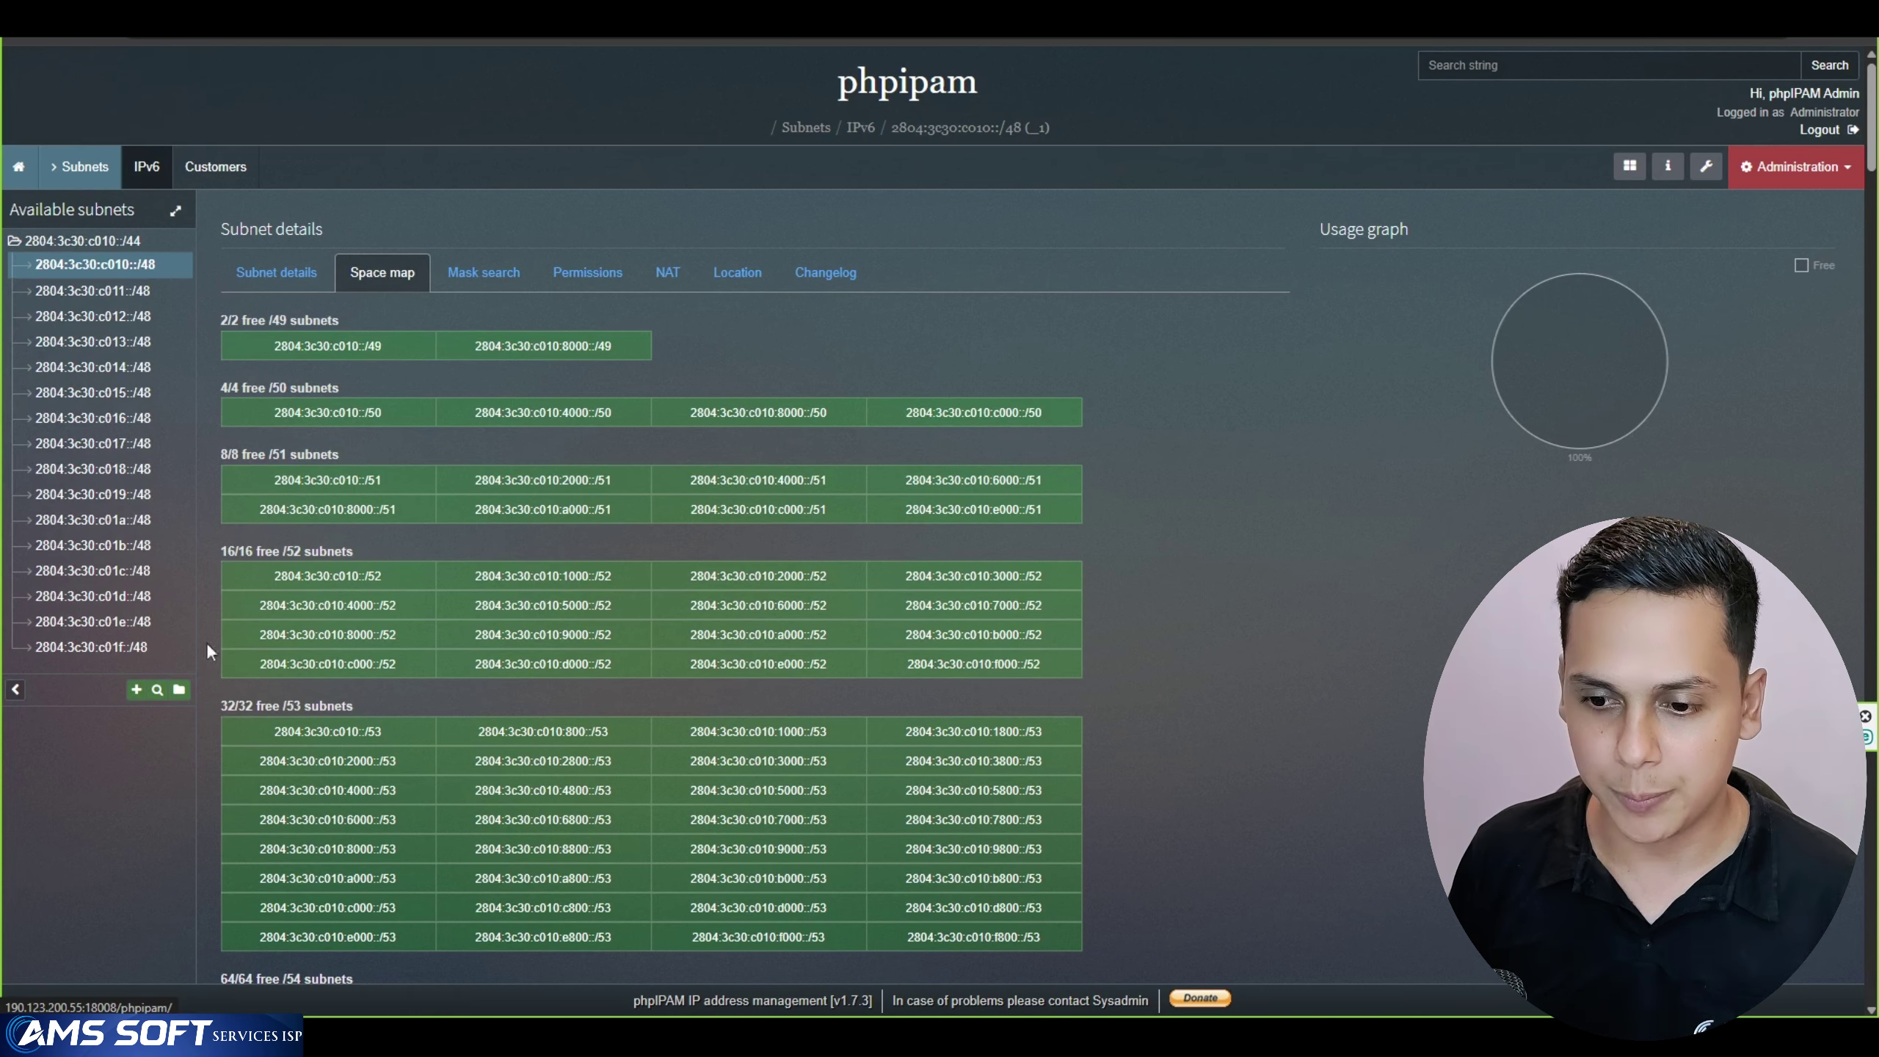
scroll(222, 644, "down", 3)
scroll(251, 641, "down", 2)
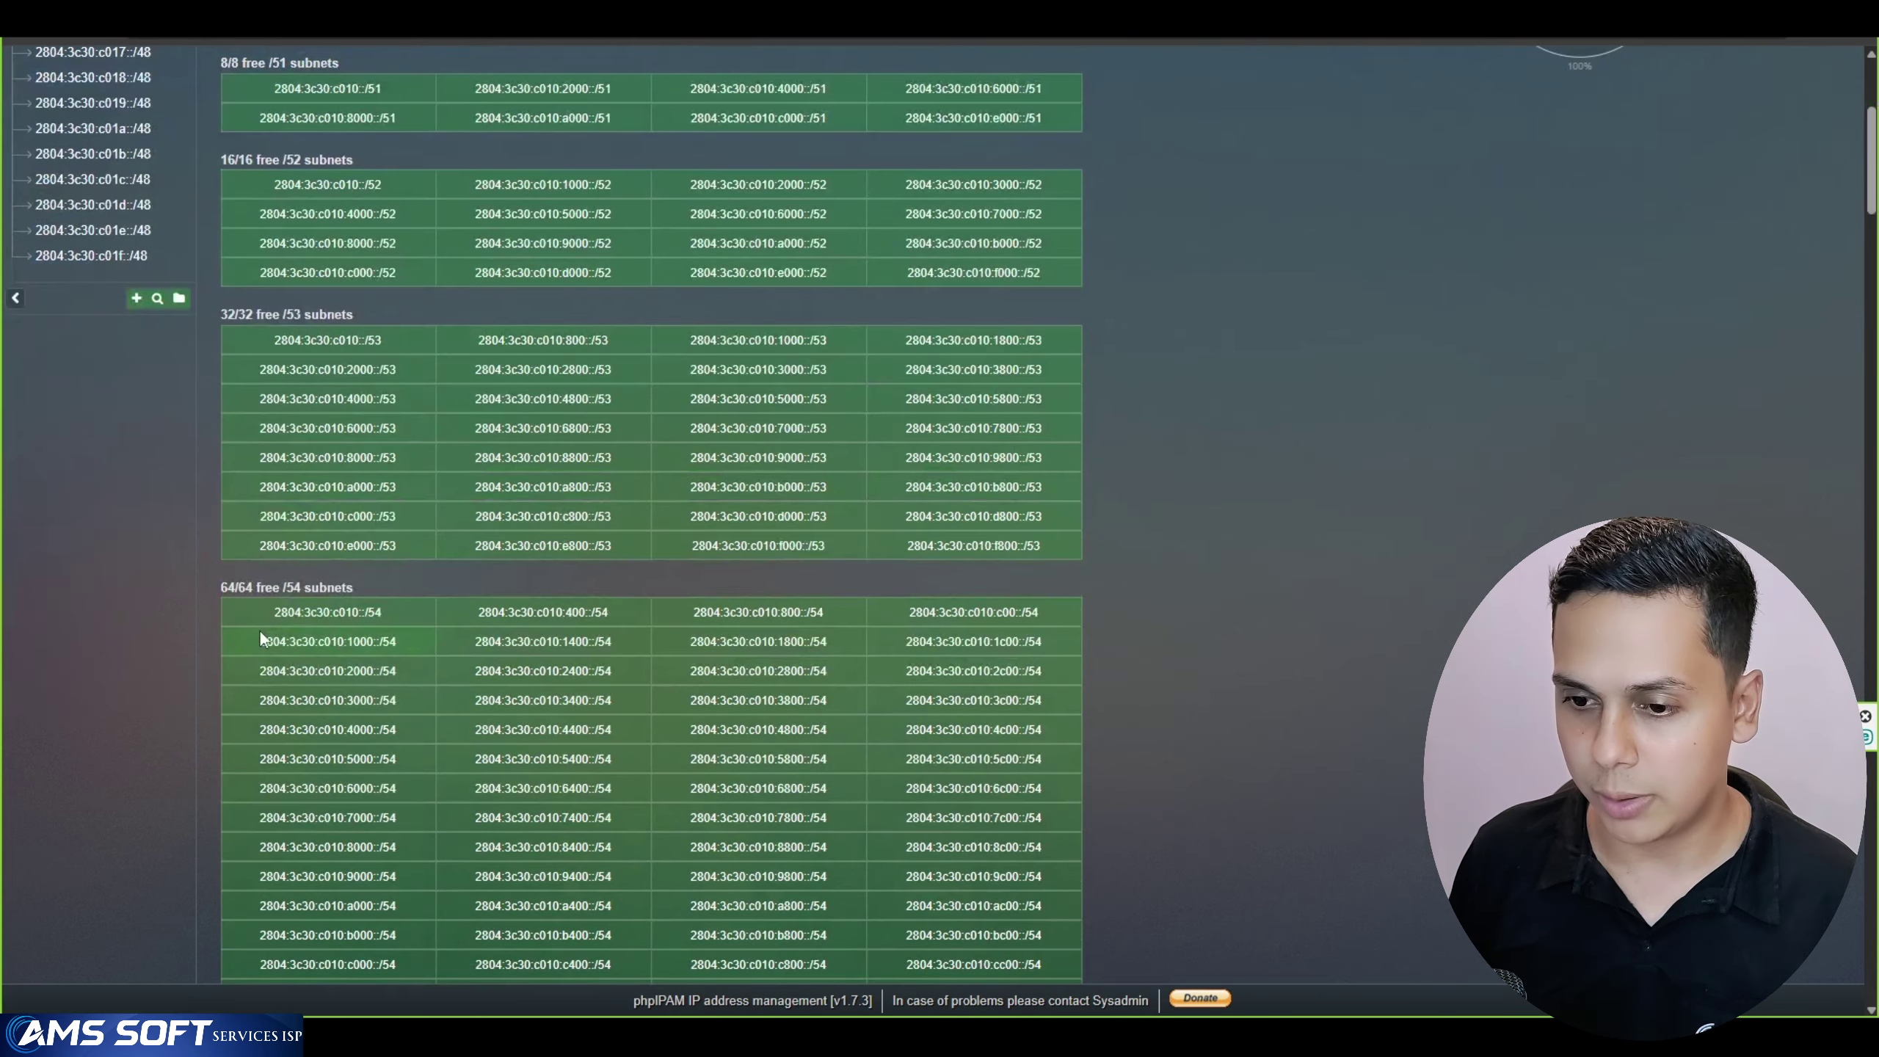
scroll(287, 599, "down", 10)
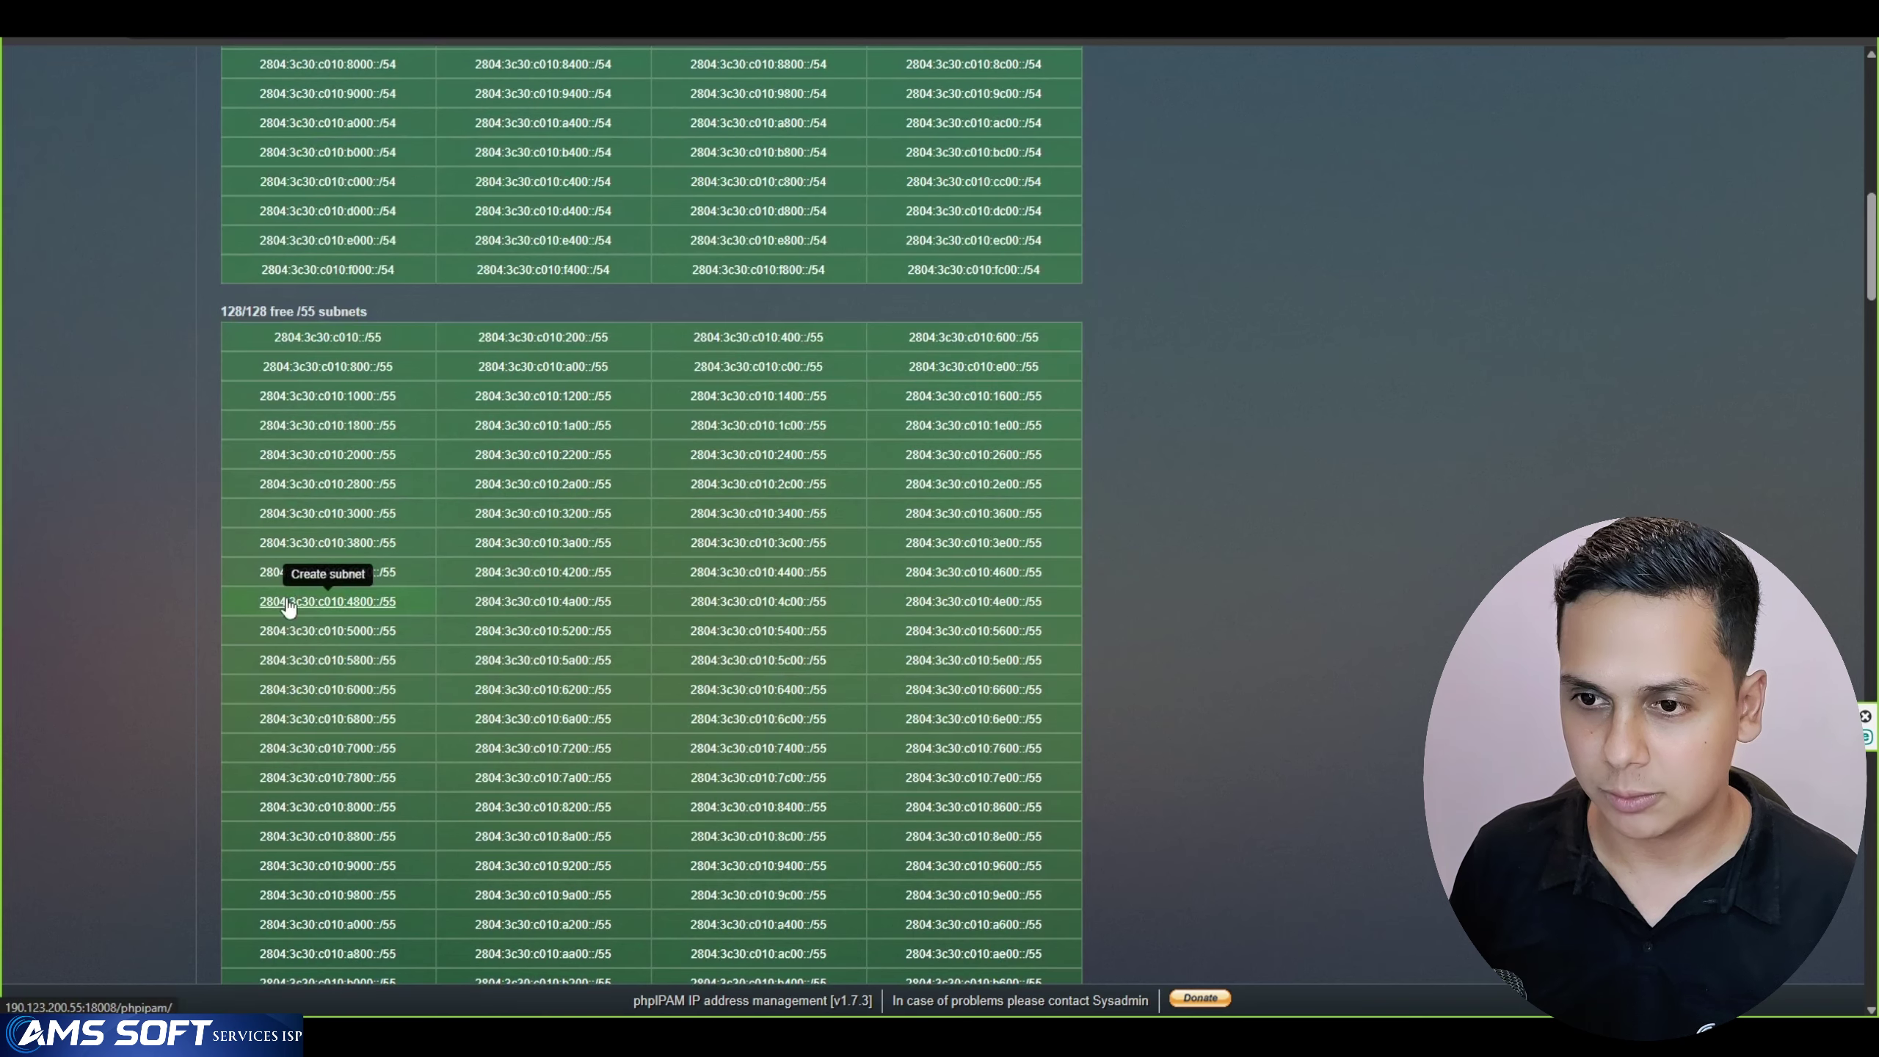
scroll(300, 380, "up", 11)
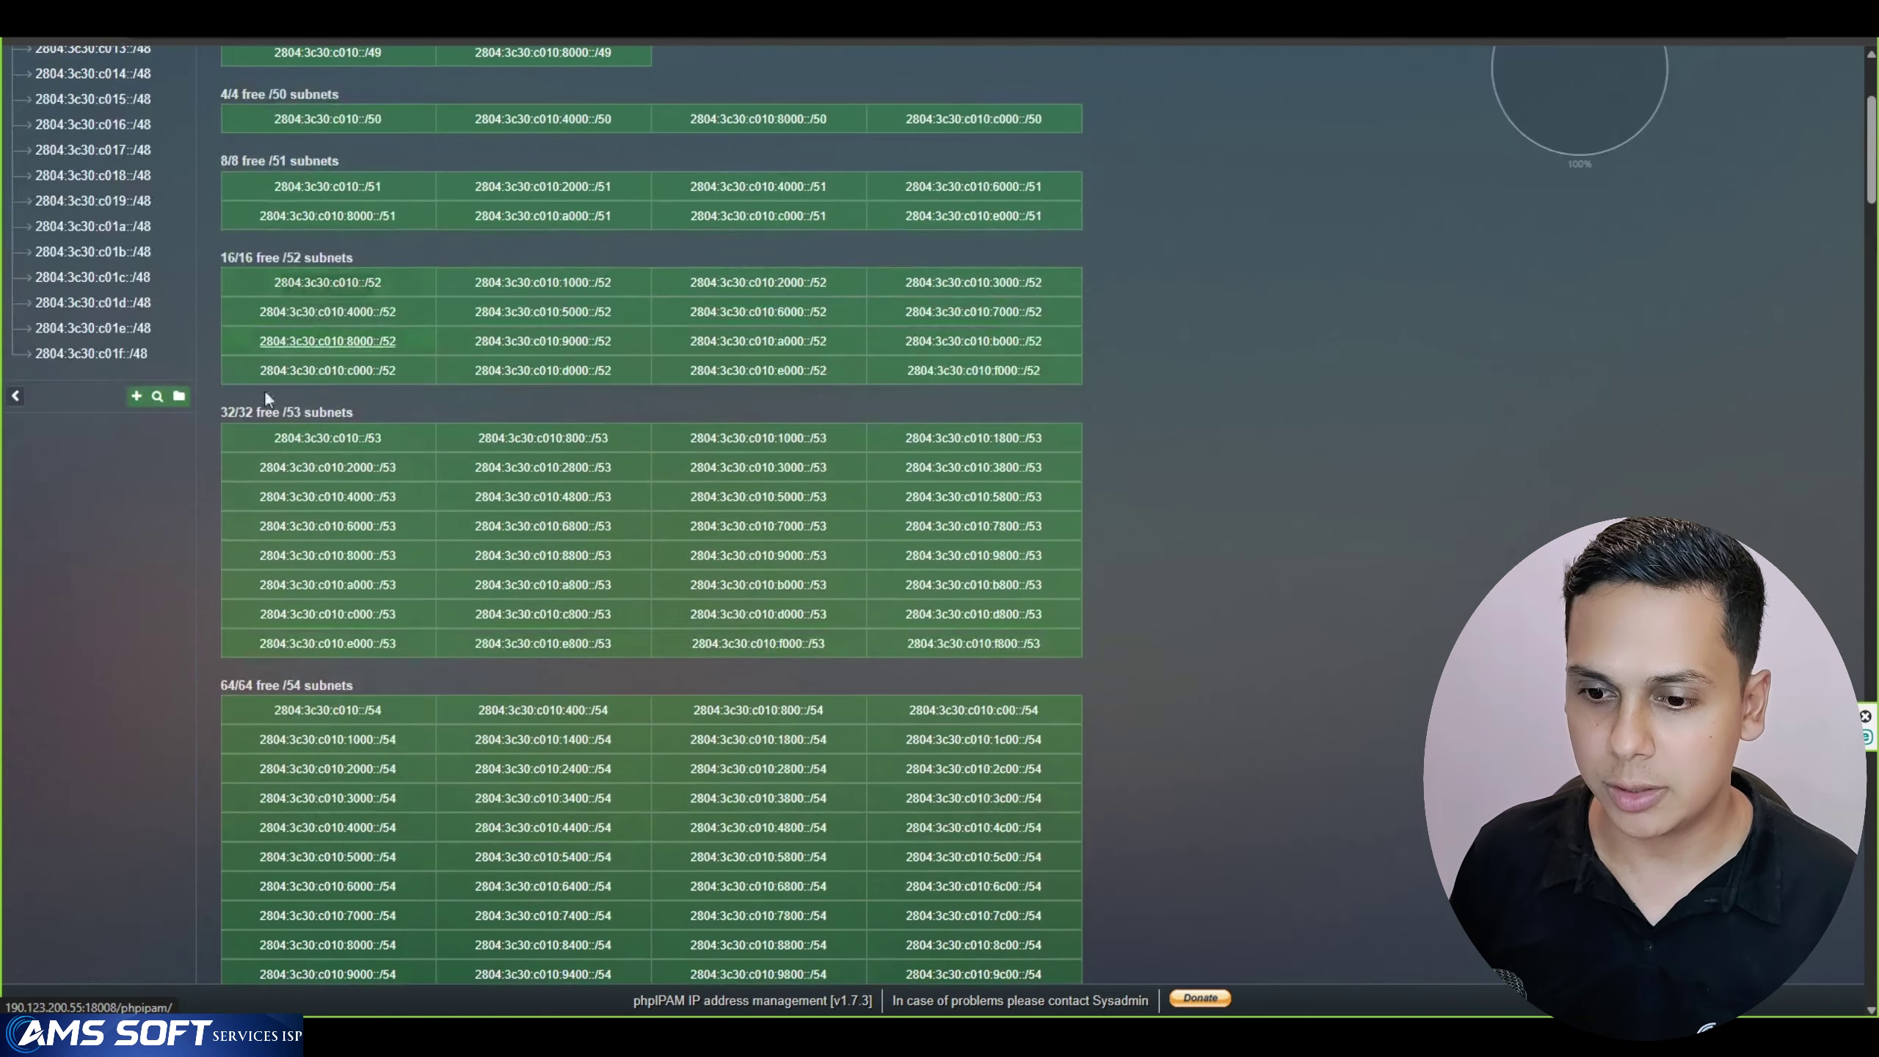
scroll(295, 679, "up", 4)
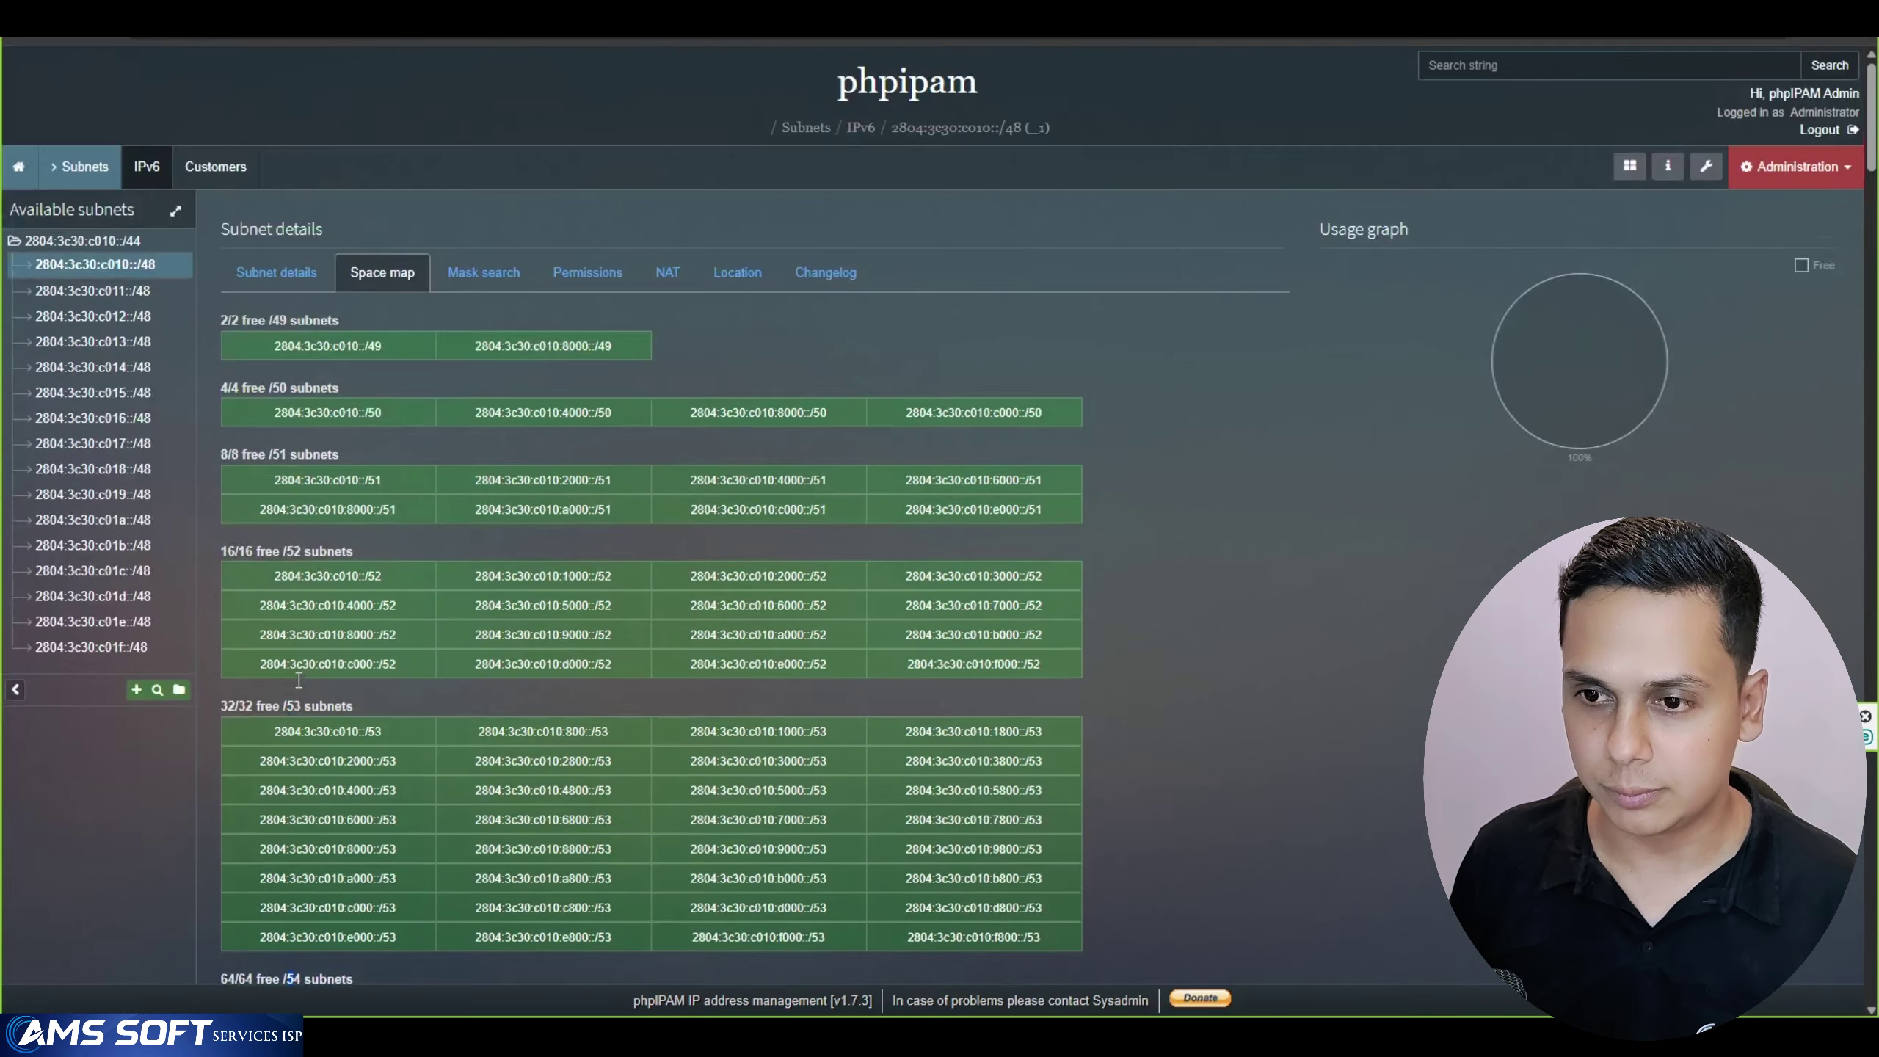
Edit the 2804:3c30:c010::/48 subnet and replace its description with "Cliente PPPoE Concentrador-1"
left_click(151, 266)
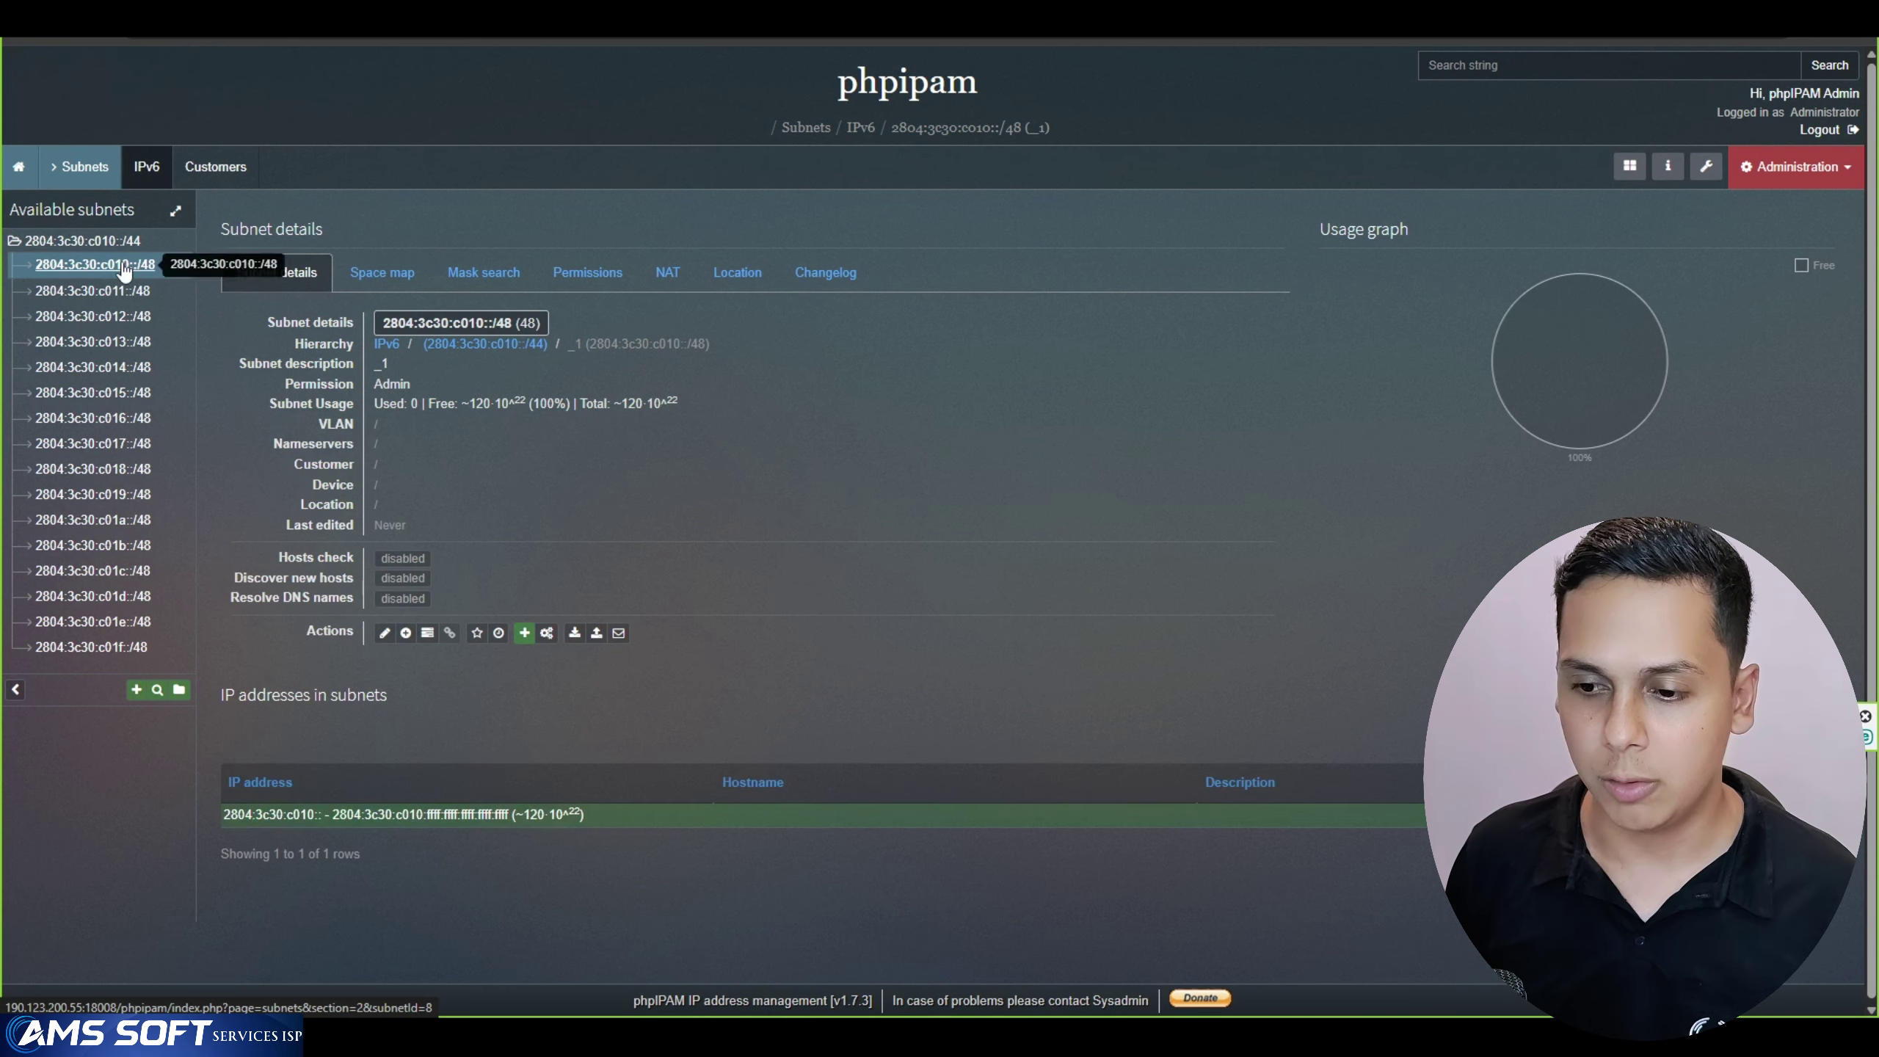
left_click(384, 633)
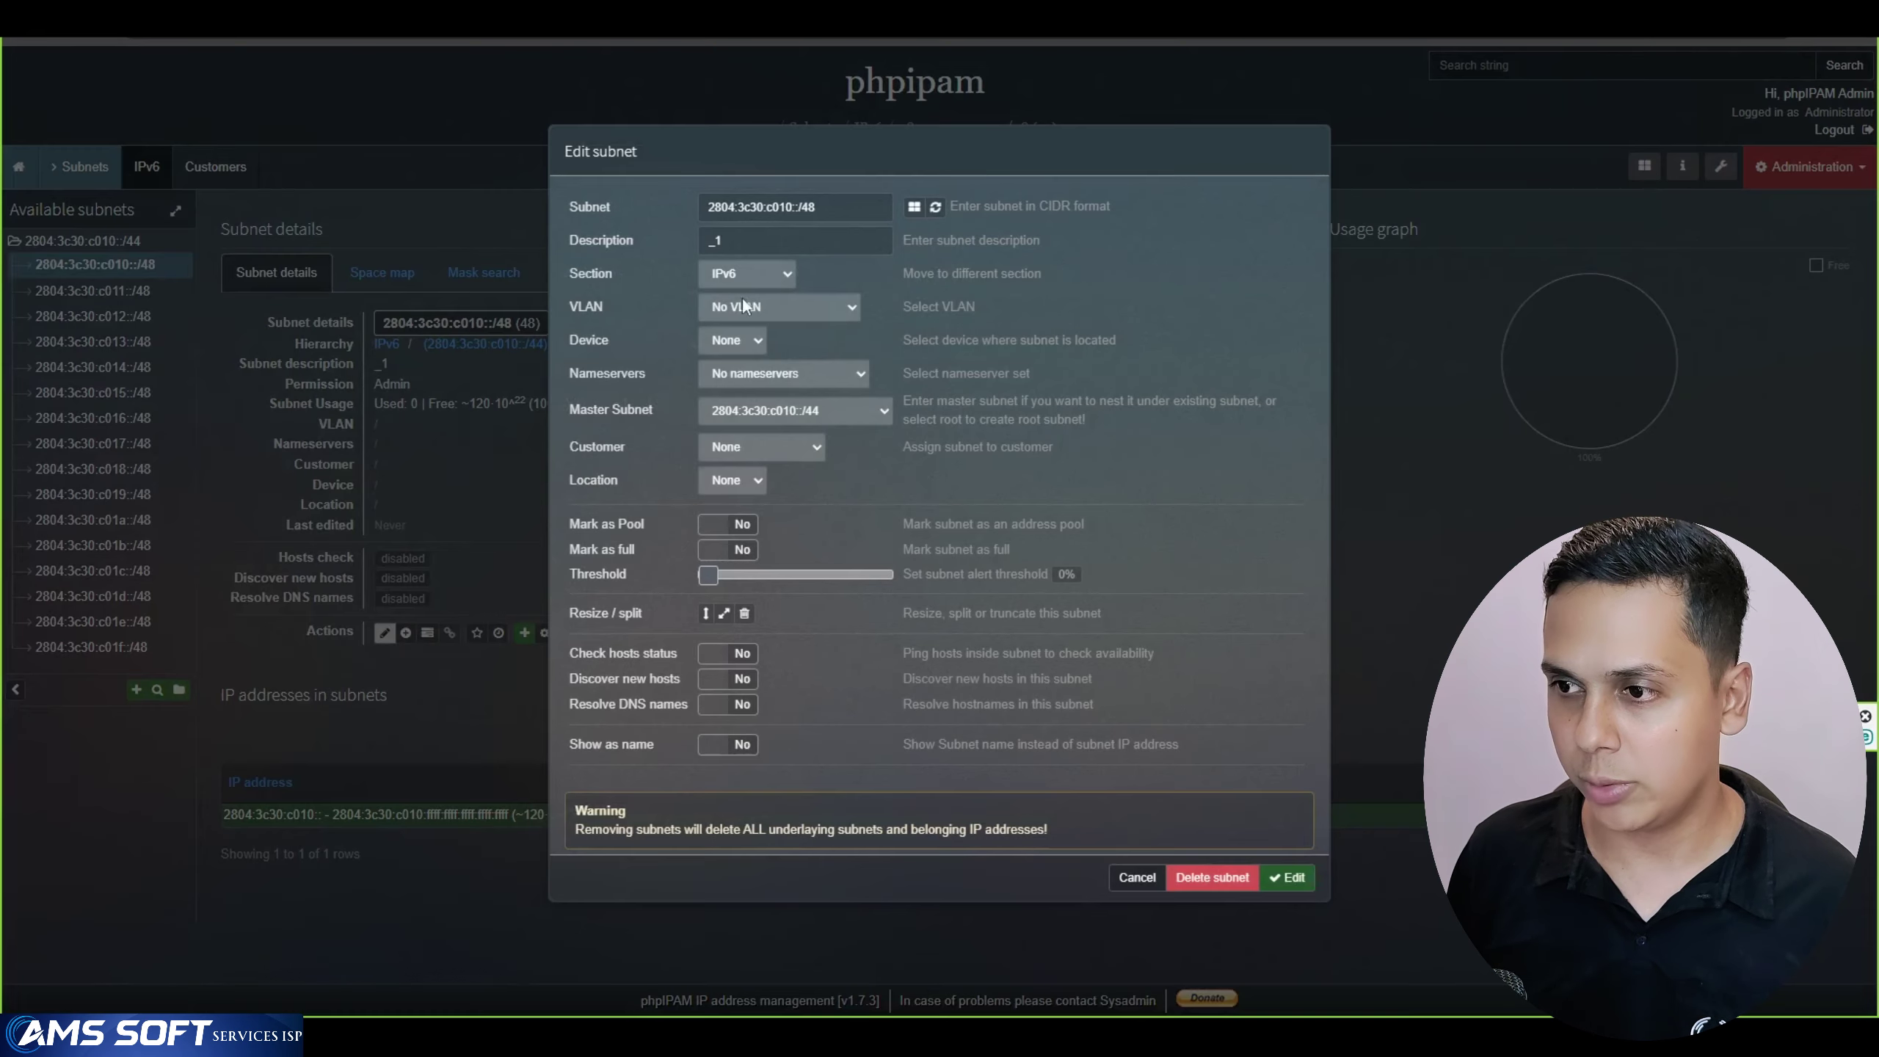
left_click(740, 240)
key("BackSpace")
key("BackSpace")
type("Cliente PPPoE")
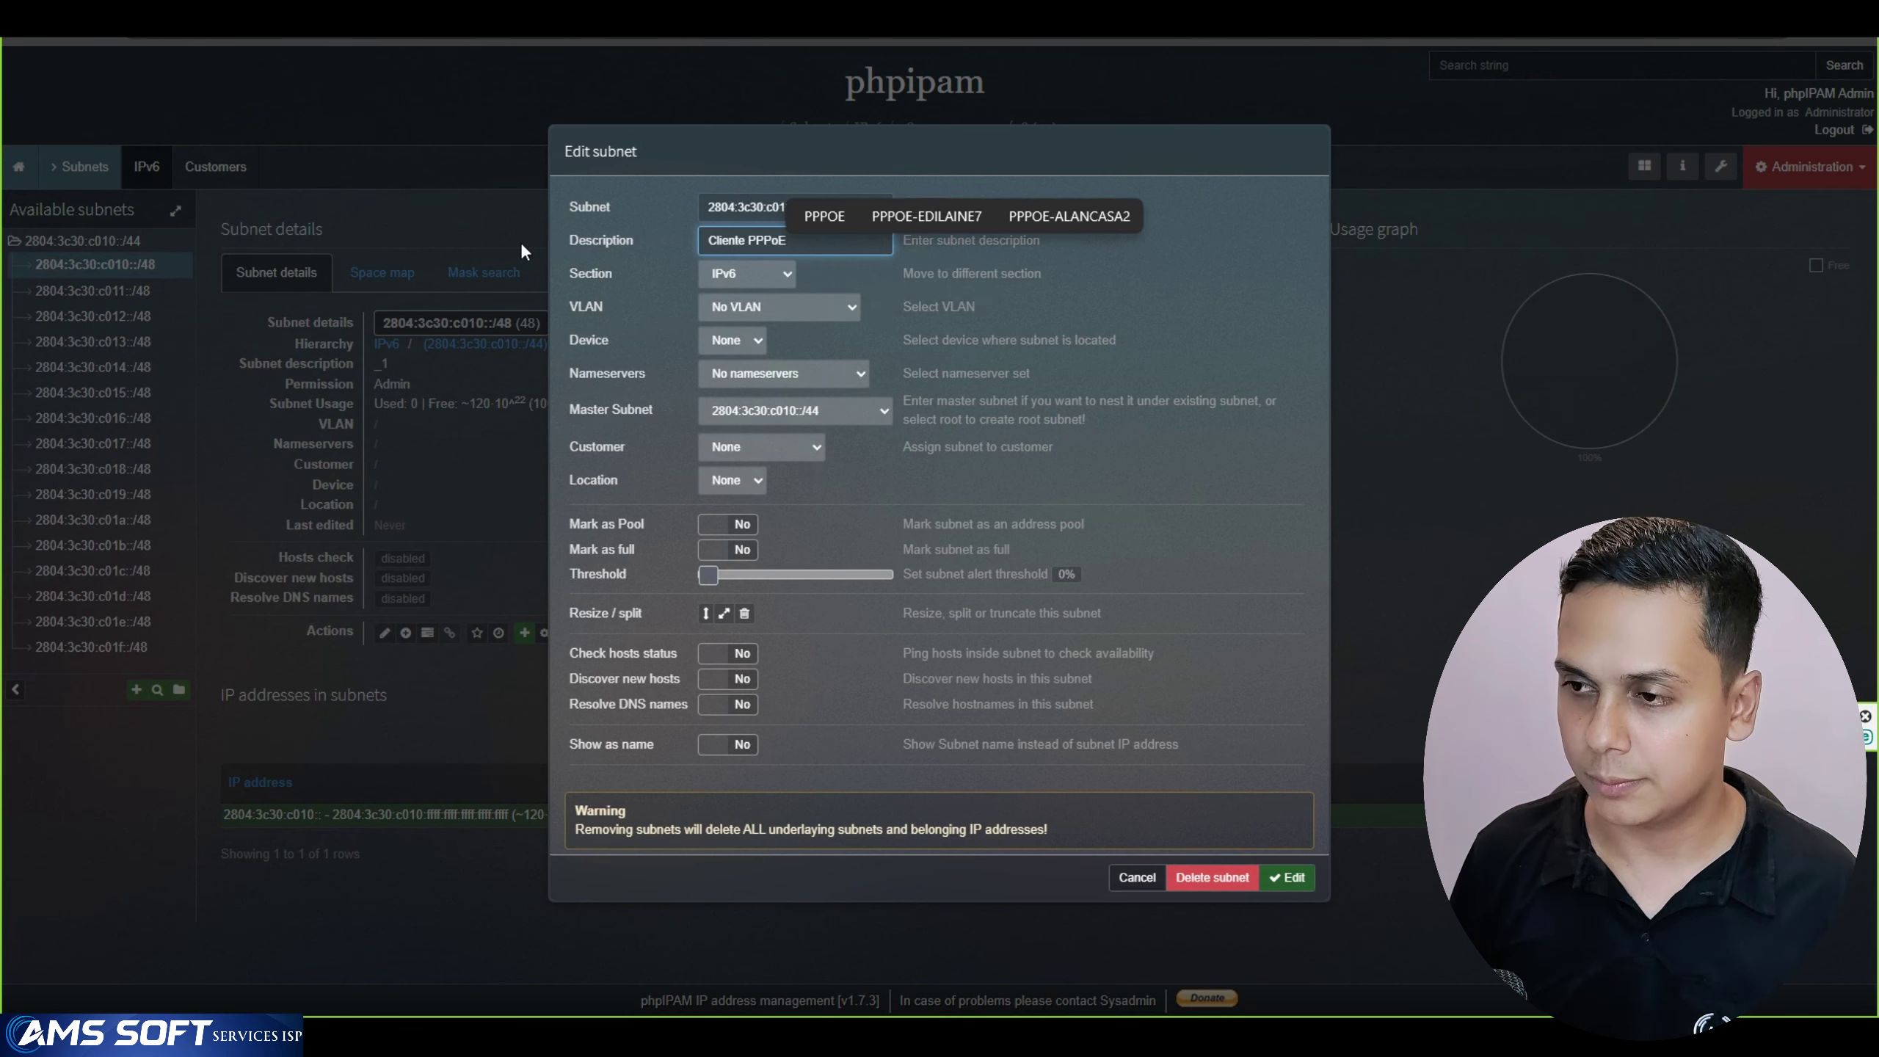
type(" Concentr")
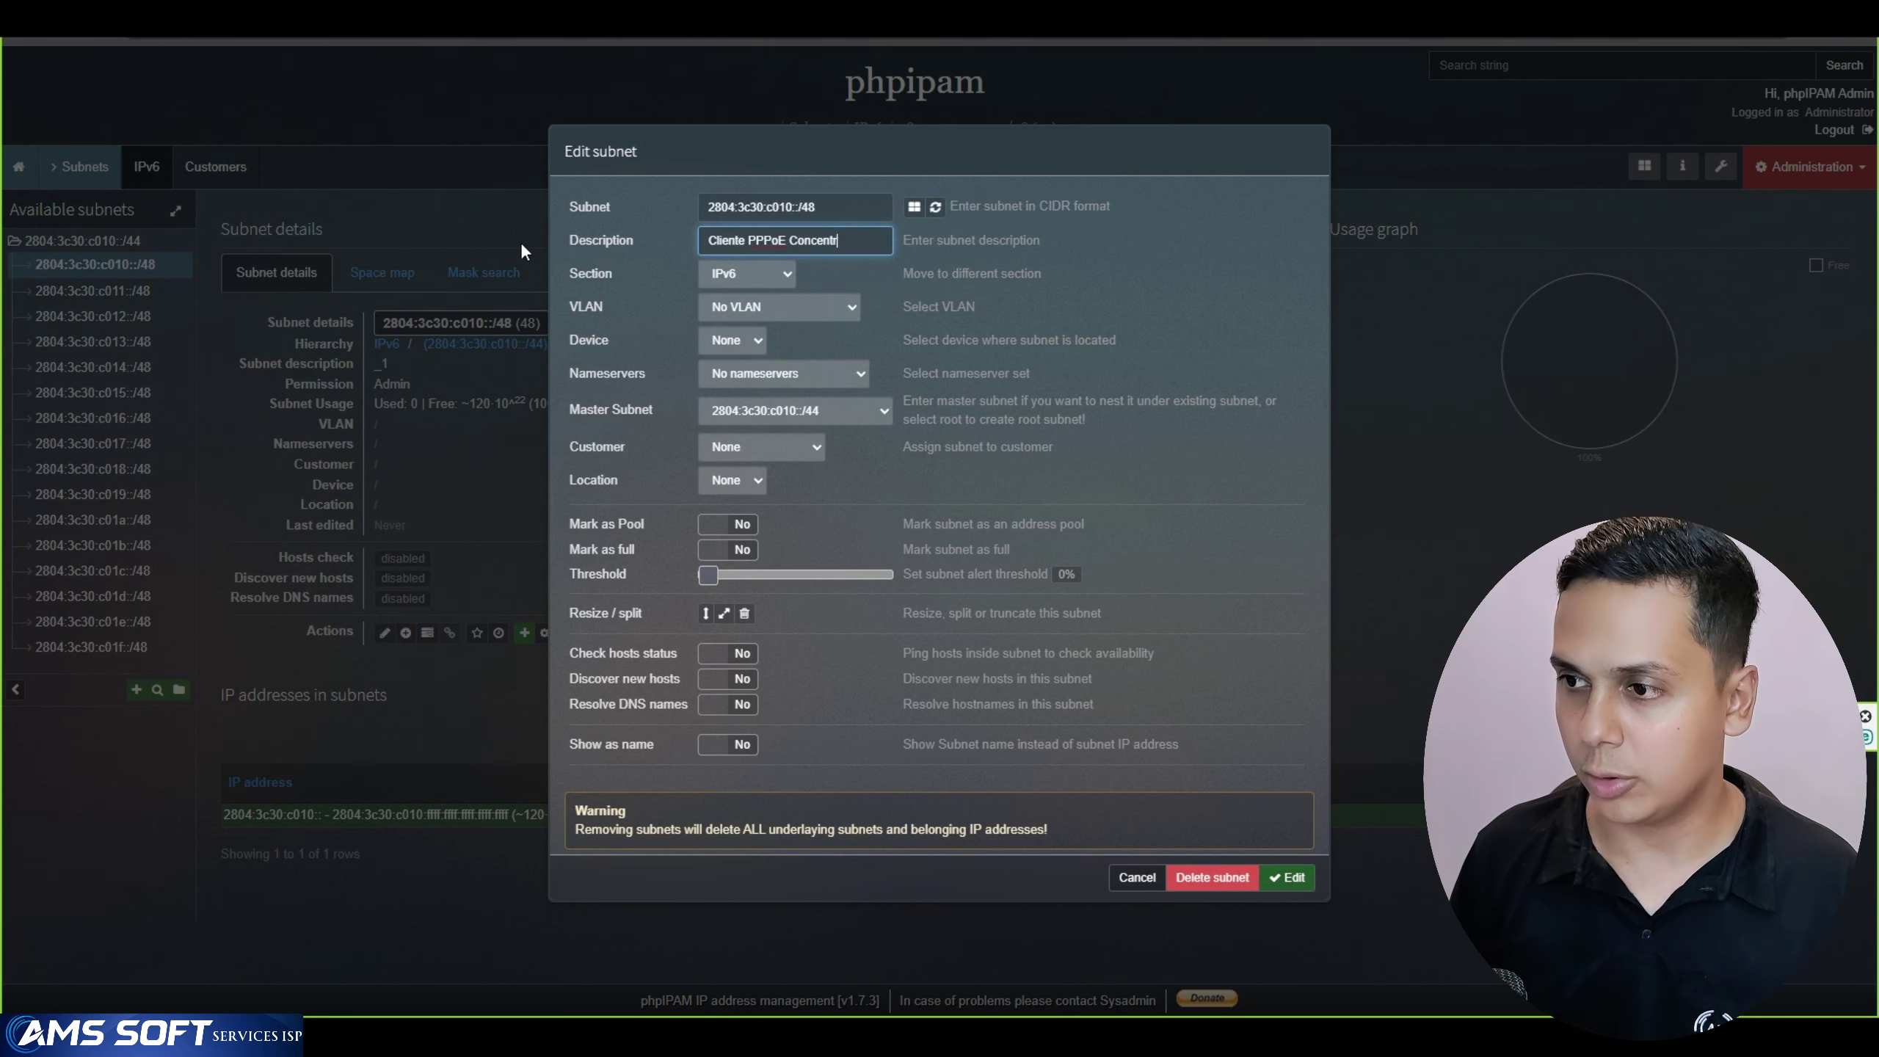
type("ador-1")
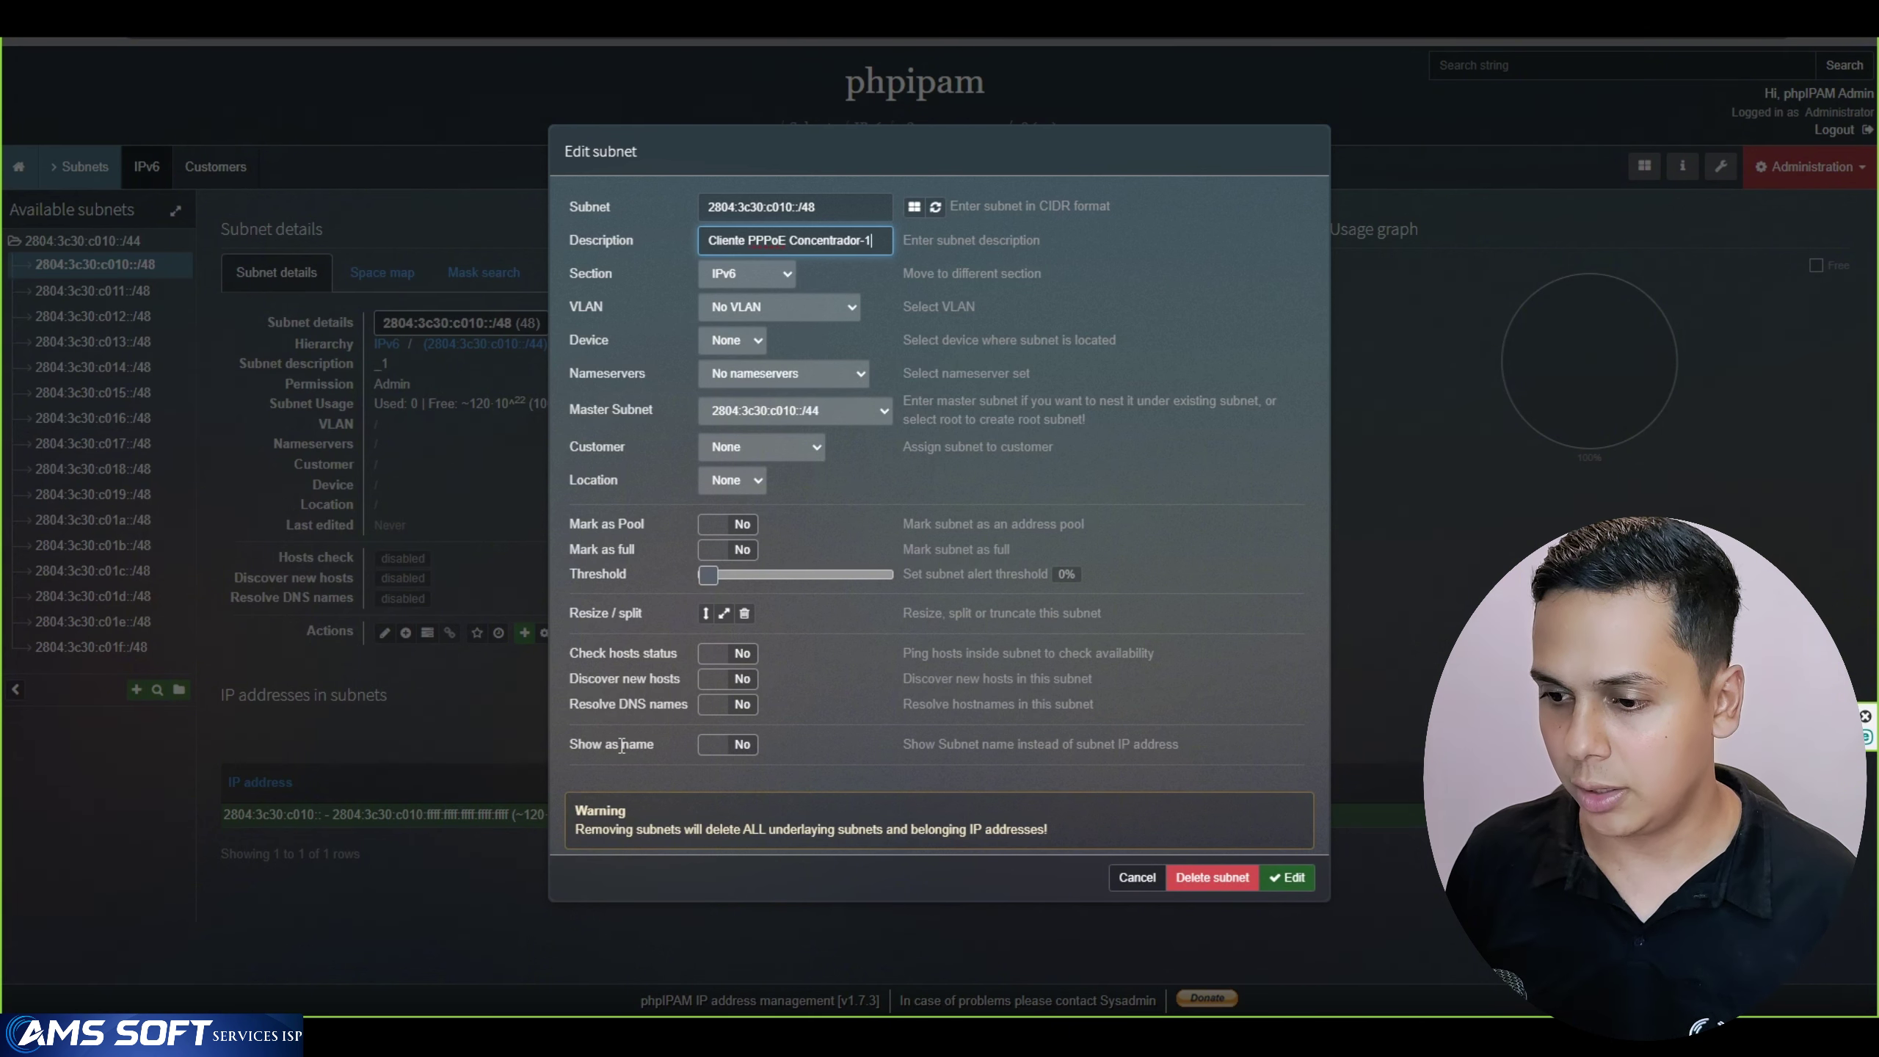
Enable showing the subnet as its name, correct the description to "Clientes PPPoE Concentrador-1" and save the subnet
left_click(716, 749)
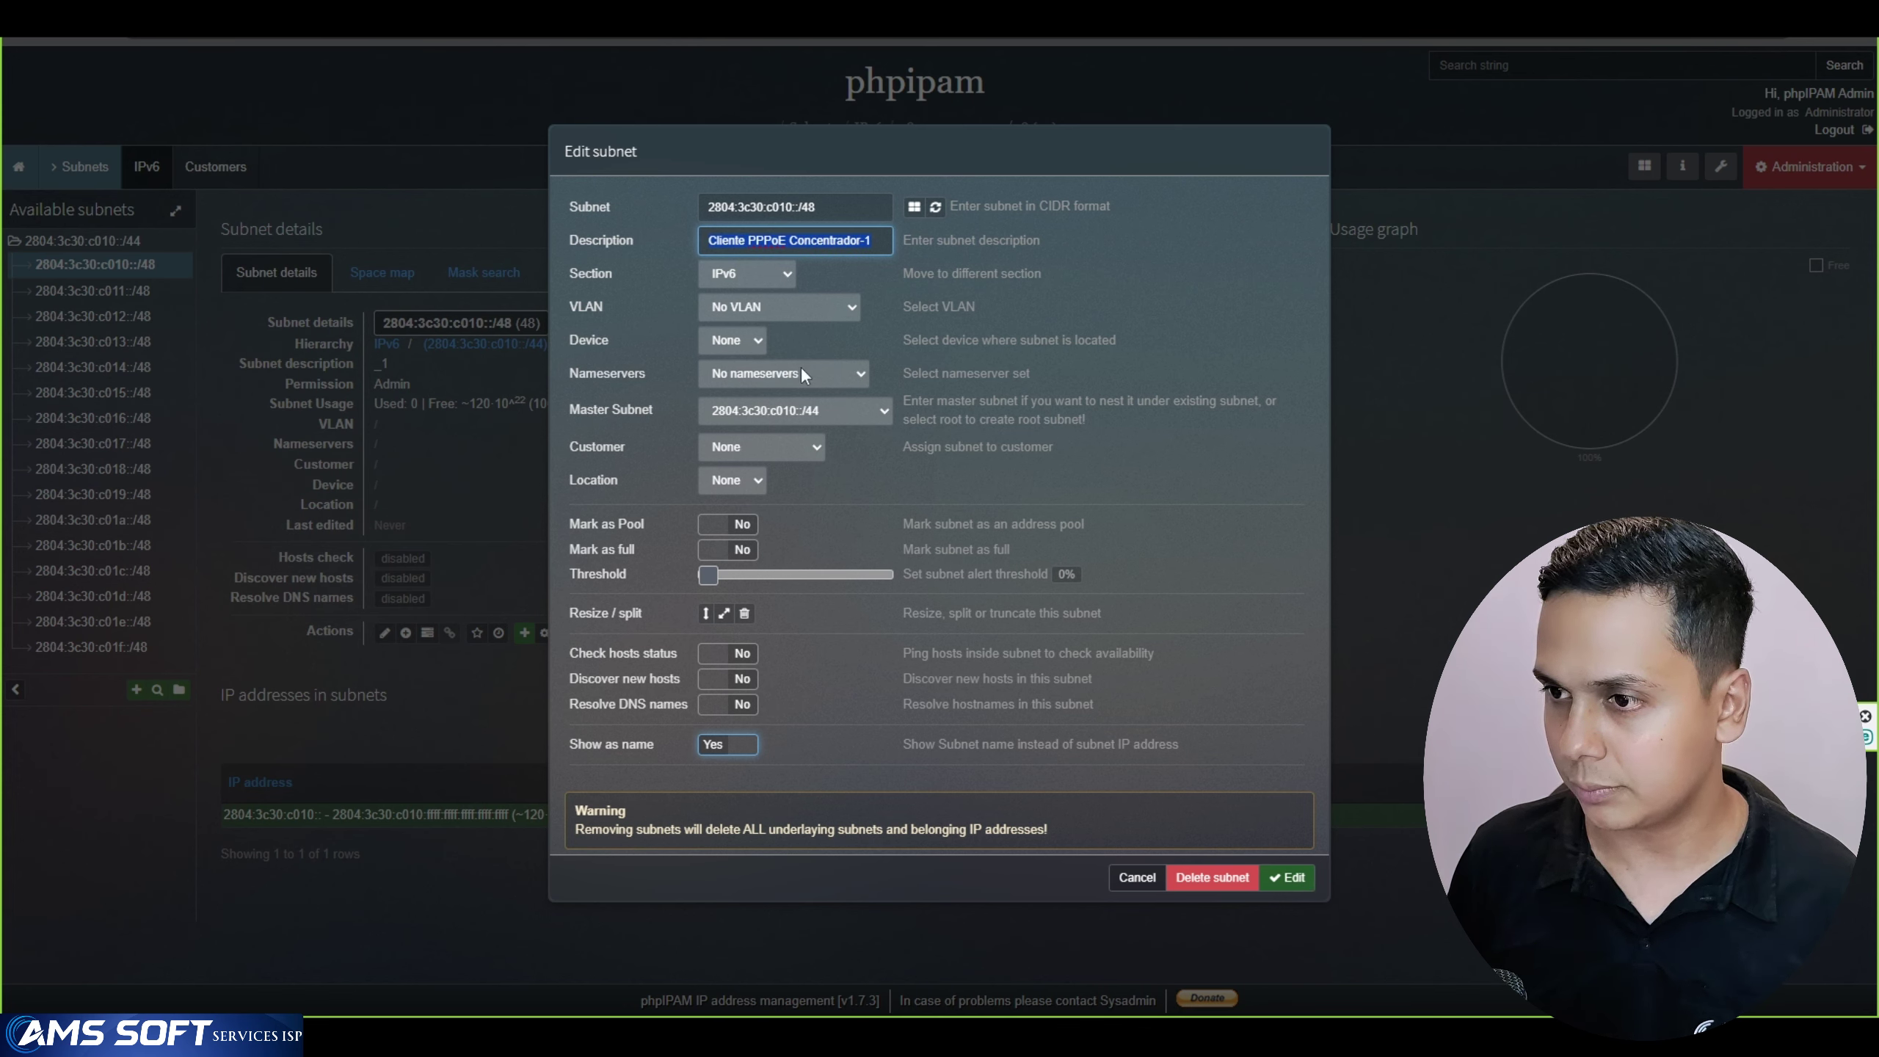
left_click(746, 245)
type("s")
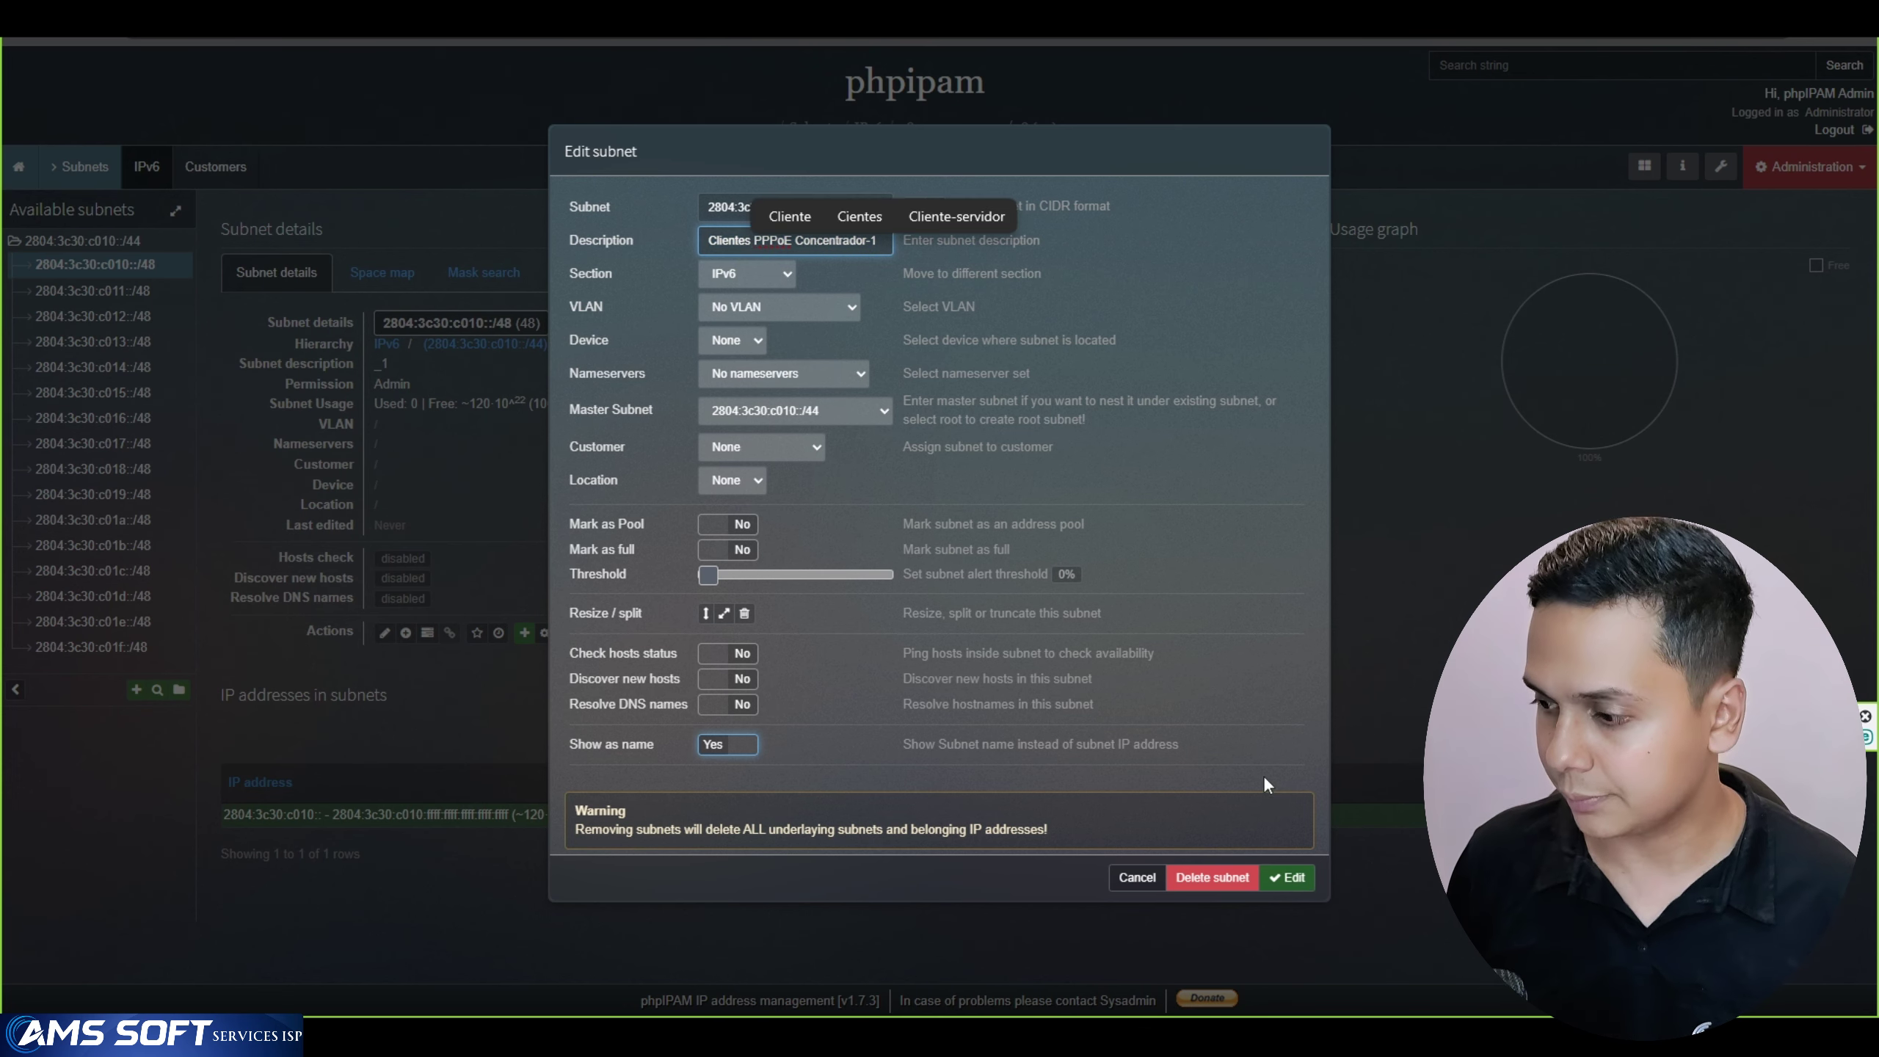
left_click(1288, 878)
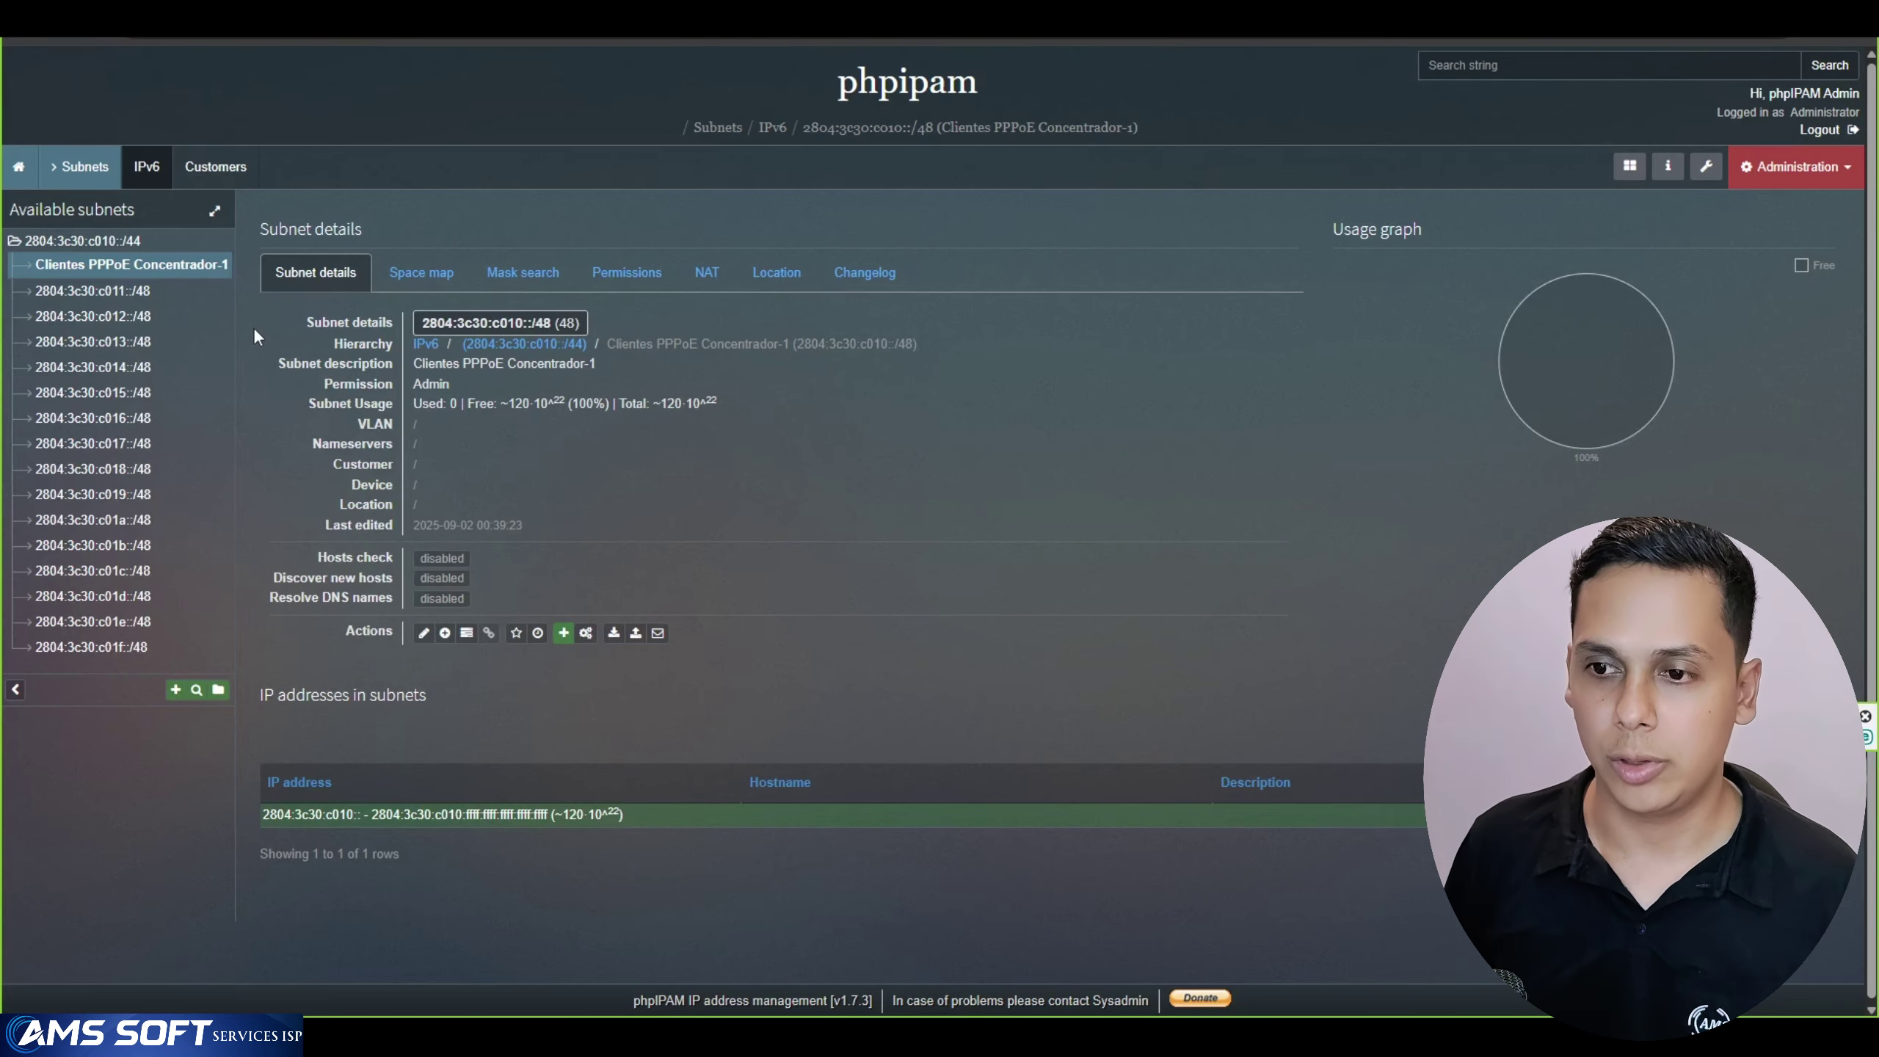
Copy the prefix 2804:3c30:c010::/48 from the subnet details and switch to WinBox
left_click_drag(421, 324, 555, 324)
right_click(544, 324)
left_click(584, 335)
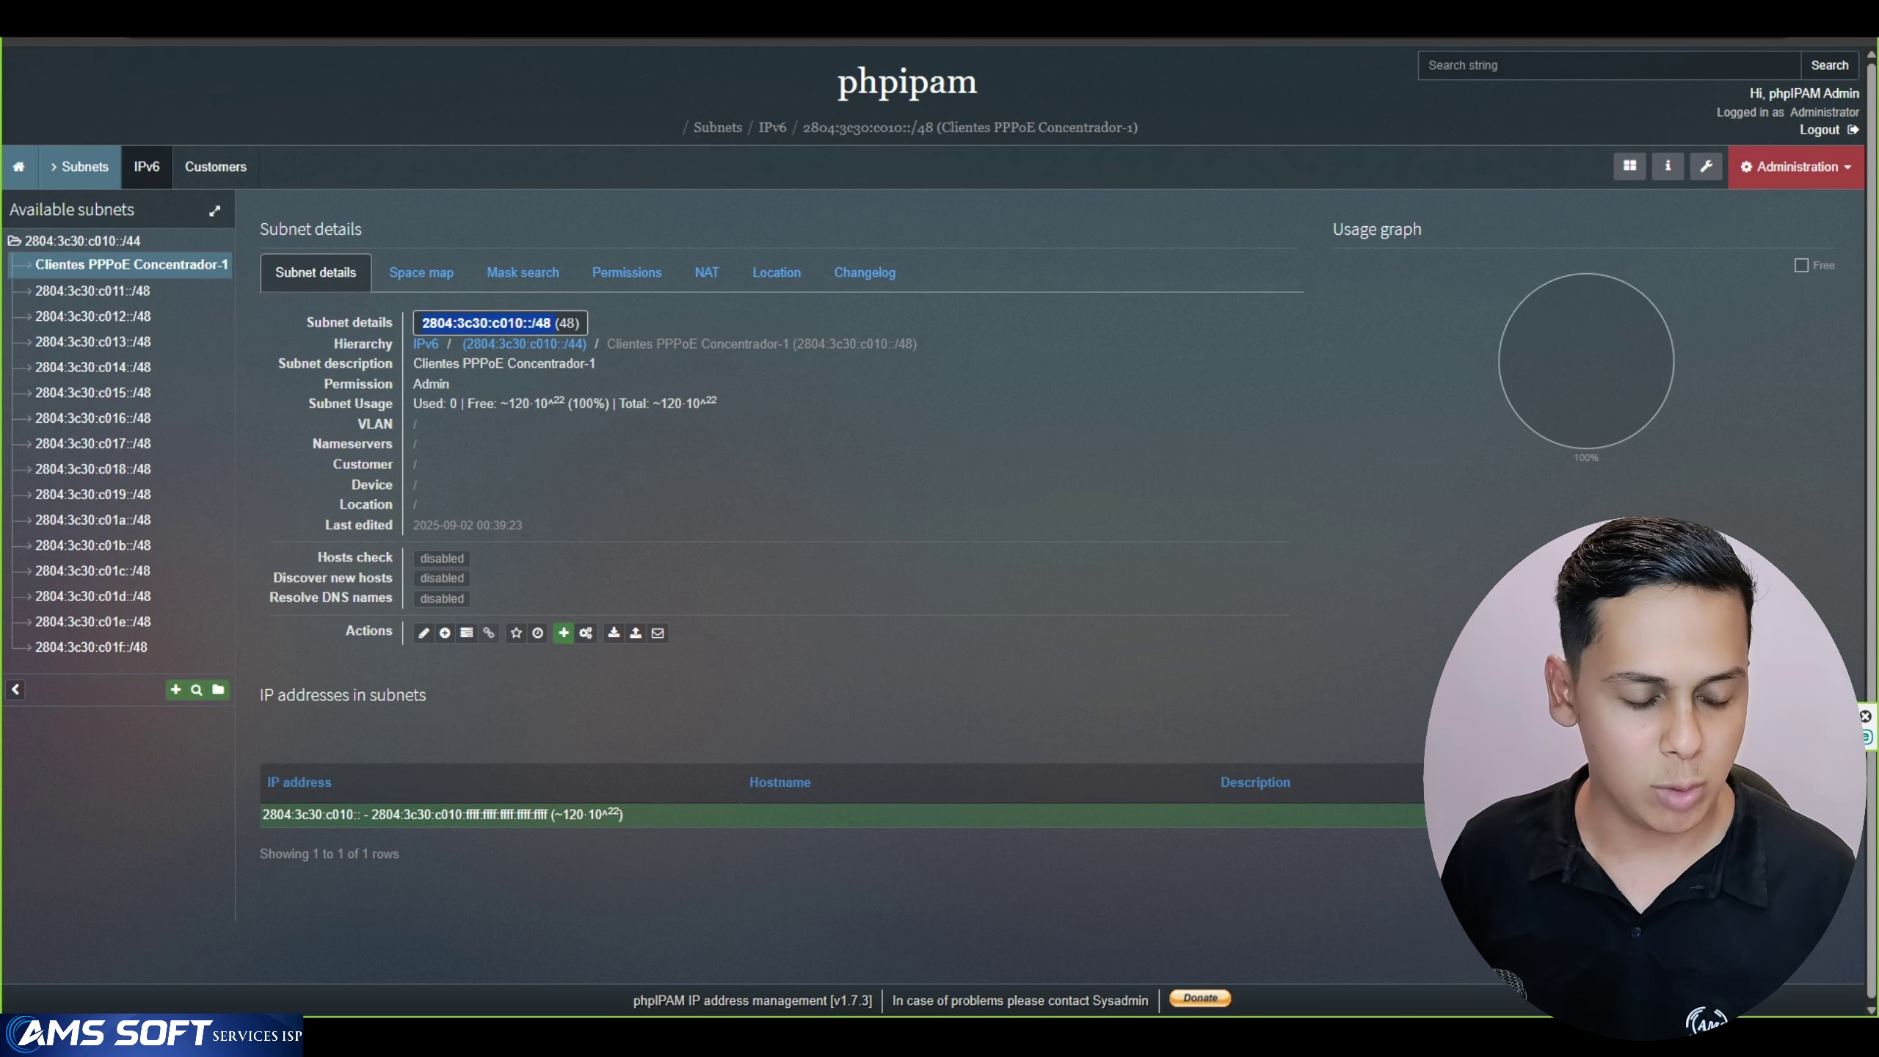
key("alt+Tab")
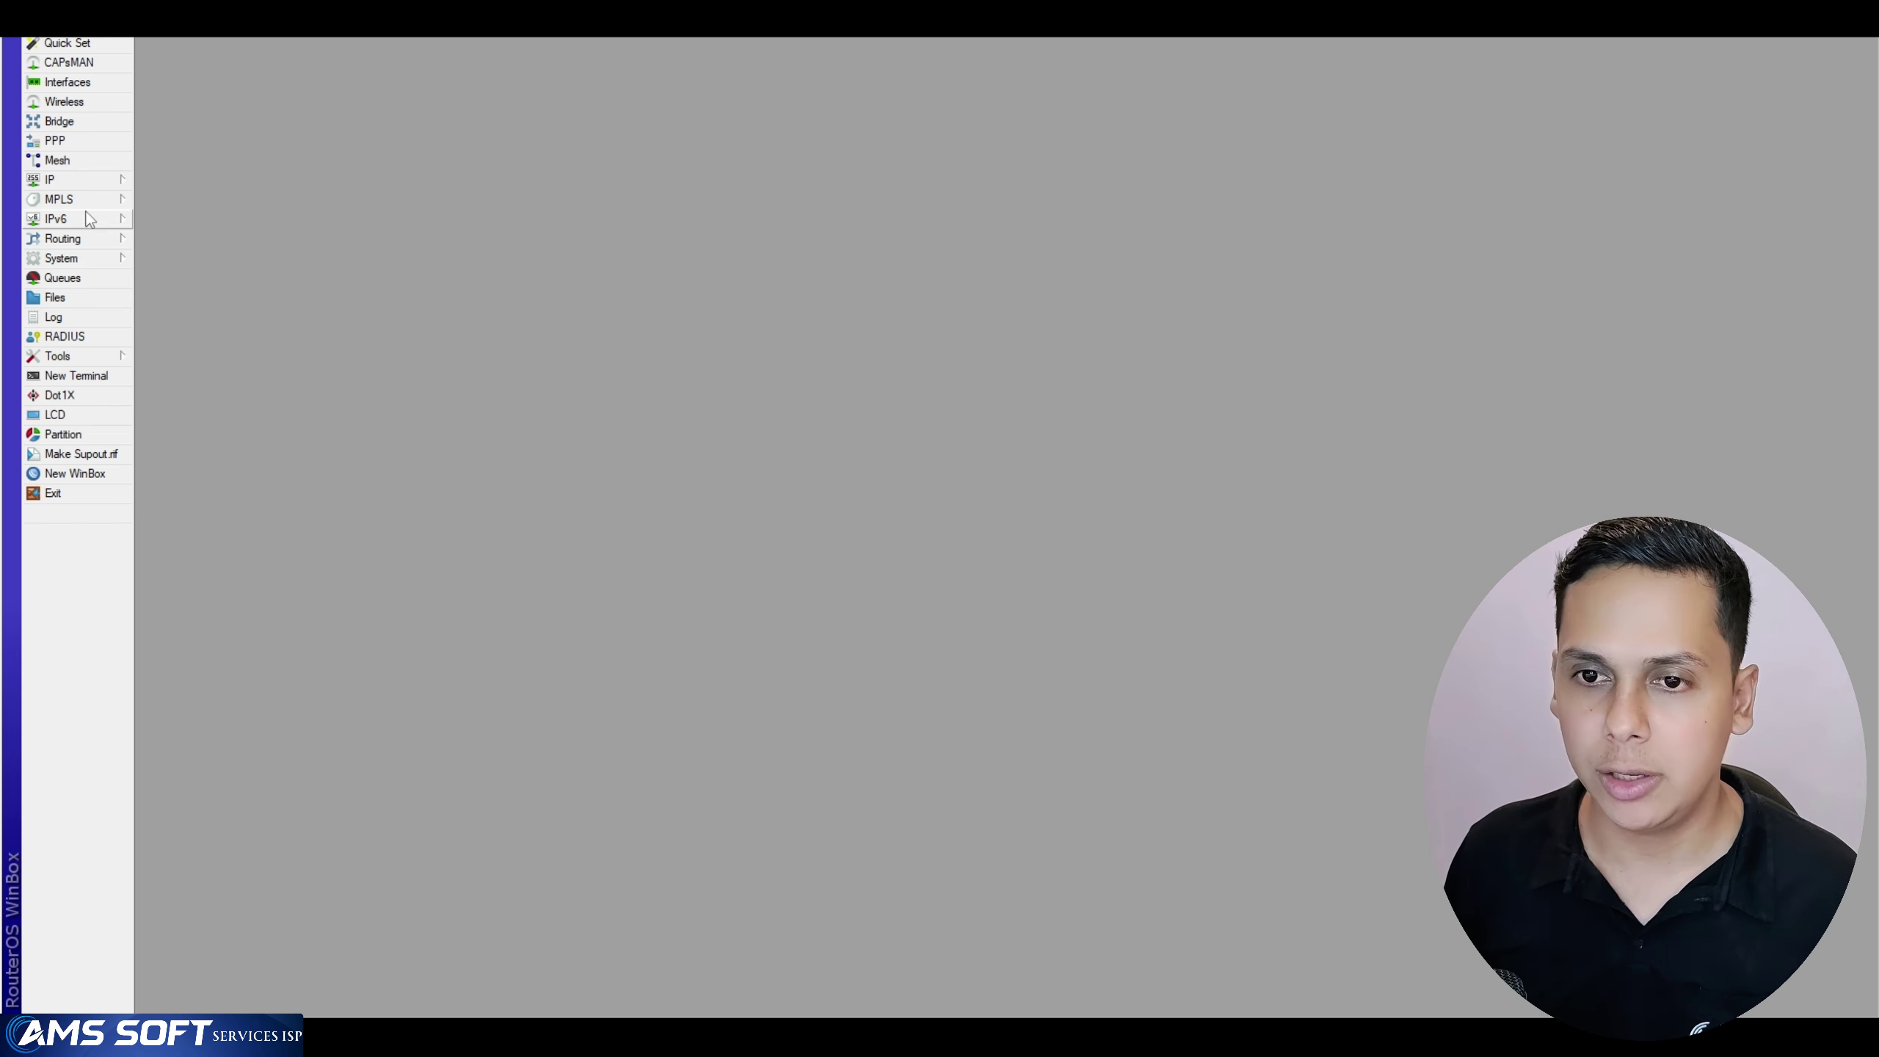
Start a new IPv6 pool named pool-v6-pppoe with the copied prefix 2804:3c30:c010::/48
left_click(88, 221)
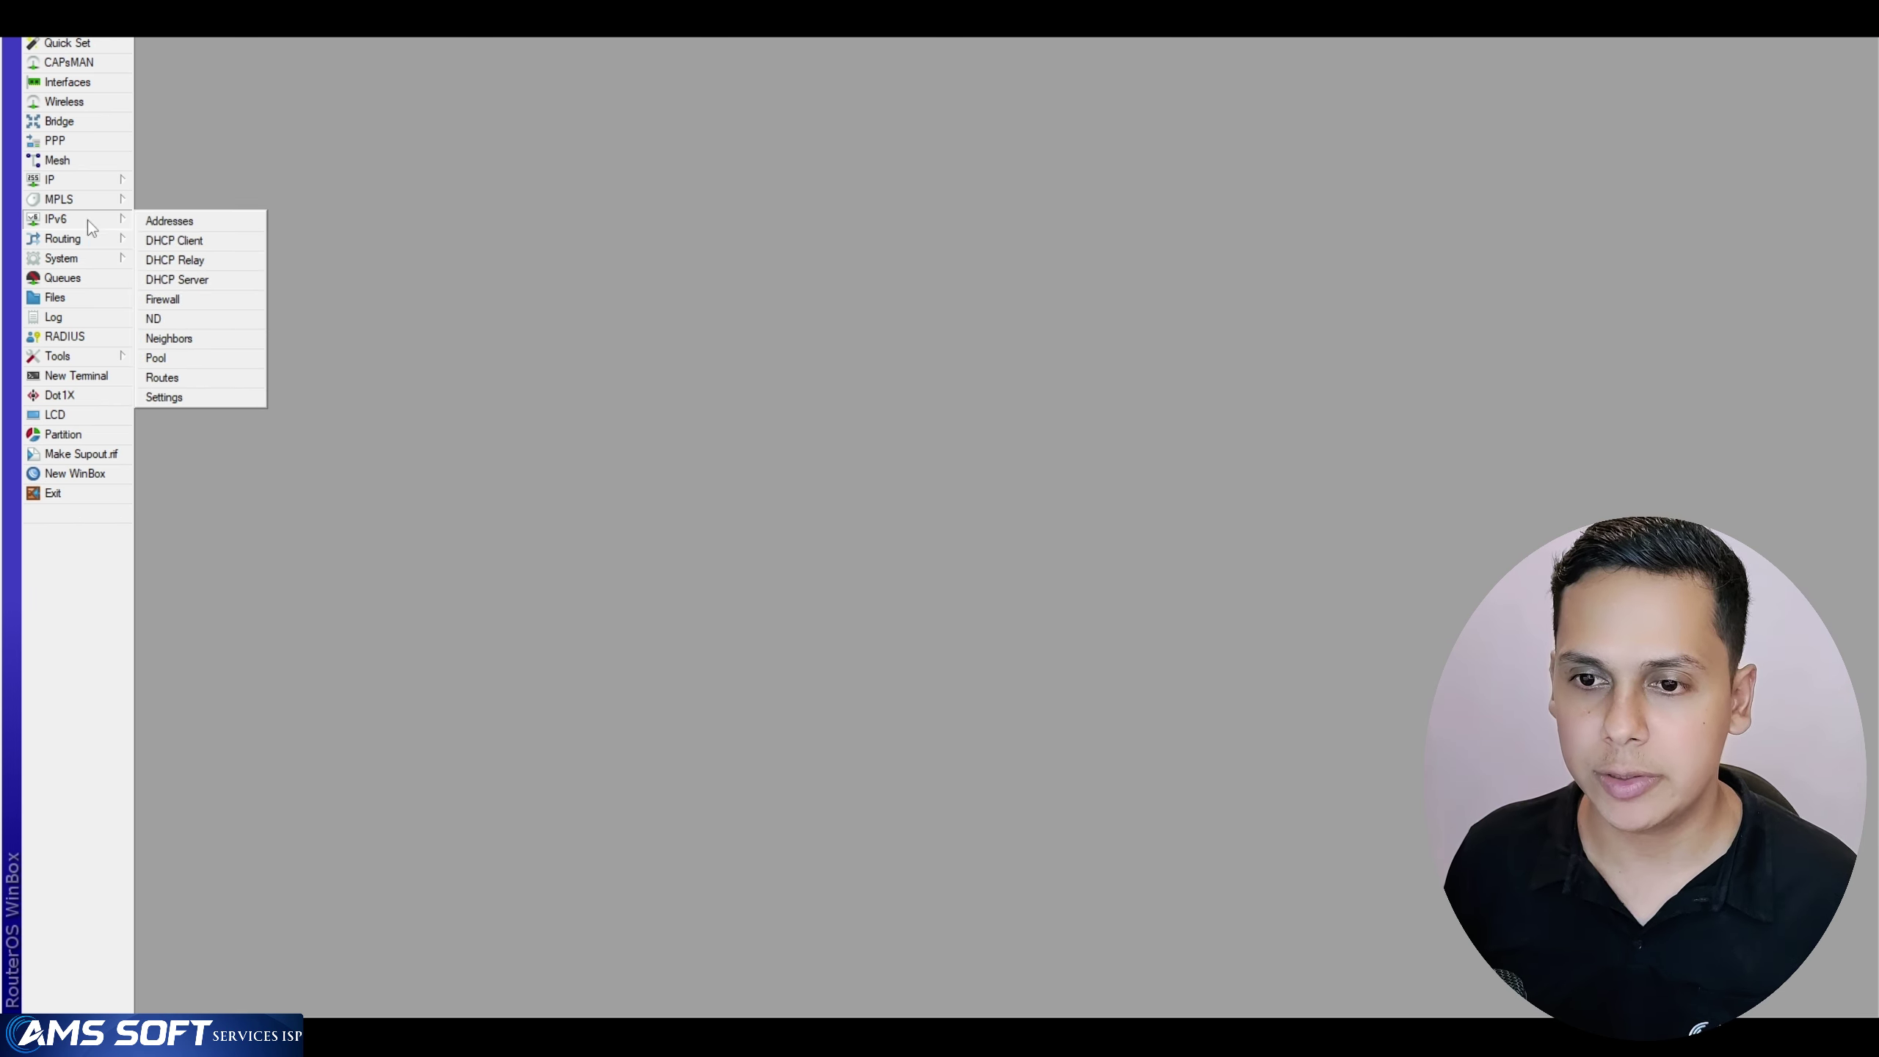
left_click(194, 361)
left_click(760, 402)
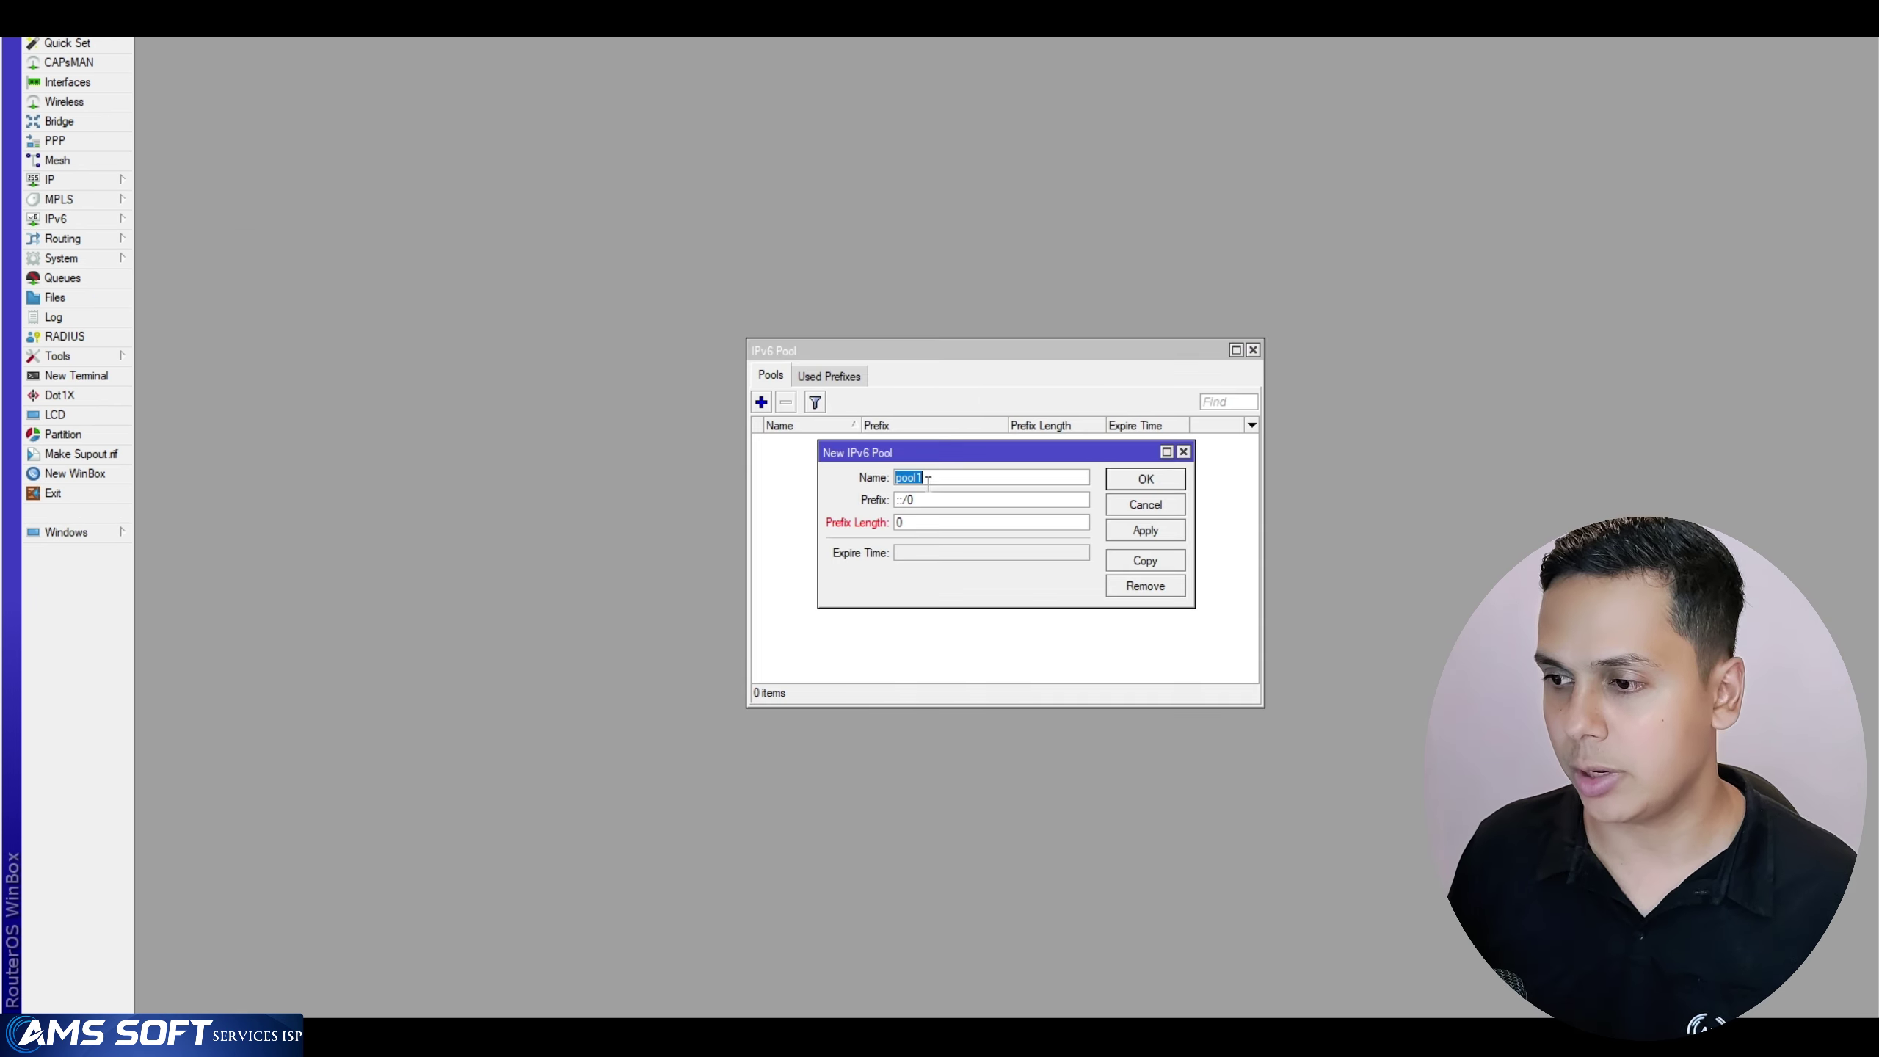
type("pool-v")
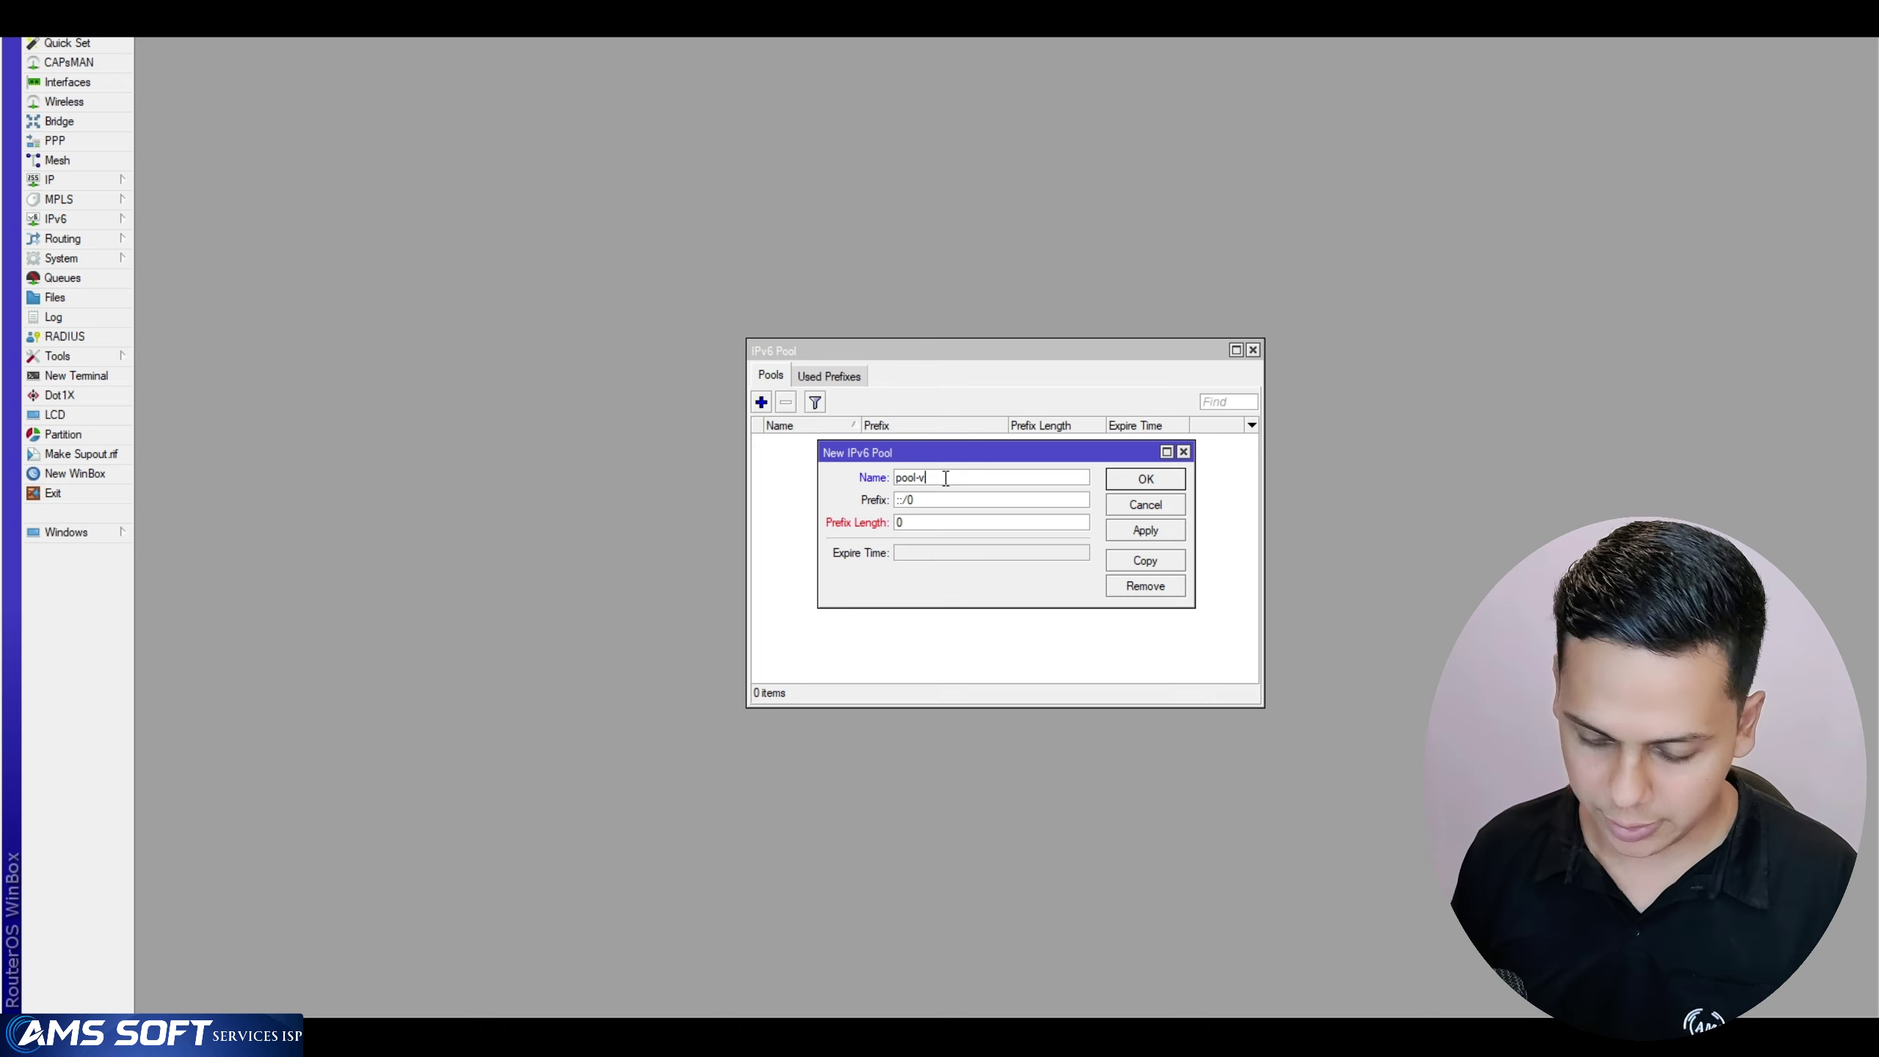
type("6-")
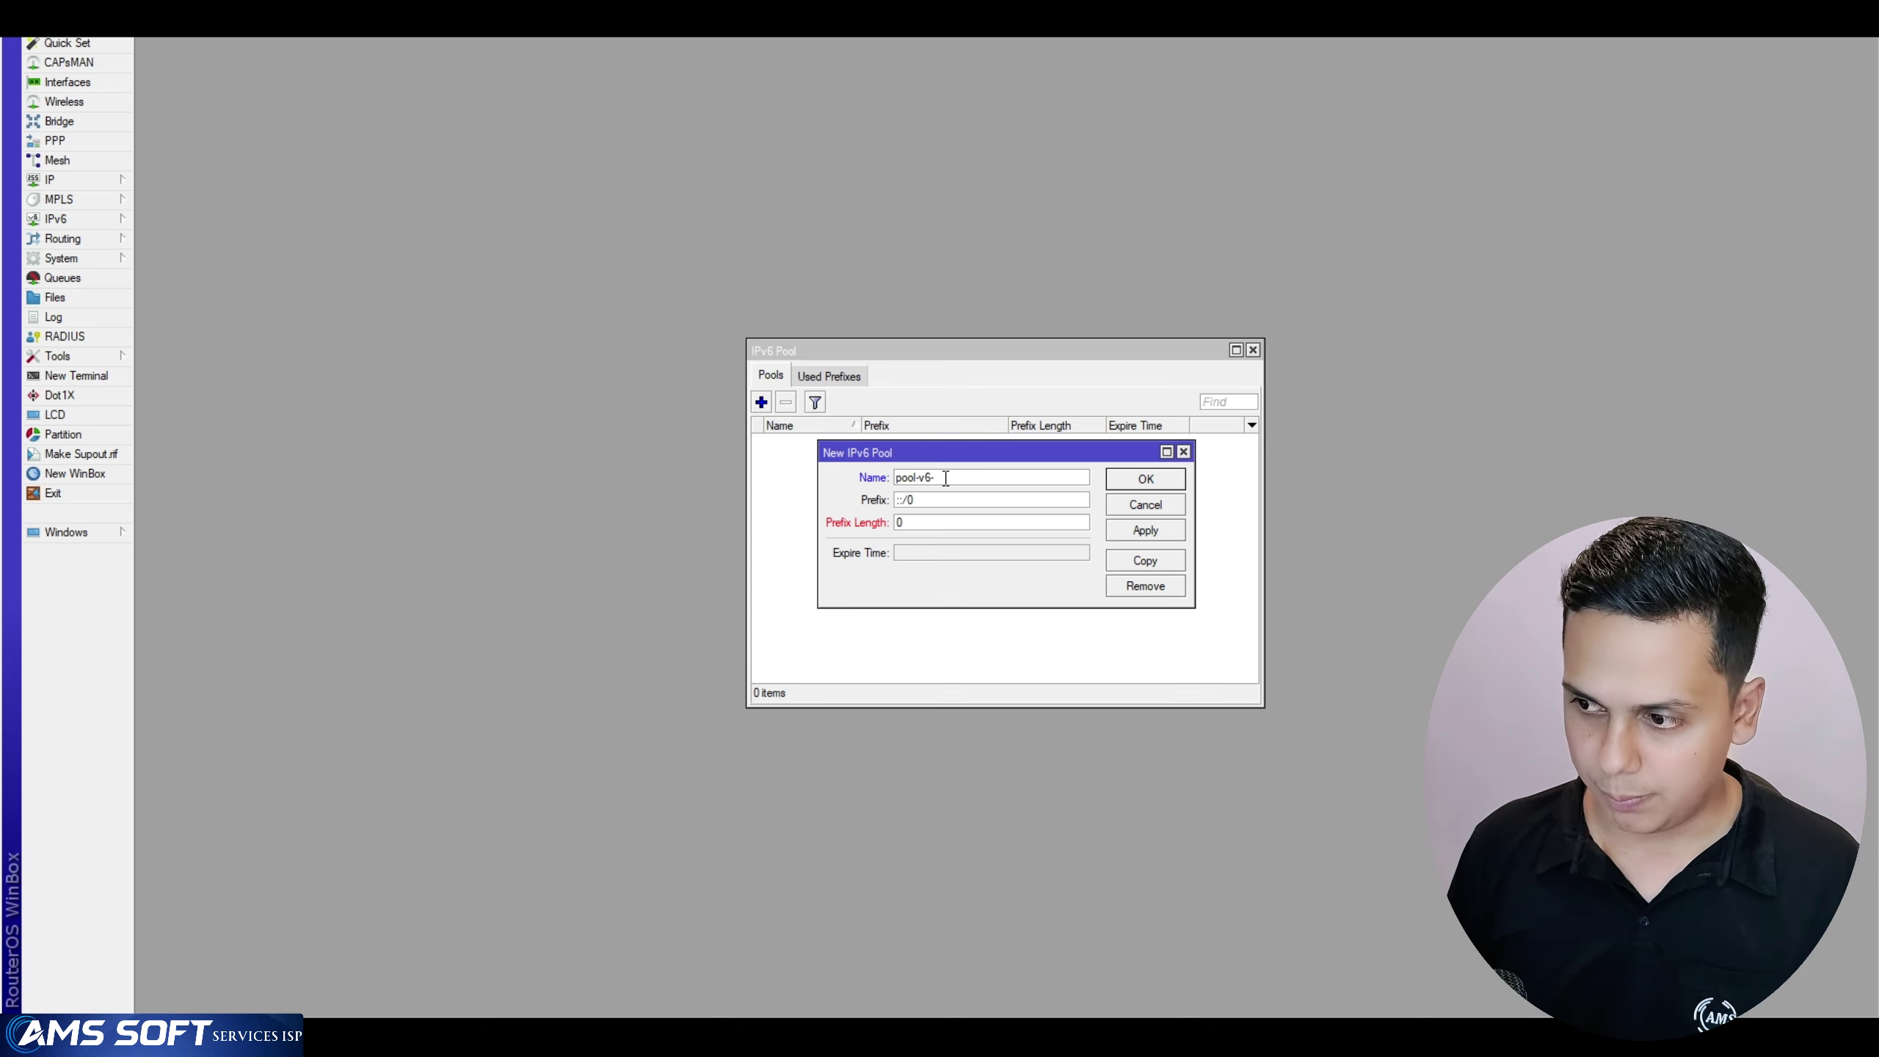
type("pppoe")
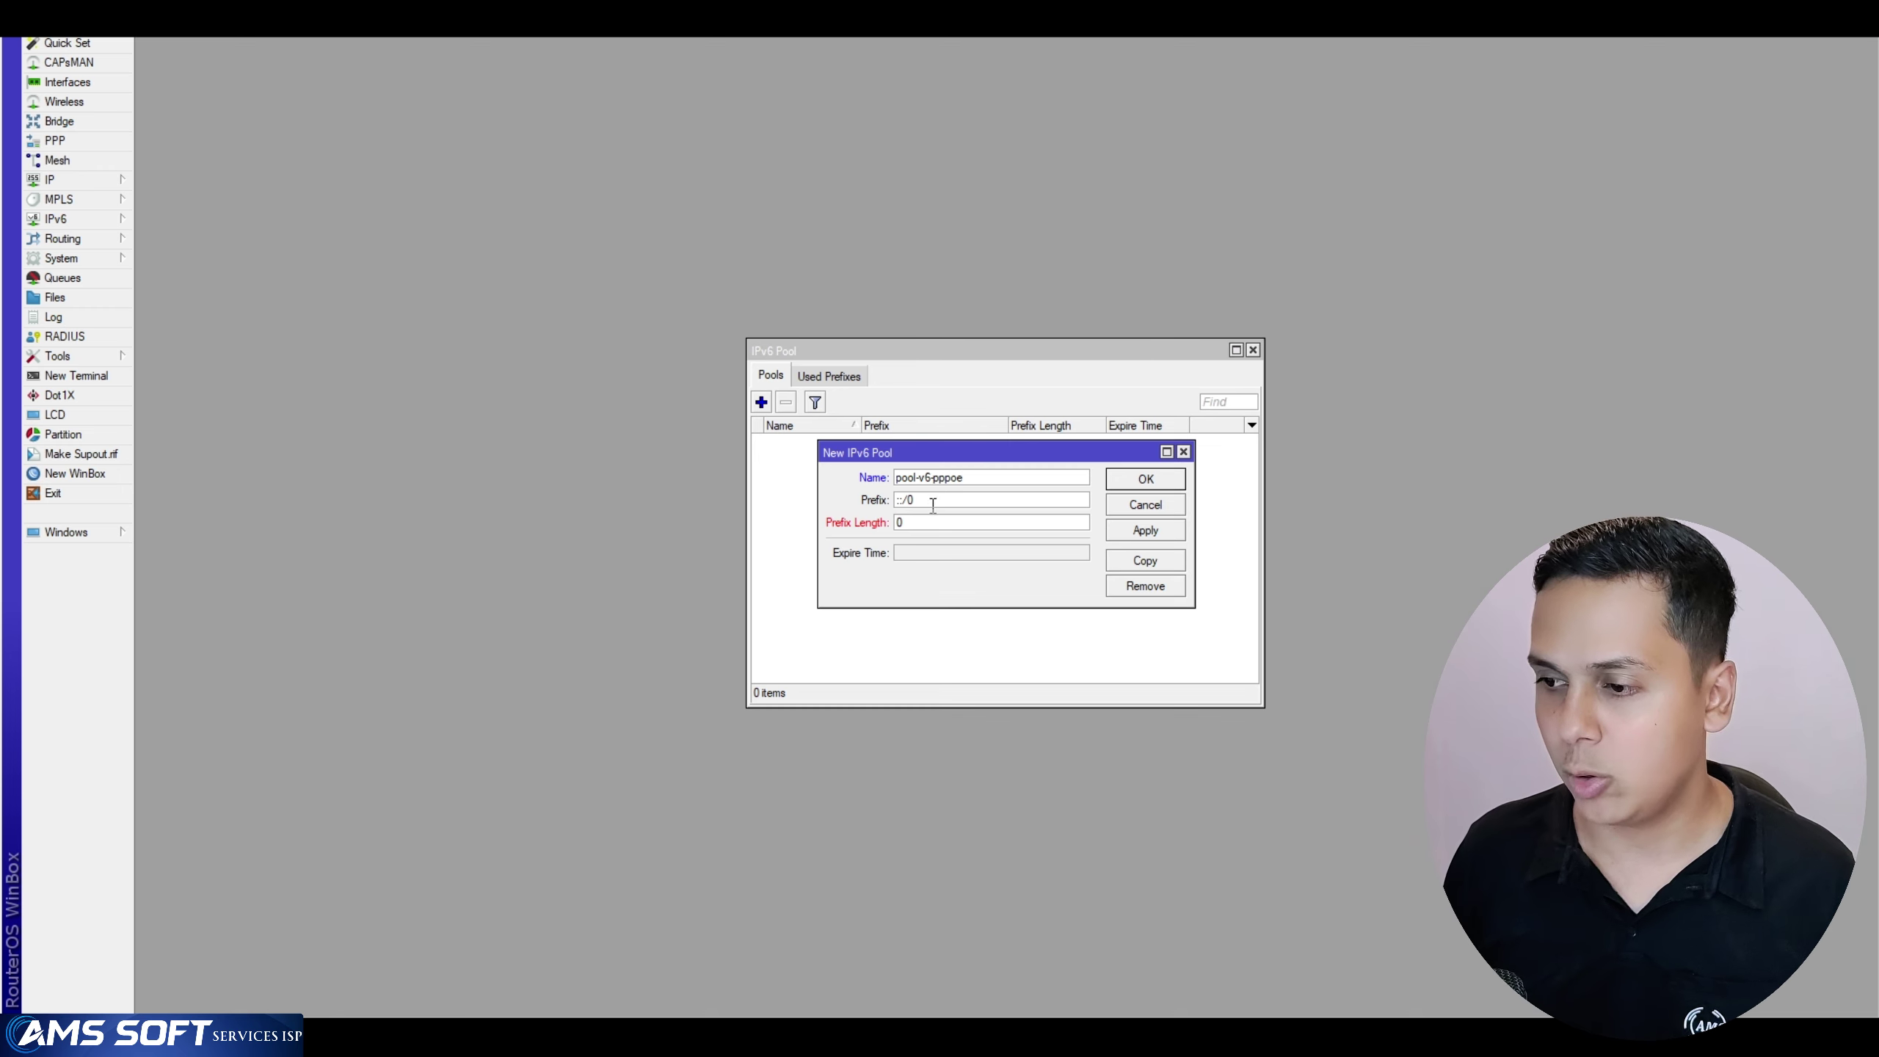
double_click(933, 505)
key("ctrl+v")
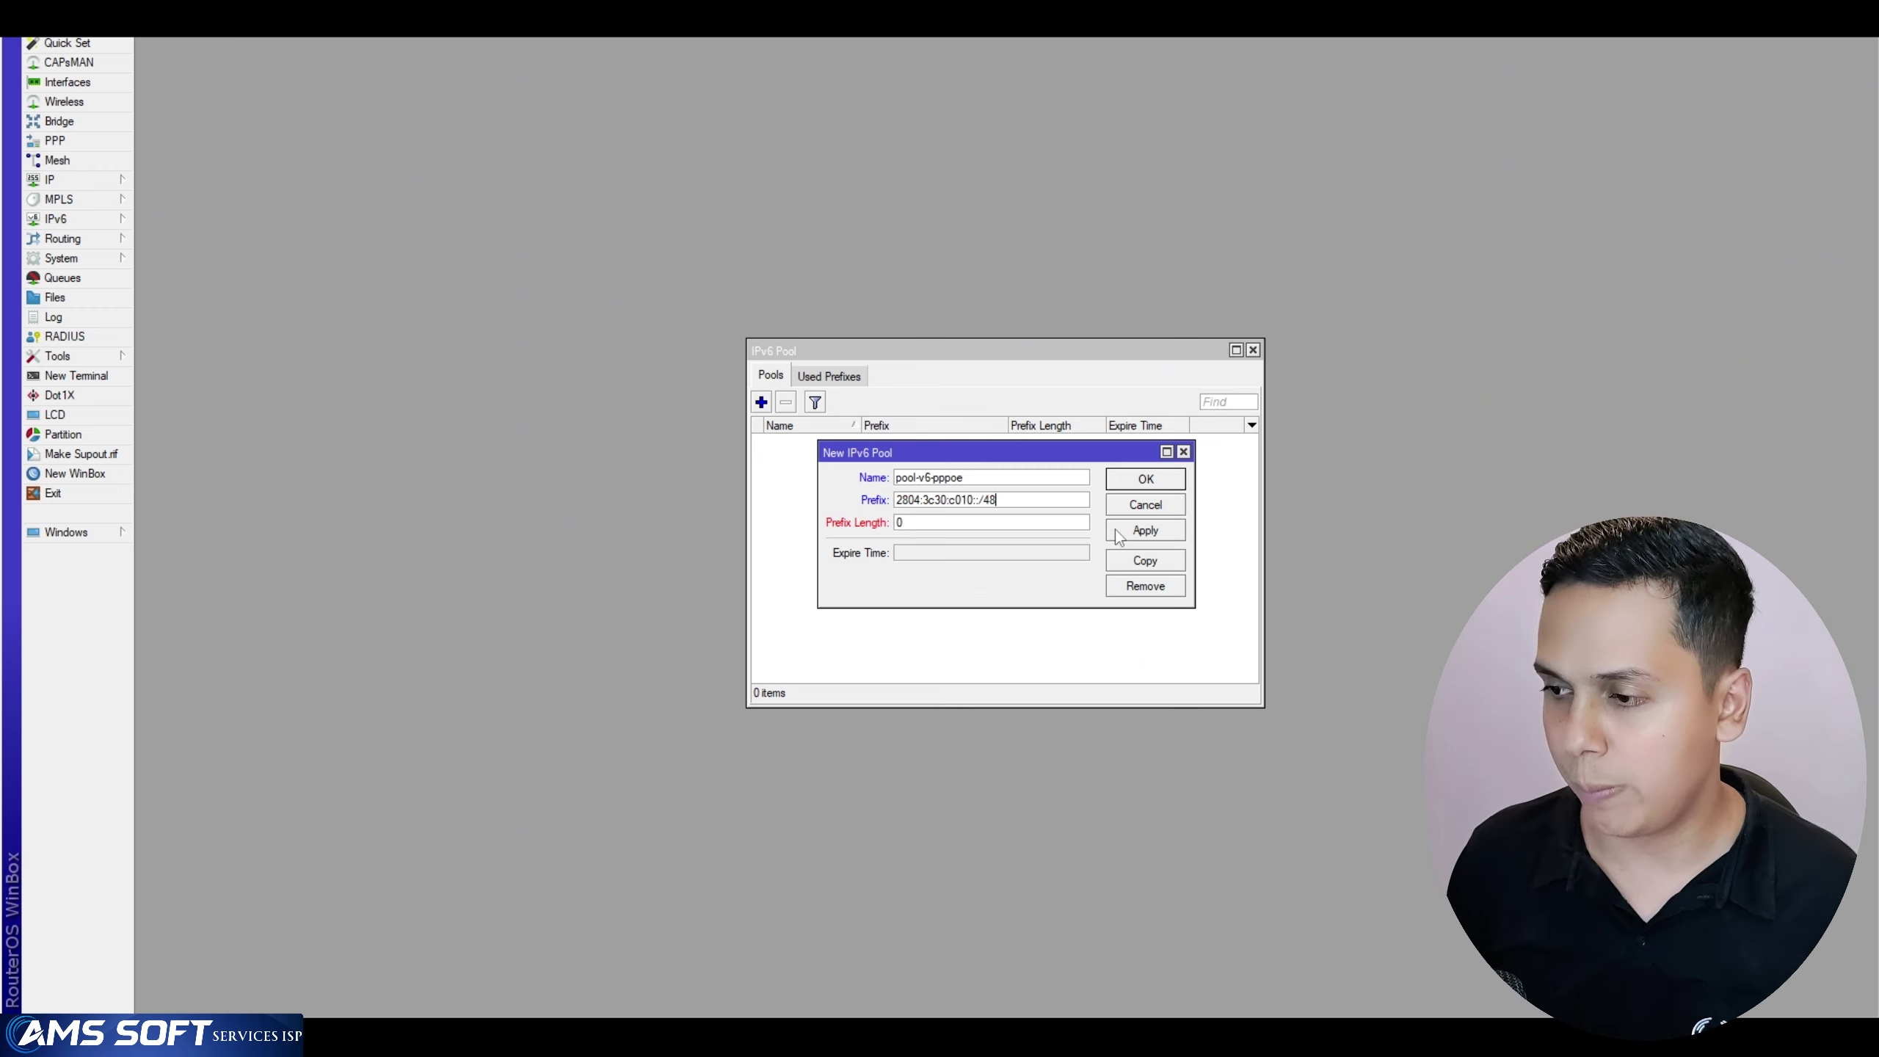
Set the pool's prefix length to 64, save the pool and close the entry form
double_click(954, 529)
key("BackSpace")
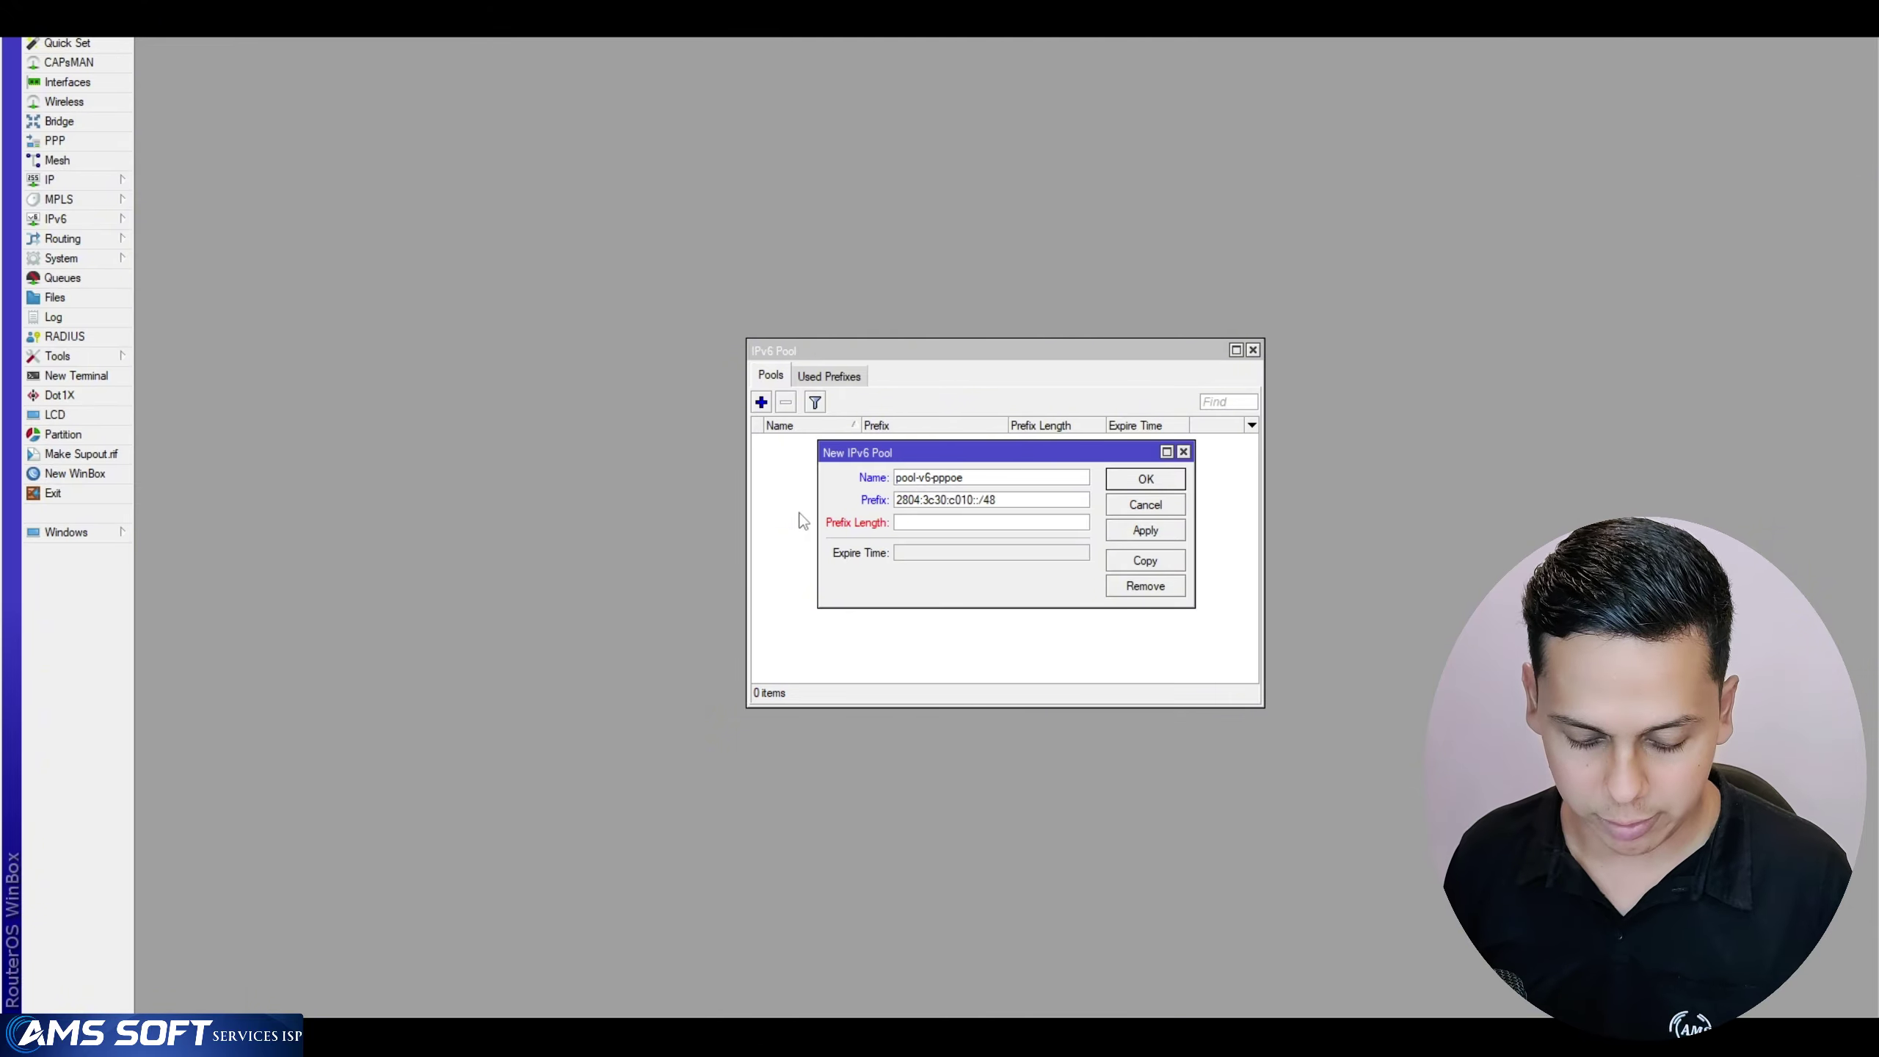
type("64")
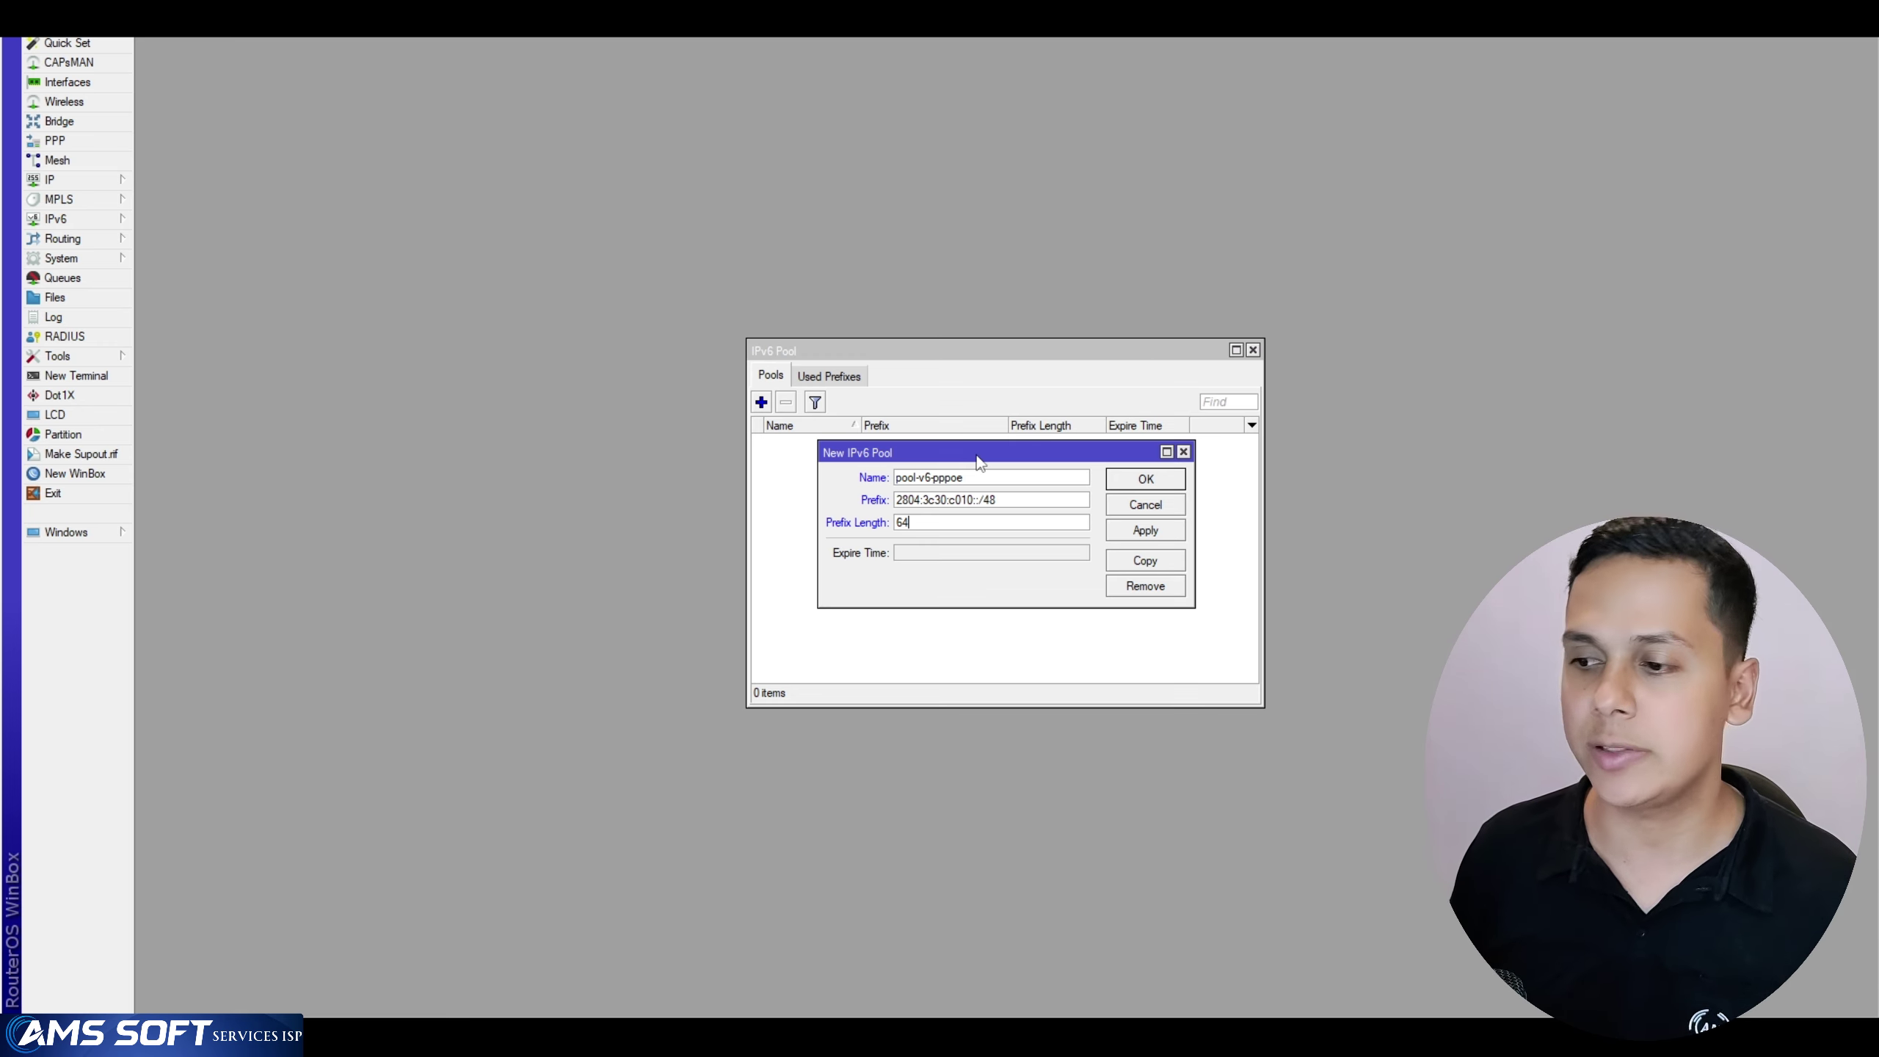
left_click_drag(961, 523, 836, 522)
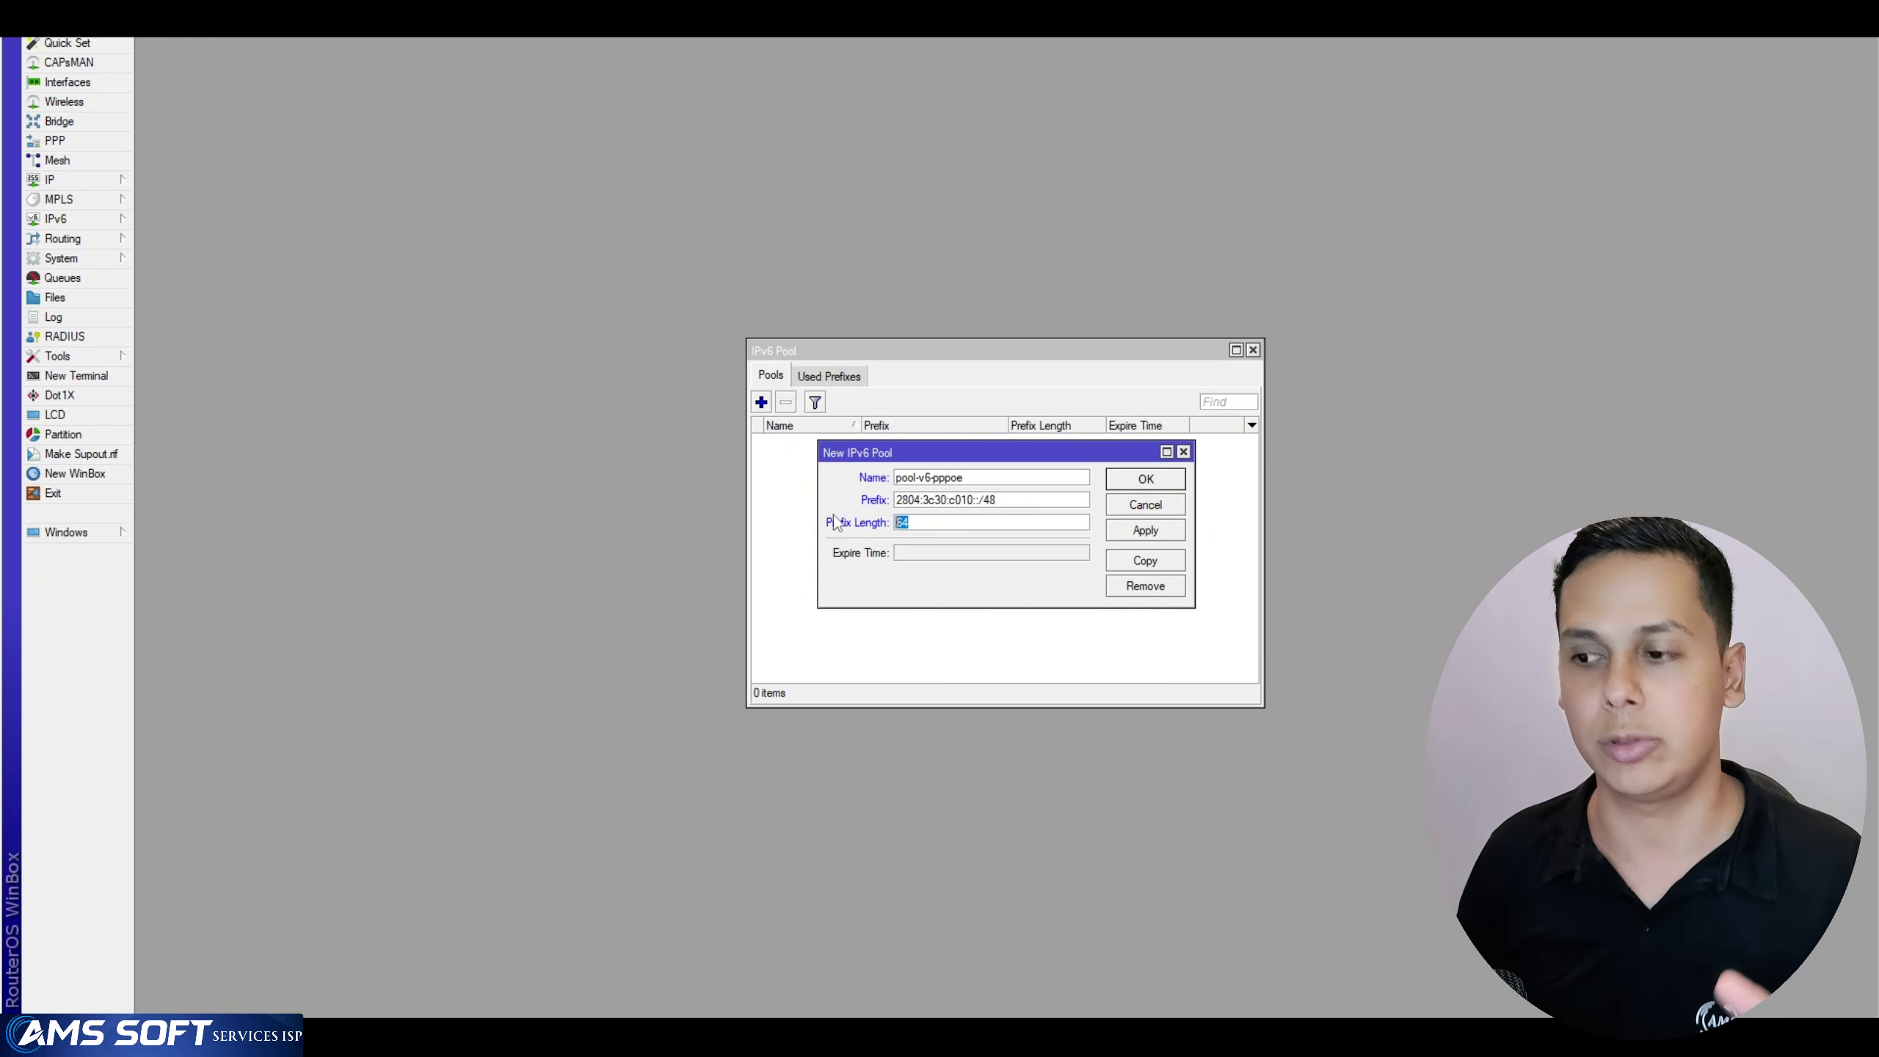
left_click(920, 521)
left_click_drag(942, 463, 543, 257)
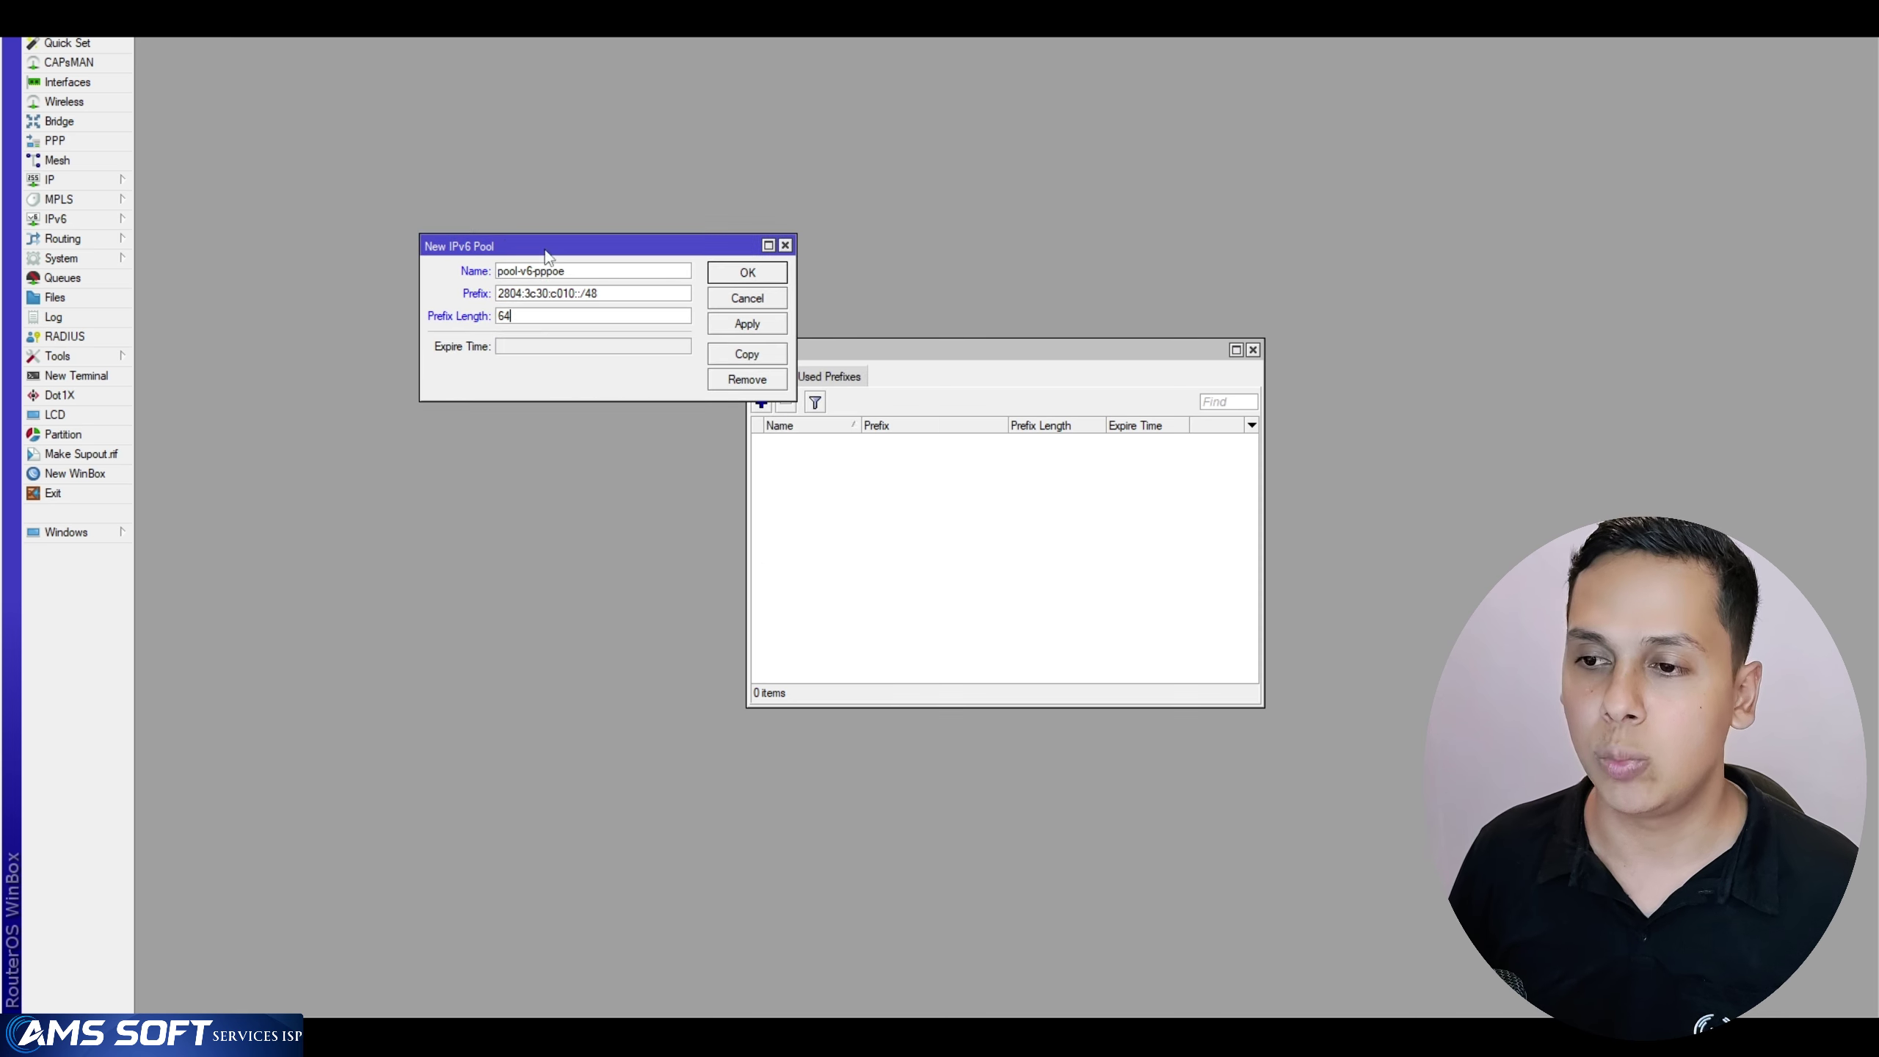
double_click(546, 318)
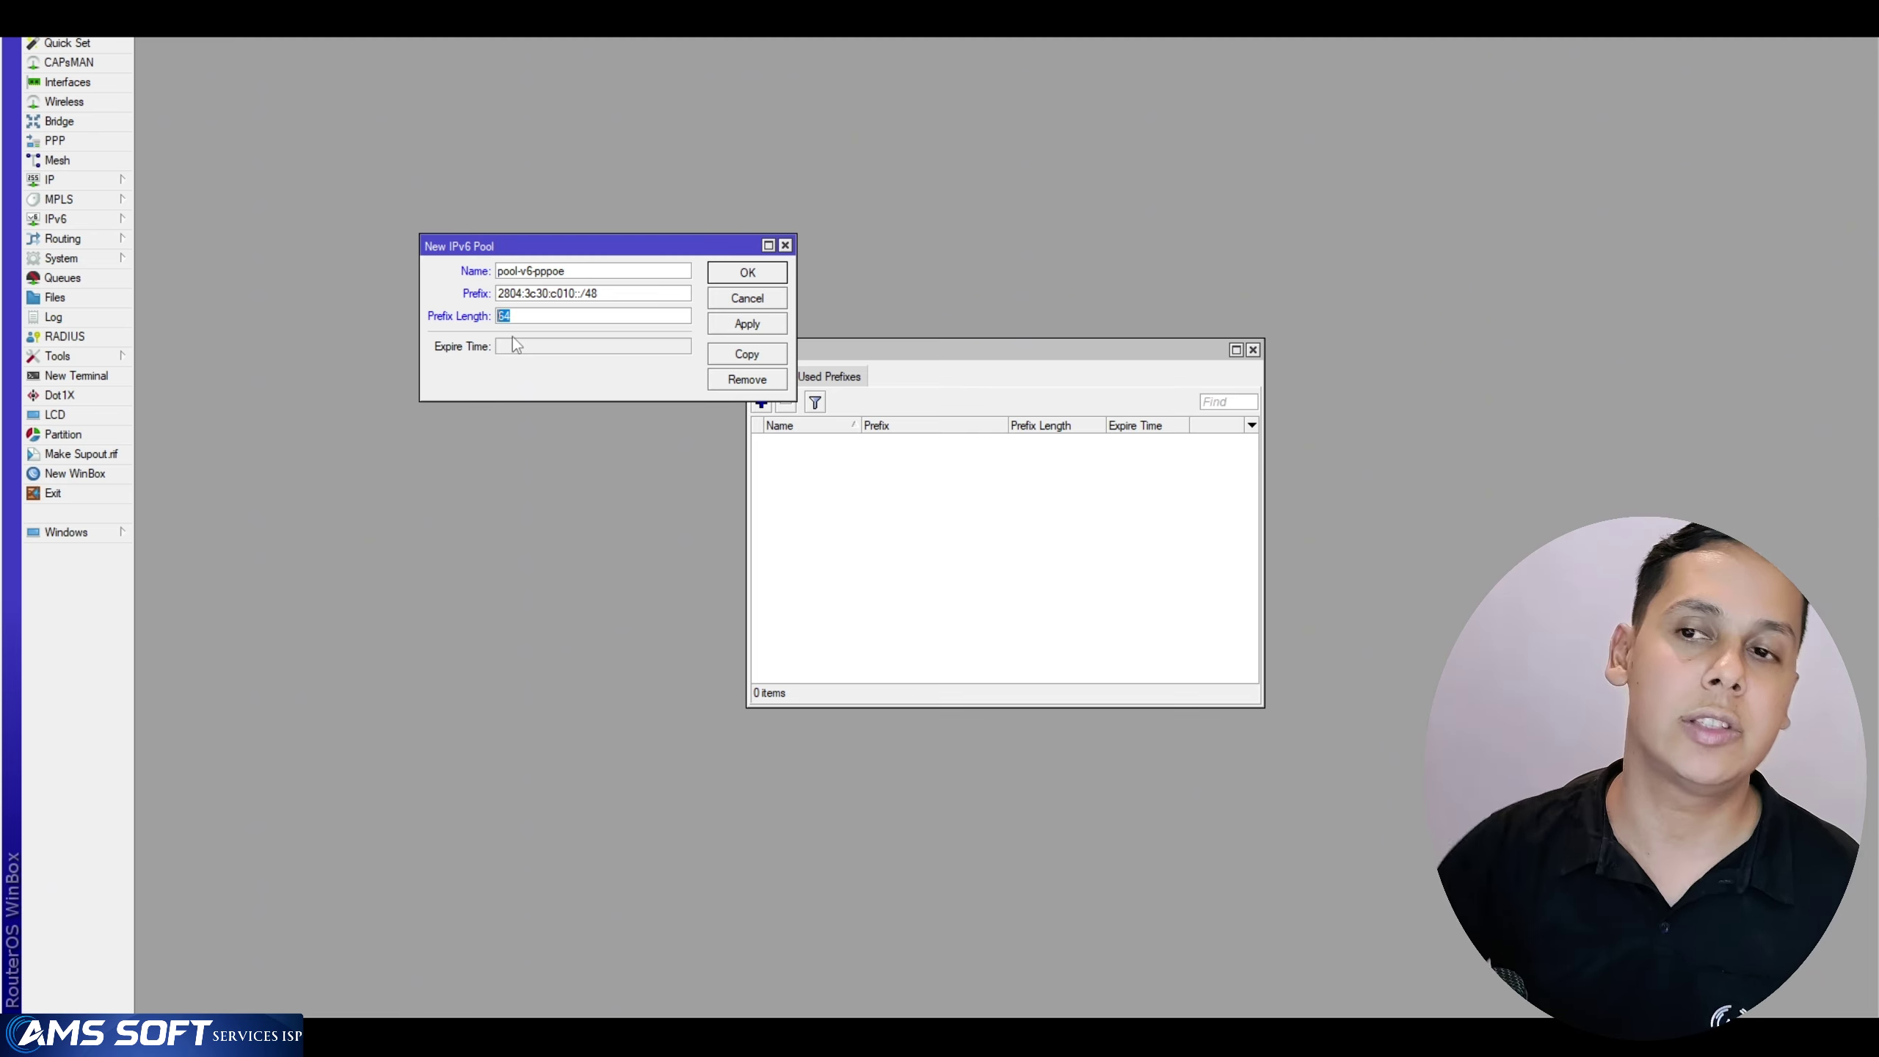
left_click(747, 324)
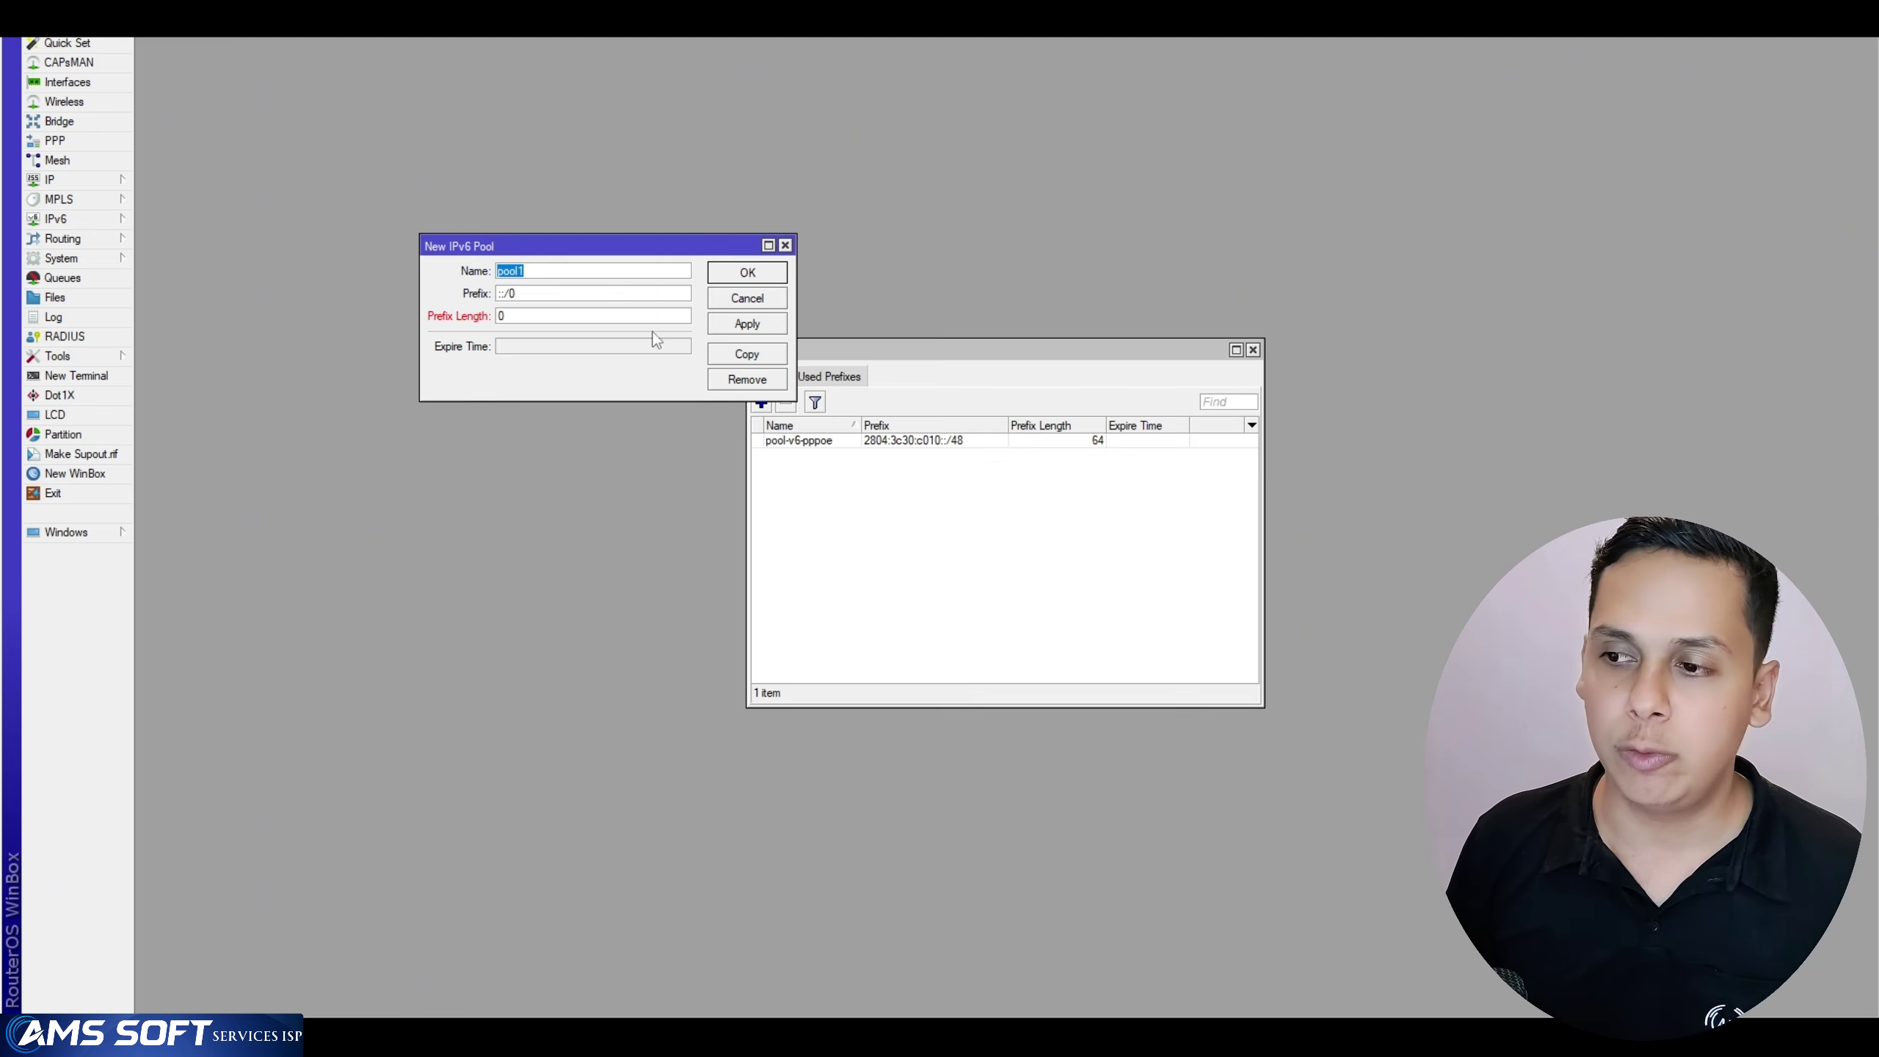
left_click(764, 302)
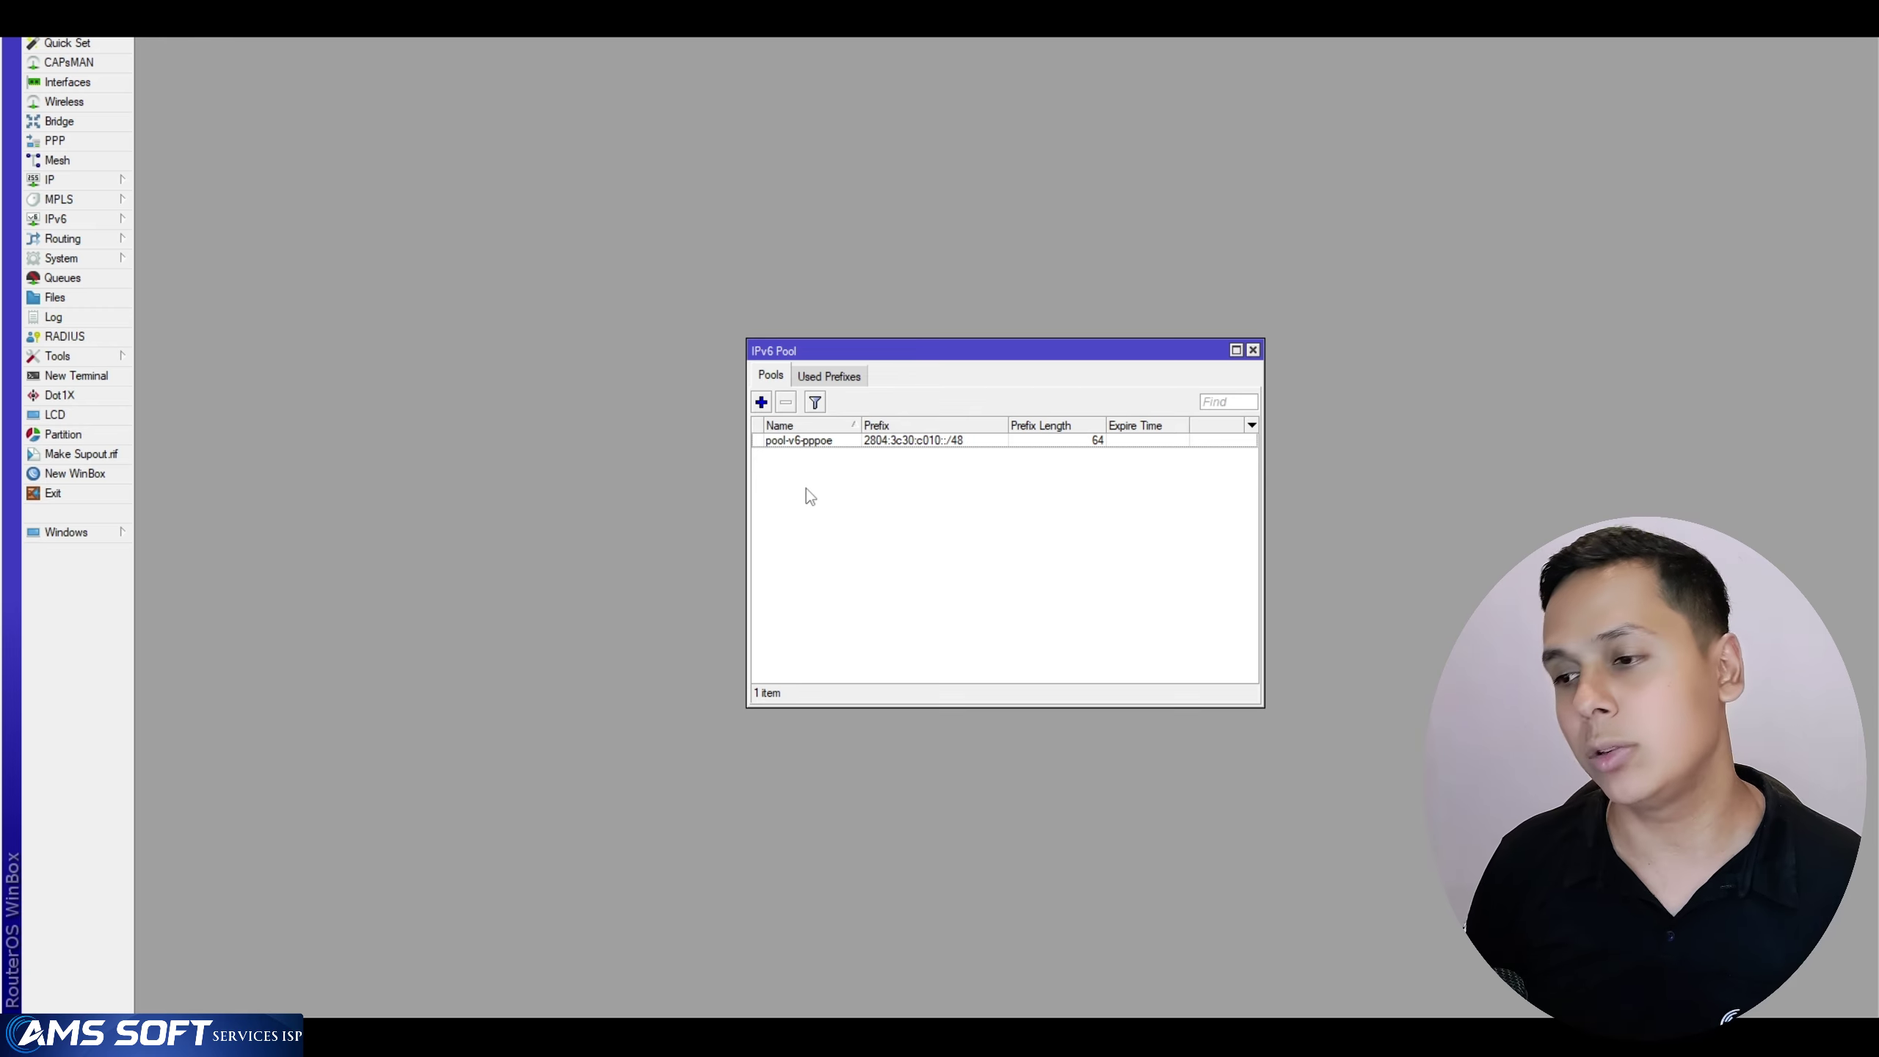
left_click(814, 442)
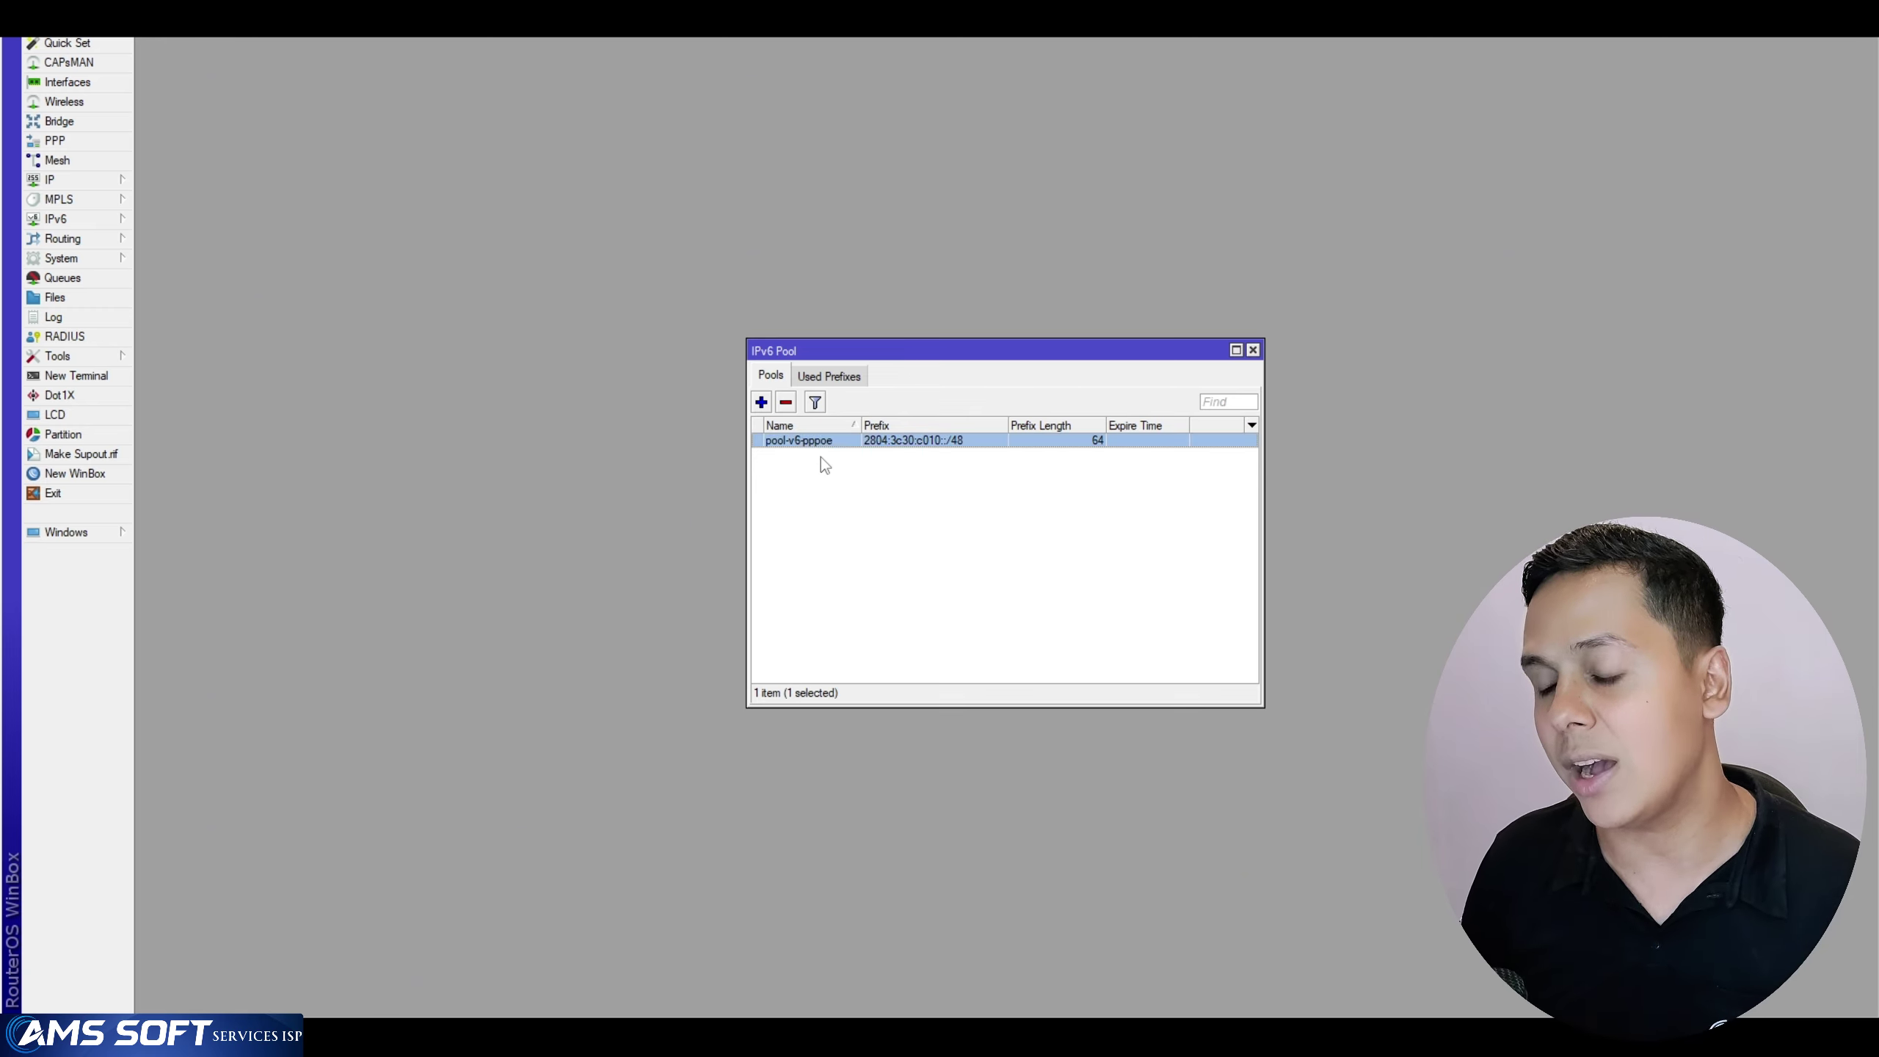
left_click(863, 529)
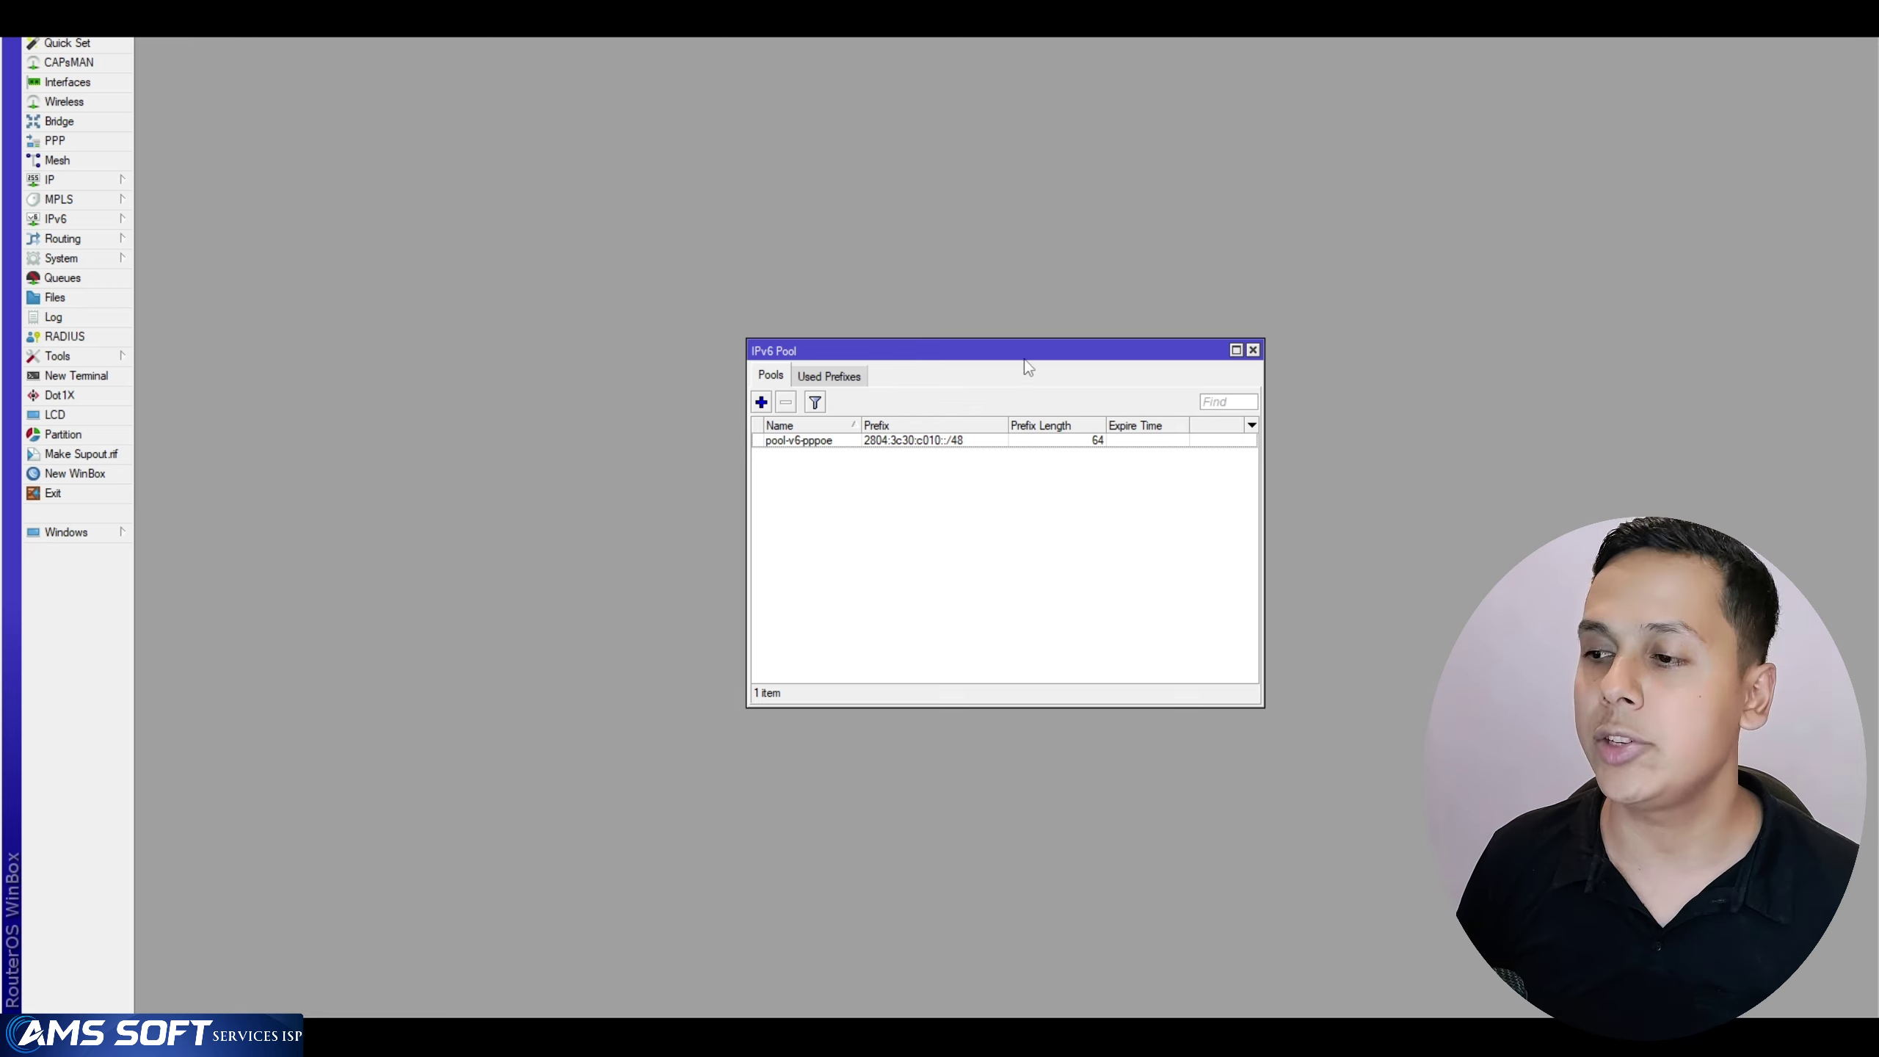
left_click_drag(1026, 348, 958, 342)
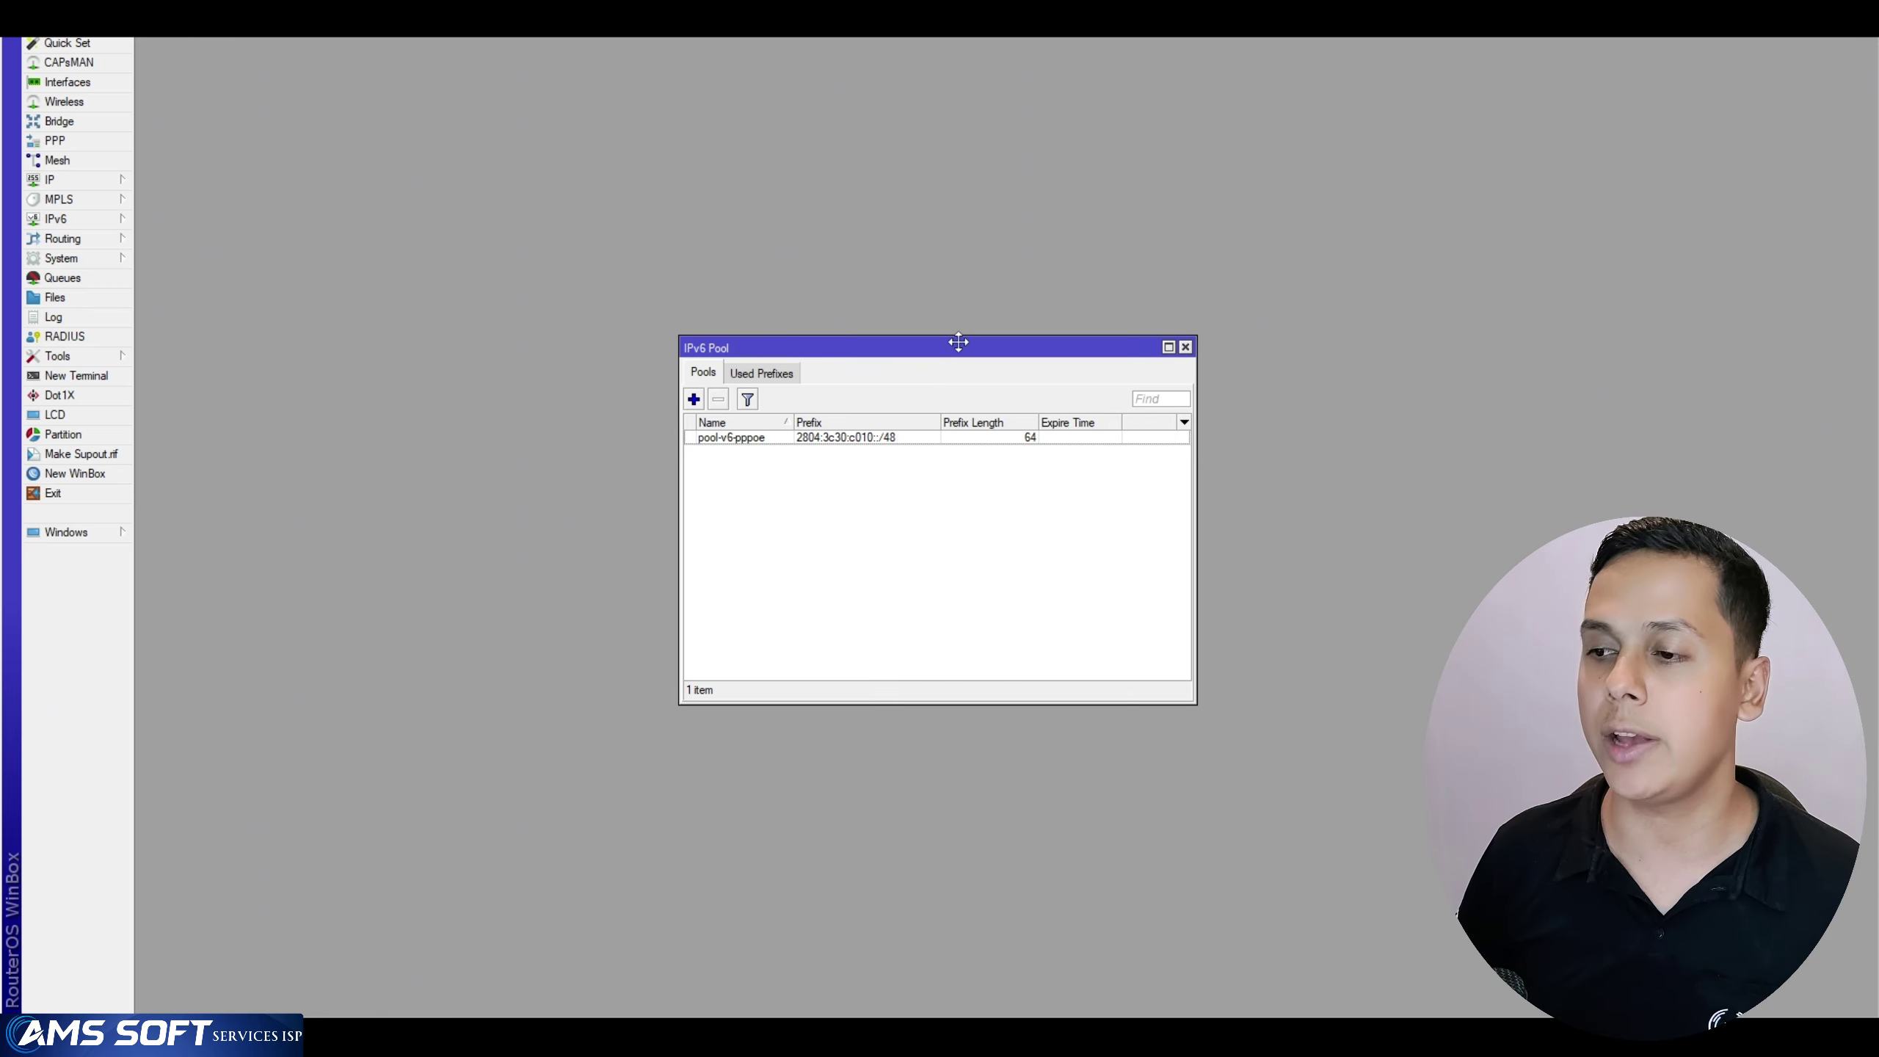
double_click(855, 439)
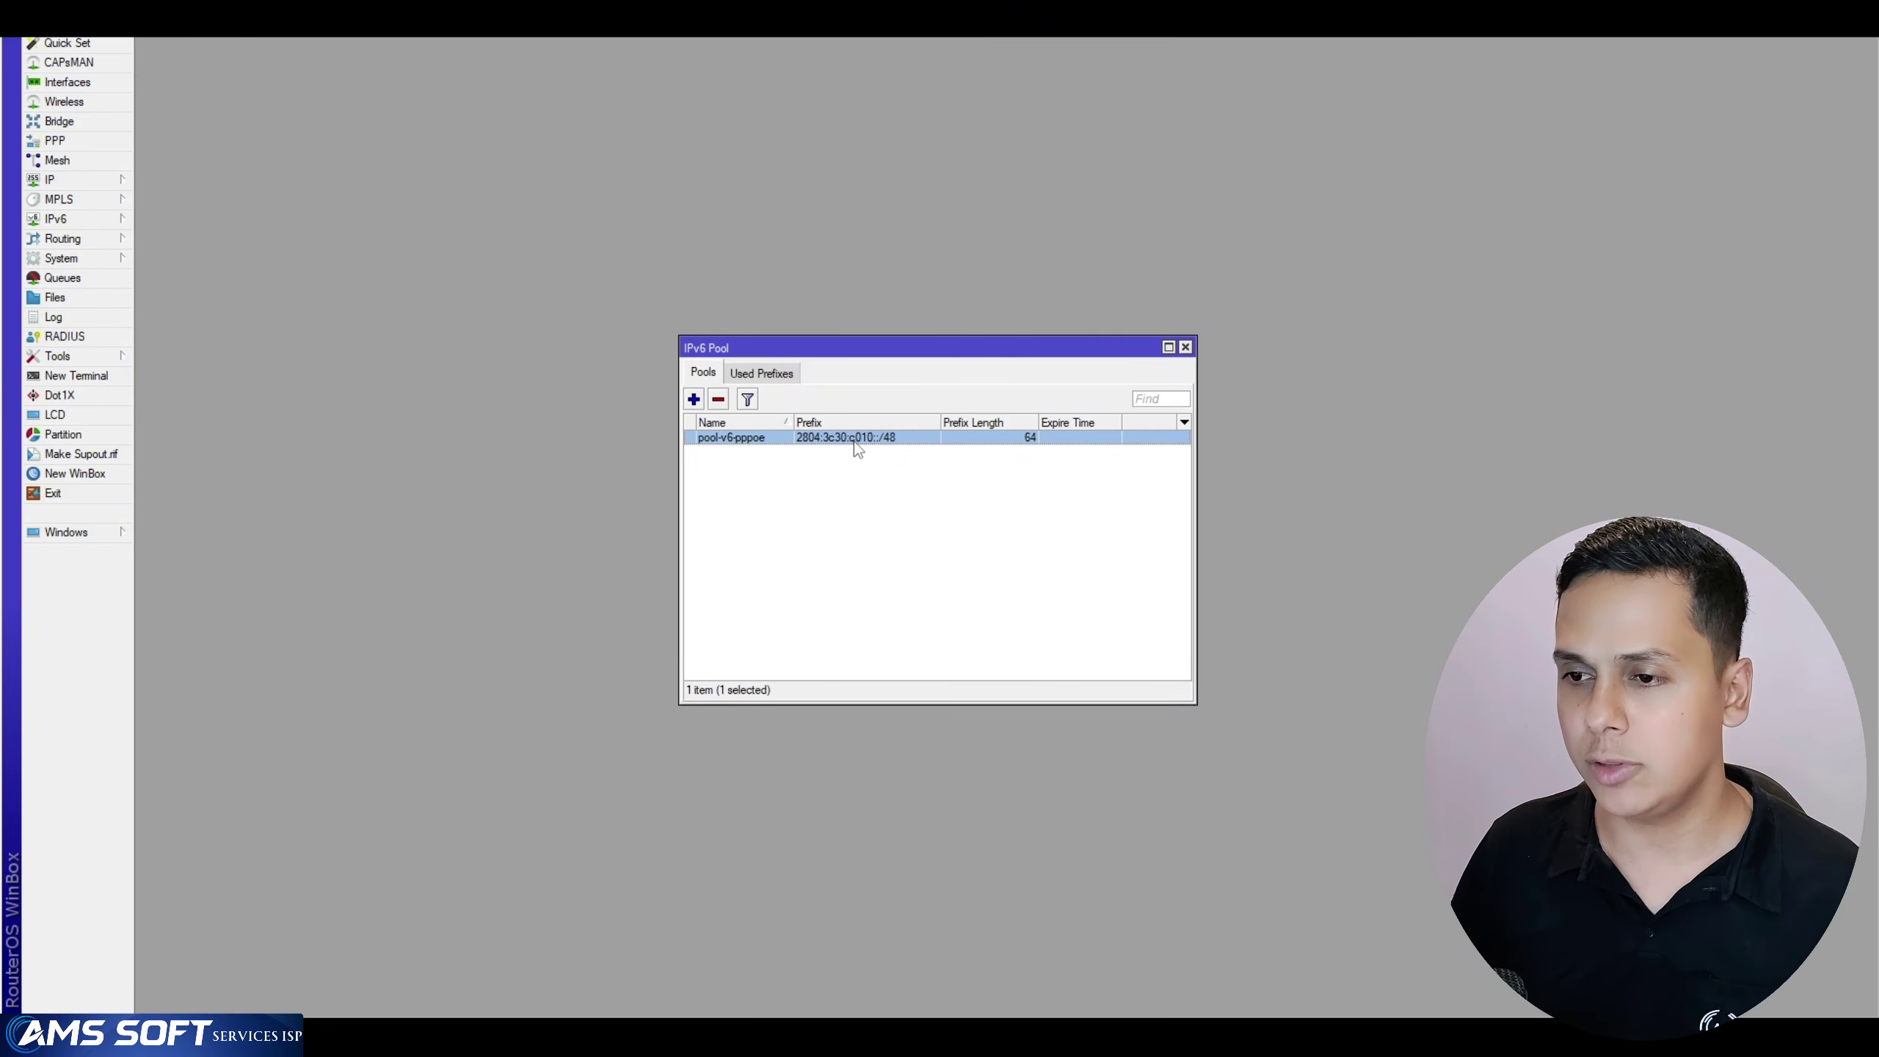
left_click_drag(497, 293, 598, 293)
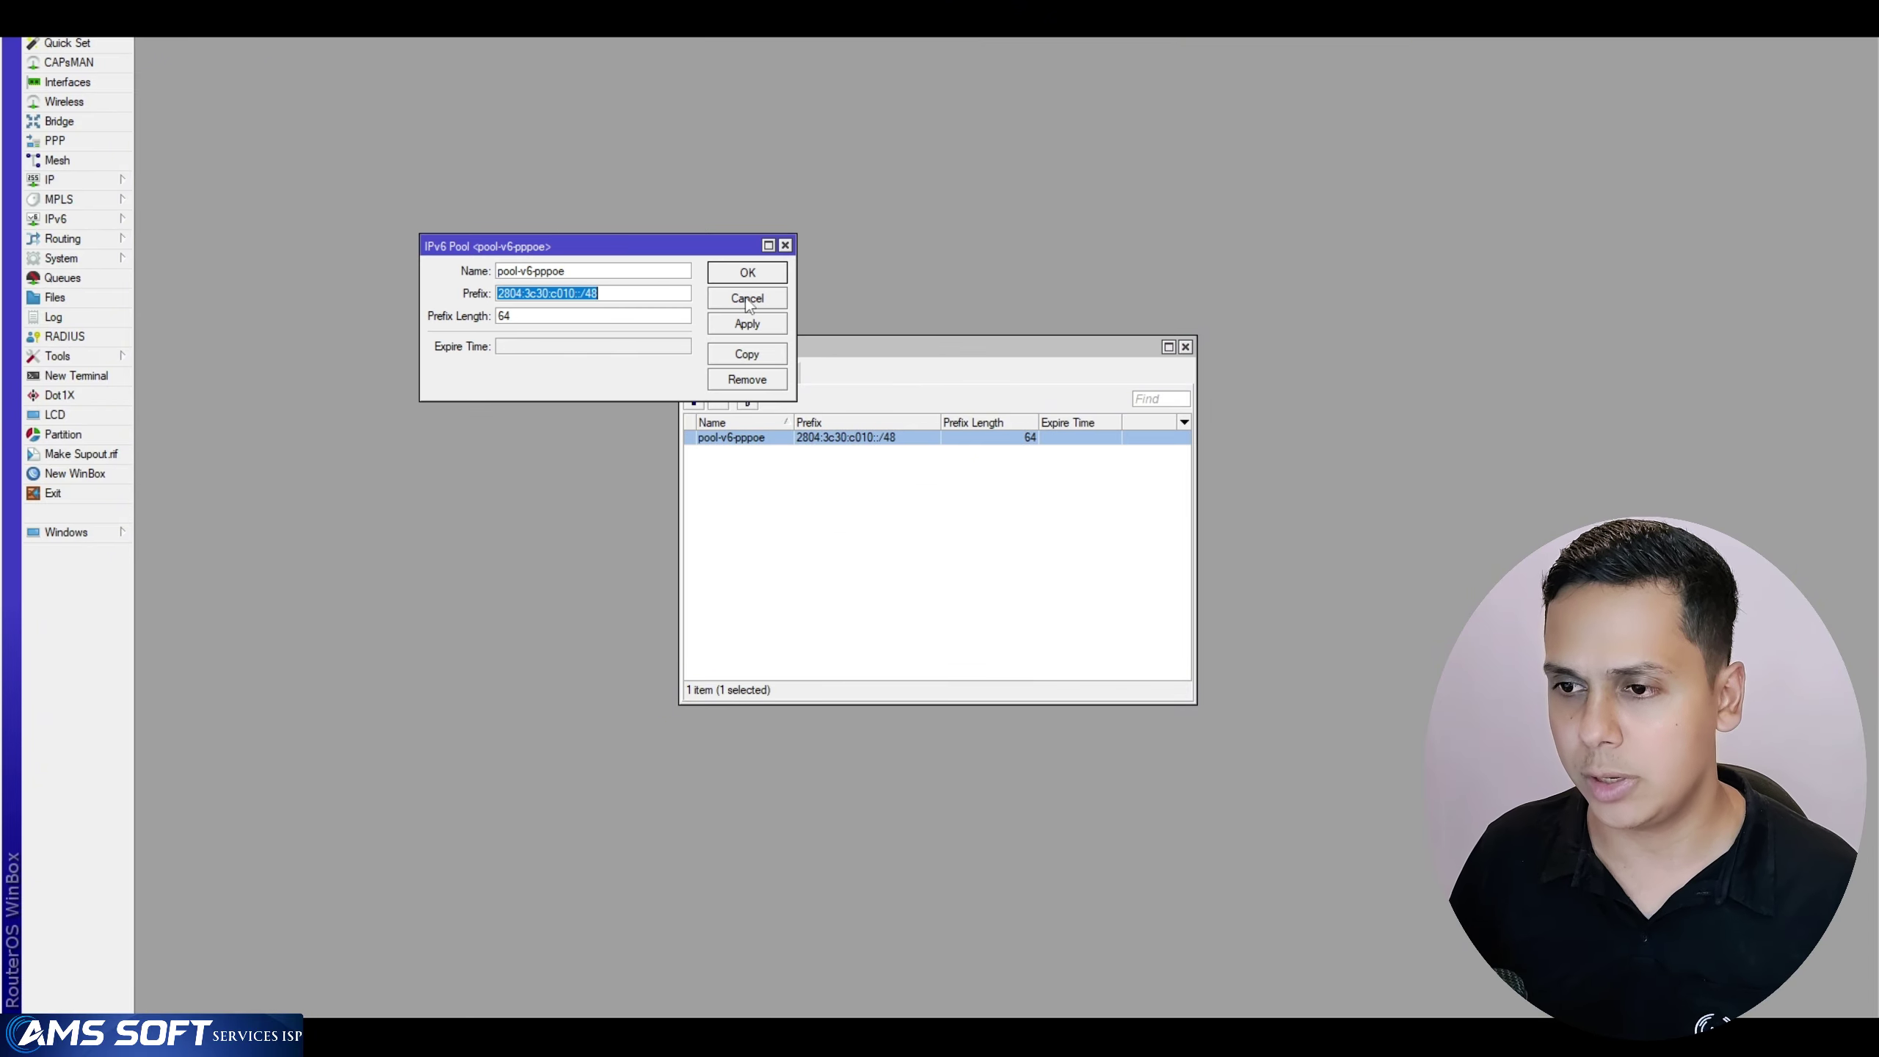
double_click(620, 271)
left_click(747, 299)
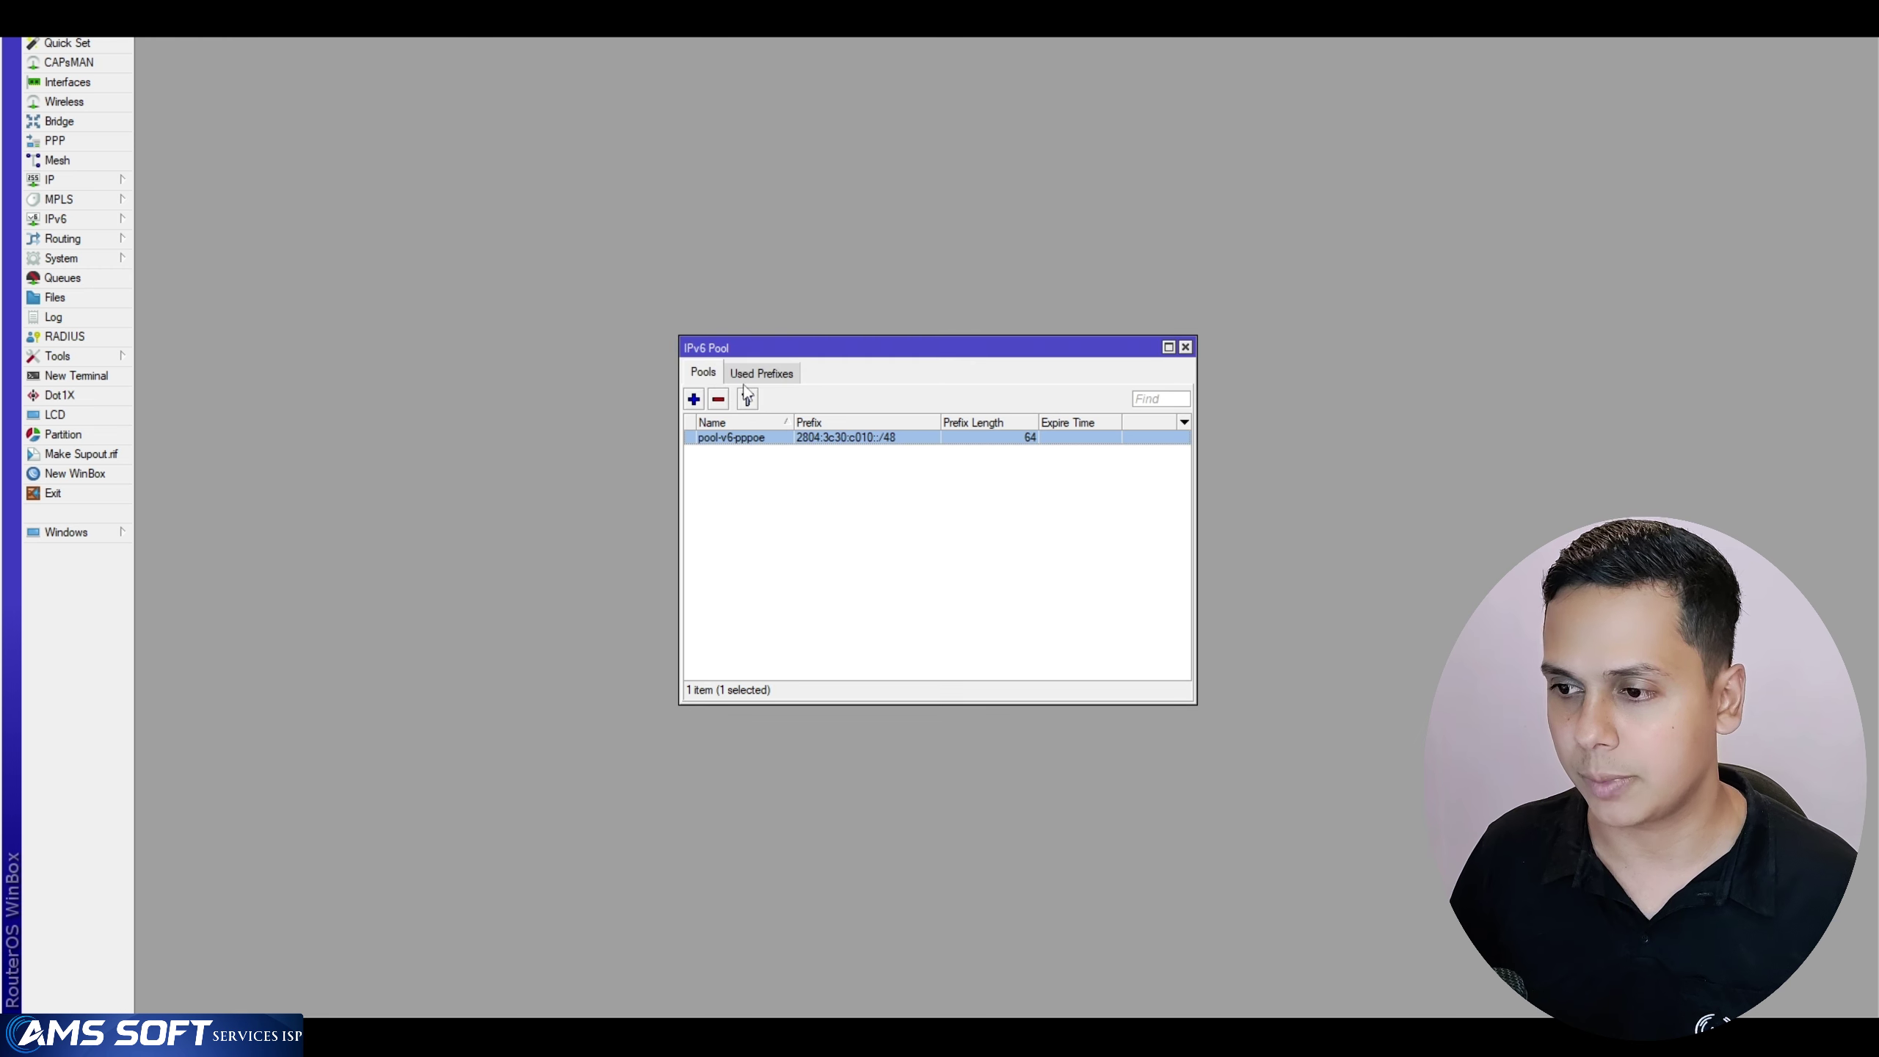
Duplicate the pool-v6-pppoe entry and name the copy pool-v6-pgcorte
double_click(748, 439)
left_click(746, 356)
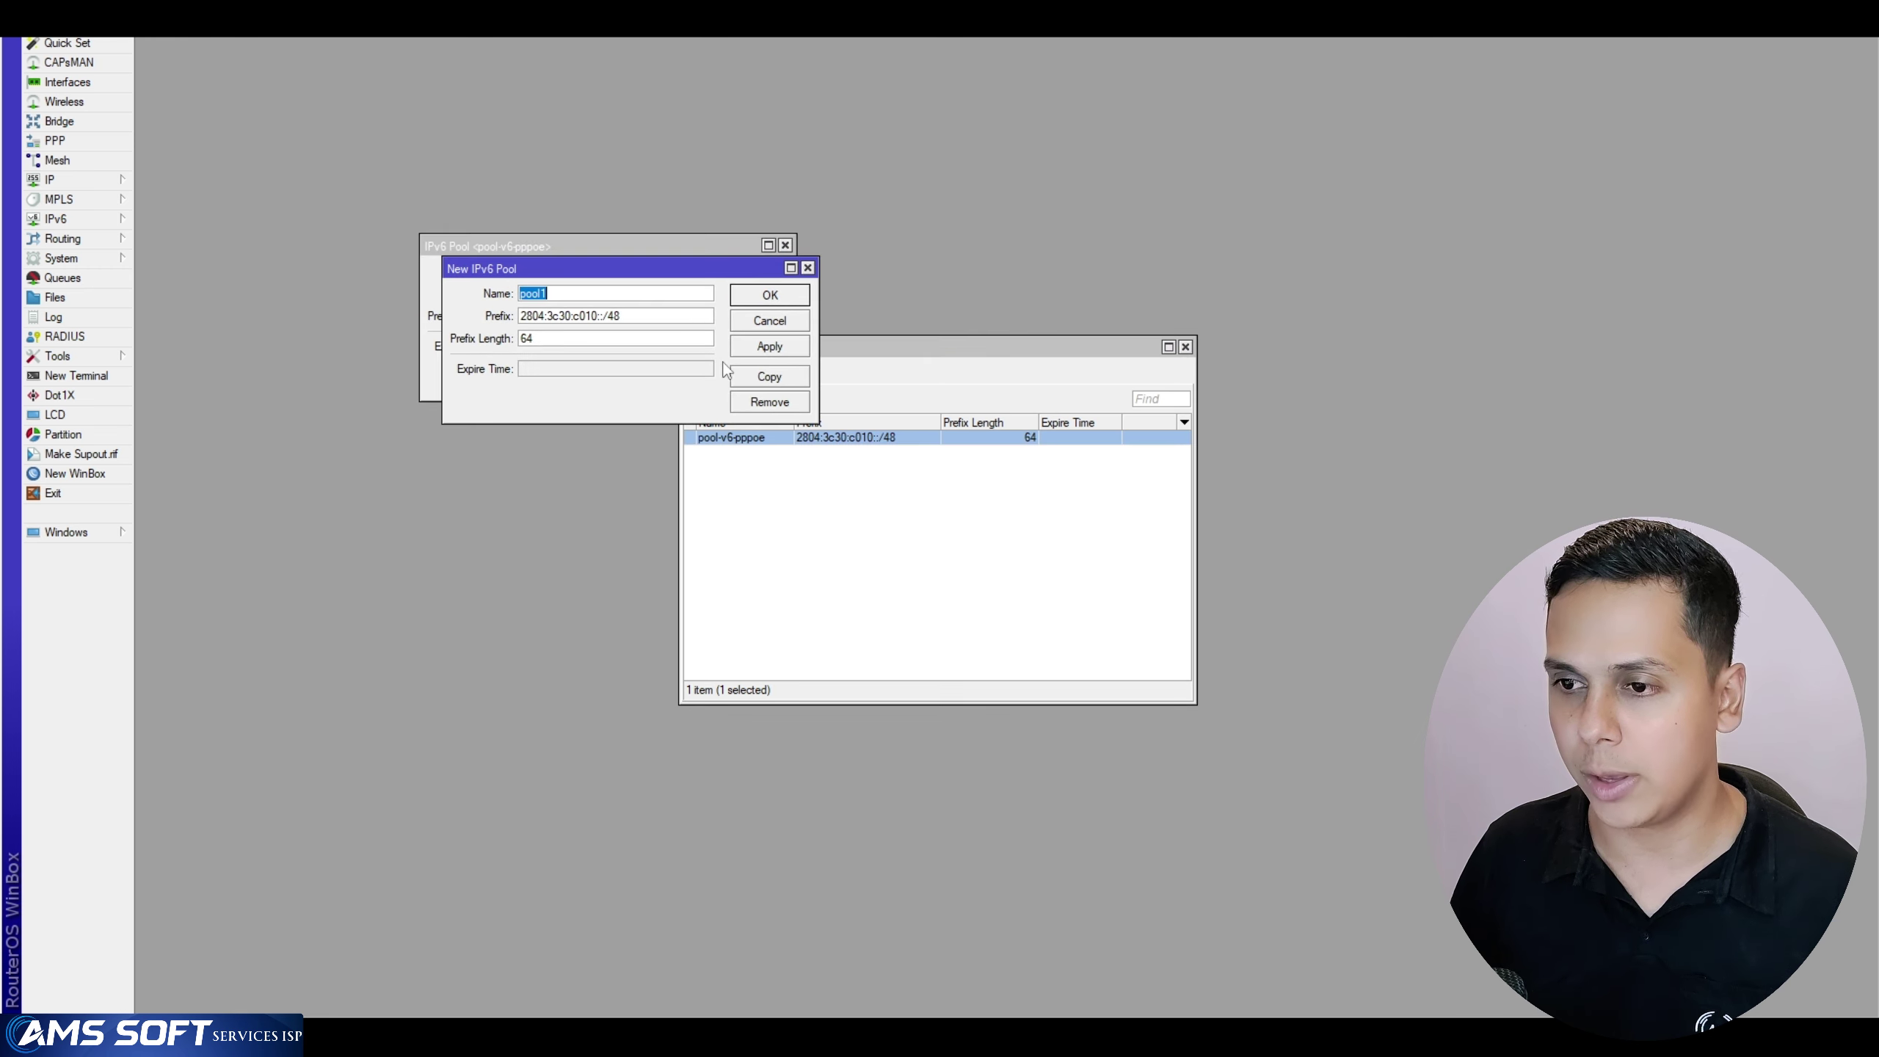
left_click(577, 296)
type("-")
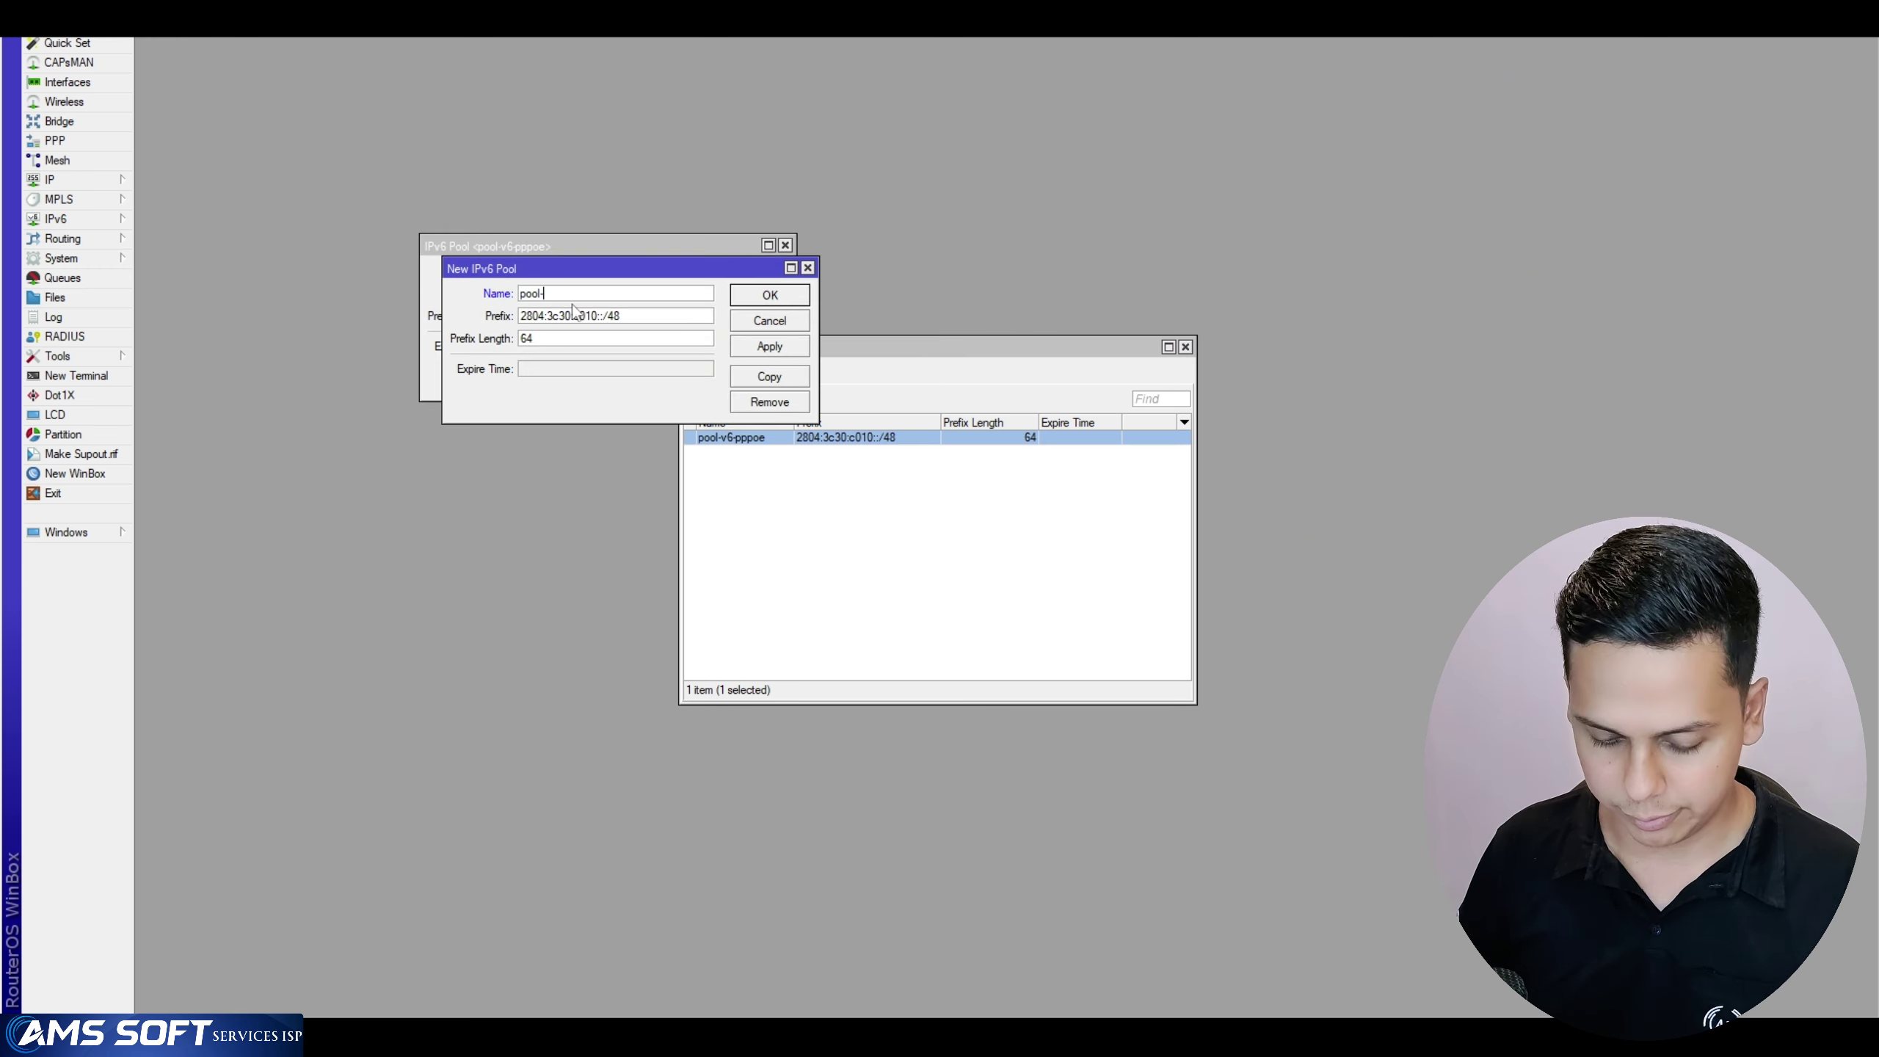
type("v6-")
type("pp")
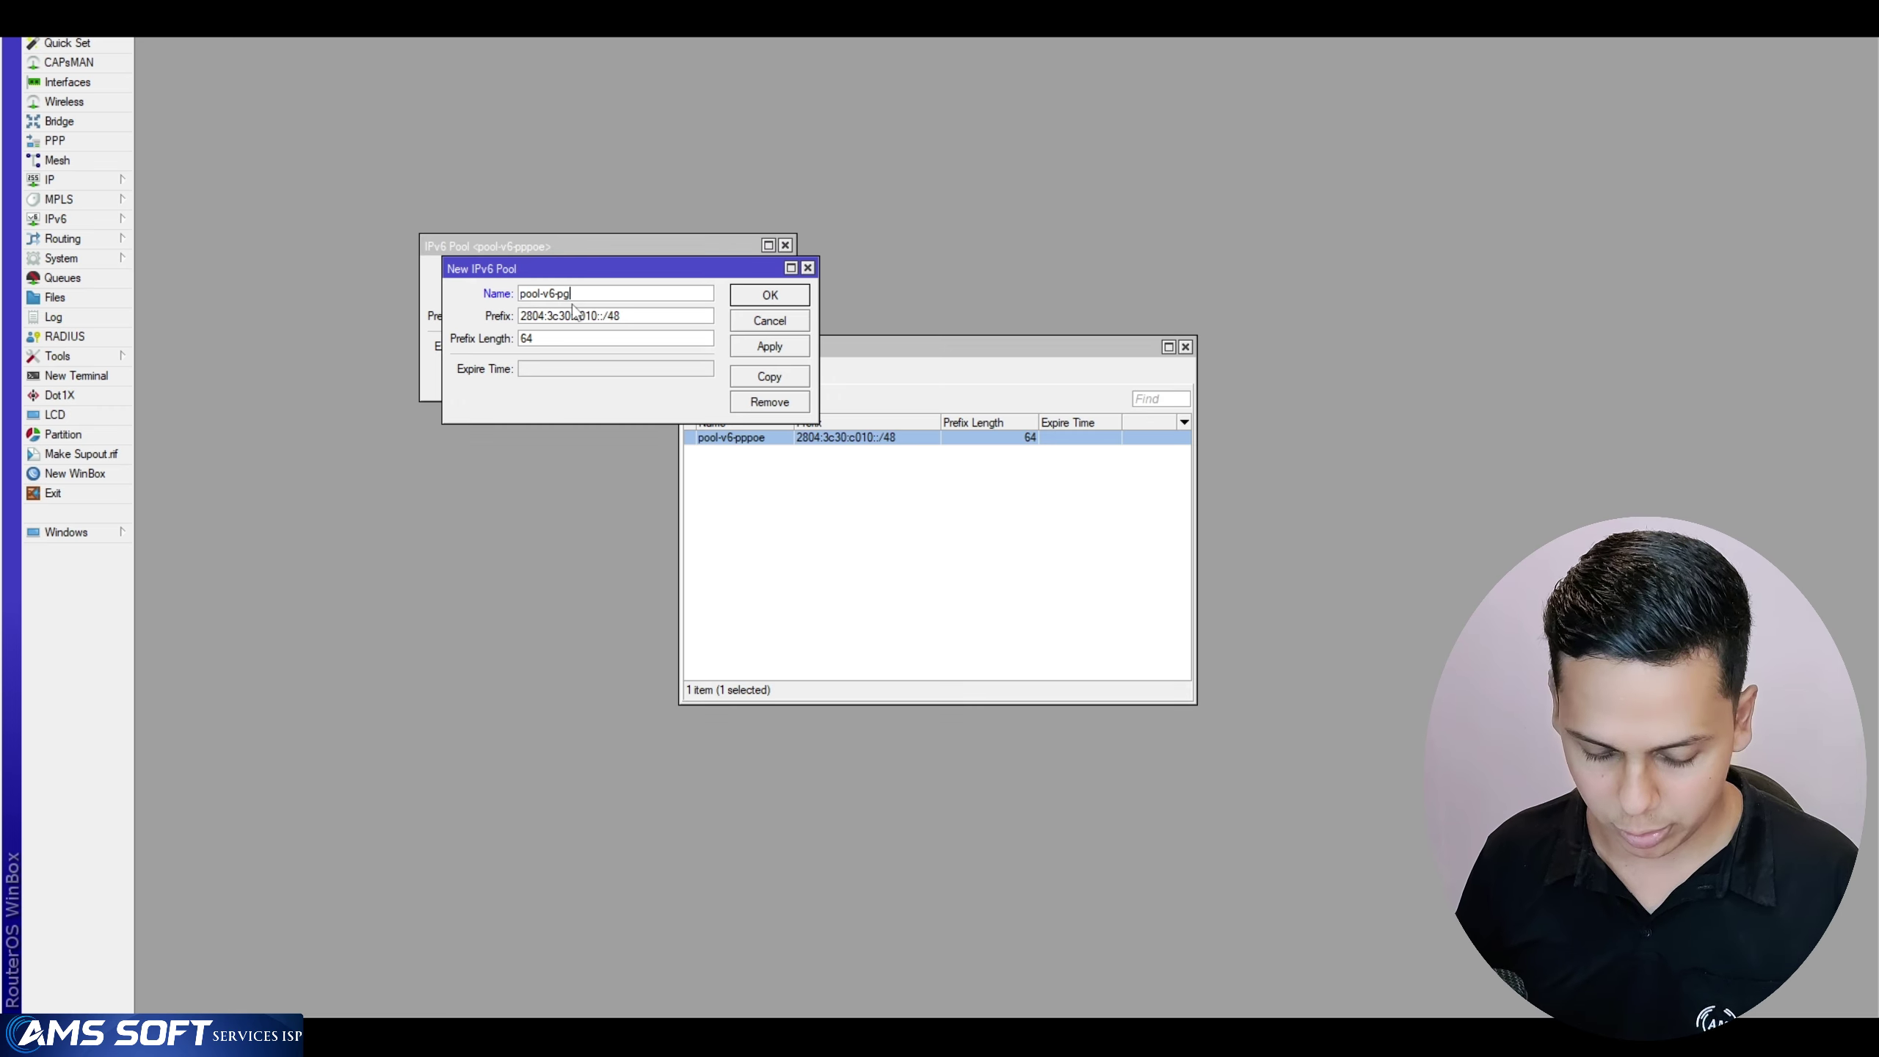
type("crote")
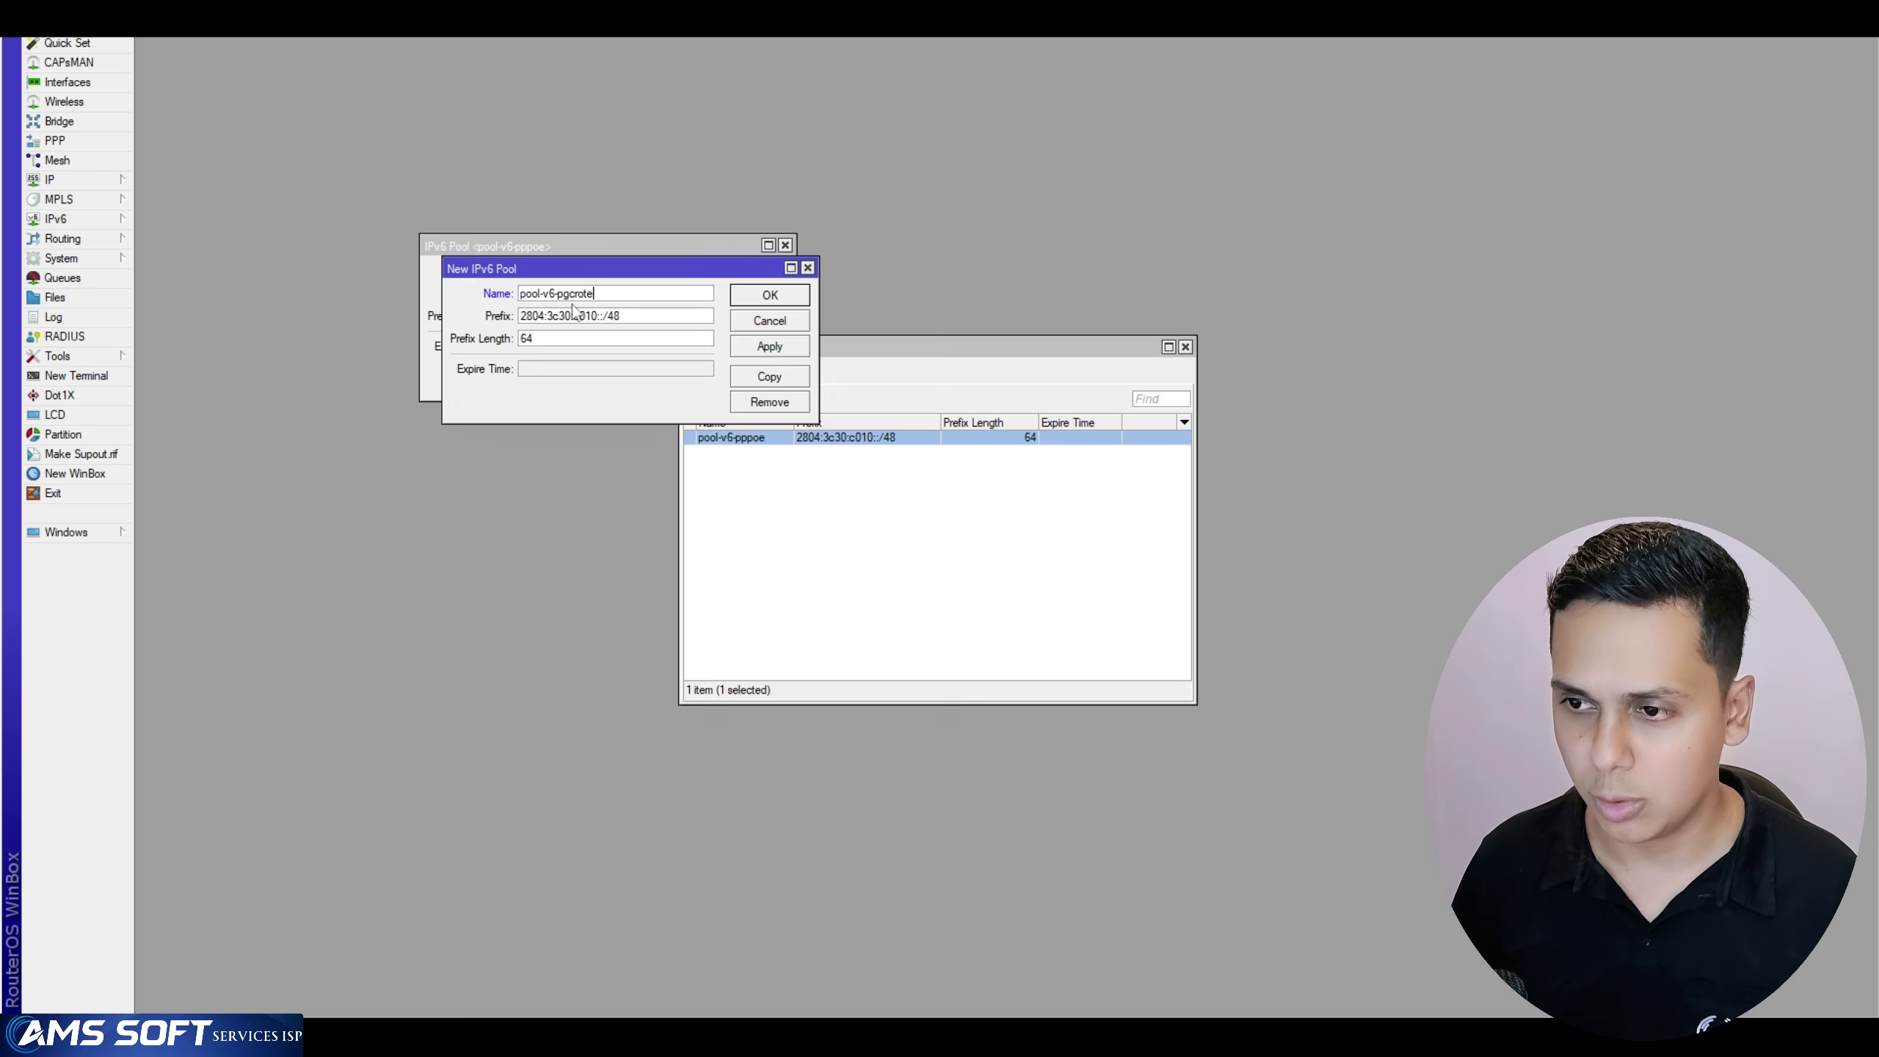
key("BackSpace")
key("BackSpace")
key("BackSpace")
key("BackSpace")
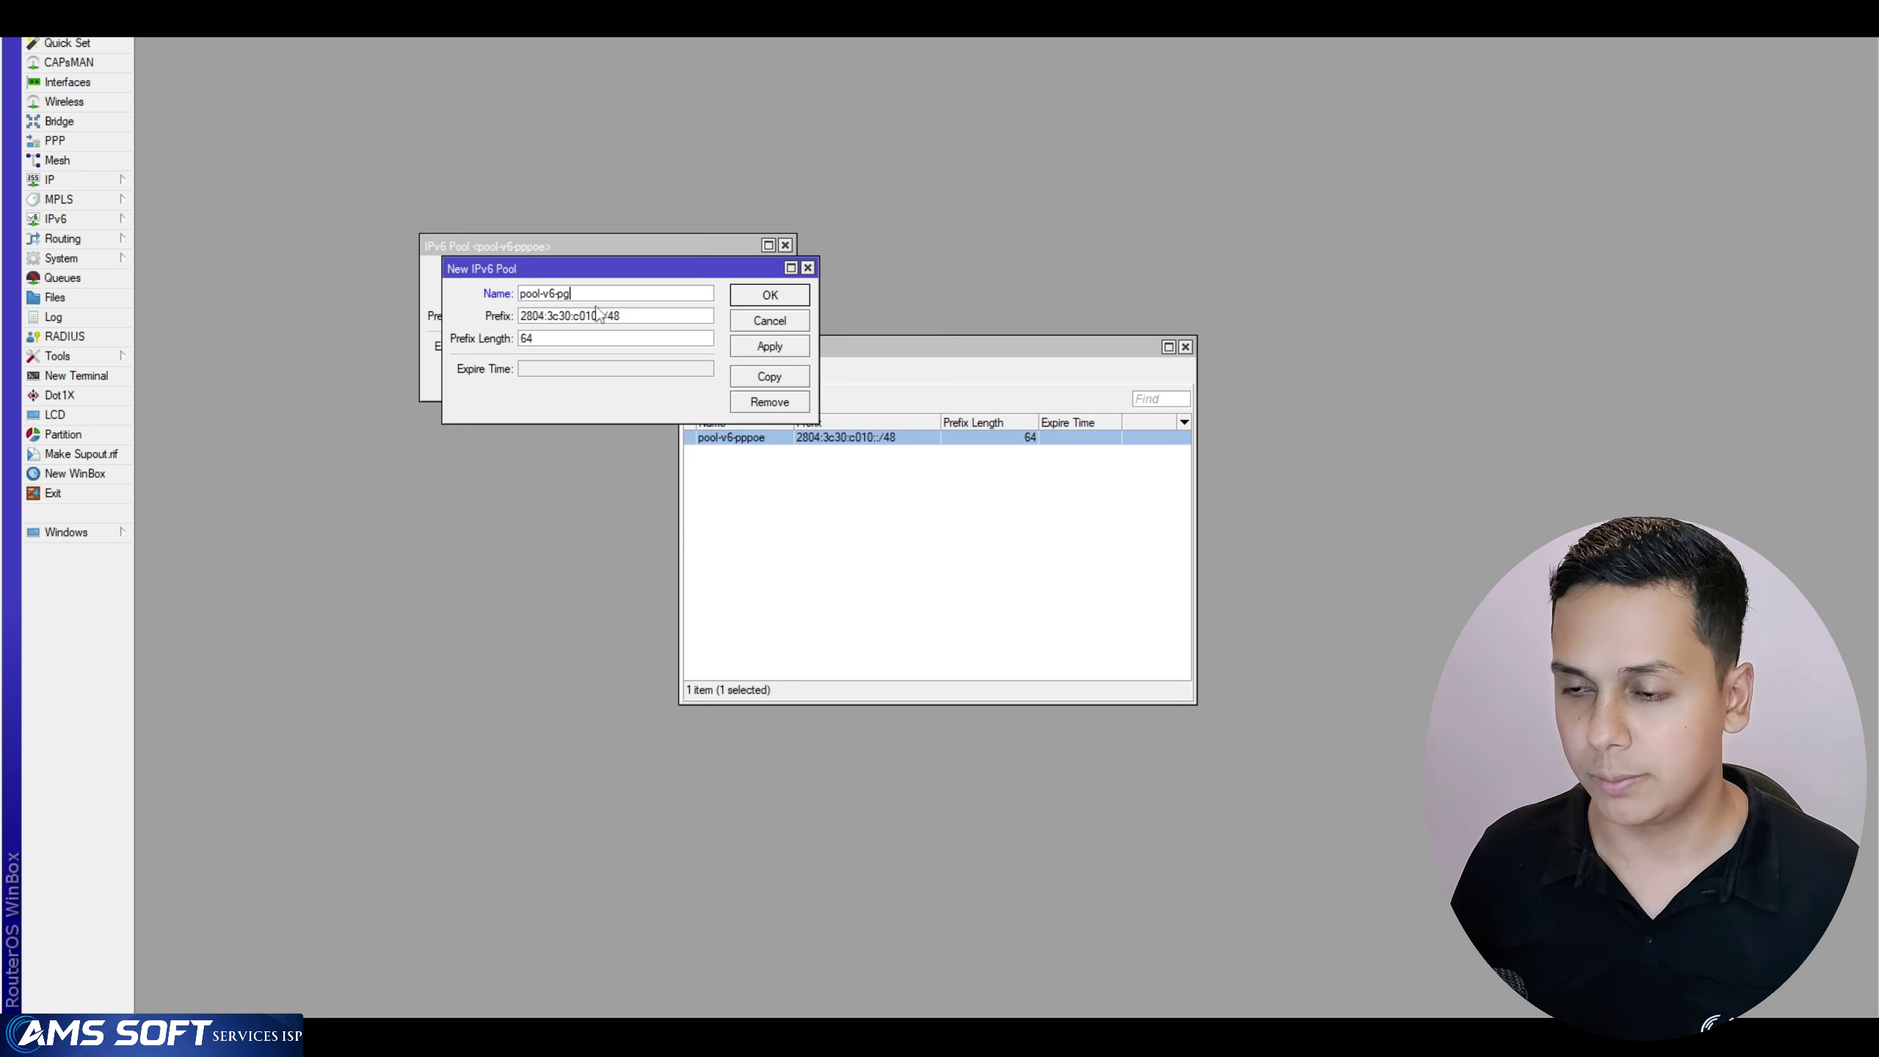
type("corte")
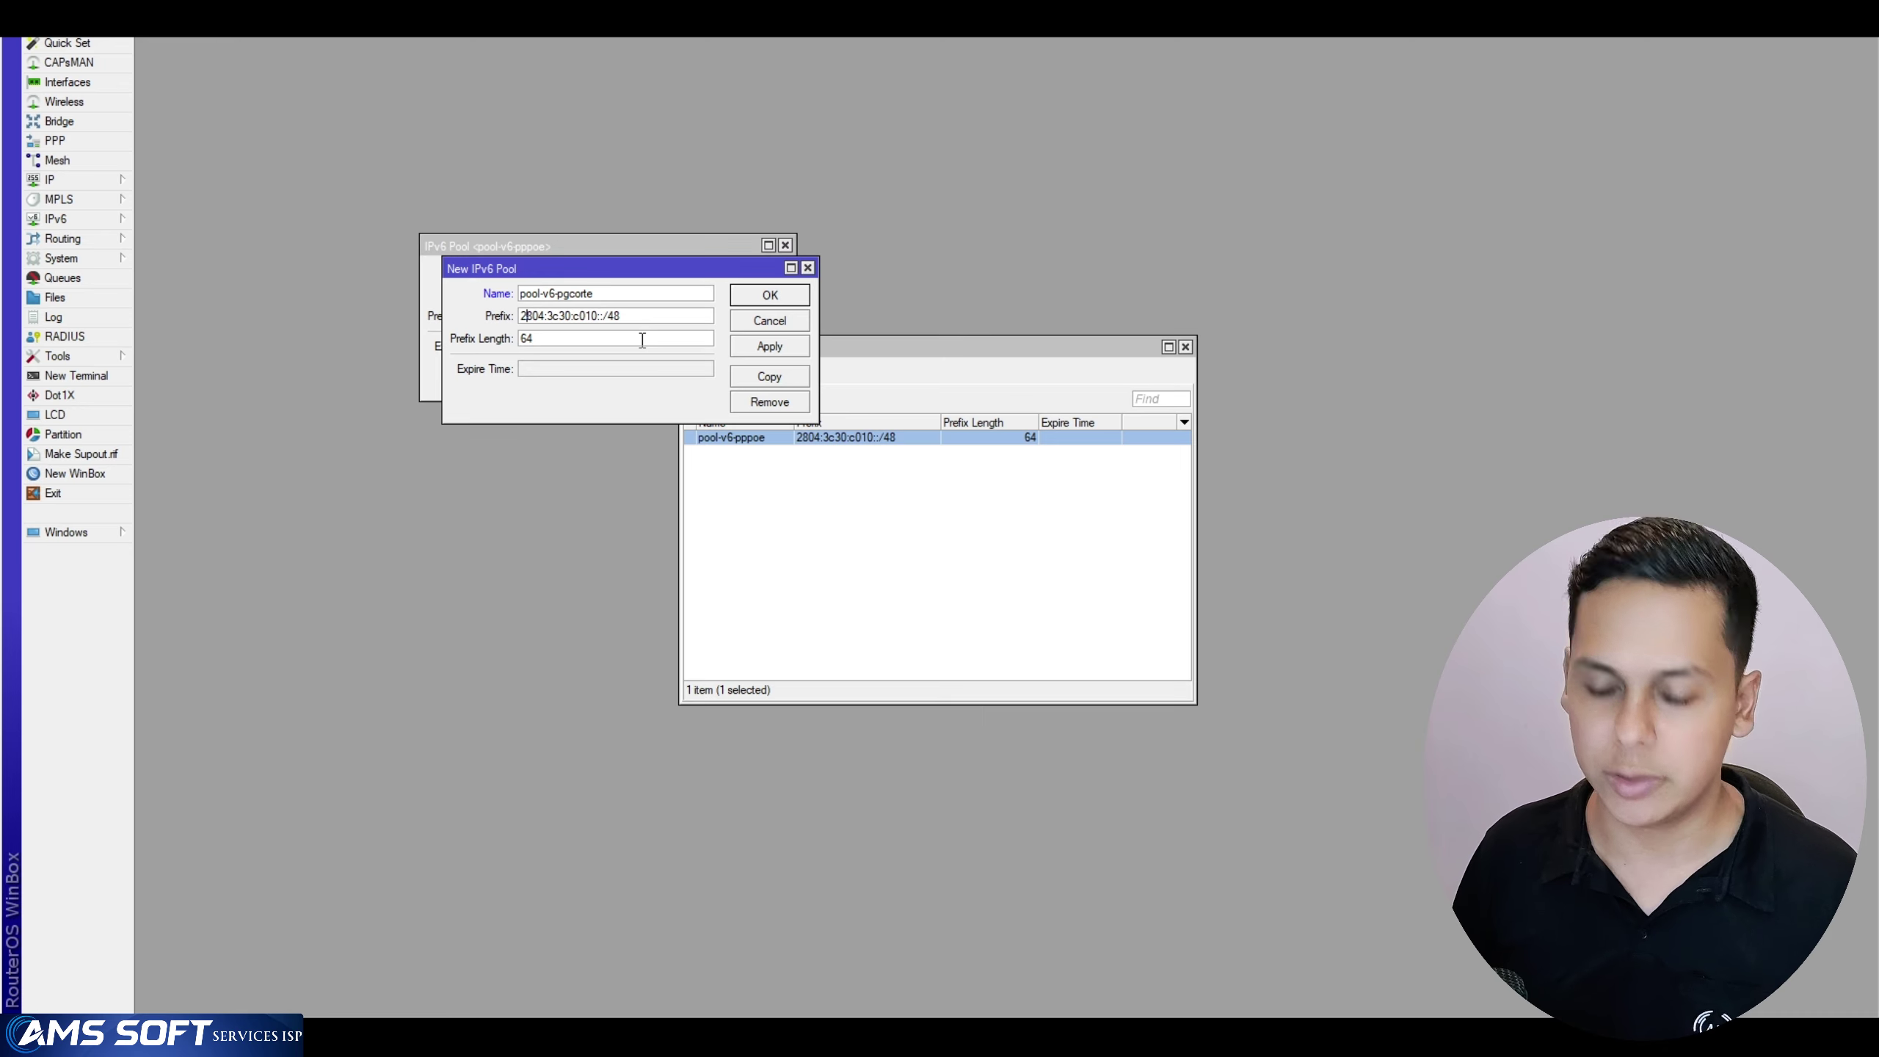
Change the first group of the copied pool's prefix to fe80, giving fe80:3c30:c010::/48, and save the pool
key("BackSpace")
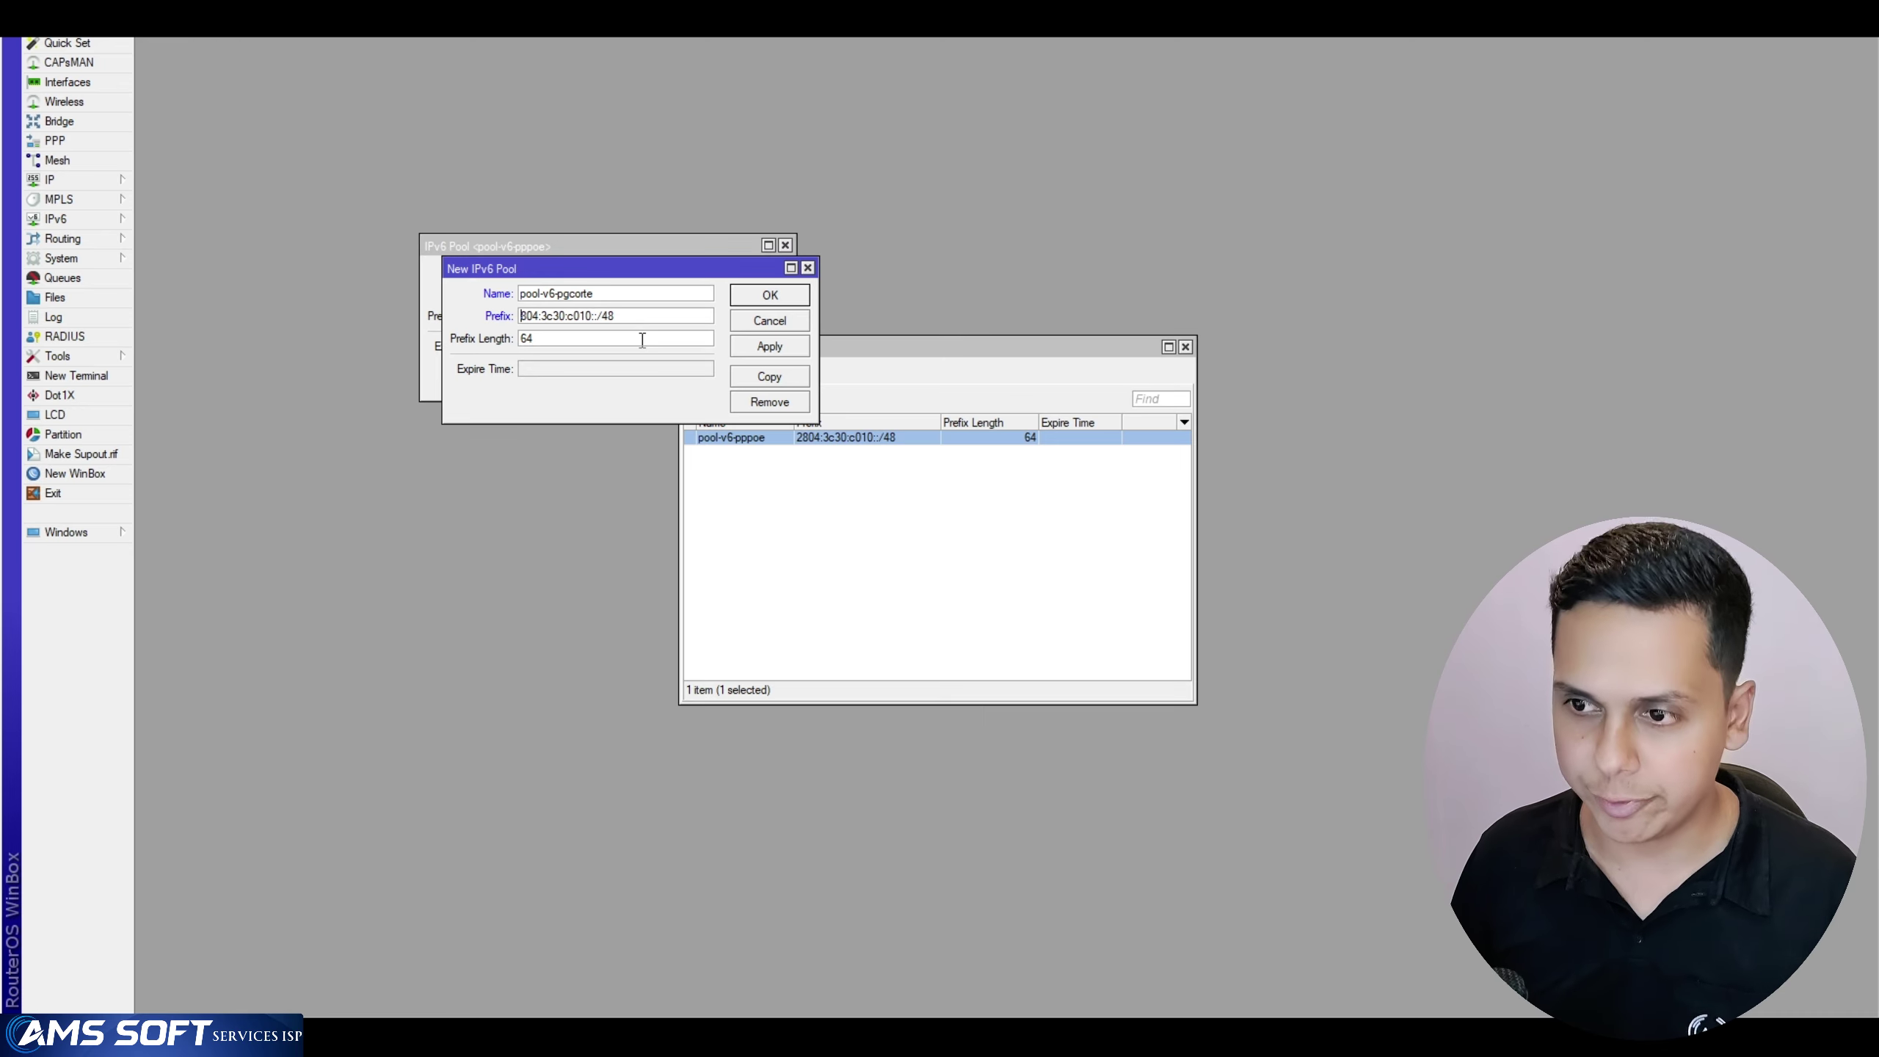
type("f")
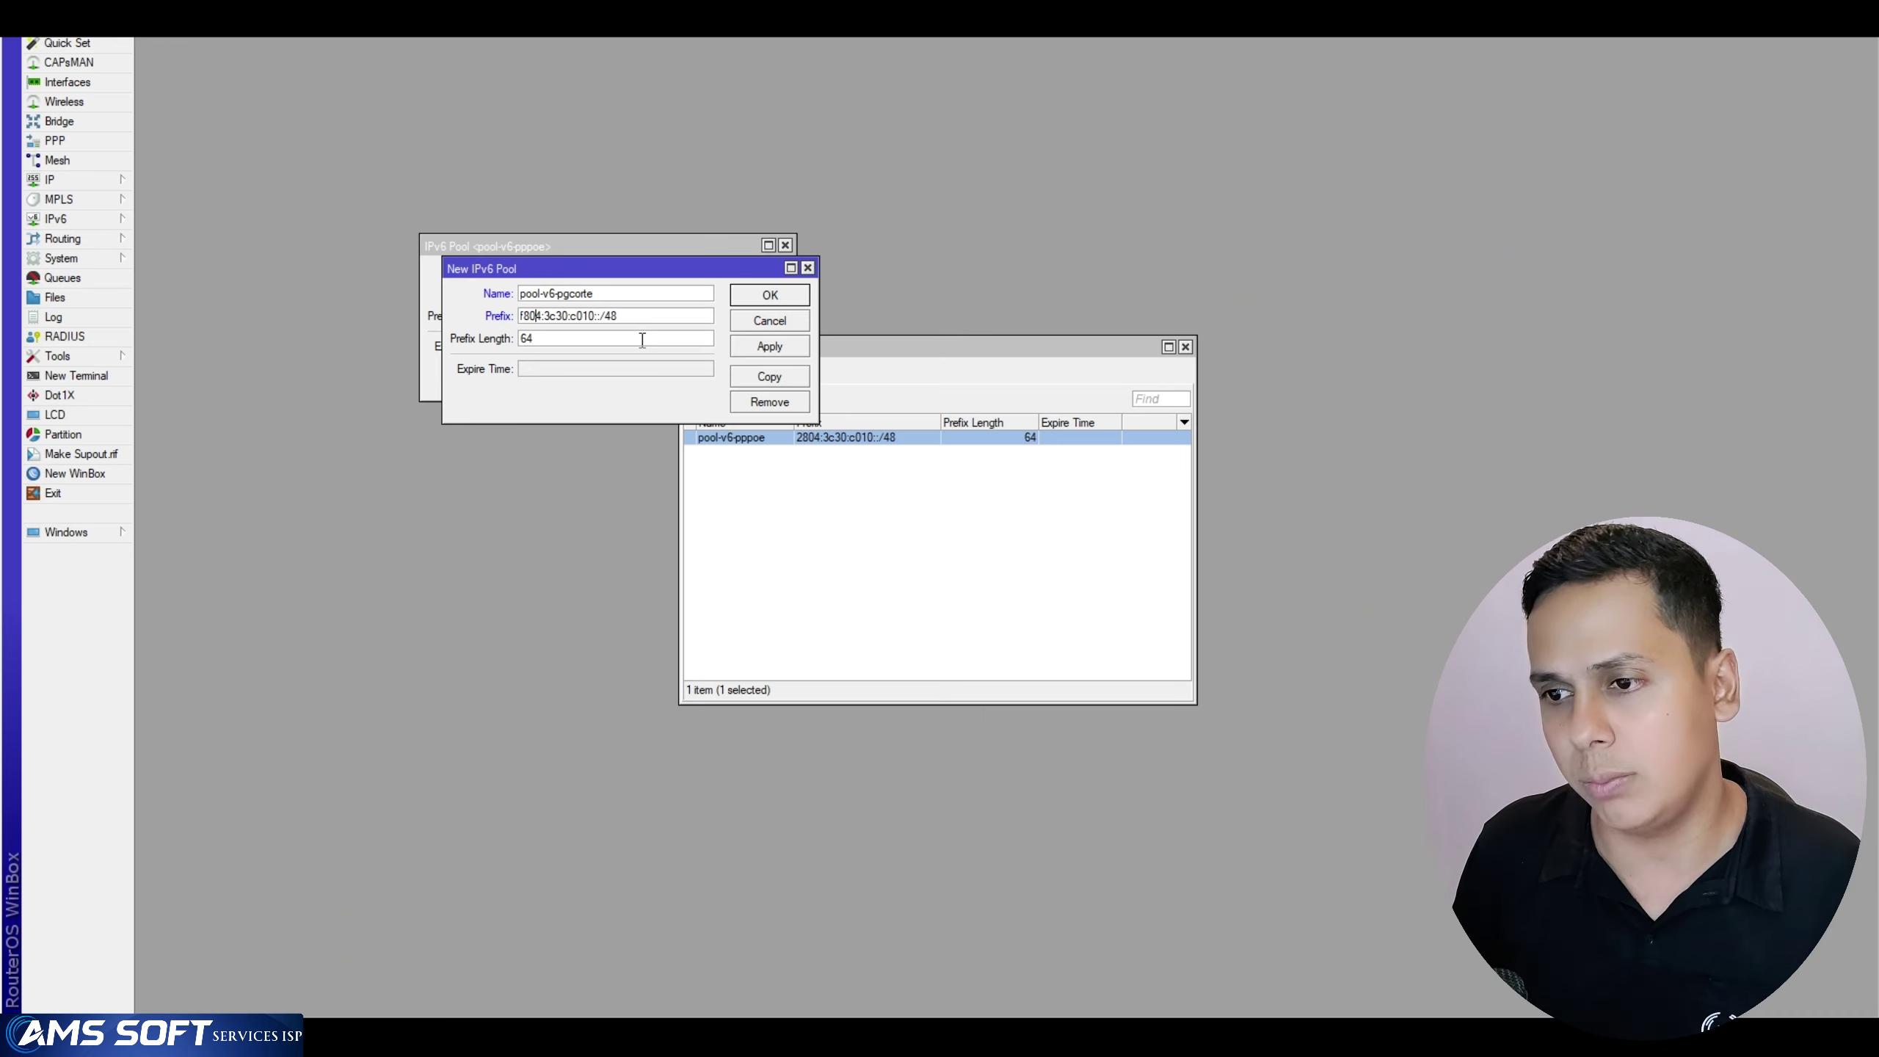
key("BackSpace")
key("BackSpace")
key("BackSpace")
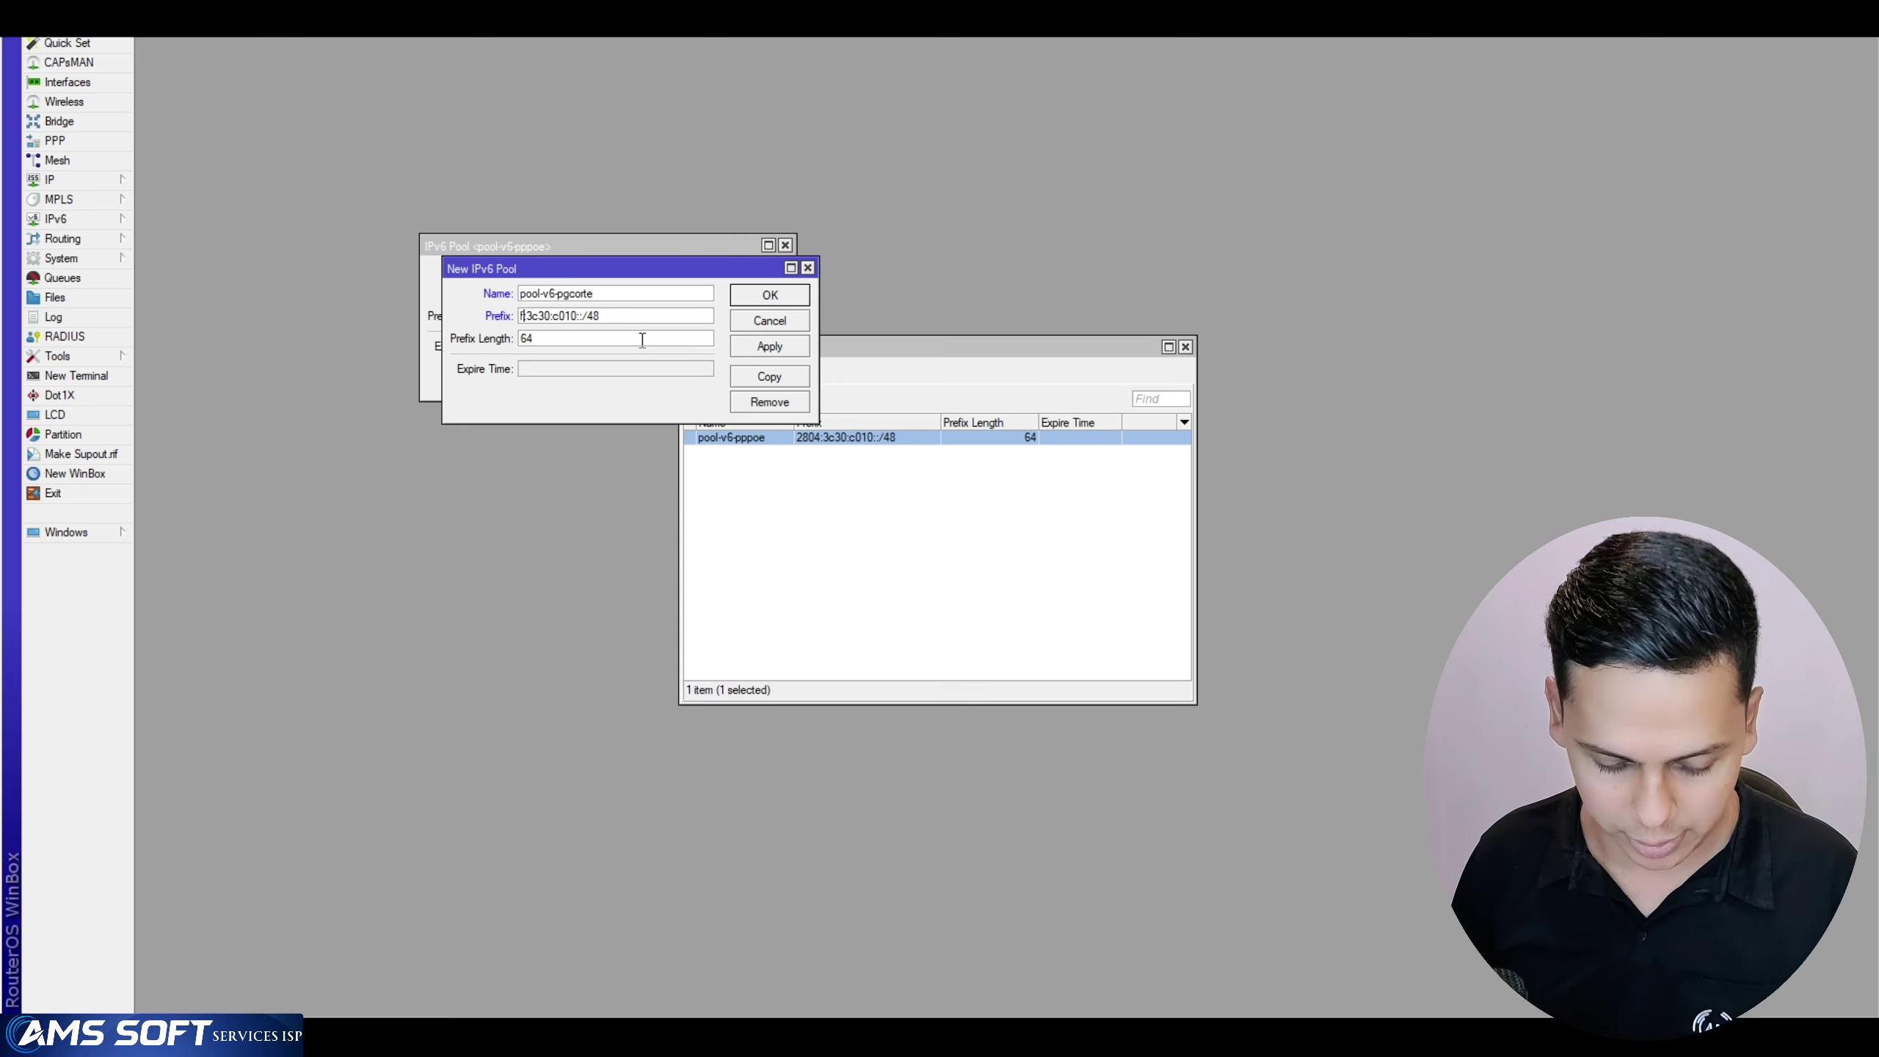
type("e80")
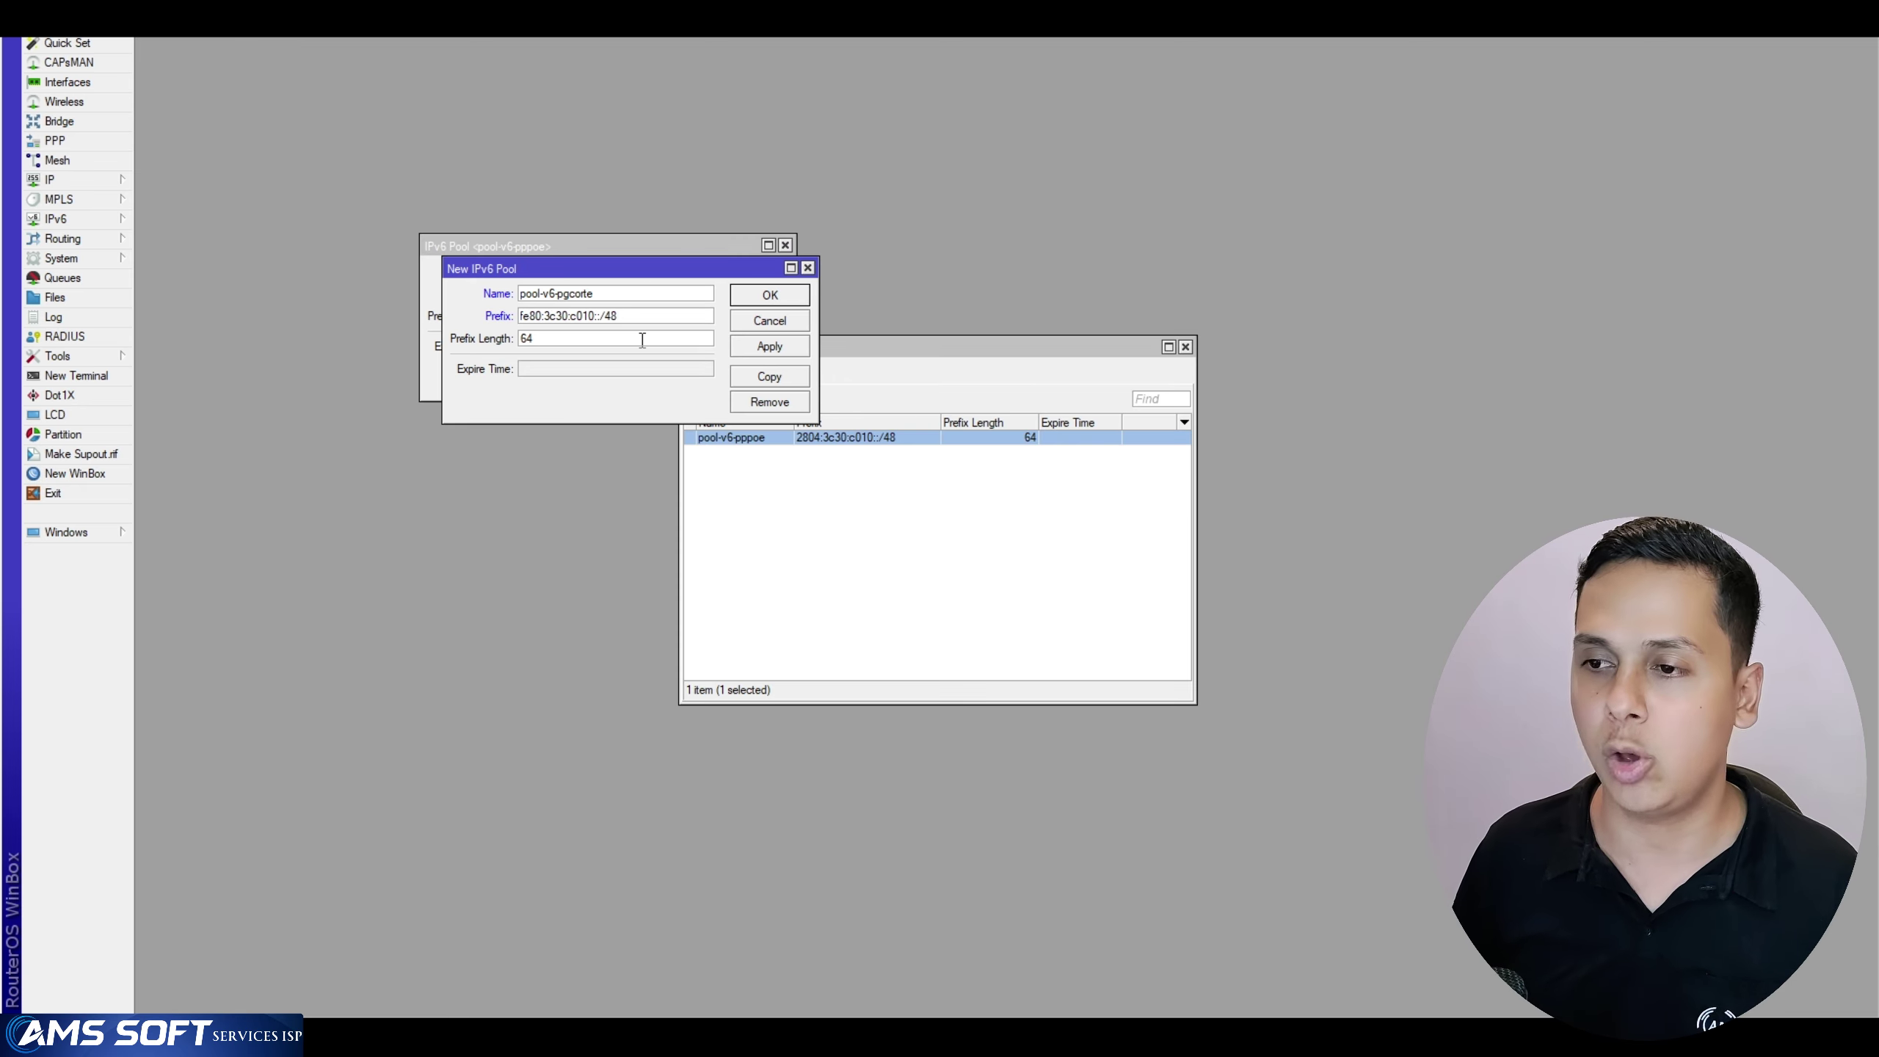
left_click_drag(647, 269, 908, 485)
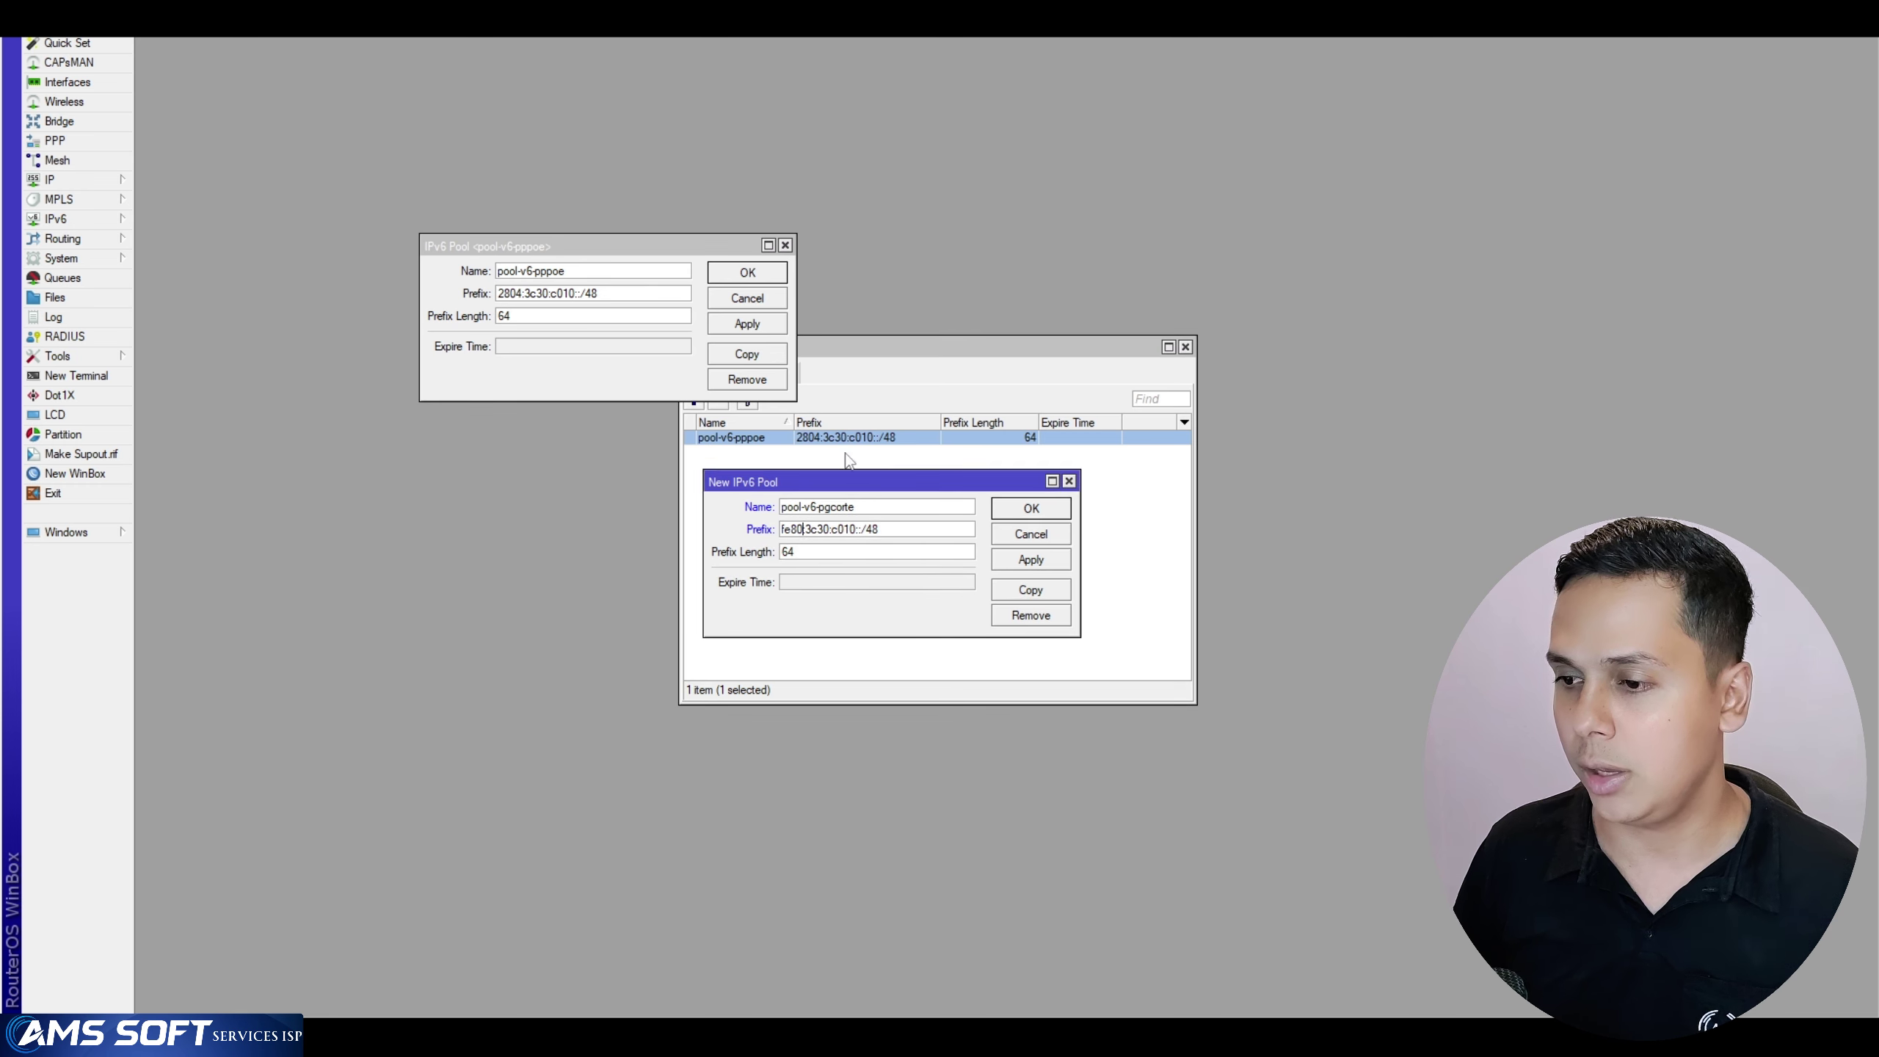
left_click_drag(804, 529, 881, 530)
left_click(908, 531)
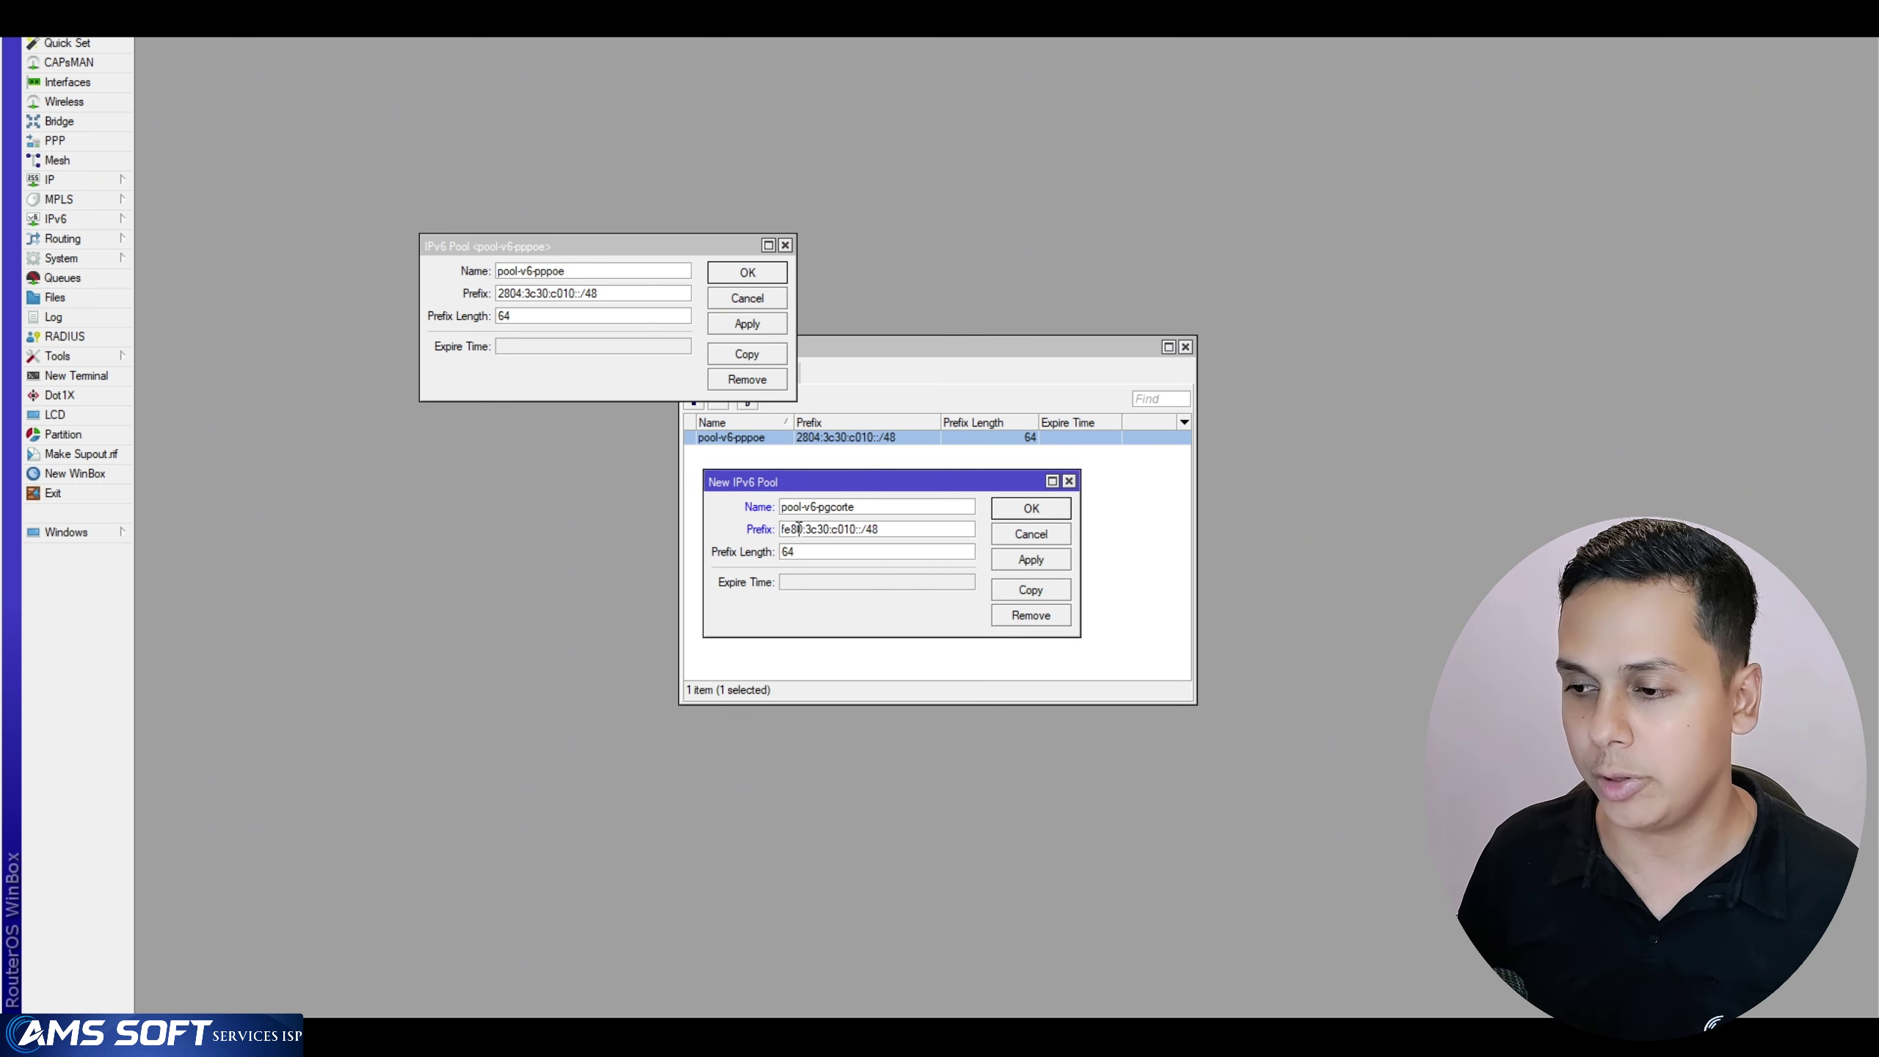
left_click_drag(802, 528, 765, 540)
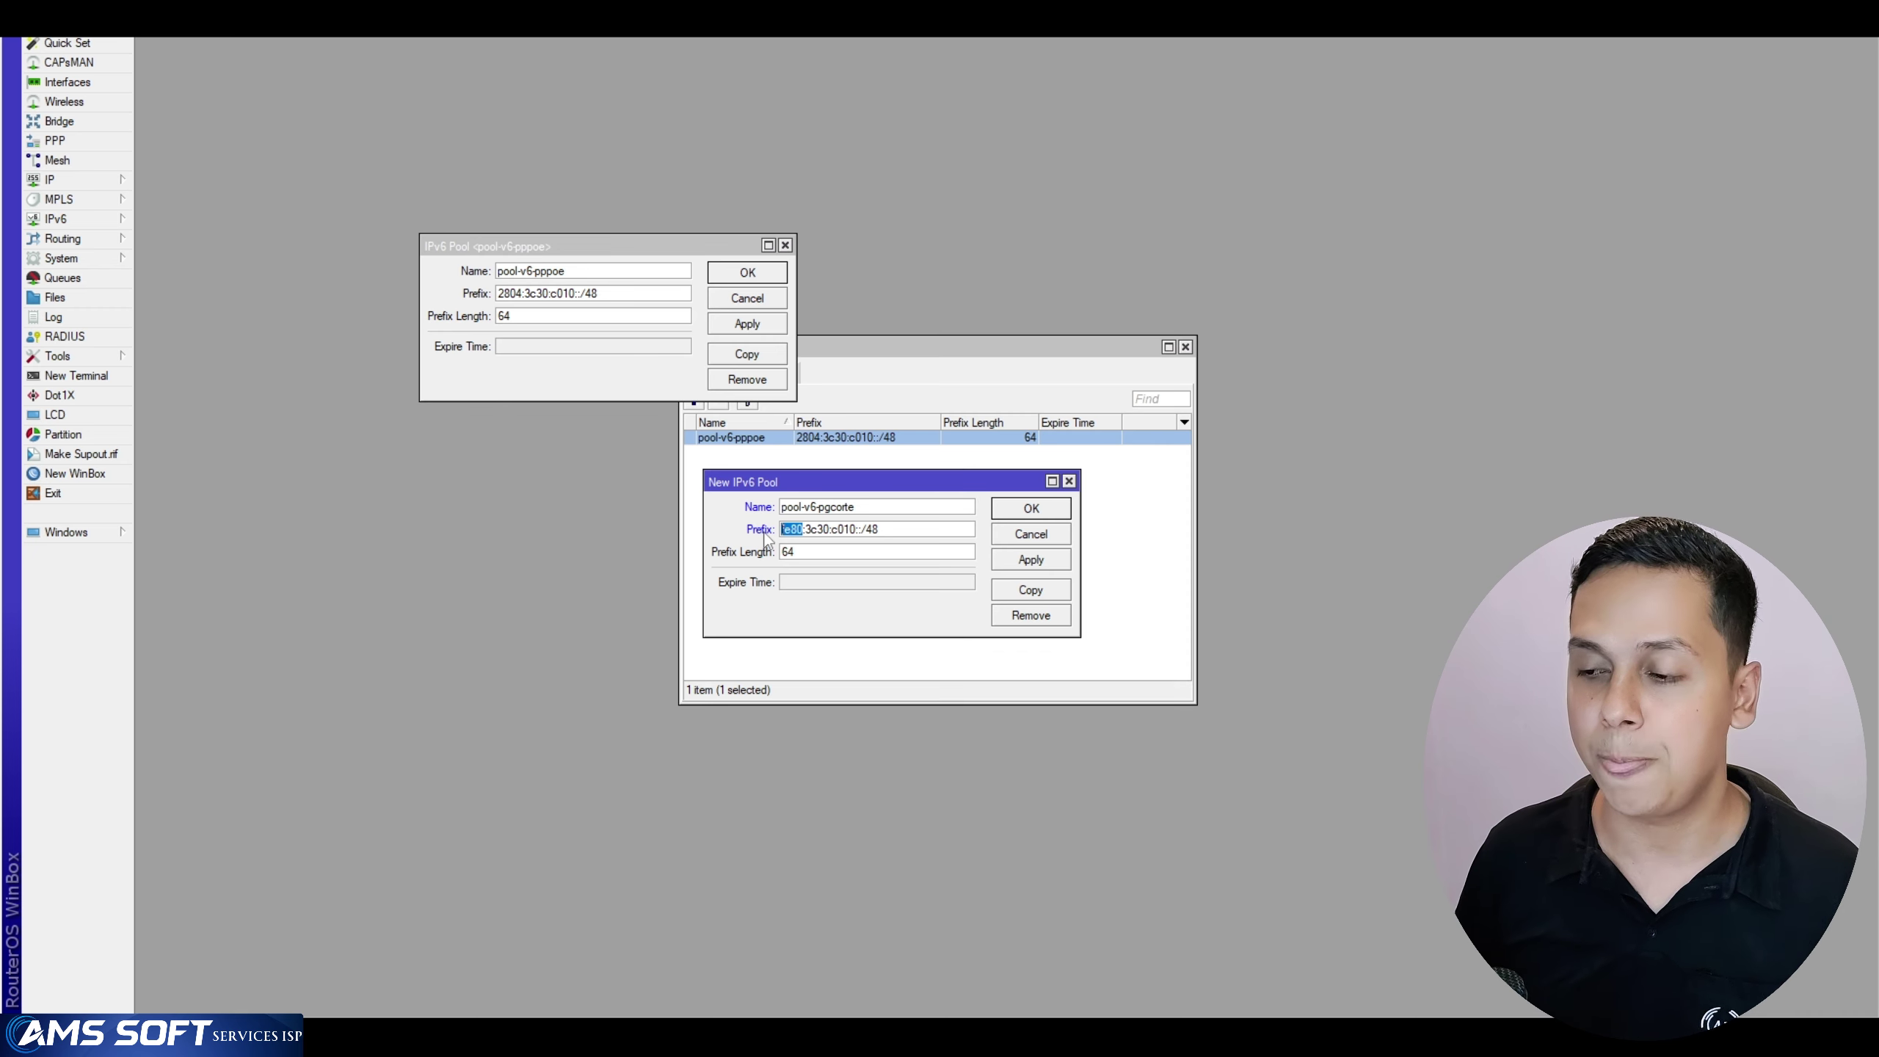
mouse_move(805, 532)
left_mouse_down()
mouse_move(900, 531)
mouse_move(780, 532)
left_mouse_up()
left_click(900, 531)
key("Return")
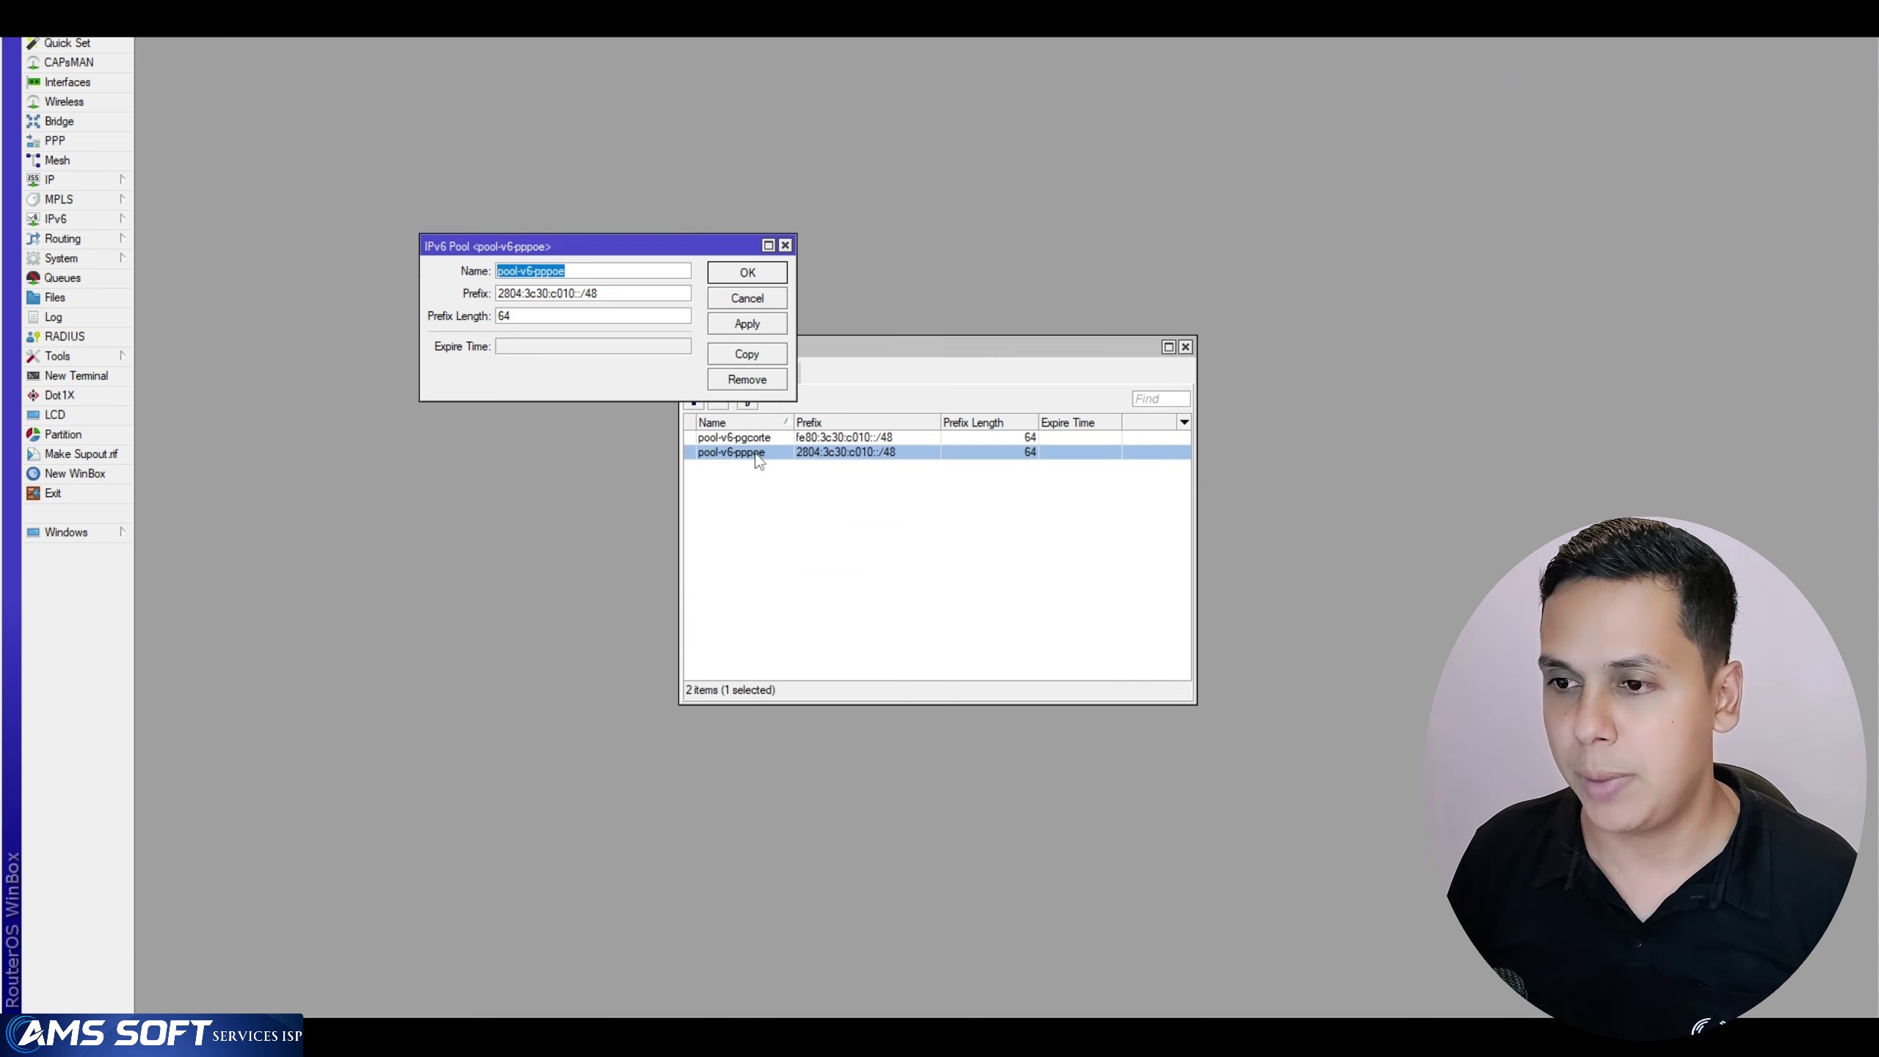
Rename the pool-v6-pppoe entry as pool-v6-lan and save it
left_click(578, 277)
key("BackSpace")
key("BackSpace")
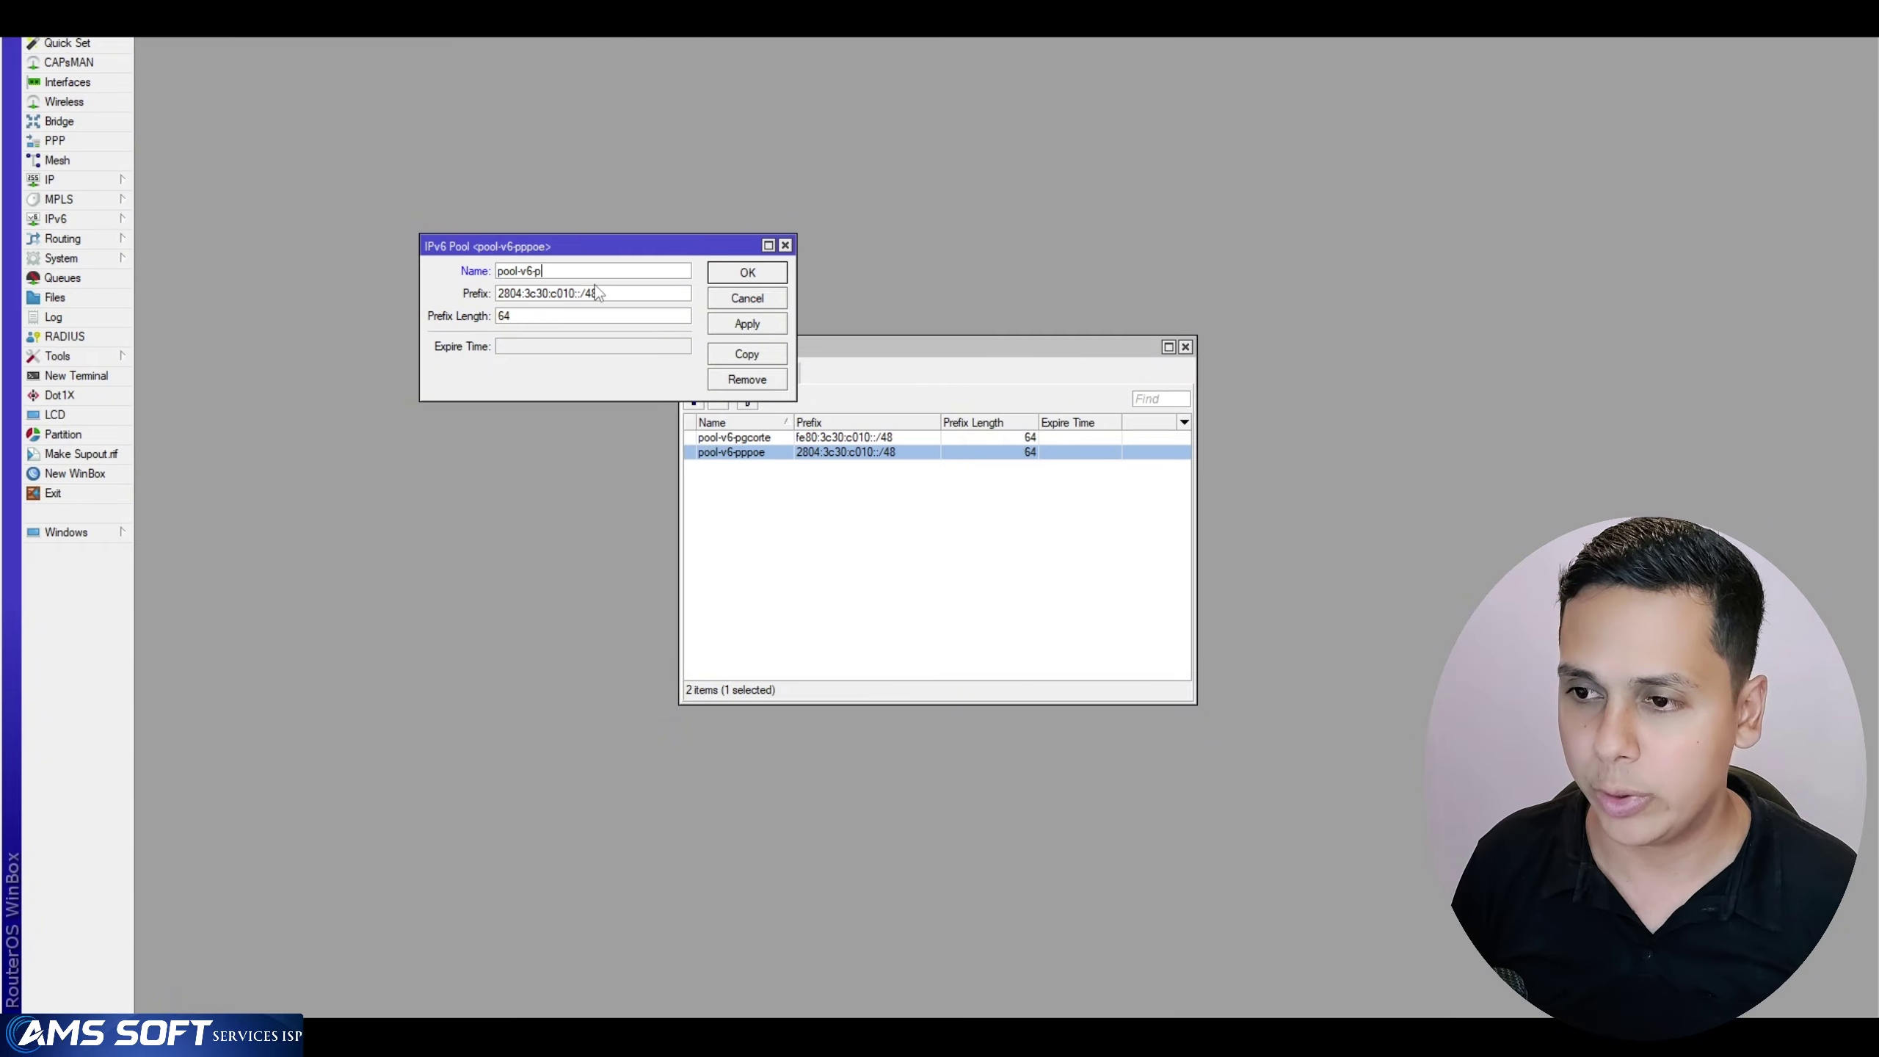
key("BackSpace")
type("lan")
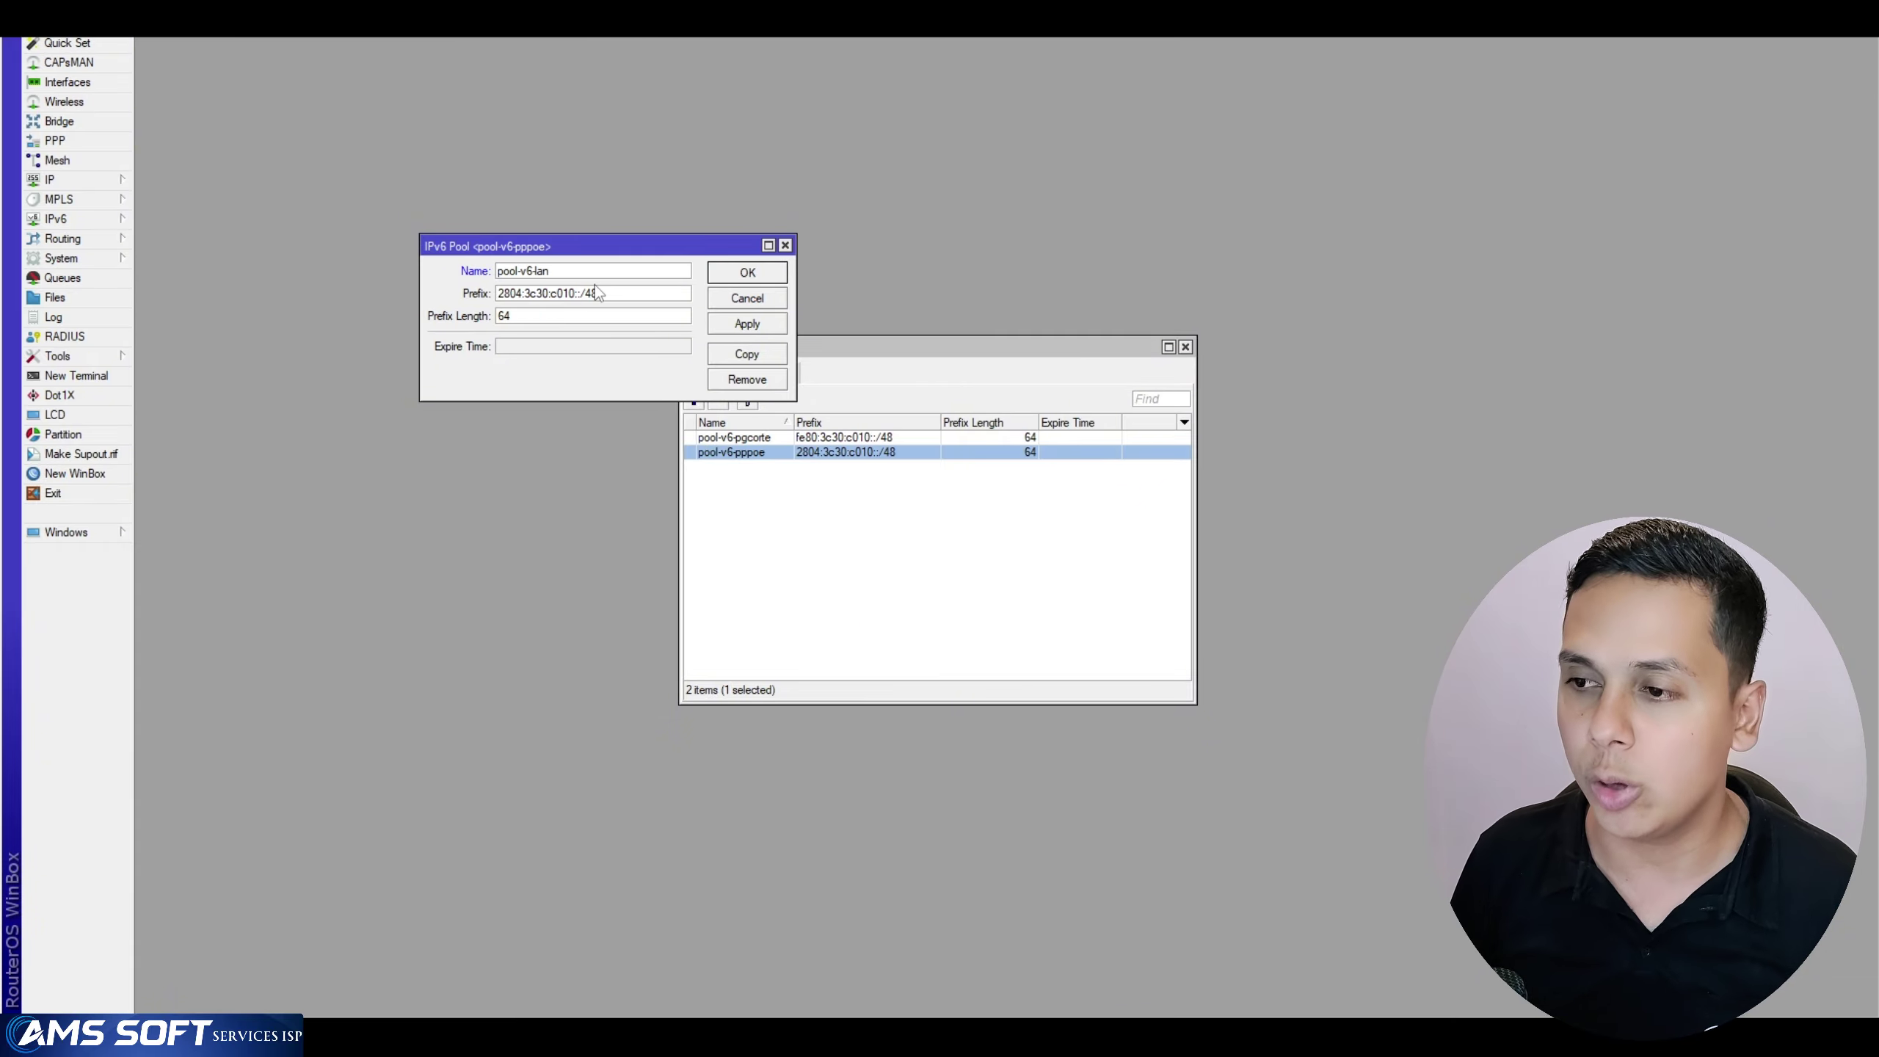
left_click_drag(702, 246, 699, 196)
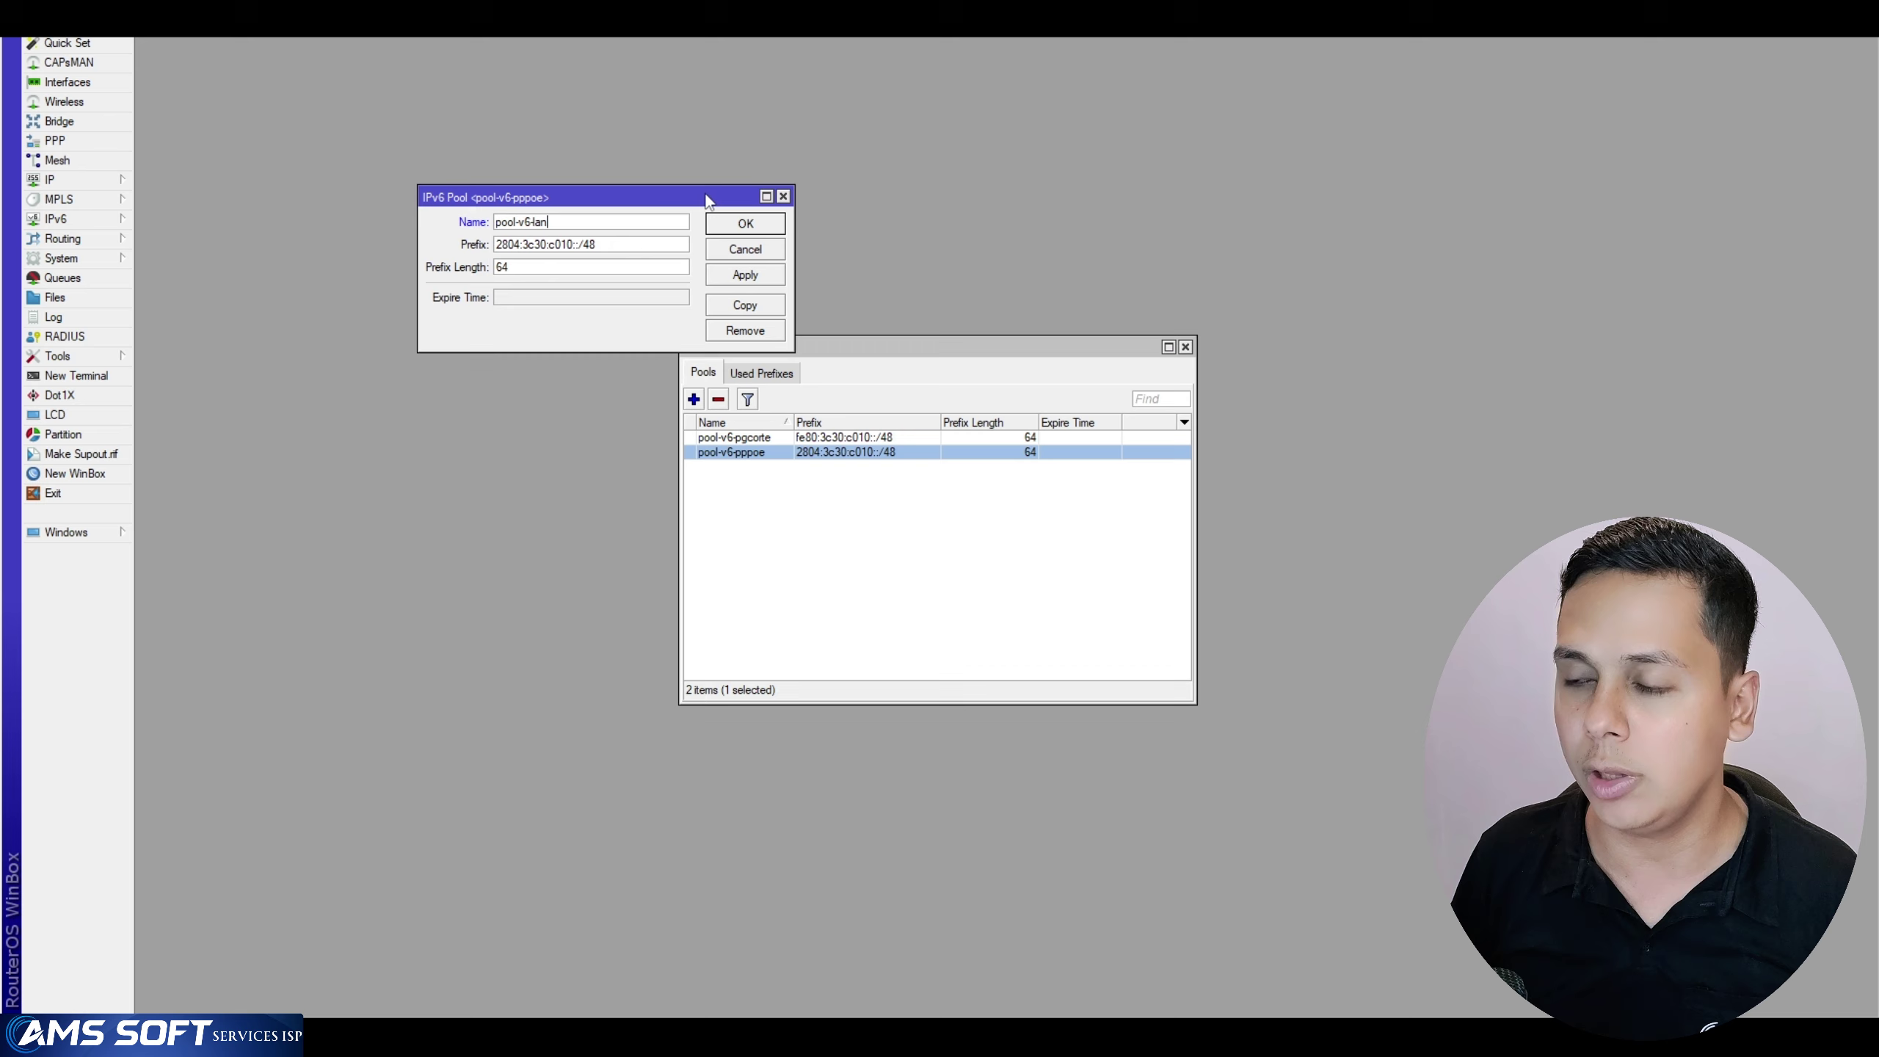
left_click(753, 219)
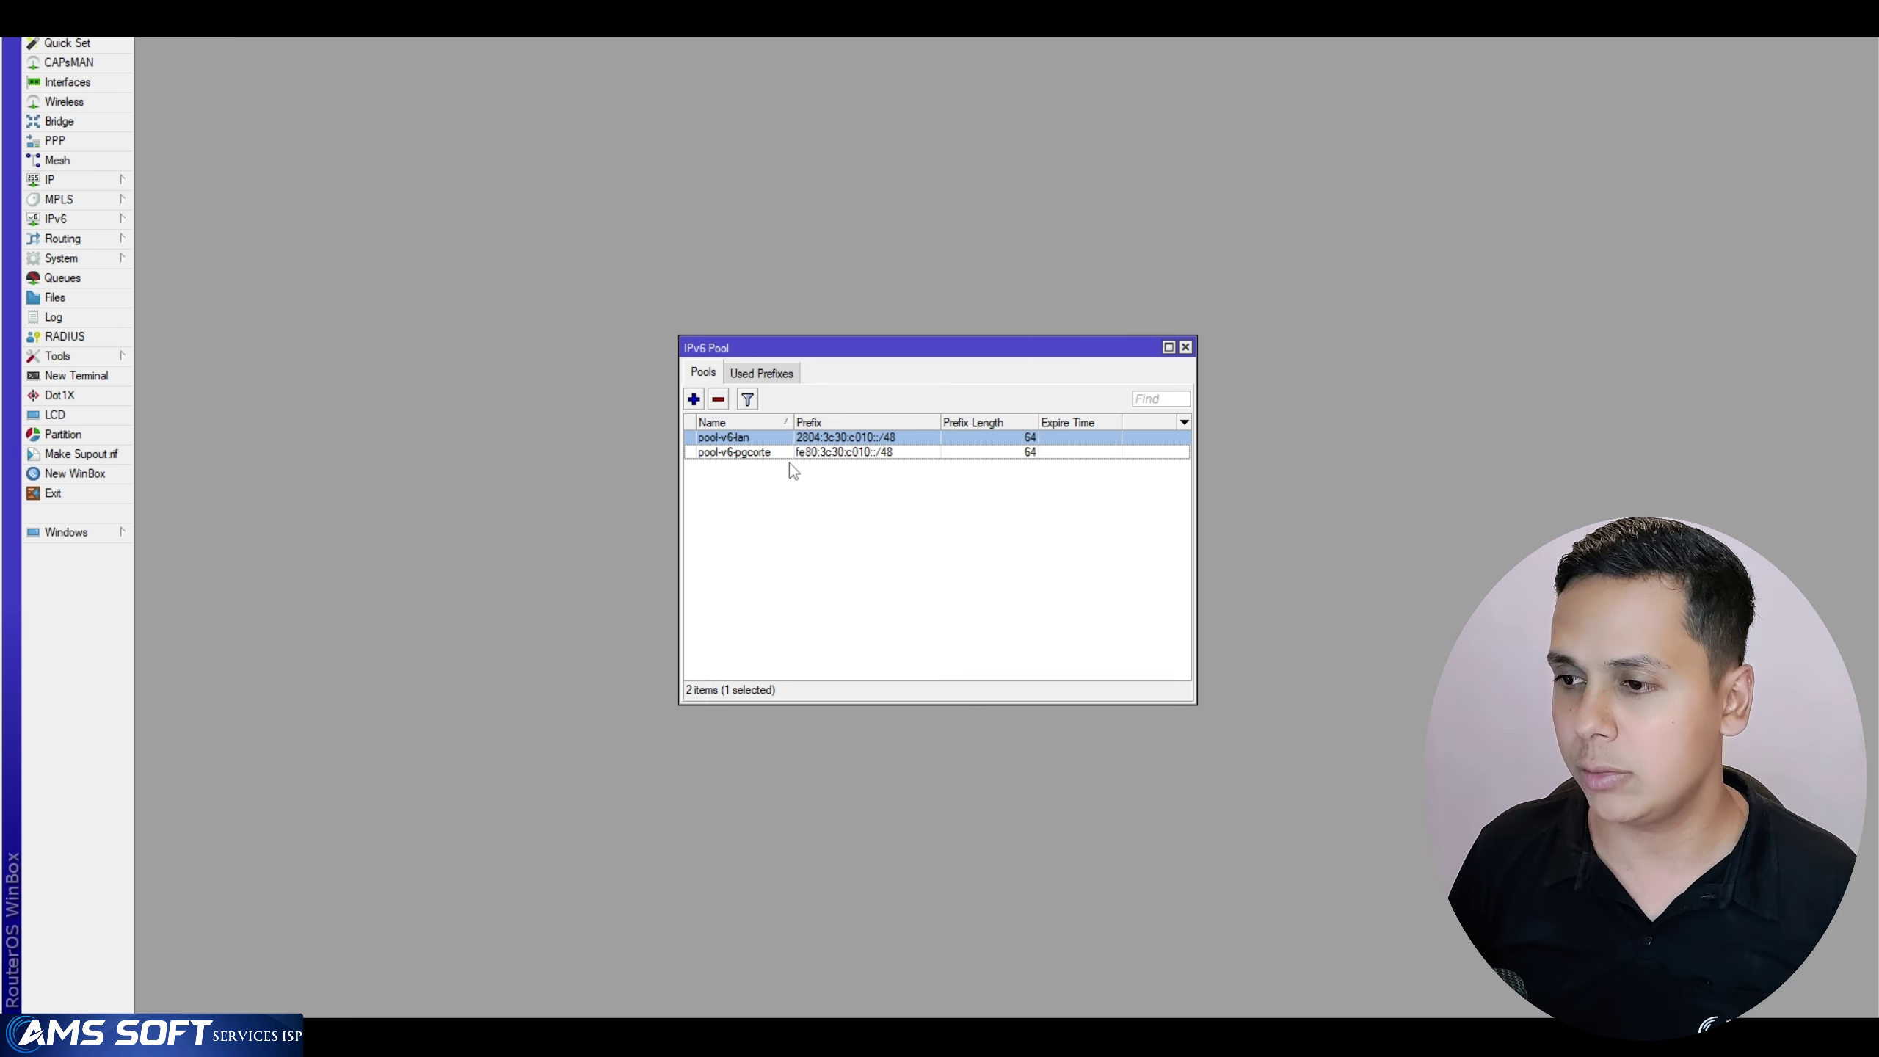
Start a new IPv6 pool as a copy of pool-v6-lan, keeping both entry forms in view
left_click_drag(839, 348, 774, 291)
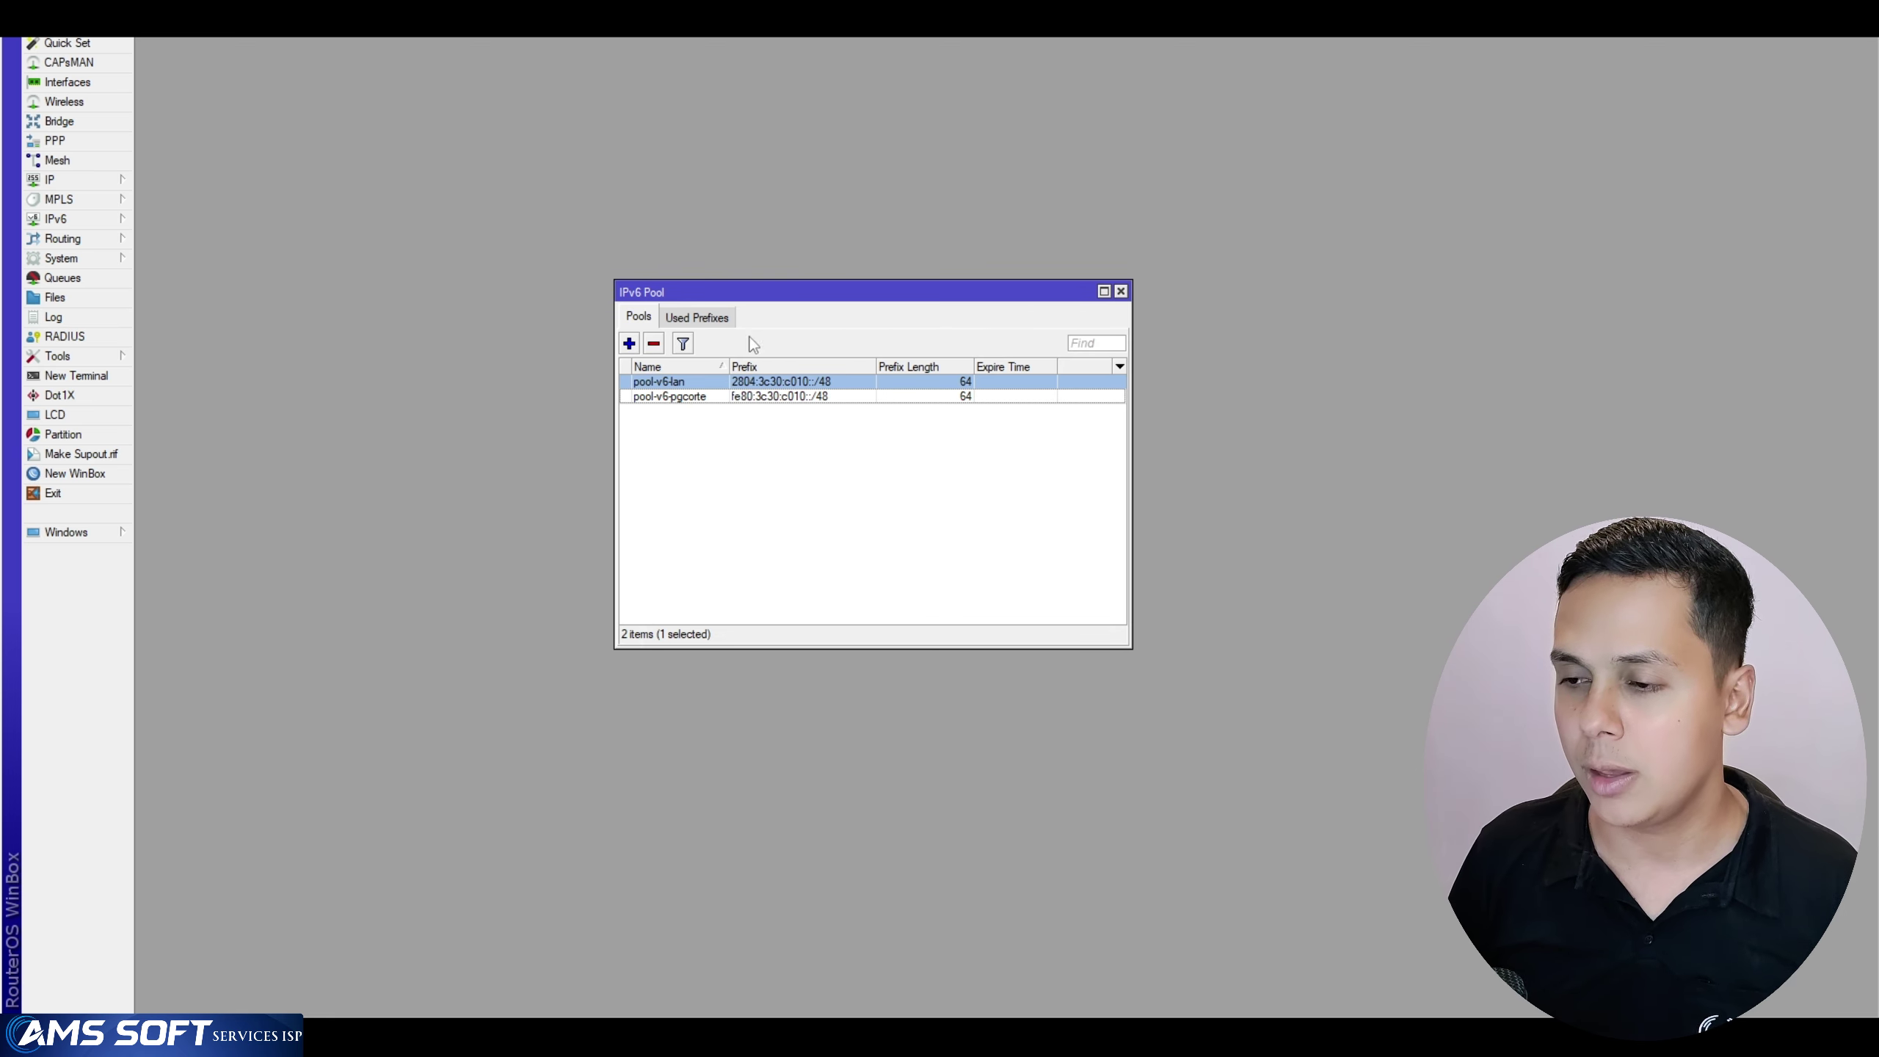
double_click(721, 382)
left_click(595, 226)
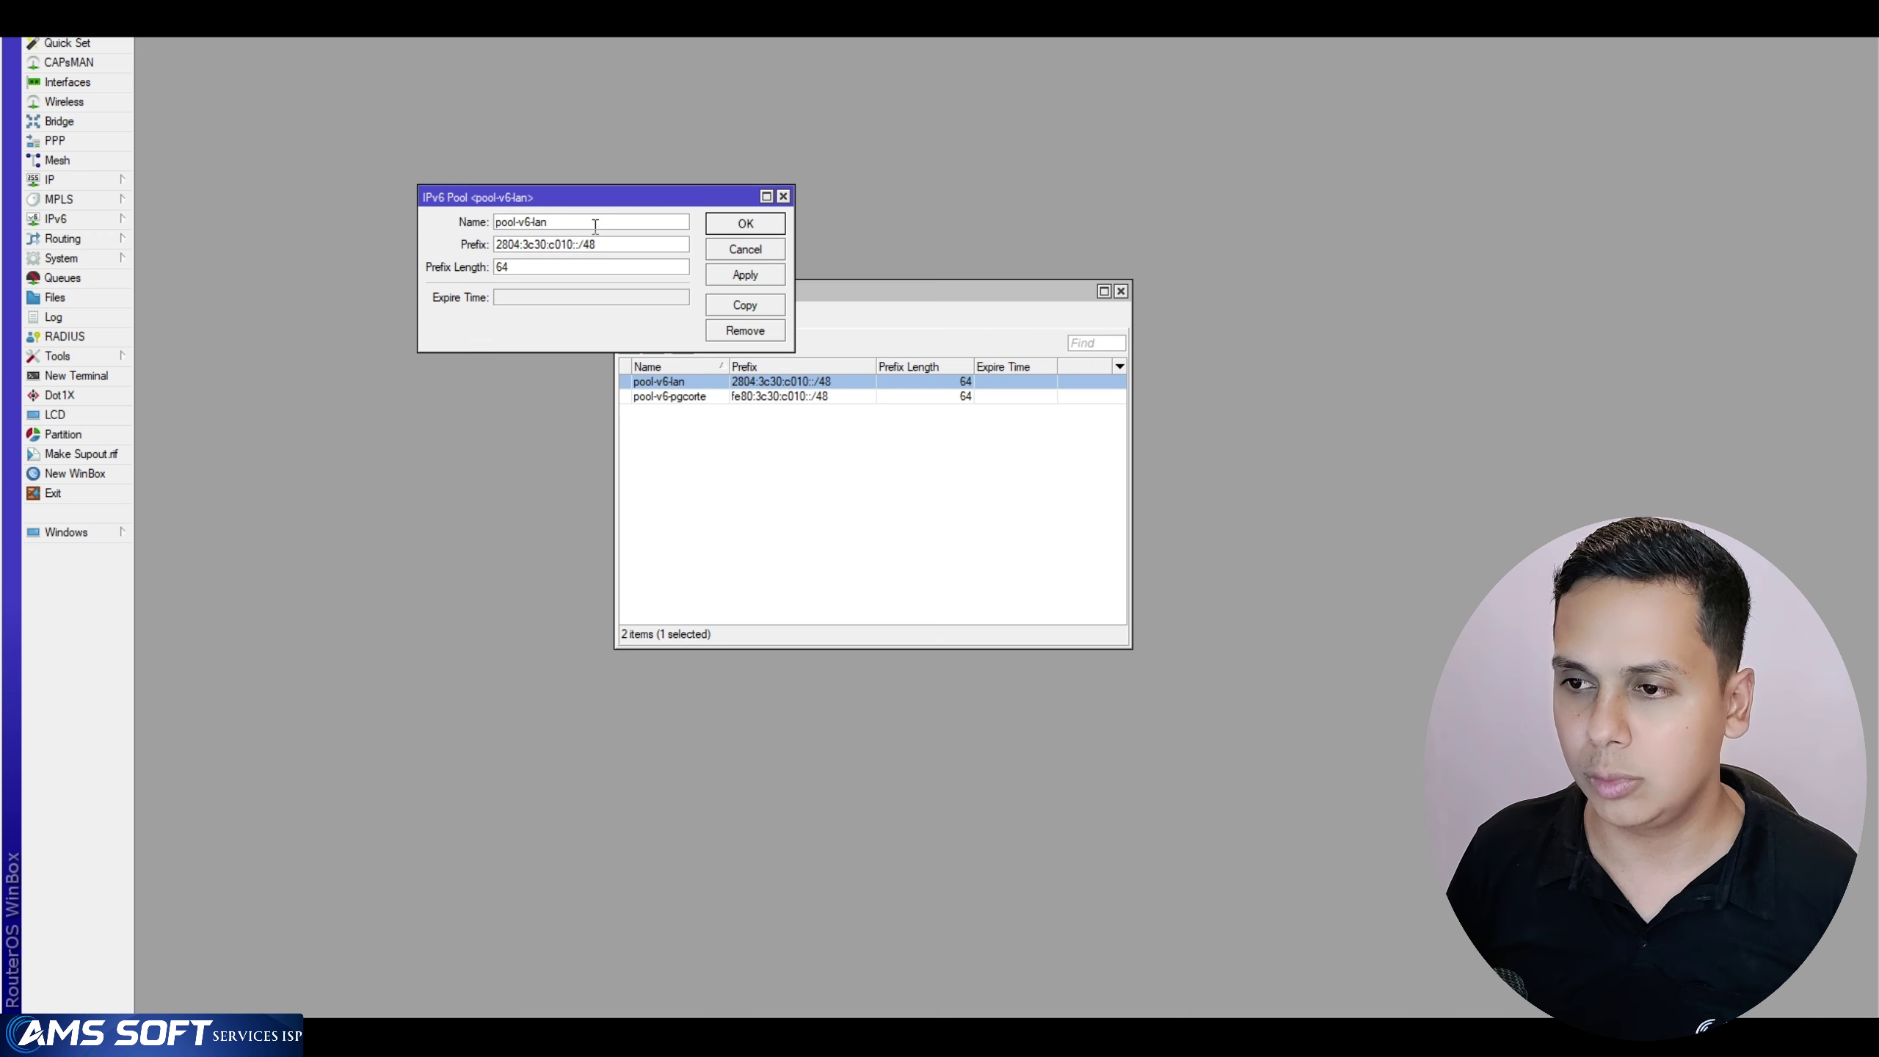
double_click(595, 226)
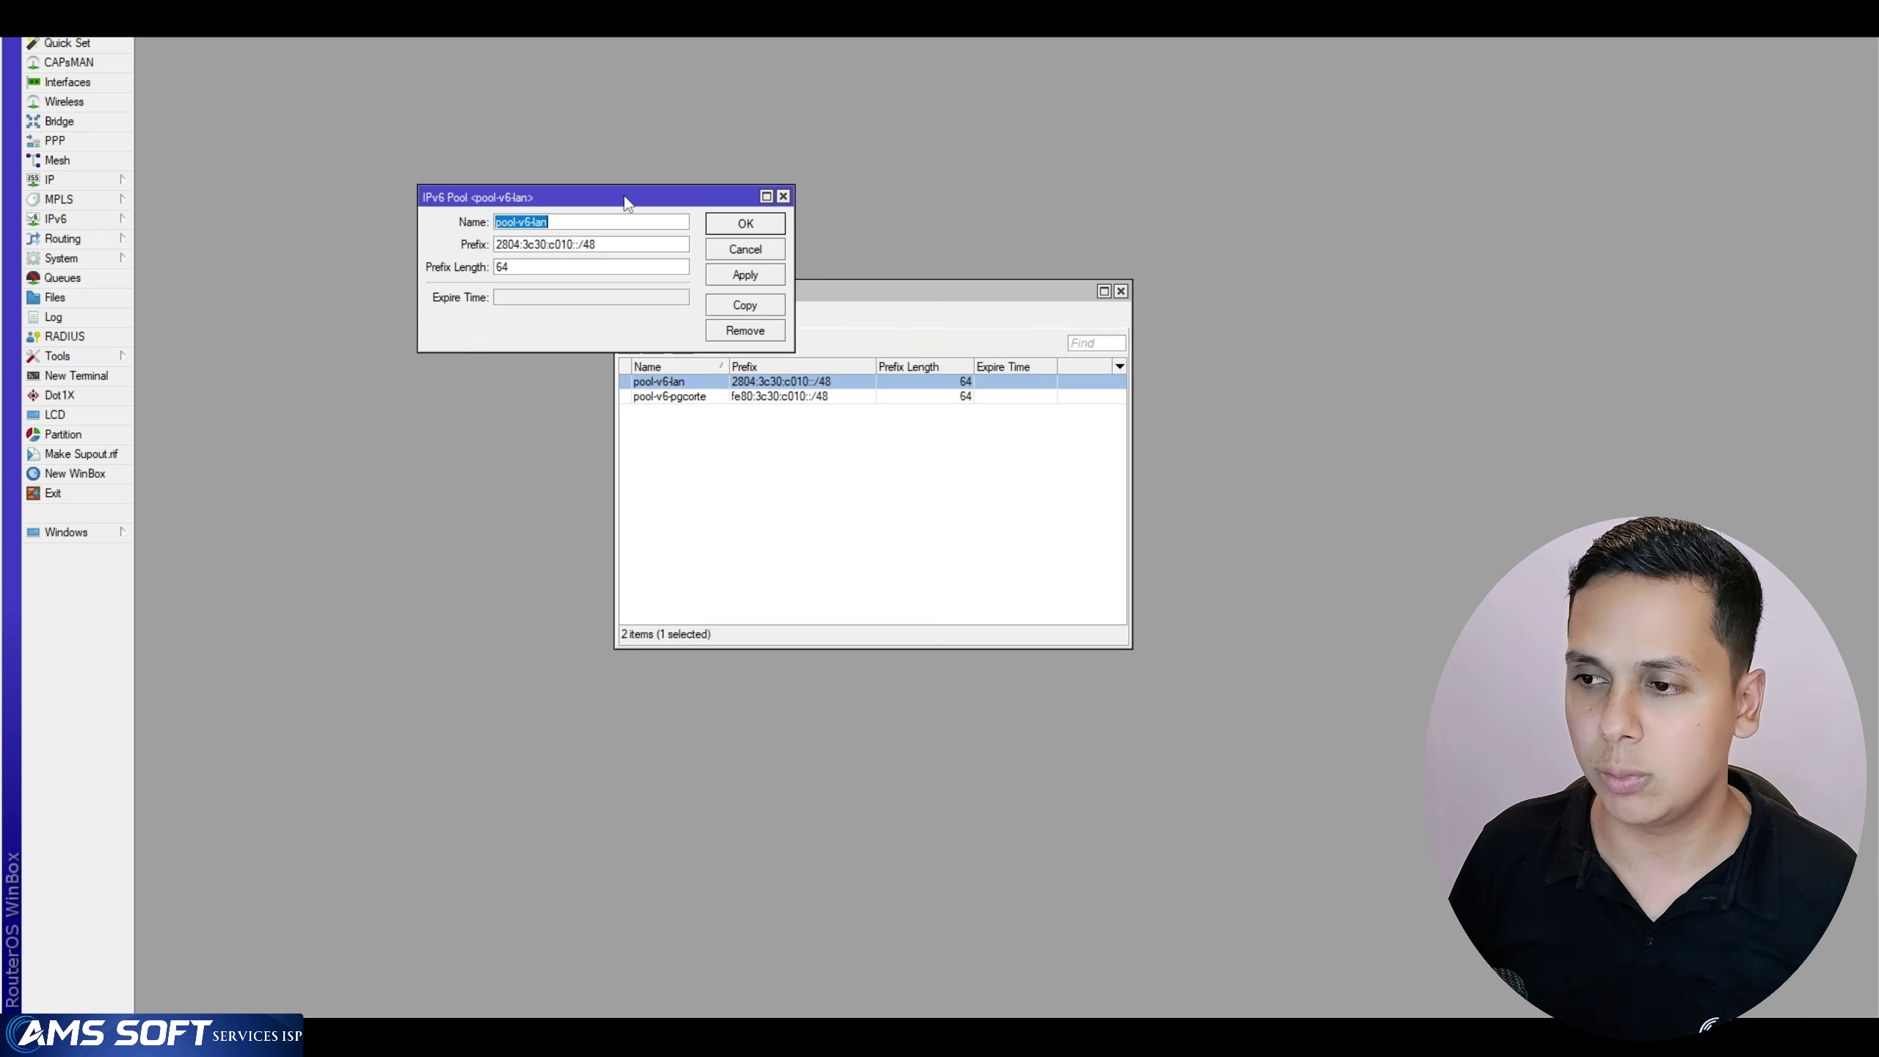
left_click(750, 307)
left_click_drag(631, 222, 677, 480)
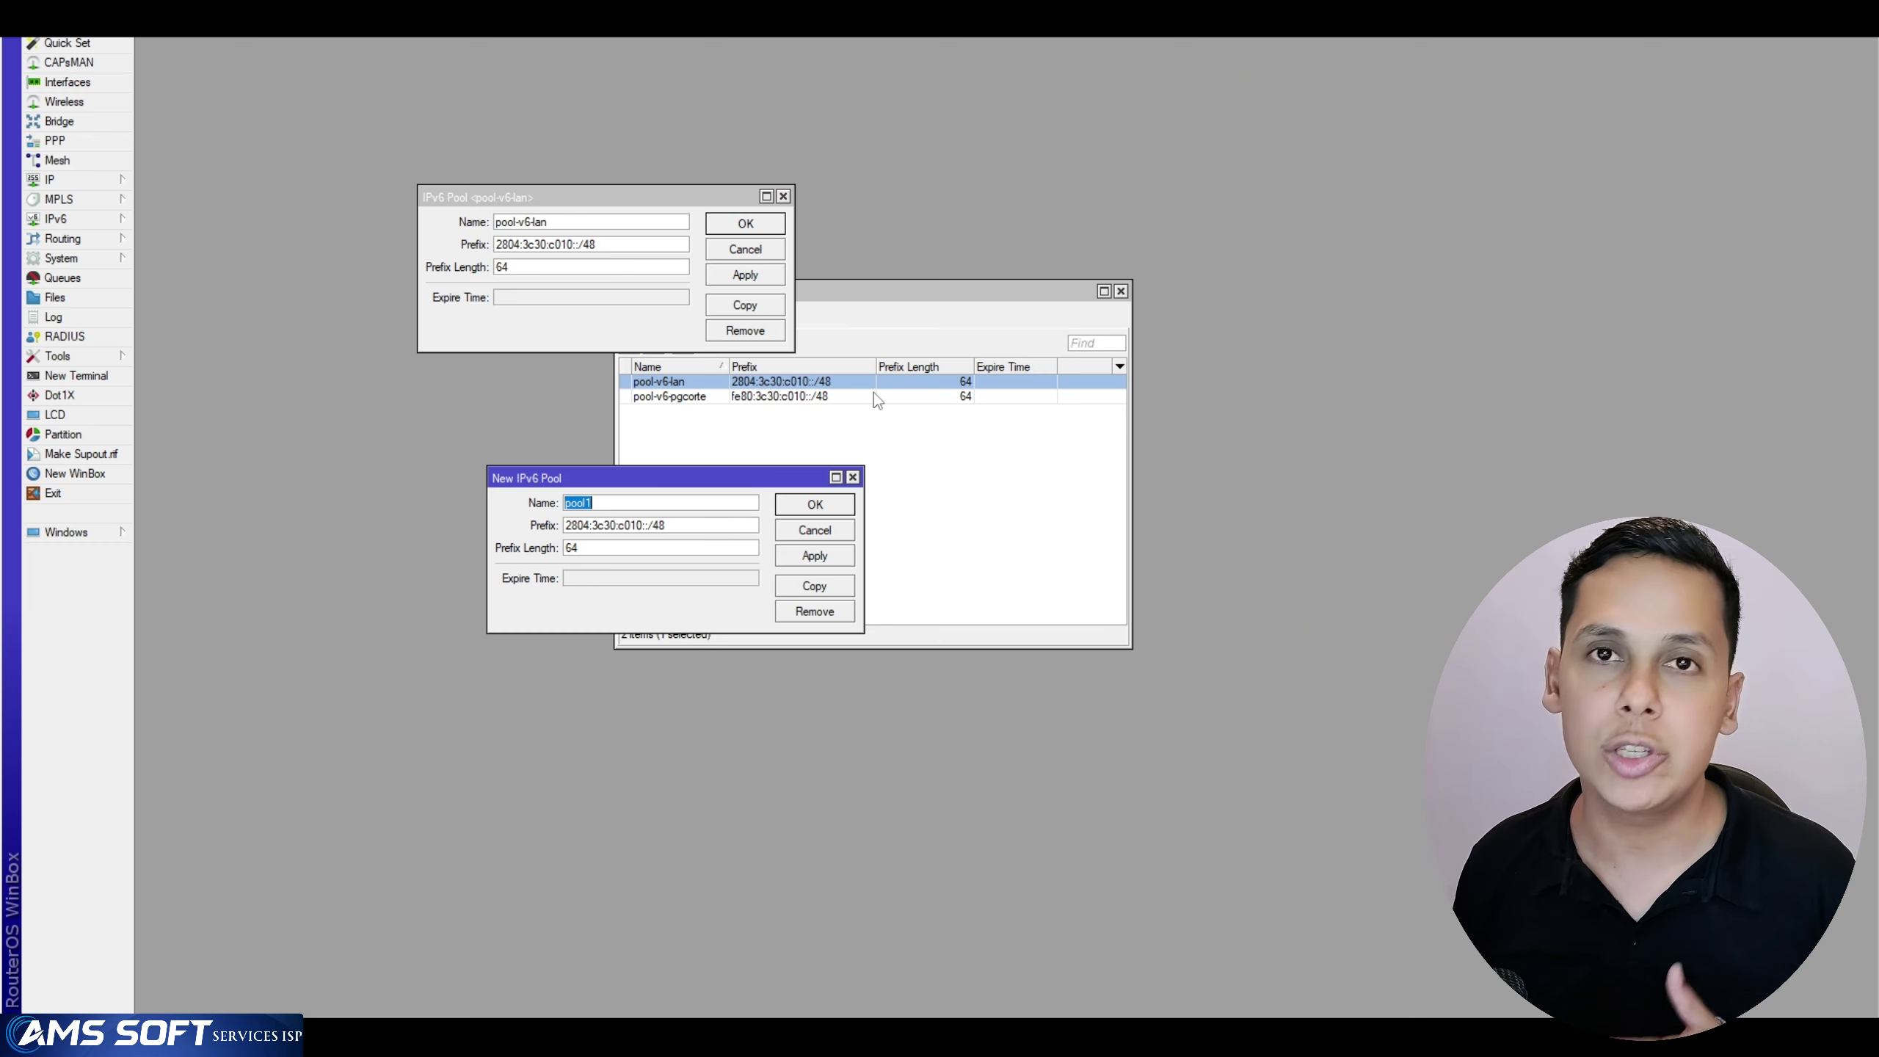
mouse_move(877, 399)
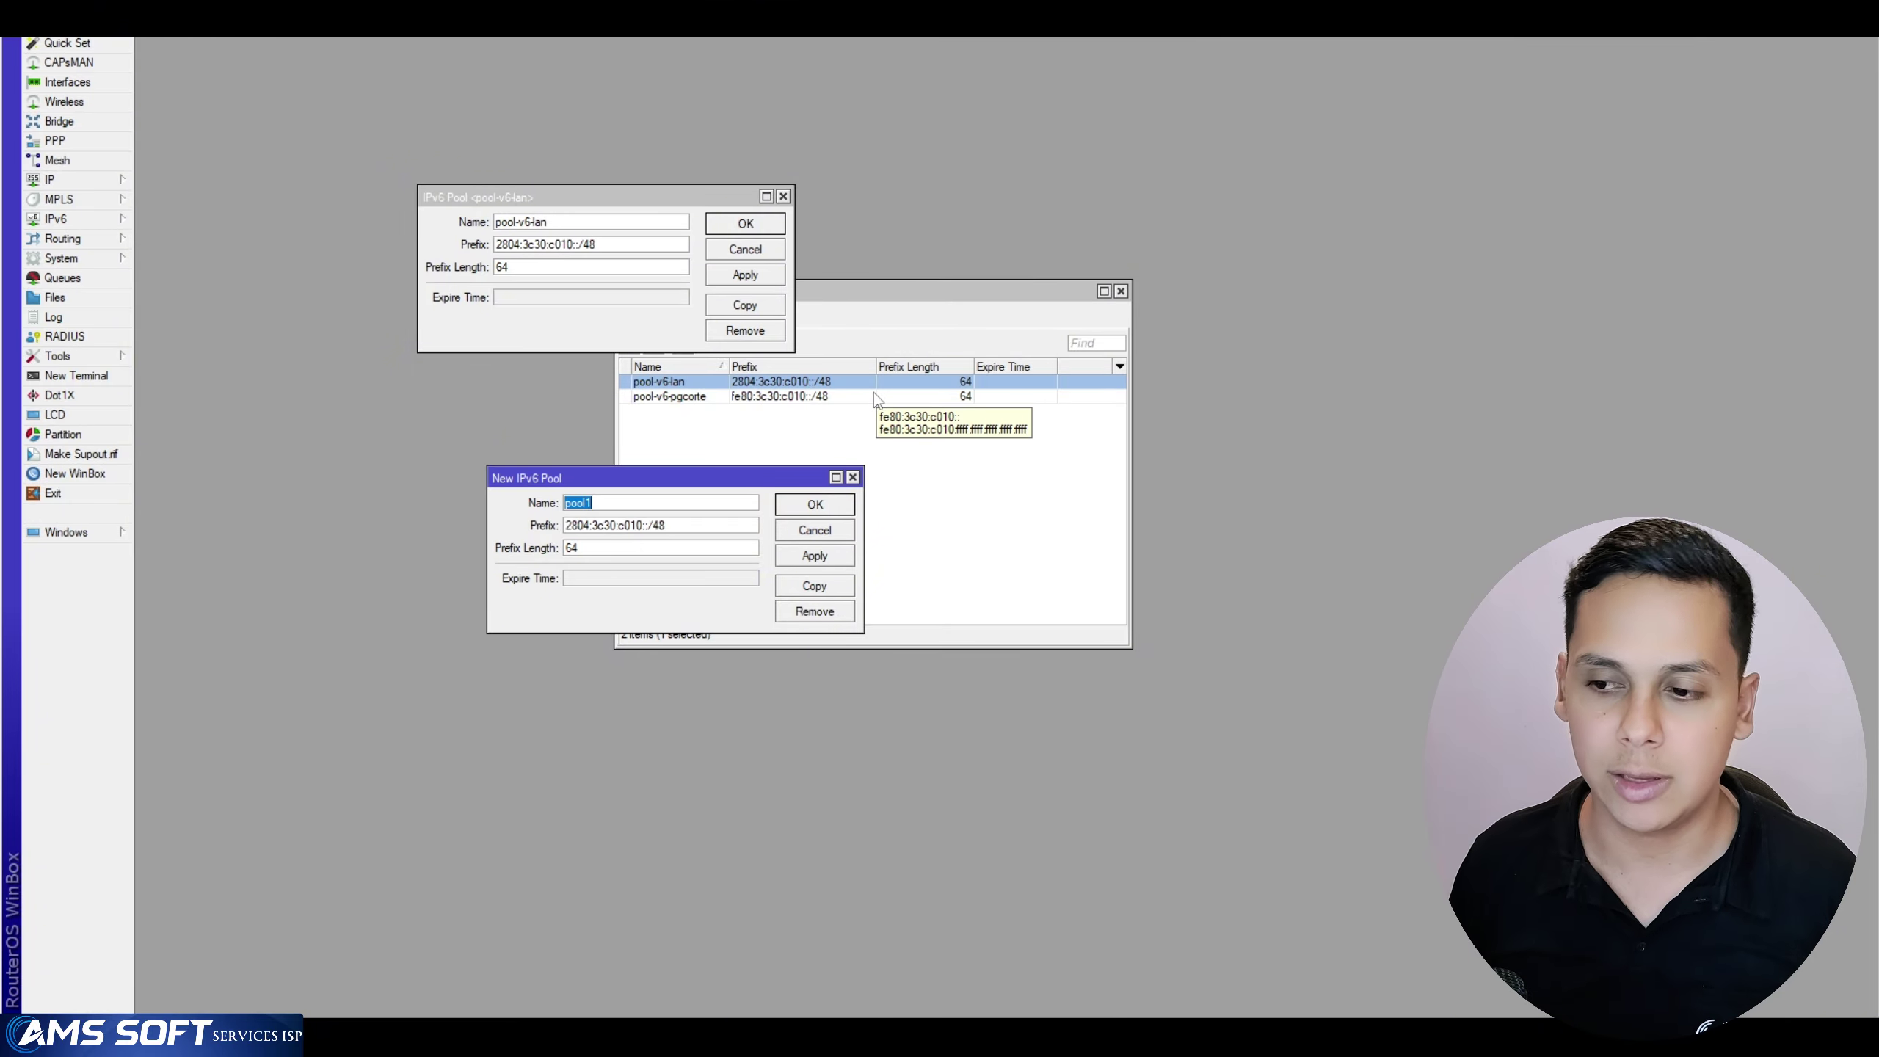
Try the prefix 2804:3c30:c011::/48 from phpIPAM in WinBox's new pool, and cancel both pool entry forms
left_click_drag(676, 530, 501, 518)
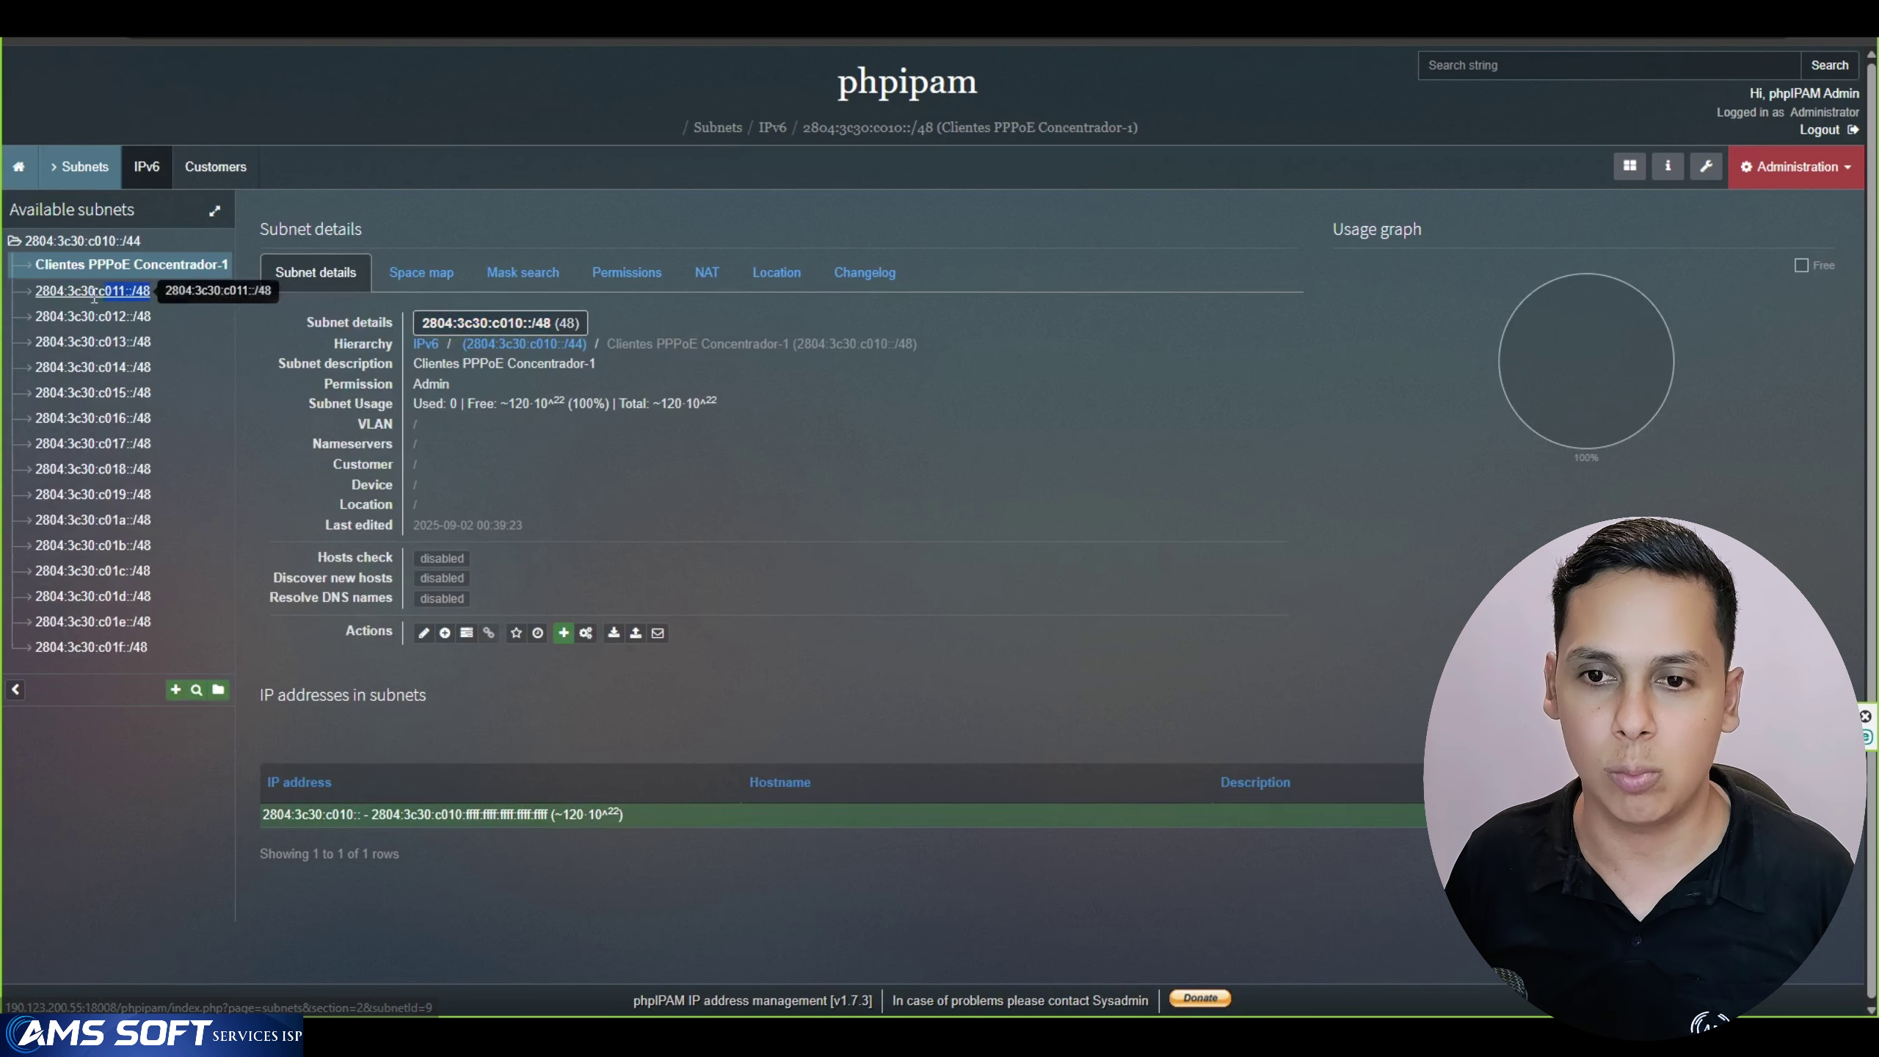
left_click_drag(155, 292, 33, 293)
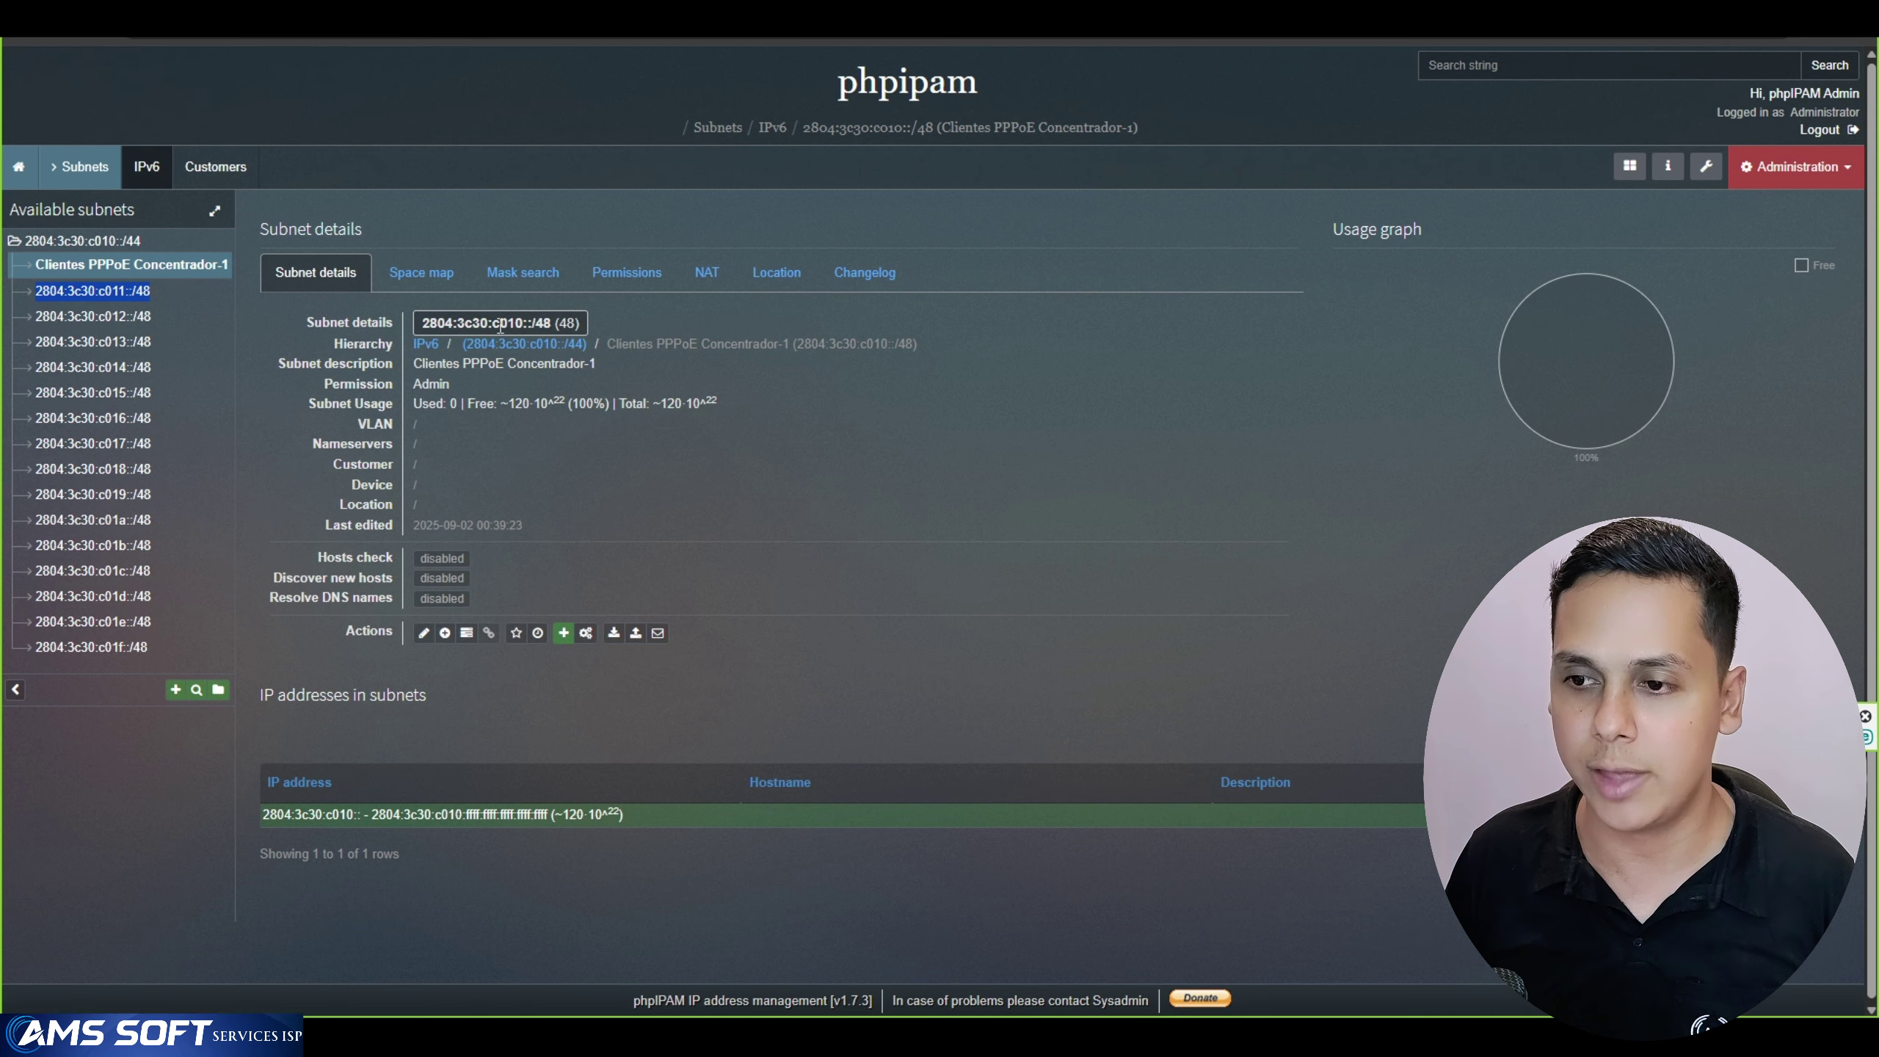
left_click_drag(489, 324, 515, 327)
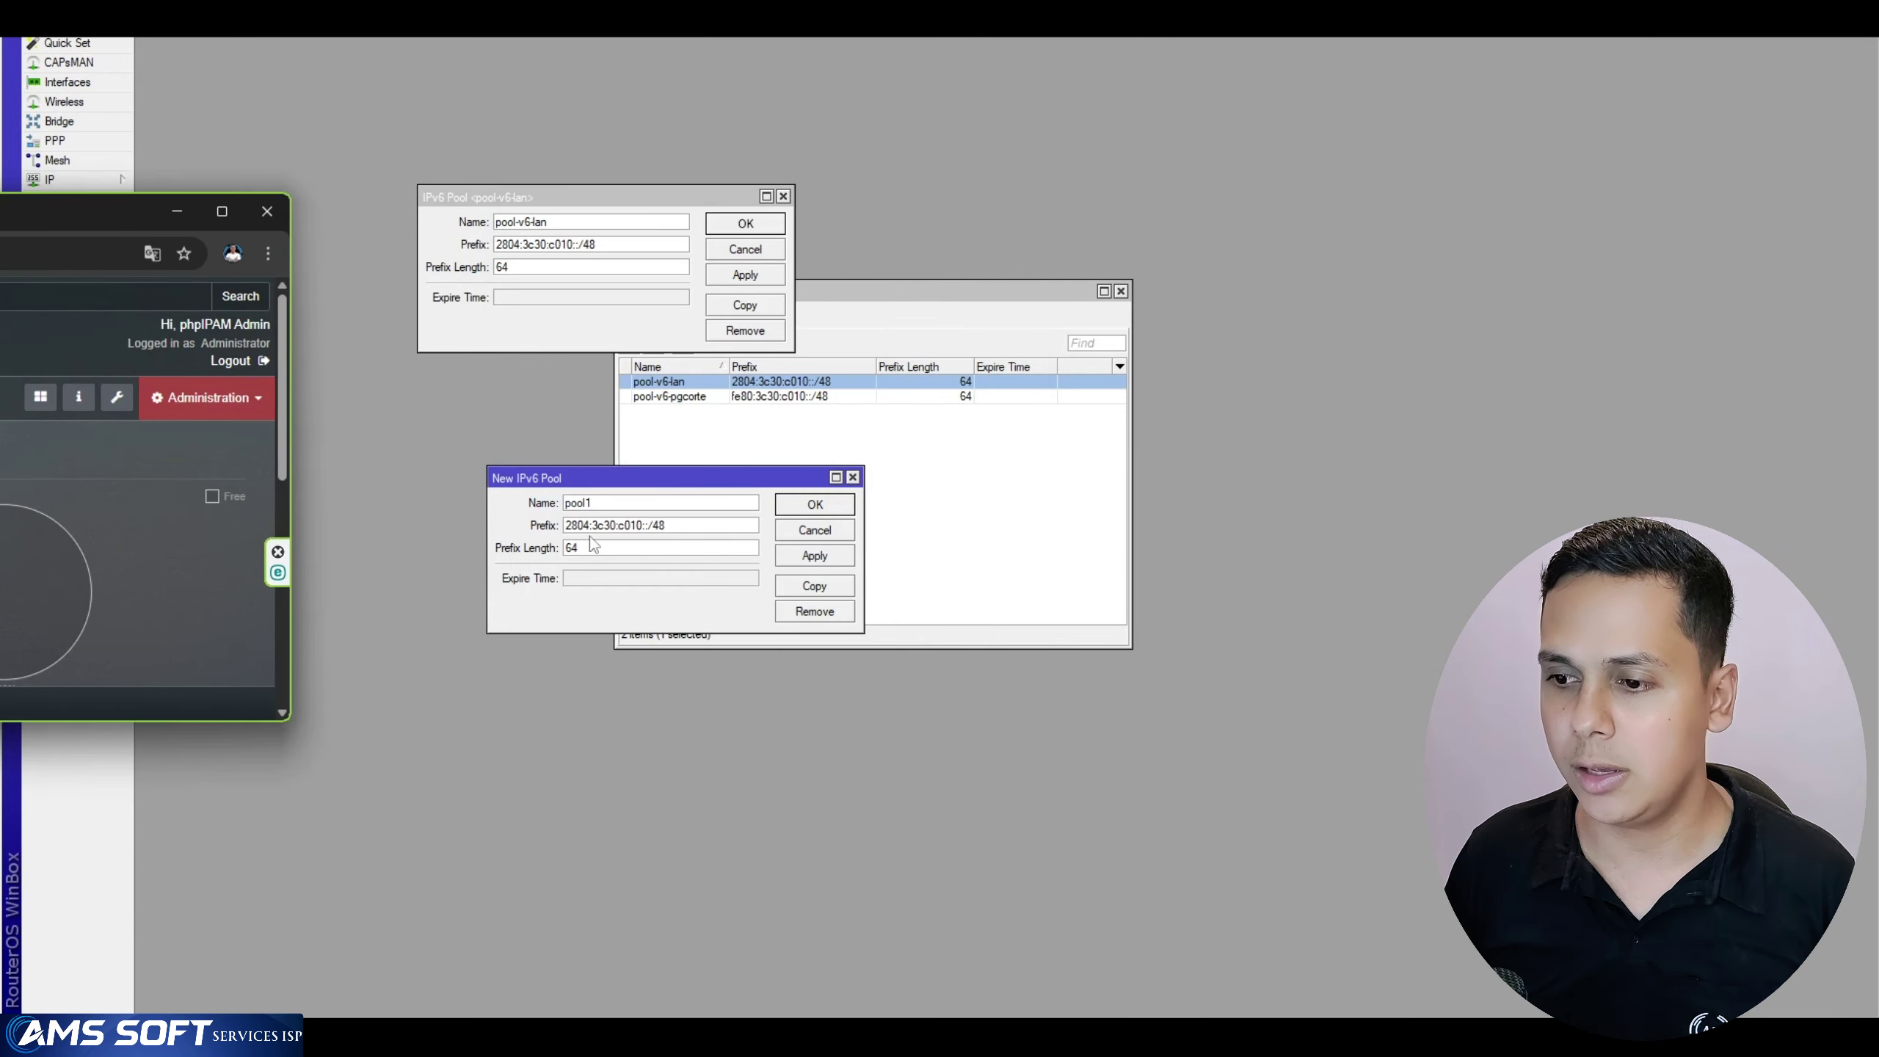
left_click(679, 528)
double_click(679, 527)
key("ctrl+v")
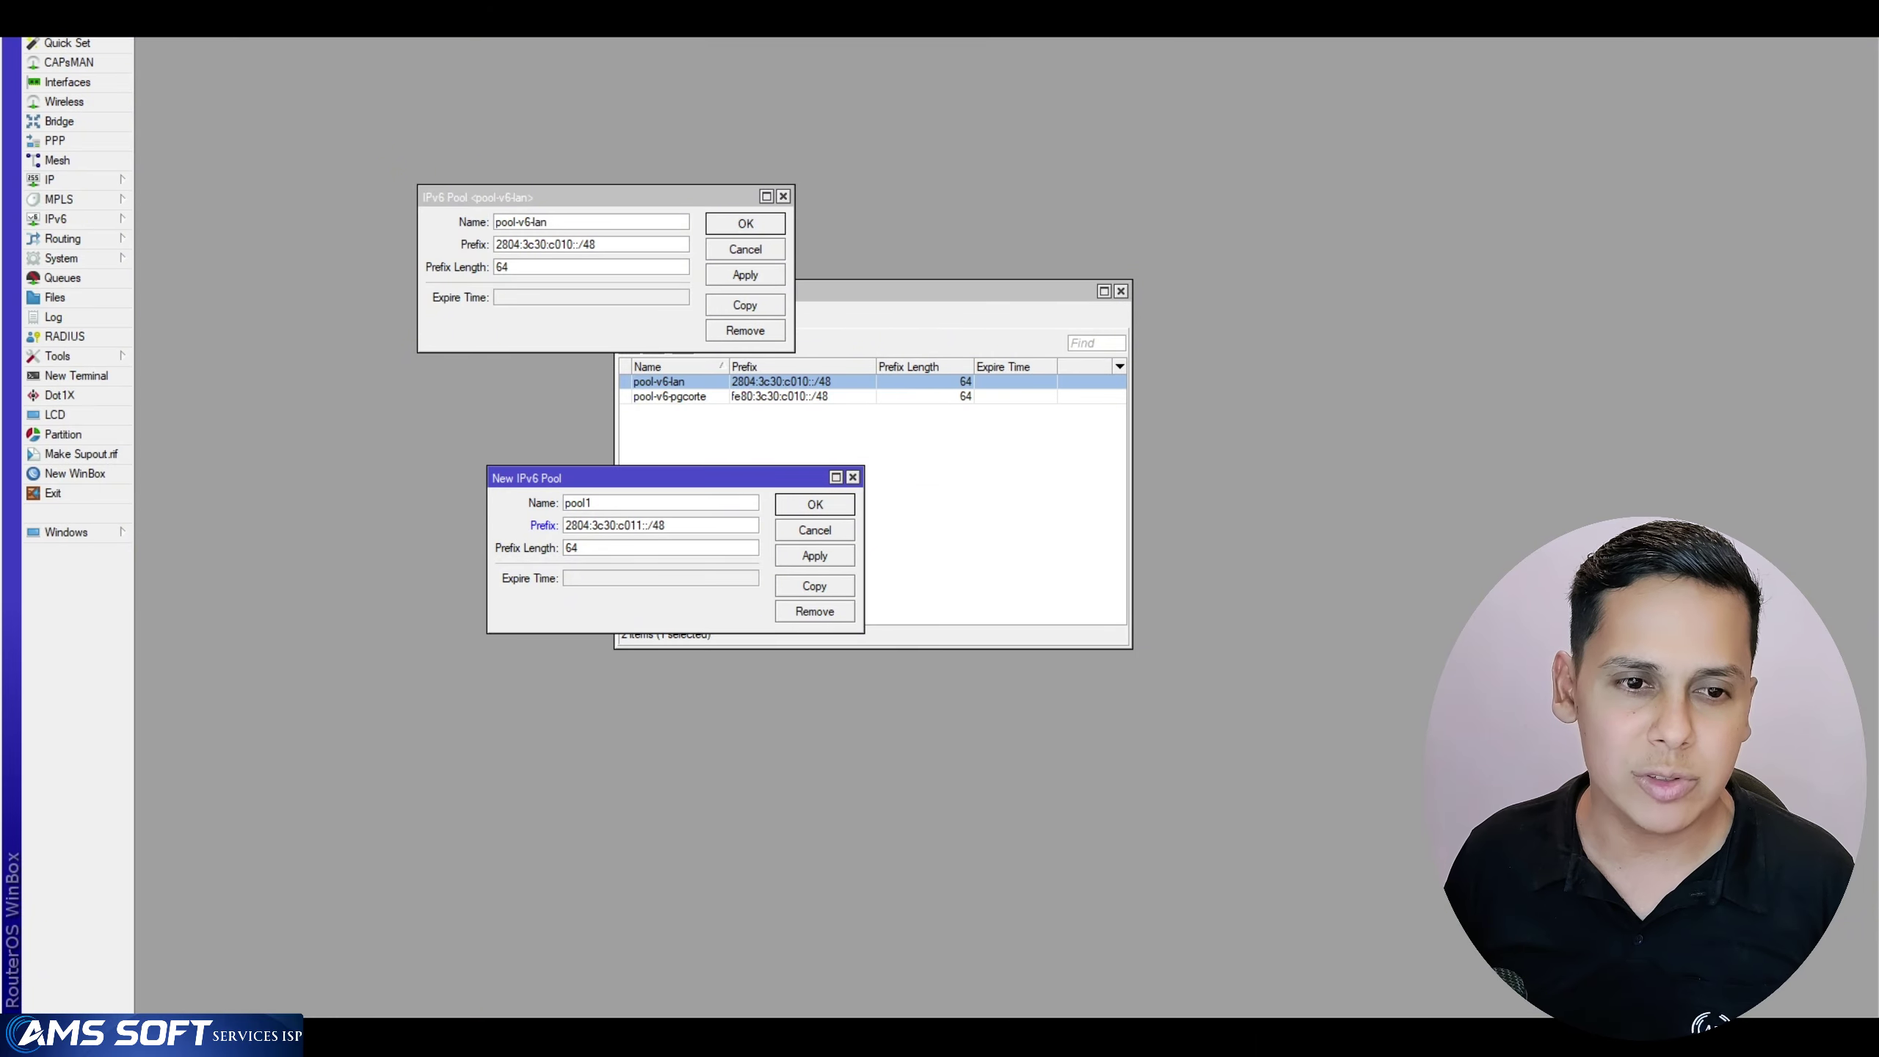
key("shift+Tab")
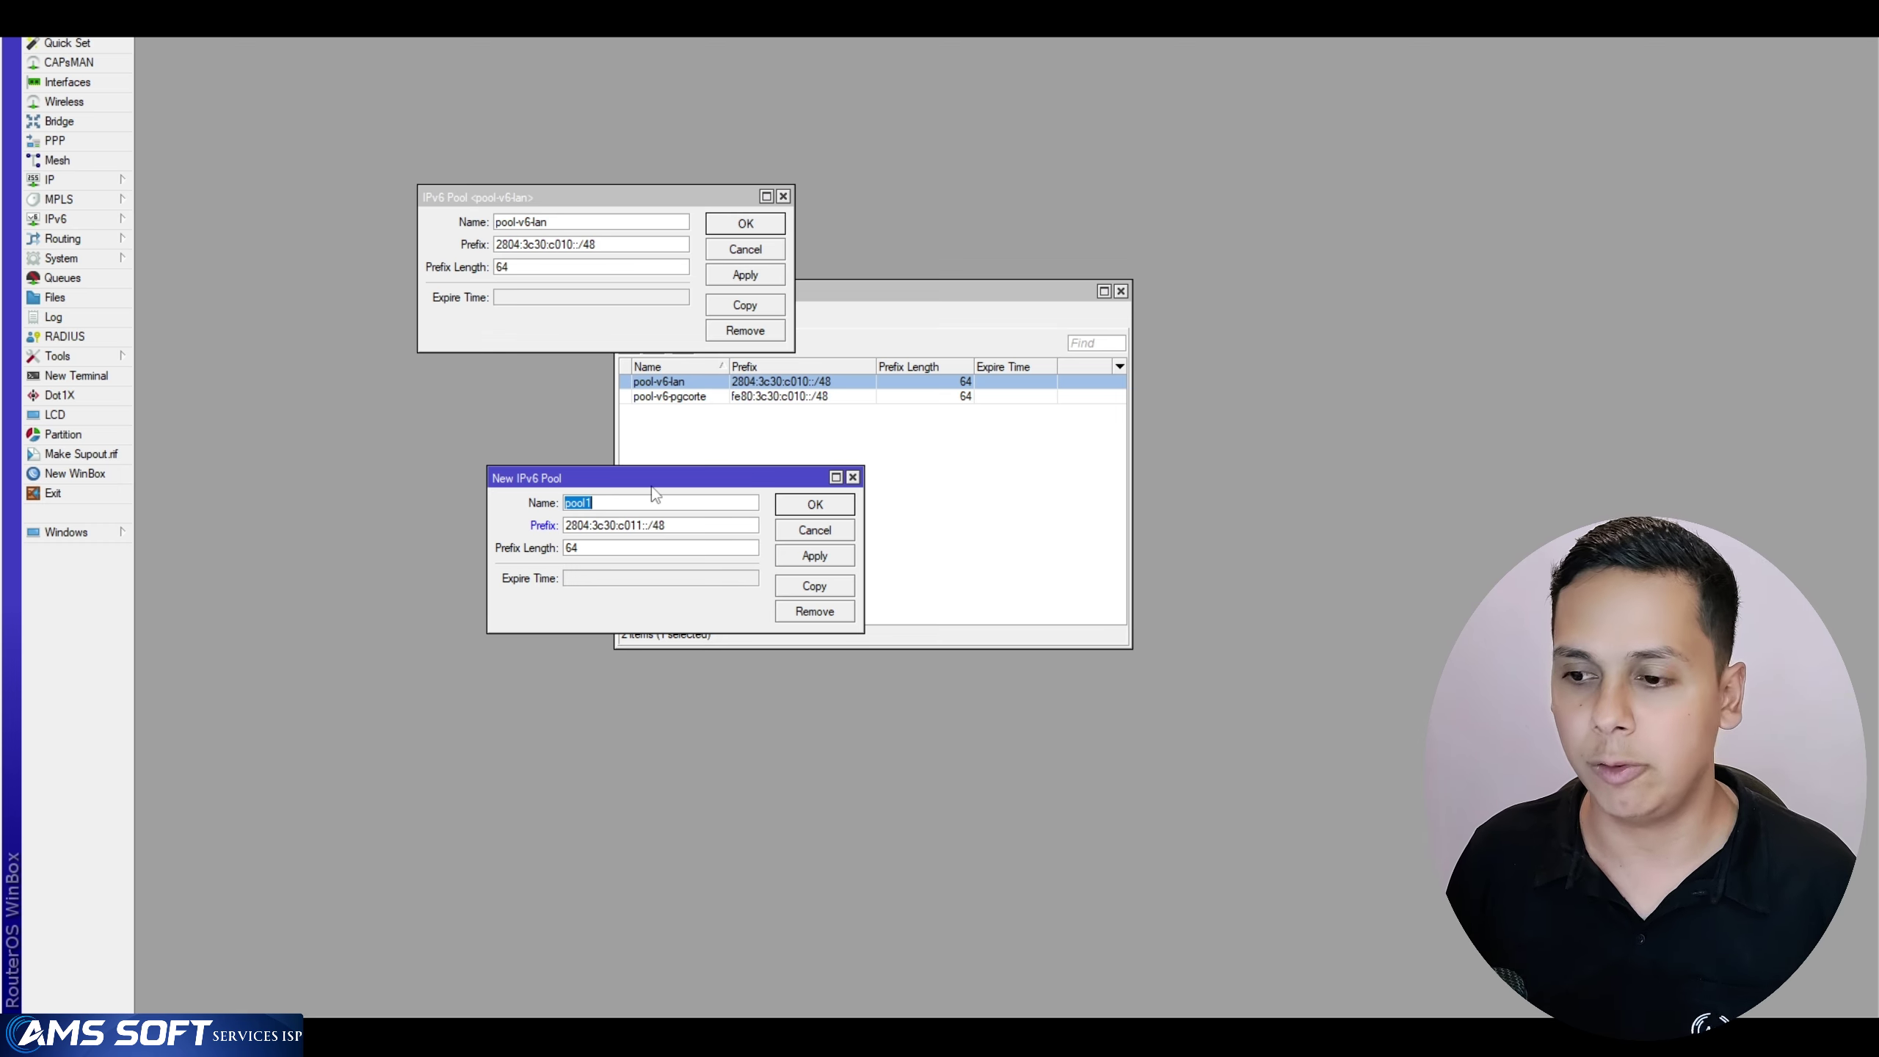
left_click(762, 252)
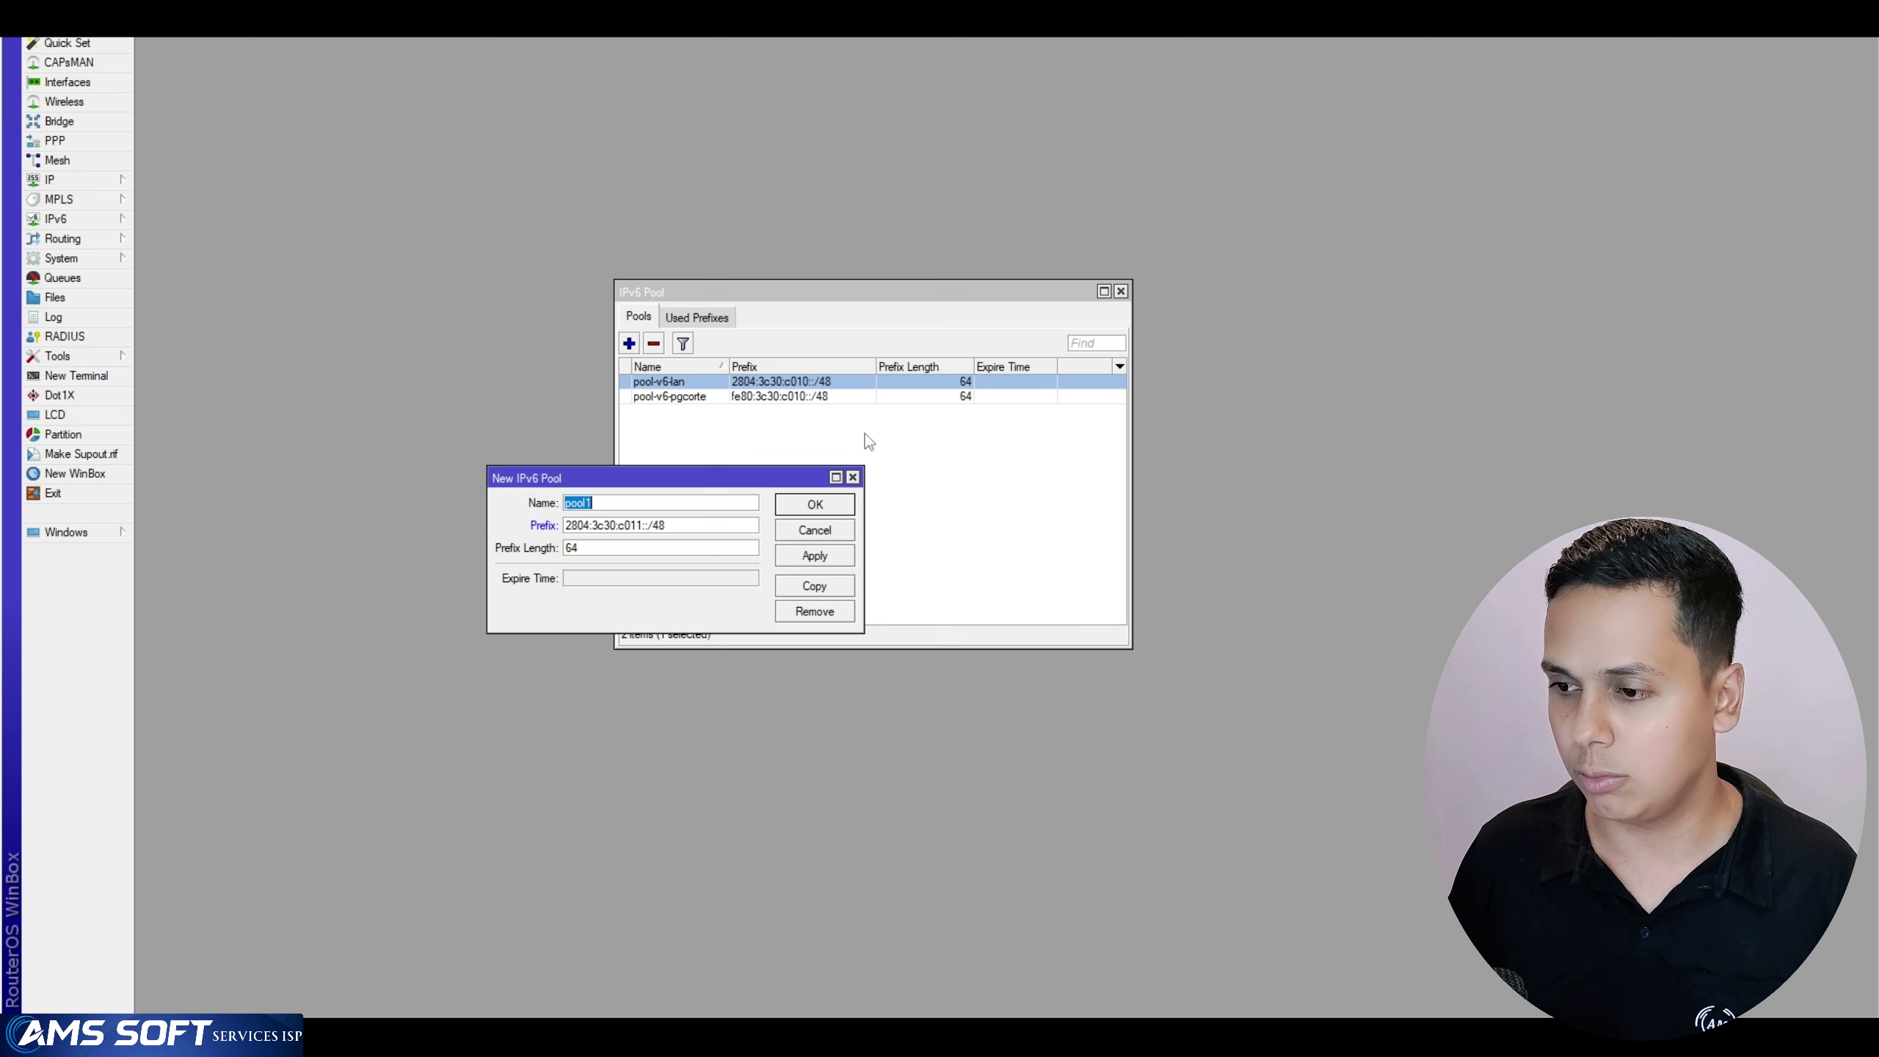
left_click(817, 534)
Examine the address range of the pool-v6-pgcorte prefix in the pool list
left_click_drag(801, 296, 759, 274)
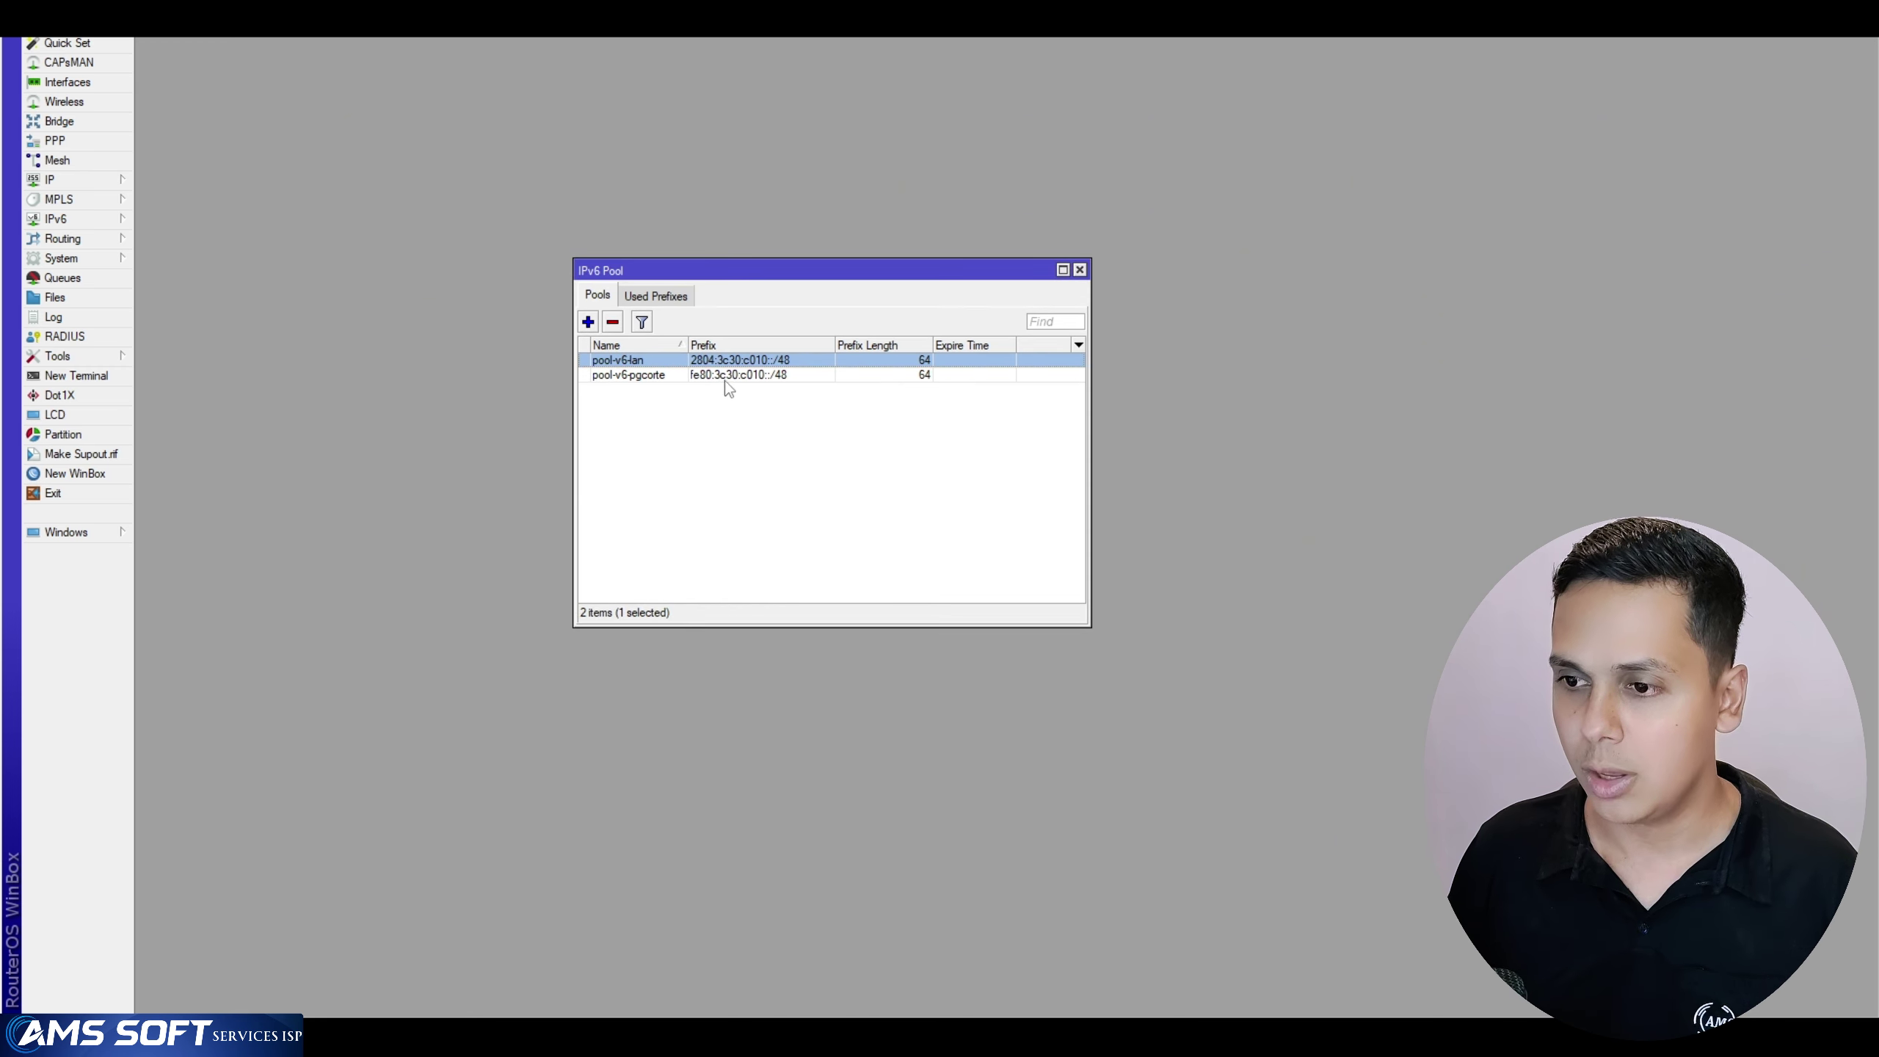
left_click(692, 378)
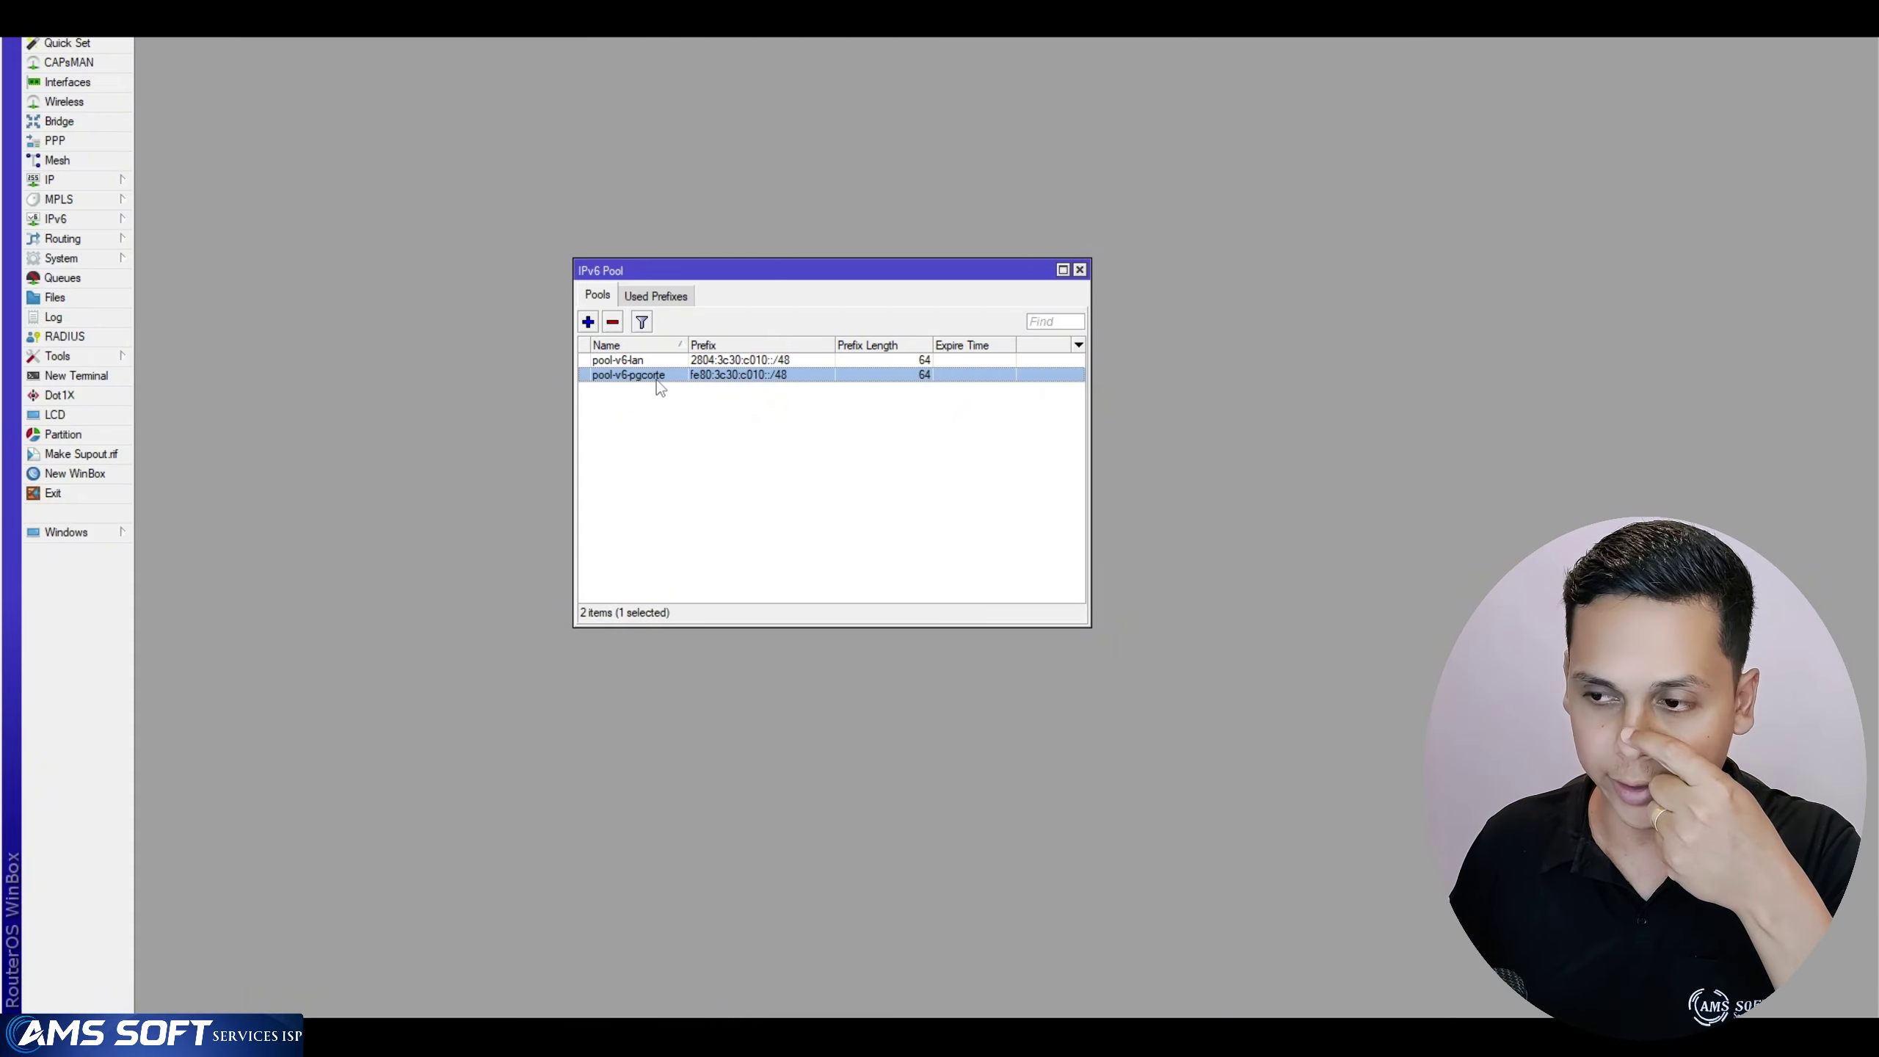
mouse_move(701, 383)
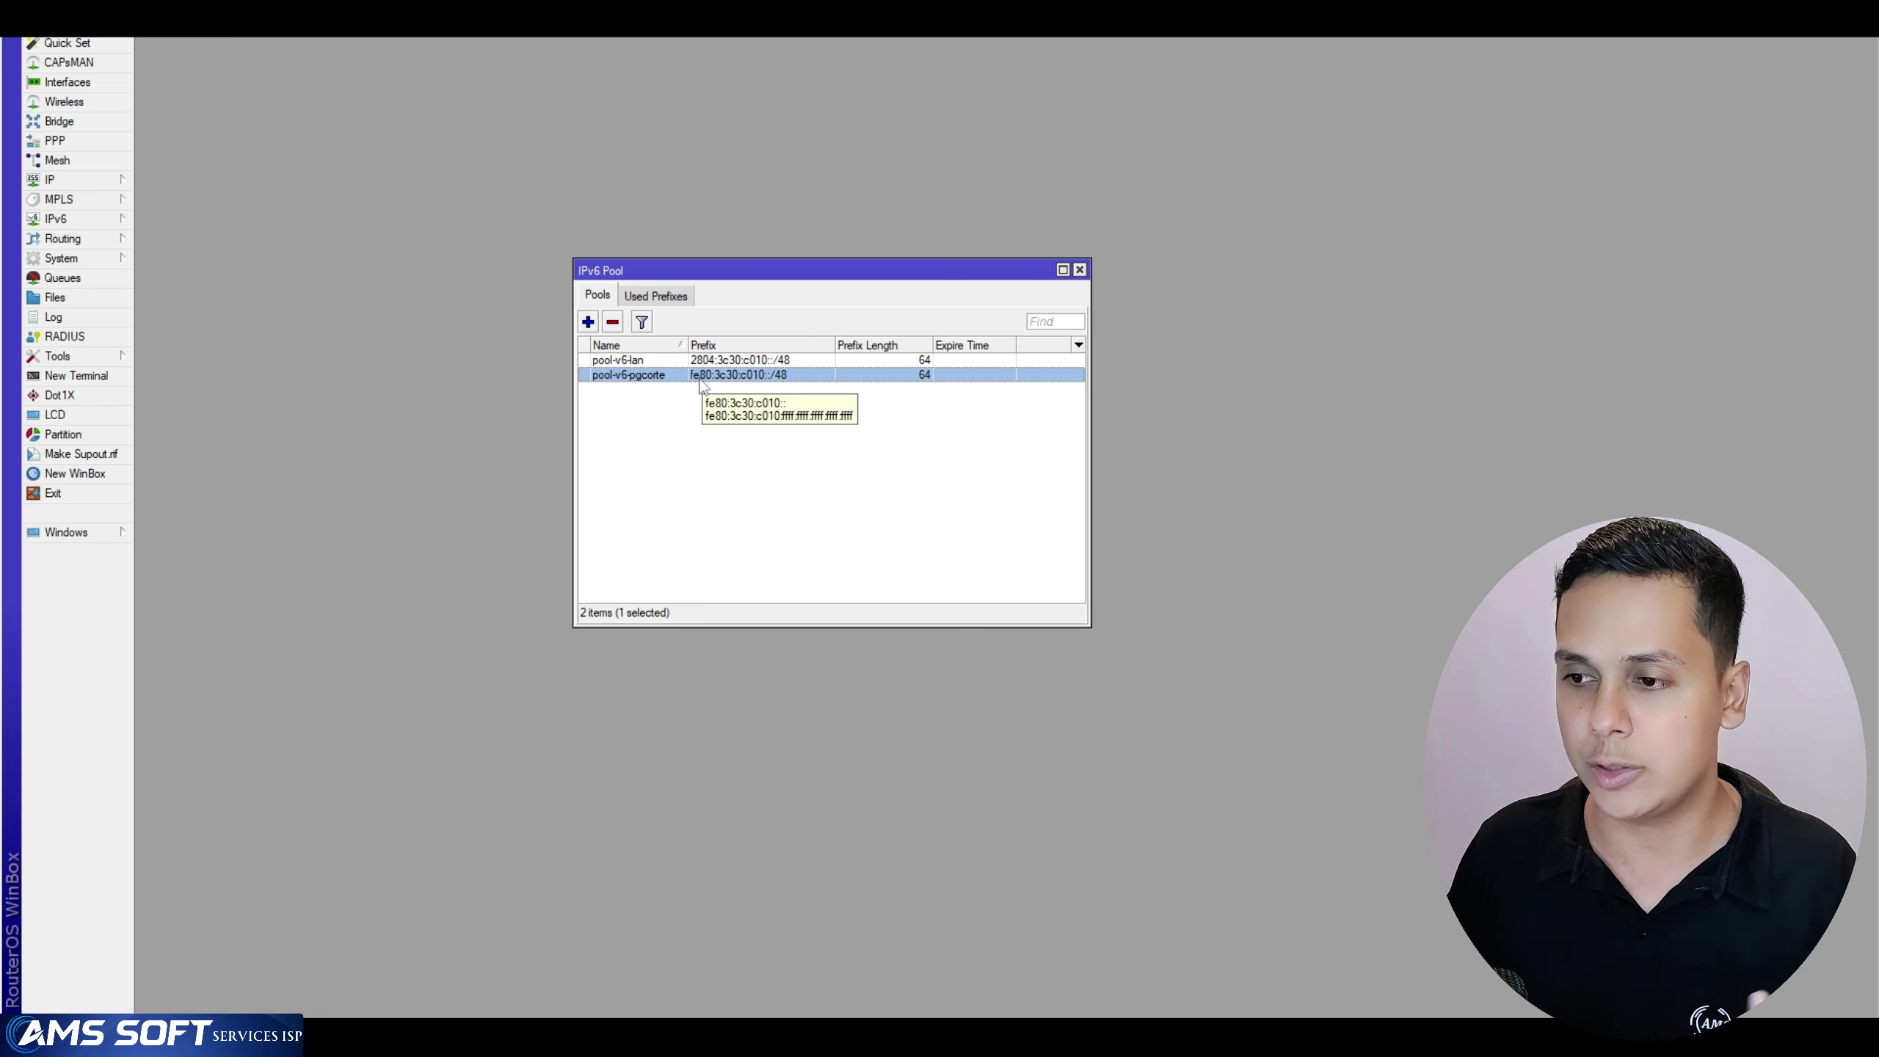
Copy the pool-v6-pgcorte entry to a new pool named pool-v6-wan with prefix fe81:3c30:c010::/48, and save it
double_click(700, 377)
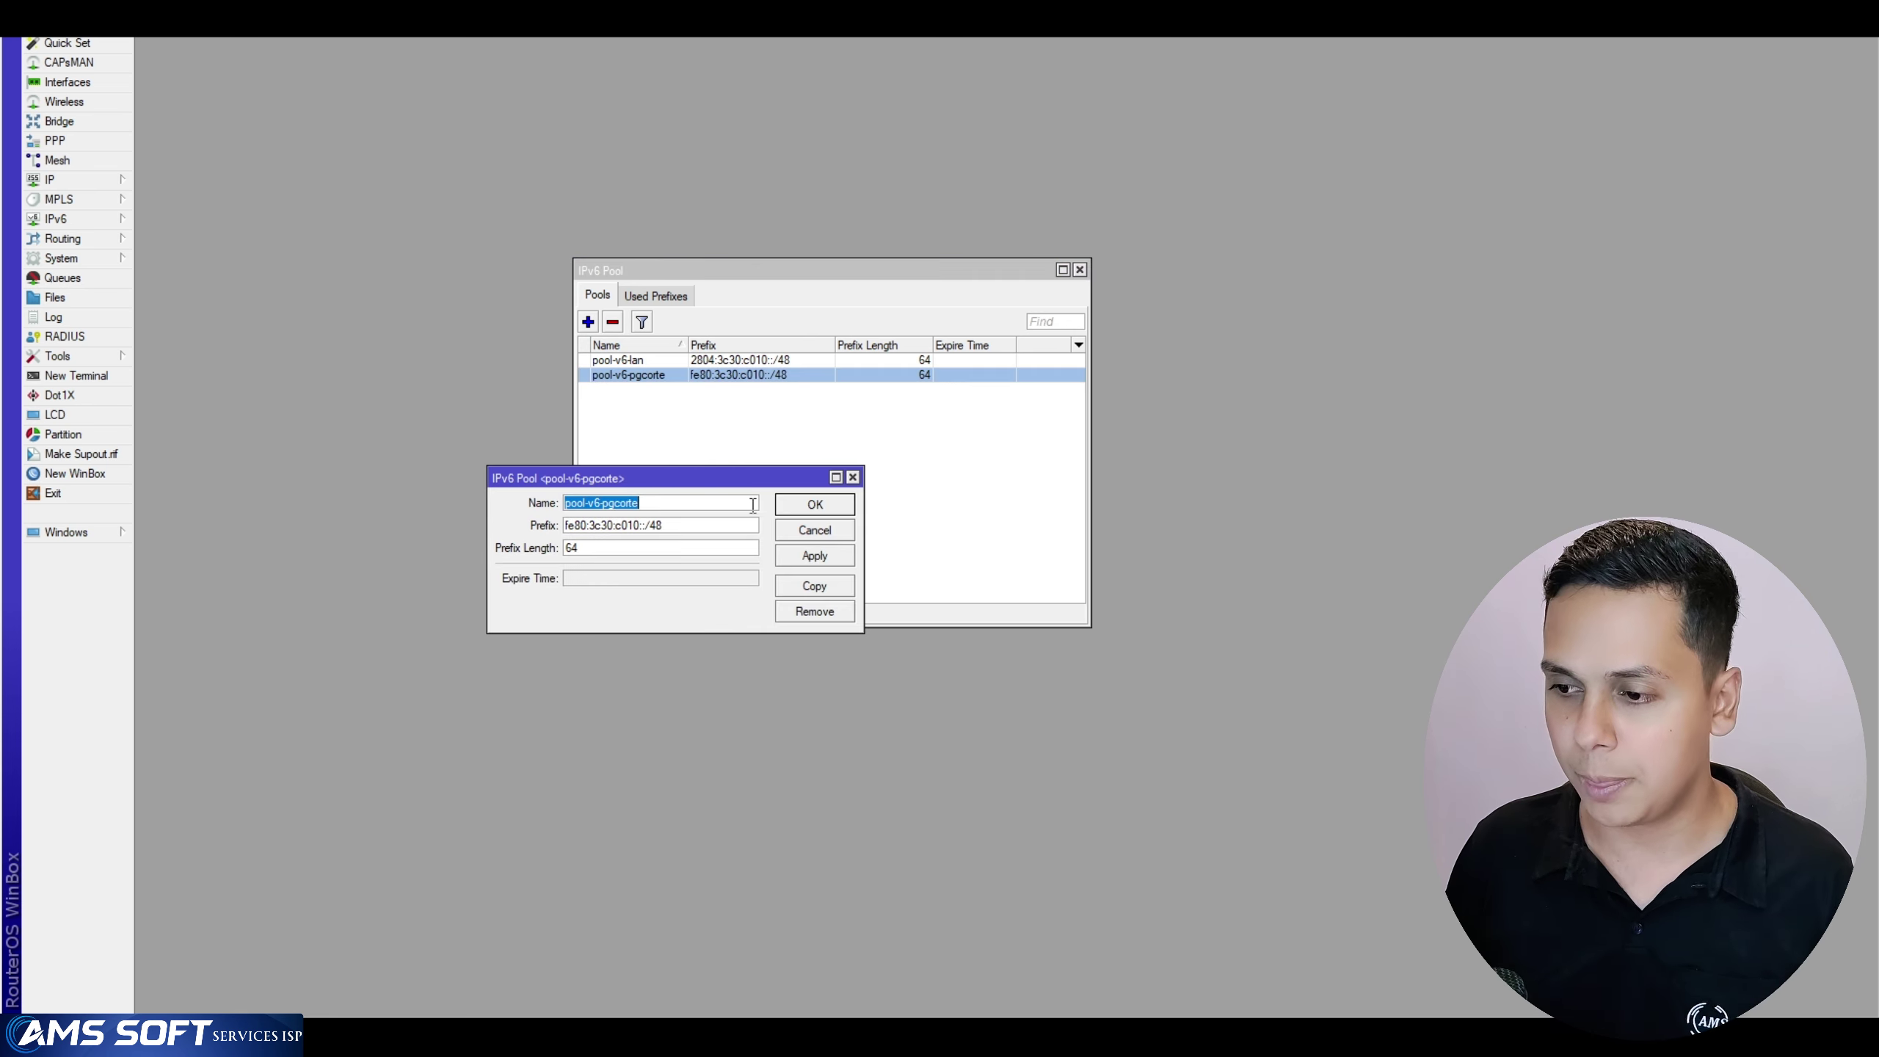
left_click(815, 586)
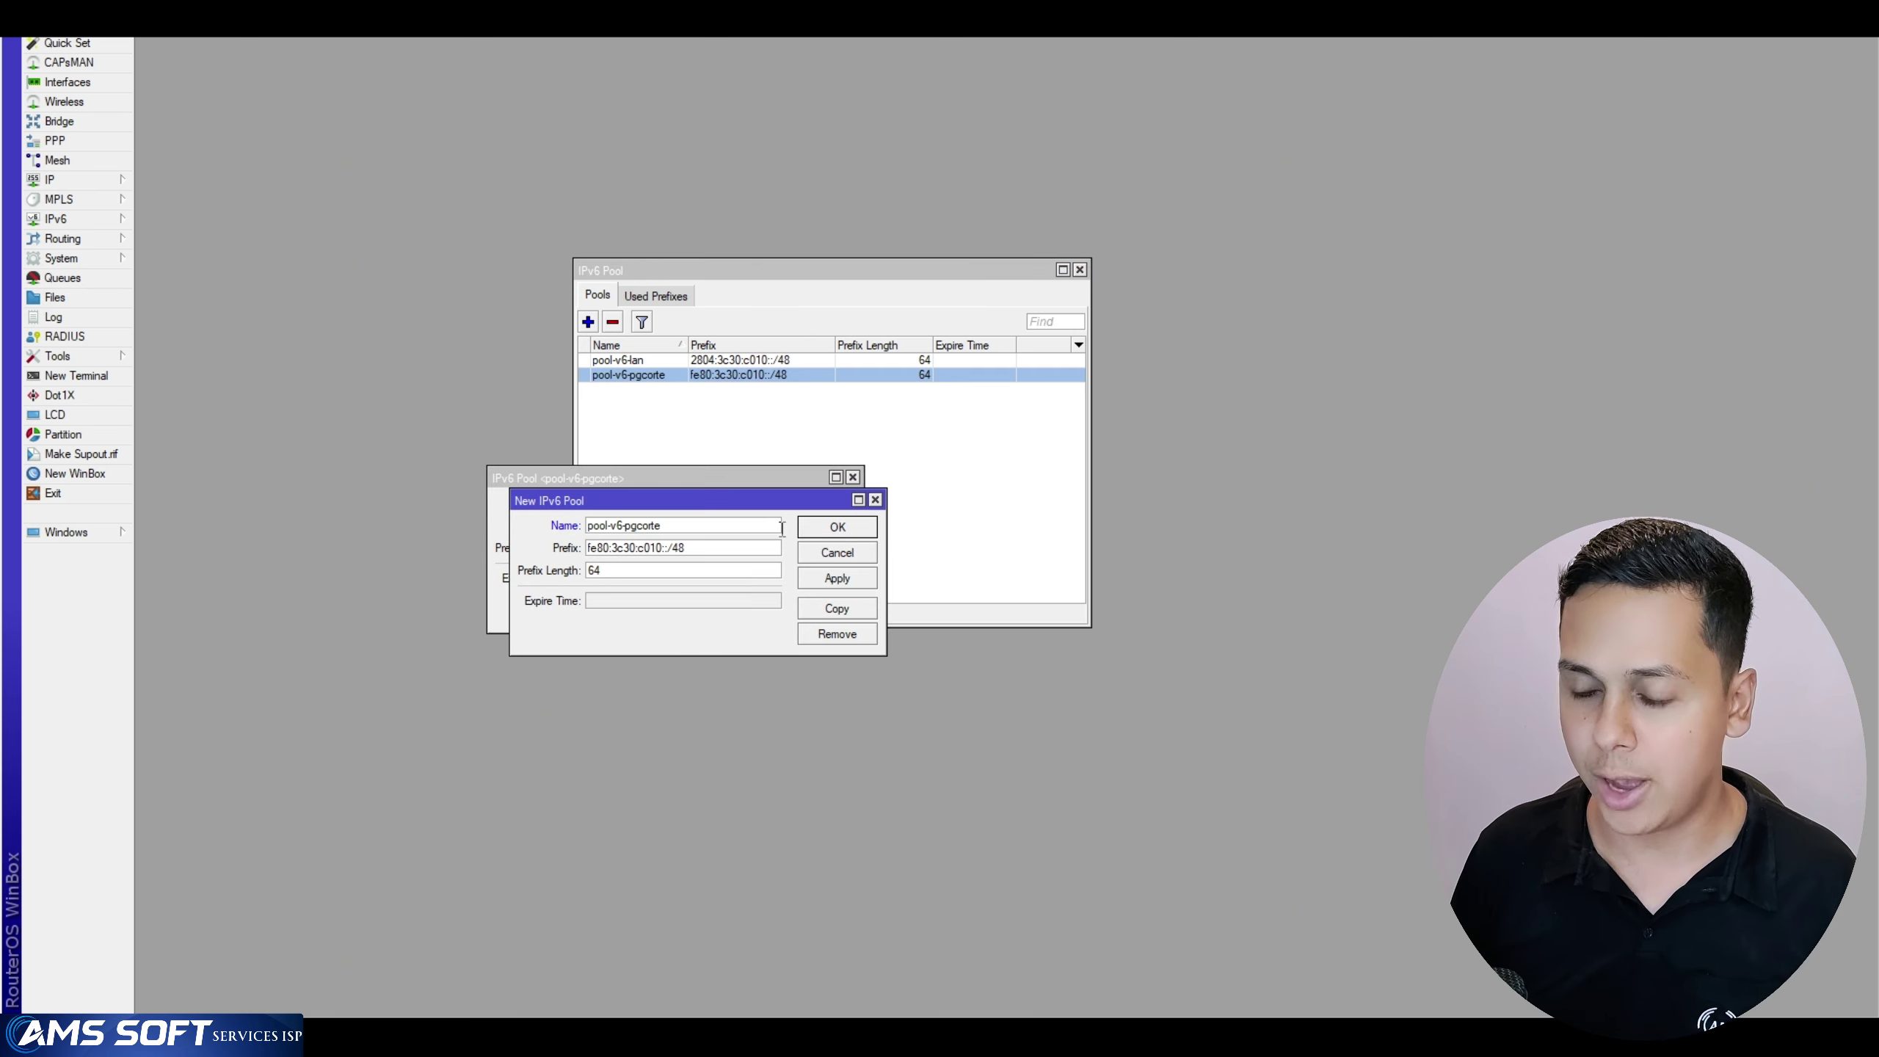
key("BackSpace")
key("BackSpace")
key("BackSpace")
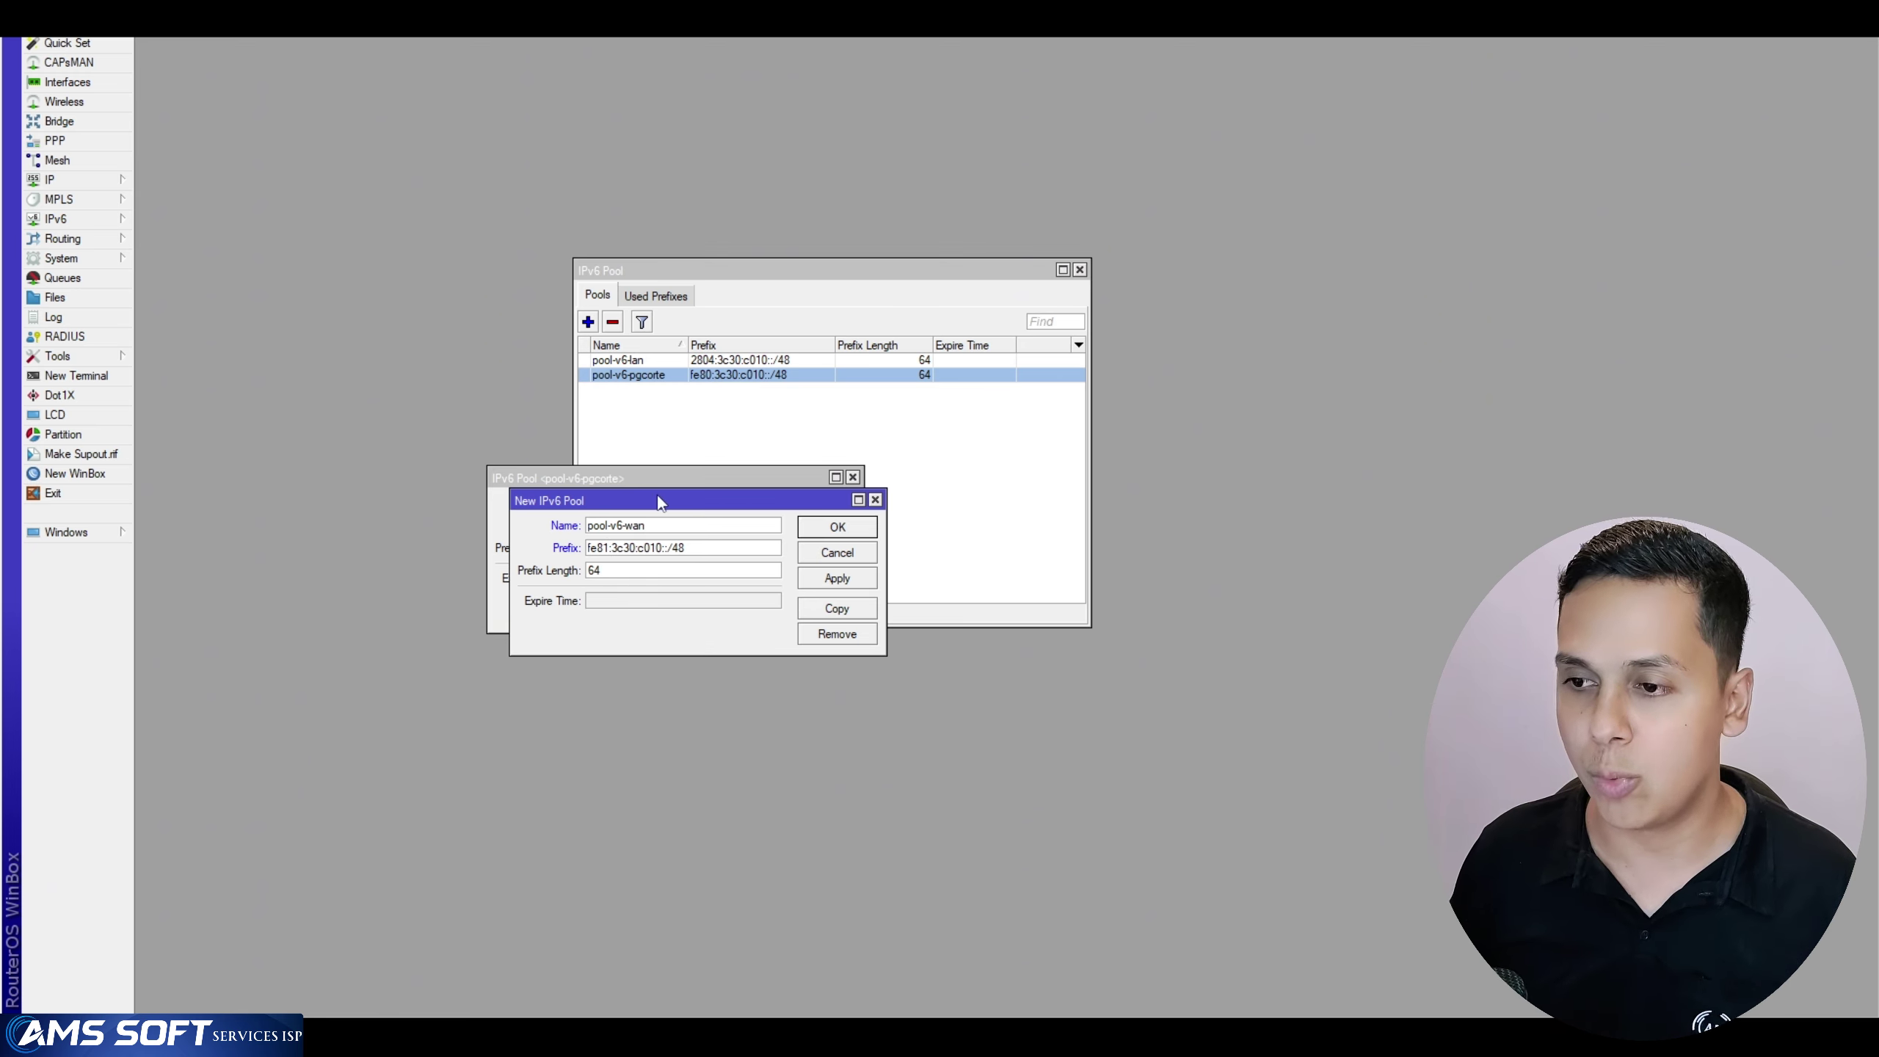
left_click(837, 527)
left_click(842, 530)
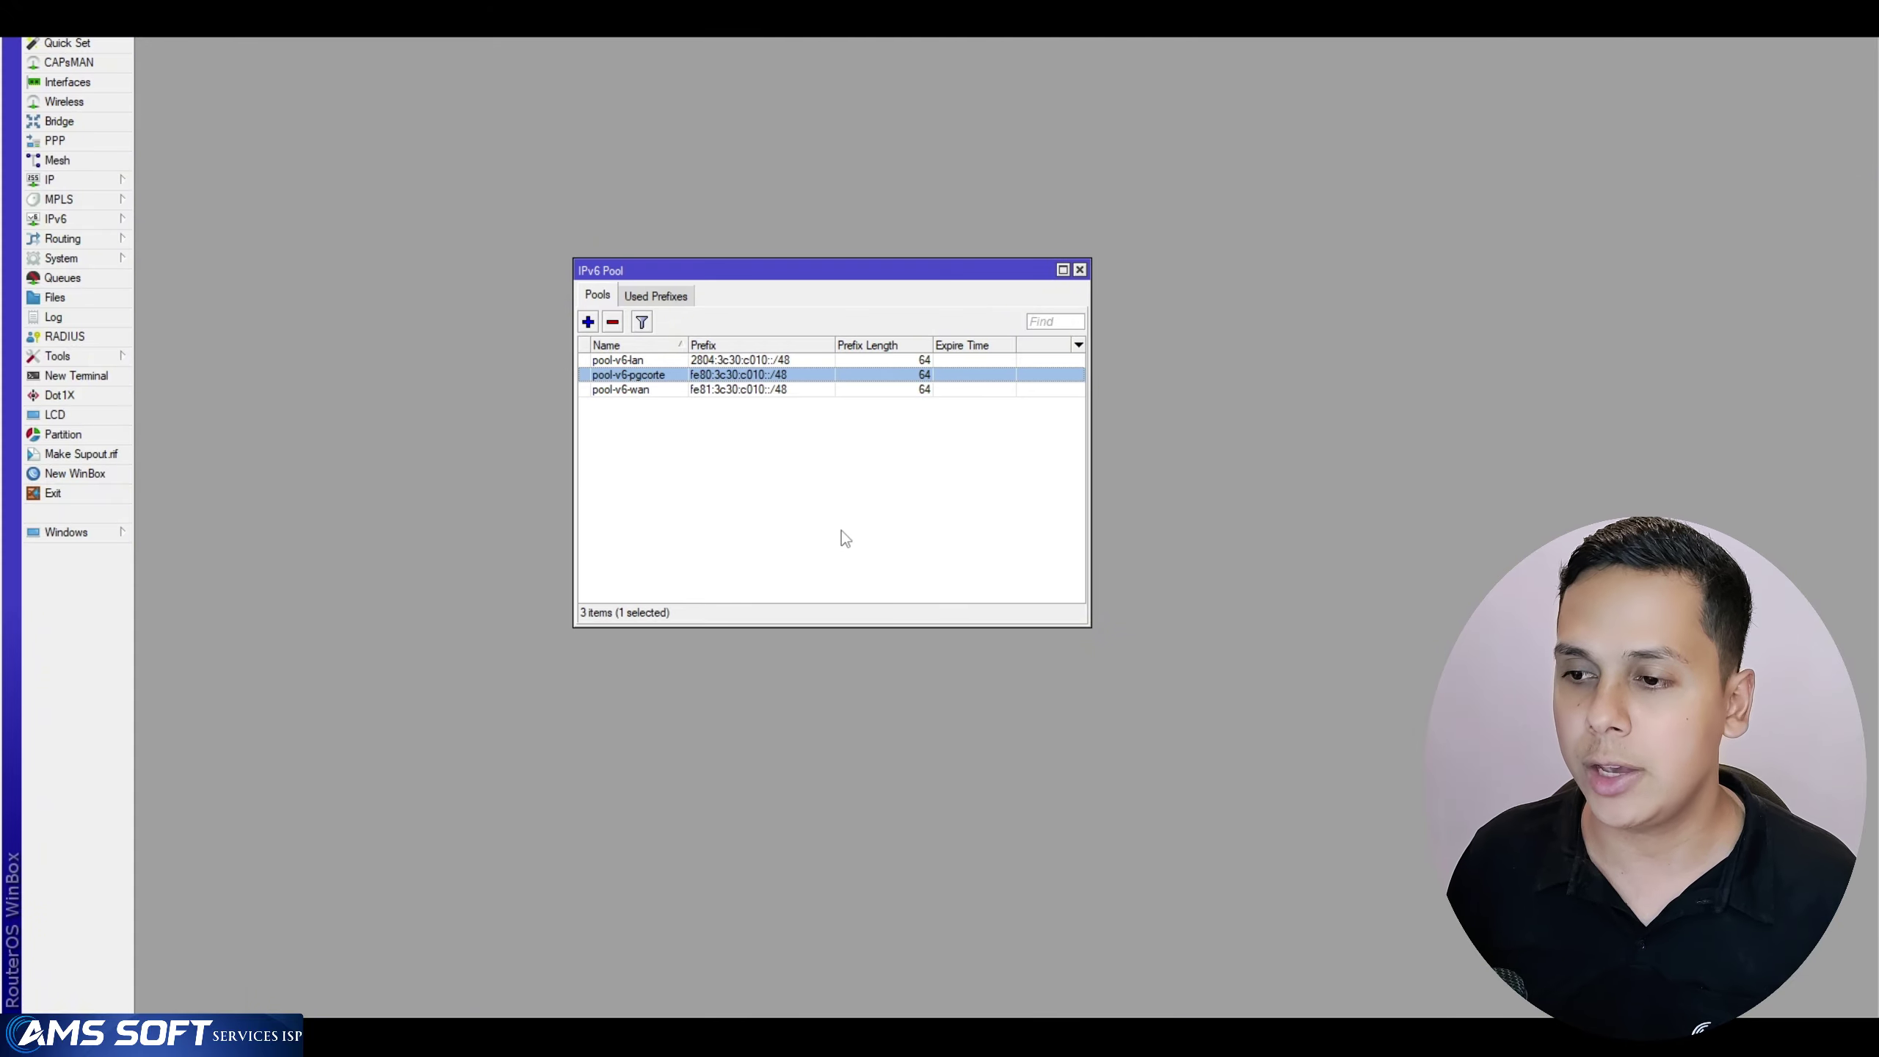
Review the pool-v6-lan, pool-v6-pgcorte and pool-v6-wan entries in the IPv6 pool list
left_click(643, 362)
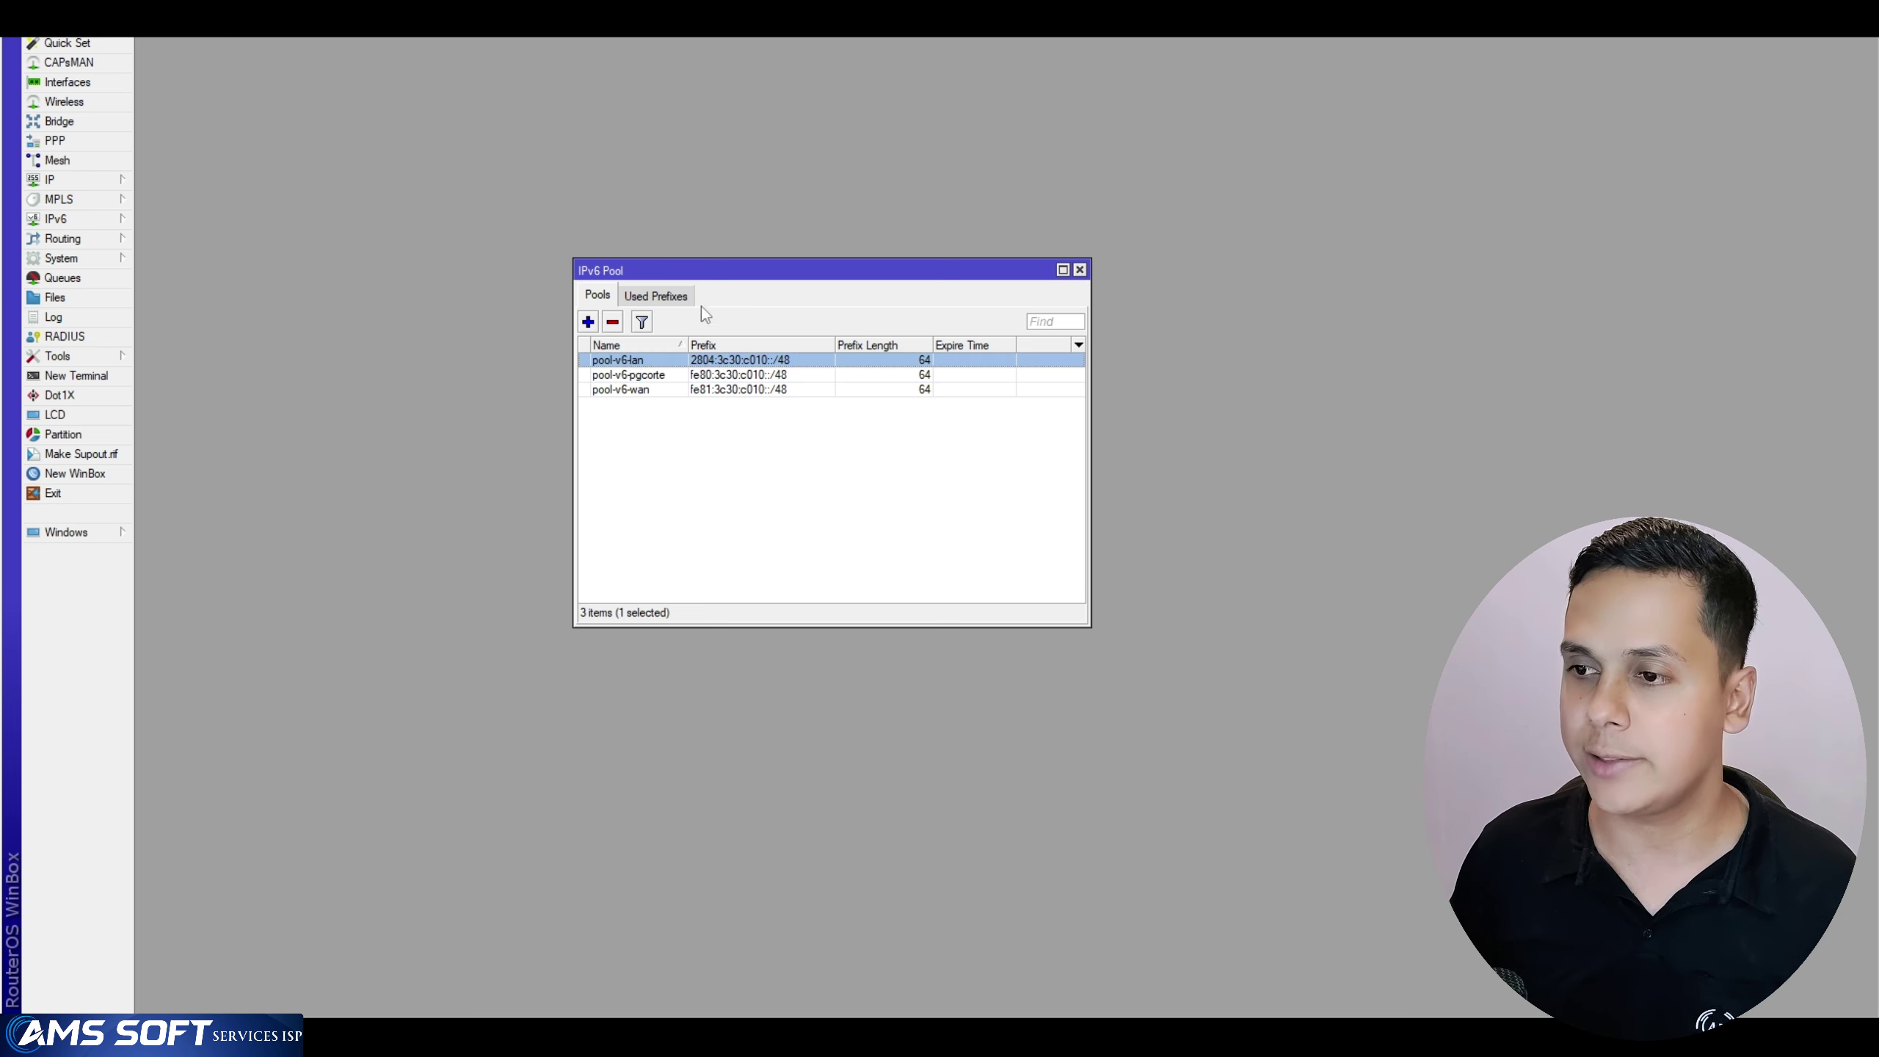
left_click_drag(731, 275, 621, 255)
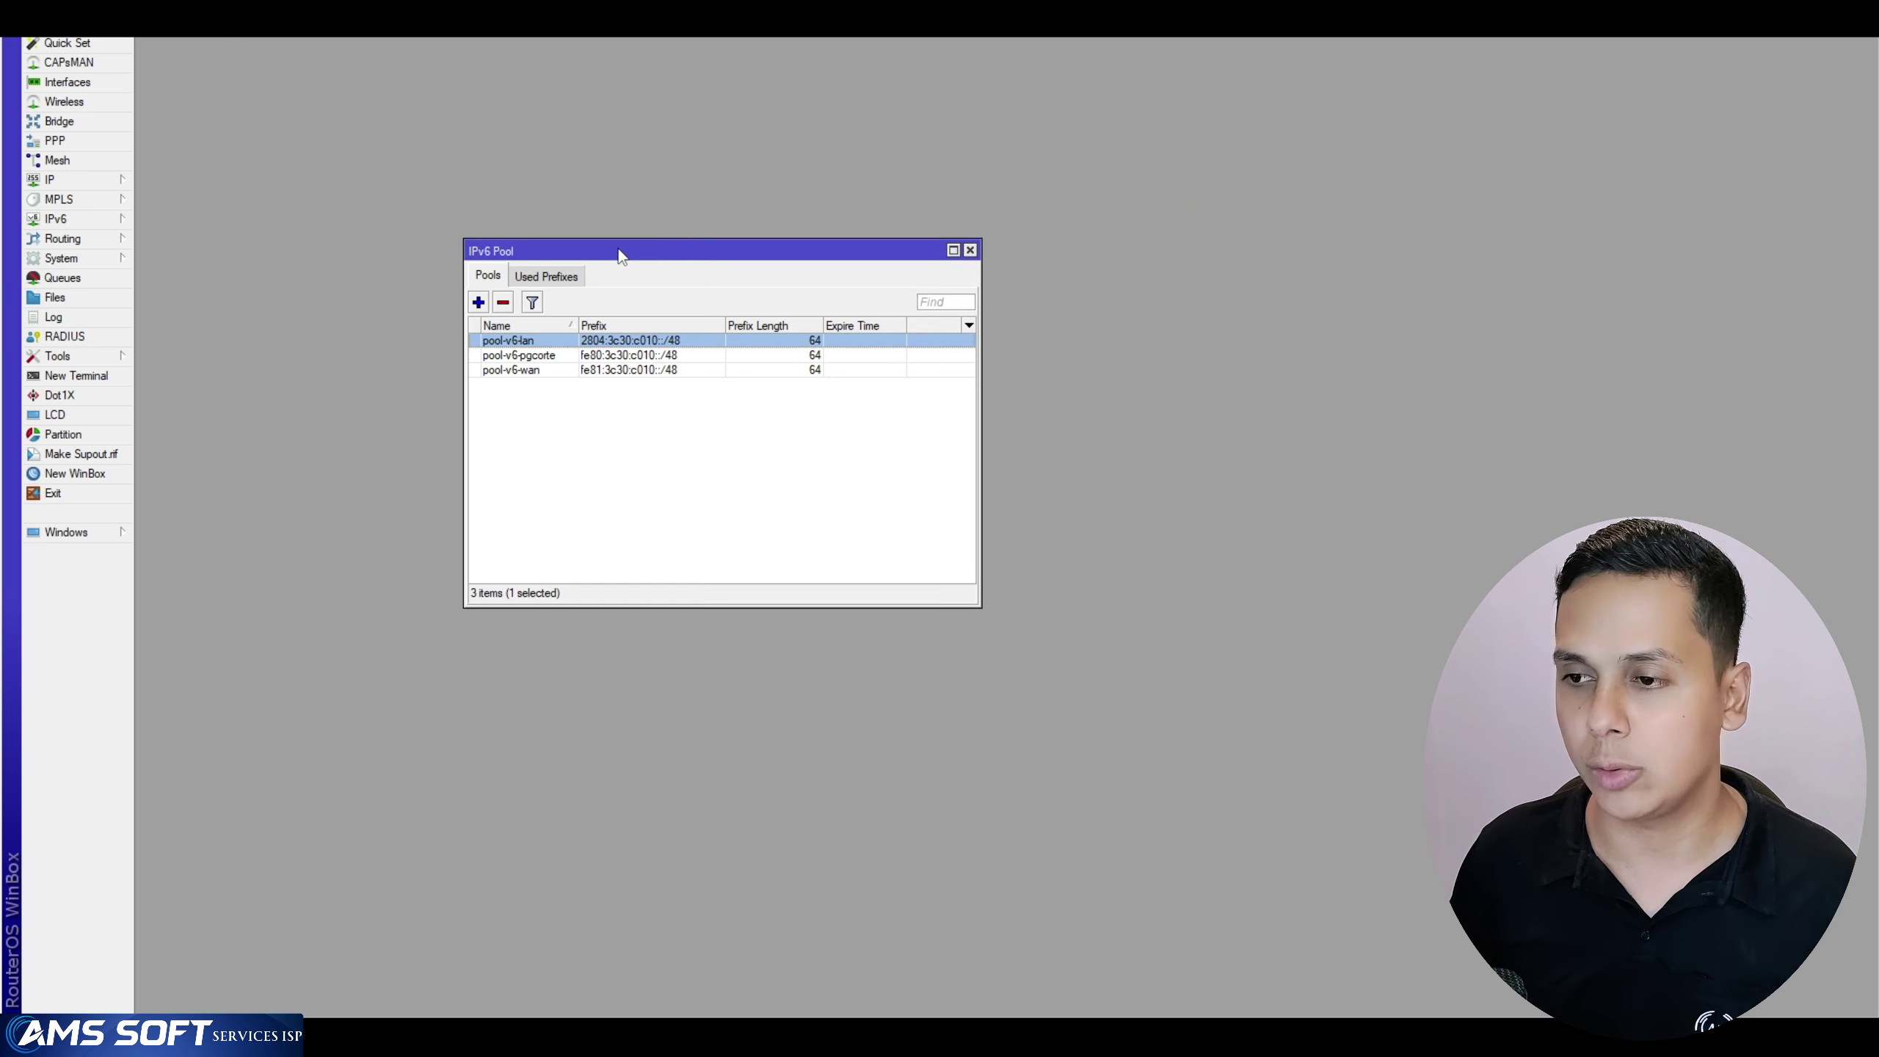
left_click(549, 356)
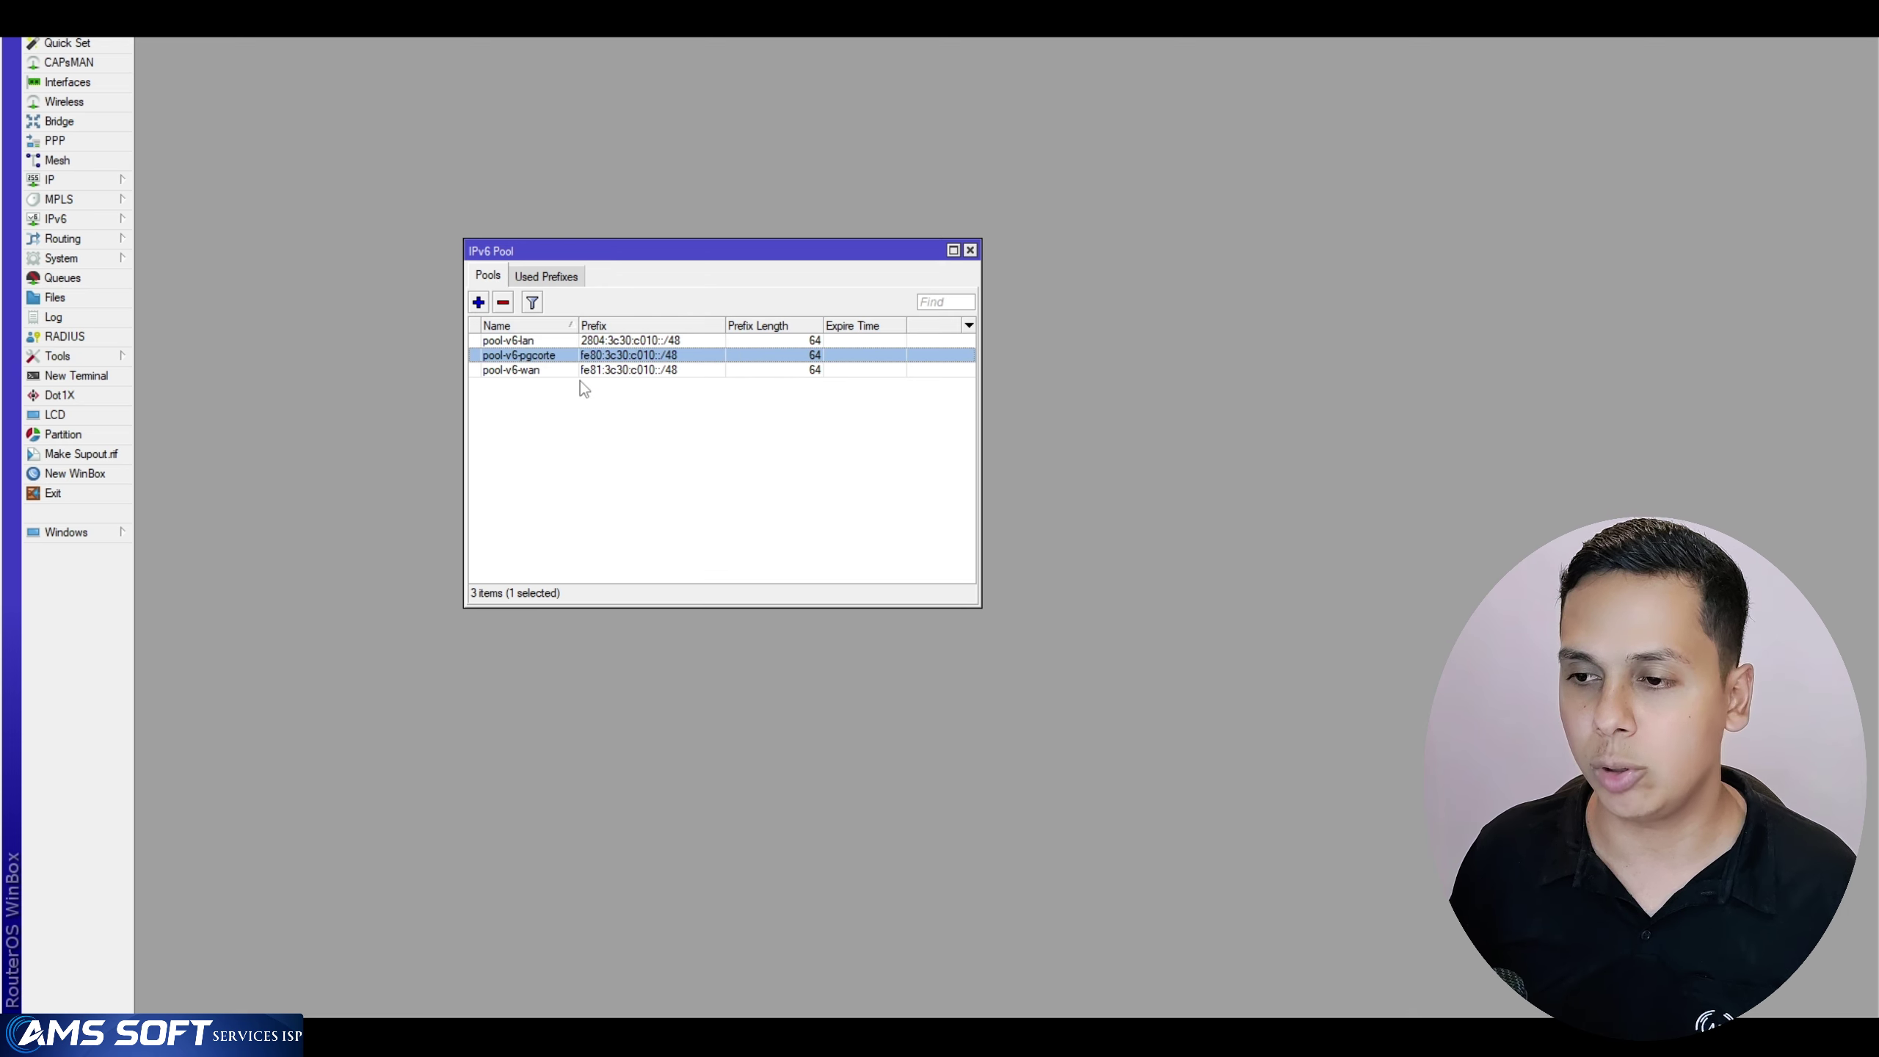
left_click(512, 372)
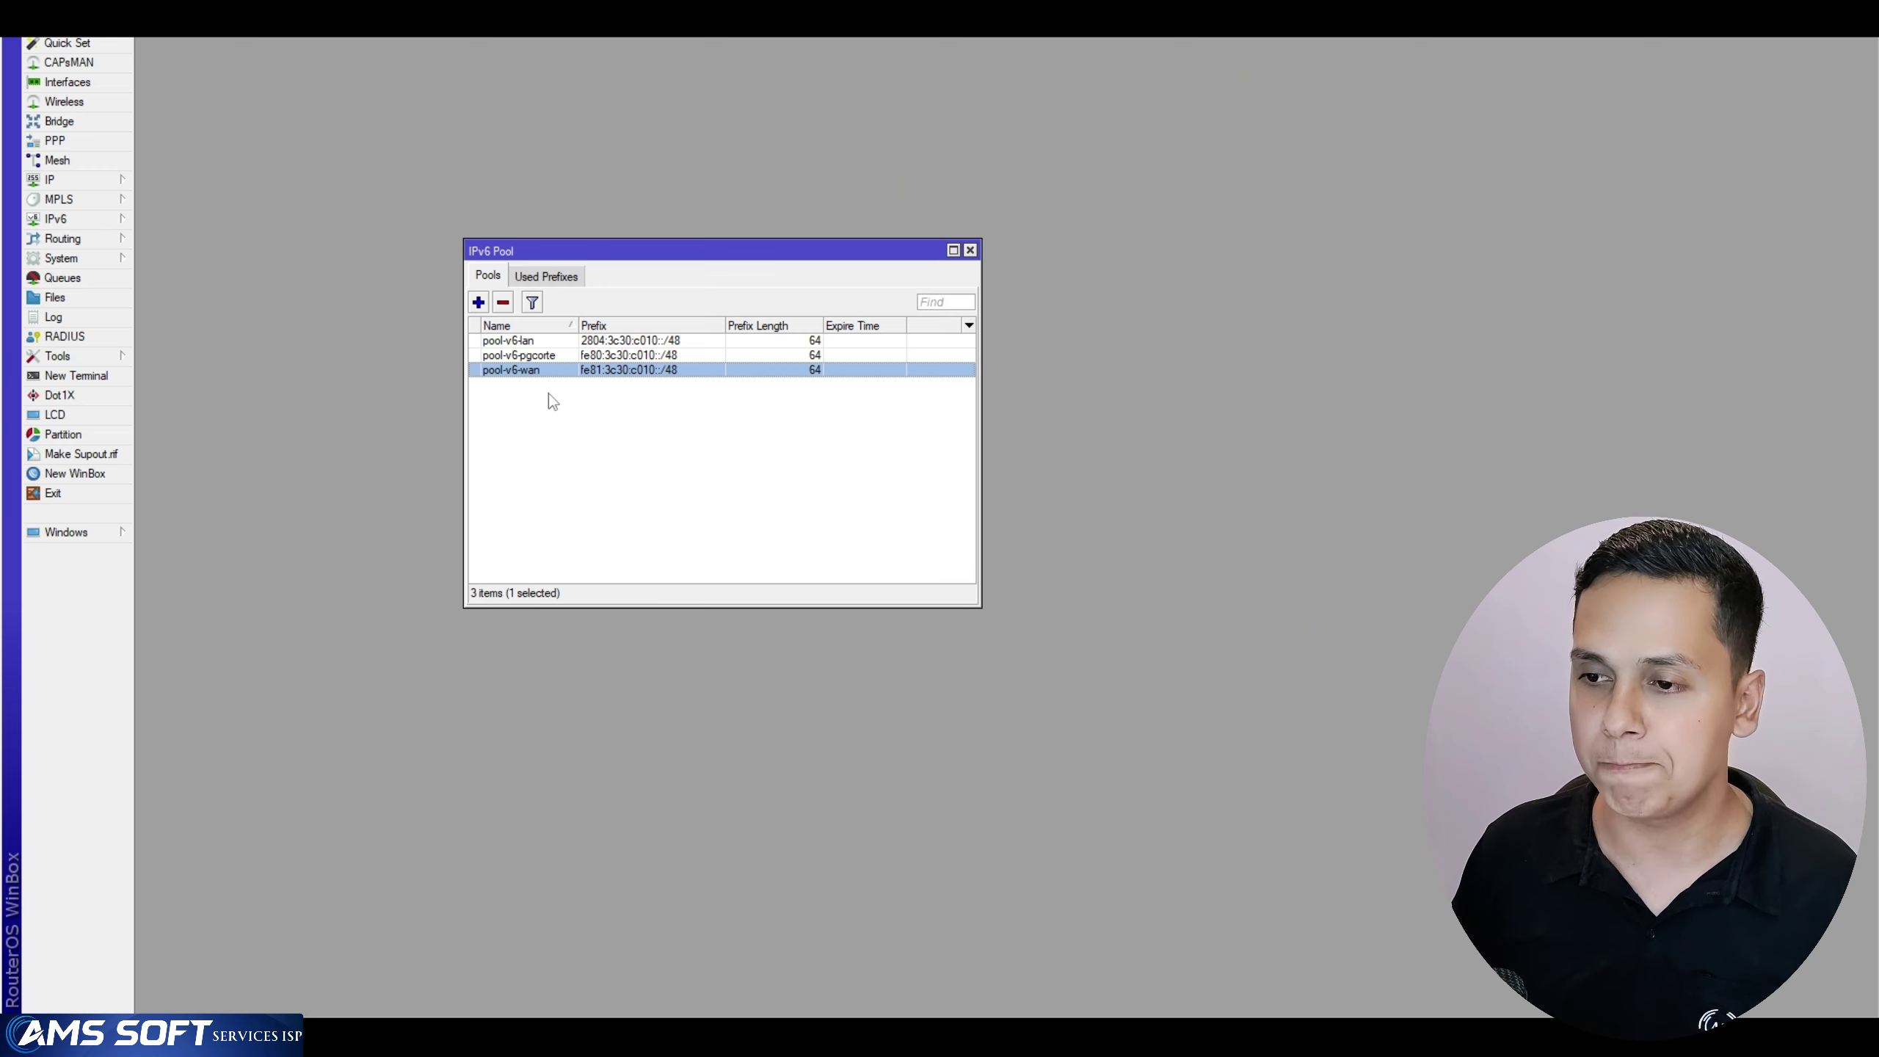
left_click(599, 355, "ctrl")
left_click(607, 340, "ctrl")
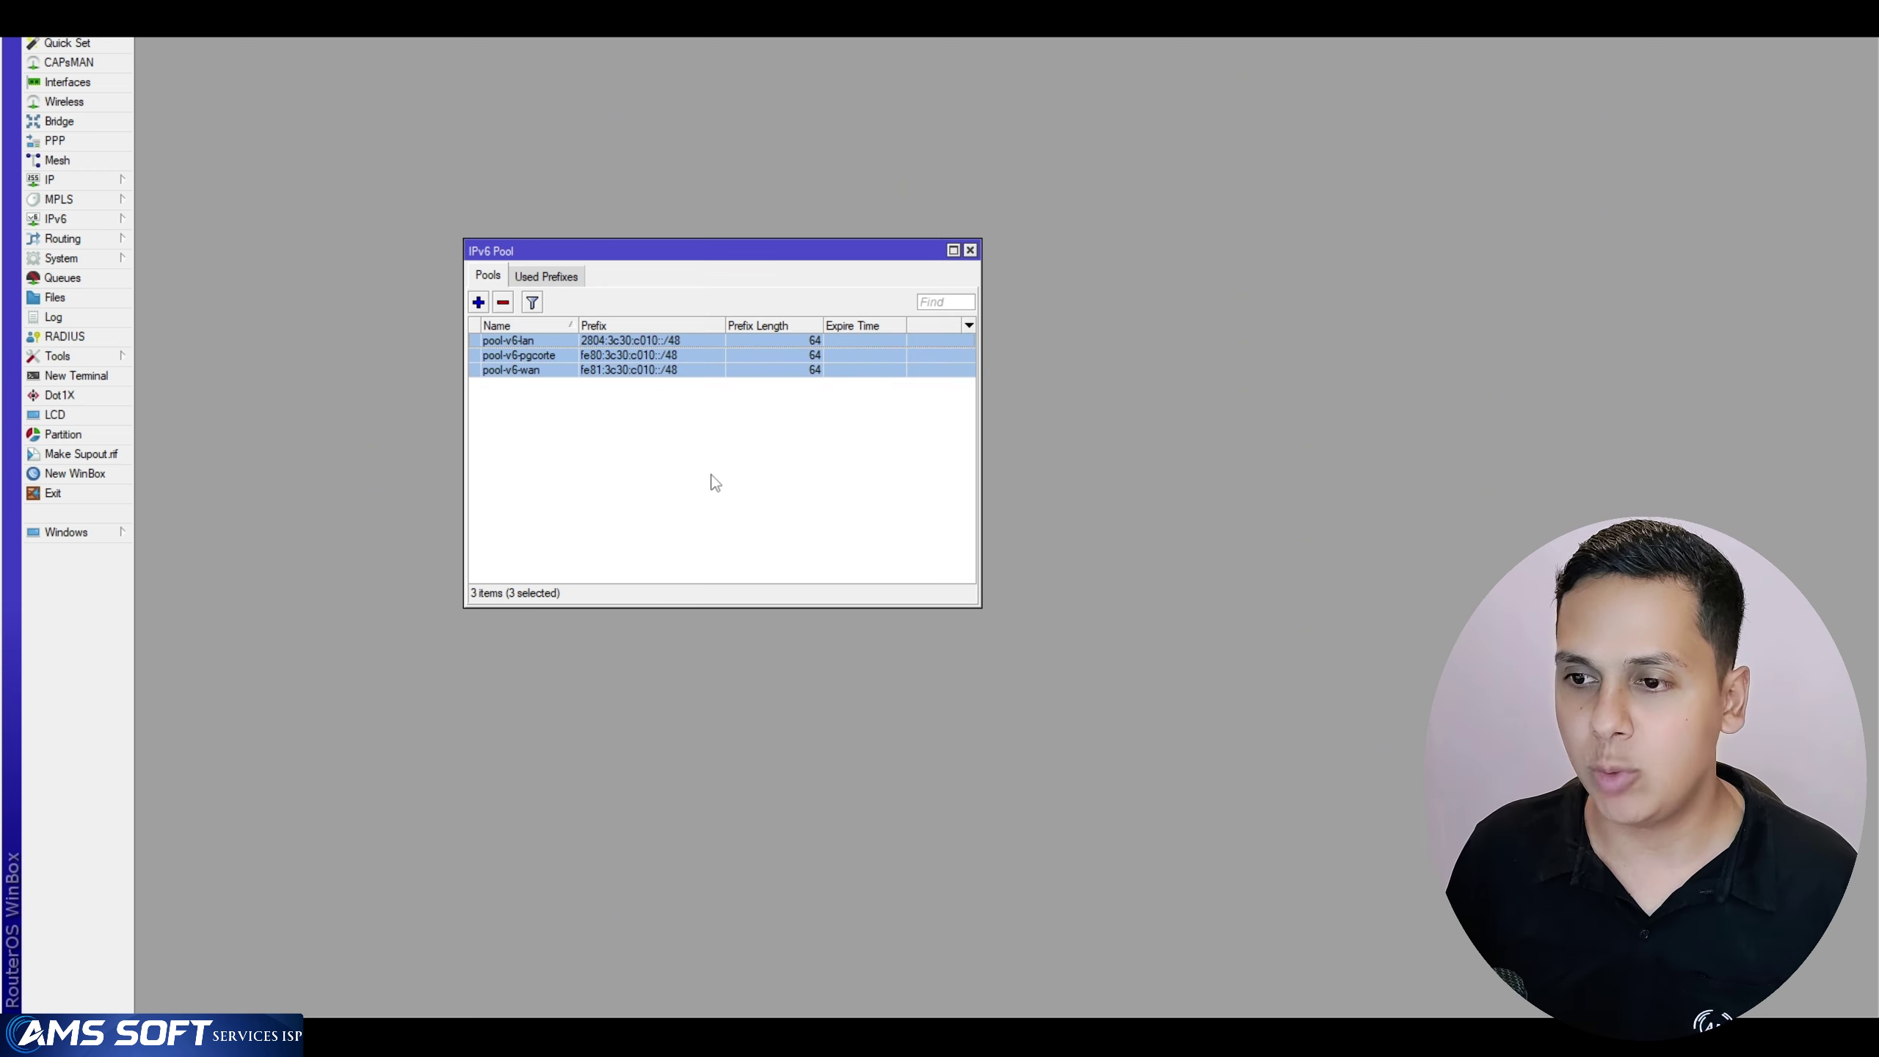
left_click(610, 342)
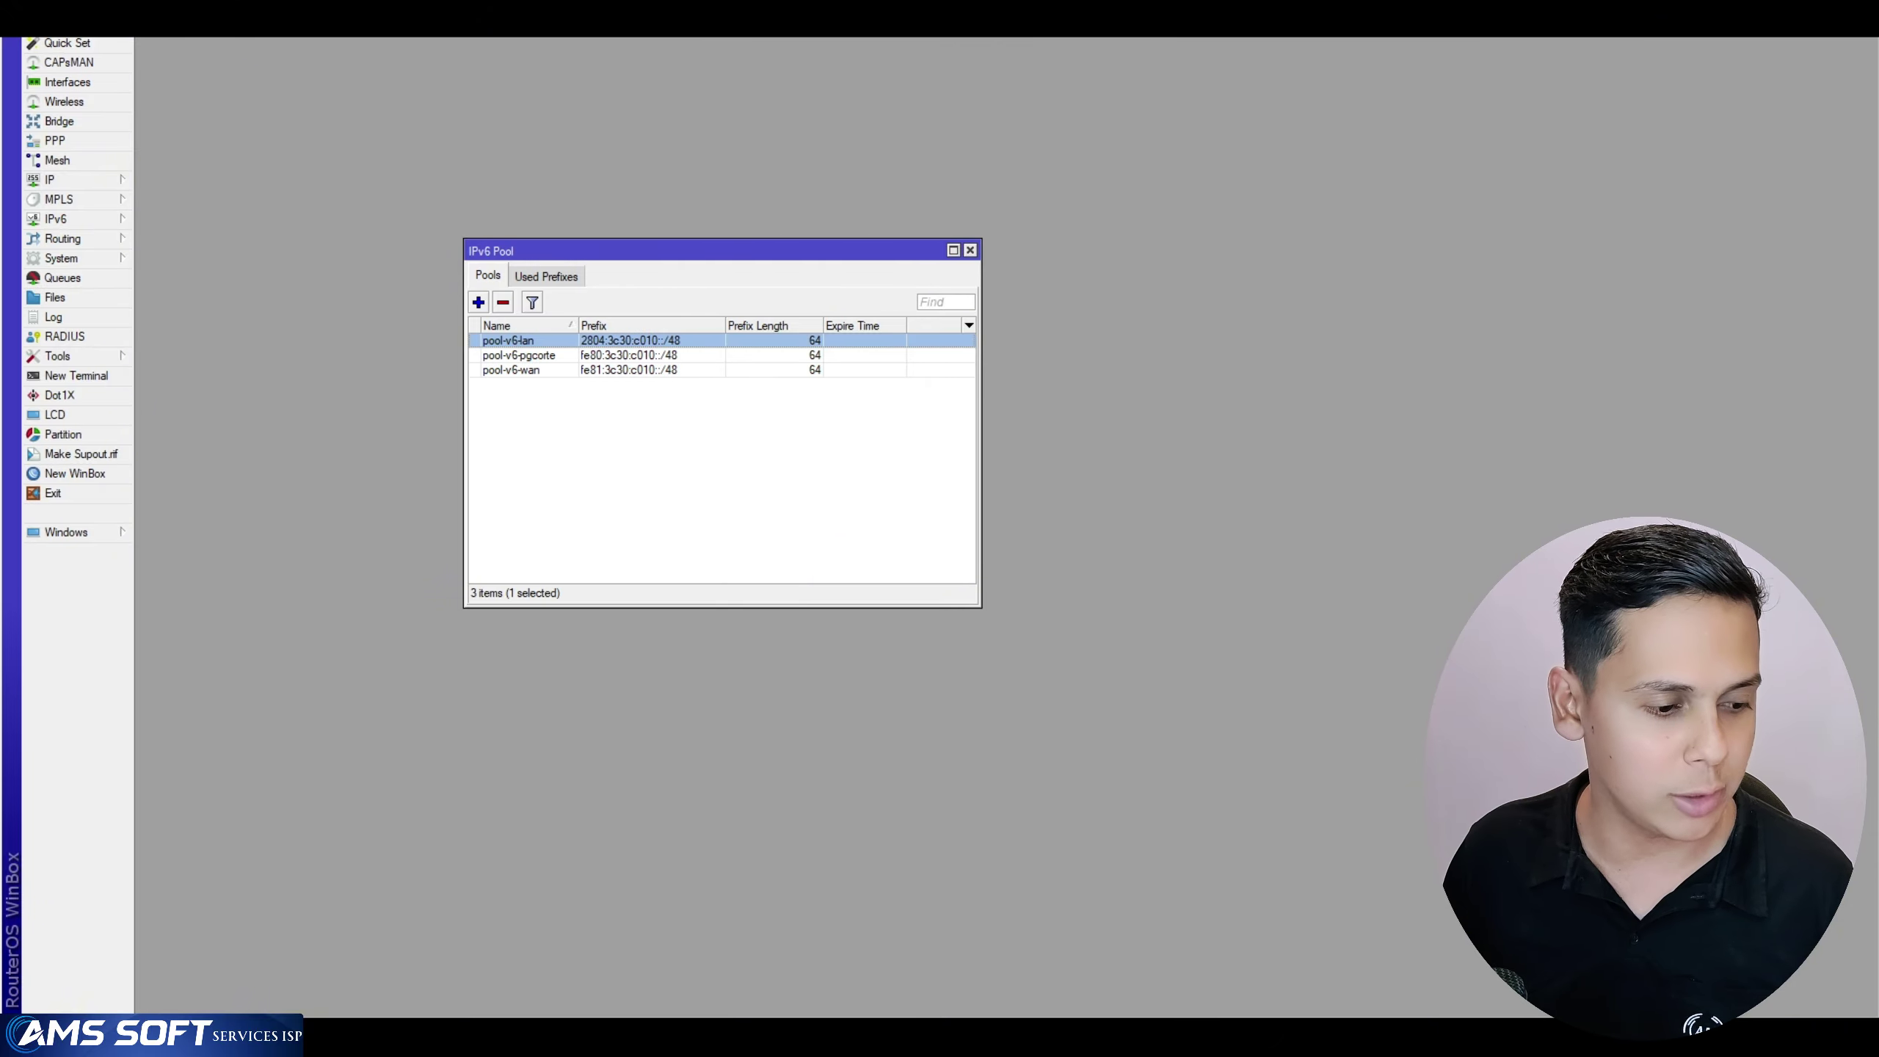
Check the Clientes PPPoE Concentrador-1 prefix in phpIPAM, and return to WinBox to compare it with the pgcorte and wan pools
key("alt+Tab")
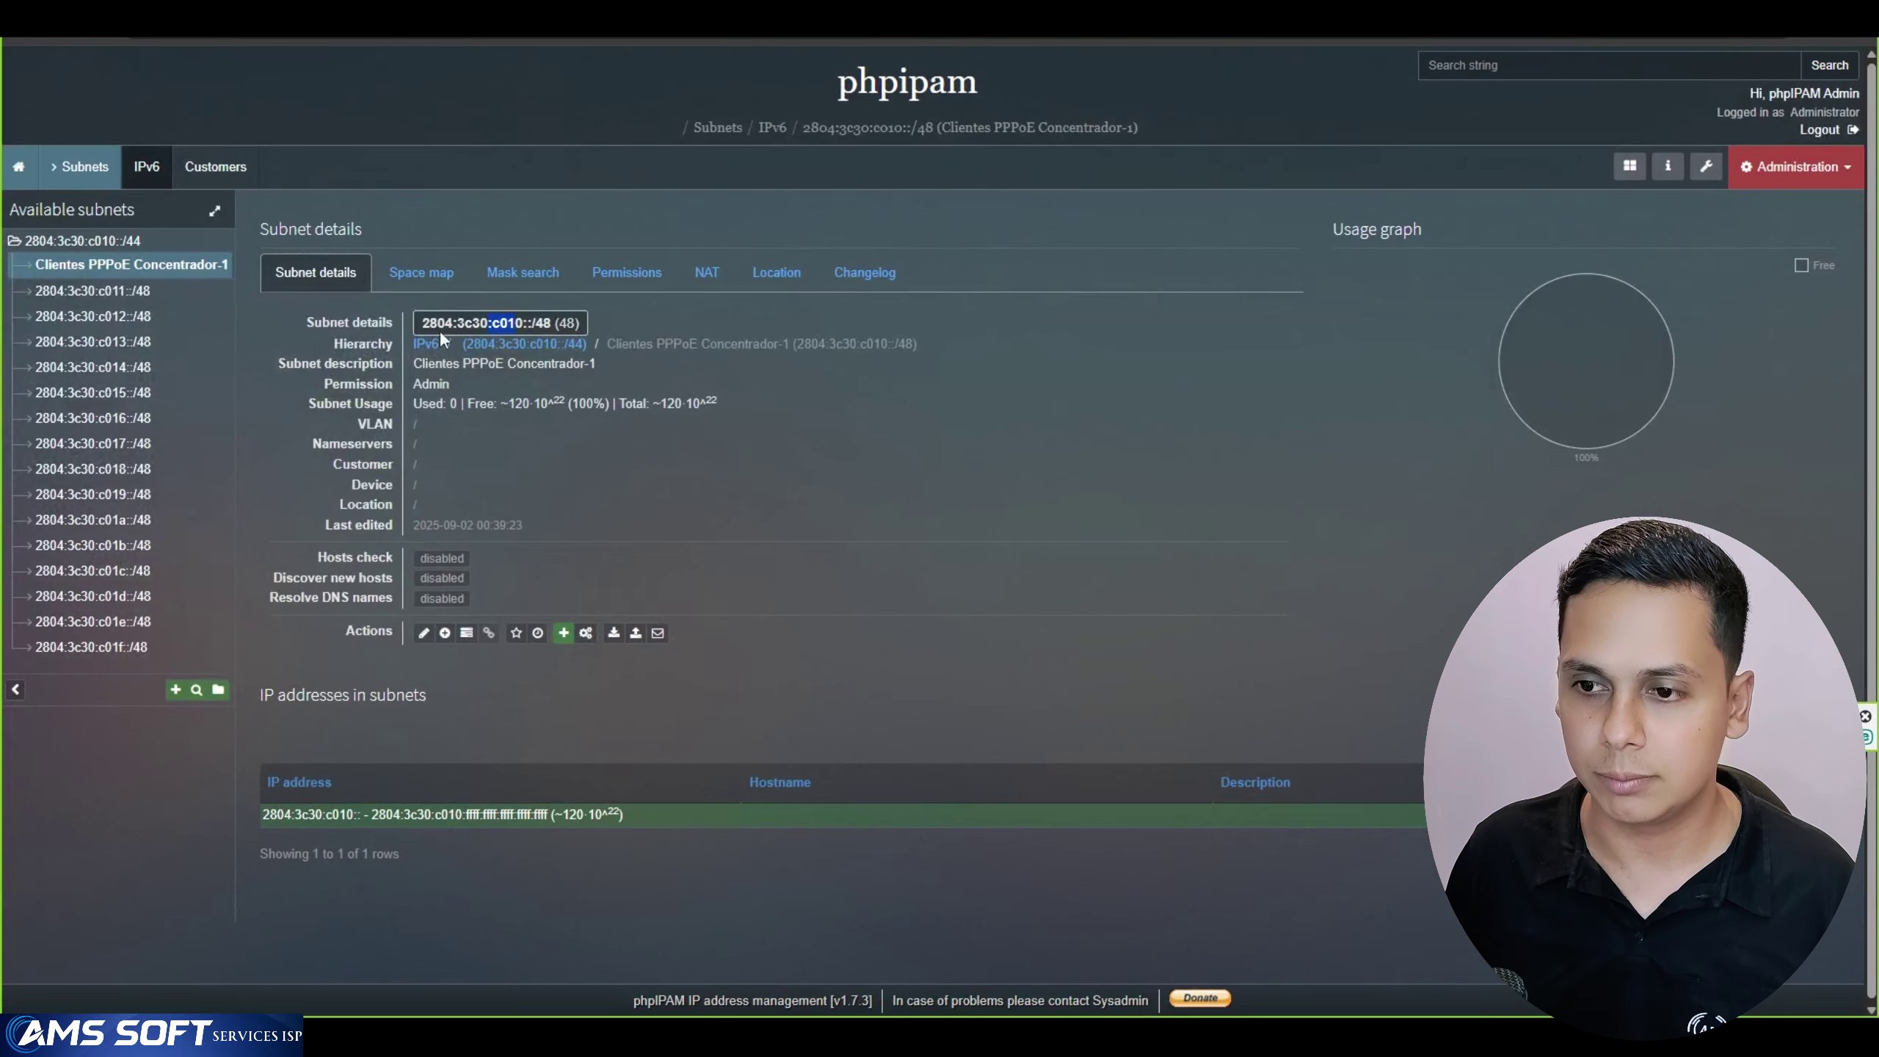
left_click_drag(426, 326, 422, 325)
key("alt+Tab")
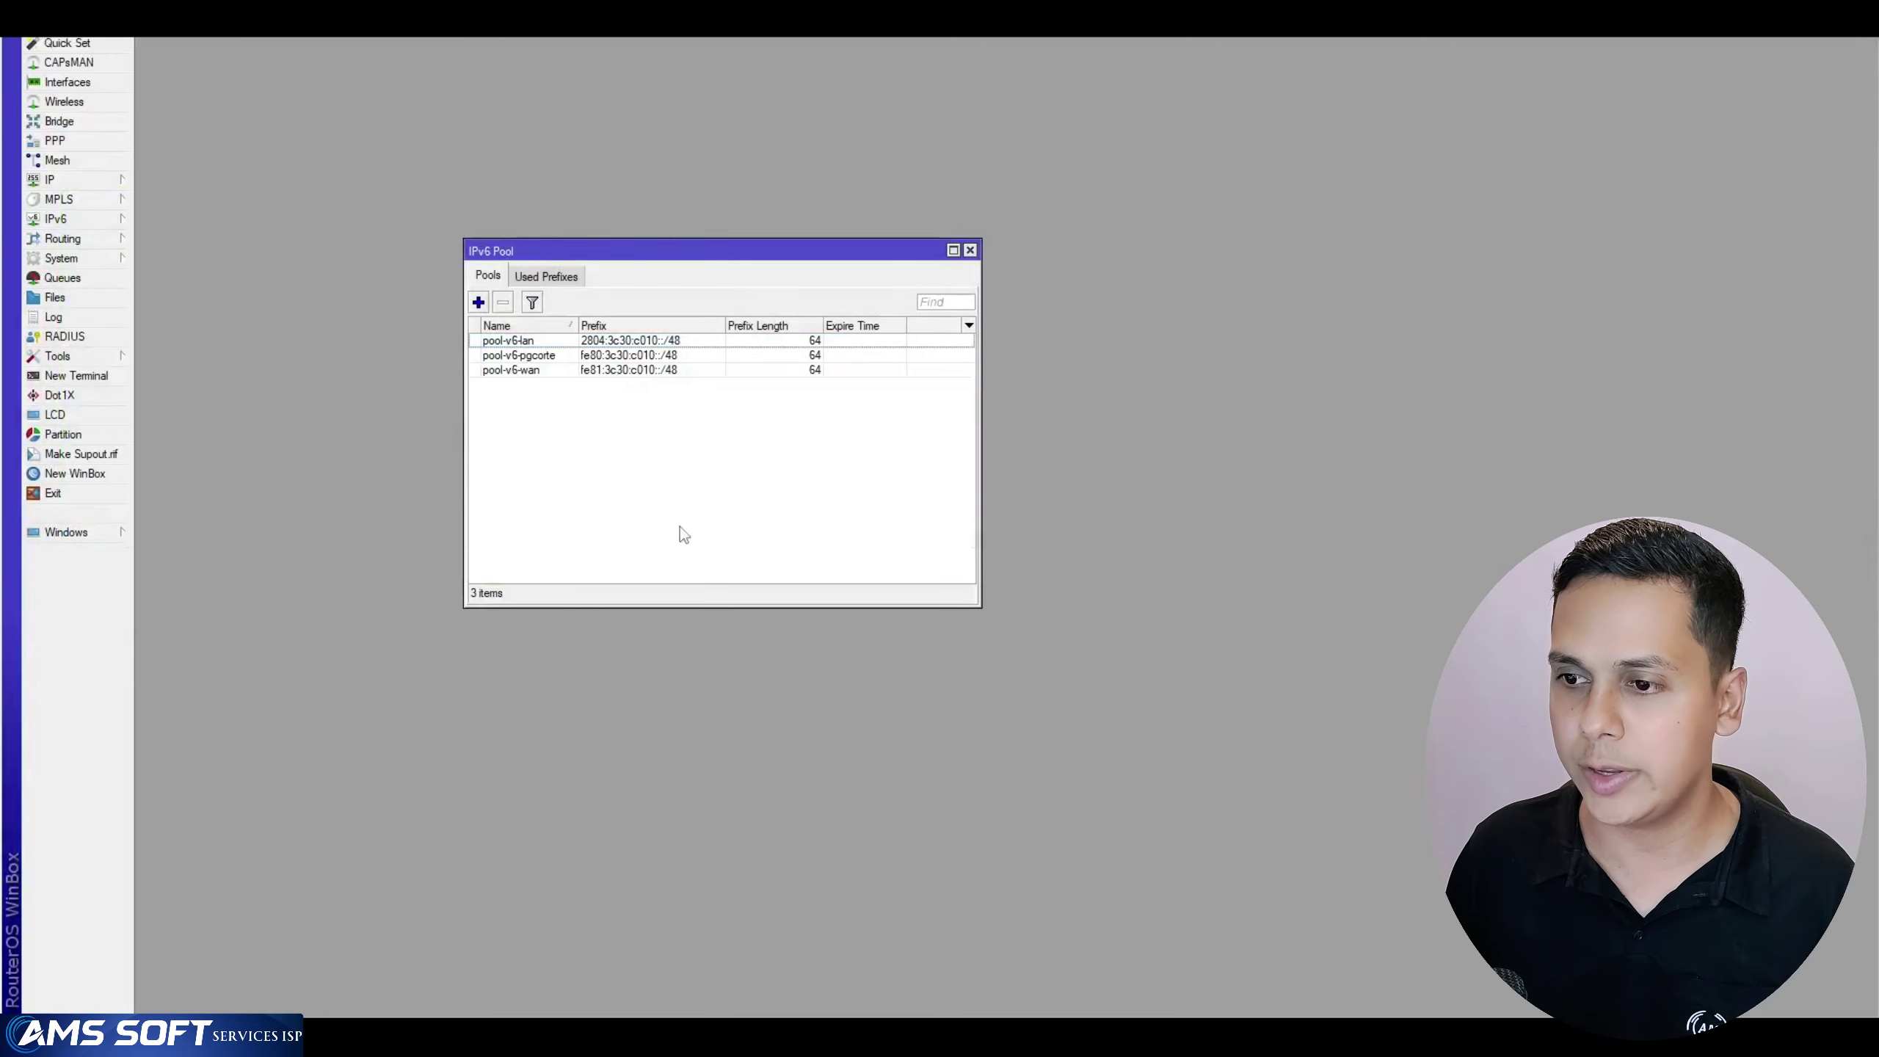
left_click_drag(601, 353, 601, 379)
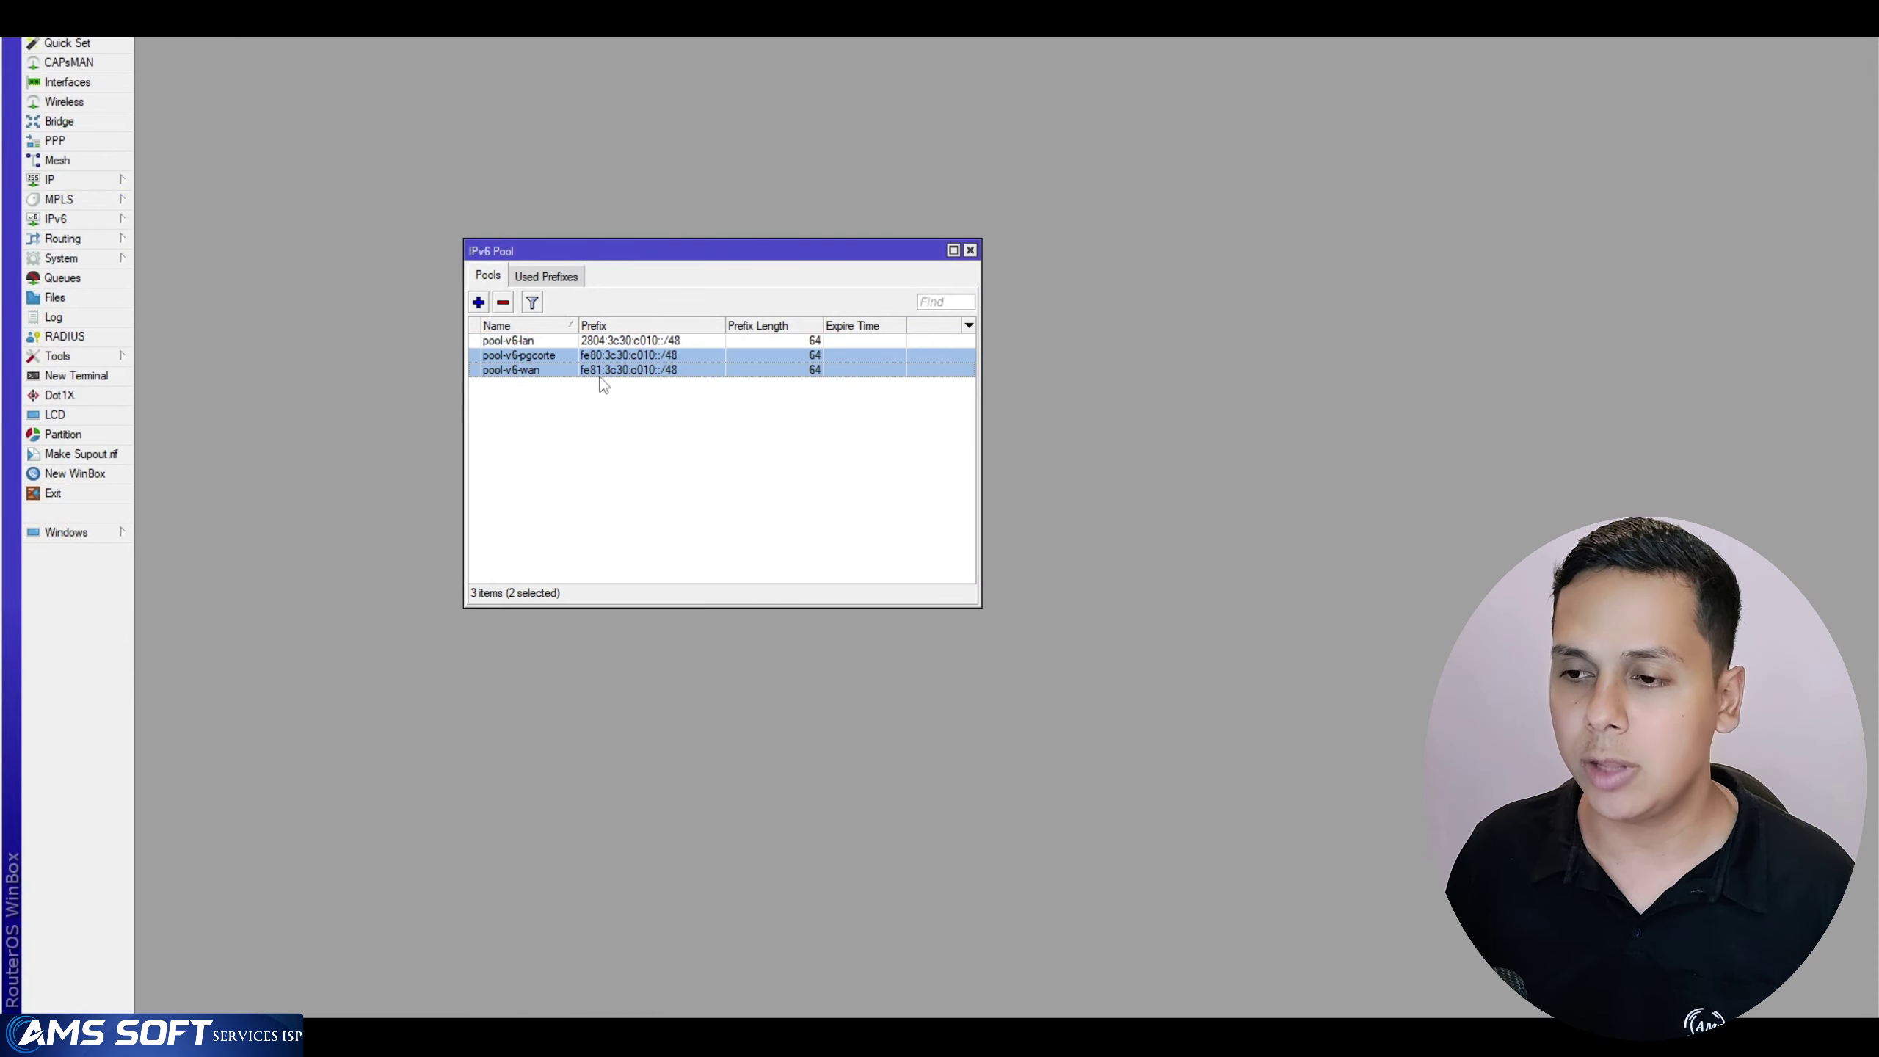
Open the 2000::/3 route from the IPv6 route list and examine its destination address
left_click(60, 218)
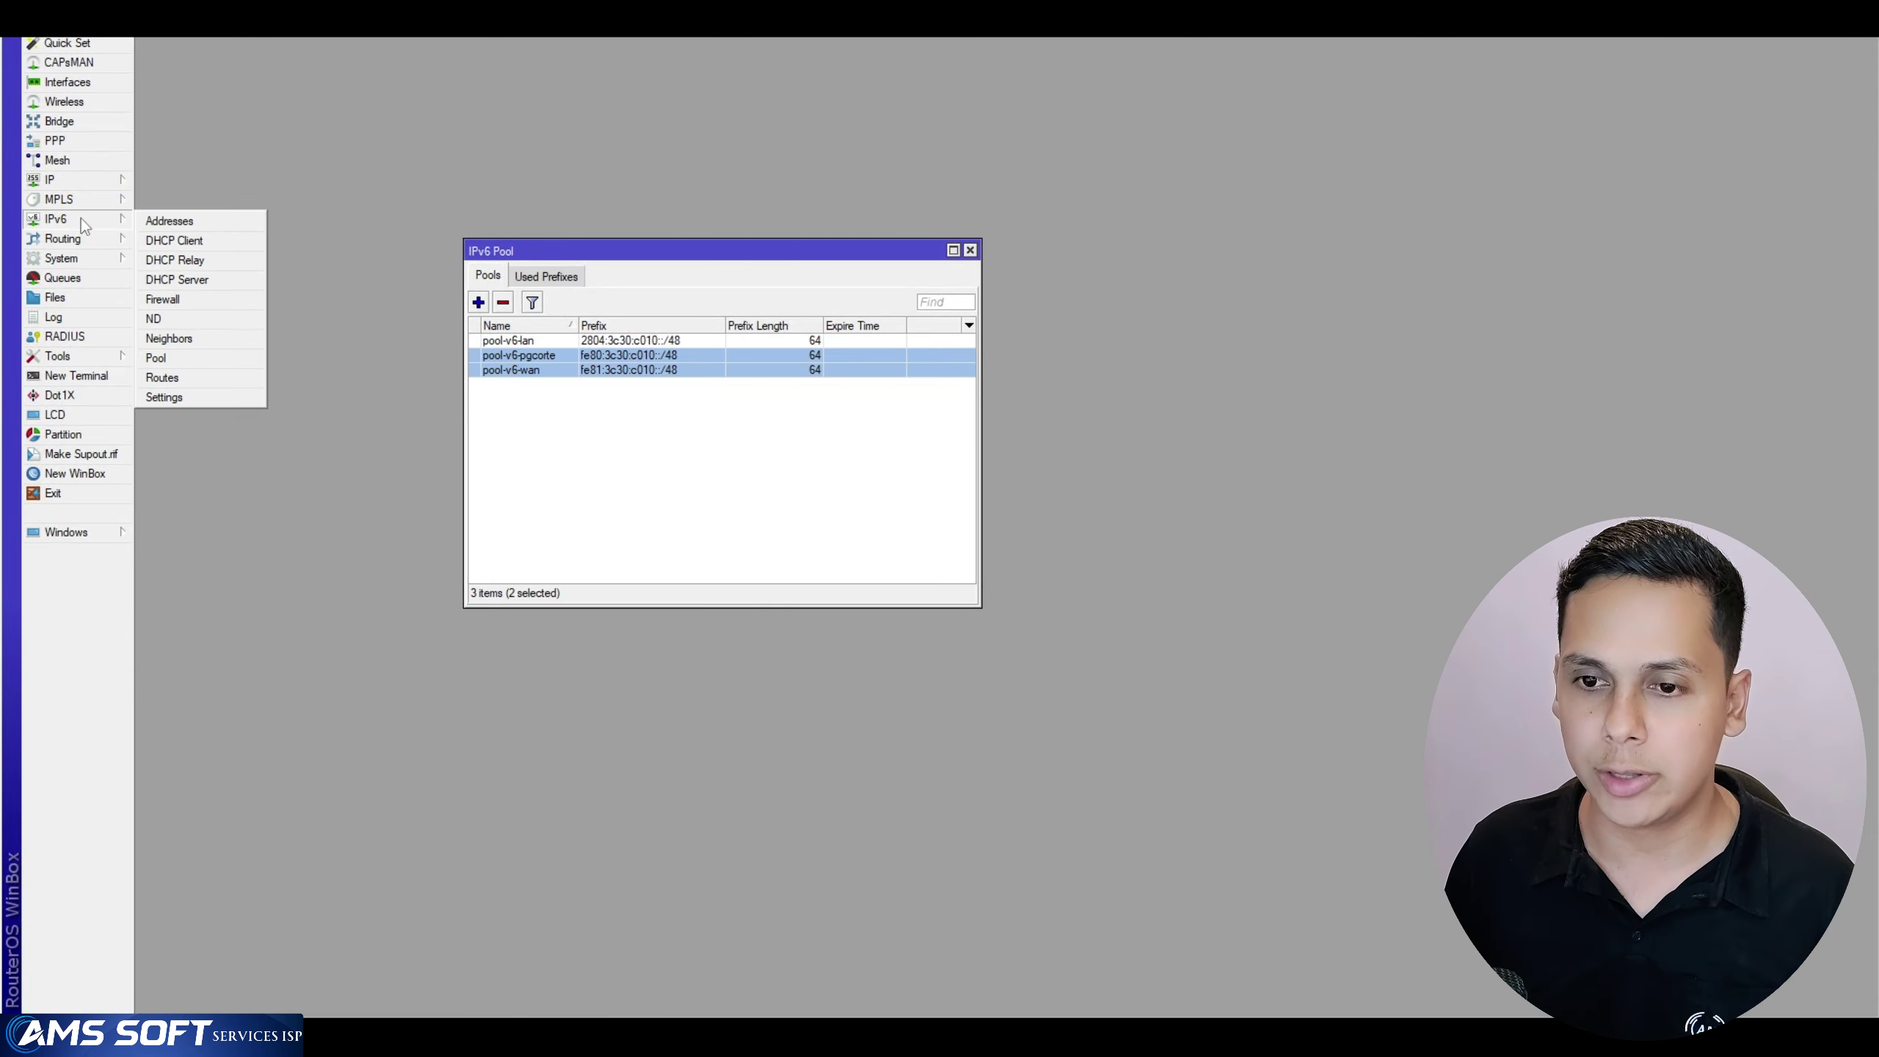
left_click(168, 378)
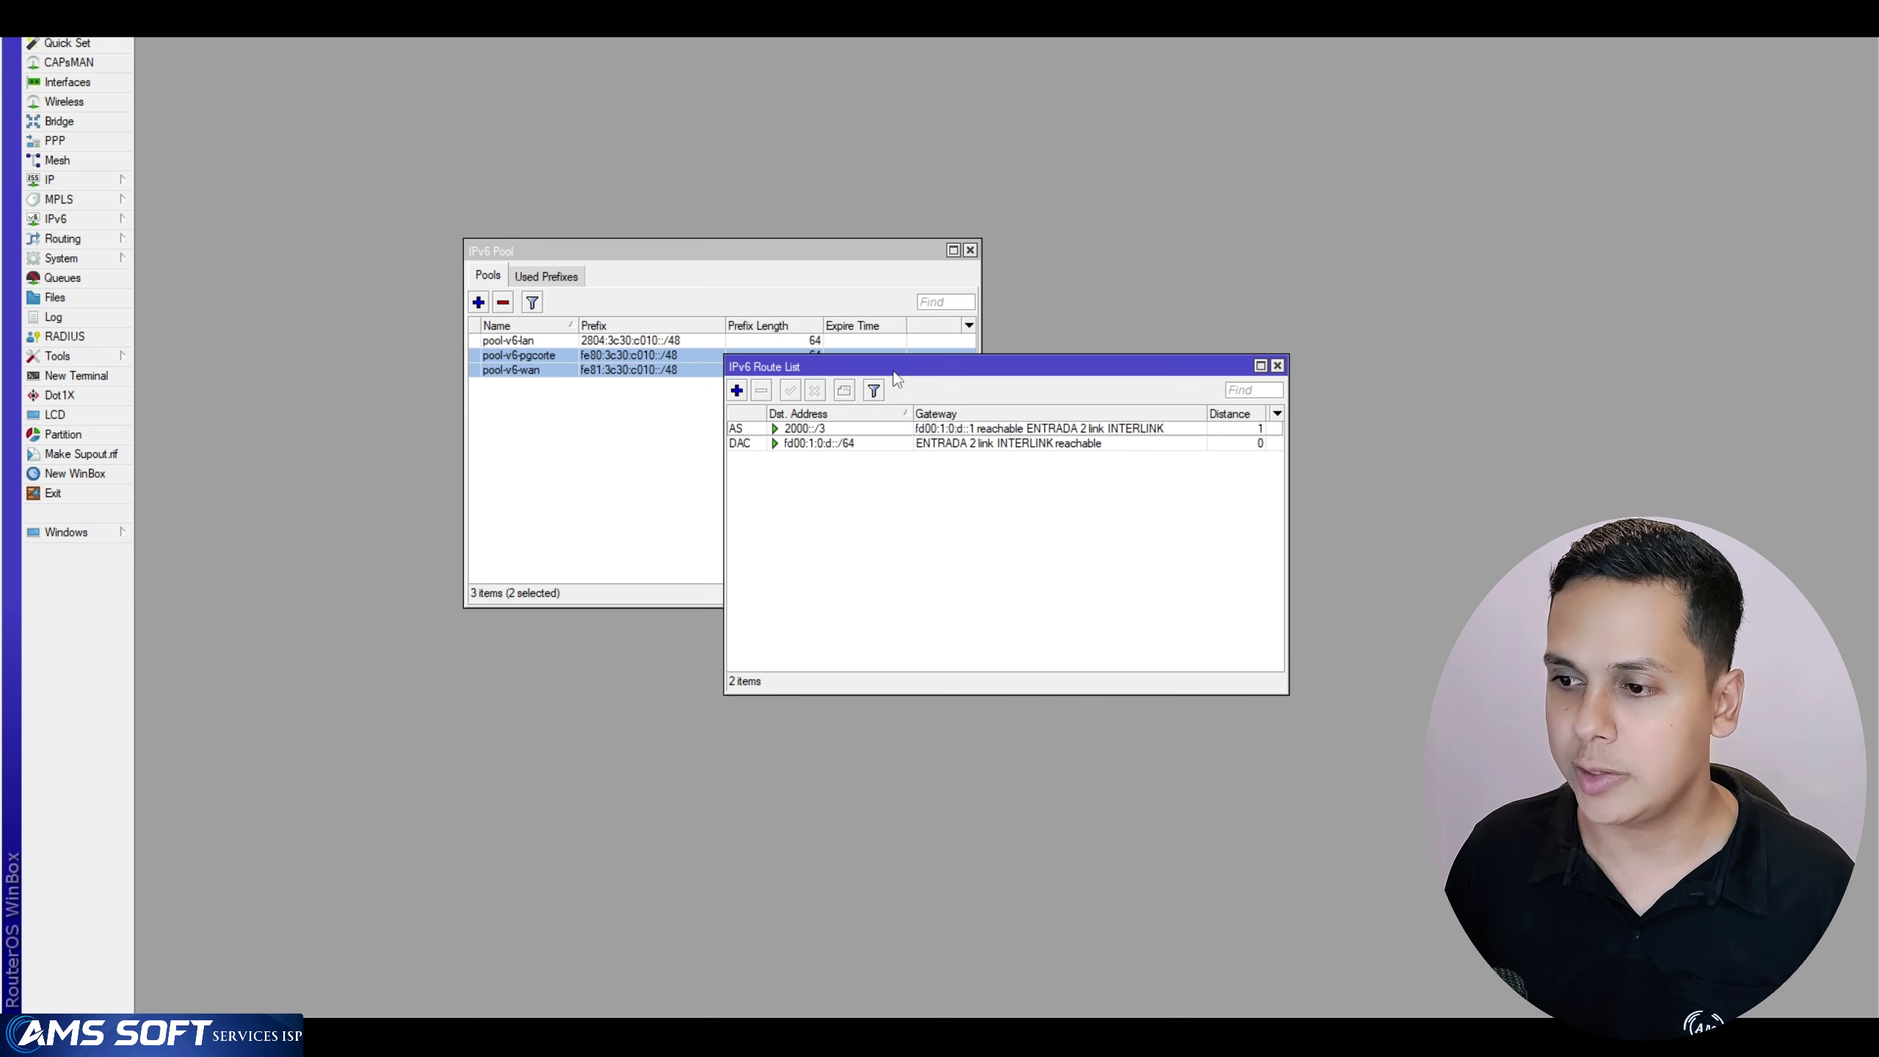
left_click_drag(899, 366, 750, 421)
double_click(665, 482)
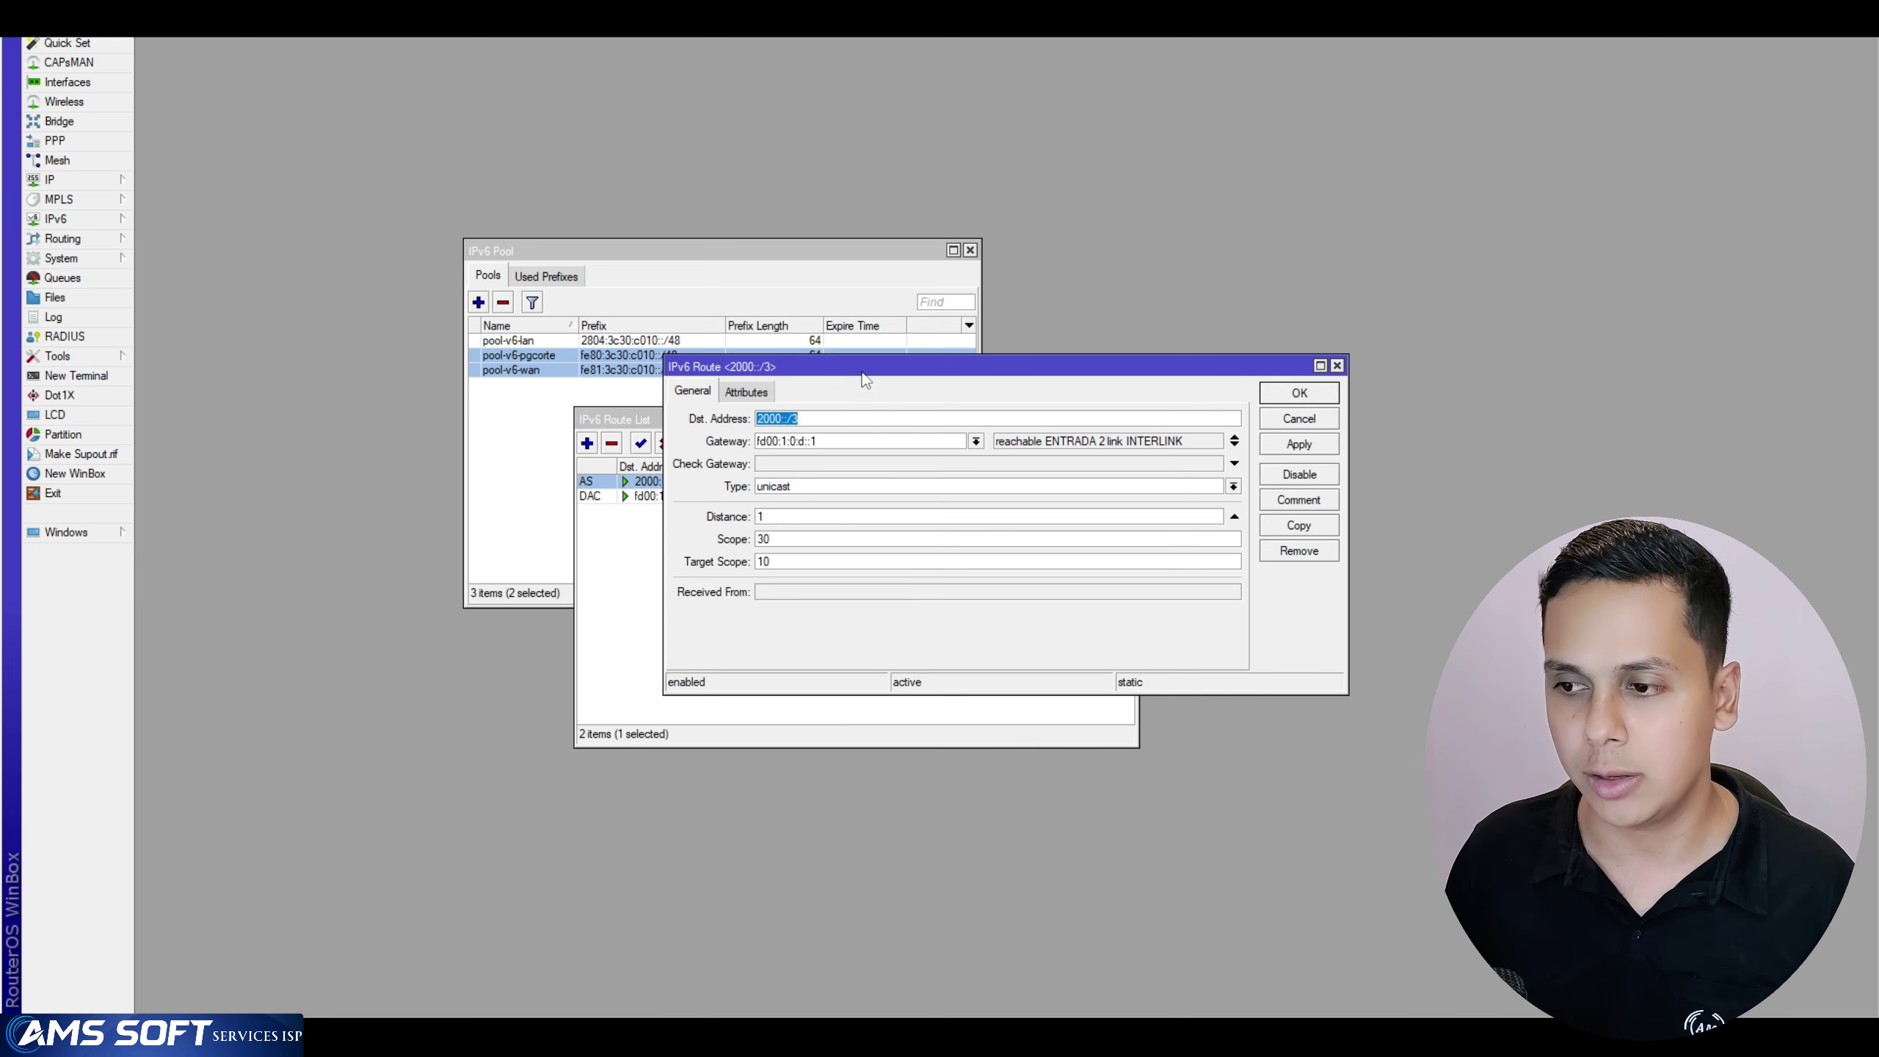
left_click_drag(849, 374, 858, 416)
left_click(776, 466)
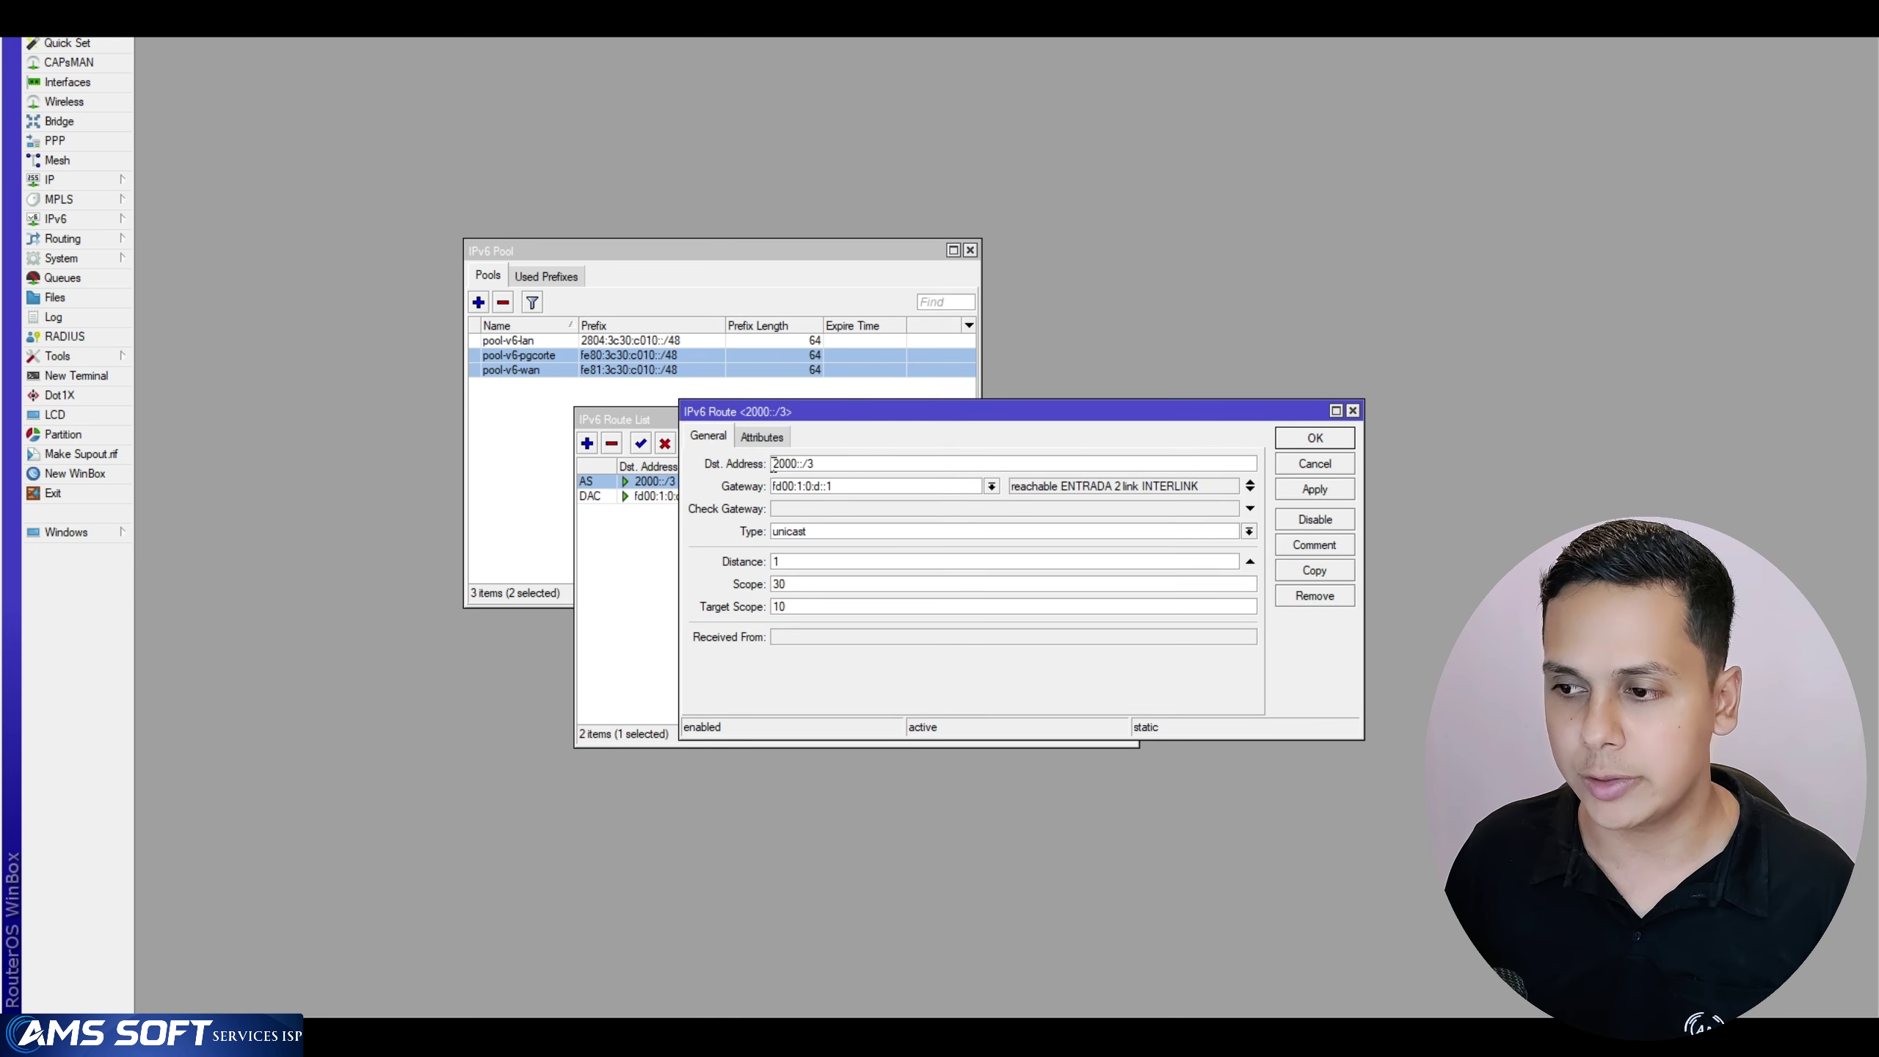
mouse_move(774, 463)
left_mouse_down()
mouse_move(814, 463)
mouse_move(742, 472)
left_mouse_up()
left_click(807, 464)
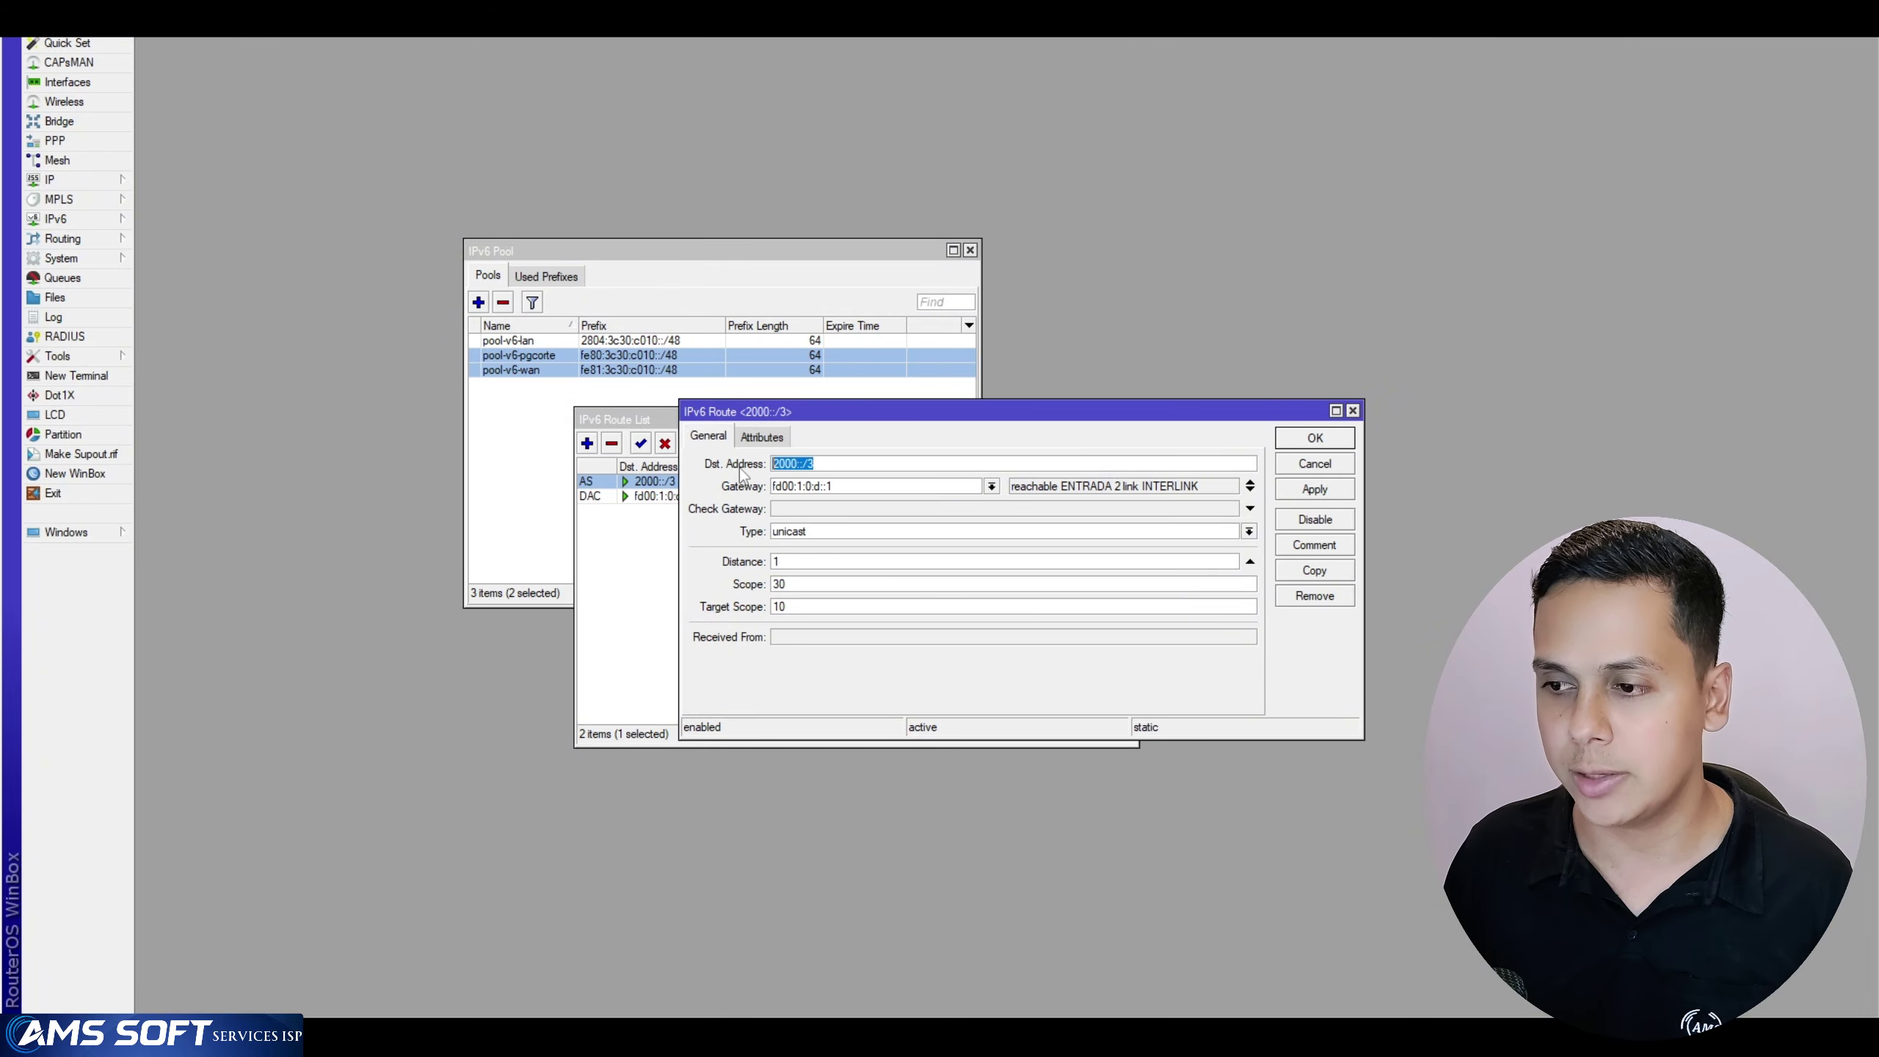
Compare the prefixes in the IPv6 pool list with the destination address of the 2000::/3 route
left_click(521, 370, "ctrl")
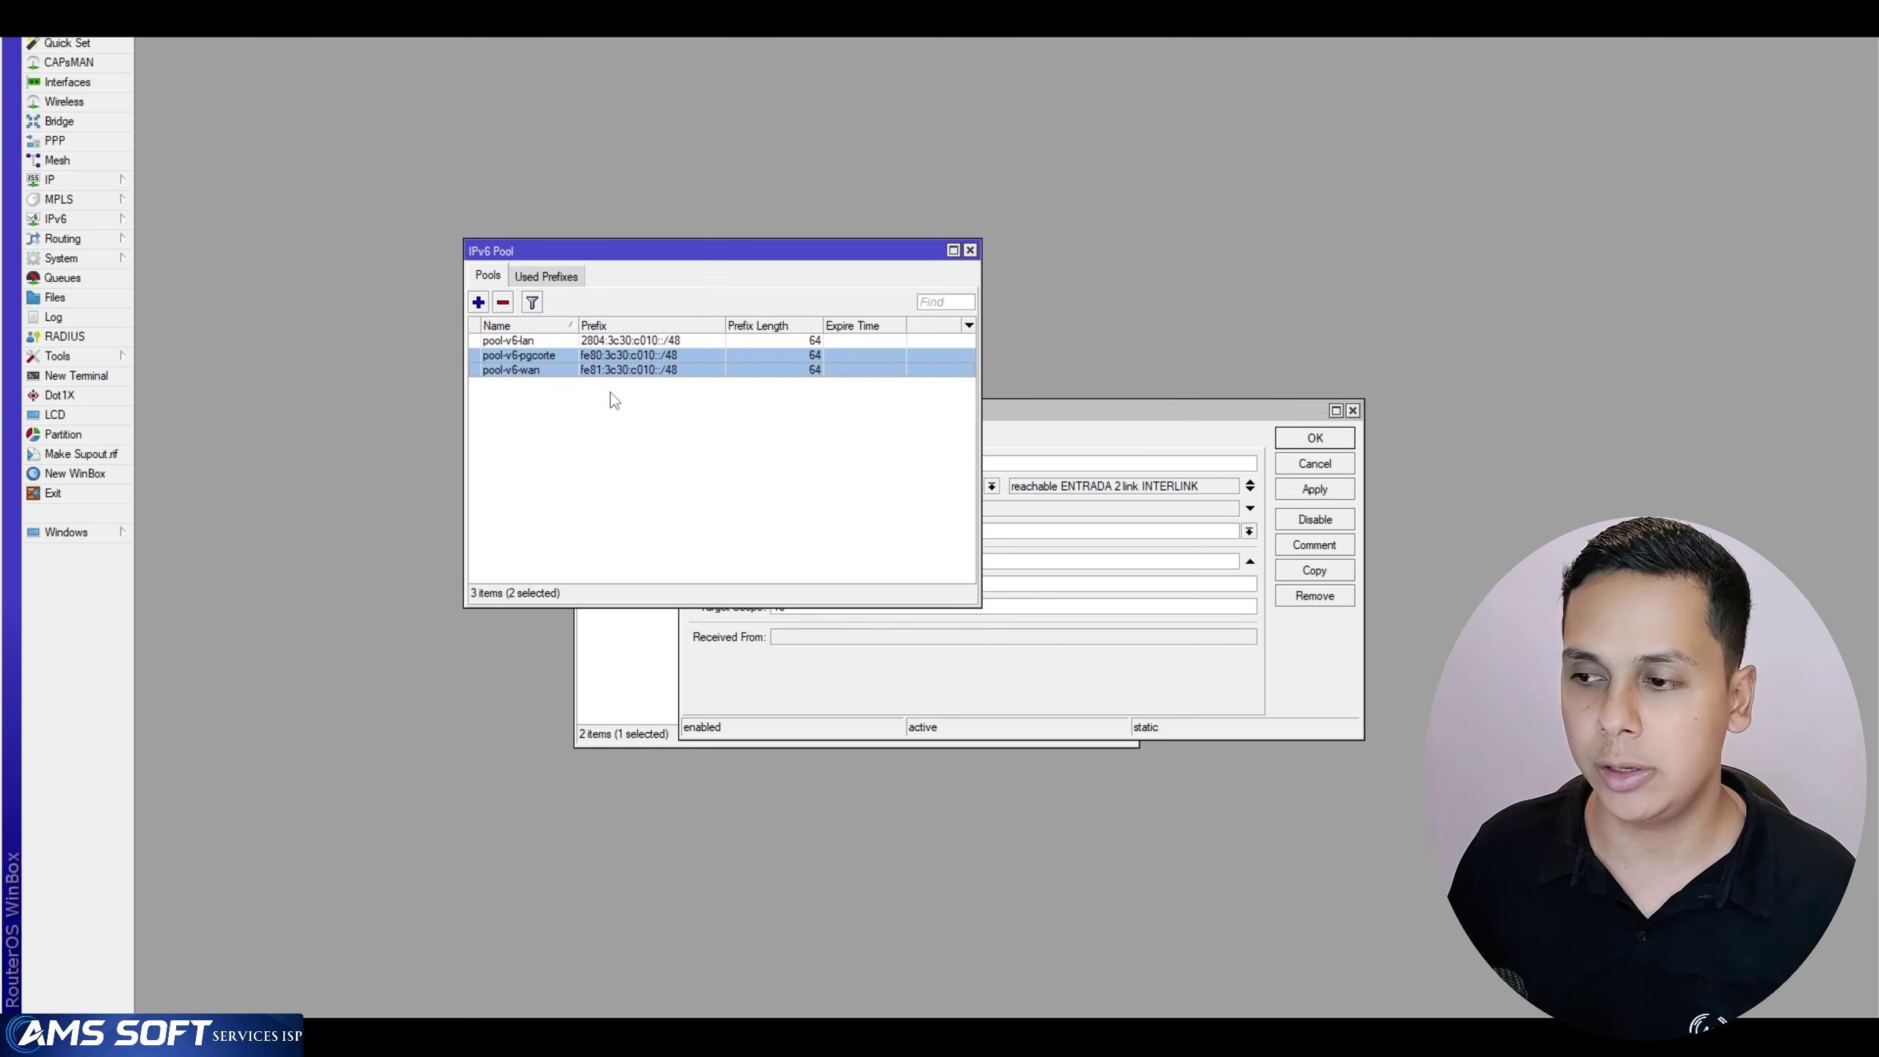
left_click(1057, 409)
left_click(844, 464)
left_click_drag(844, 464, 669, 461)
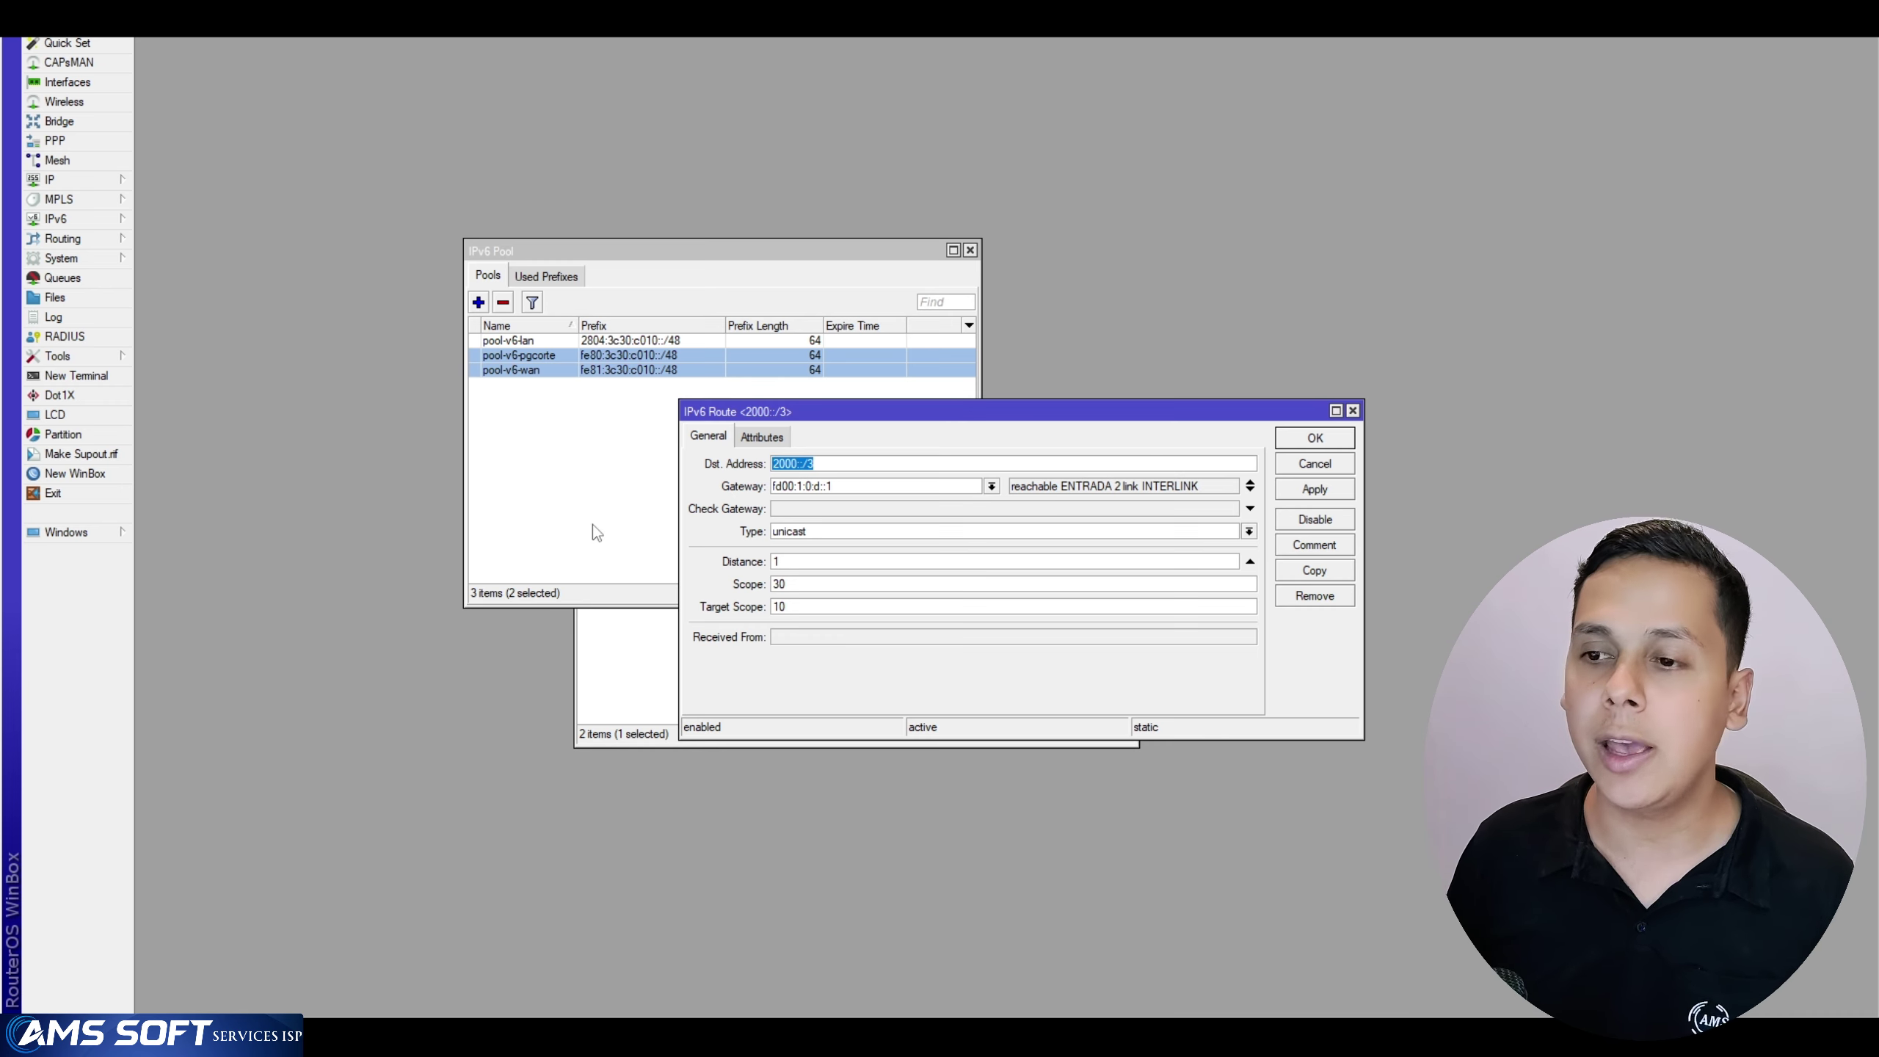
left_click(583, 342)
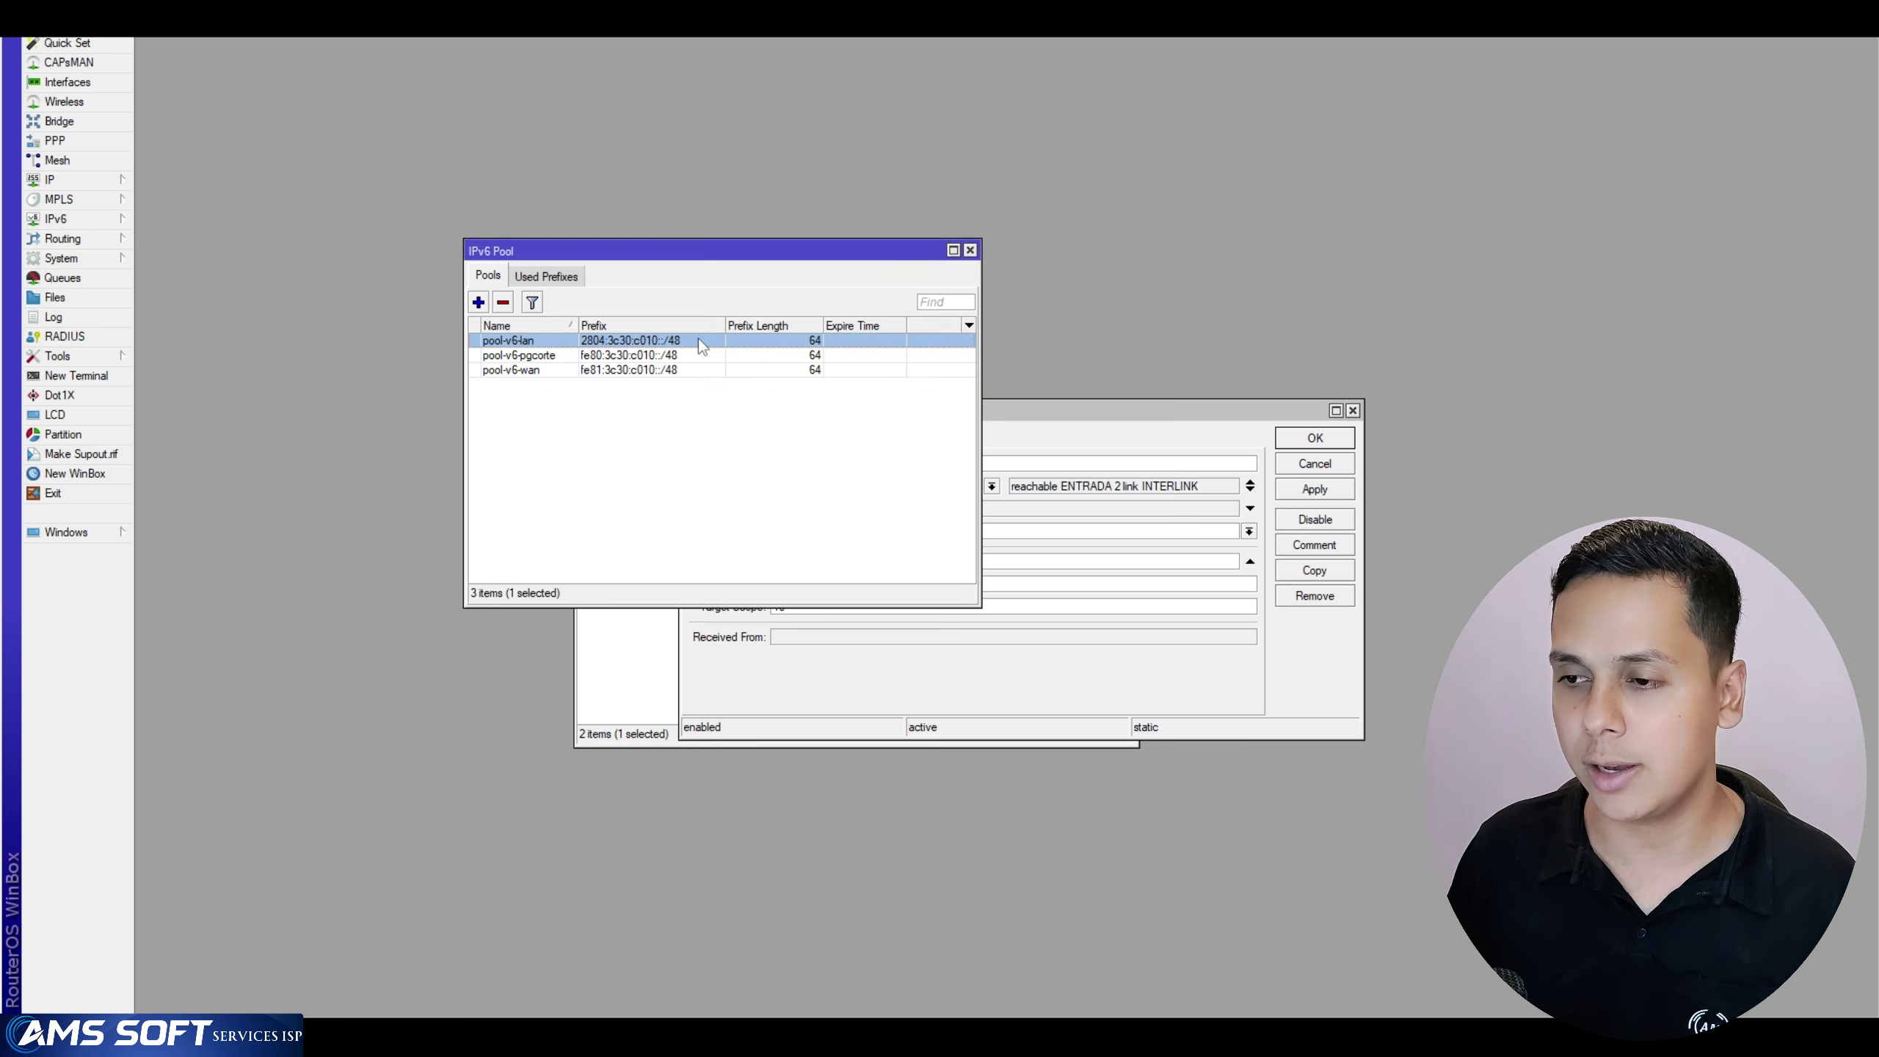
left_click(610, 435)
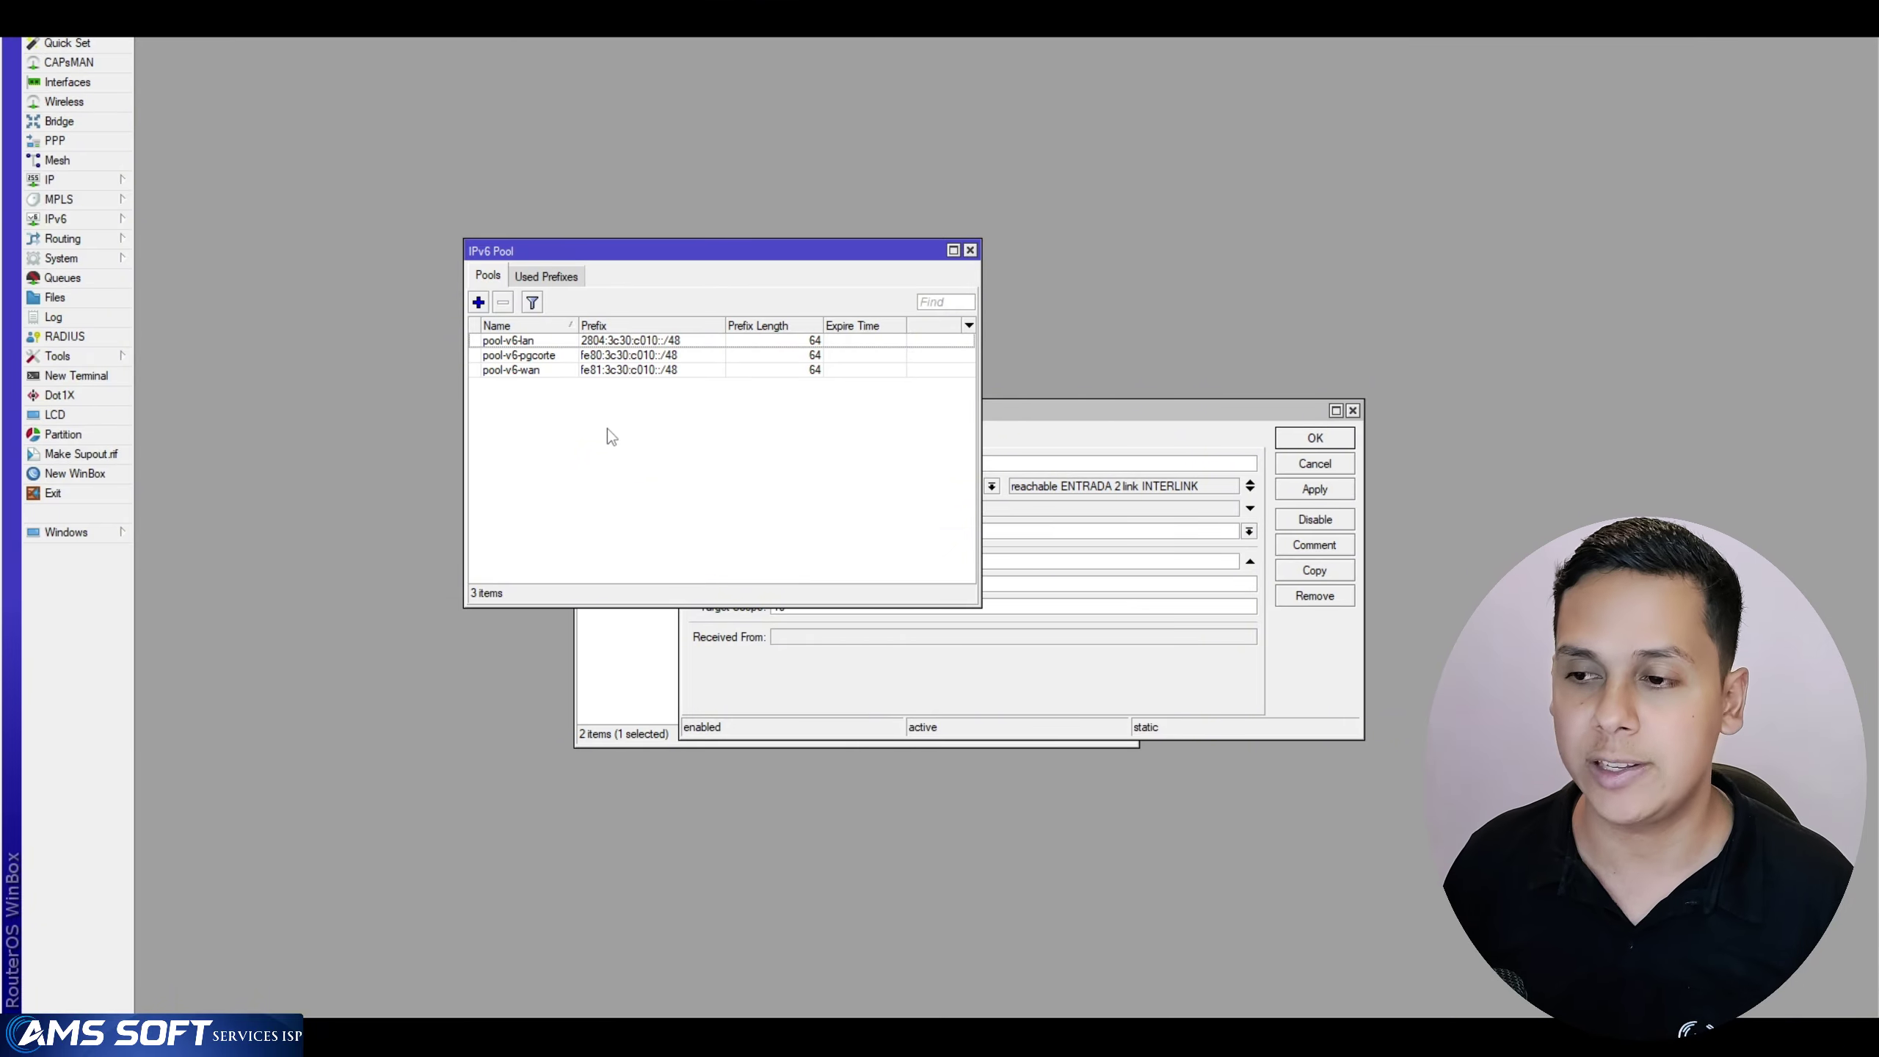
left_click(657, 342)
left_click(674, 461)
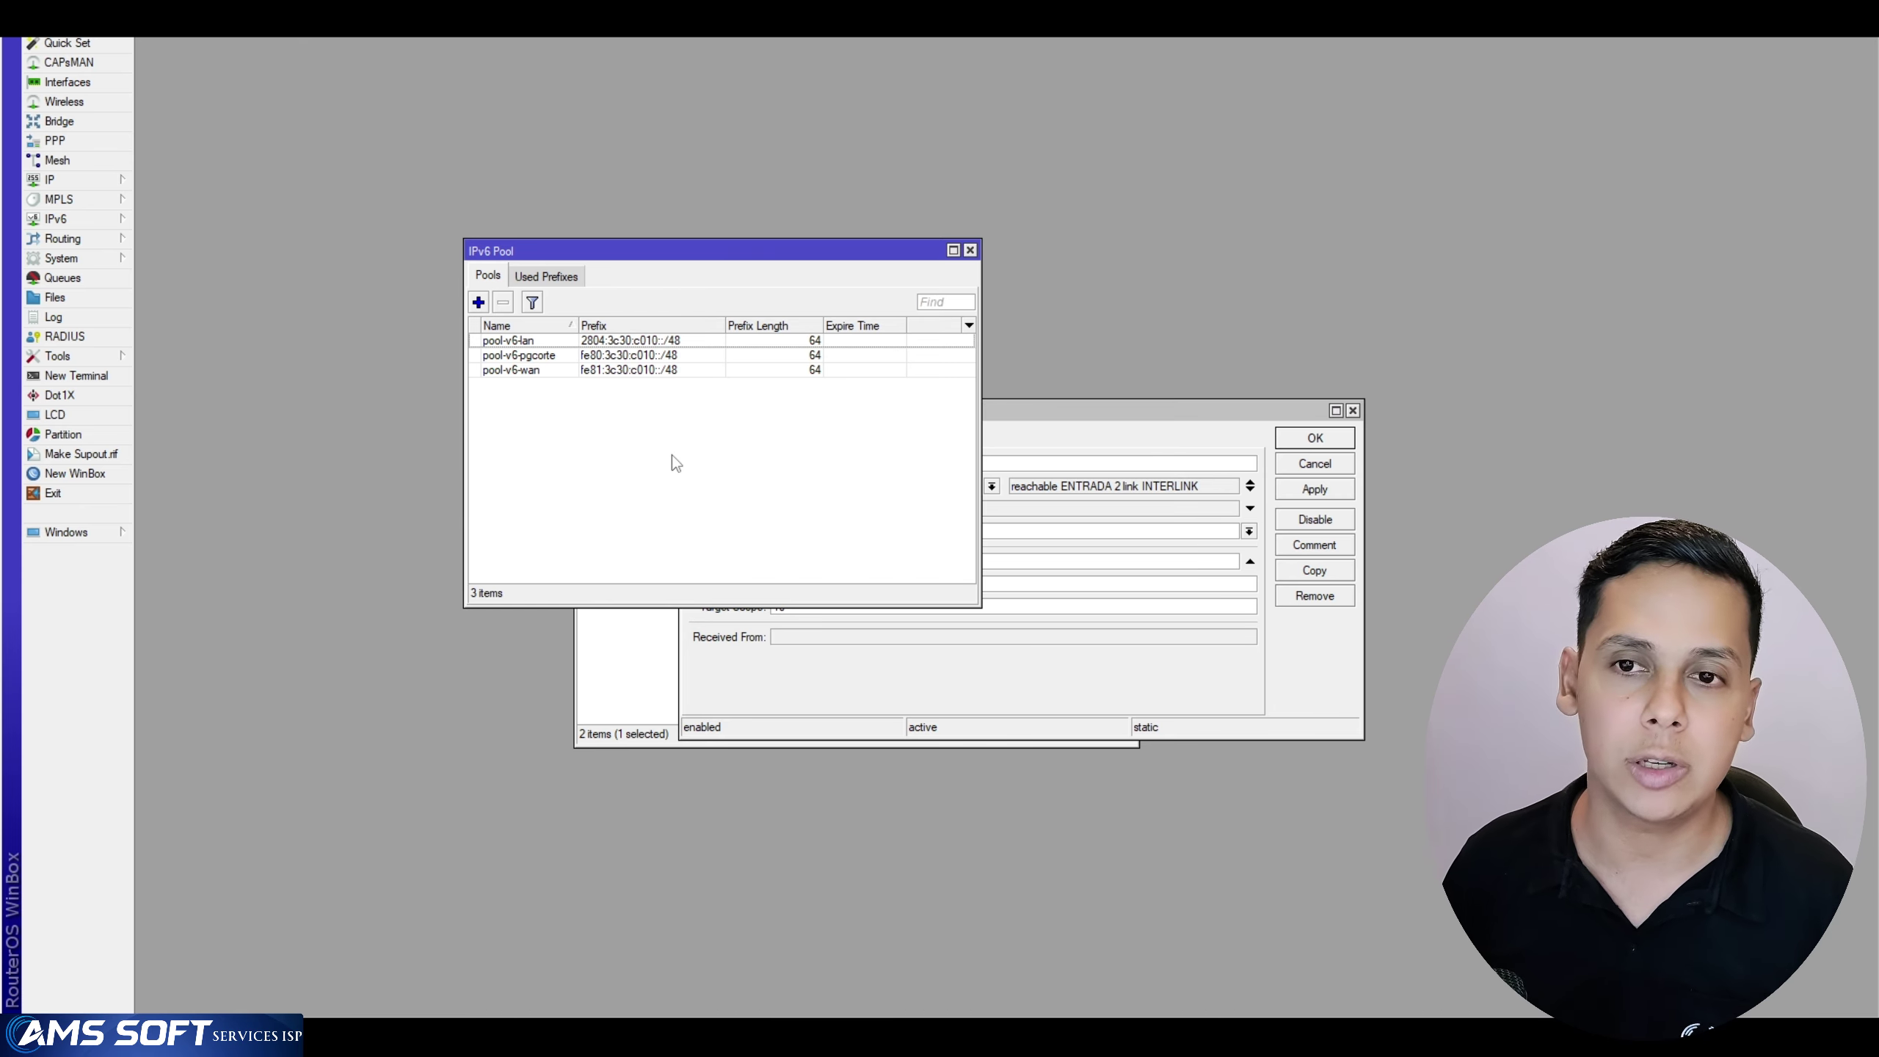
Show the active PPP connections in a taller window beside the IPv6 pool list
left_click(55, 141)
left_click(658, 372)
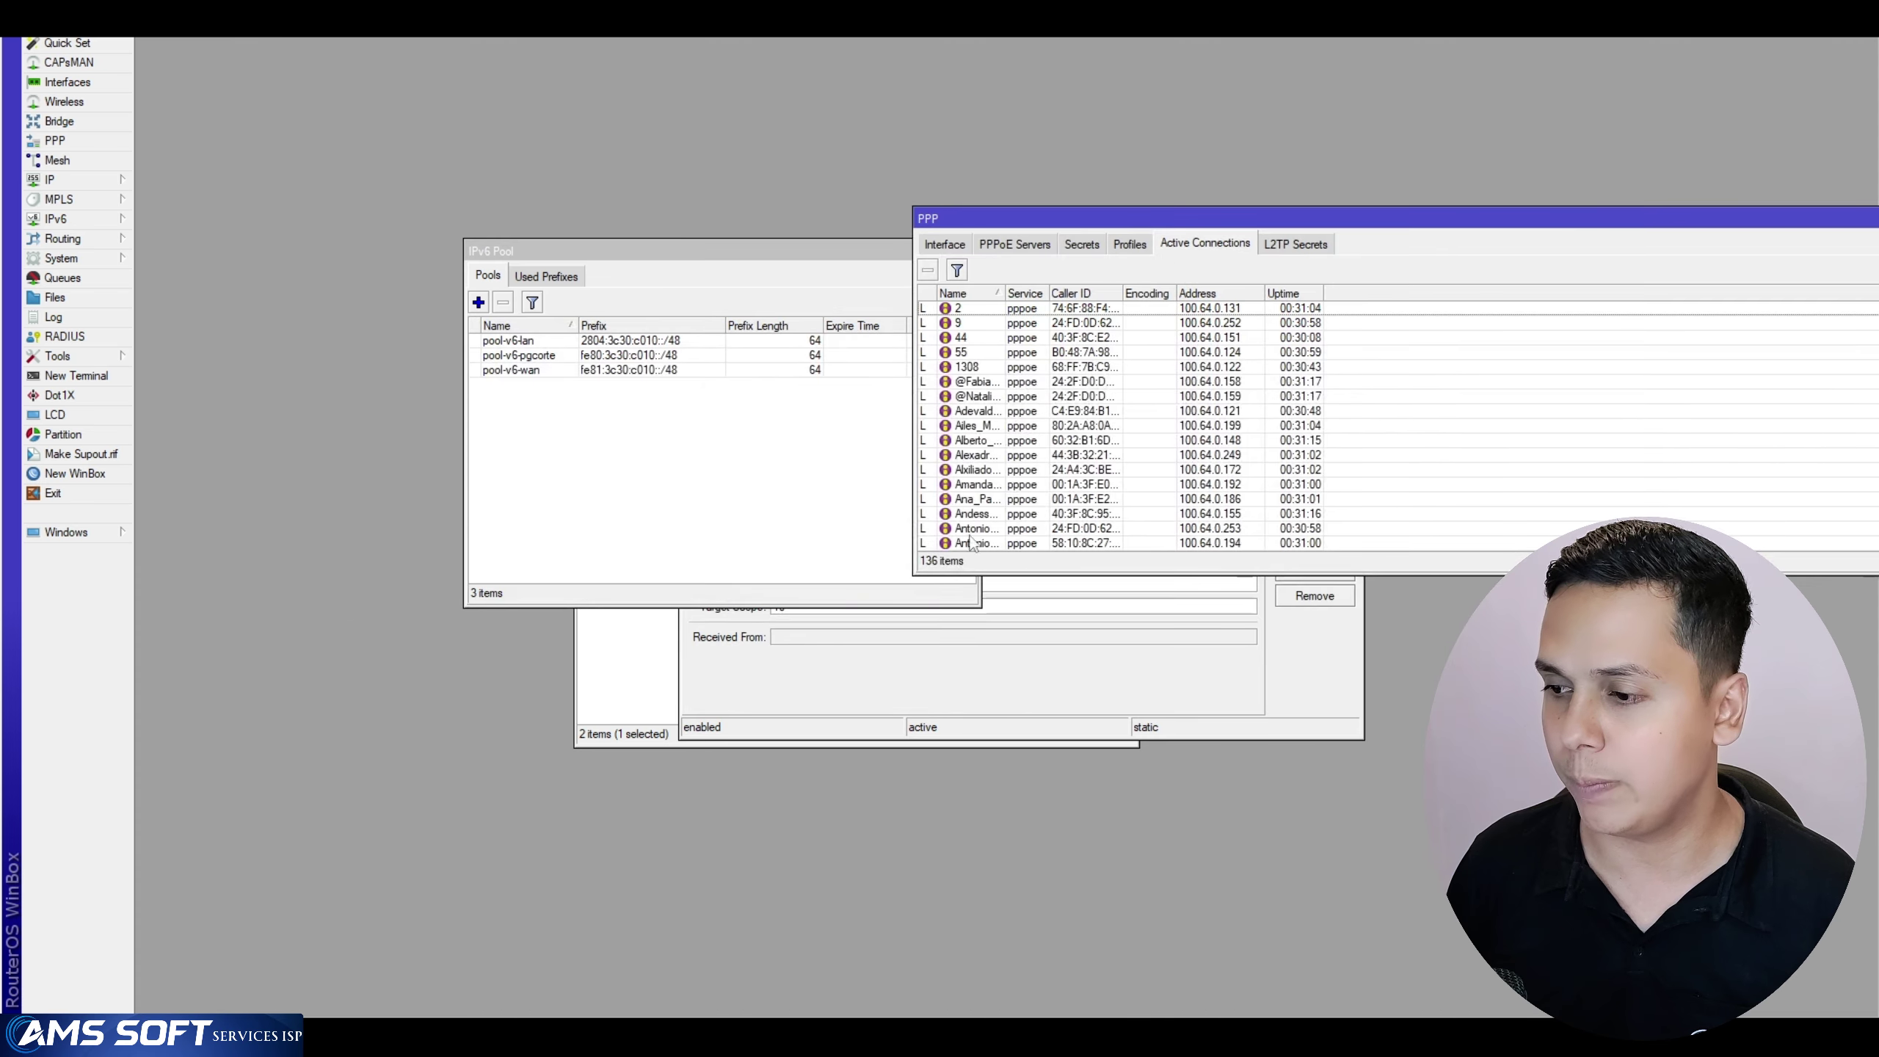
left_click_drag(966, 574, 968, 774)
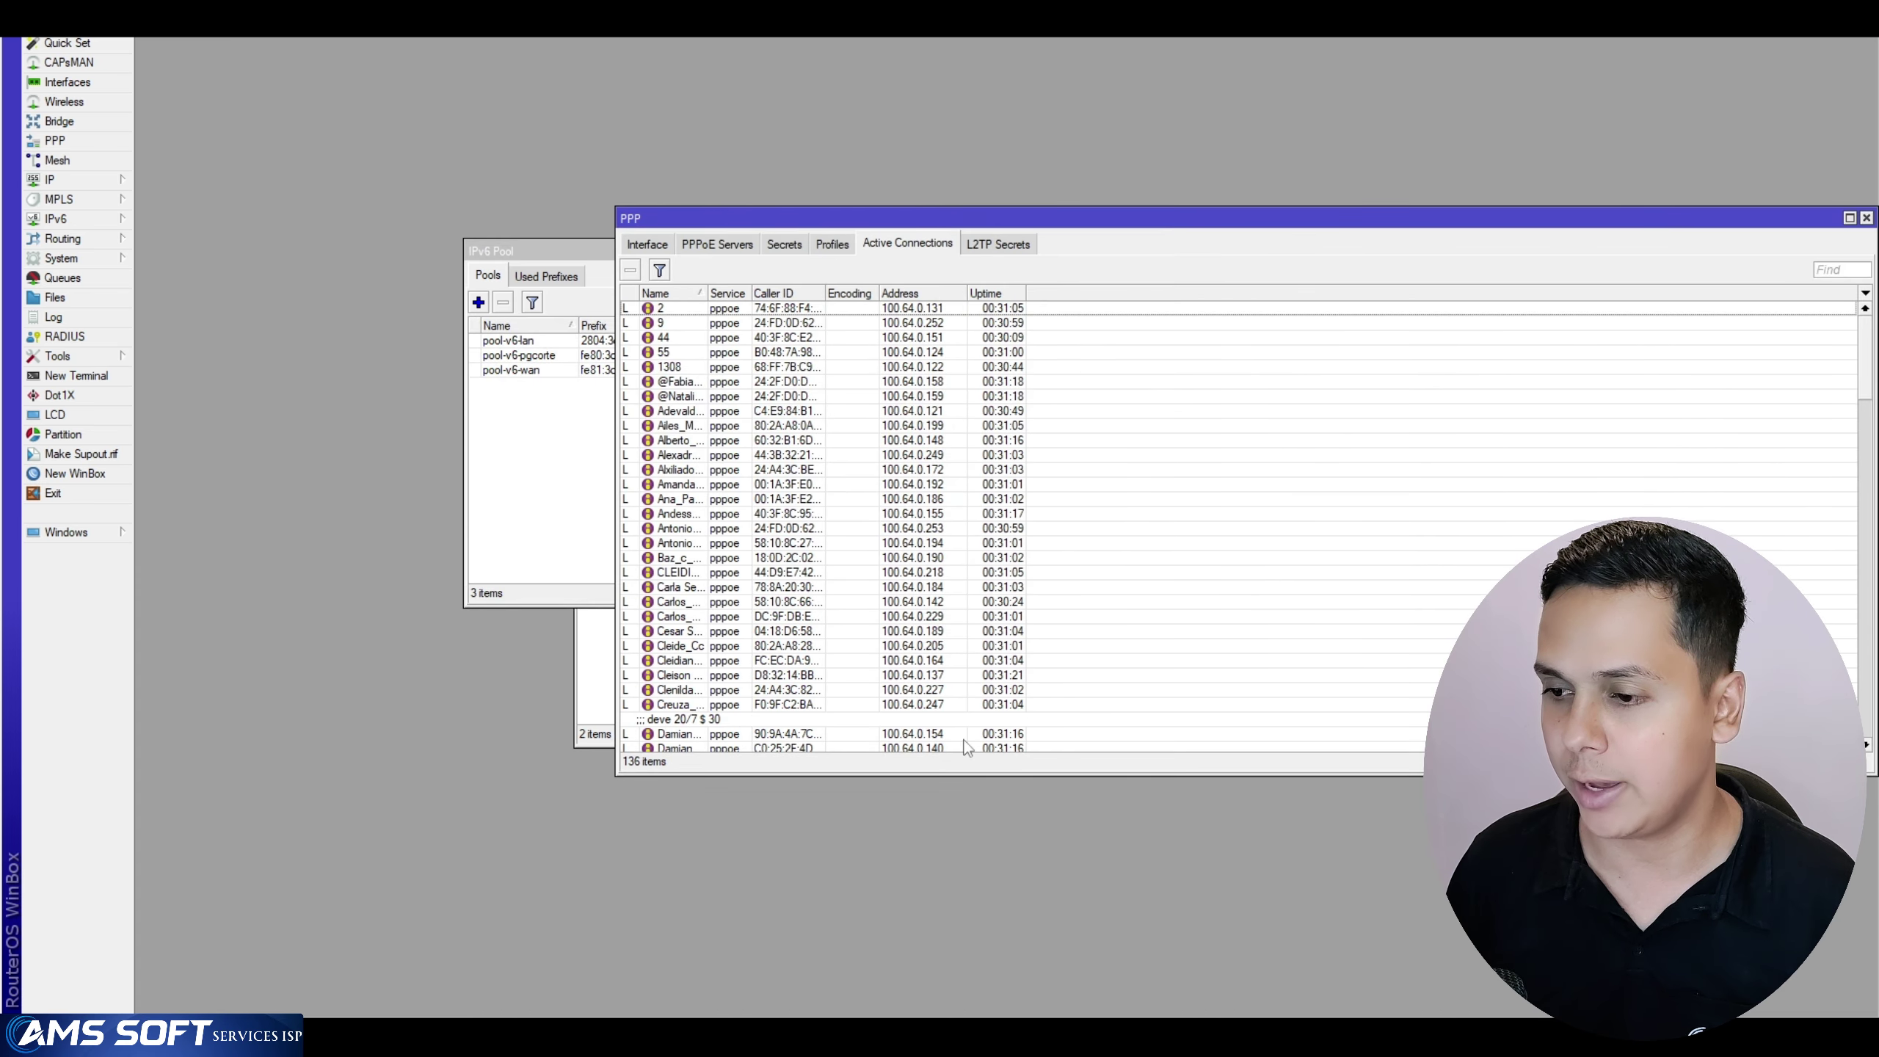
left_click_drag(695, 217, 828, 227)
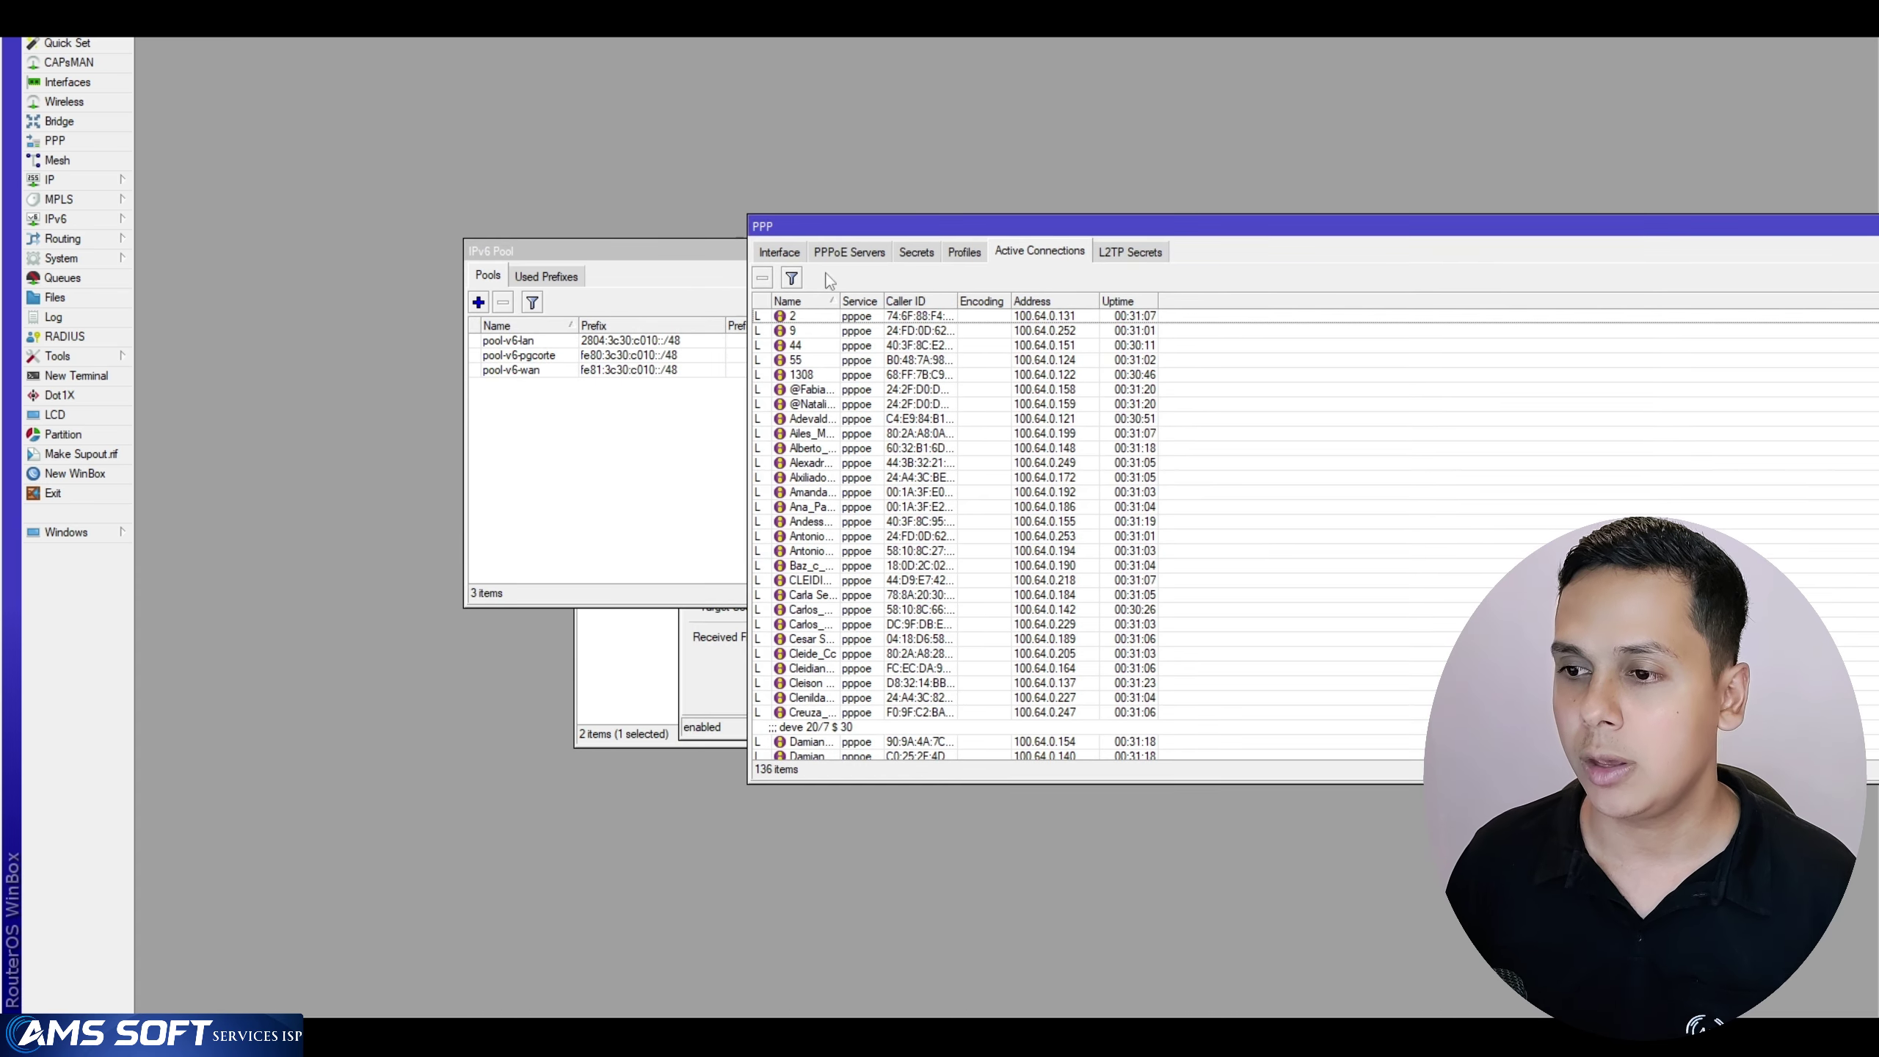
Examine the address range of pool-v6-lan, and check the matching subnet's prefix length in phpIPAM
left_click(696, 342)
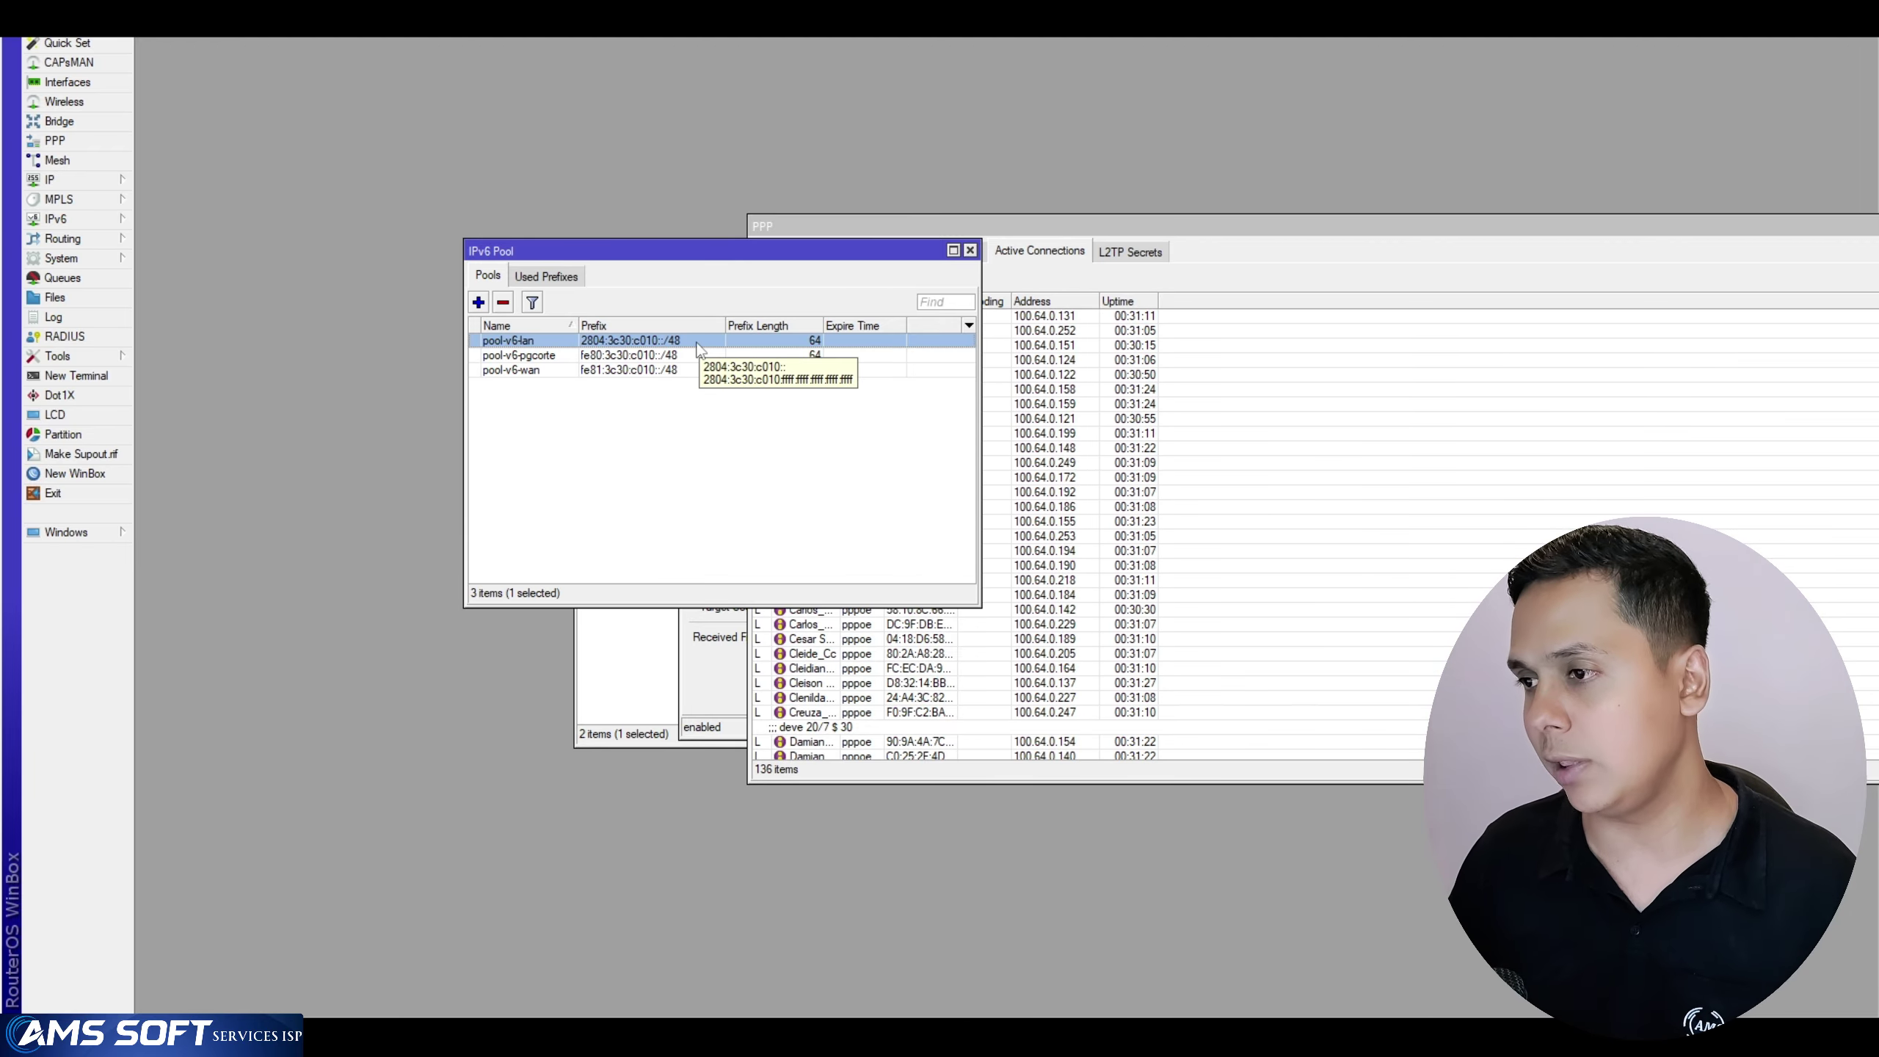
left_click_drag(1141, 227, 1142, 123)
left_click(643, 513)
left_click(678, 341)
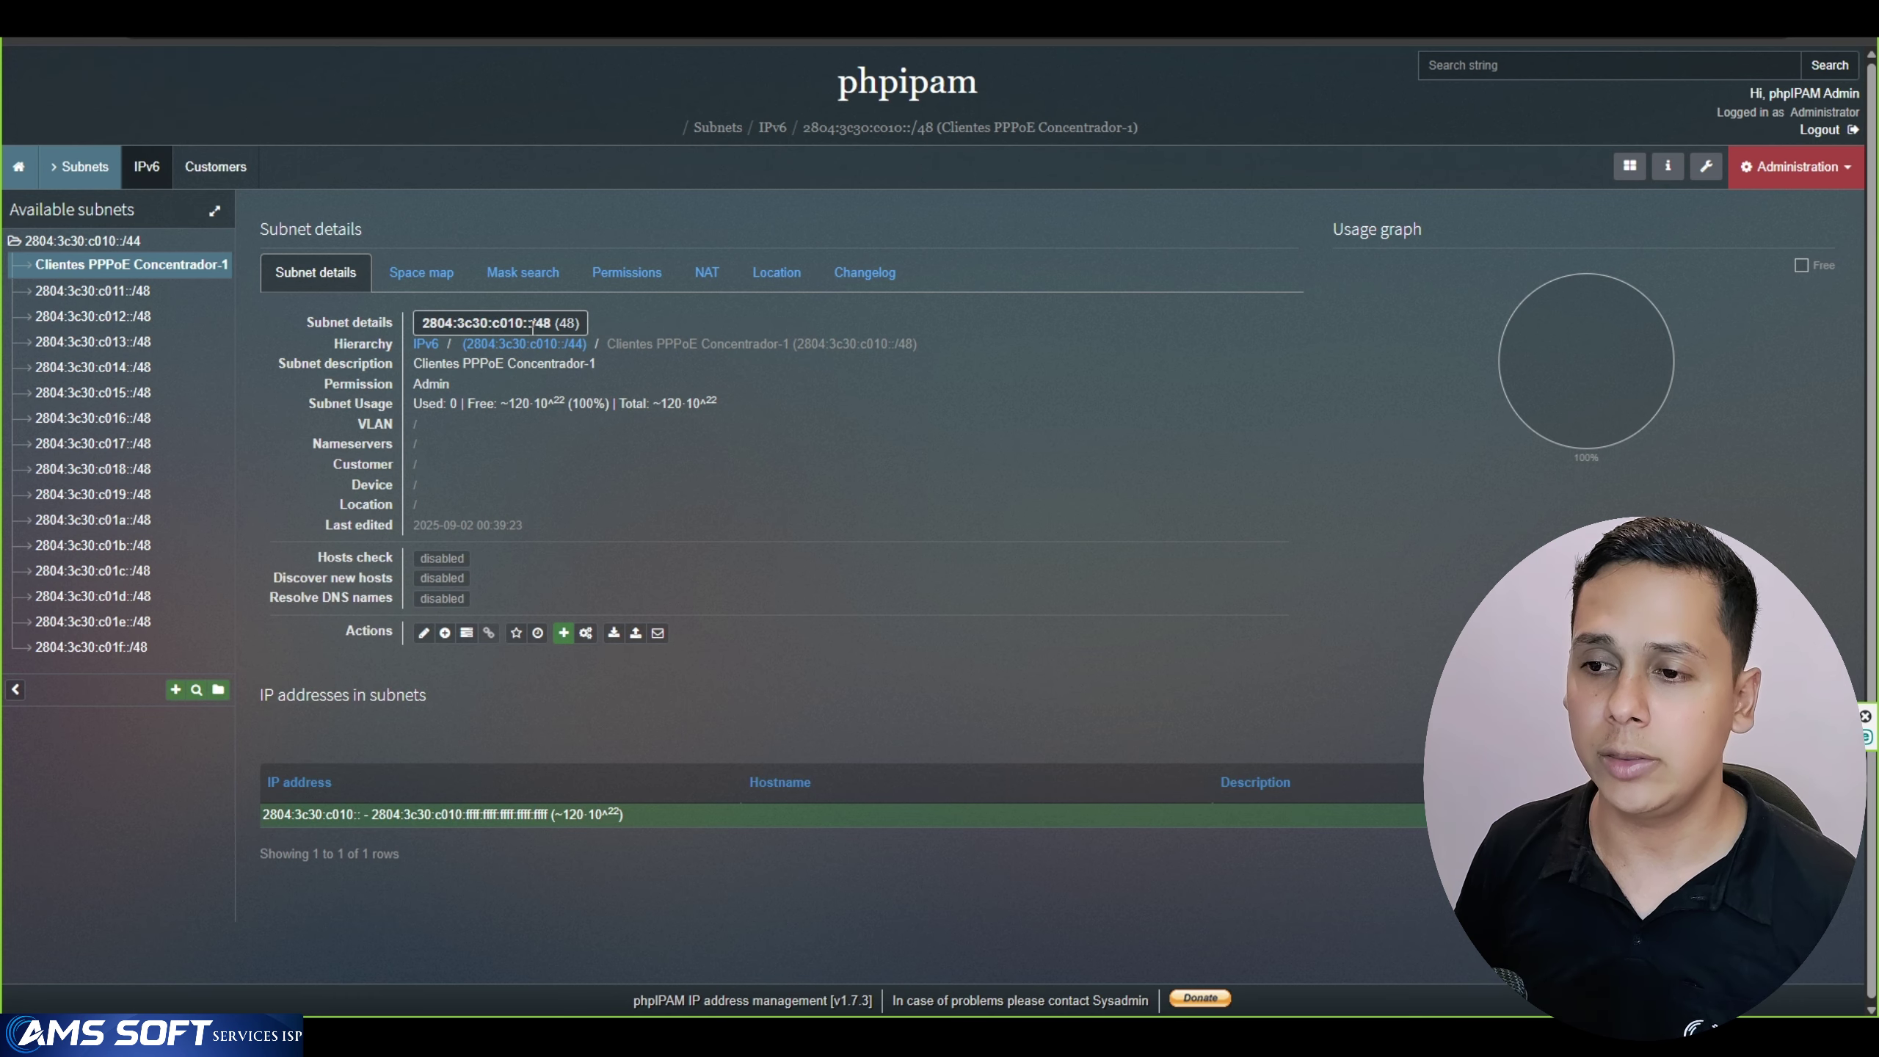
left_click_drag(533, 327, 556, 326)
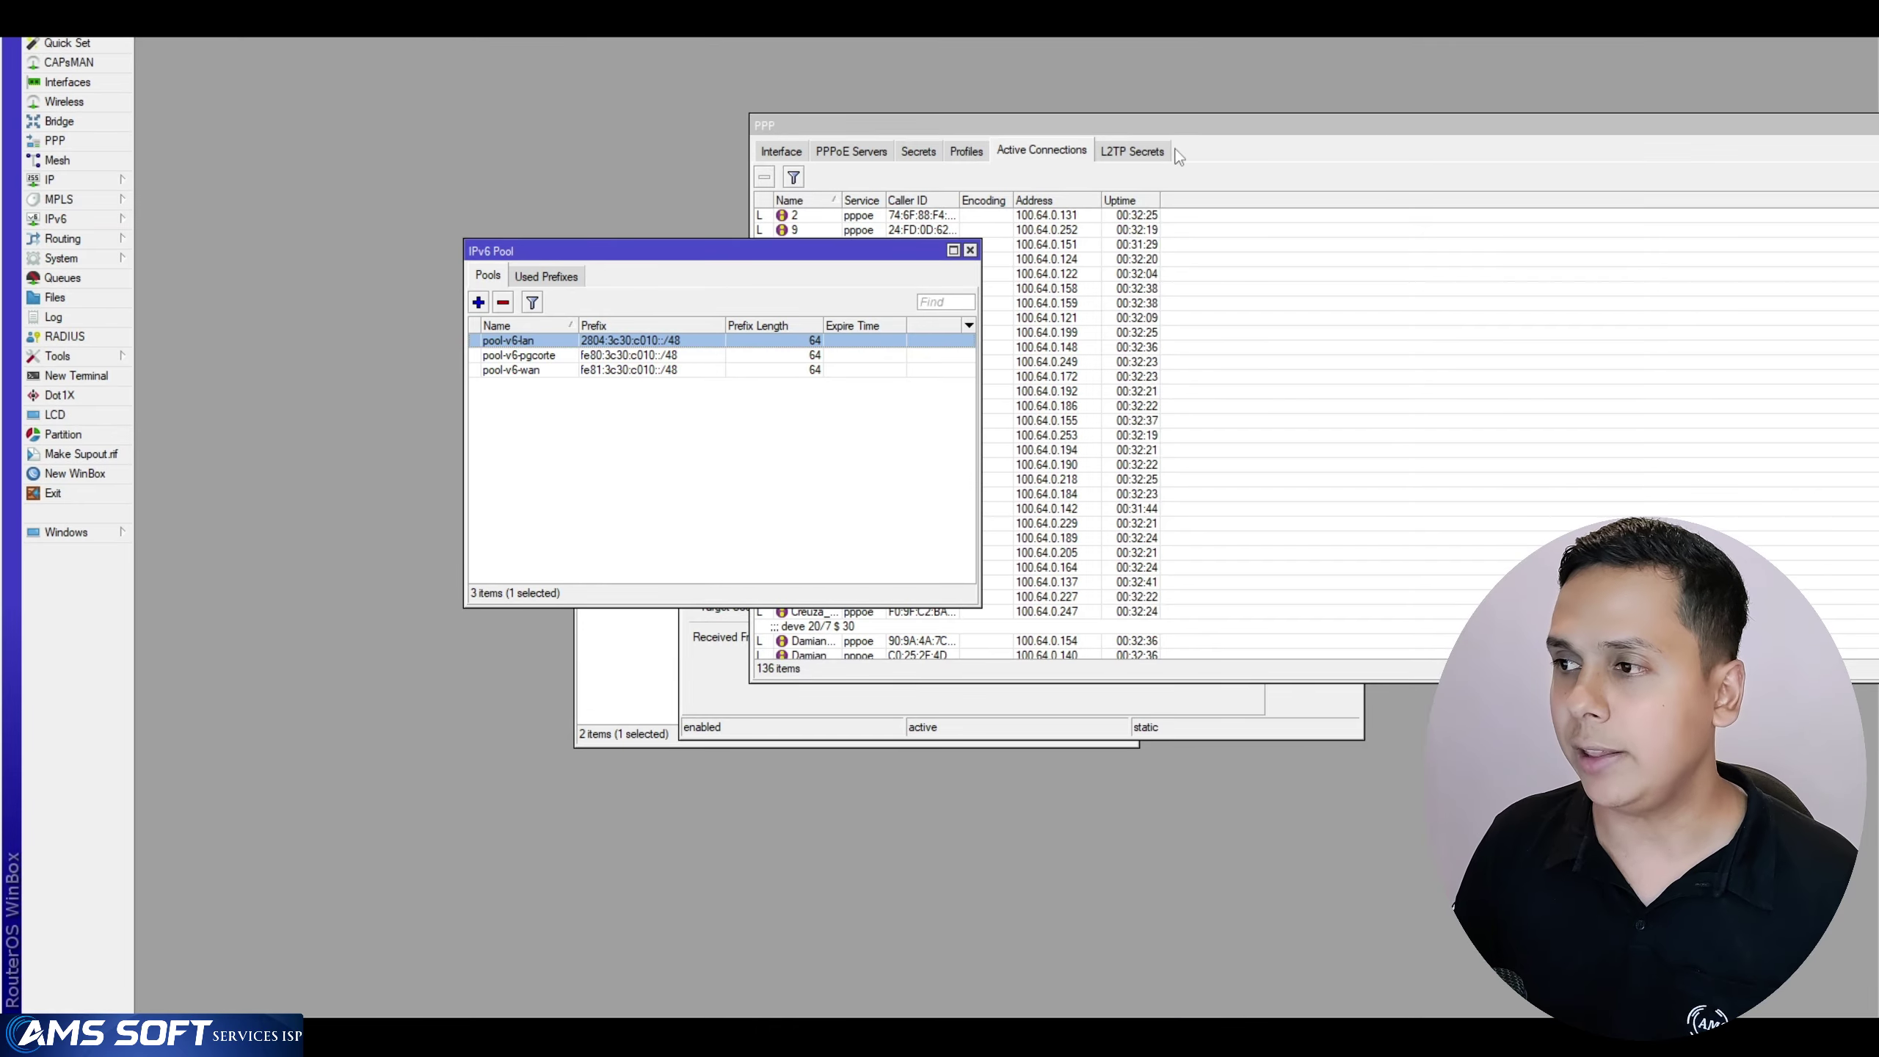
Look up the /64 mask for the Clientes PPPoE Concentrador-1 subnet in phpIPAM, and return to WinBox's active PPP connections
left_click_drag(1231, 123, 1111, 149)
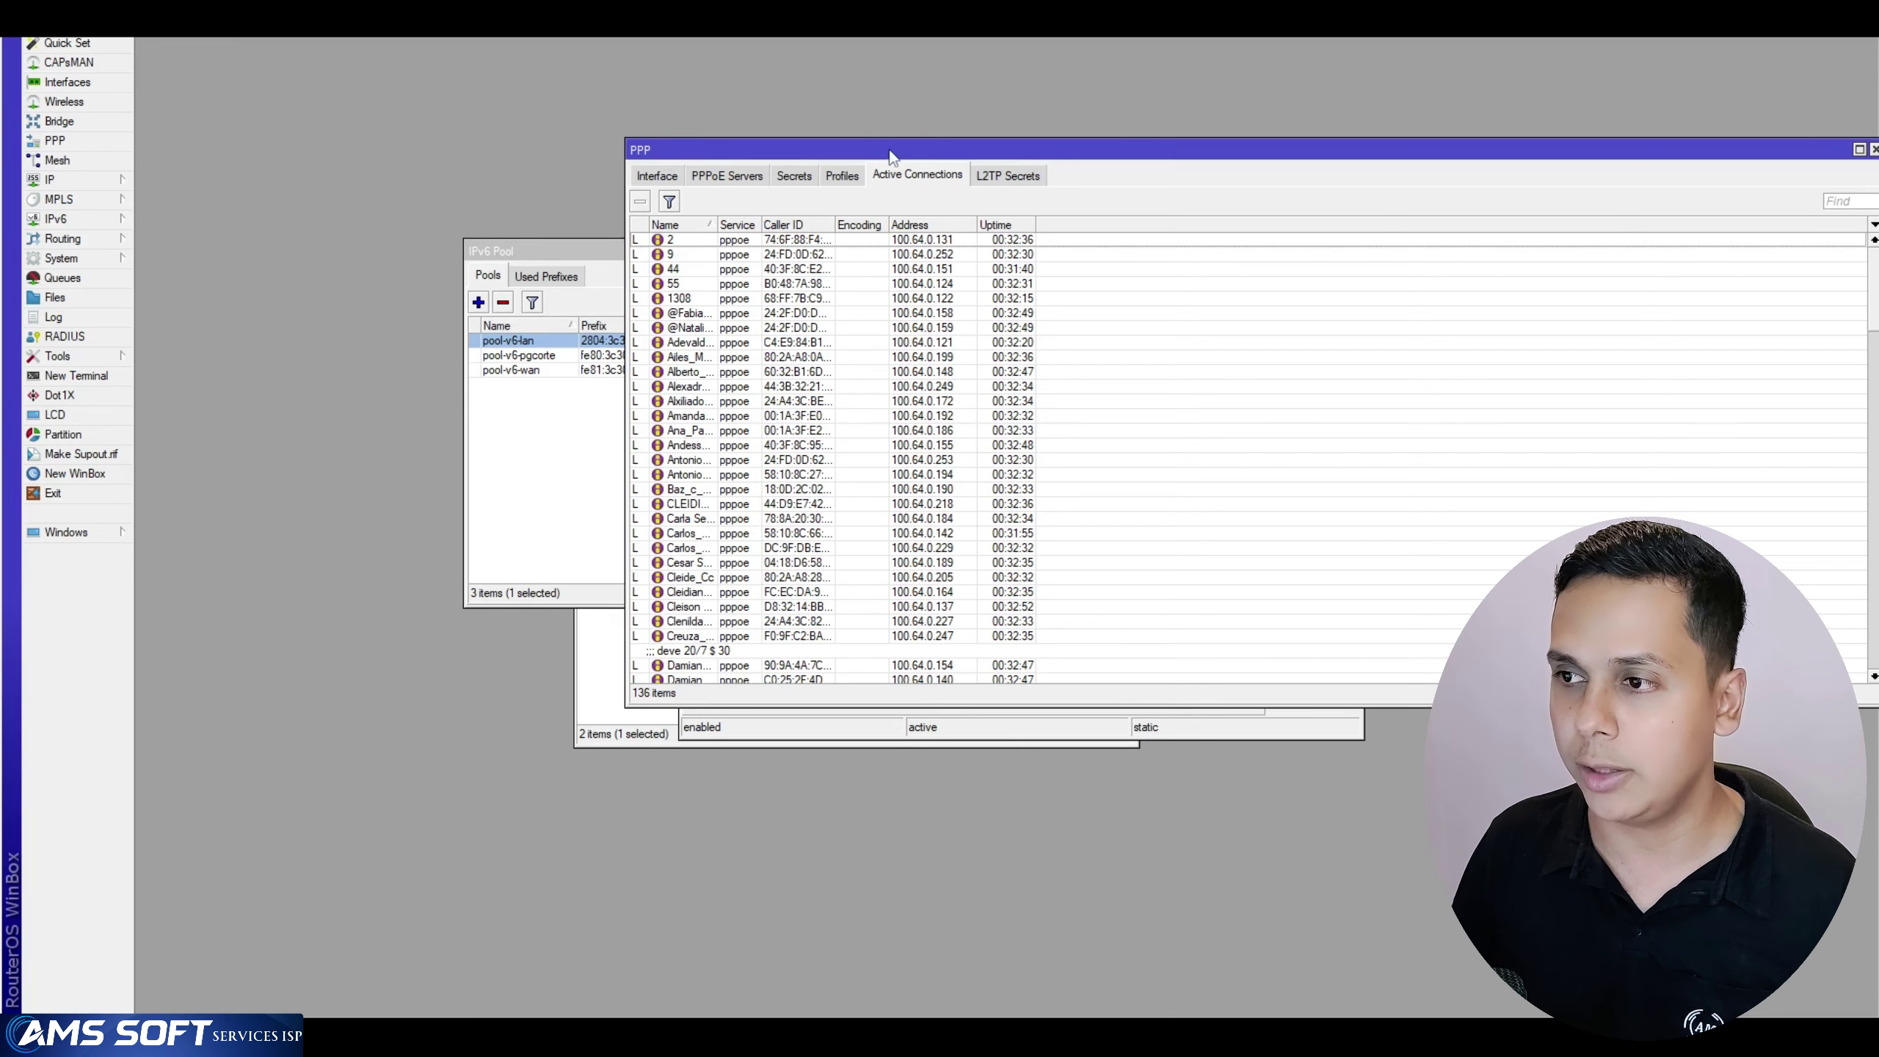
left_click_drag(886, 169, 861, 164)
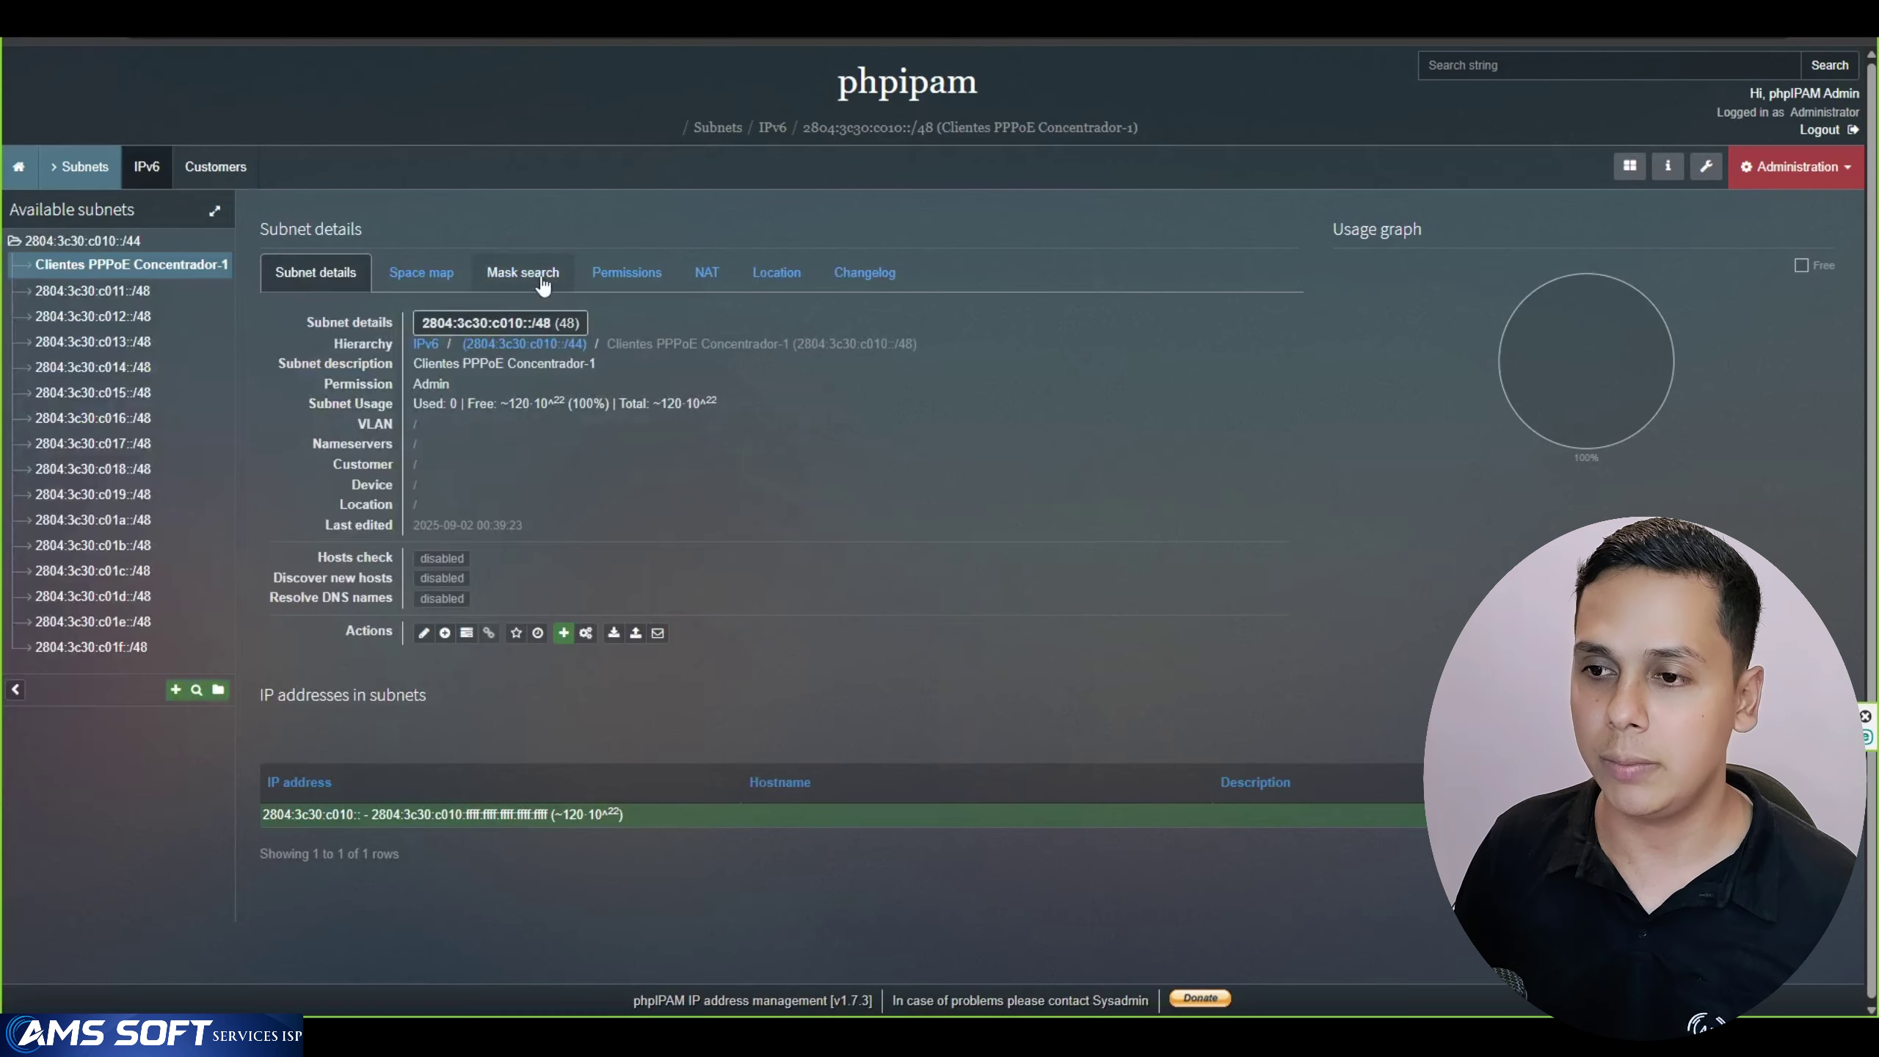
left_click(541, 281)
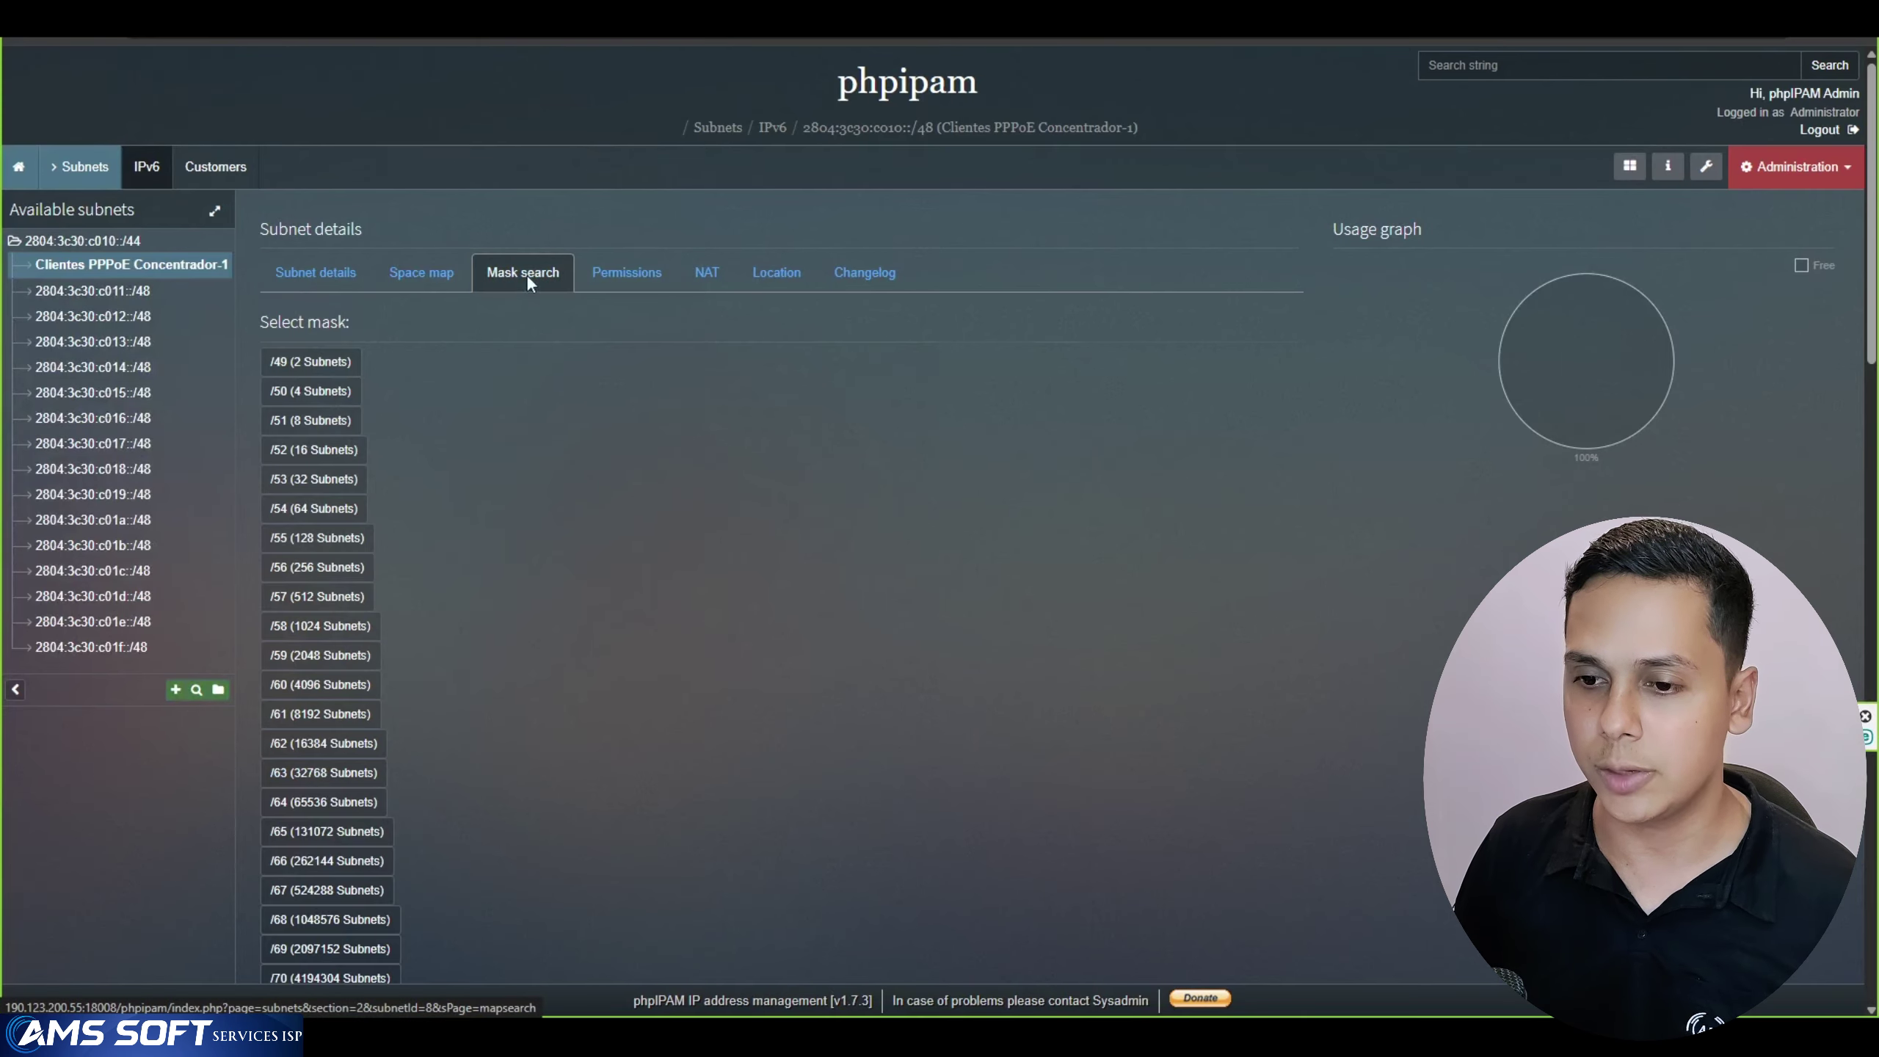
scroll(287, 569, "down", 3)
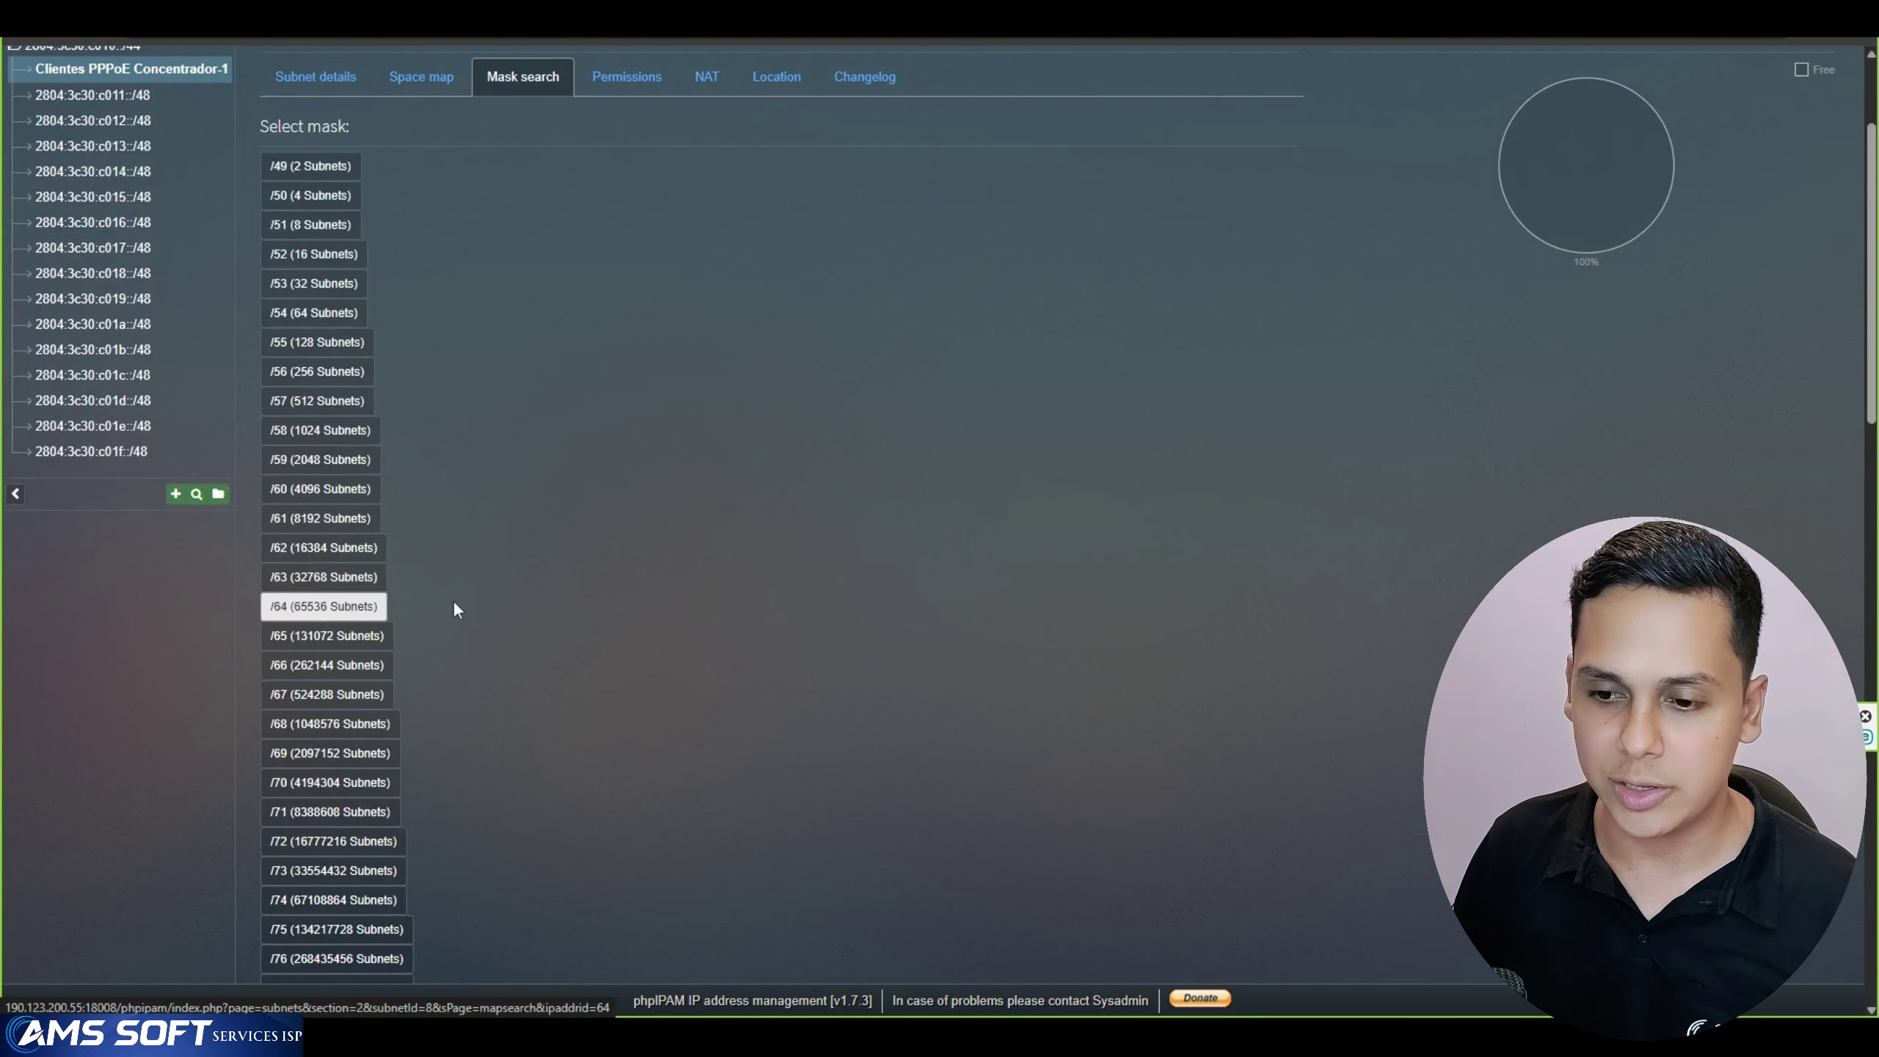
left_click(312, 611)
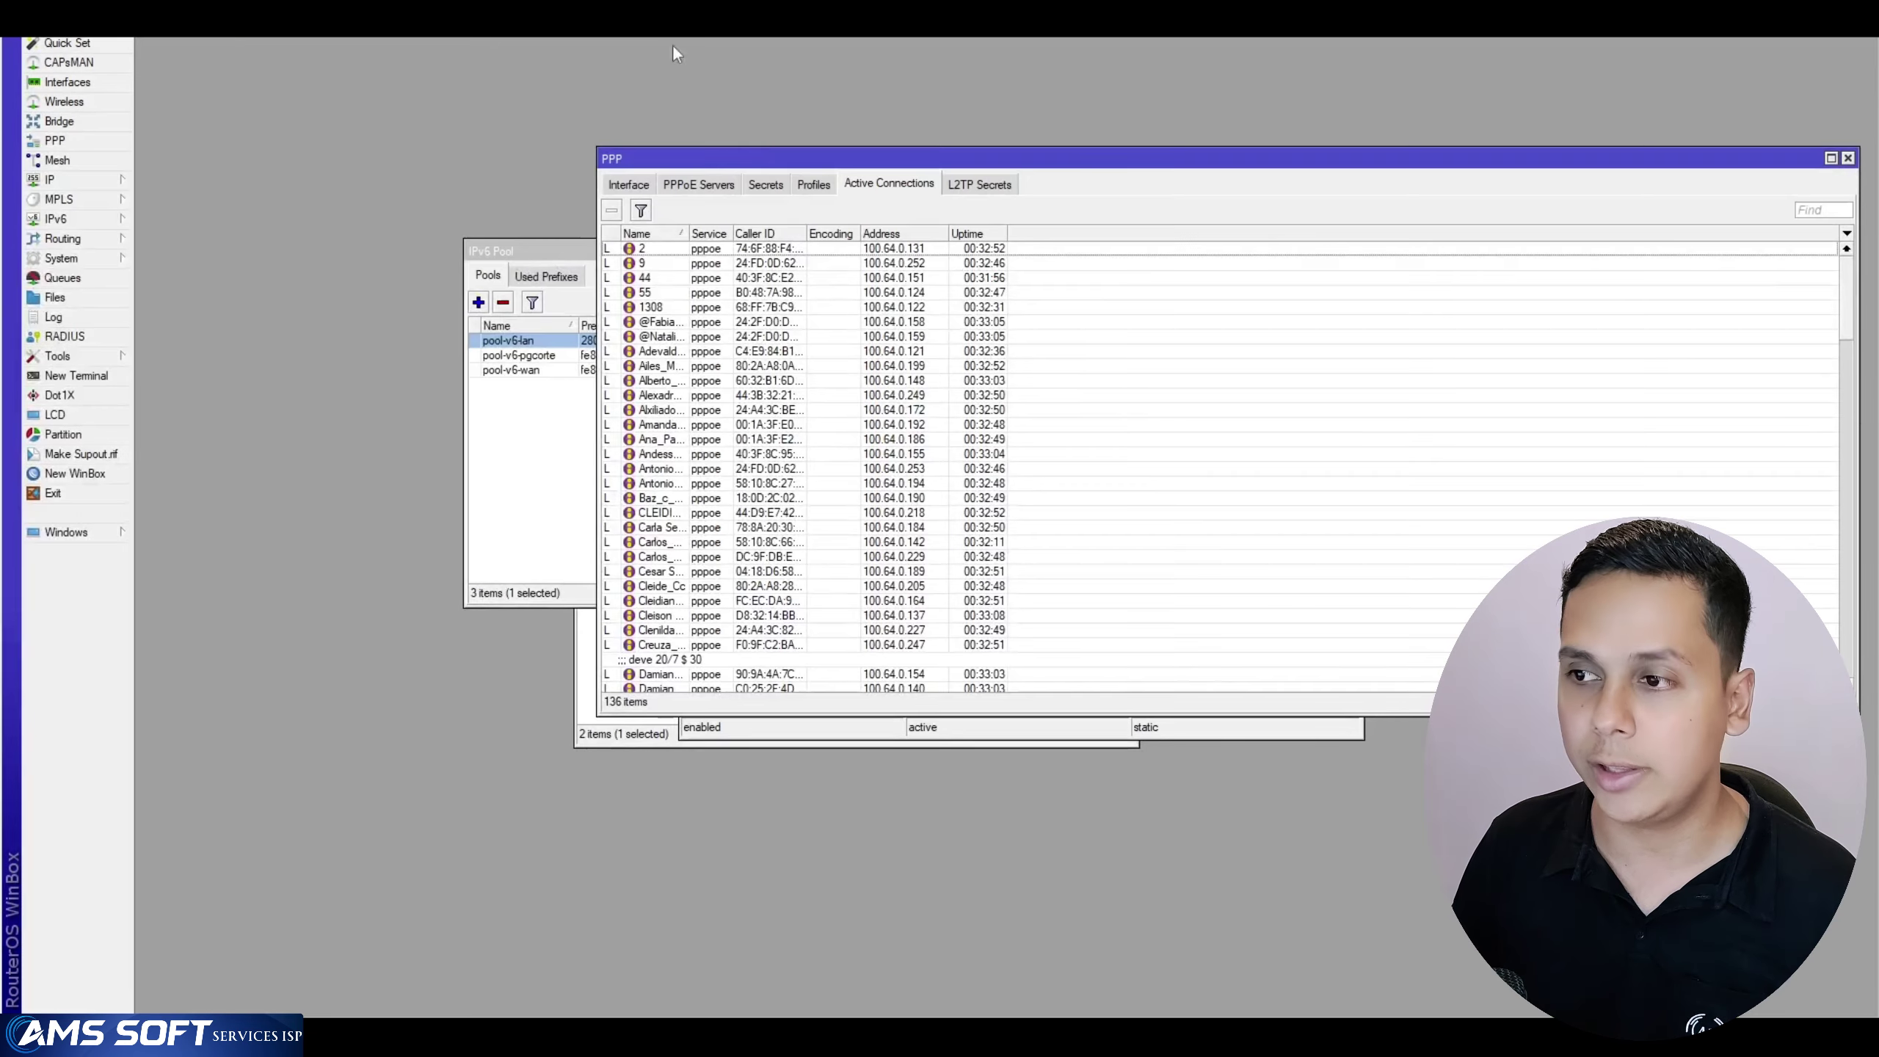
left_click_drag(812, 166, 797, 159)
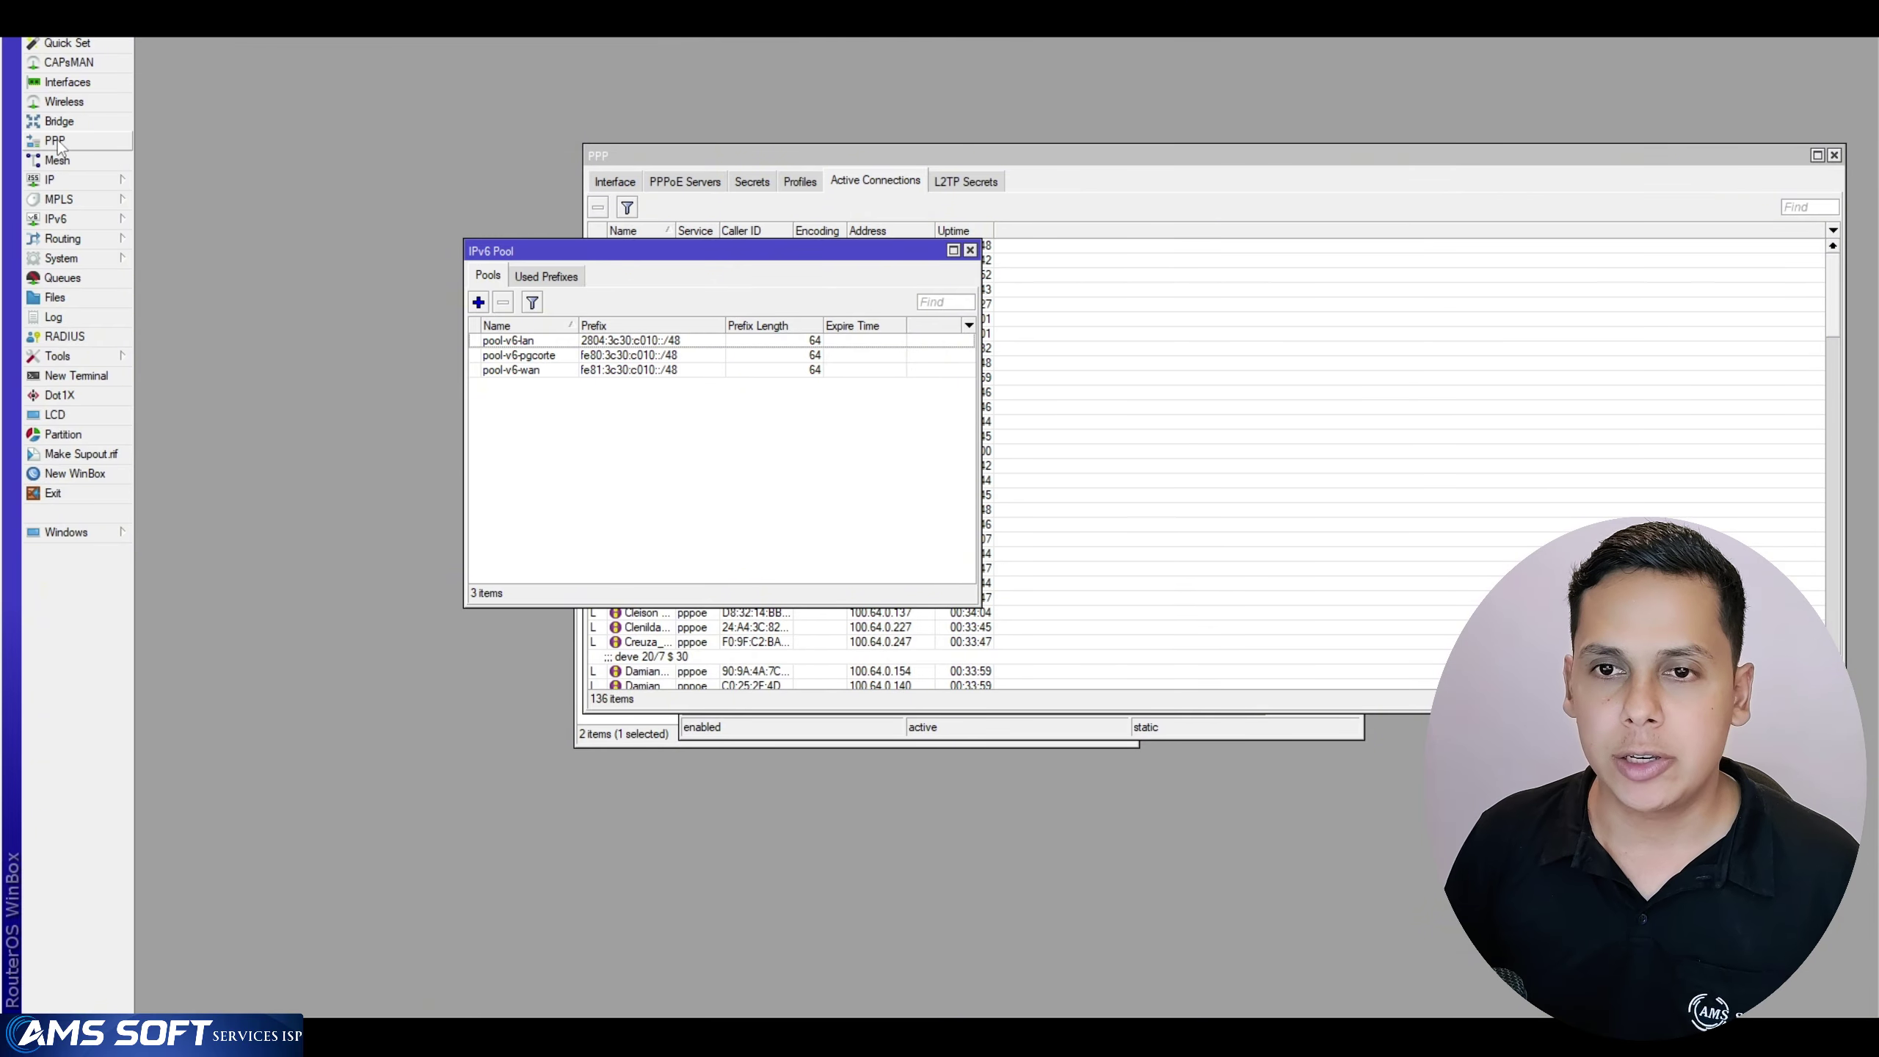
Check which default profile the PPPoE servers use, enlarging the PPP window and widening the Default Profile column
left_click(740, 156)
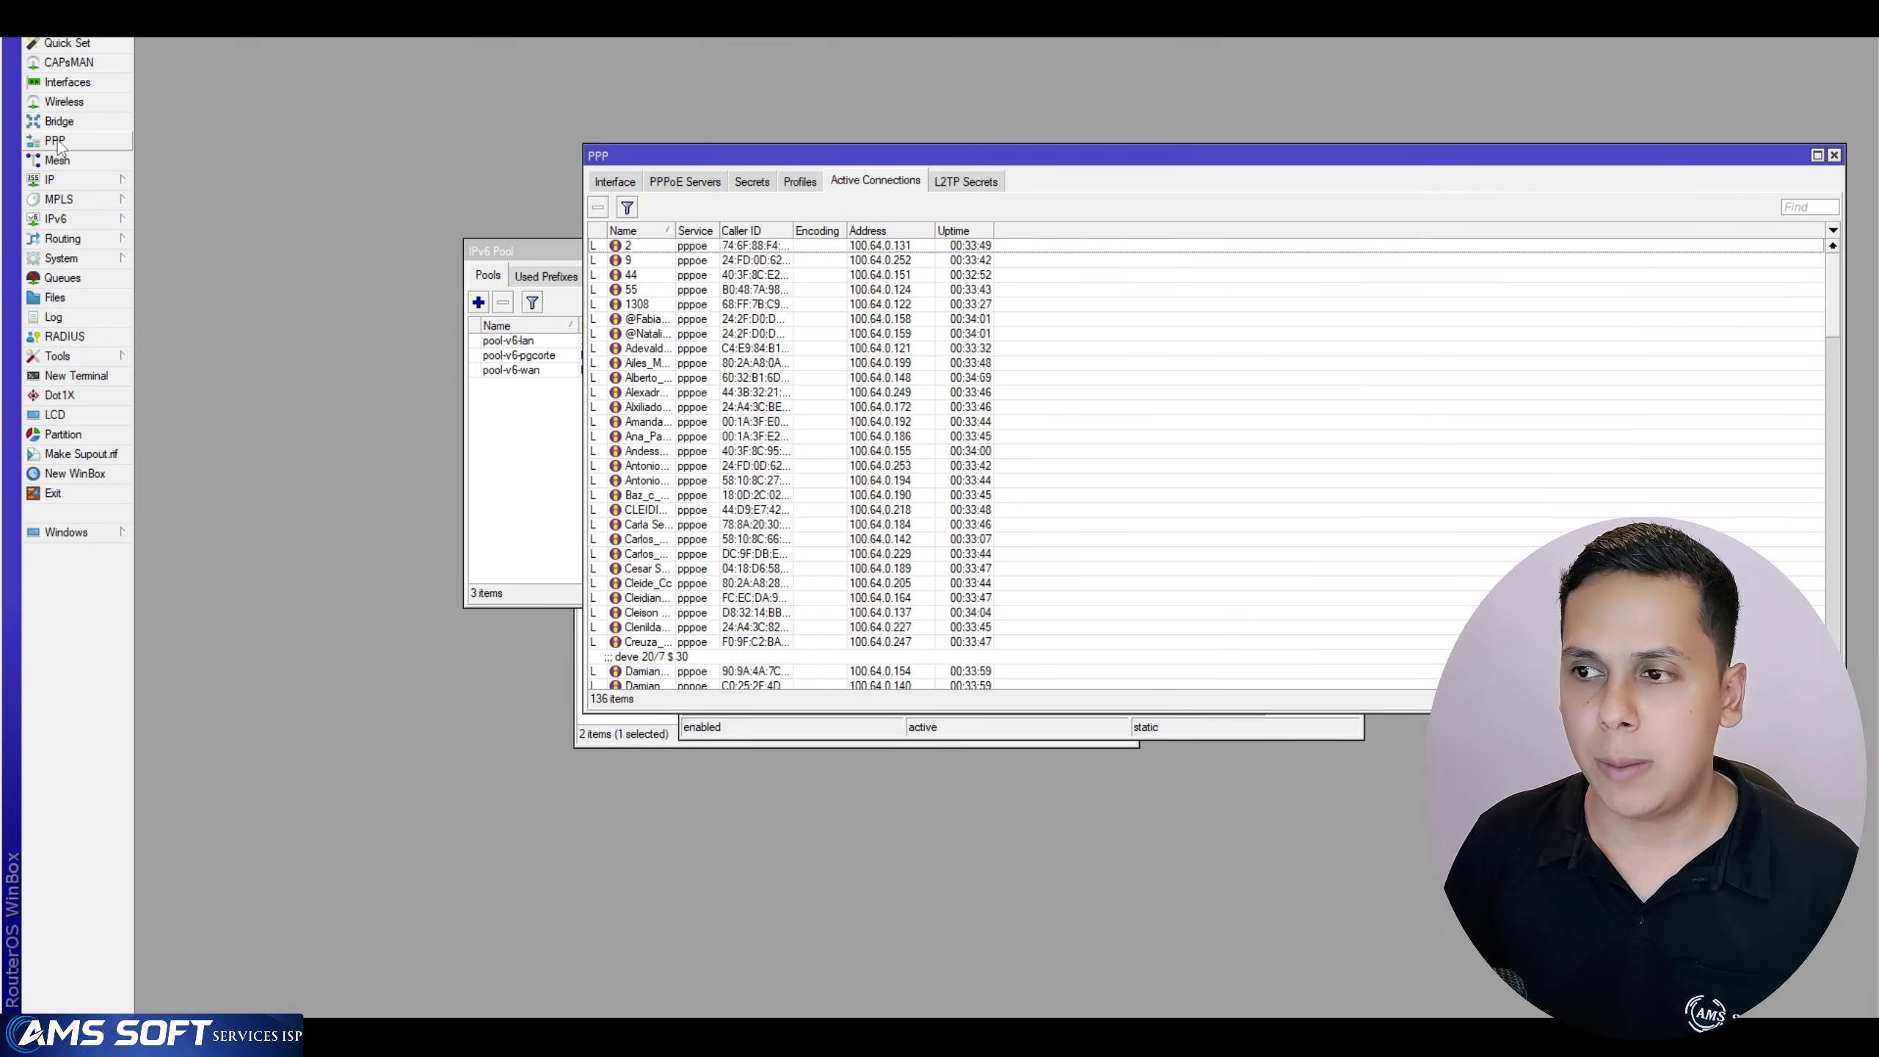
left_click(686, 181)
double_click(697, 159)
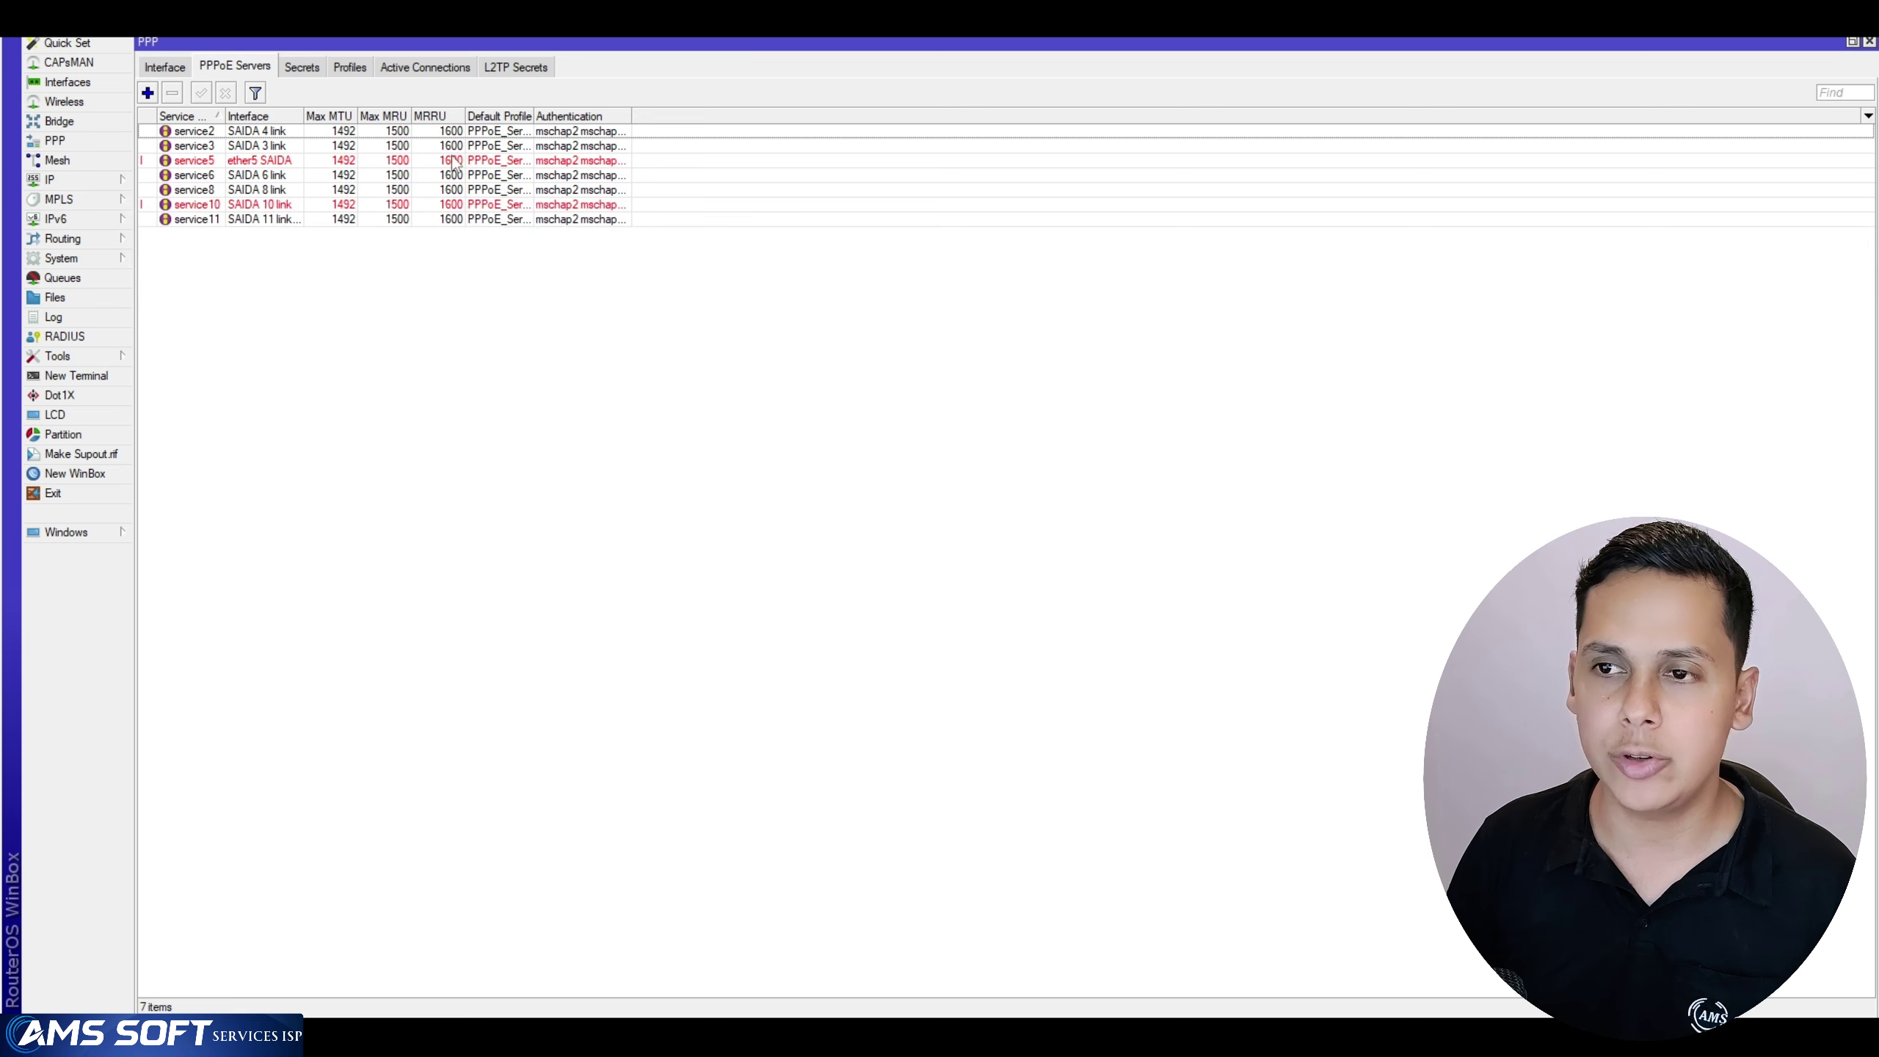
left_click_drag(534, 116, 616, 116)
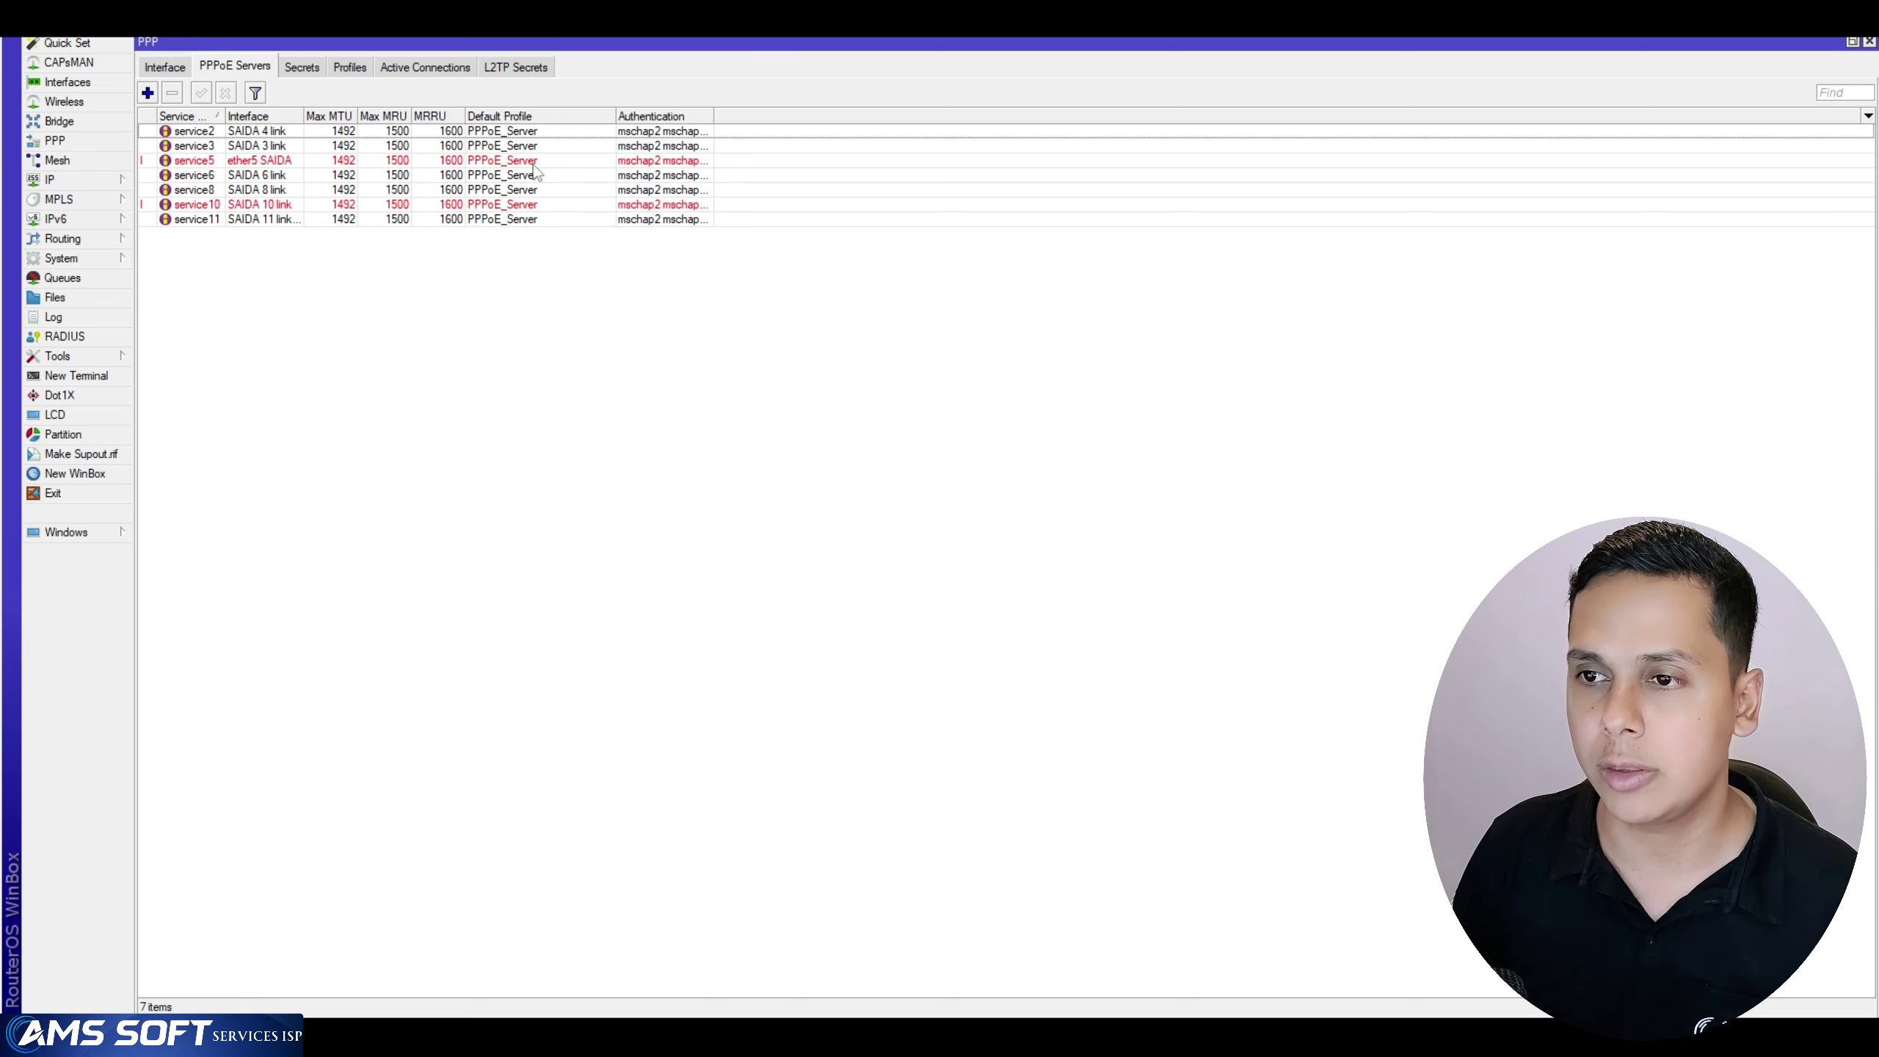
left_click_drag(536, 133, 539, 290)
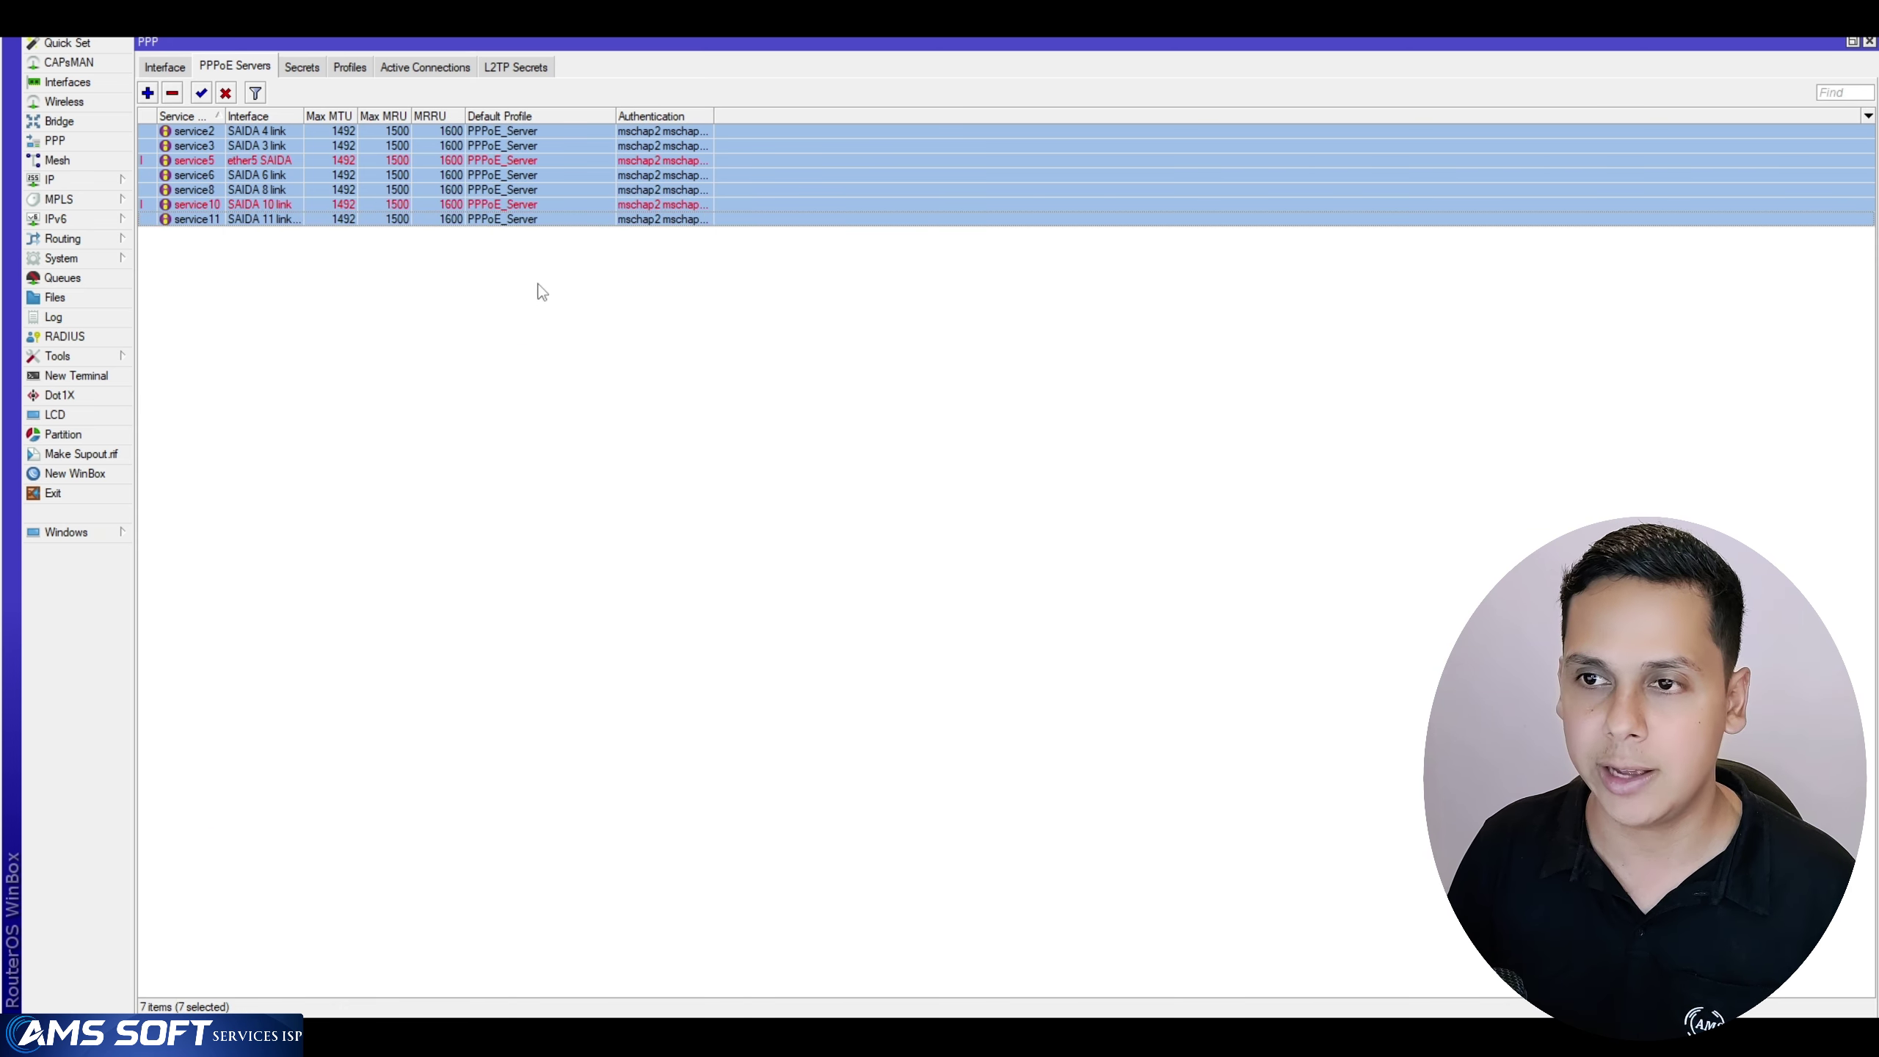
Widen the Name column in the PPP profile list and open the PPPoE_Server profile for editing
left_click(356, 65)
left_click(222, 293)
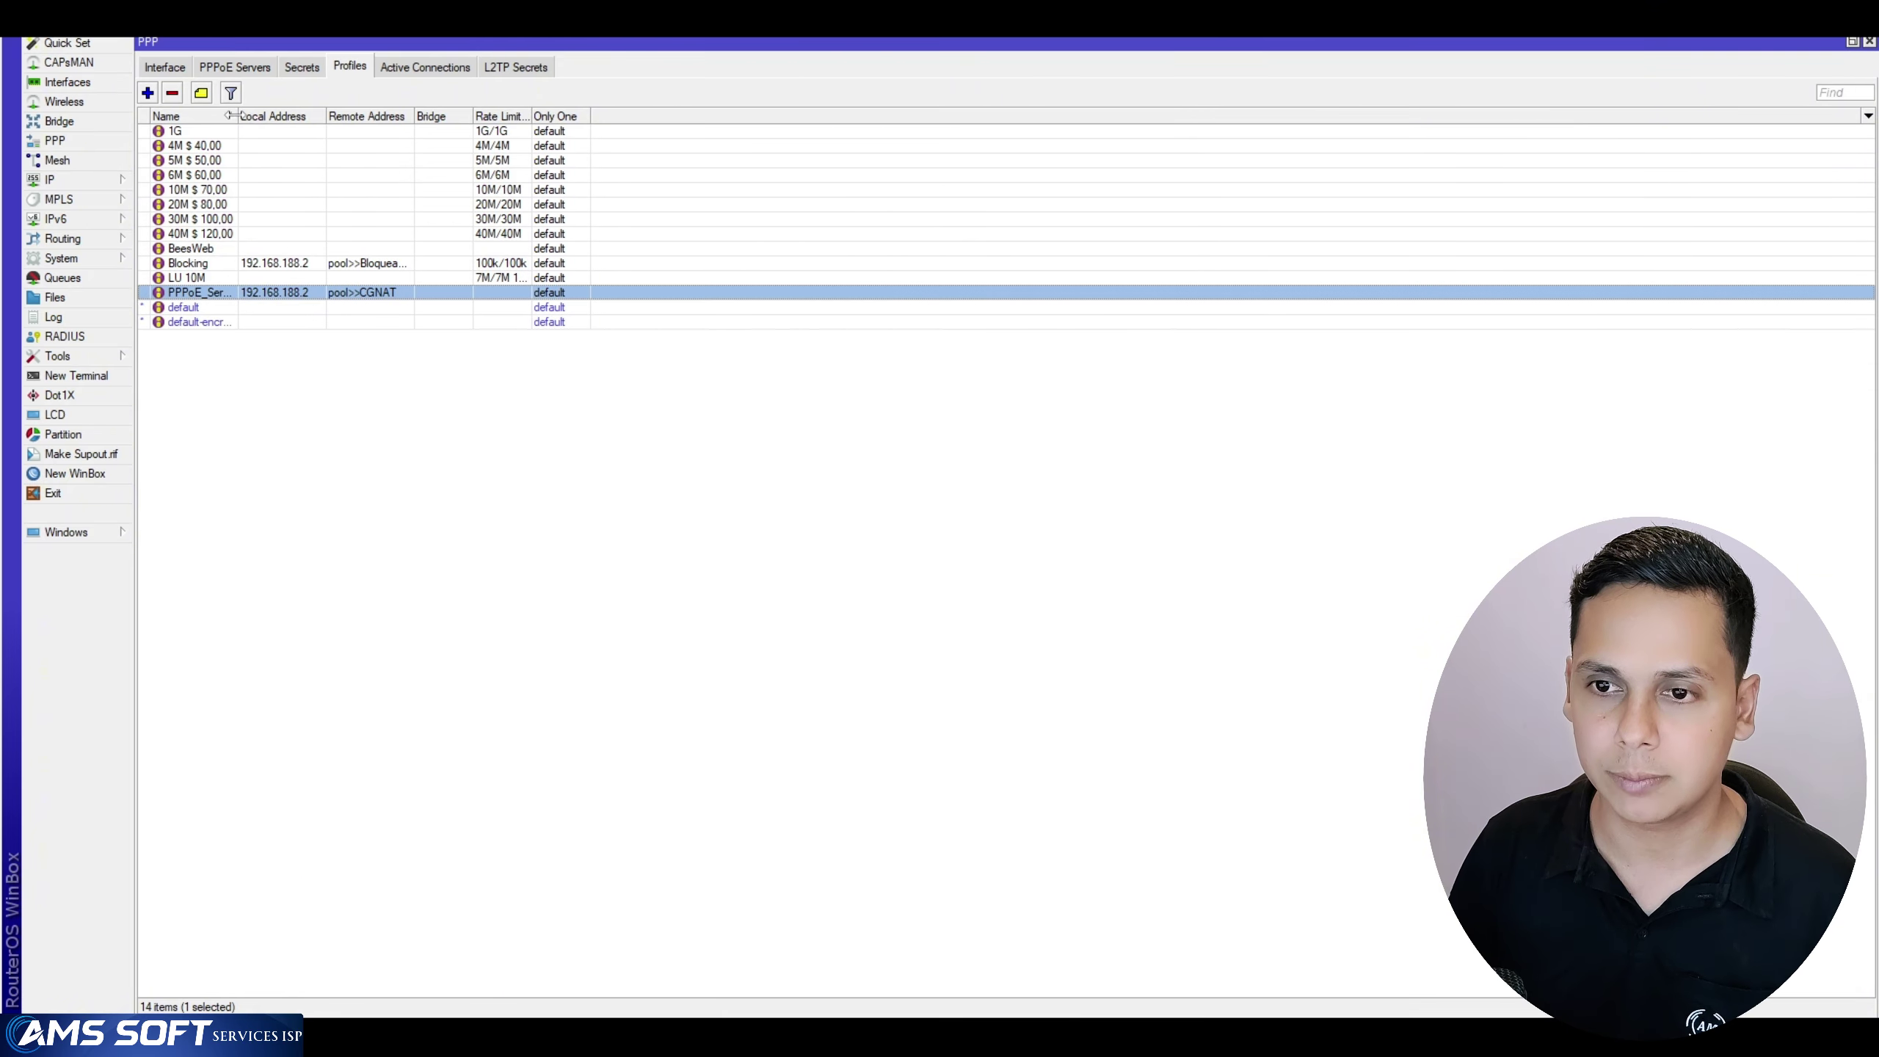
left_click_drag(238, 116, 373, 116)
double_click(283, 294)
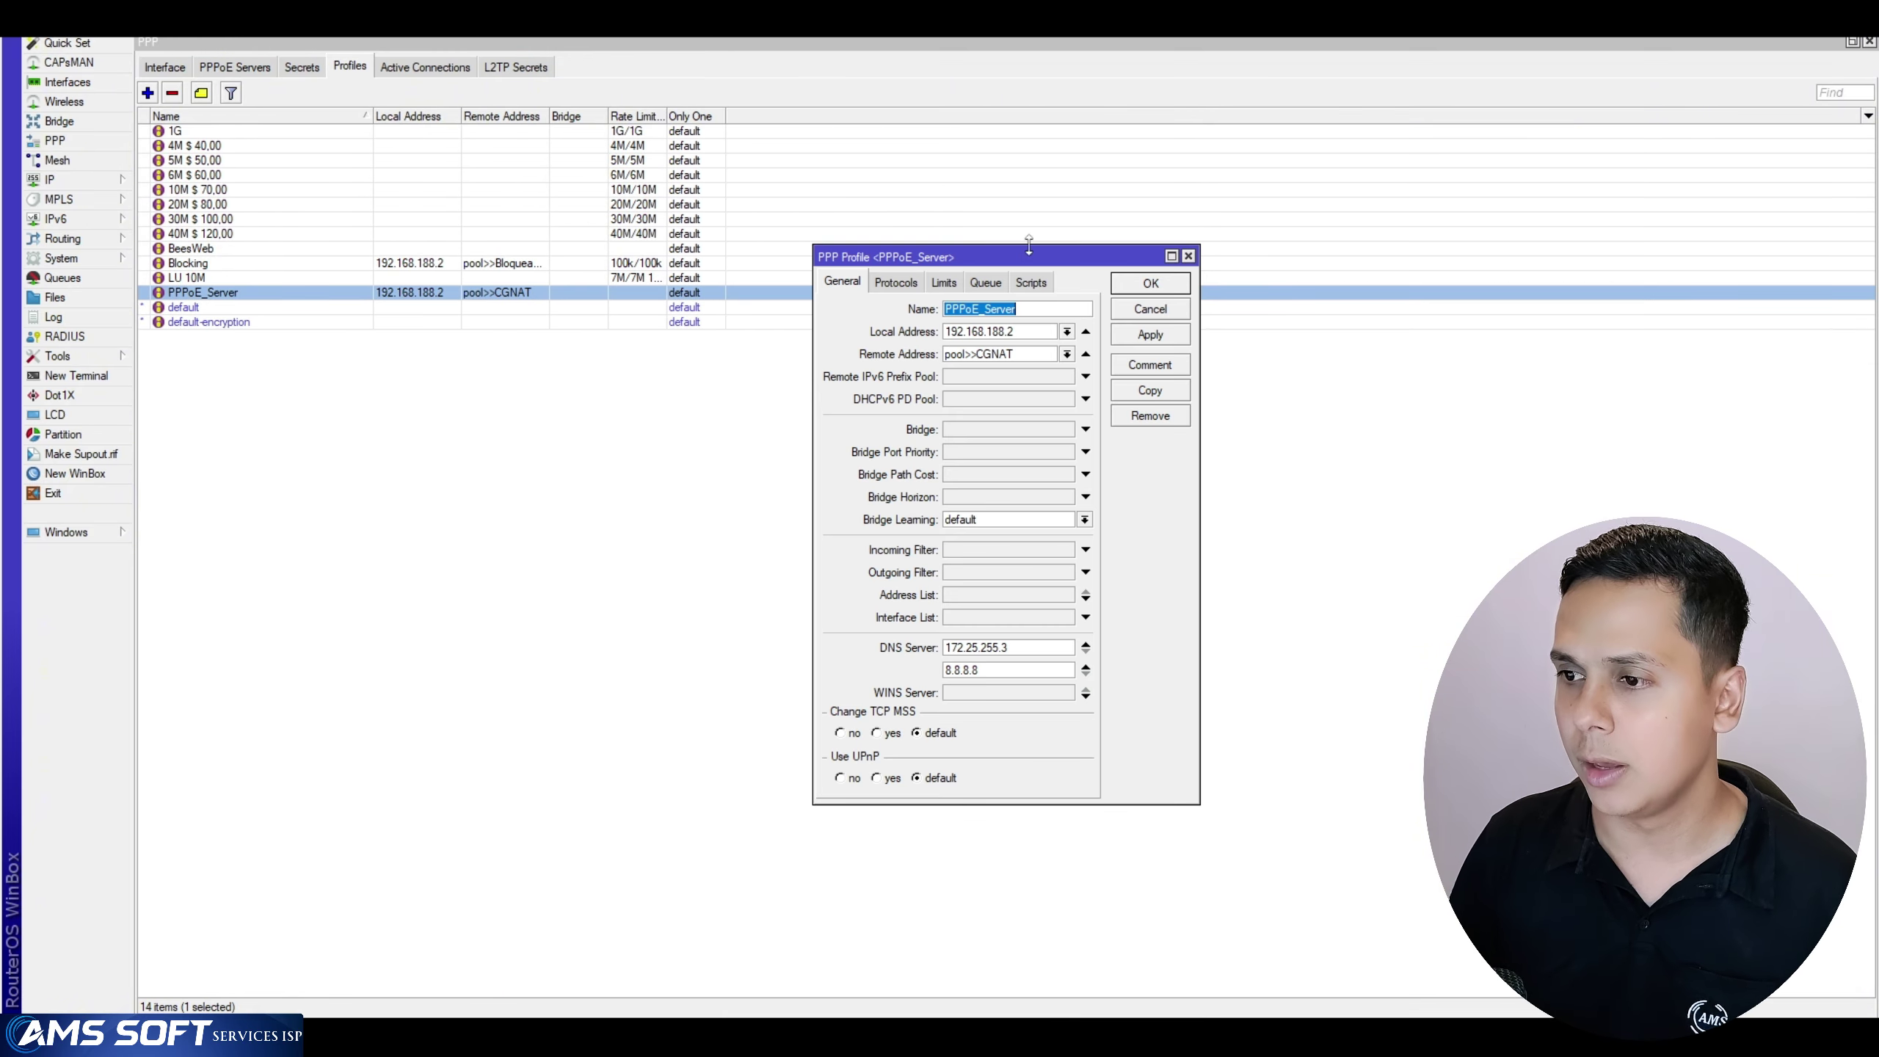
left_click_drag(1026, 247, 1013, 177)
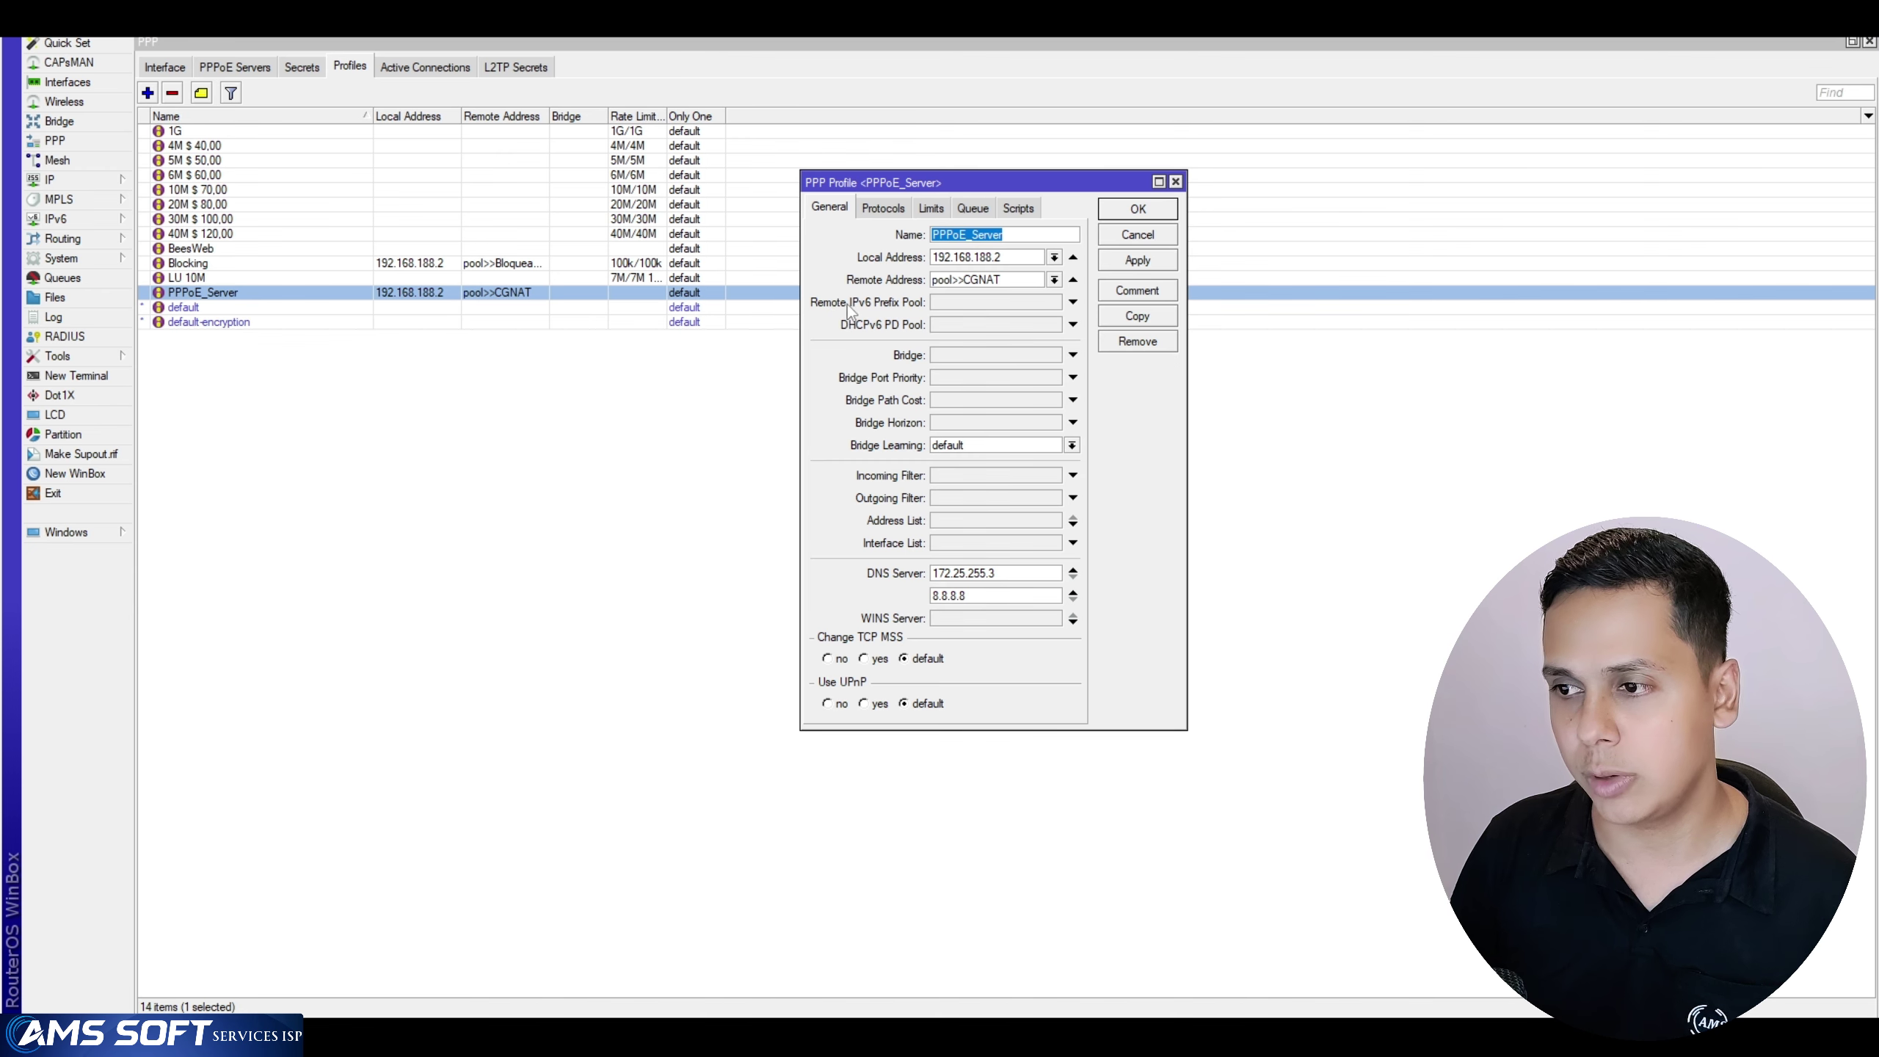
Set the PPPoE_Server profile's Remote IPv6 Prefix Pool to pool-v6-wan and its DHCPv6 PD Pool to pool-v6-lan, and apply
left_click(1071, 301)
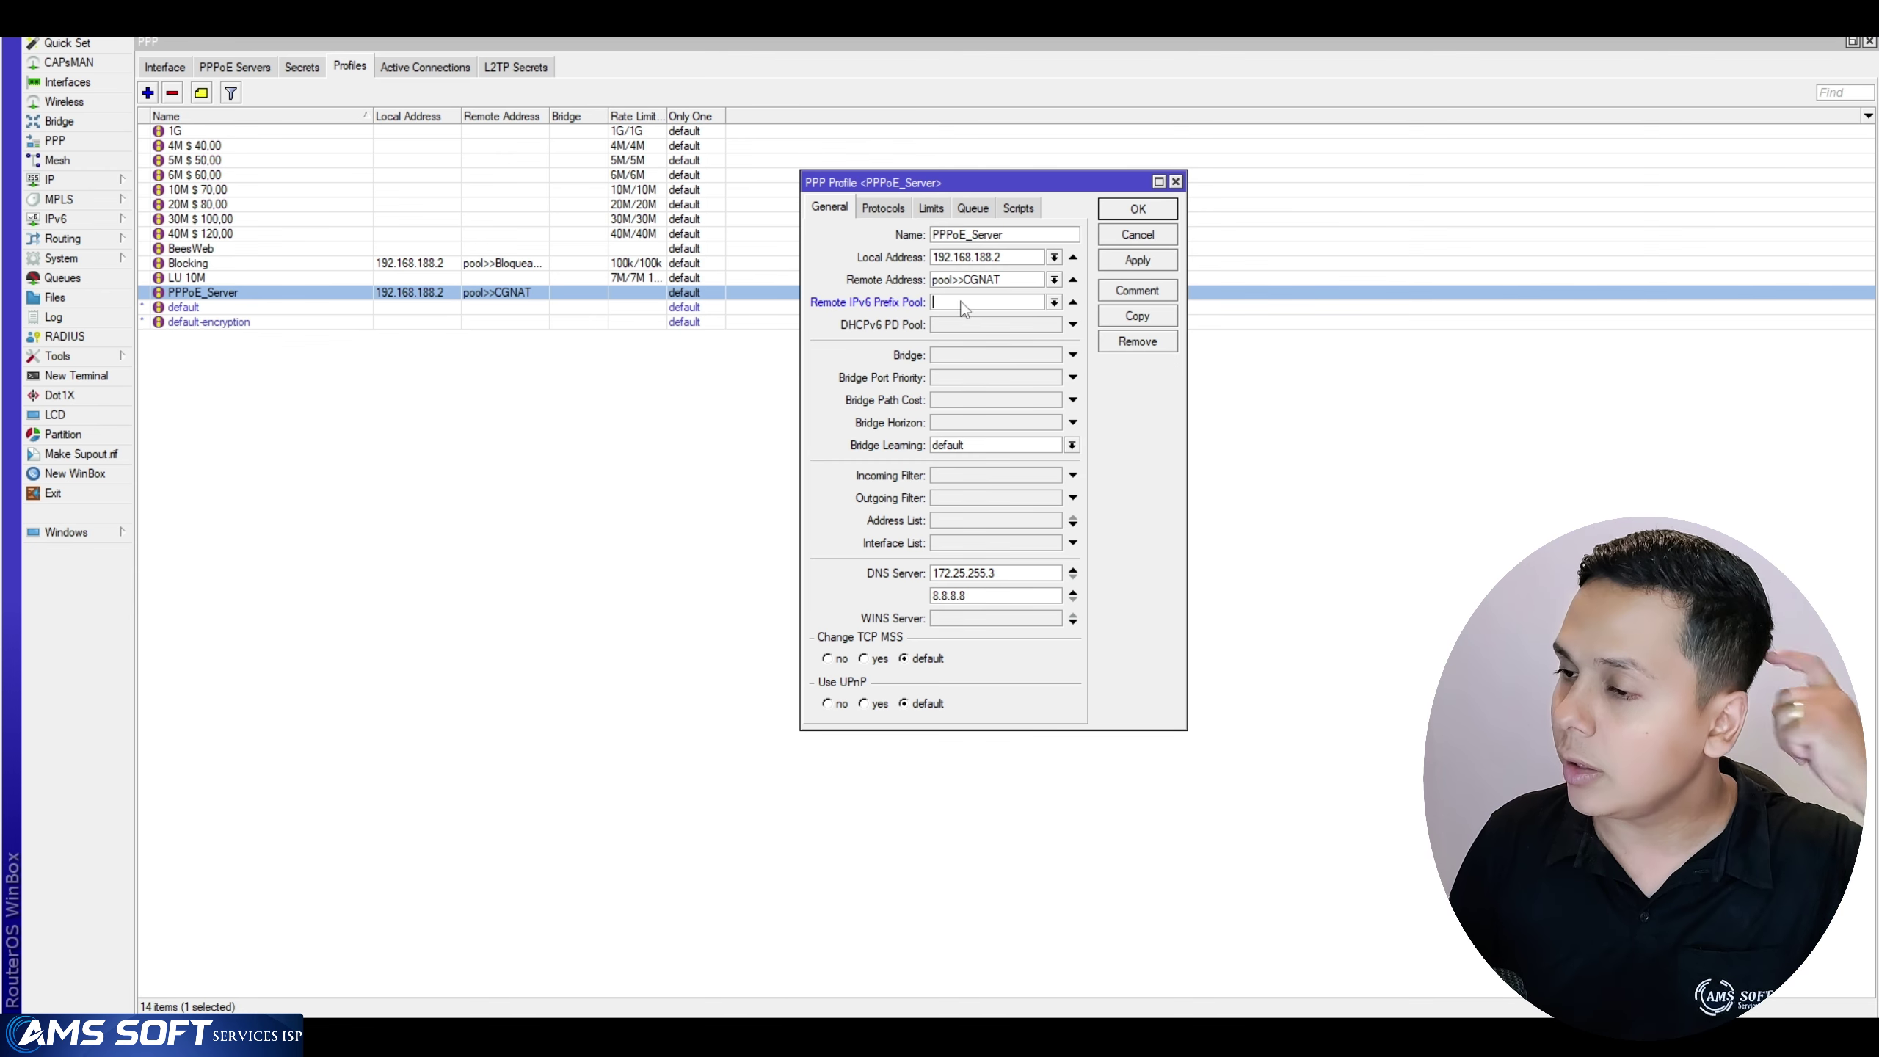
left_click(1054, 303)
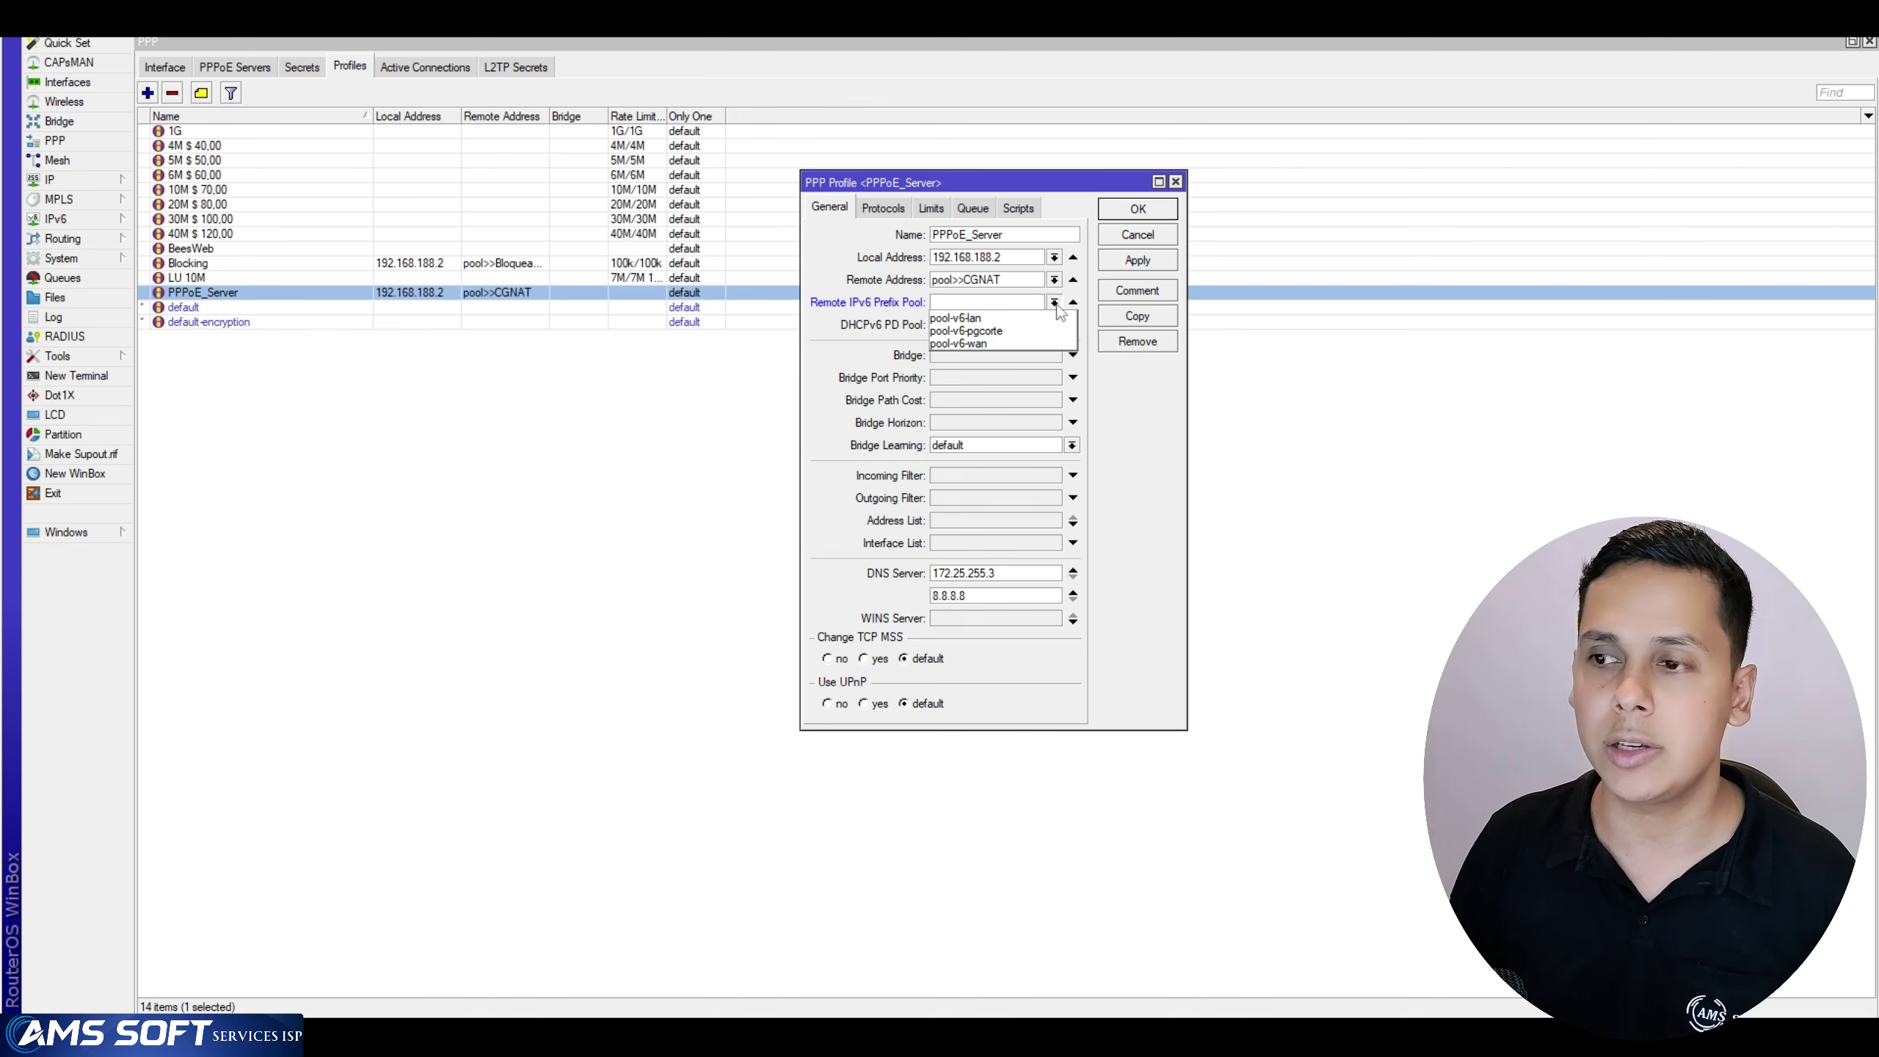
left_click(1006, 345)
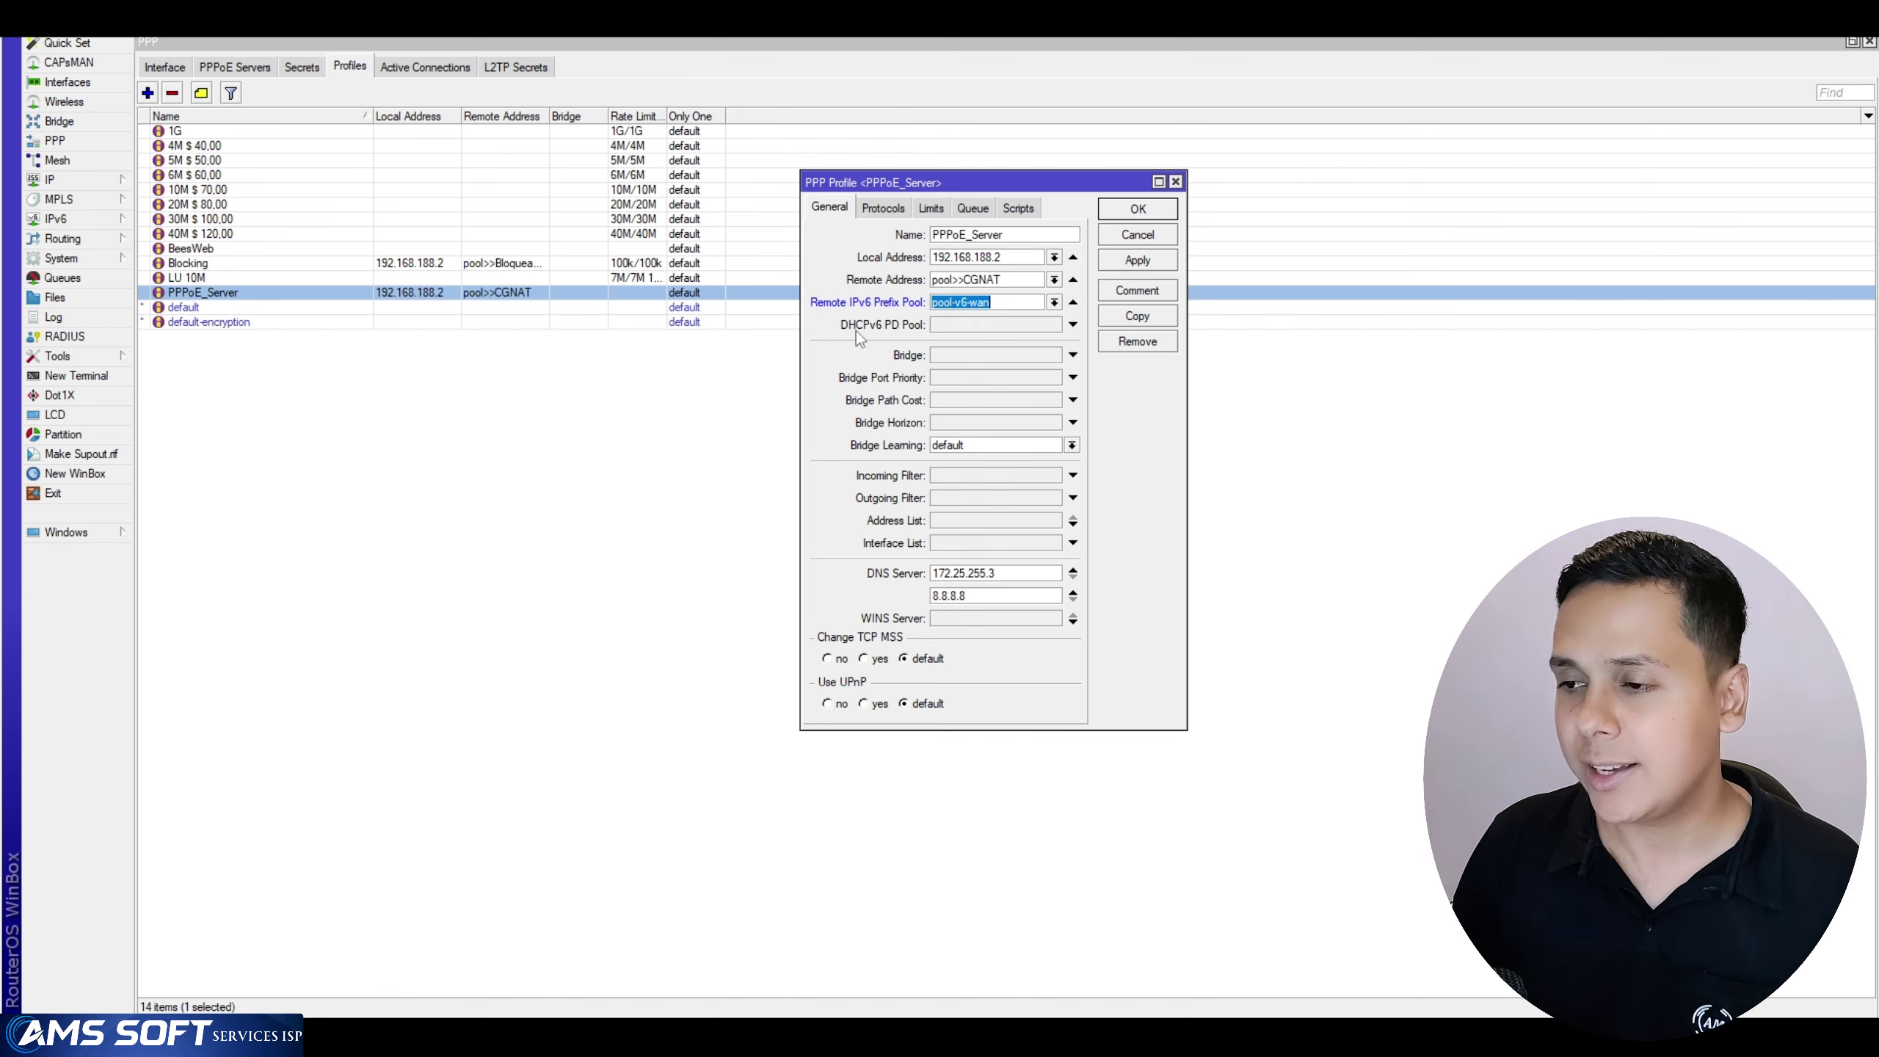
left_click(961, 328)
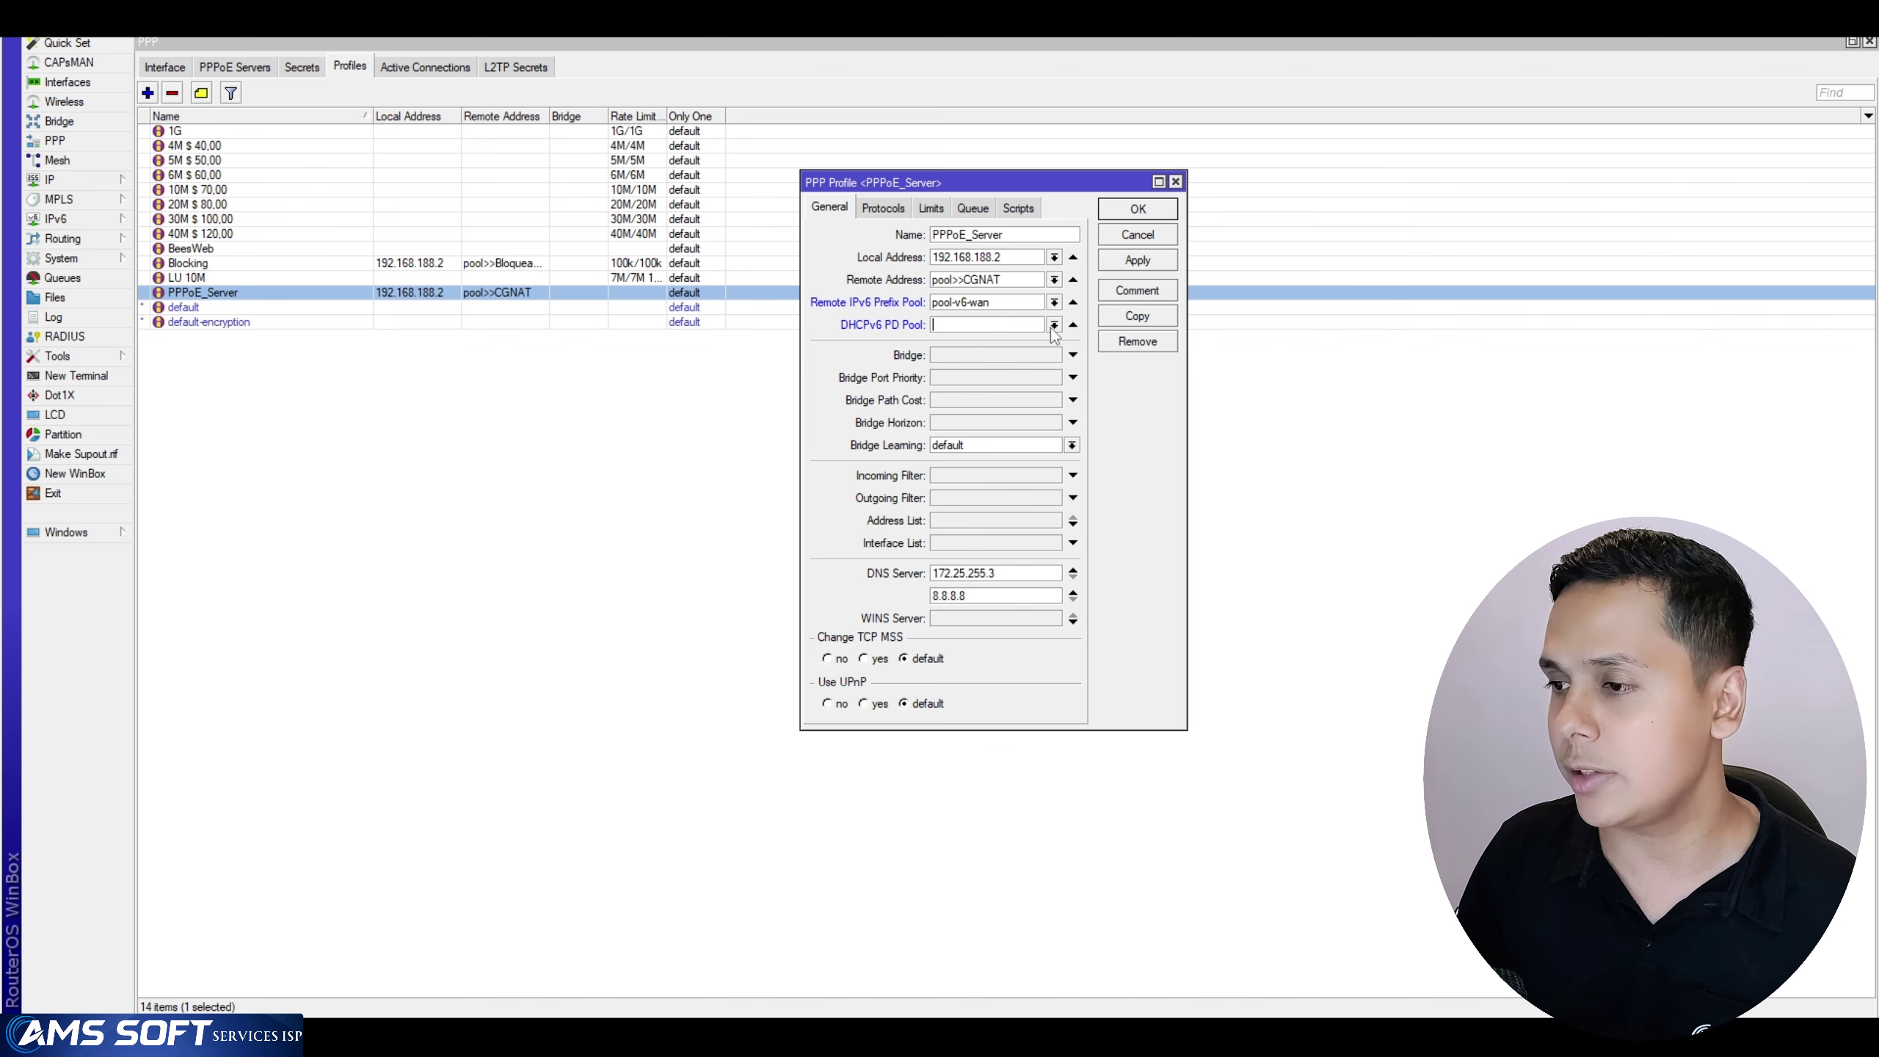
left_click(1053, 326)
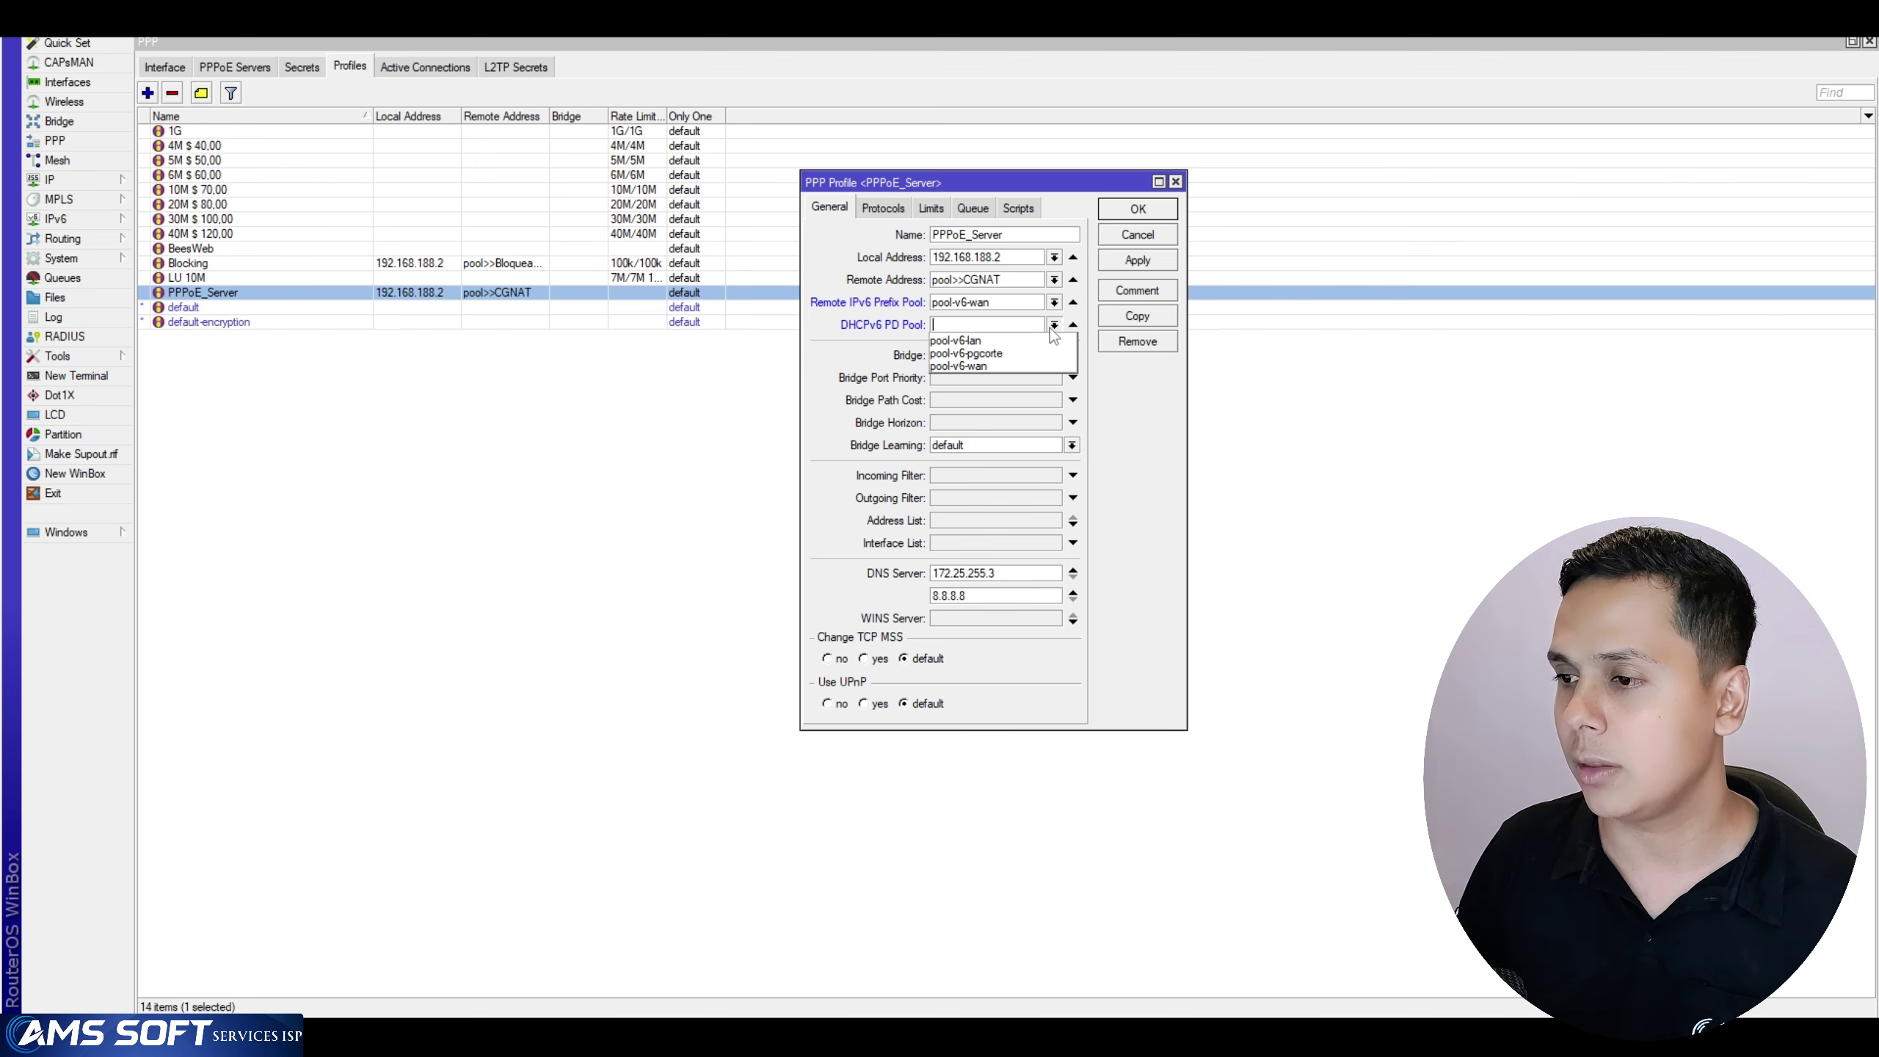
left_click(989, 341)
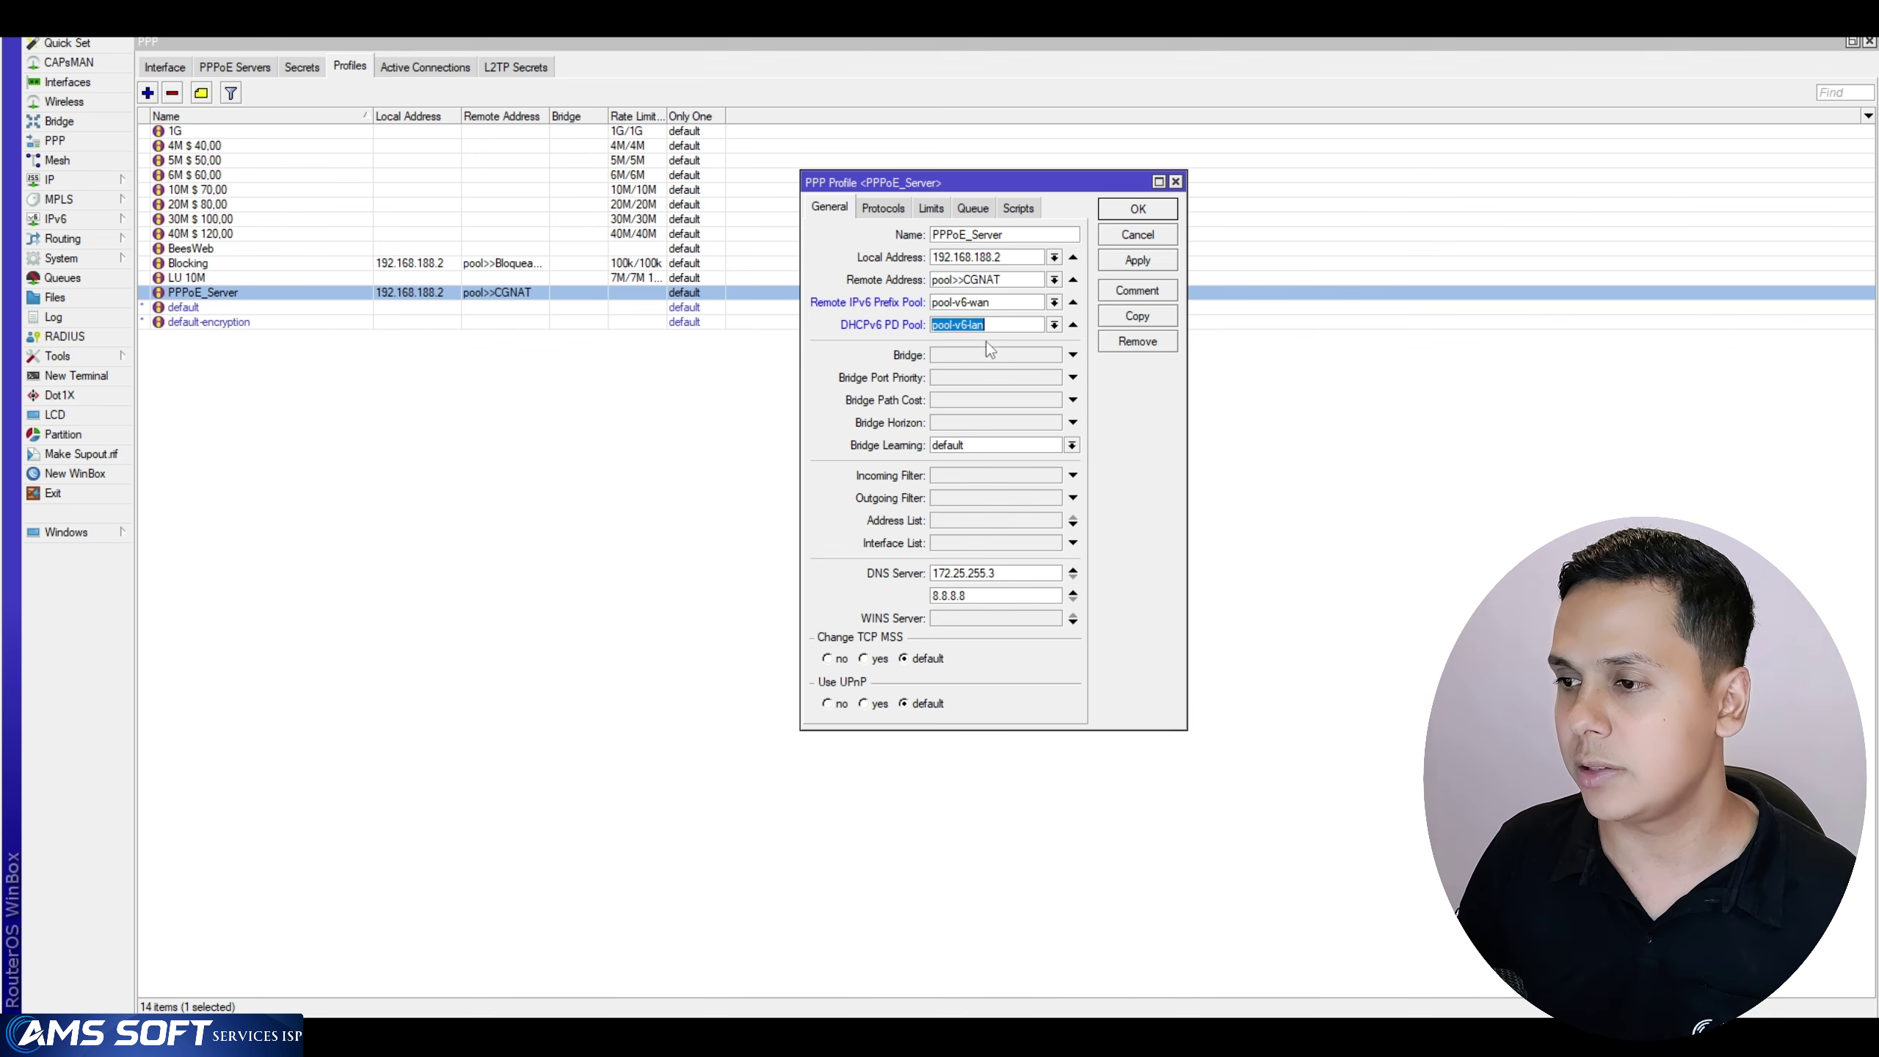
left_click(1157, 265)
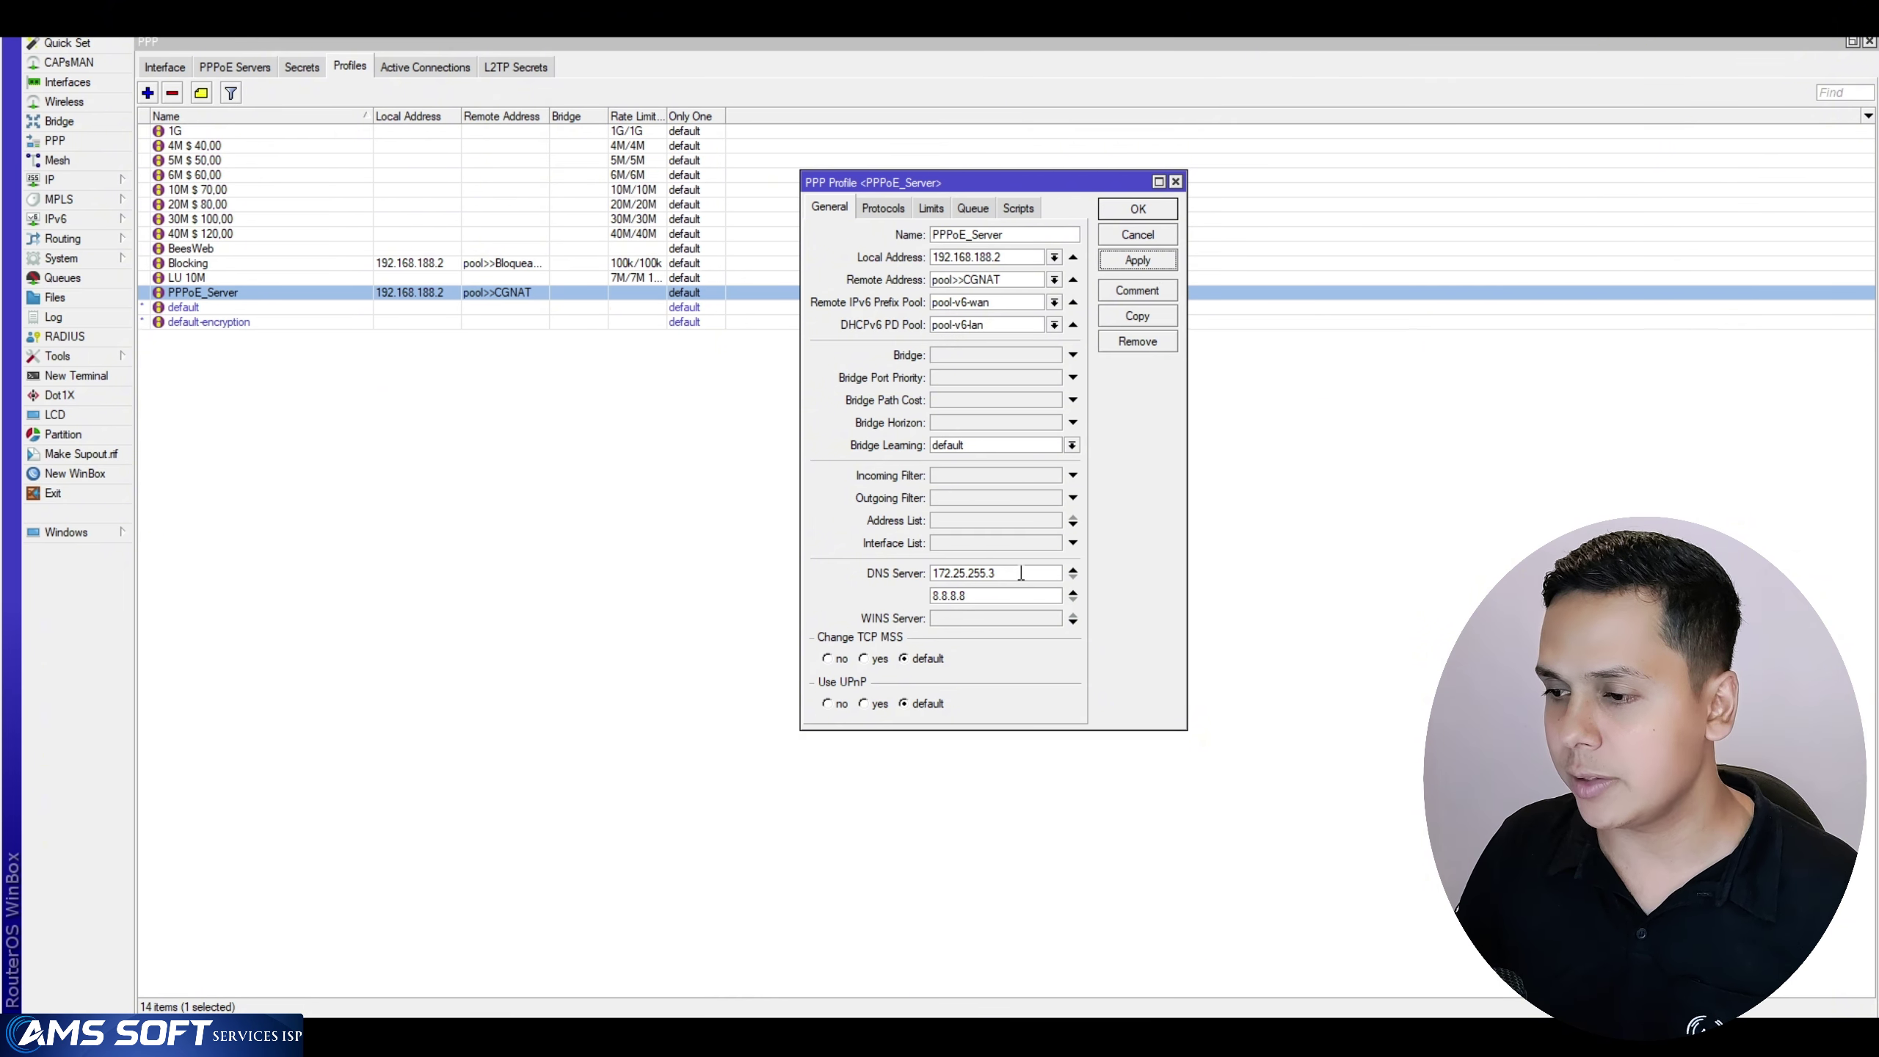
Examine the first DNS server address in the PPPoE_Server profile
left_click_drag(1021, 574, 865, 575)
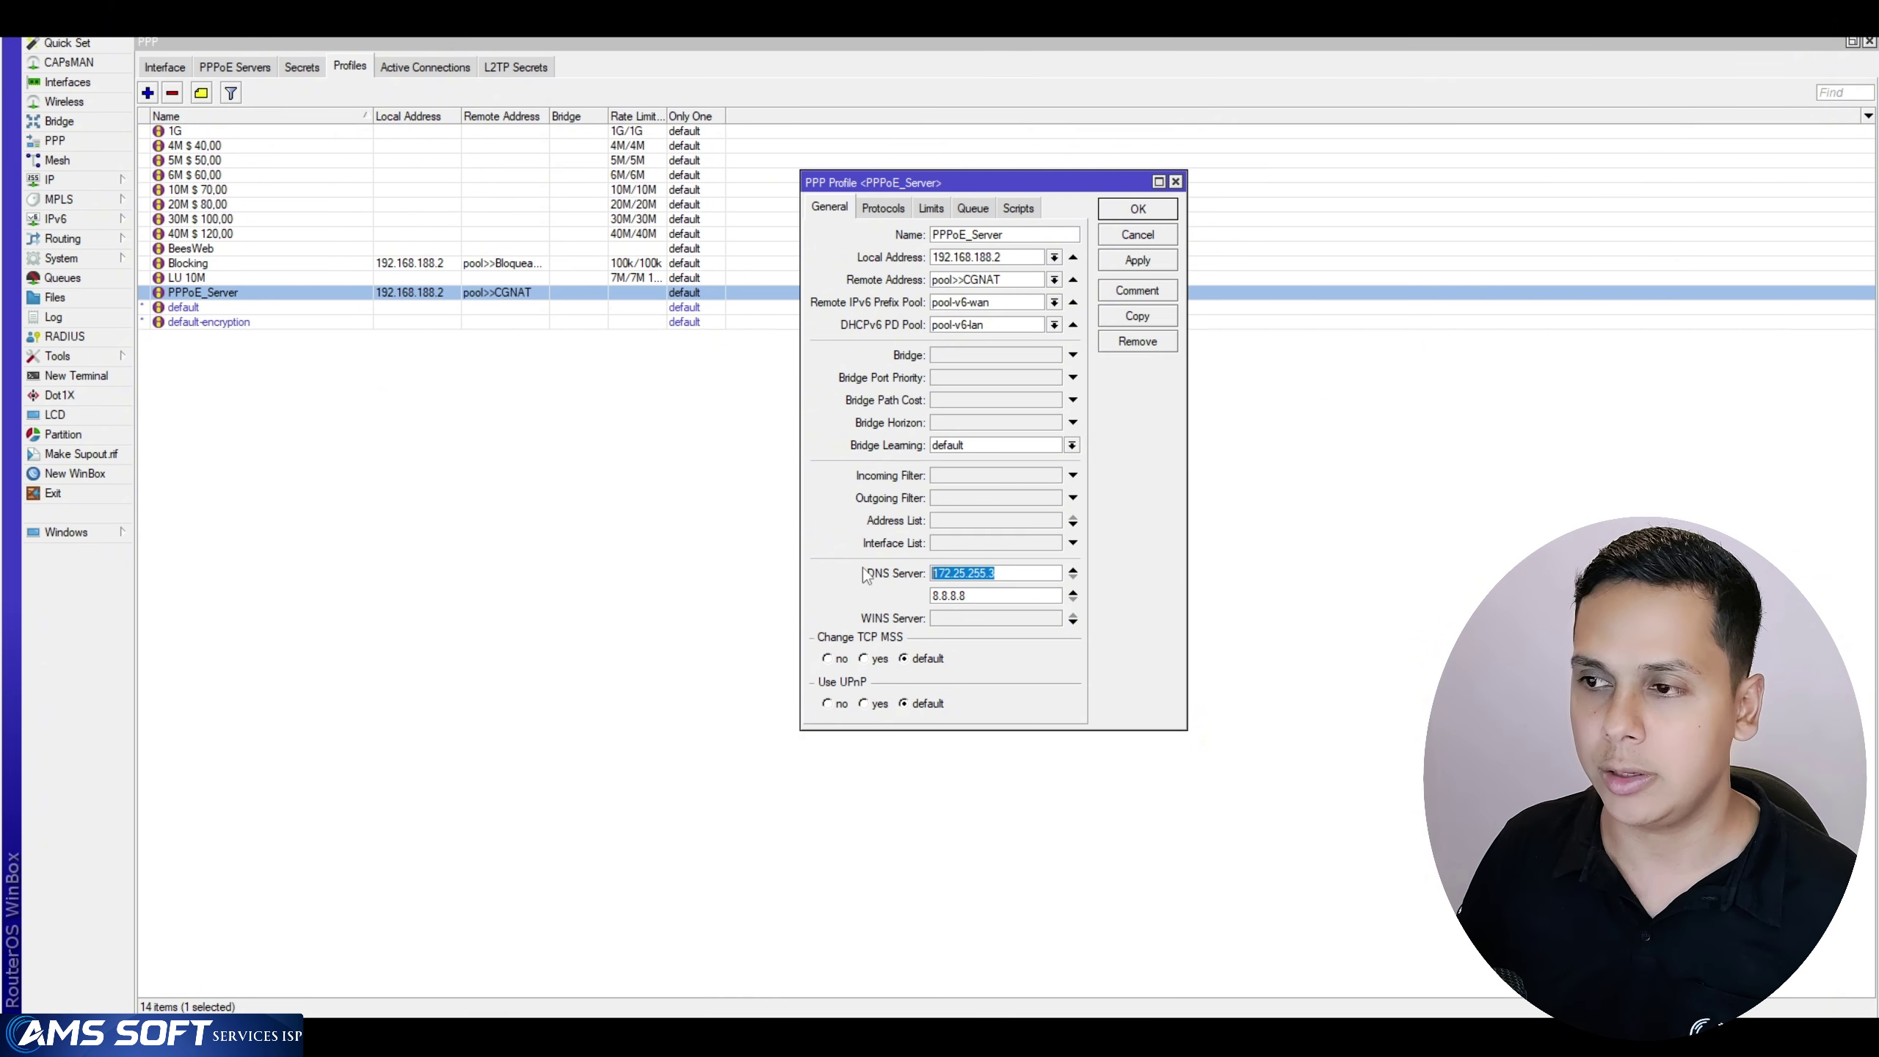
left_click_drag(996, 574, 914, 584)
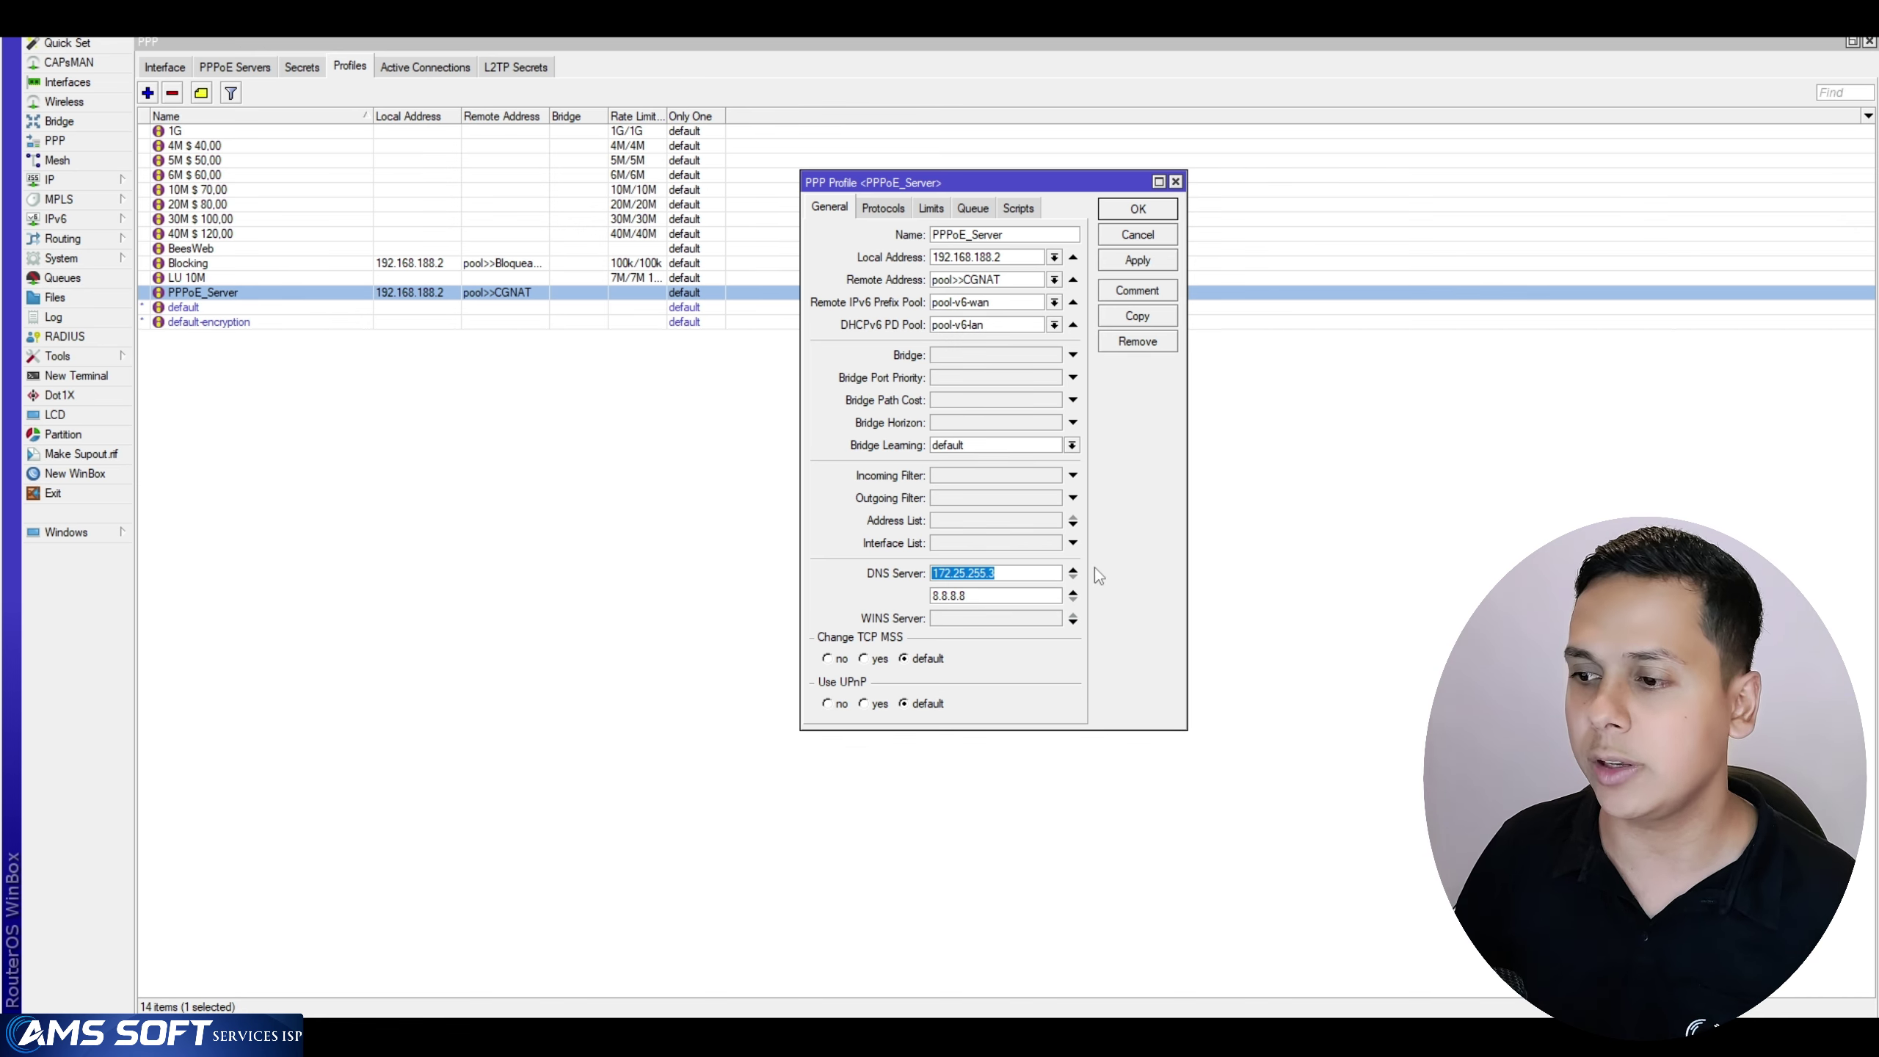
left_click_drag(1046, 574, 935, 575)
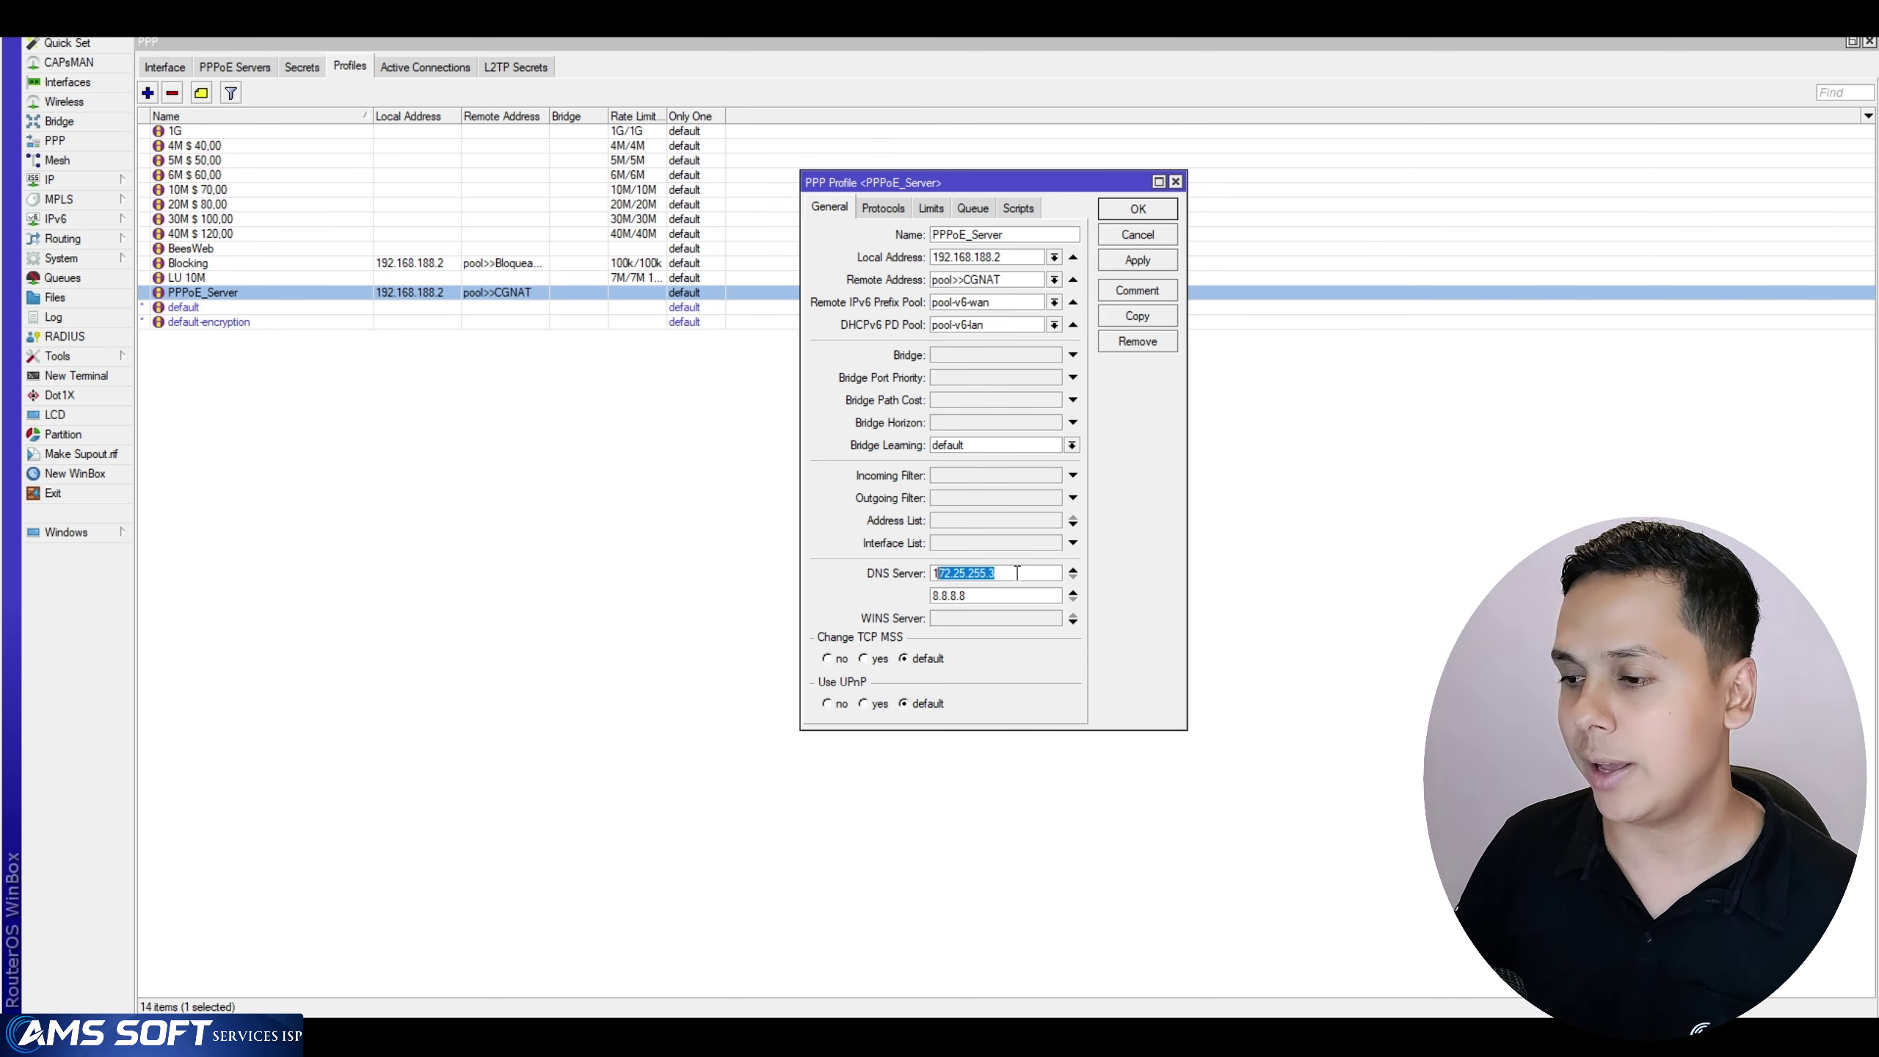
left_click_drag(1016, 572, 934, 578)
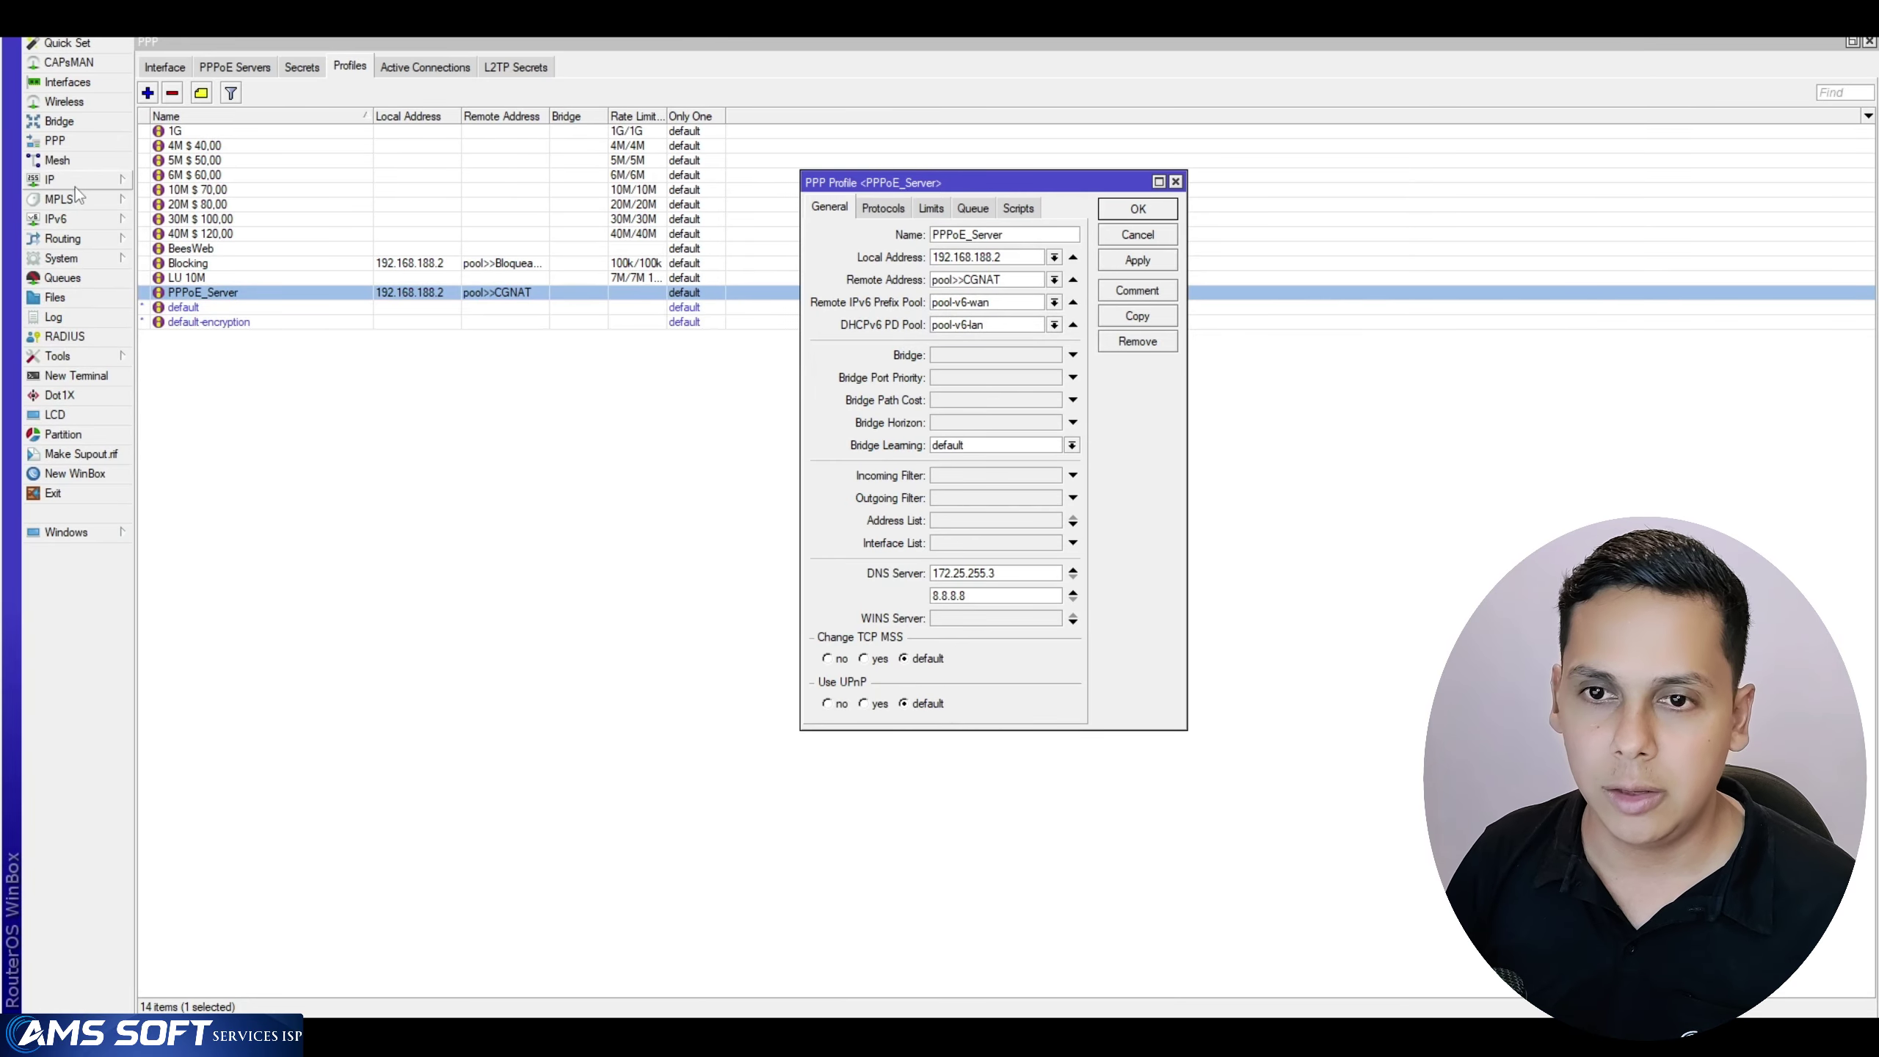
Apply the router's DNS settings and copy the IPv6 server address 2001:4860:4860::8888 from them
left_click(75, 184)
left_click(171, 317)
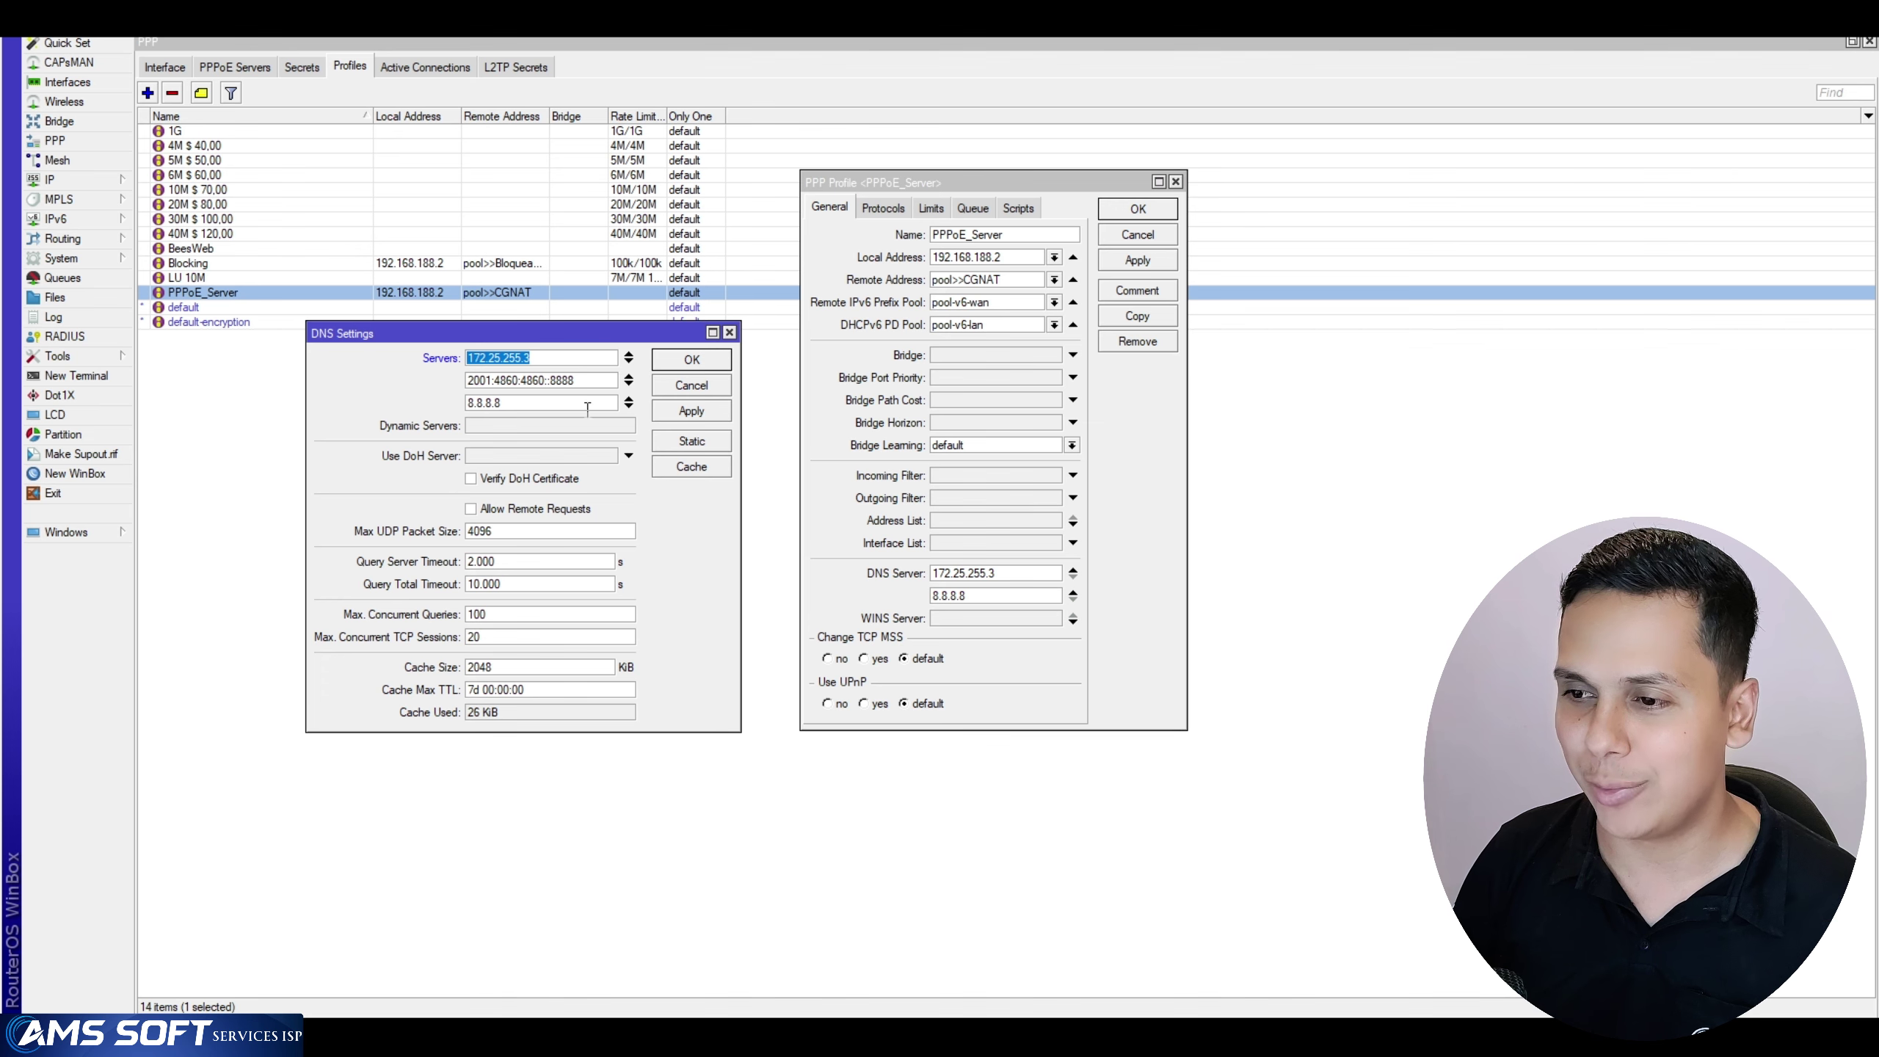
left_click(691, 412)
left_click(595, 381)
key("ctrl+c")
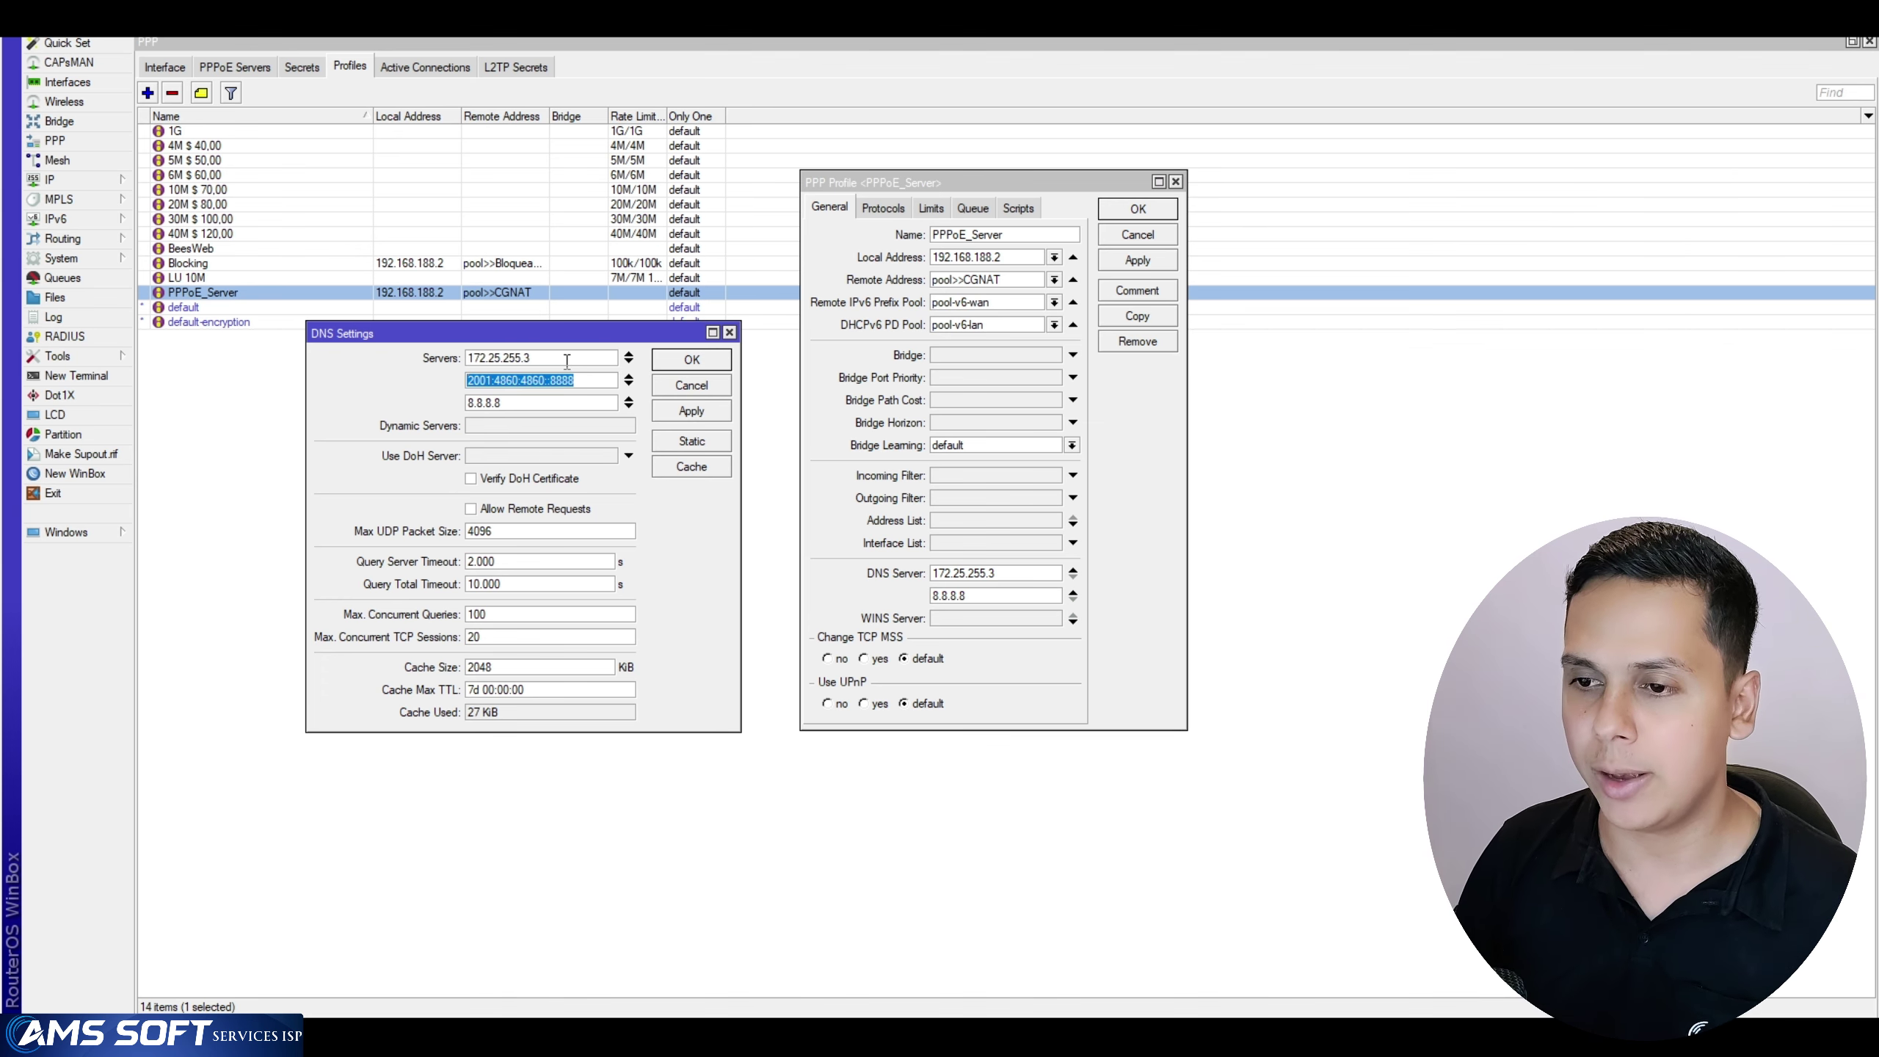
Examine the IPv4 and IPv6 server addresses in the router's DNS settings
key("shift+Tab")
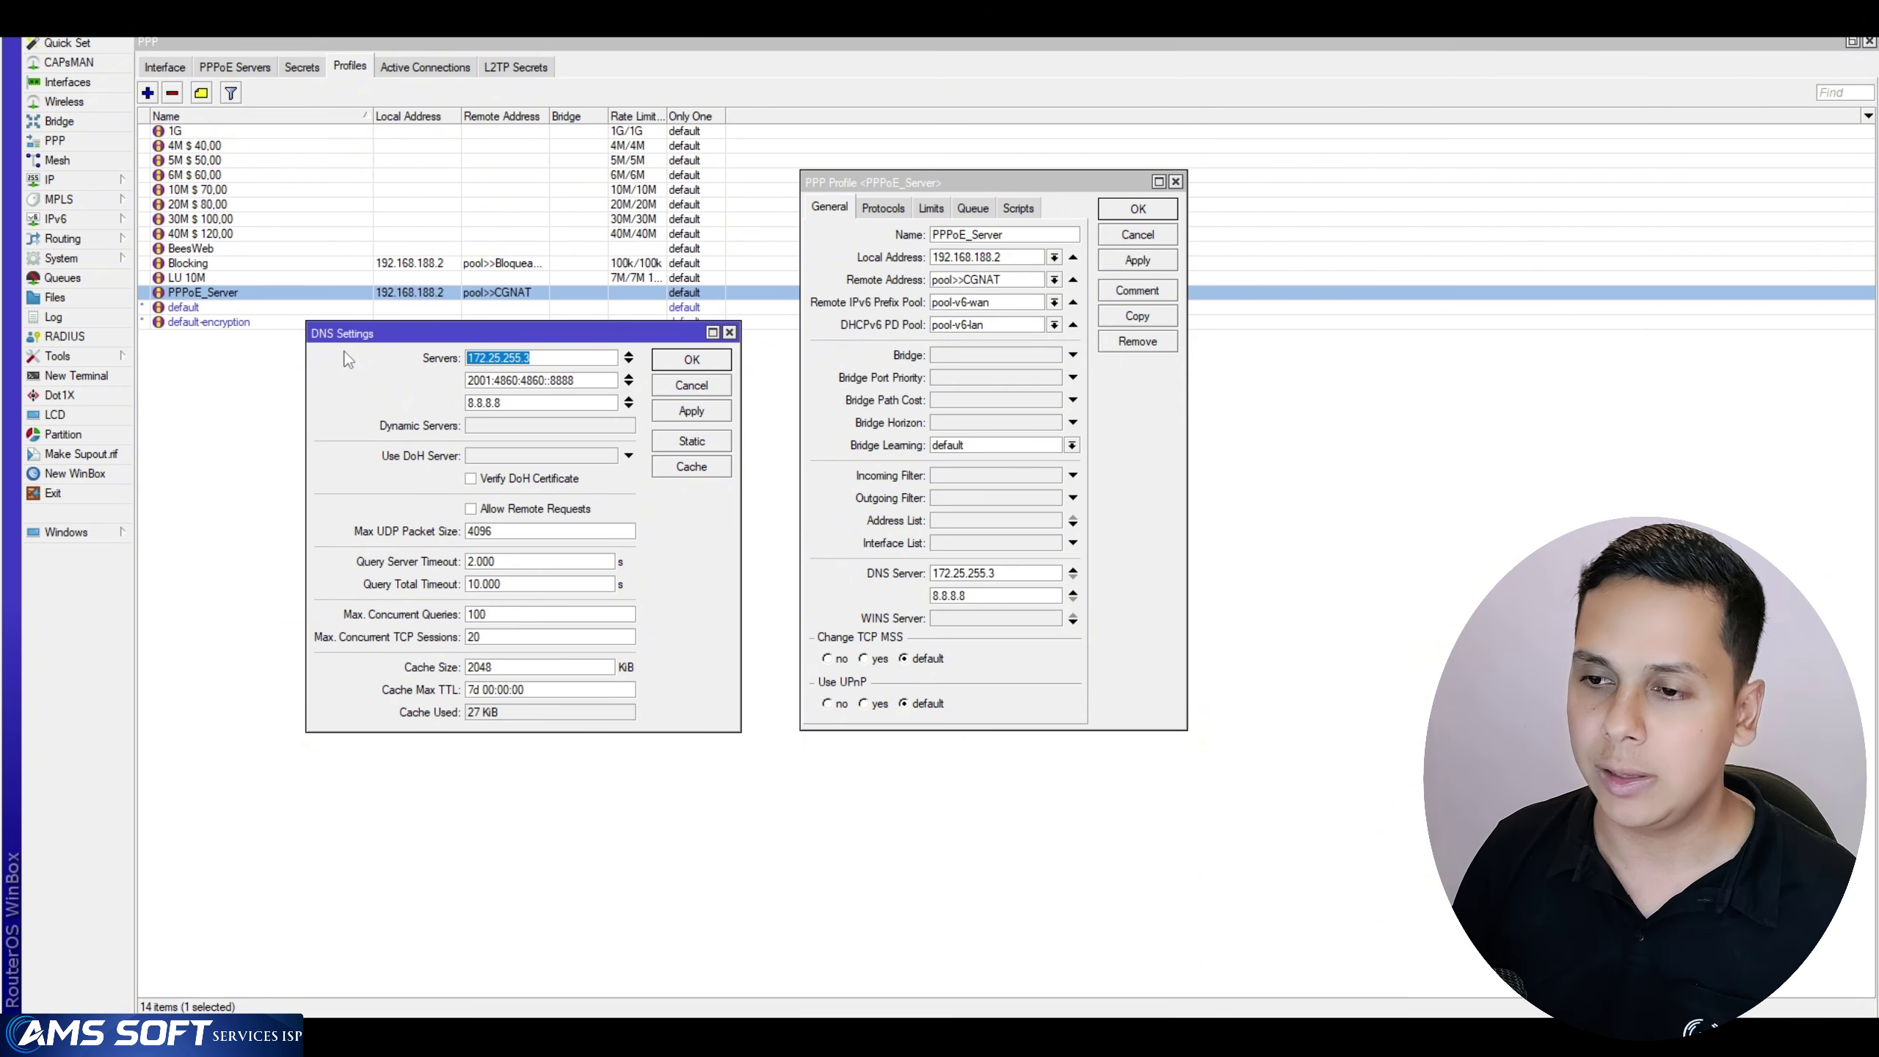
left_click_drag(577, 362, 478, 358)
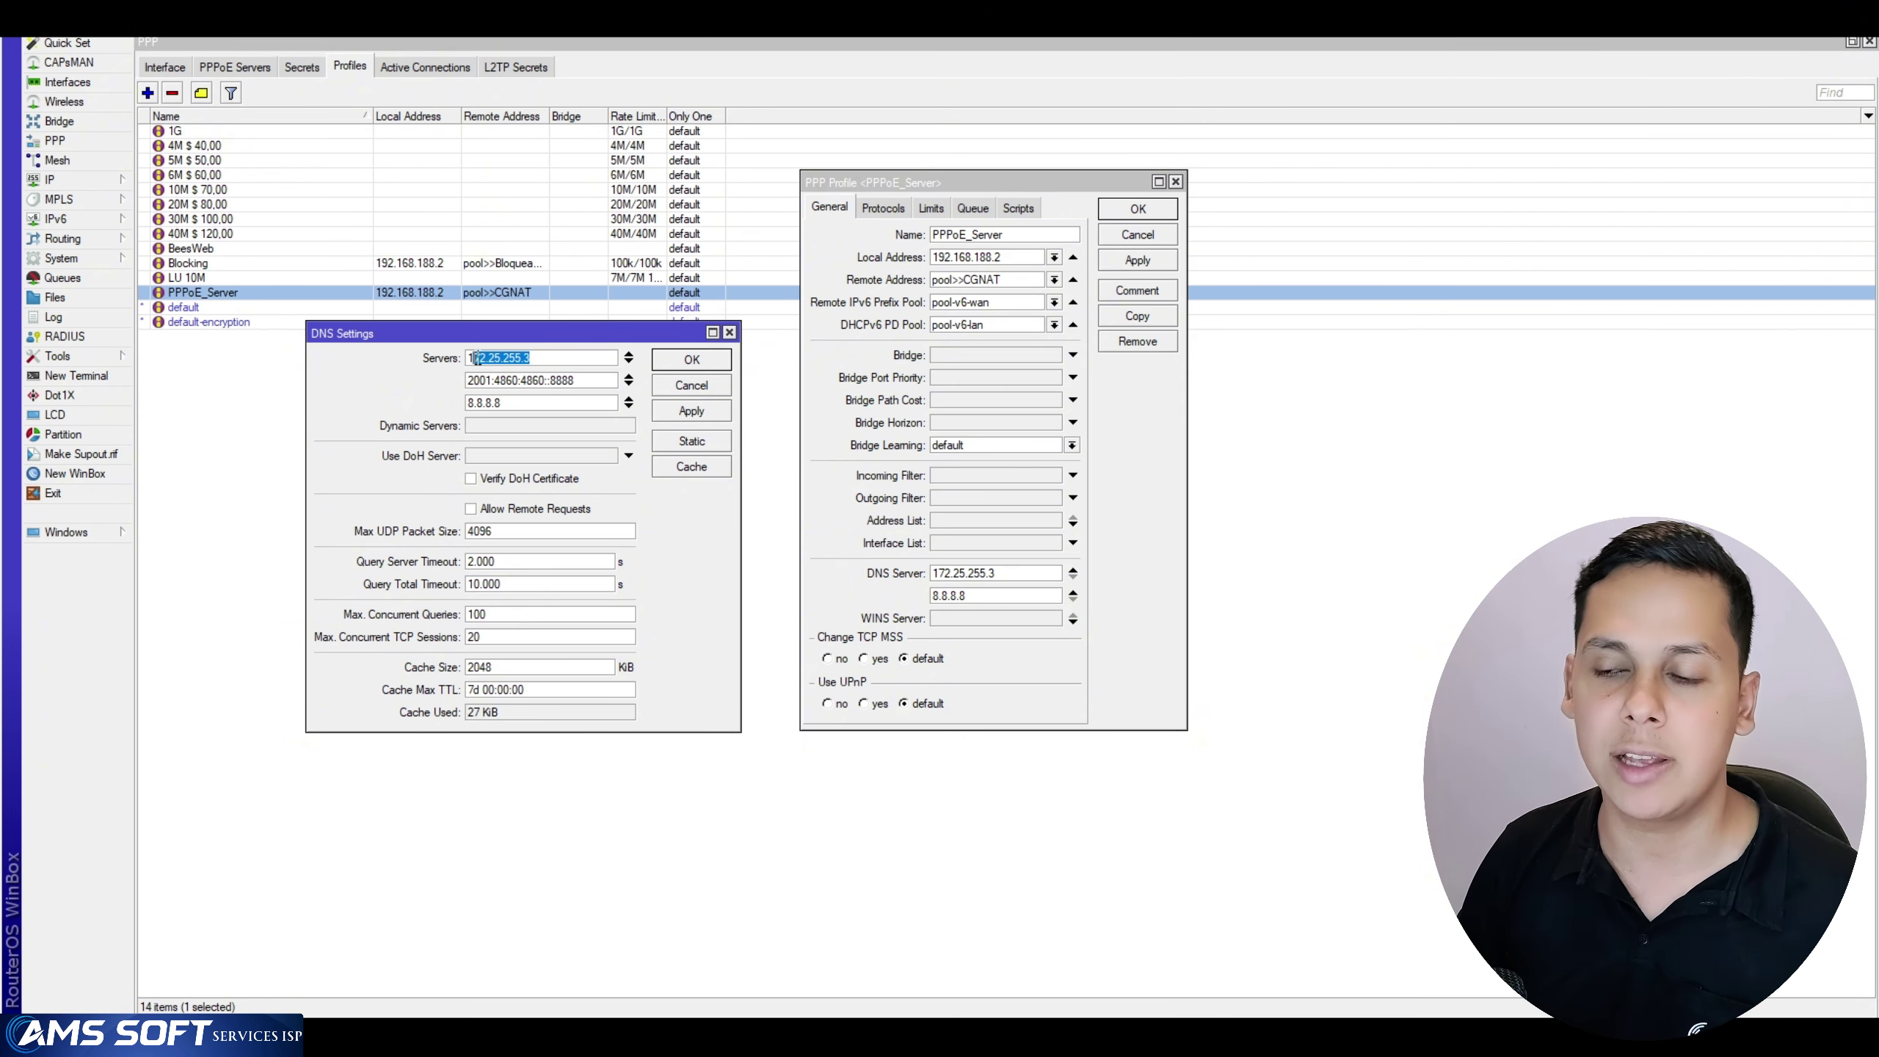
left_click(563, 358)
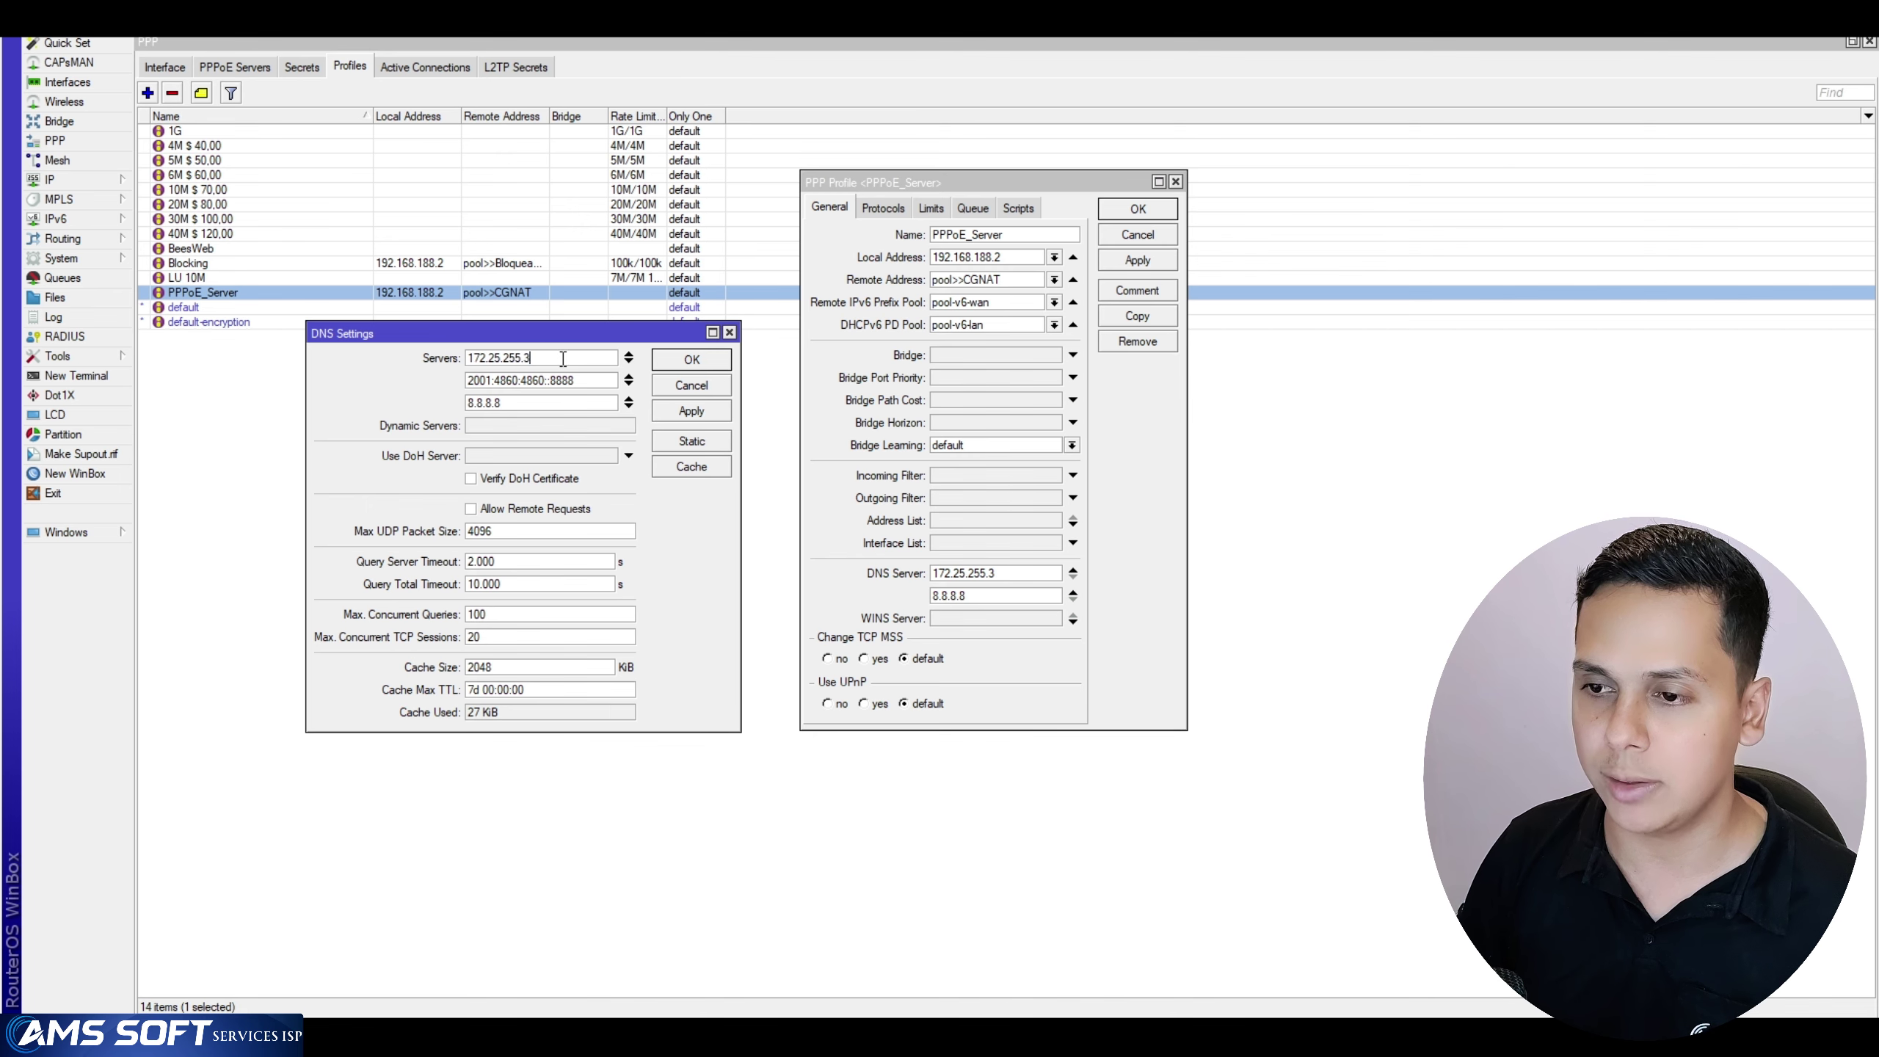
left_click_drag(541, 358, 494, 358)
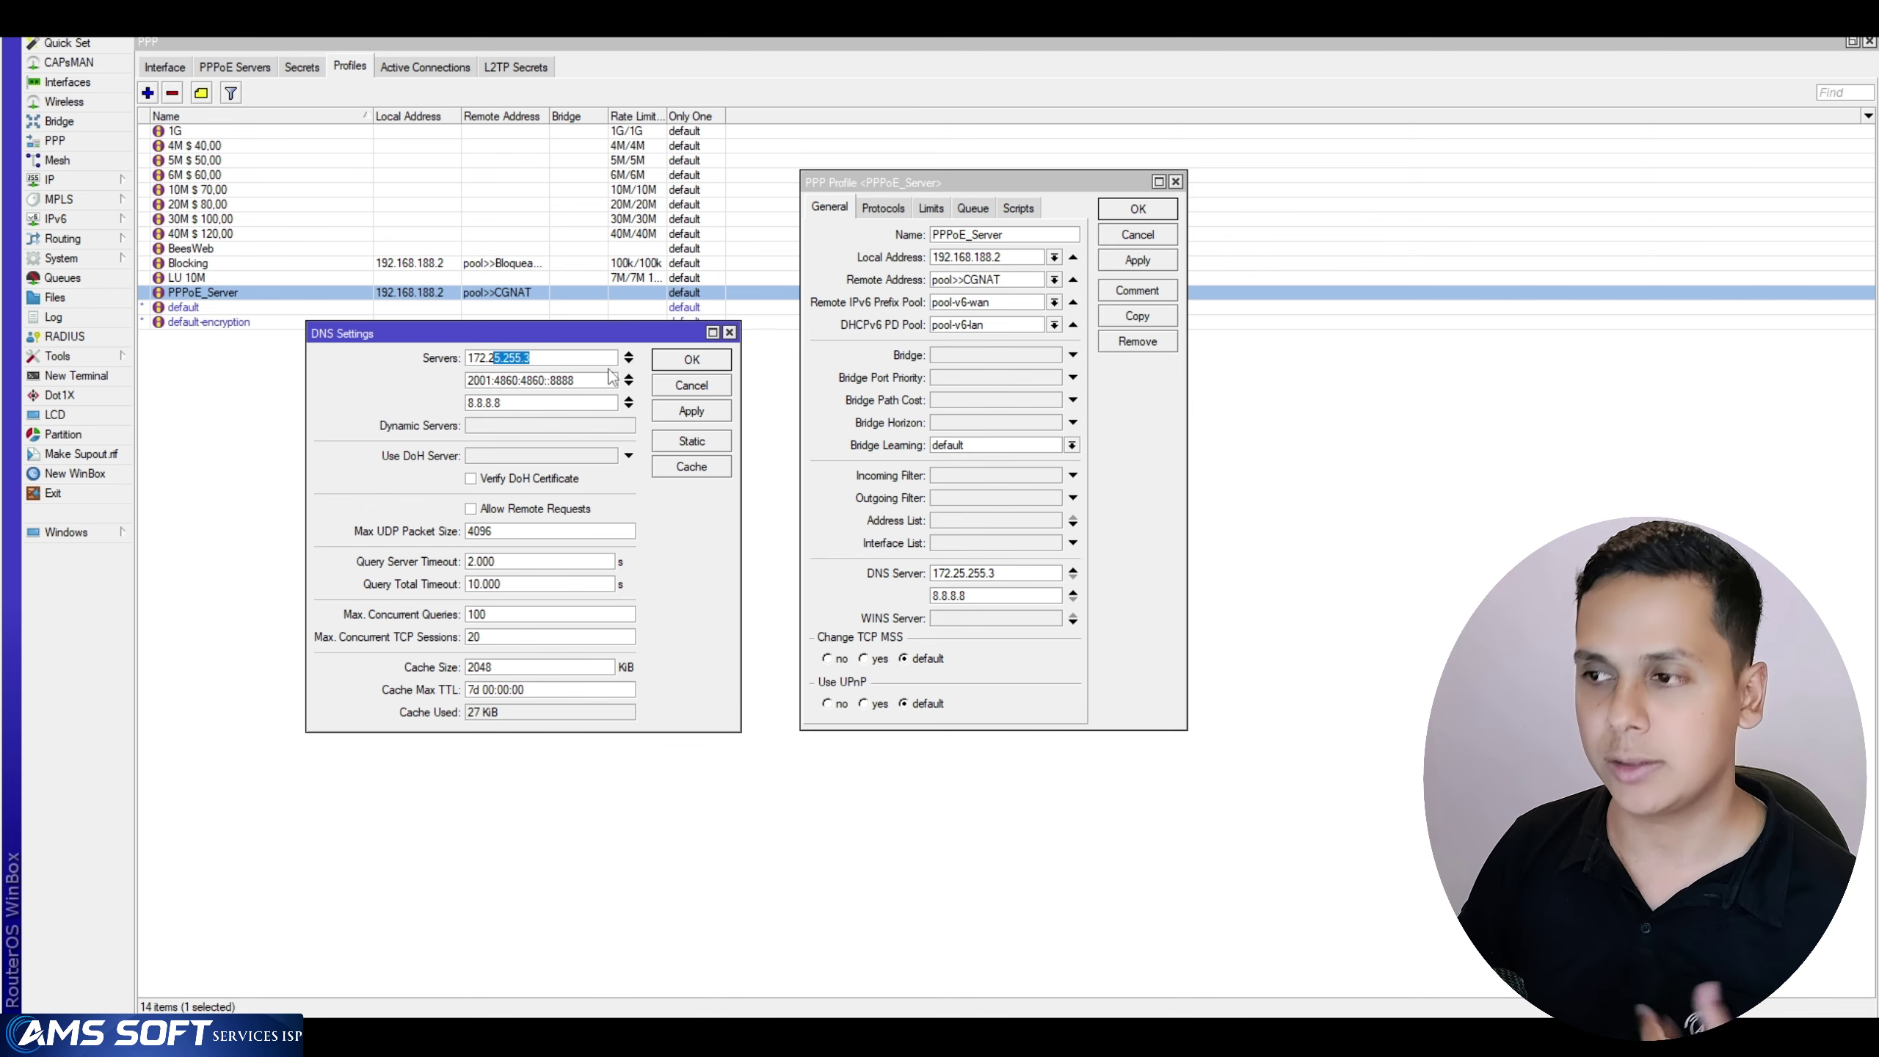
left_click_drag(590, 380, 475, 380)
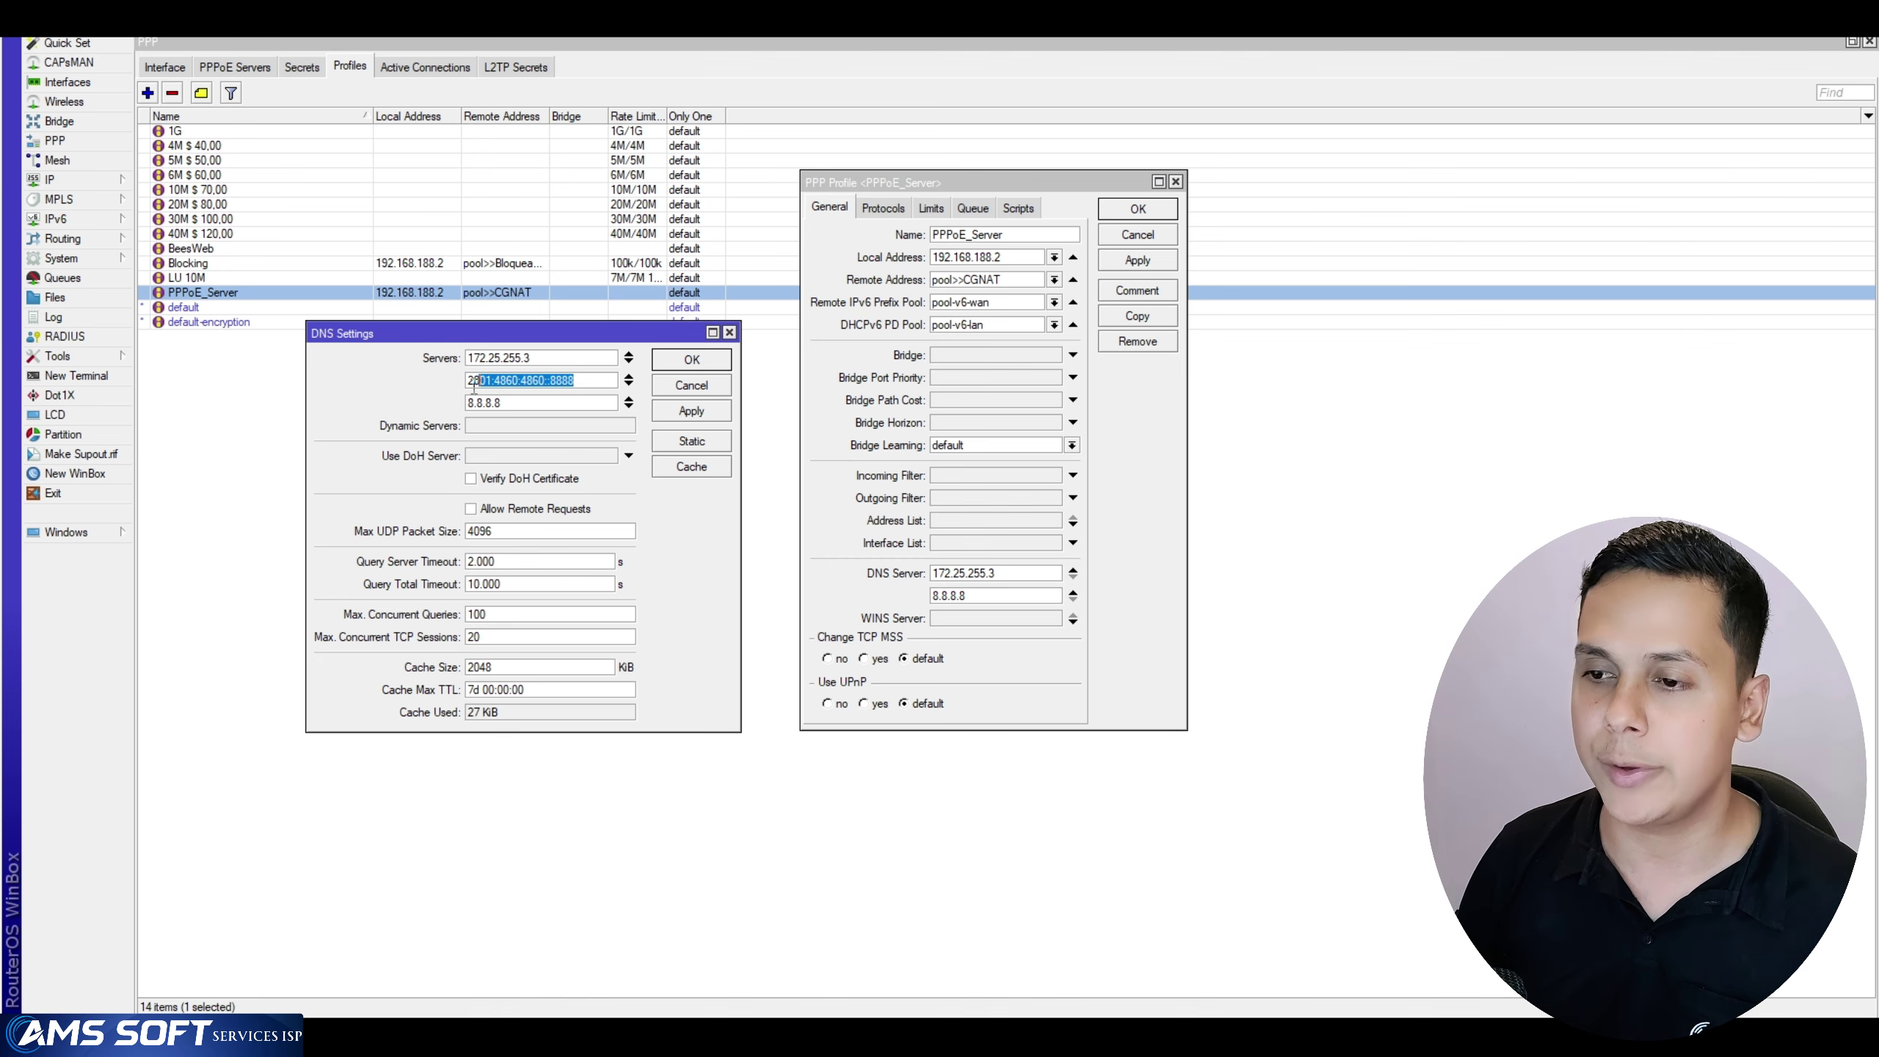
Try to set the second DNS server of the PPPoE_Server profile to 2001:4860:4860::8888 and apply it
left_click(1055, 597)
double_click(1055, 597)
key("ctrl+v")
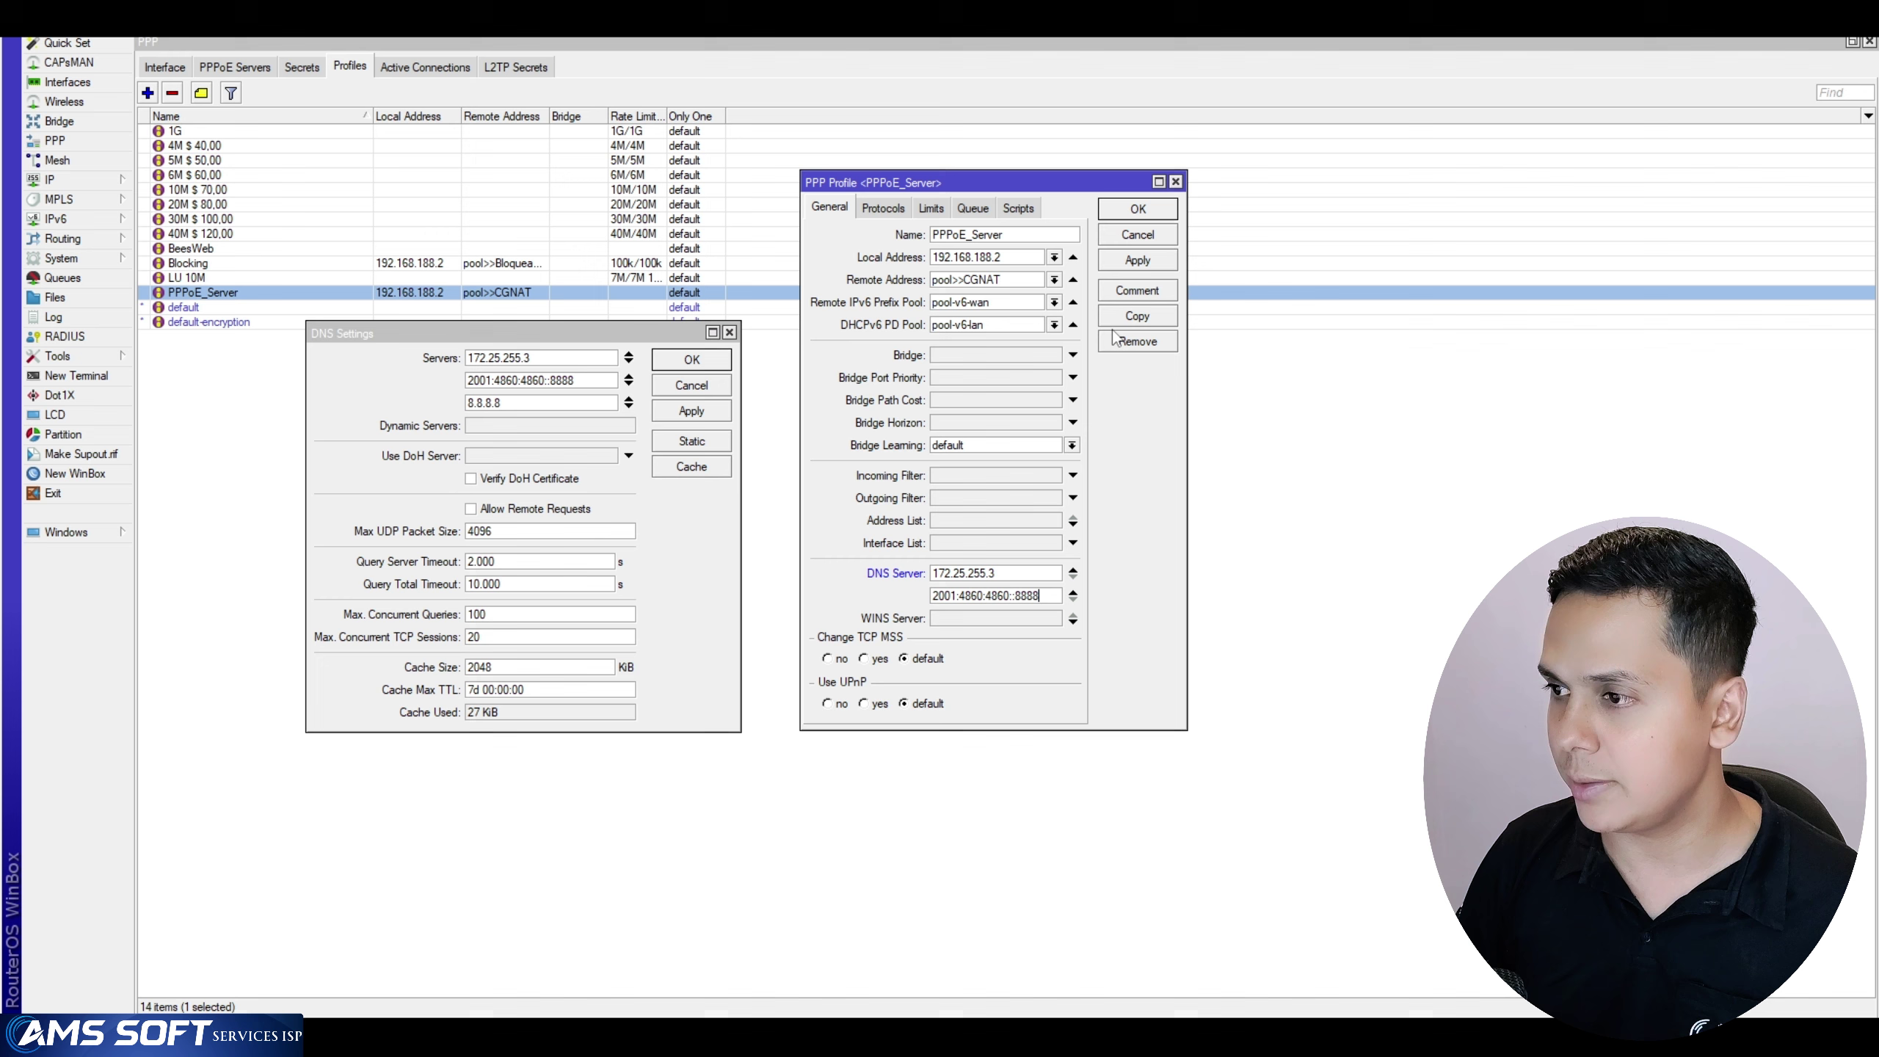
left_click(1125, 260)
left_click(1000, 519)
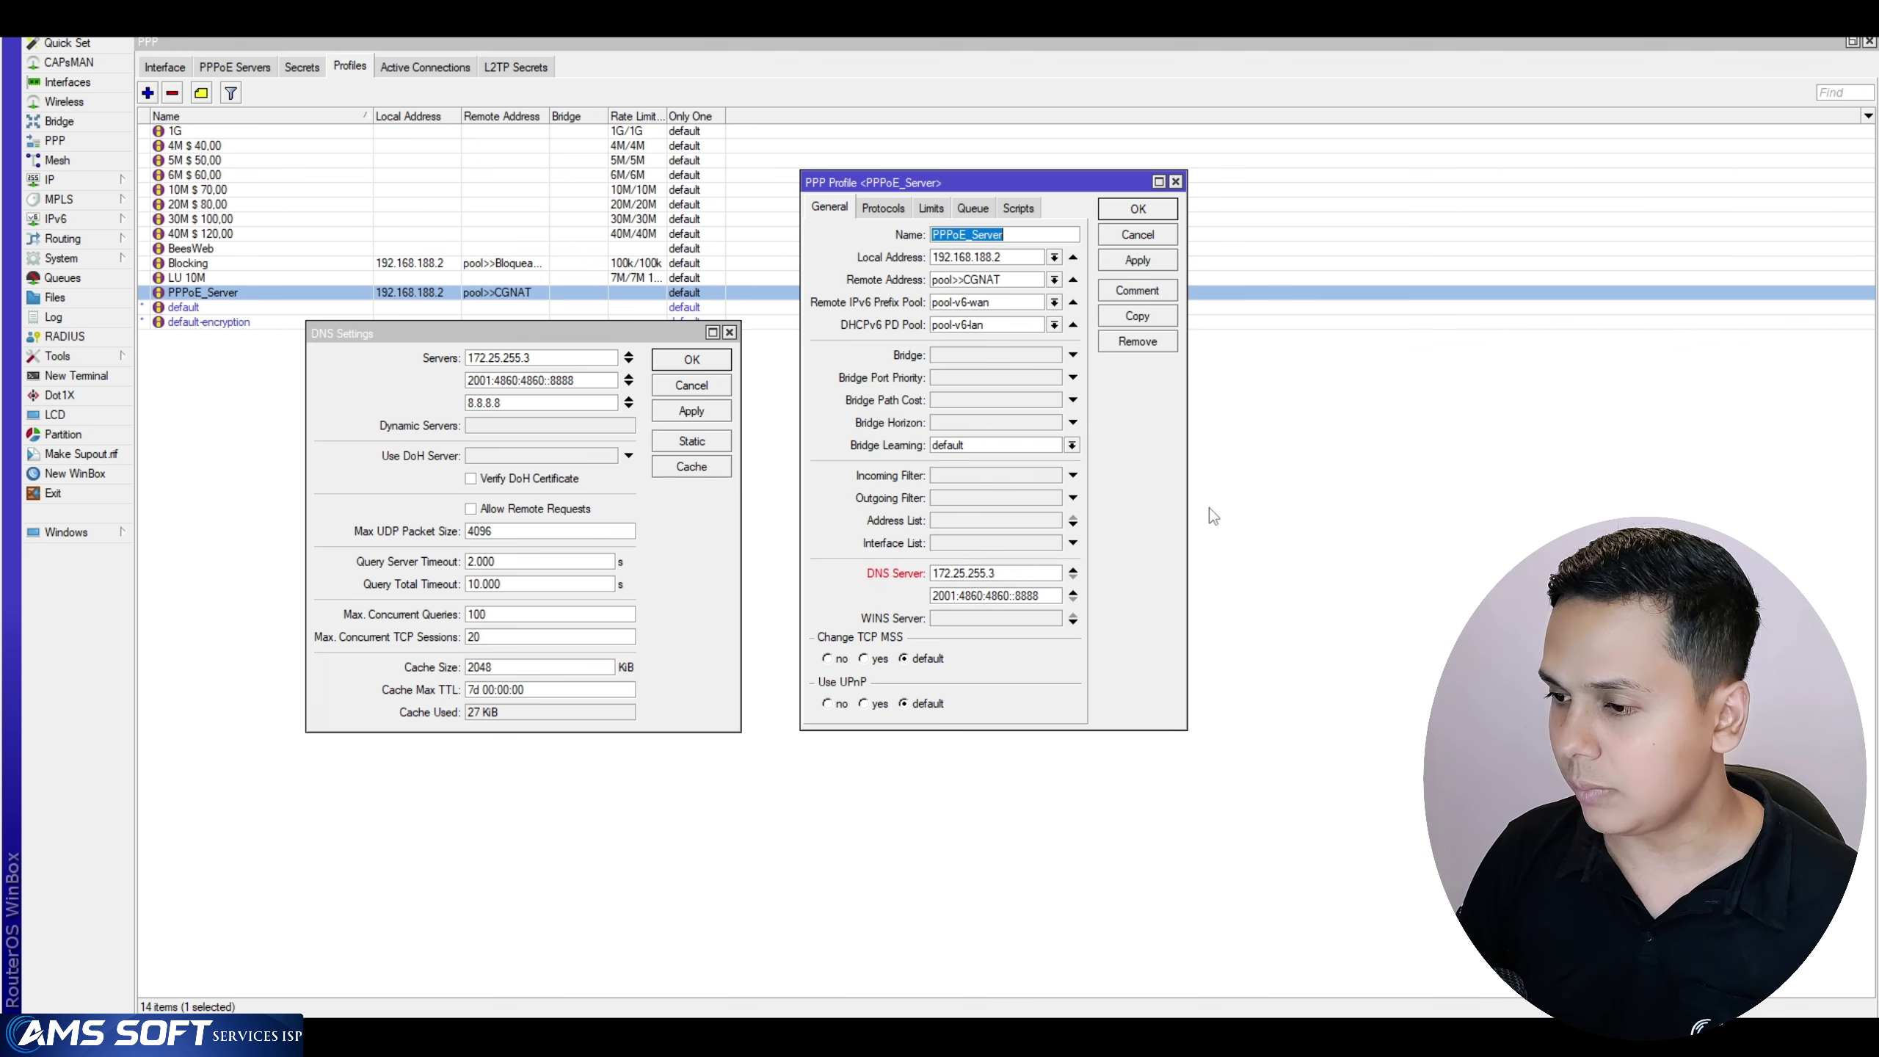
Set the PPPoE_Server profile's second DNS server to 8.8.8.8, apply it, and remove both DNS server entries
double_click(1049, 596)
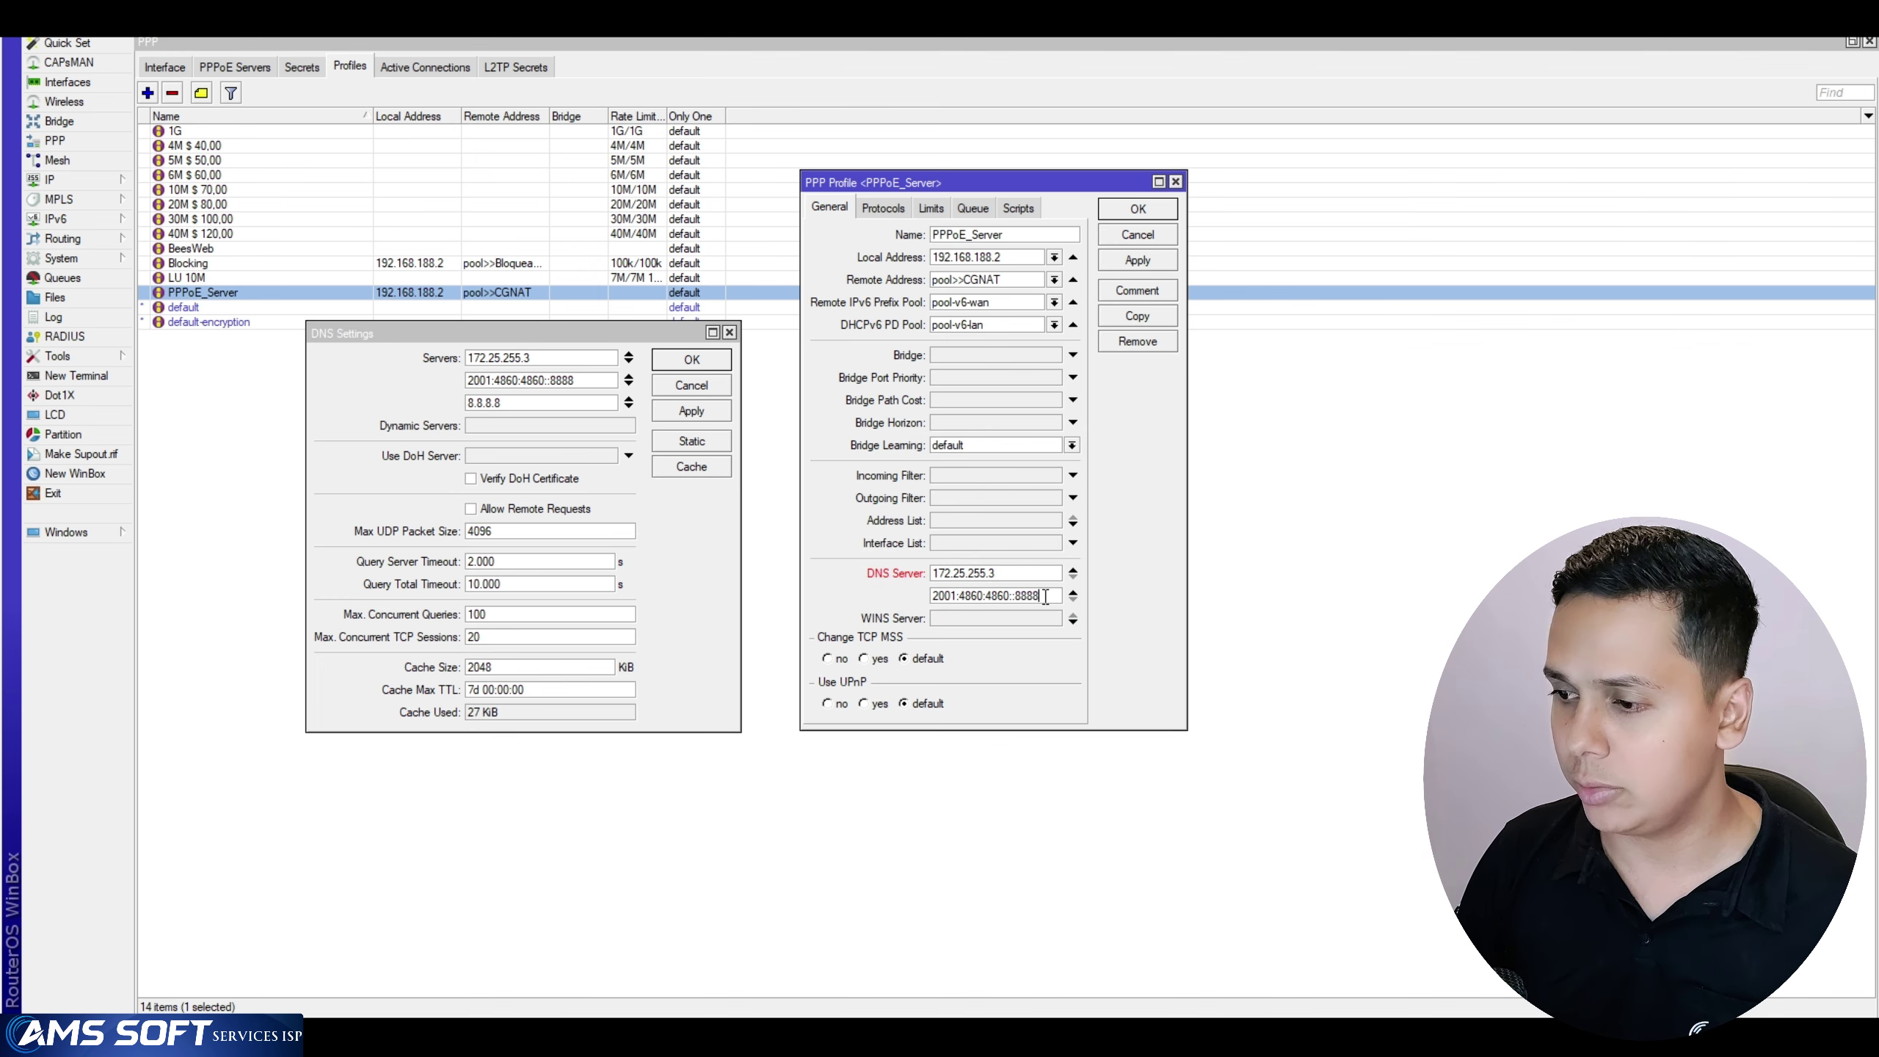
type("8.8.8.8")
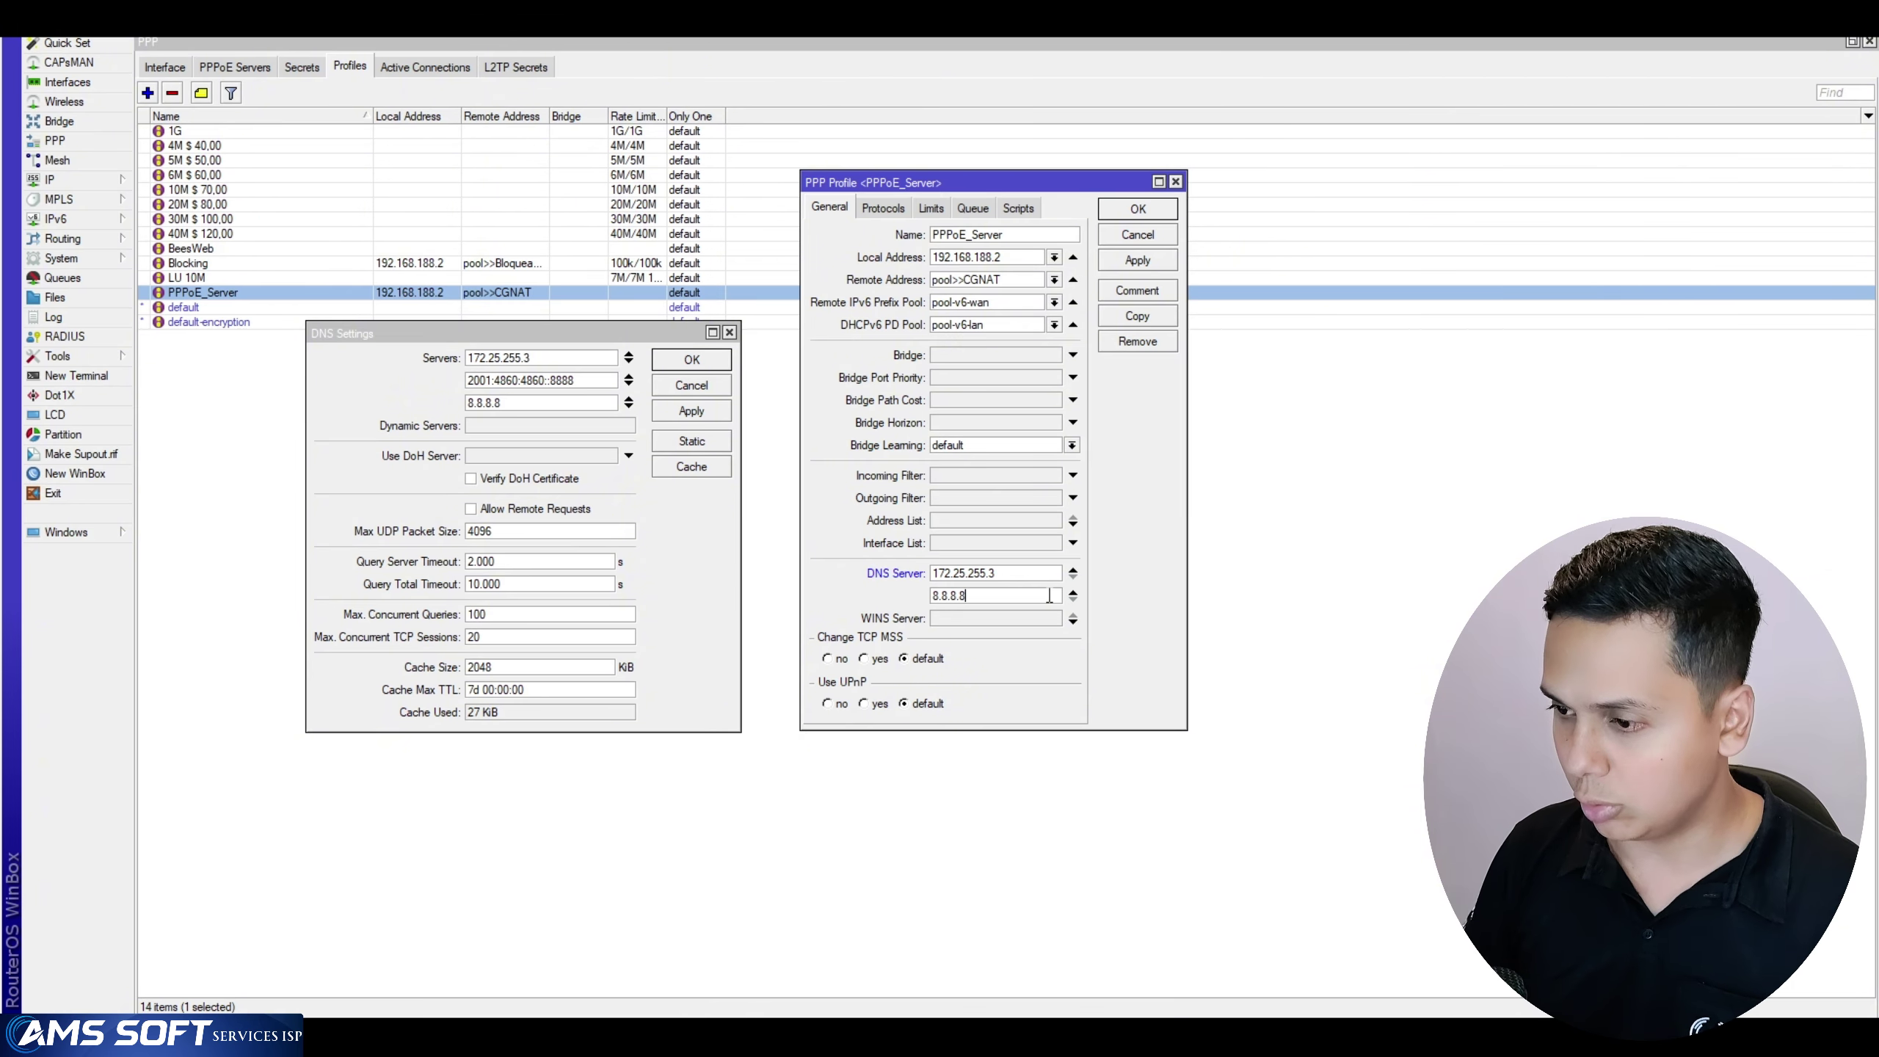
left_click(1137, 272)
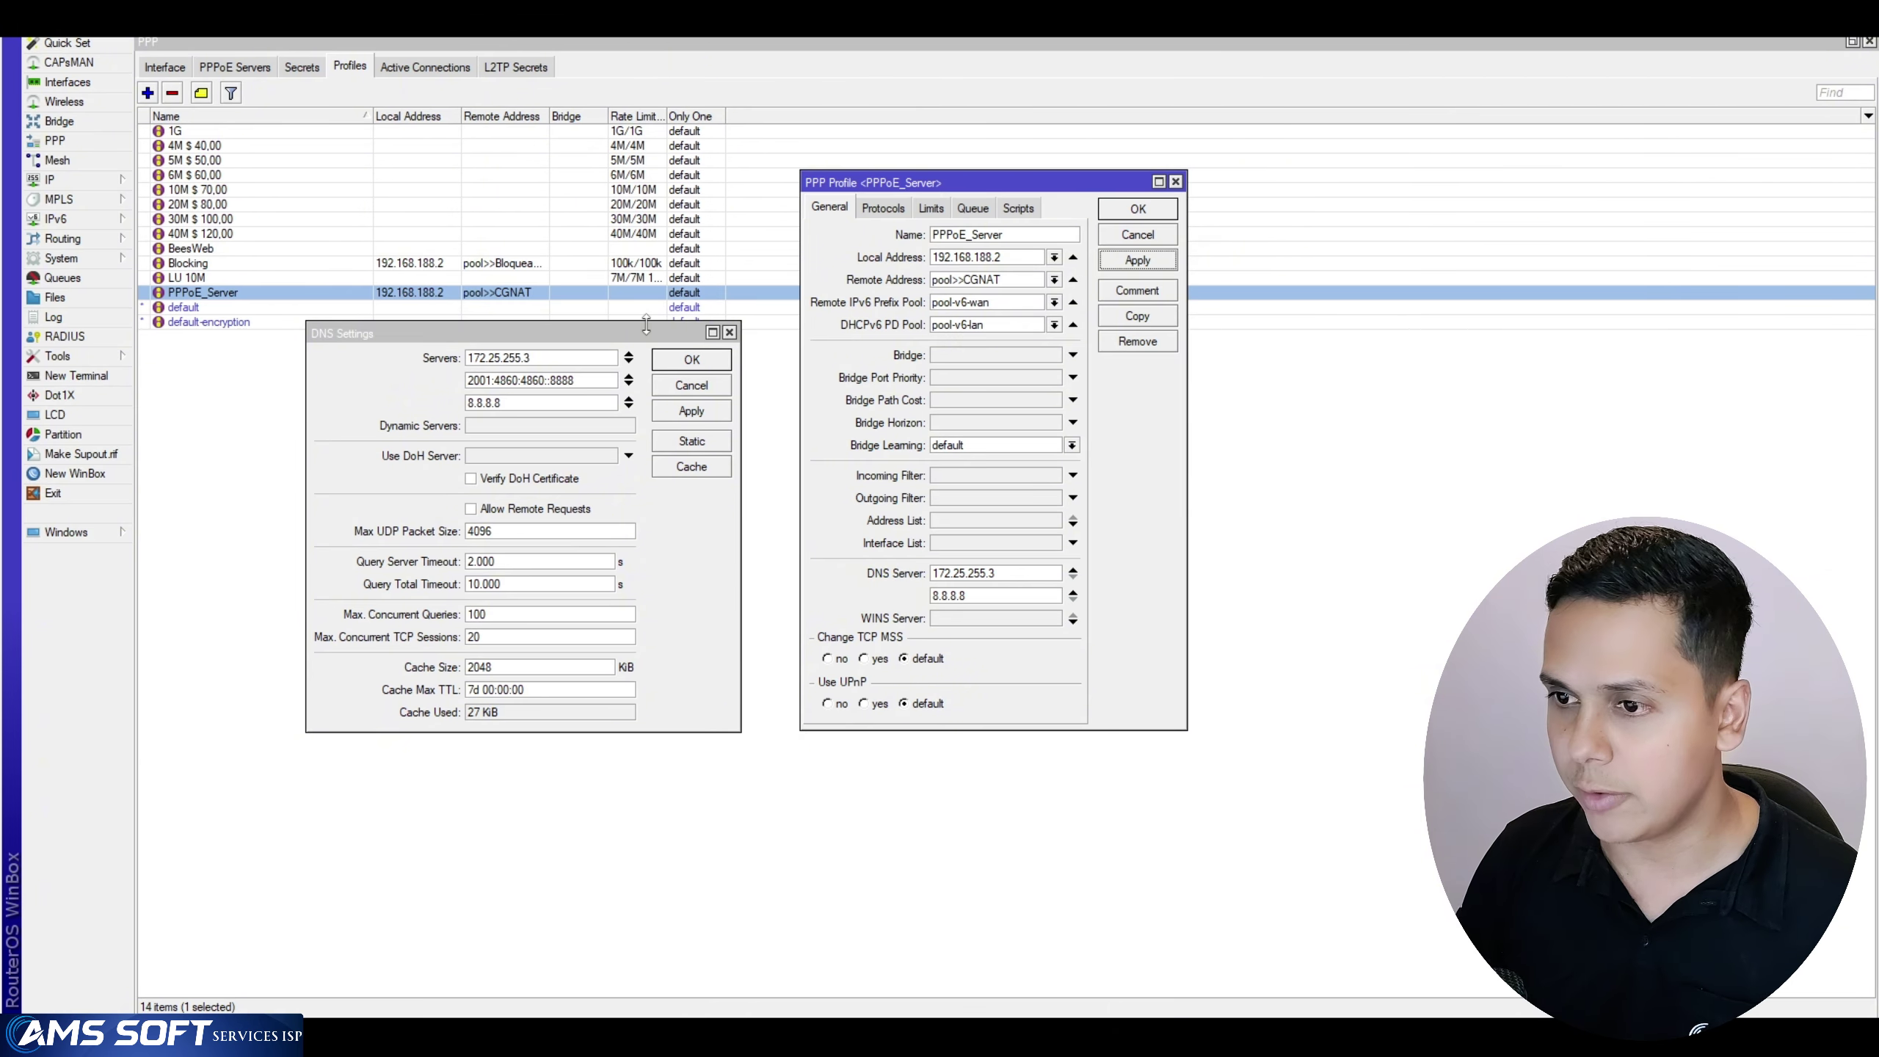
left_click(1076, 571)
left_click(1077, 576)
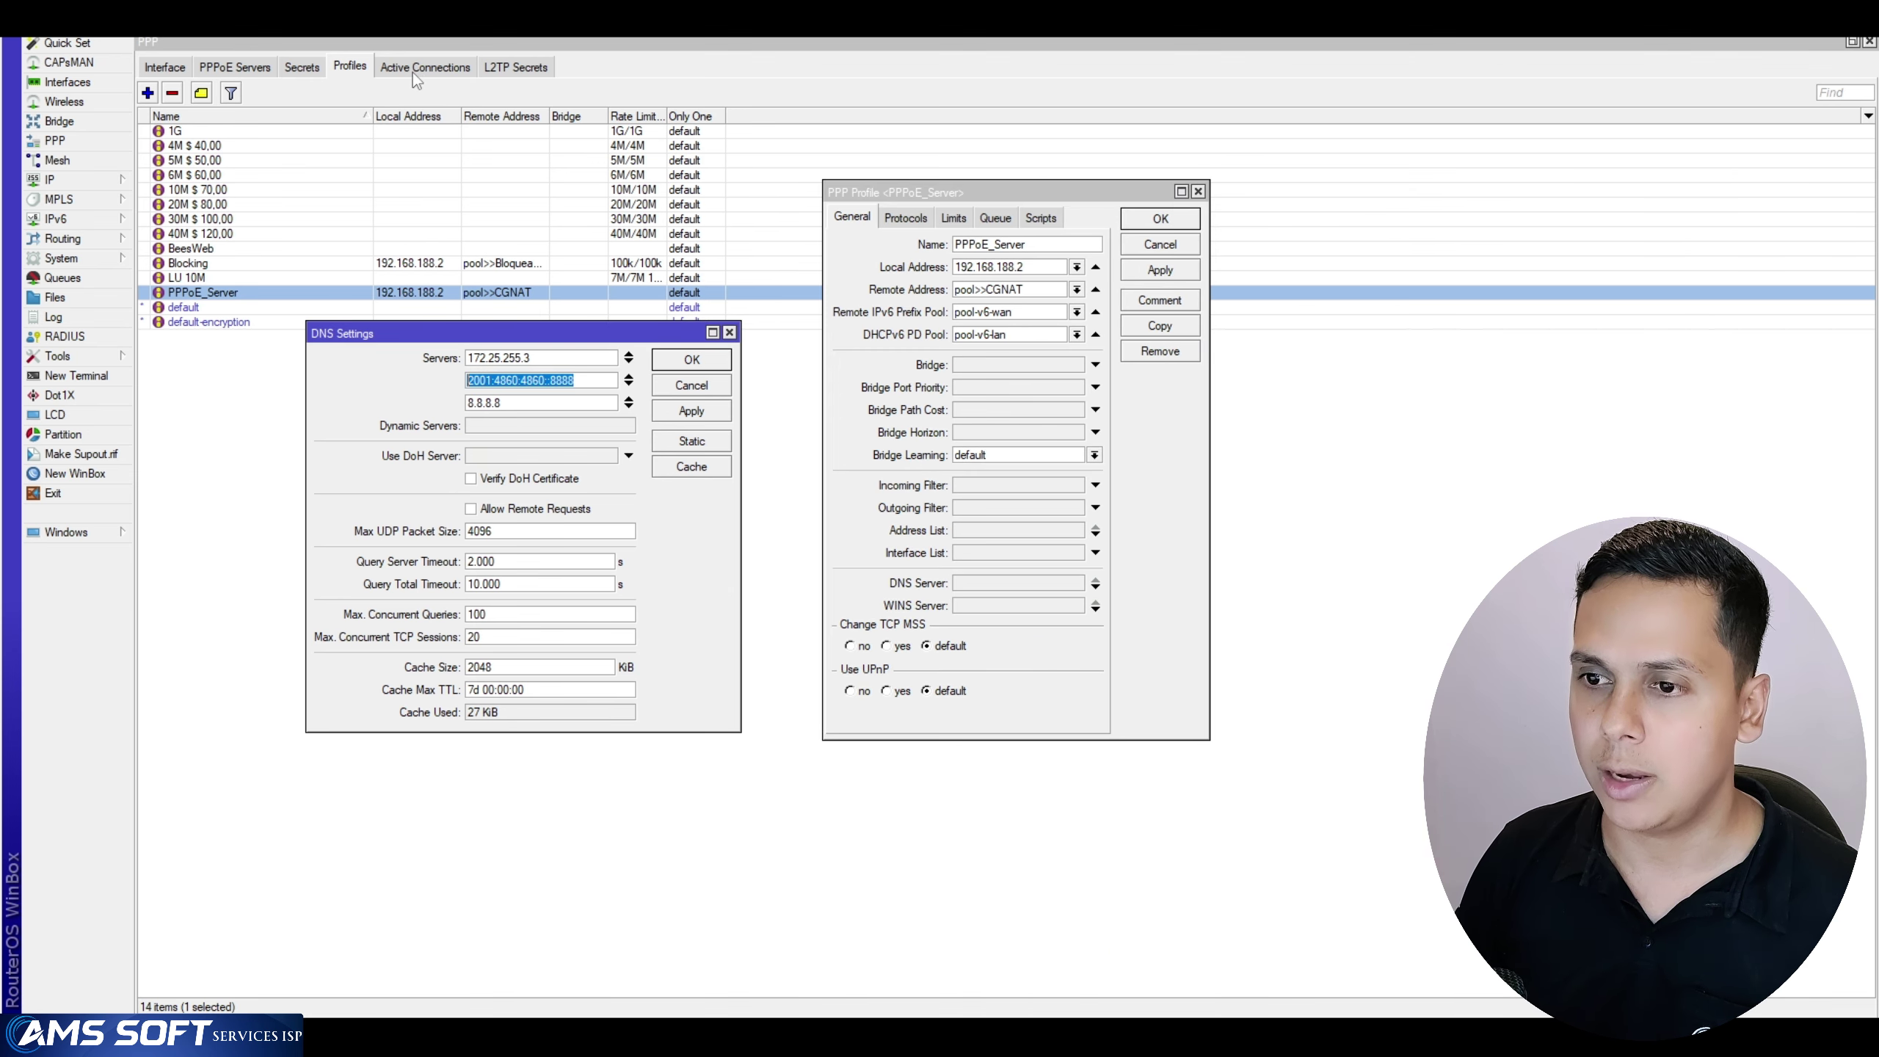
Review the DNS servers again and reopen the router's IP DNS settings beside the PPPoE_Server profile
left_click_drag(562, 358, 465, 381)
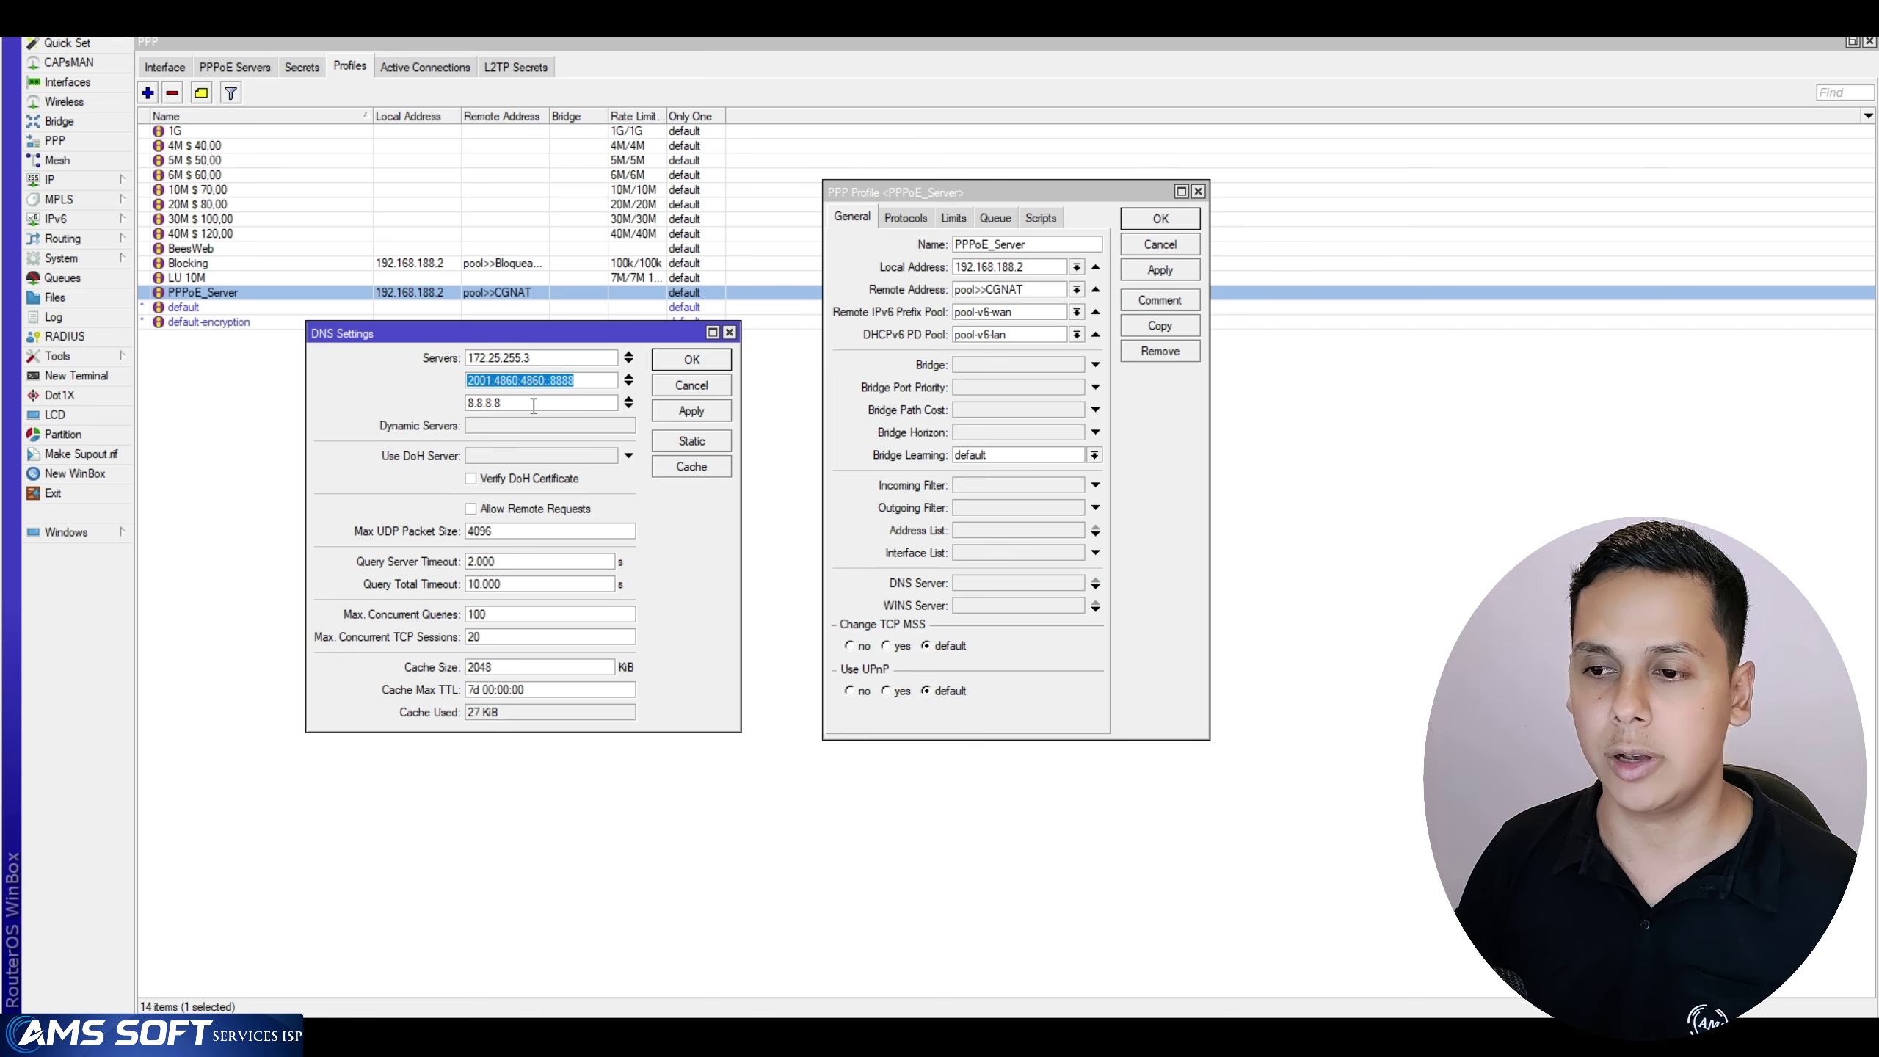
left_click_drag(534, 406, 411, 413)
left_click(602, 383)
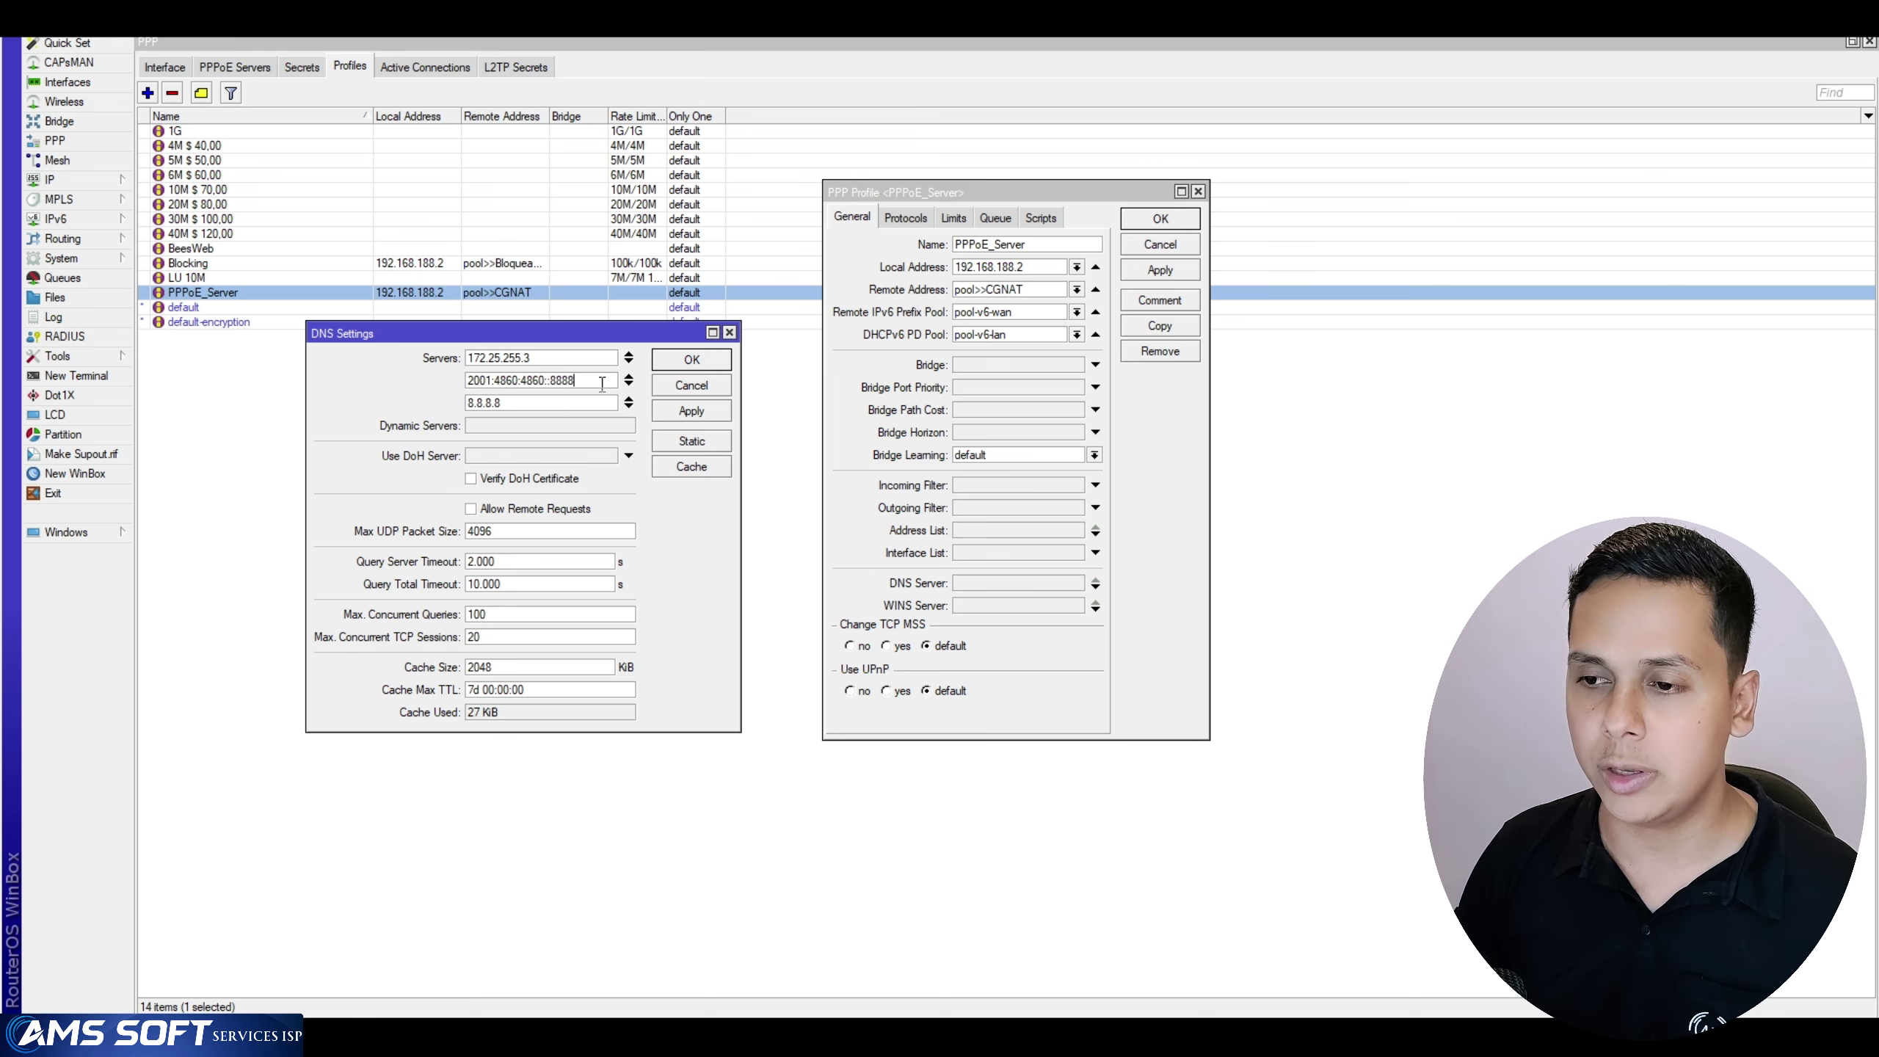
left_click_drag(602, 384, 420, 365)
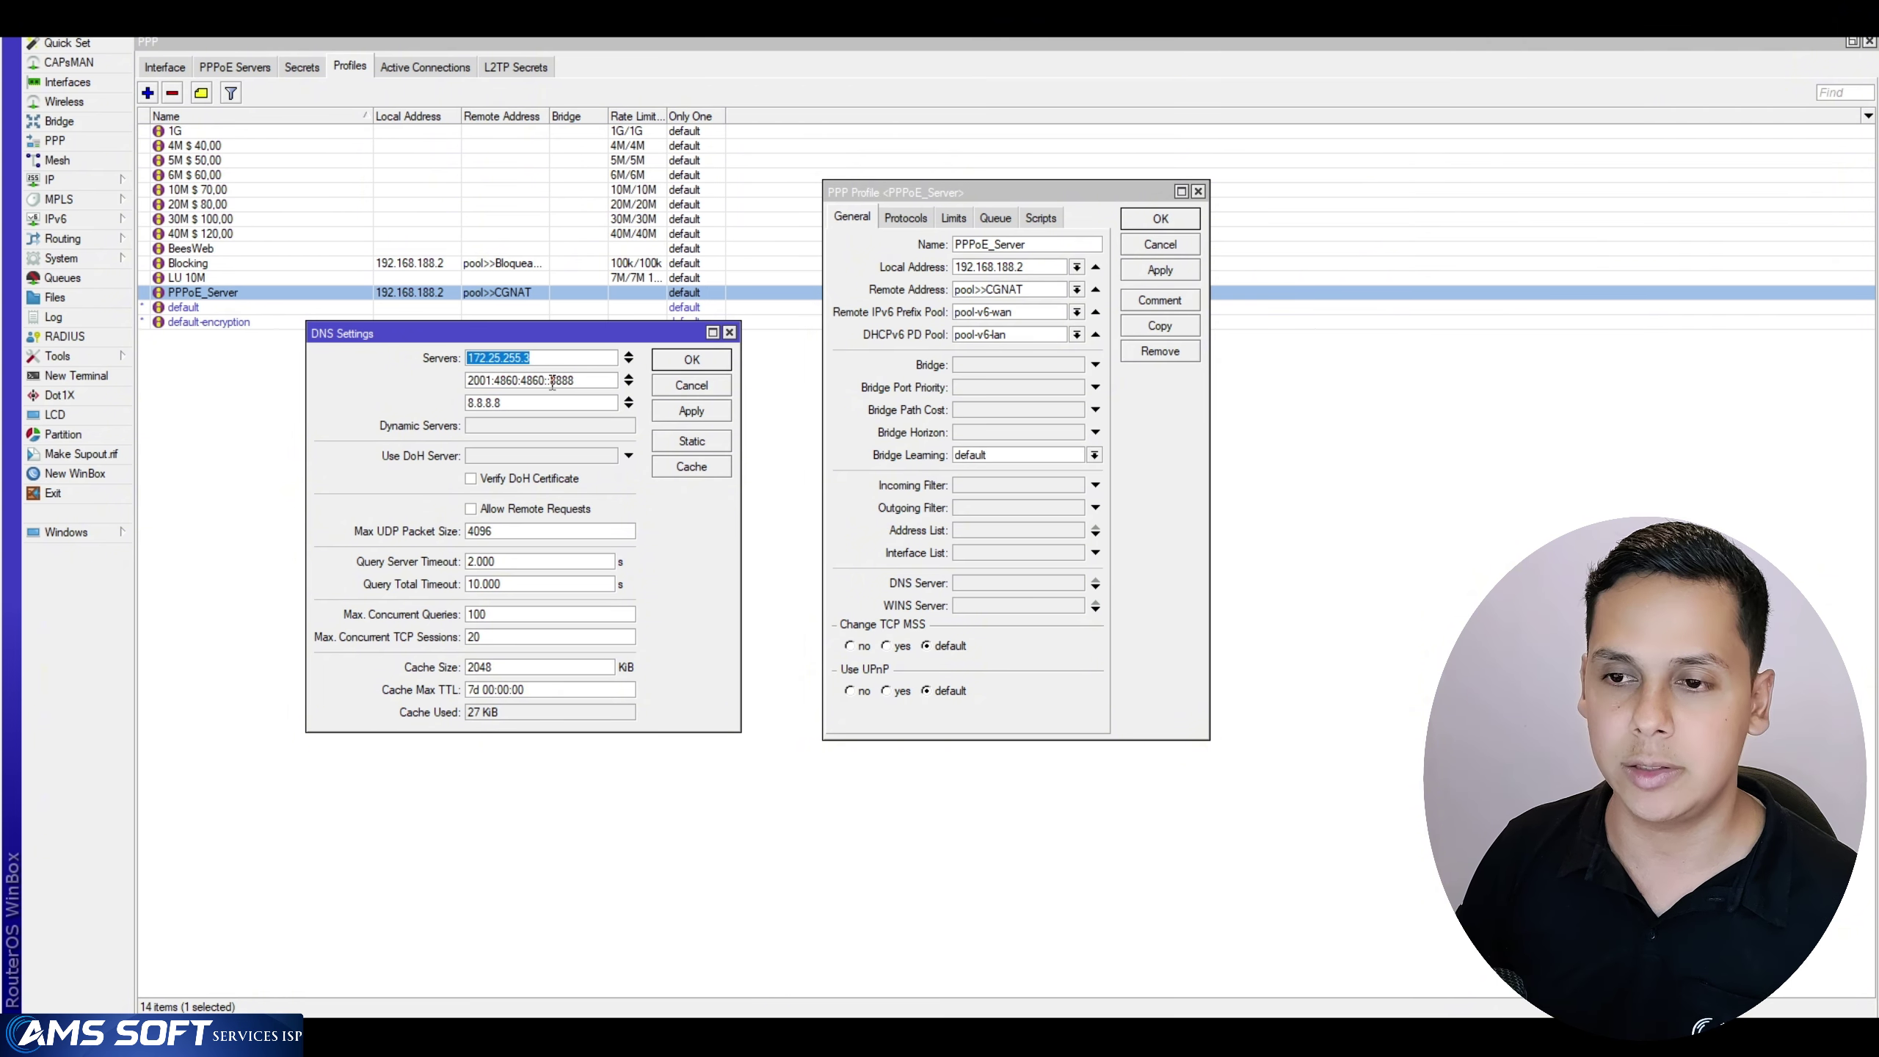
left_click(60, 179)
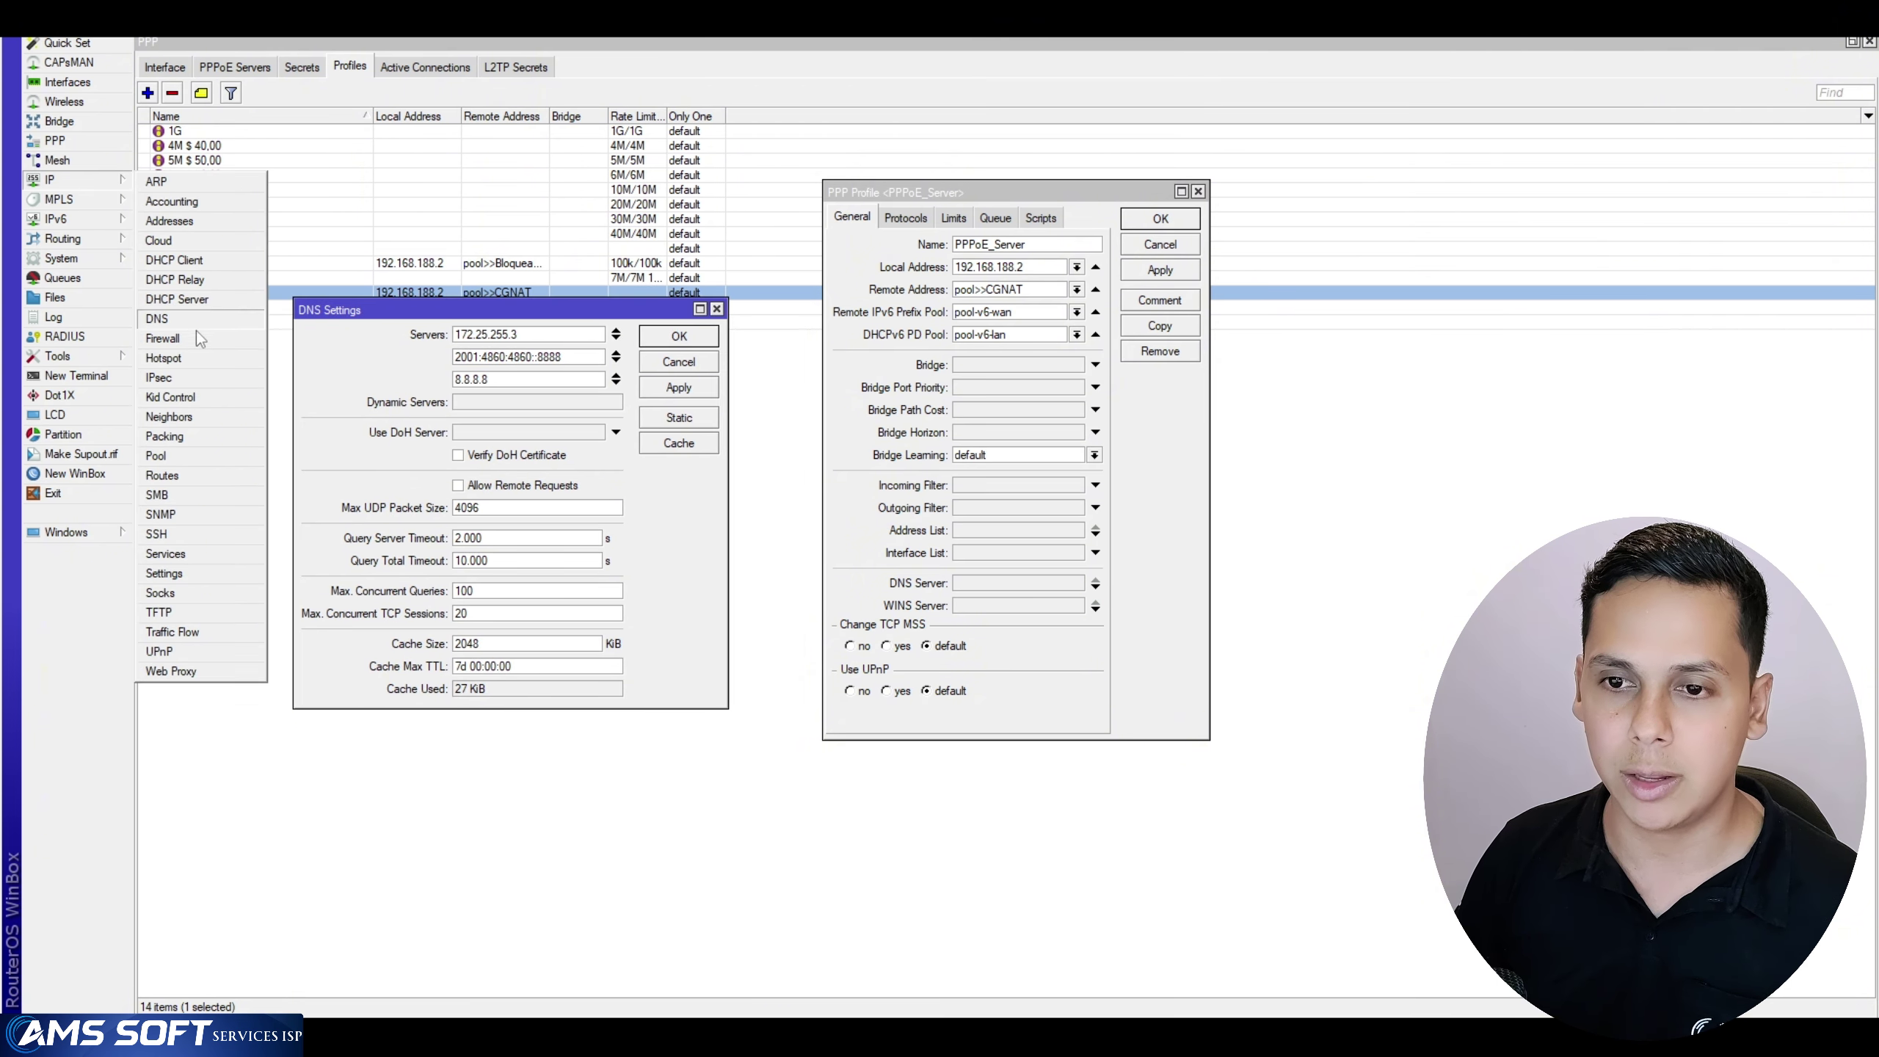
left_click(164, 324)
left_click_drag(507, 313, 472, 314)
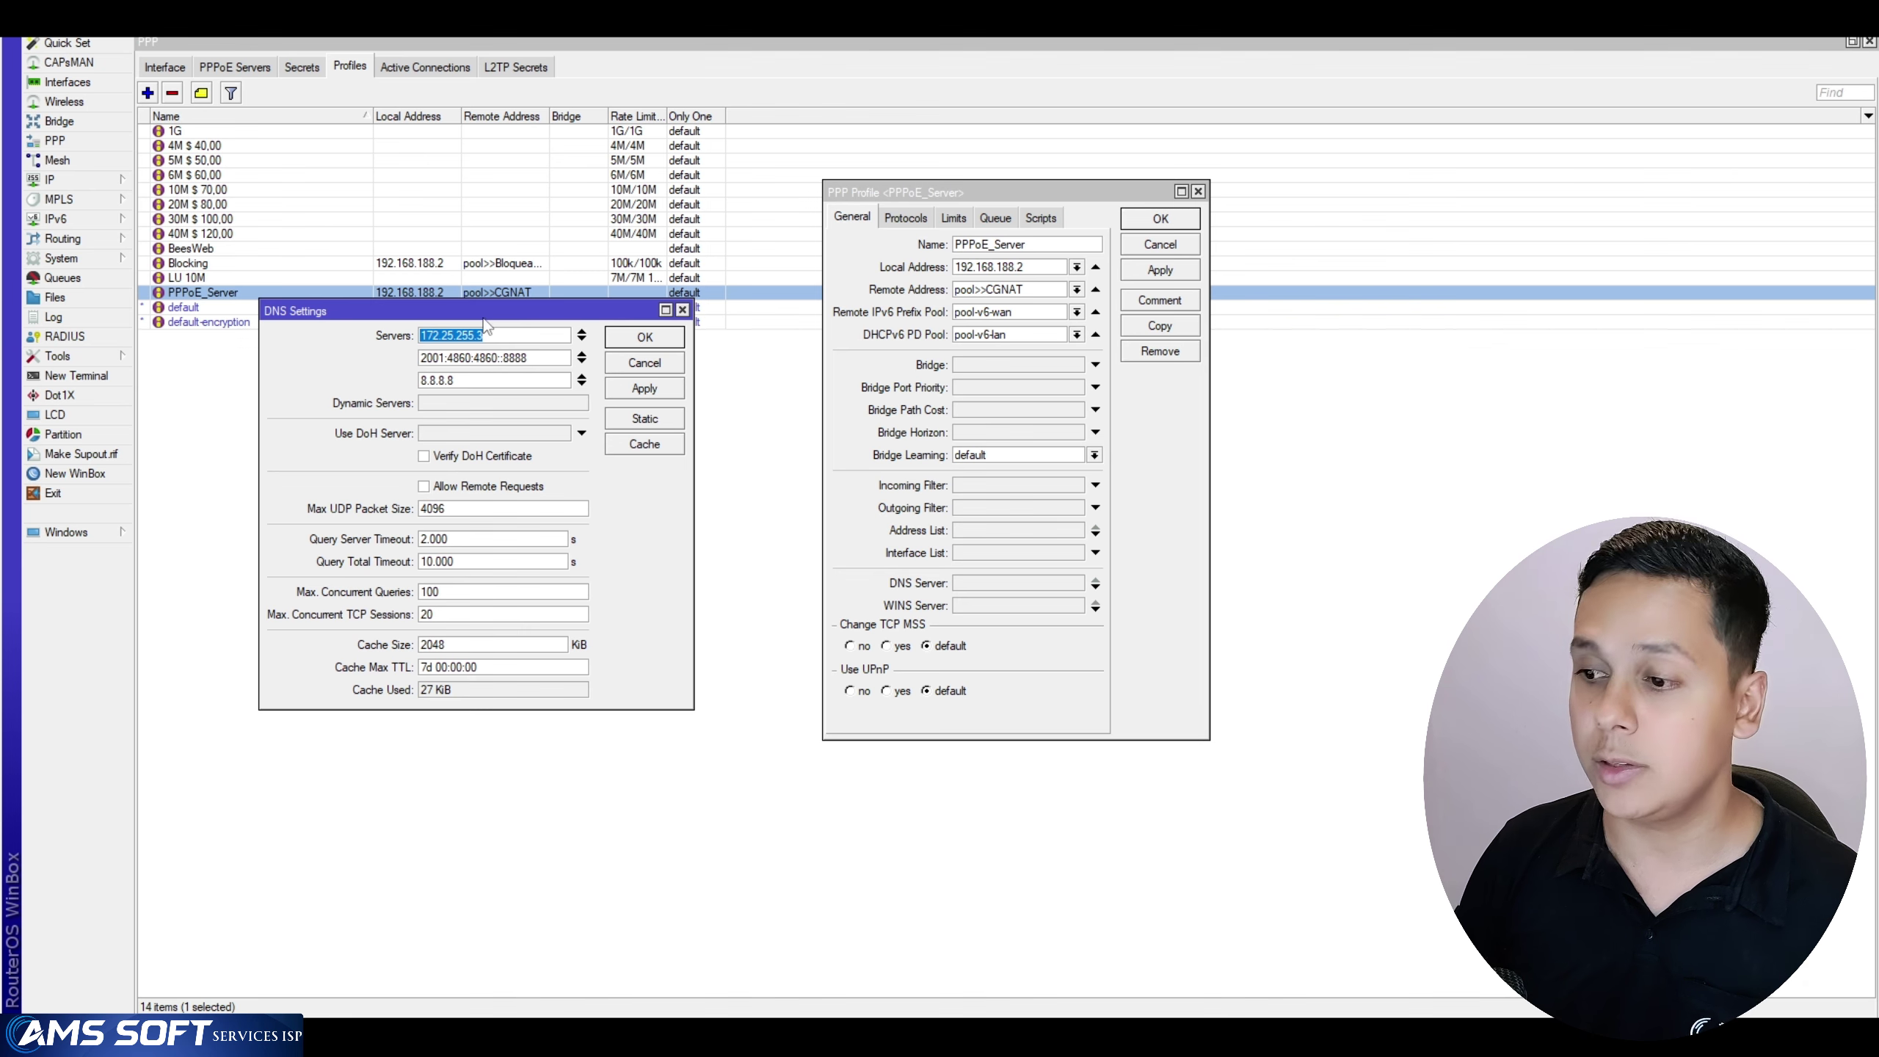
Set the PPPoE_Server profile's first DNS server to 172.25.255.3, copied from the router's DNS settings
left_click(1015, 585)
left_click(1008, 585)
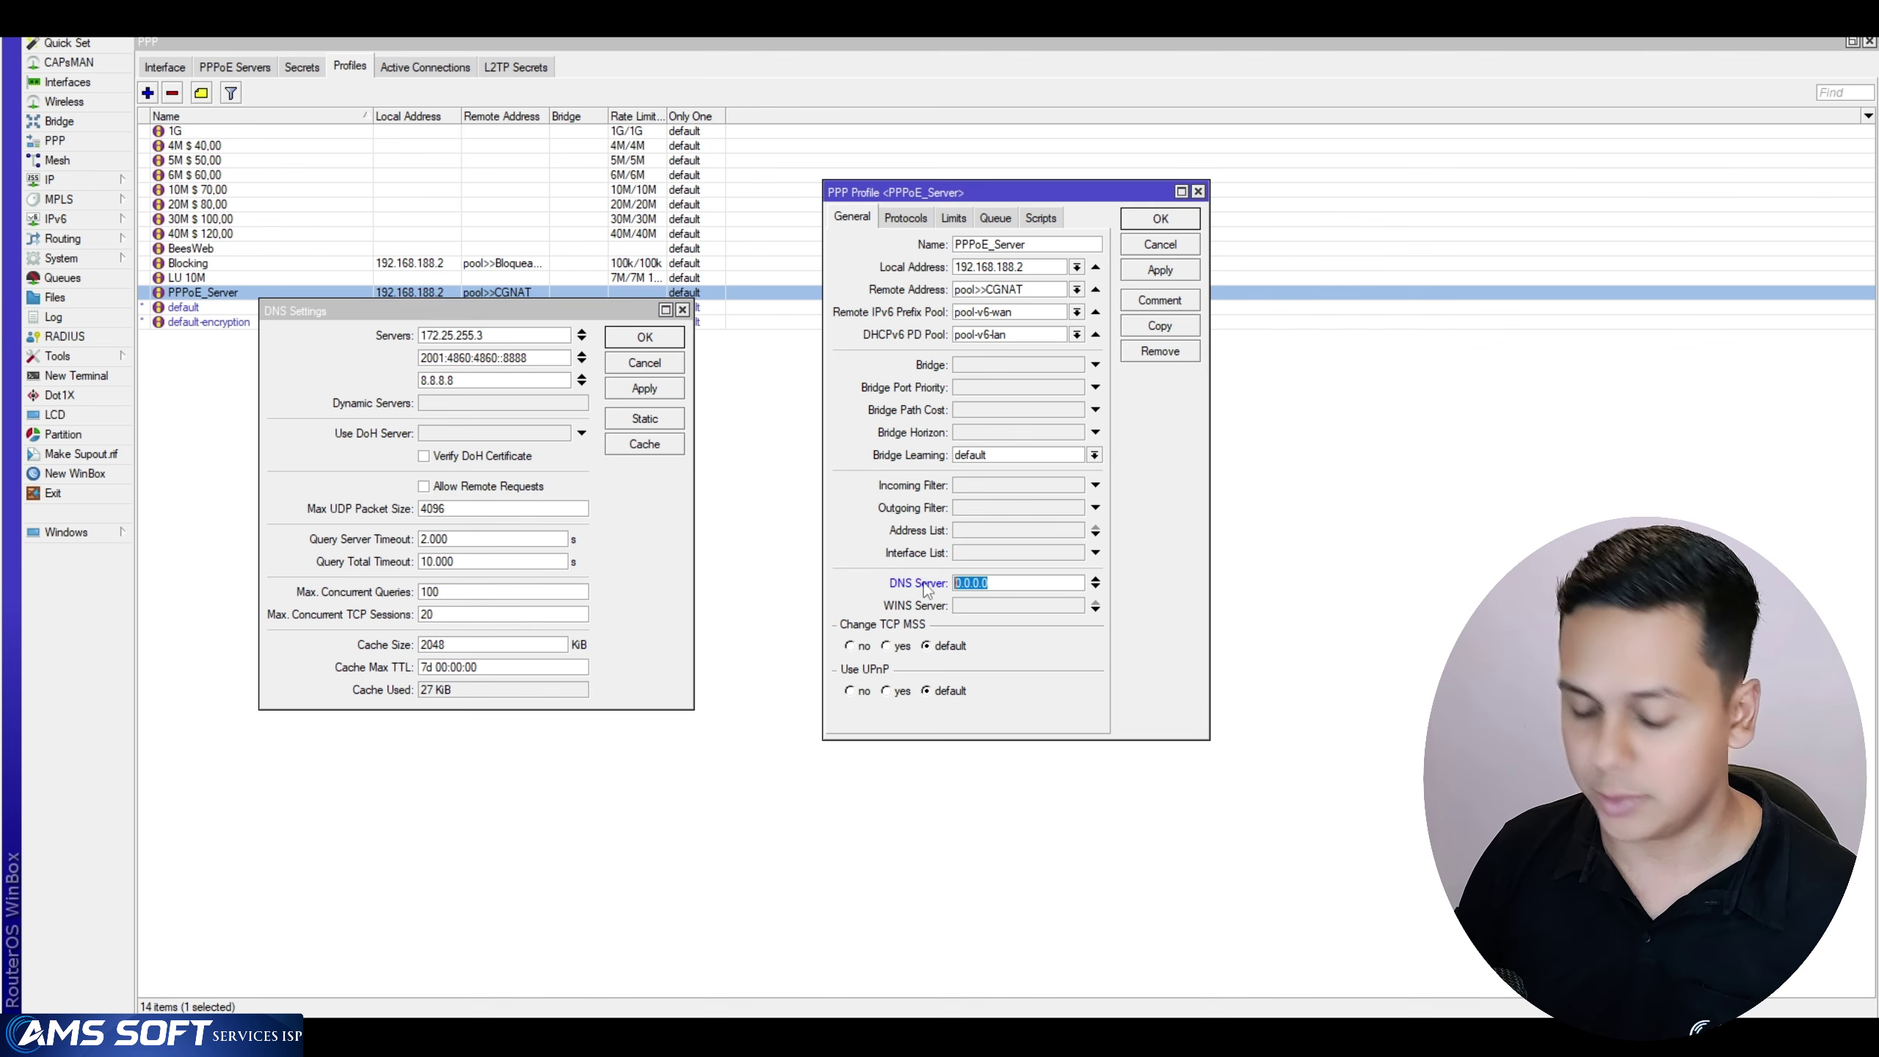
type("17")
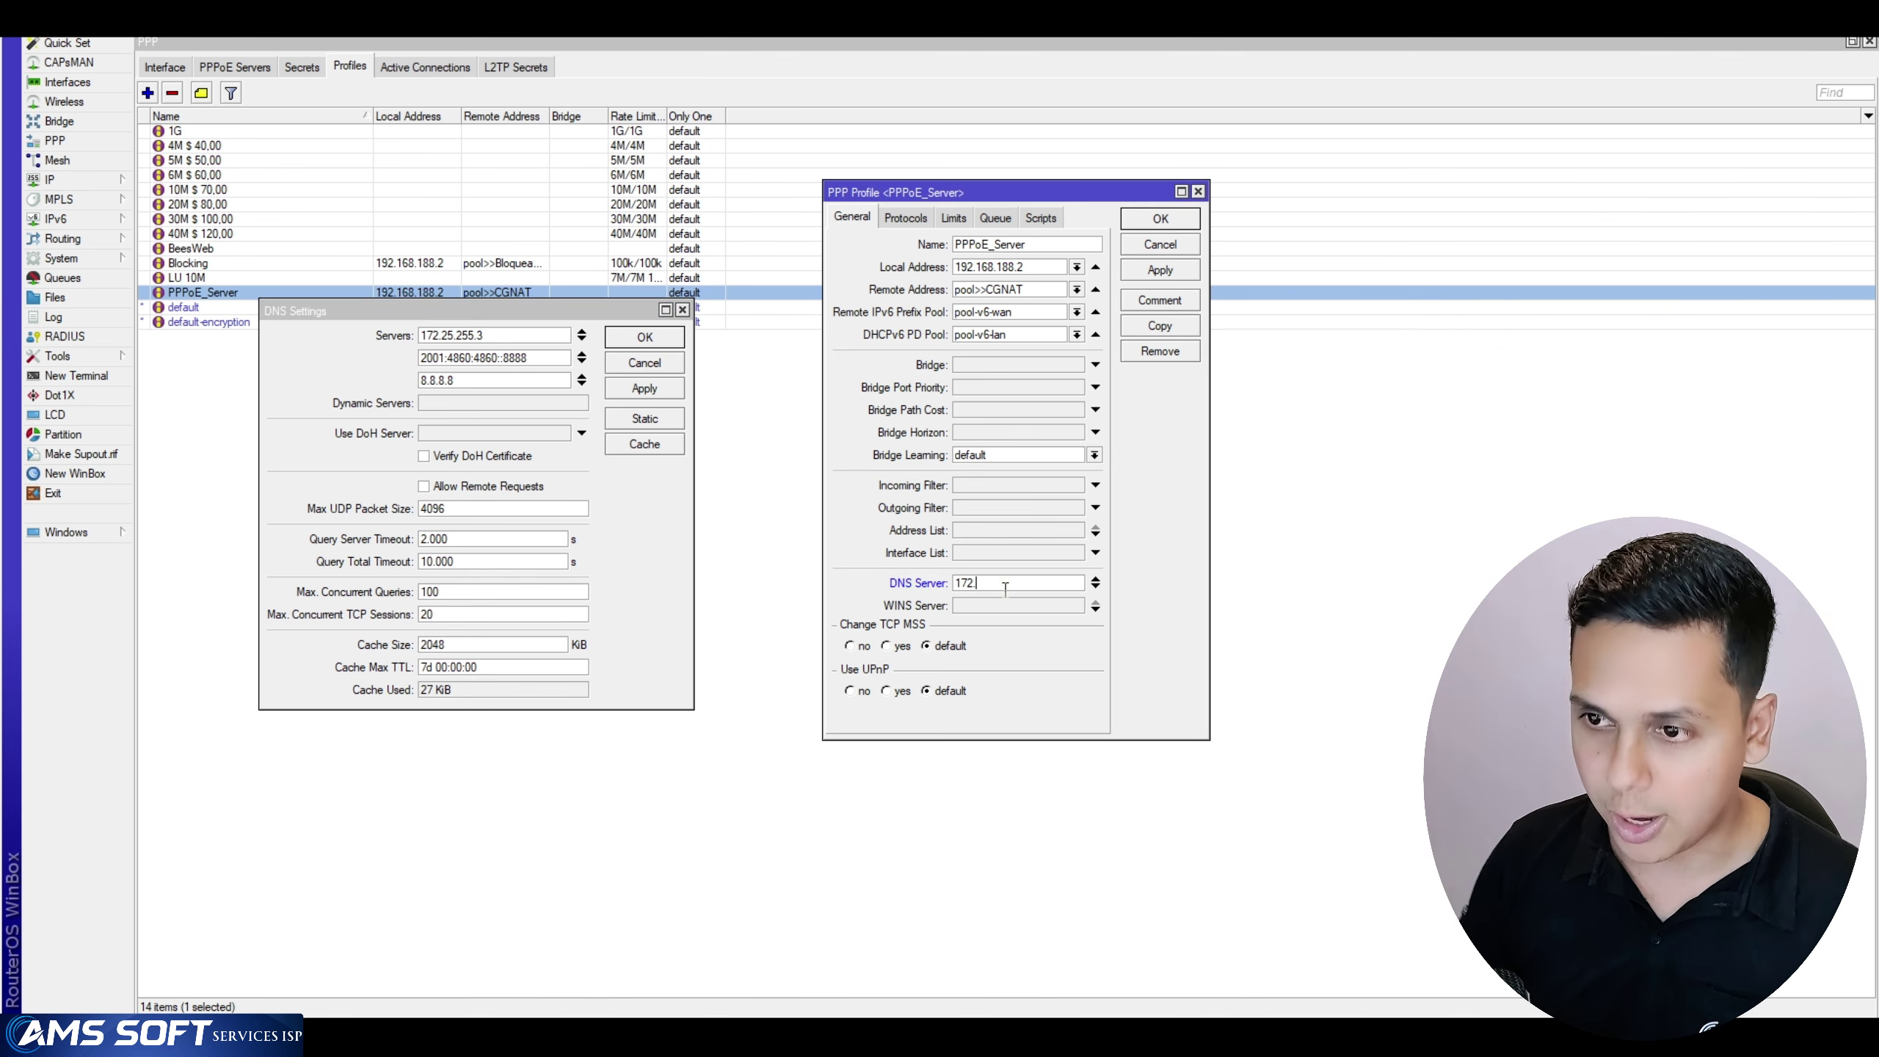
type("2.")
left_click(442, 337)
key("ctrl+c")
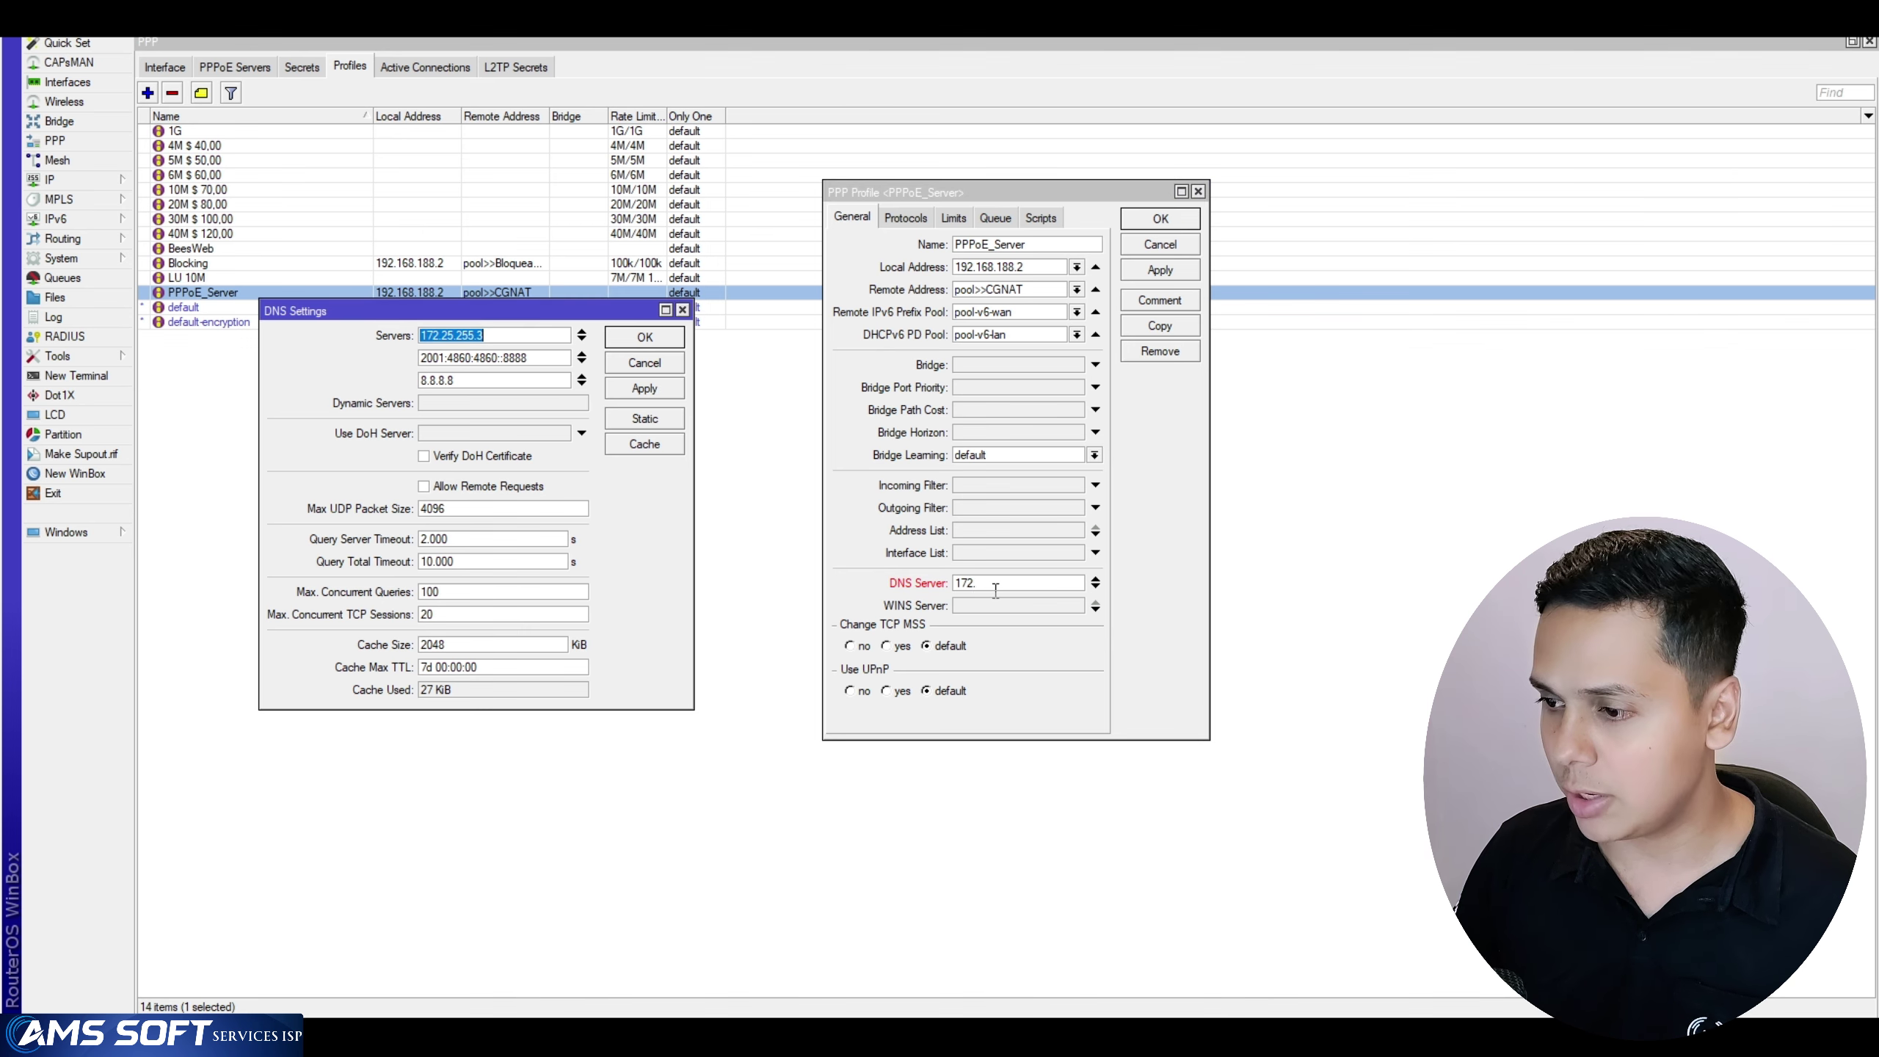
left_click(997, 585)
key("ctrl+v")
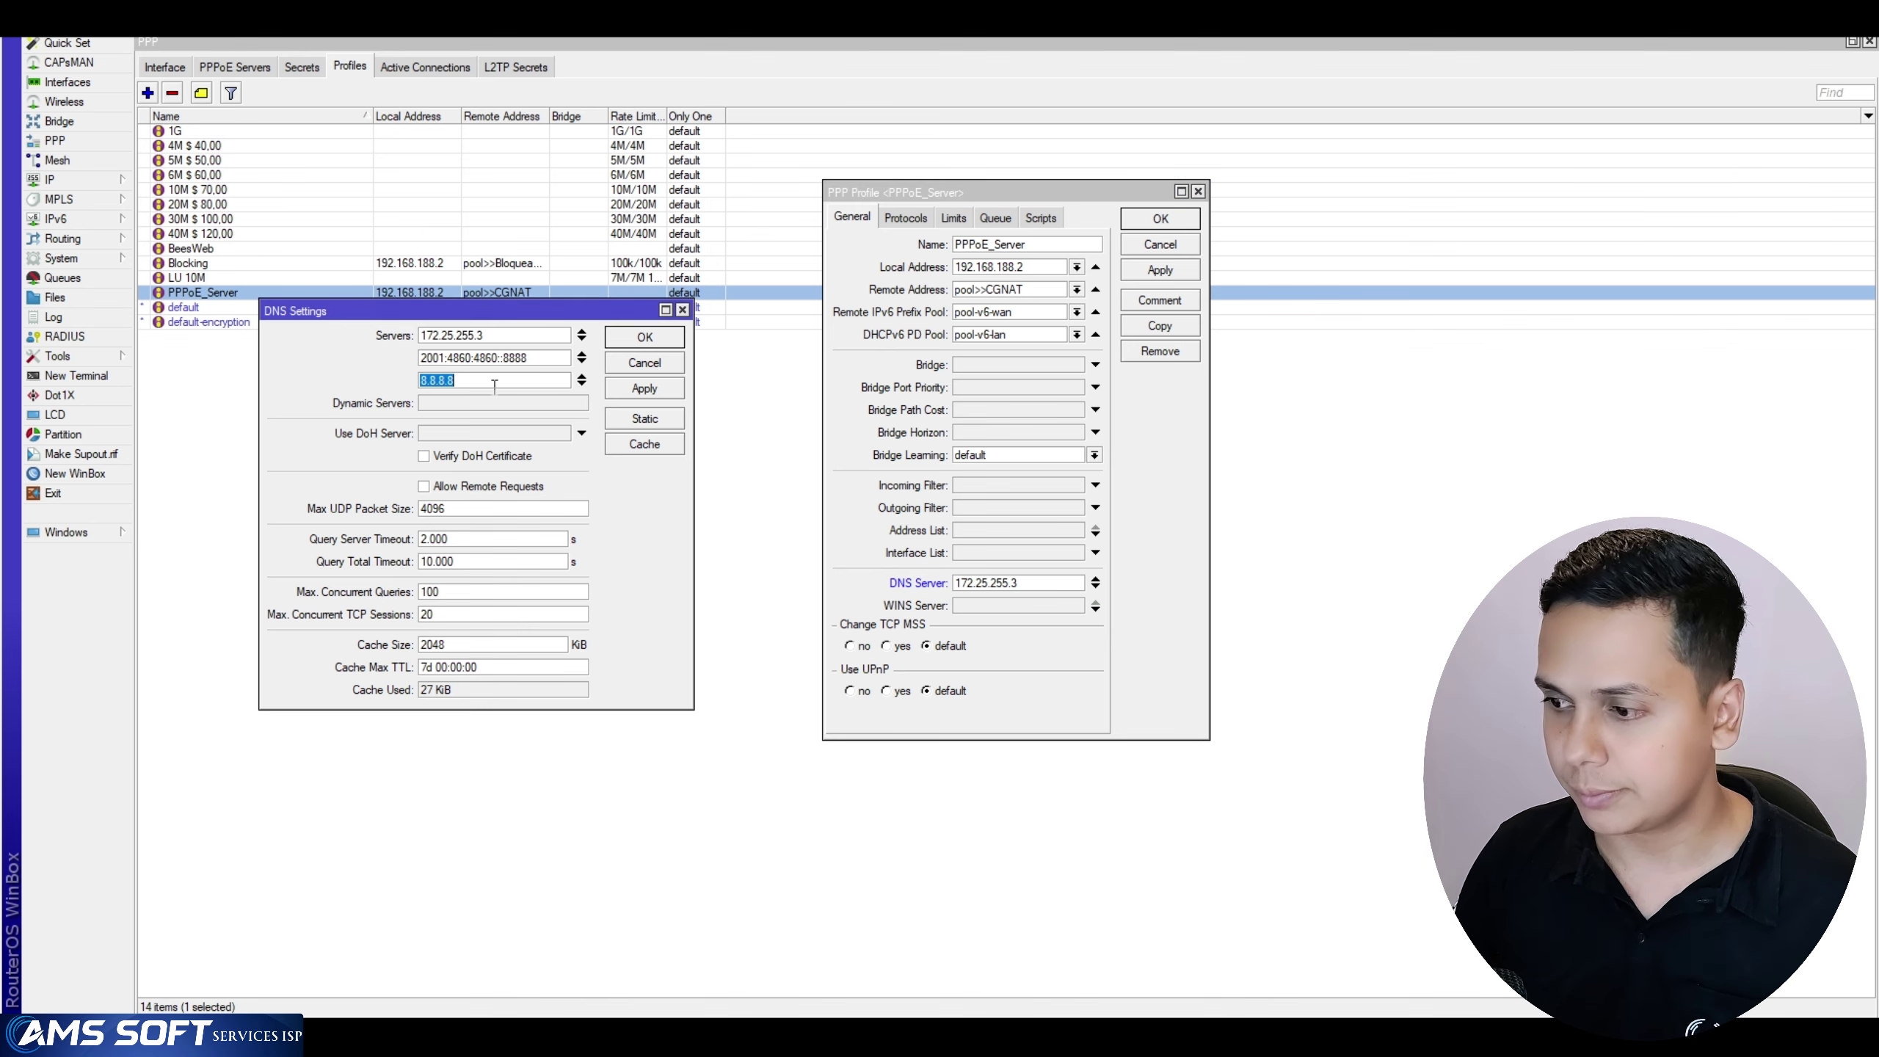
Add 8.8.8.8 as the second DNS server of the PPPoE_Server profile and apply the change
left_click(1096, 589)
type("8.8.8.8")
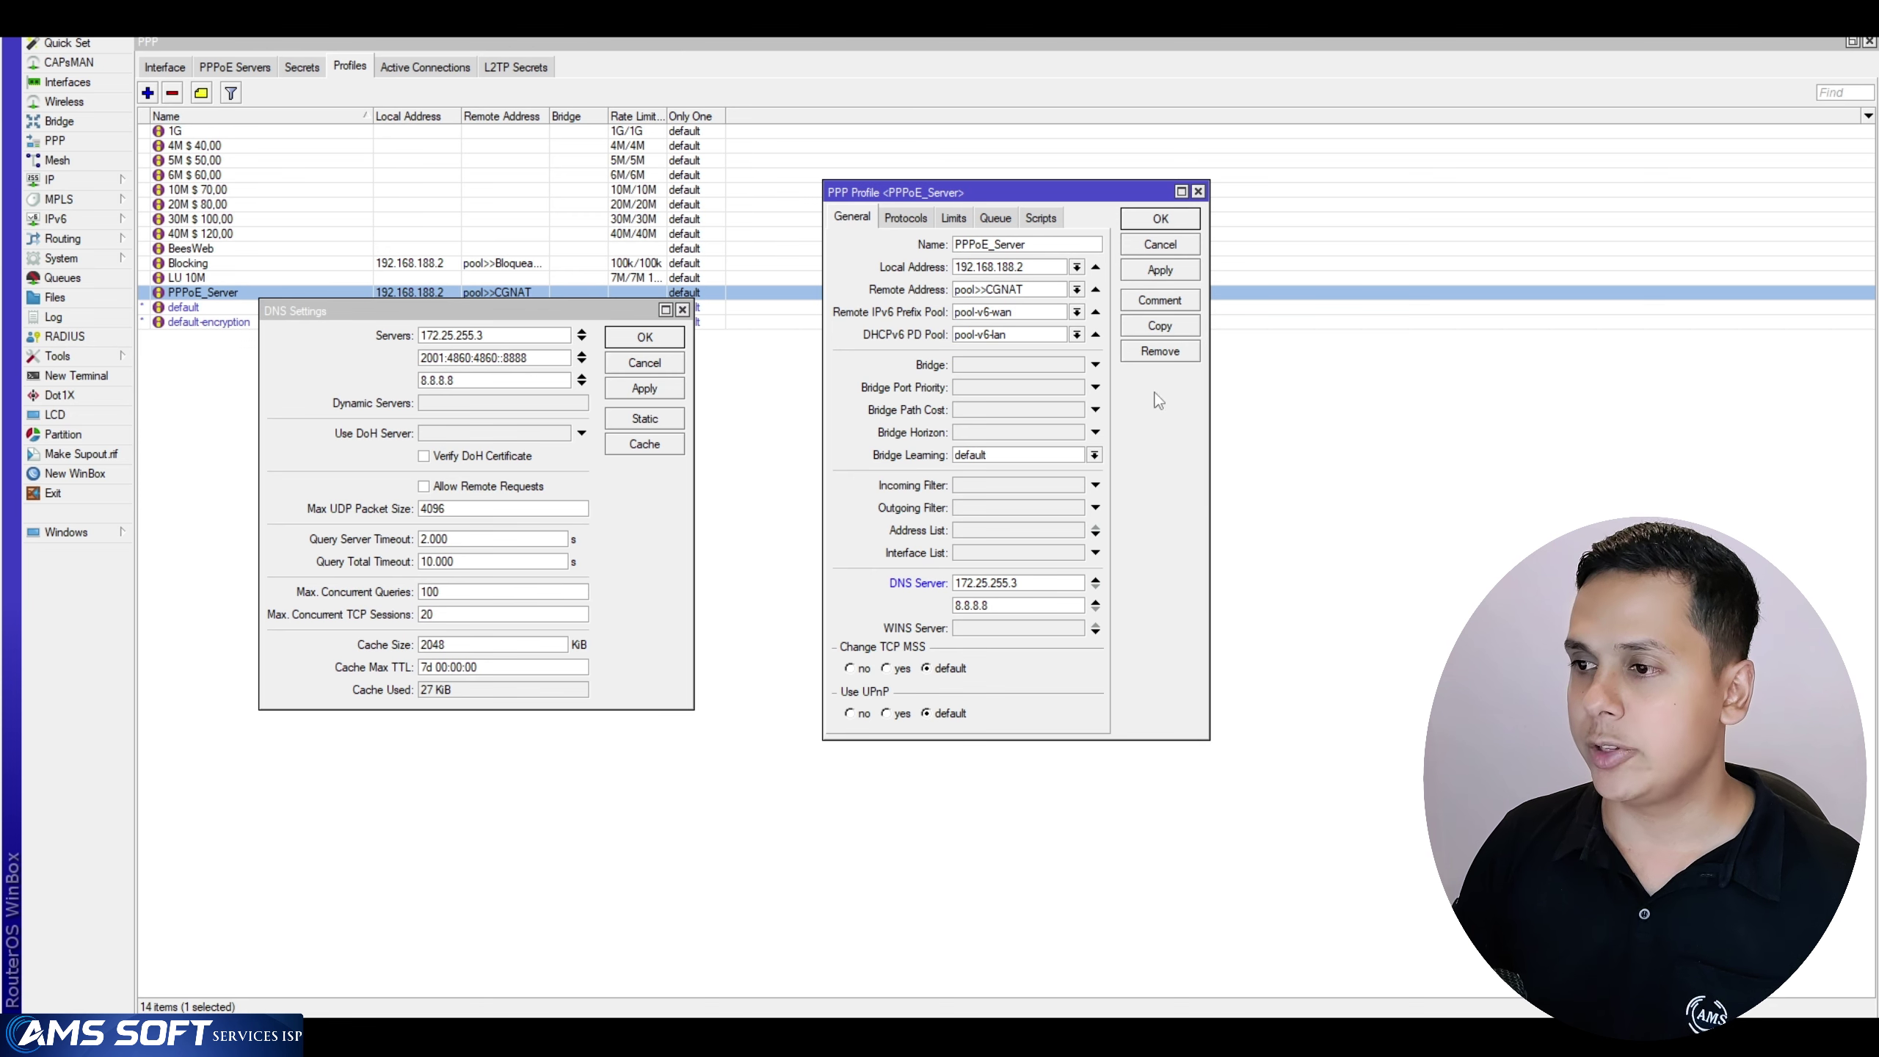
left_click(1160, 270)
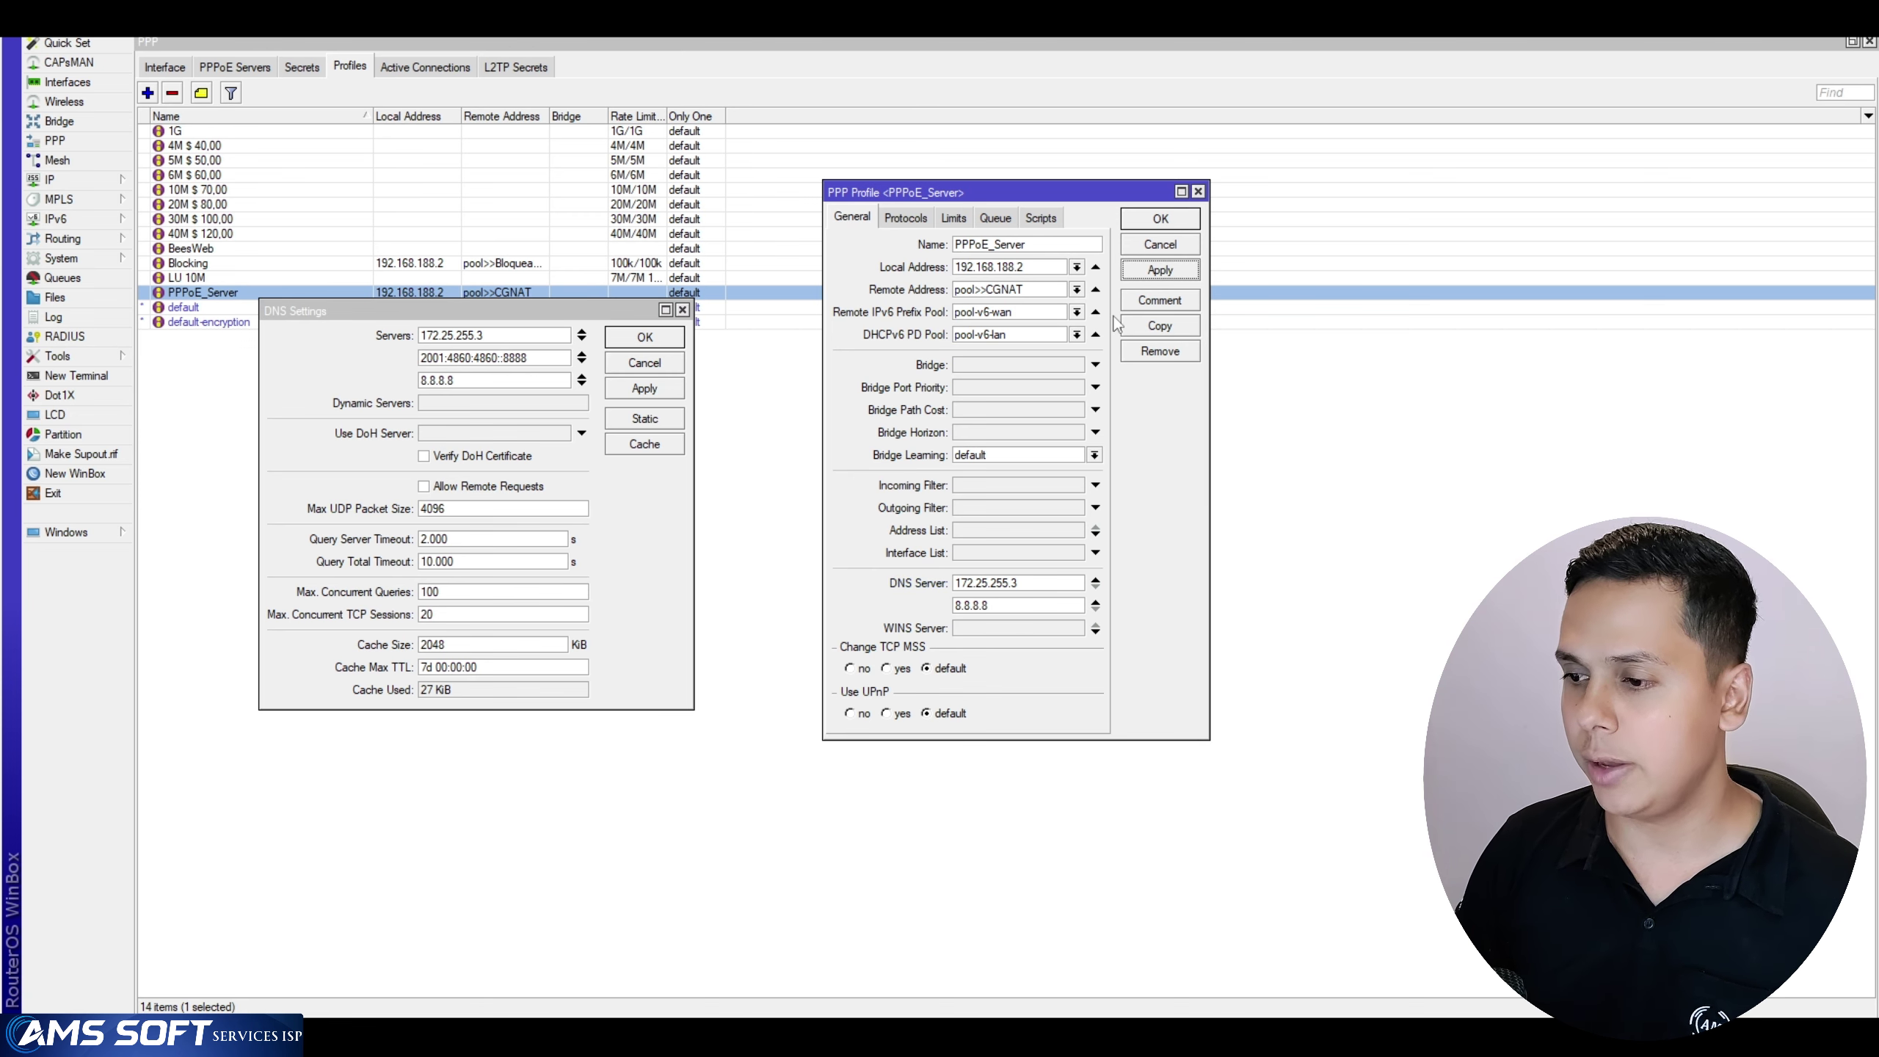
Check the two DNS server entries in the PPPoE_Server profile
left_click_drag(1009, 196, 959, 191)
left_click_drag(997, 574, 890, 607)
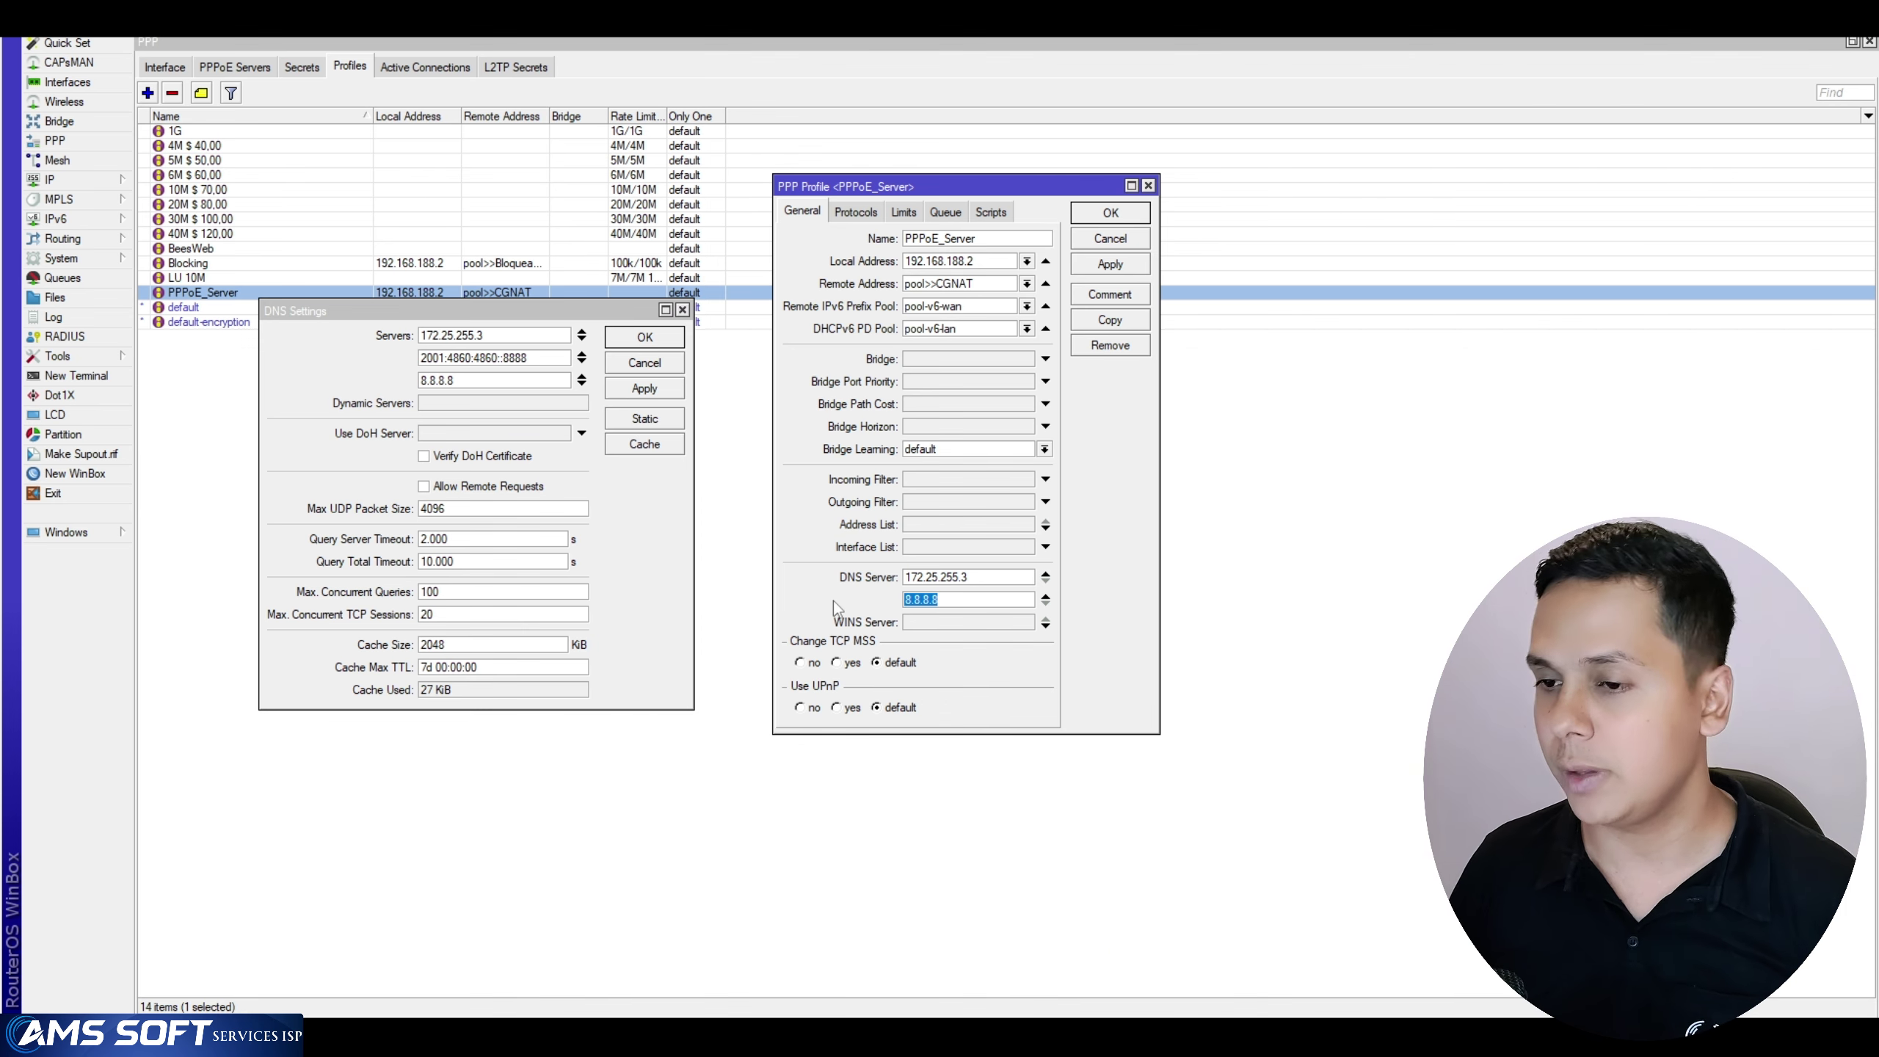
key("shift+Tab")
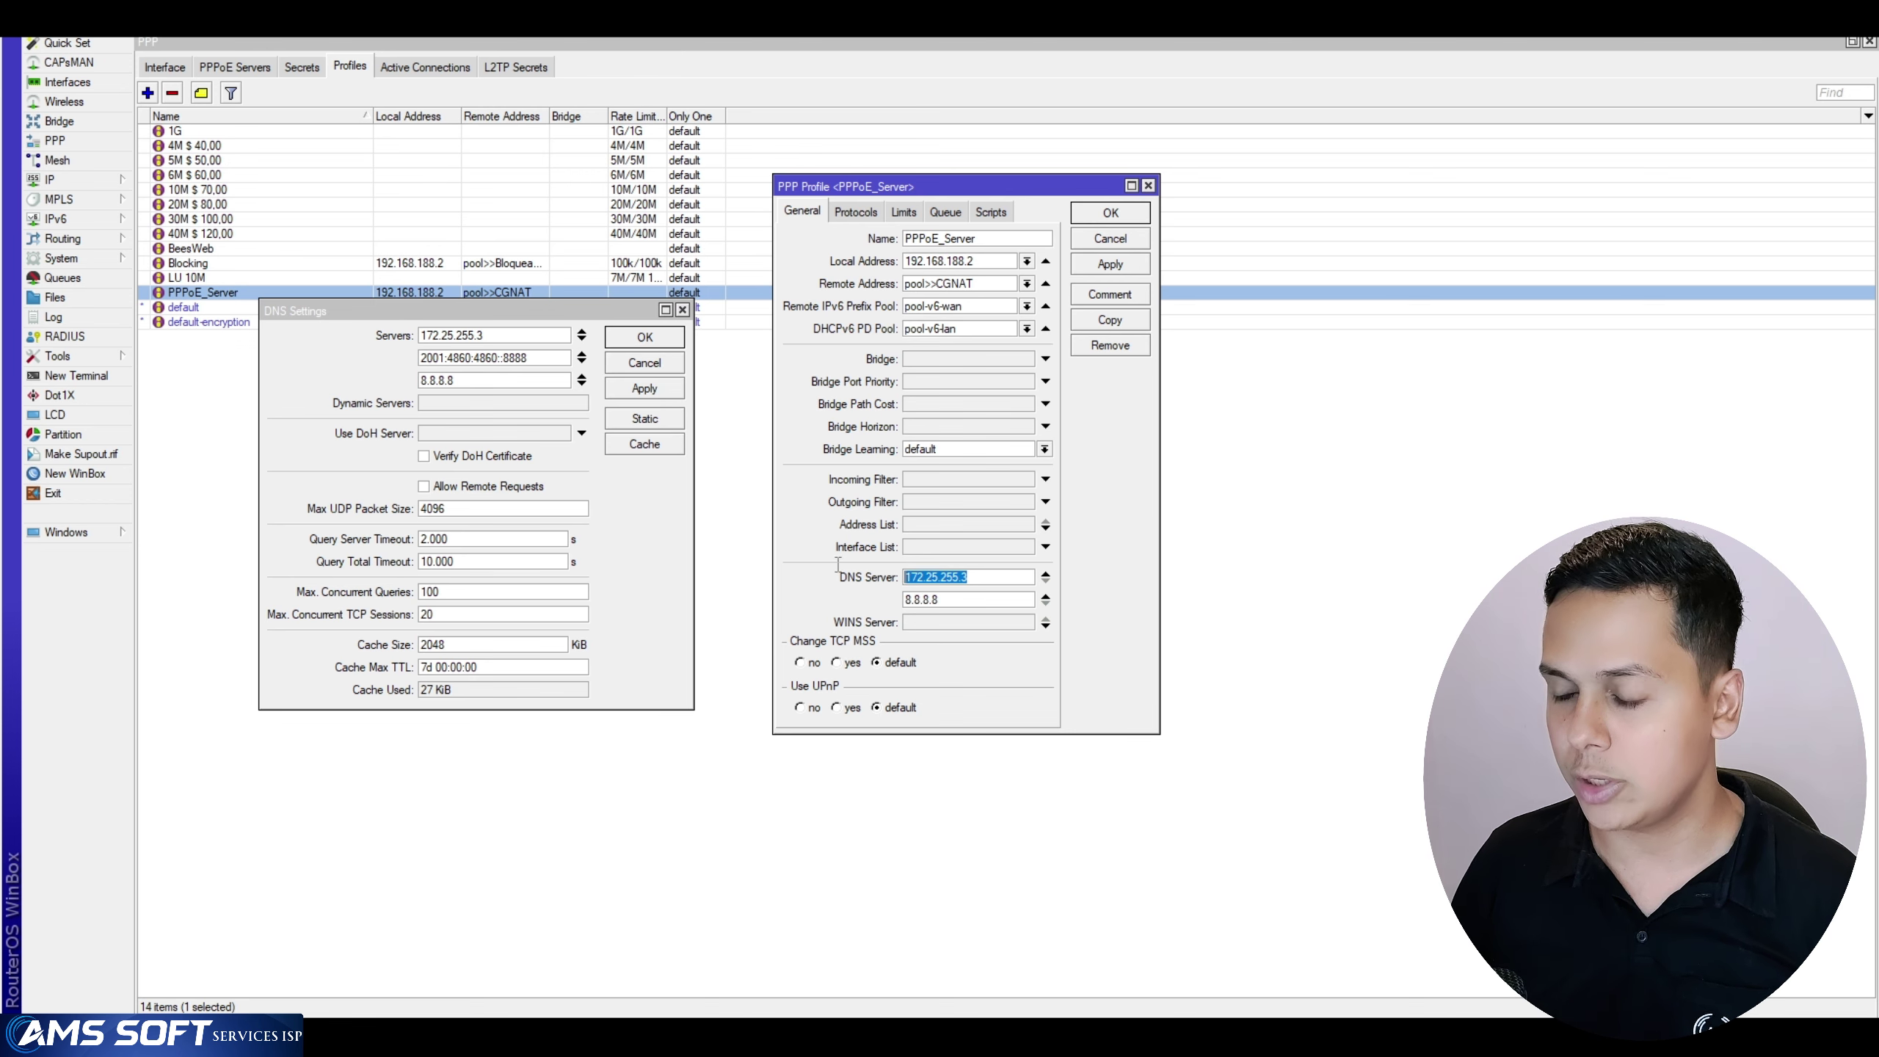
key("Tab")
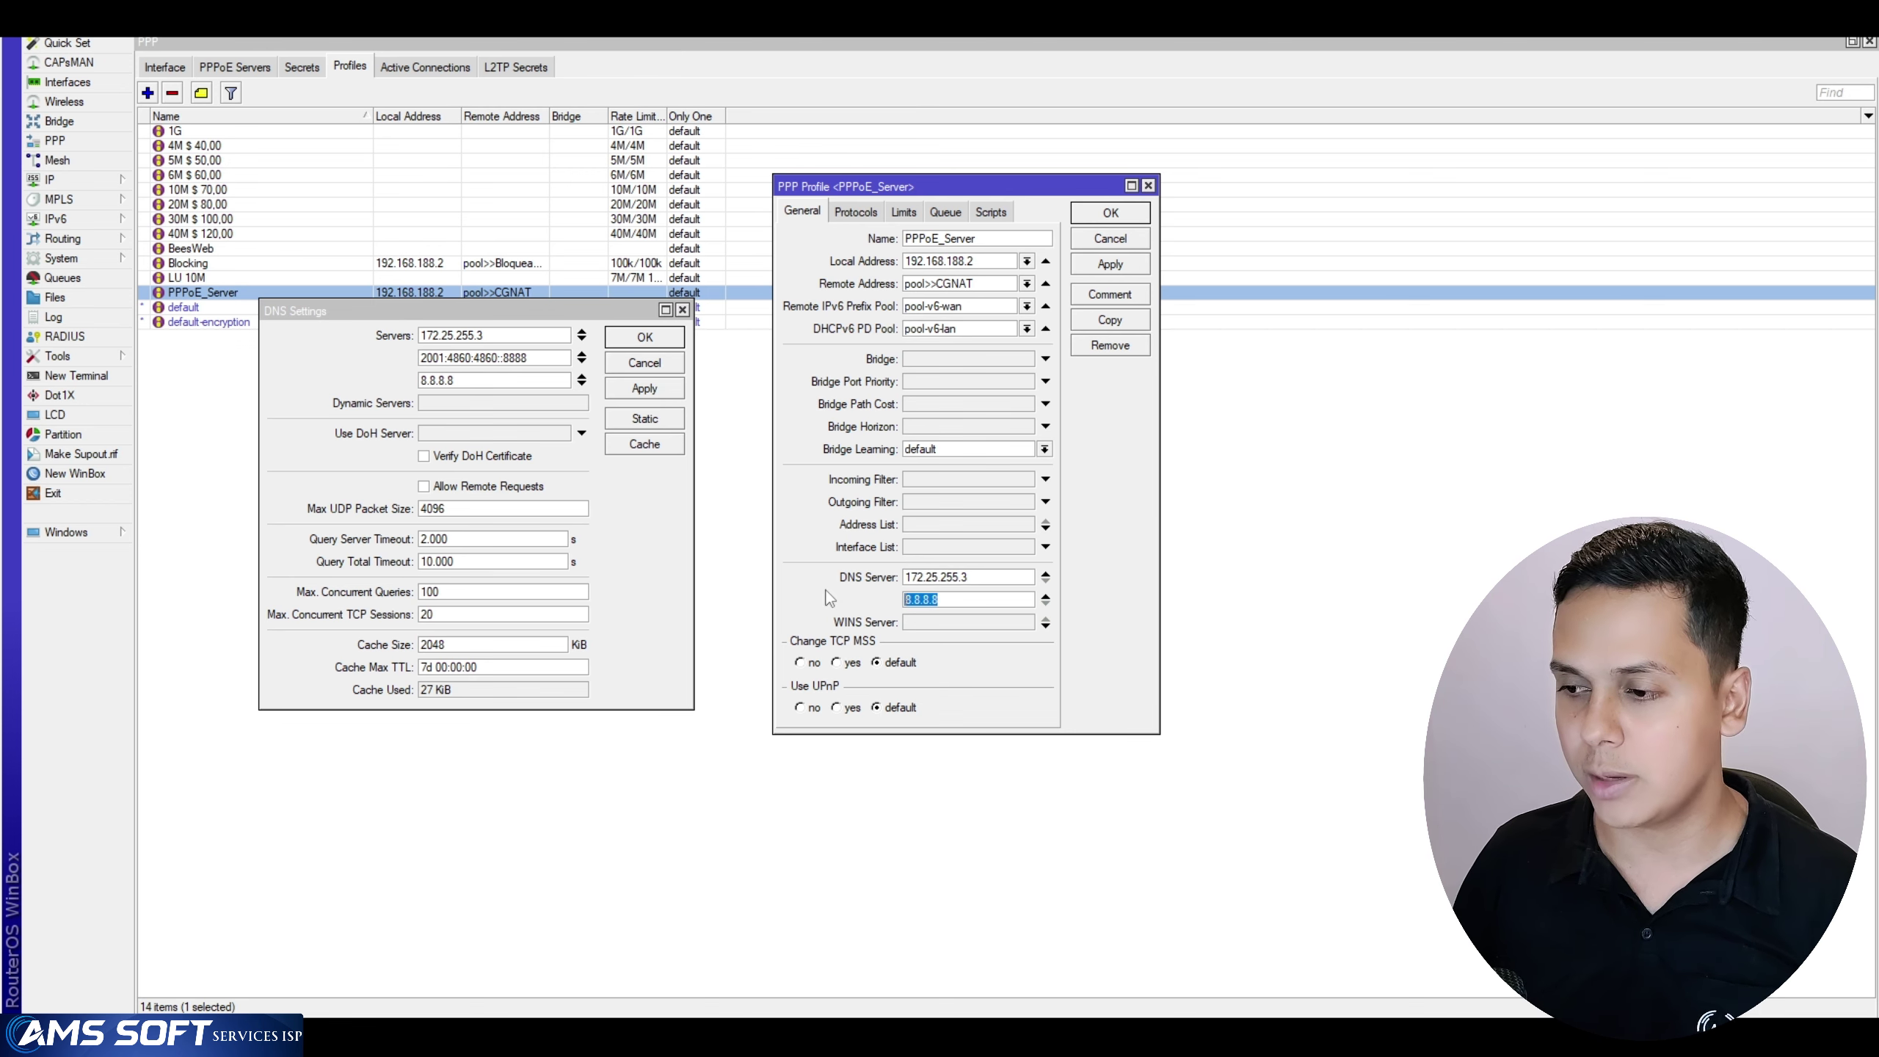
Save the PPPoE_Server profile with DNS servers 172.25.255.3 and 8.8.8.8, and close the profile and DNS settings
left_click(1045, 598)
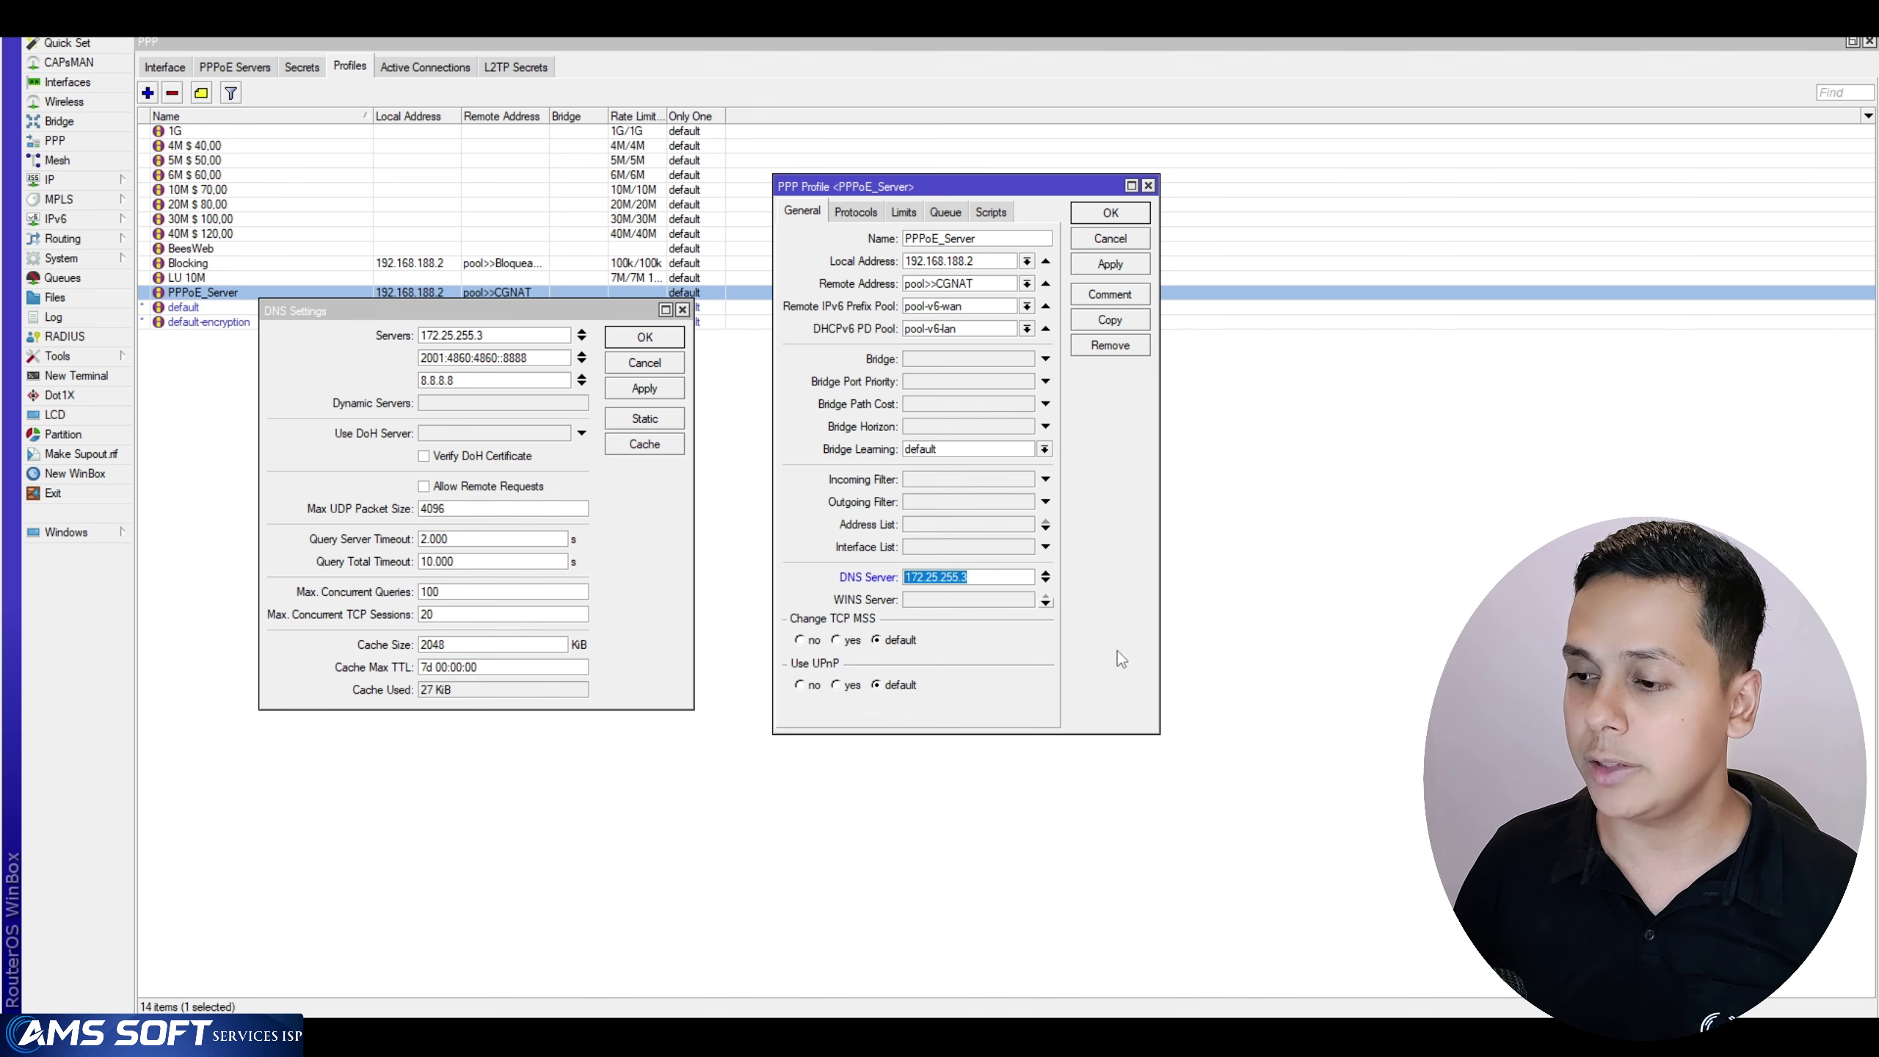
left_click(1046, 583)
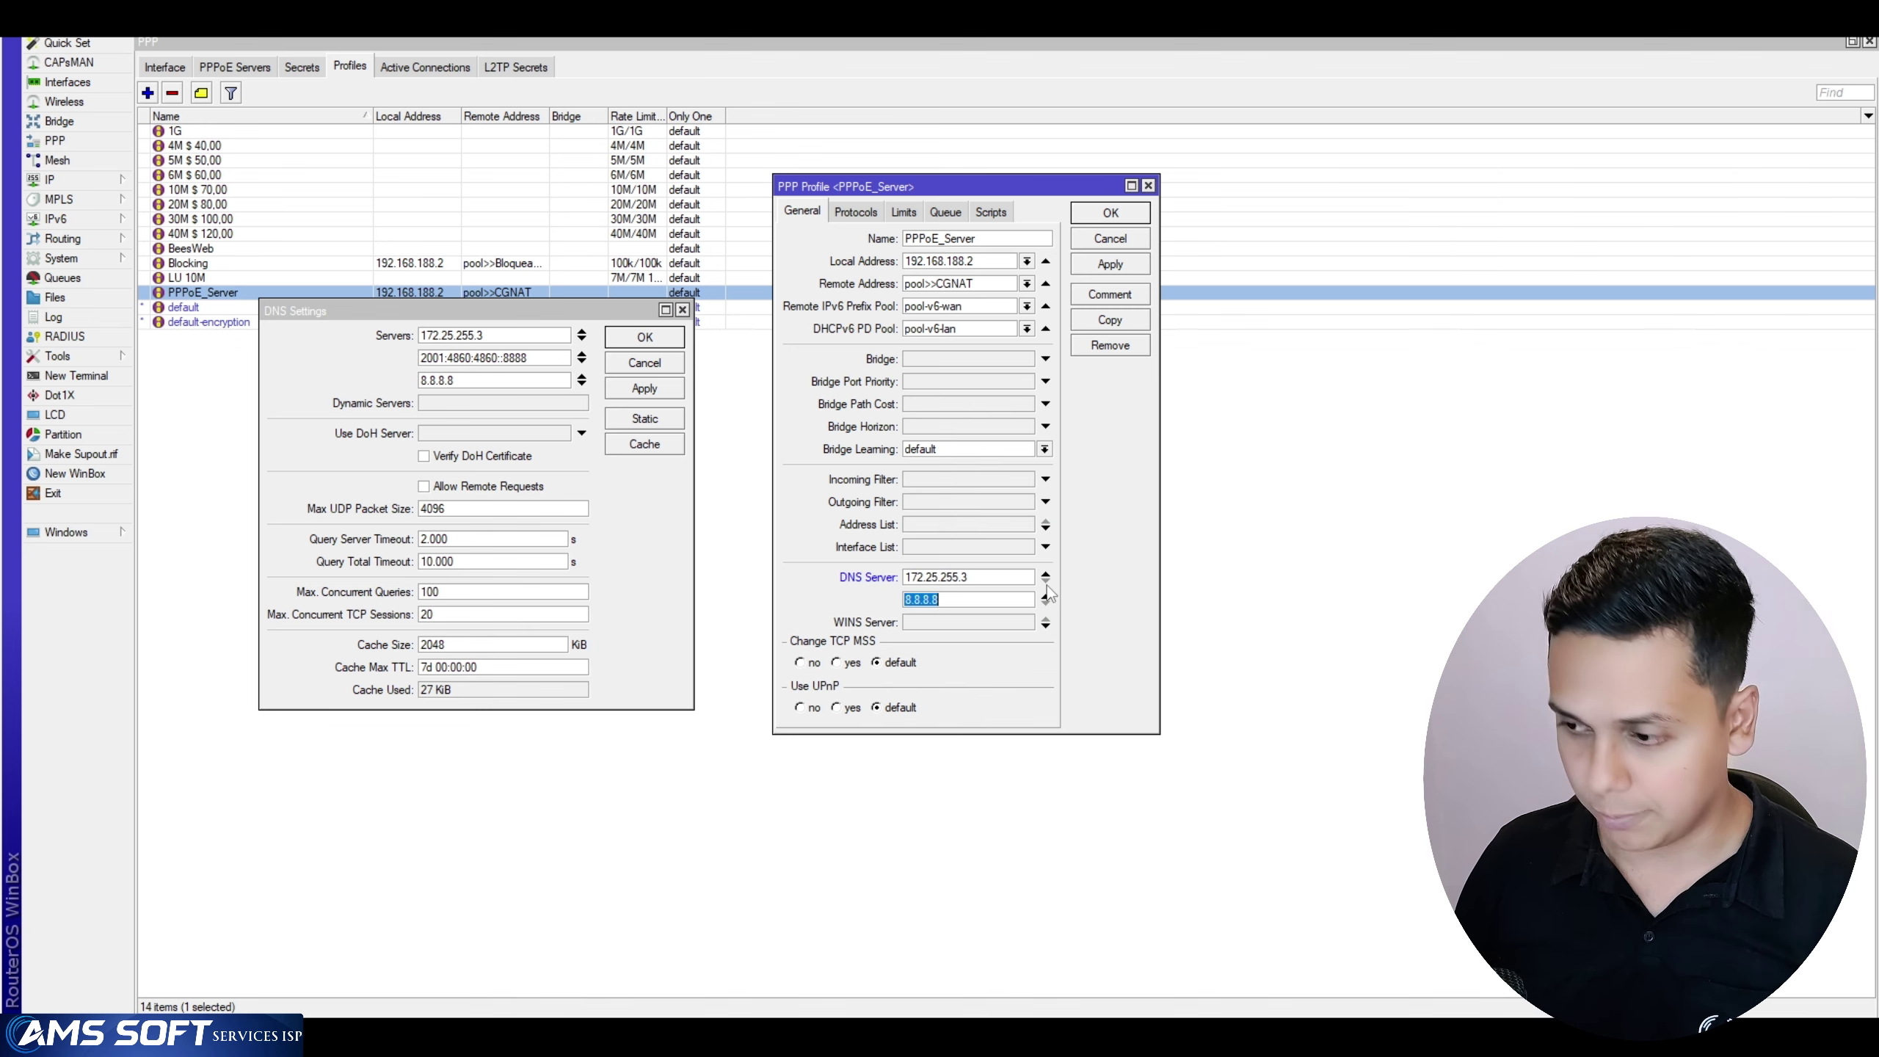
left_click(1110, 213)
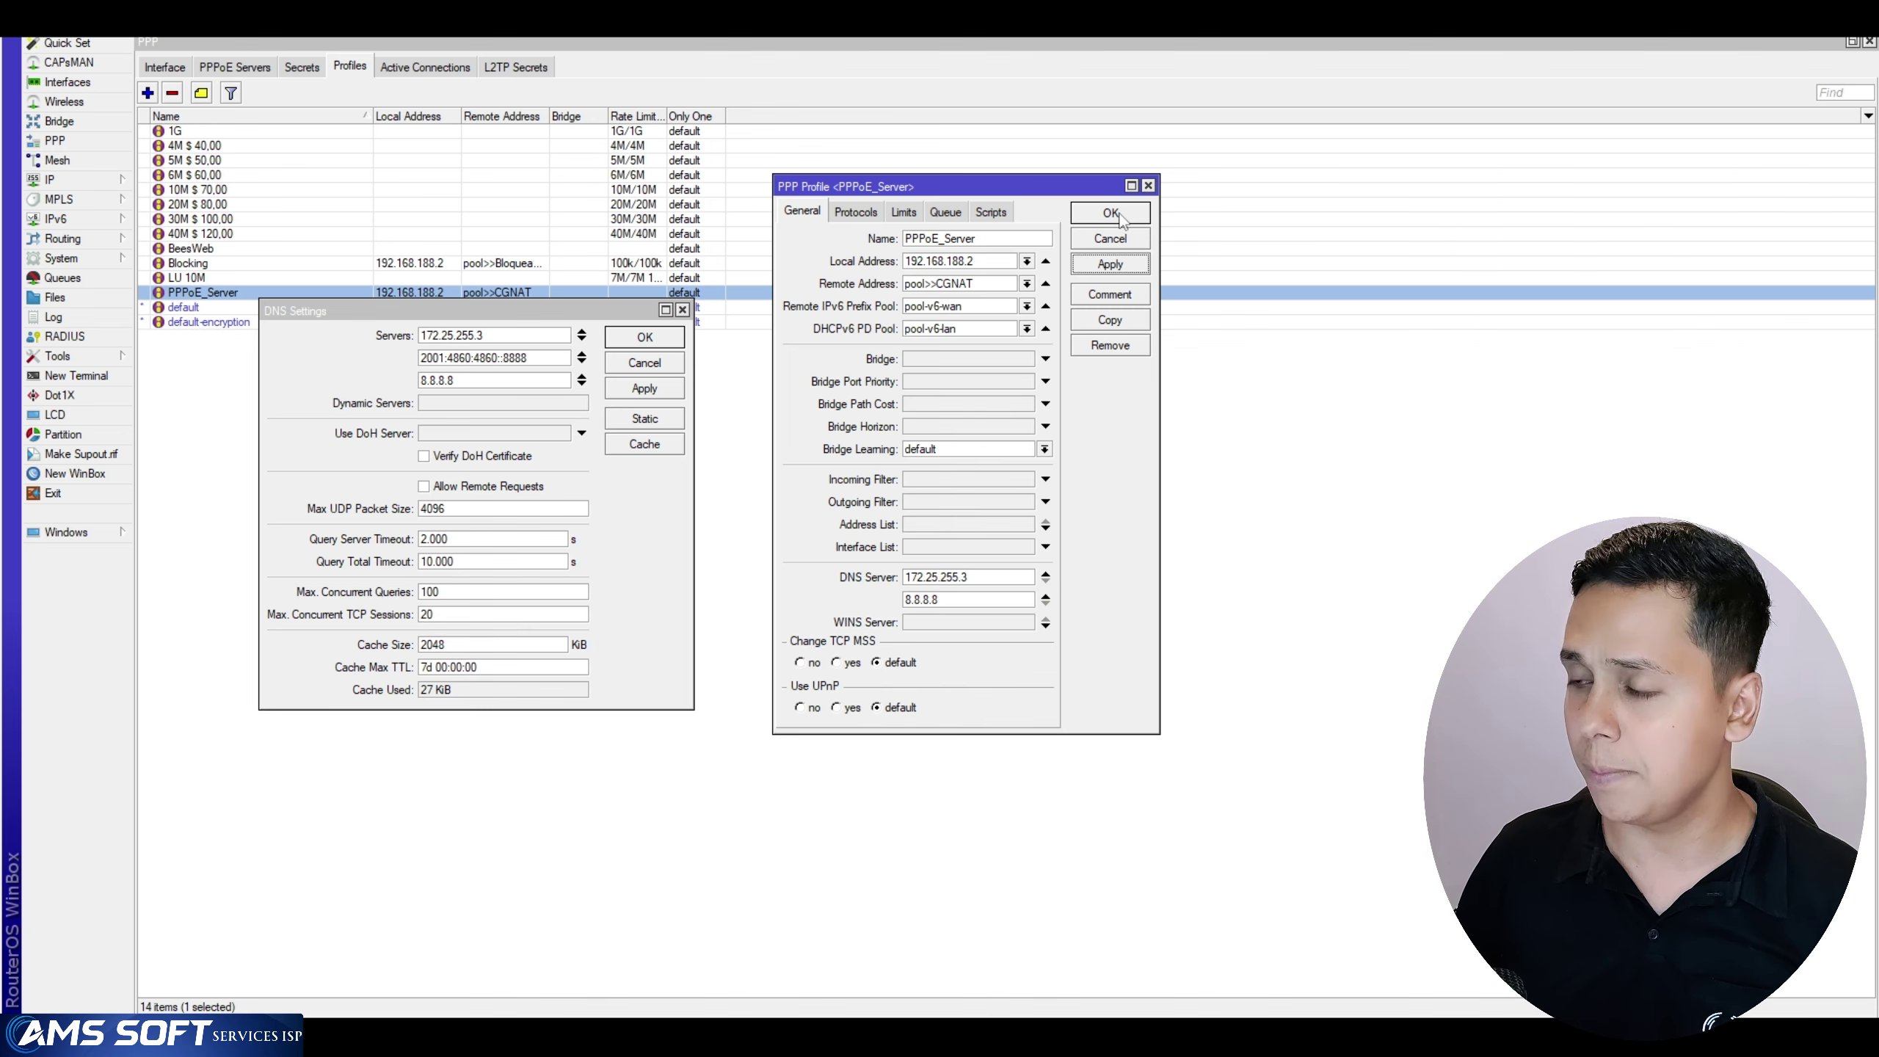
left_click(622, 366)
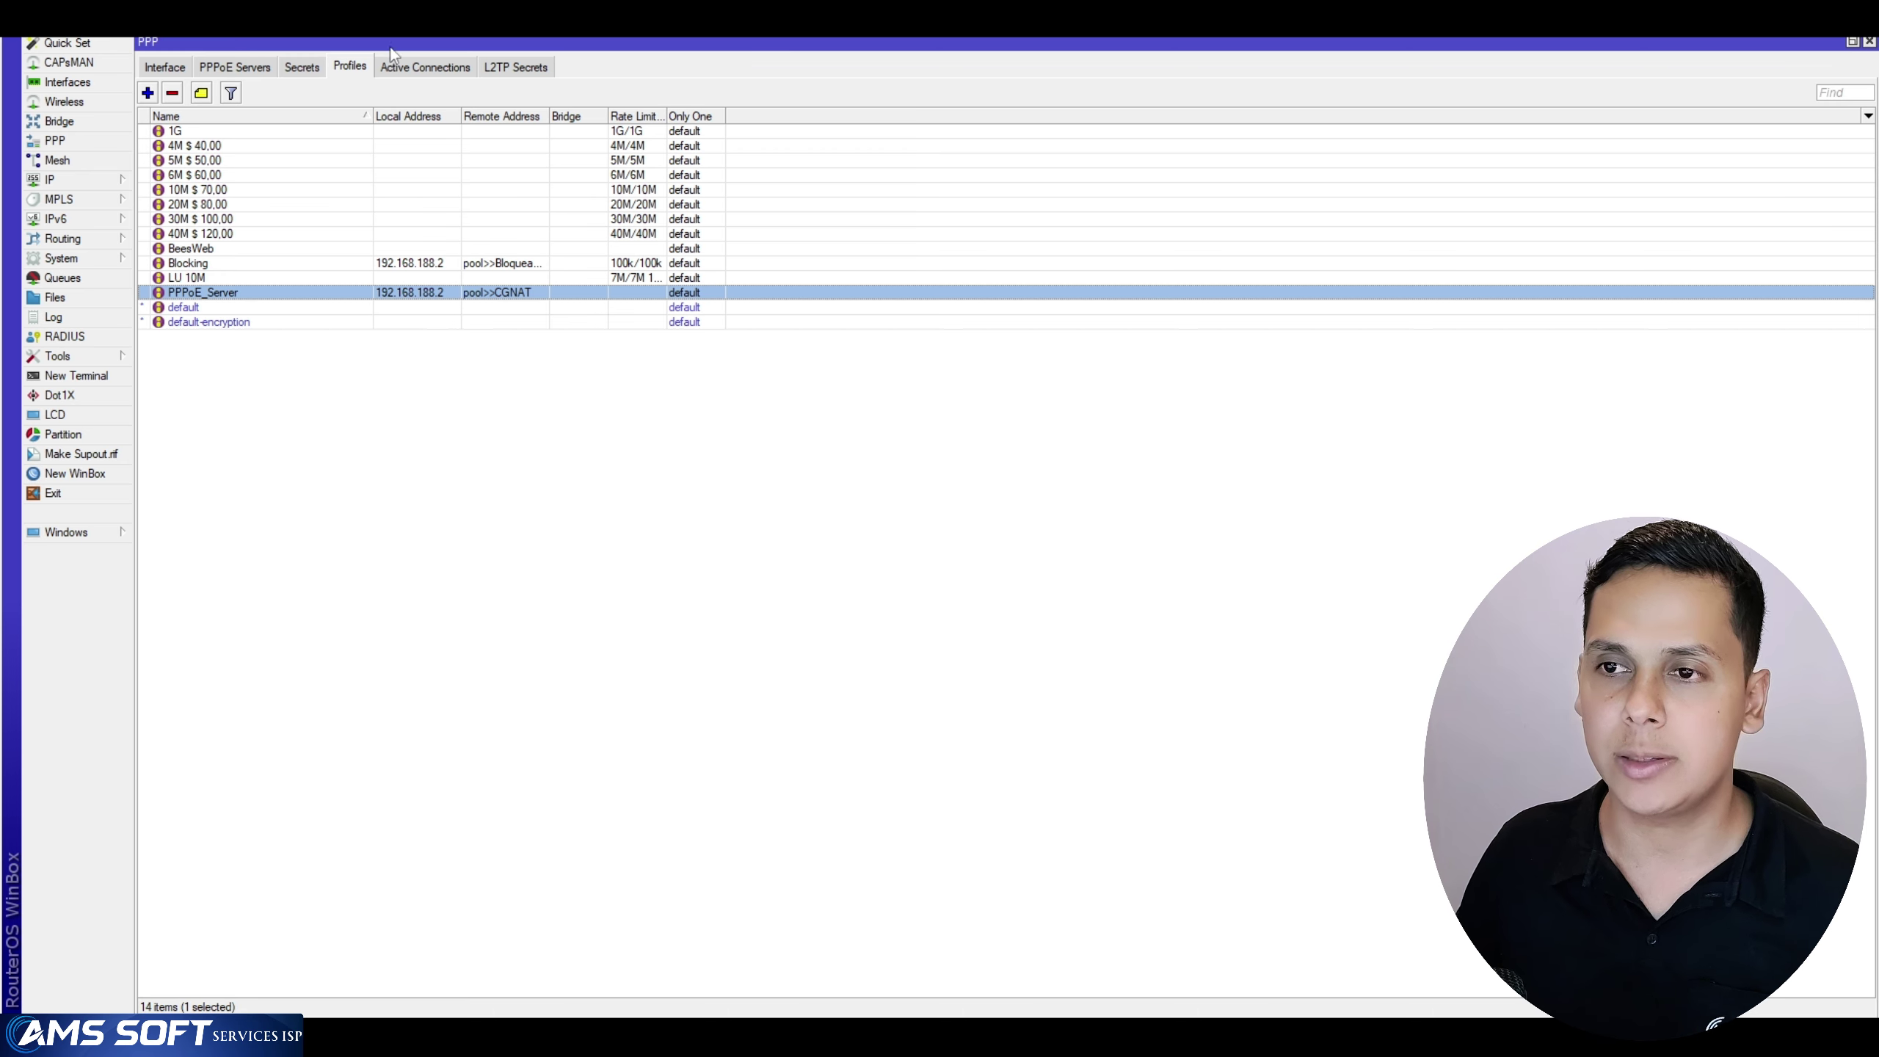
Inspect the active PPP connections and the bindings of the DHCPv6 server
left_click(403, 66)
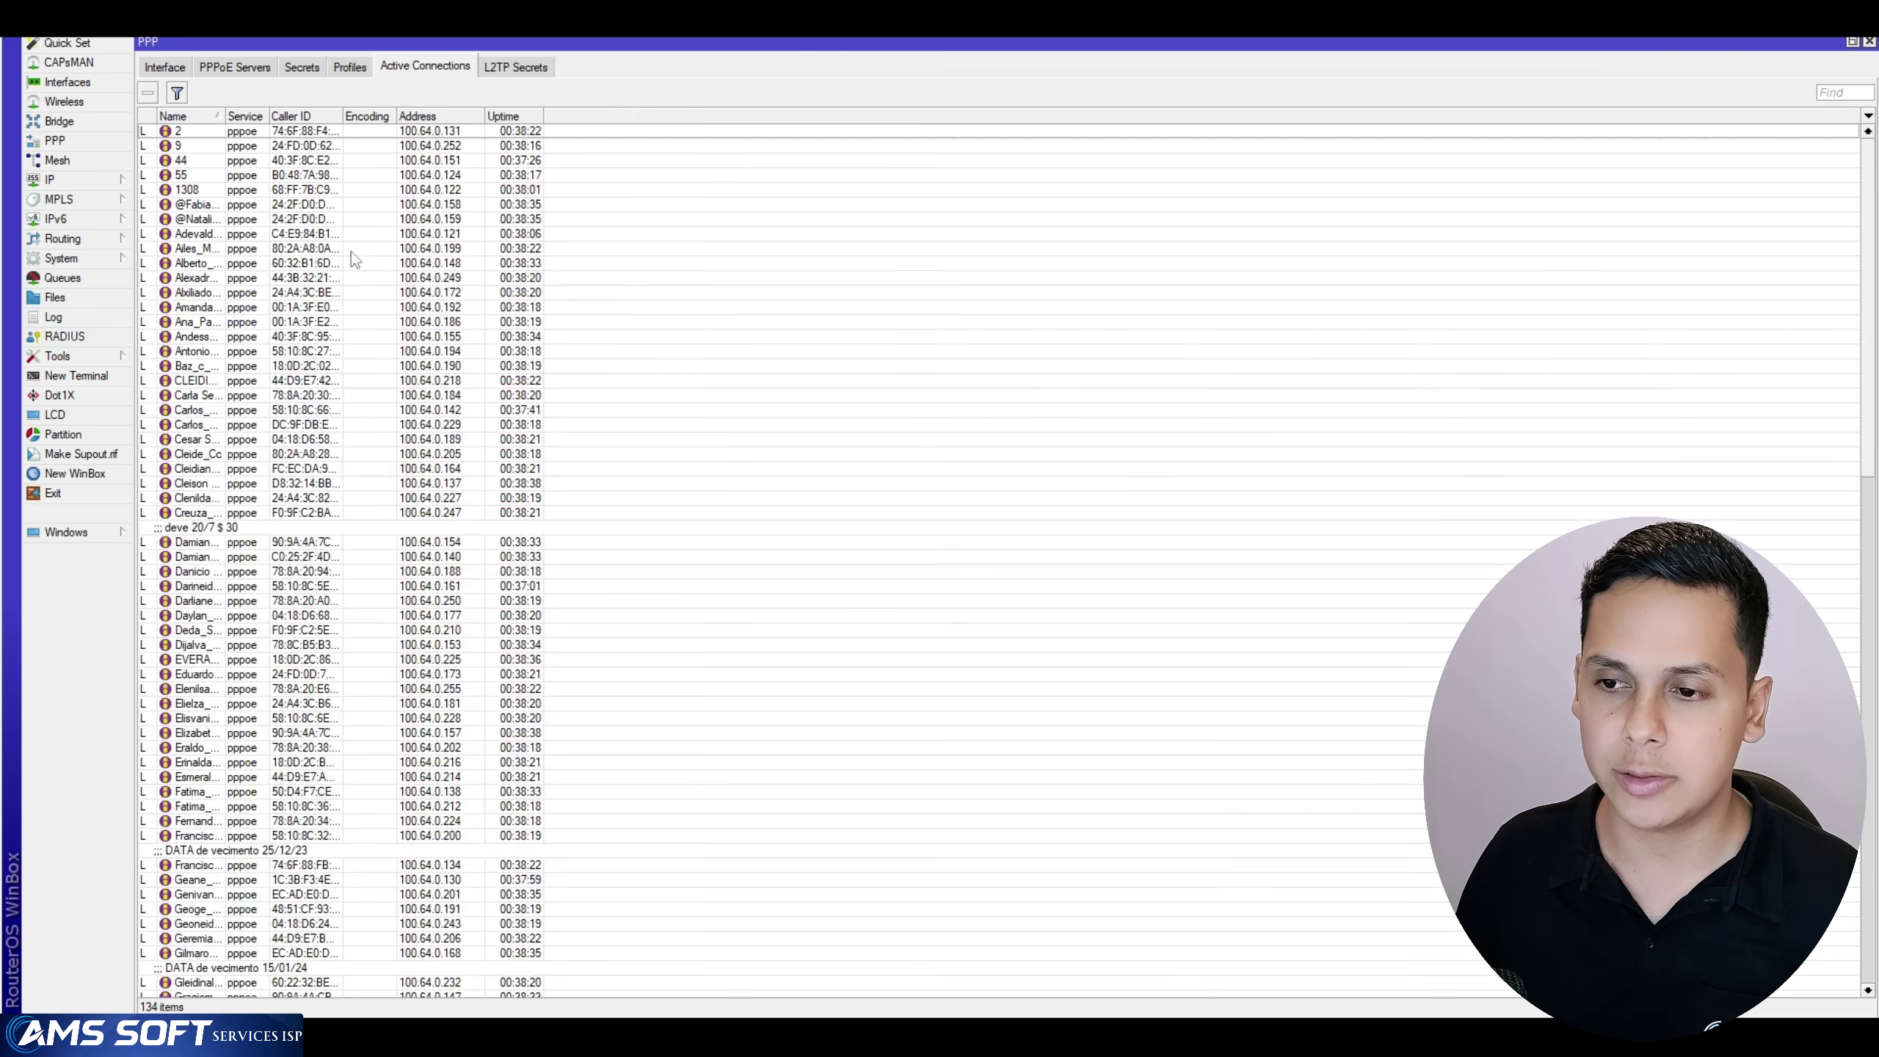
left_click(60, 219)
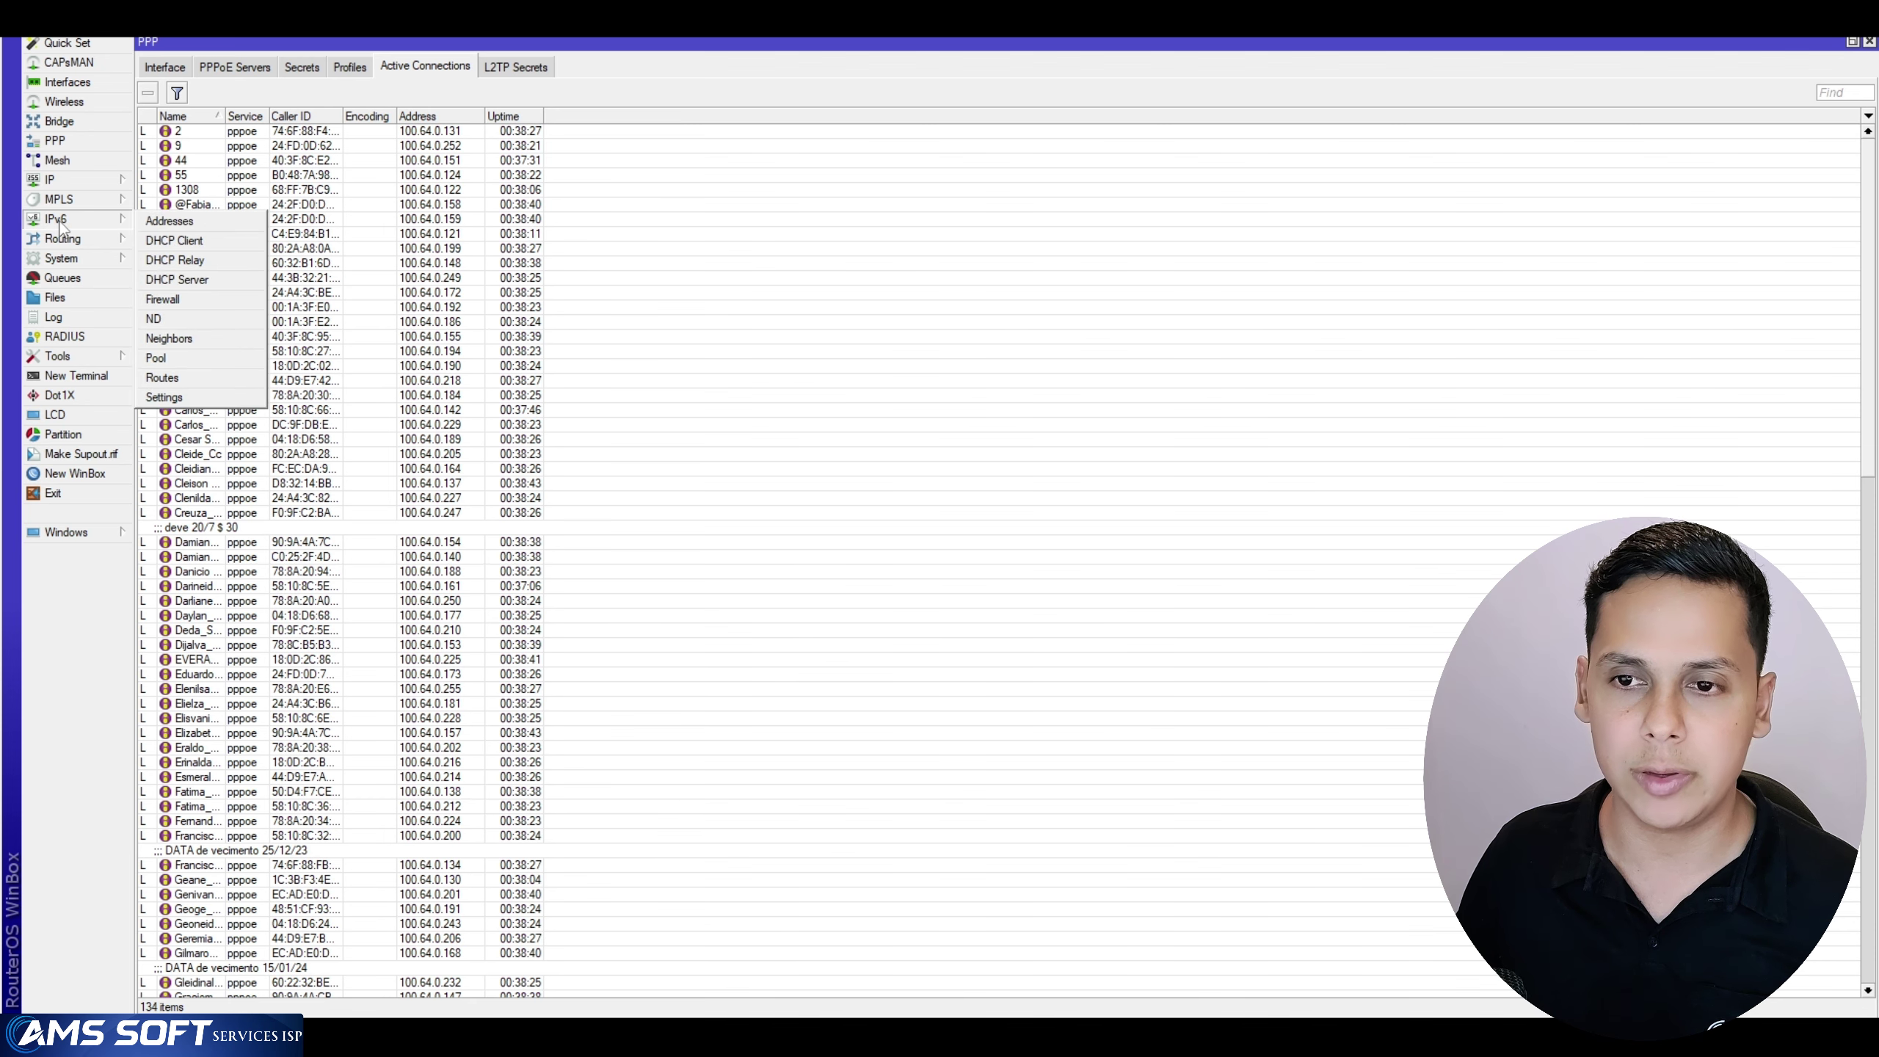
left_click(194, 280)
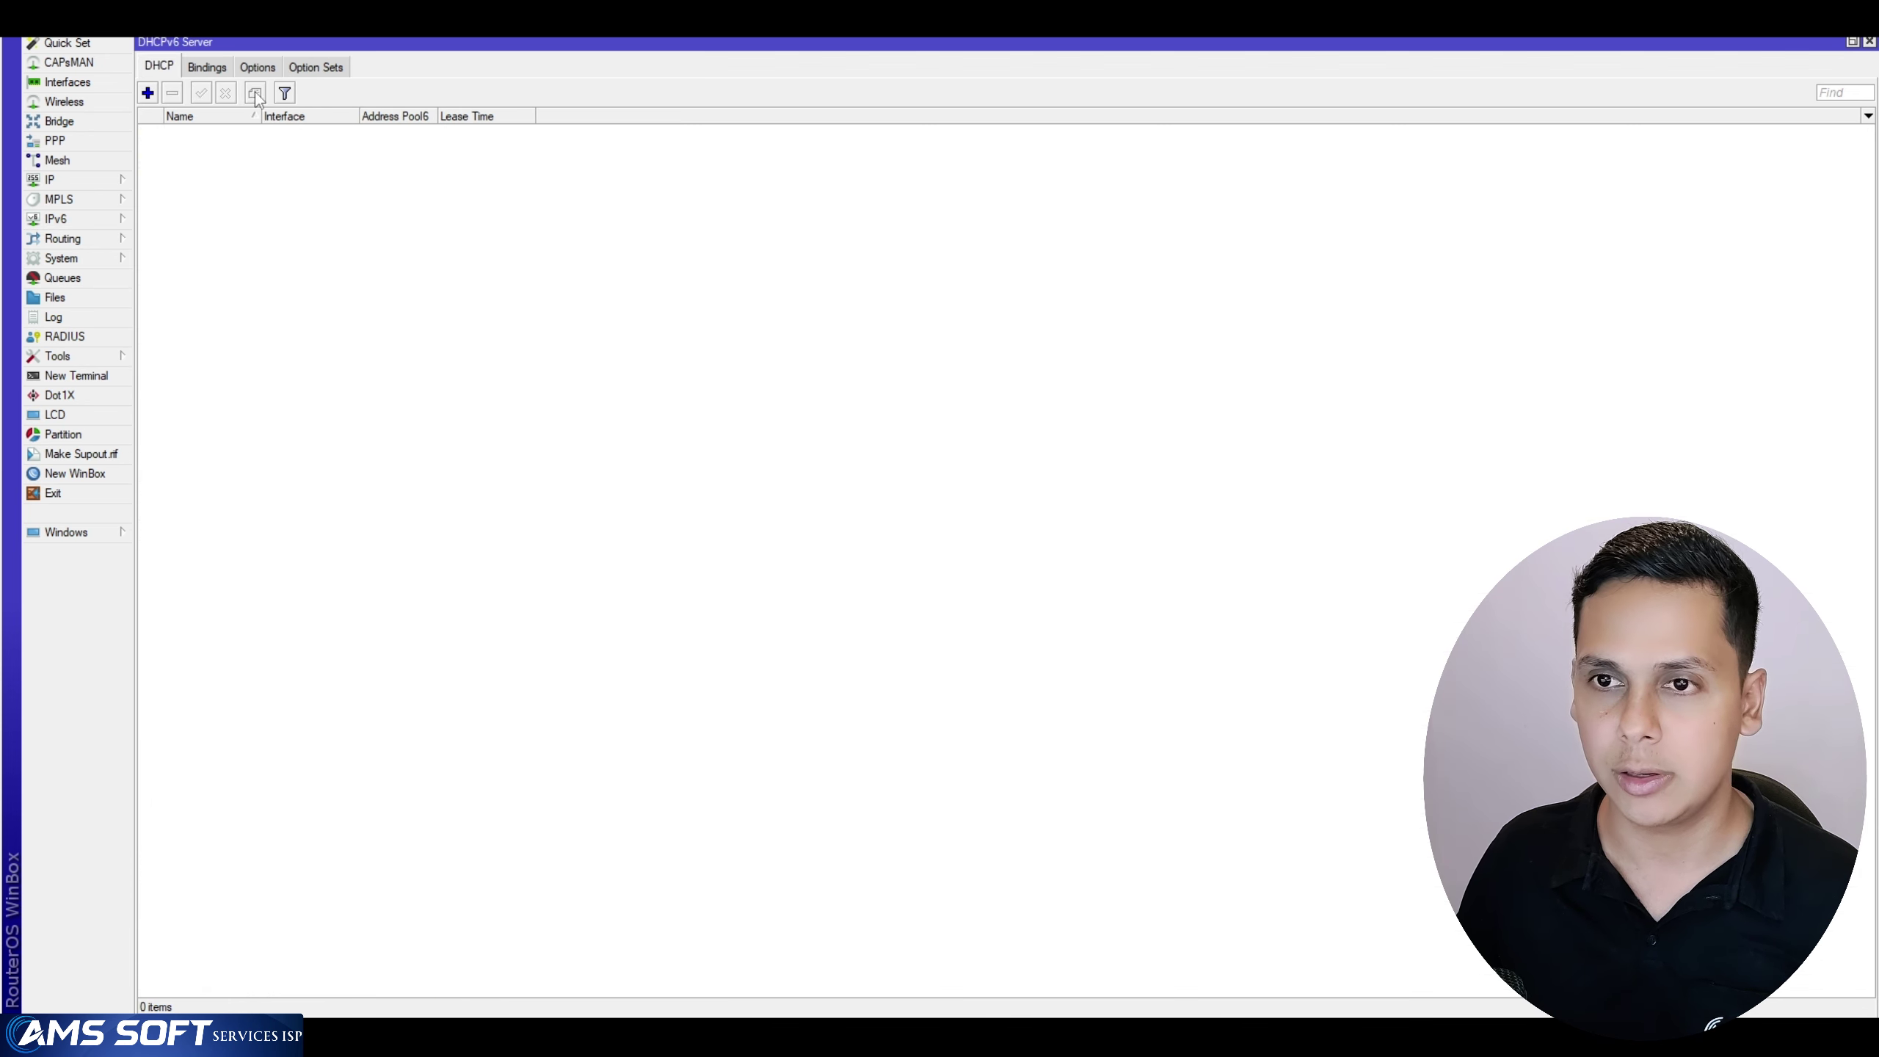
left_click(213, 68)
left_click(163, 68)
left_click(201, 69)
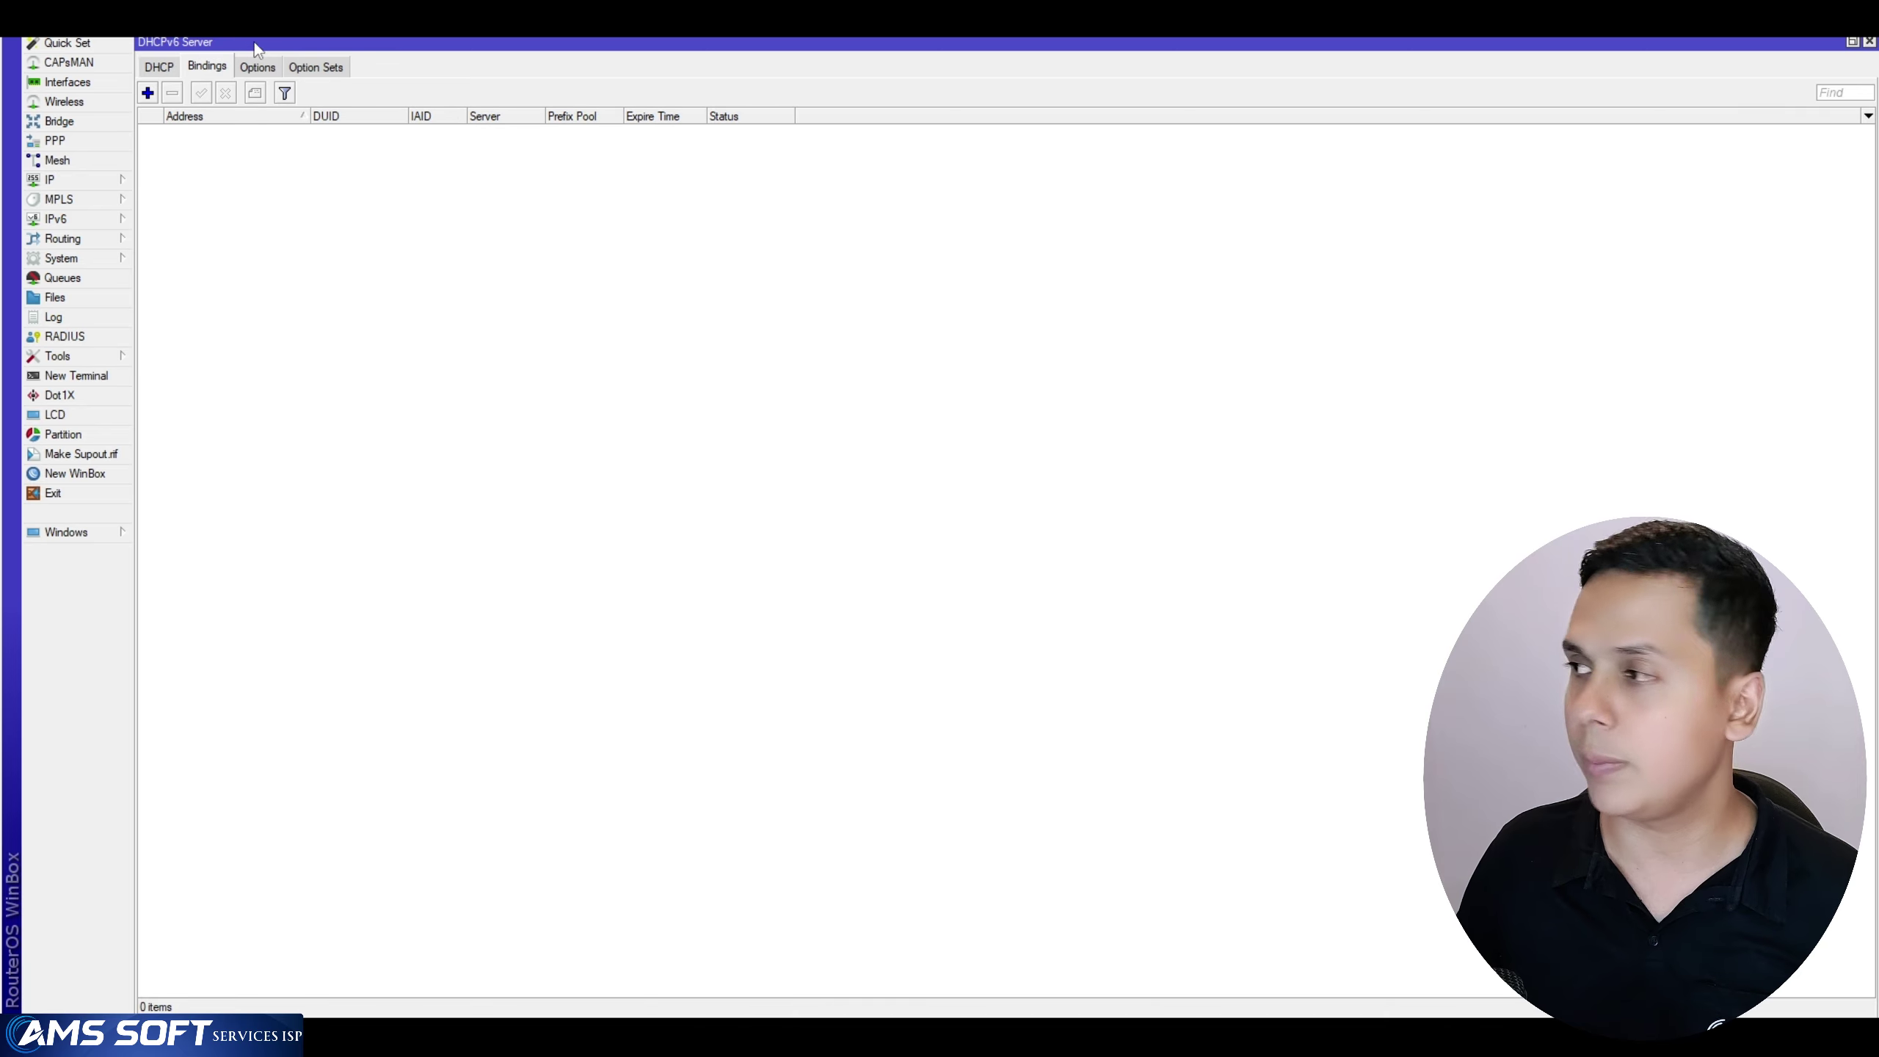
left_click(1870, 41)
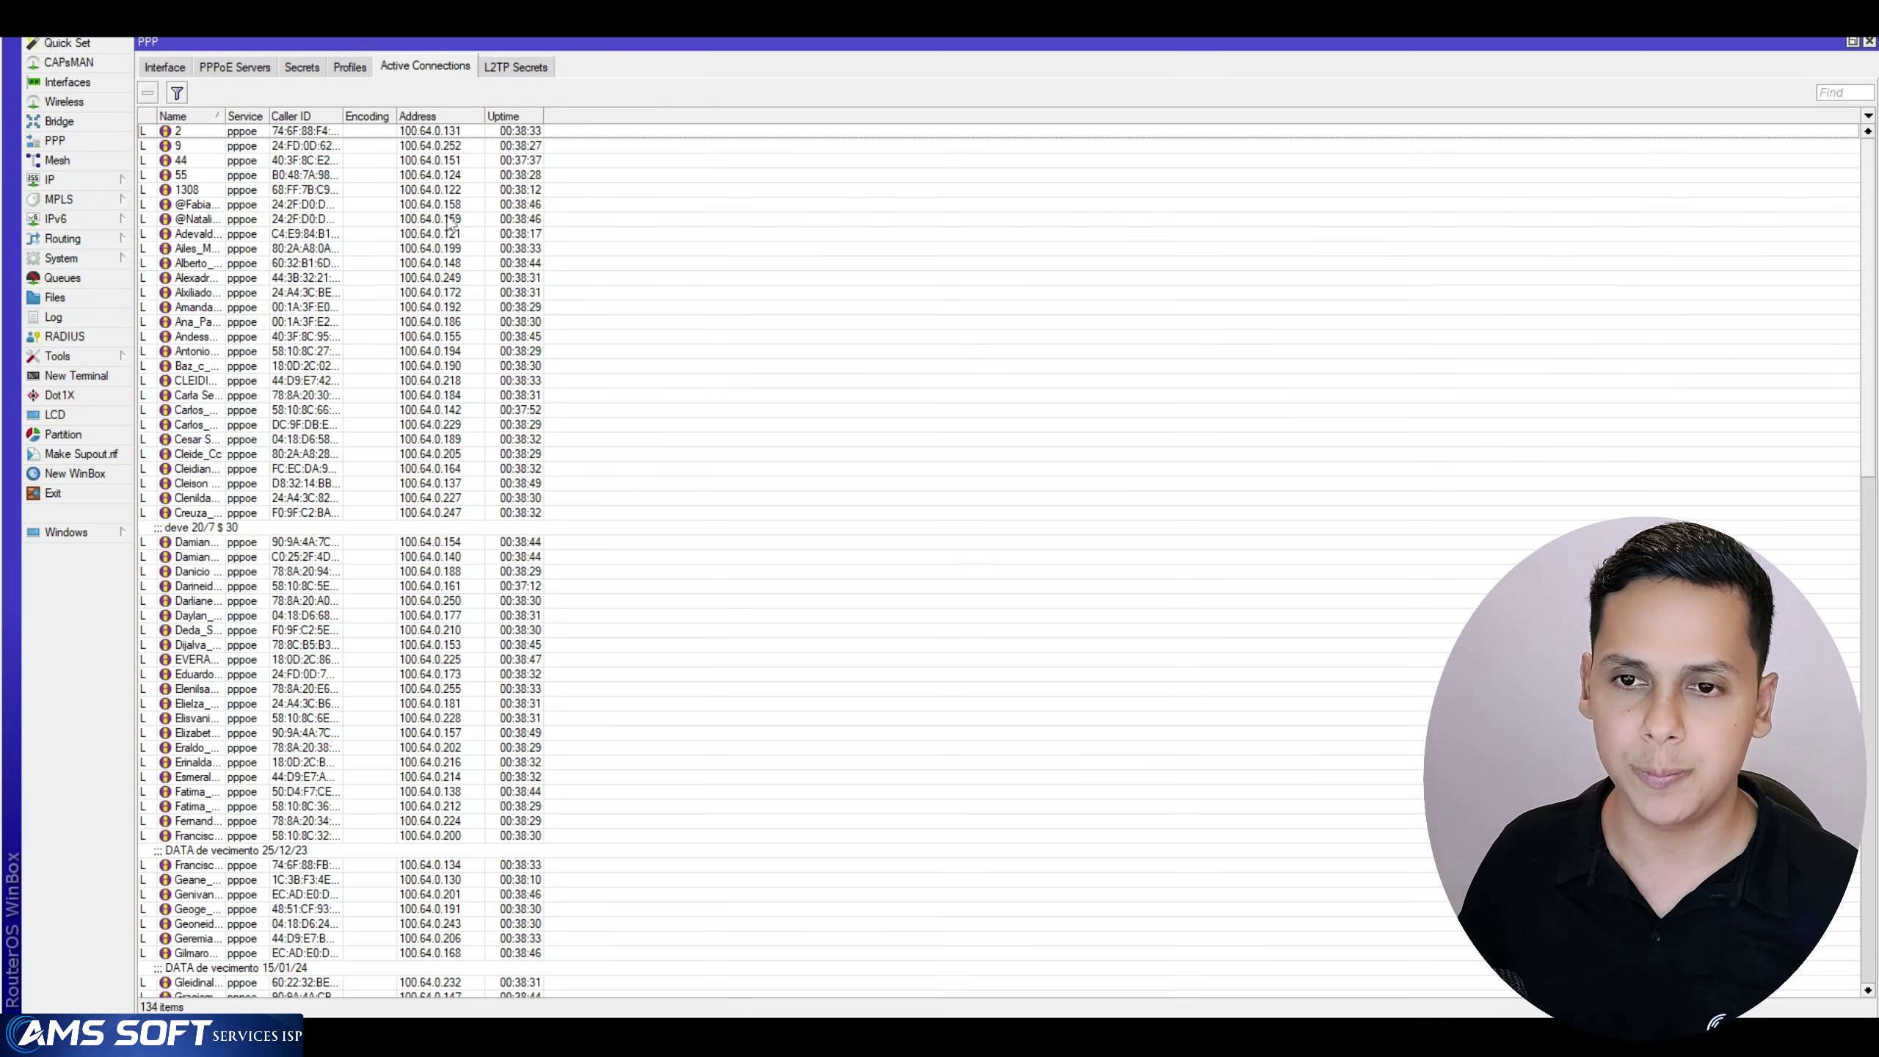
Enable Managed Address Configuration and Other Configuration on the IPv6 Neighbor Discovery entry for all interfaces and save it
left_click(92, 225)
left_click(170, 320)
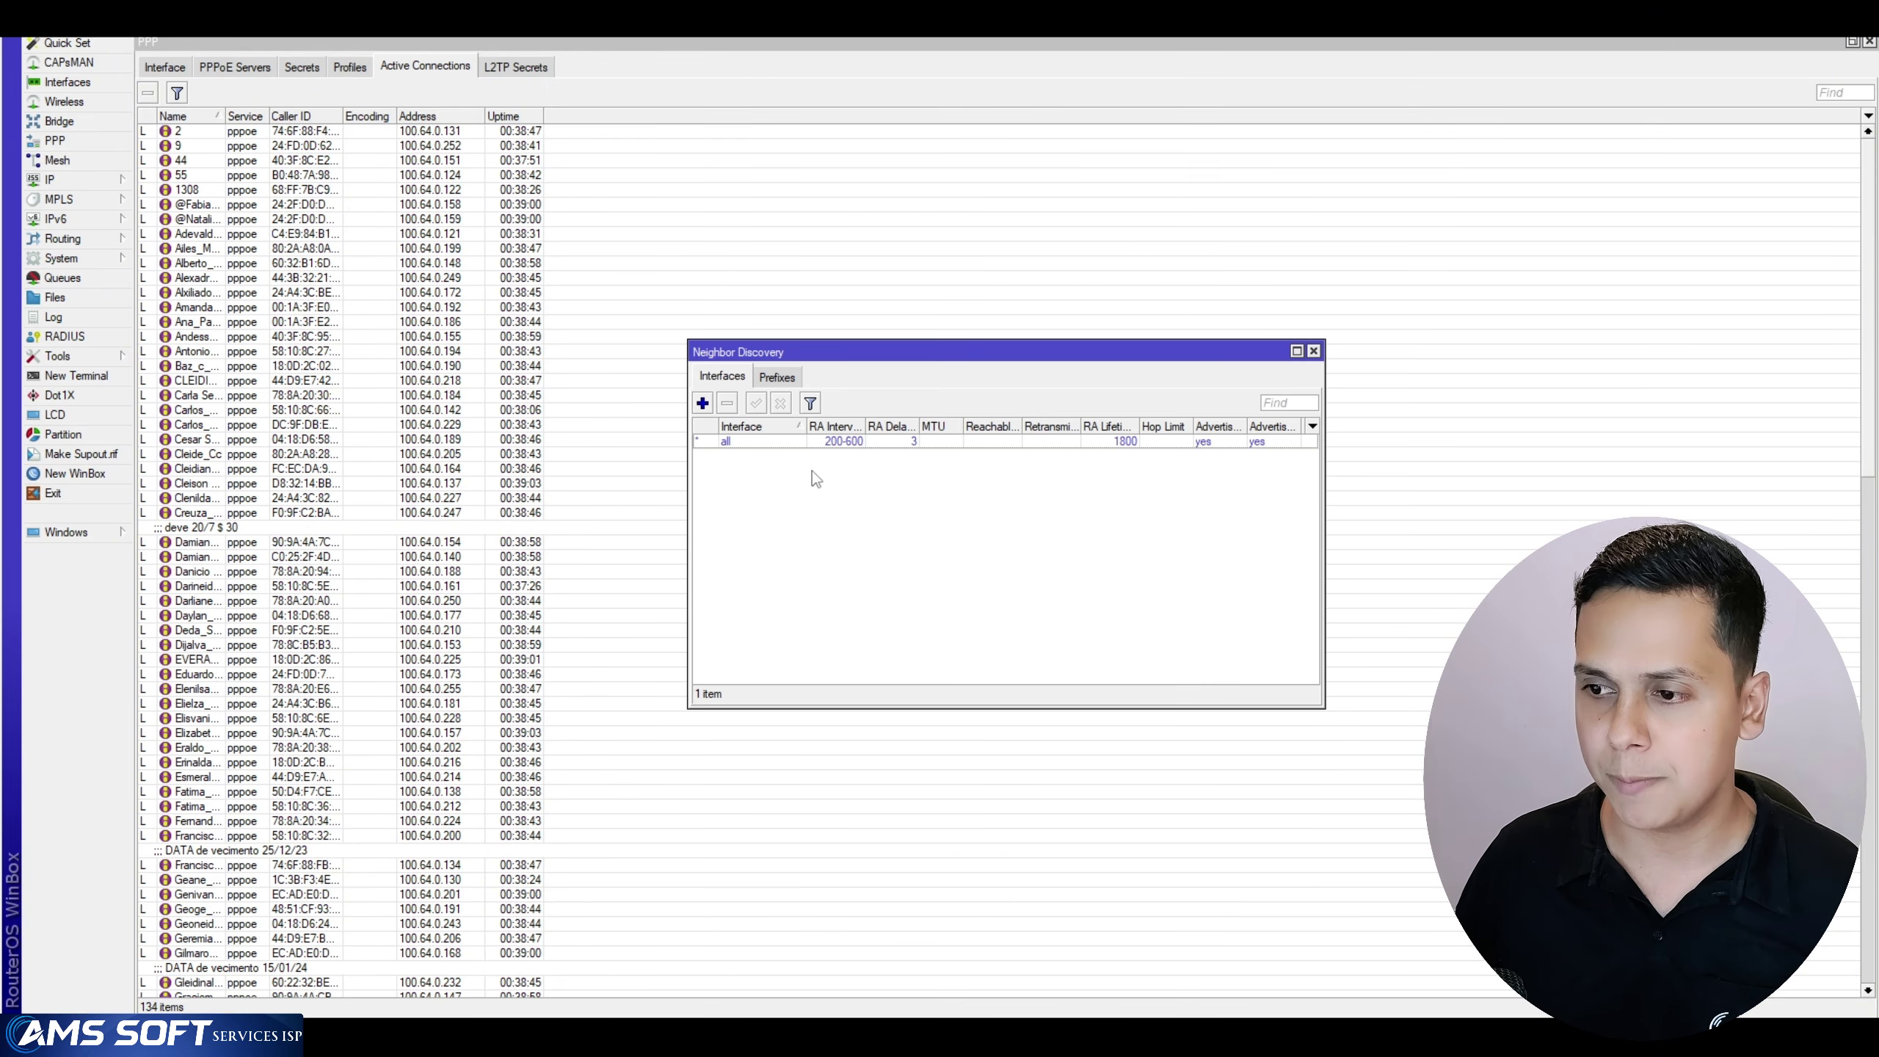
left_click(754, 442)
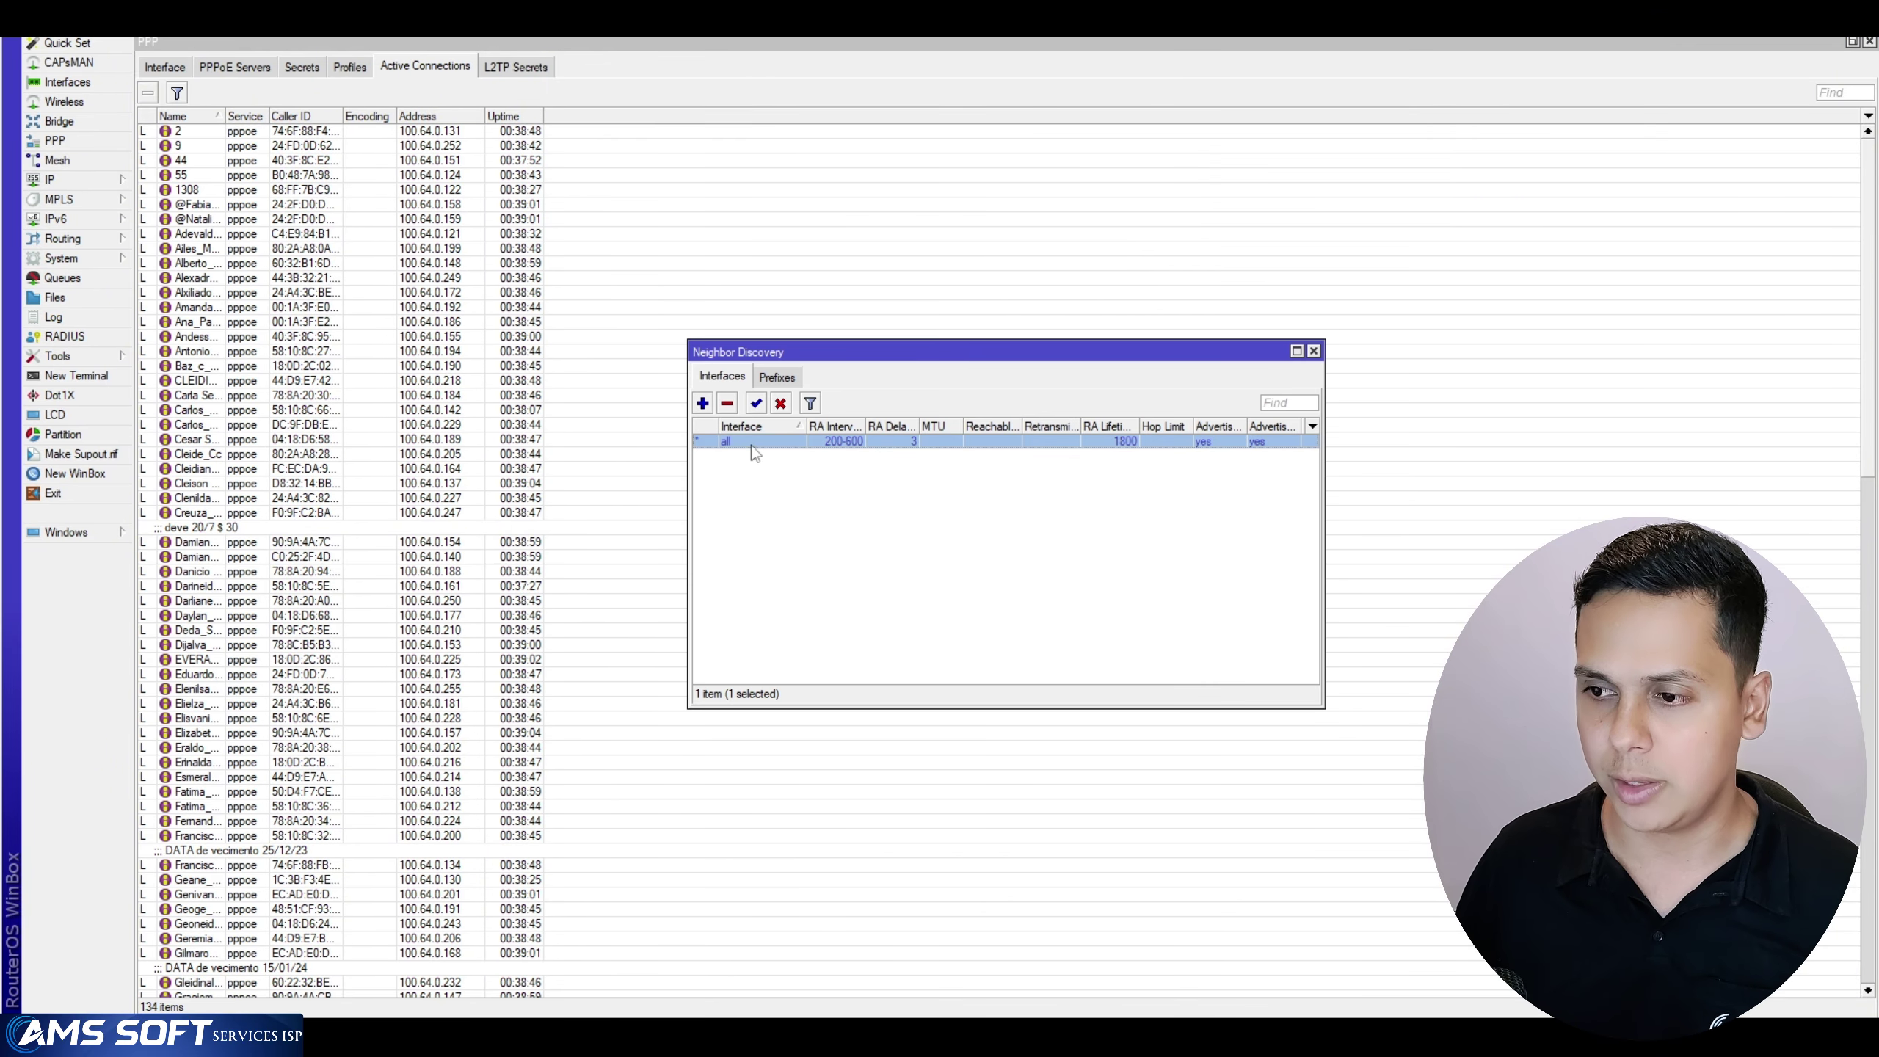
double_click(702, 440)
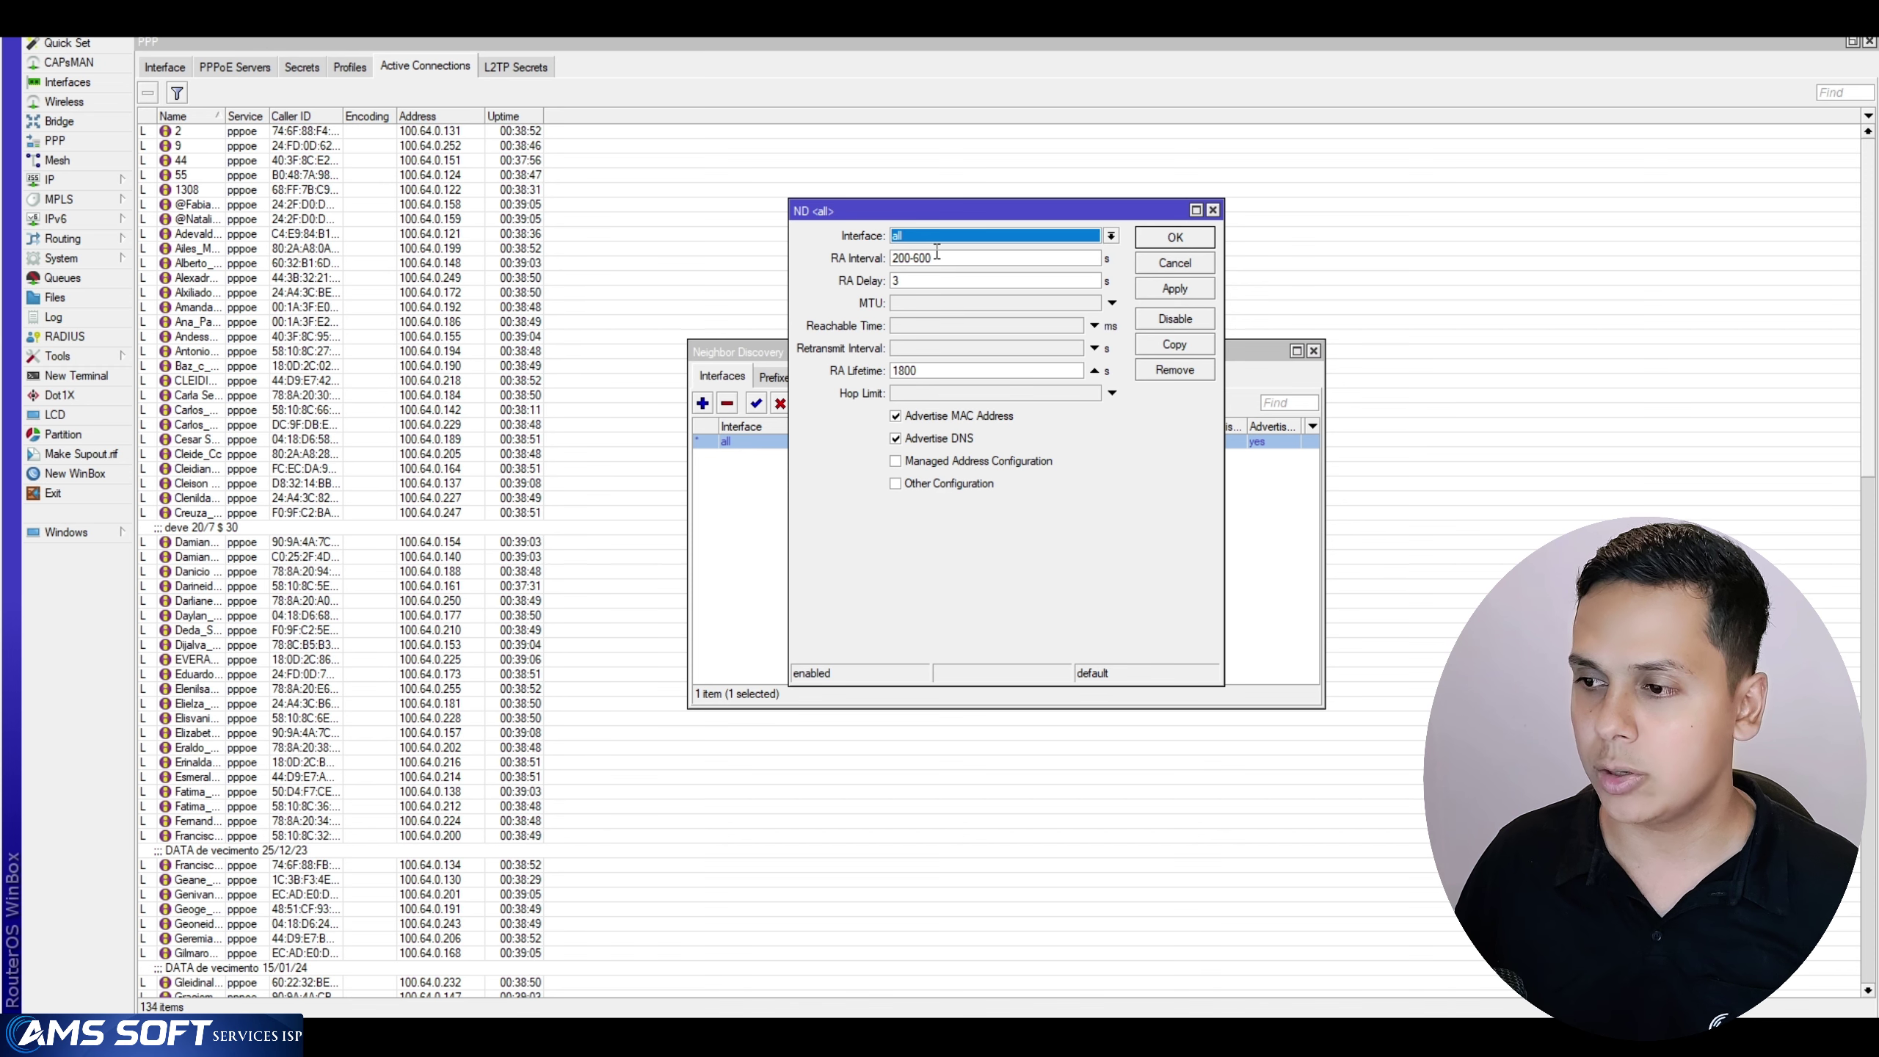
left_click(931, 462)
left_click(921, 486)
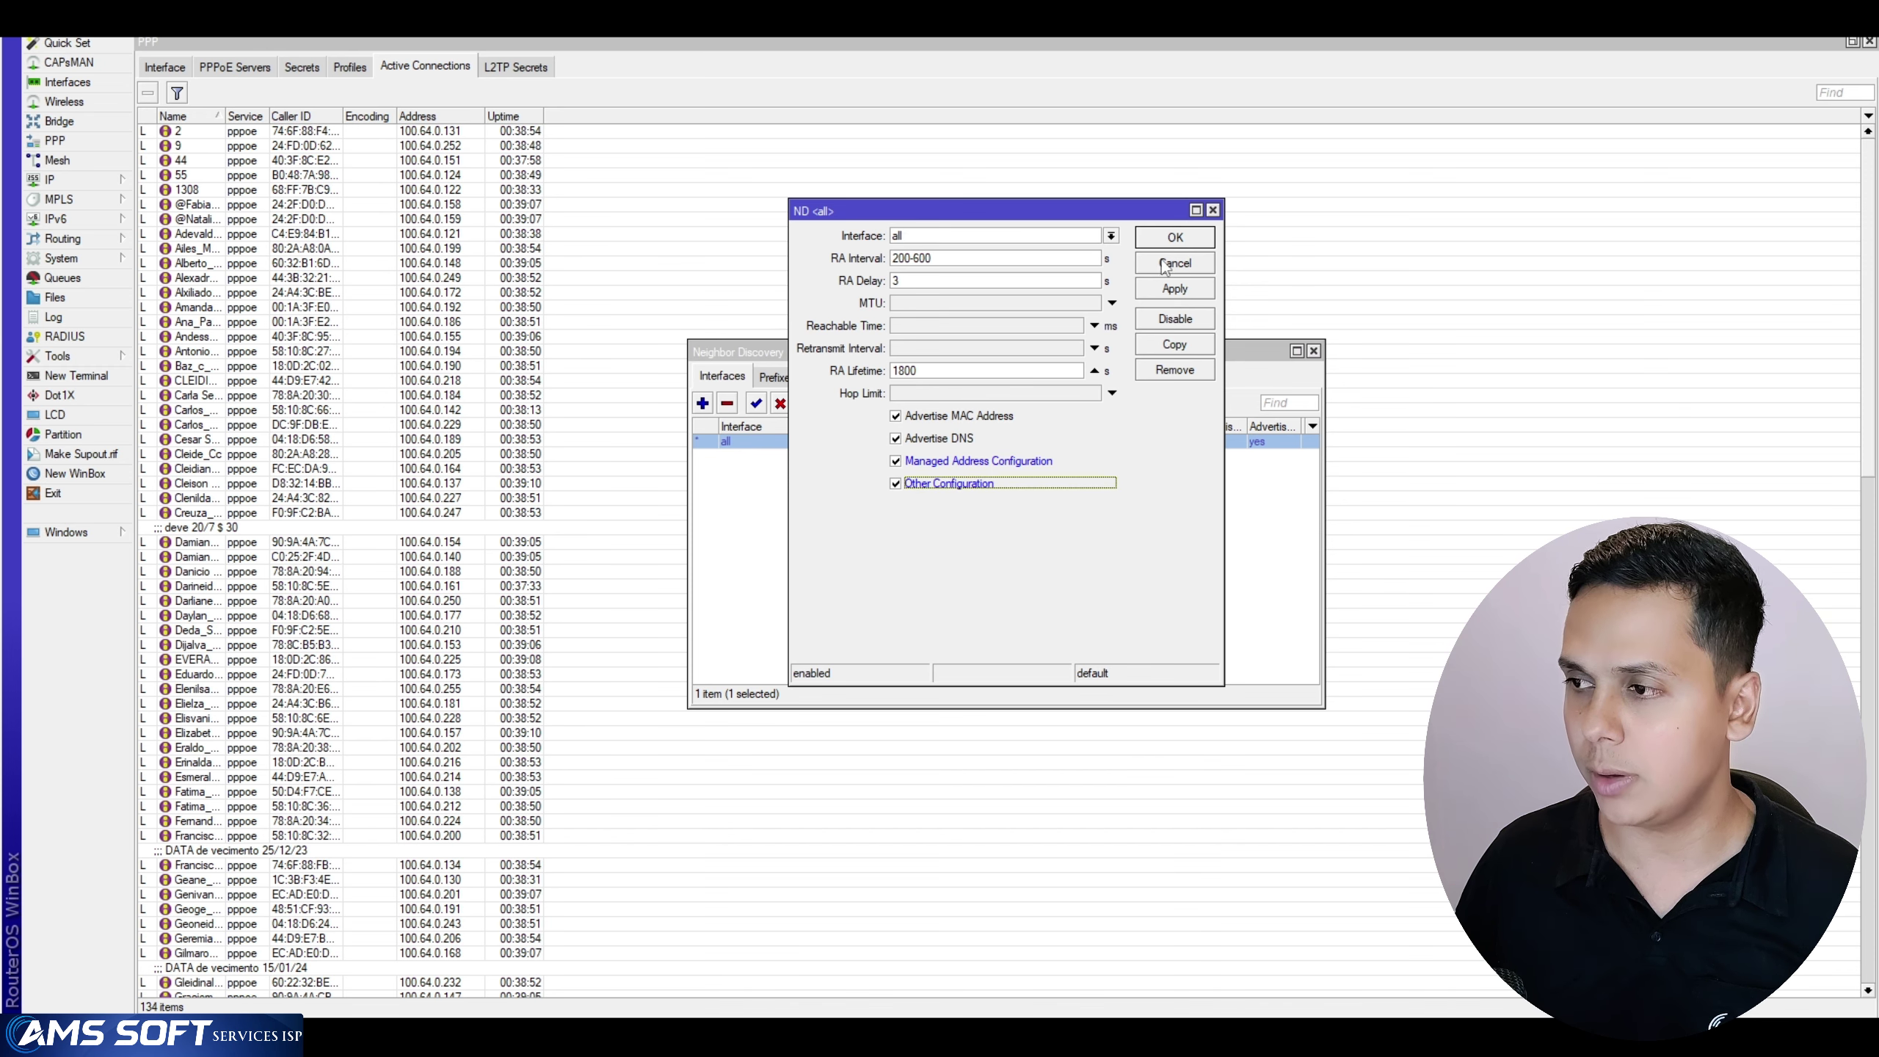
left_click(1178, 240)
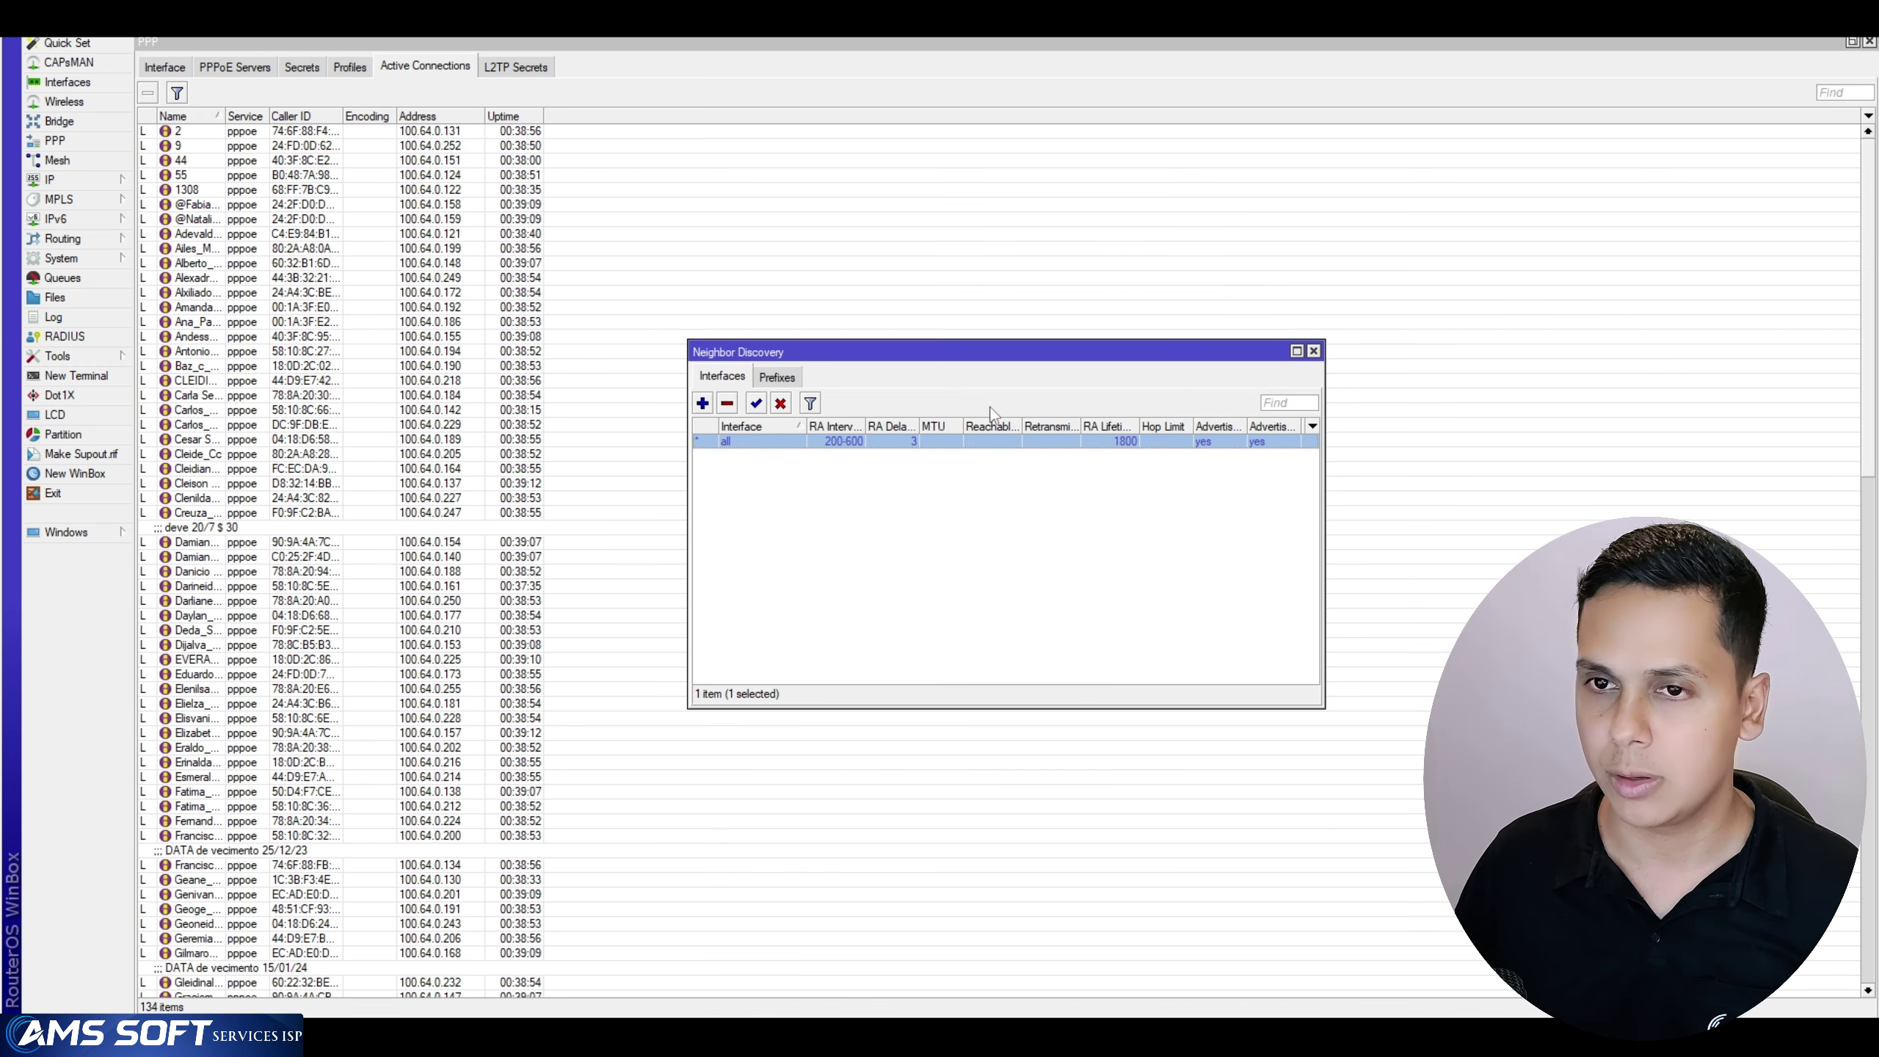
Disable all the selected PPPoE servers to drop the active client sessions, then enable all of them again
left_click(246, 67)
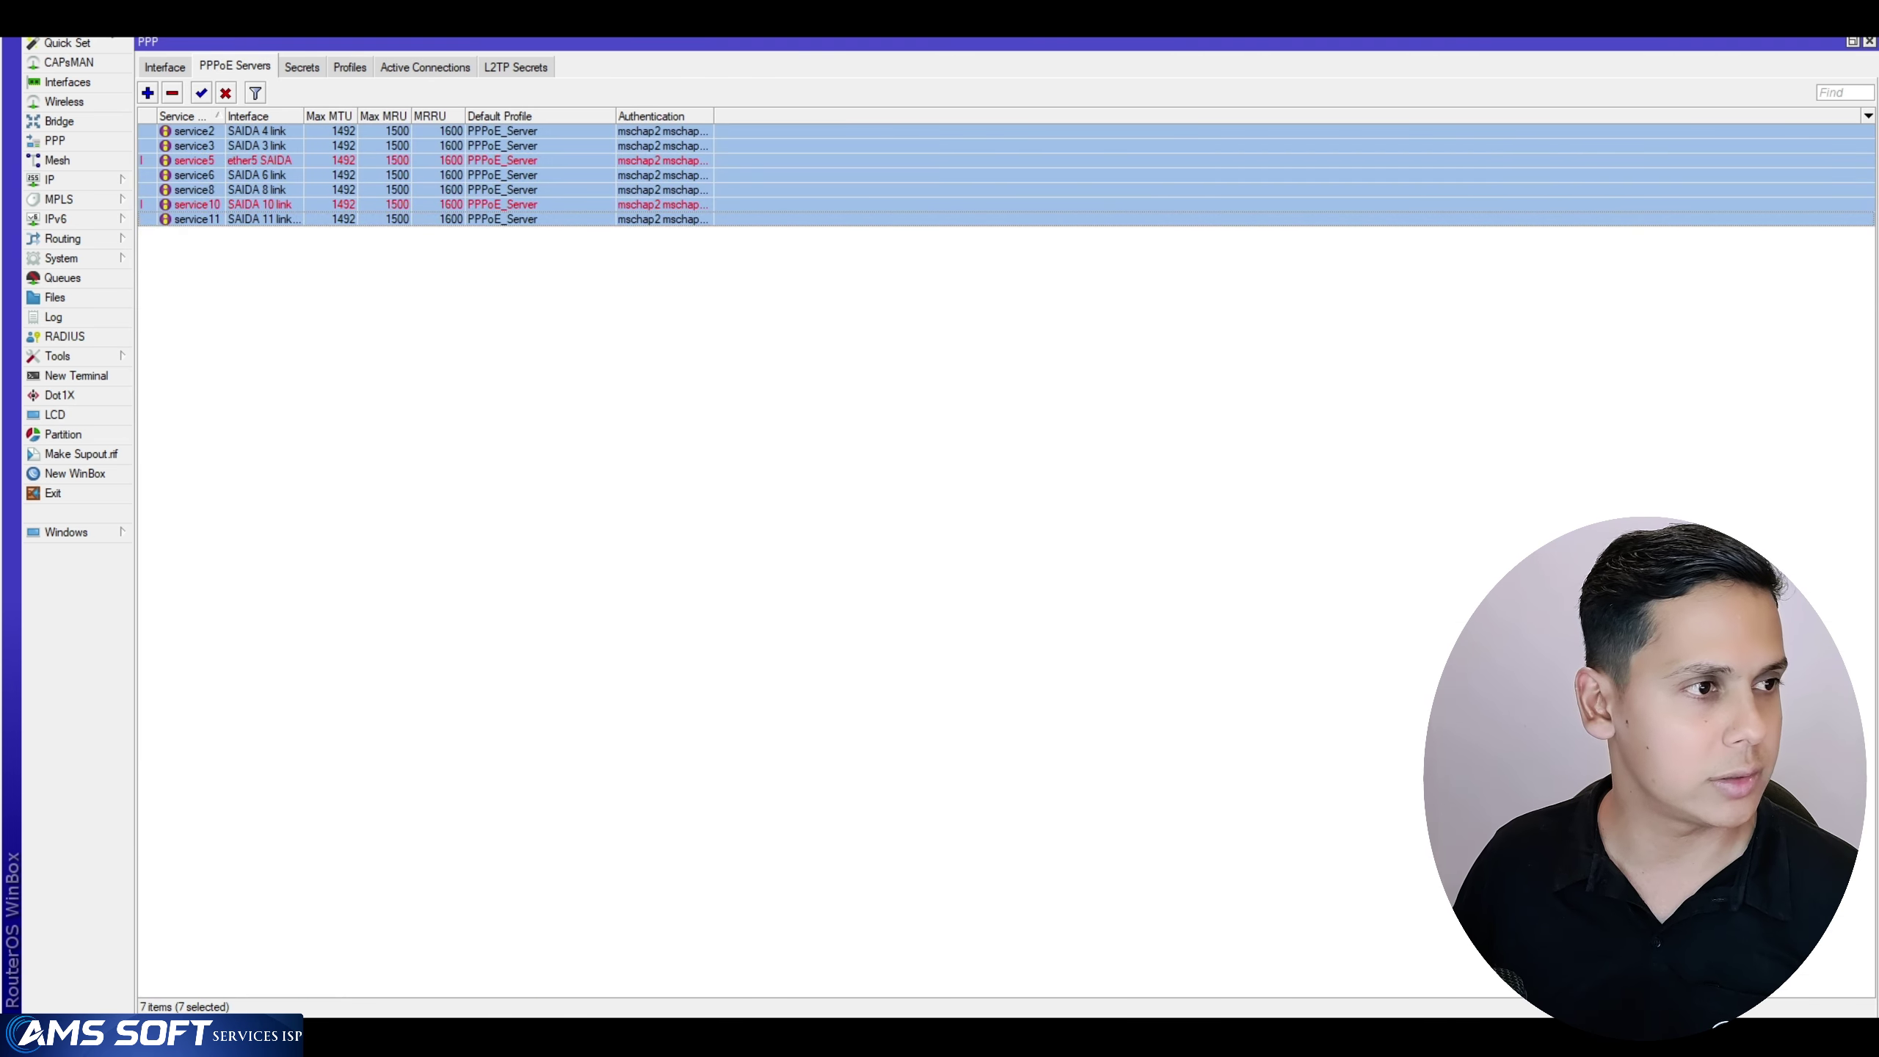
left_click(225, 93)
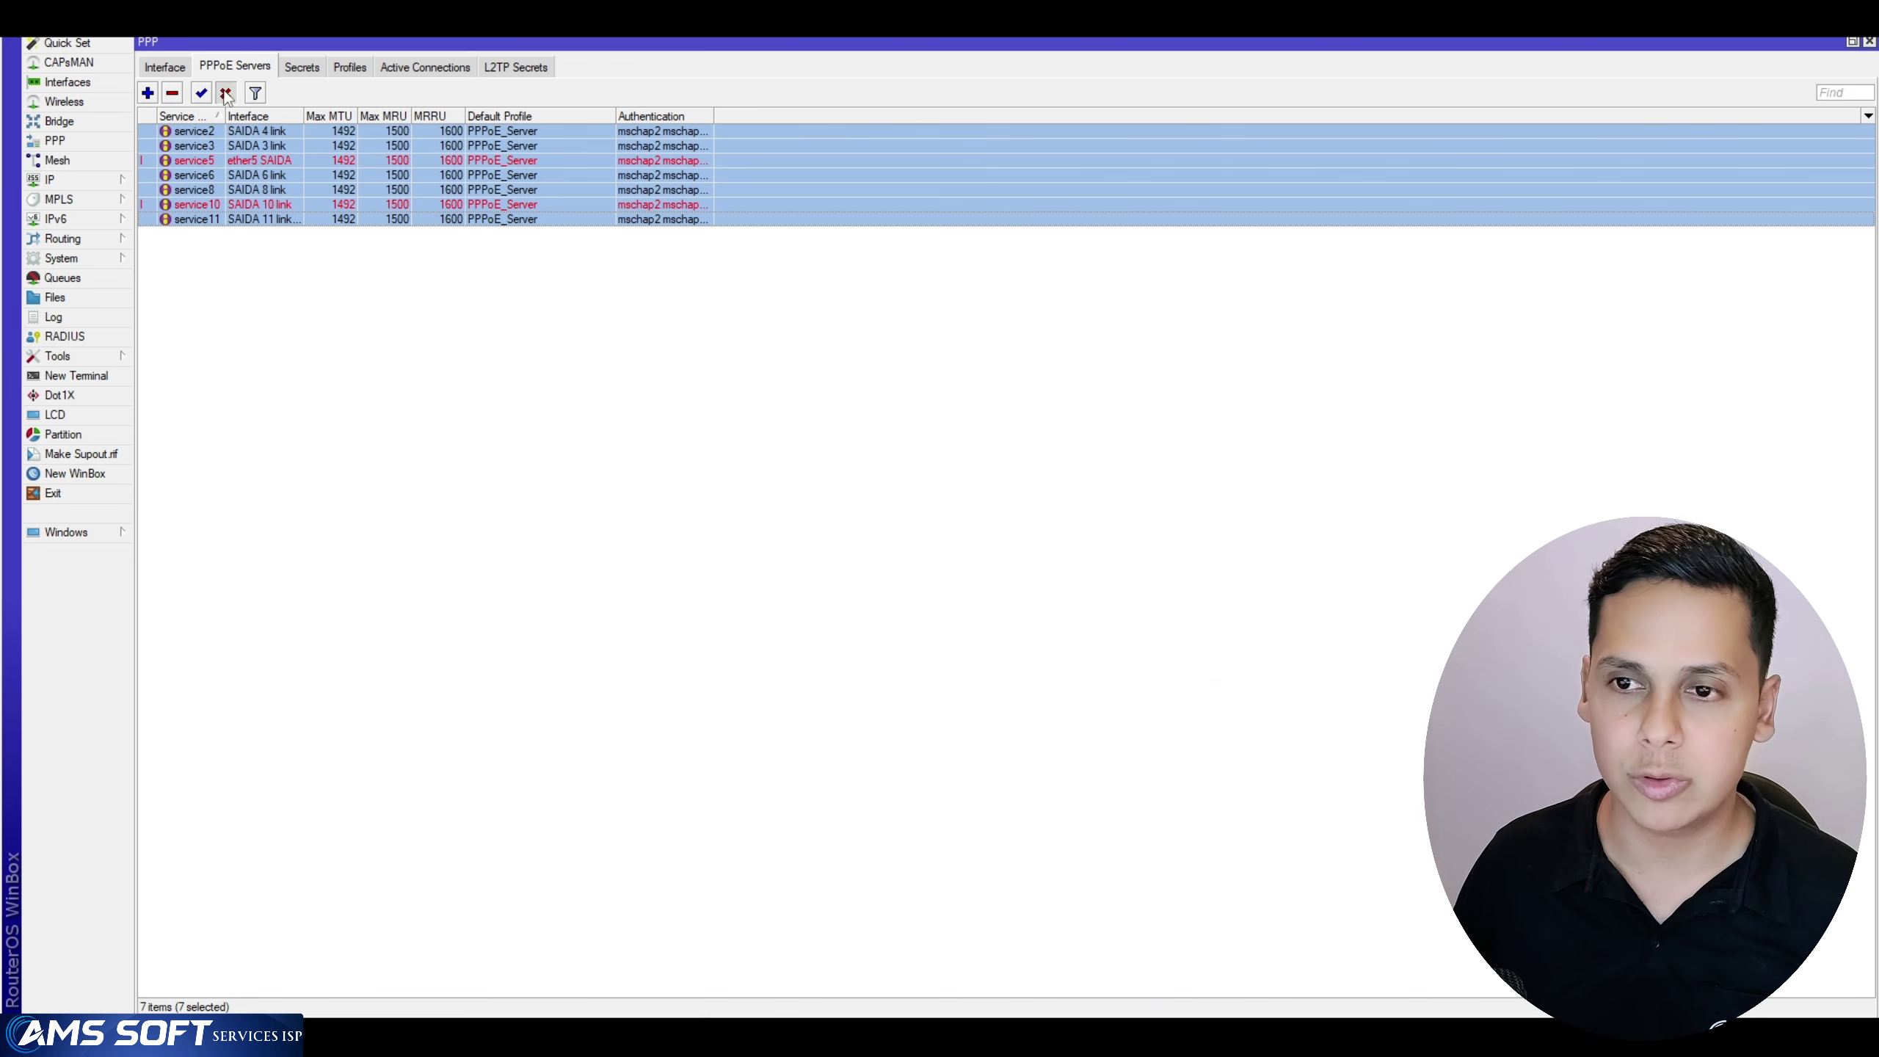
left_click(414, 69)
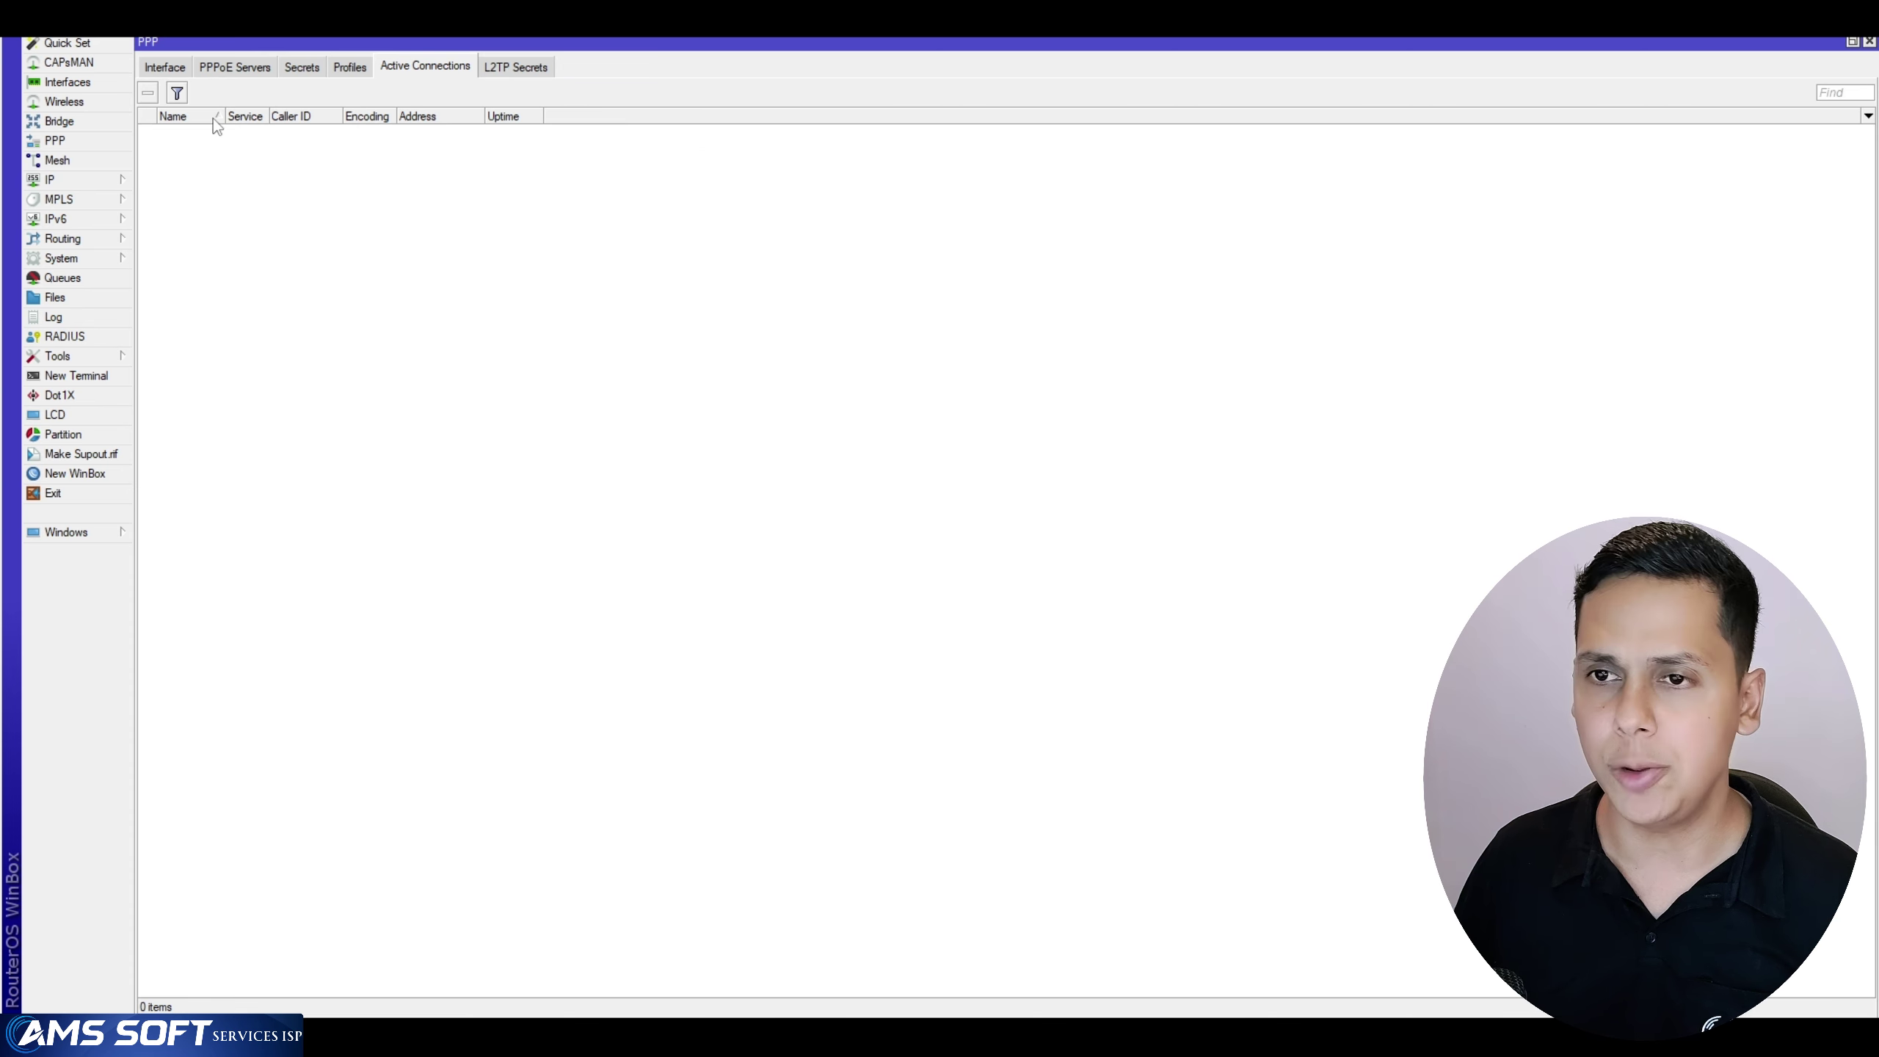
left_click(234, 67)
left_click(201, 94)
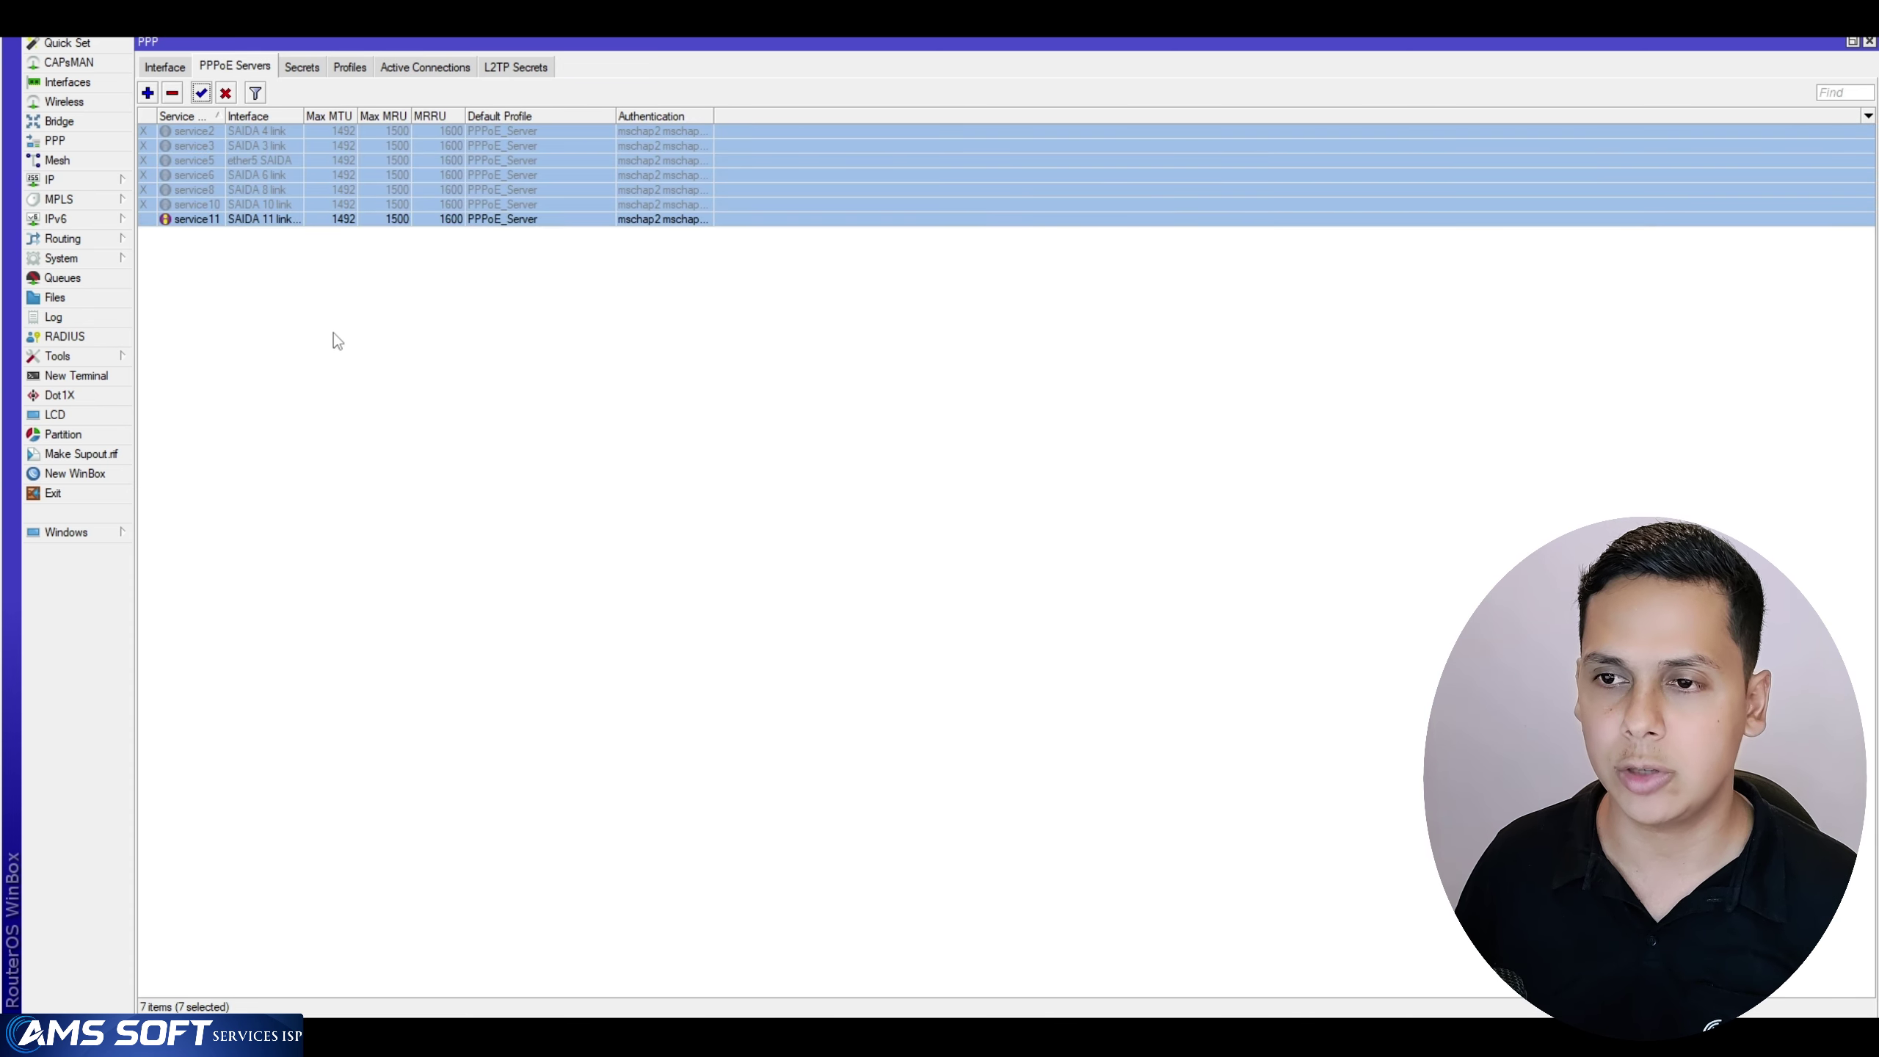
Examine the reconnected PPP sessions alongside the DHCPv6 server list, with the PPP window resized beside it
left_click(414, 65)
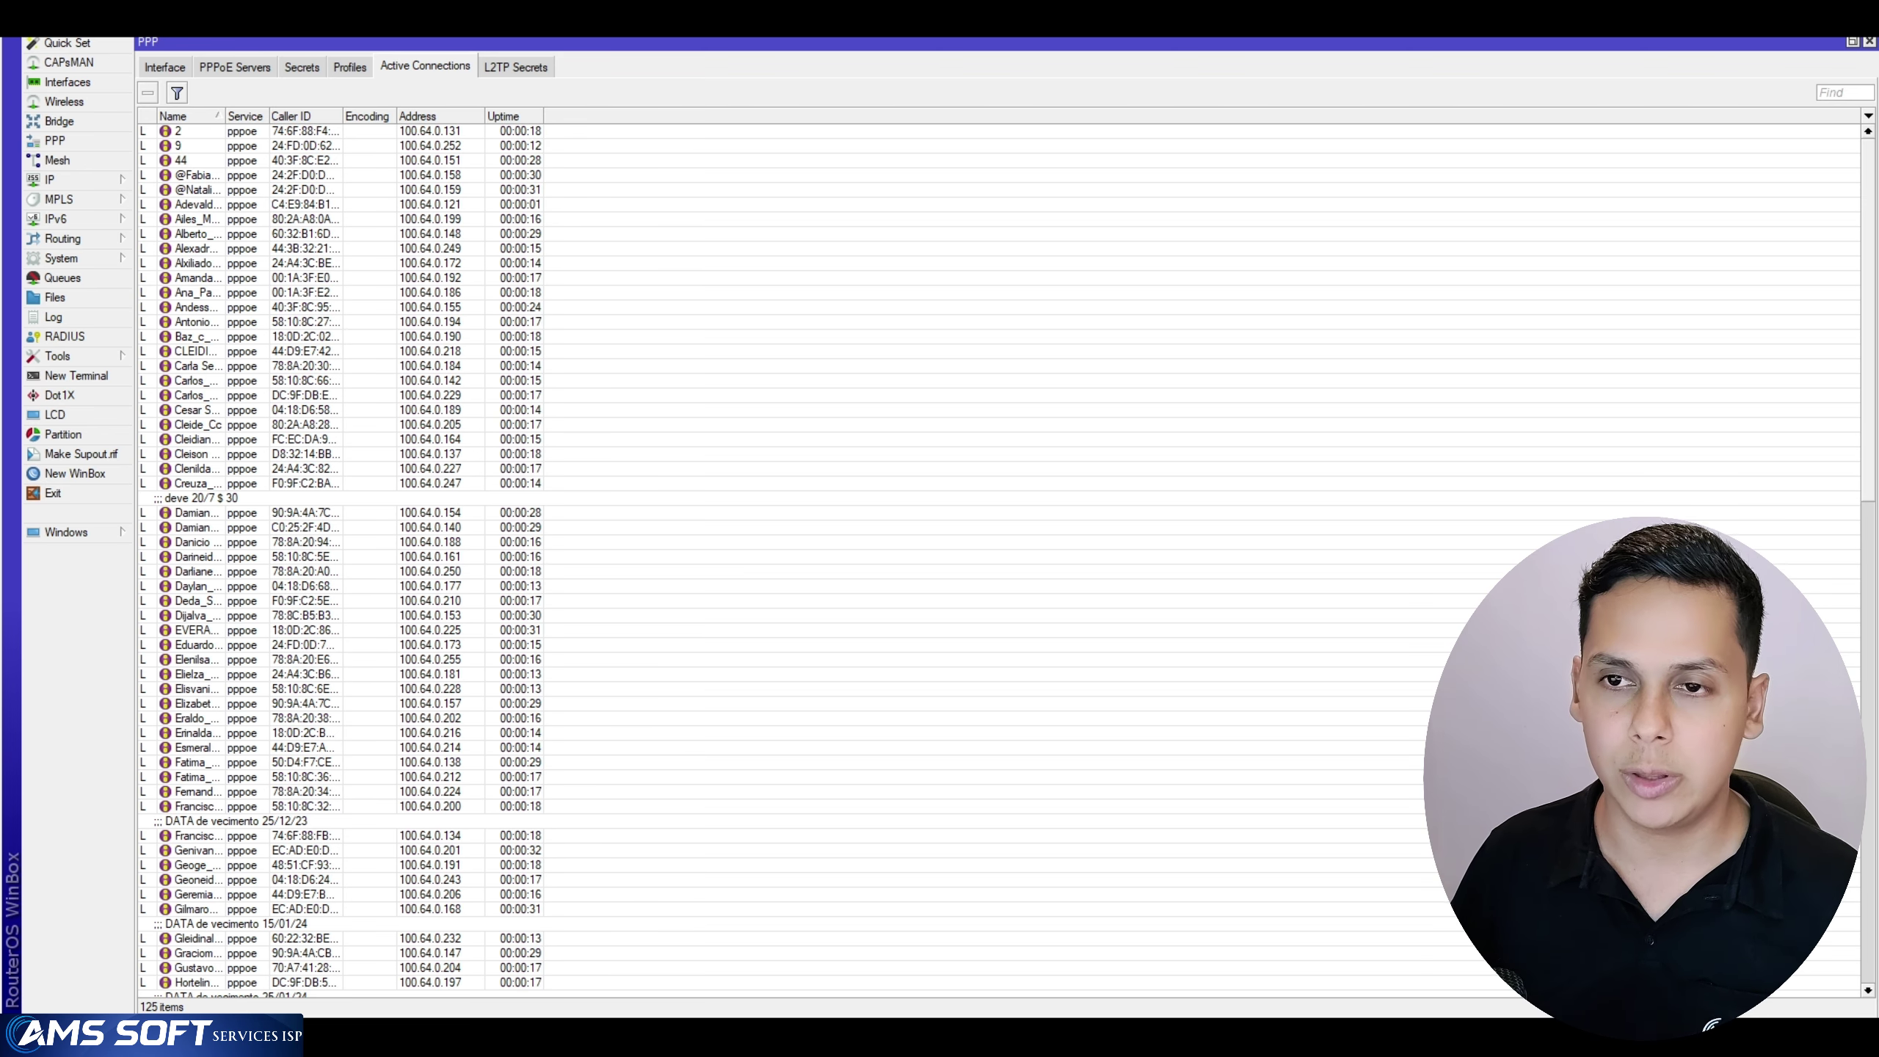
left_click(71, 223)
left_click(221, 285)
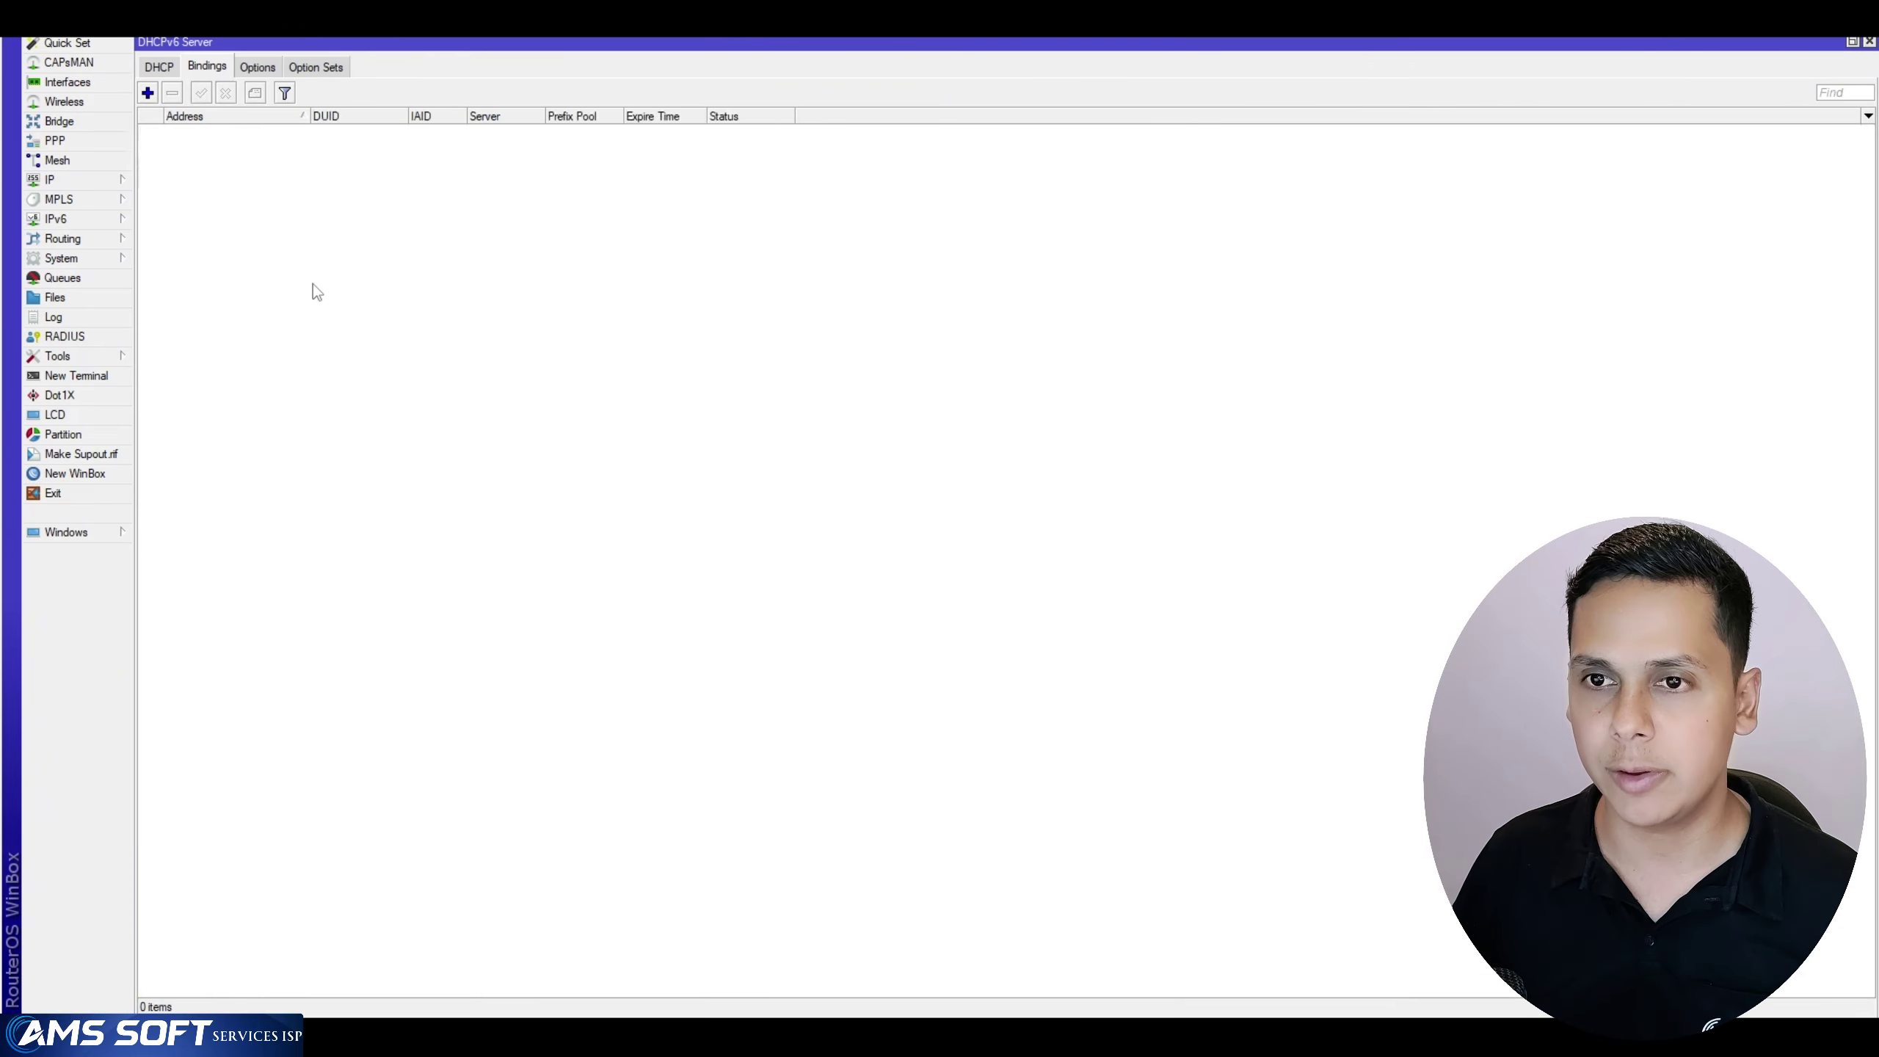
left_click(161, 67)
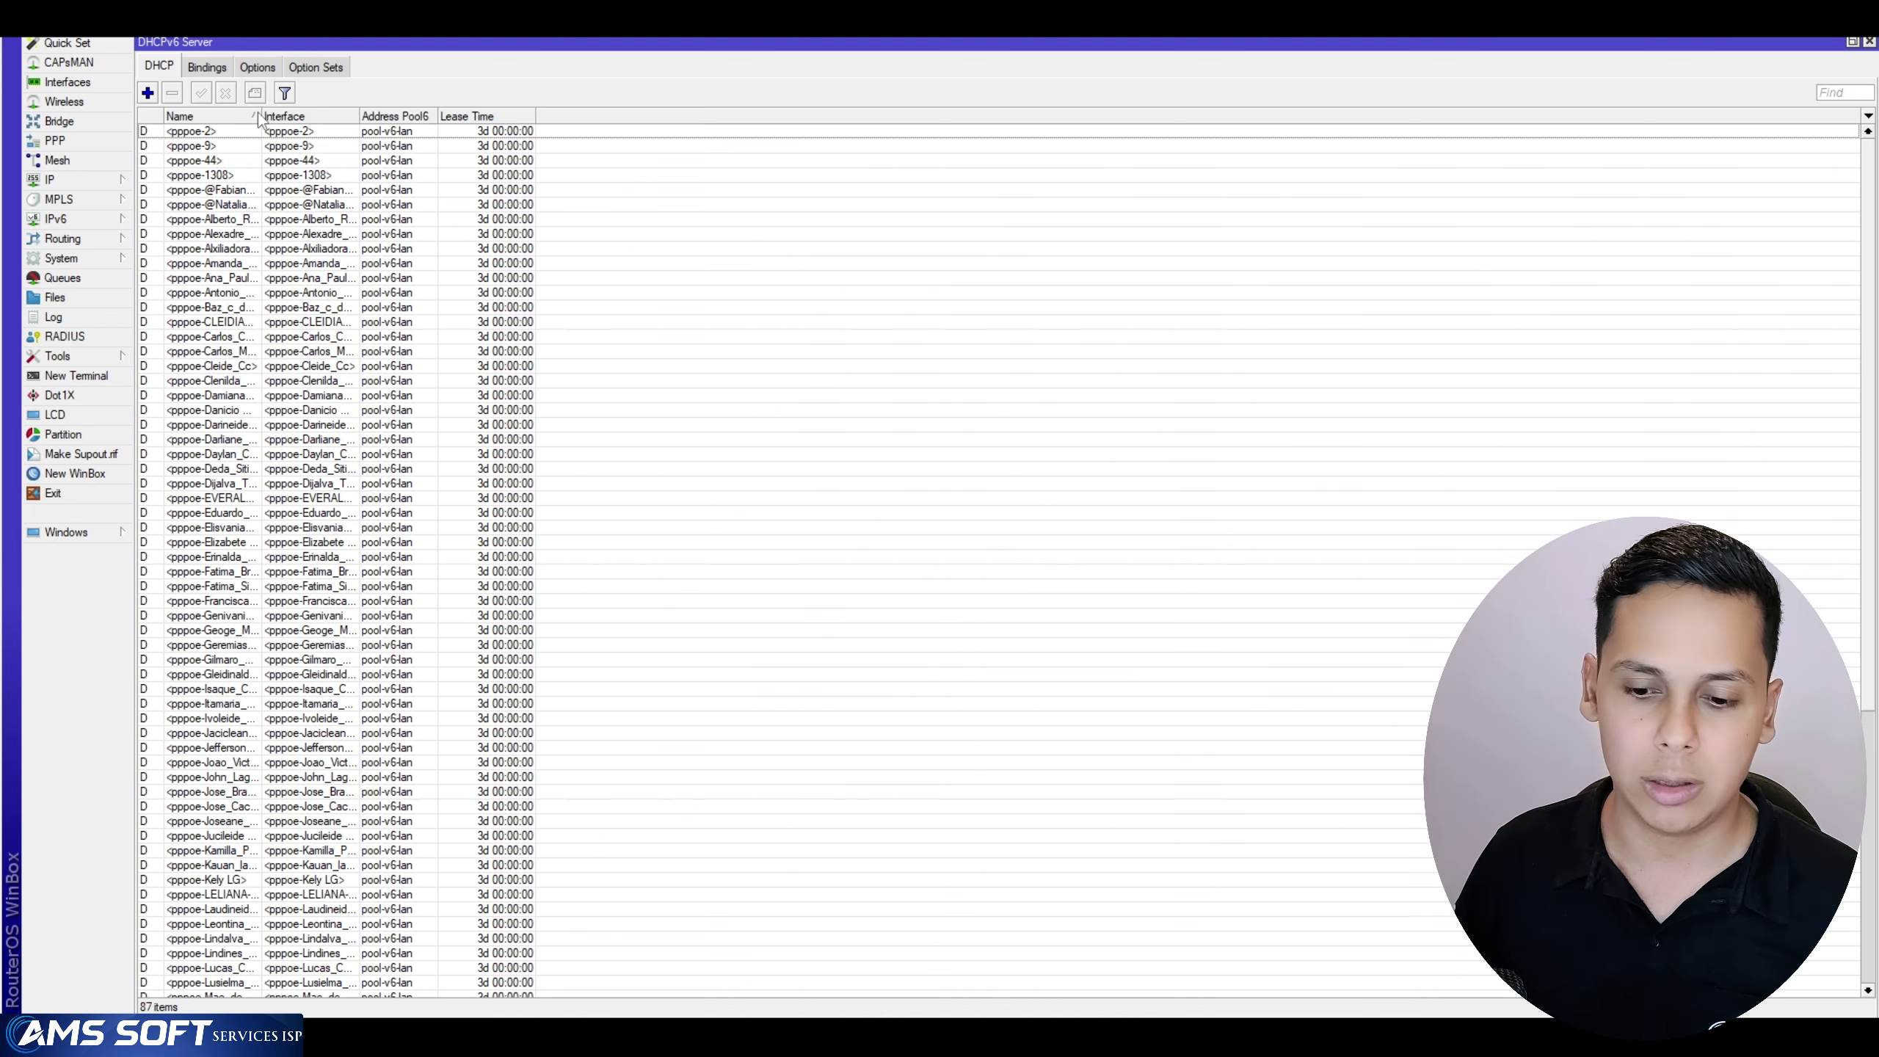
left_click(55, 141)
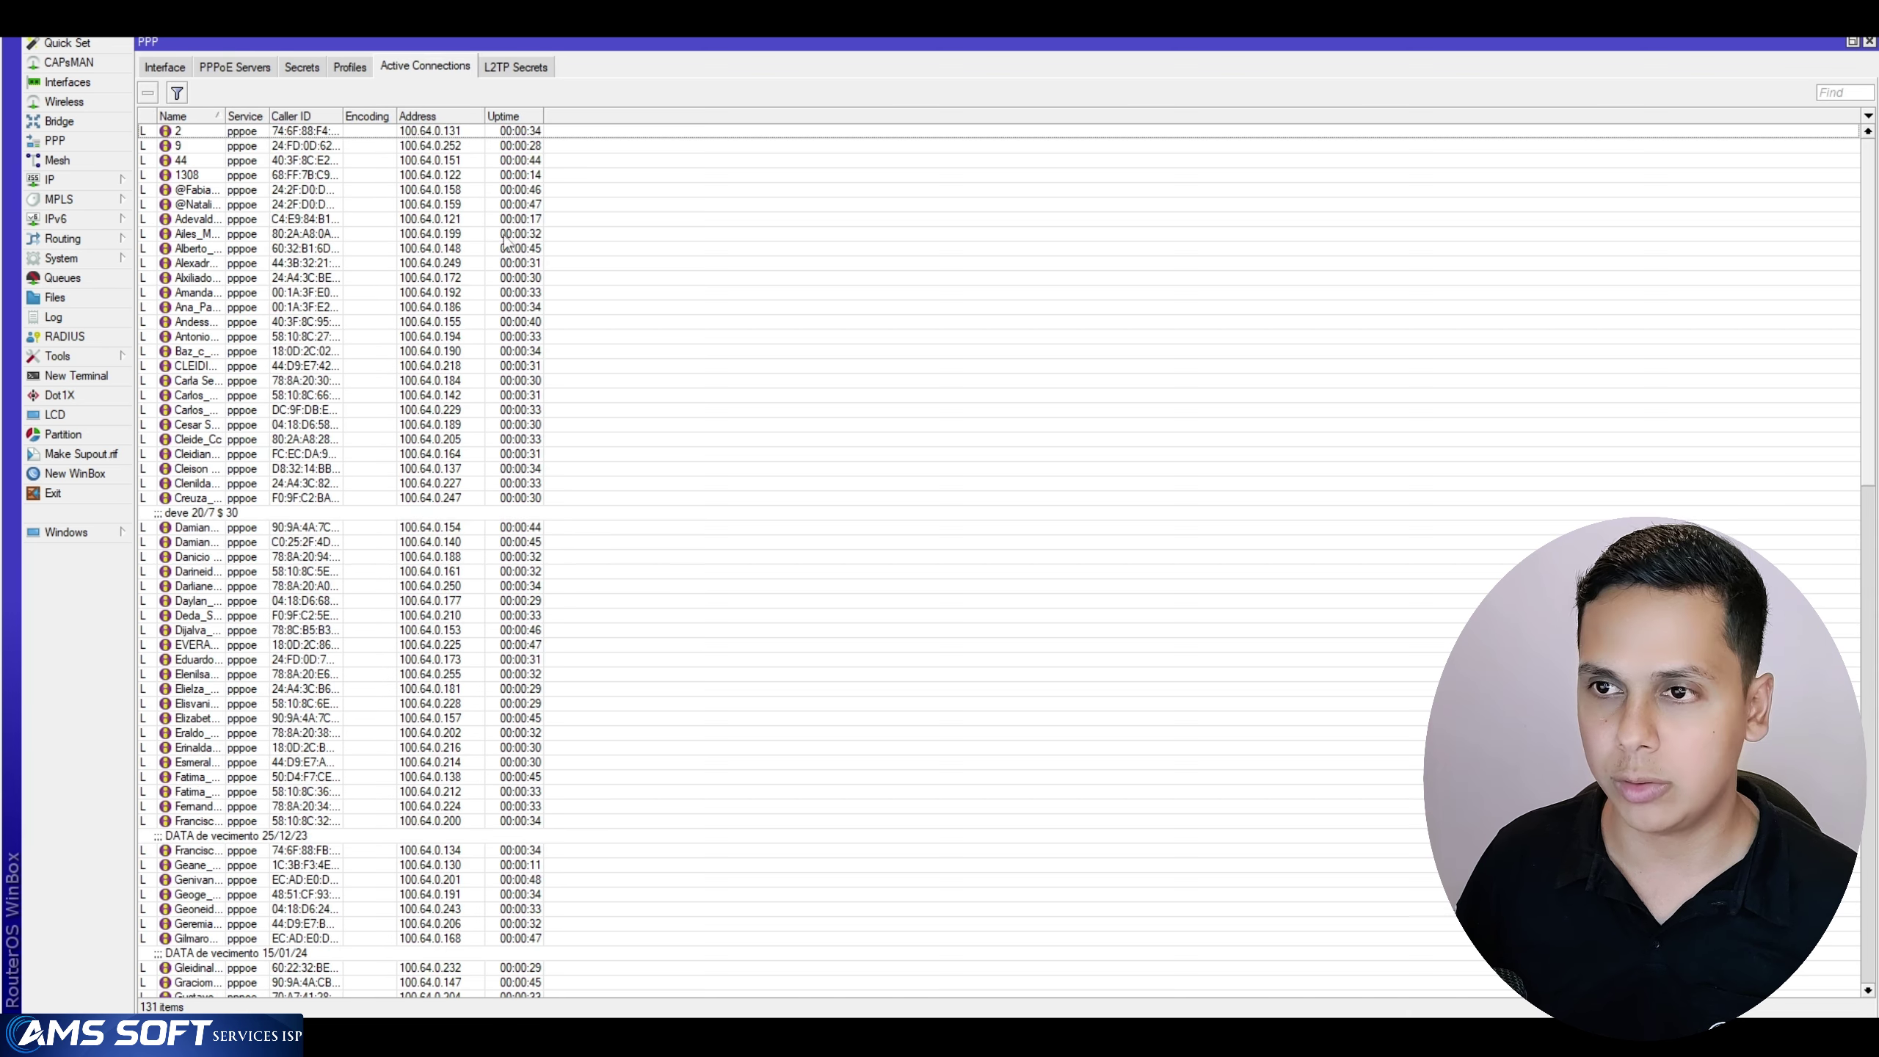
double_click(846, 45)
left_click_drag(715, 154, 739, 99)
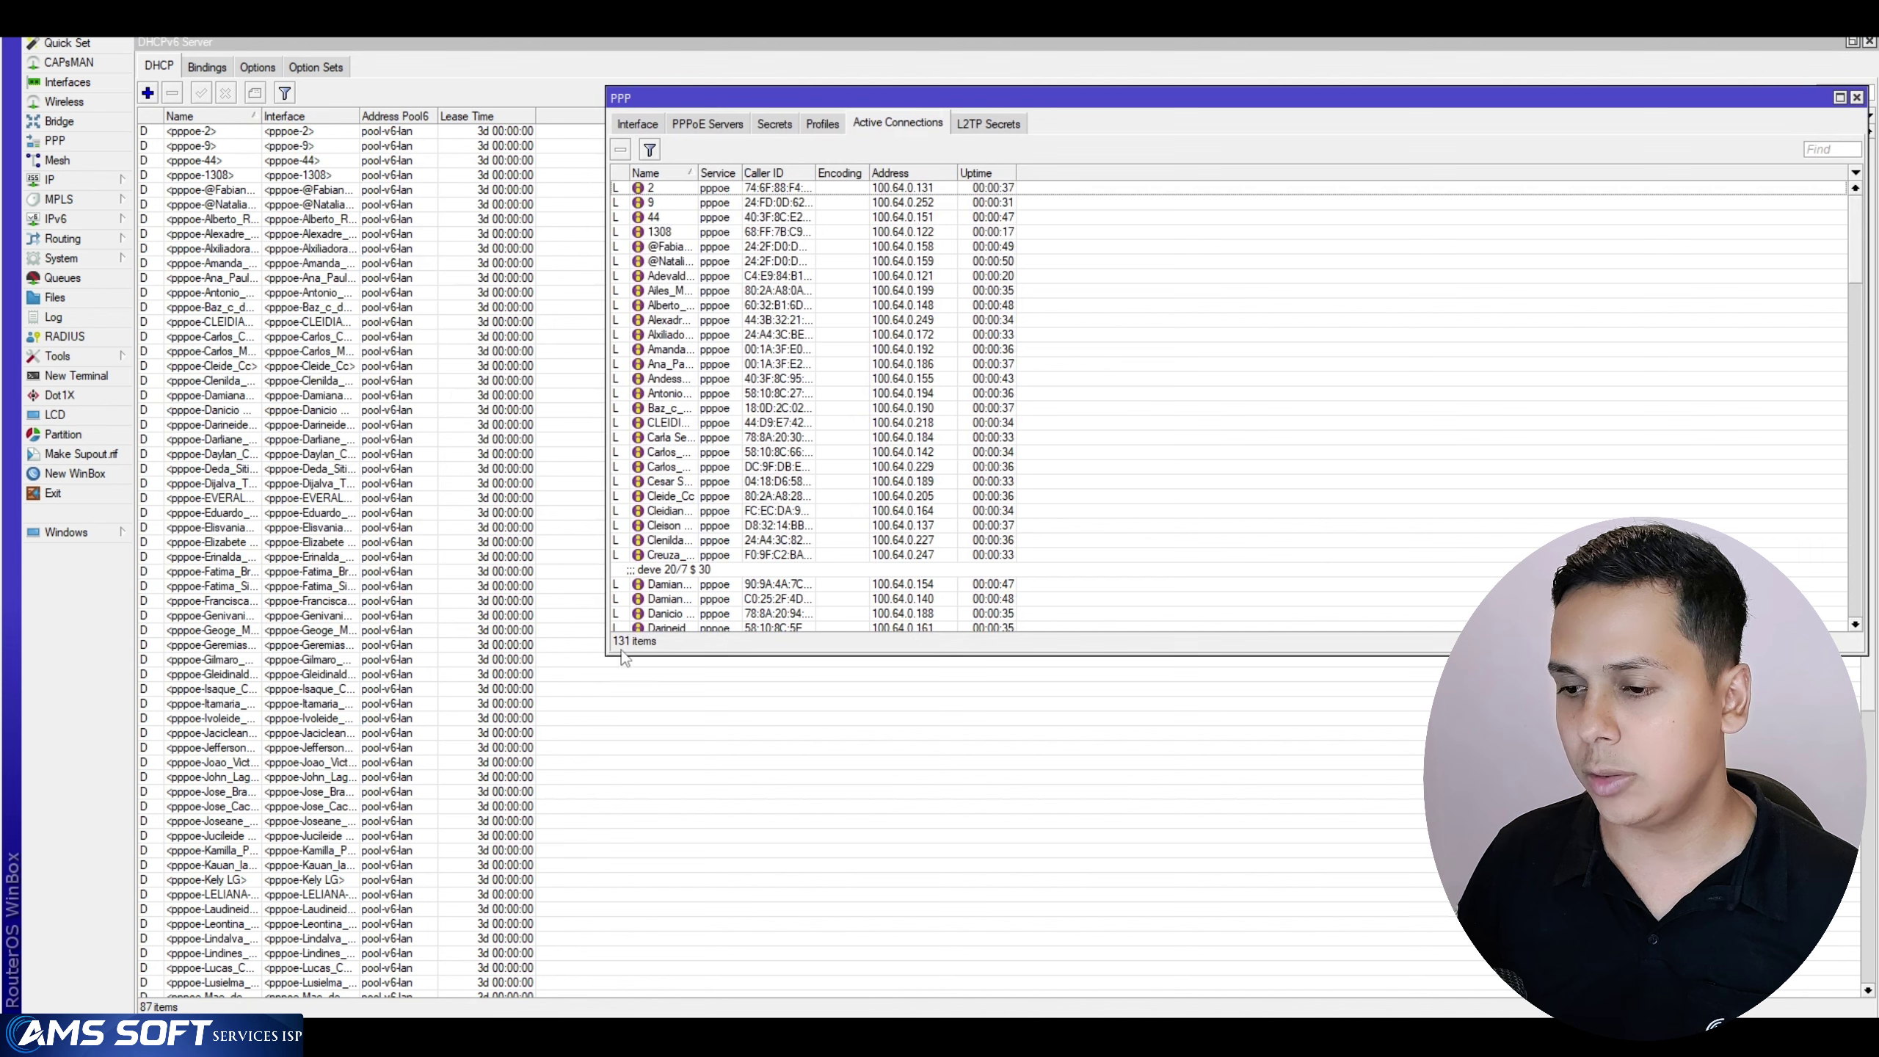
left_click_drag(629, 652, 670, 733)
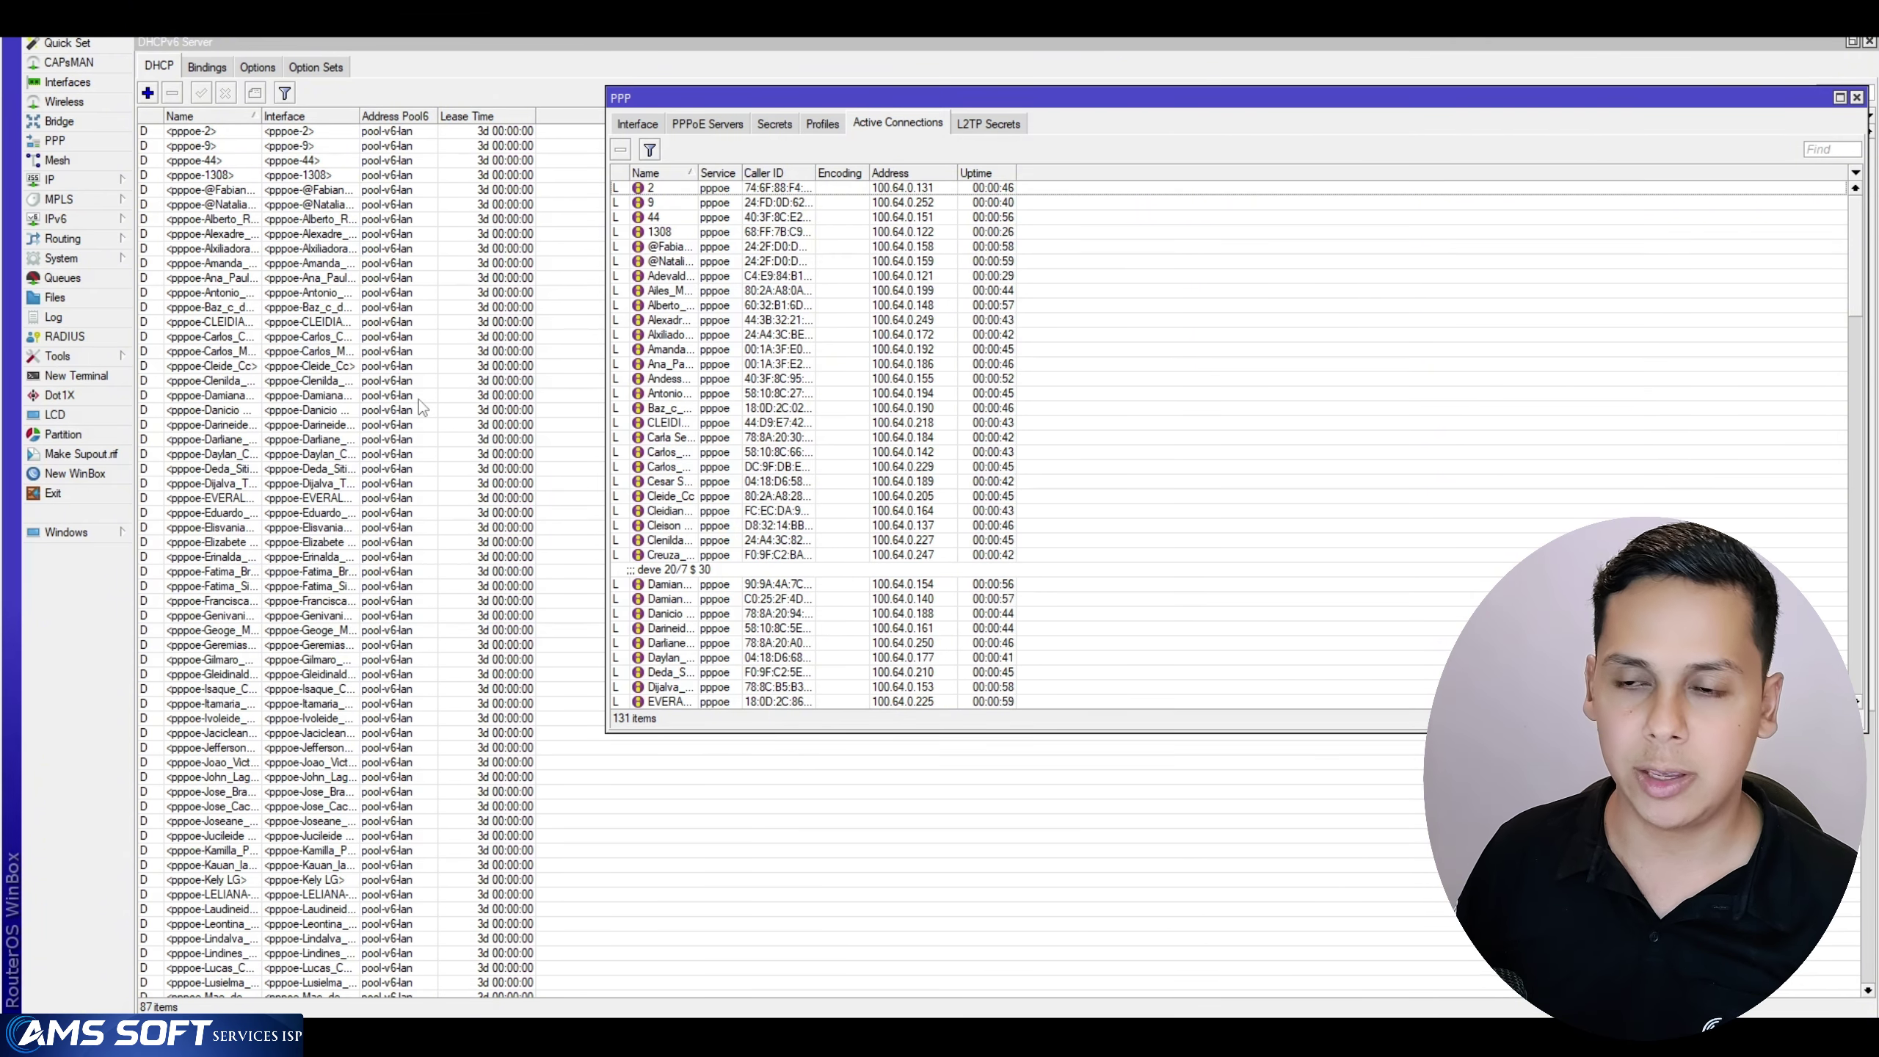
Compare the prefixes in the DHCPv6 server bindings with the pool-v6-lan prefix in the IPv6 pool list
left_click(199, 67)
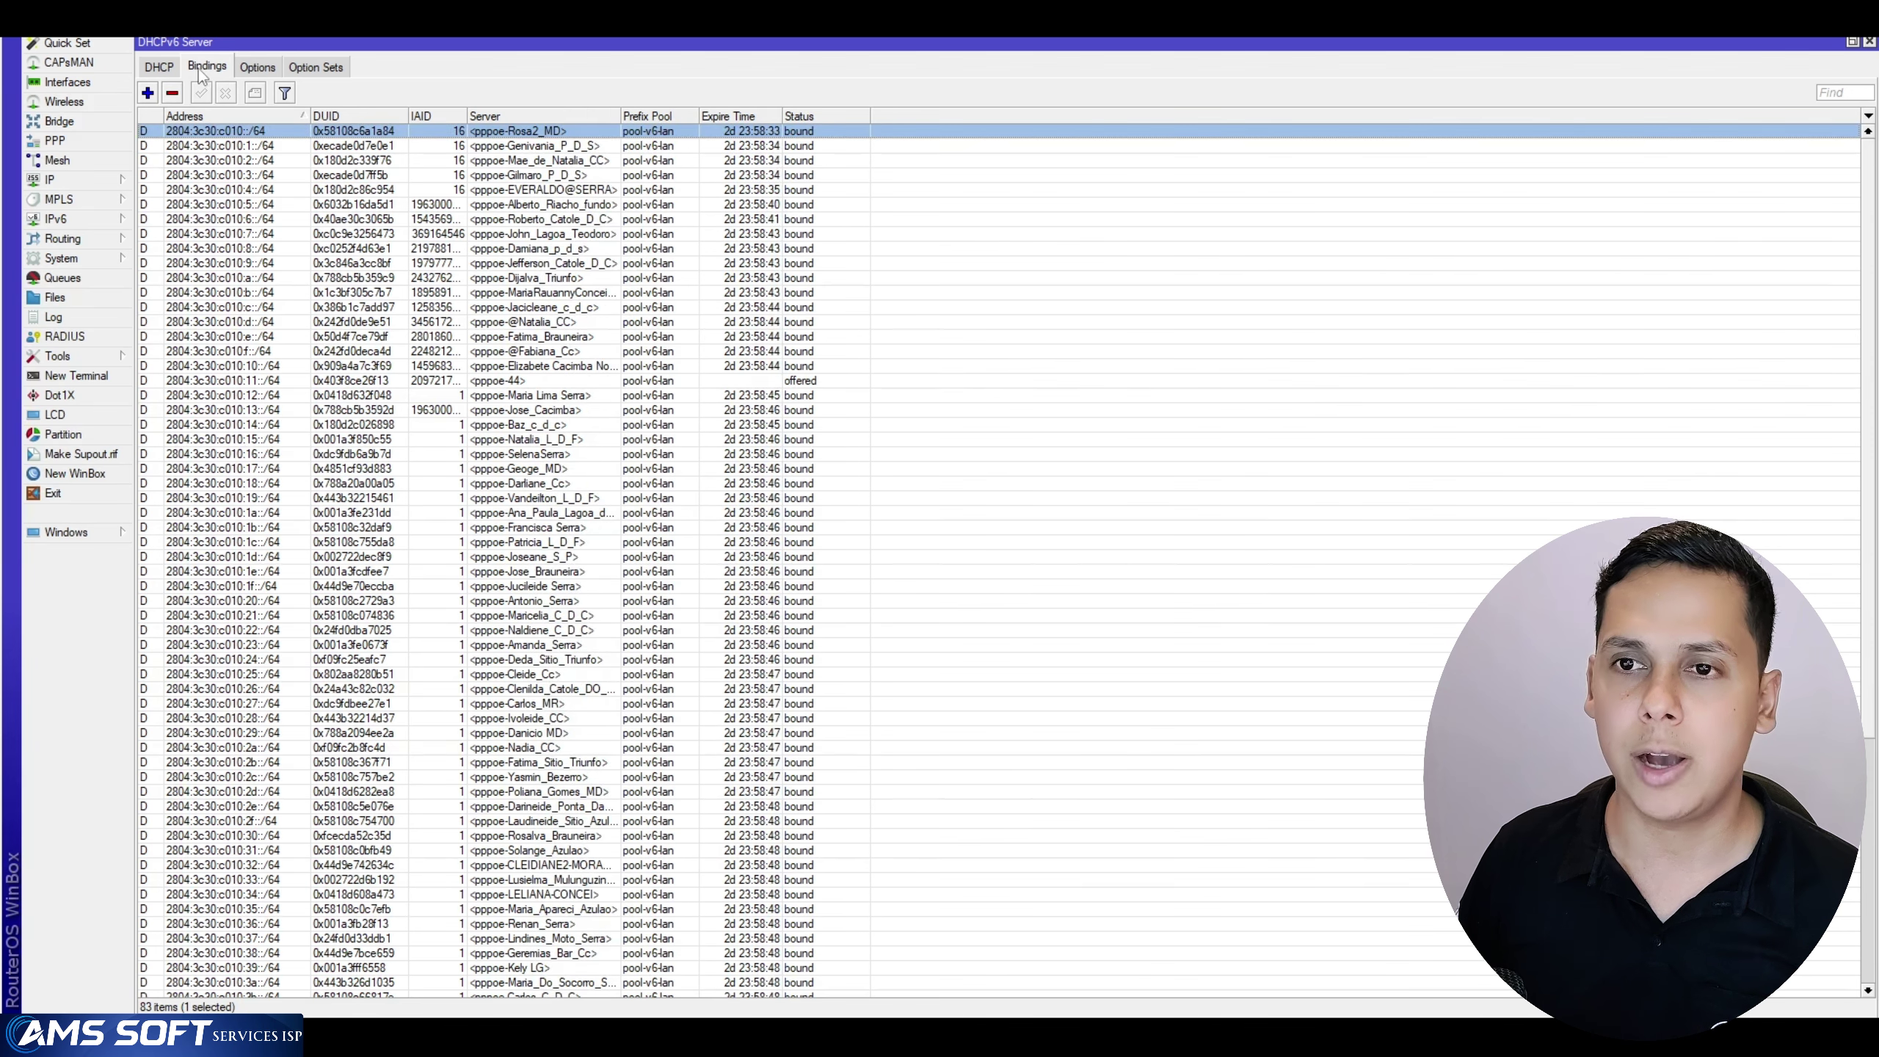
left_click(524, 145)
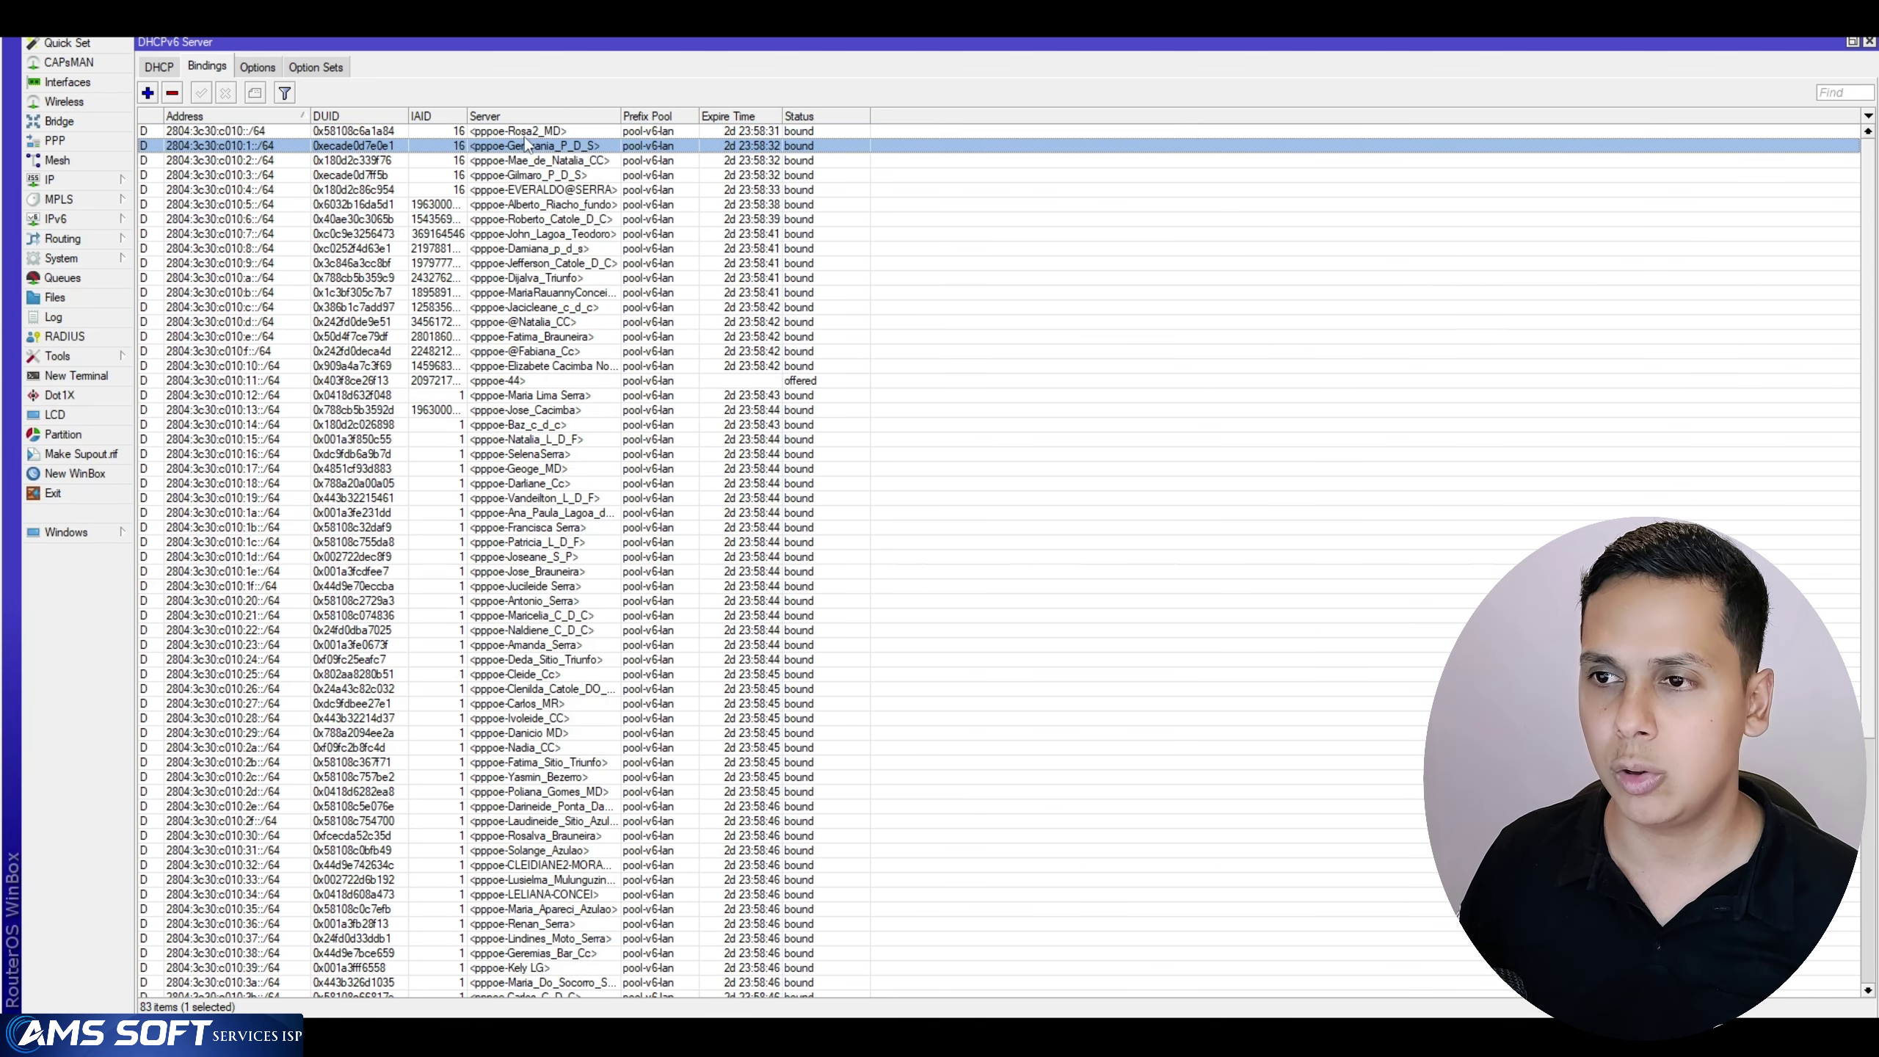
left_click(524, 134)
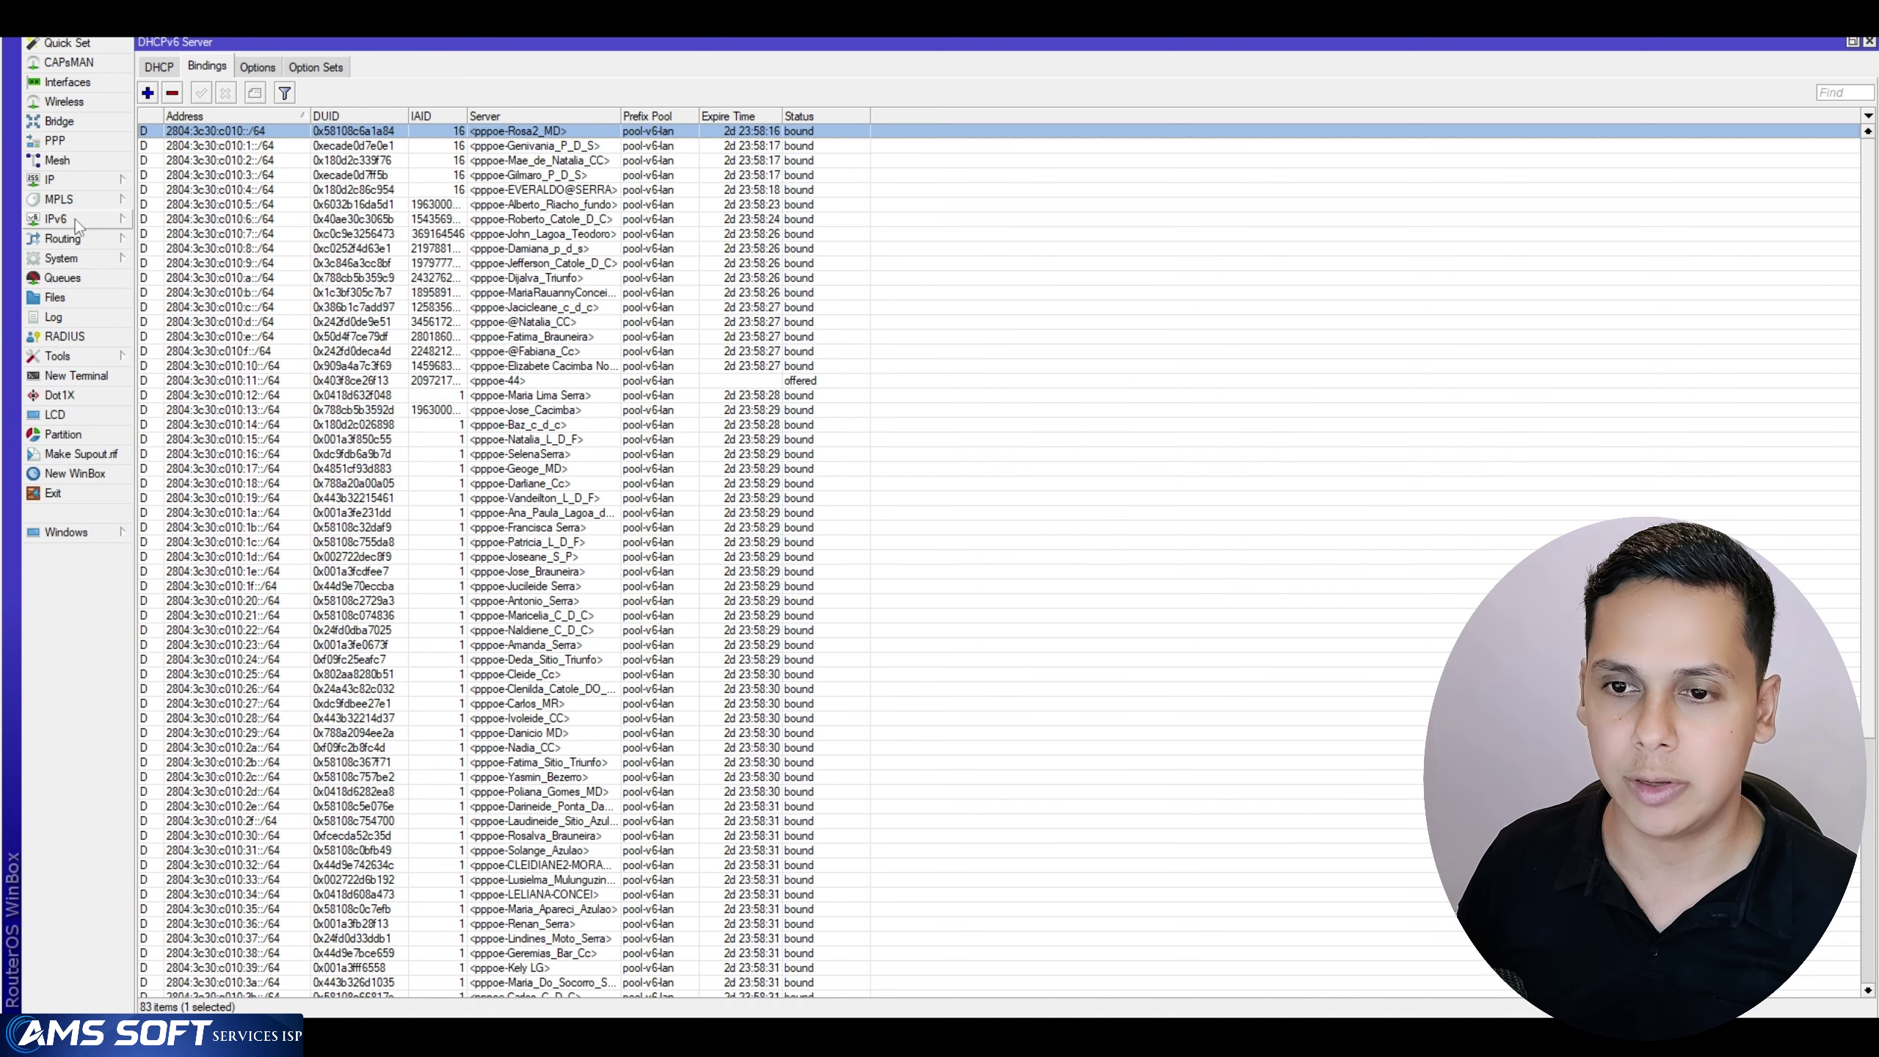
left_click(56, 219)
left_click(238, 338)
left_click_drag(717, 251, 387, 173)
left_click(290, 265)
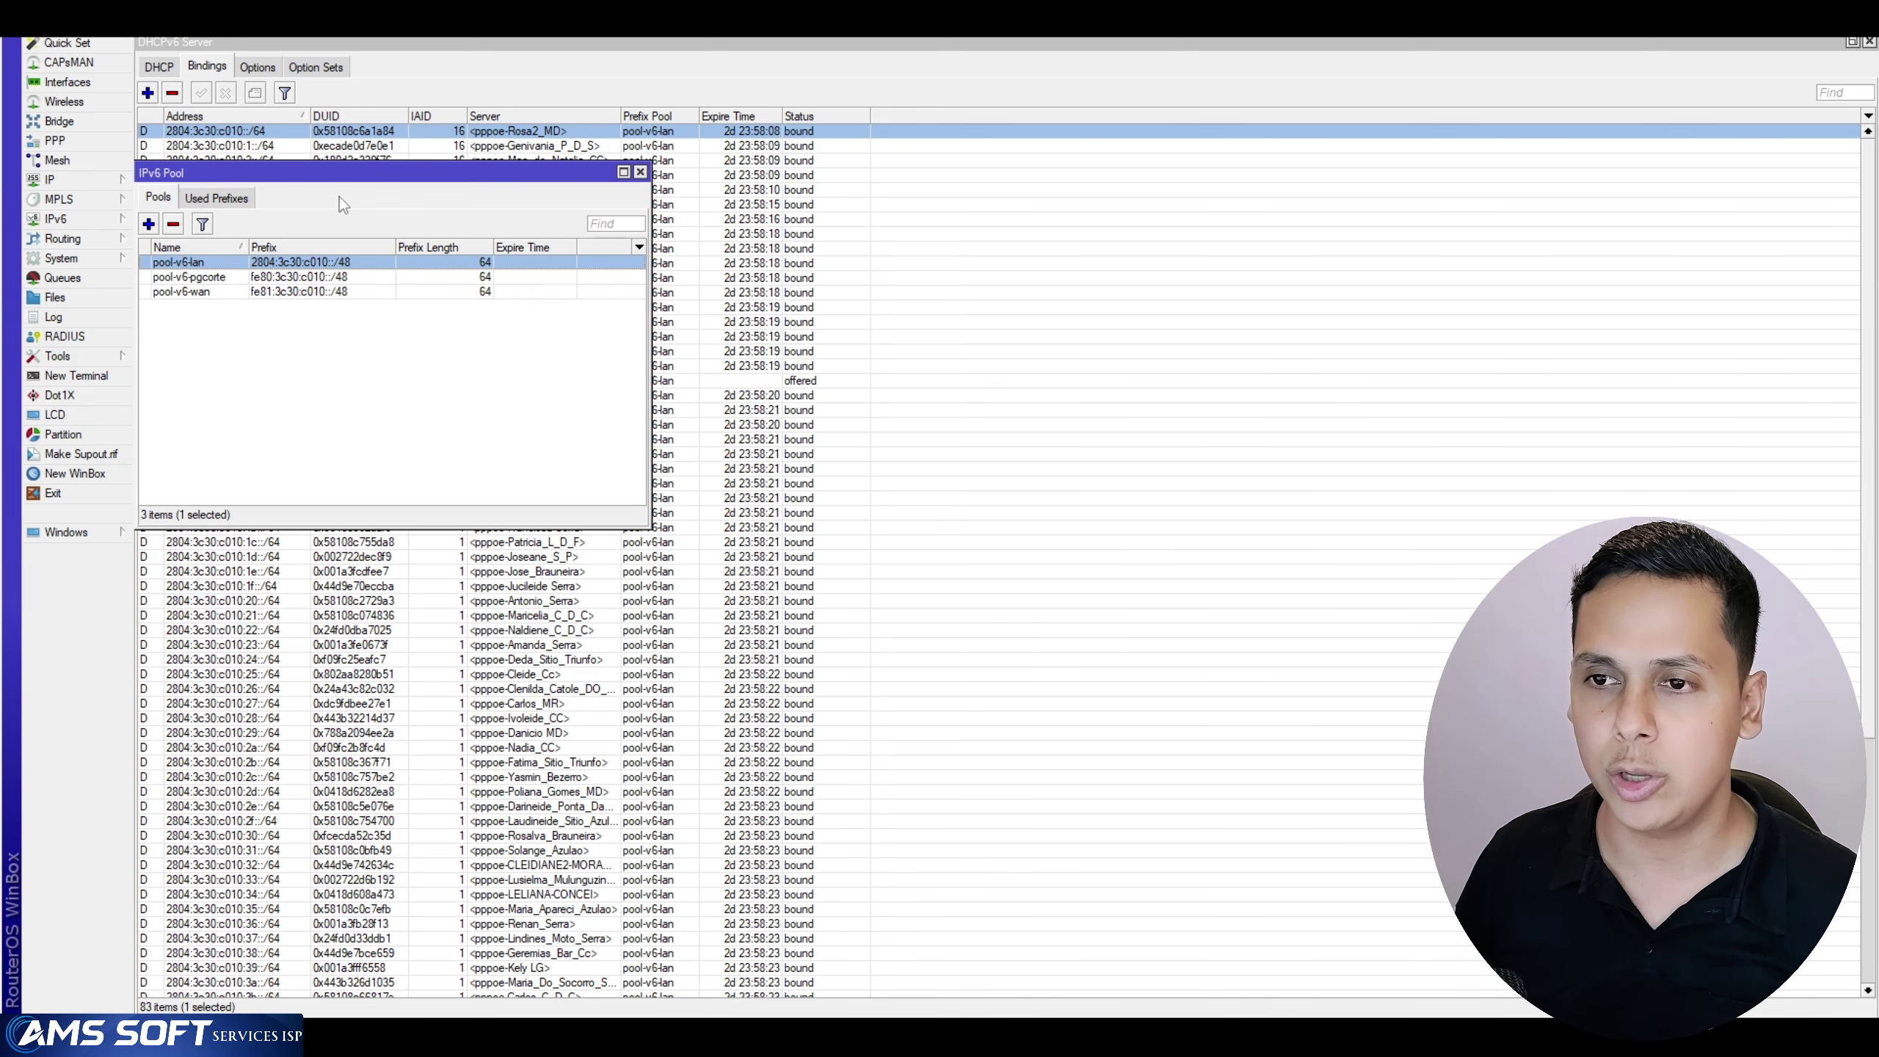
left_click_drag(345, 173, 528, 135)
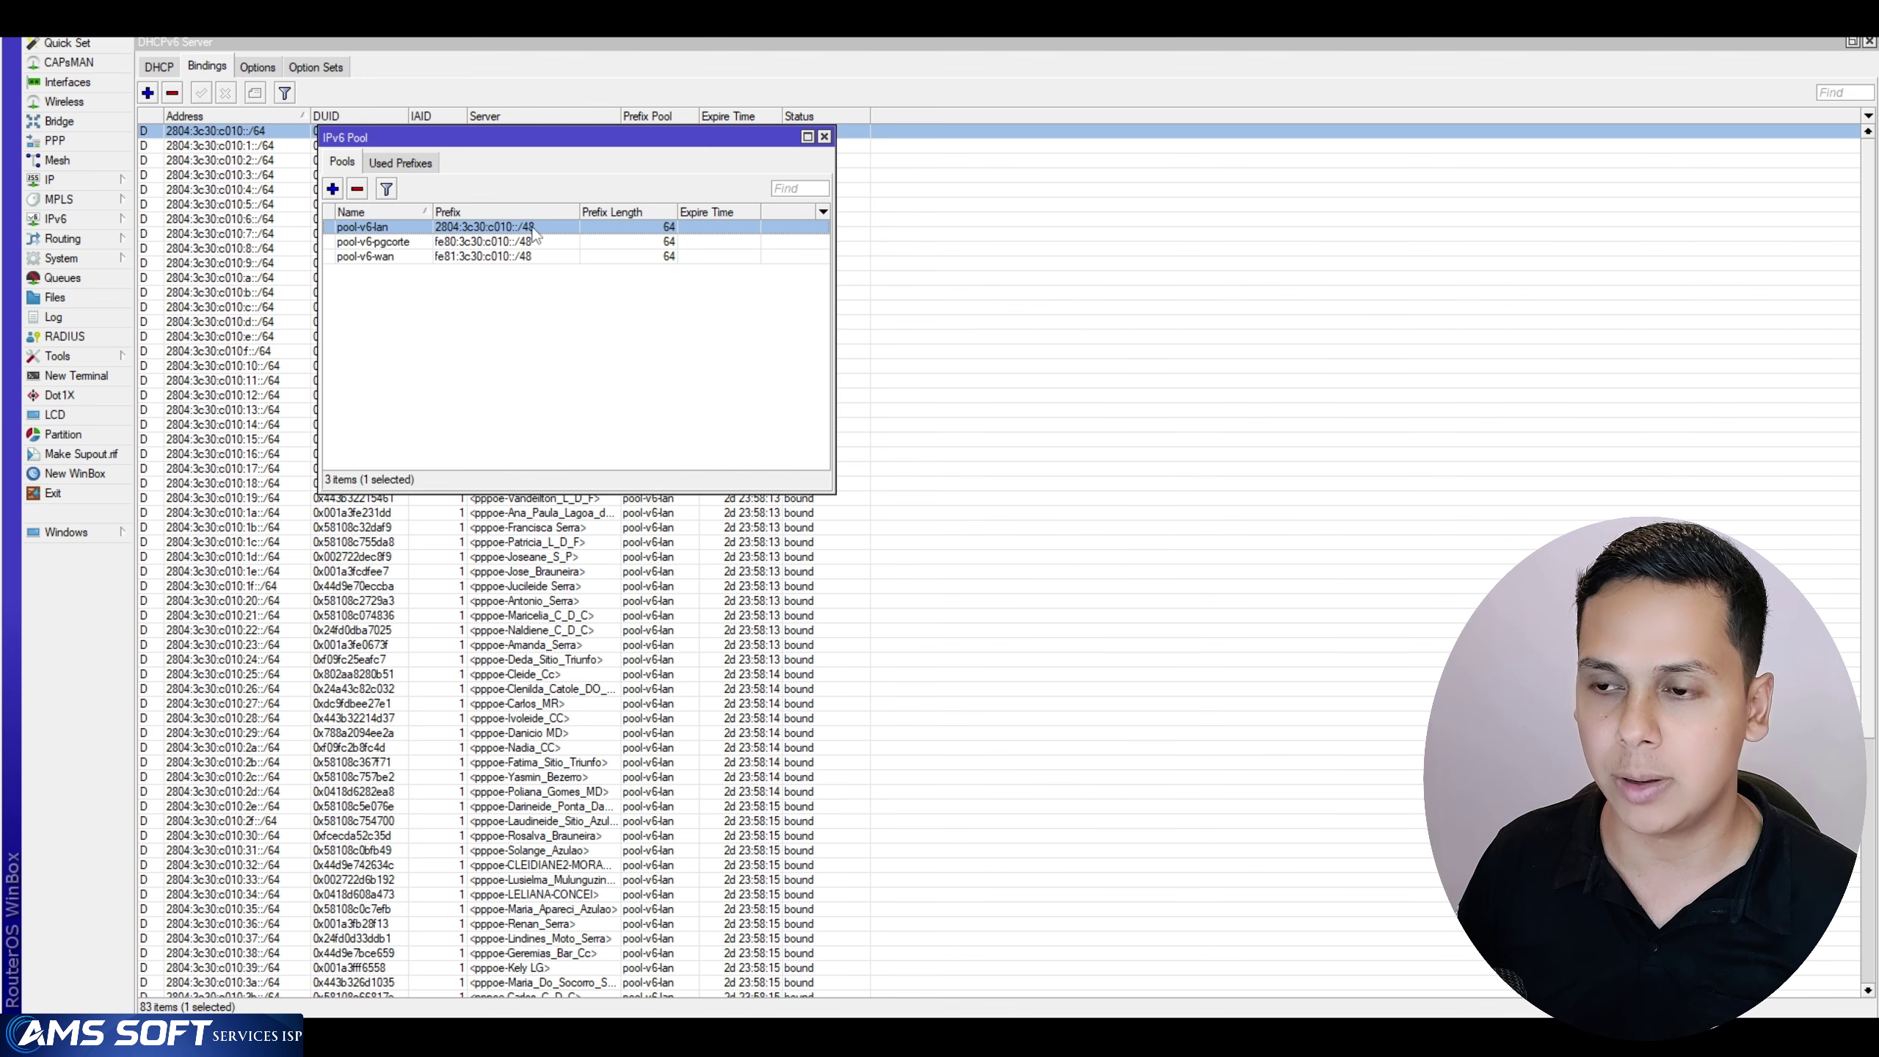
mouse_move(547, 235)
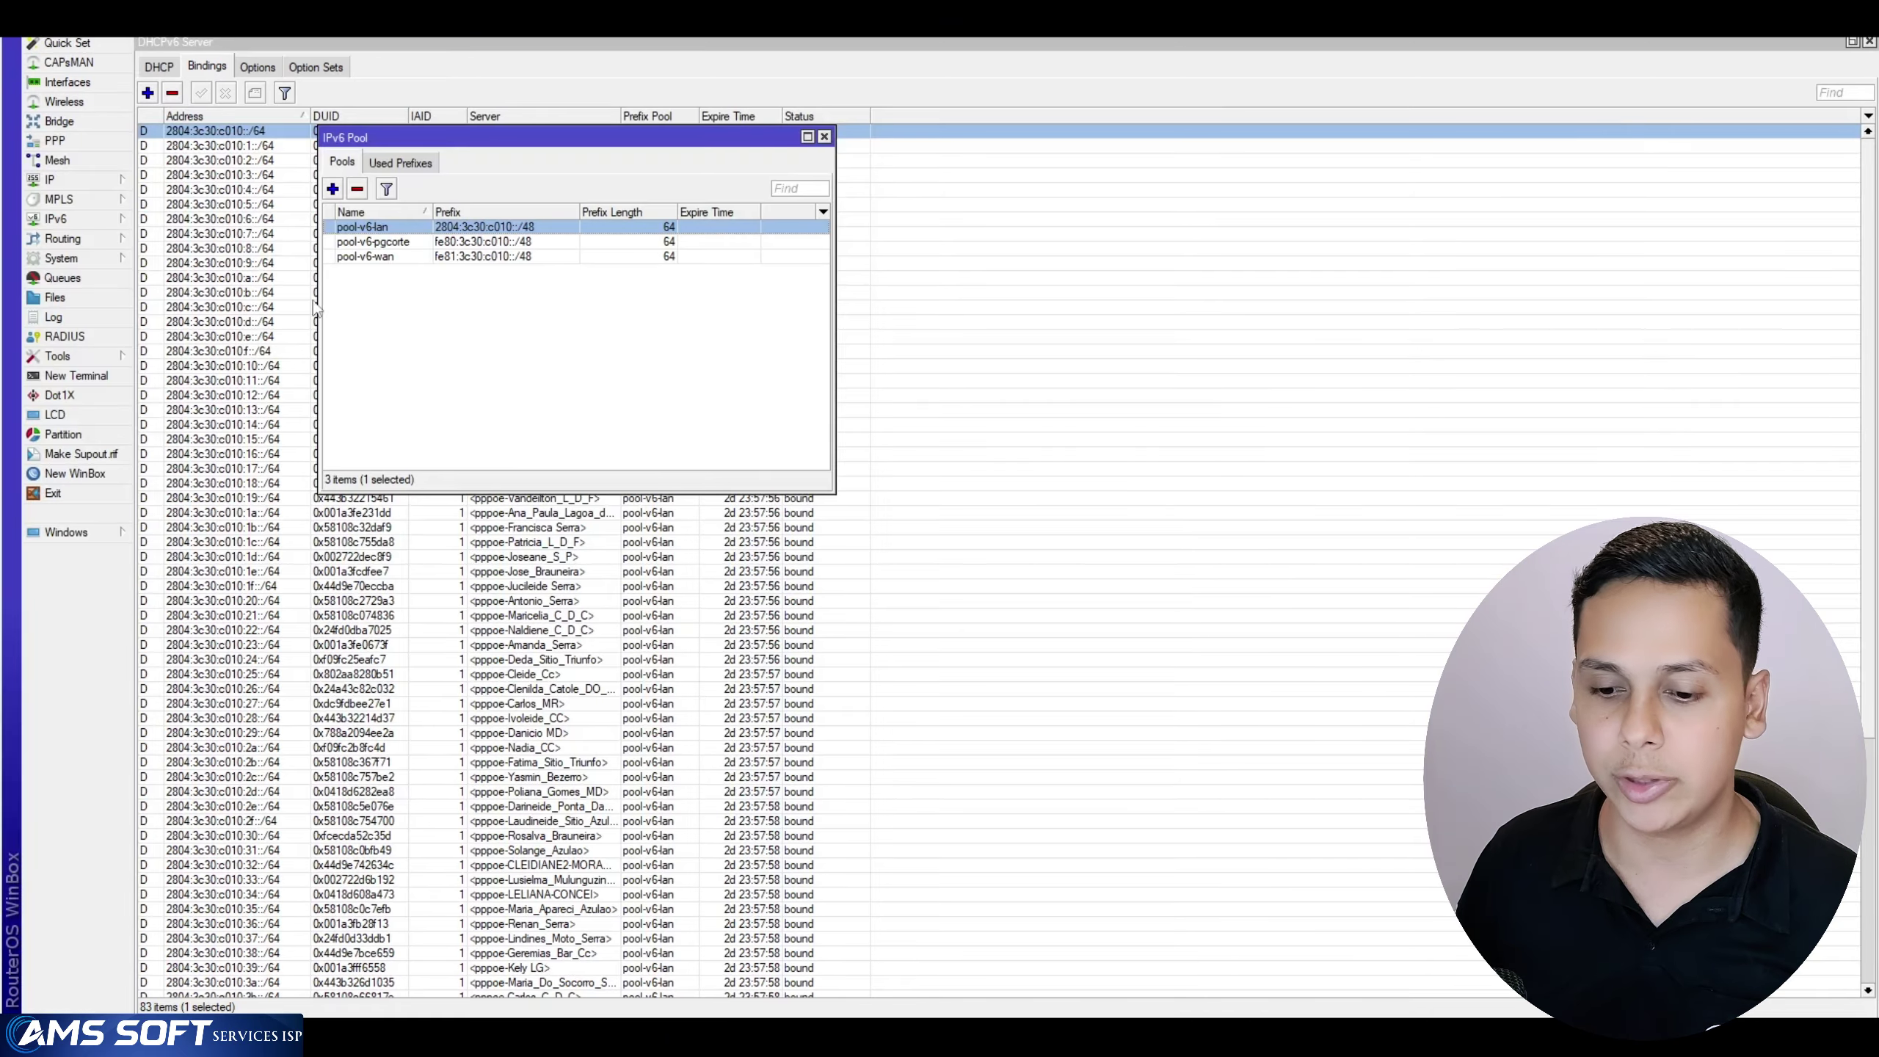
left_click_drag(506, 139, 620, 136)
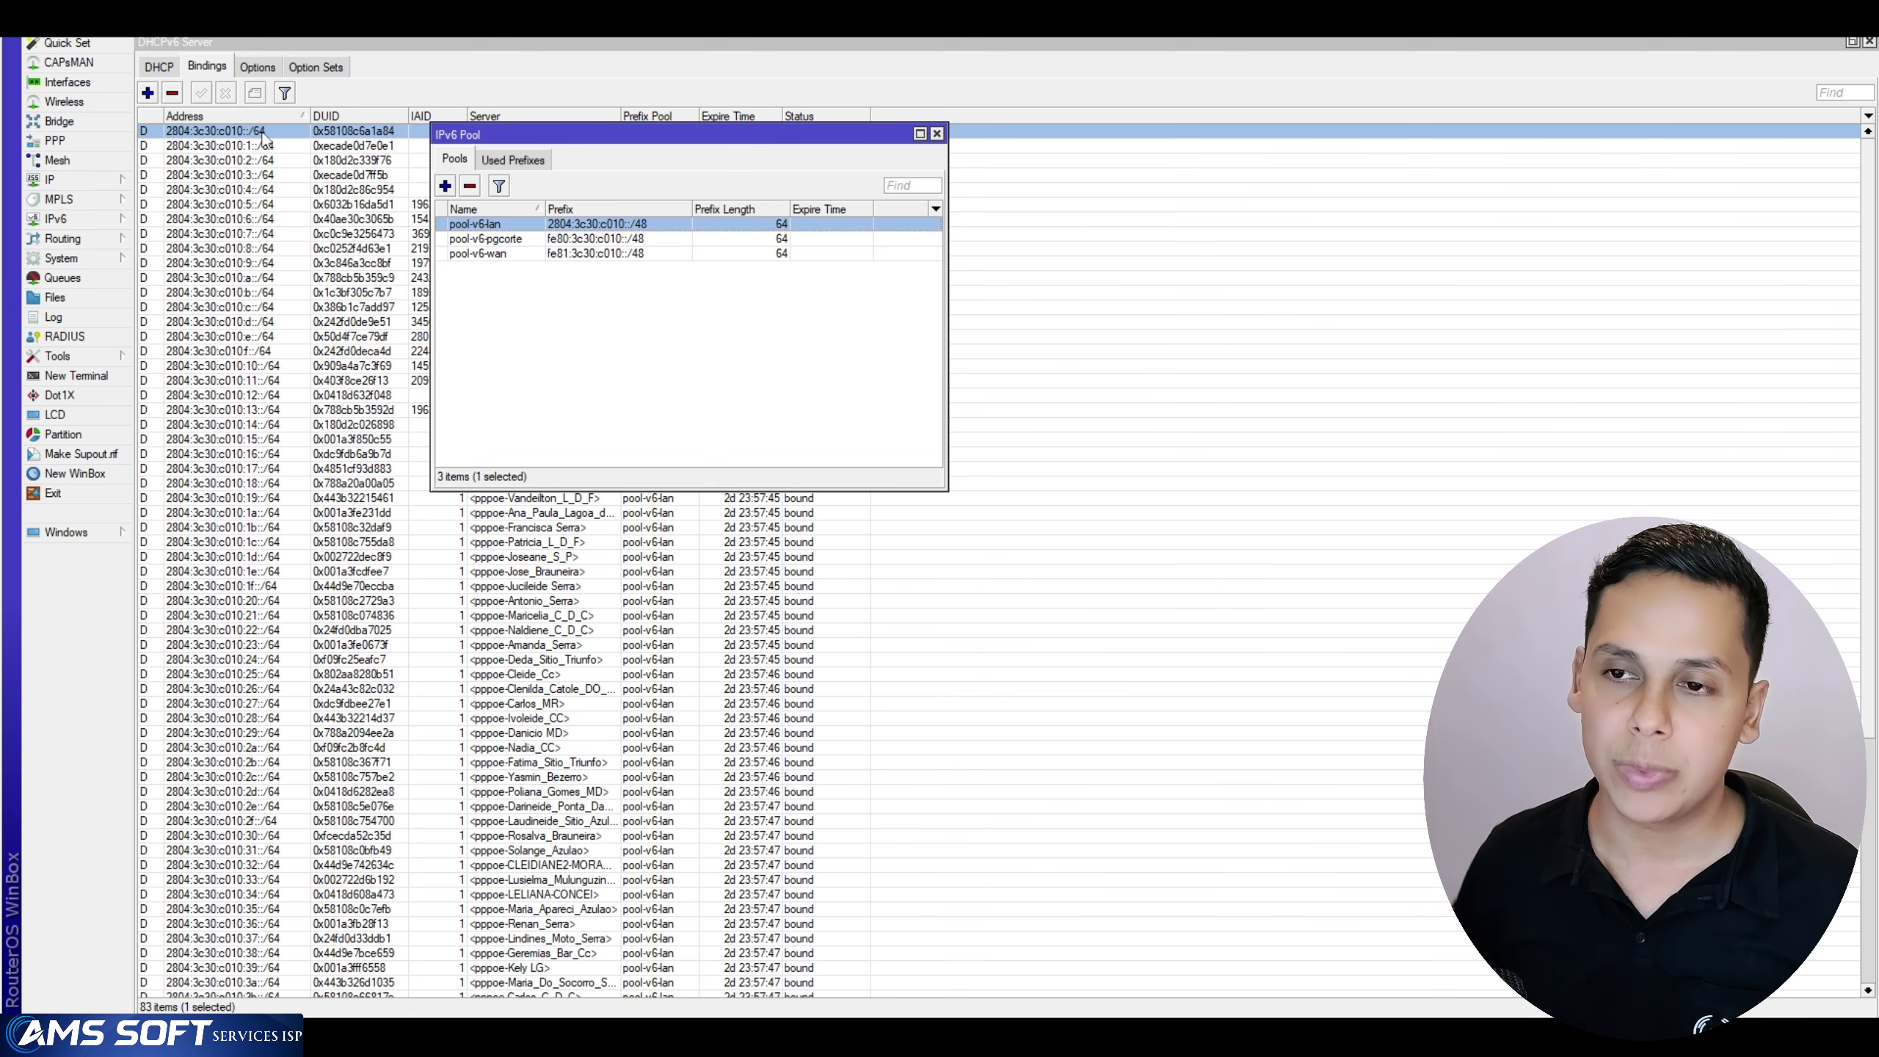
mouse_move(264, 138)
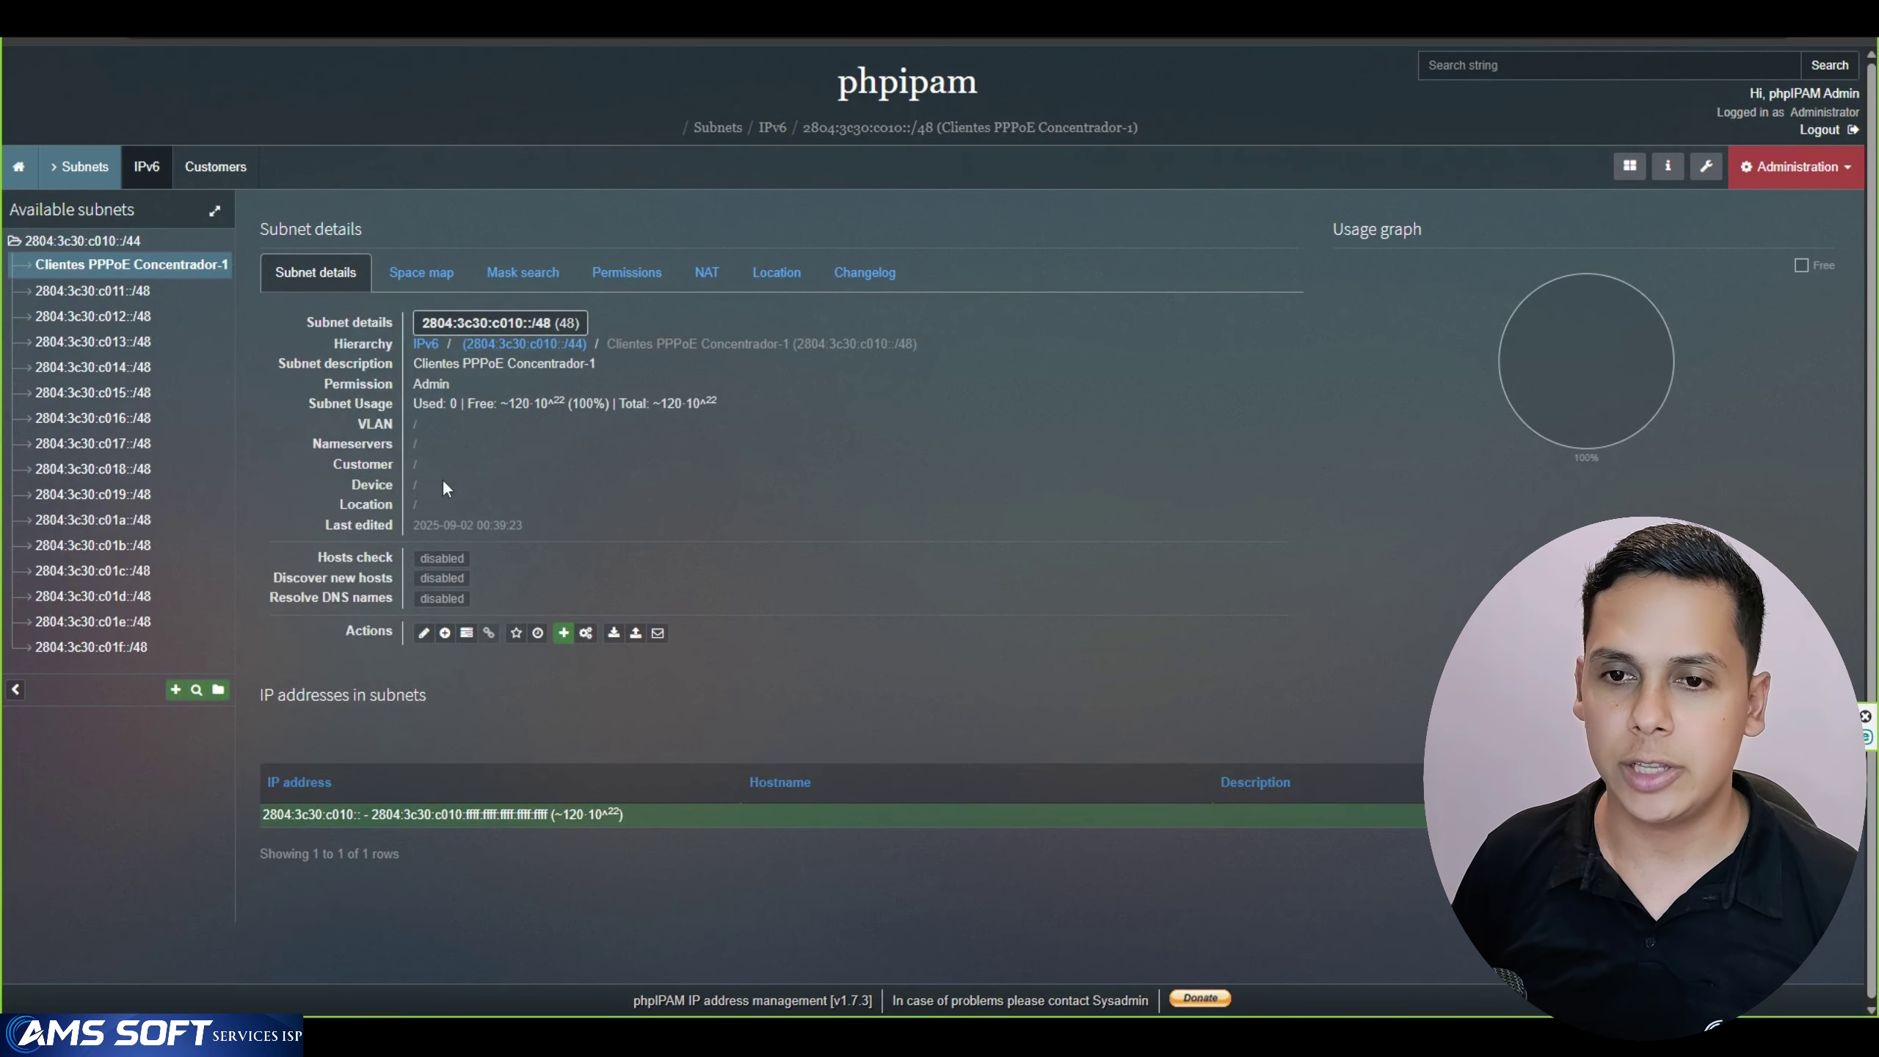
In phpIPAM, examine the prefix and hierarchy of the Clientes PPPoE Concentrador-1 subnet
left_click_drag(421, 323, 545, 323)
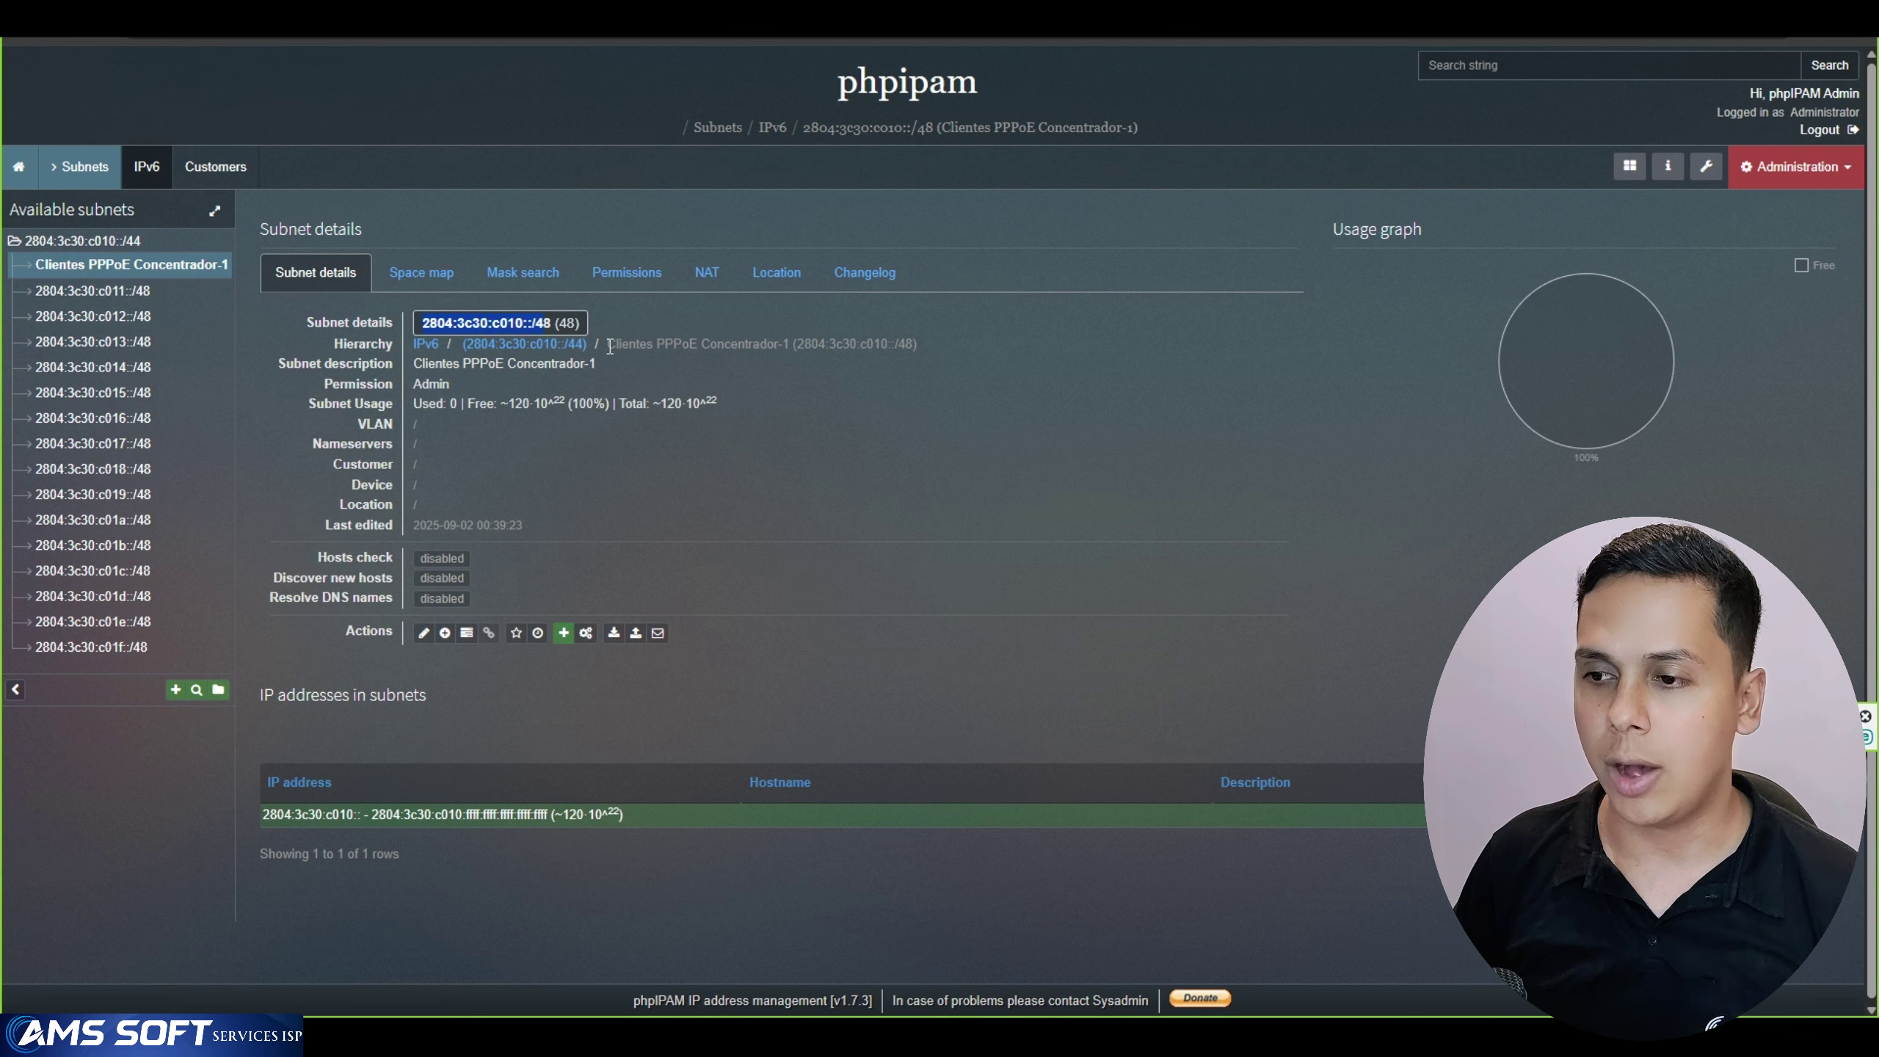
left_click_drag(694, 345, 612, 345)
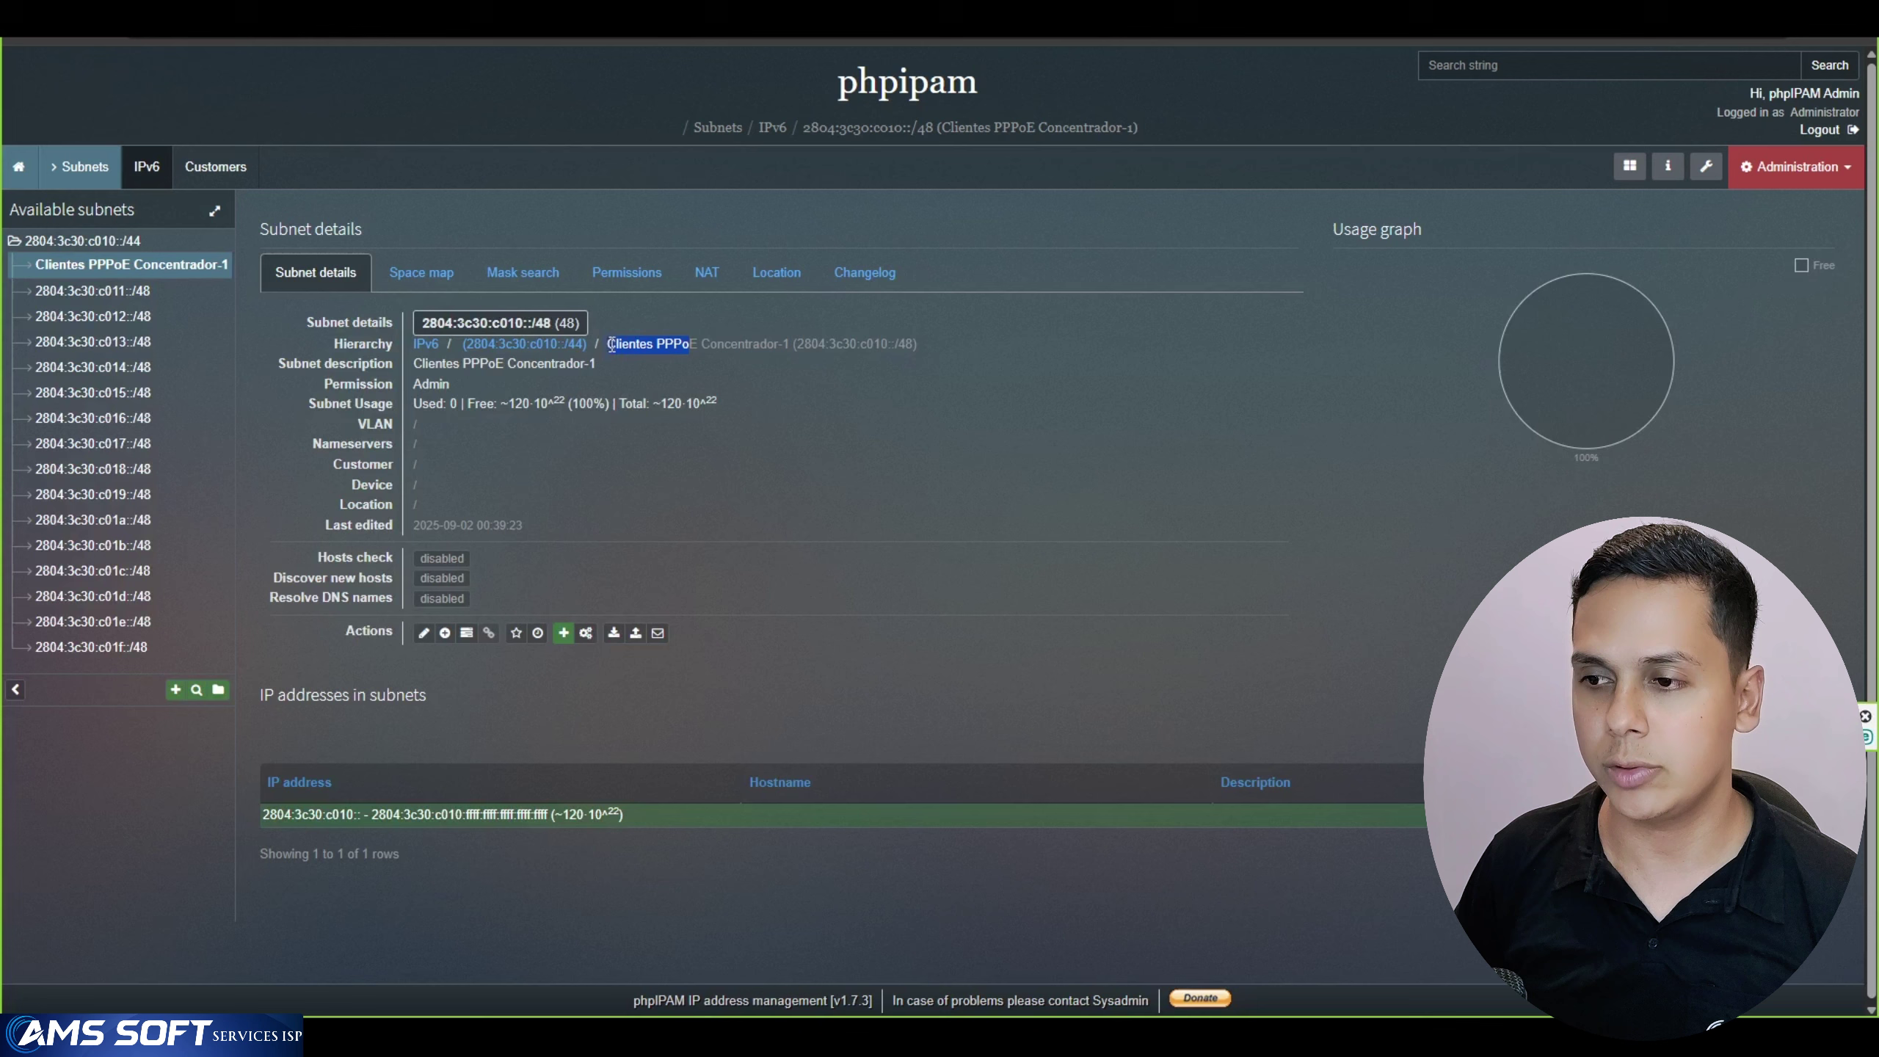
left_click(712, 350)
left_click_drag(702, 344, 792, 342)
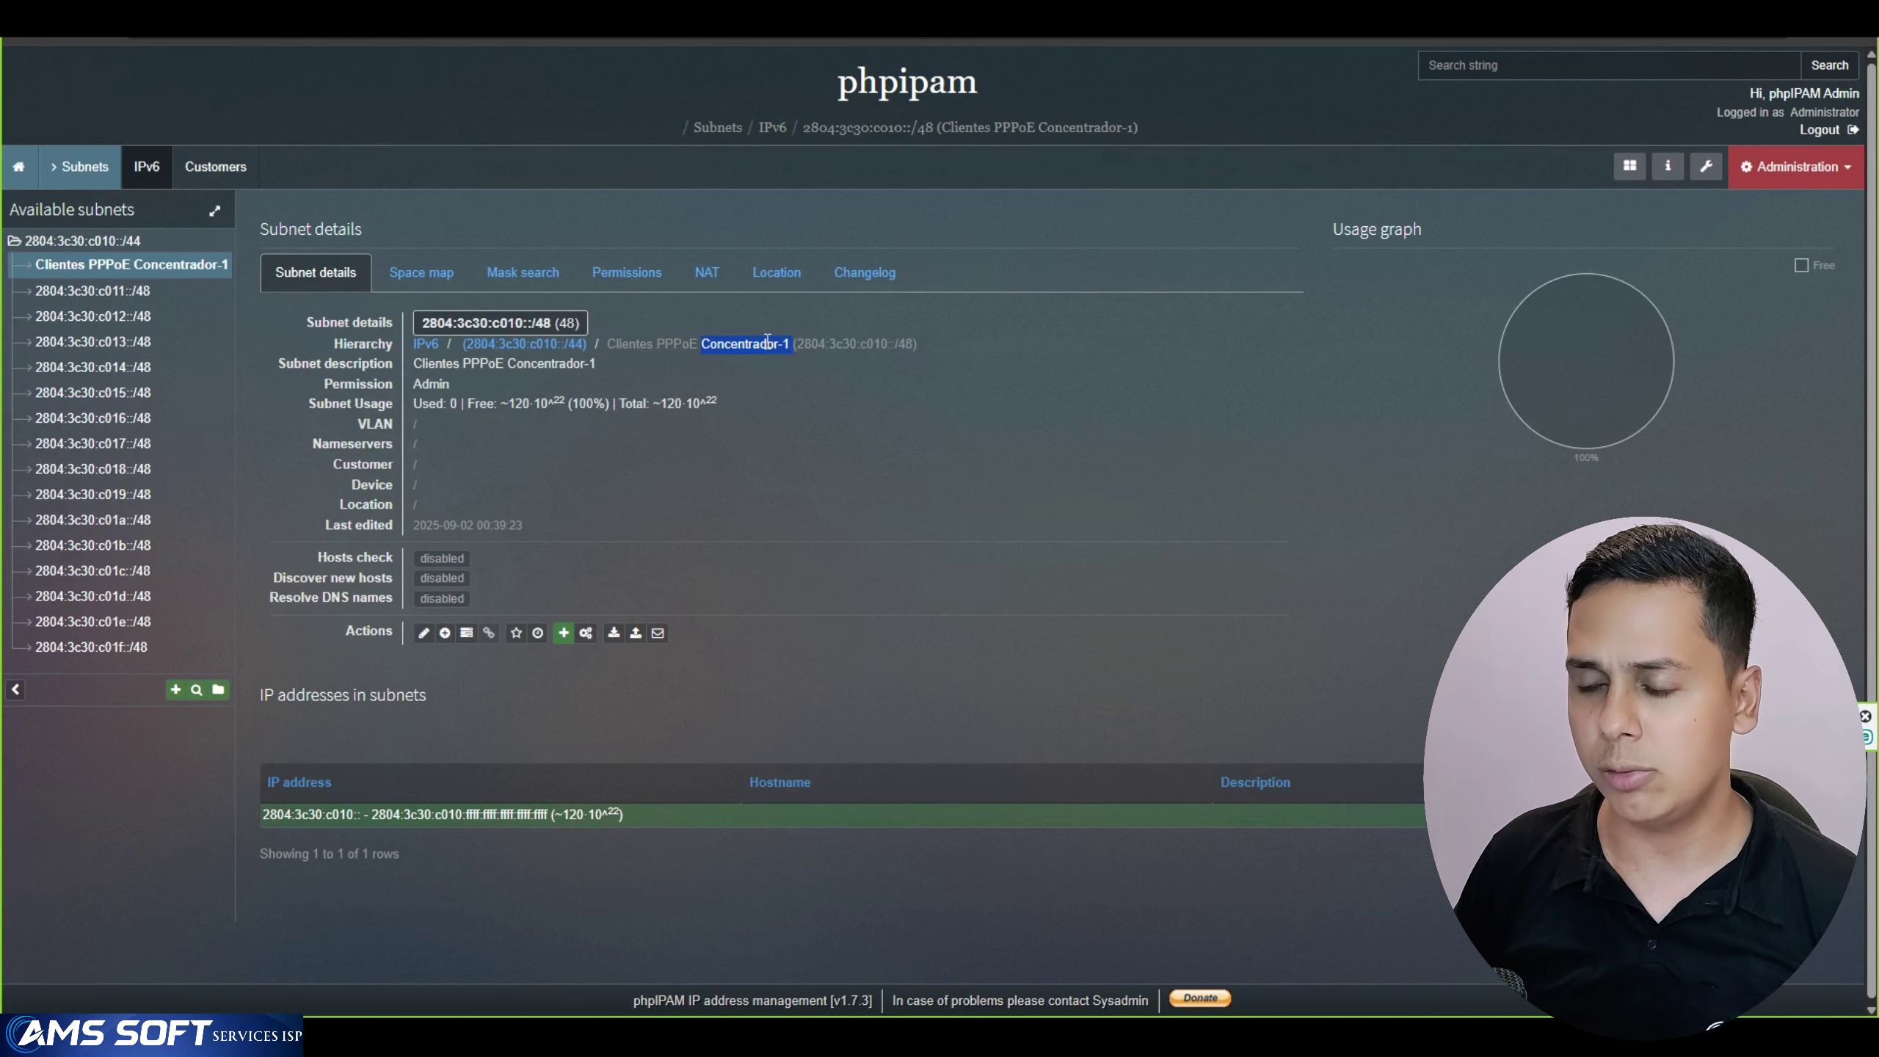
left_click(767, 342)
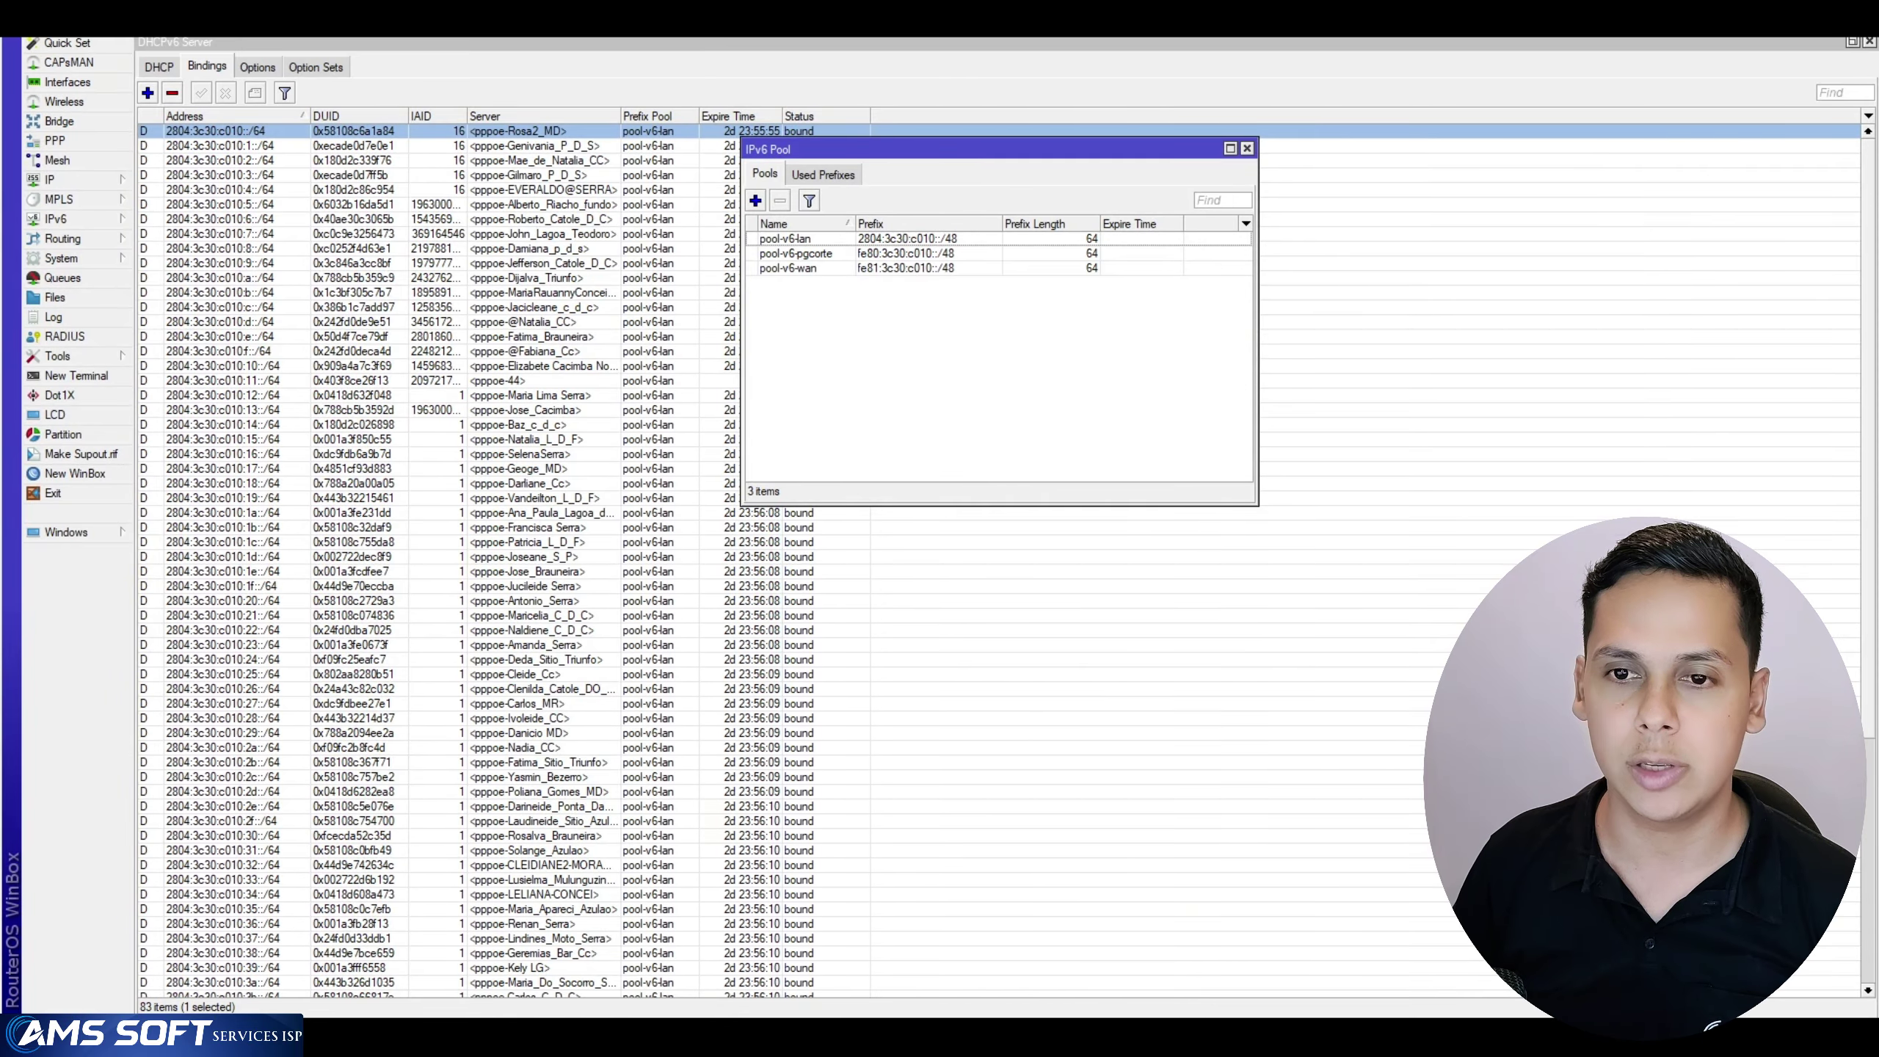
Switch back to WinBox and copy the router's identity name from the system identity settings
left_click(96, 258)
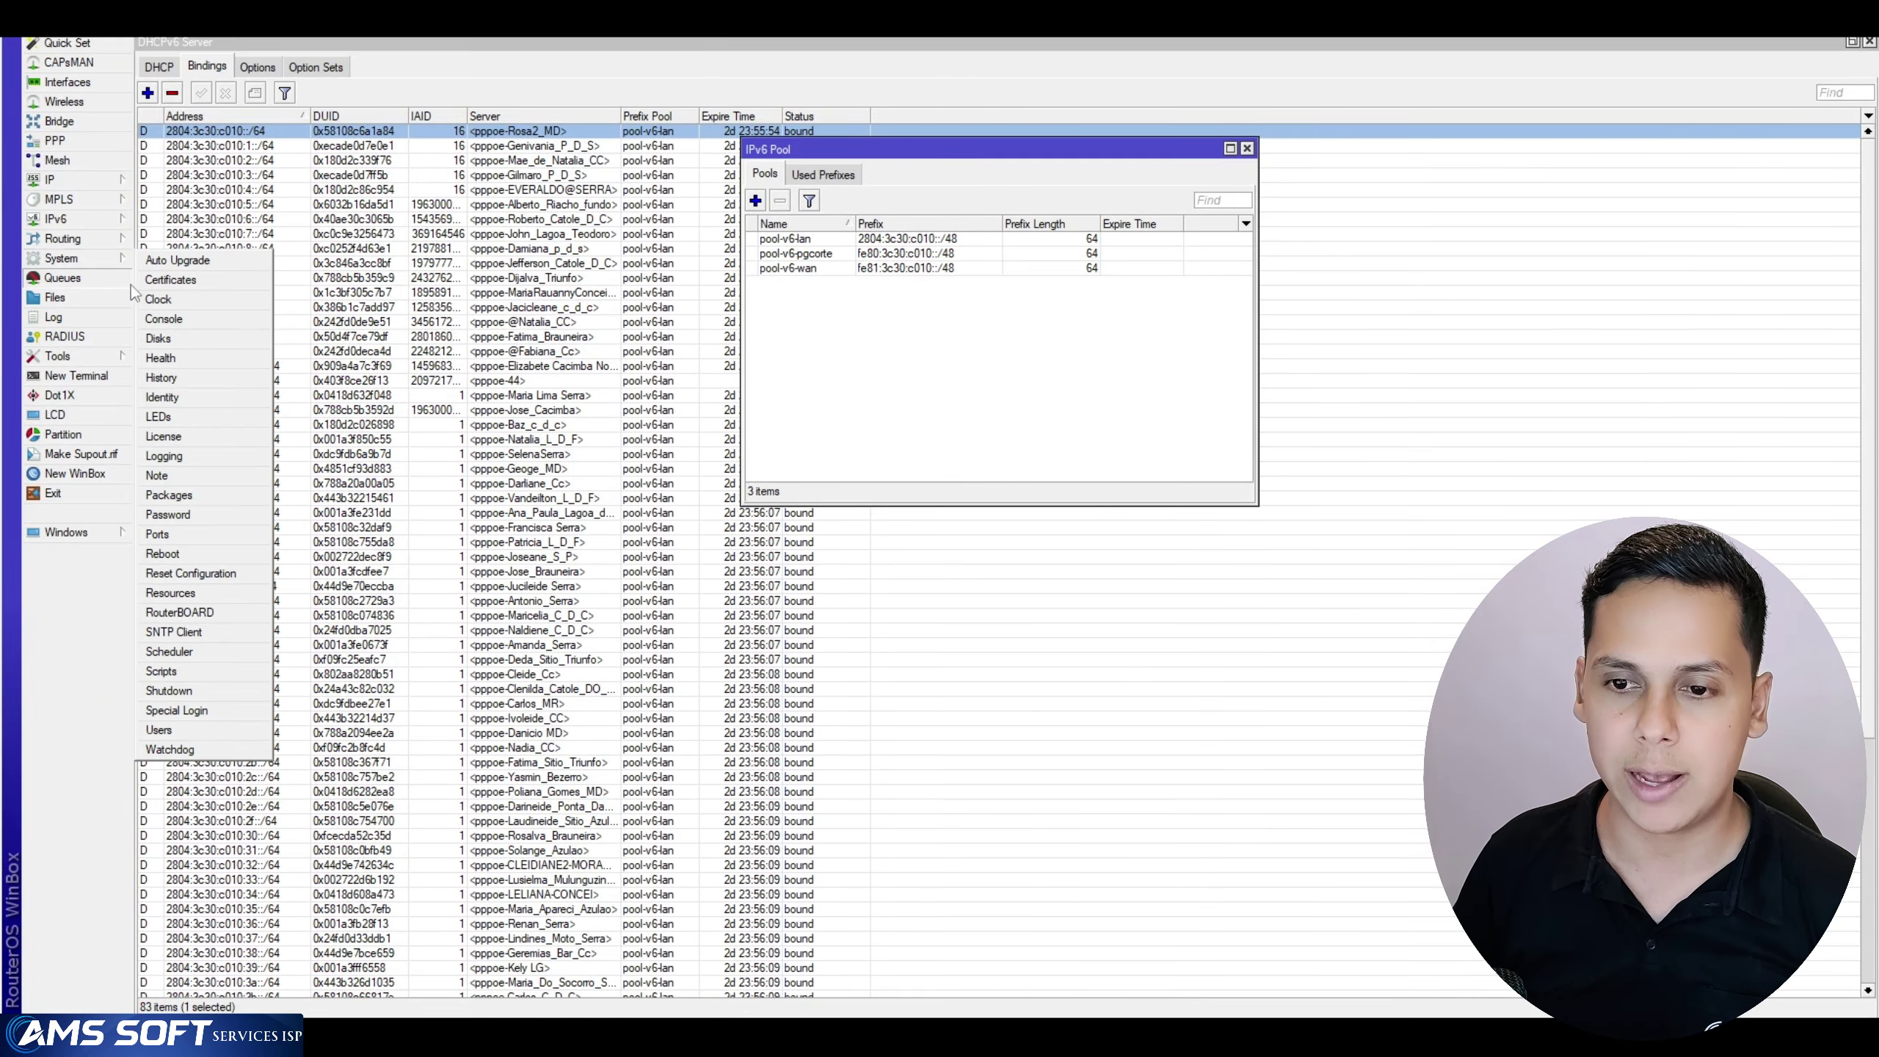
left_click(165, 398)
right_click(971, 506)
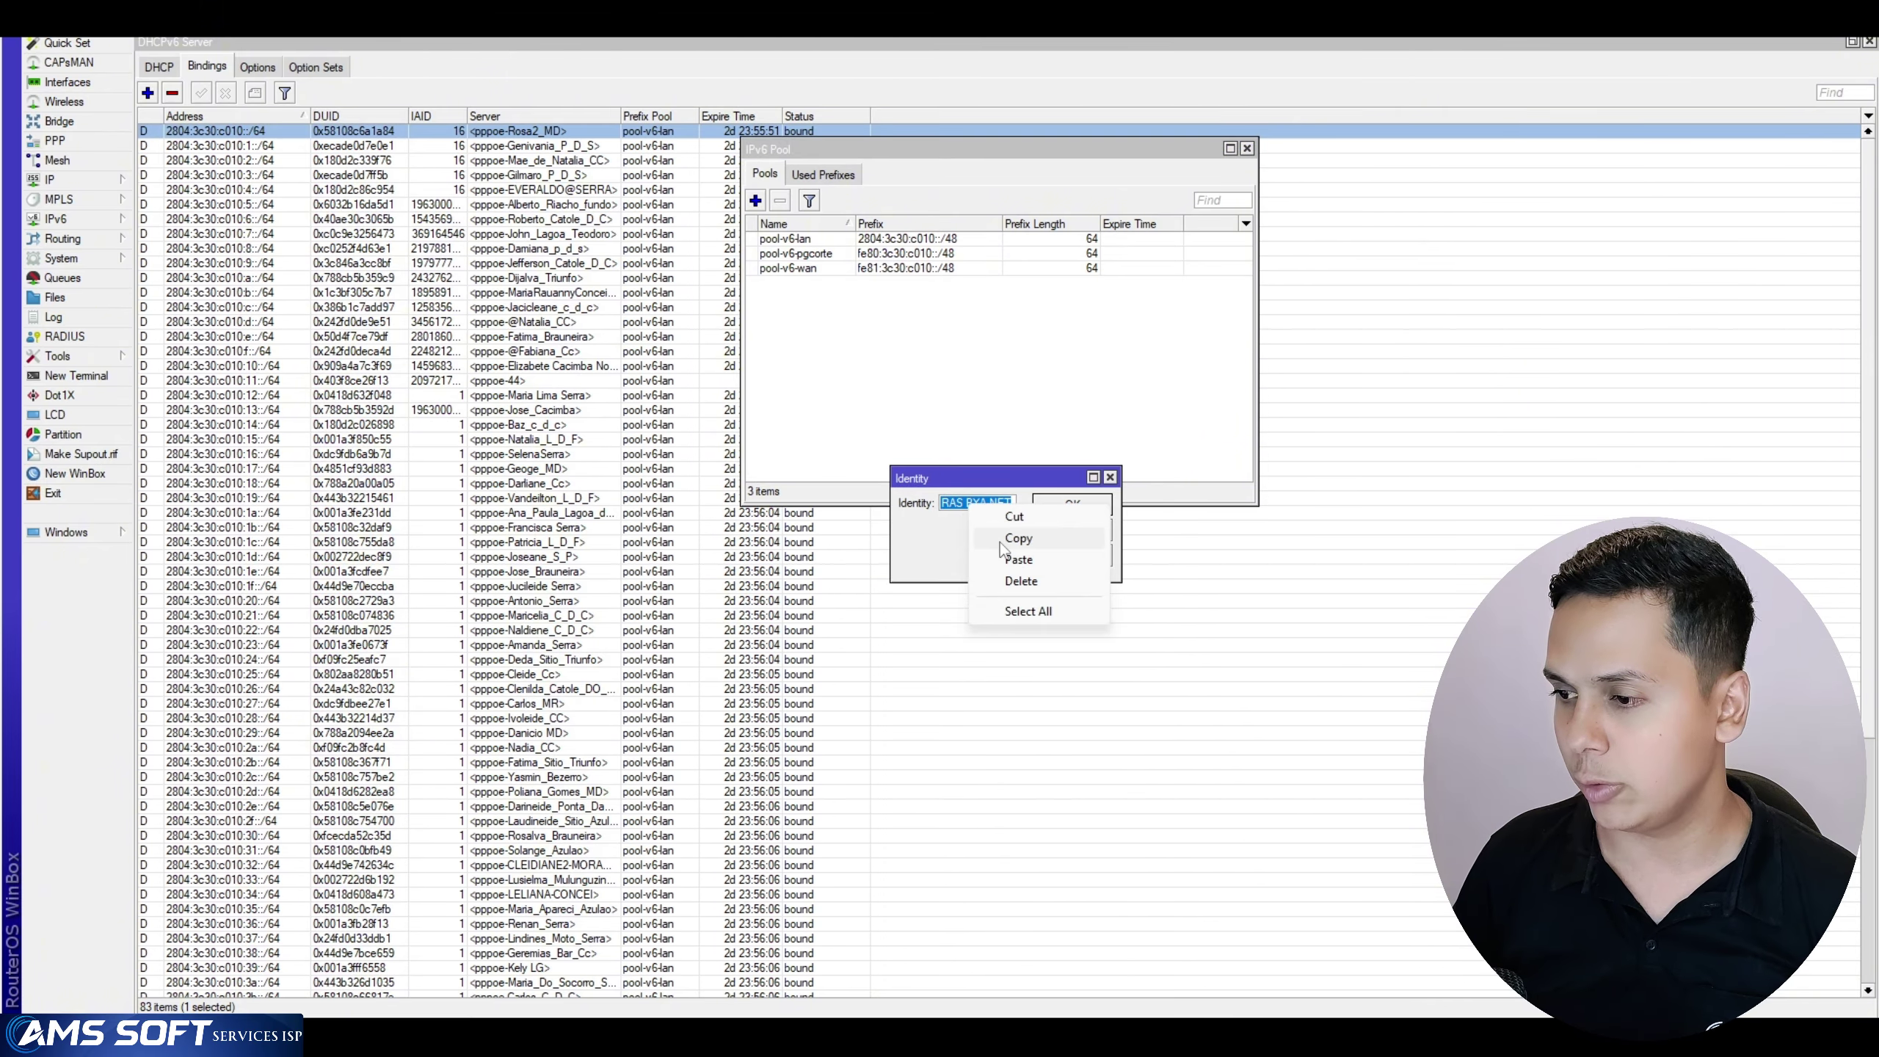
left_click(1003, 540)
In phpIPAM, change the description of subnet 2804:3c30:c010::/48 to "BRAS BYA-NET Clientes PPPoE", save it and review the subnet details
key("alt+Tab")
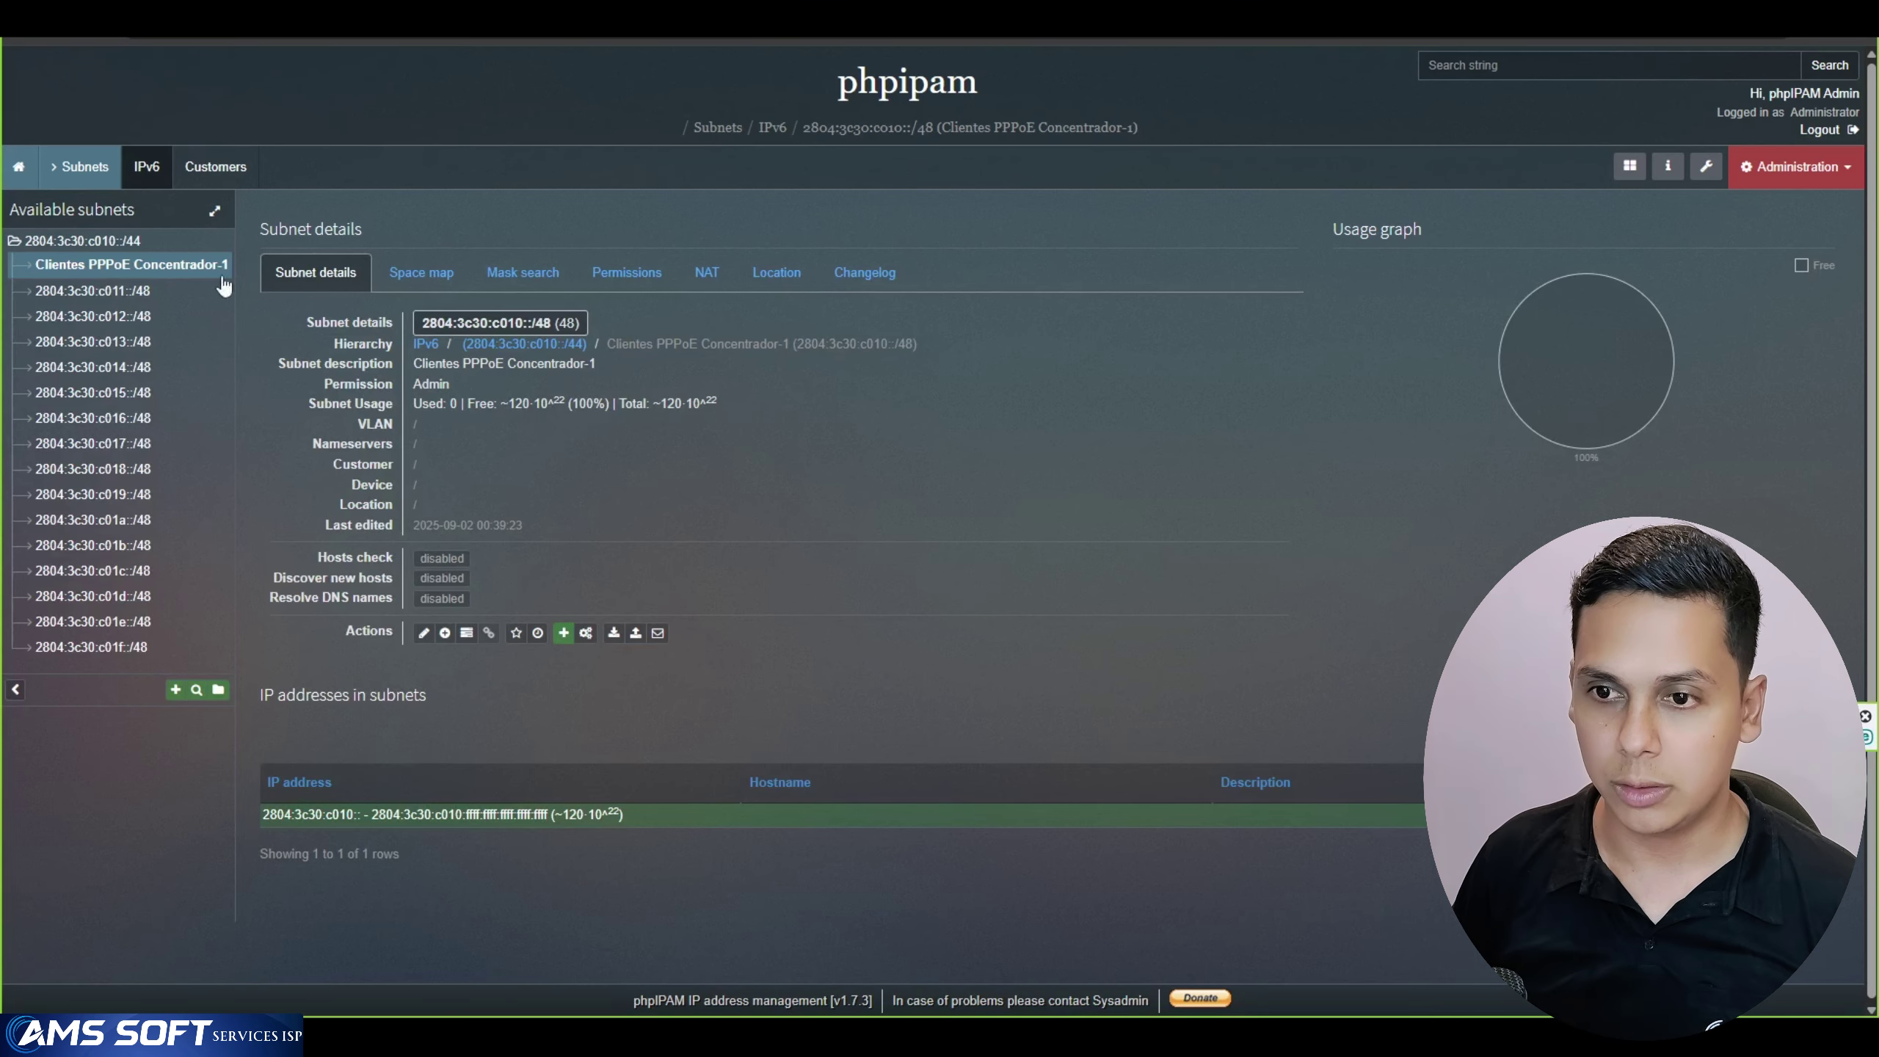
left_click(423, 633)
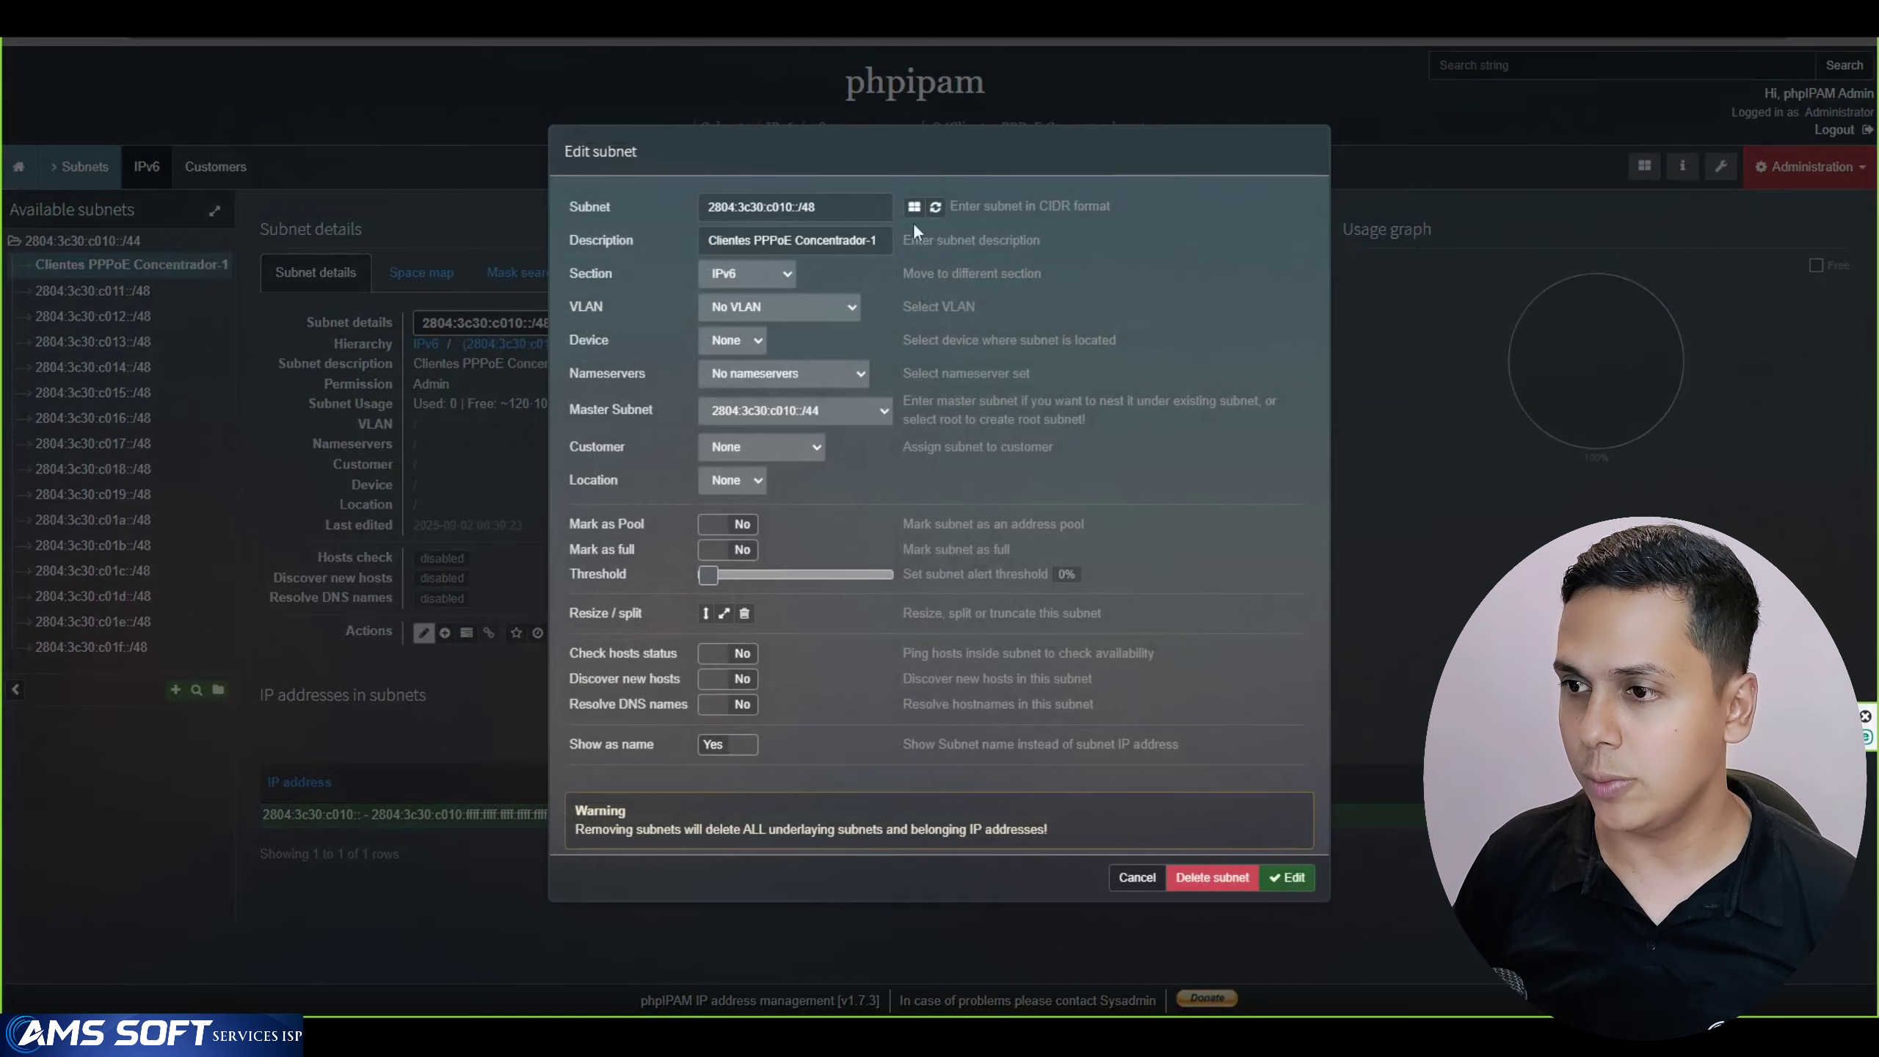
left_click(712, 245)
key("ctrl+v")
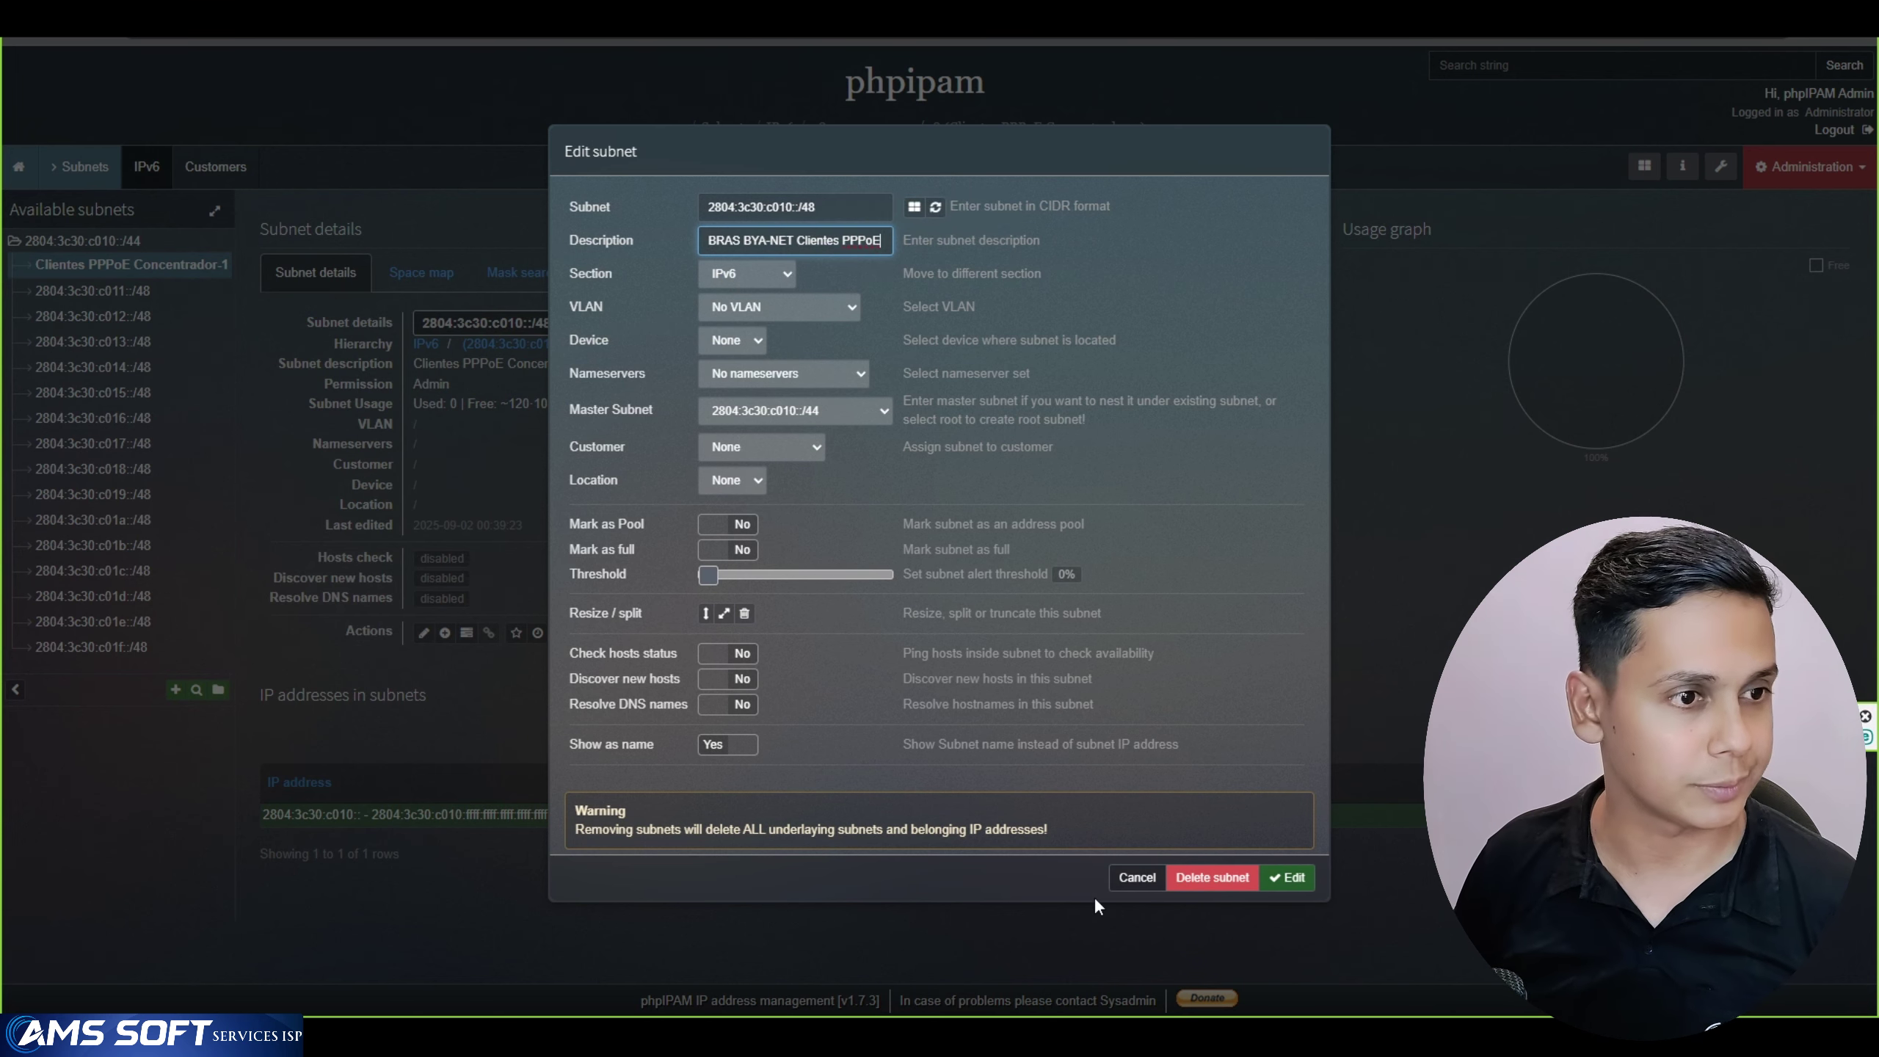
left_click(1294, 878)
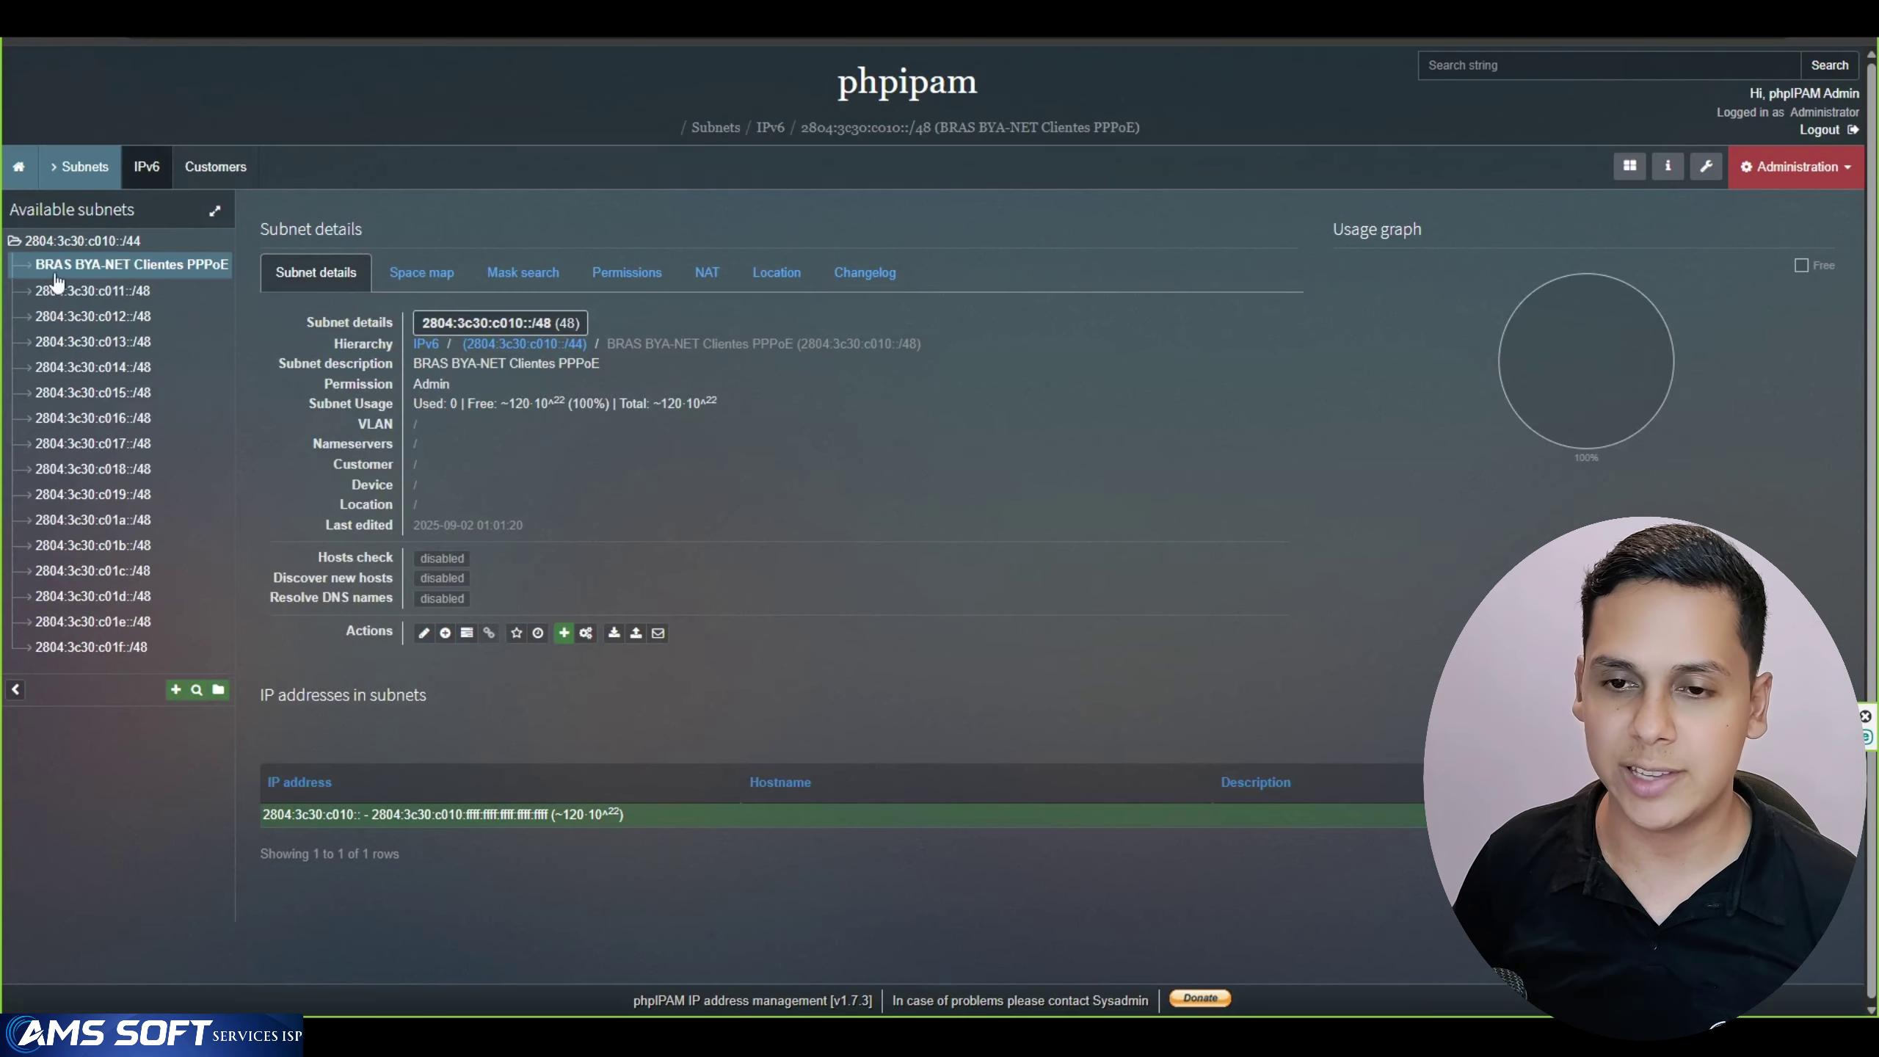
left_click_drag(557, 323, 523, 323)
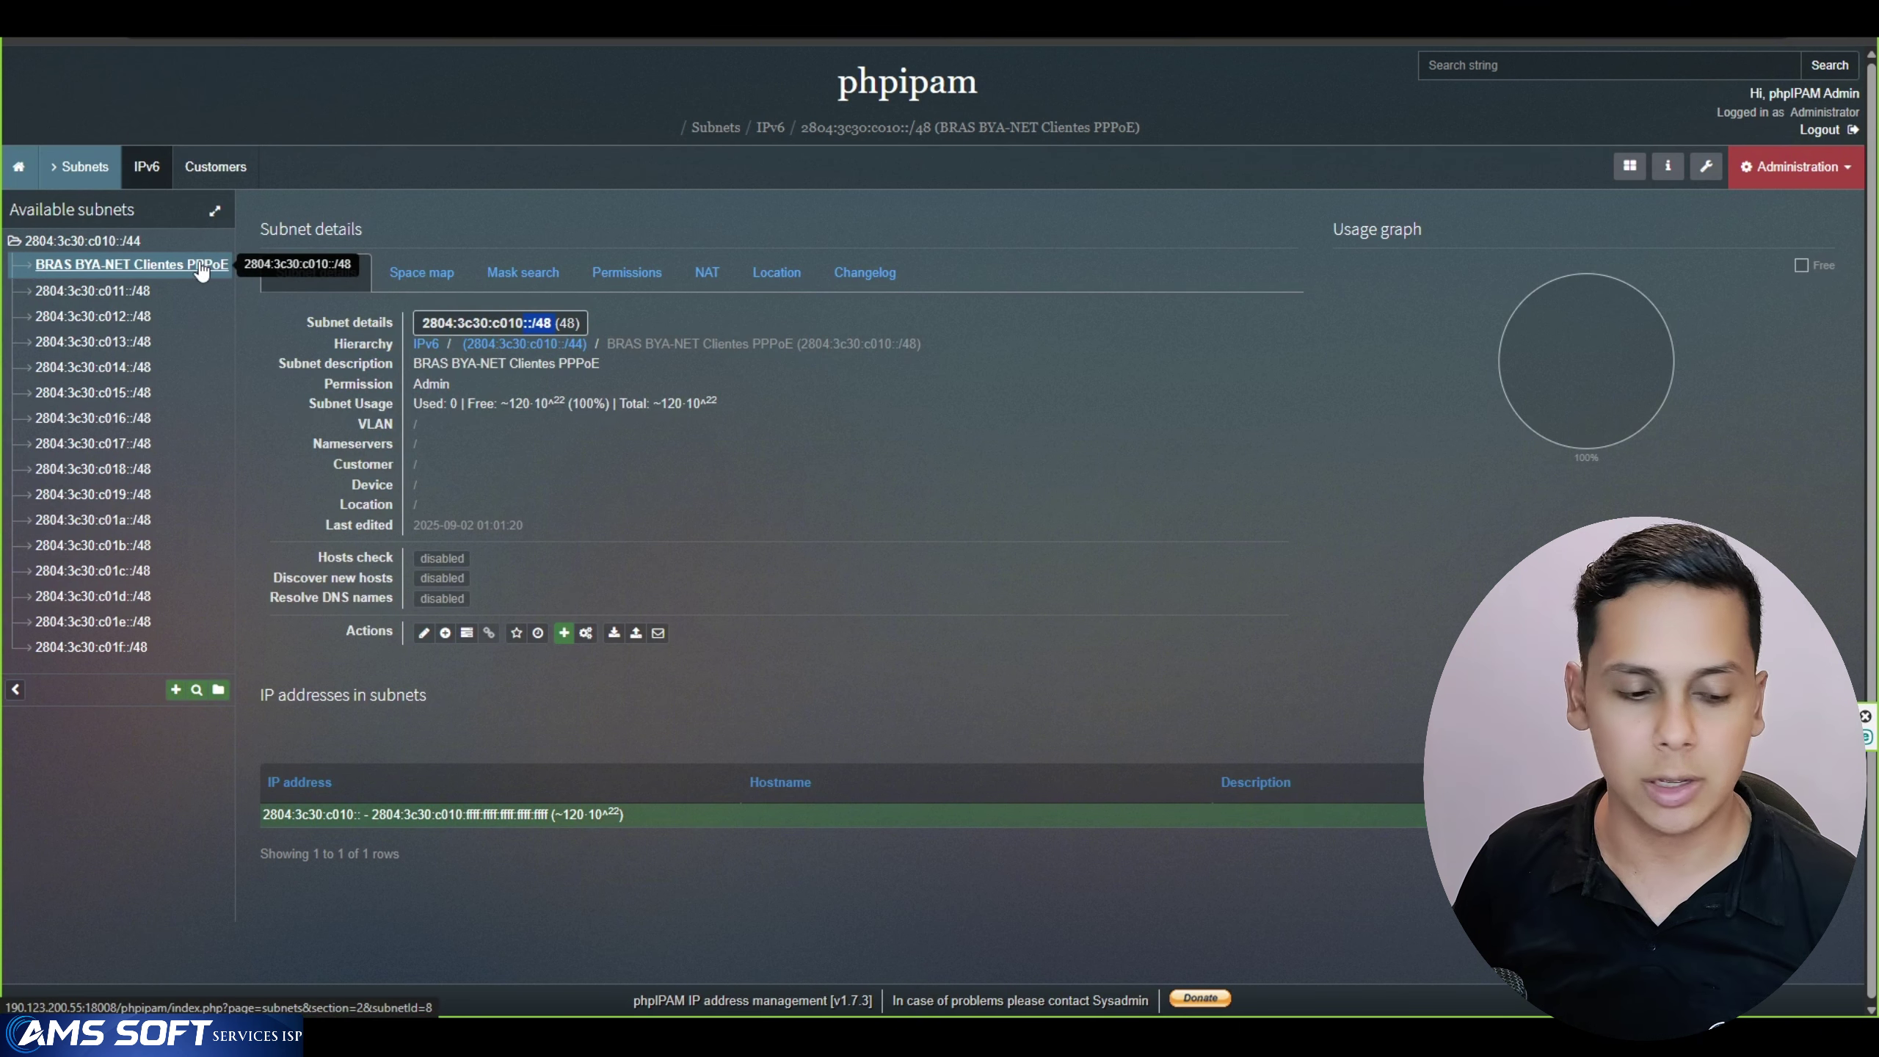
left_click(890, 480)
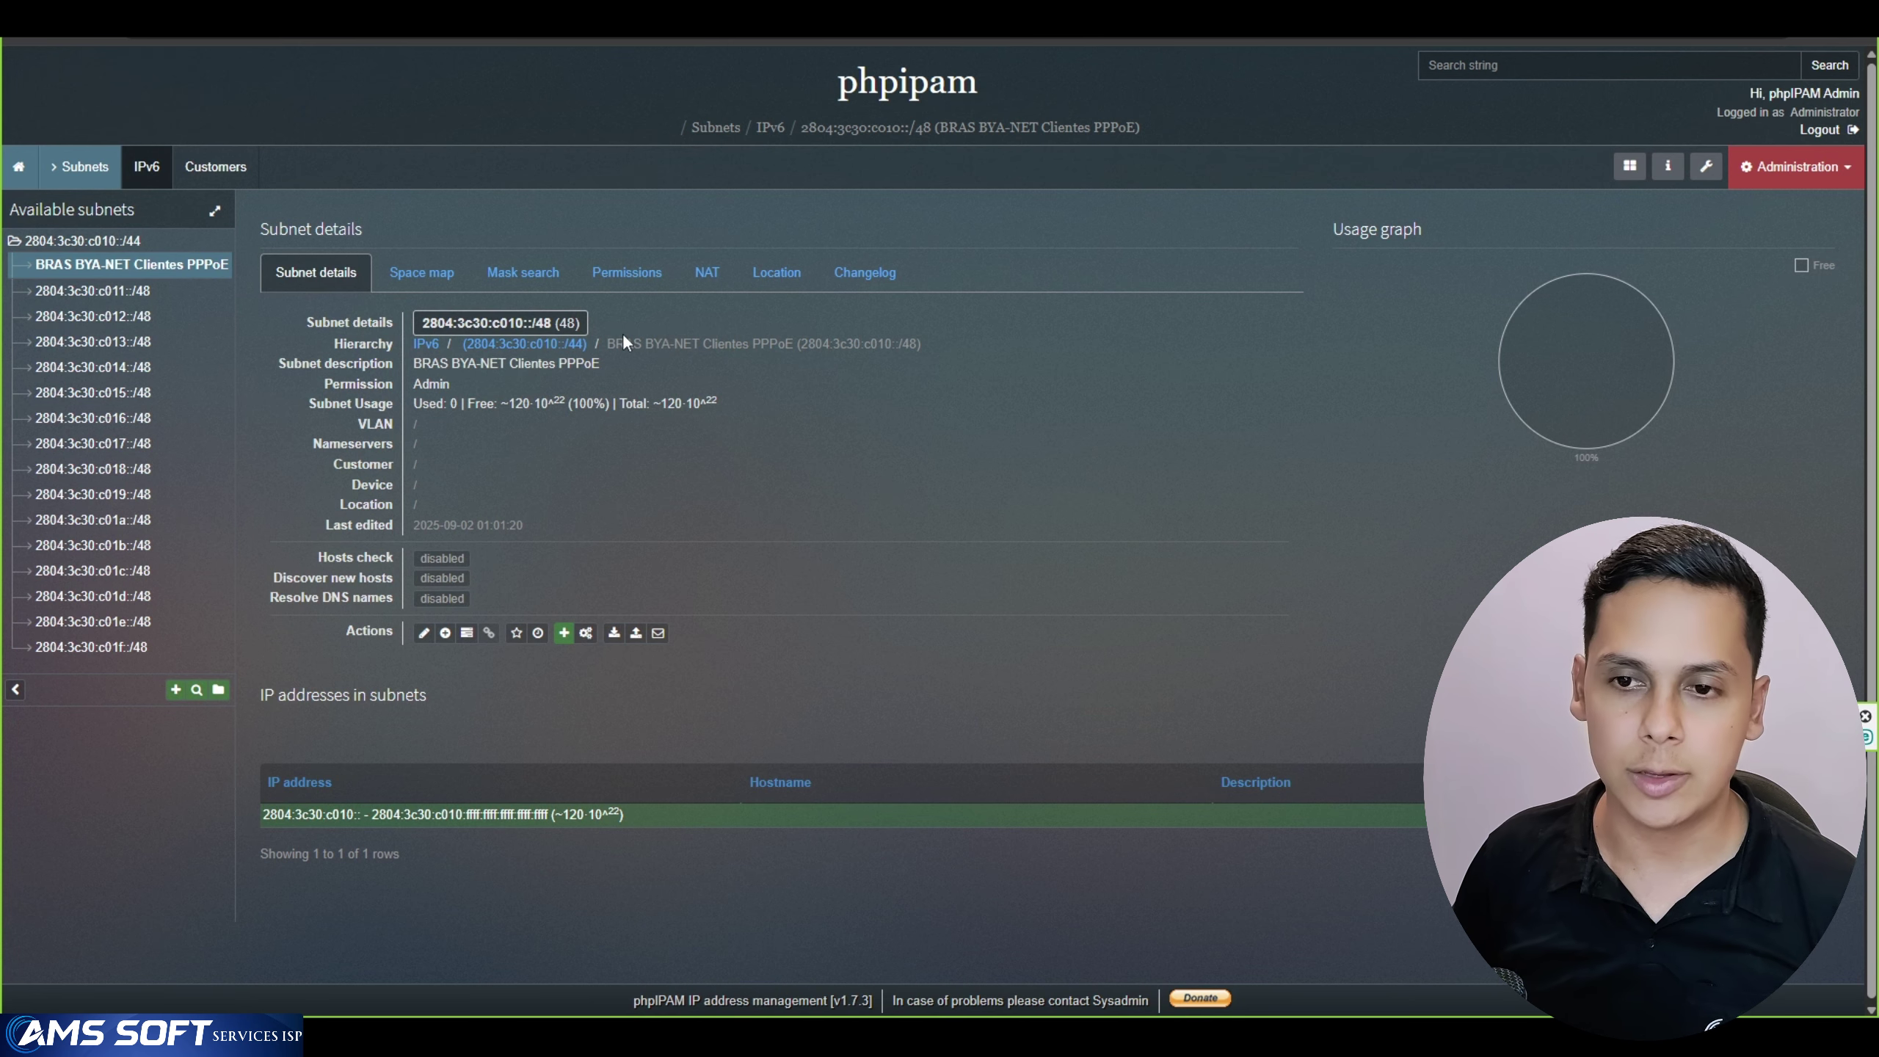
Split subnet 2804:3c30:c011::/48 into 16 /52 subnets, grouped under the current one with the name prefix "_2_"
left_click(105, 296)
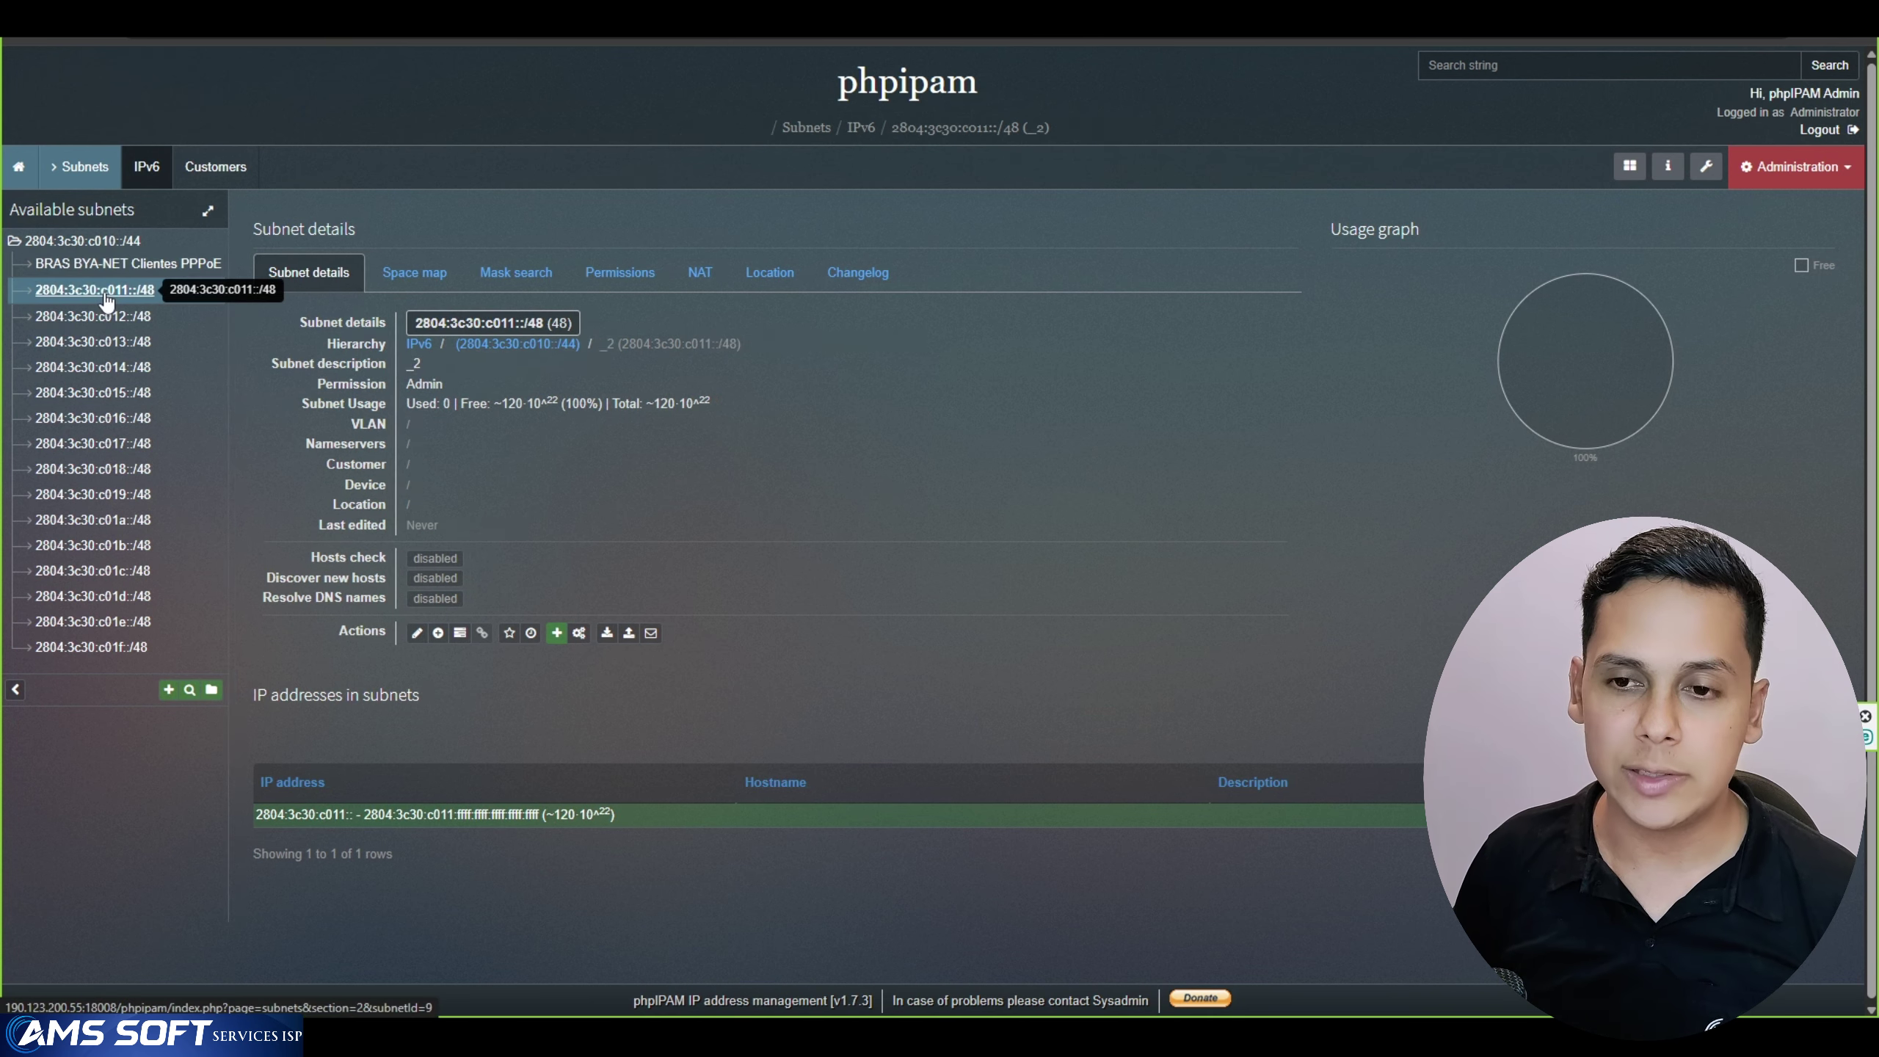
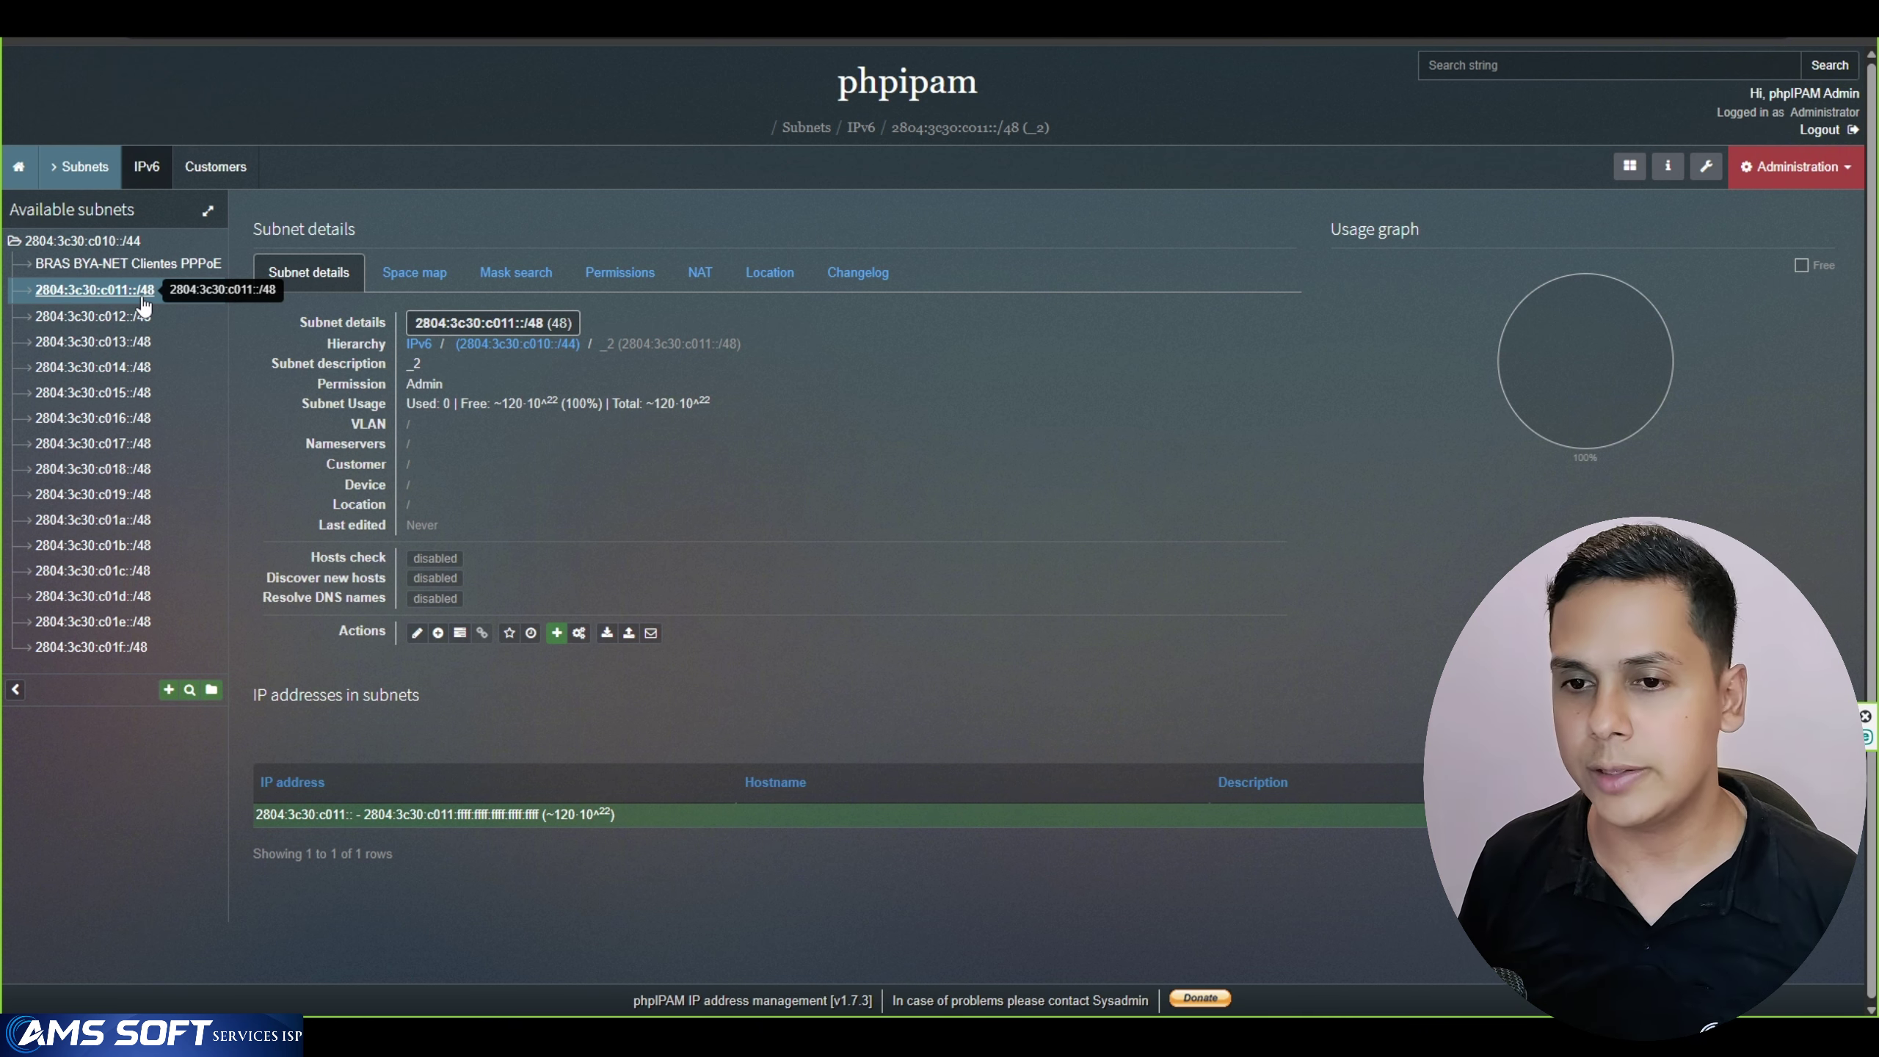
right_click(96, 289)
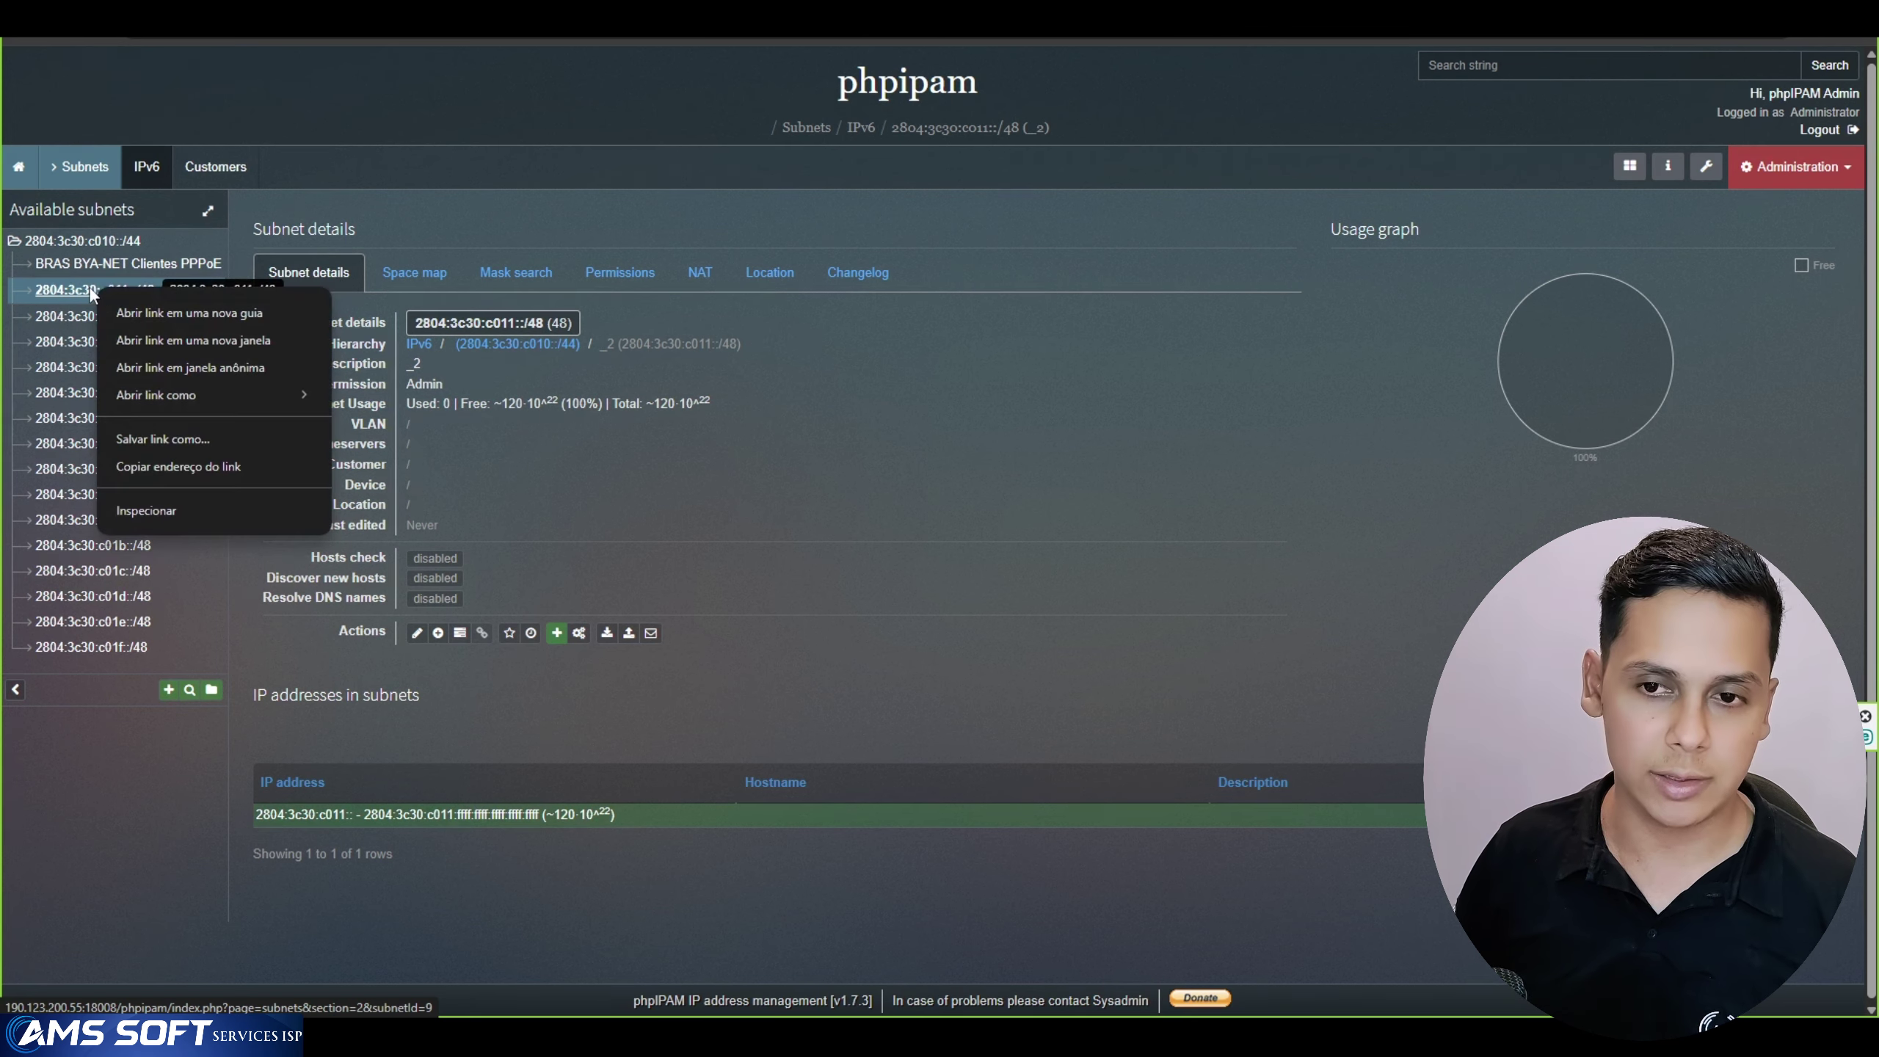
key("Escape")
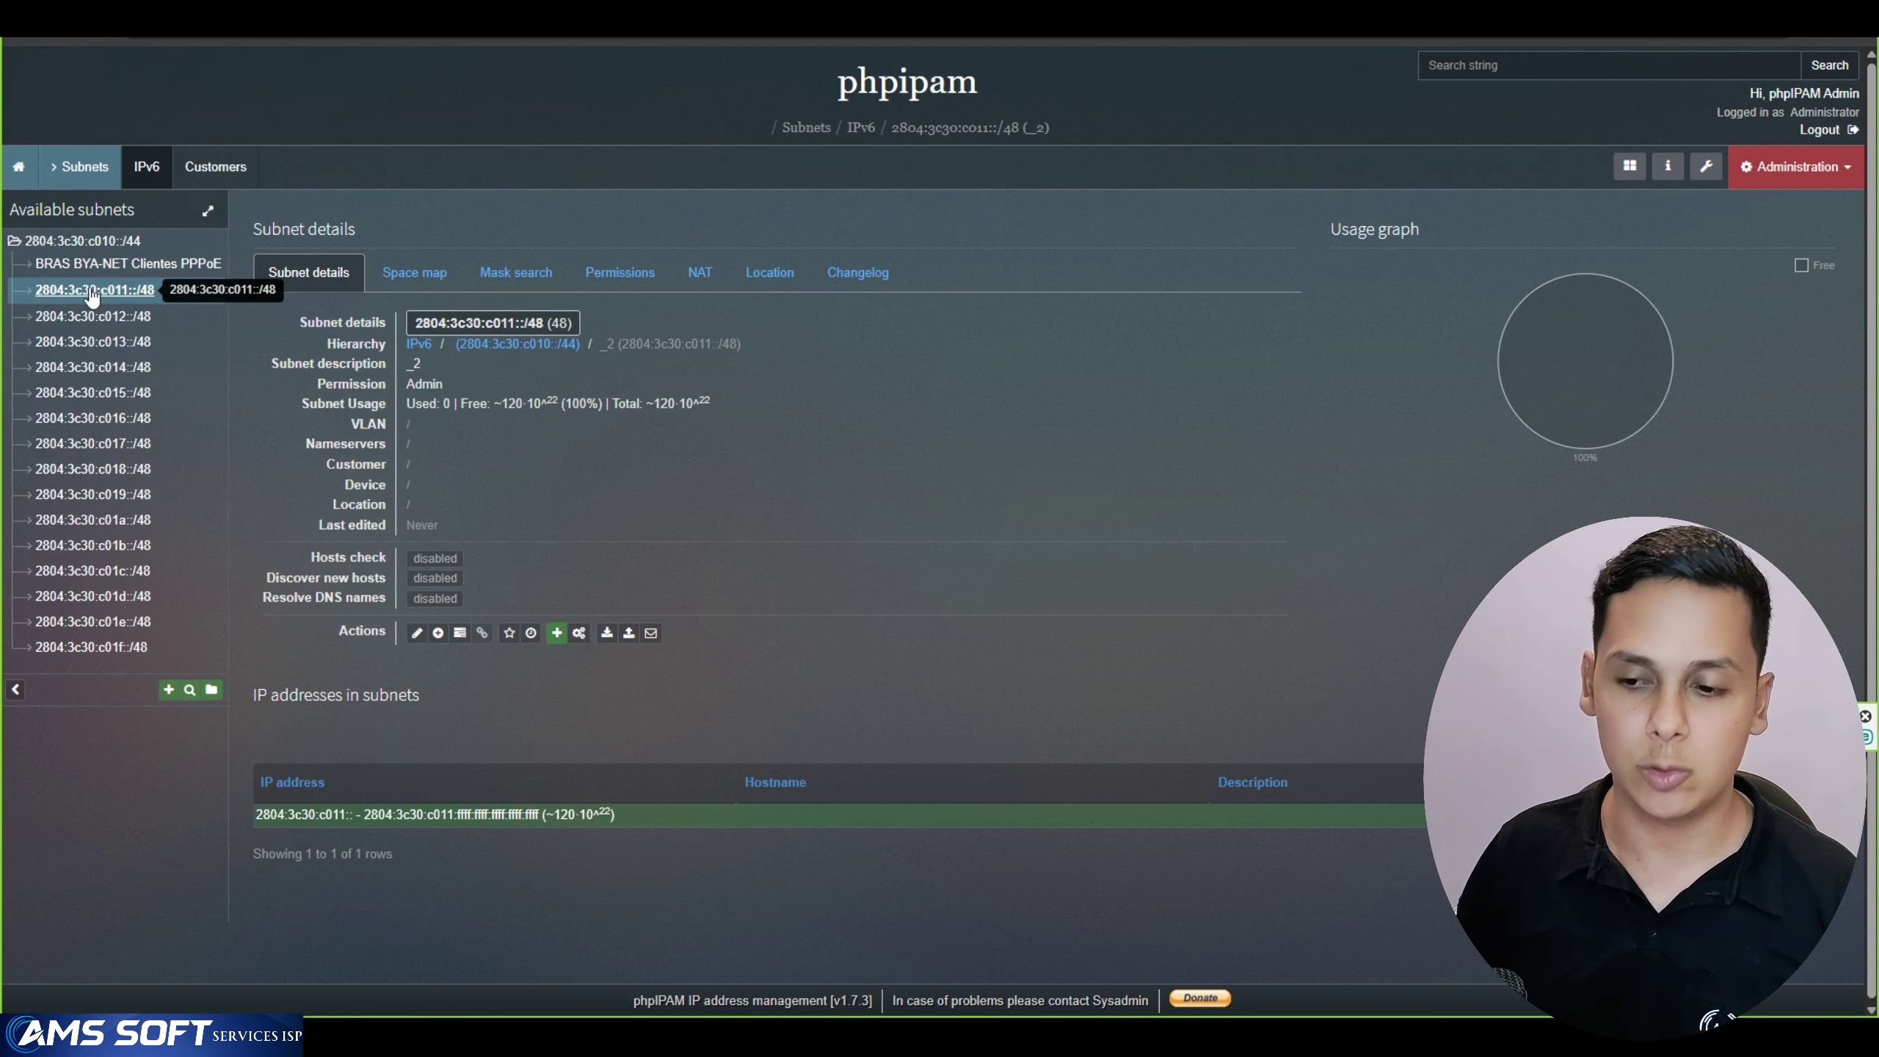
left_click(415, 633)
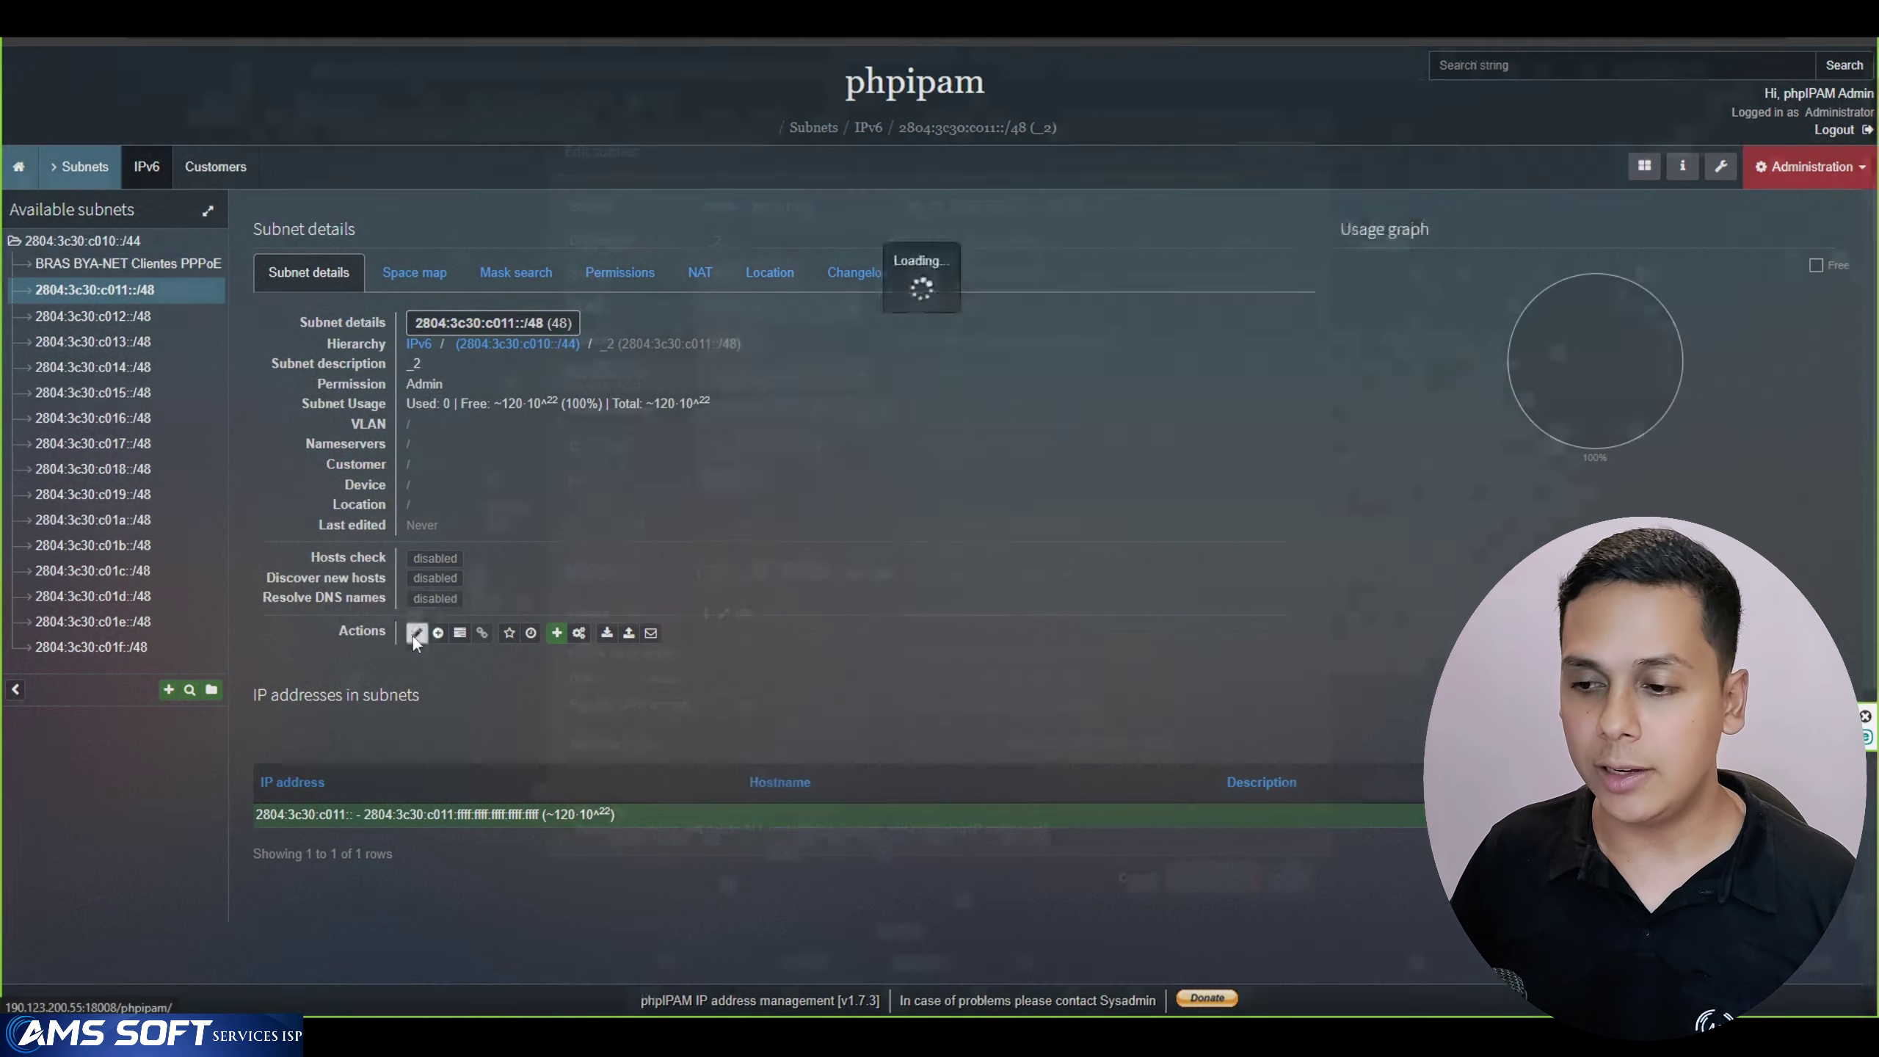
left_click(724, 612)
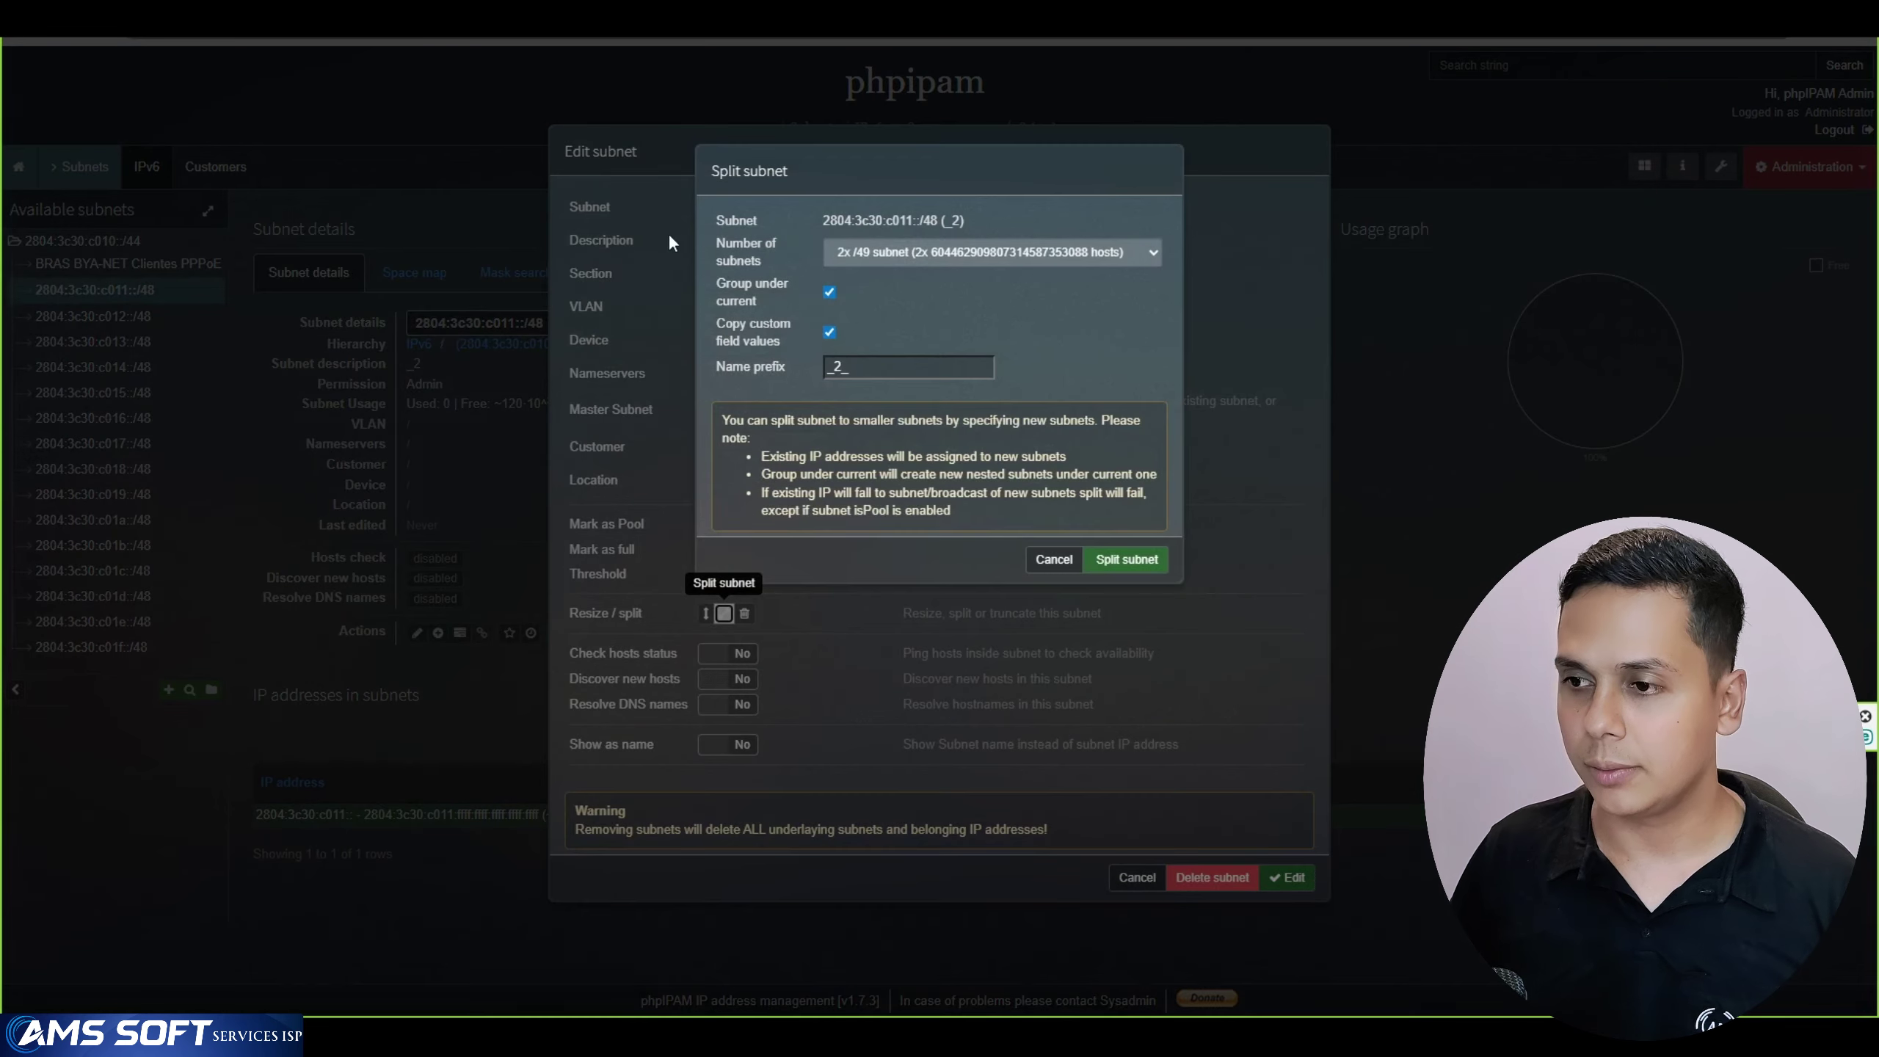
left_click(863, 252)
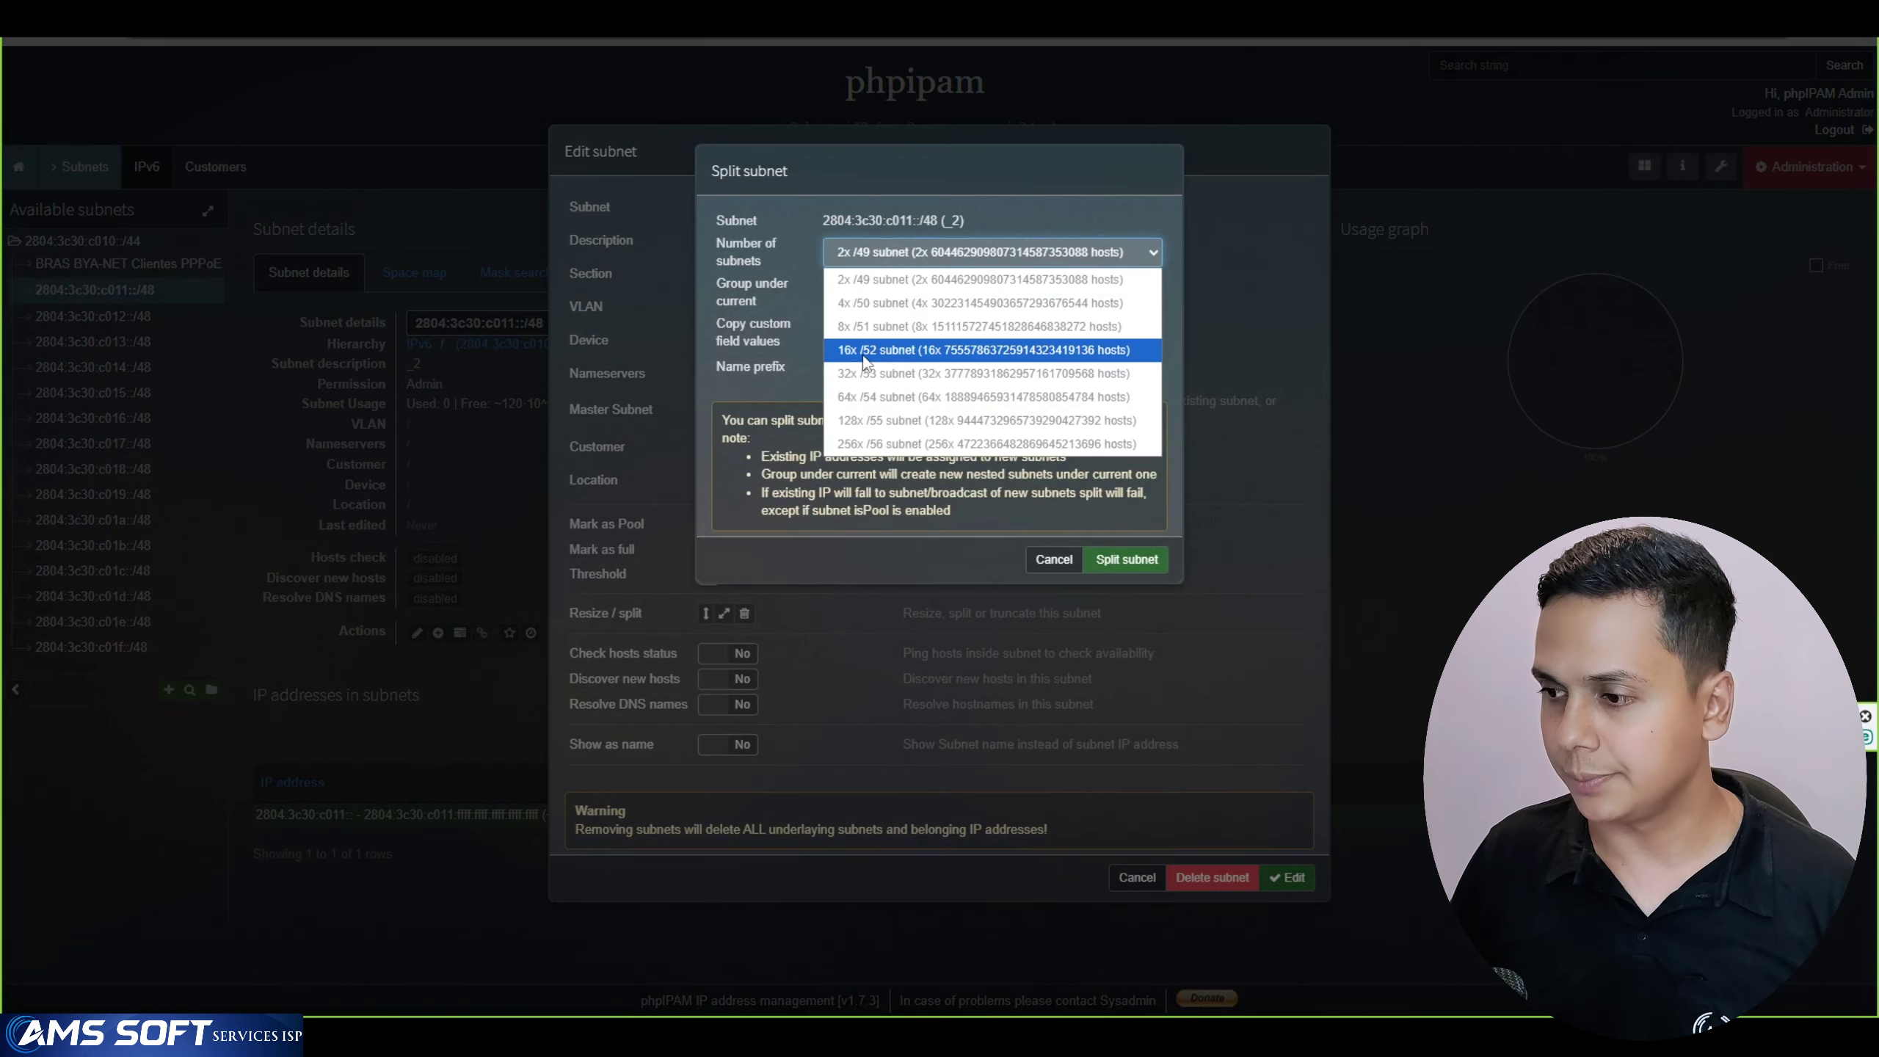
left_click(961, 348)
key("Tab")
key("Tab")
key("Tab")
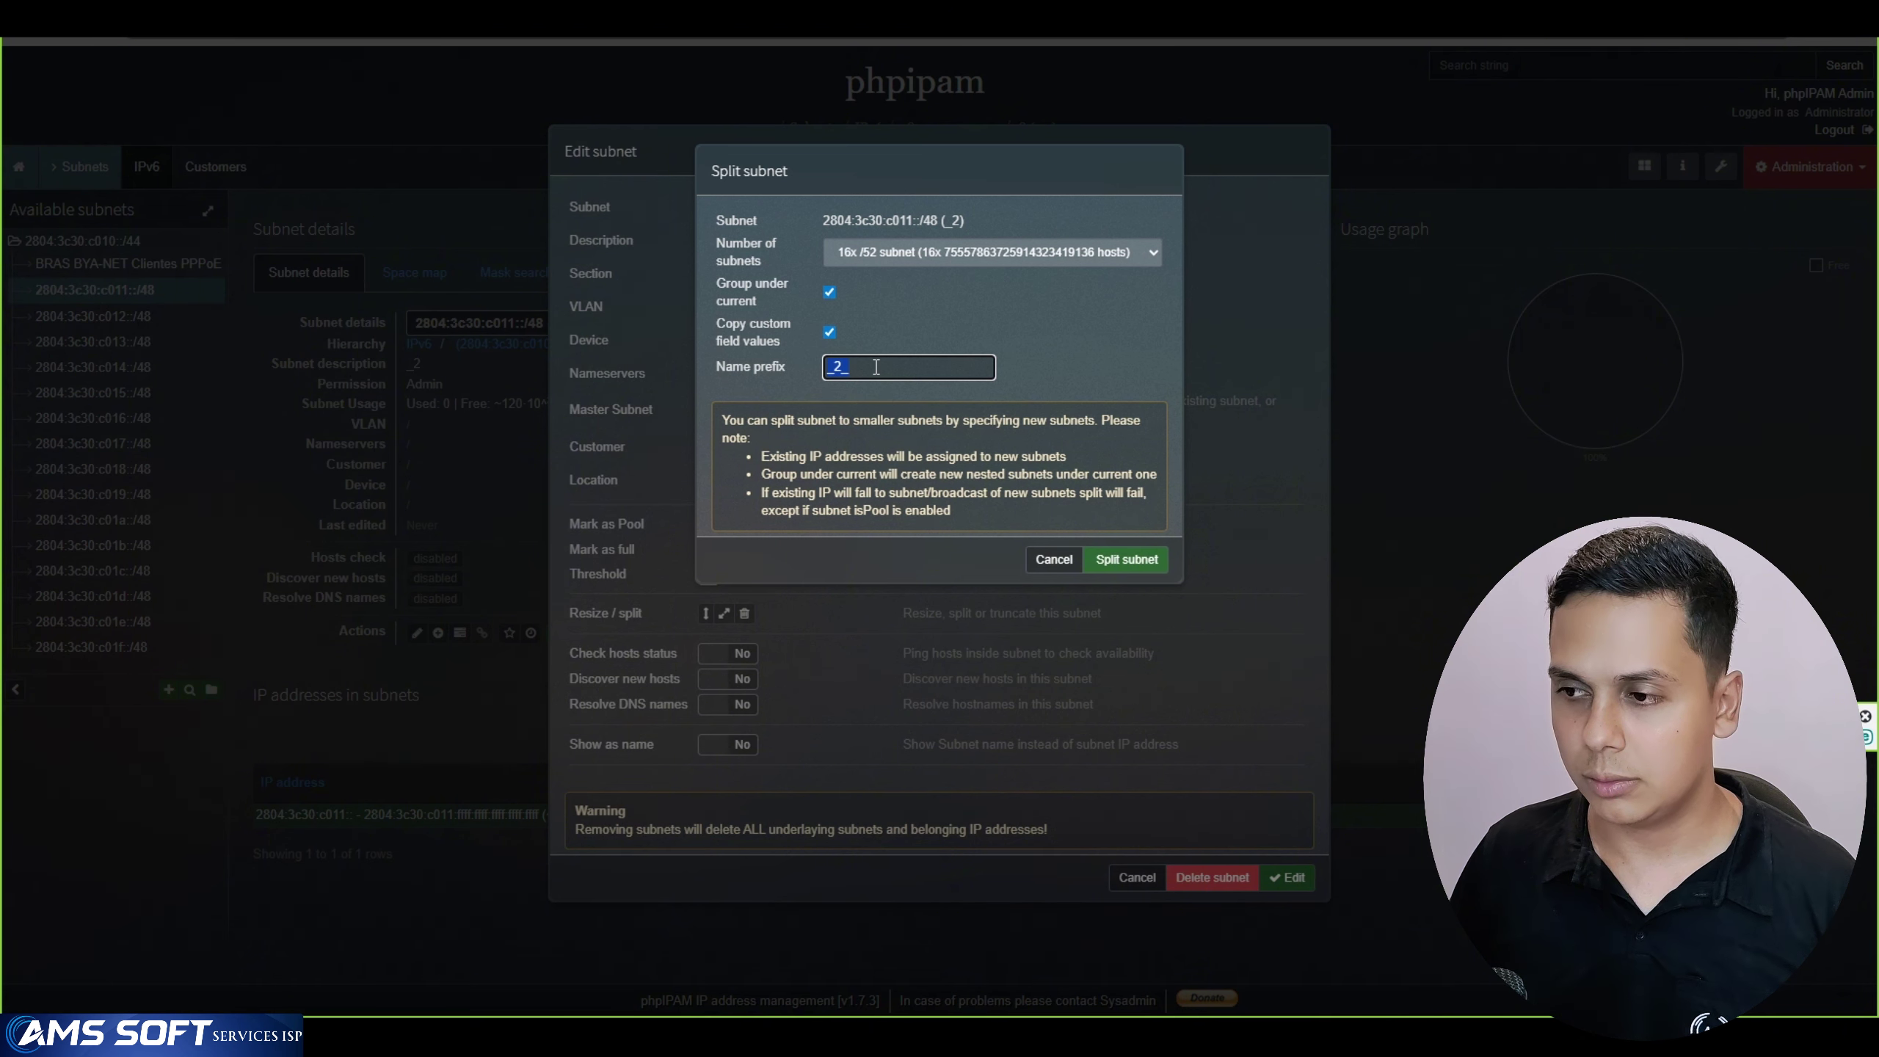
left_click(1110, 560)
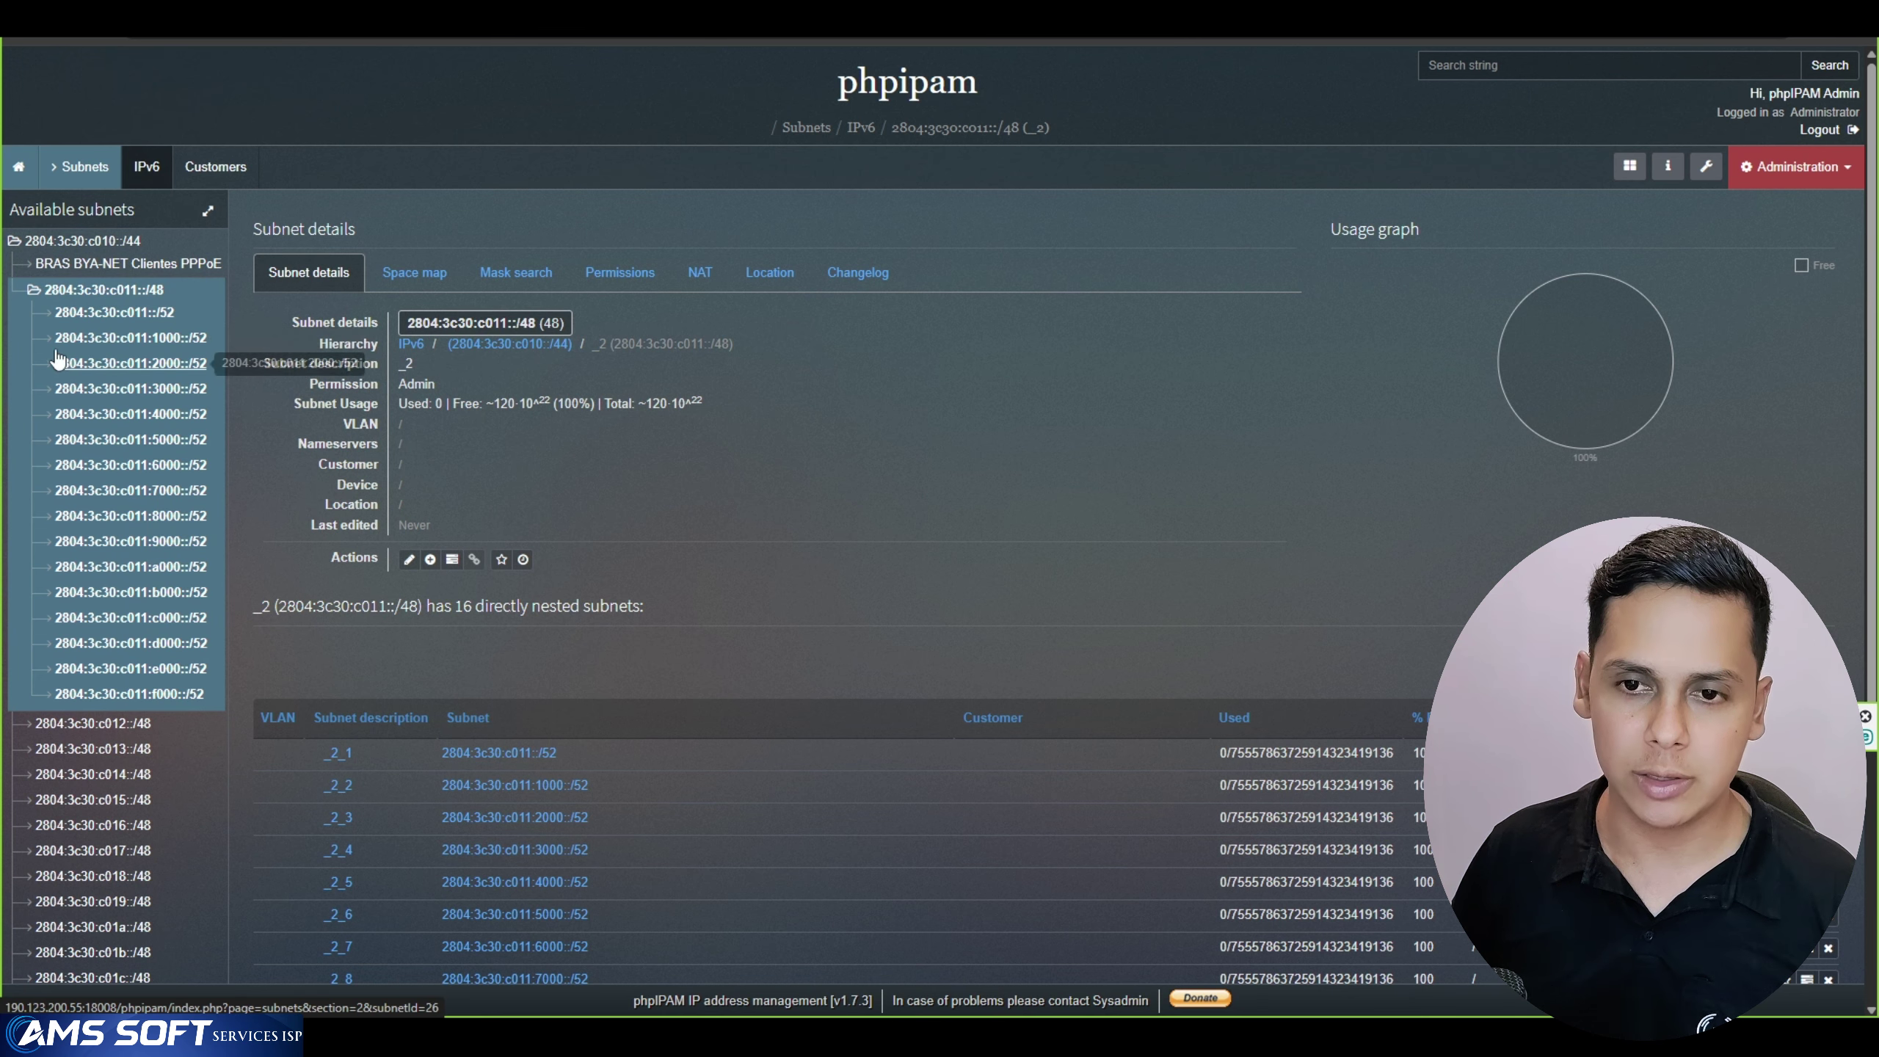
Review the subnet hierarchy, comparing BRAS BYA-NET Clientes PPPoE with 2804:3c30:c011::/48 and its first nested /52
left_click(32, 289)
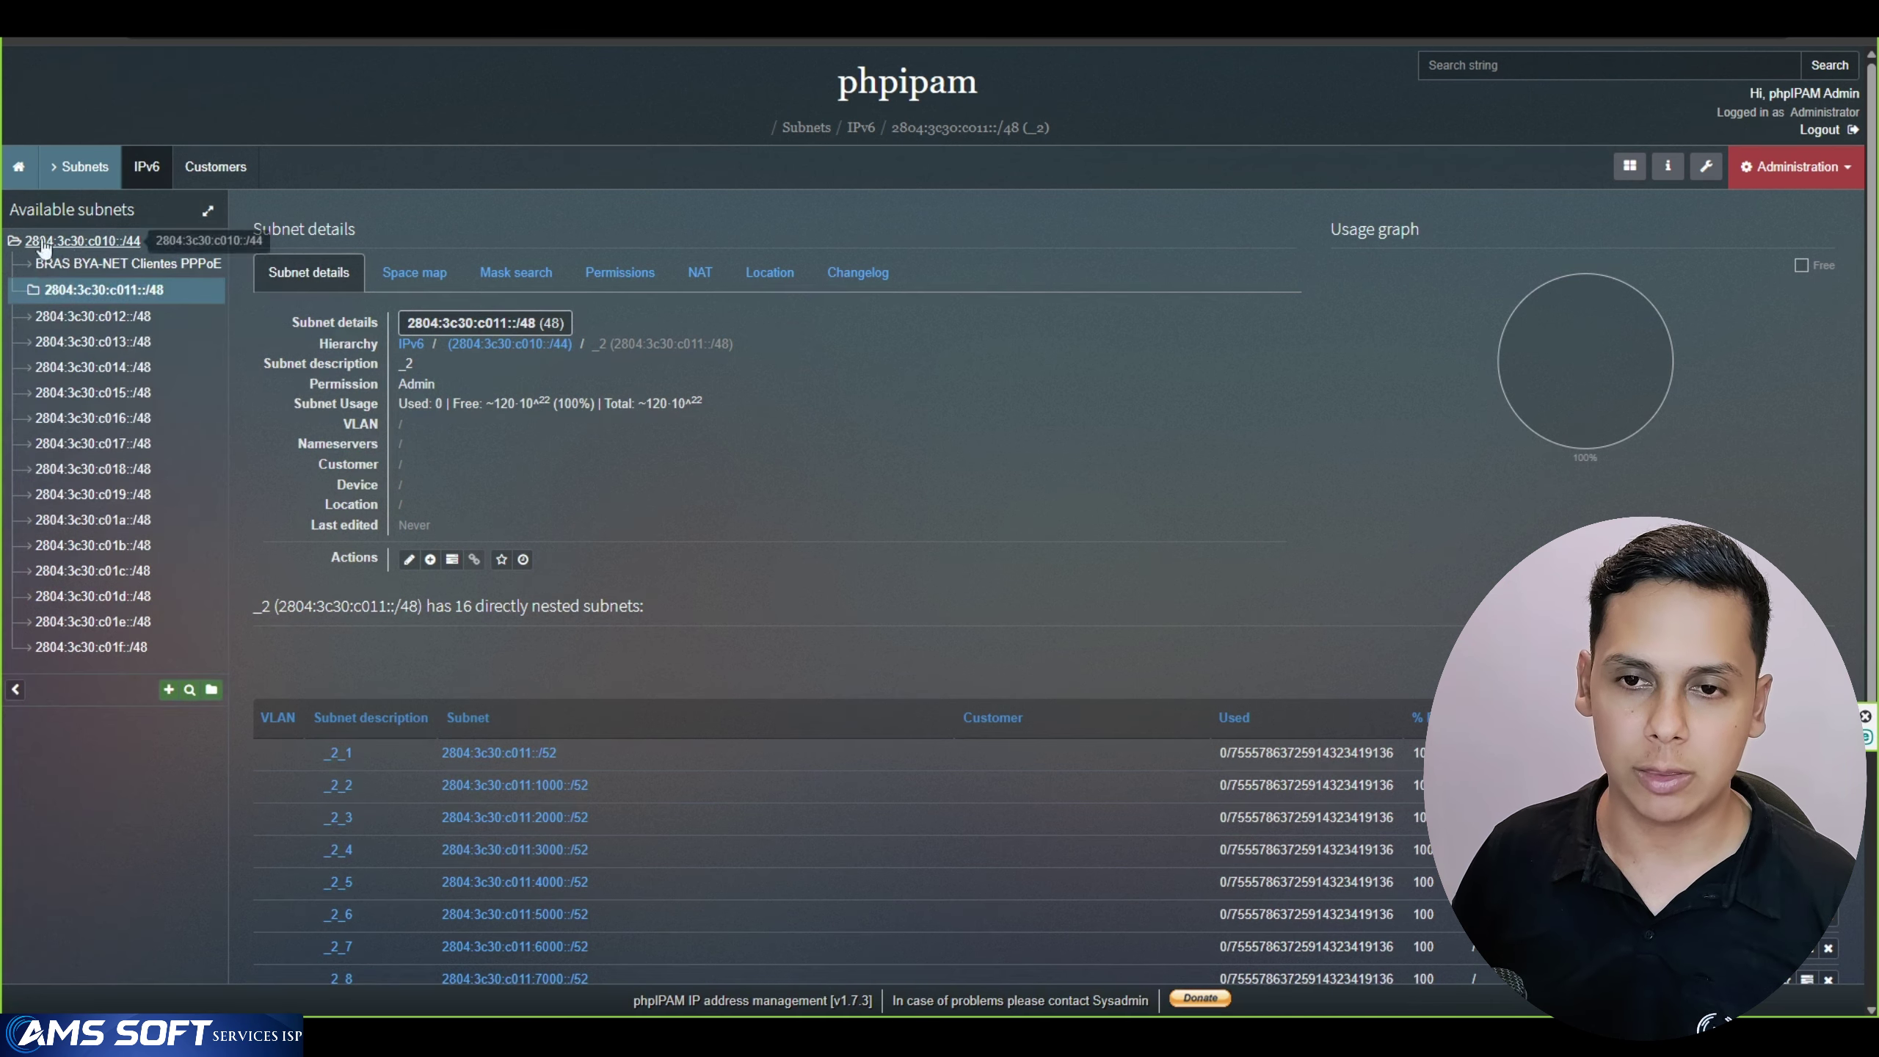
left_click(15, 241)
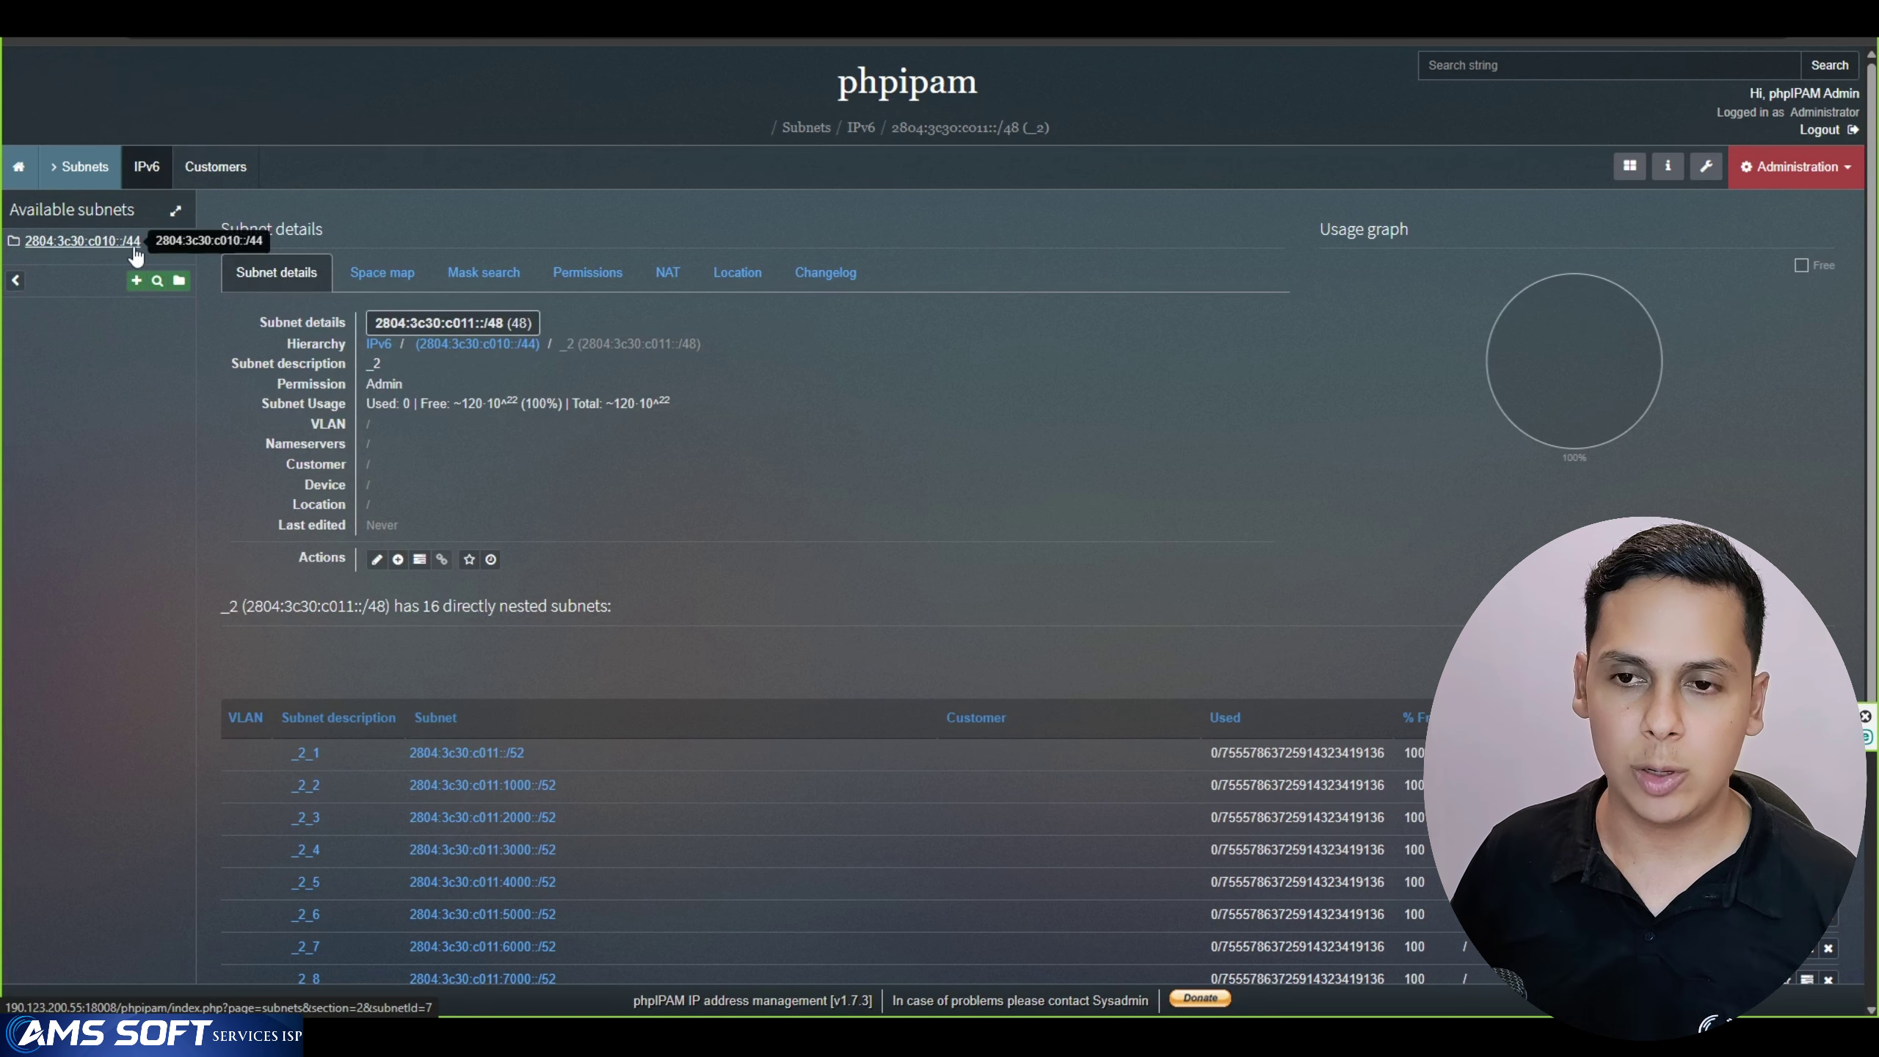
left_click(14, 241)
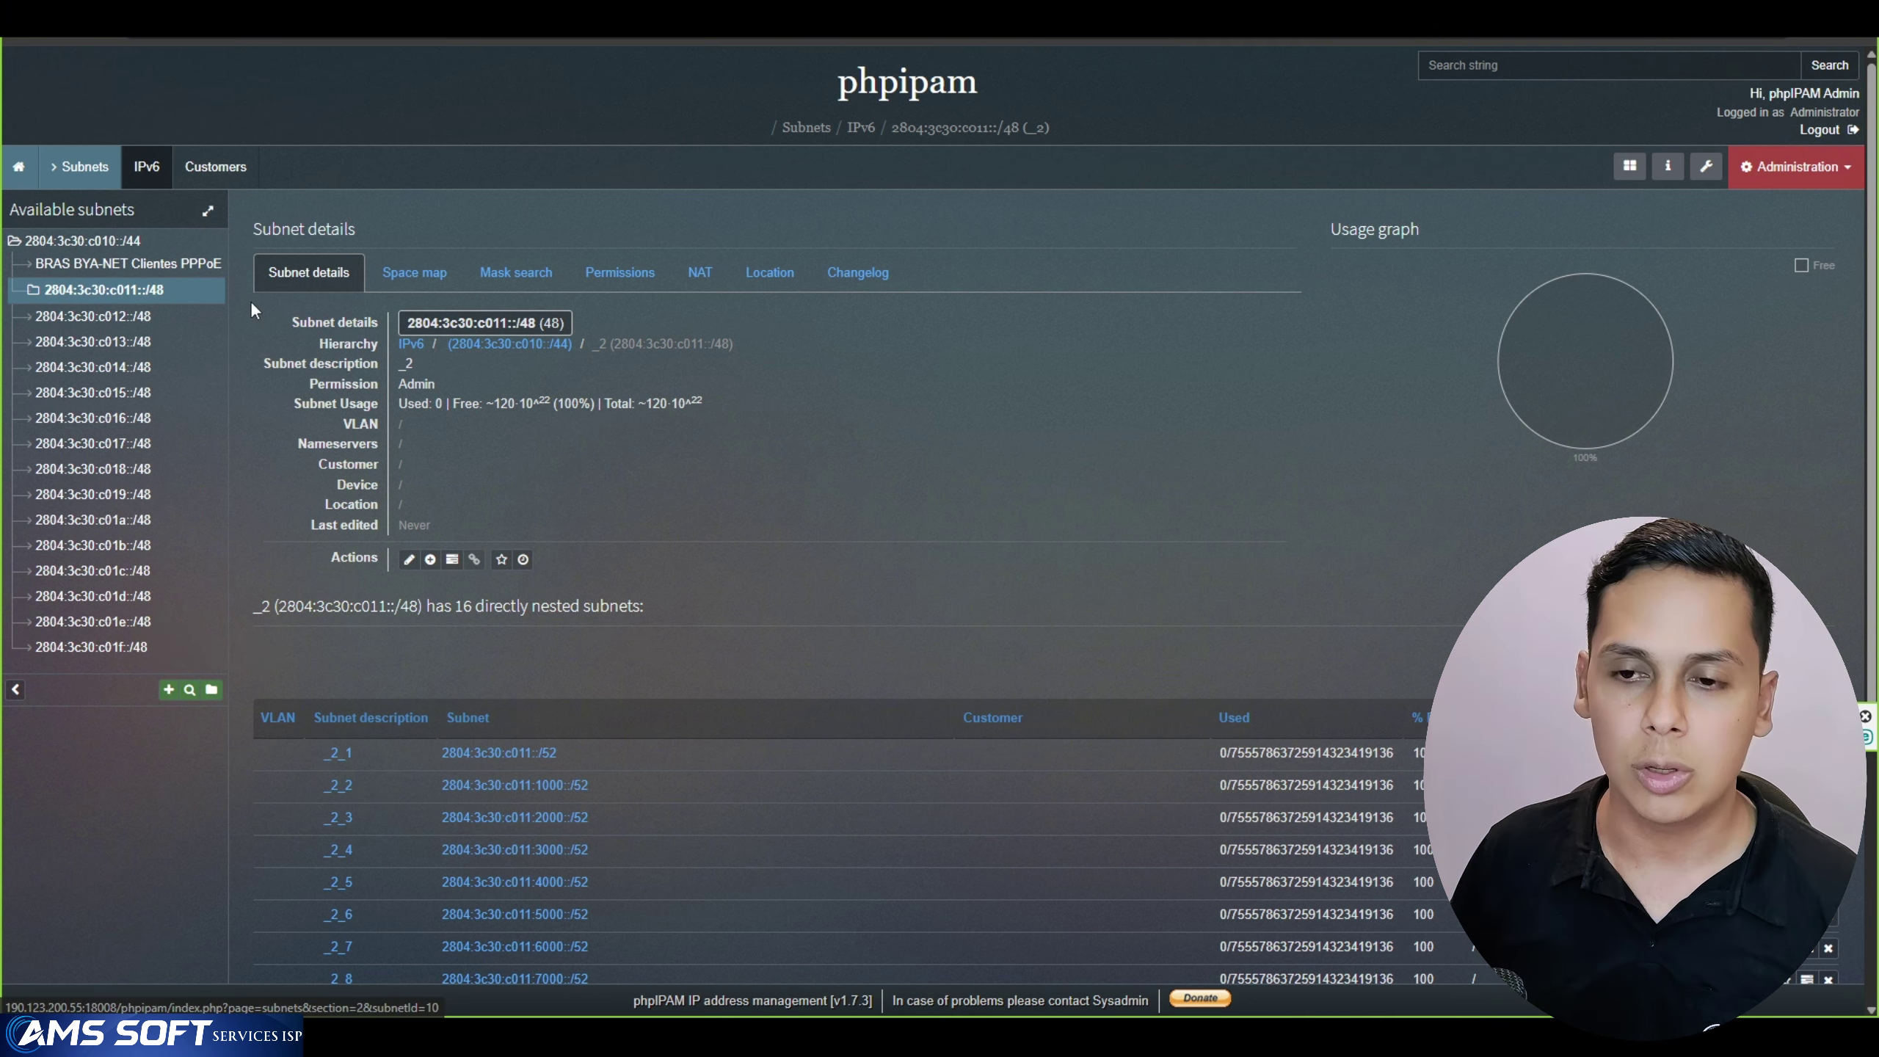
left_click(186, 265)
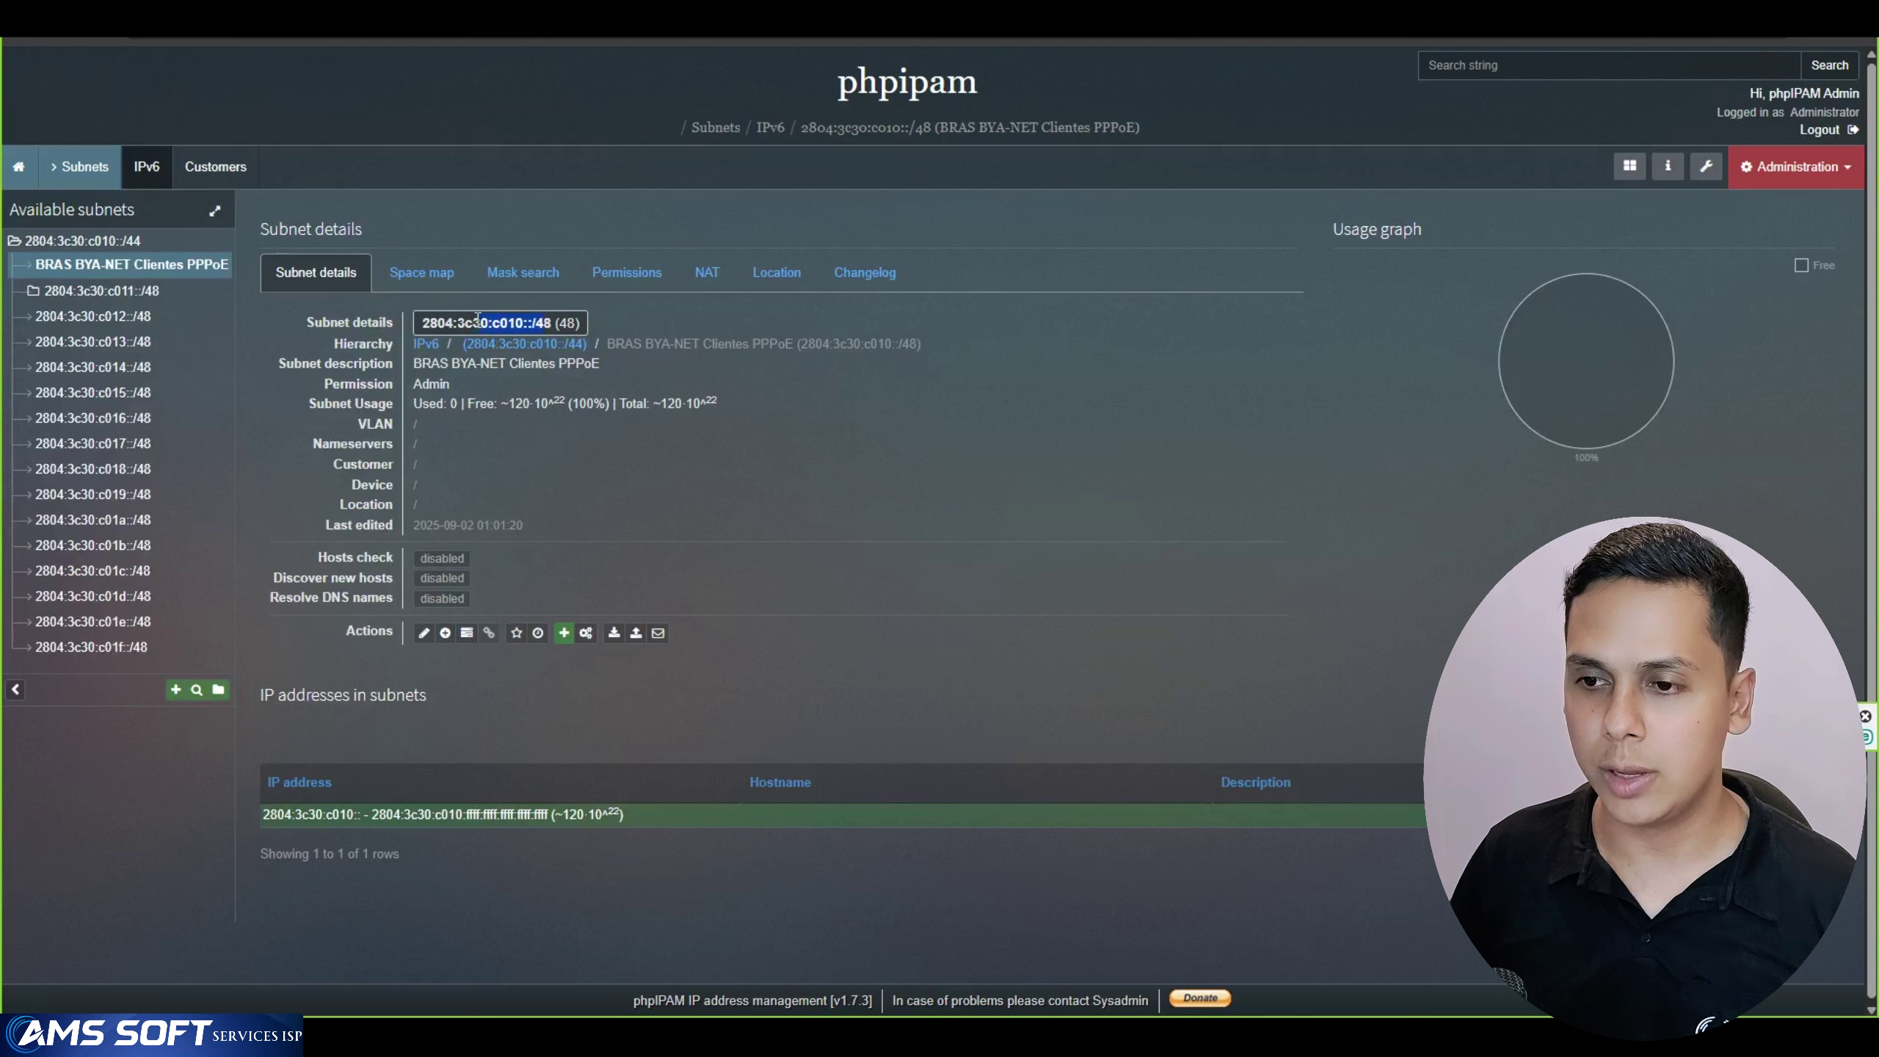
left_click_drag(426, 317, 556, 326)
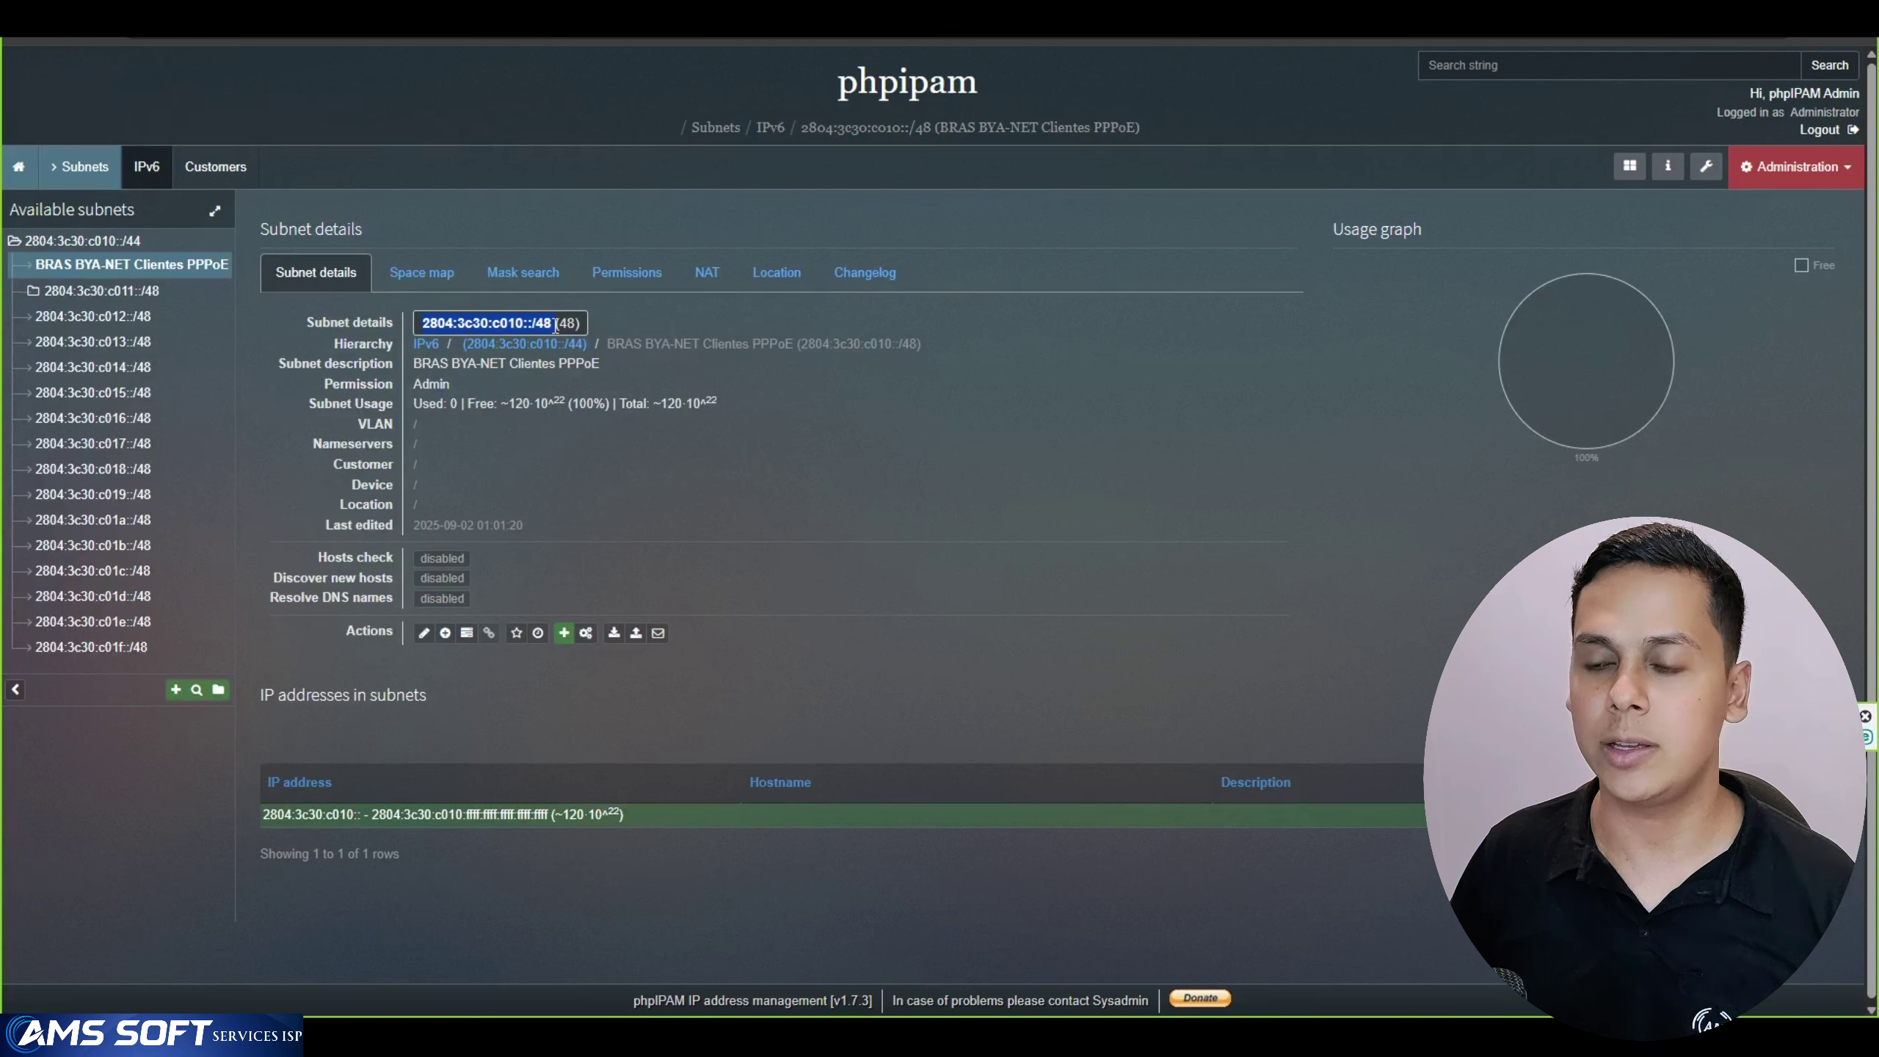
left_click(555, 326)
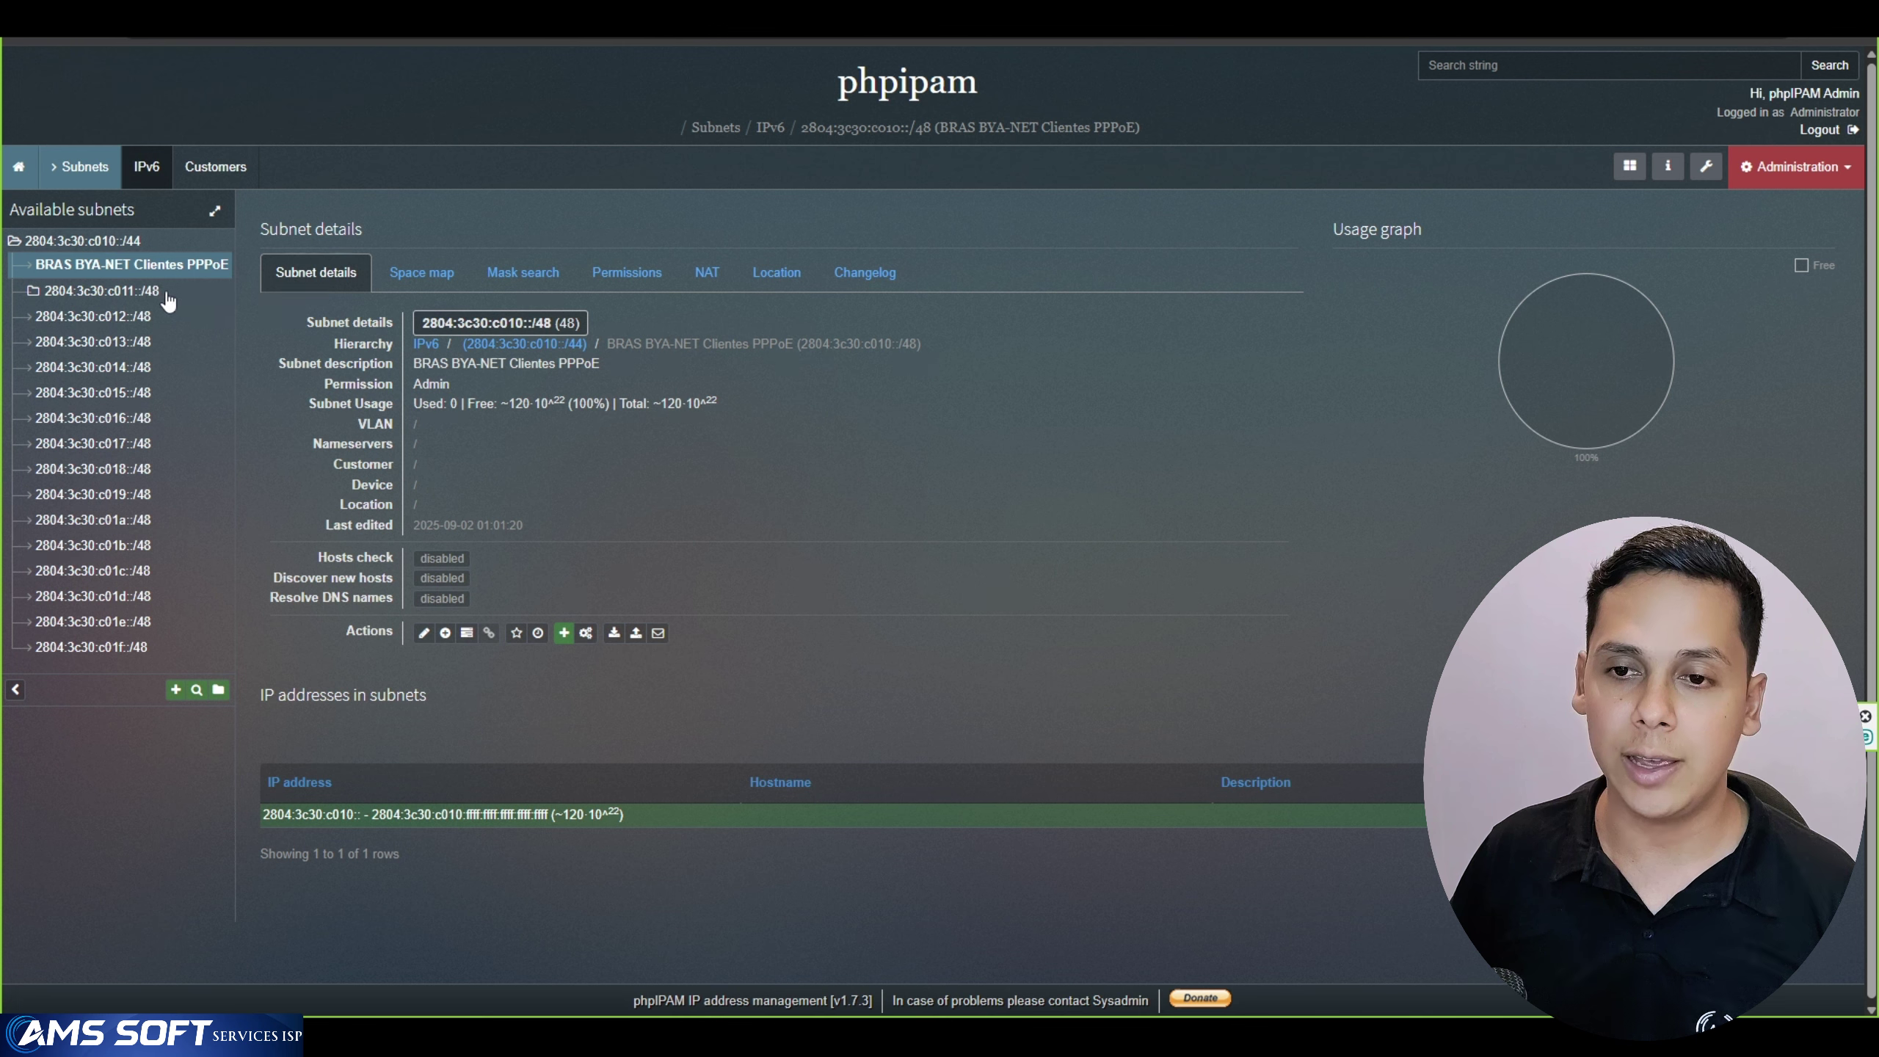
left_click_drag(158, 292, 45, 290)
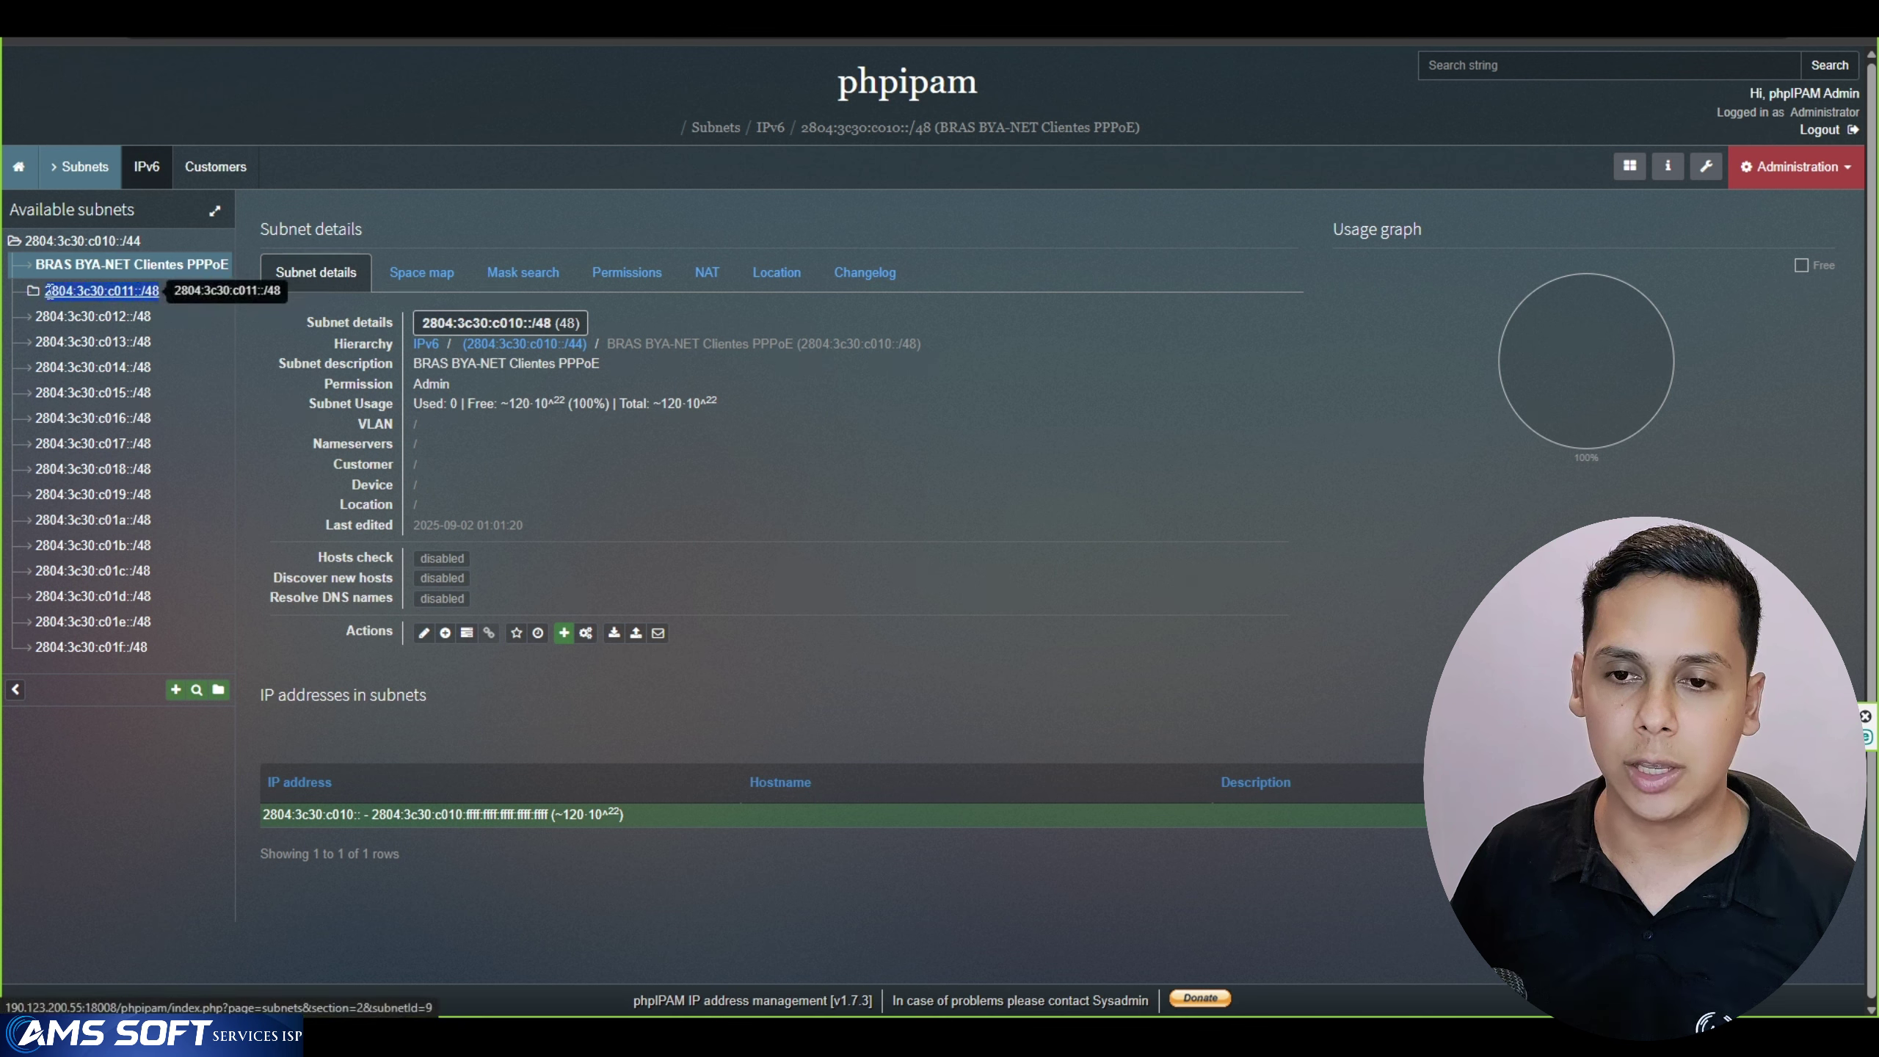
left_click(149, 291)
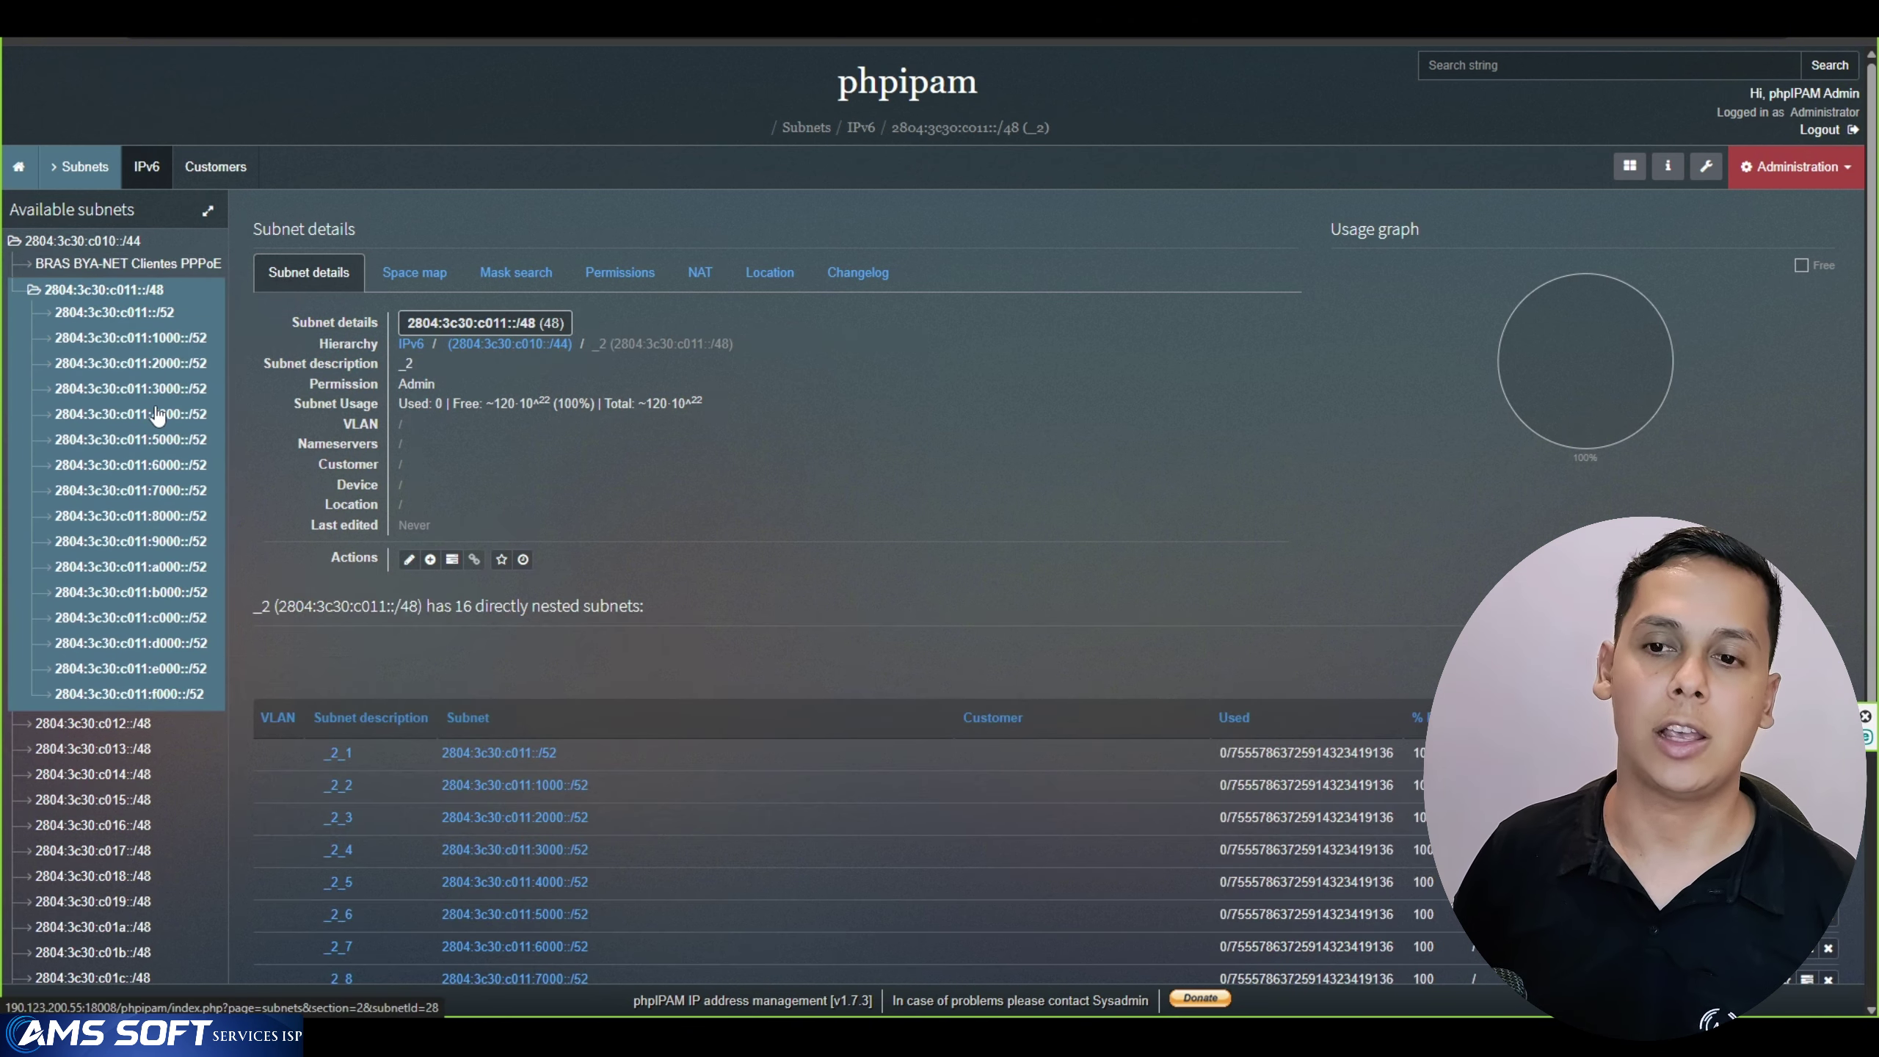
left_click(144, 314)
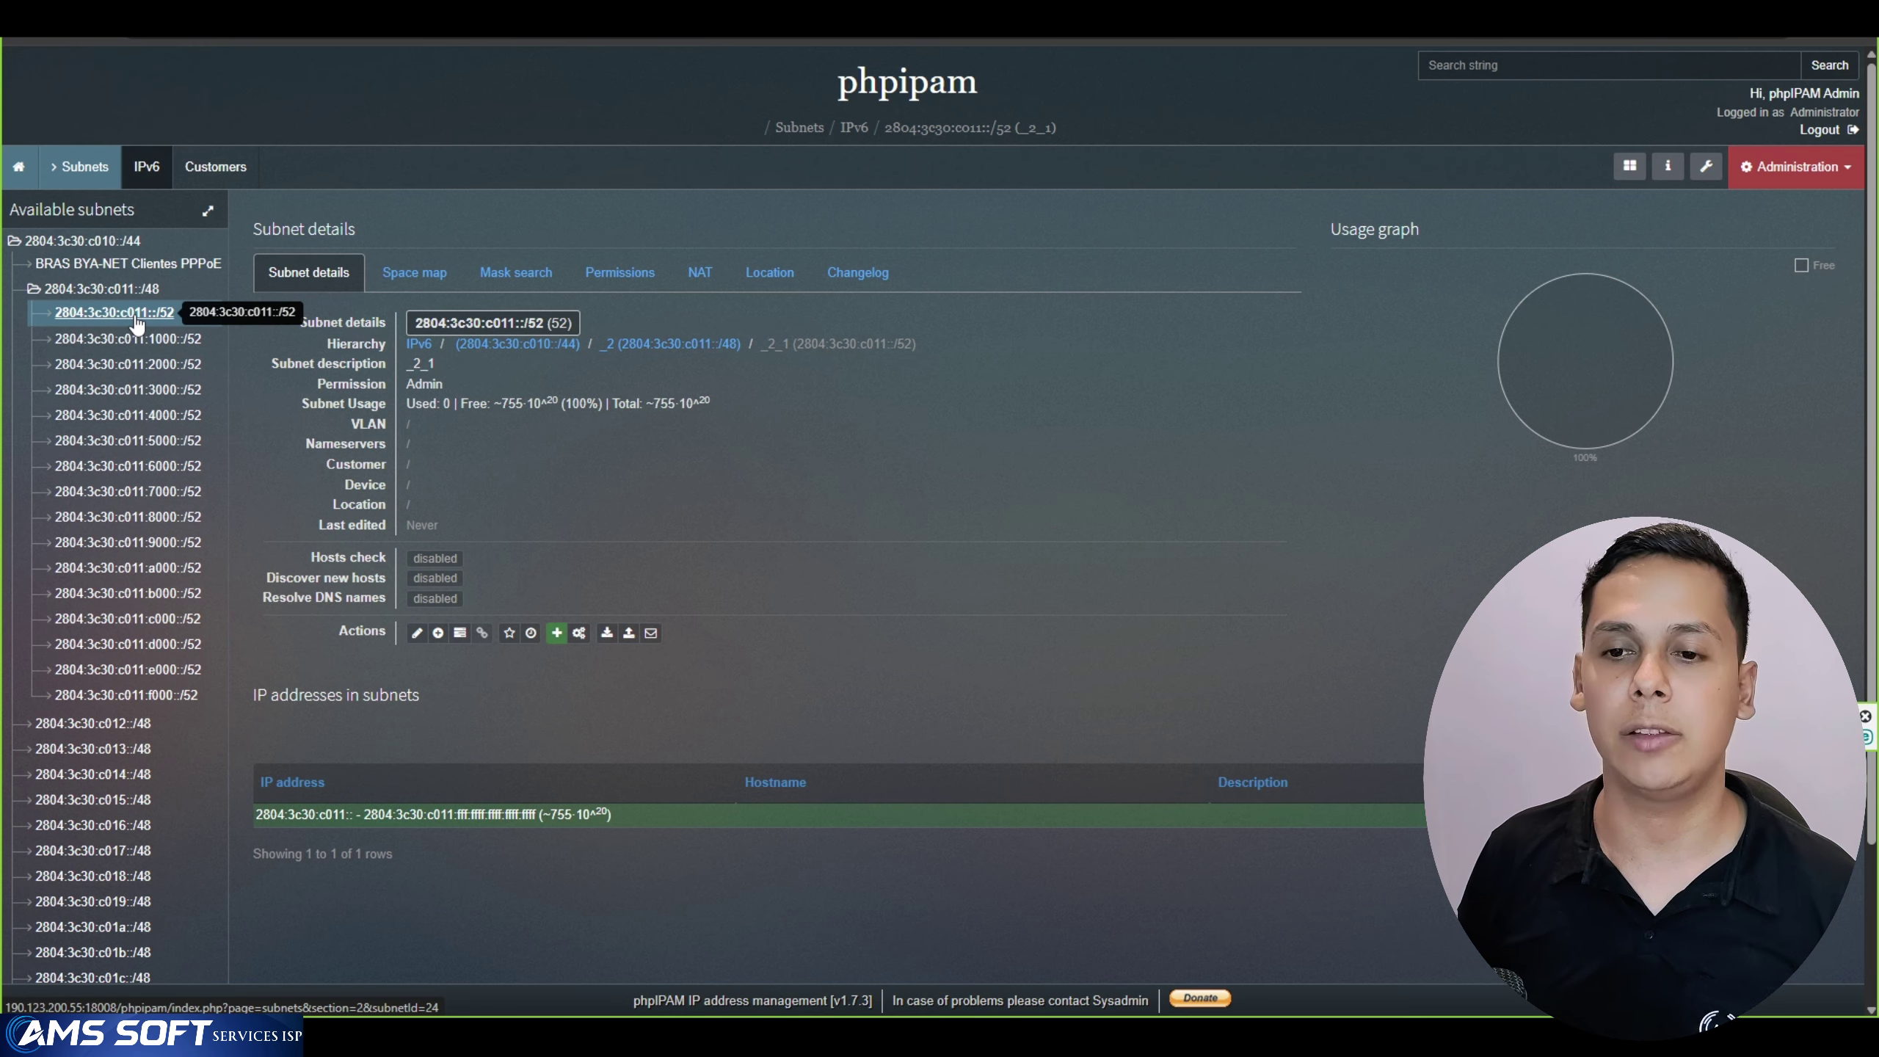
Change the description of subnet 2804:3c30:c011::/48 to "Servidores e PTP" and save it with changes propagated to the underlying subnets
left_click(104, 289)
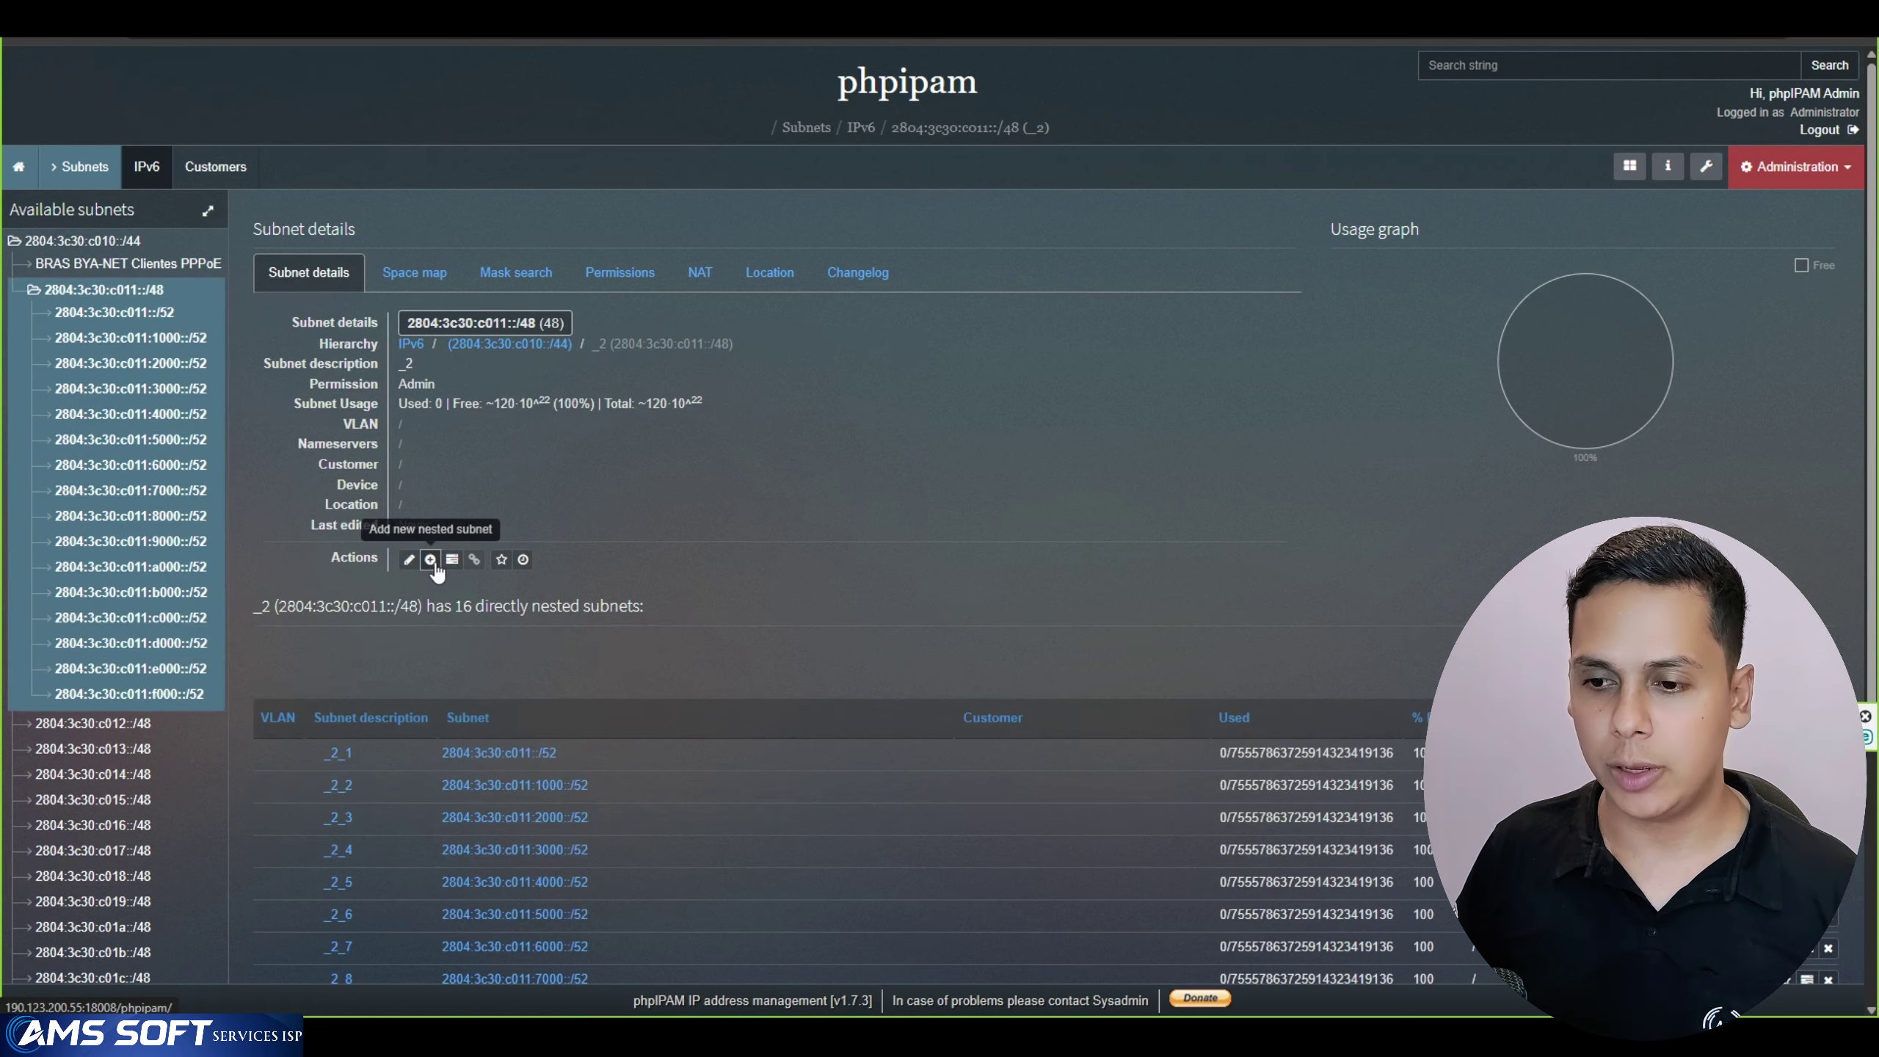
left_click(408, 559)
left_click(599, 235)
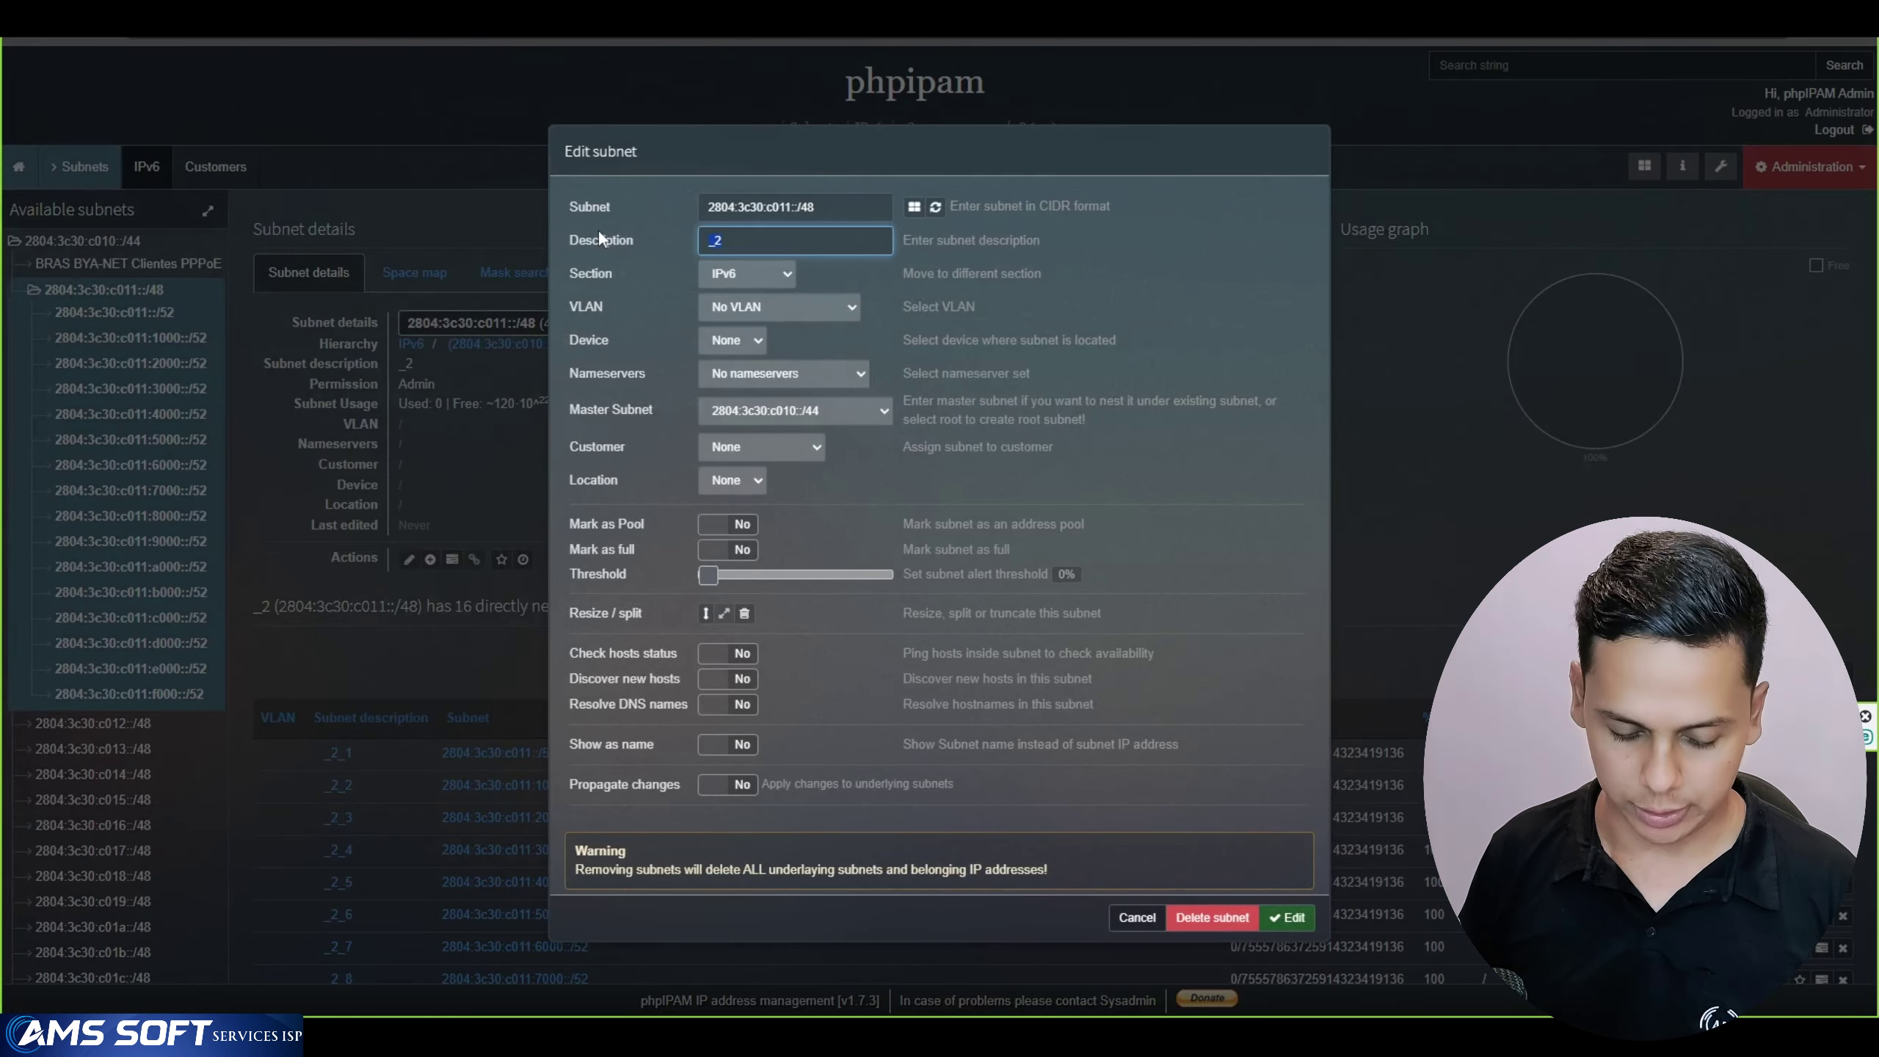
key("BackSpace")
key("BackSpace")
type("Da")
key("BackSpace")
key("BackSpace")
type("Ser")
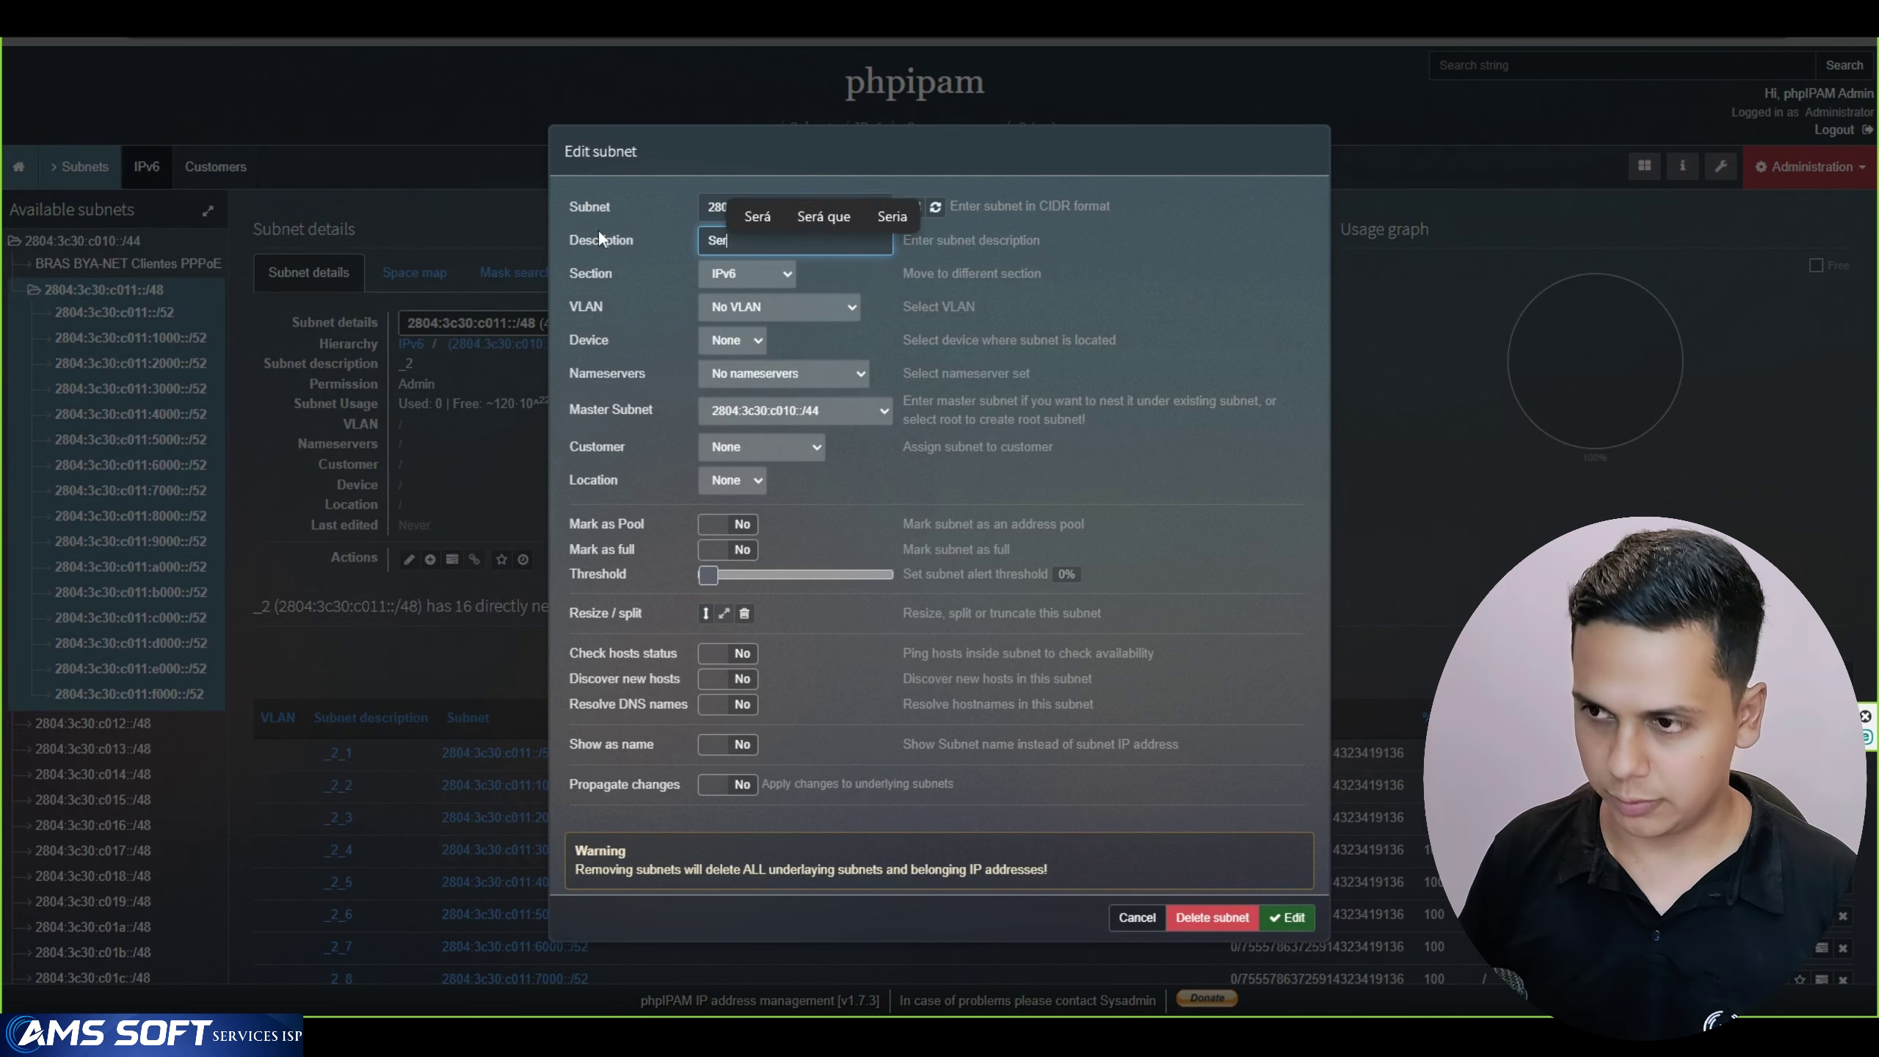
type("vidores ")
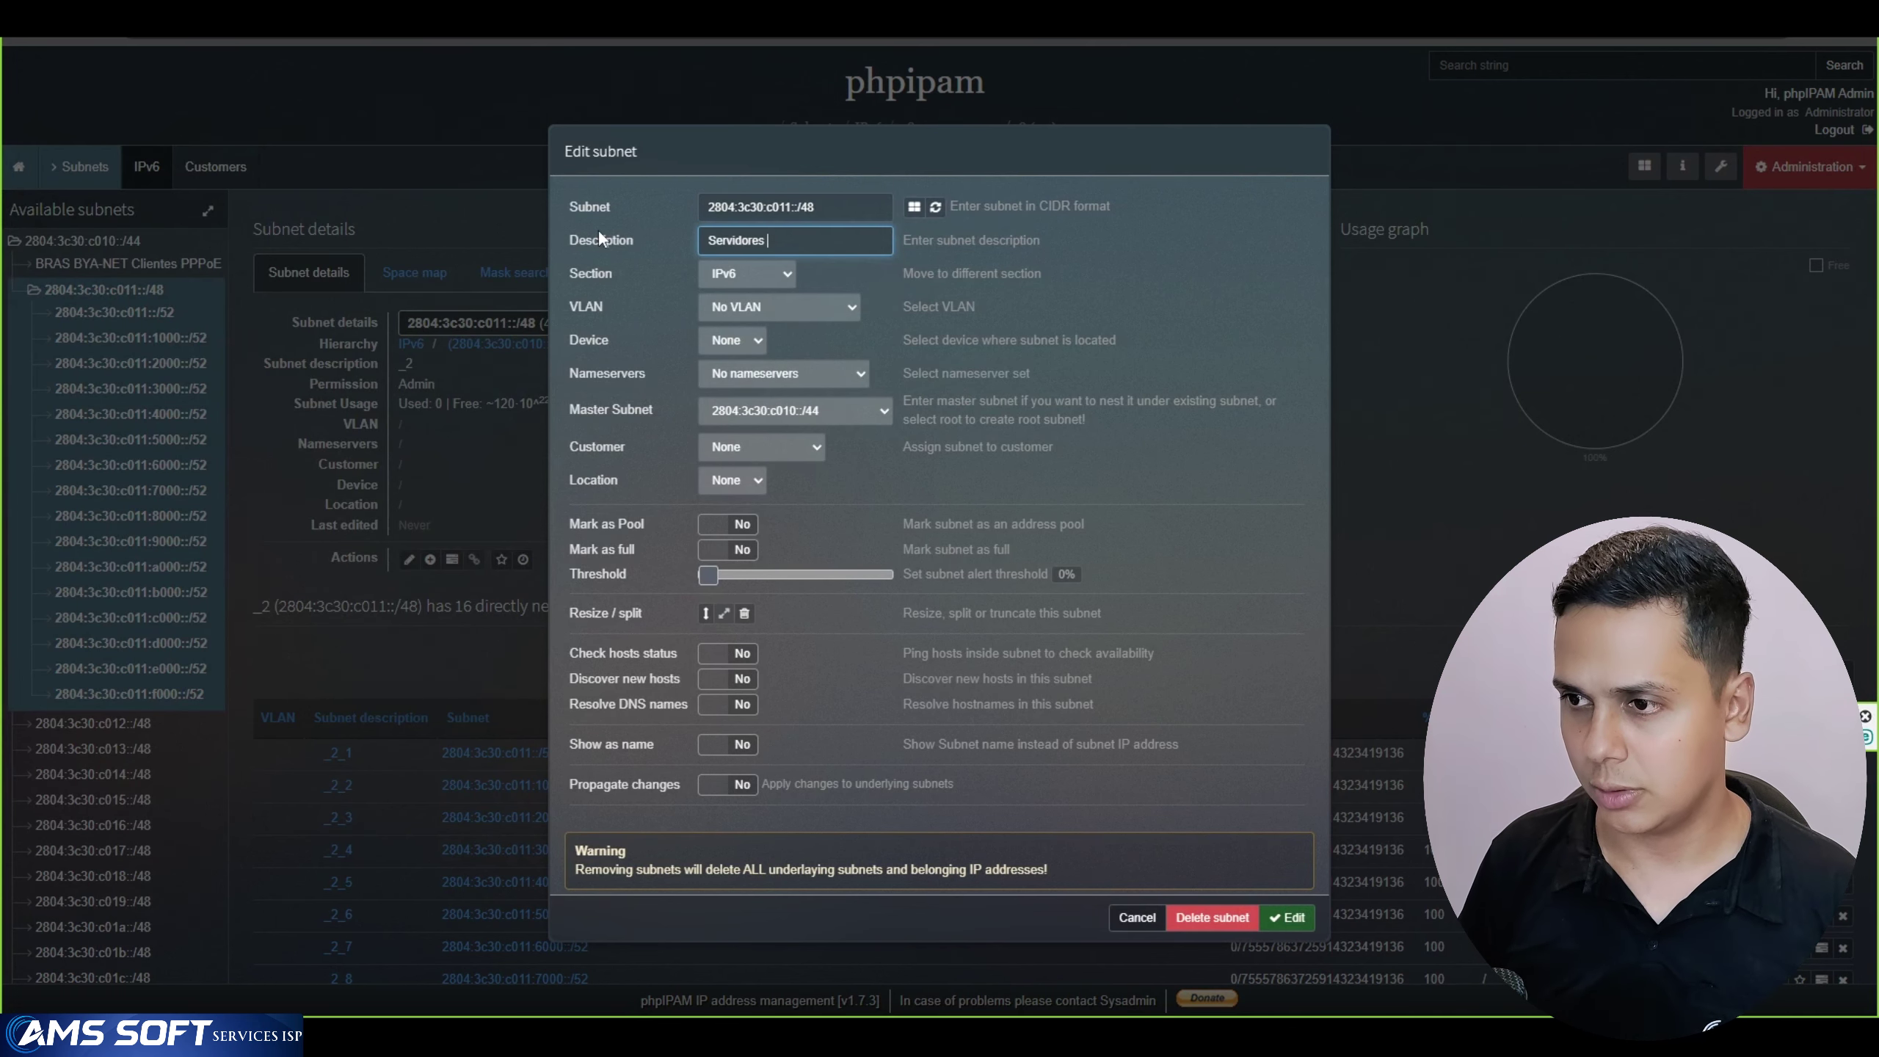
type("e PTP")
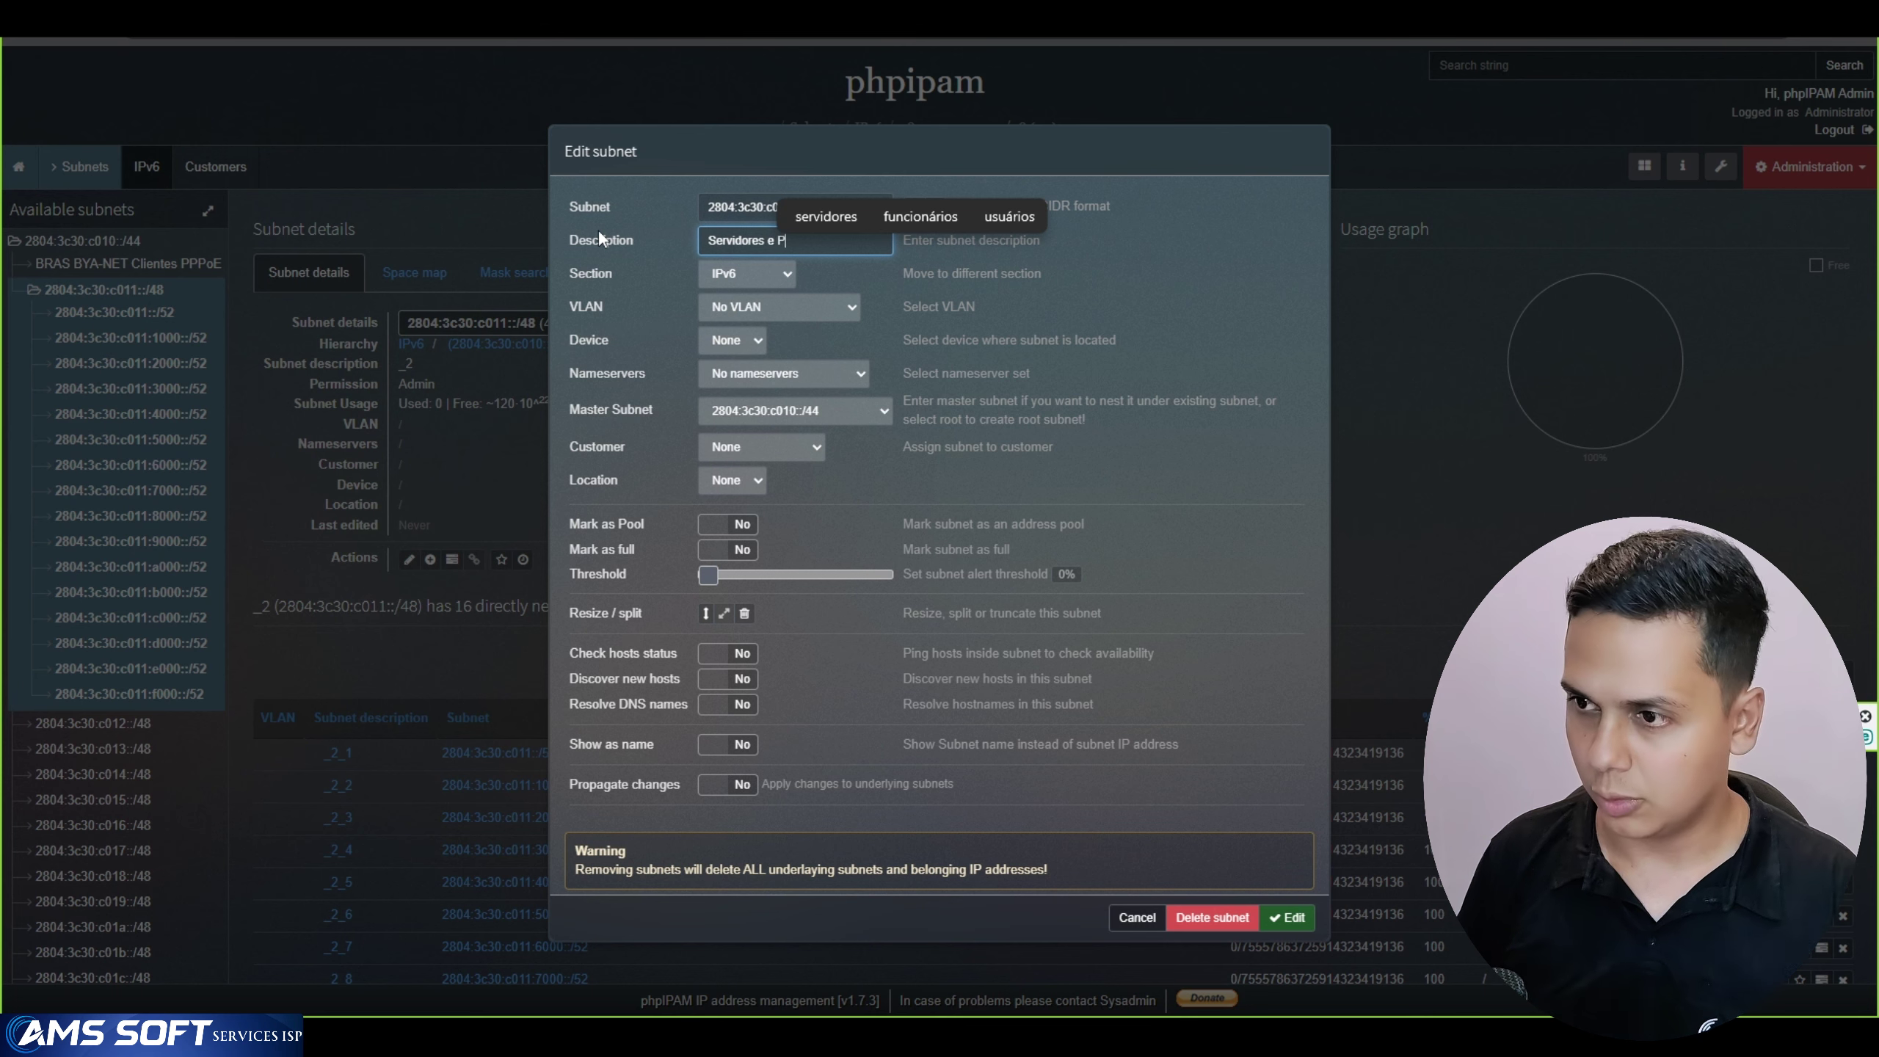
left_click(731, 779)
left_click(1287, 917)
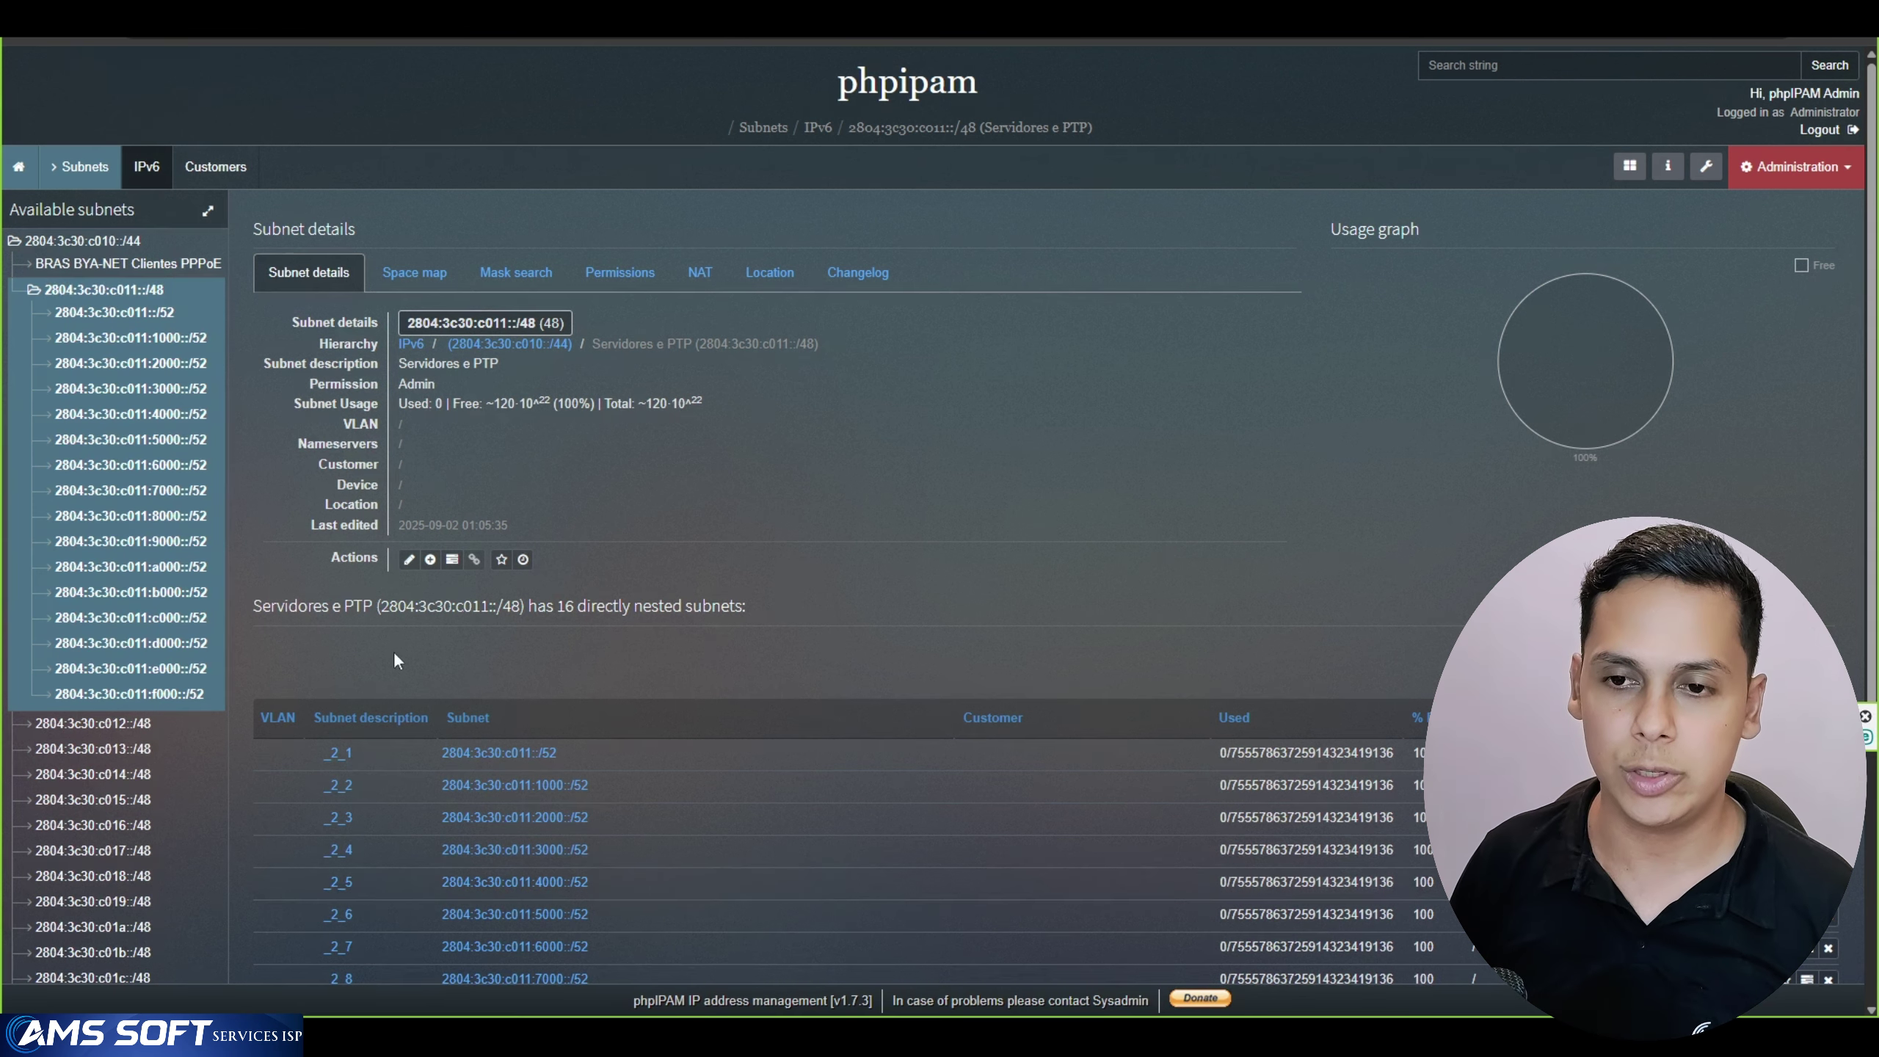
Make the 2804:3c30:c011::/48 subnet show as its name, leaving change propagation off, and save it
left_click(123, 314)
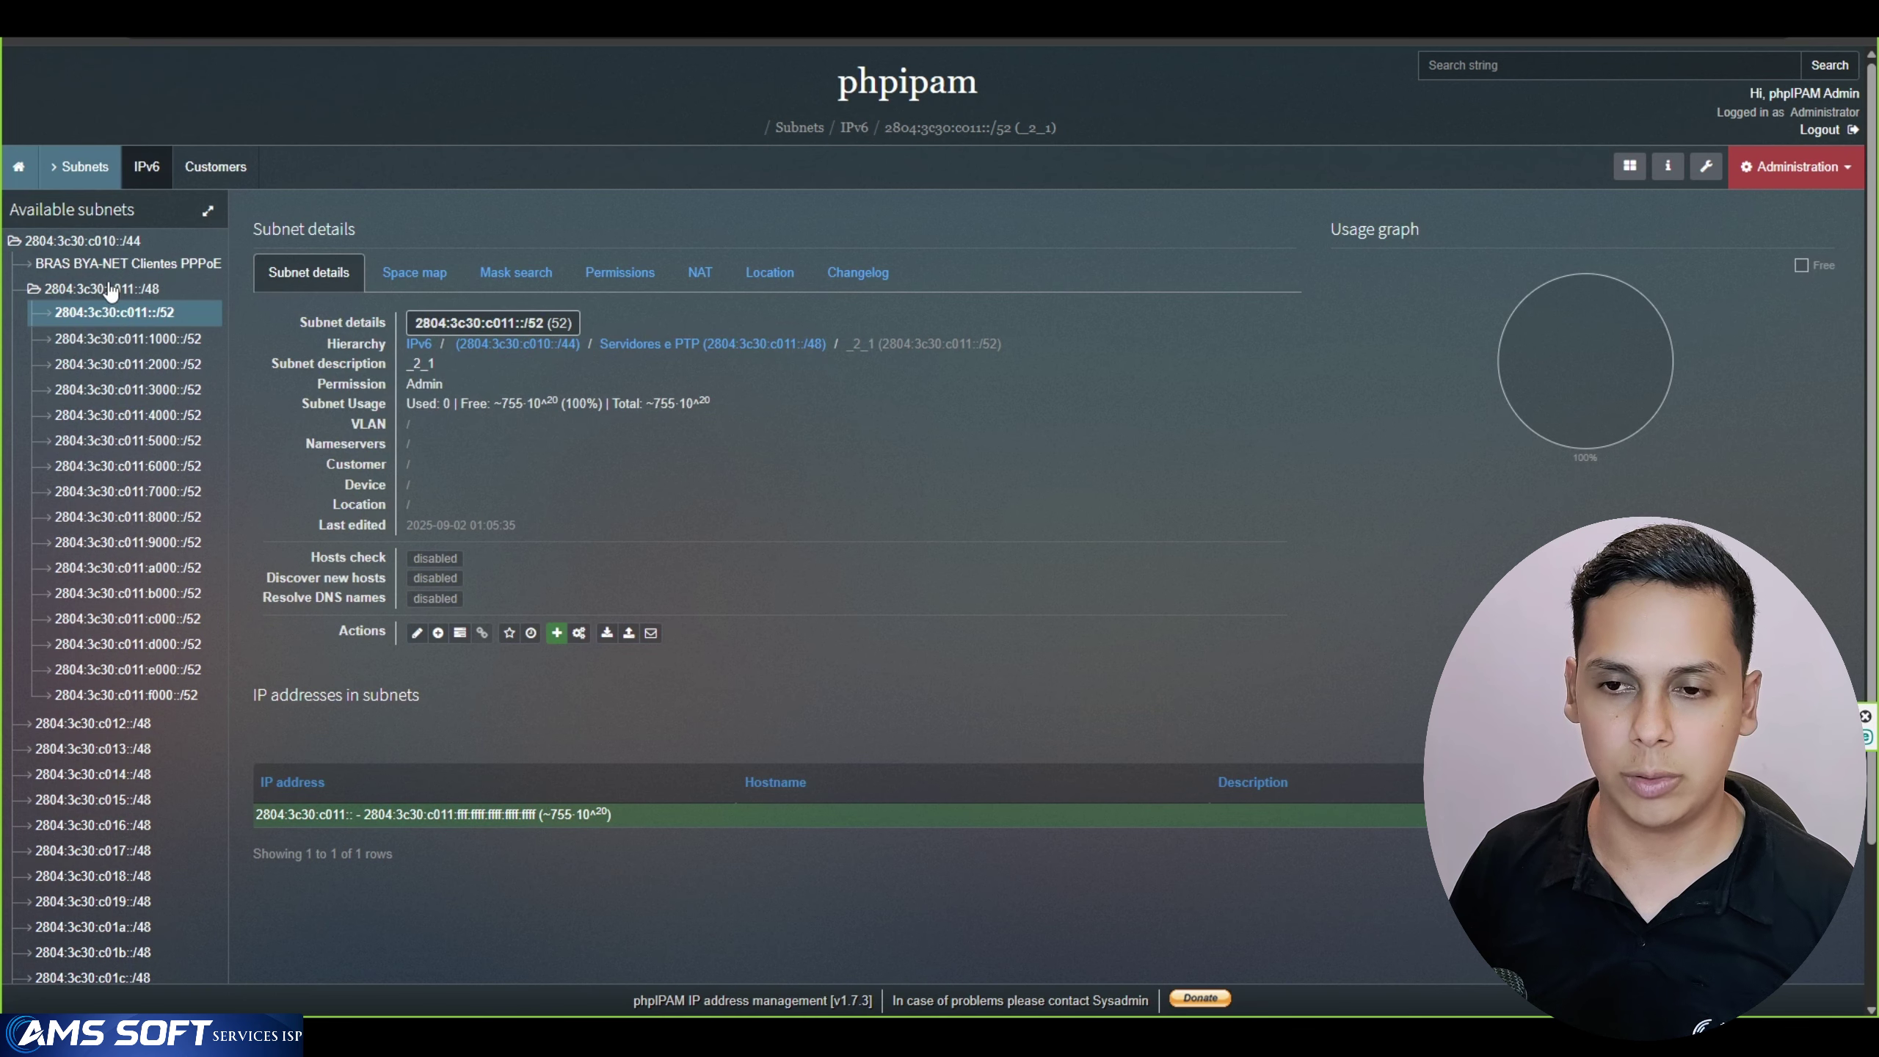
left_click(111, 290)
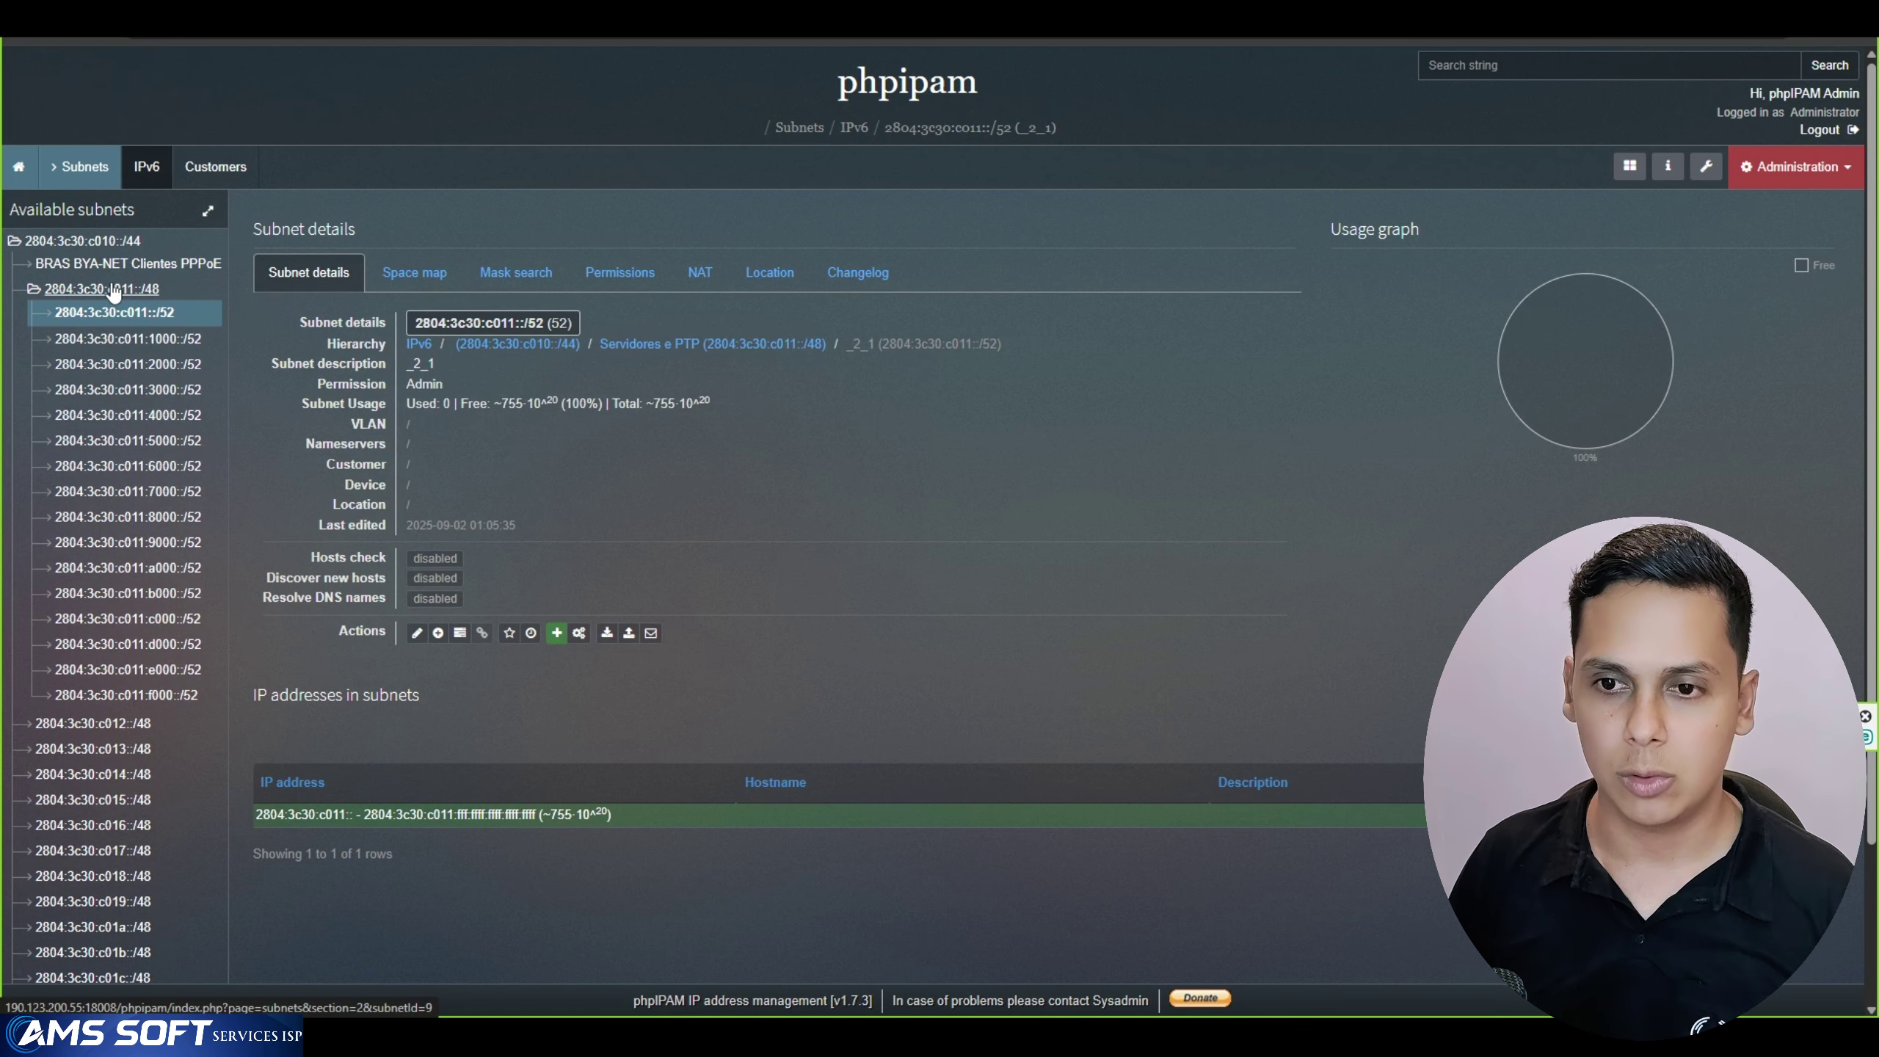
left_click(408, 559)
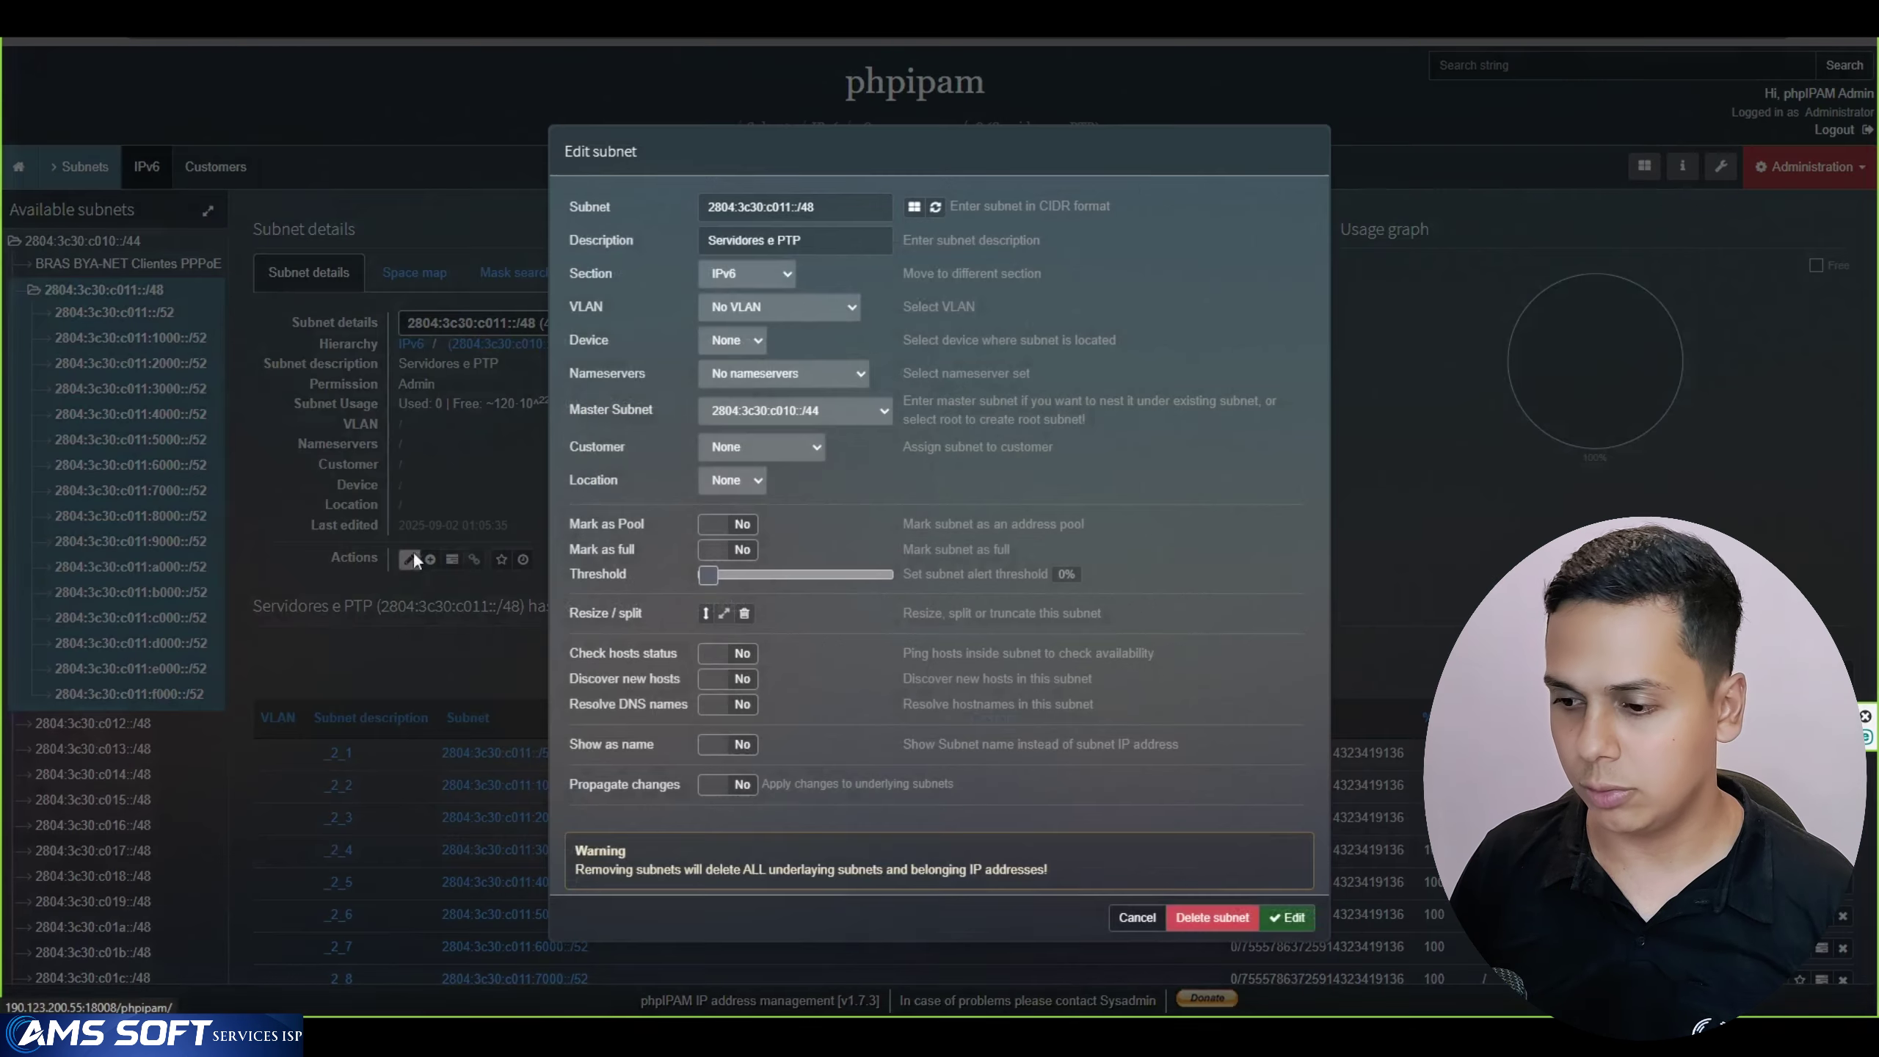
left_click(743, 785)
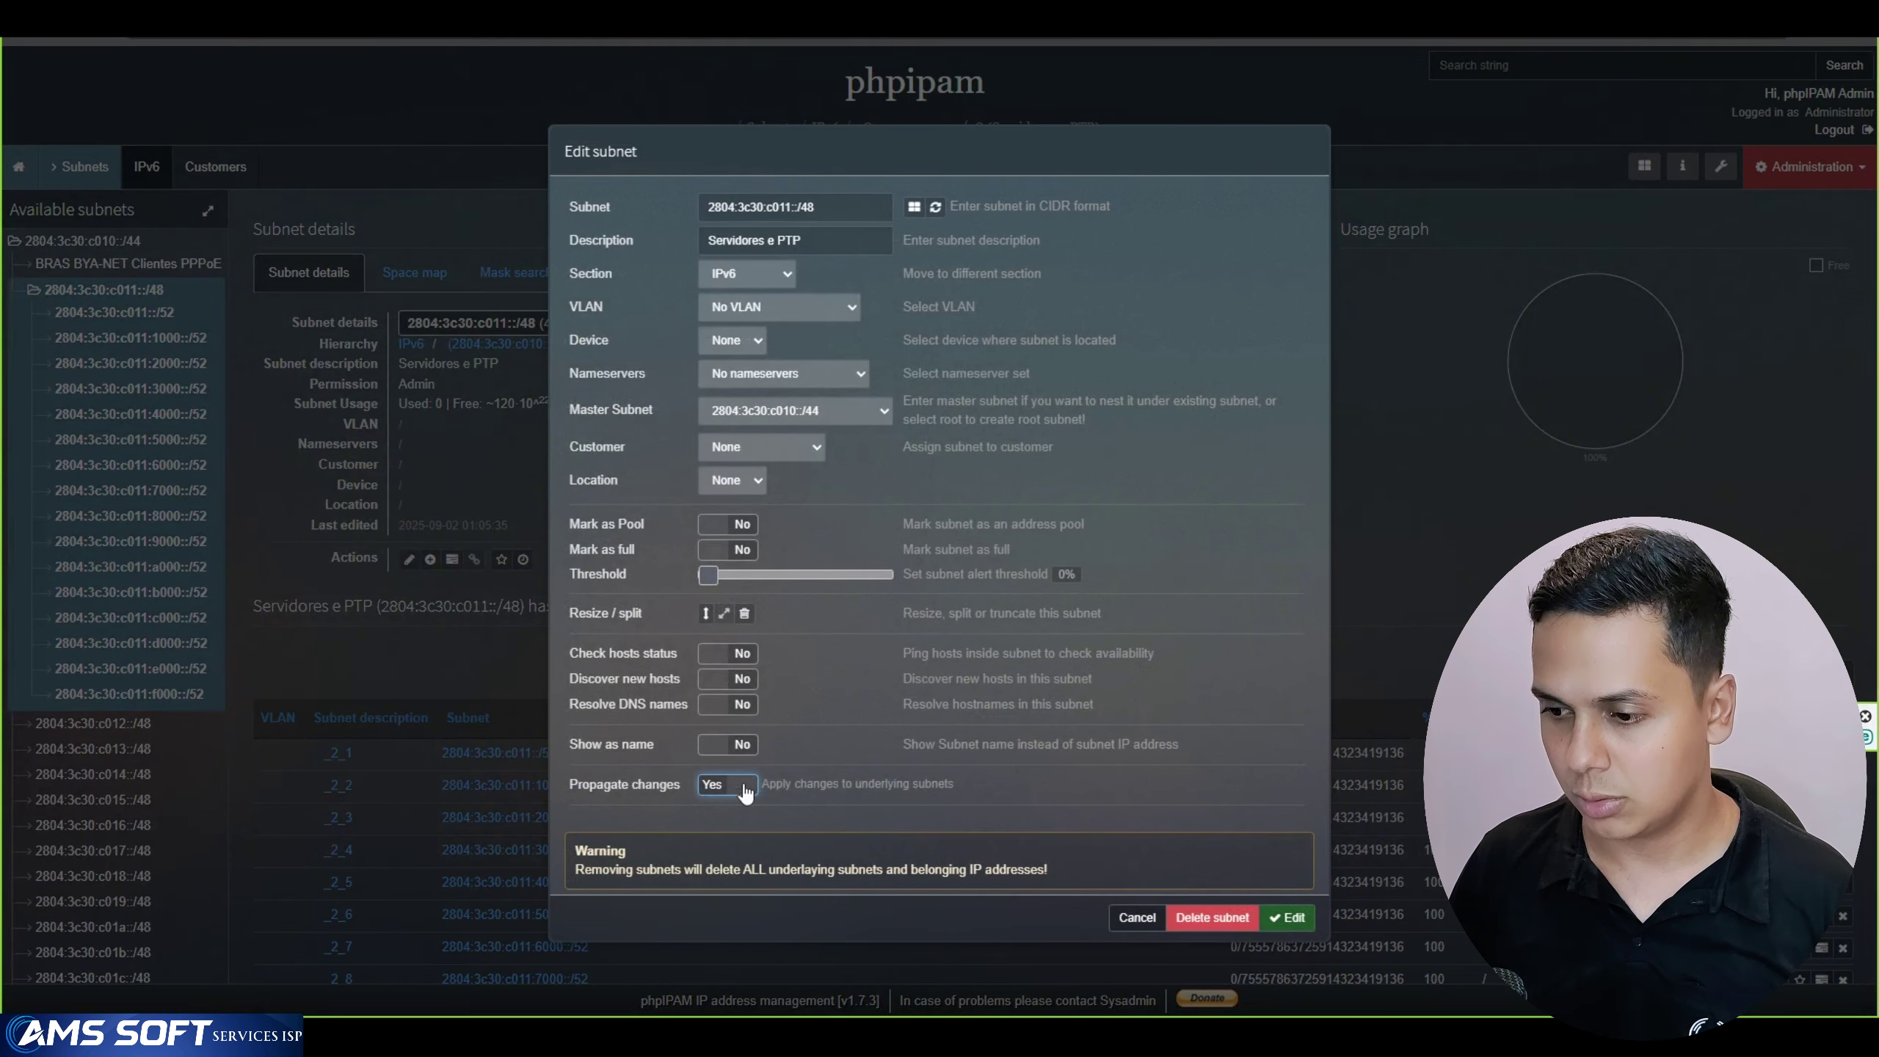
left_click(743, 787)
left_click(740, 744)
left_click(1288, 918)
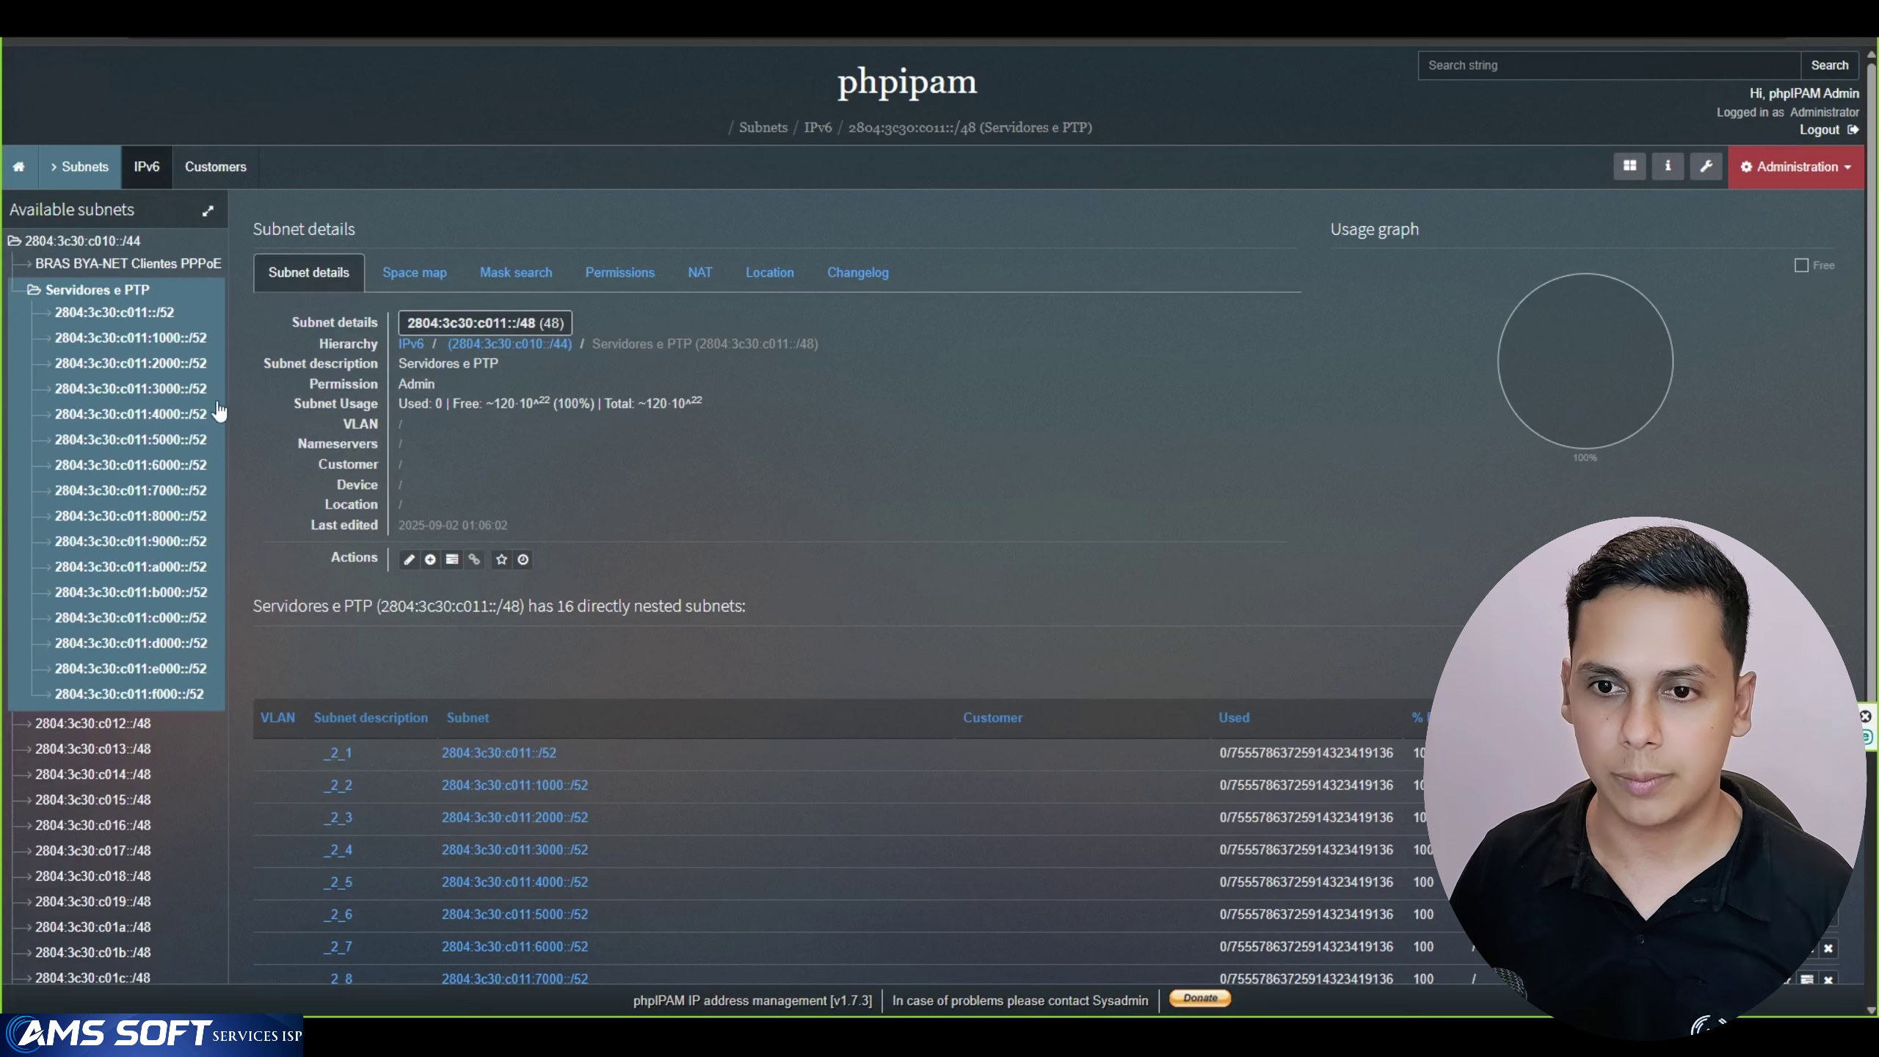
Start a new nested subnet under 2804:3c30:c011::/52 and choose 2804:3c30:c011::/126 as its prefix
left_click(126, 314)
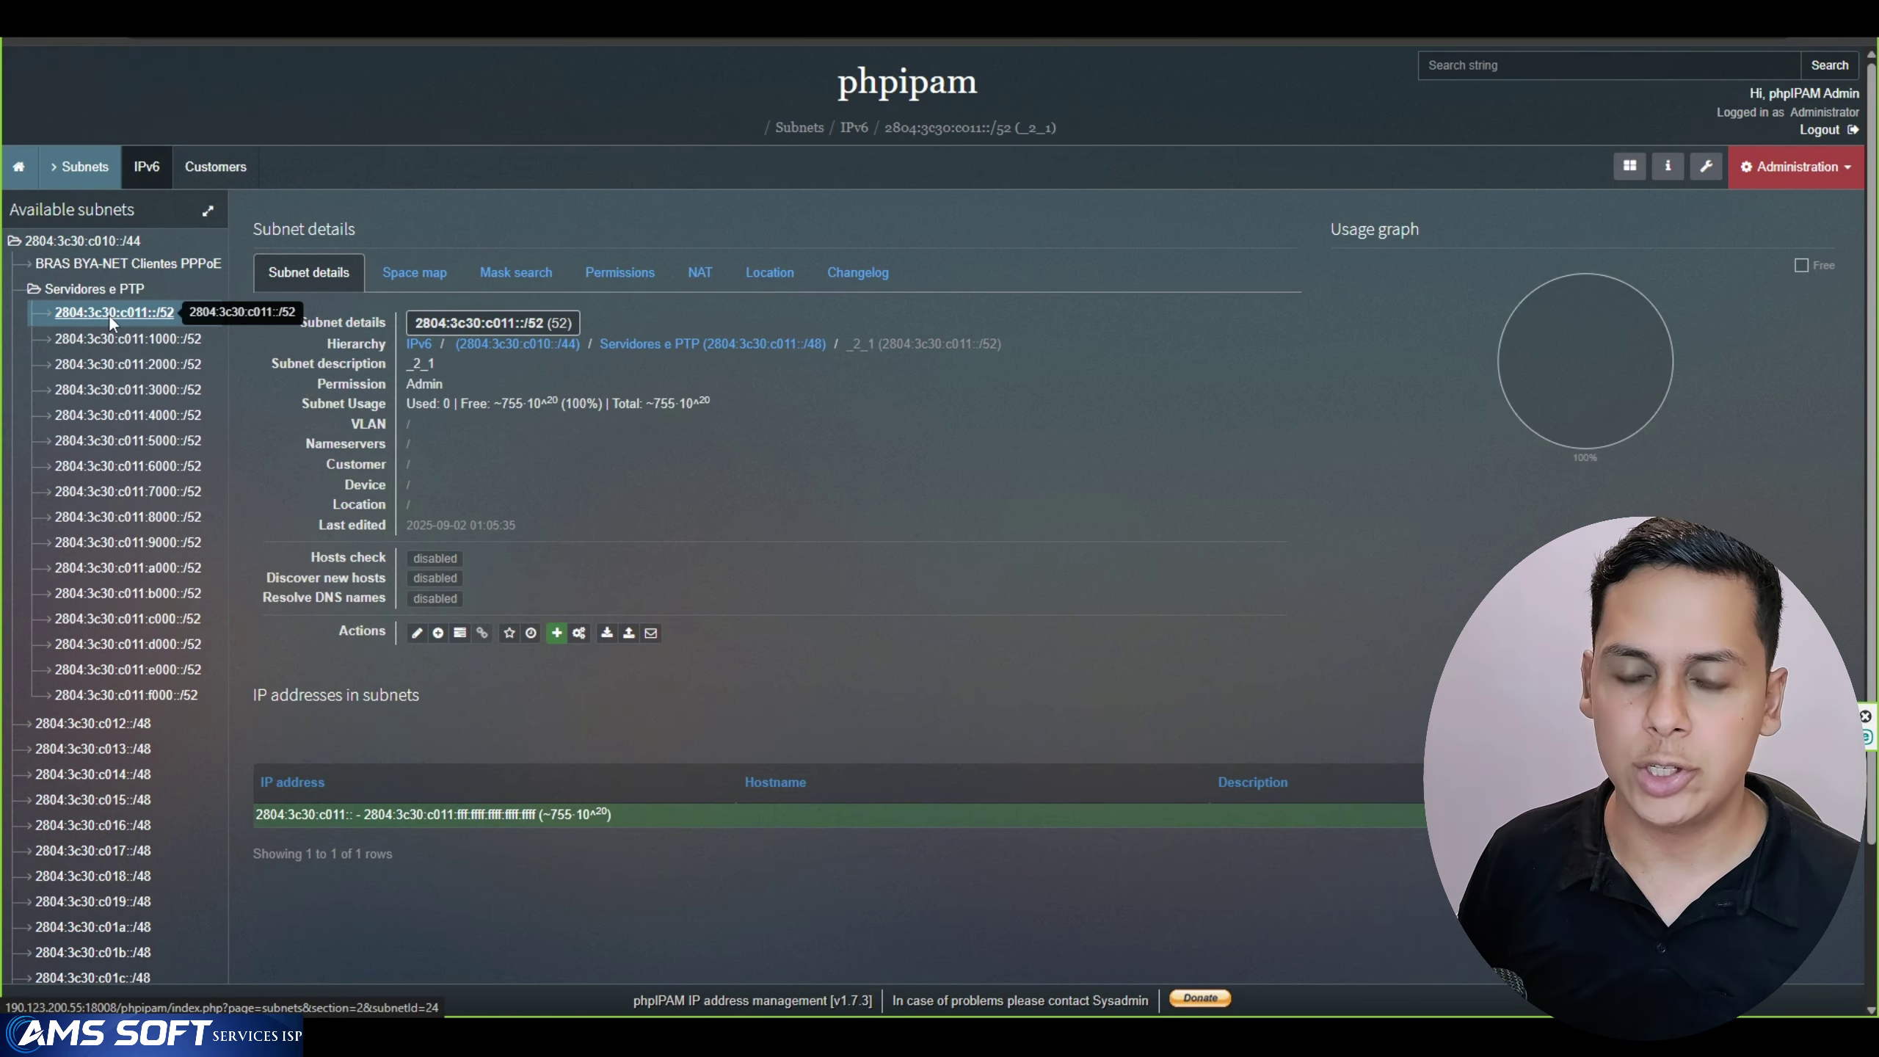
left_click(438, 633)
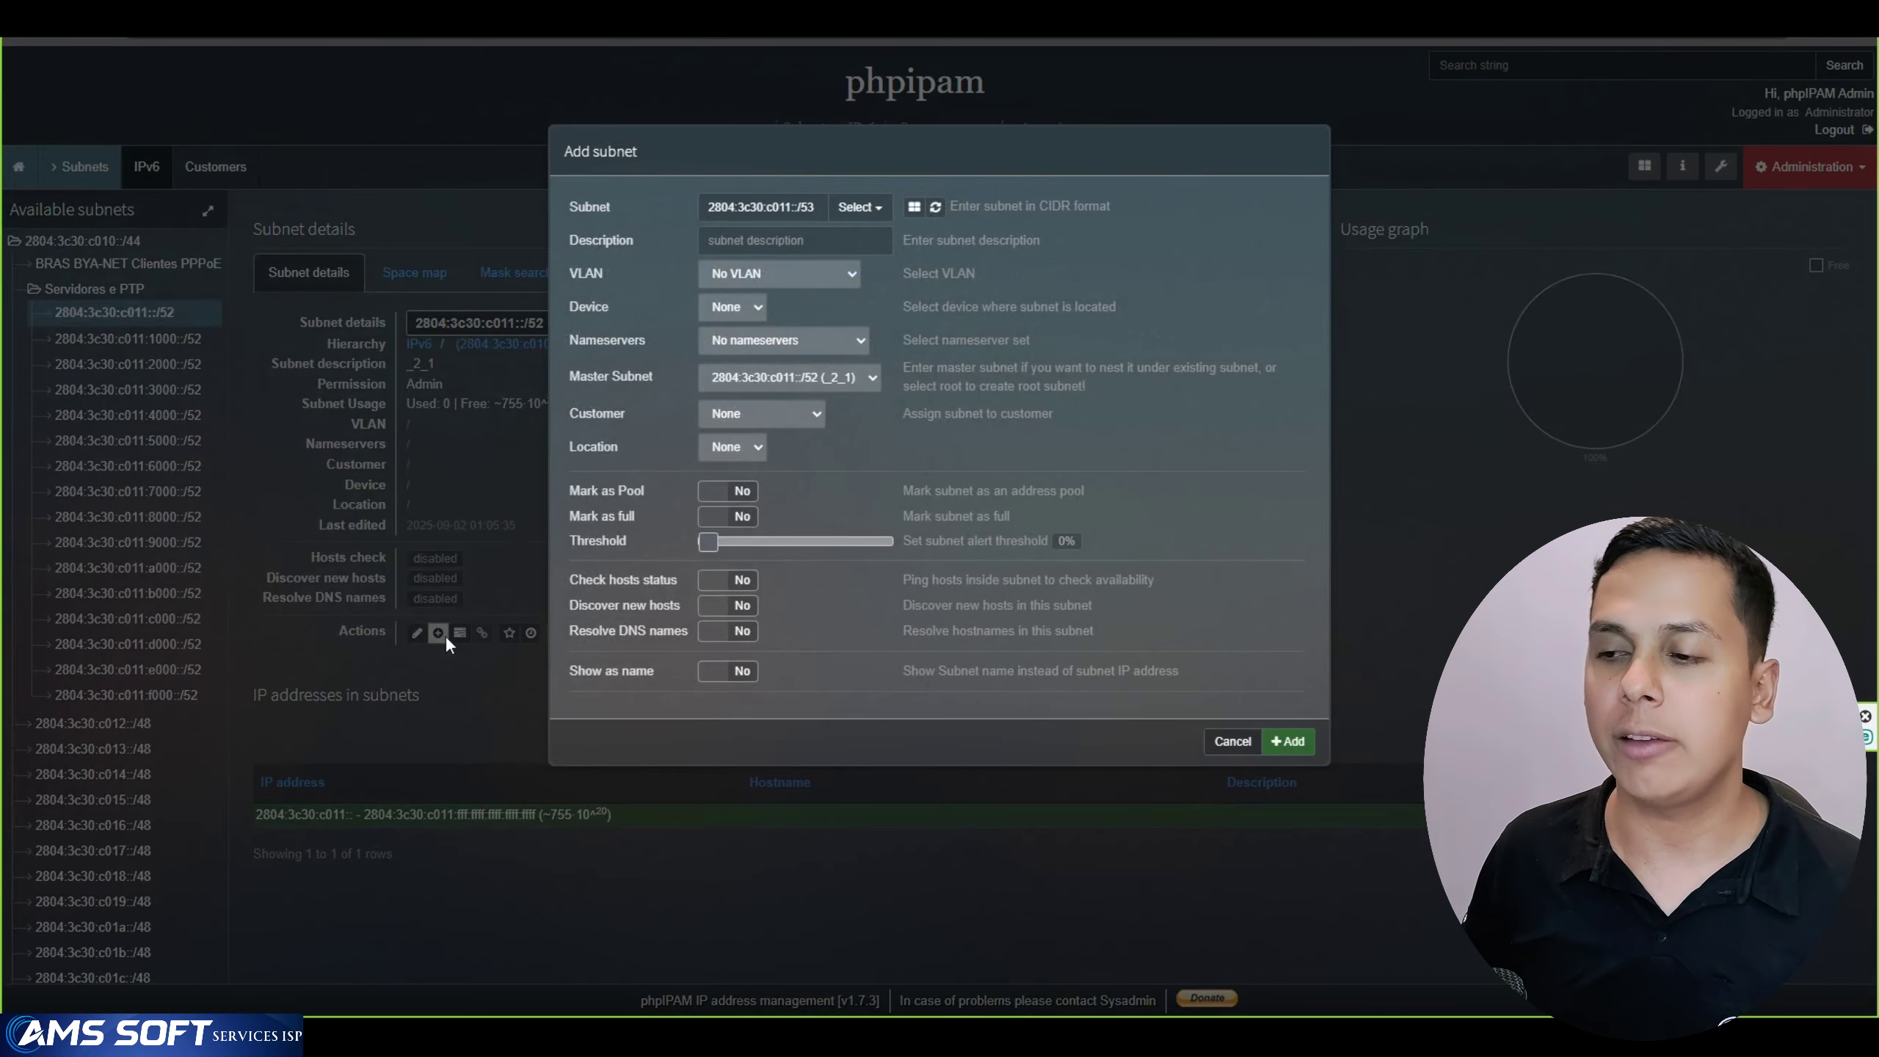
left_click(1231, 741)
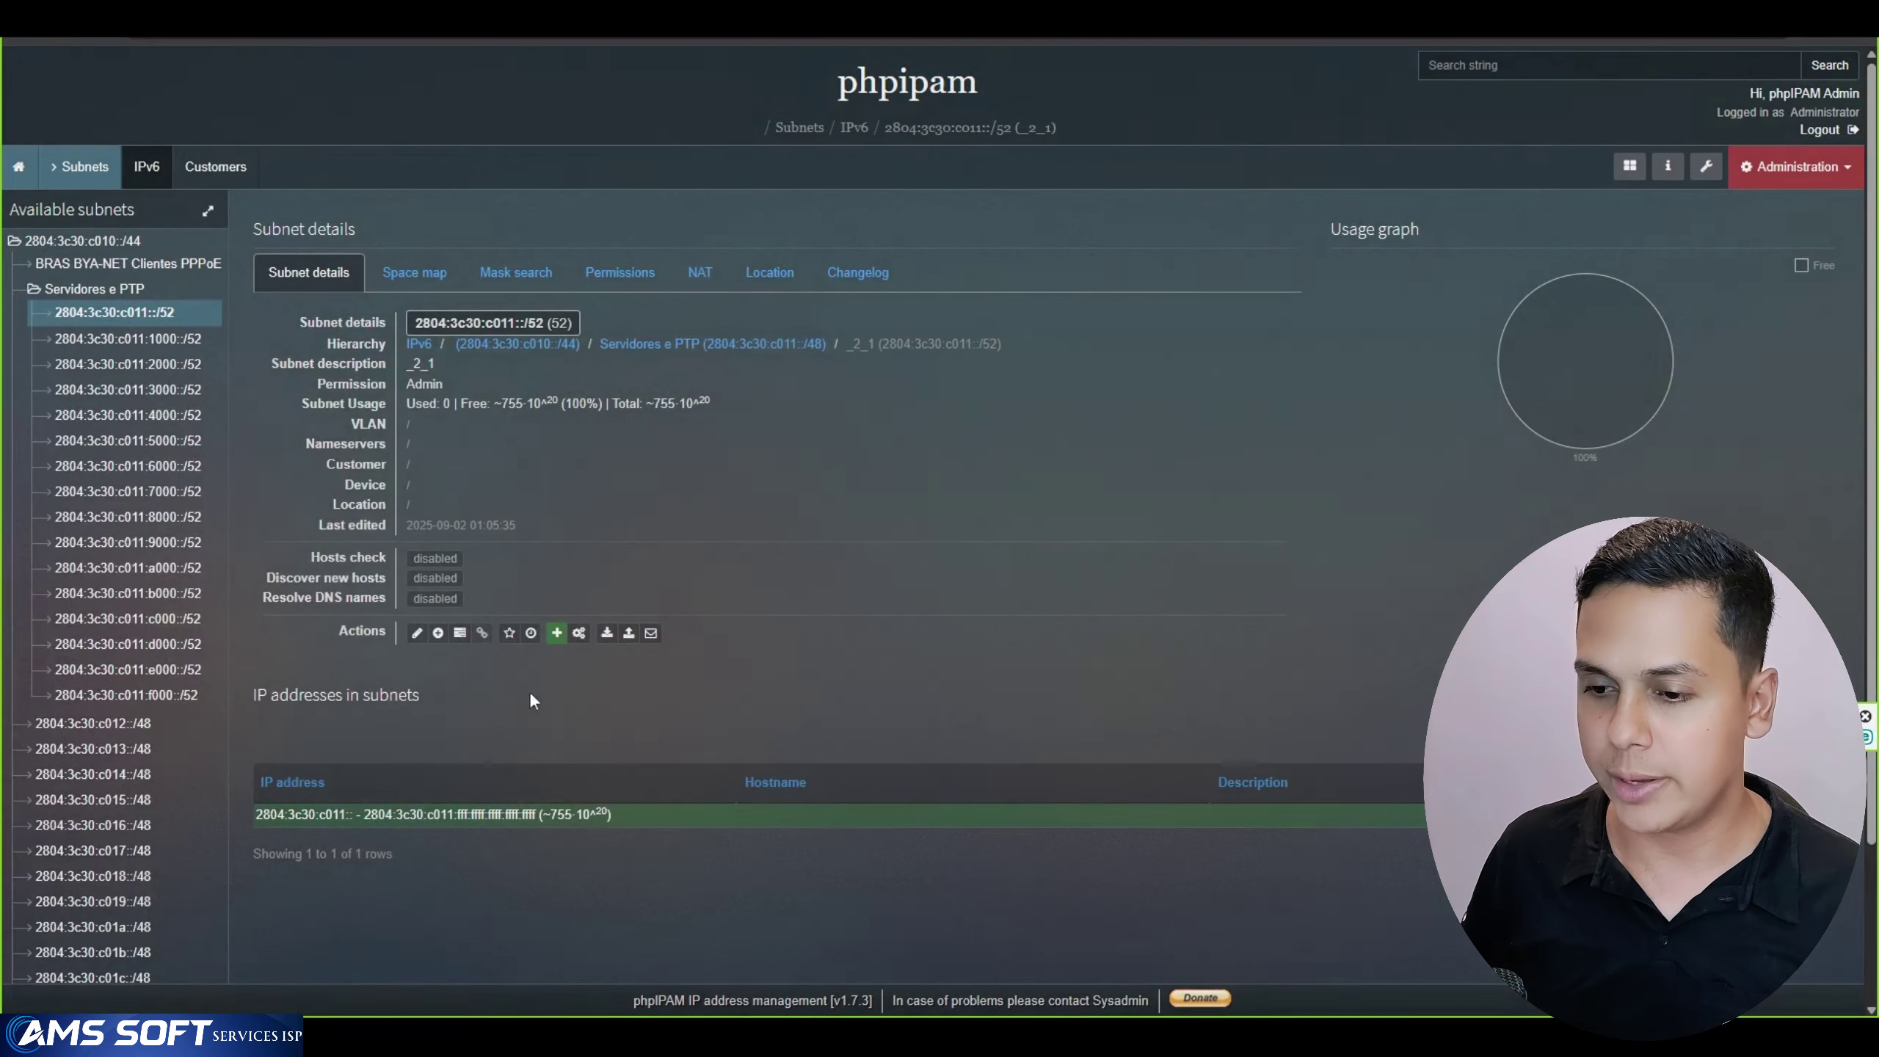
left_click(437, 633)
left_click(858, 207)
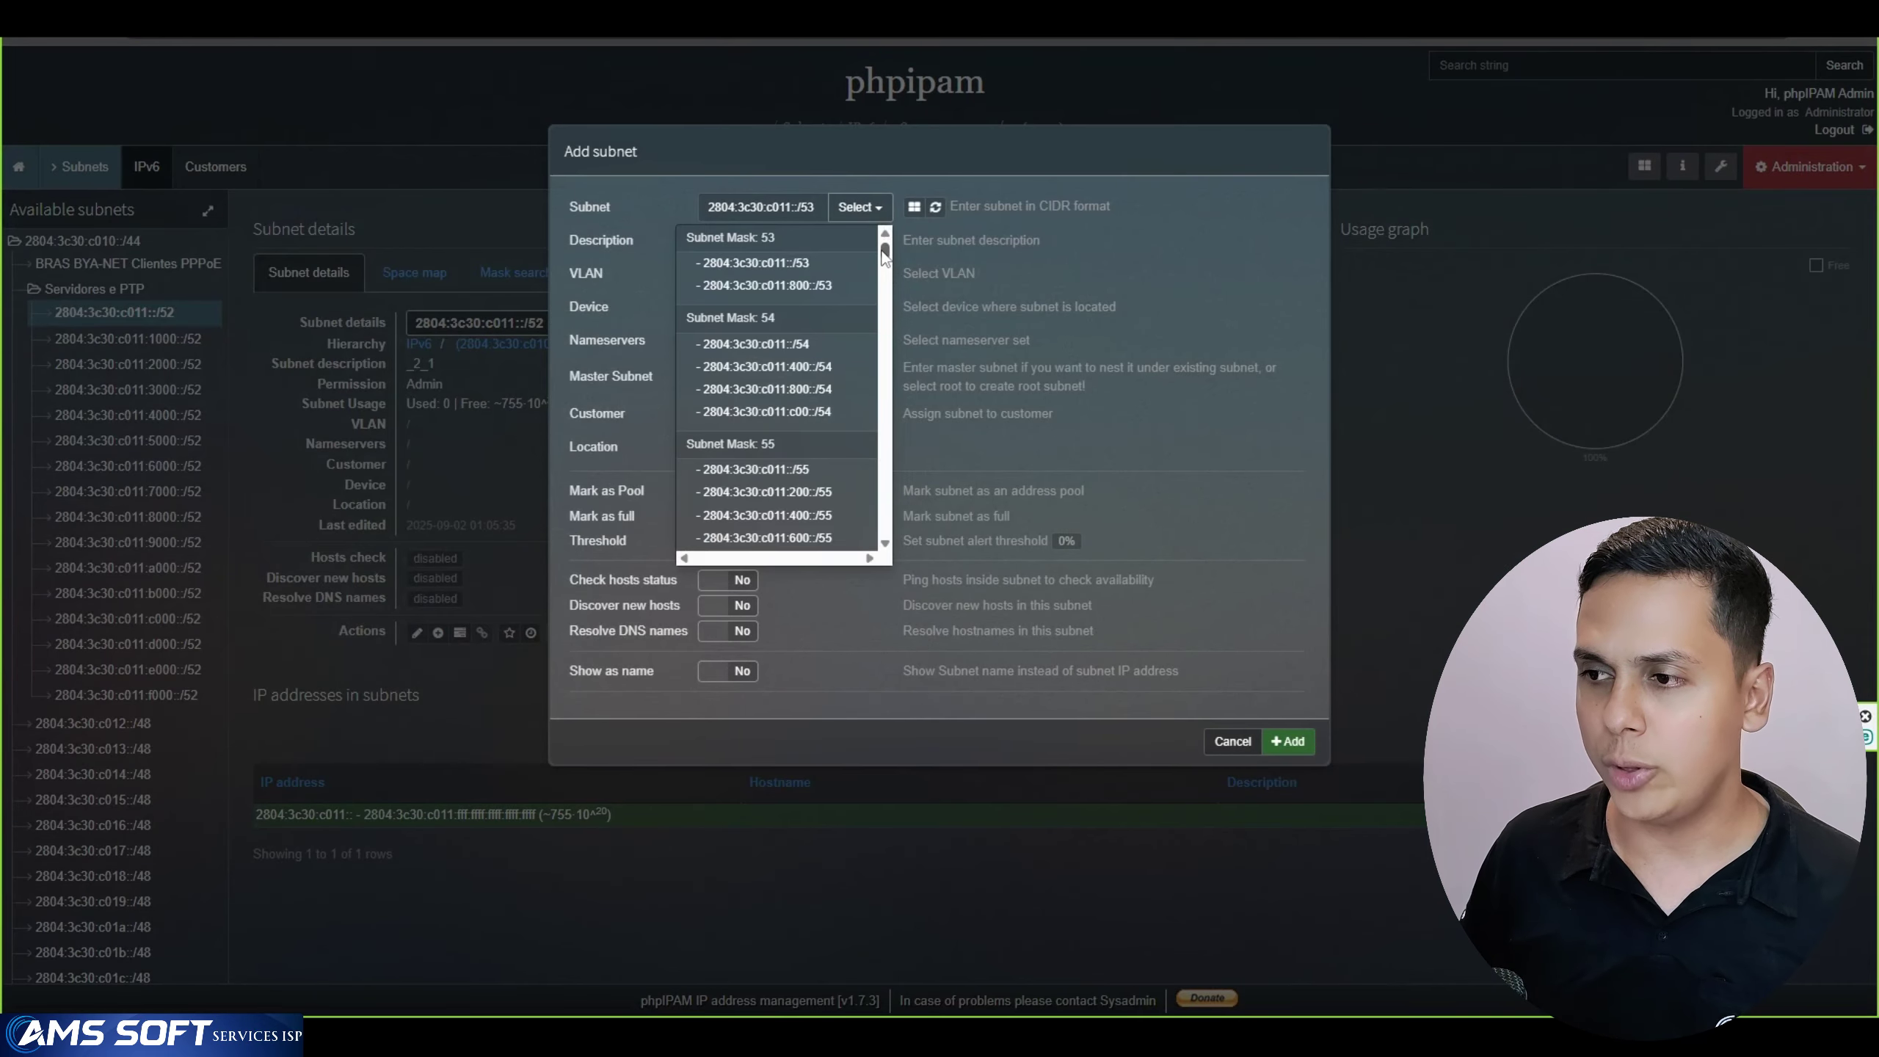
left_click_drag(885, 252, 888, 535)
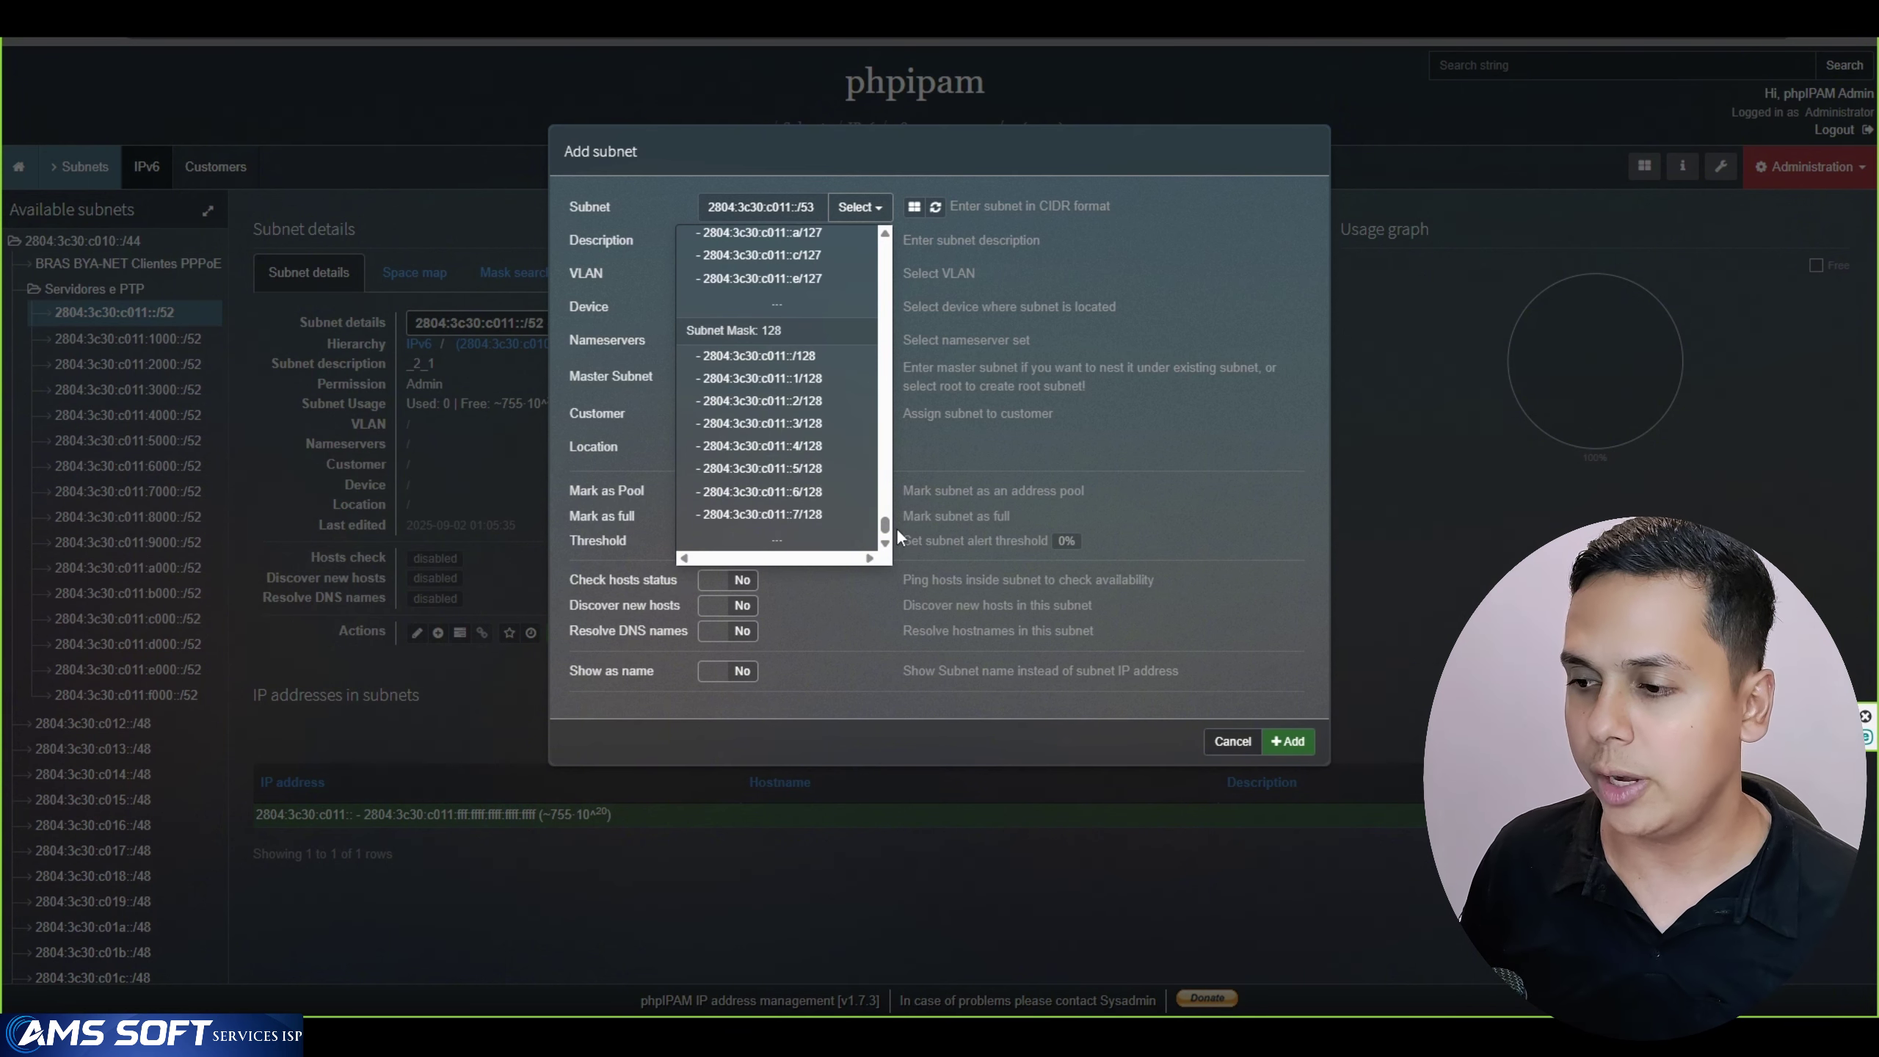
mouse_move(886, 527)
left_mouse_down()
mouse_move(886, 506)
mouse_move(891, 558)
left_mouse_up()
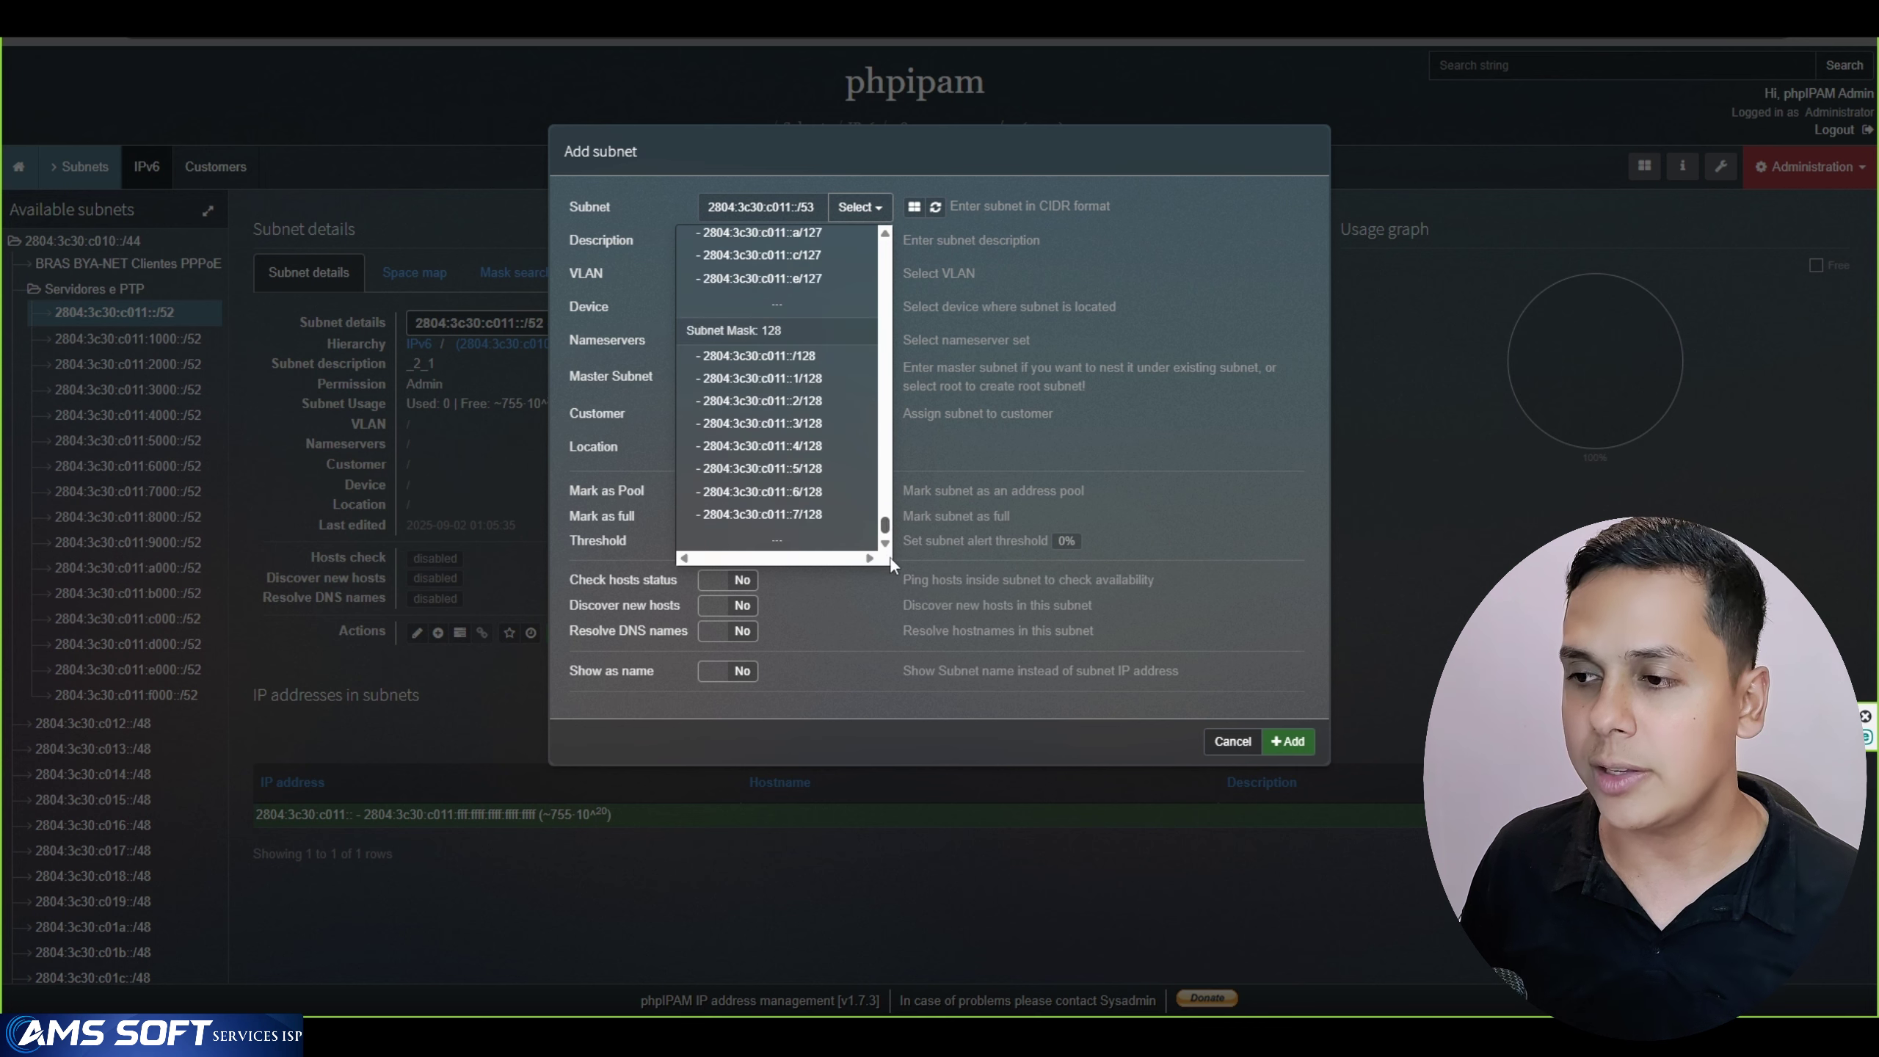
scroll(814, 444, "up", 5)
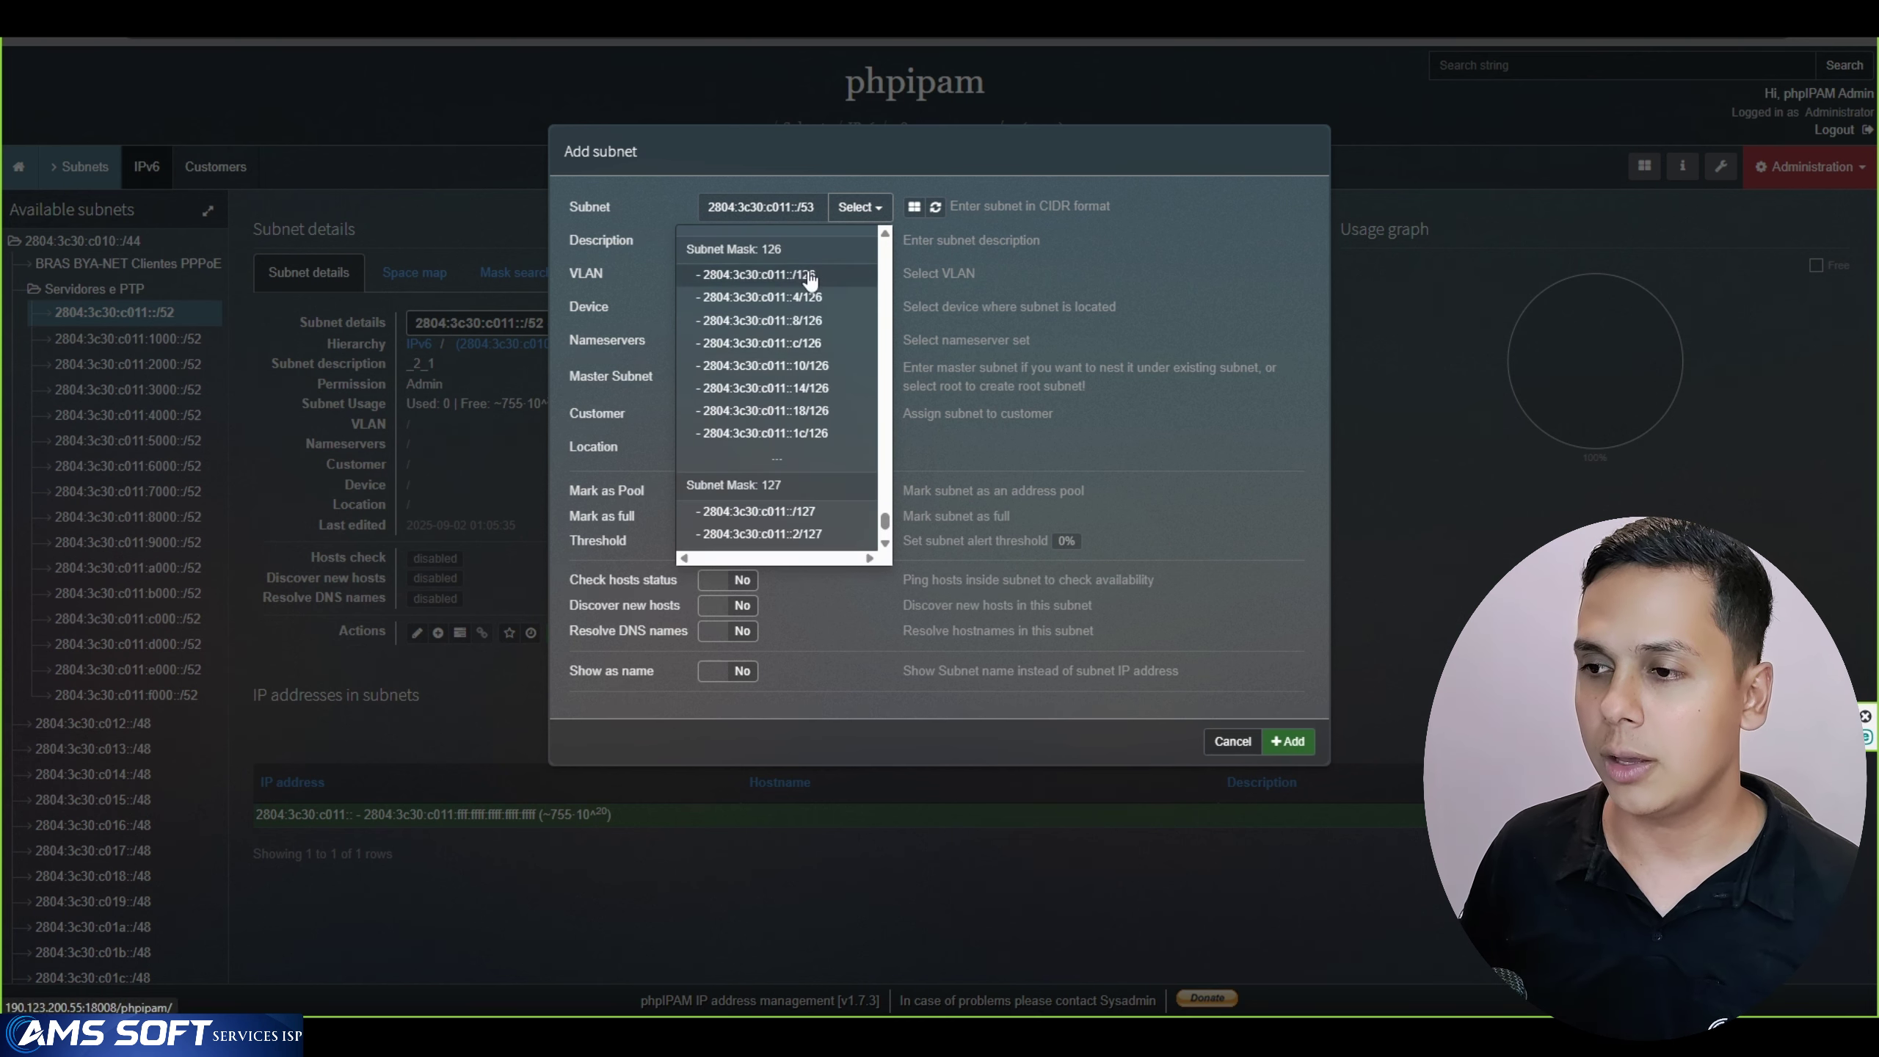
left_click(809, 274)
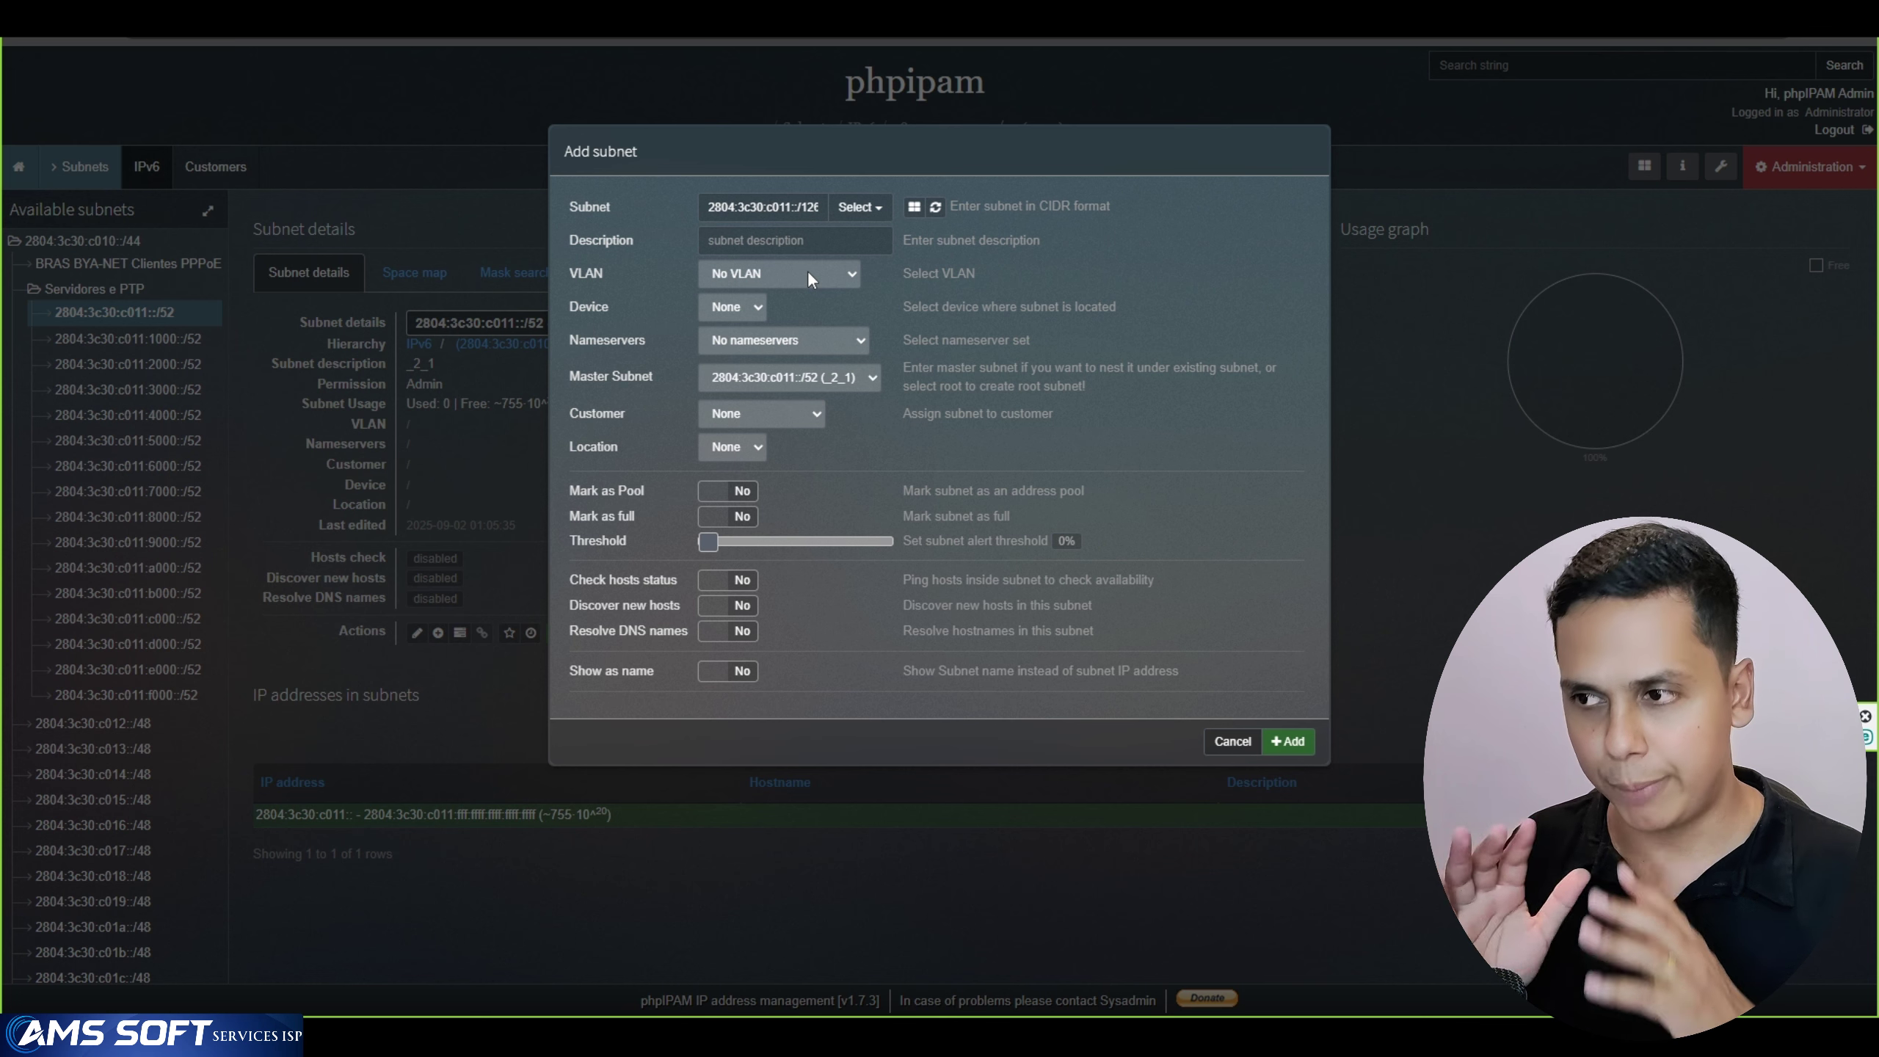
Describe the new /126 subnet as "speedtest", make it show as its name, and add it
left_click(773, 241)
type("speedtest")
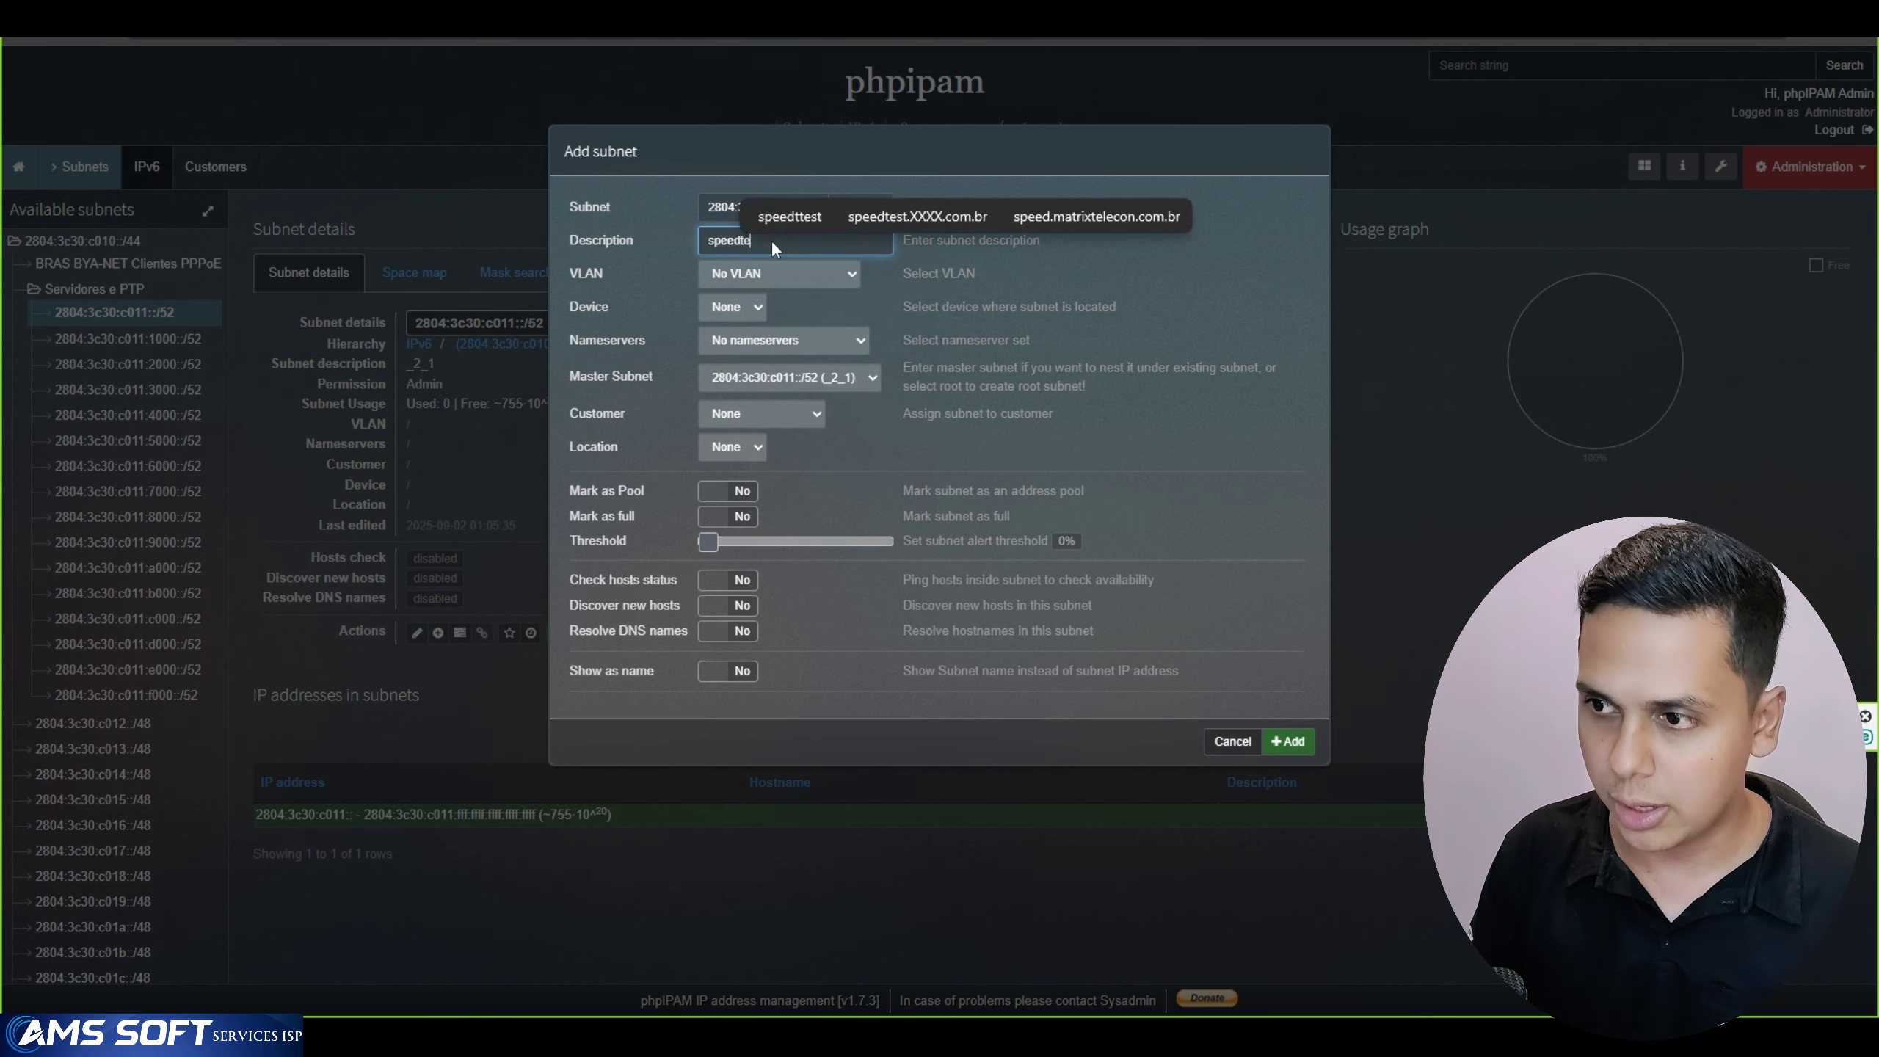
left_click(721, 672)
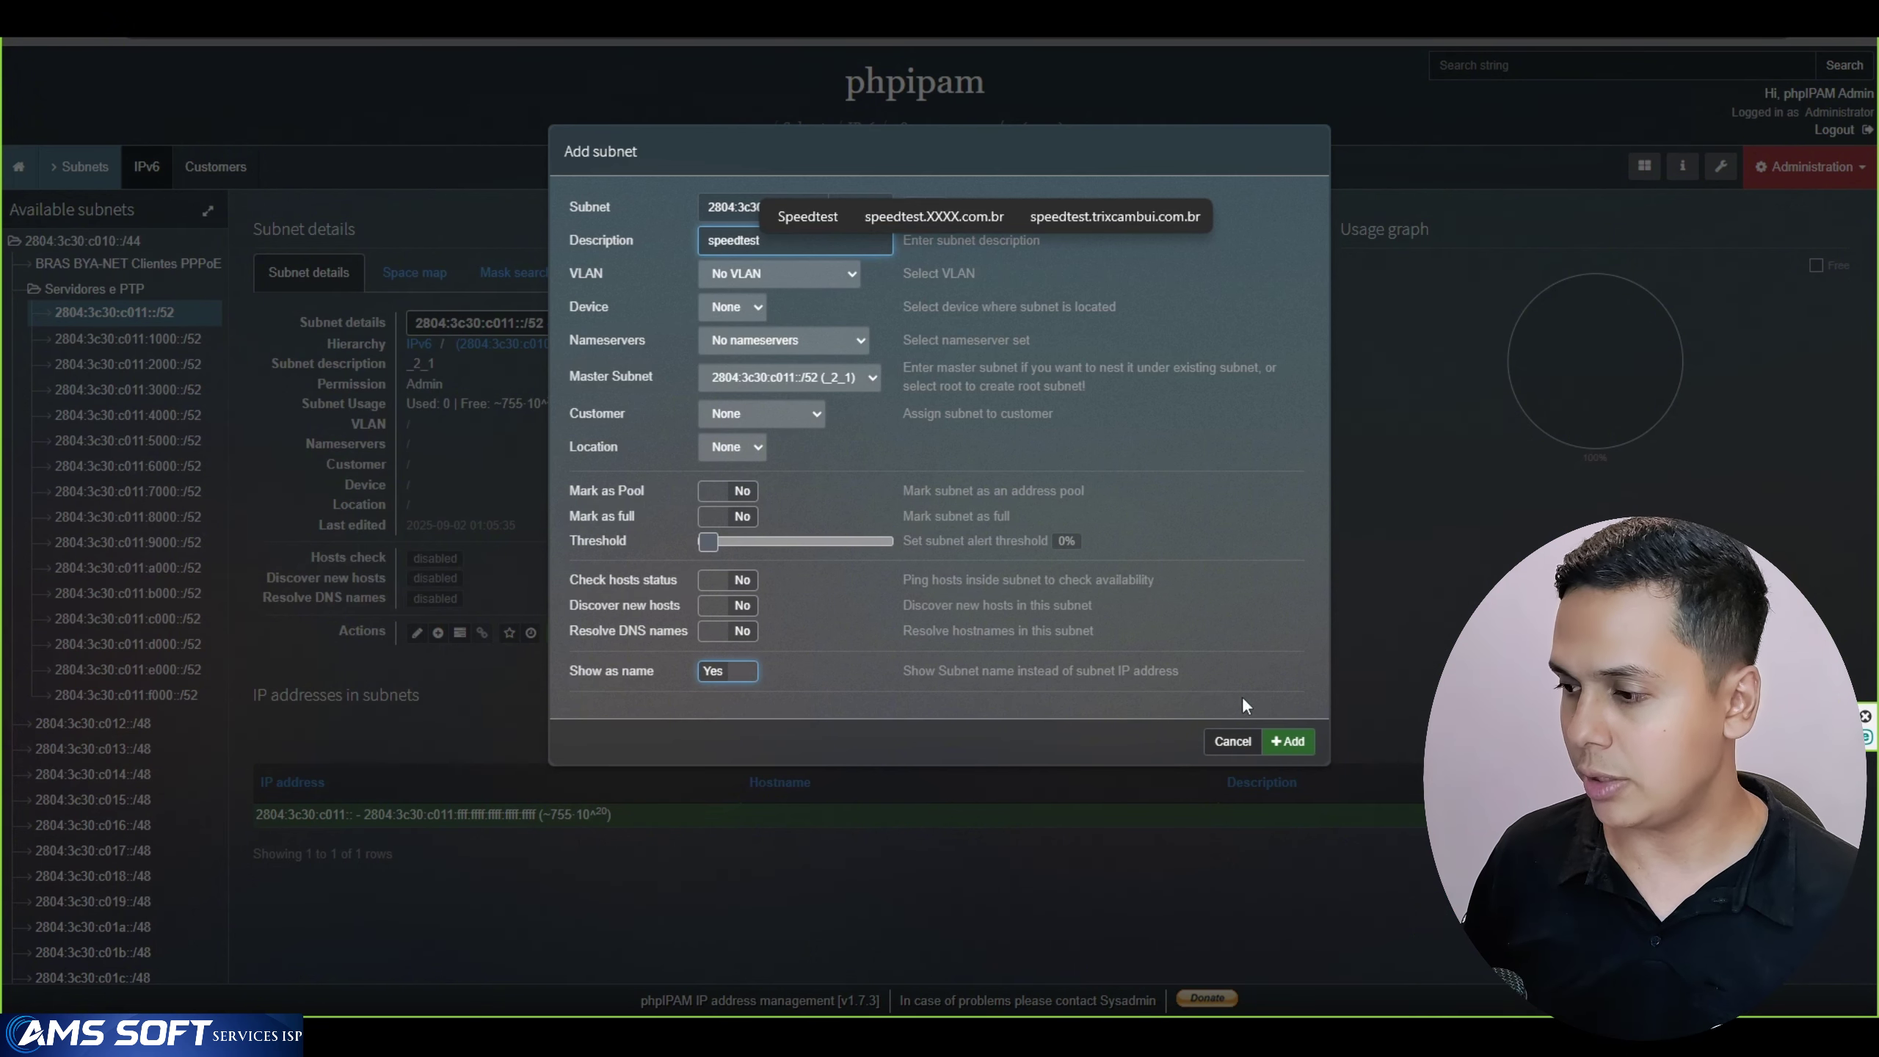
left_click(1289, 741)
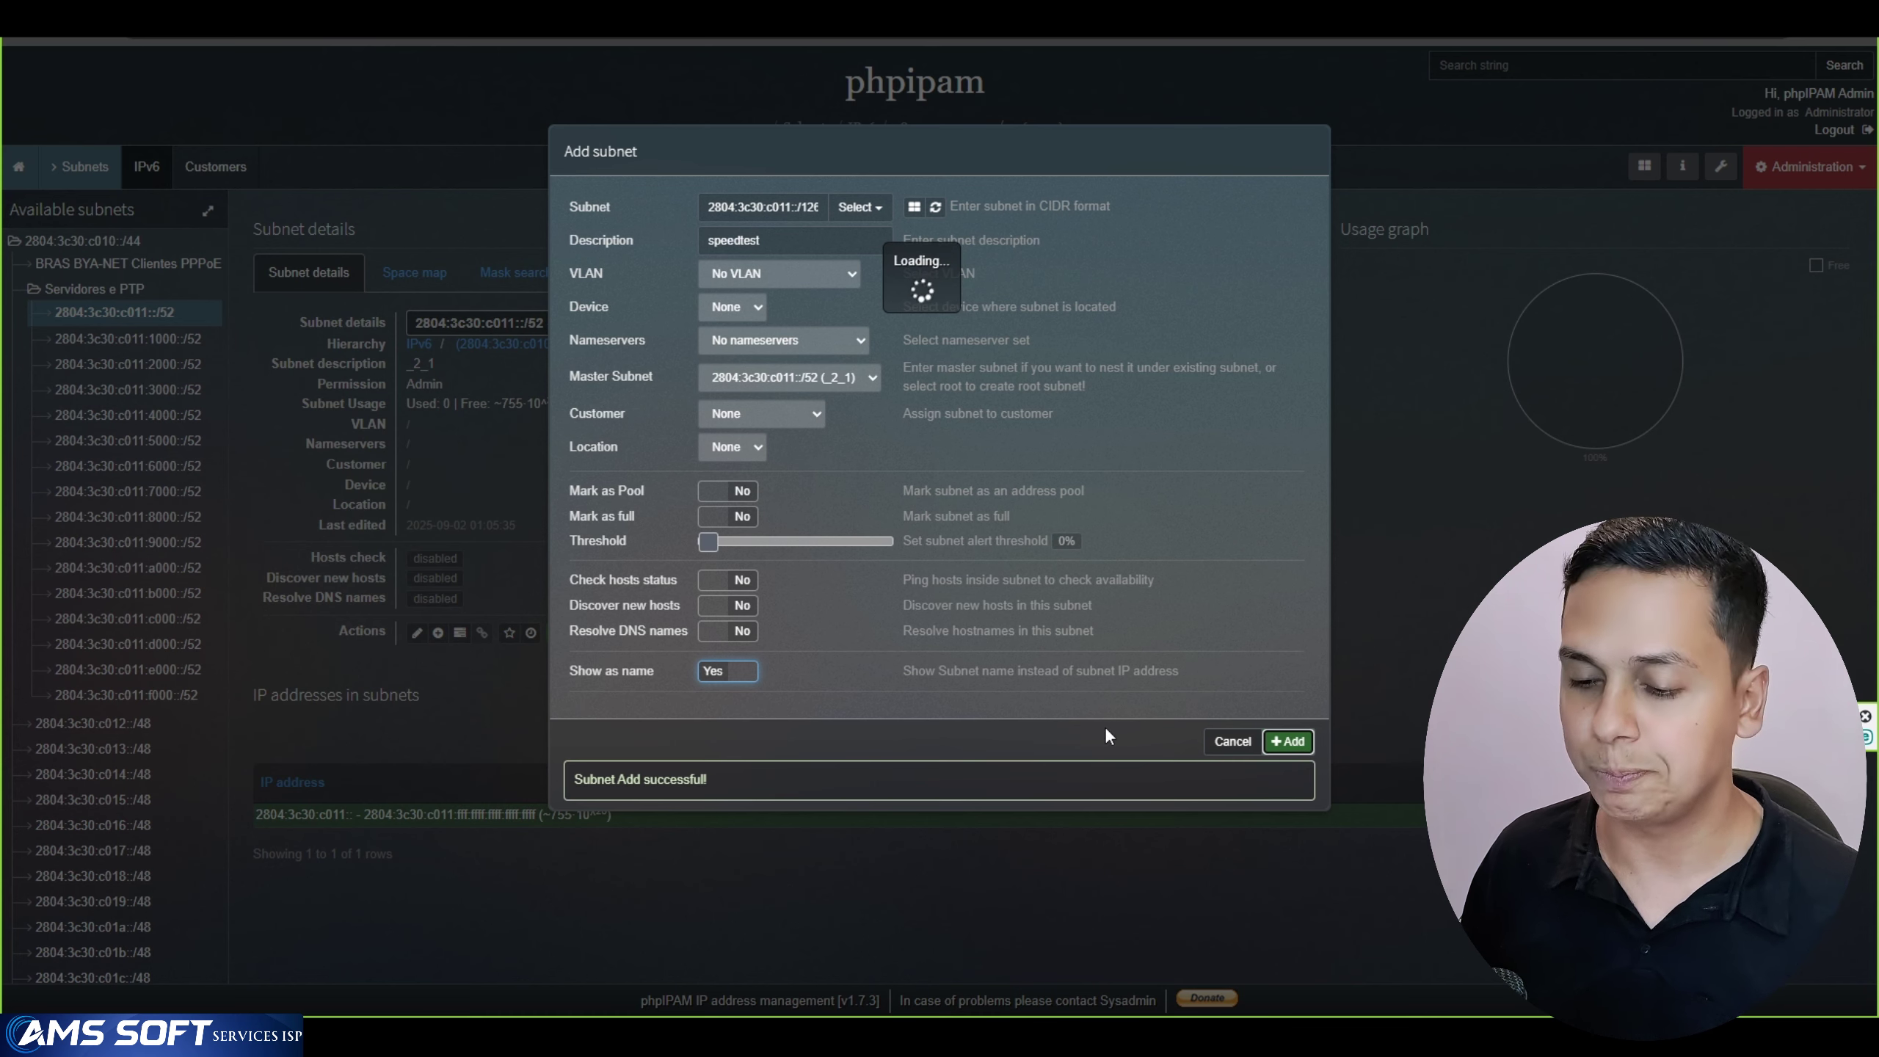
Open the details of the nested speedtest subnet and copy its prefix 2804:3c30:c011::/126
scroll(557, 819, "down", 3)
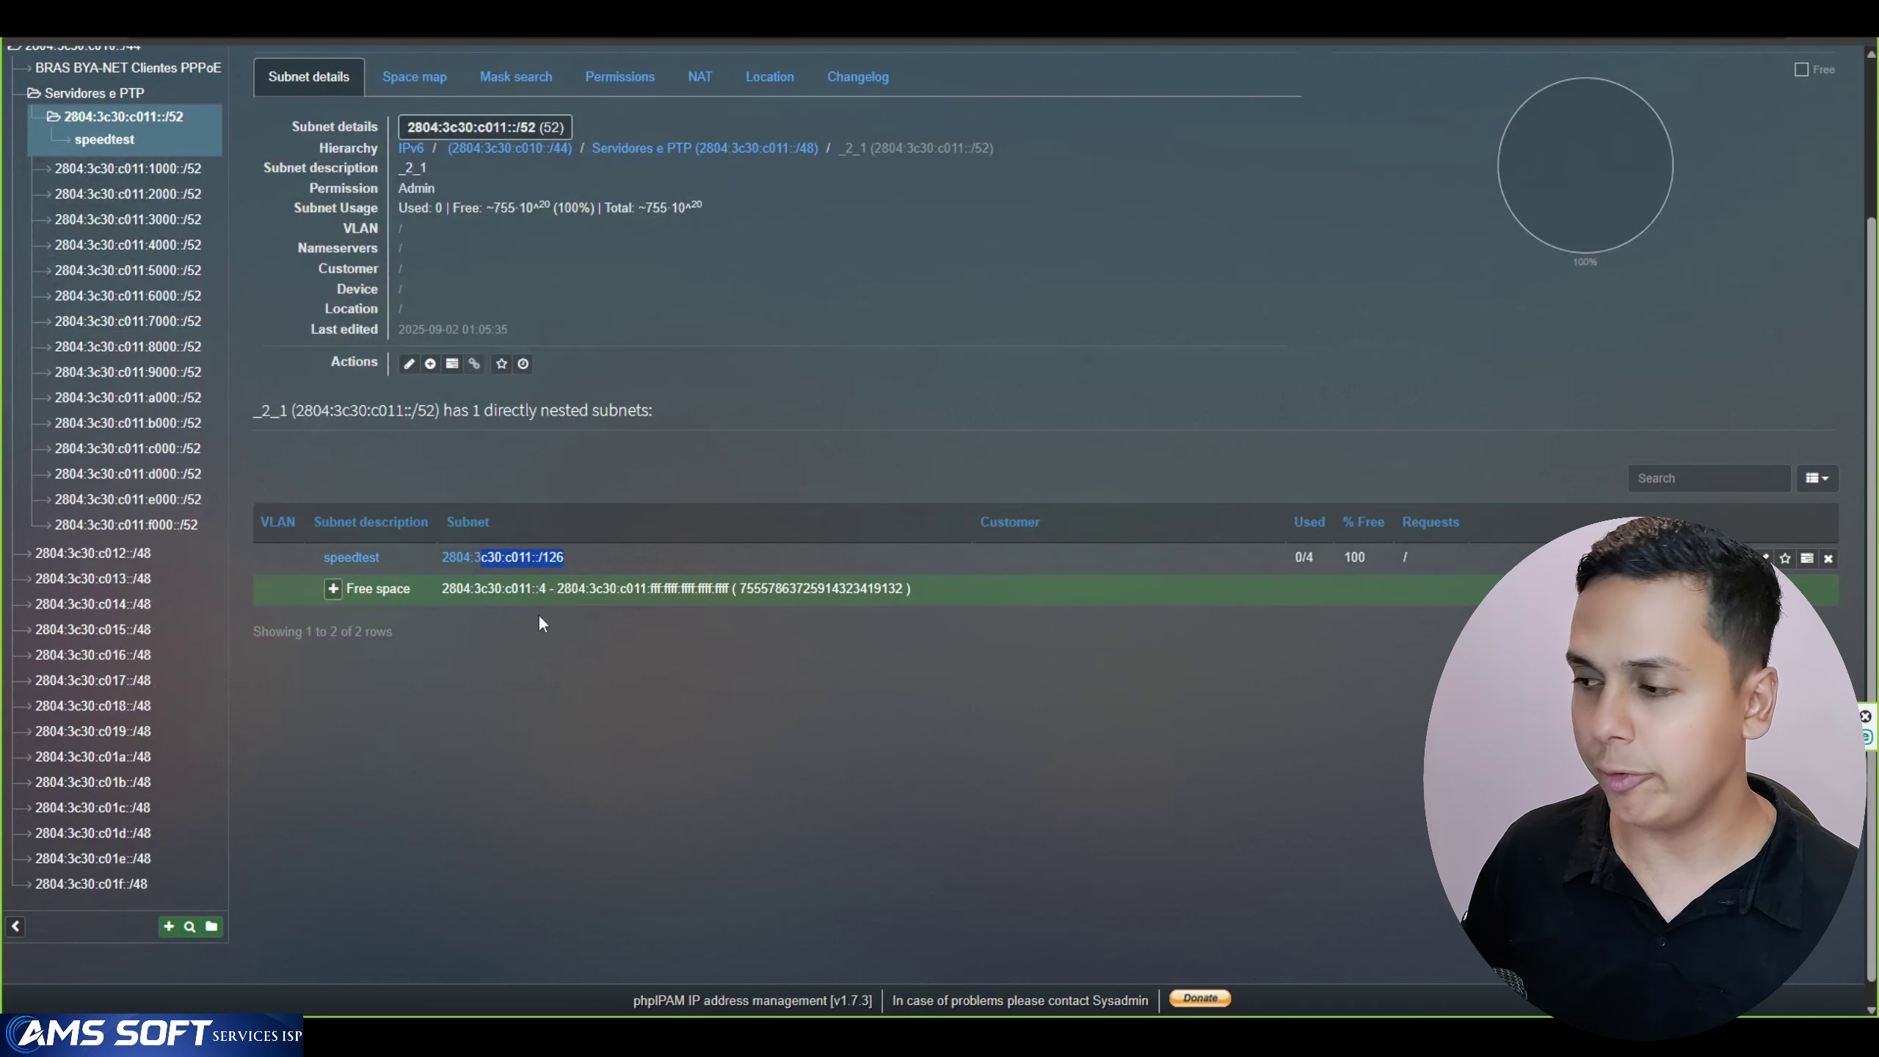
left_click(513, 556)
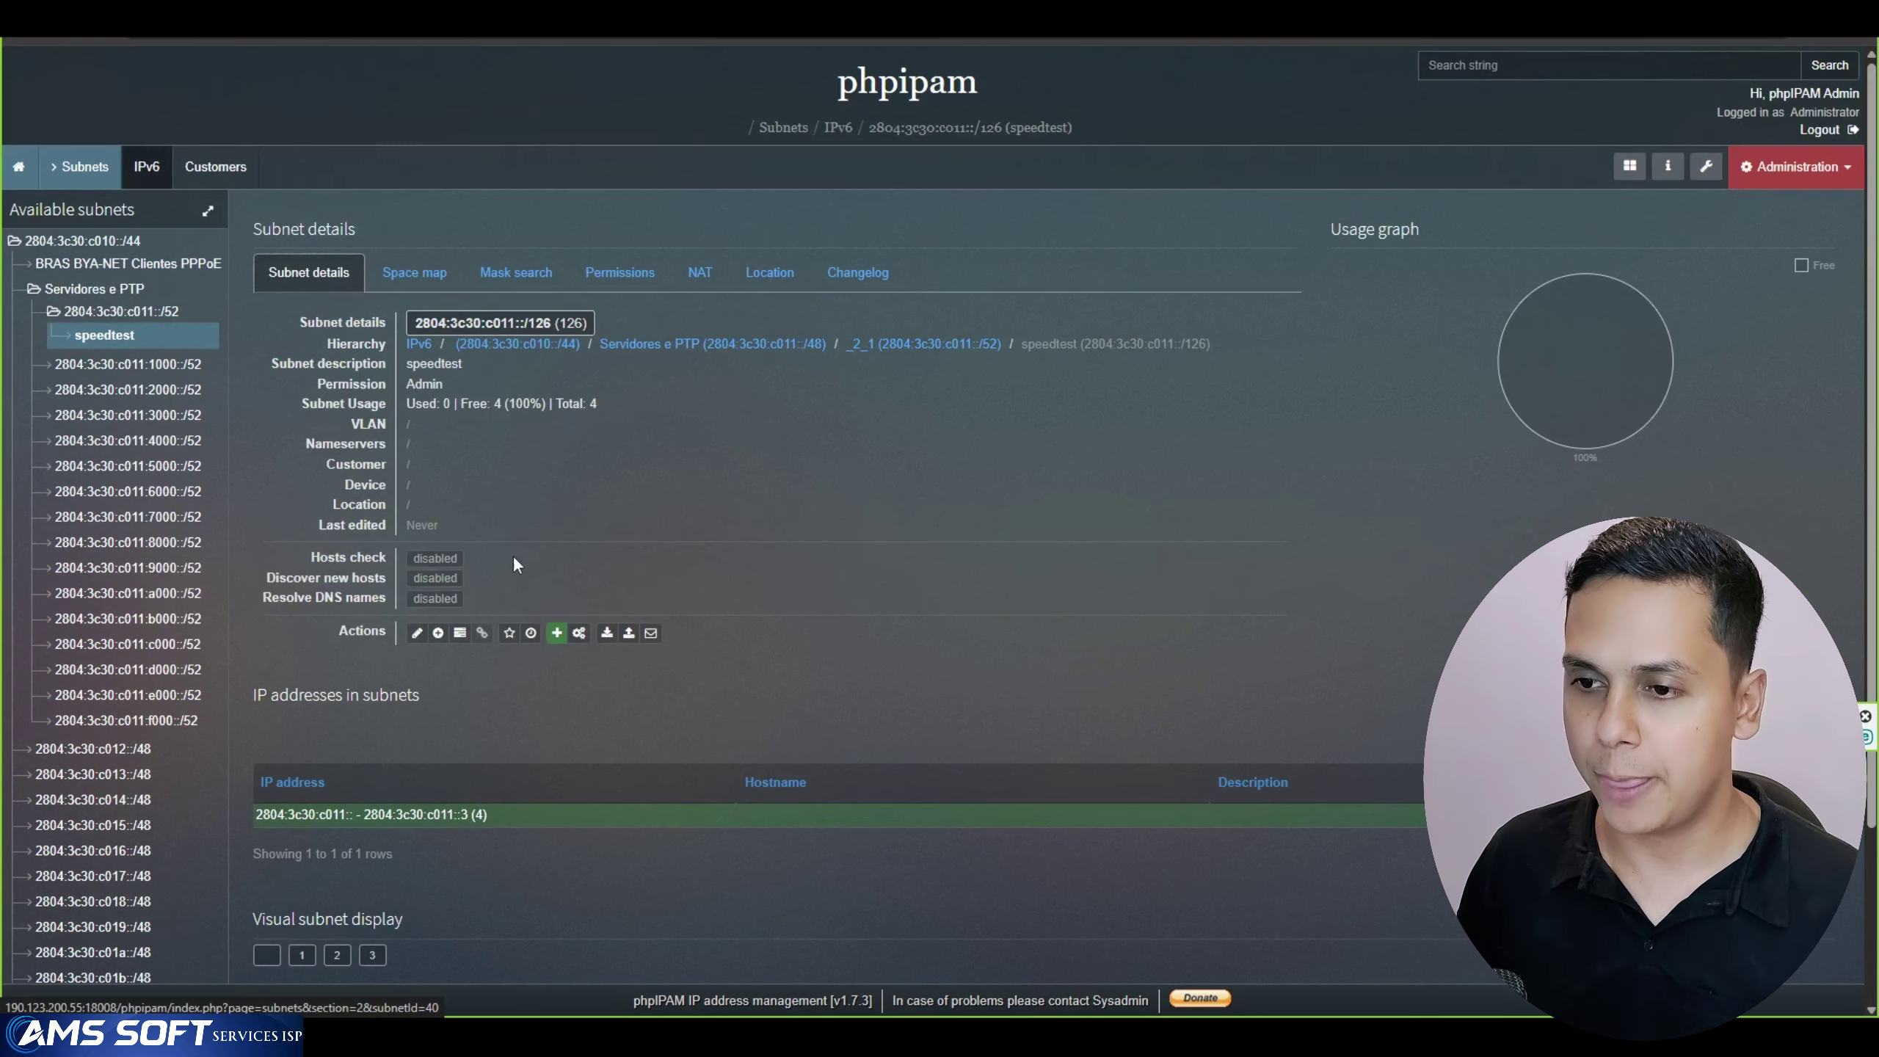
left_click(408, 272)
left_click(516, 272)
left_click(310, 272)
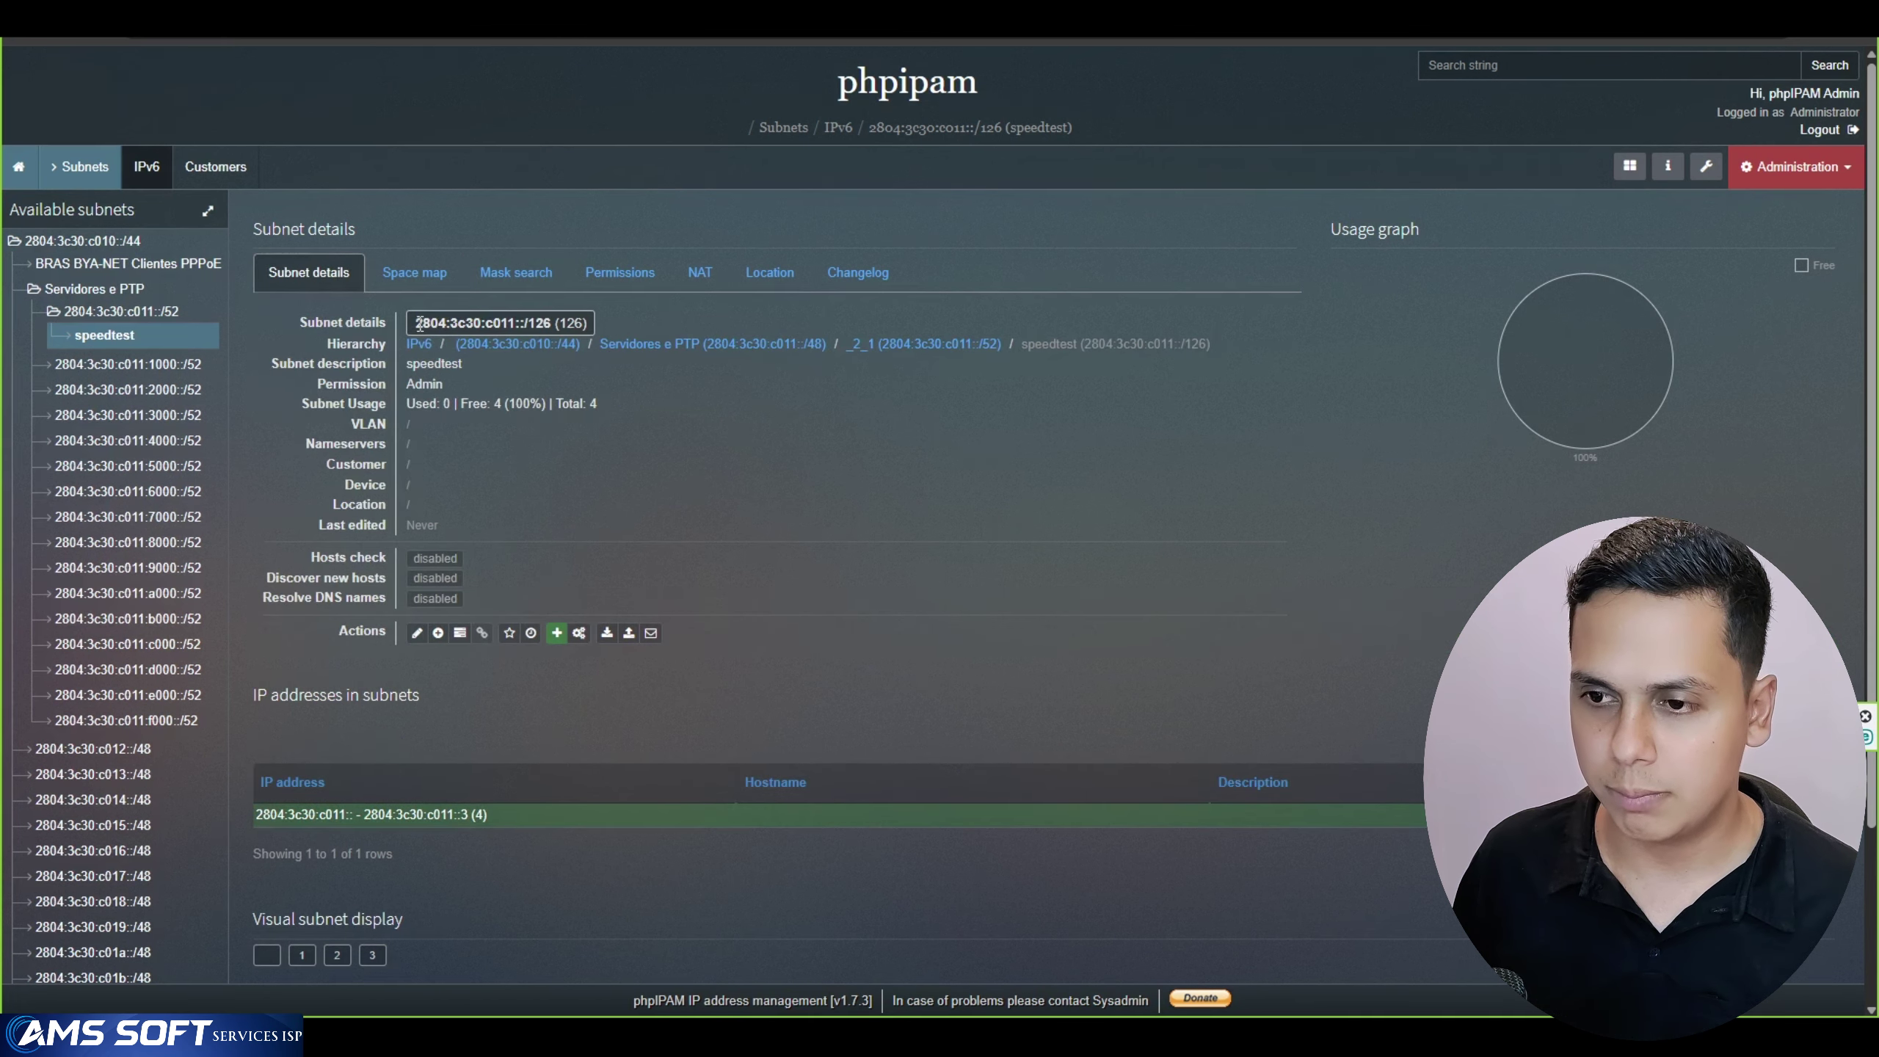
left_click_drag(441, 324, 530, 324)
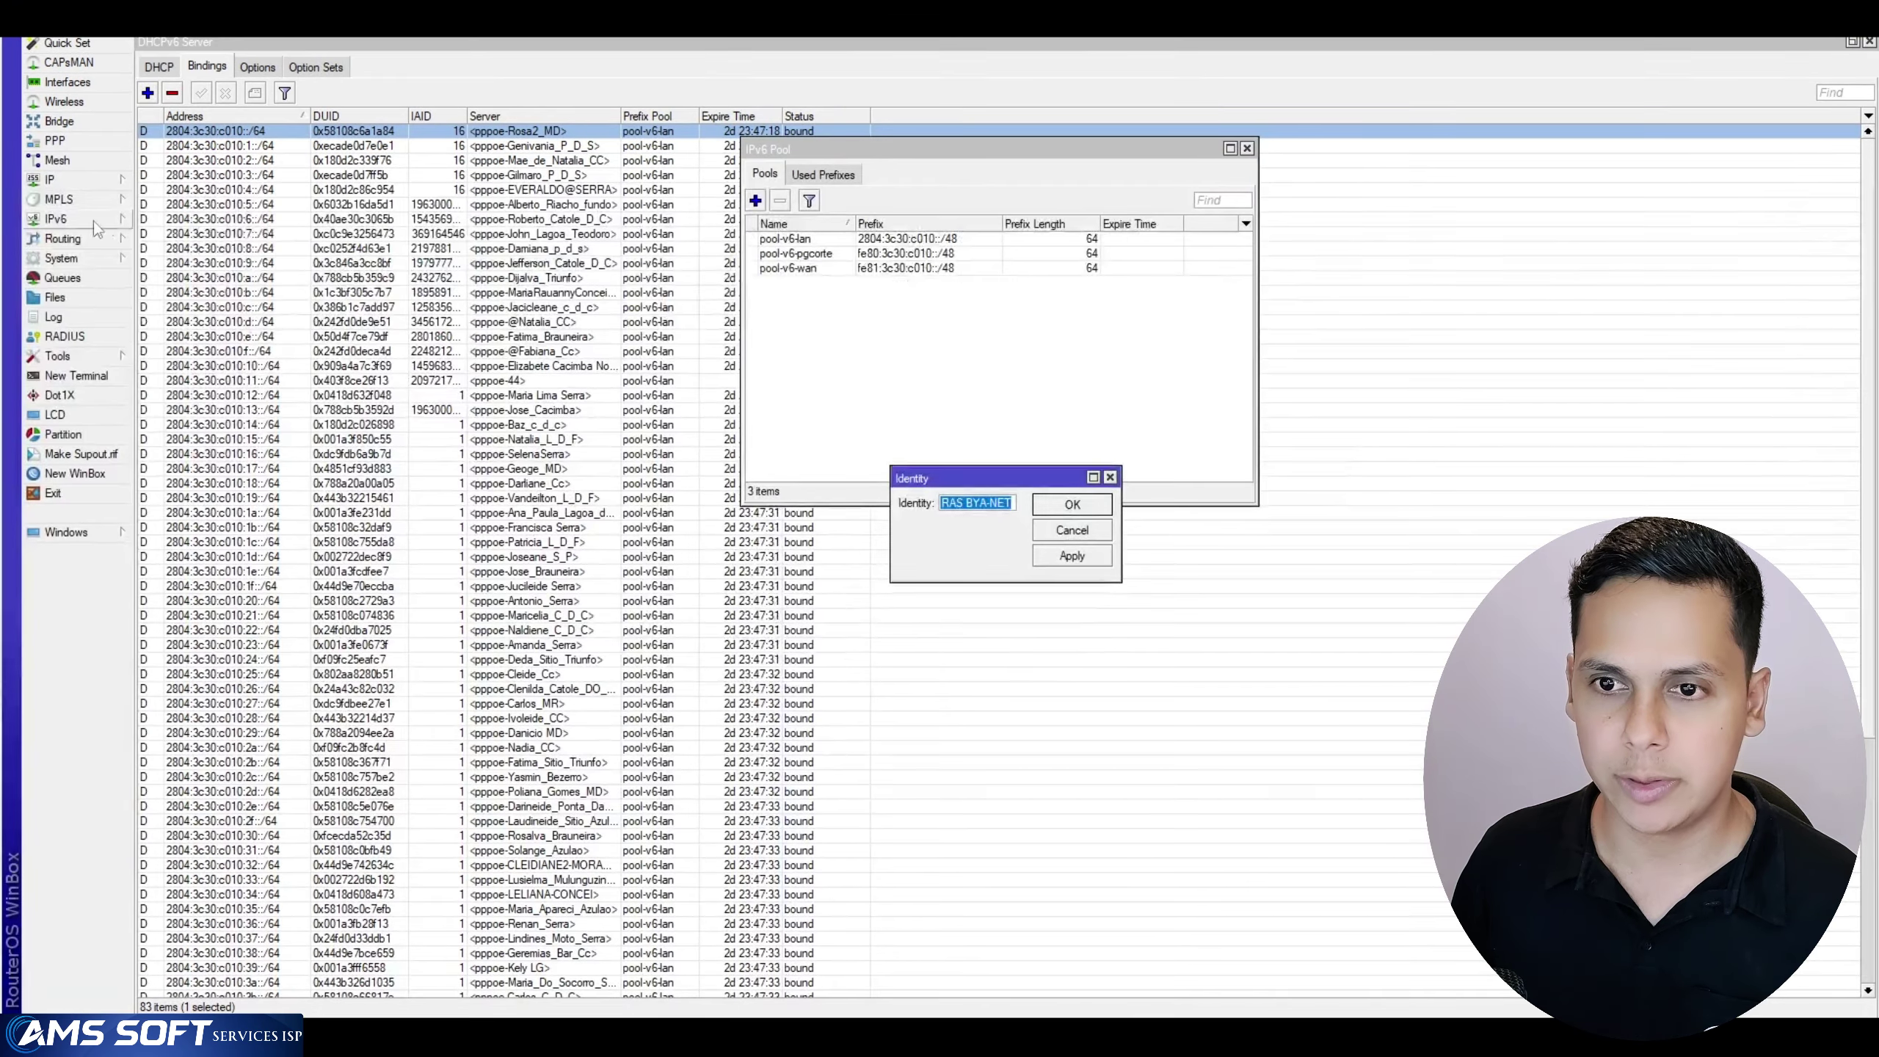
Switch to WinBox and start a new IPv6 address entry with the address 2804:3c30:c011::1/126
left_click(74, 218)
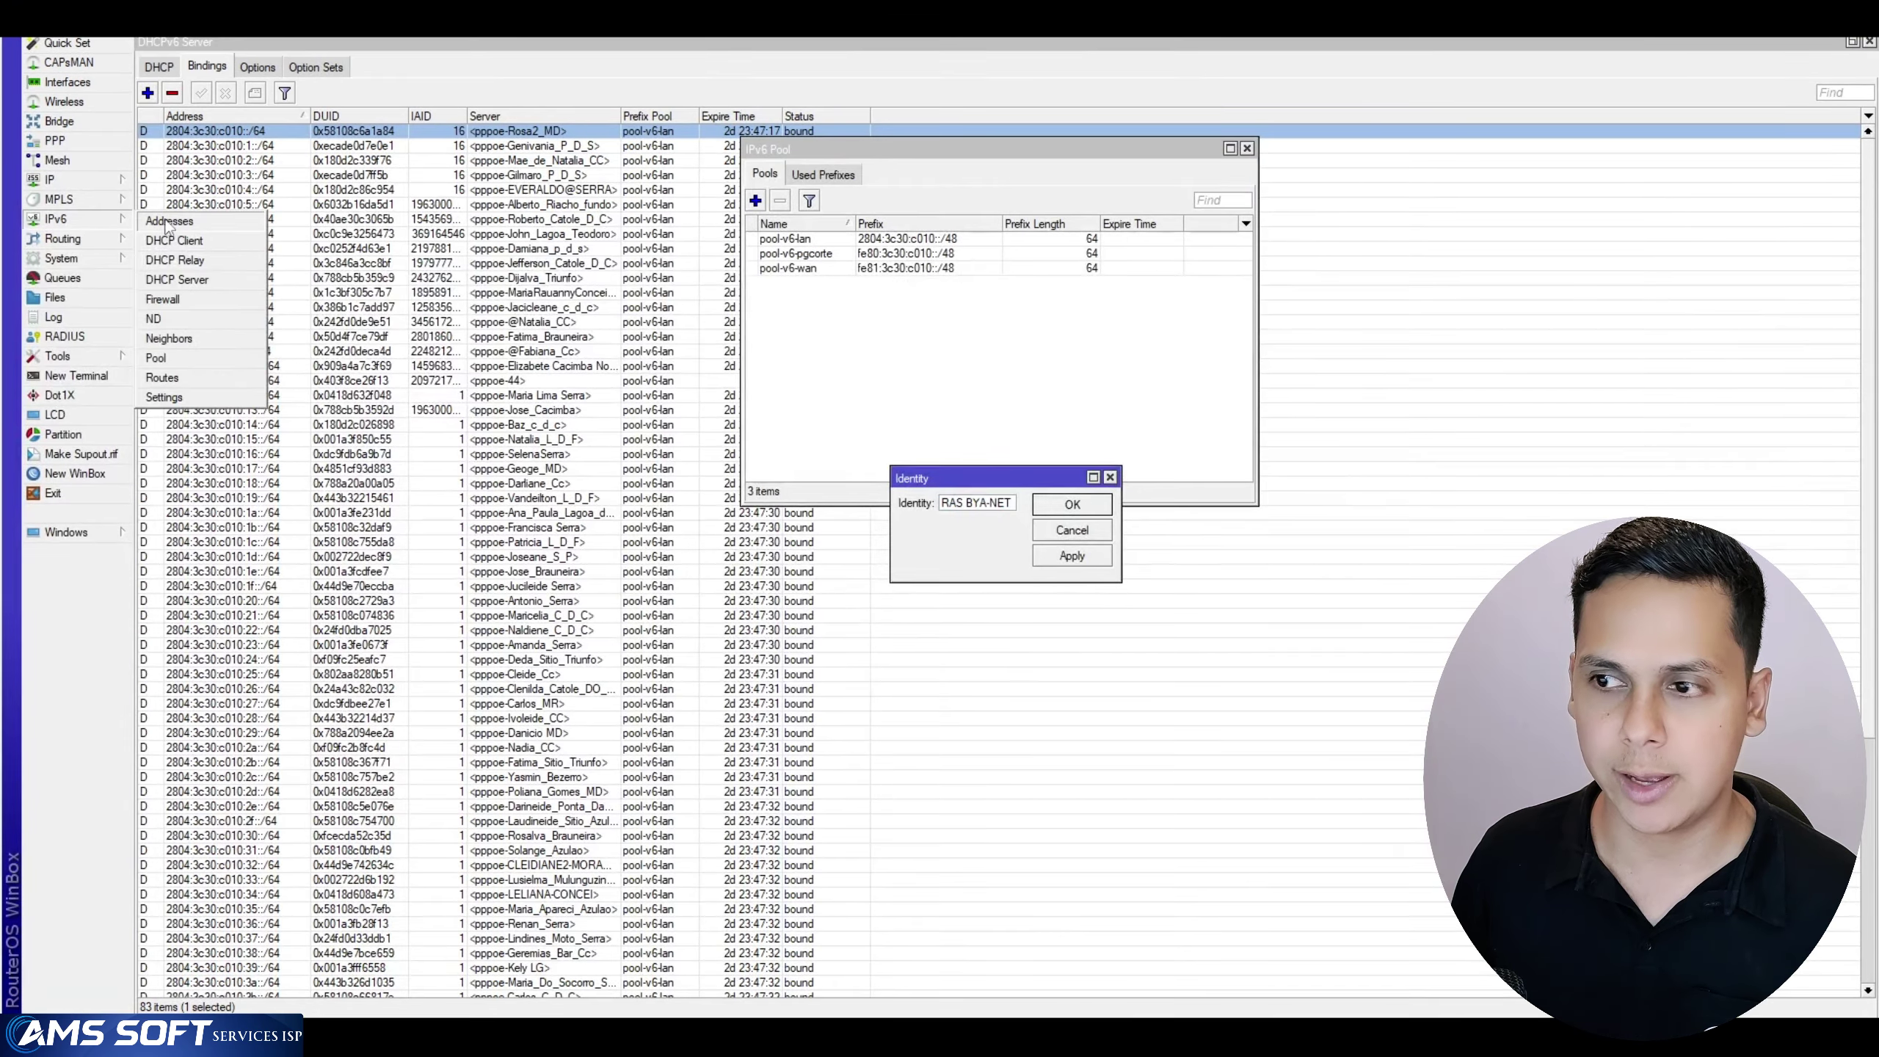
left_click(167, 222)
left_click(661, 381)
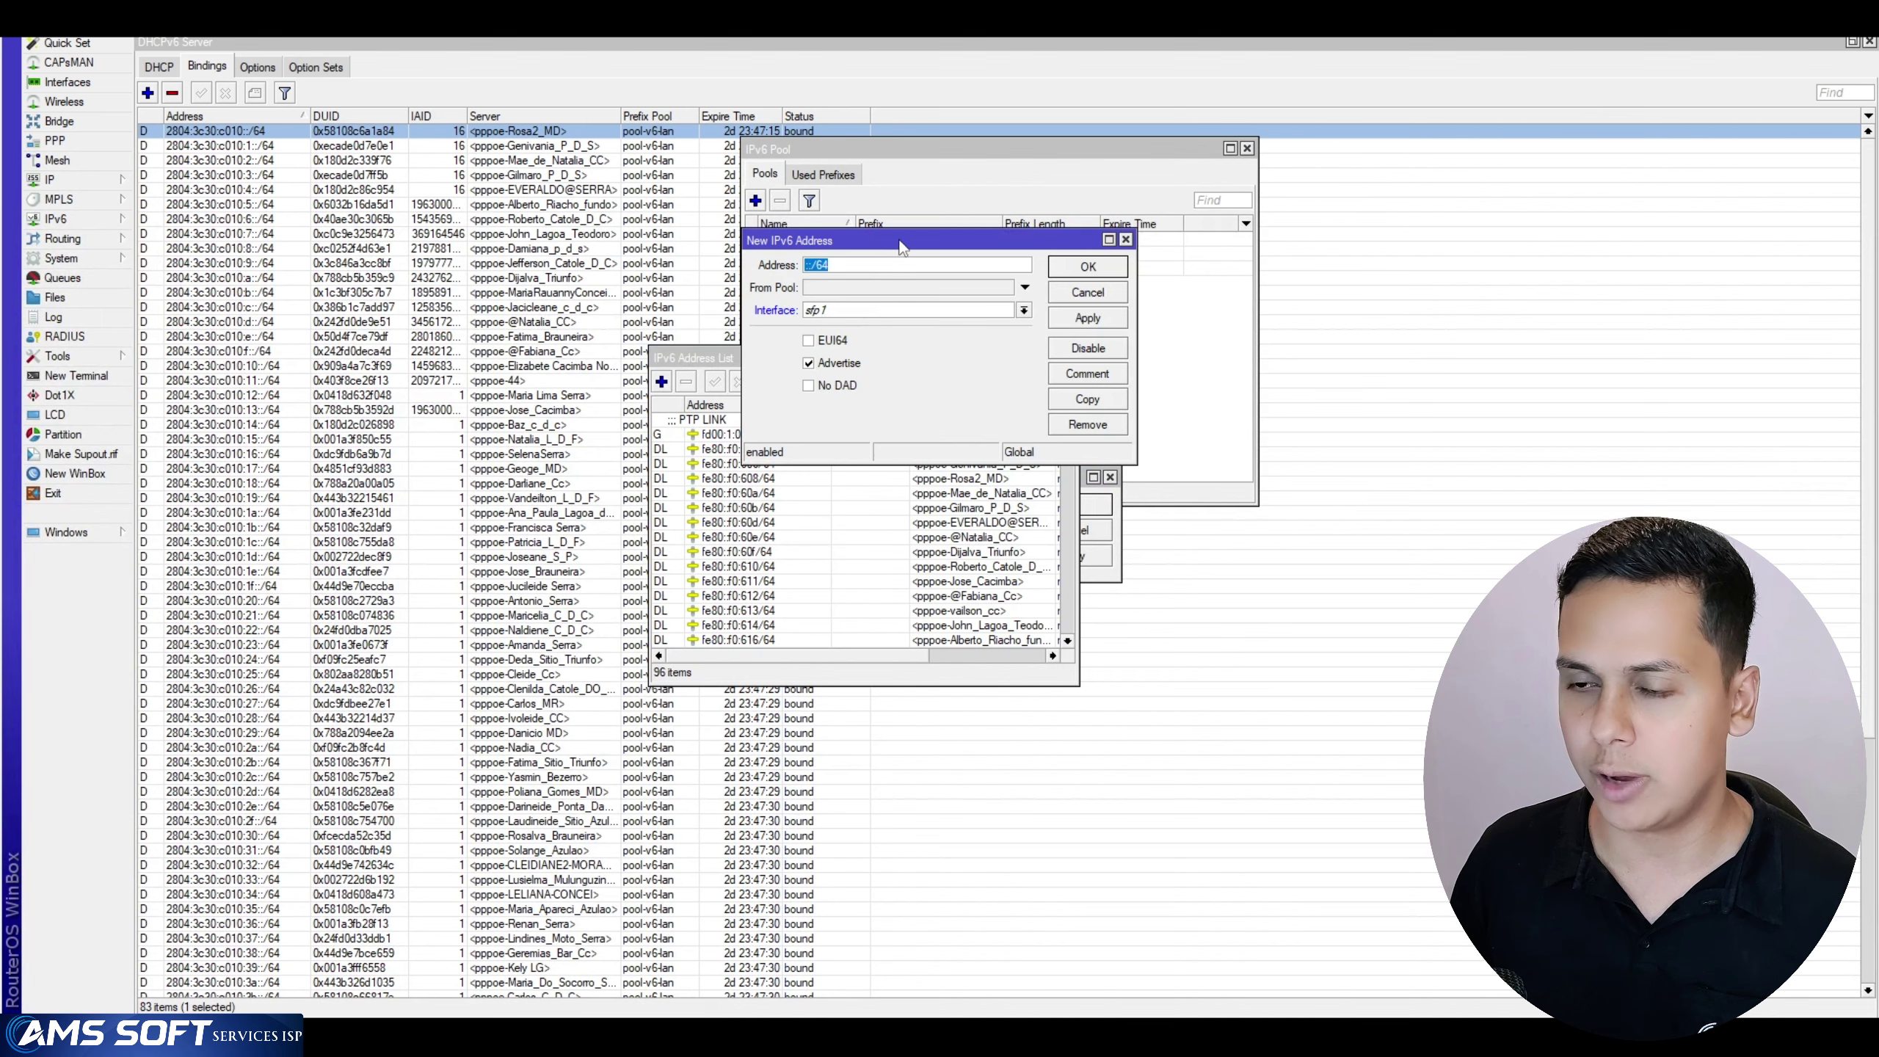
left_click_drag(901, 247, 551, 247)
type("2804:3c30:c011::/126")
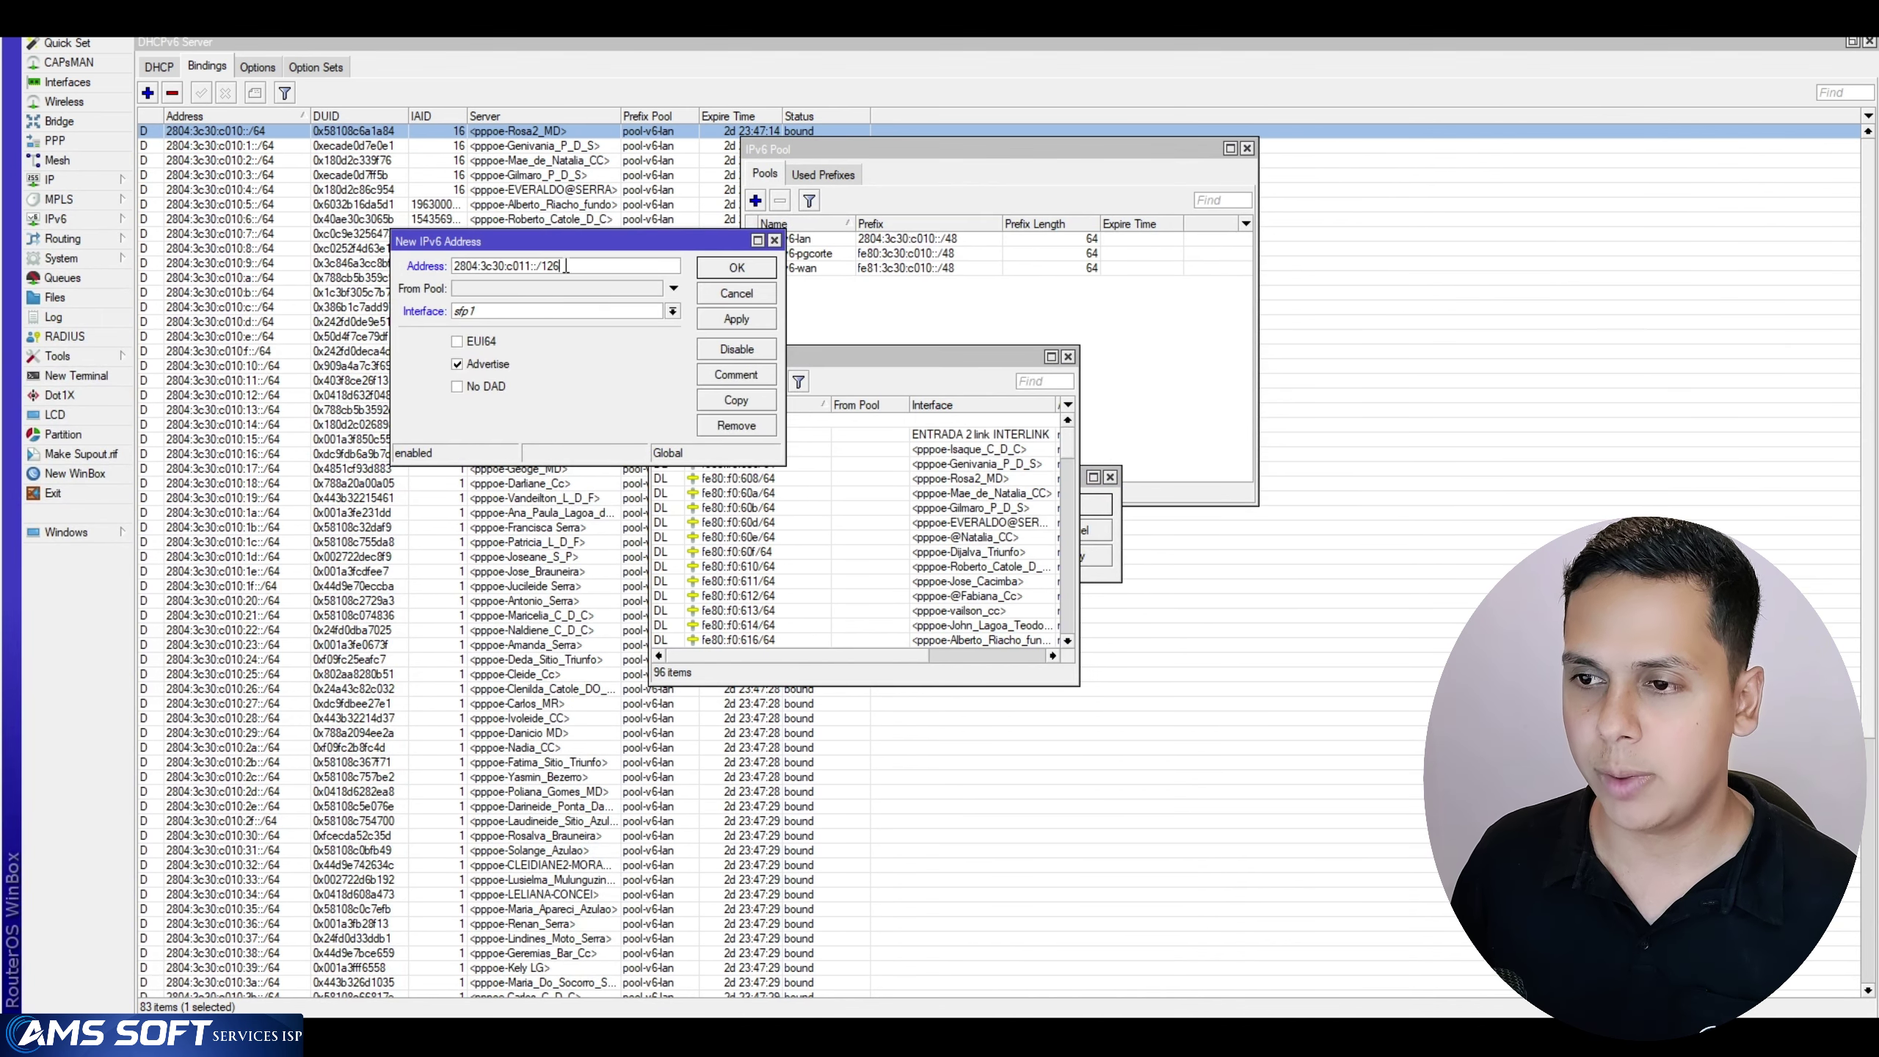
mouse_move(564, 268)
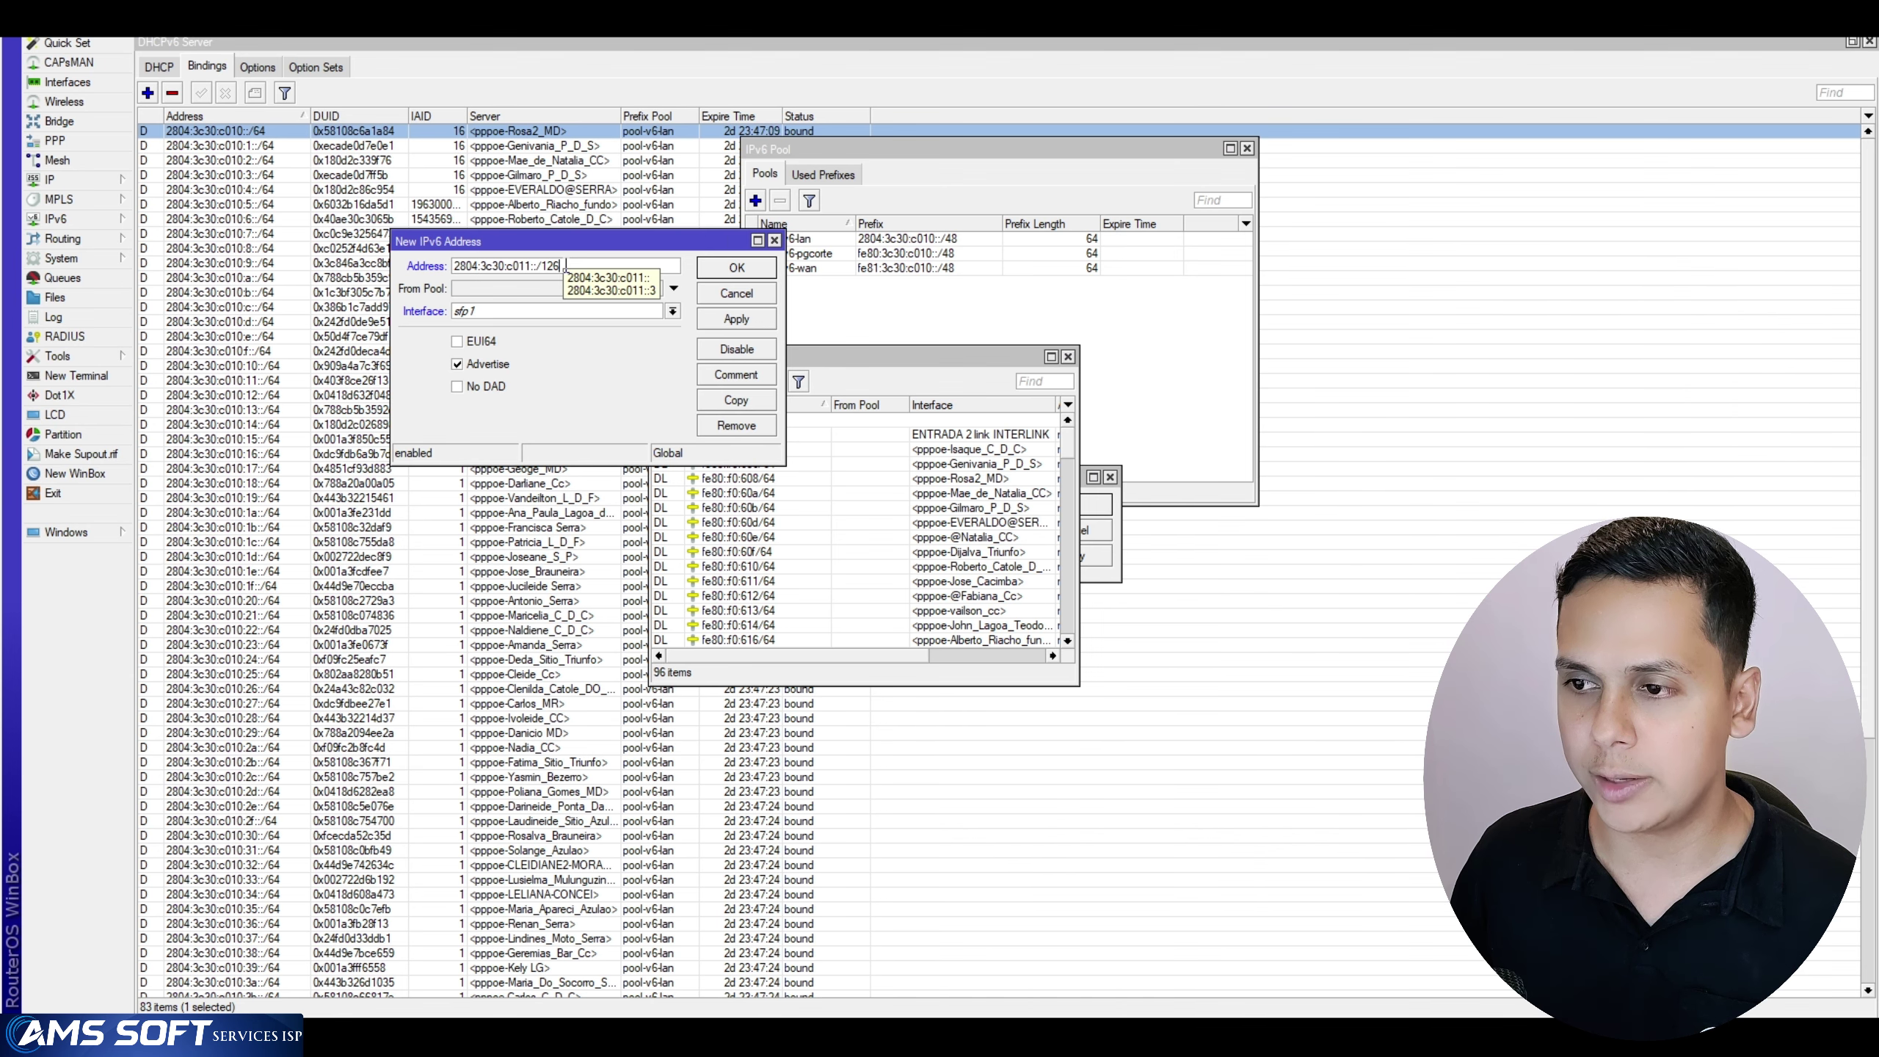
key("Left")
key("Left")
key("Left")
key("Left")
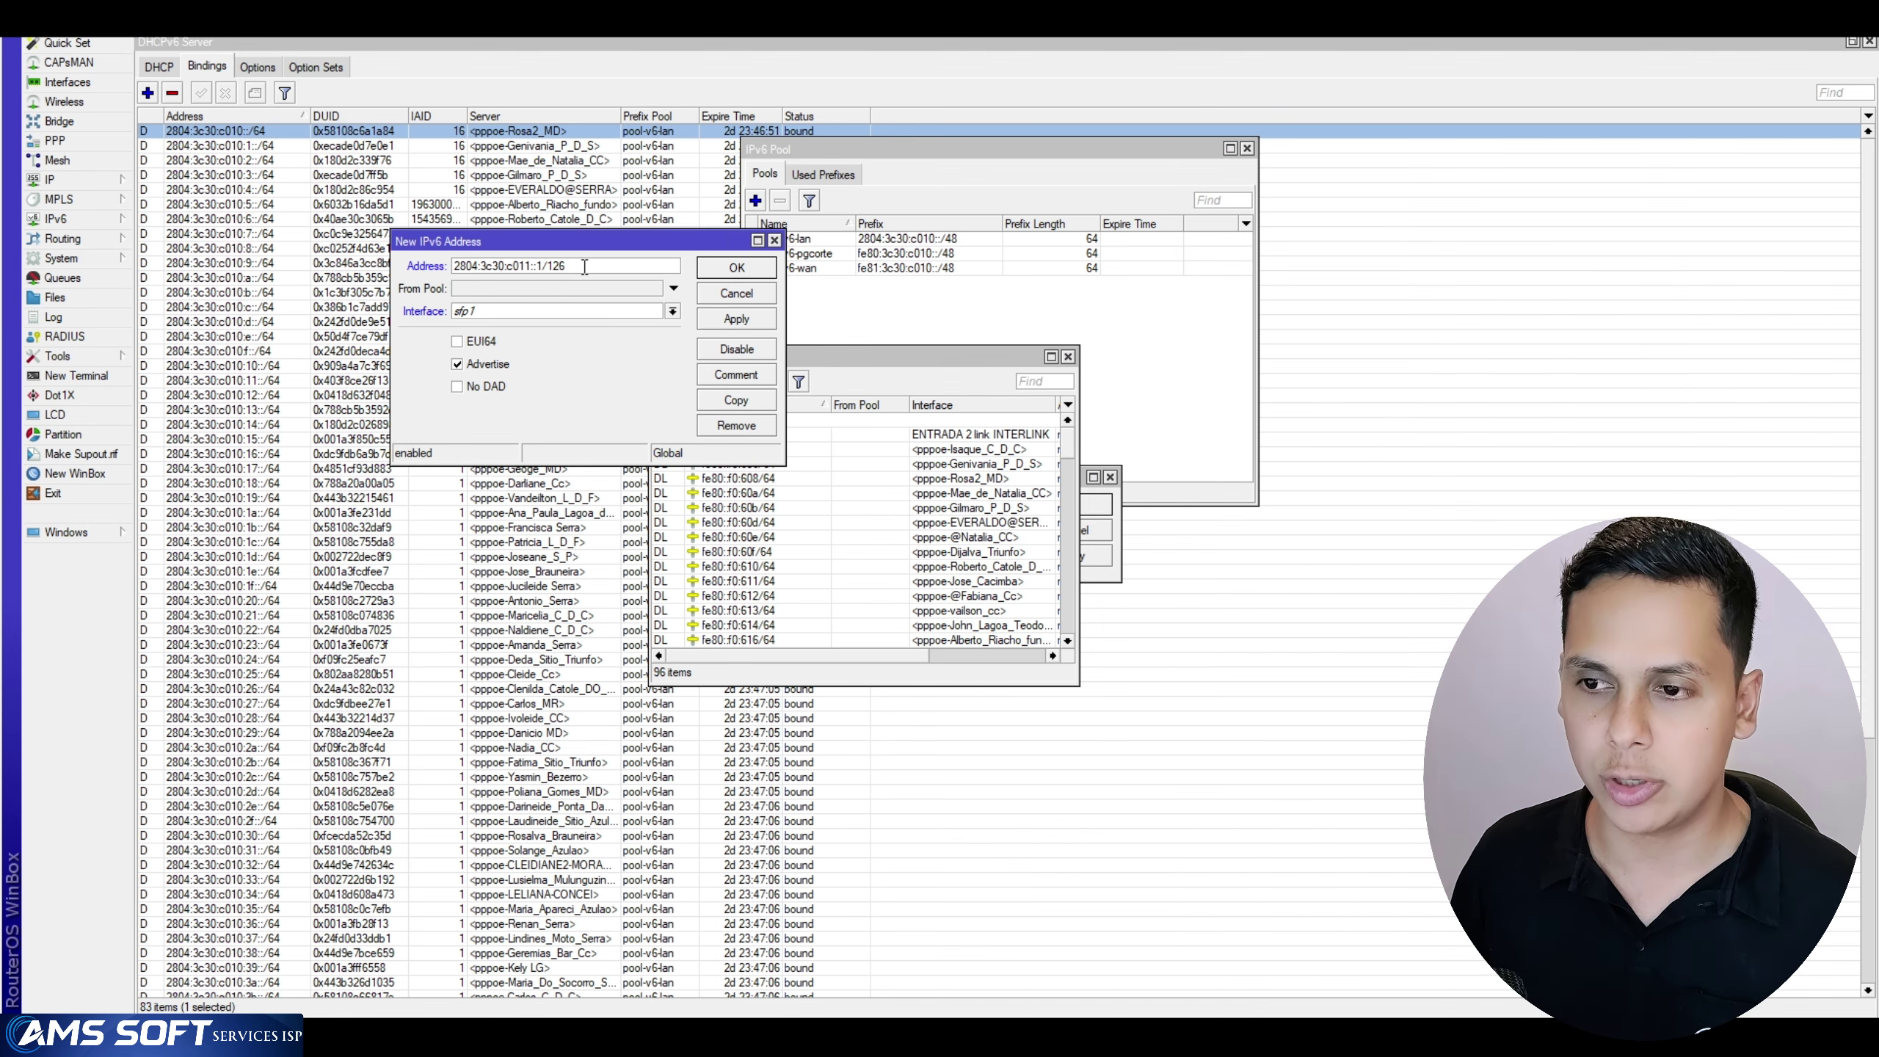
Assign the new IPv6 address to the interface SAIDA 11 link-PROXMOX and turn off Advertise
left_click(493, 317)
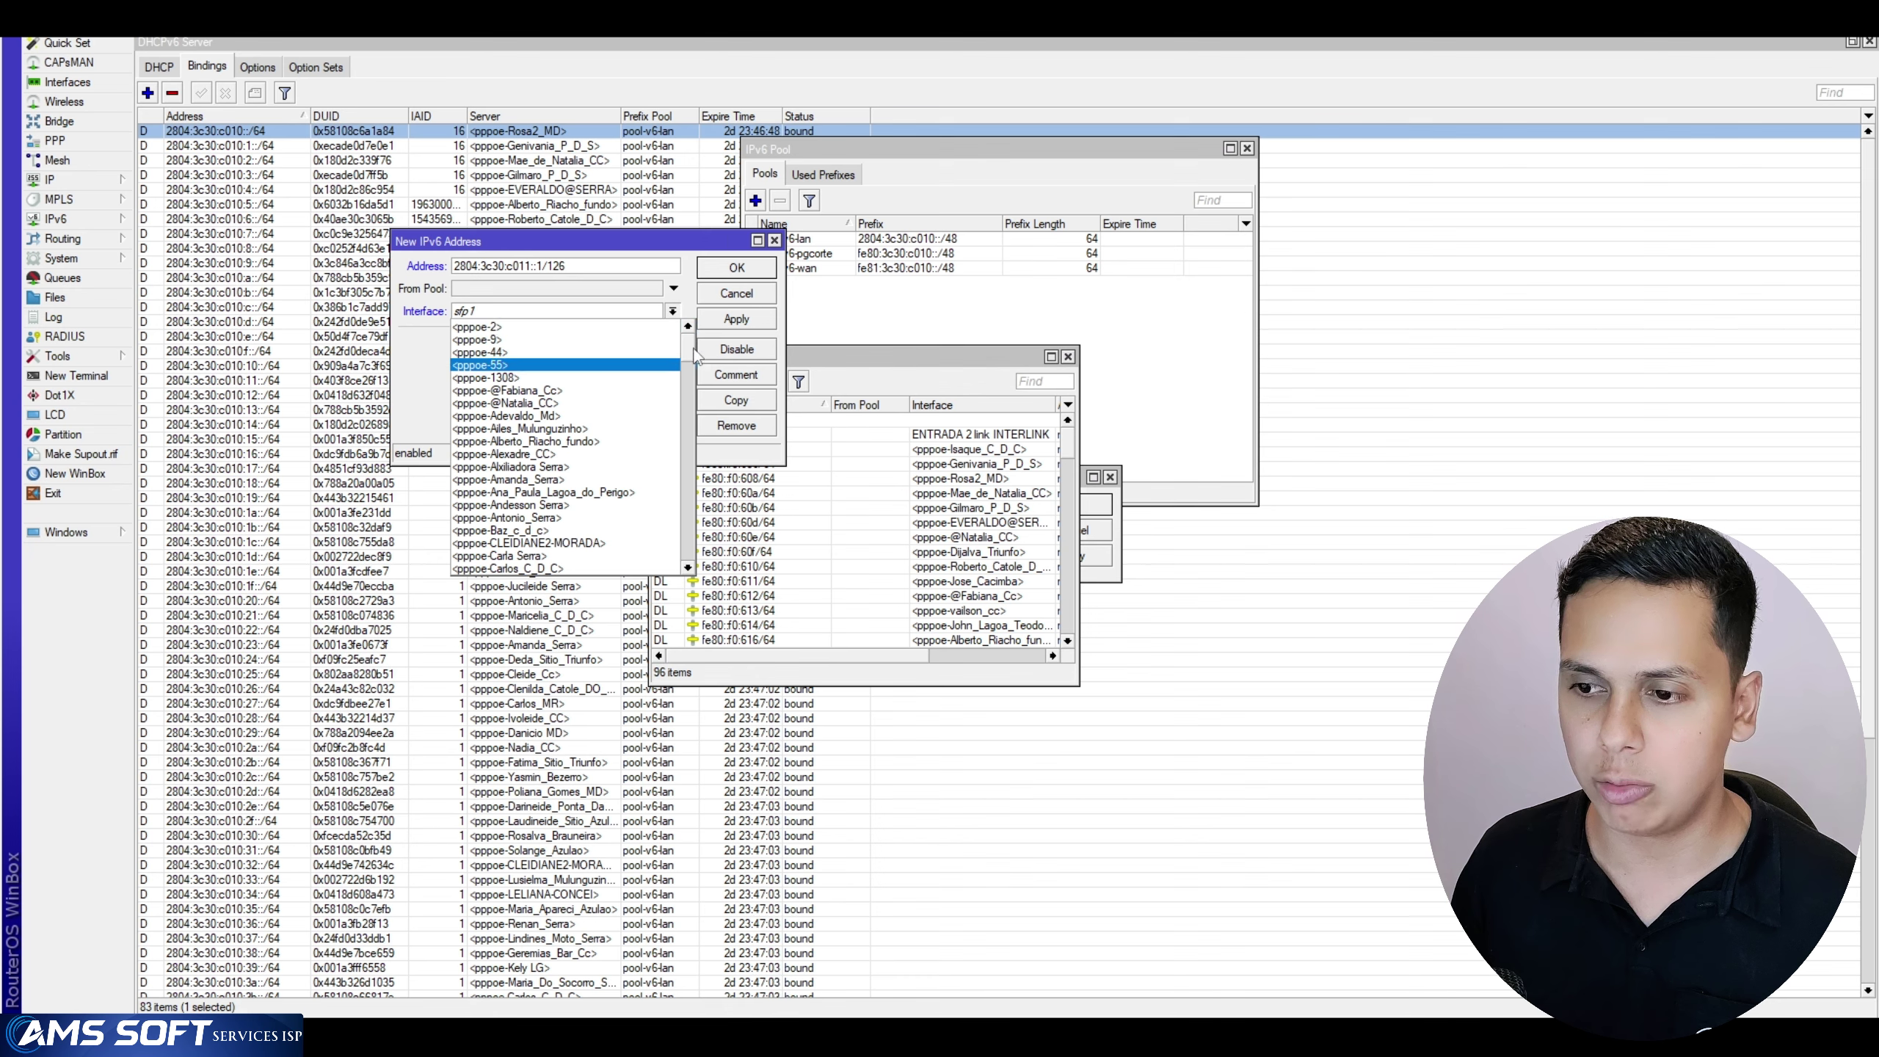
left_click_drag(695, 355, 702, 578)
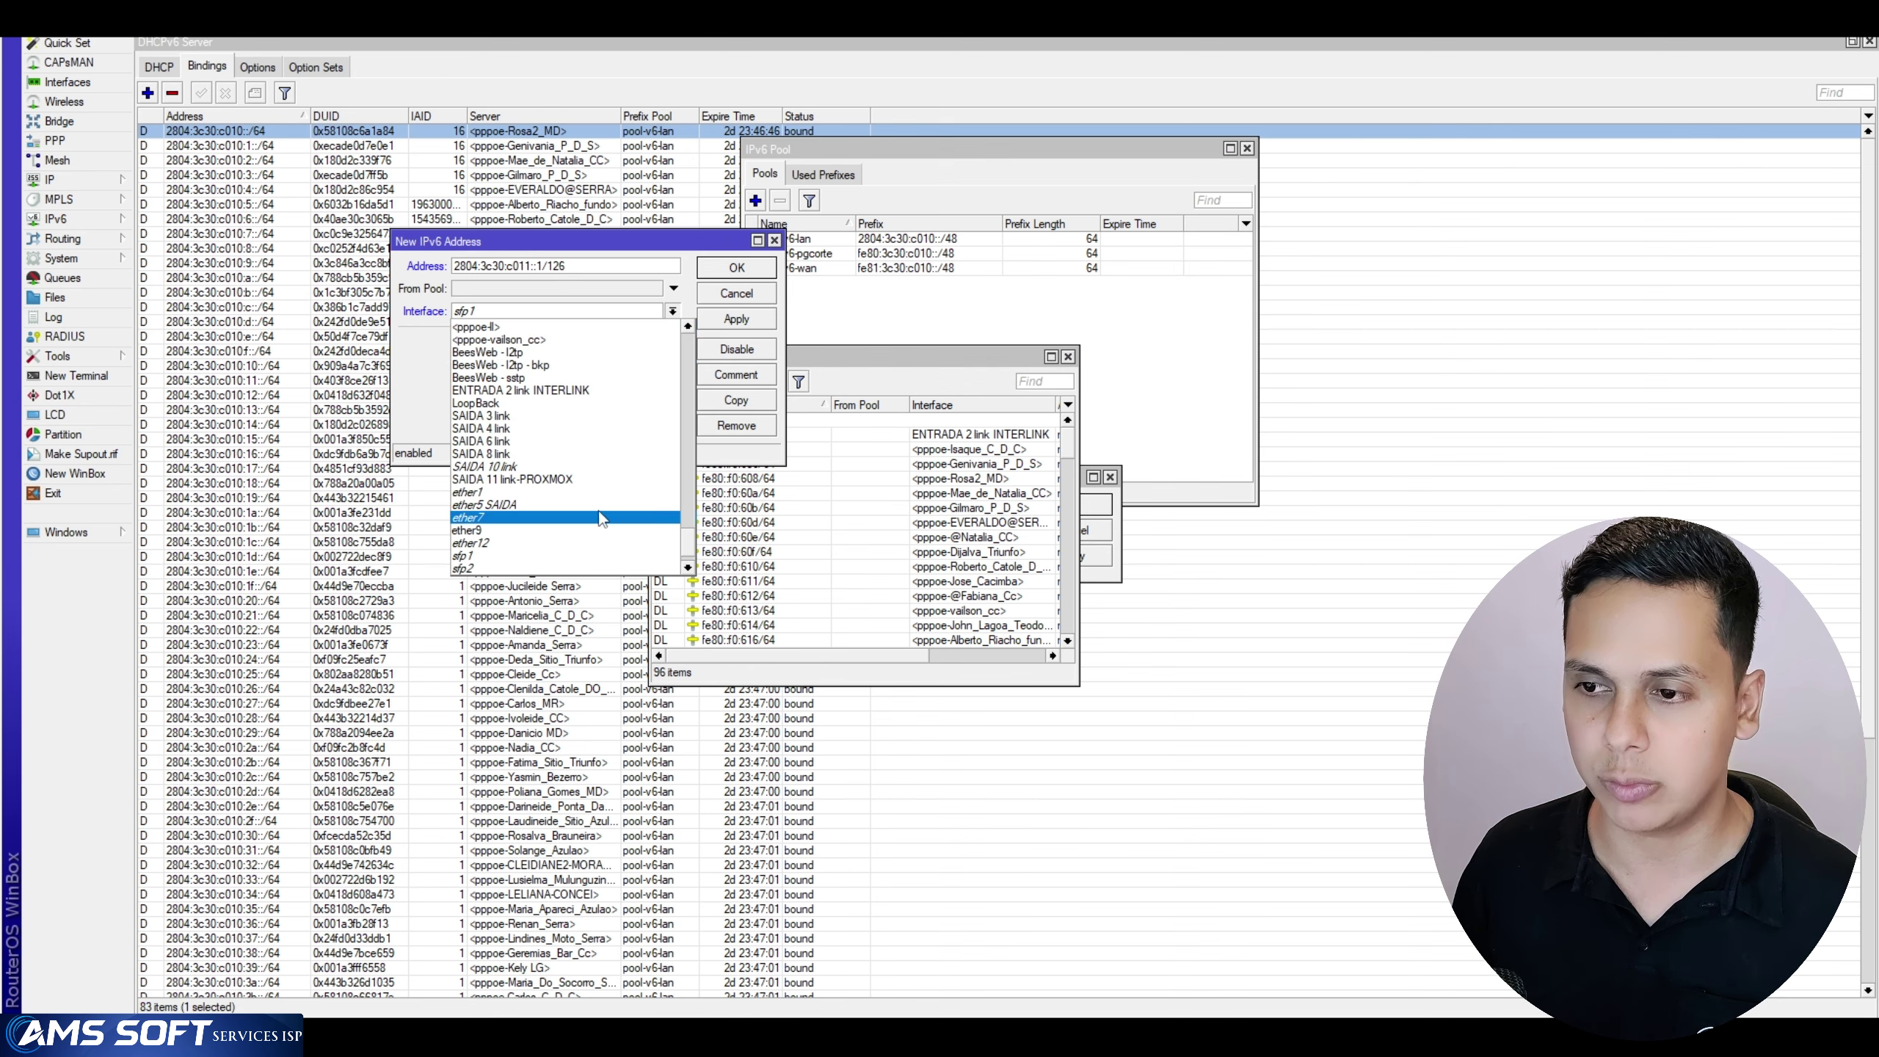
scroll(601, 518, "down", 3)
scroll(601, 518, "down", 2)
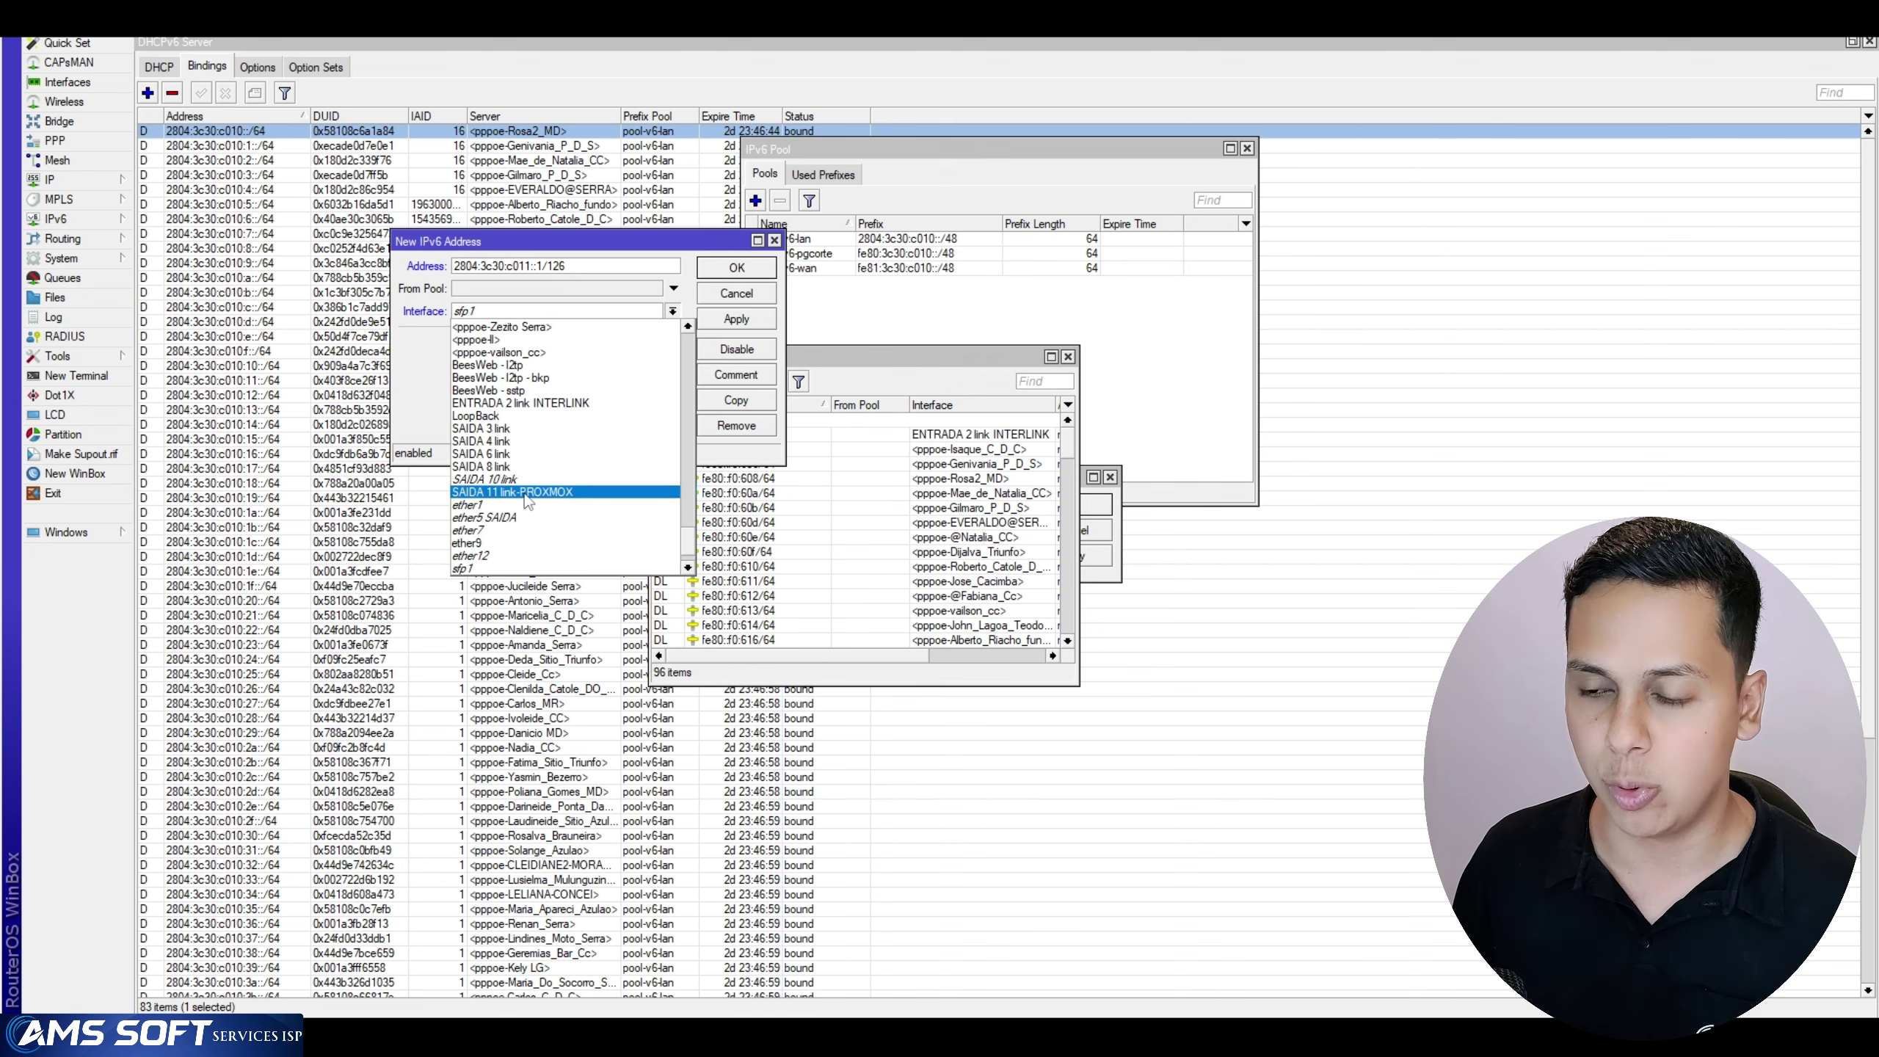
left_click(550, 493)
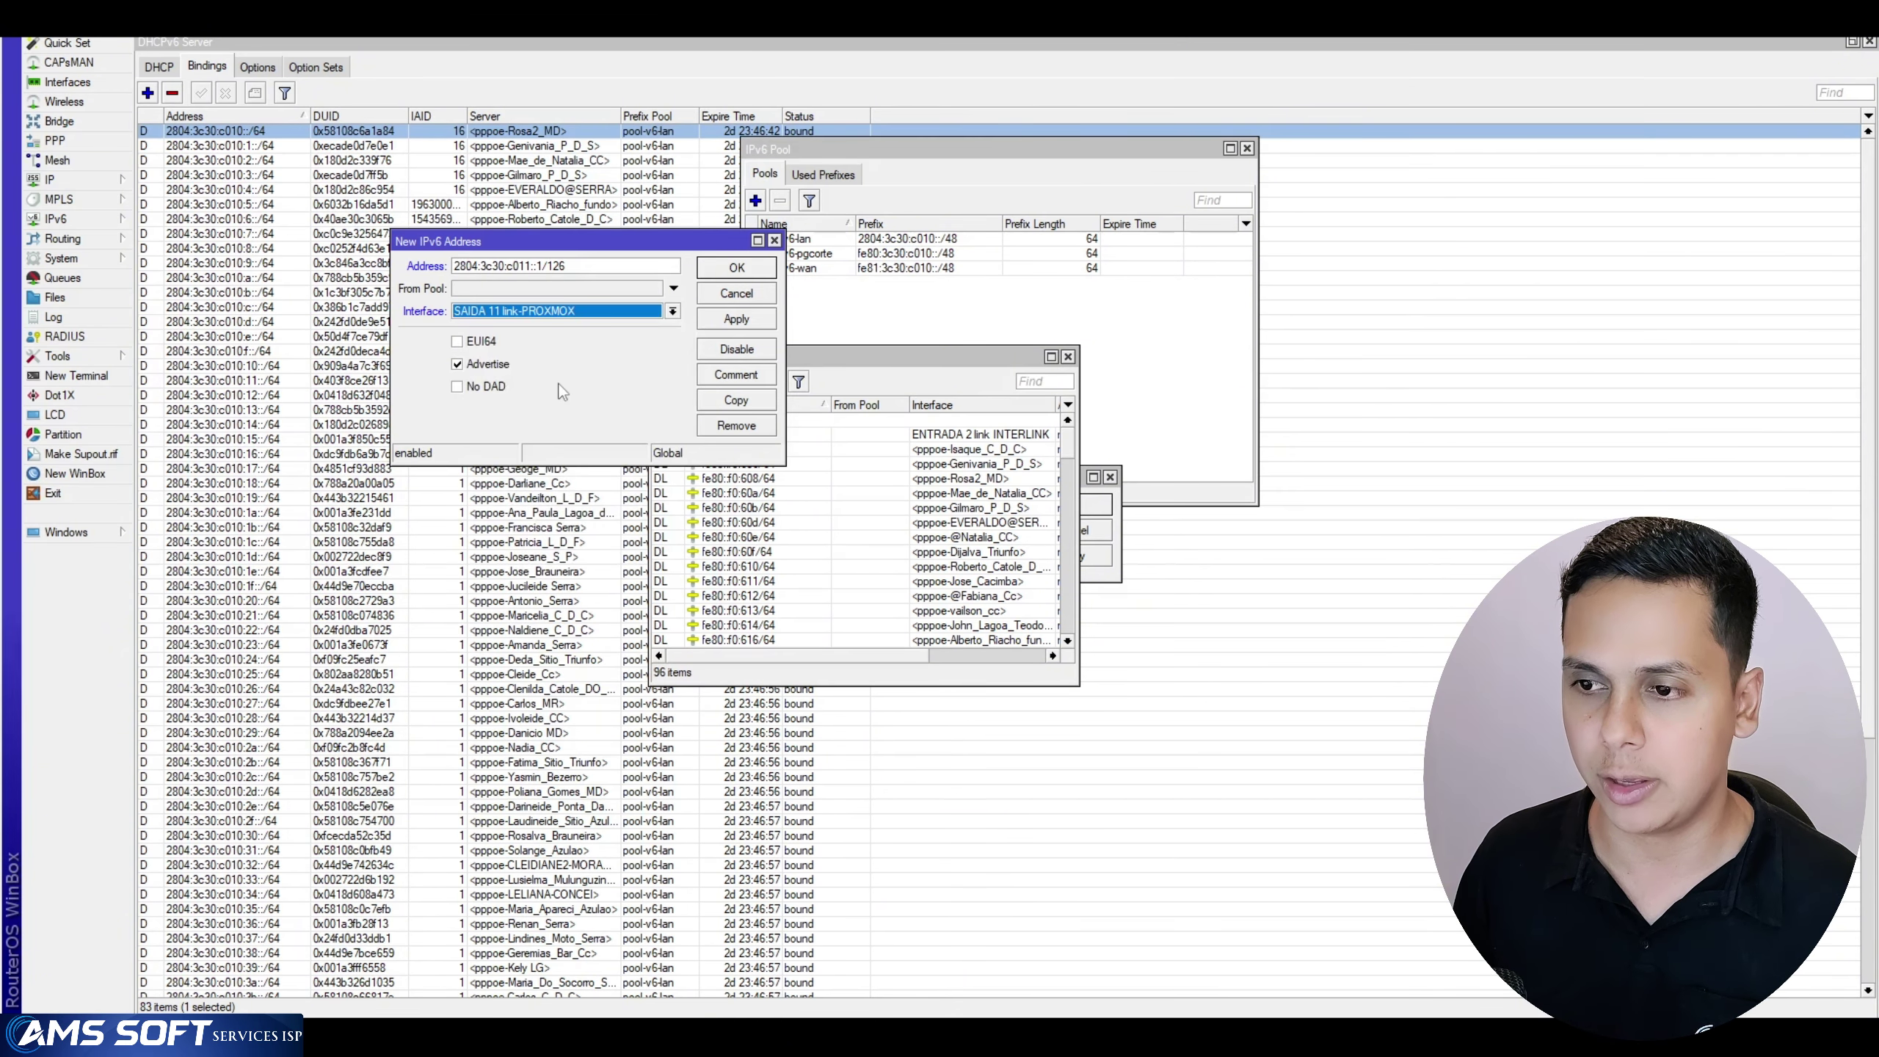
left_click(466, 365)
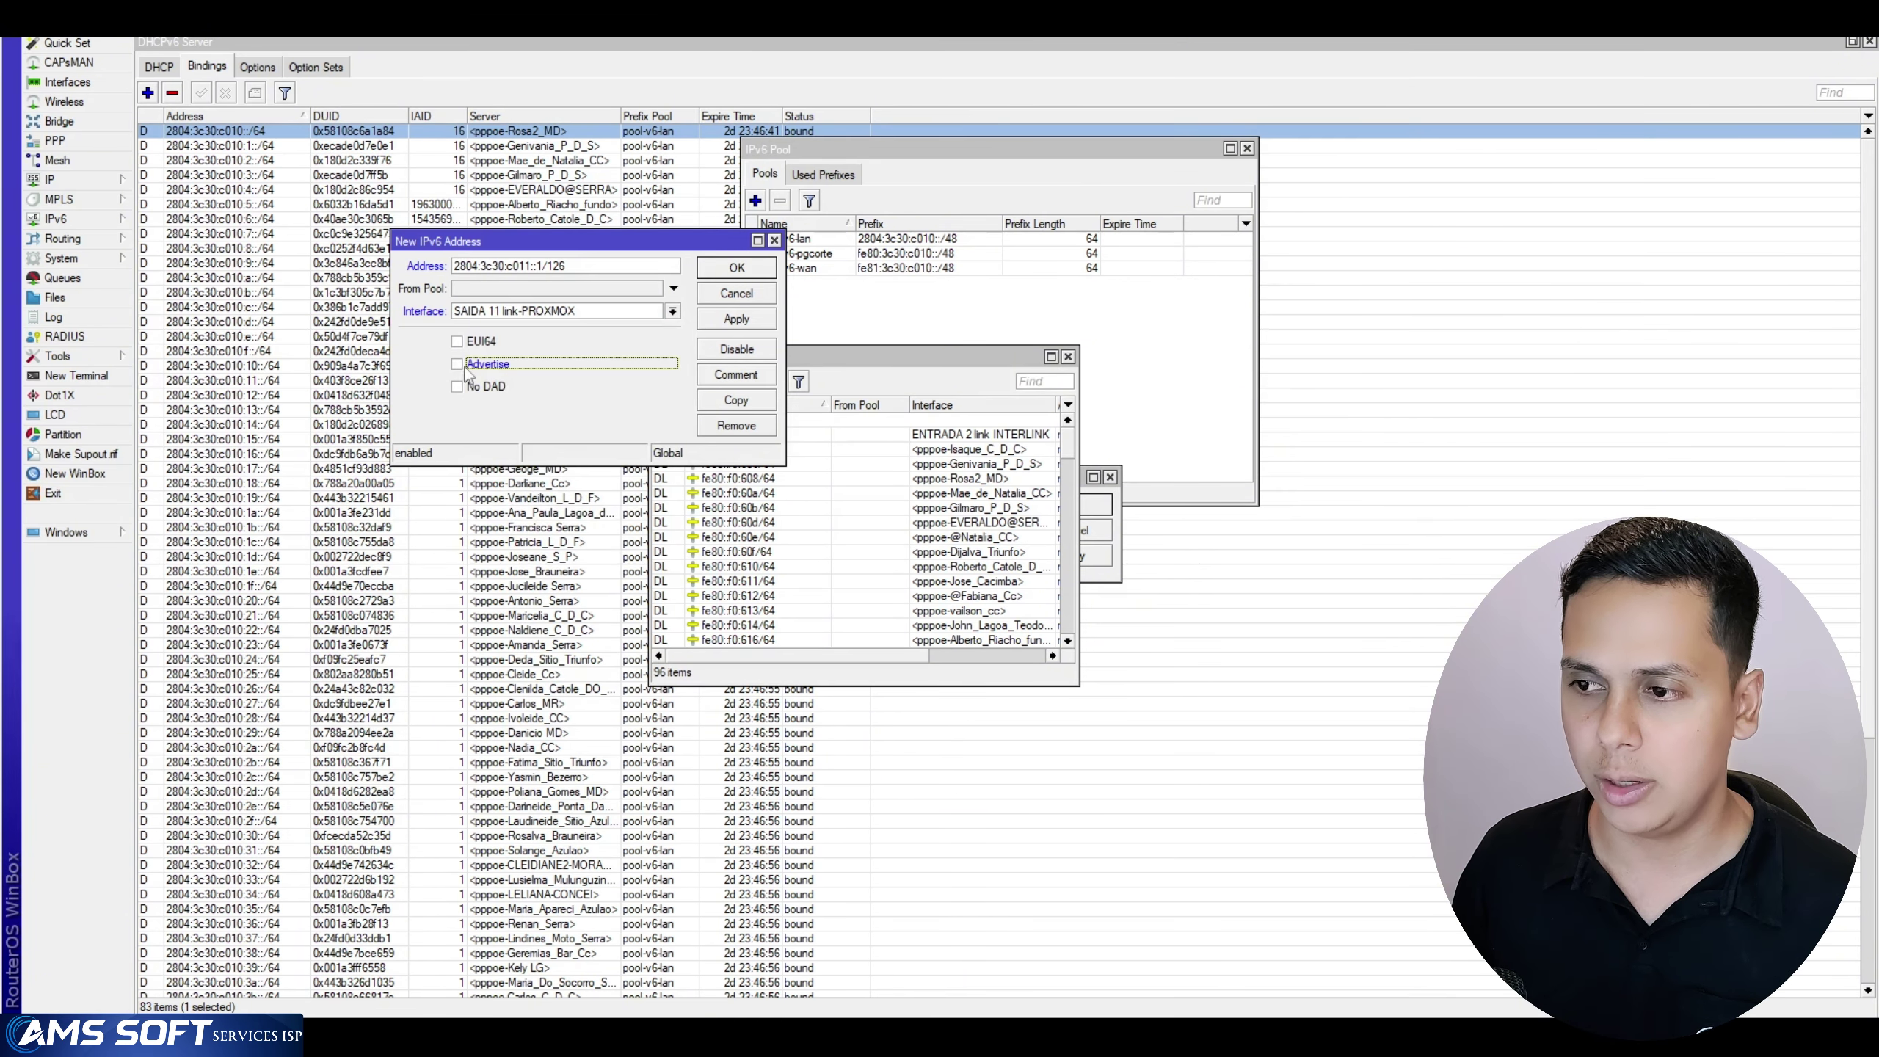
Compare the router's new IPv6 address entry with the speedtest subnet's address range in phpIPAM
left_click(568, 265)
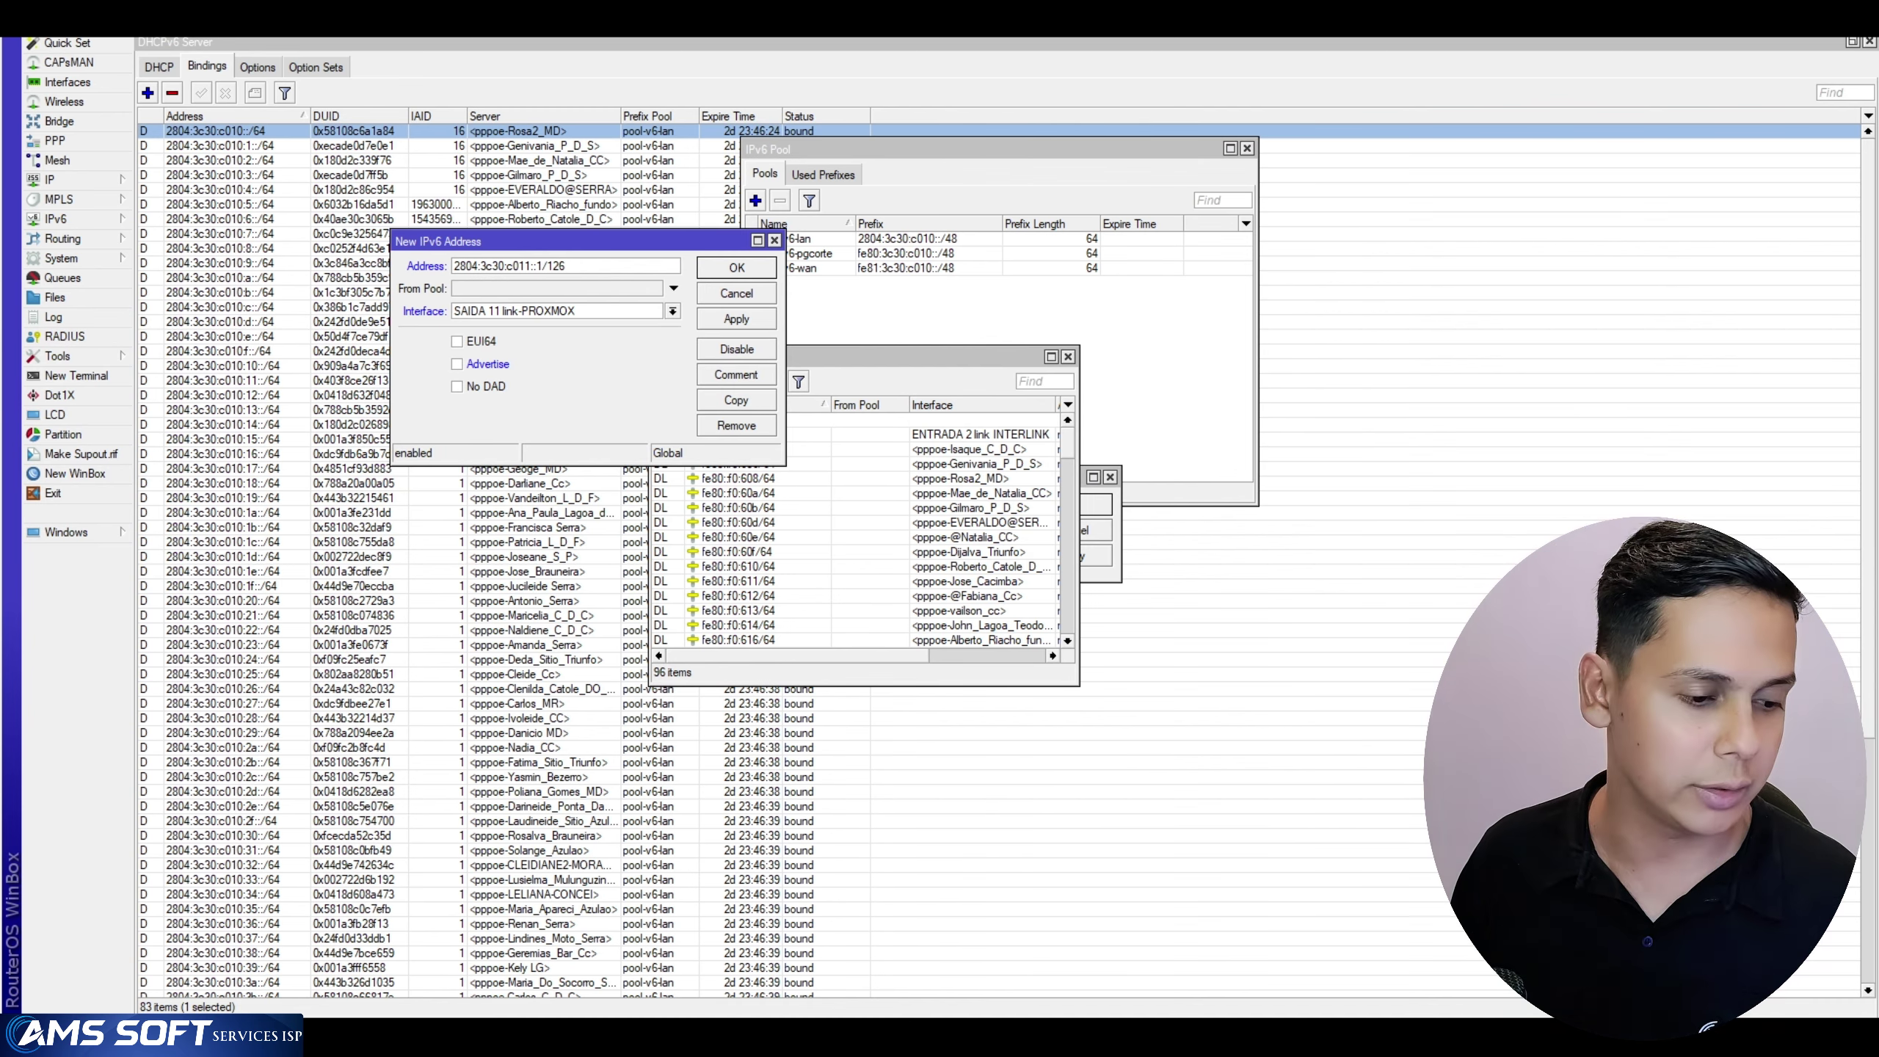
key("alt+Tab")
scroll(729, 521, "down", 3)
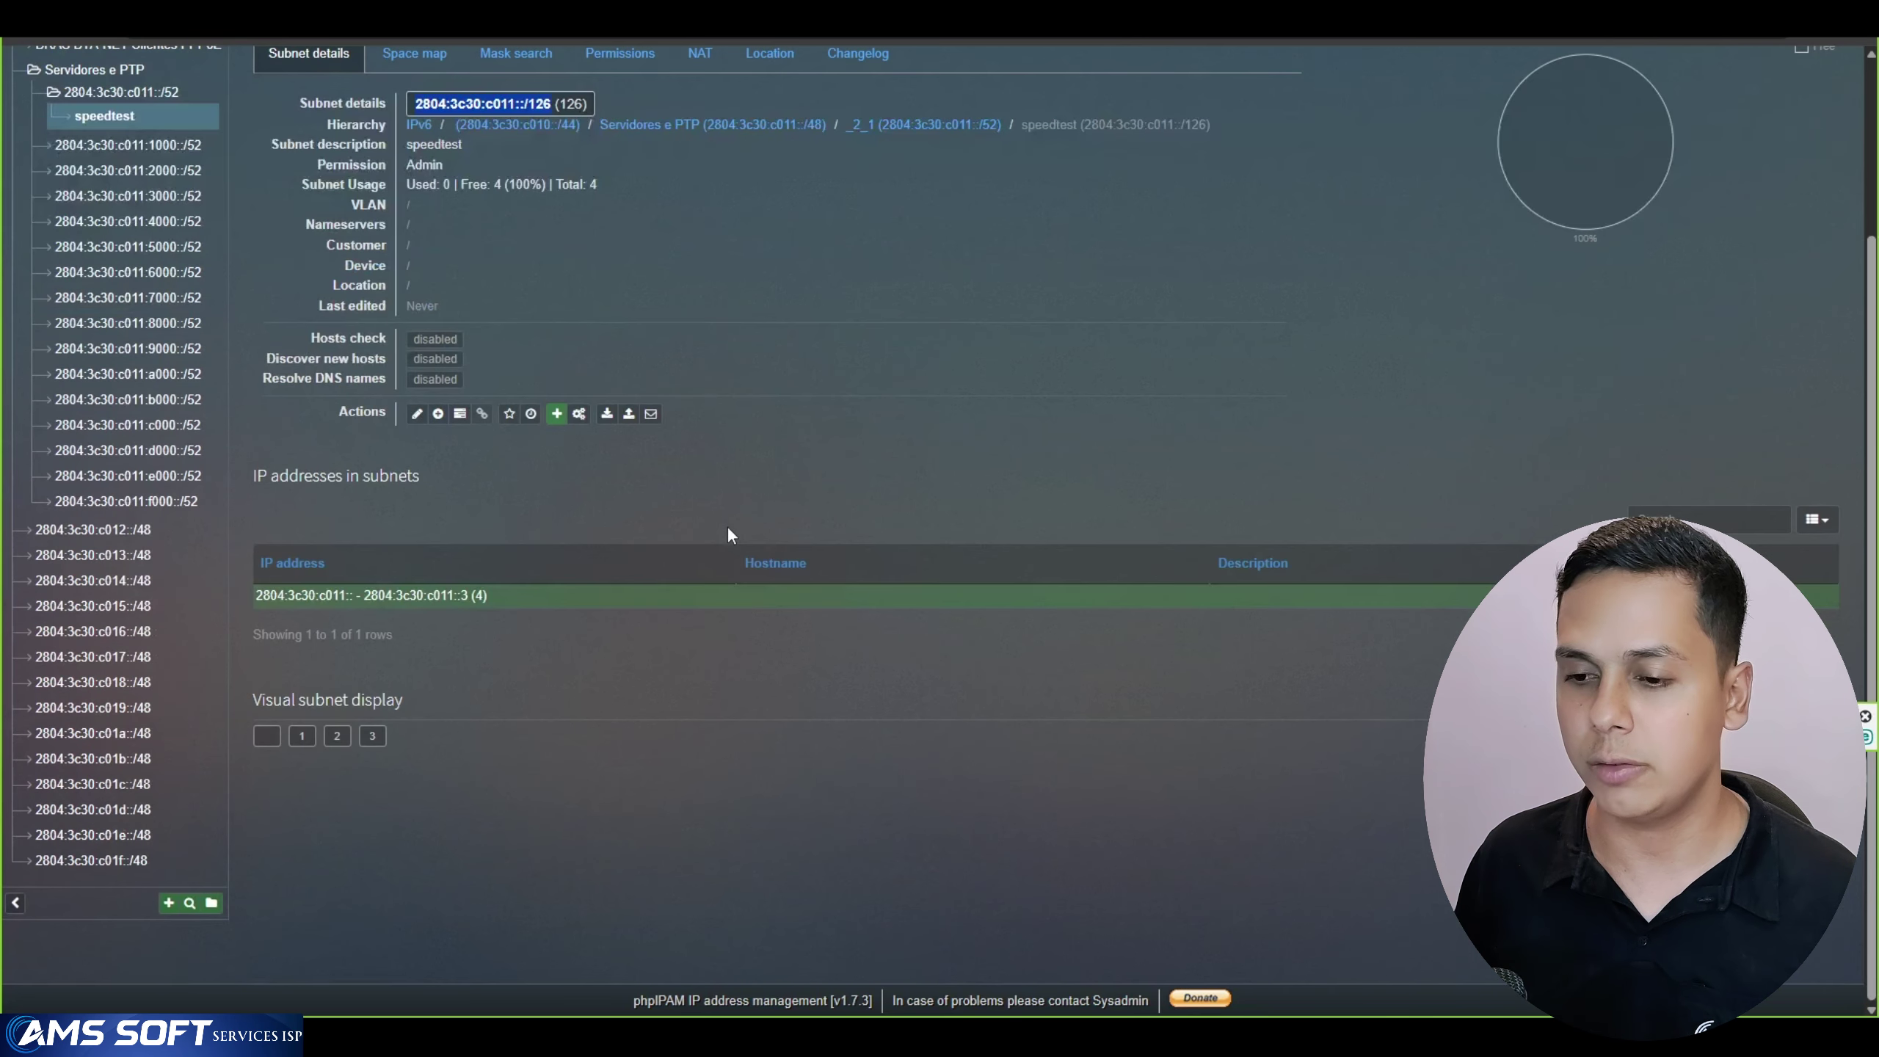
scroll(727, 525, "up", 3)
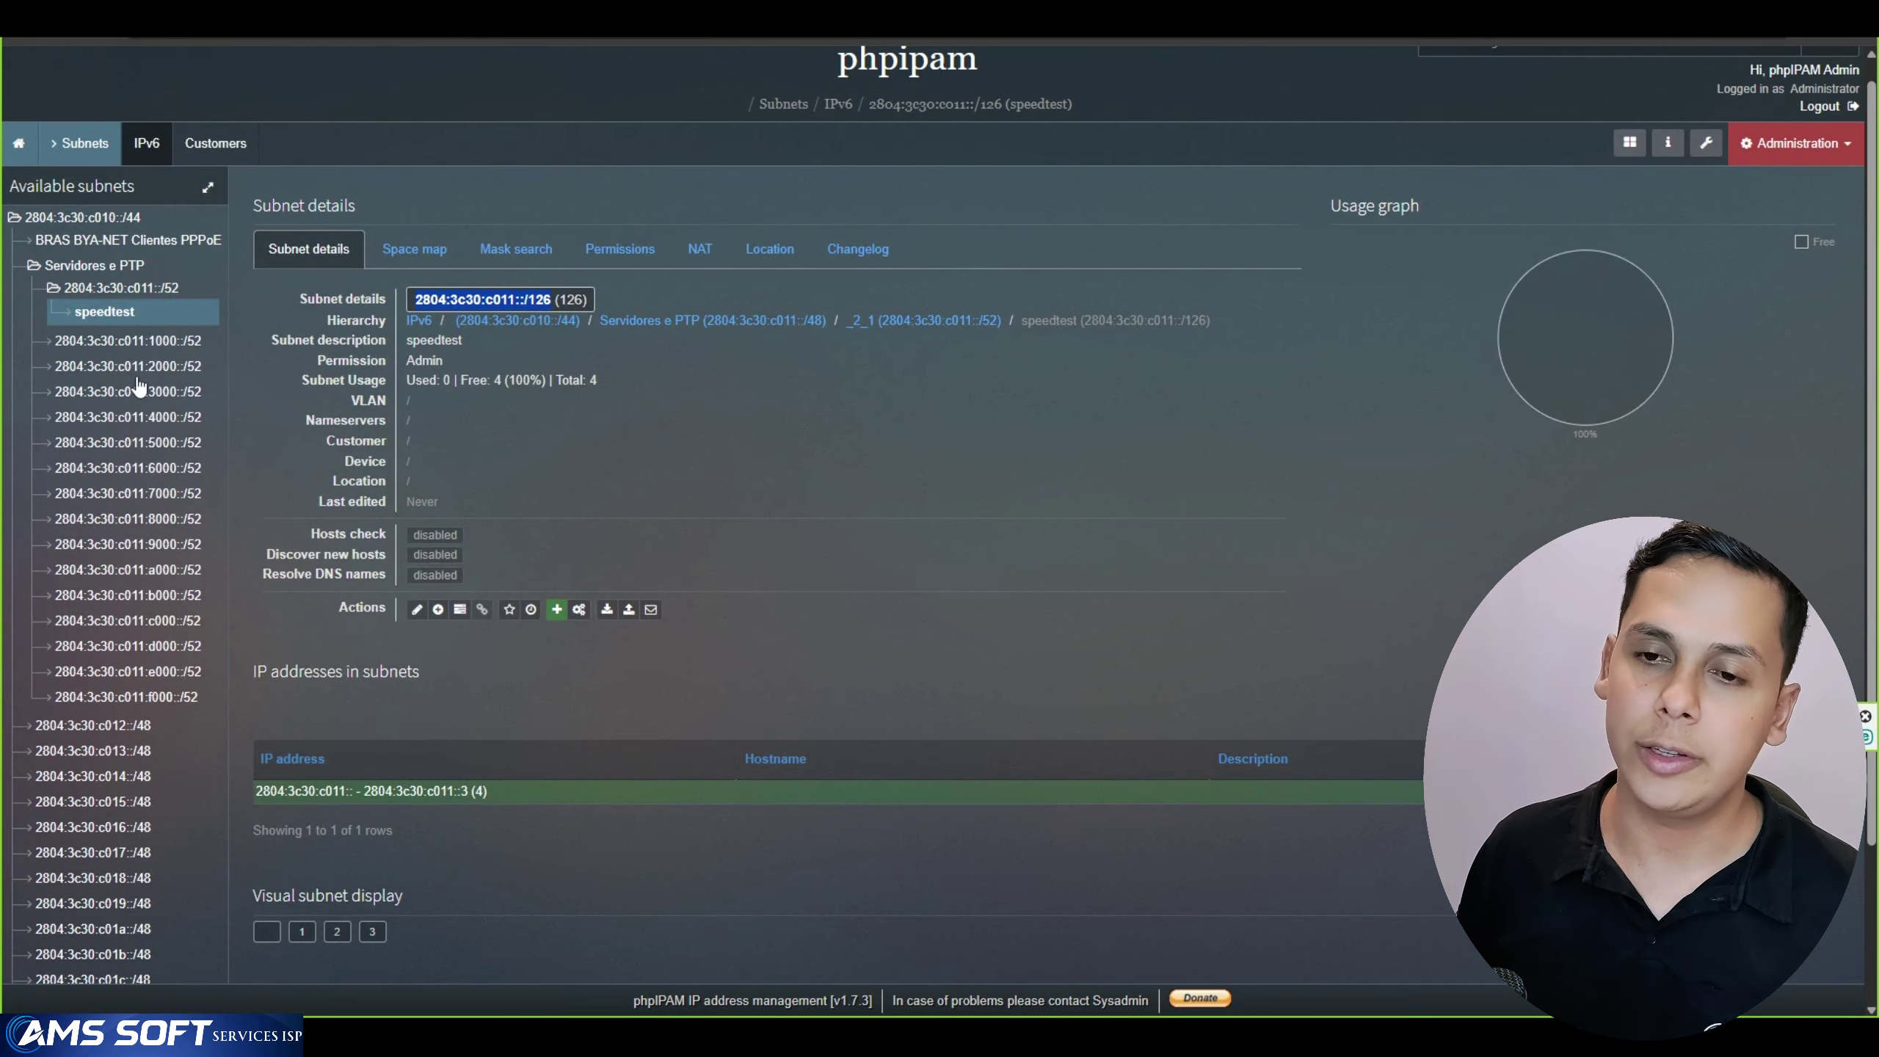
left_click(105, 312)
scroll(215, 333, "down", 3)
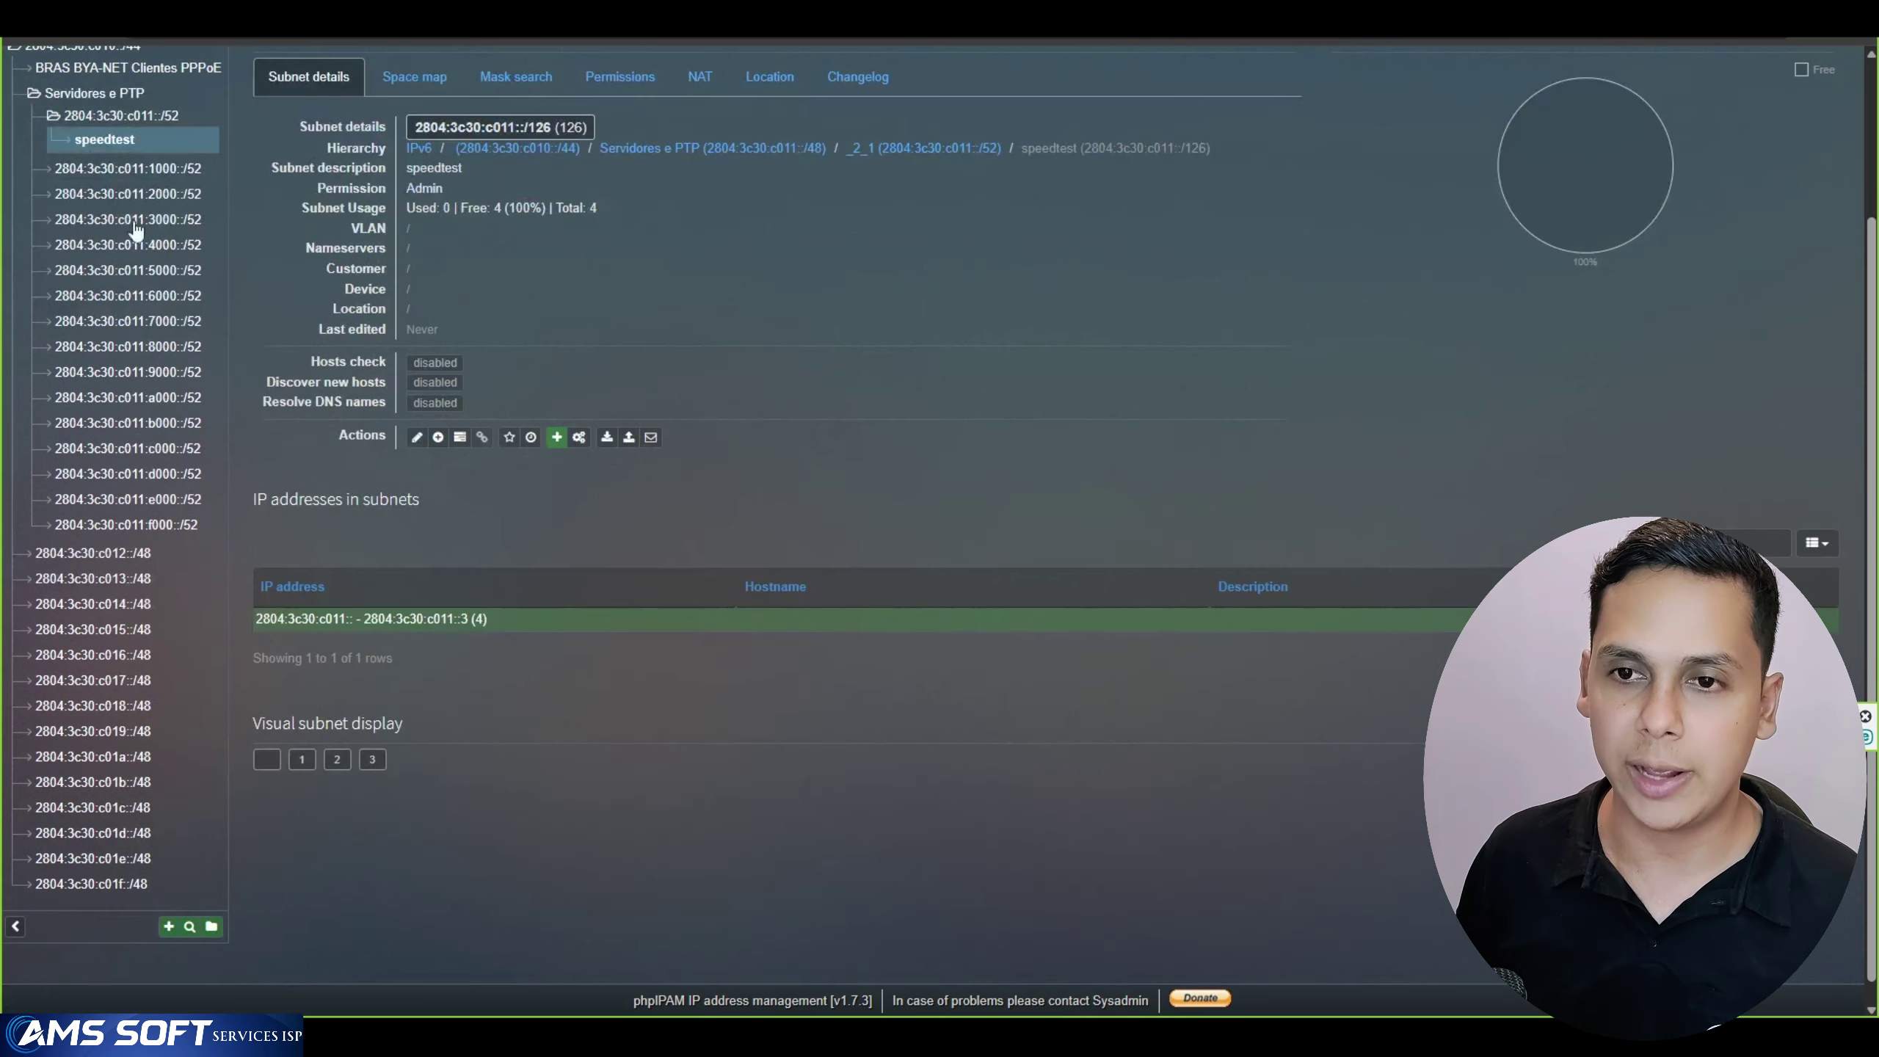
left_click(197, 156)
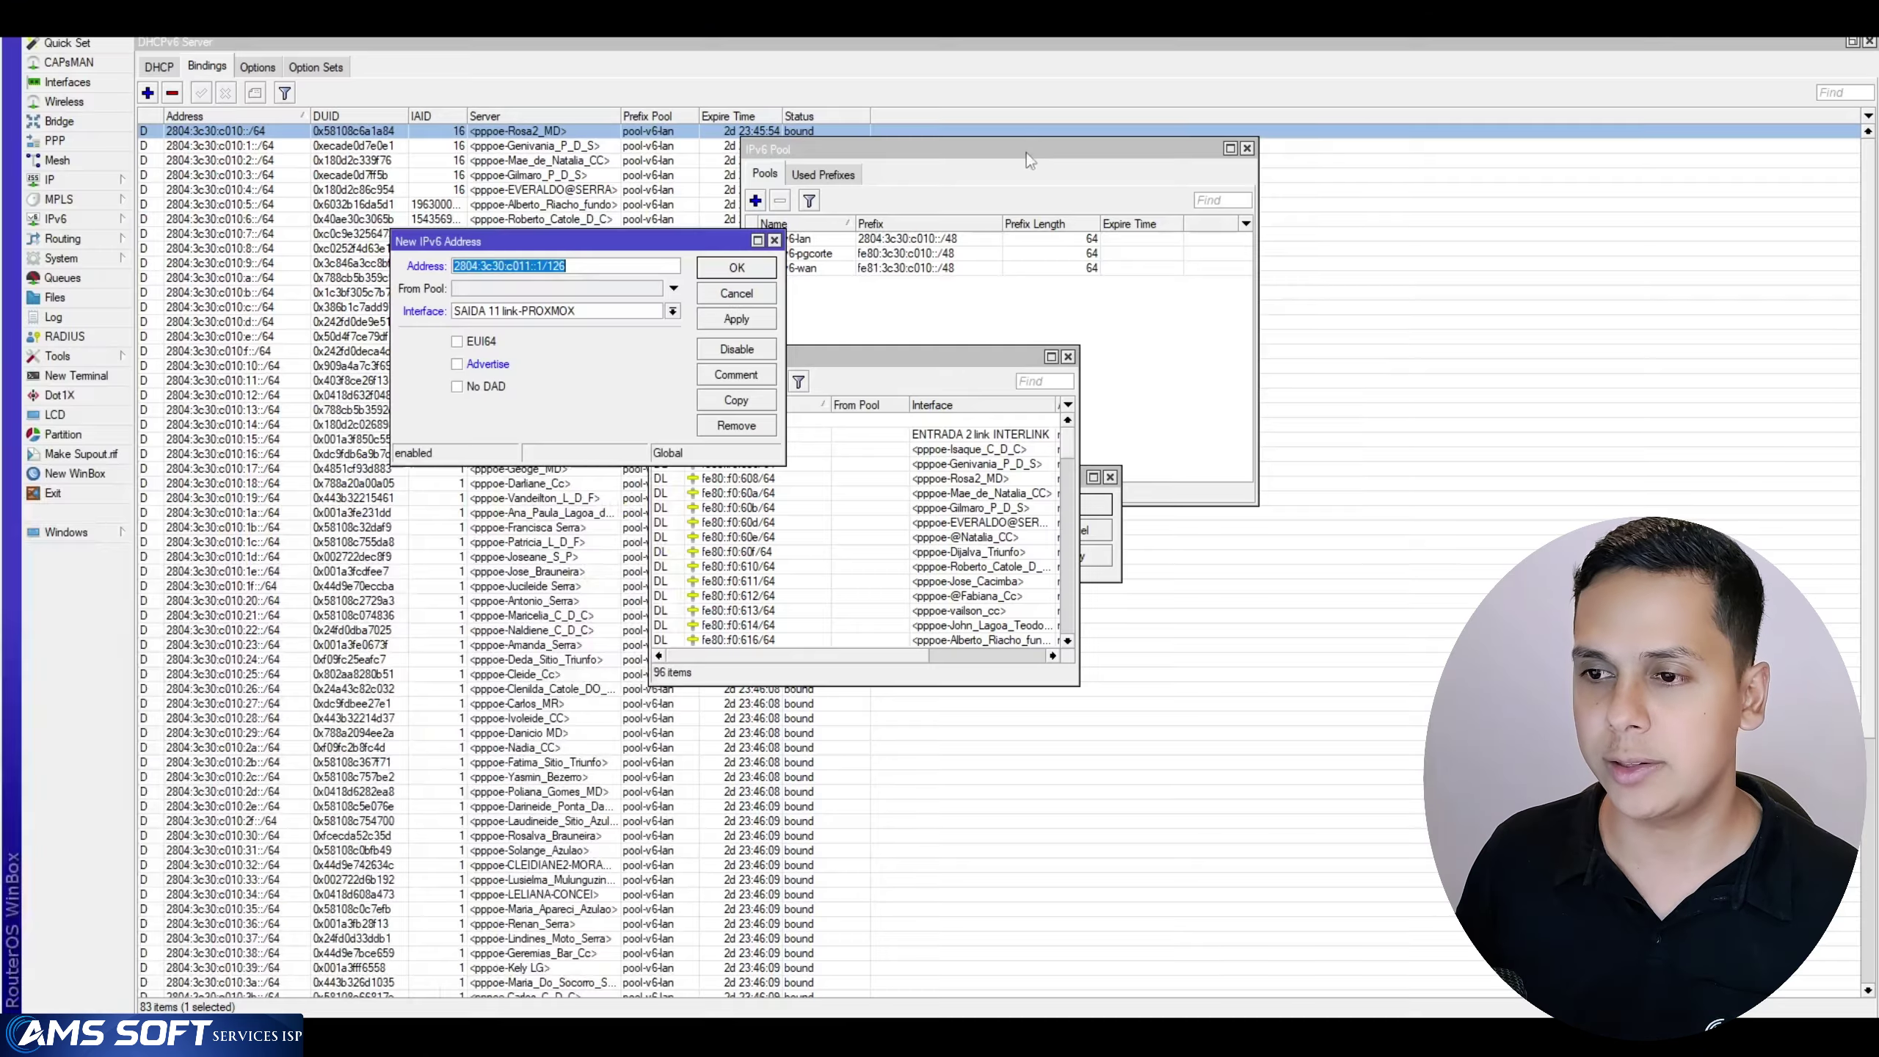
left_click(605, 265)
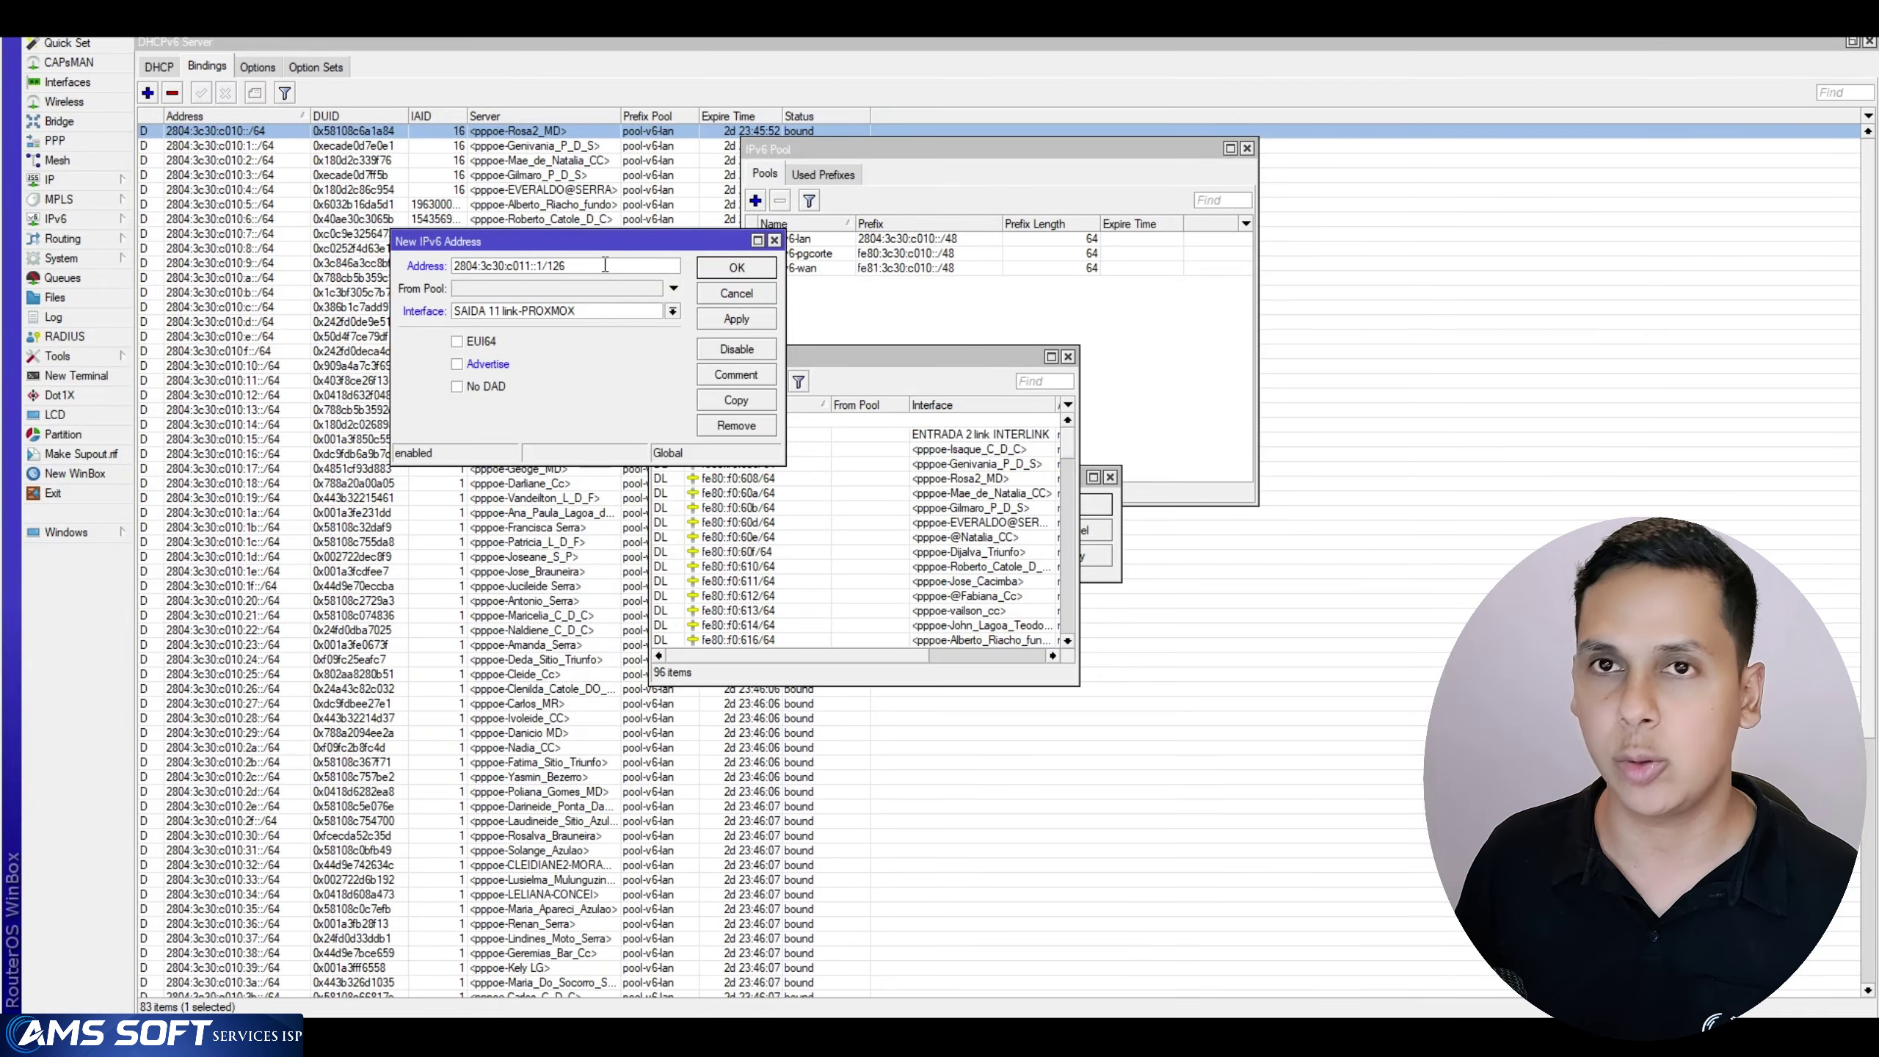
mouse_move(605, 265)
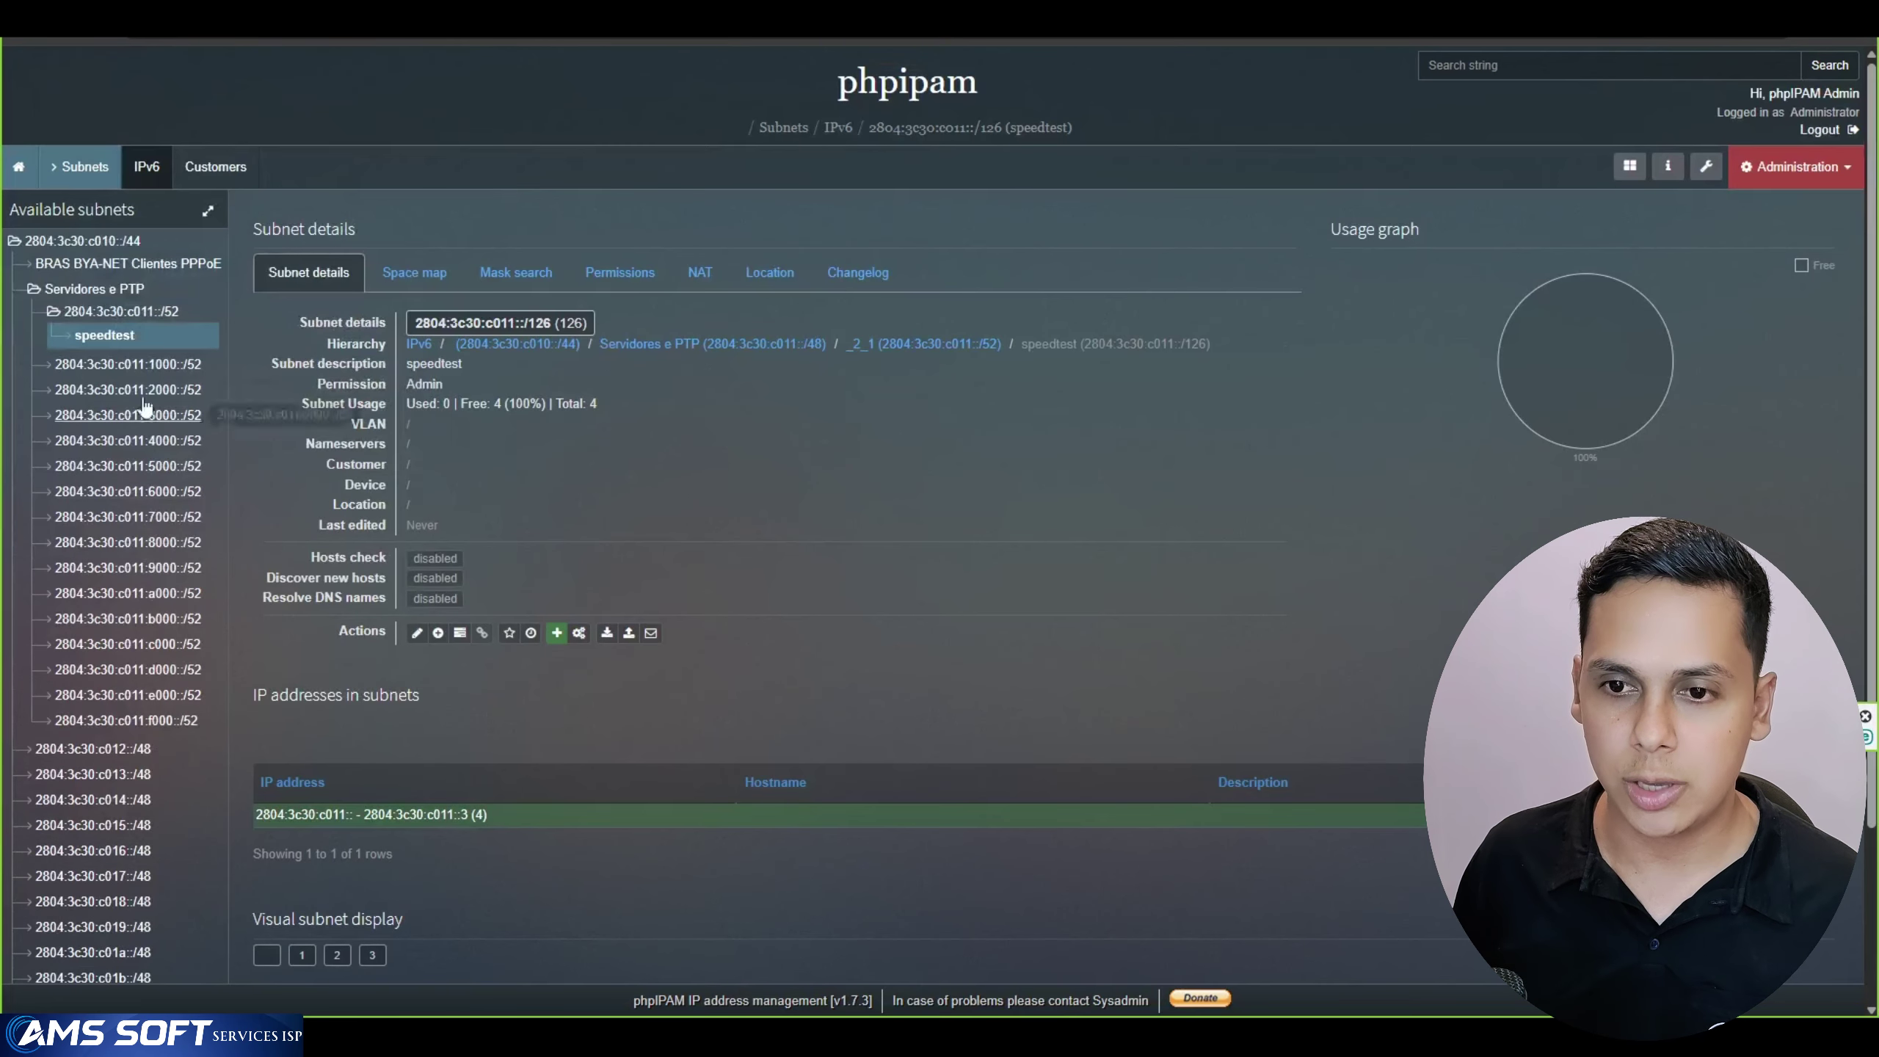
Start a nested subnet under 2804:3c30:c011::/52 and choose the prefix 2804:3c30:c011::4/126 for it
left_click(174, 319)
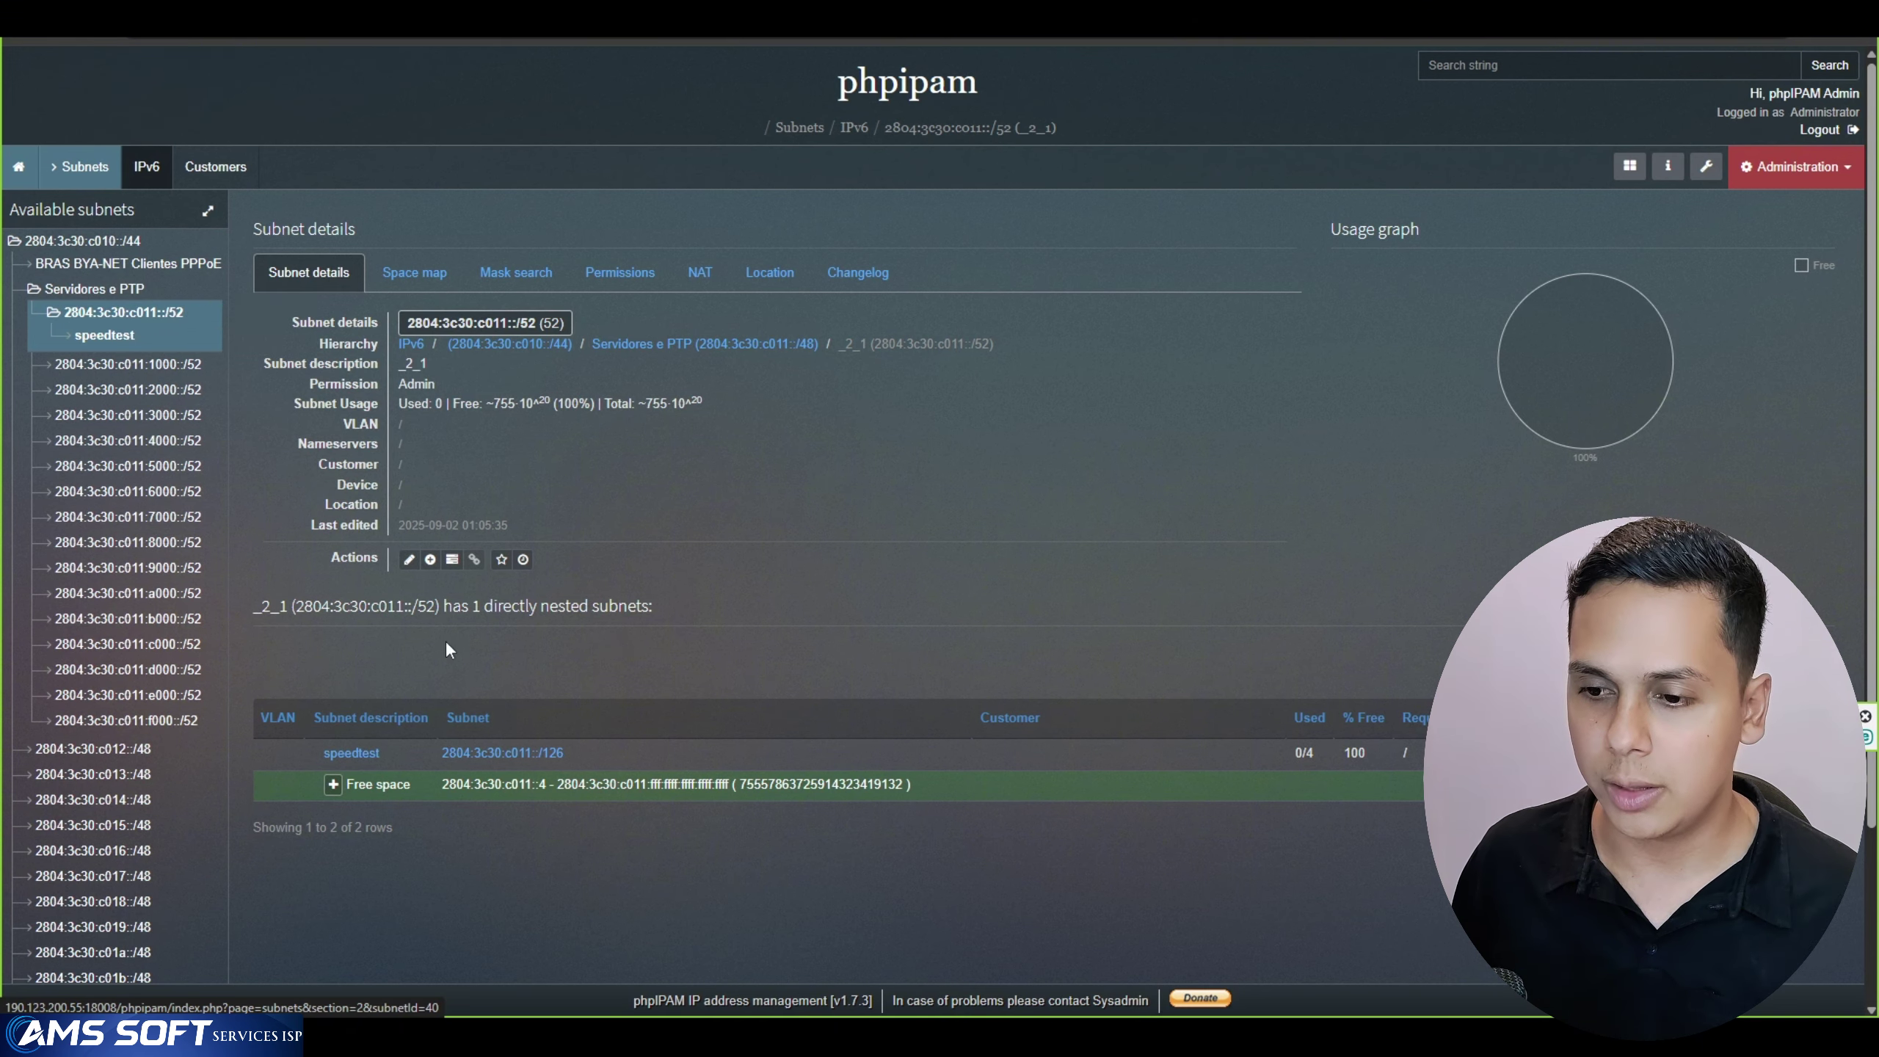
left_click(430, 559)
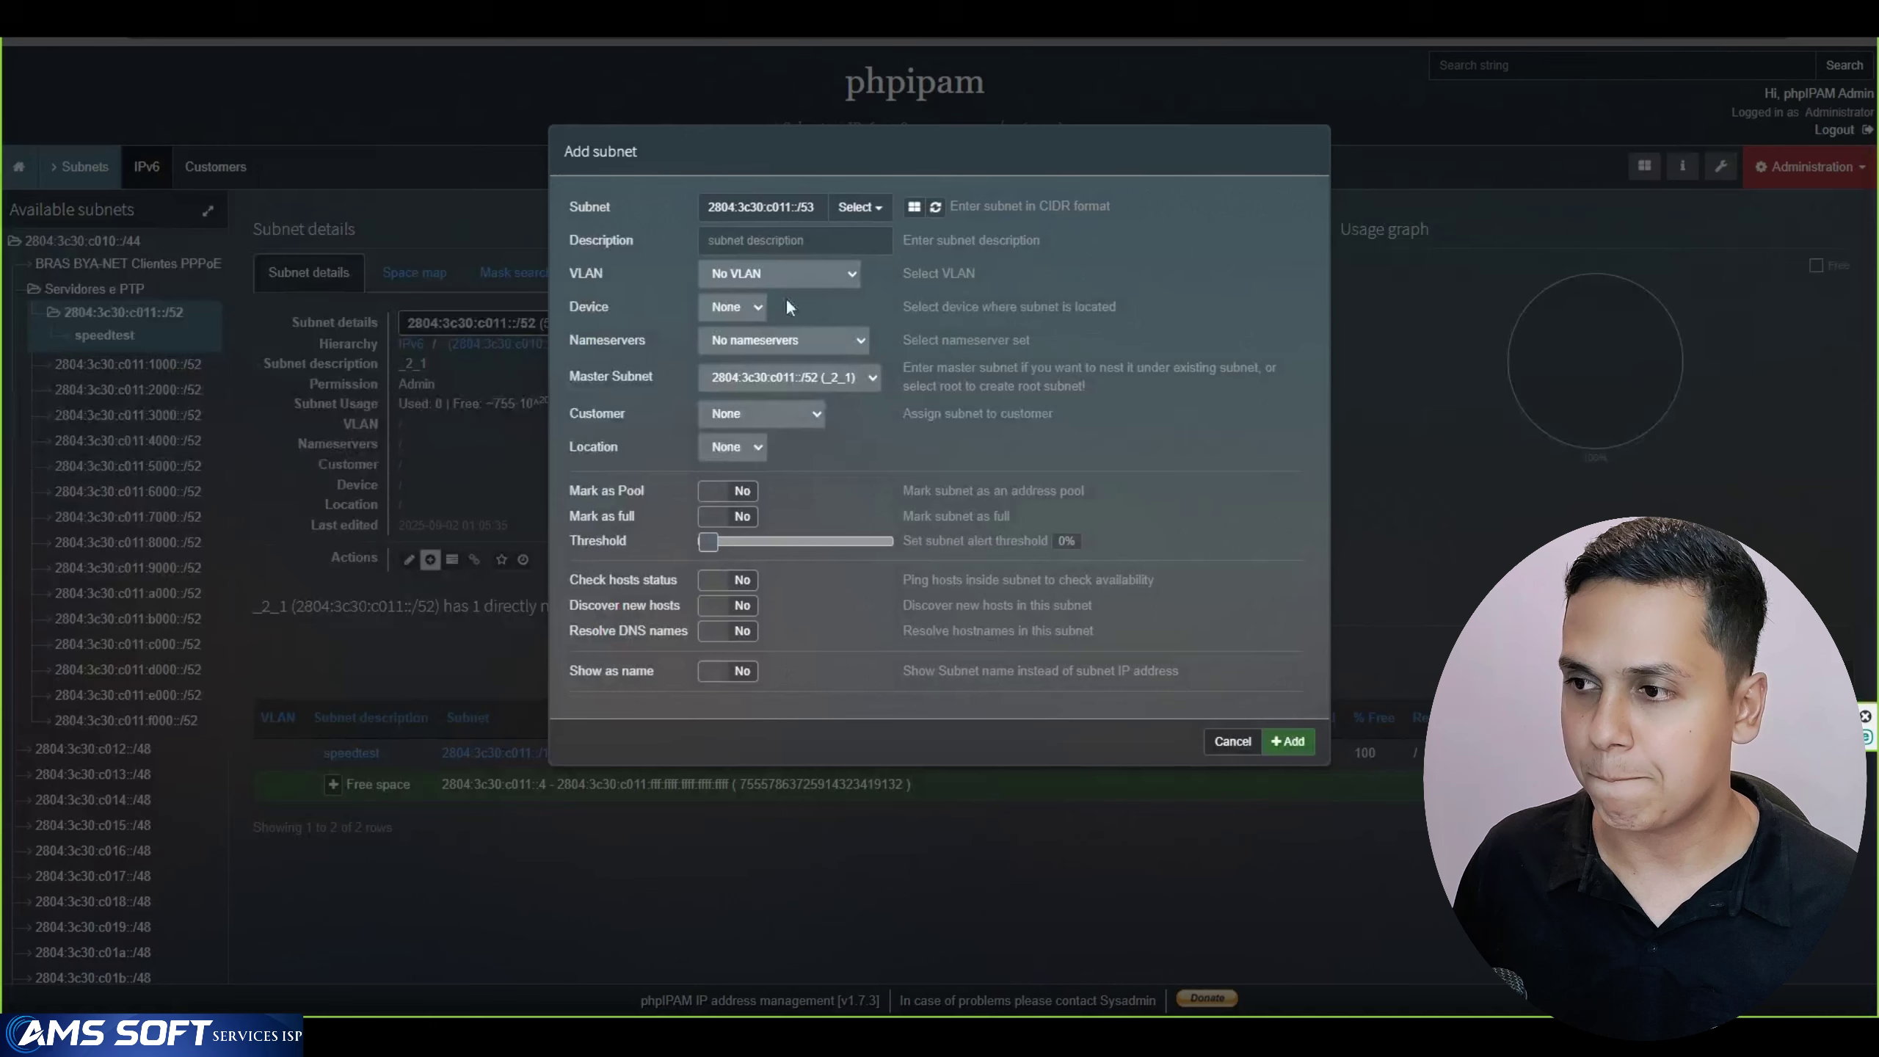
left_click(859, 207)
left_click_drag(884, 256, 875, 500)
scroll(891, 518, "down", 5)
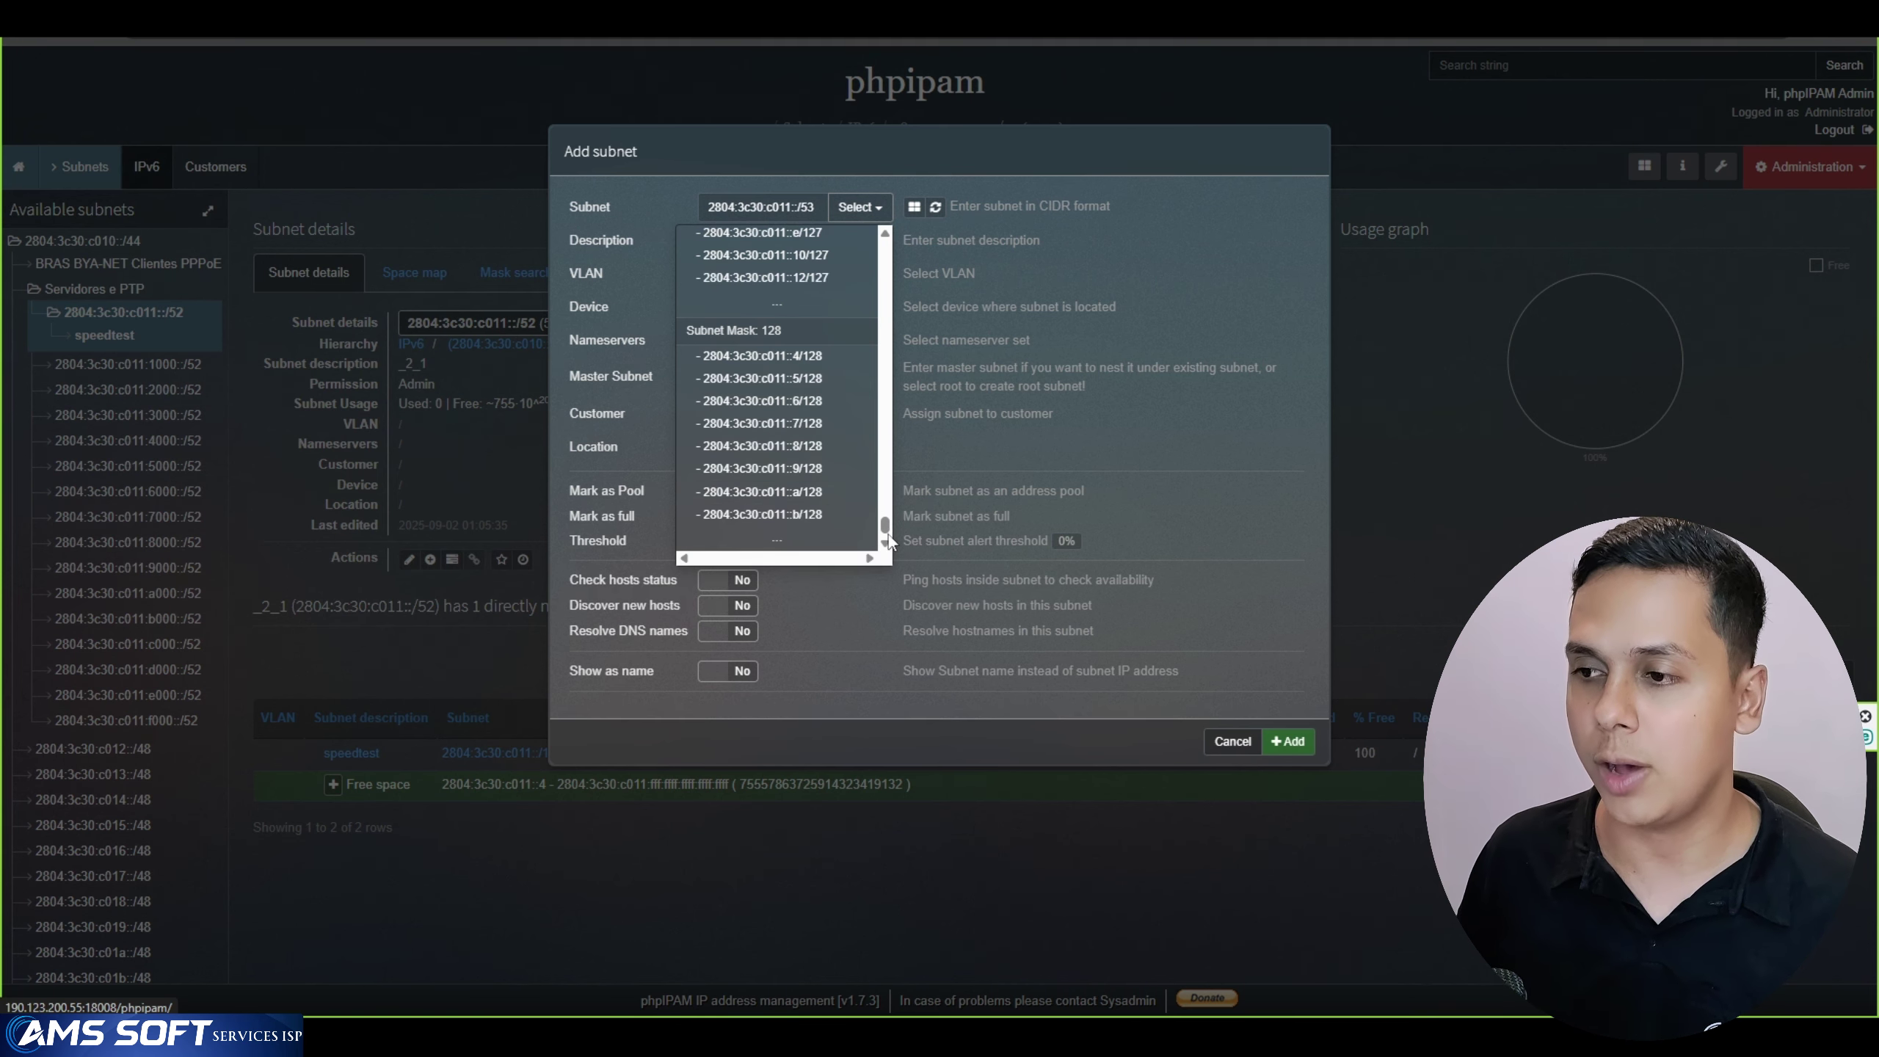
scroll(886, 530, "up", 4)
scroll(885, 530, "up", 3)
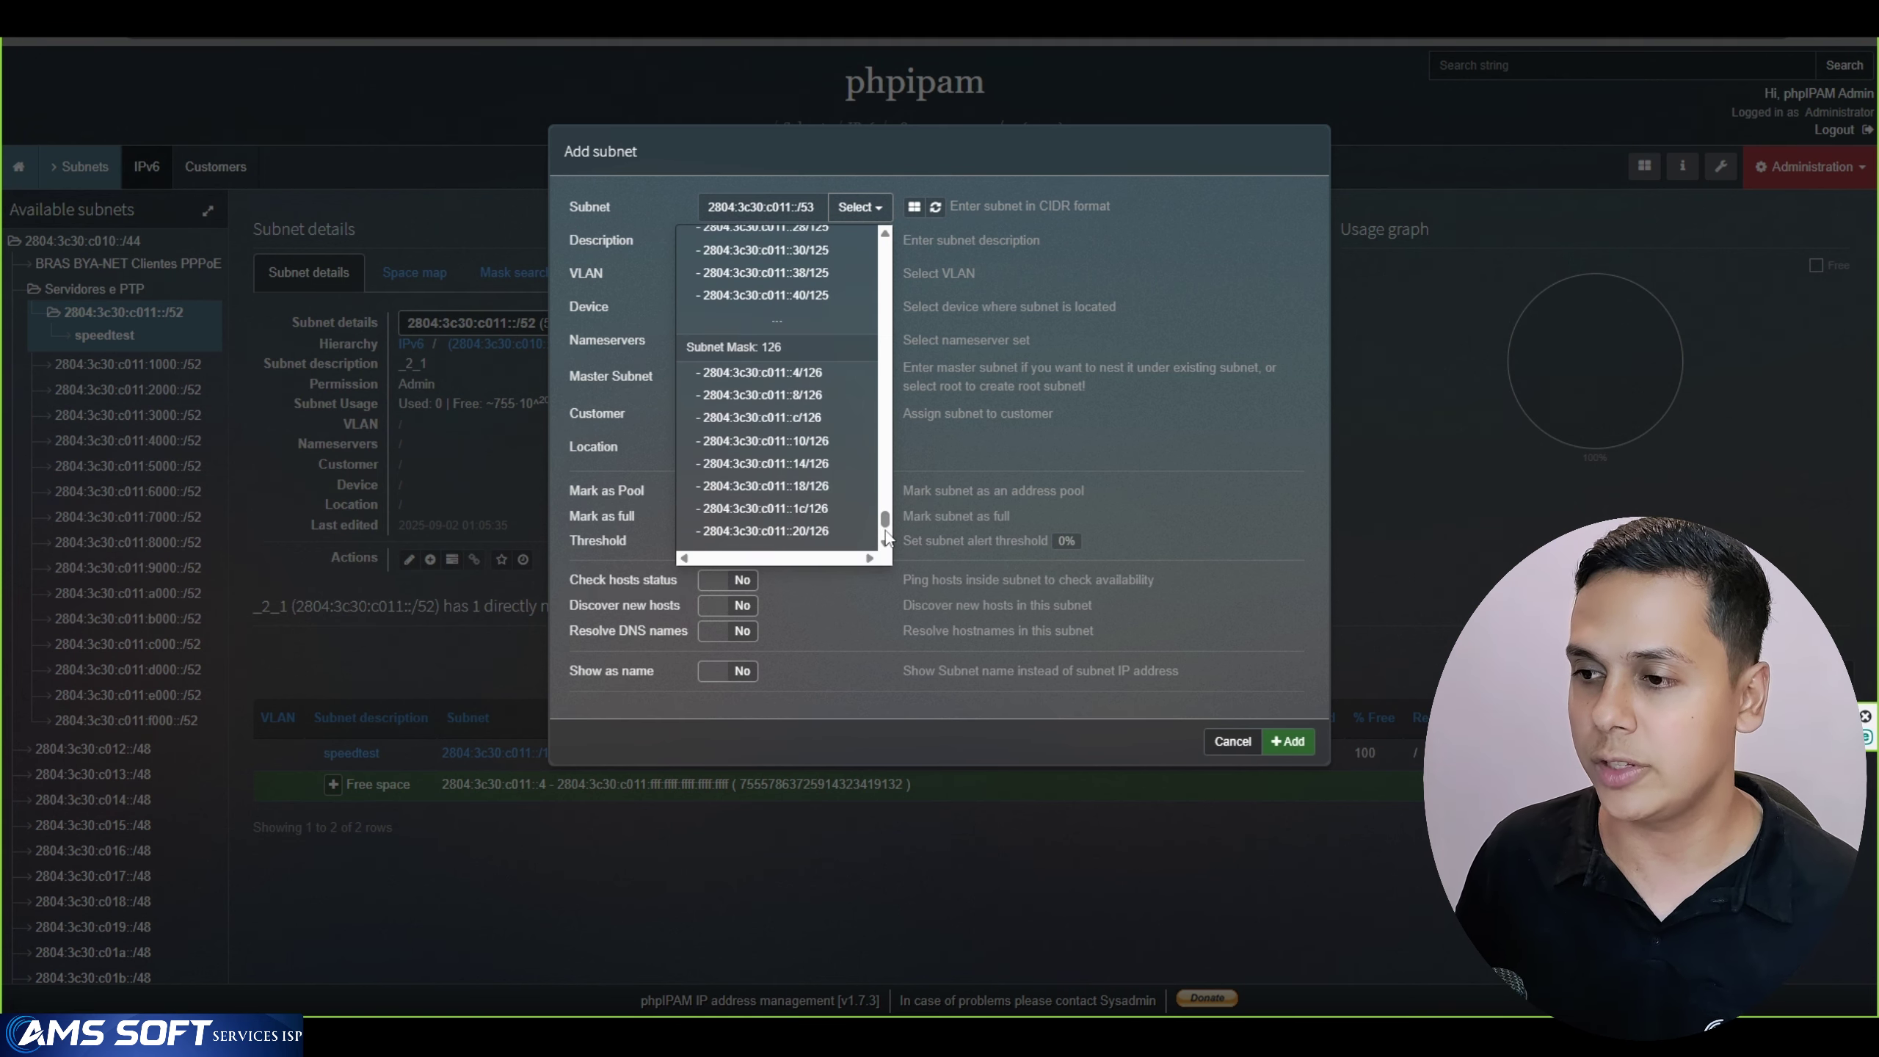
left_click(807, 376)
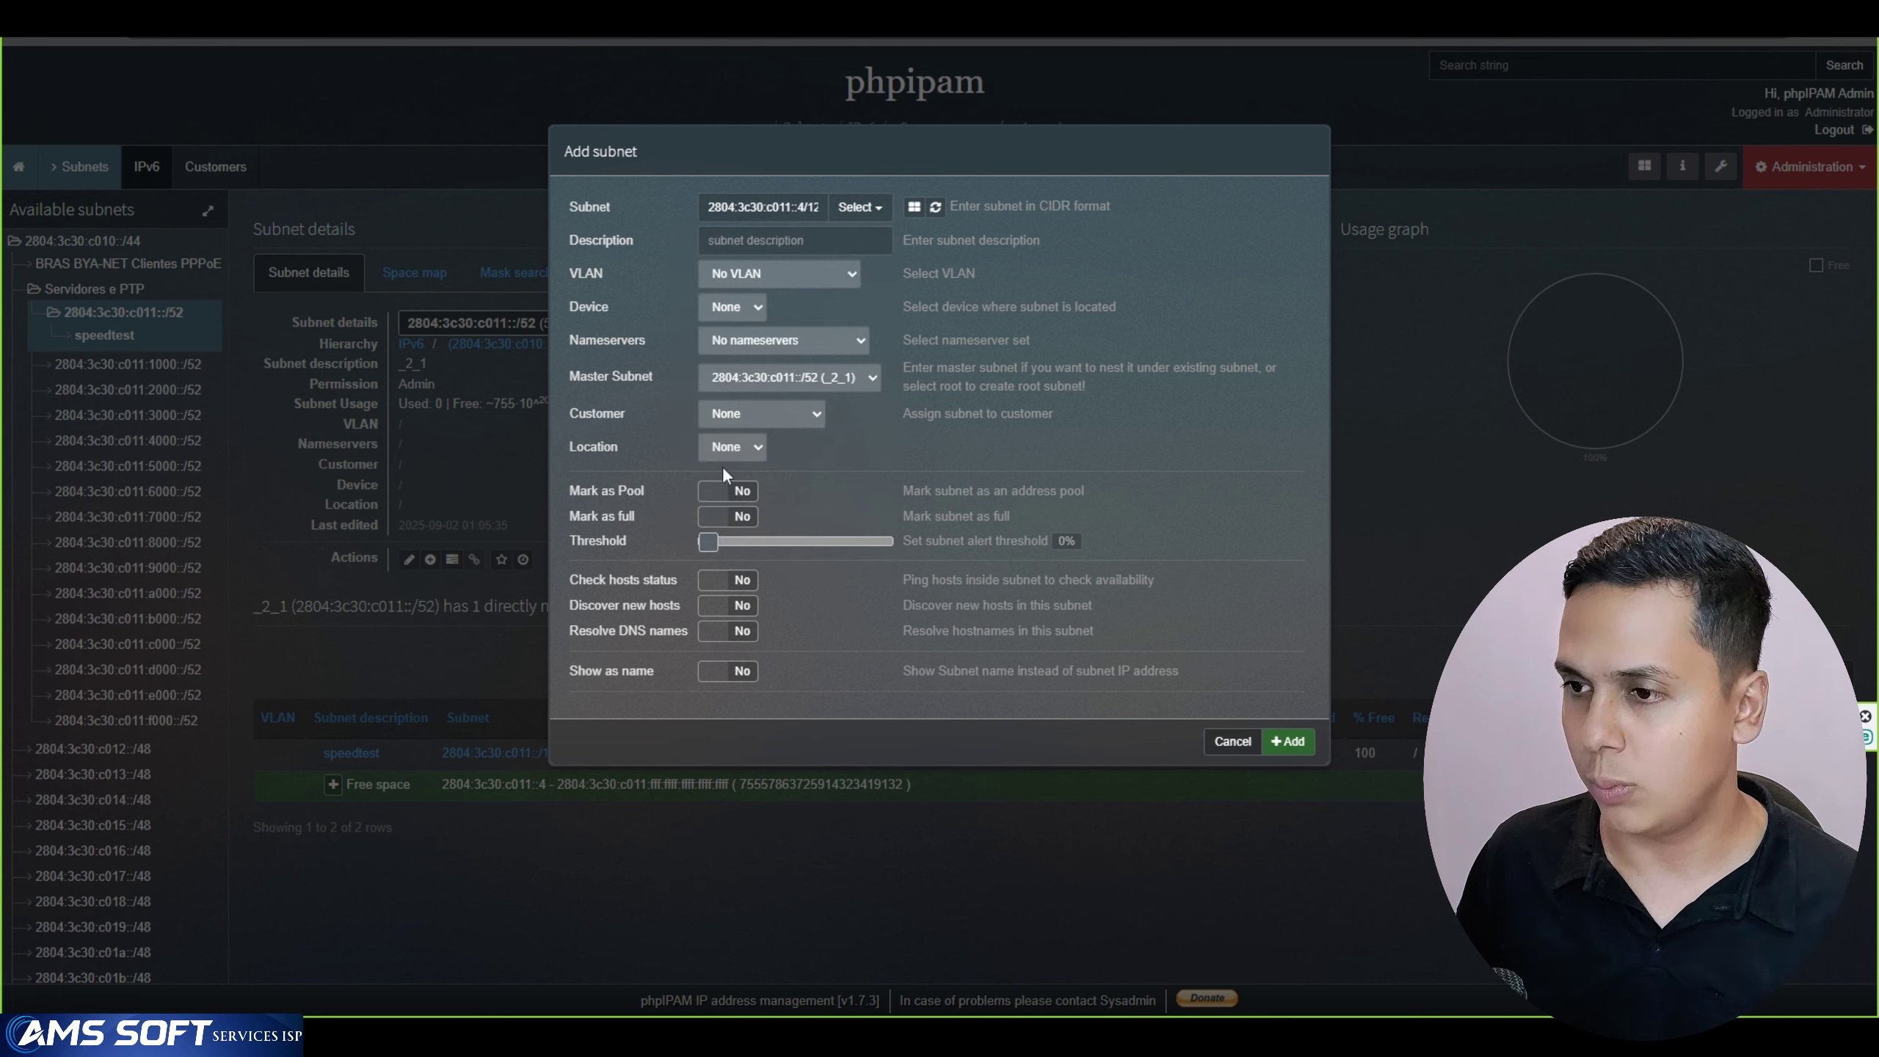
Describe the new /126 subnet as dns, show it by name, and add it
left_click(745, 241)
type("dns")
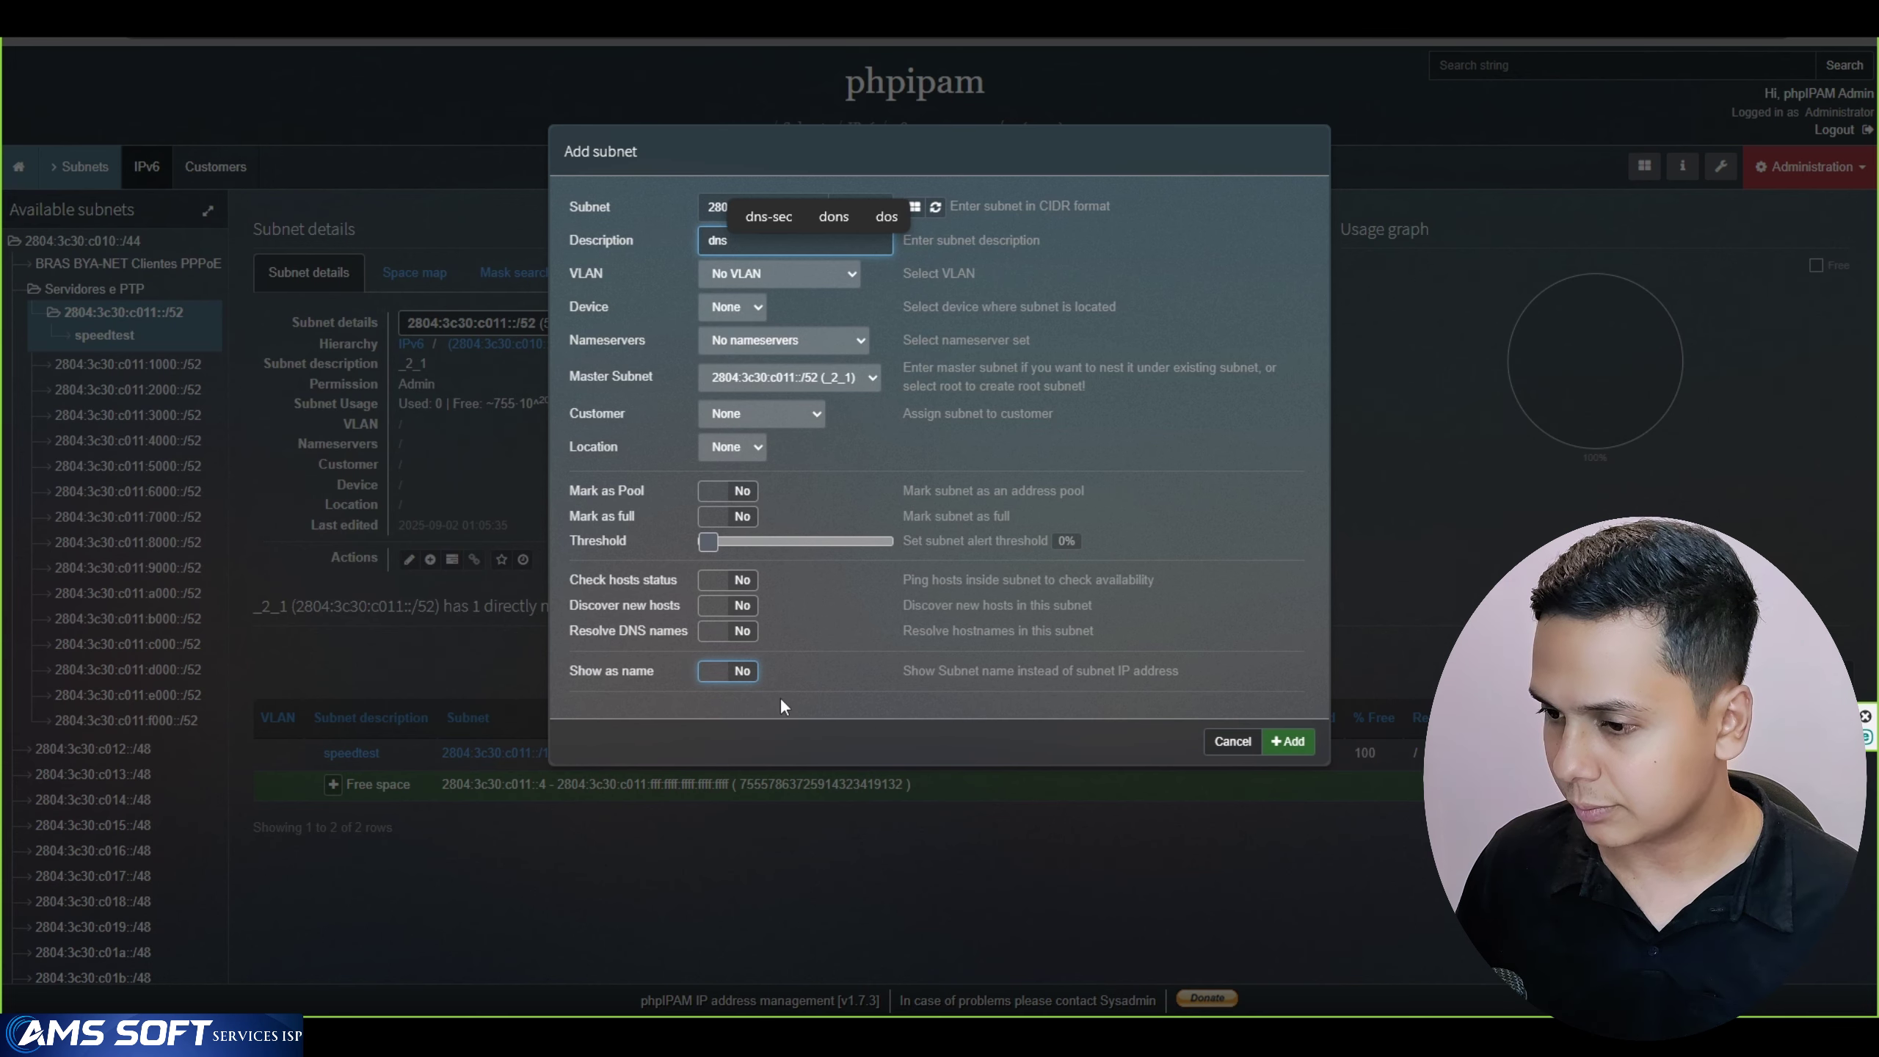
left_click(739, 672)
left_click(1288, 741)
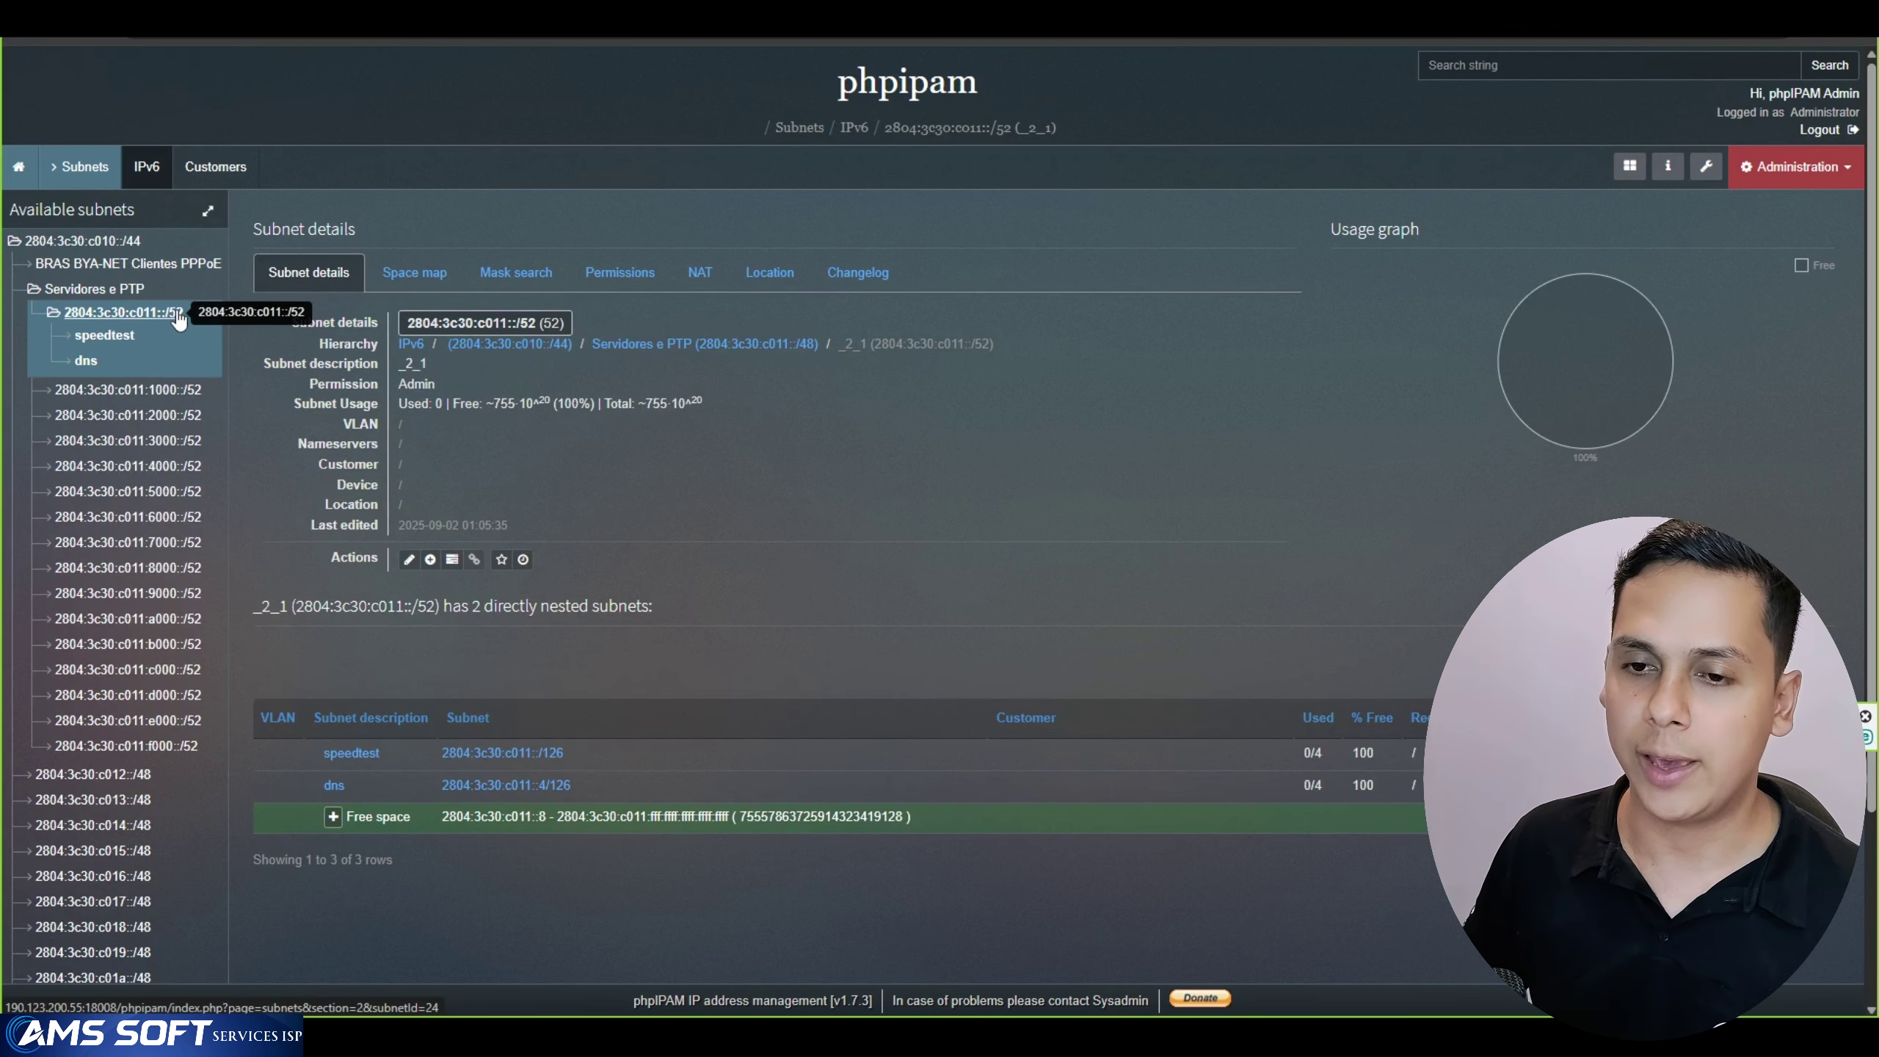
Compare the address ranges of the nested speedtest and dns subnets
left_click(120, 337)
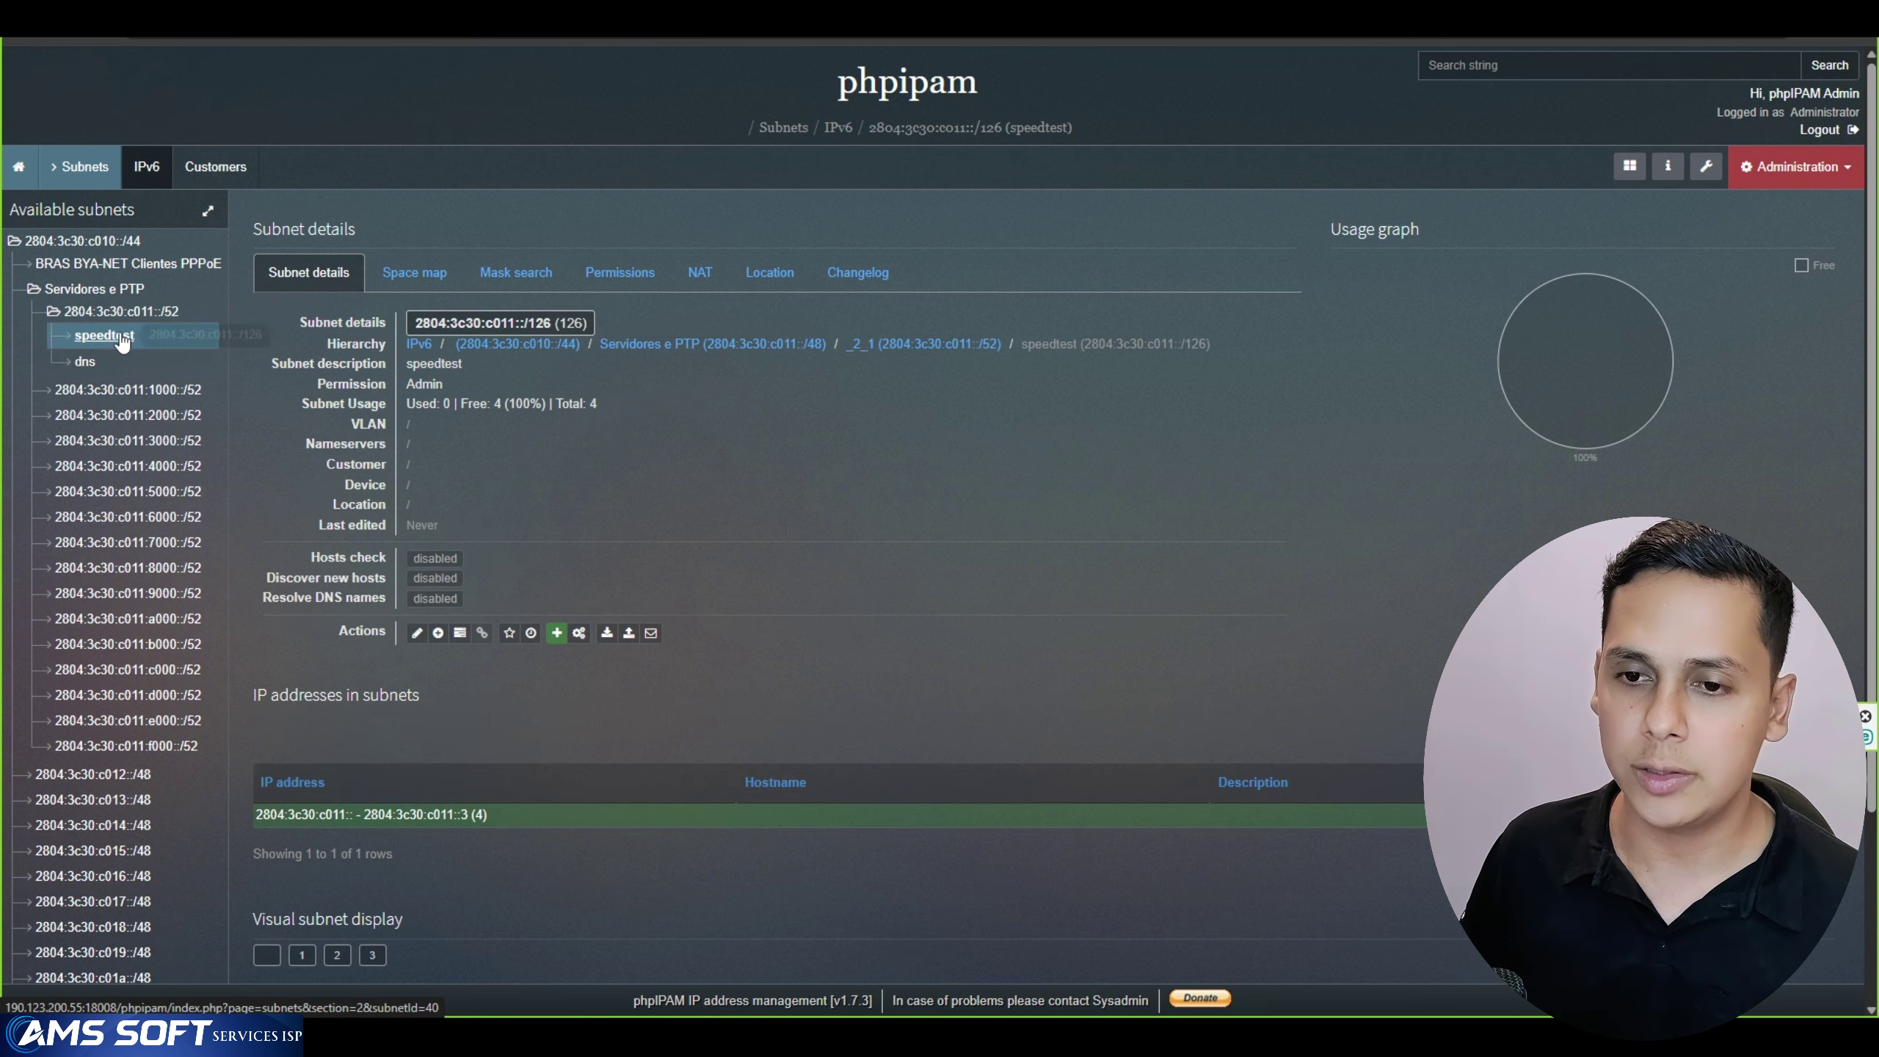
left_click(85, 364)
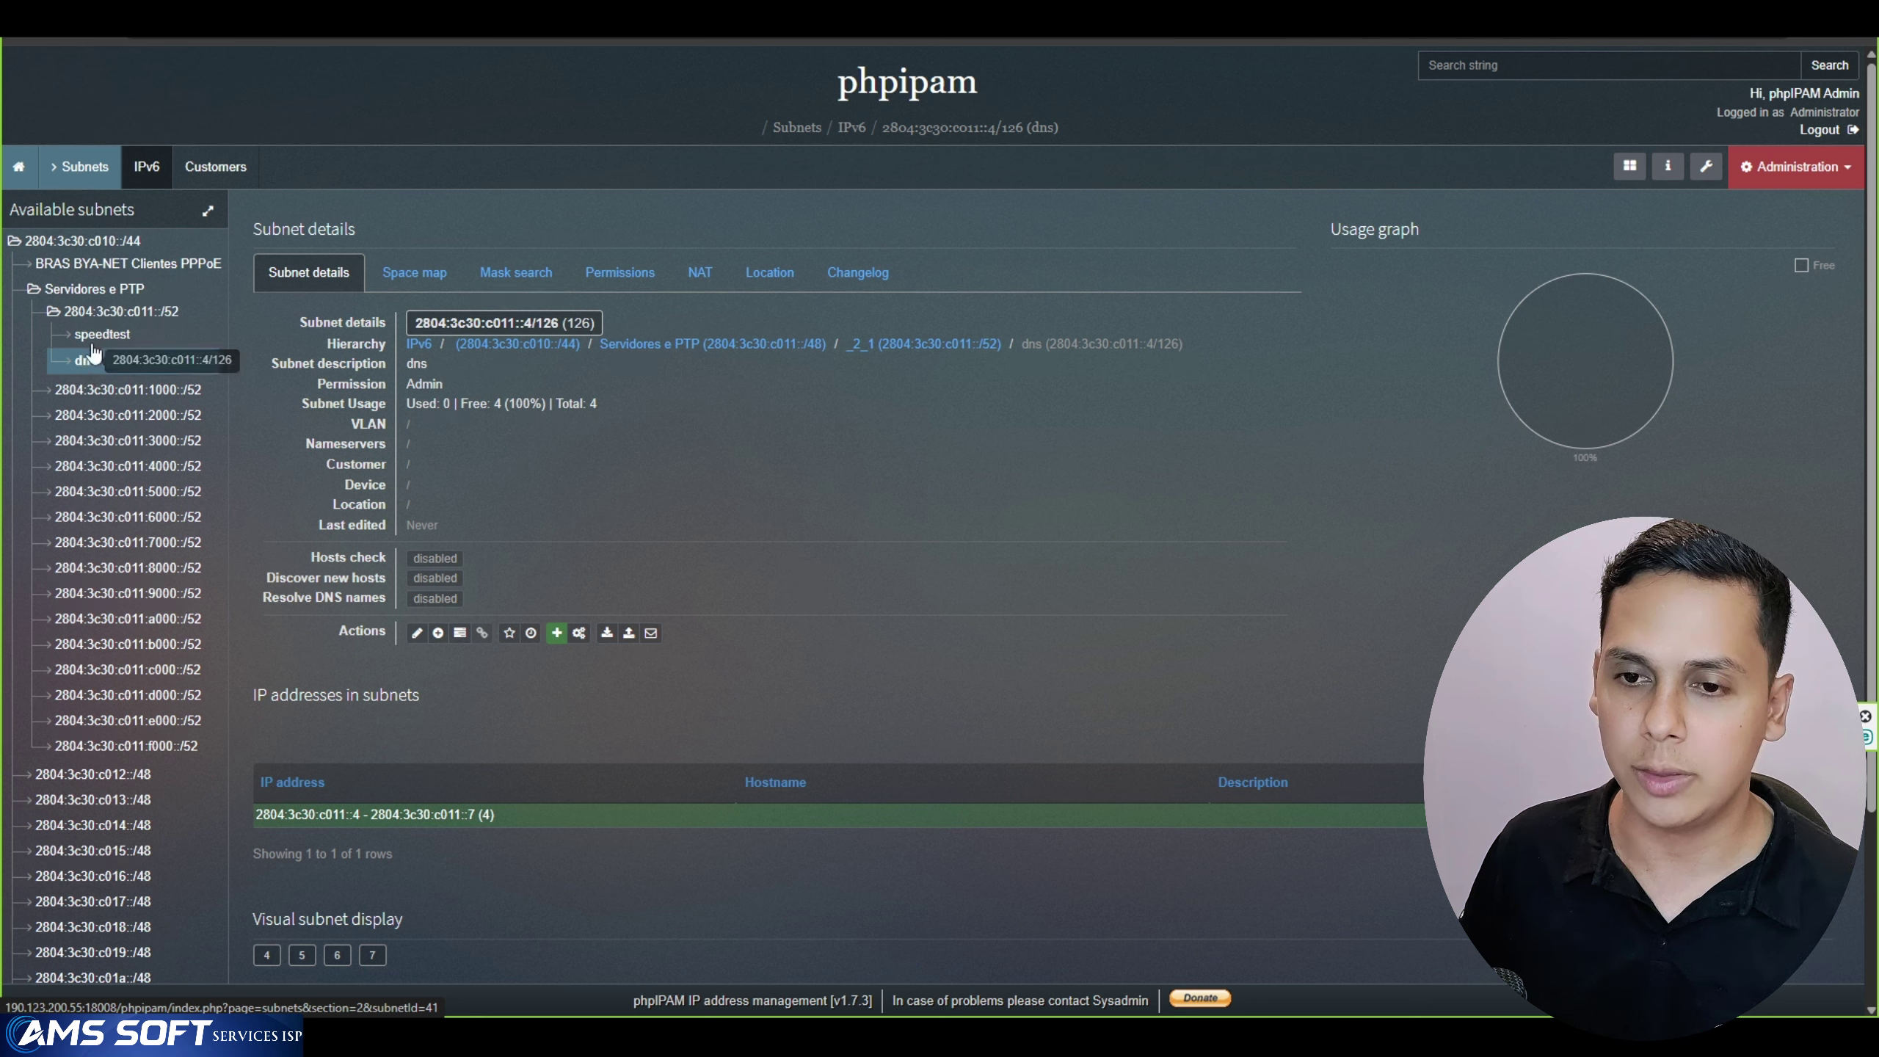
left_click(100, 337)
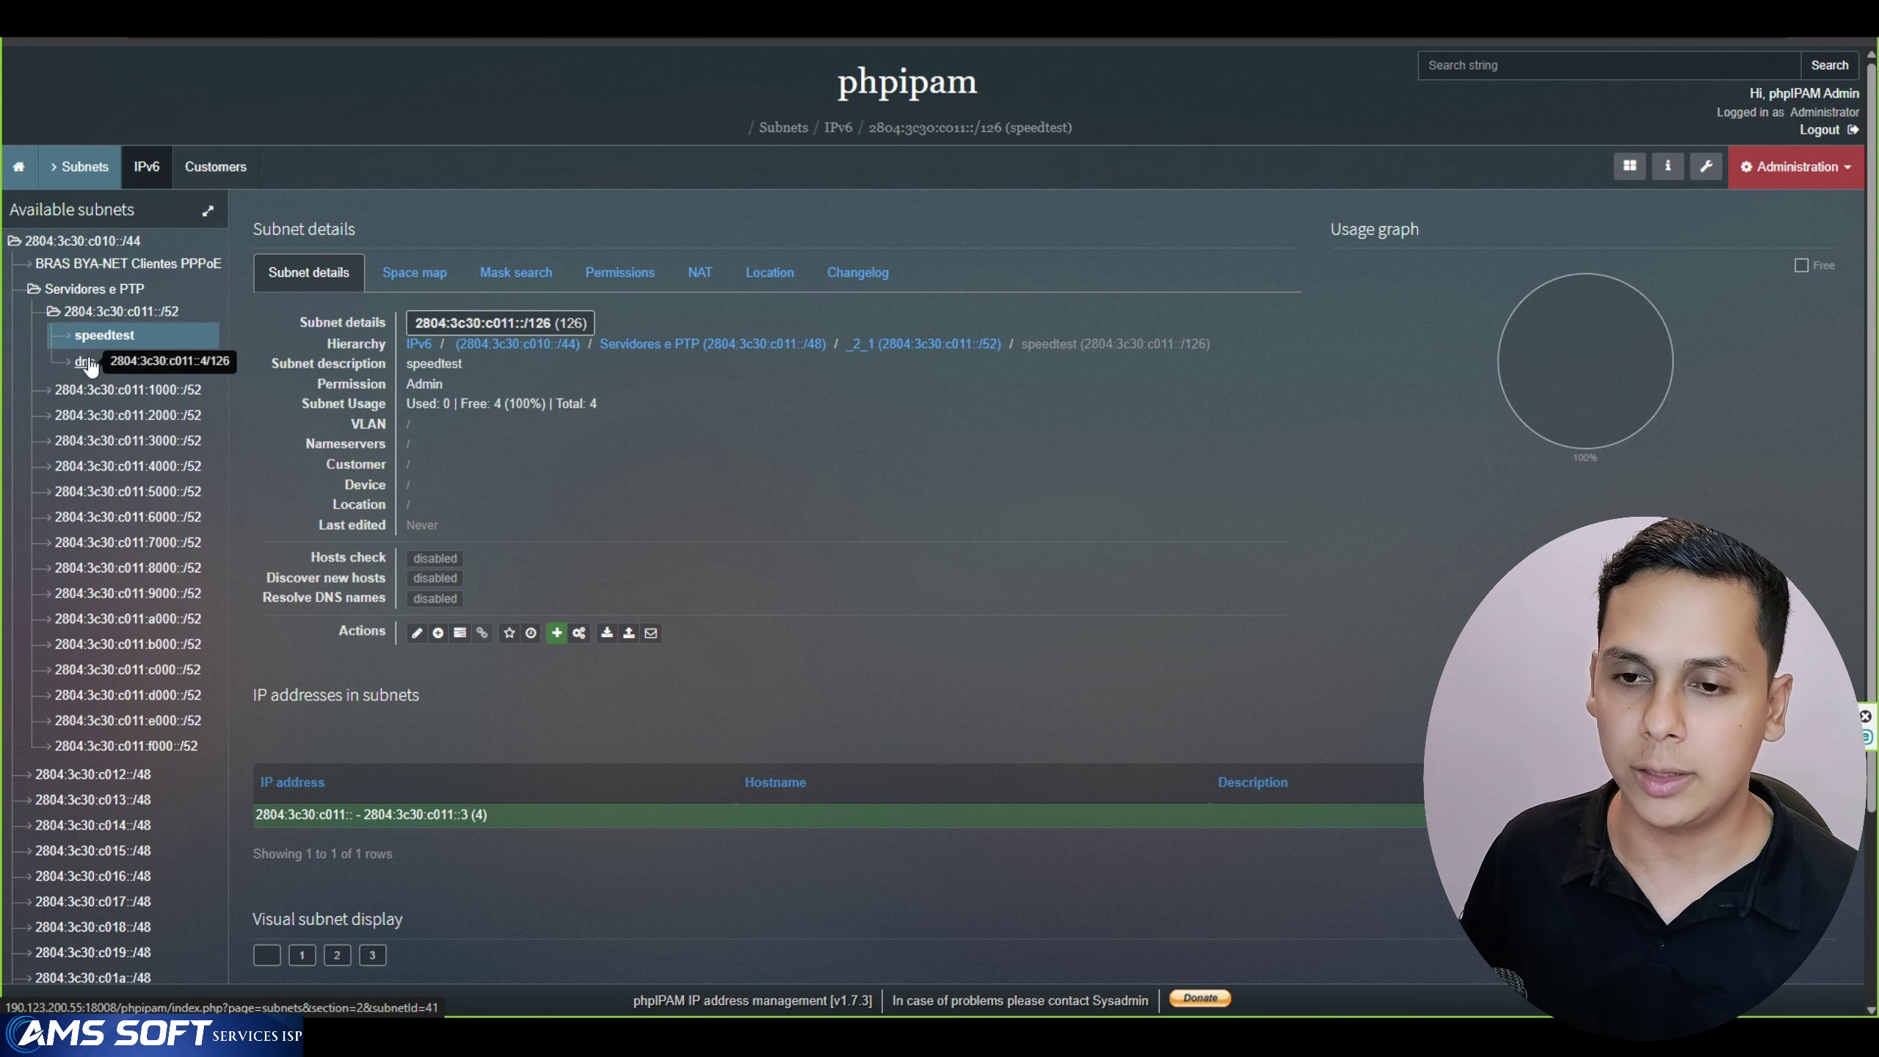
left_click(85, 362)
left_click(100, 336)
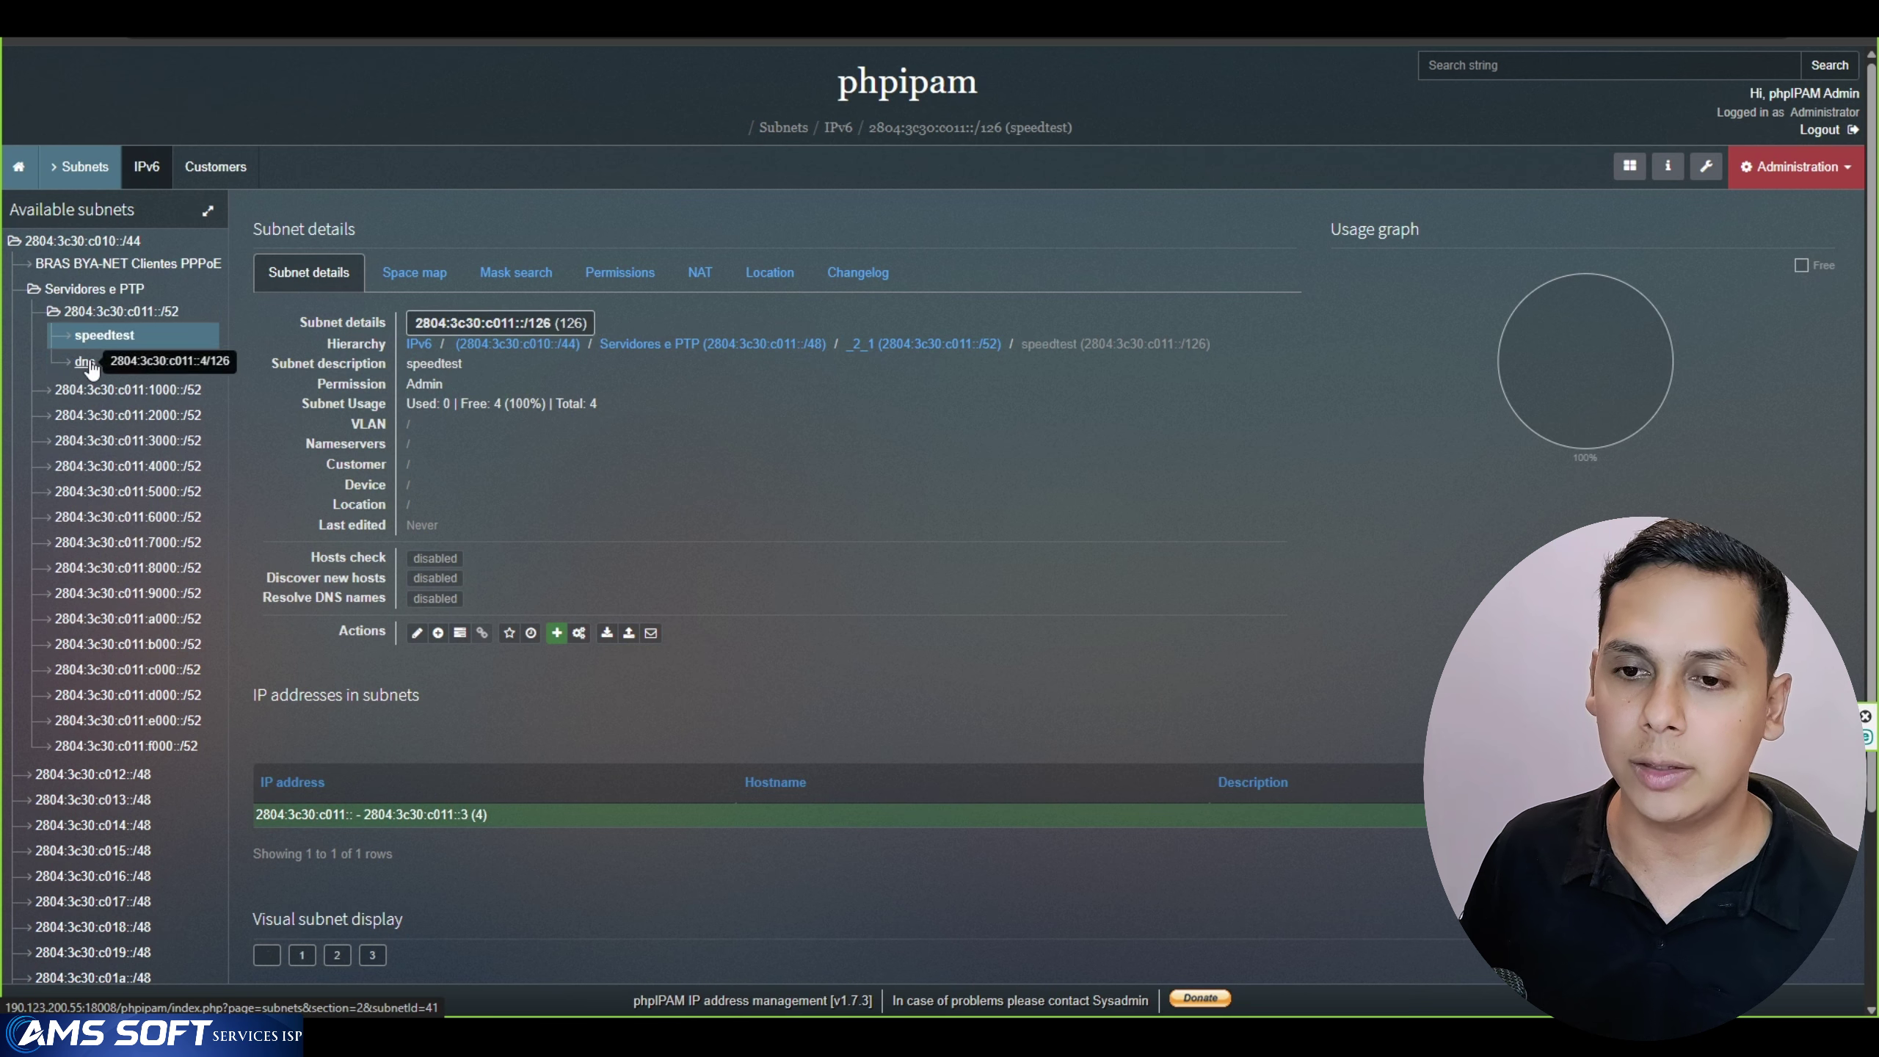
left_click(85, 361)
left_click(100, 339)
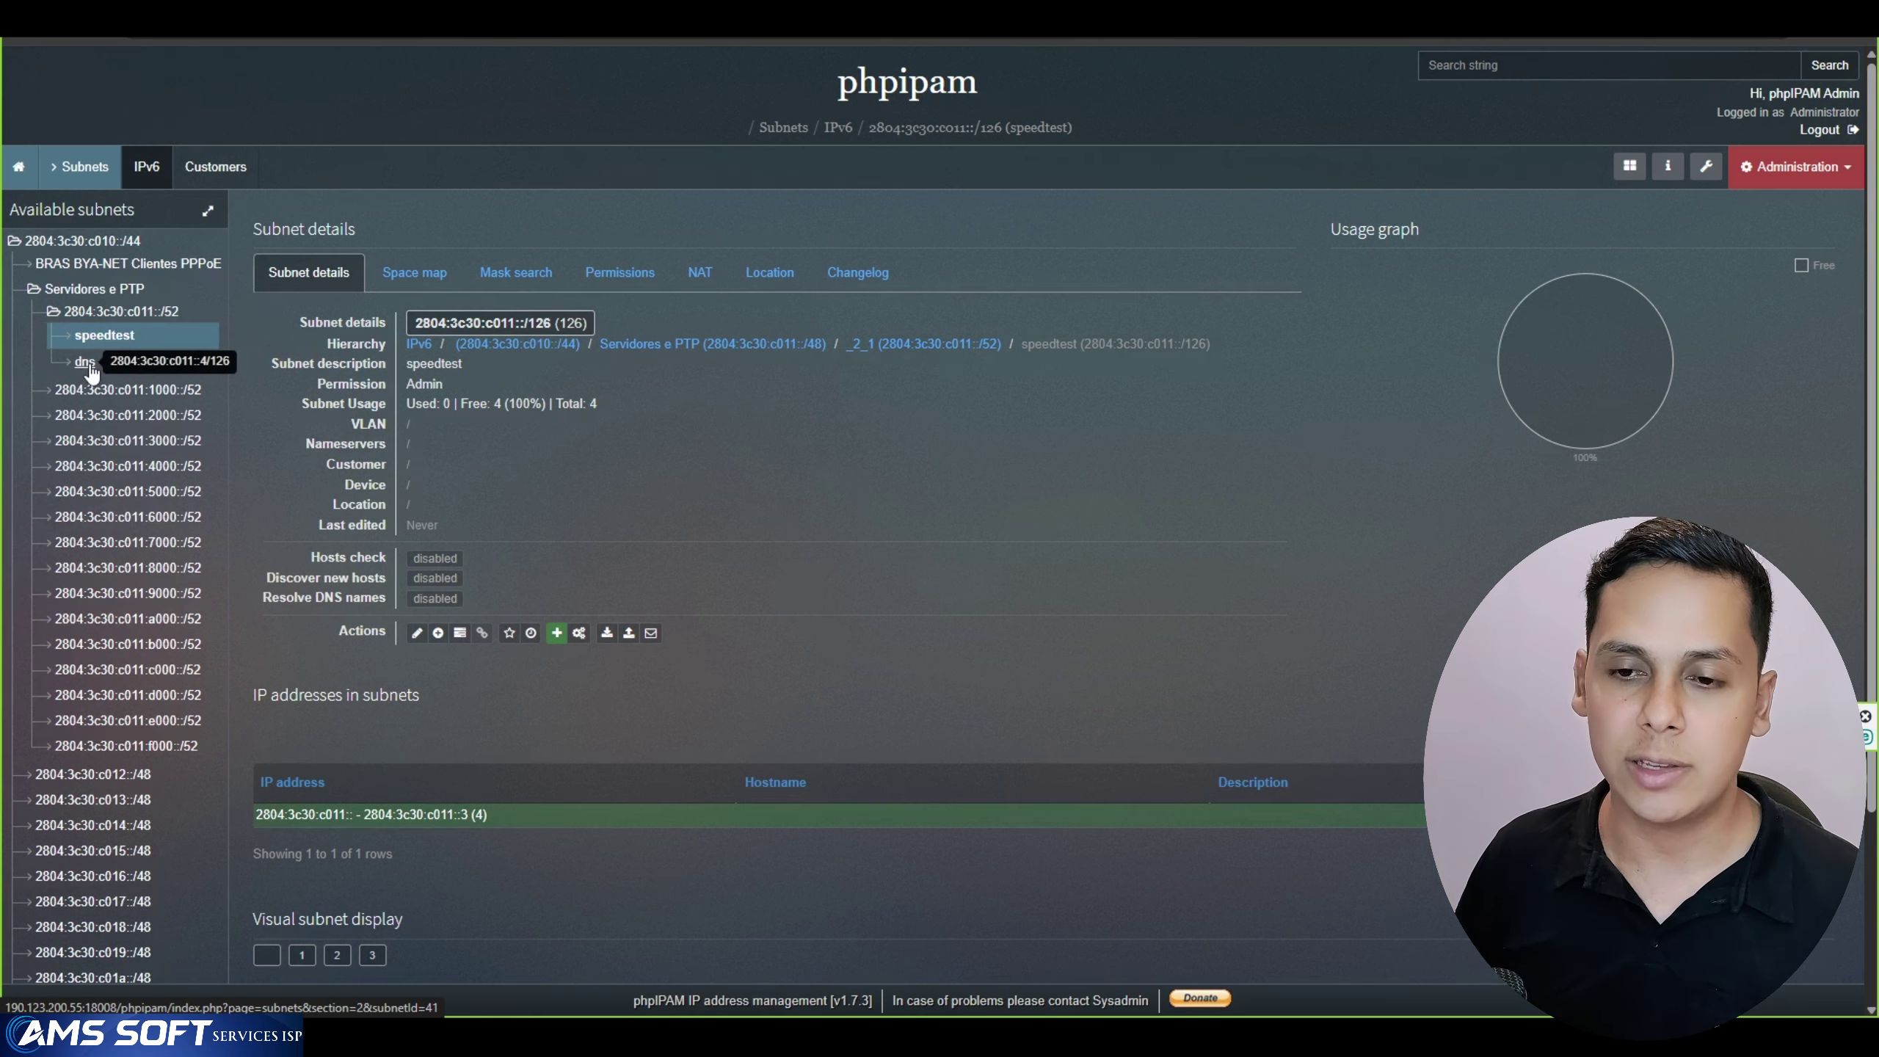
left_click(87, 362)
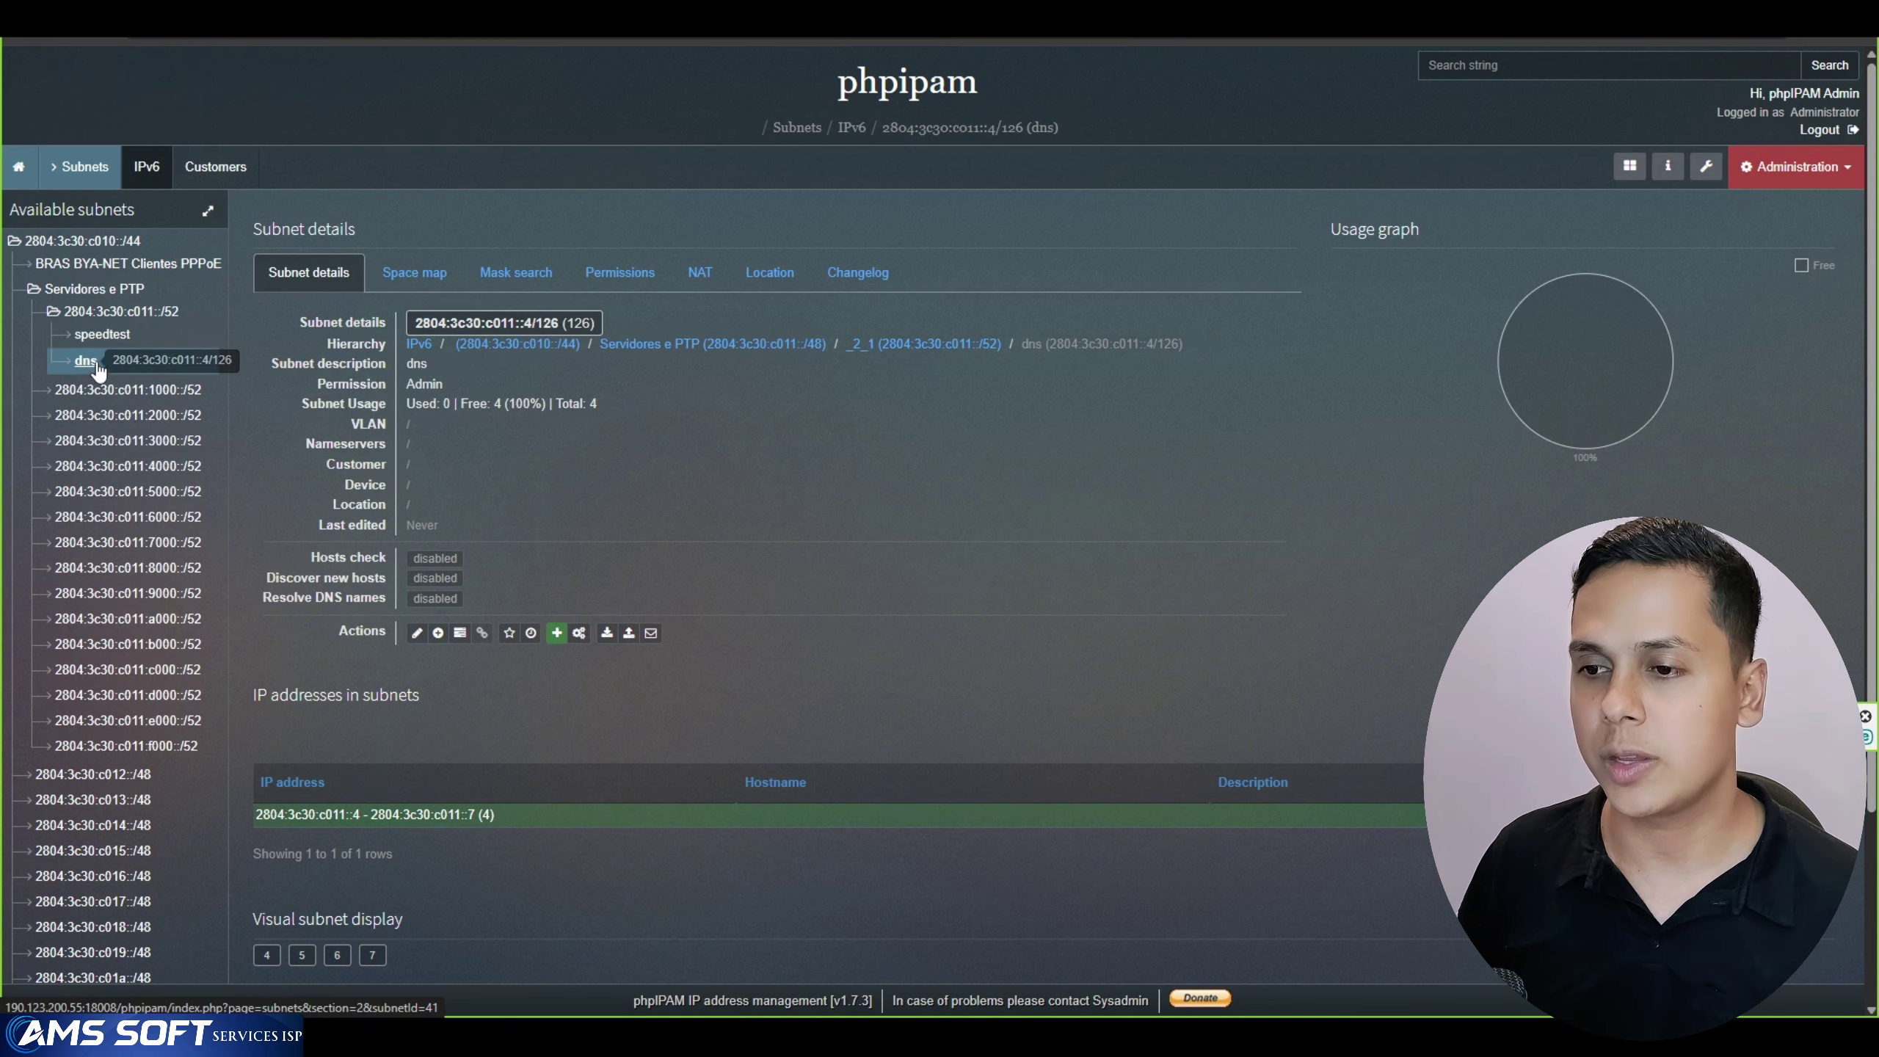
Copy the dns subnet's prefix 2804:3c30:c011::4/126 from its details
left_click_drag(561, 323, 418, 326)
right_click(418, 326)
left_click(443, 343)
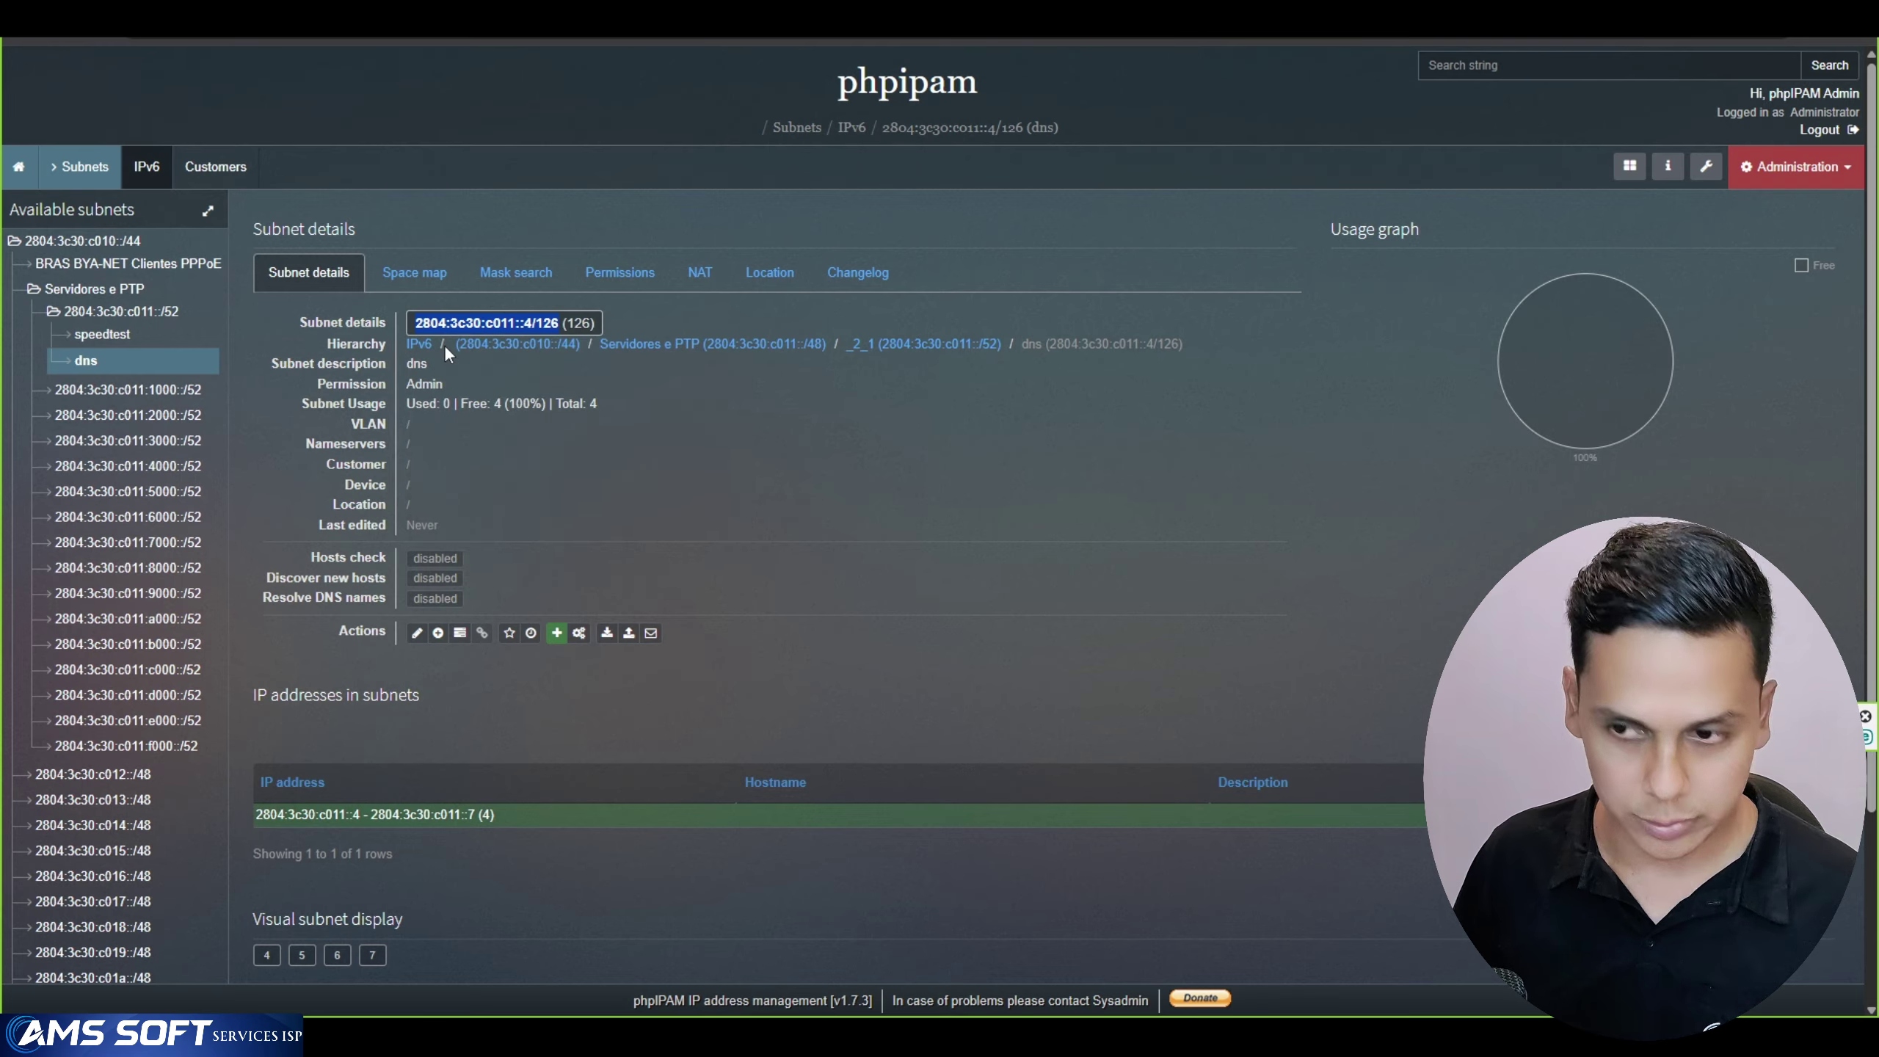
Switch to WinBox and start a new IPv6 address entry with 2804:3c30:c011::4/126 as its address
key("alt+Tab")
left_click(735, 295)
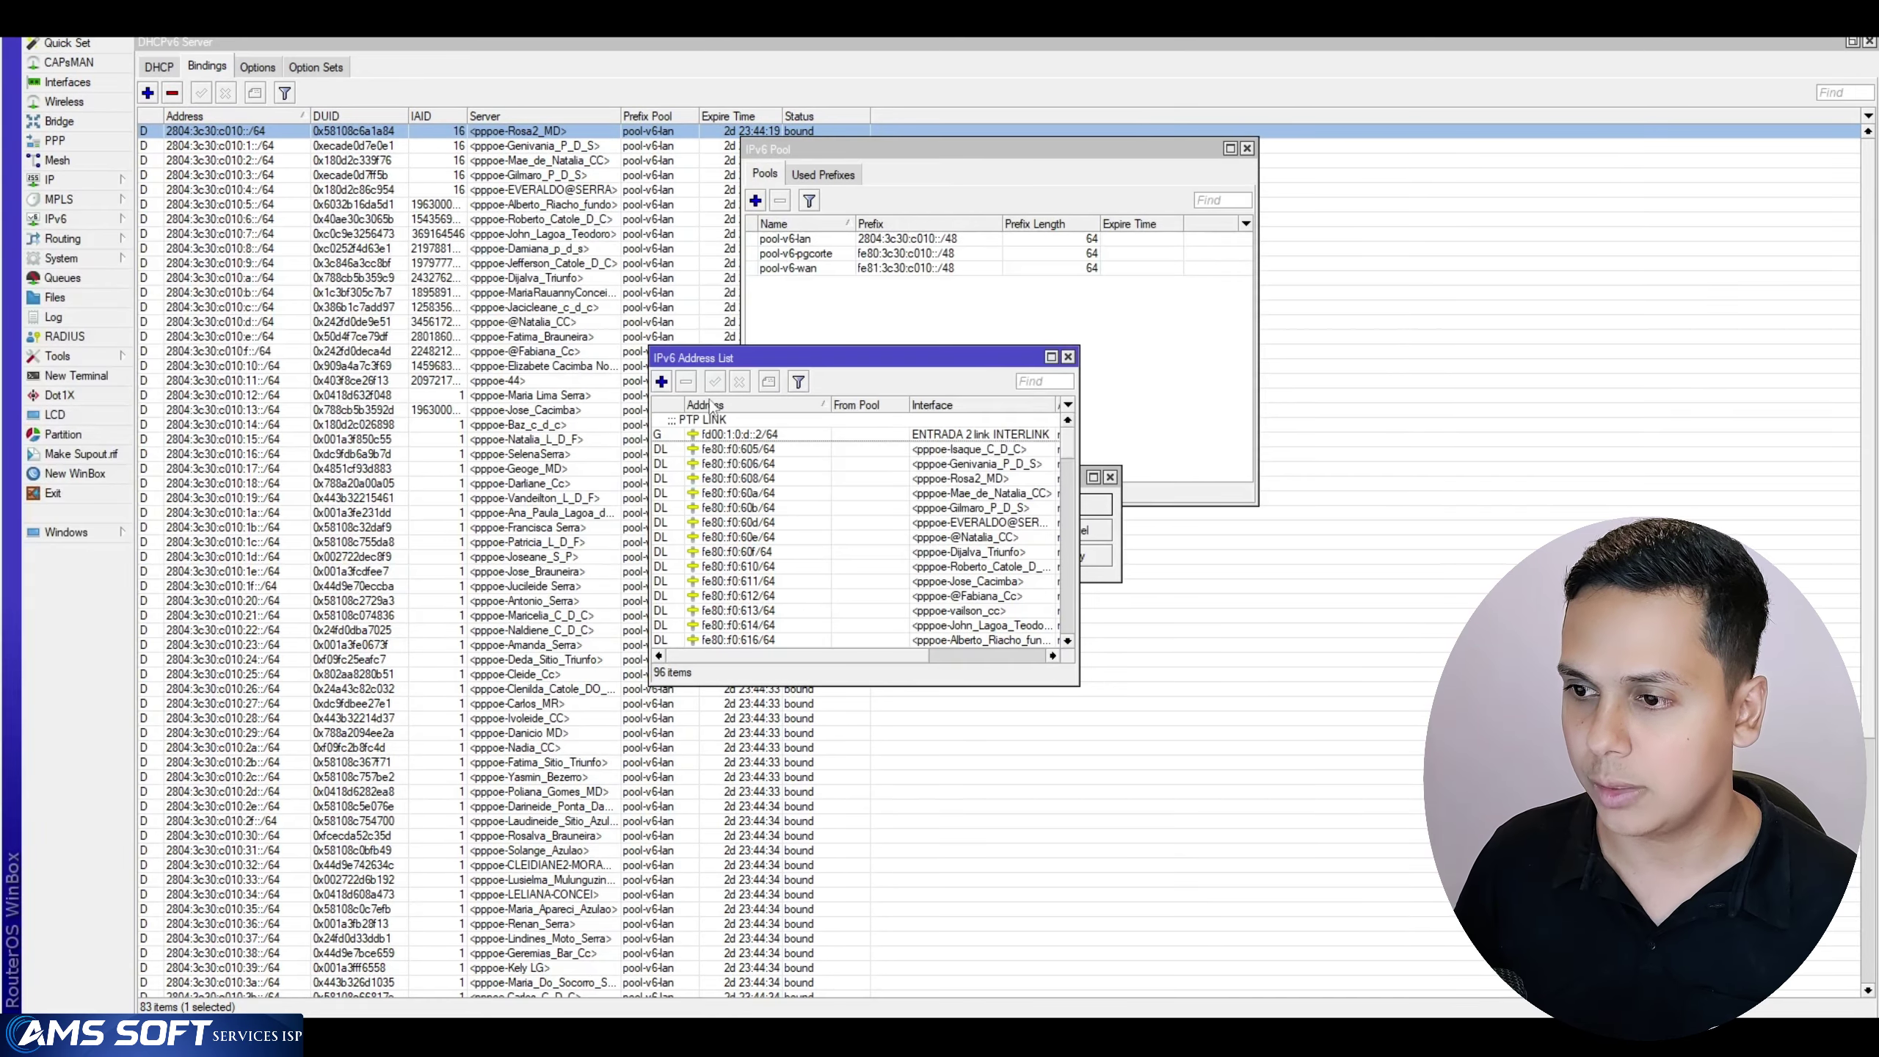
left_click(666, 381)
key("ctrl+v")
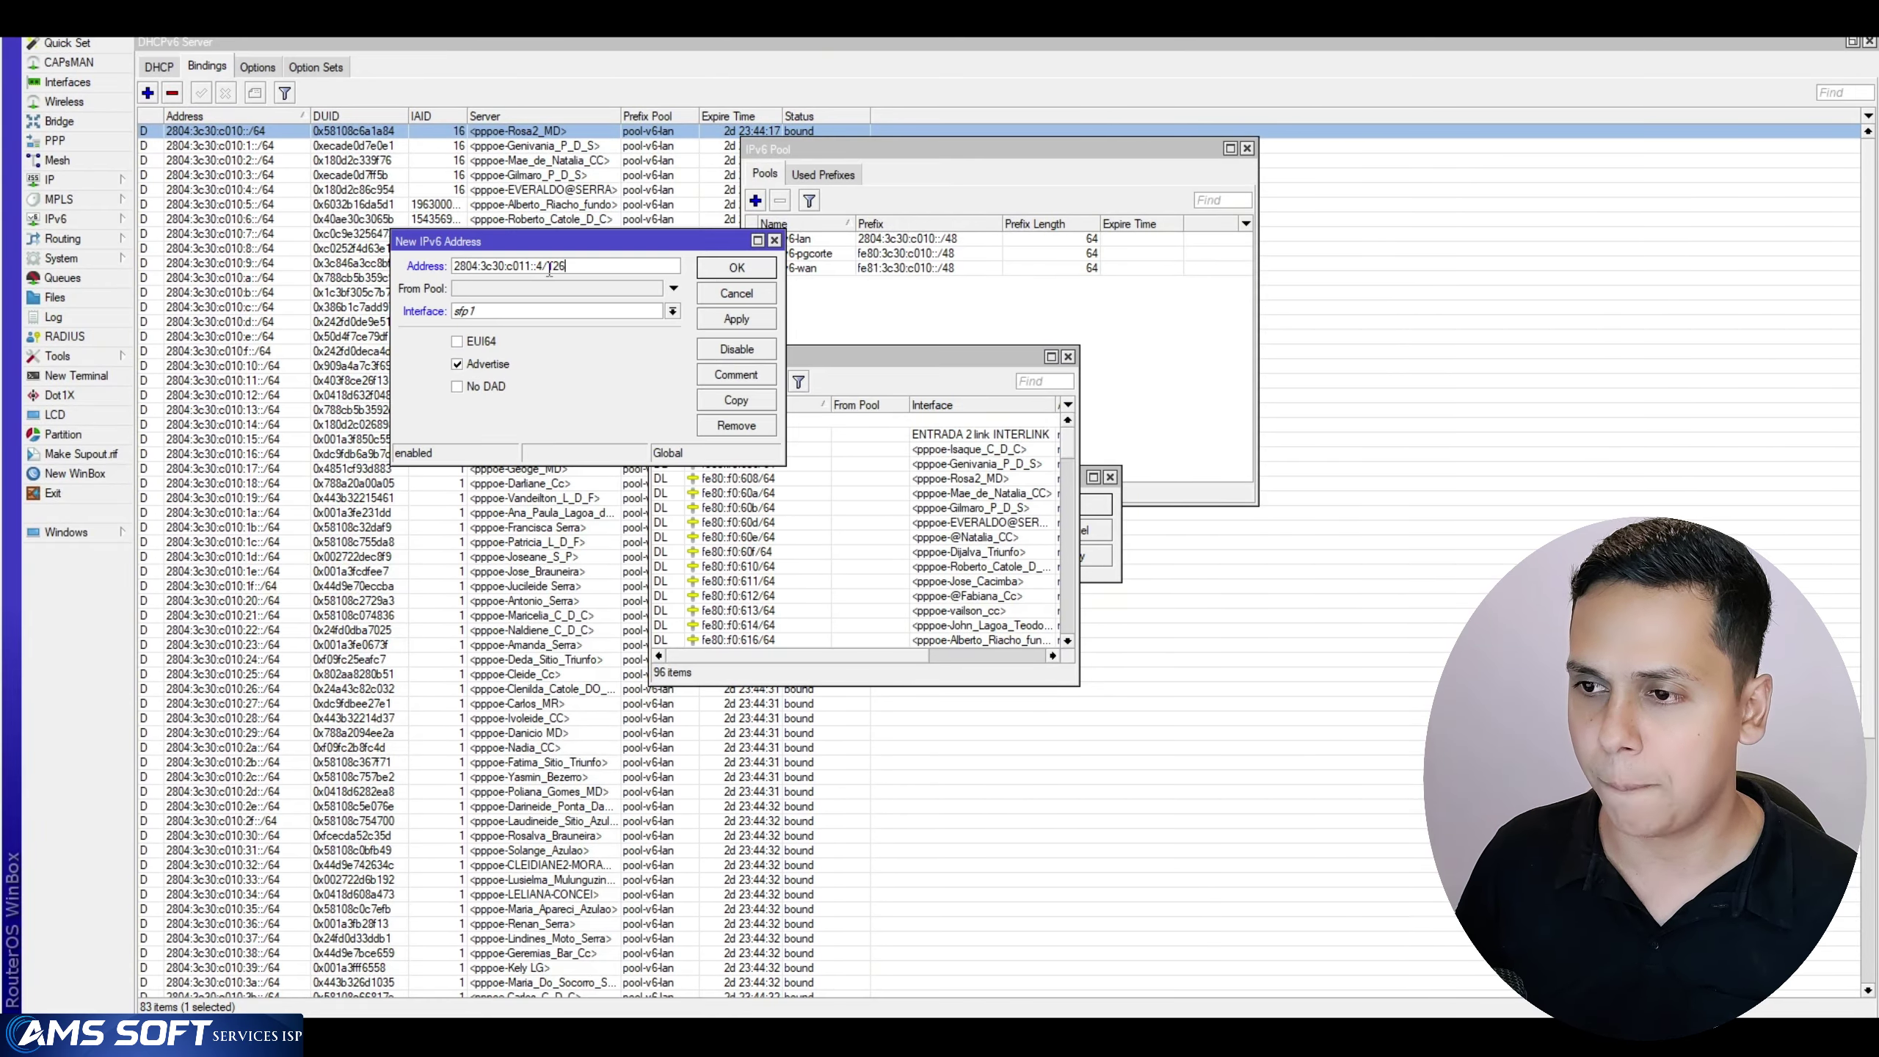
mouse_move(549, 269)
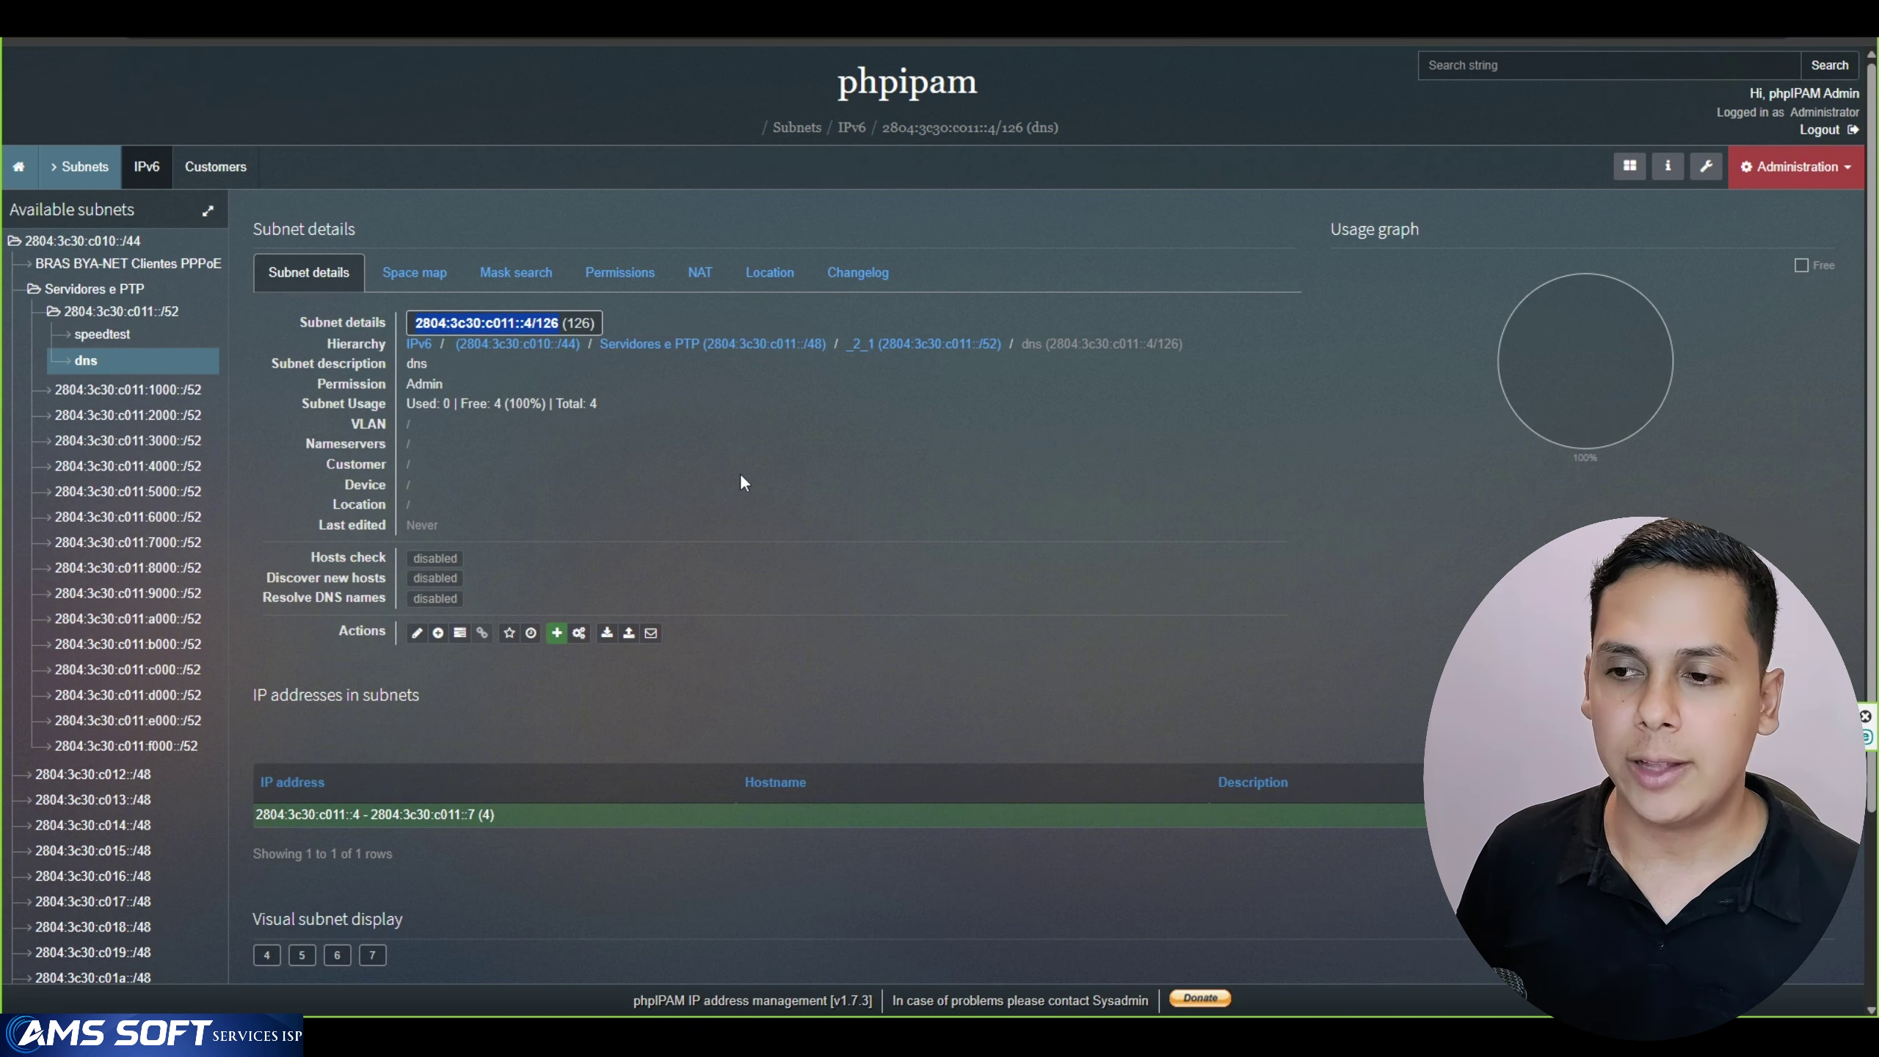
Return to phpIPAM and delete the nested dns subnet 2804:3c30:c011::4/126
left_click(85, 361)
scroll(1230, 776, "down", 4)
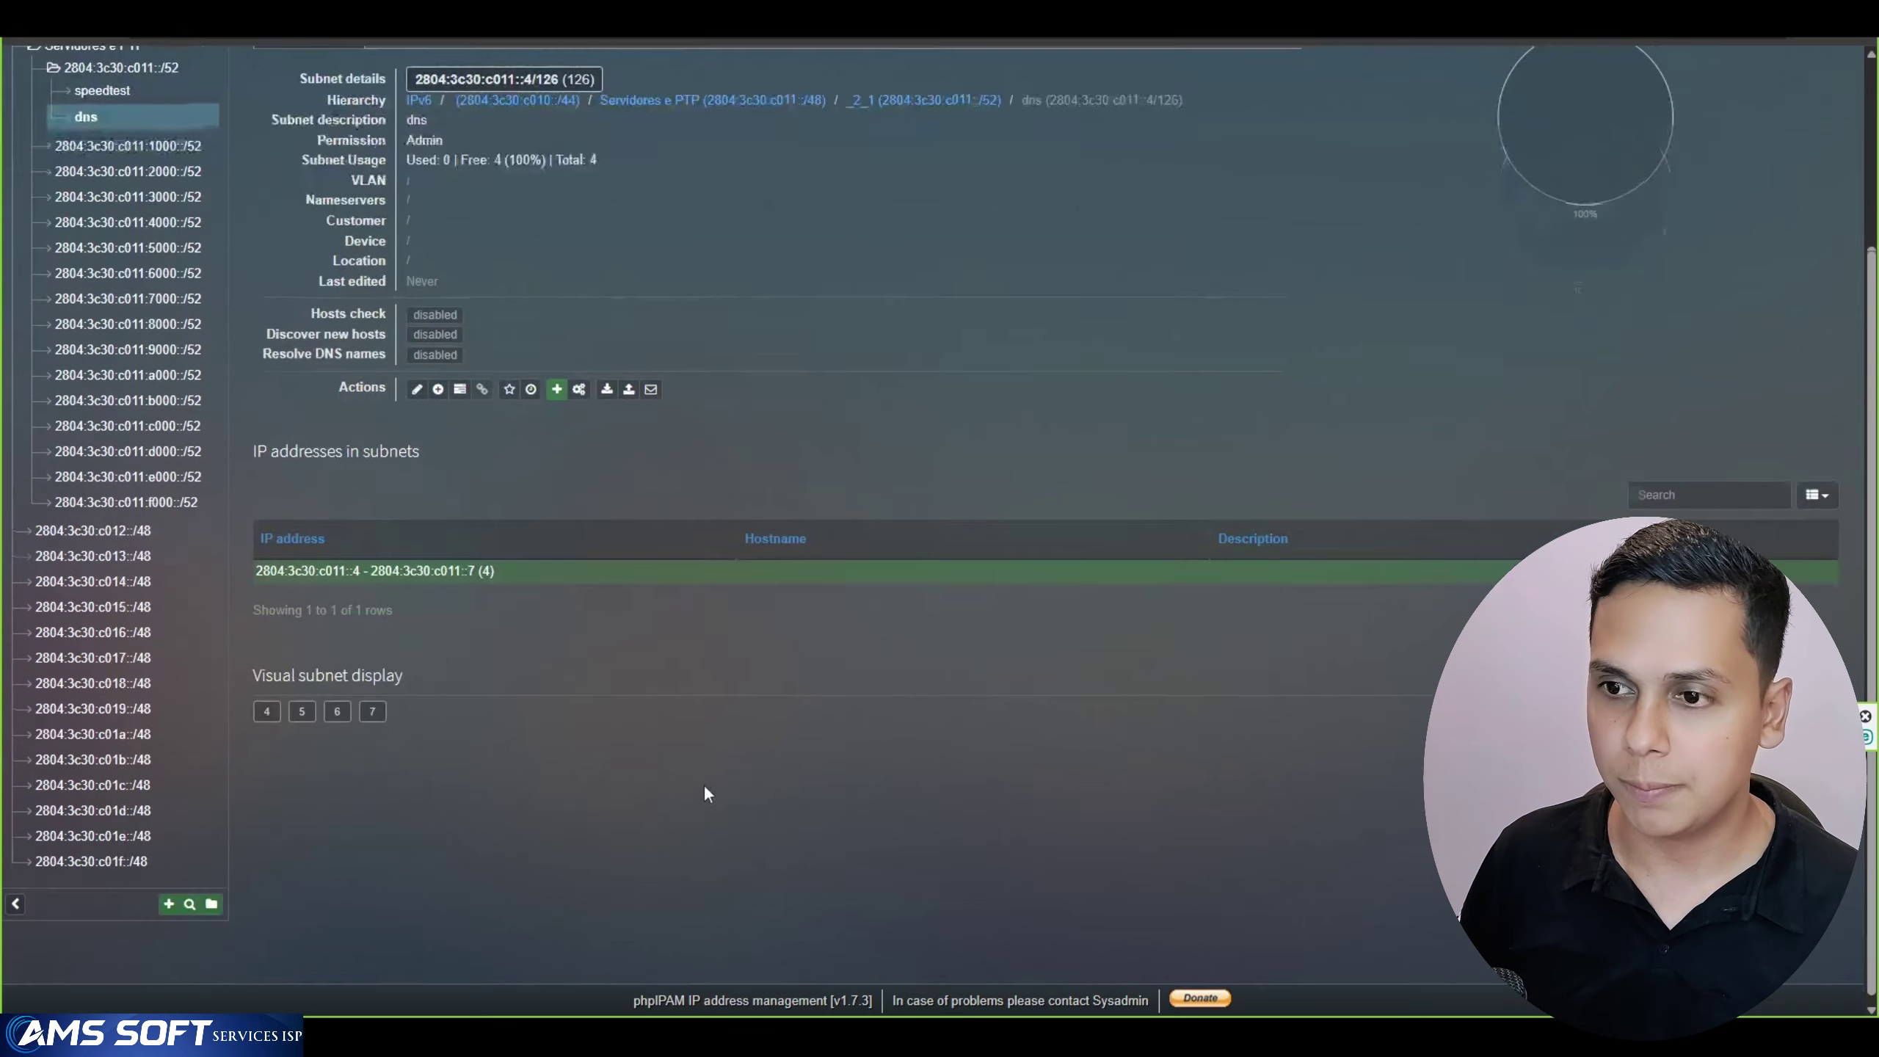
scroll(703, 785, "up", 5)
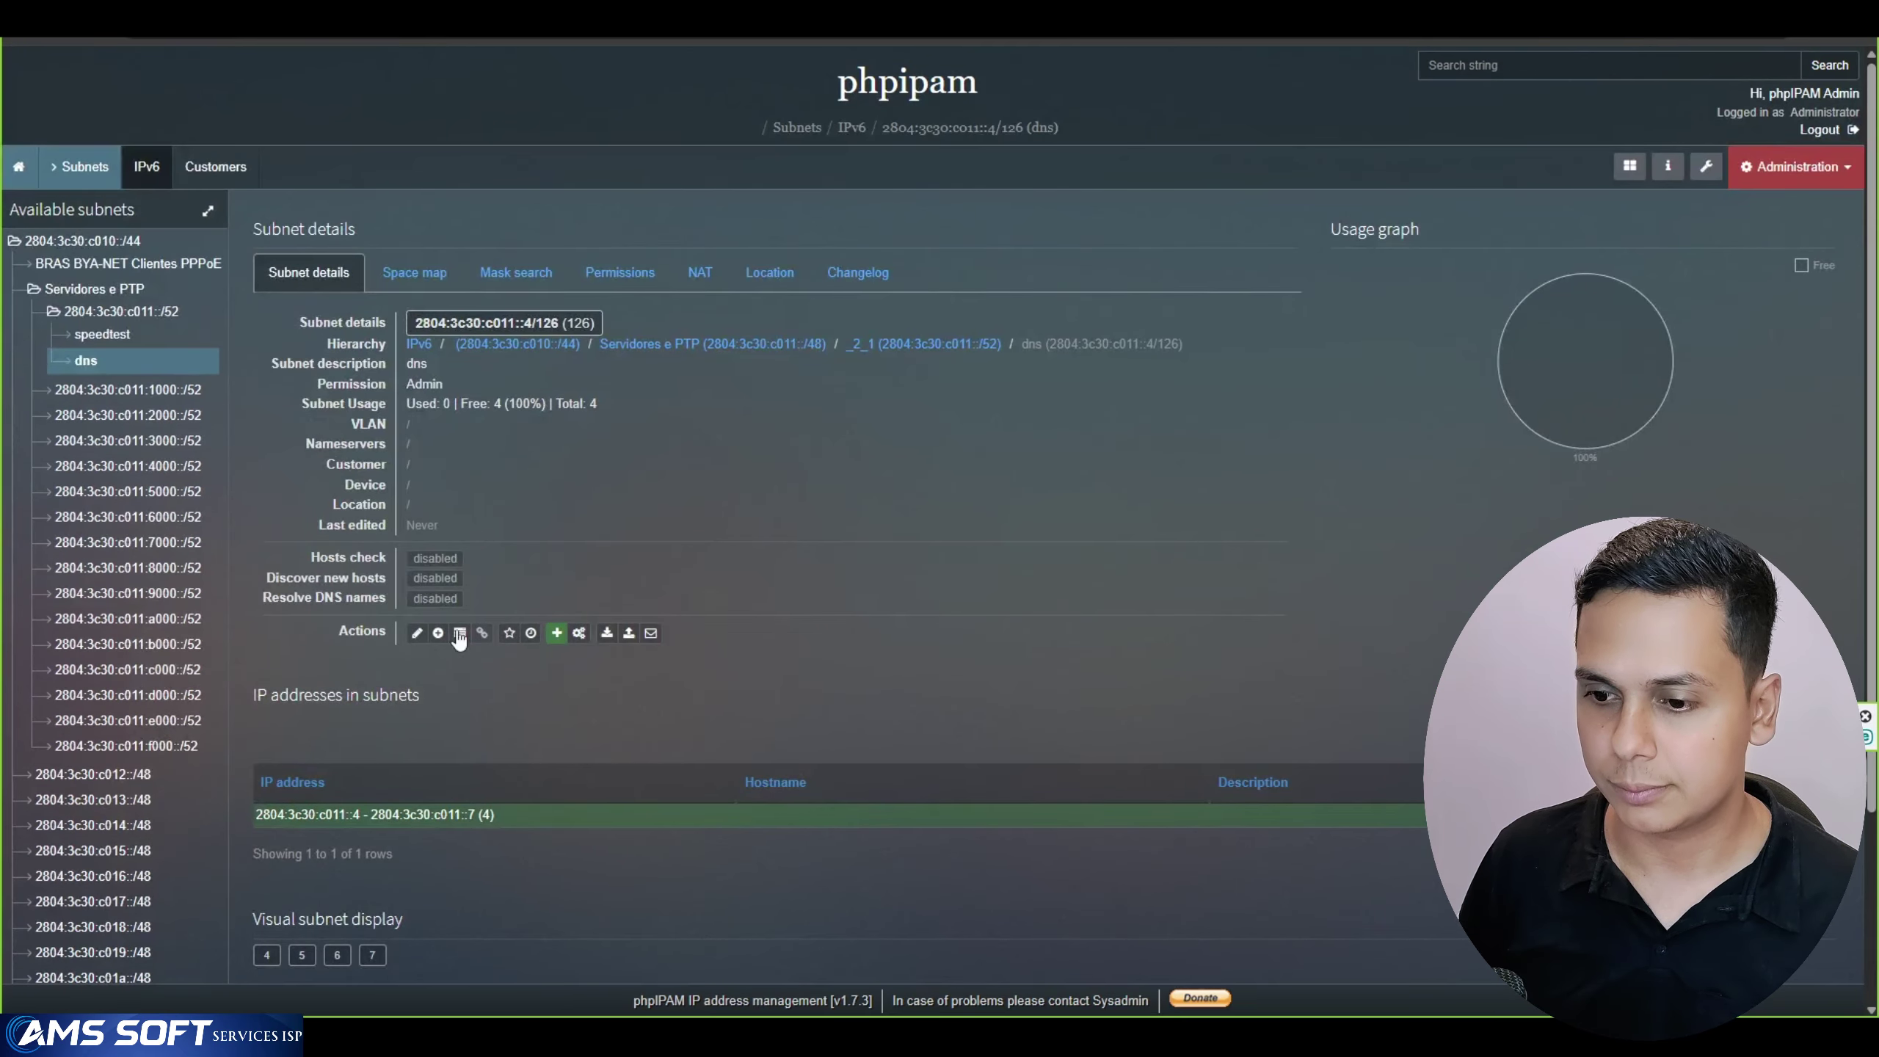
left_click(416, 632)
left_click(1206, 877)
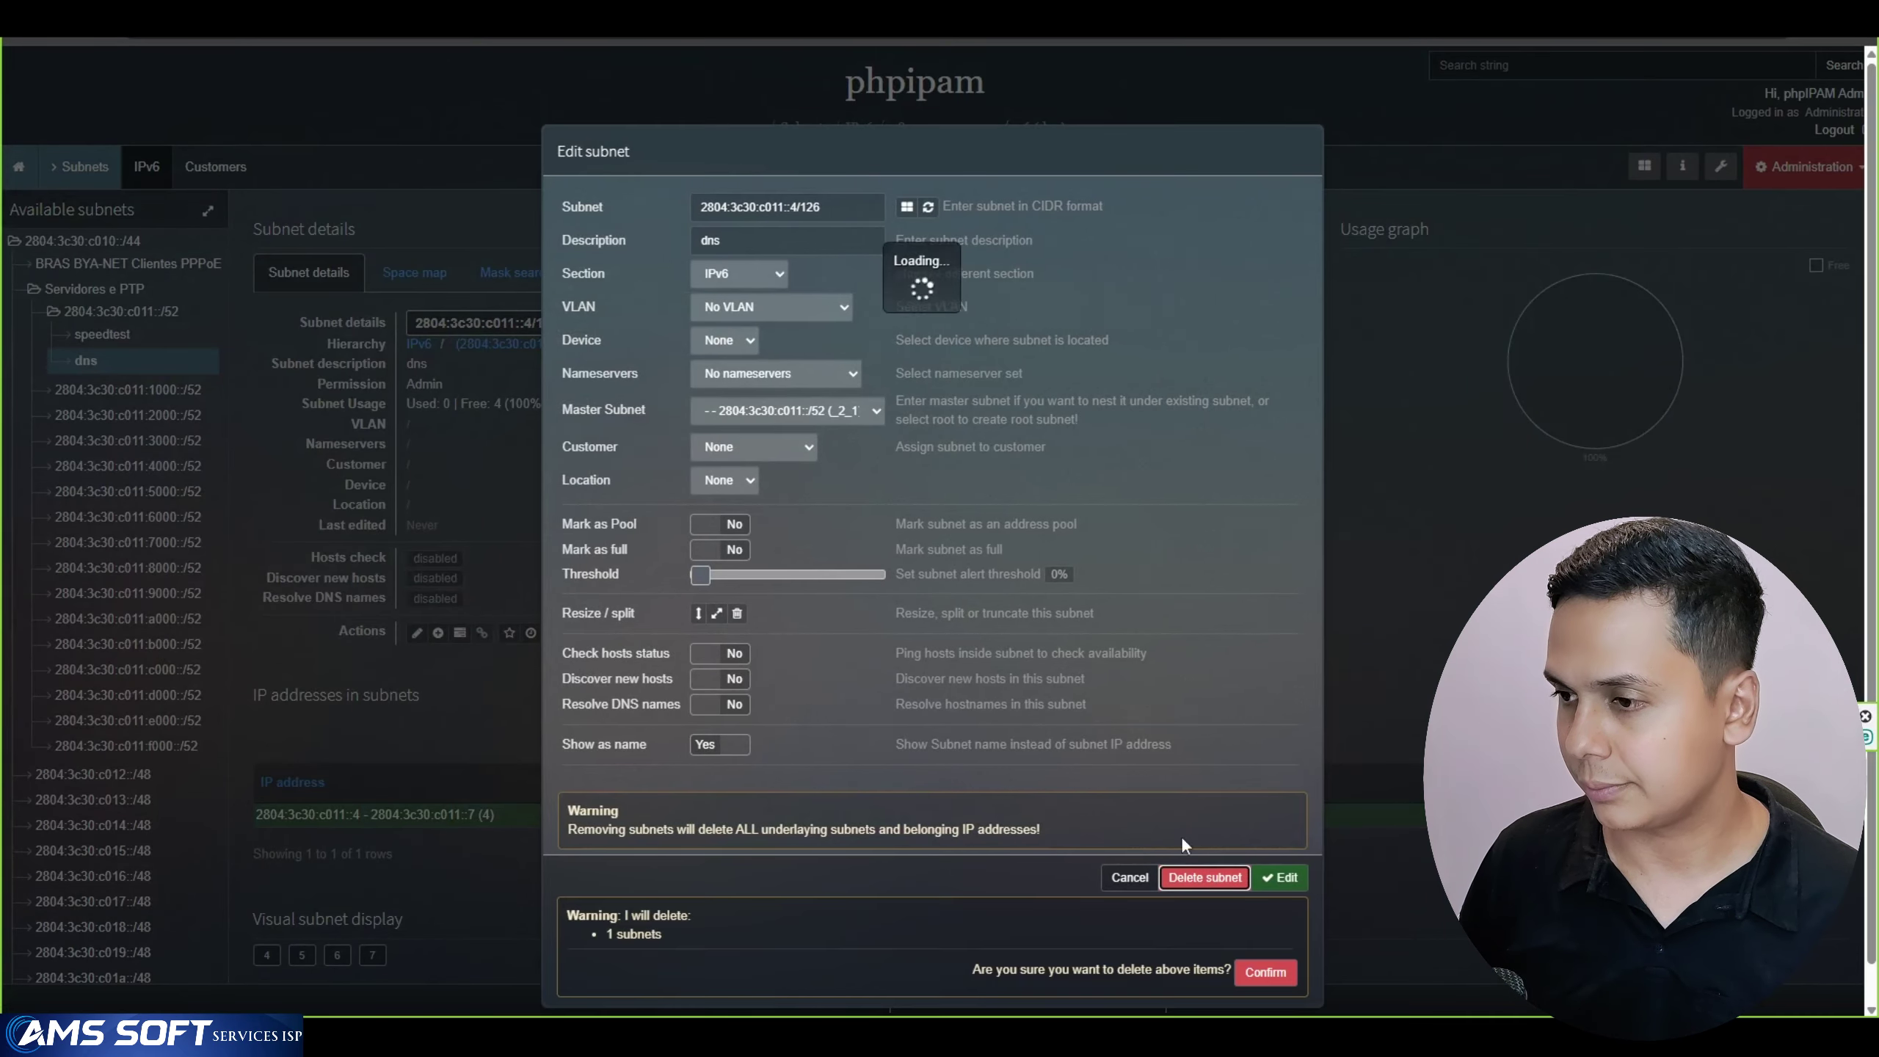
left_click(1286, 981)
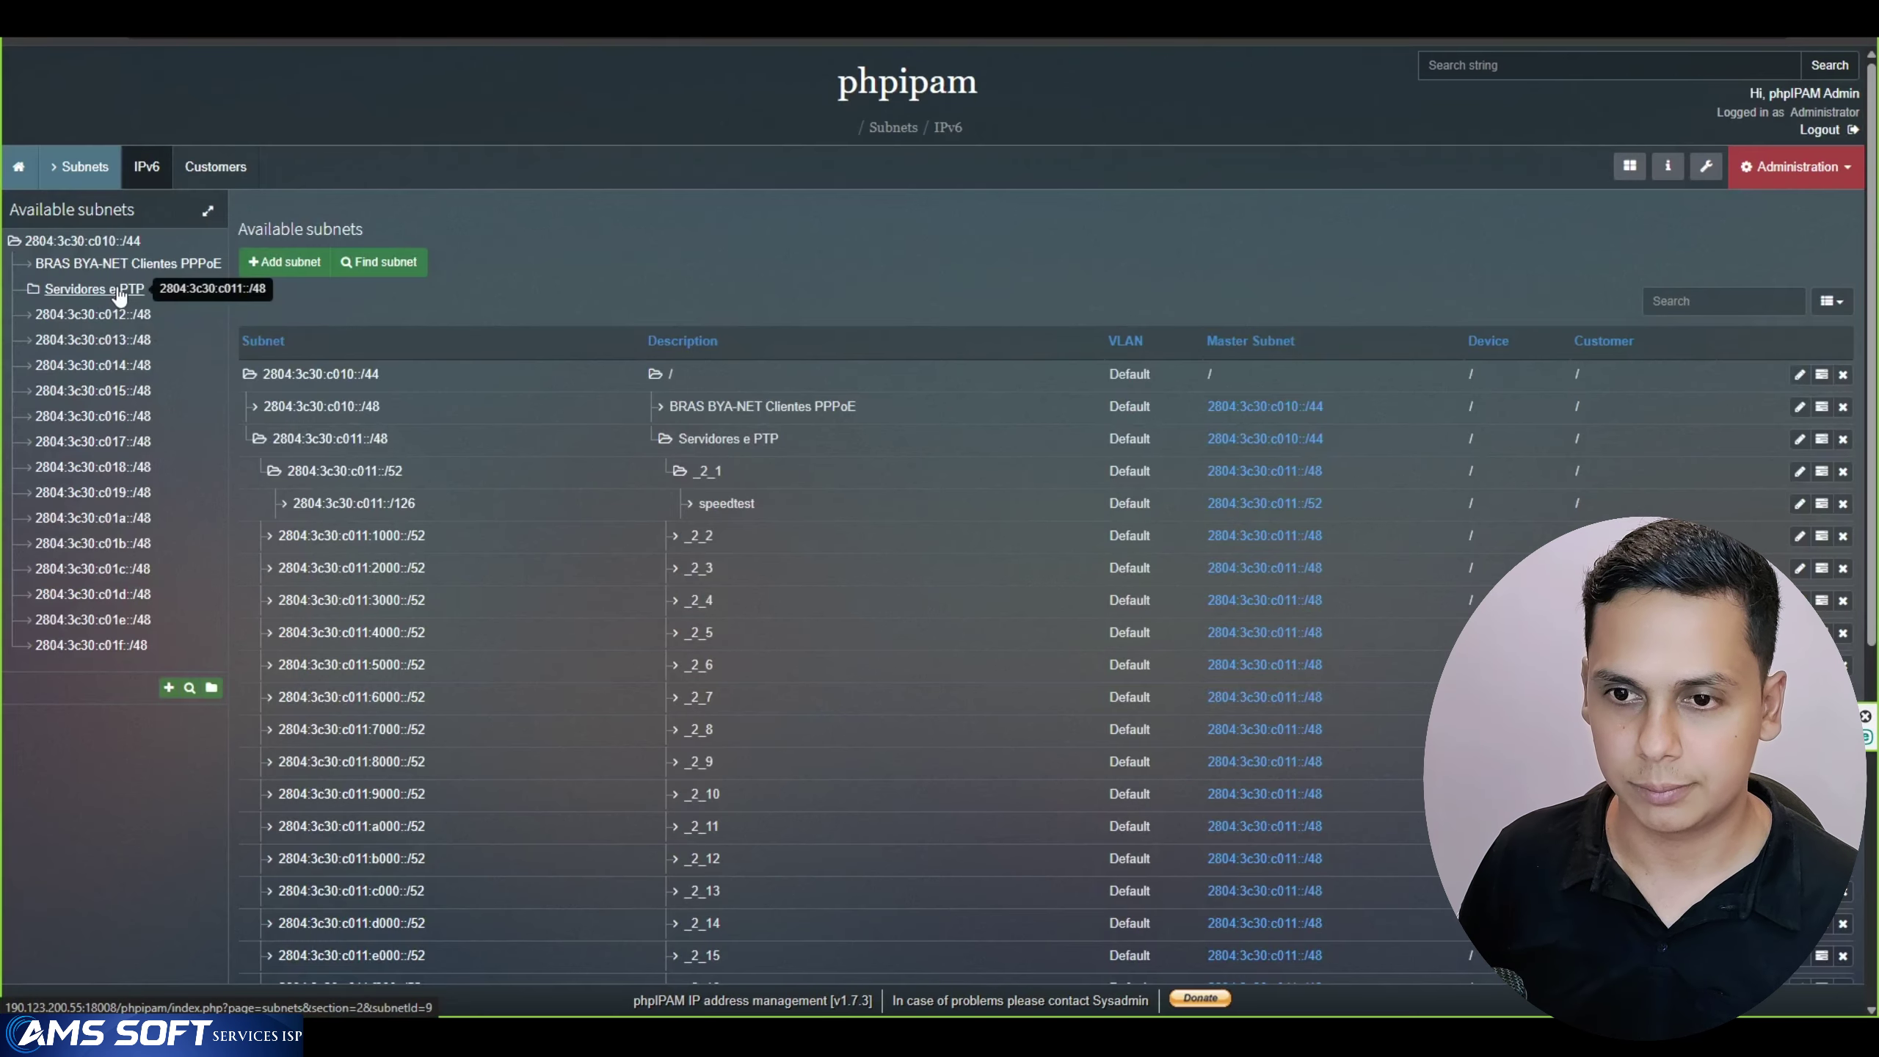
Delete the nested speedtest subnet 2804:3c30:c011::/126 from the first /52 of Servidores e PTP
left_click(122, 290)
left_click(122, 311)
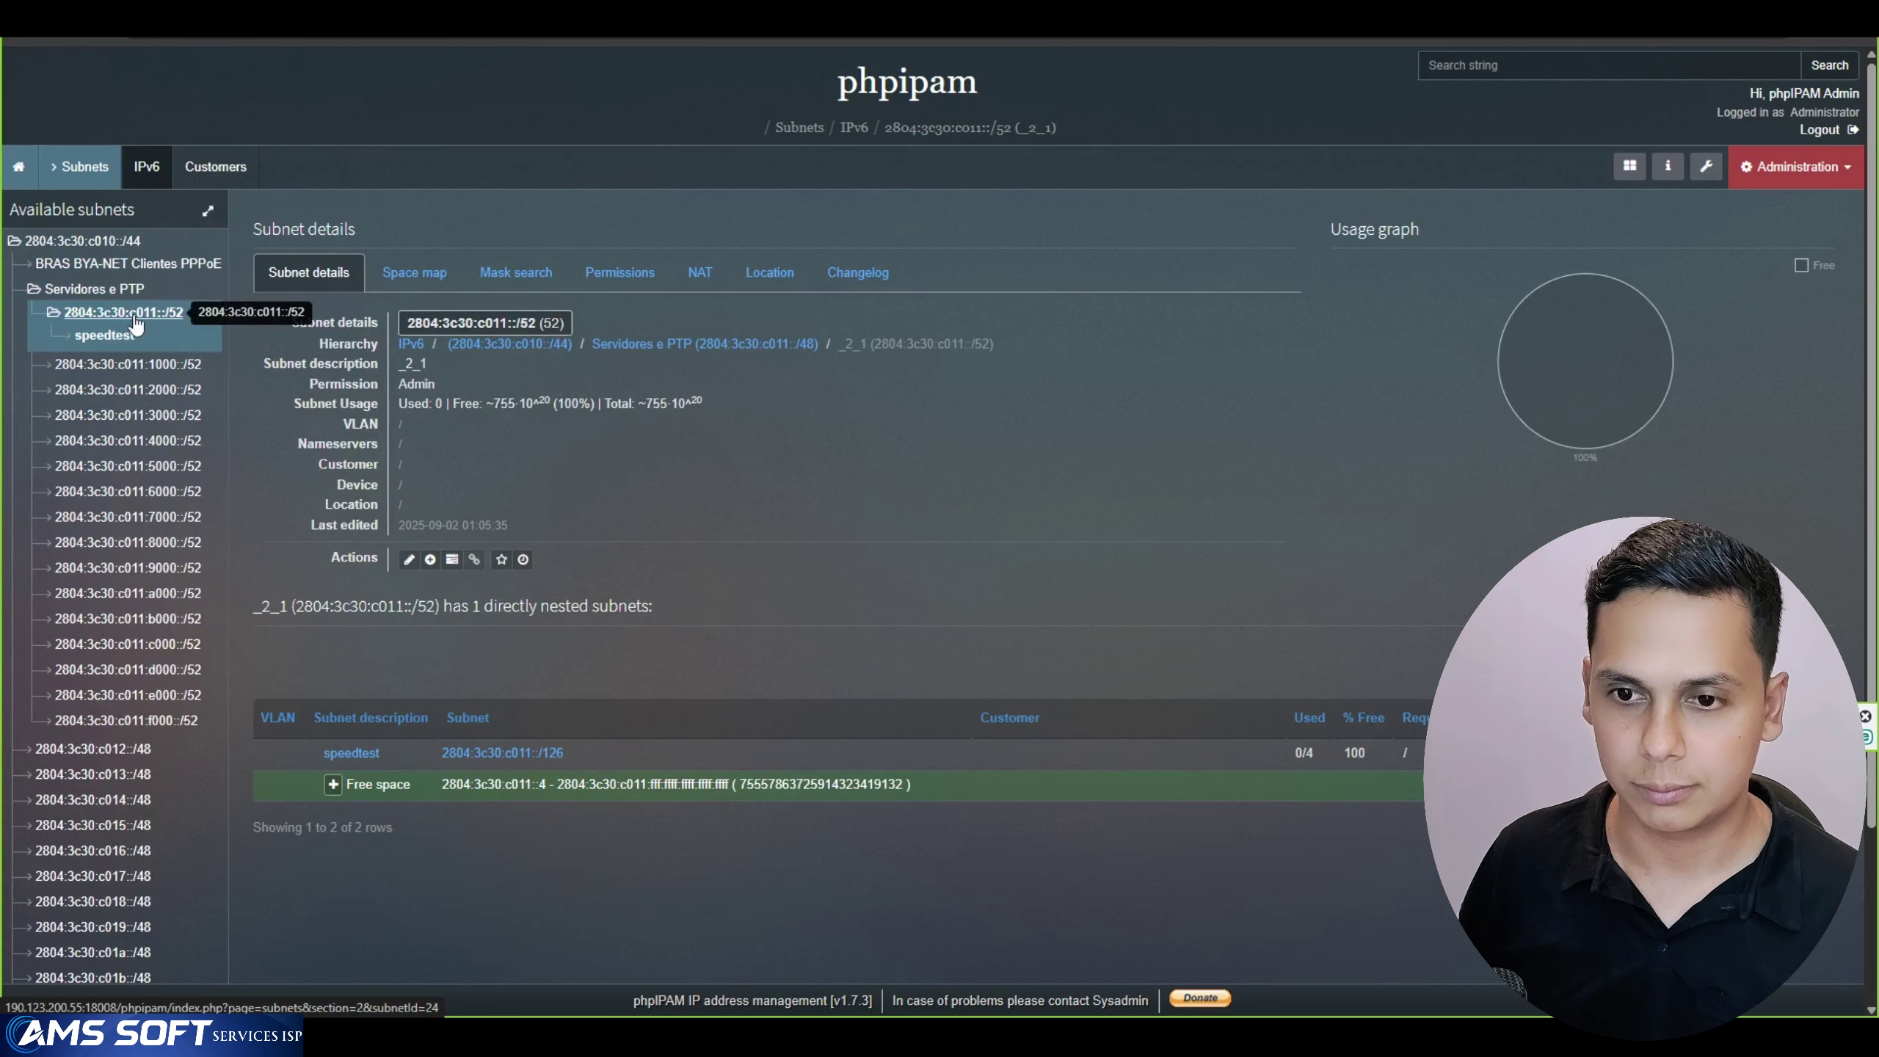
left_click(104, 334)
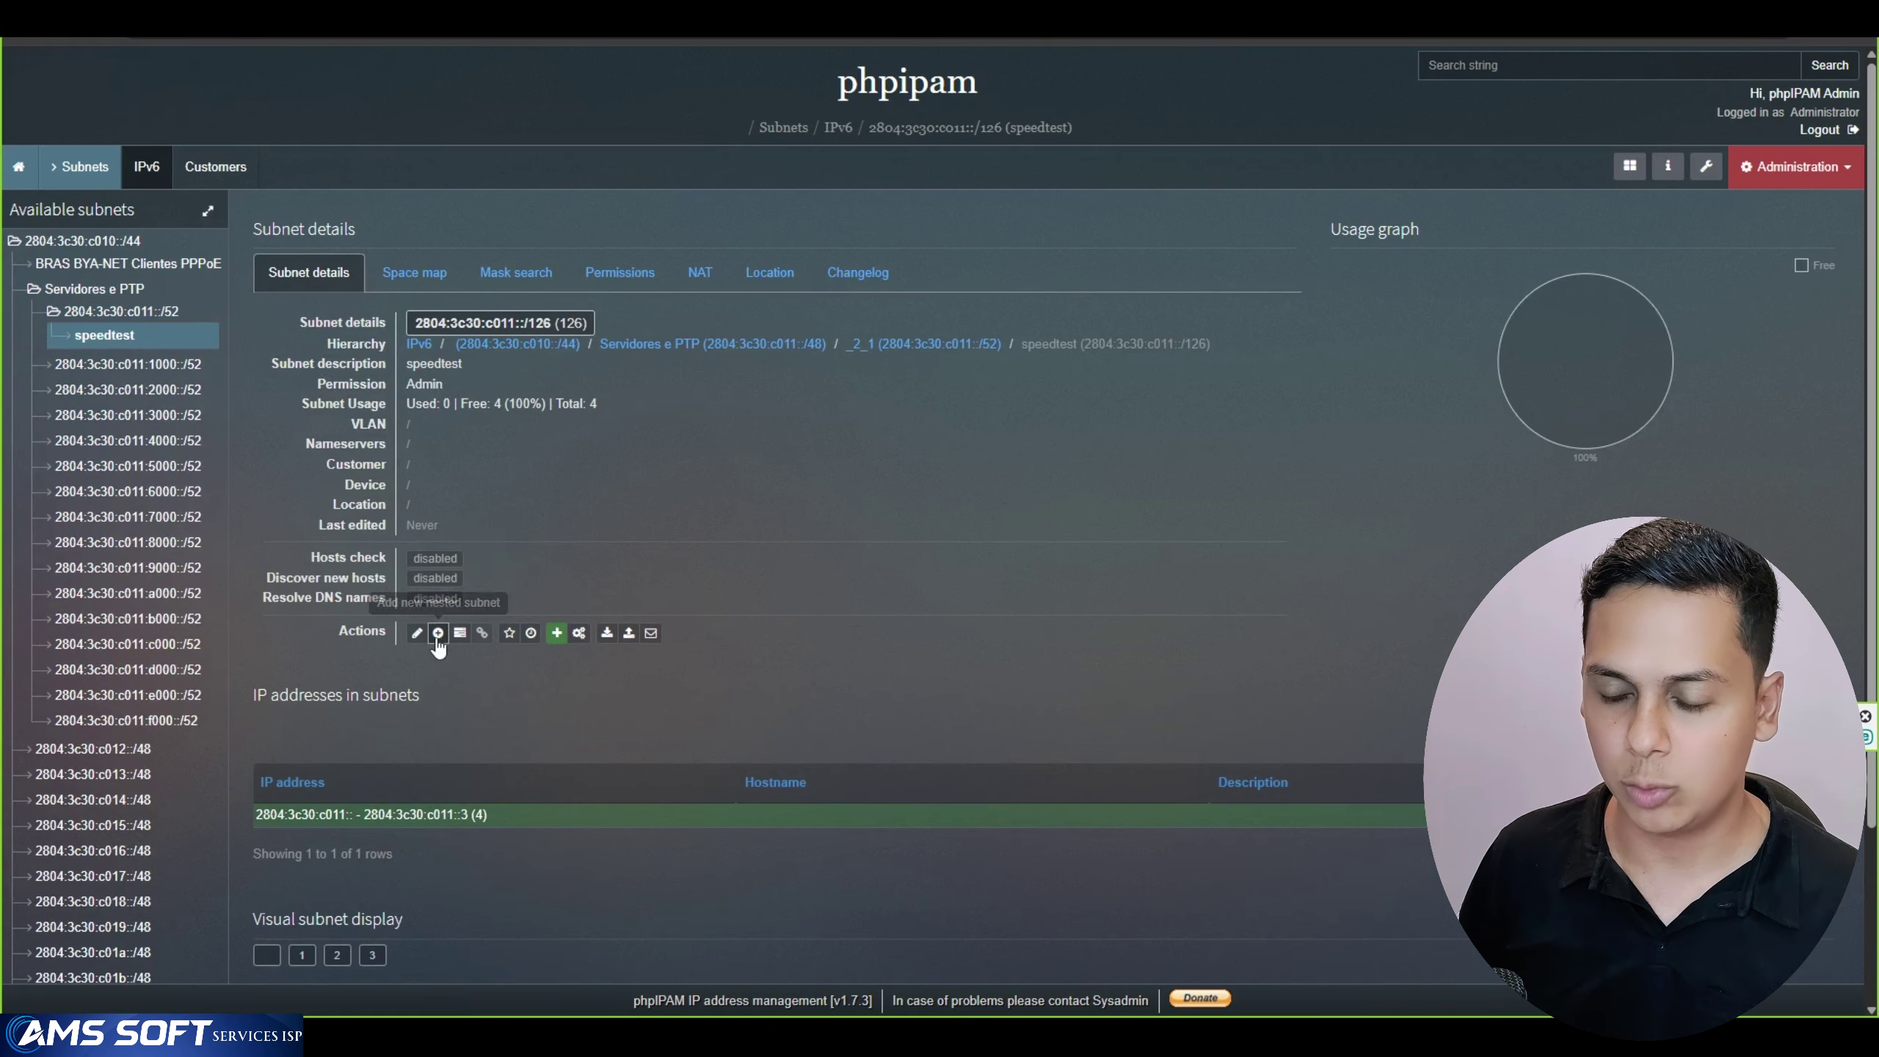
left_click(416, 633)
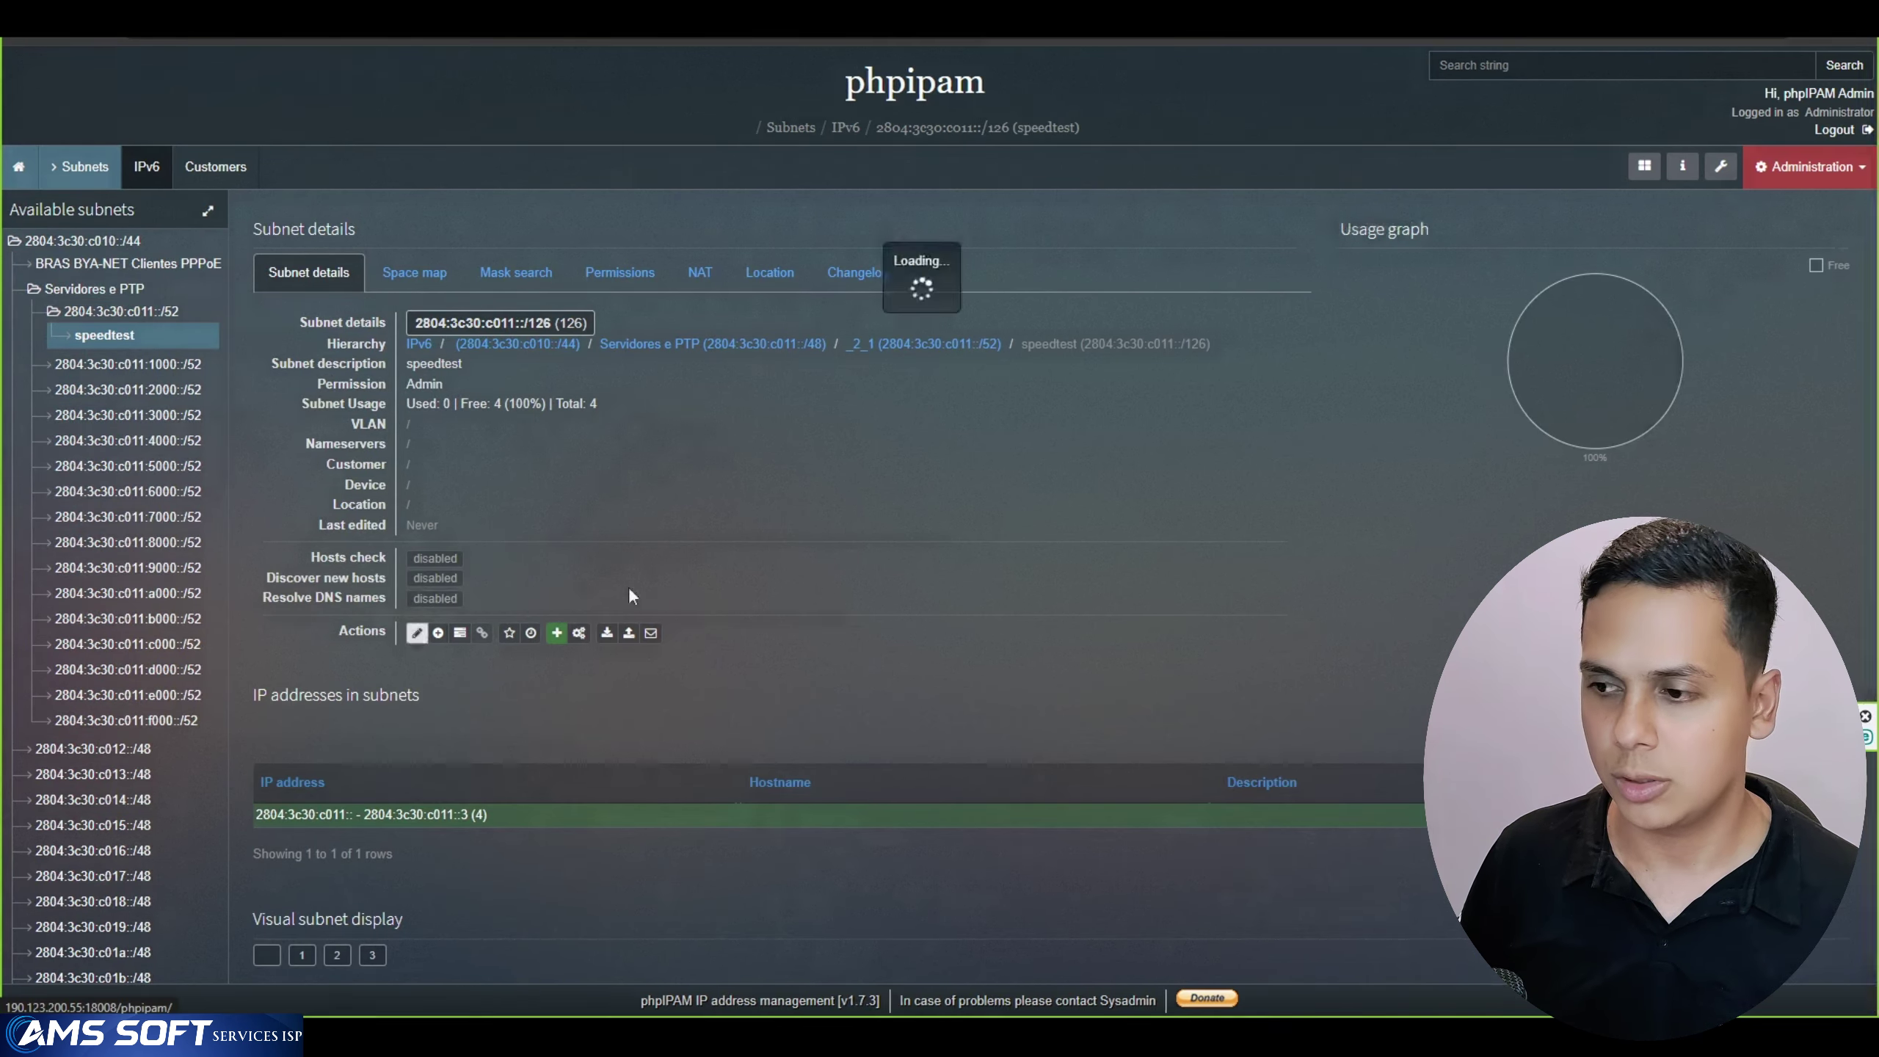
left_click(1222, 886)
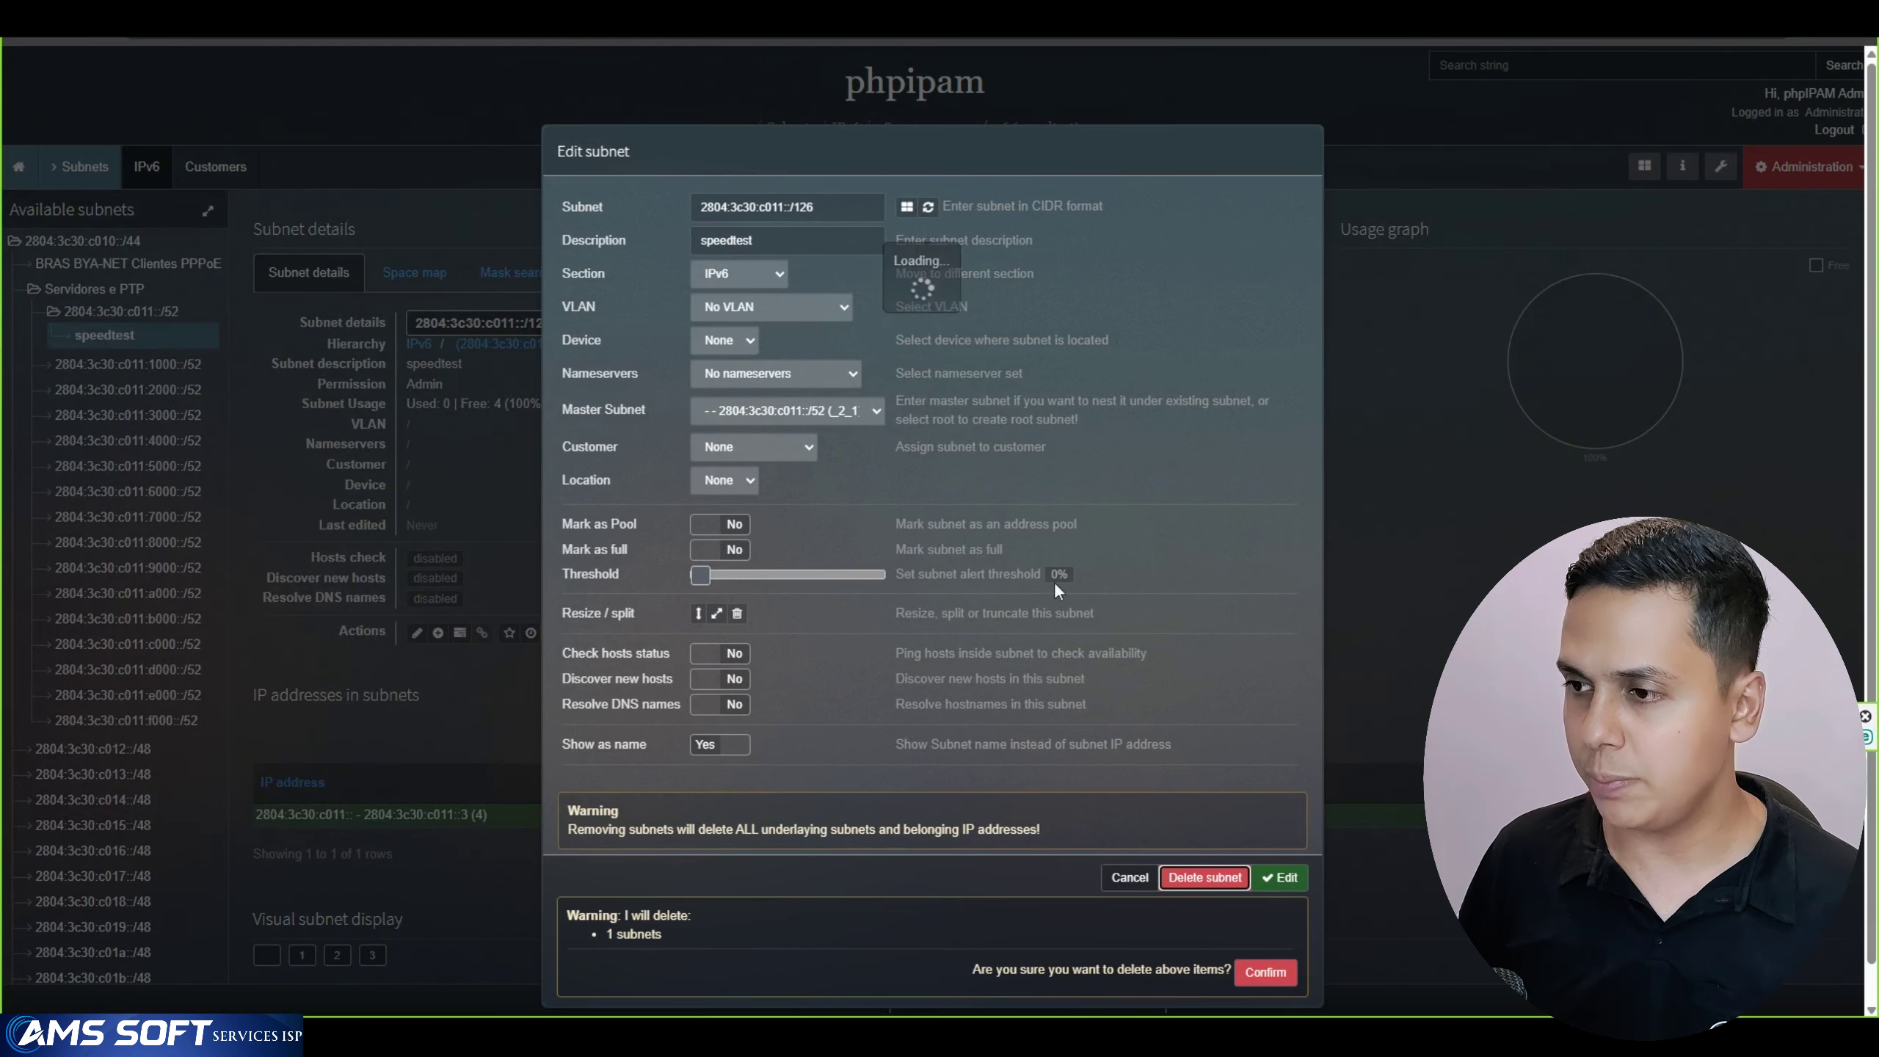
left_click(1266, 972)
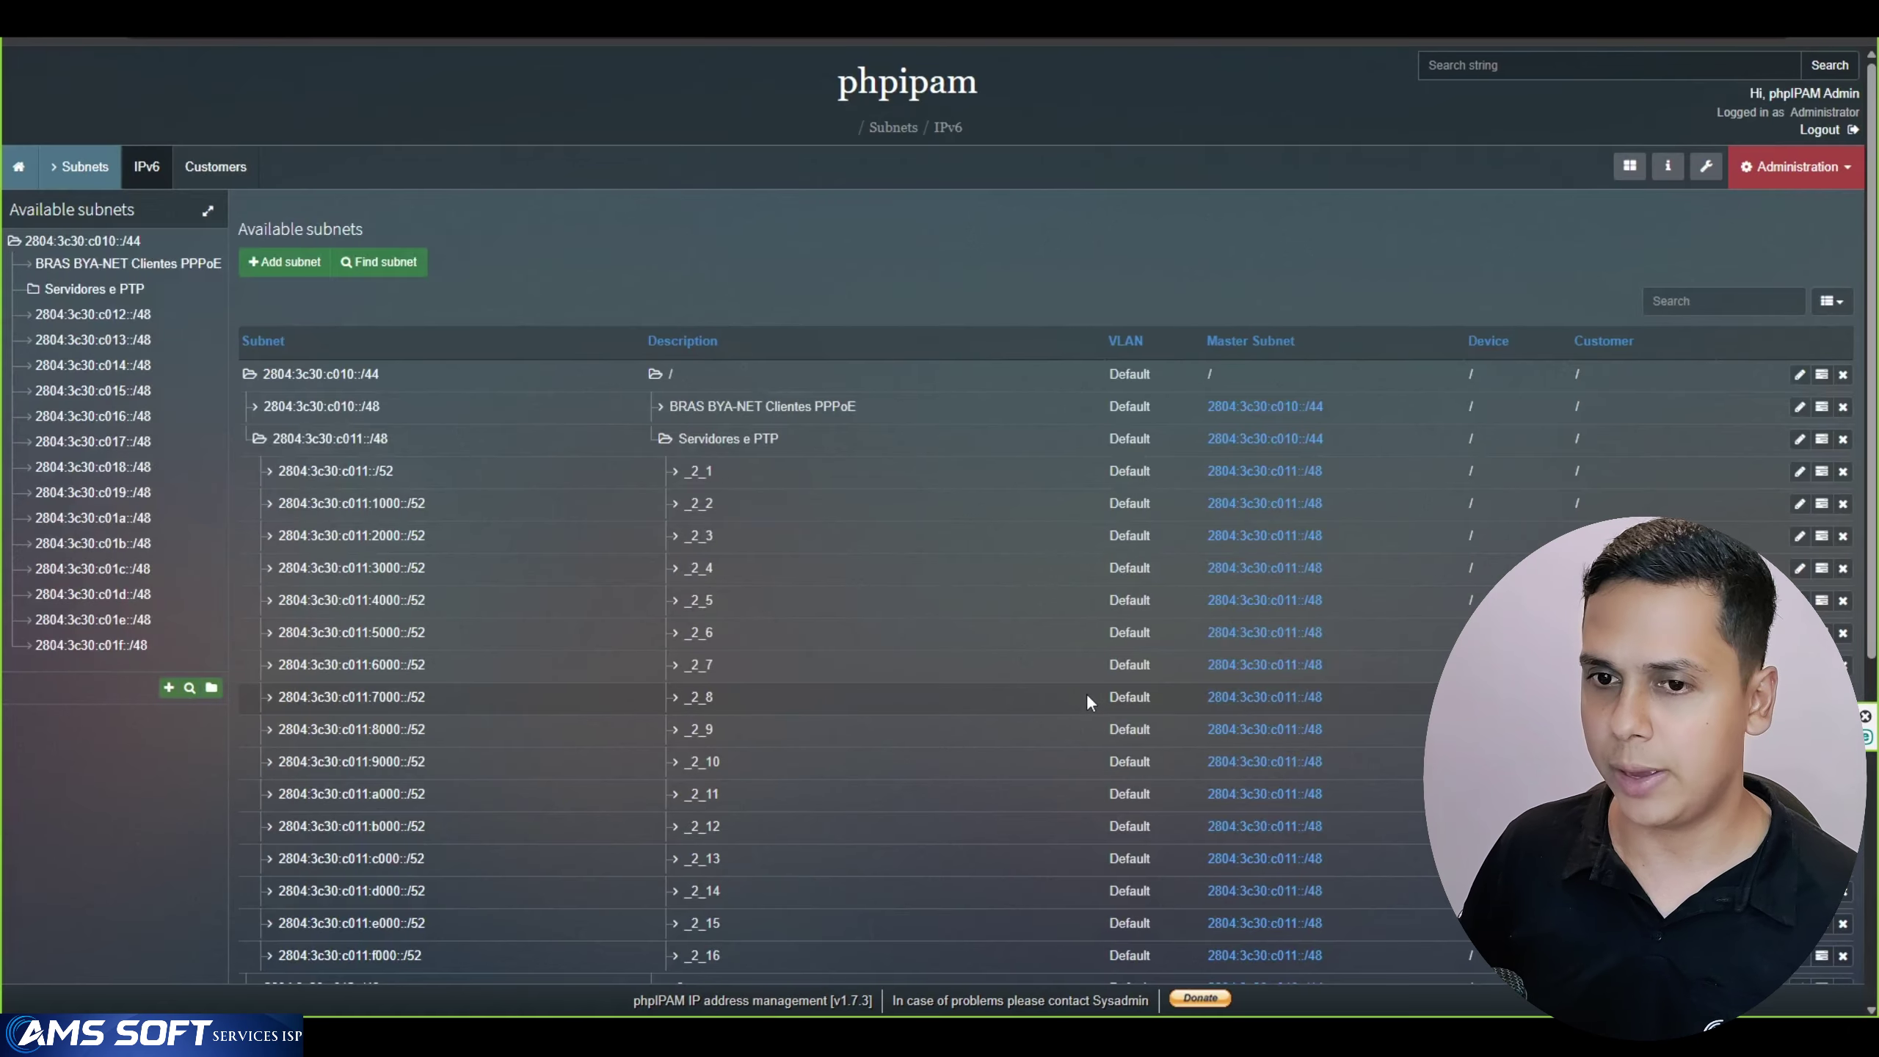
Add a nested subnet 2804:3c30:c011::/120 inside the first /52 of Servidores e PTP
left_click(113, 292)
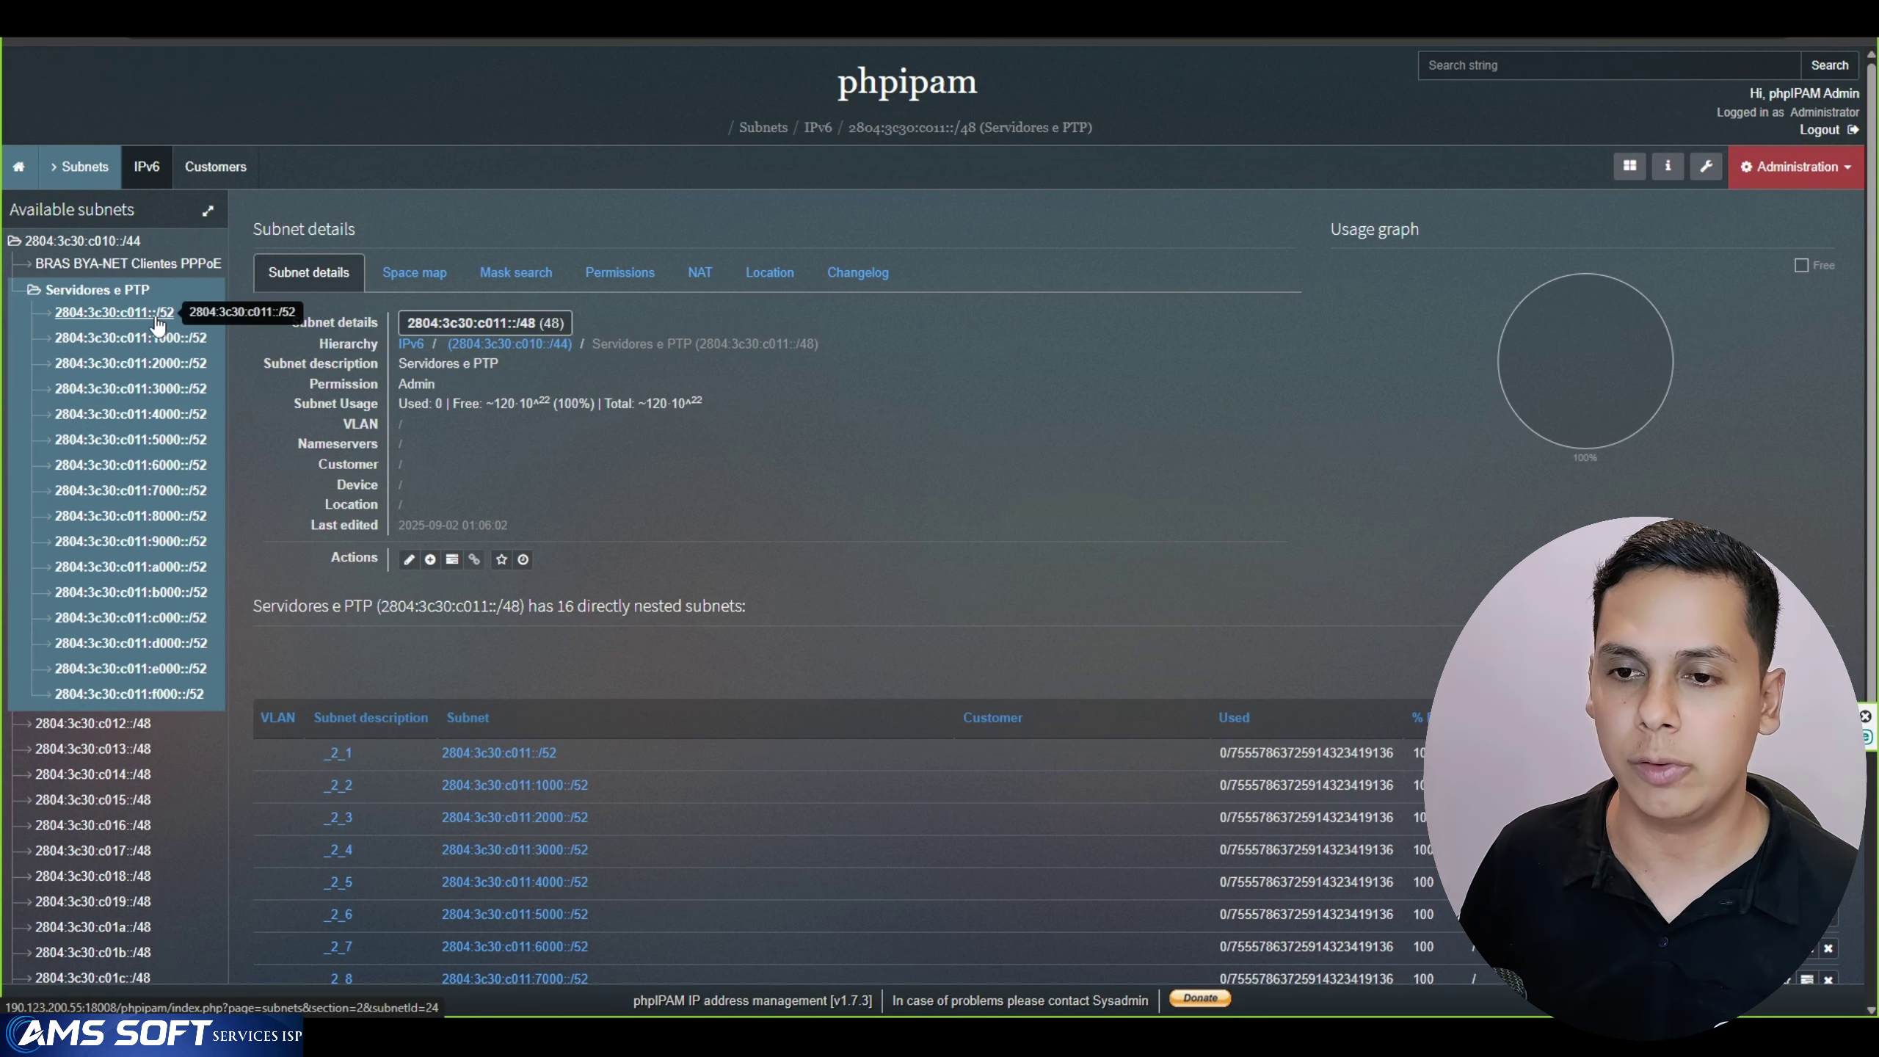
left_click(164, 317)
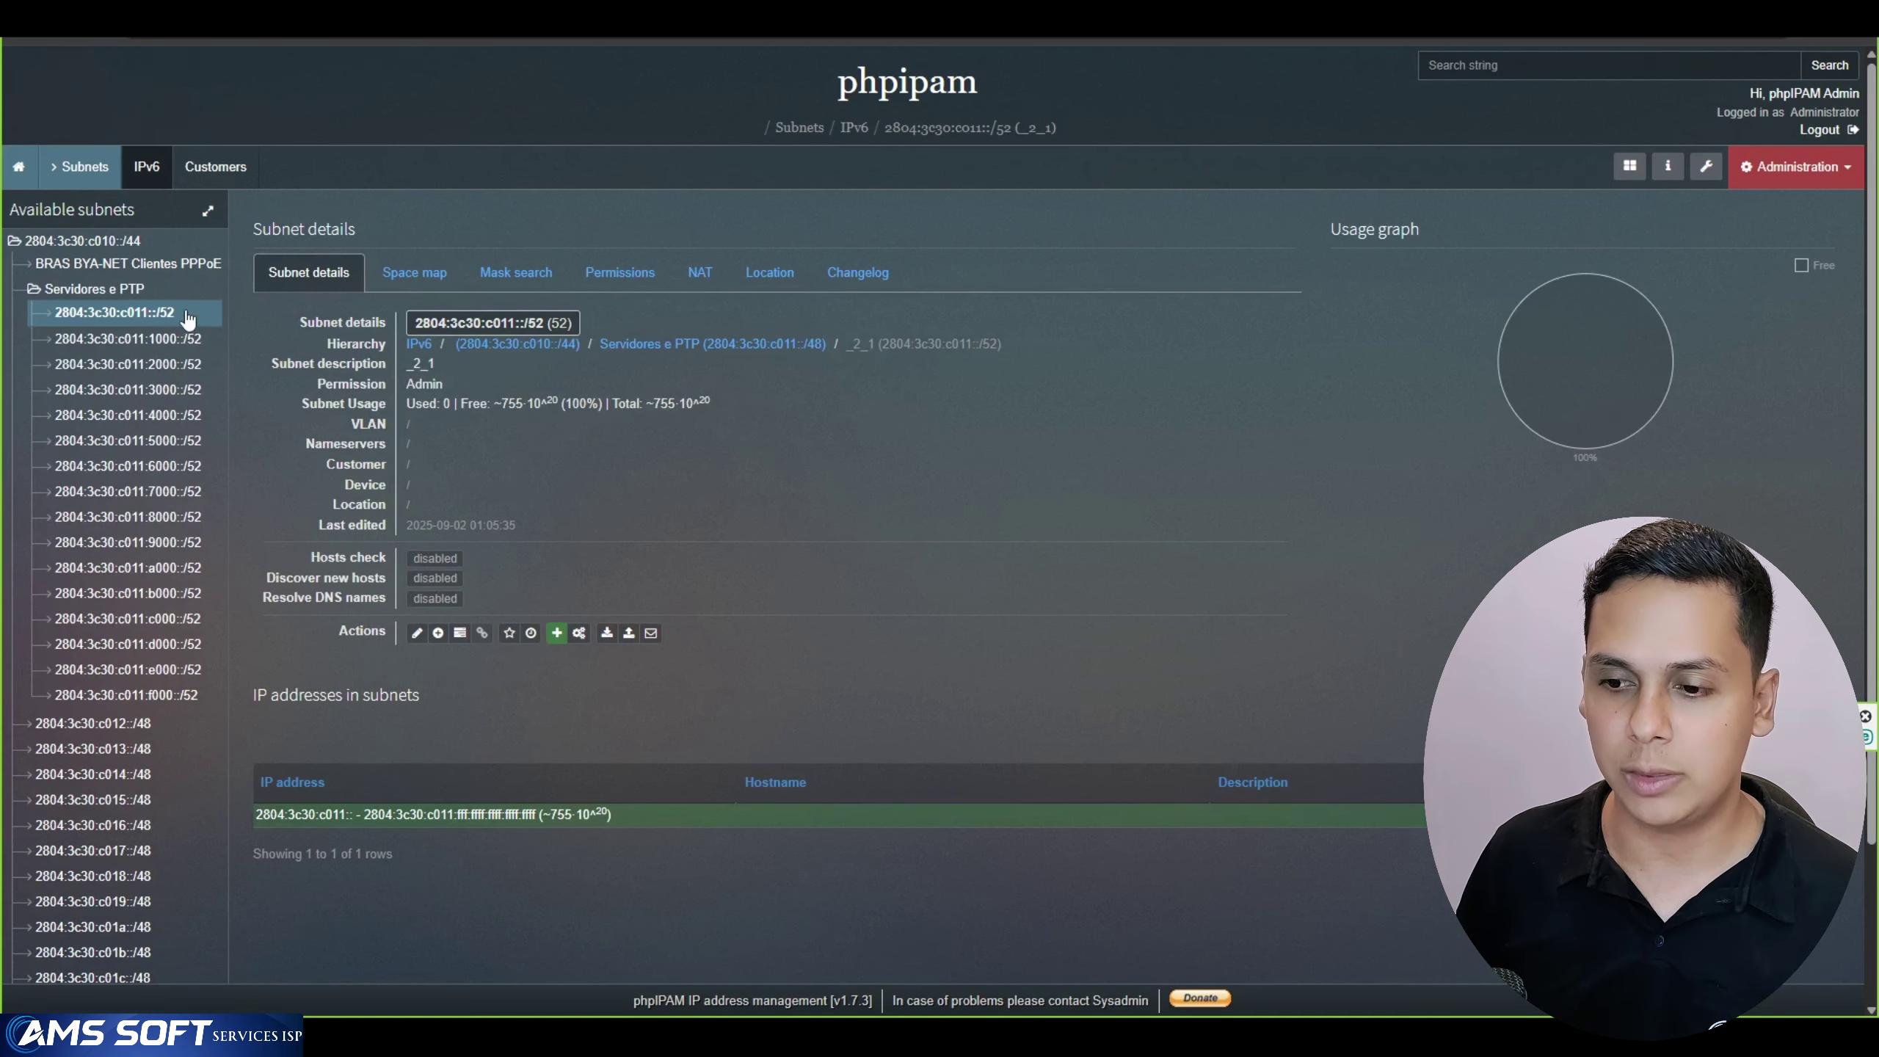
left_click(438, 632)
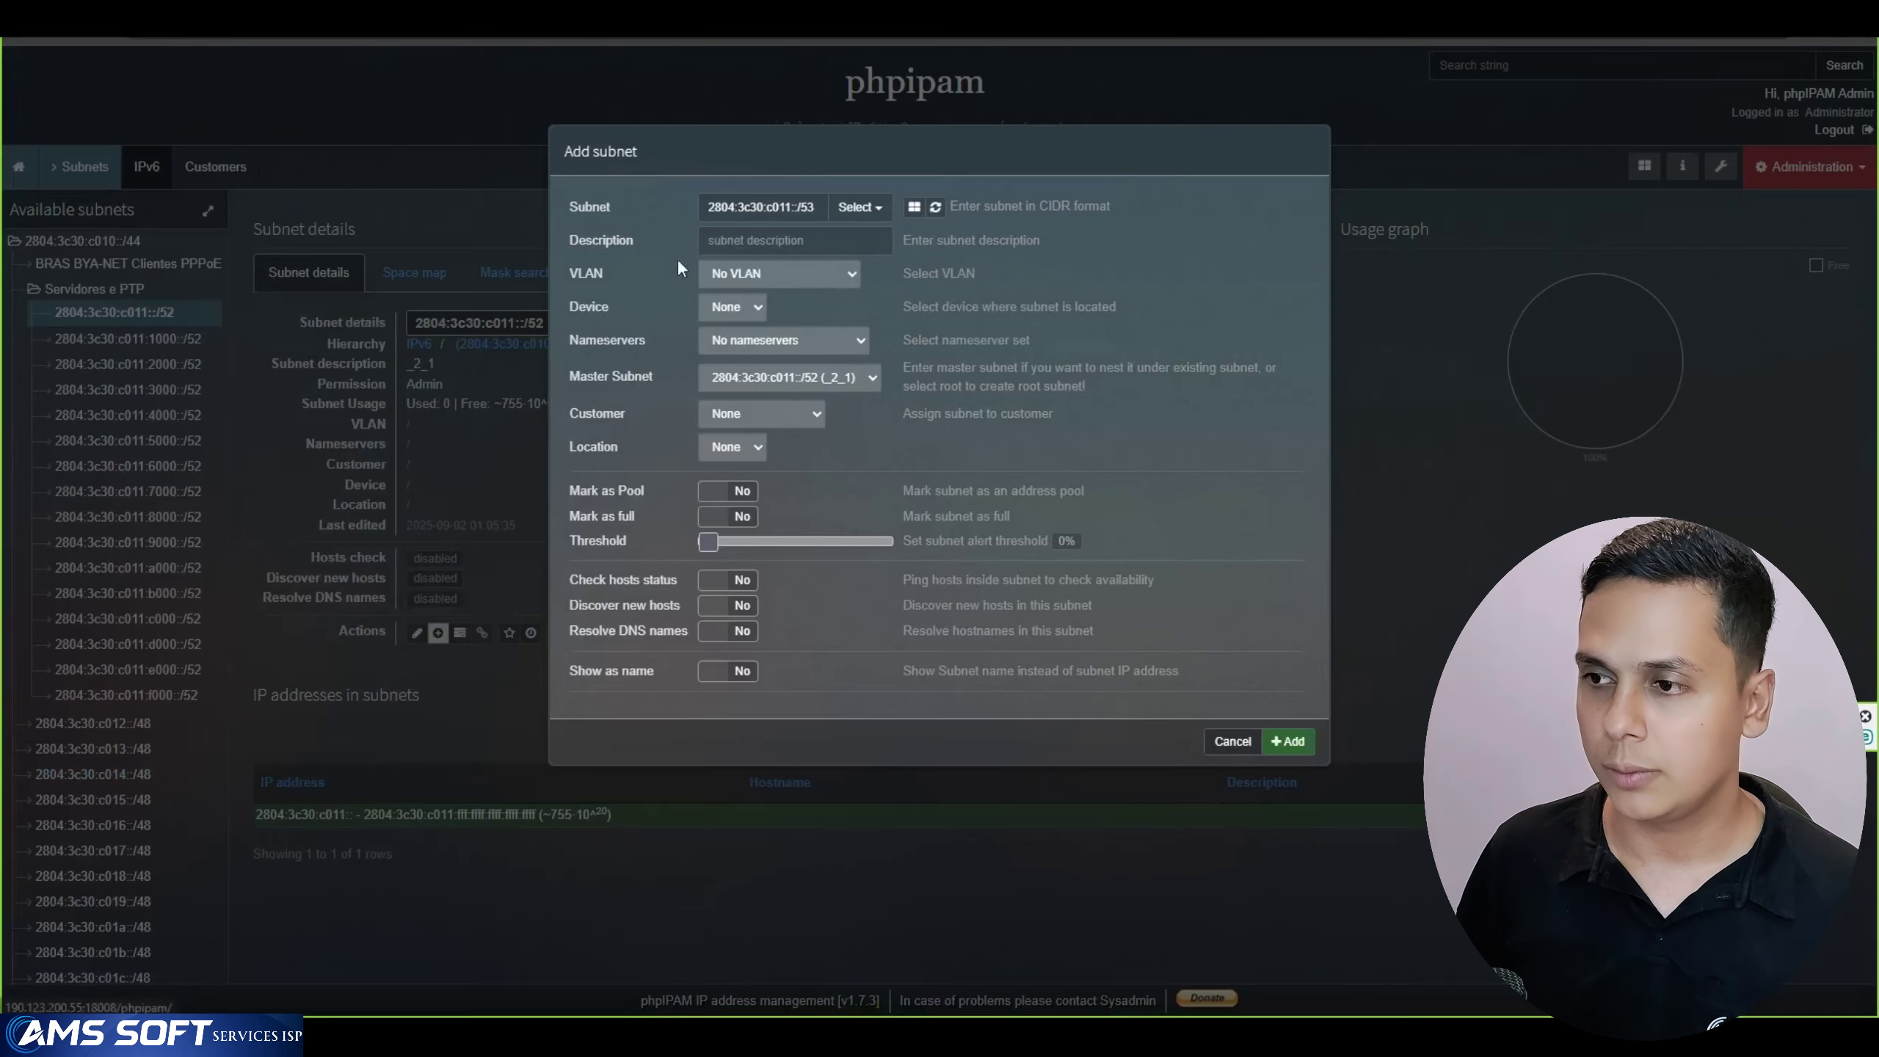
left_click(859, 207)
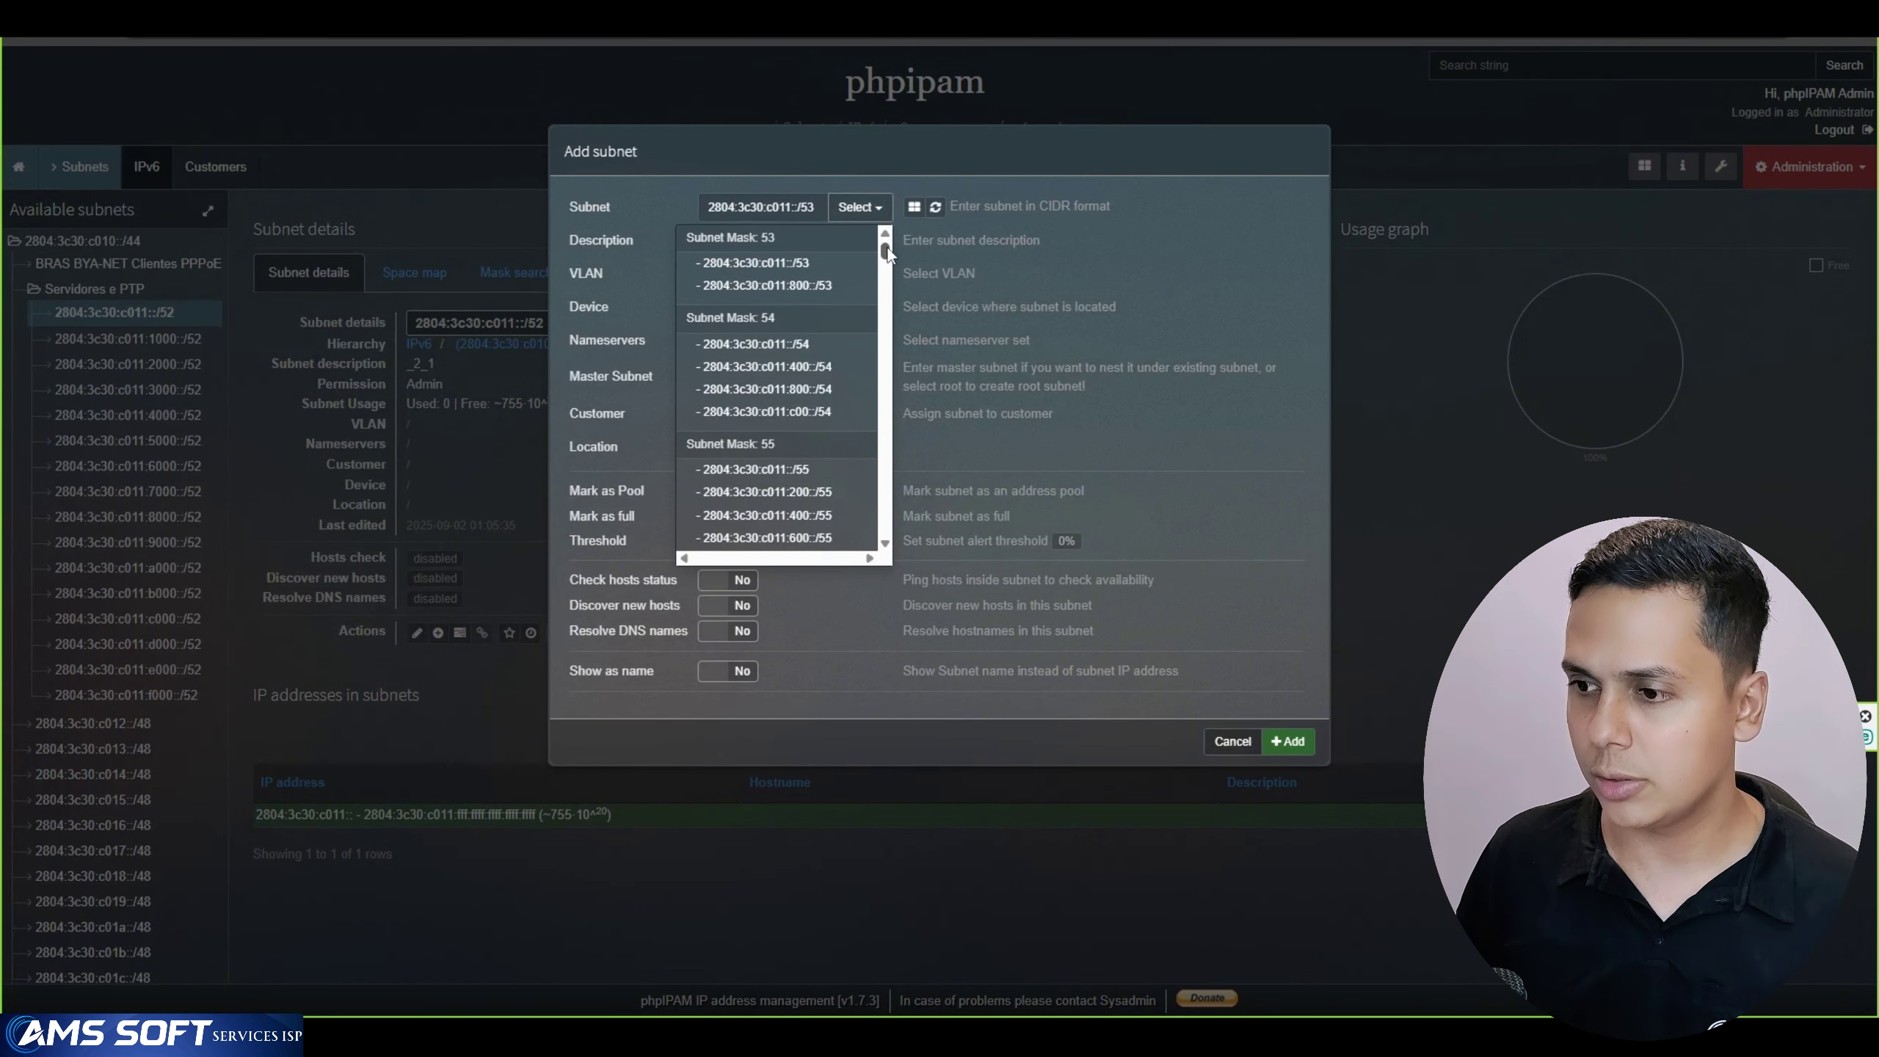
left_click_drag(886, 253, 838, 490)
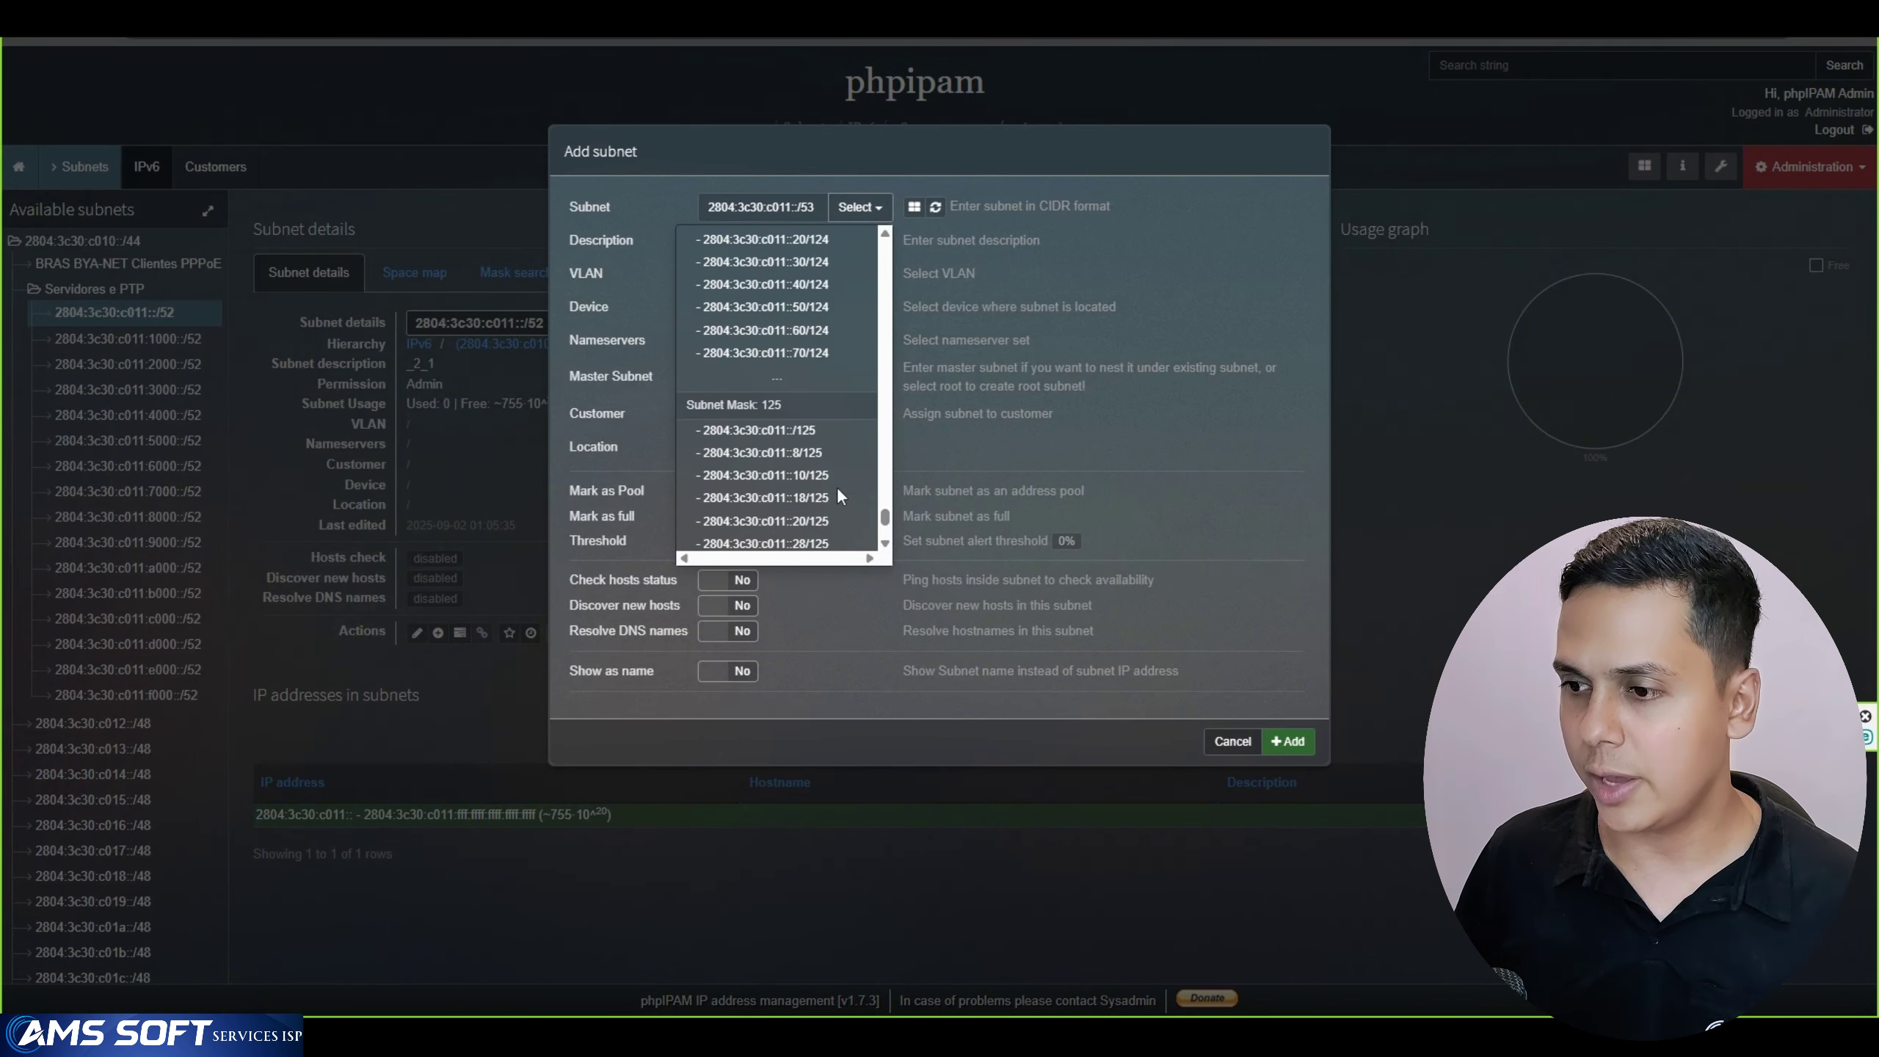
scroll(838, 495, "down", 4)
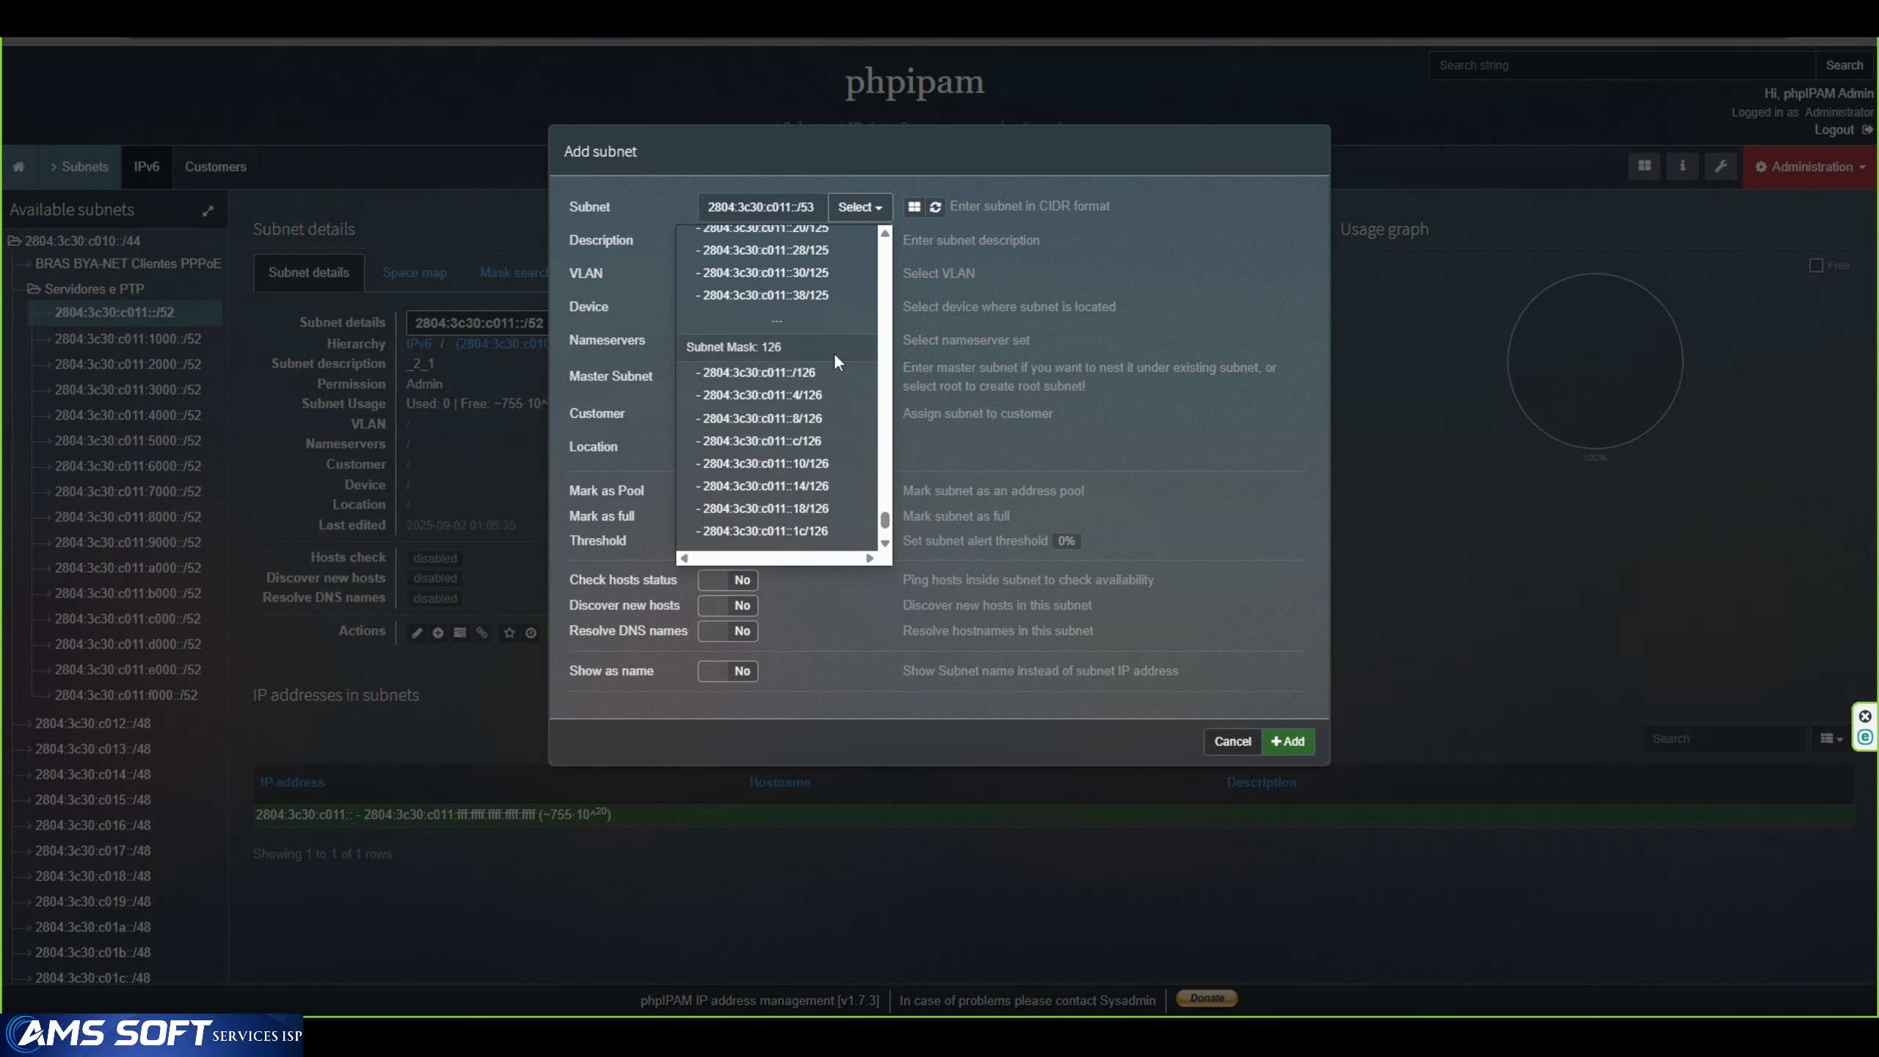
scroll(846, 460, "up", 10)
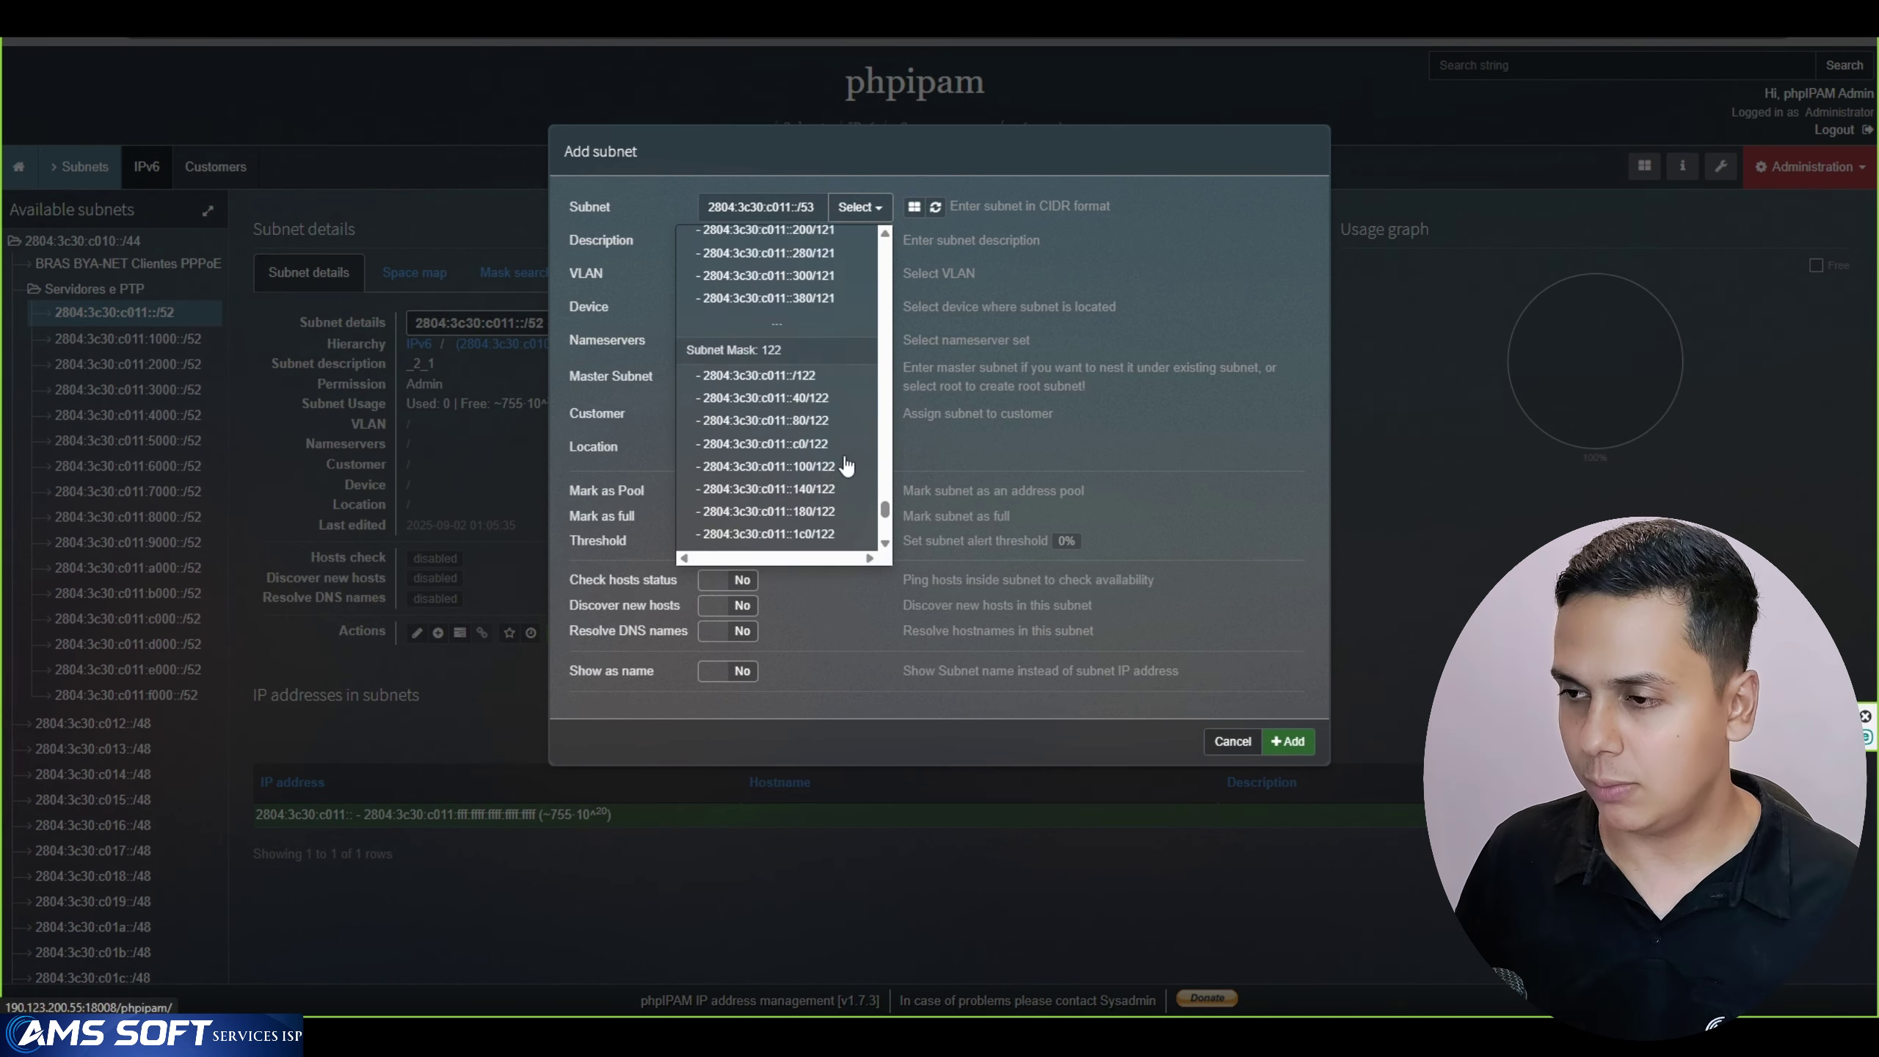
scroll(843, 453, "up", 5)
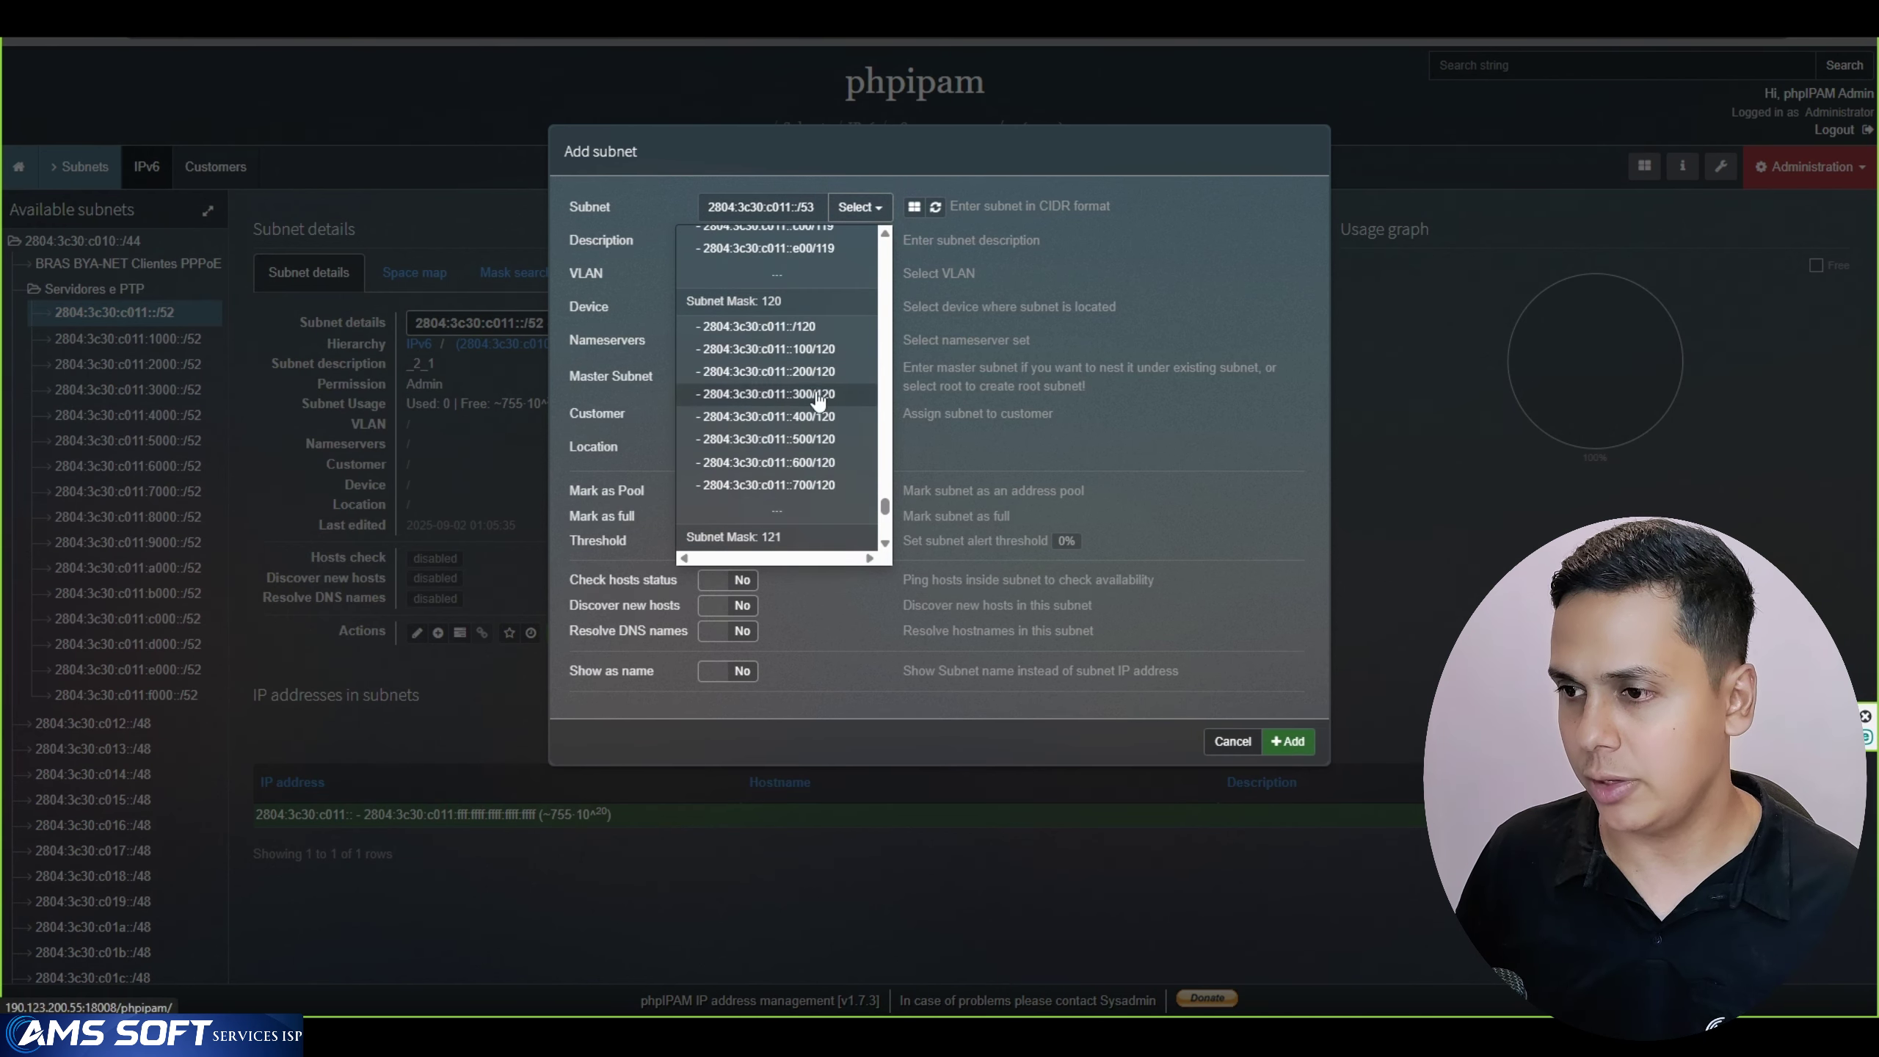
left_click(793, 328)
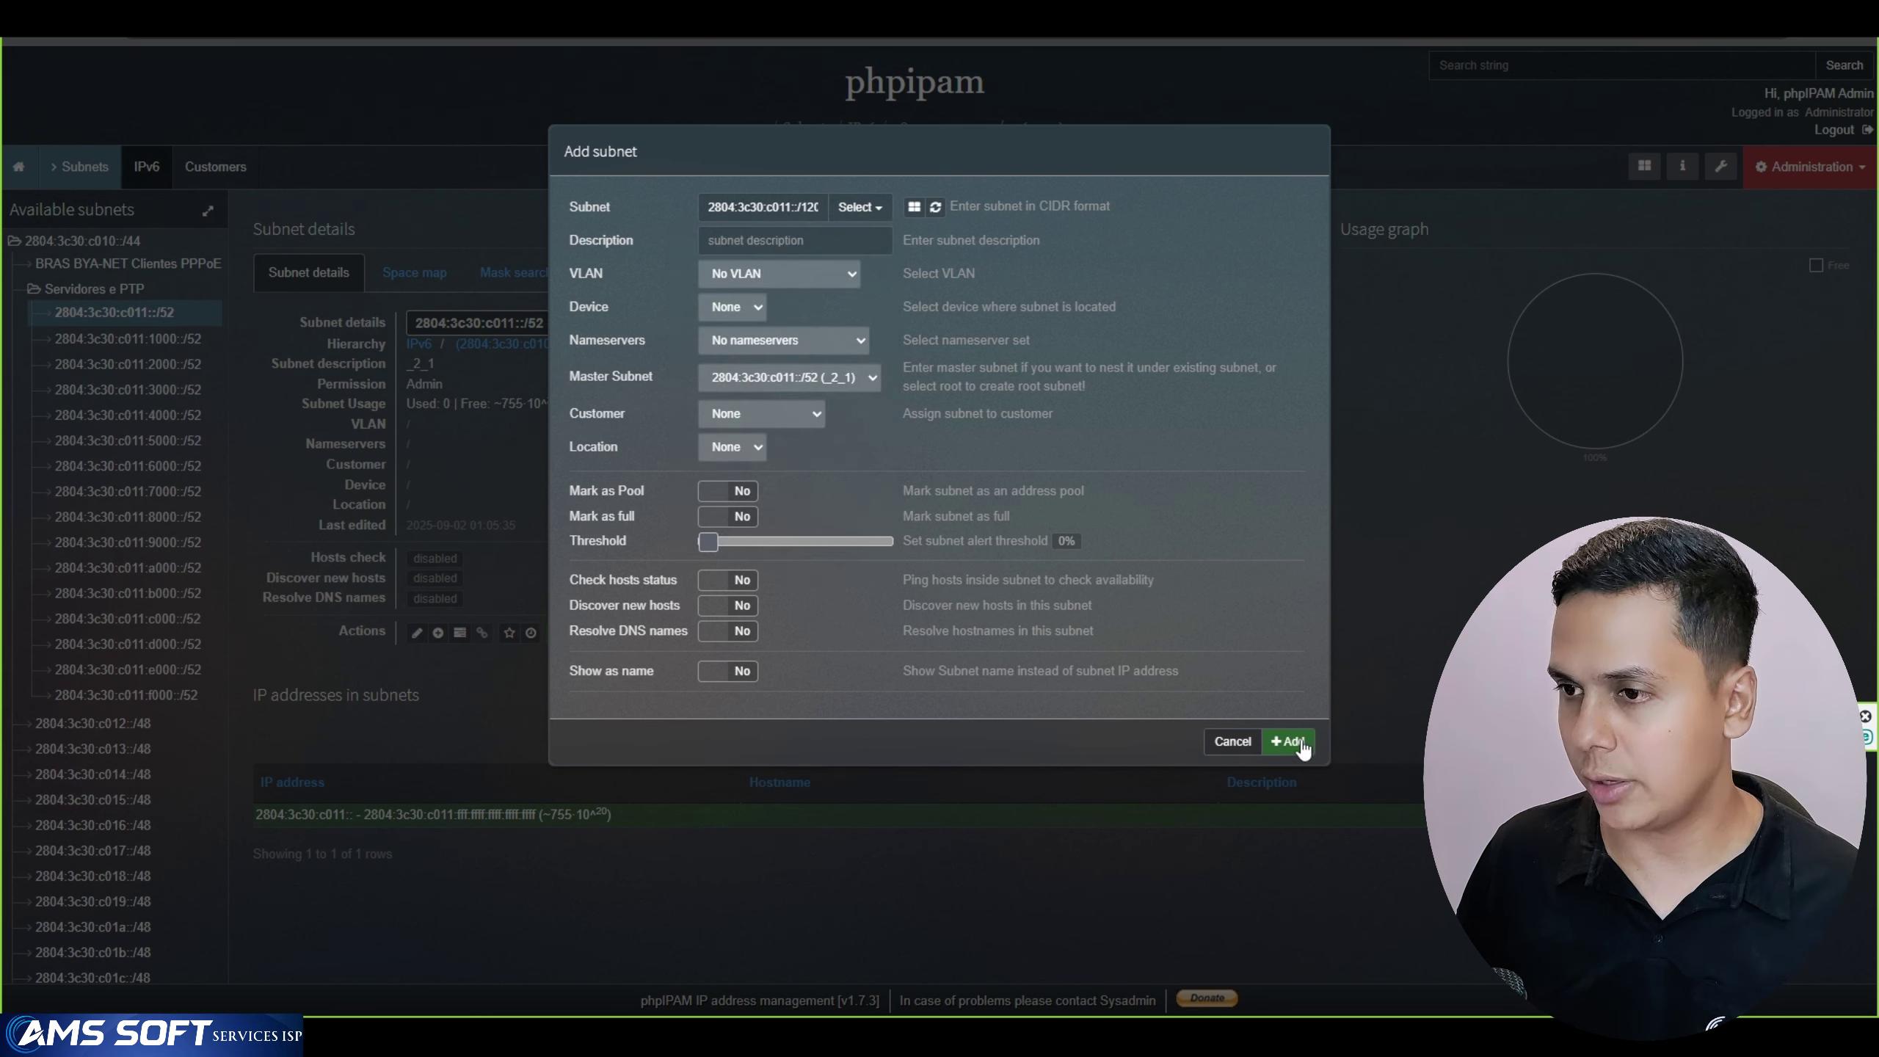
left_click(1297, 747)
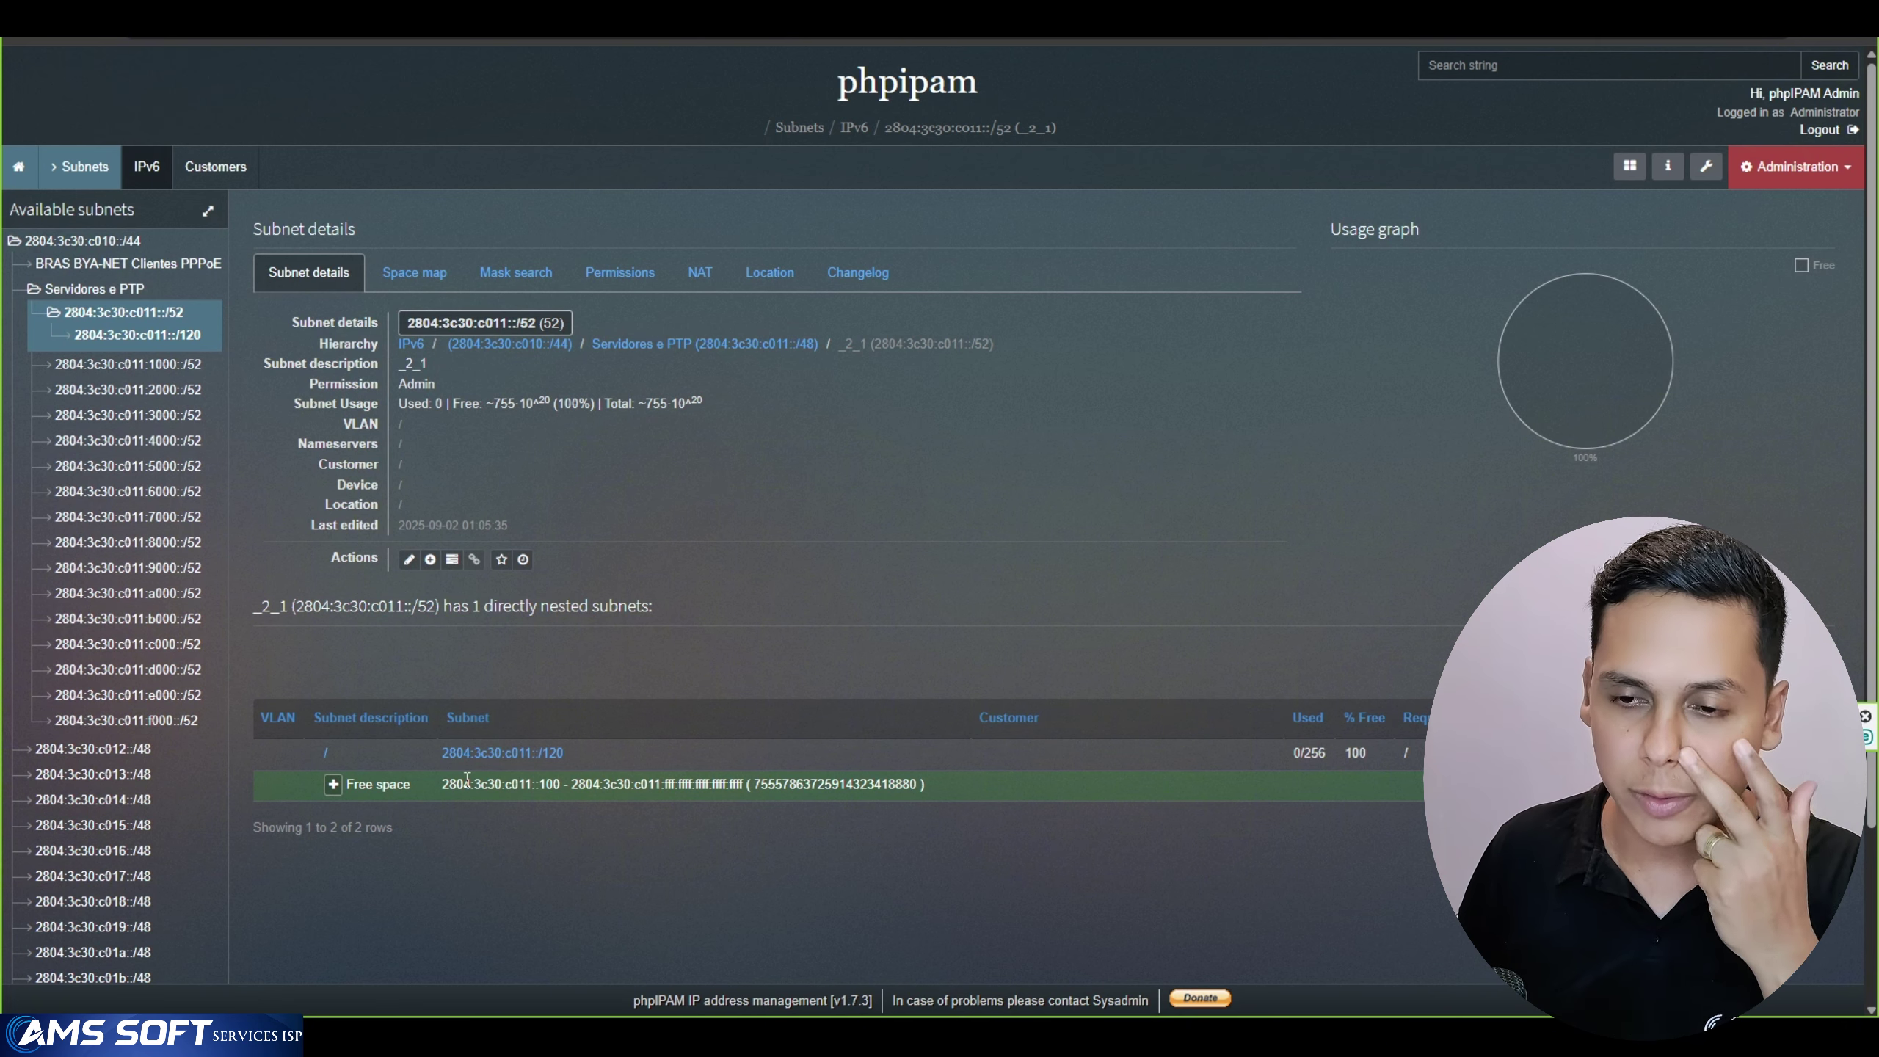
Describe the new /120 subnet as VMs PROXMOX and have its name shown instead of its address
left_click(193, 336)
left_click(416, 634)
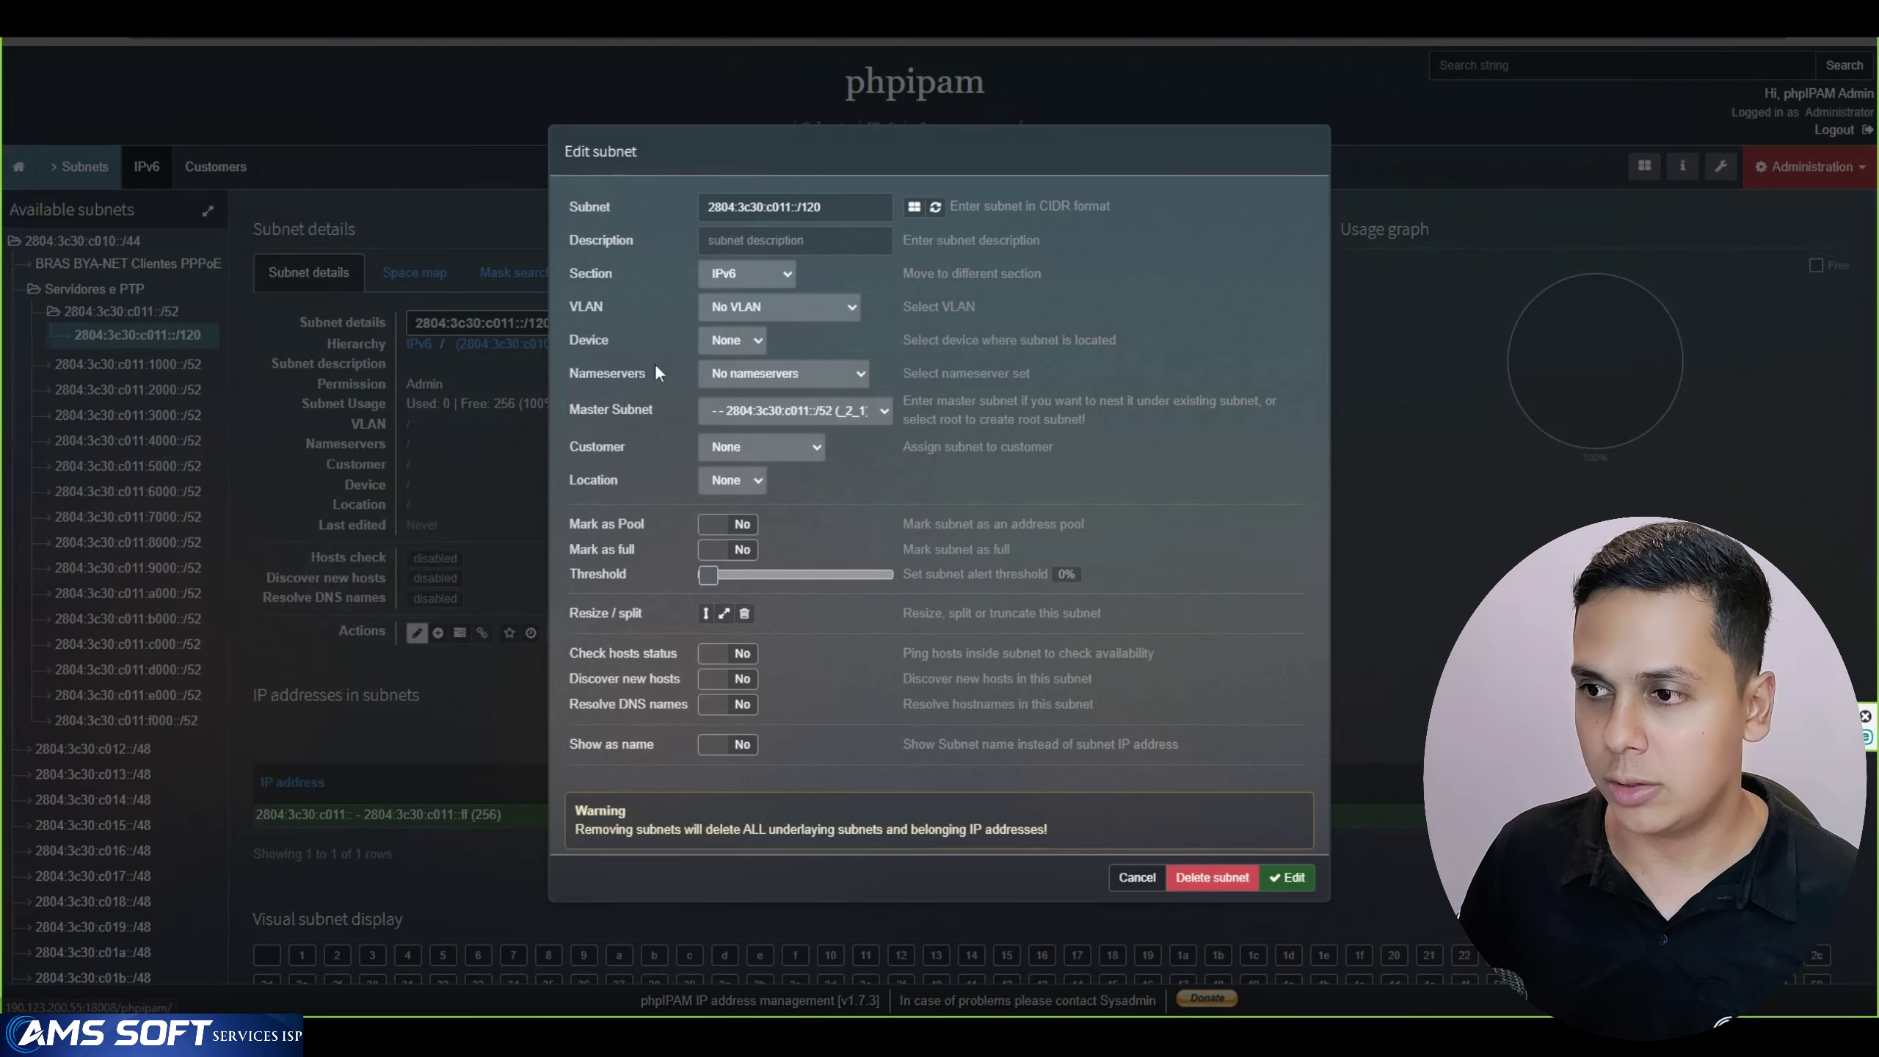
left_click(771, 239)
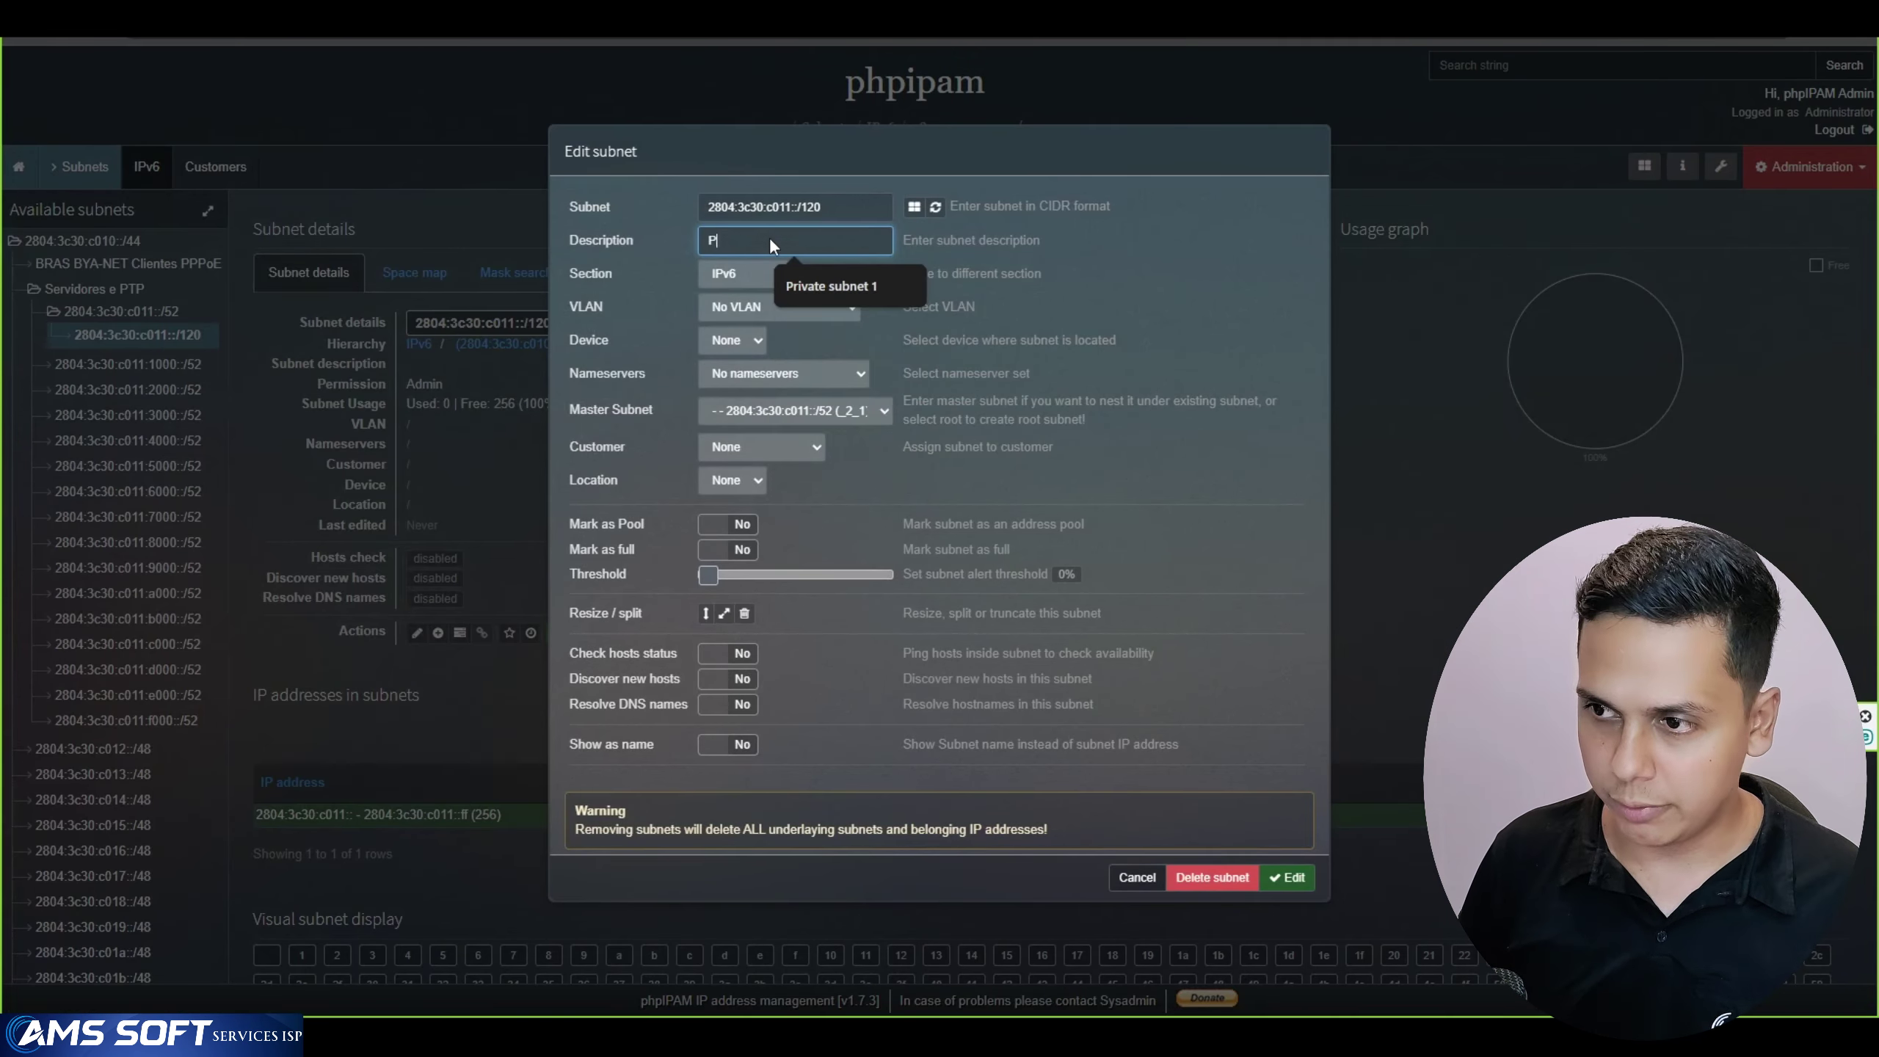
type("VMs PROXMOX")
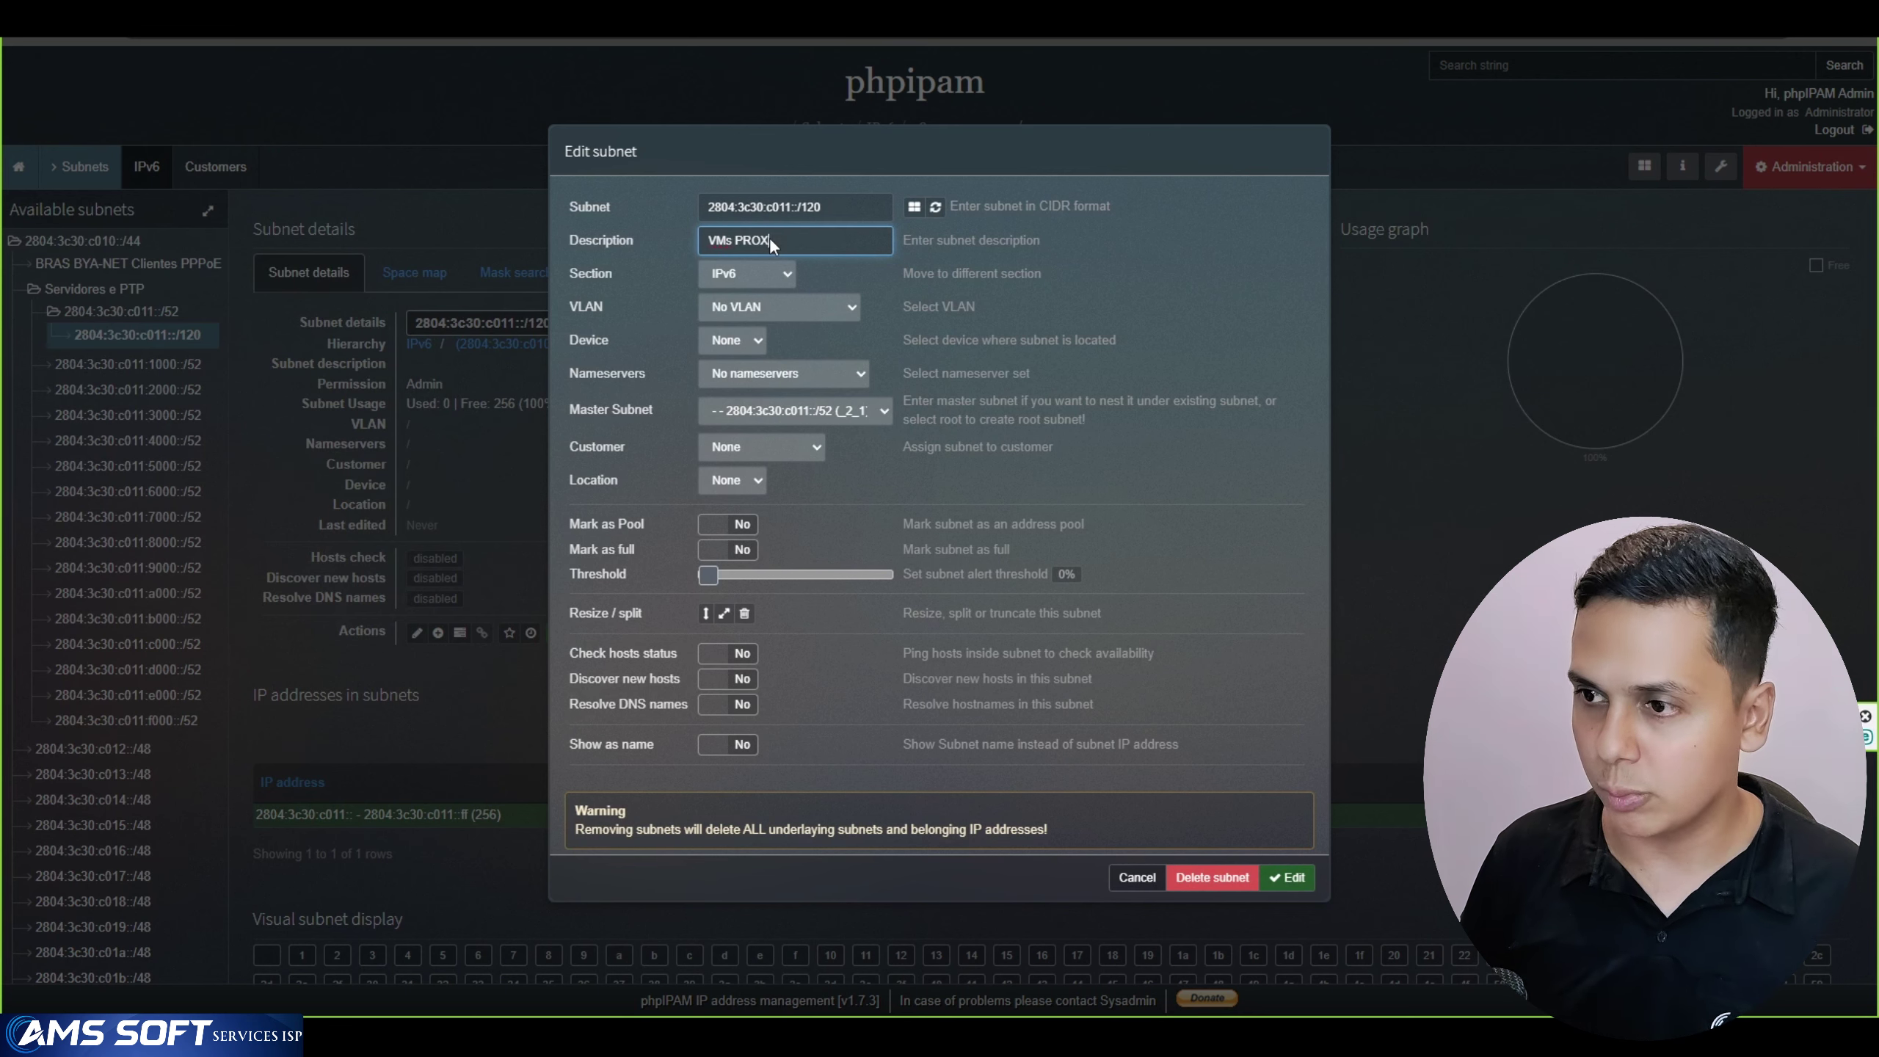
left_click(731, 746)
left_click(1266, 888)
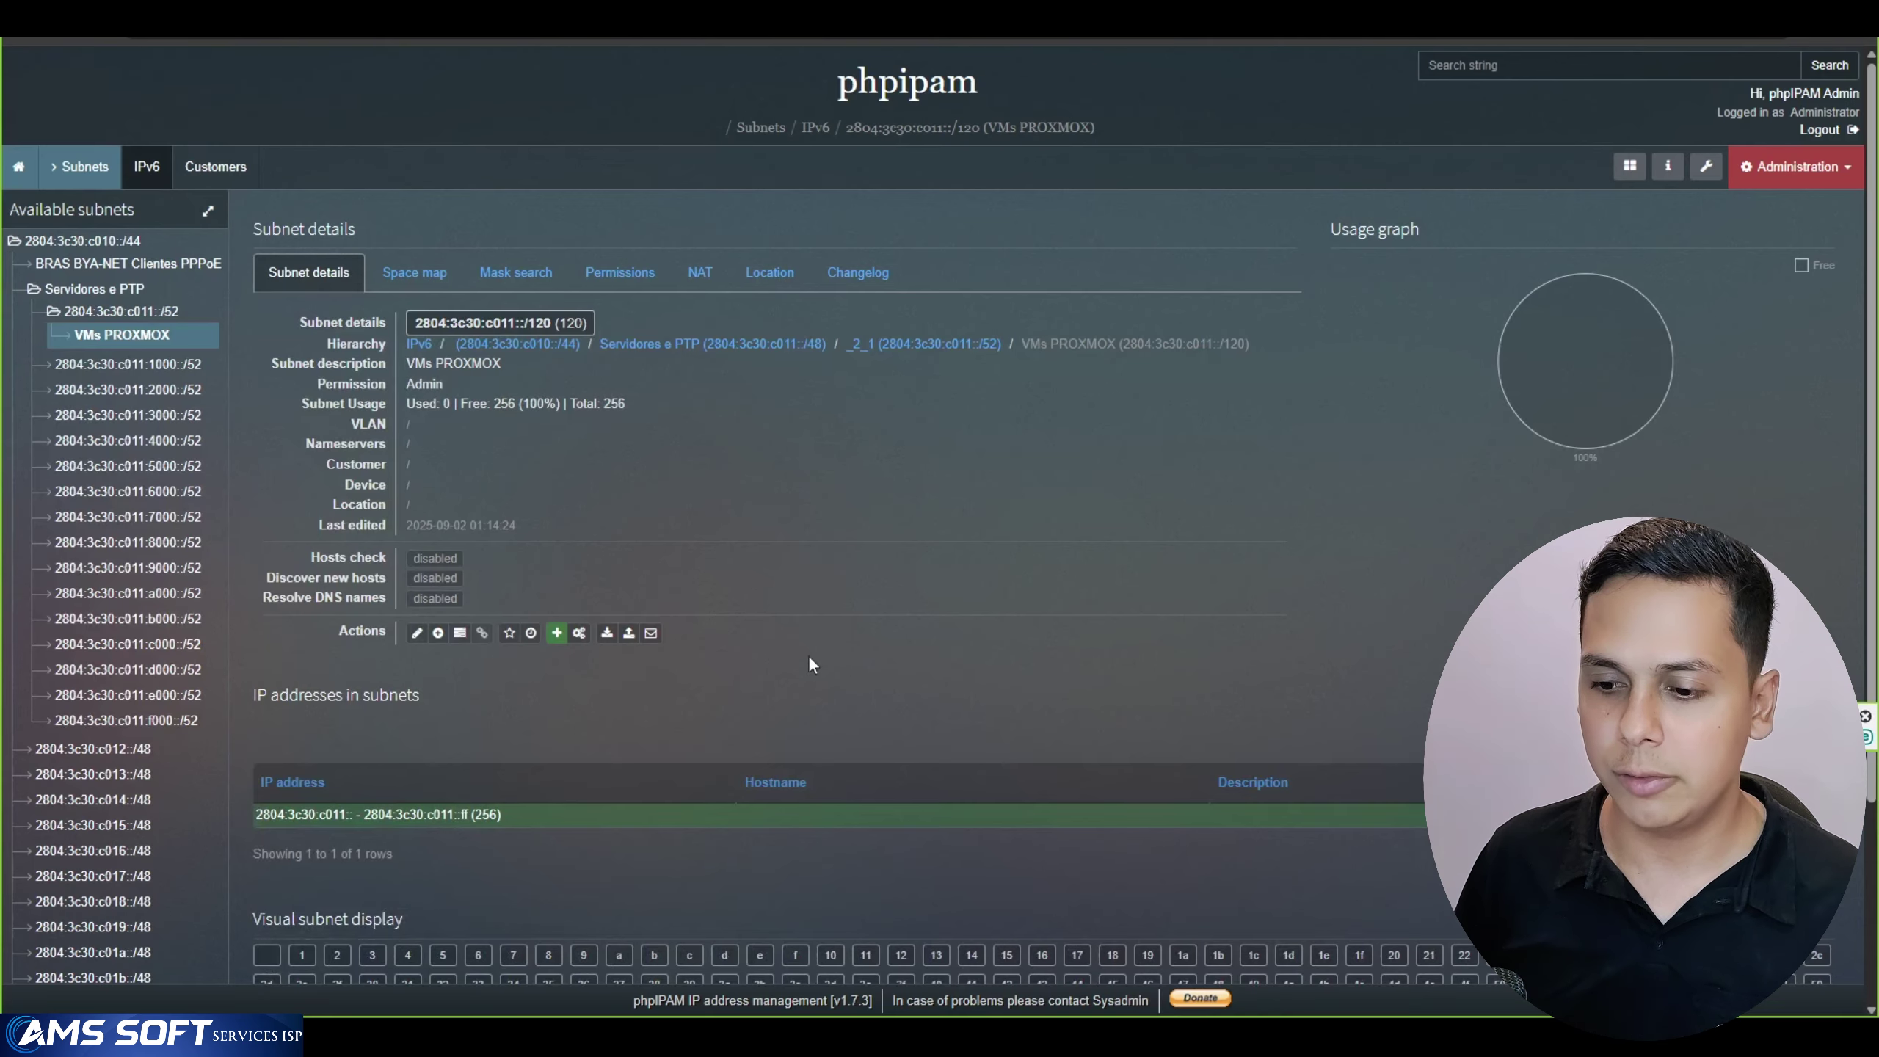
Copy the VMs PROXMOX subnet's prefix 2804:3c30:c011::/120 from its details
left_click_drag(477, 812, 493, 818)
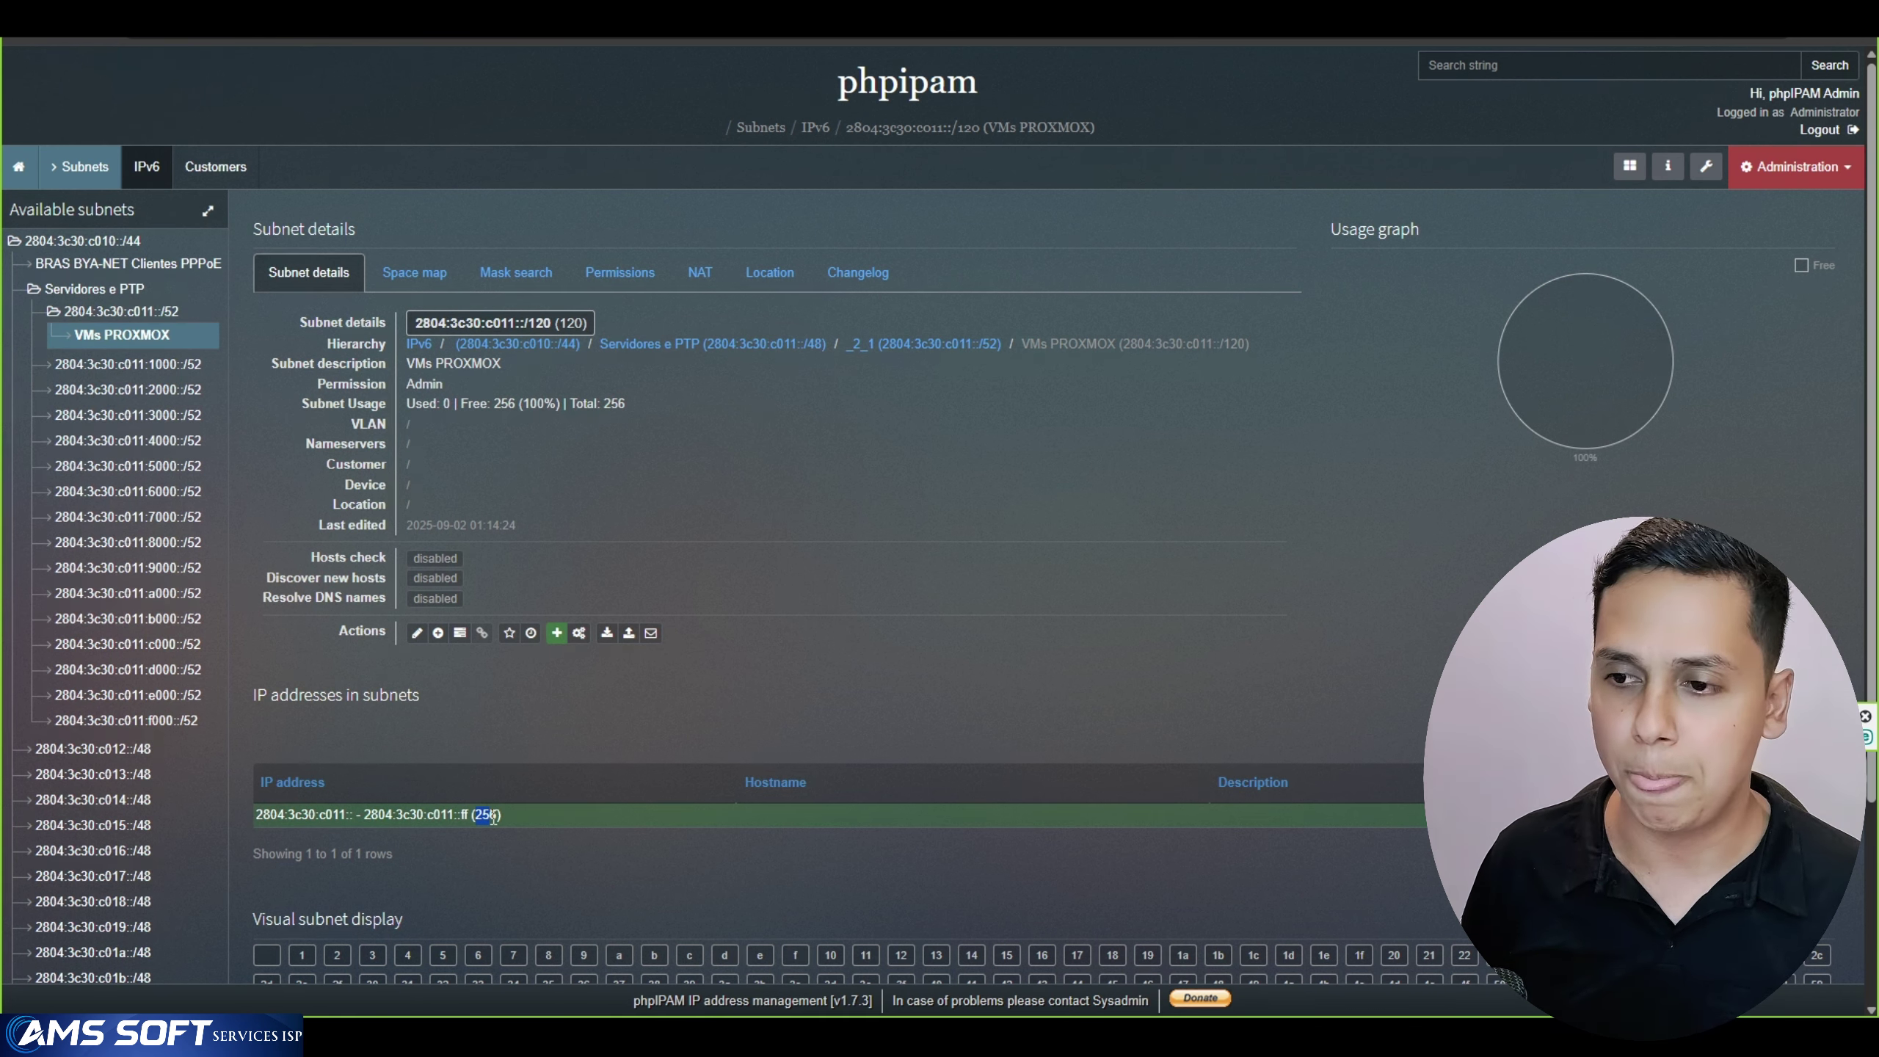
left_click_drag(549, 326, 414, 324)
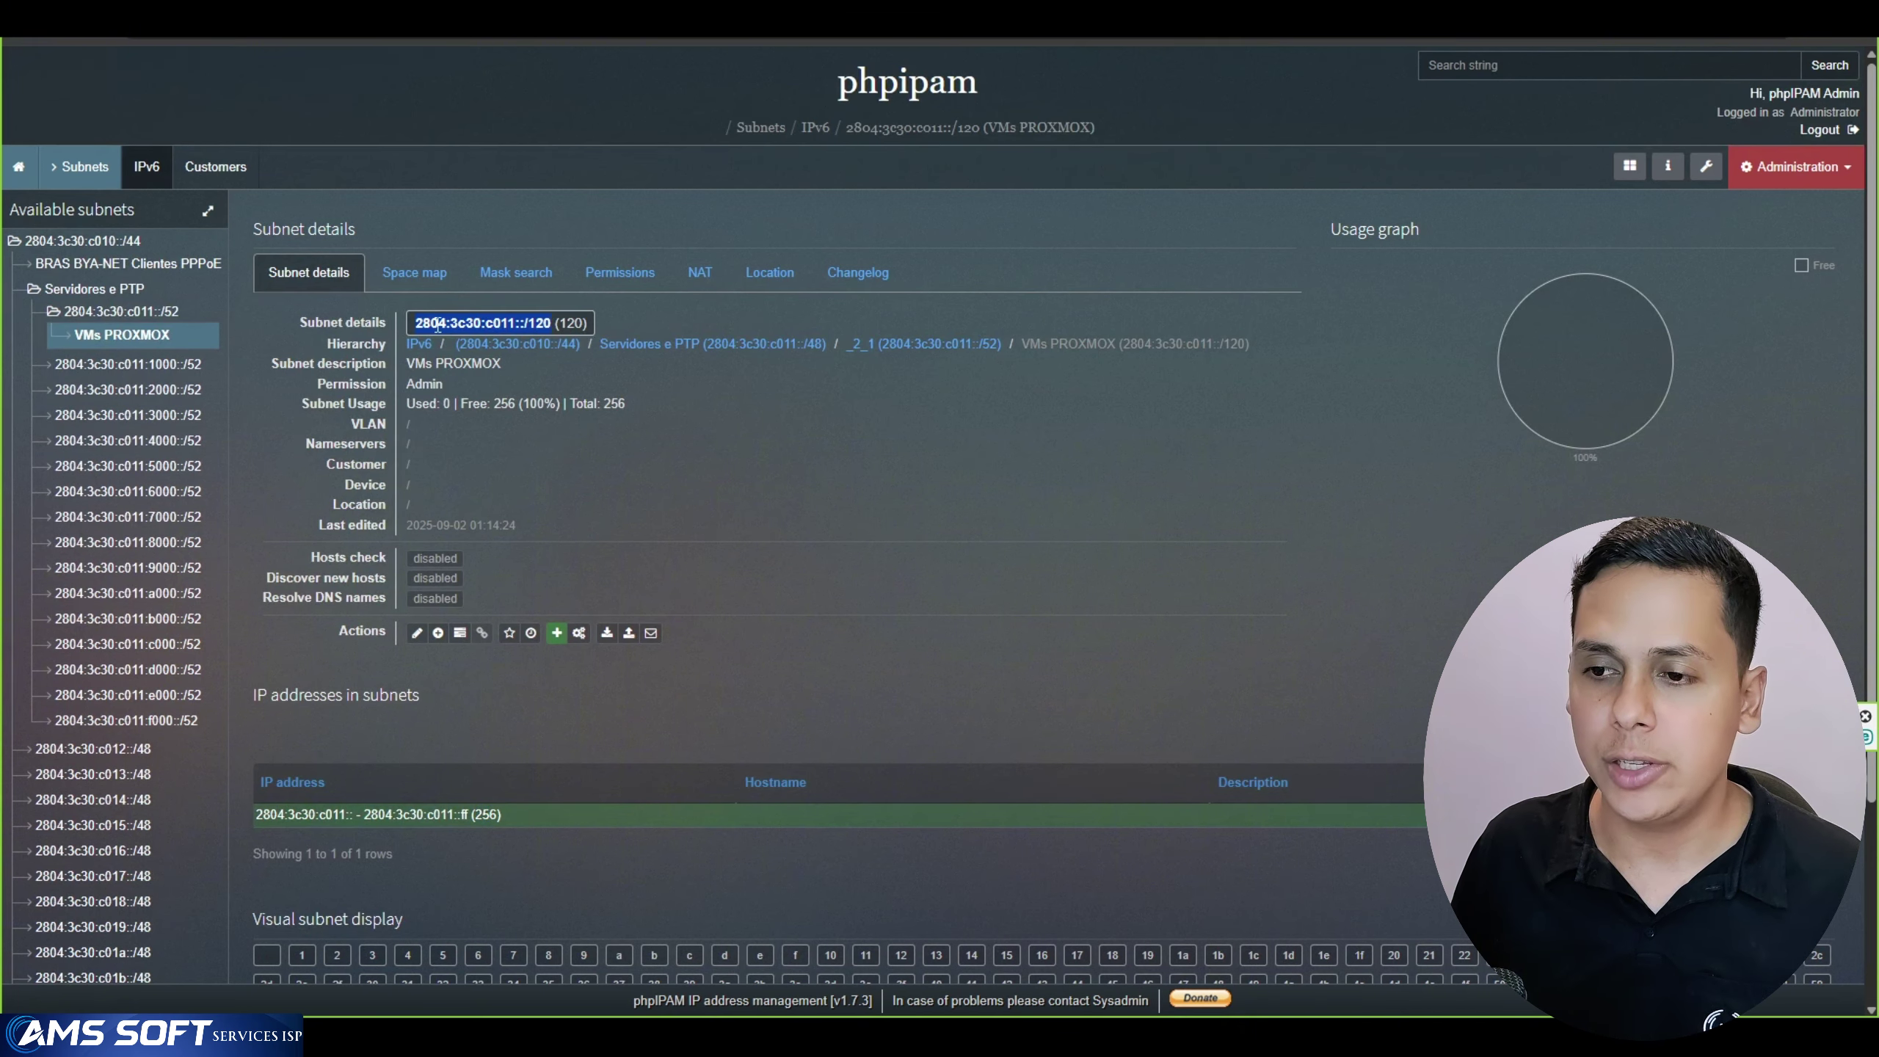
right_click(450, 334)
left_click(471, 349)
Switch to WinBox and start a new IPv6 address entry with 2804:3c30:c011::1/120 as its address
key("alt+Tab")
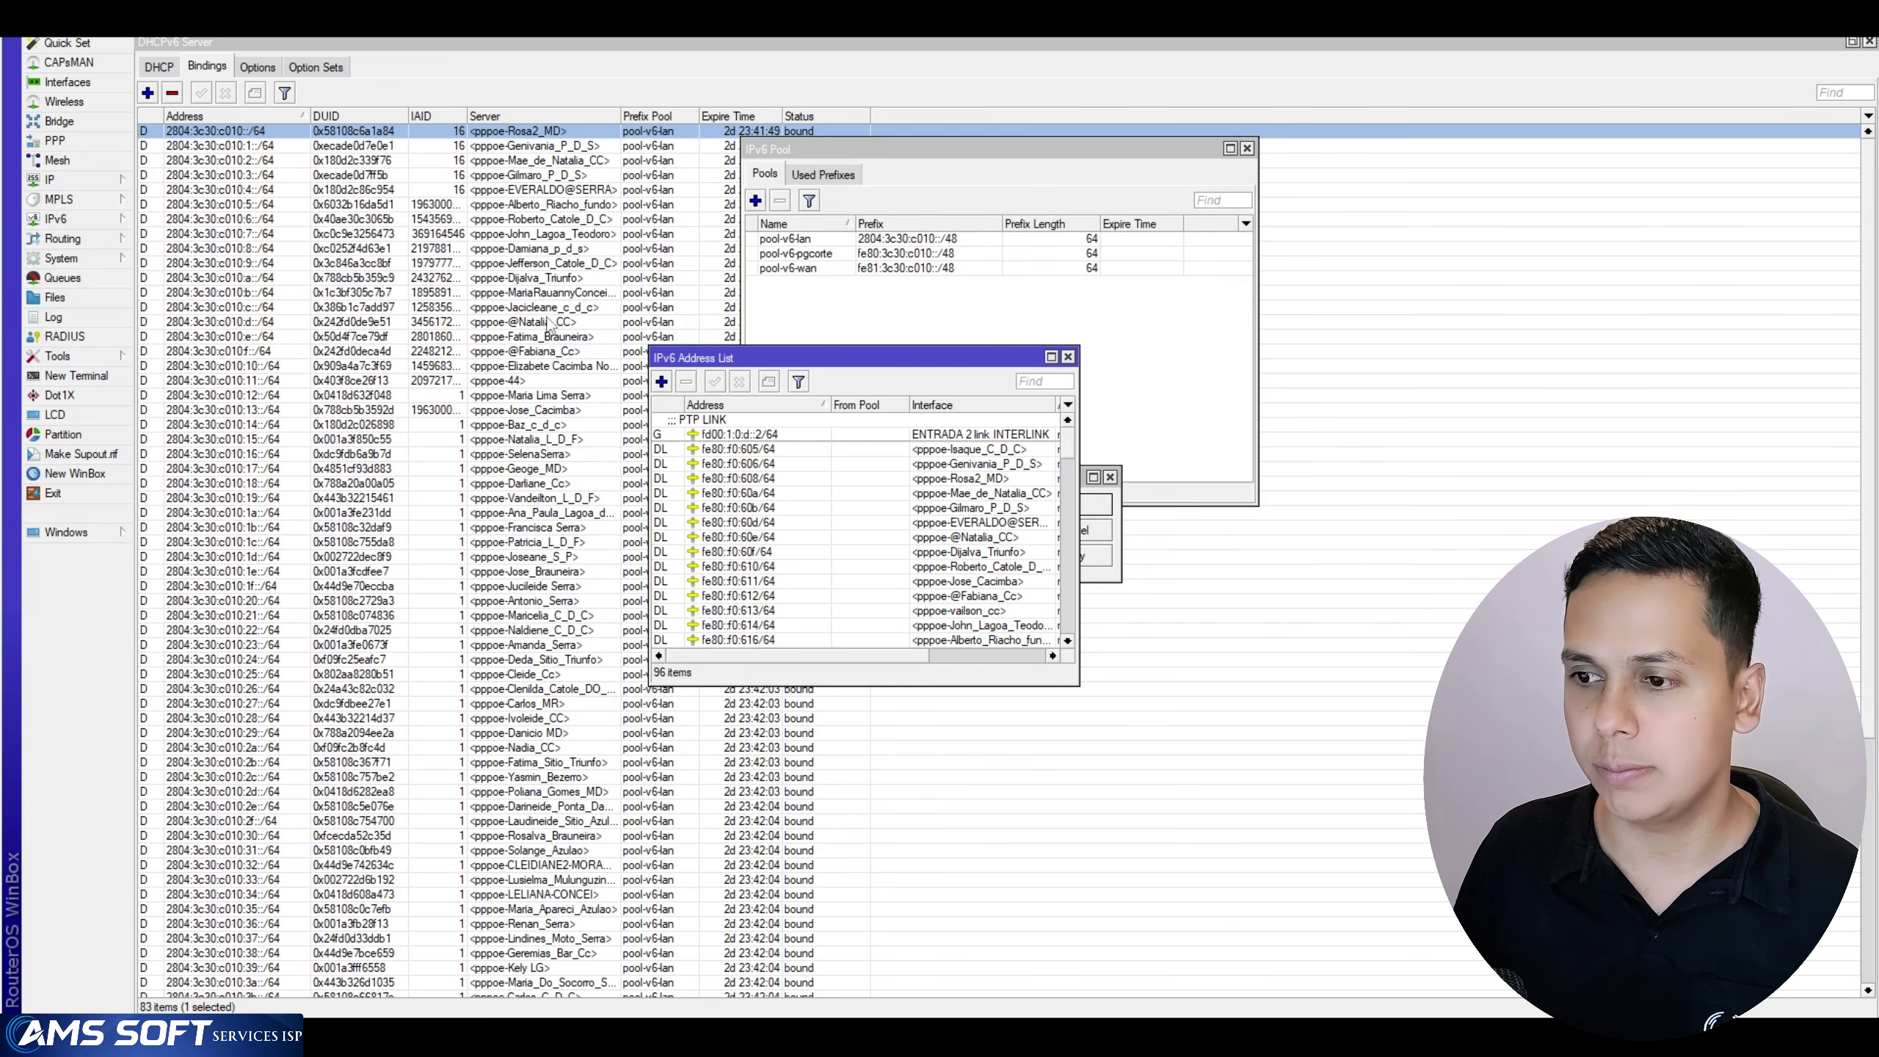
left_click(670, 382)
key("ctrl+v")
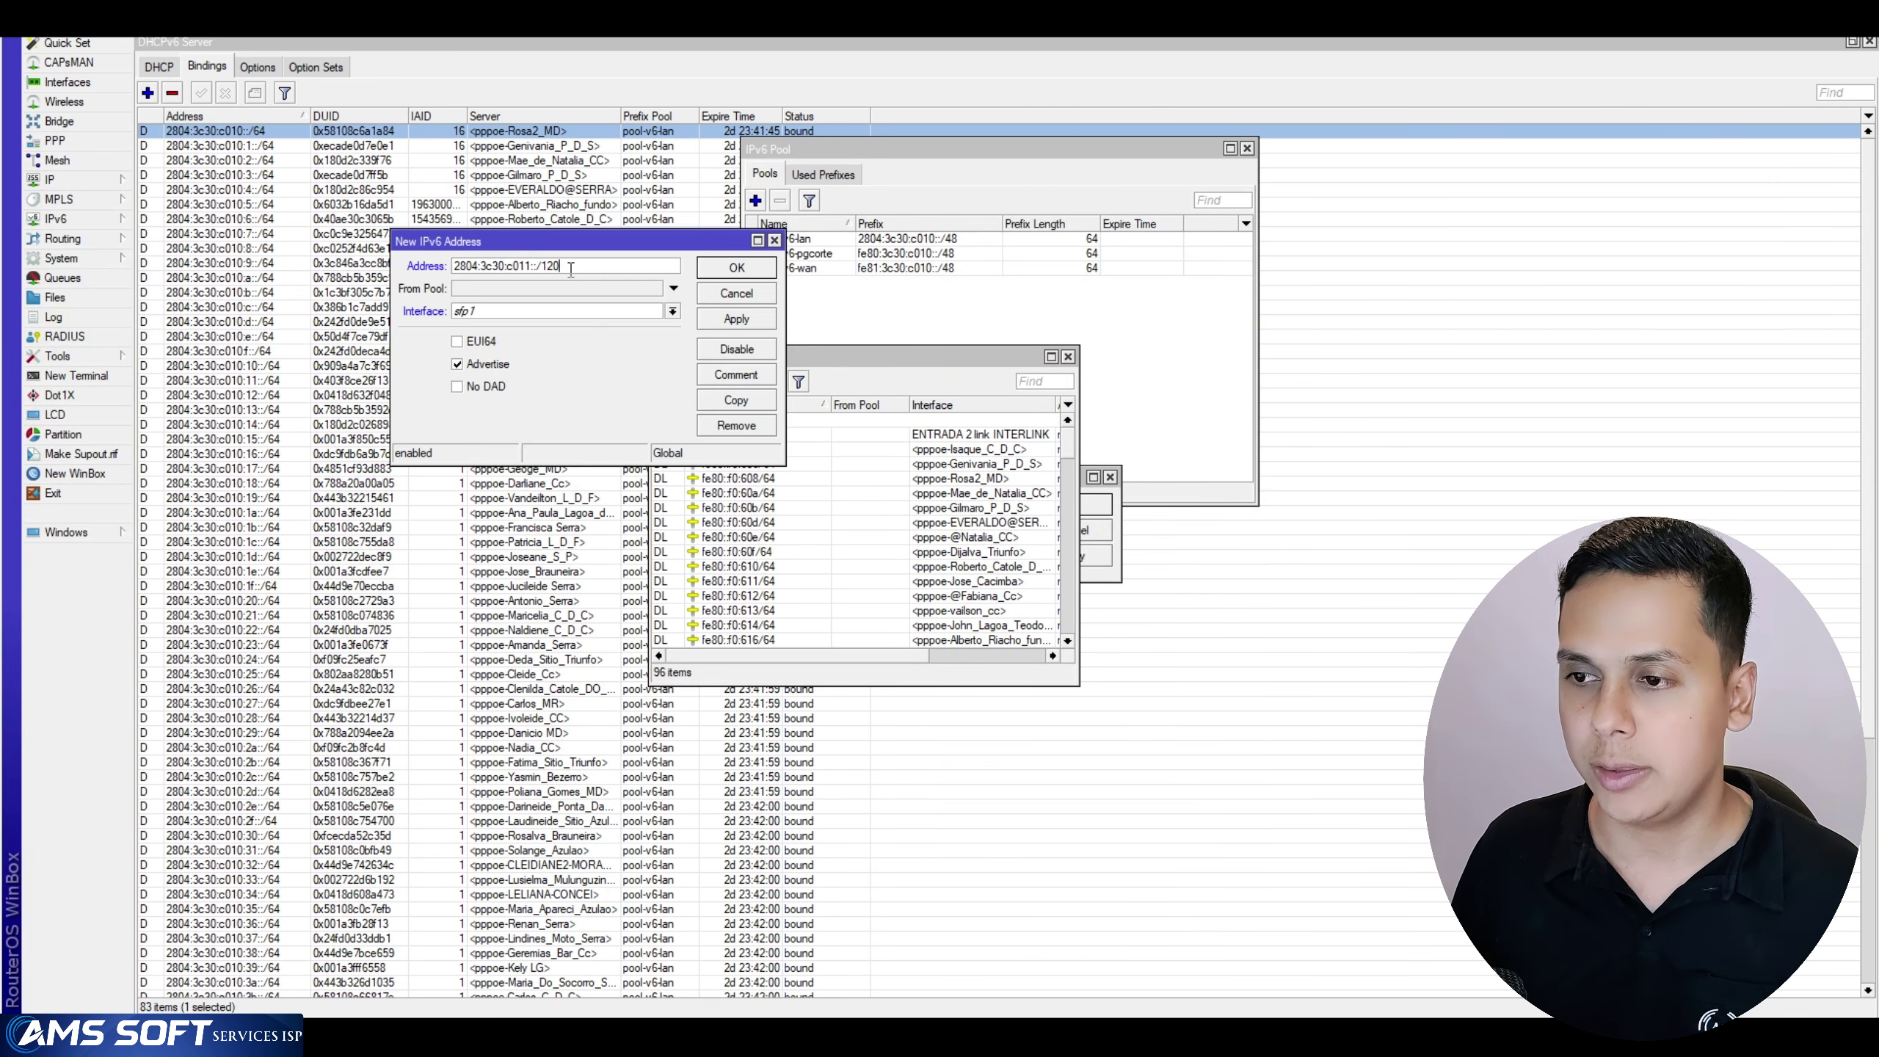
mouse_move(570, 270)
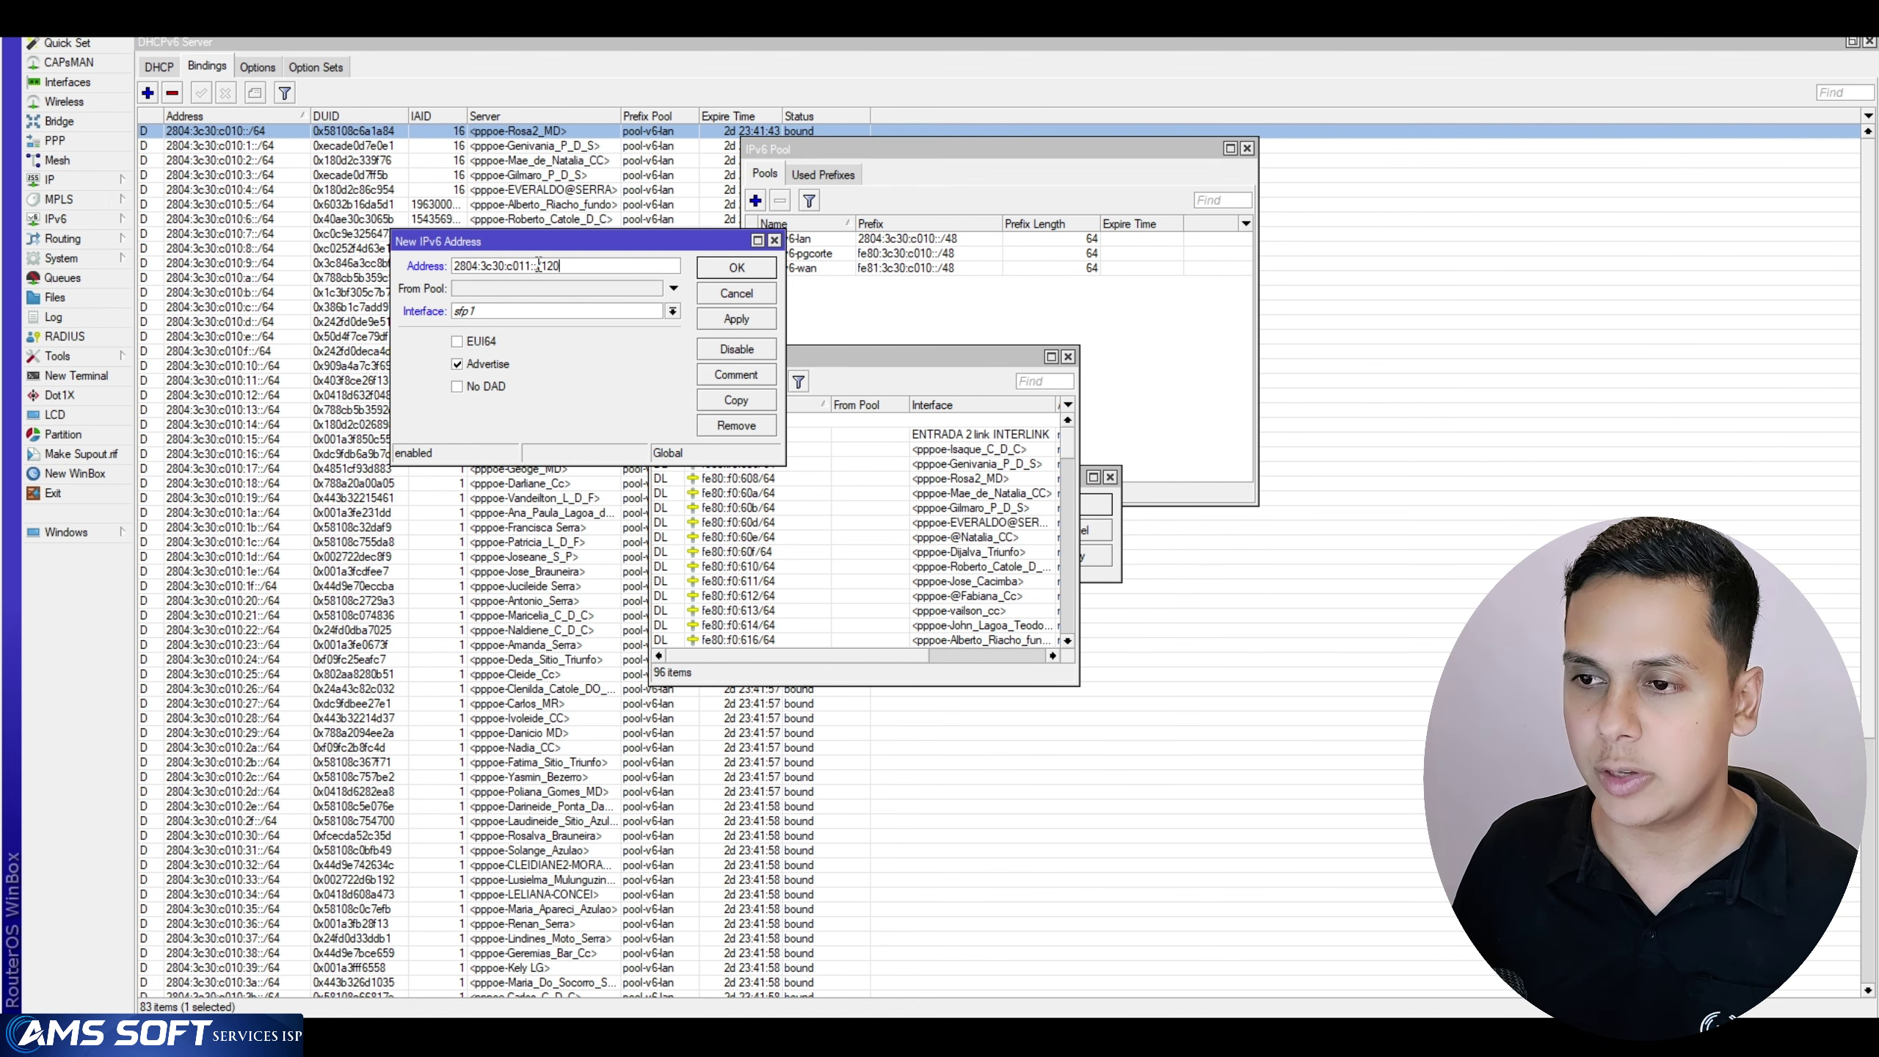
left_click(538, 265)
type("1")
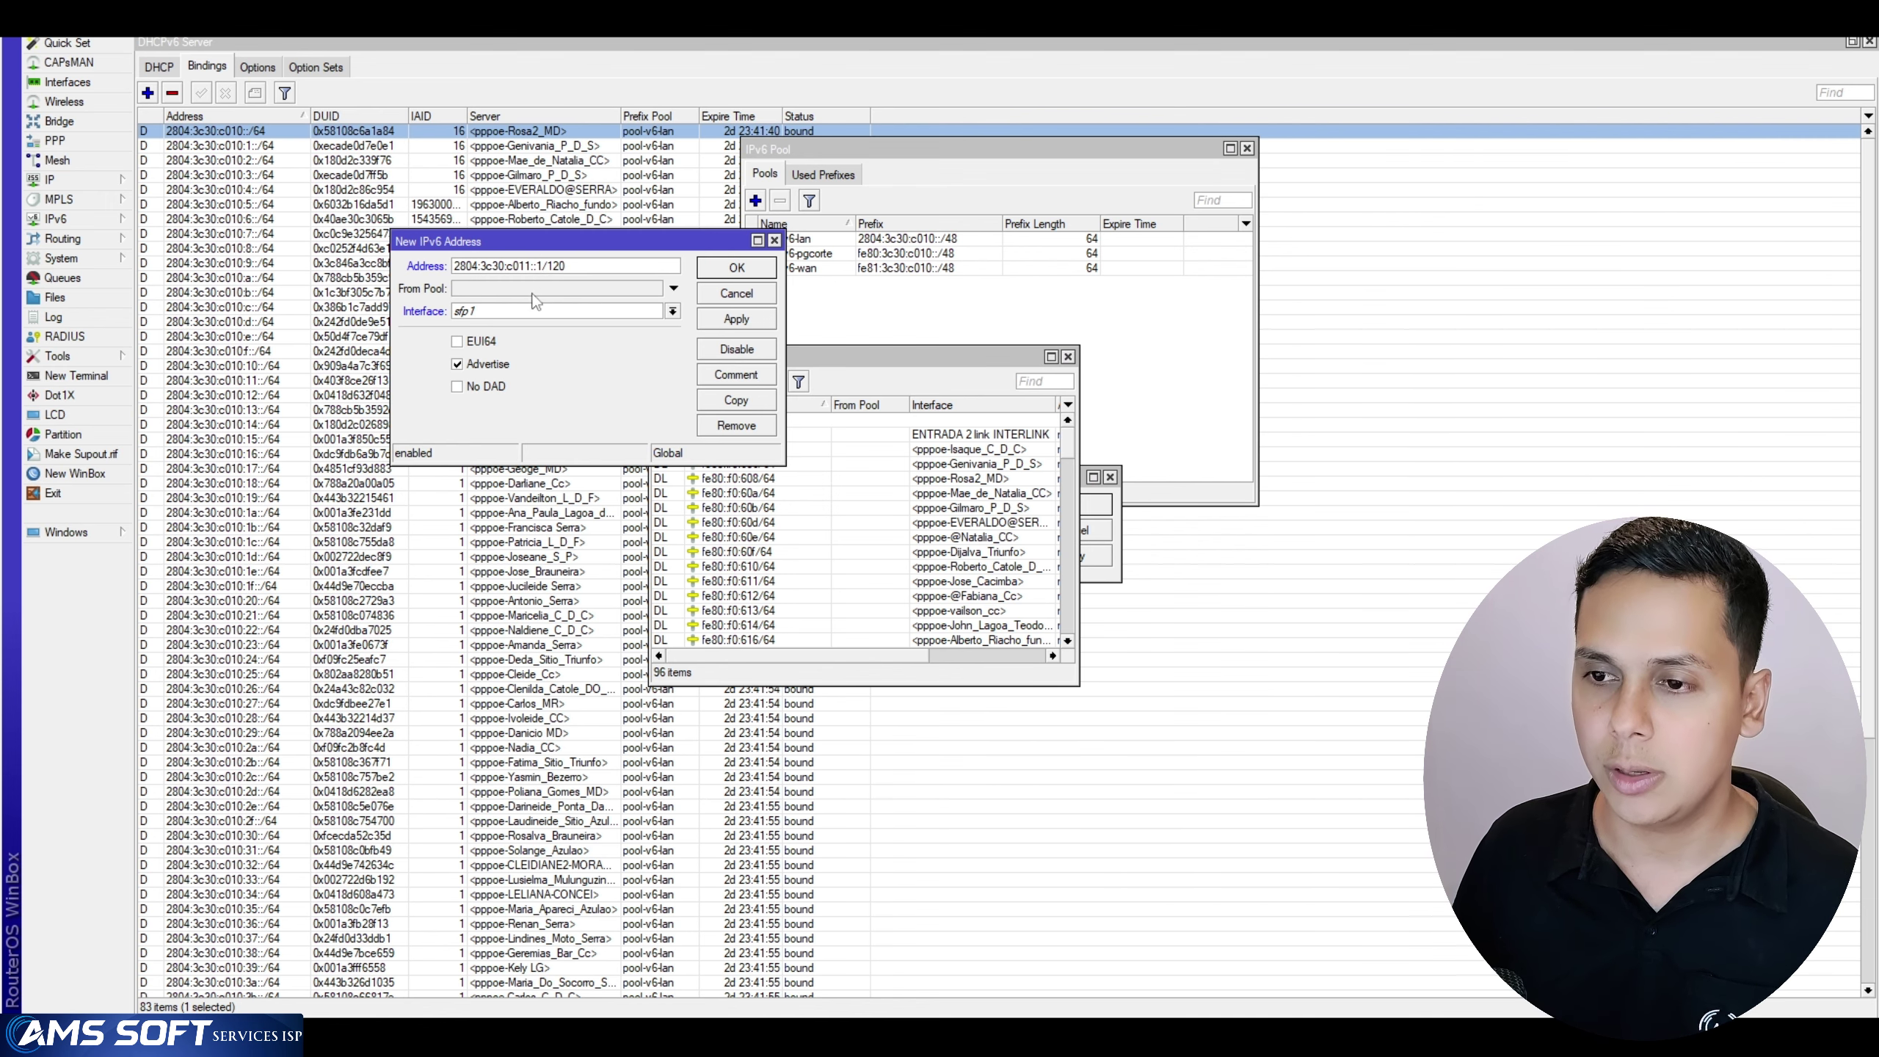
Assign the new IPv6 address to the SAIDA 11 link-PROXMOX interface and turn off Advertise
left_click(480, 312)
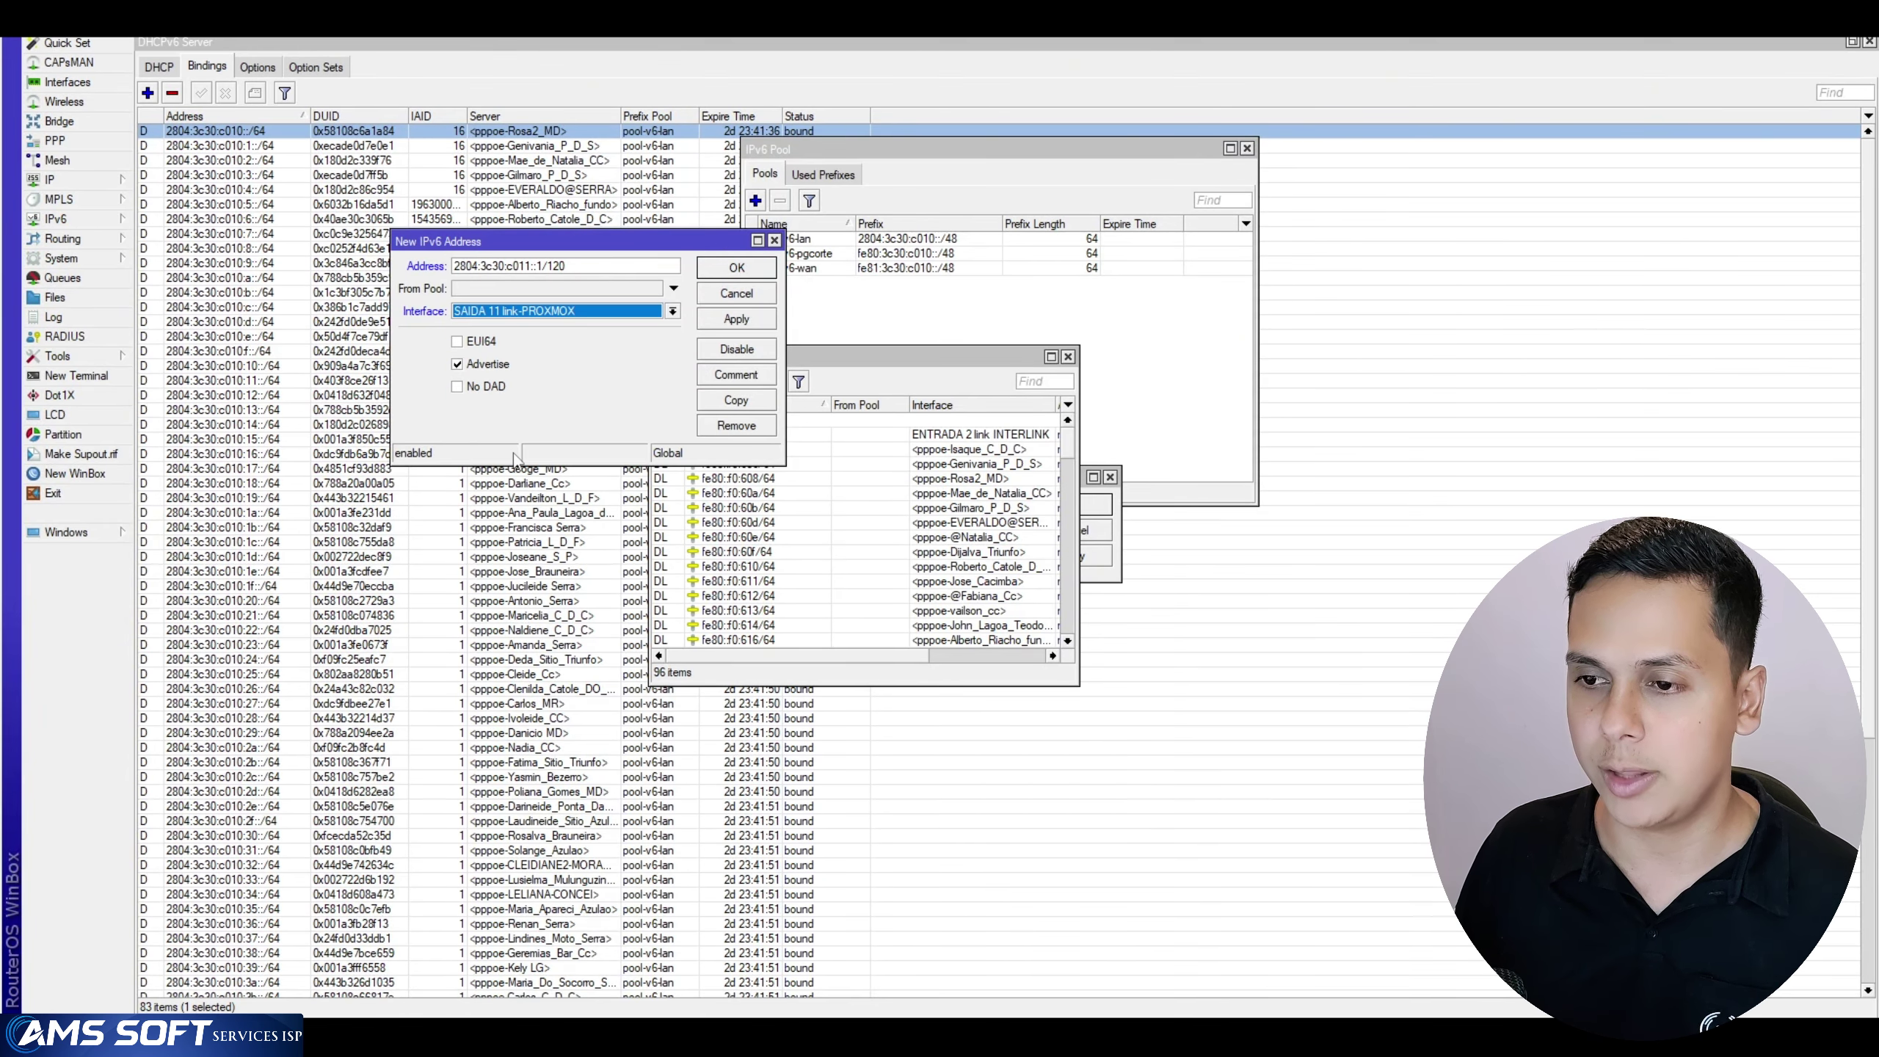
left_click(514, 453)
left_click(478, 364)
Comment the new IPv6 address as PROXMOX and save it to the address list
left_click(748, 376)
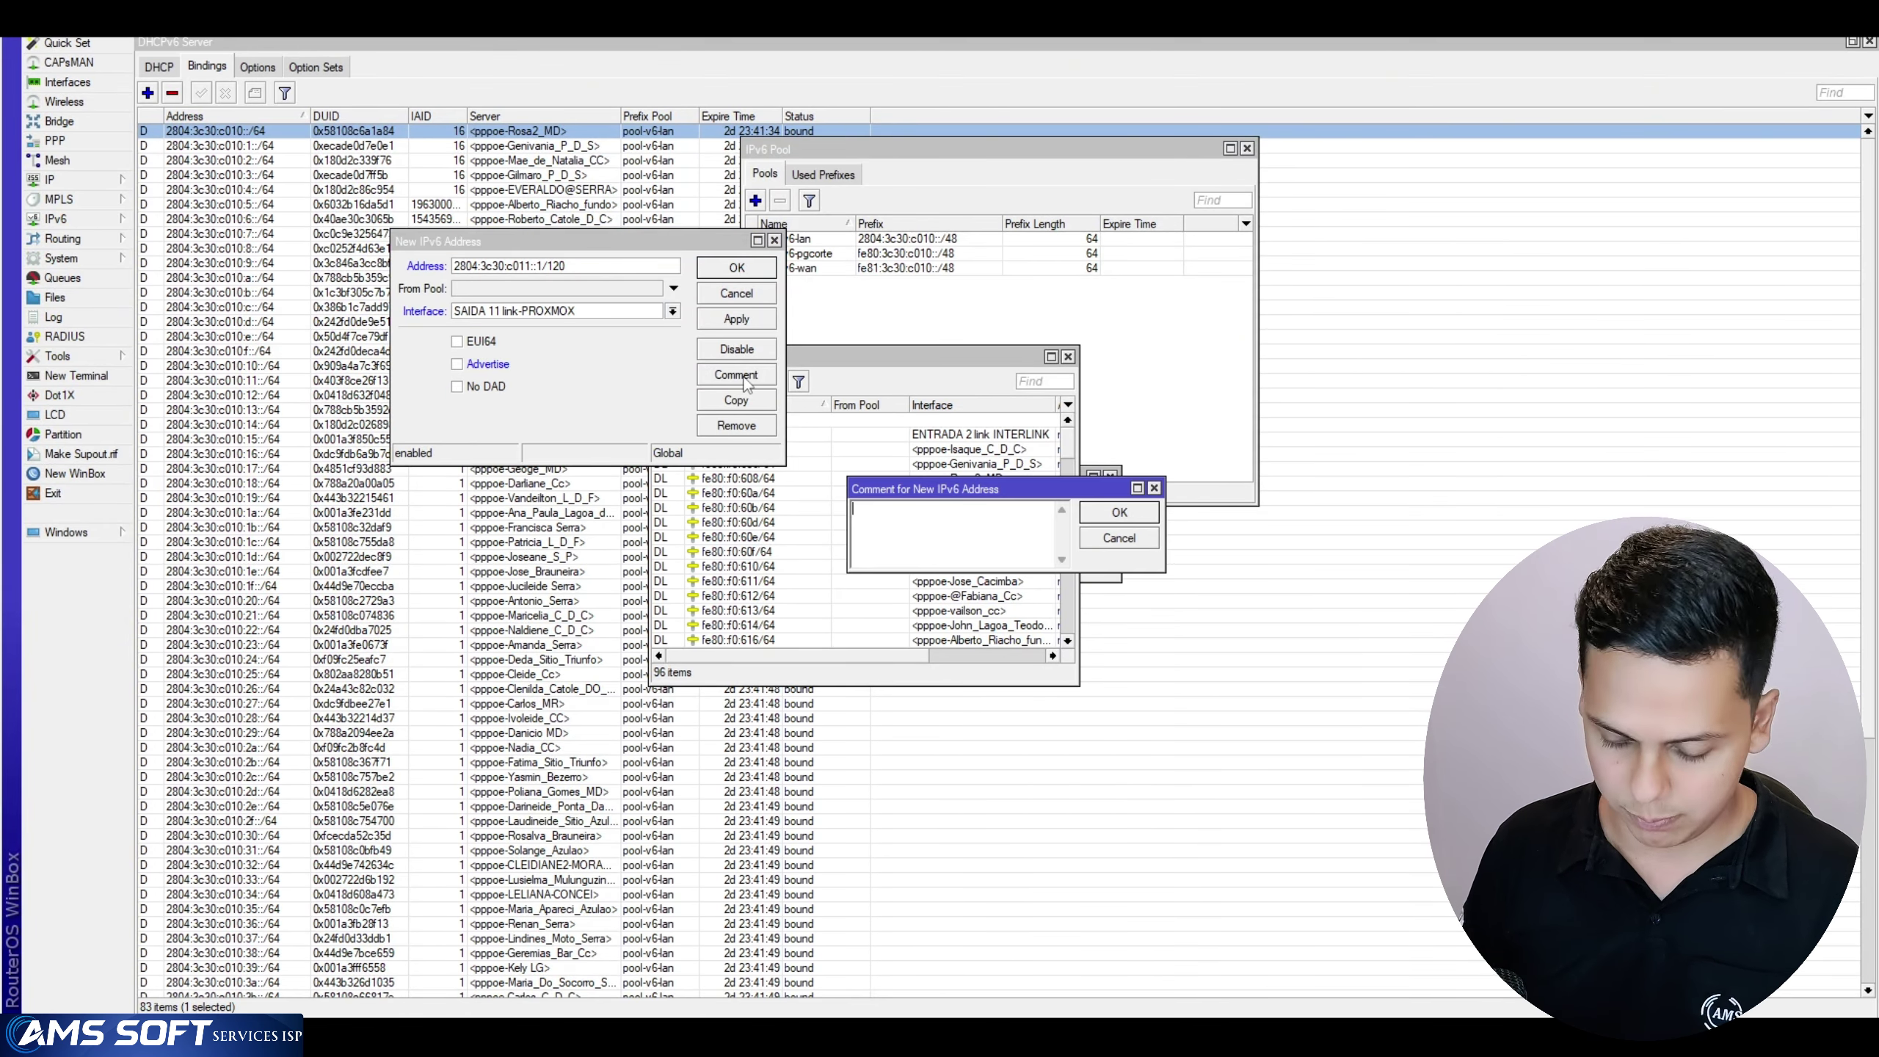
type("PROXMOX")
left_click(1119, 513)
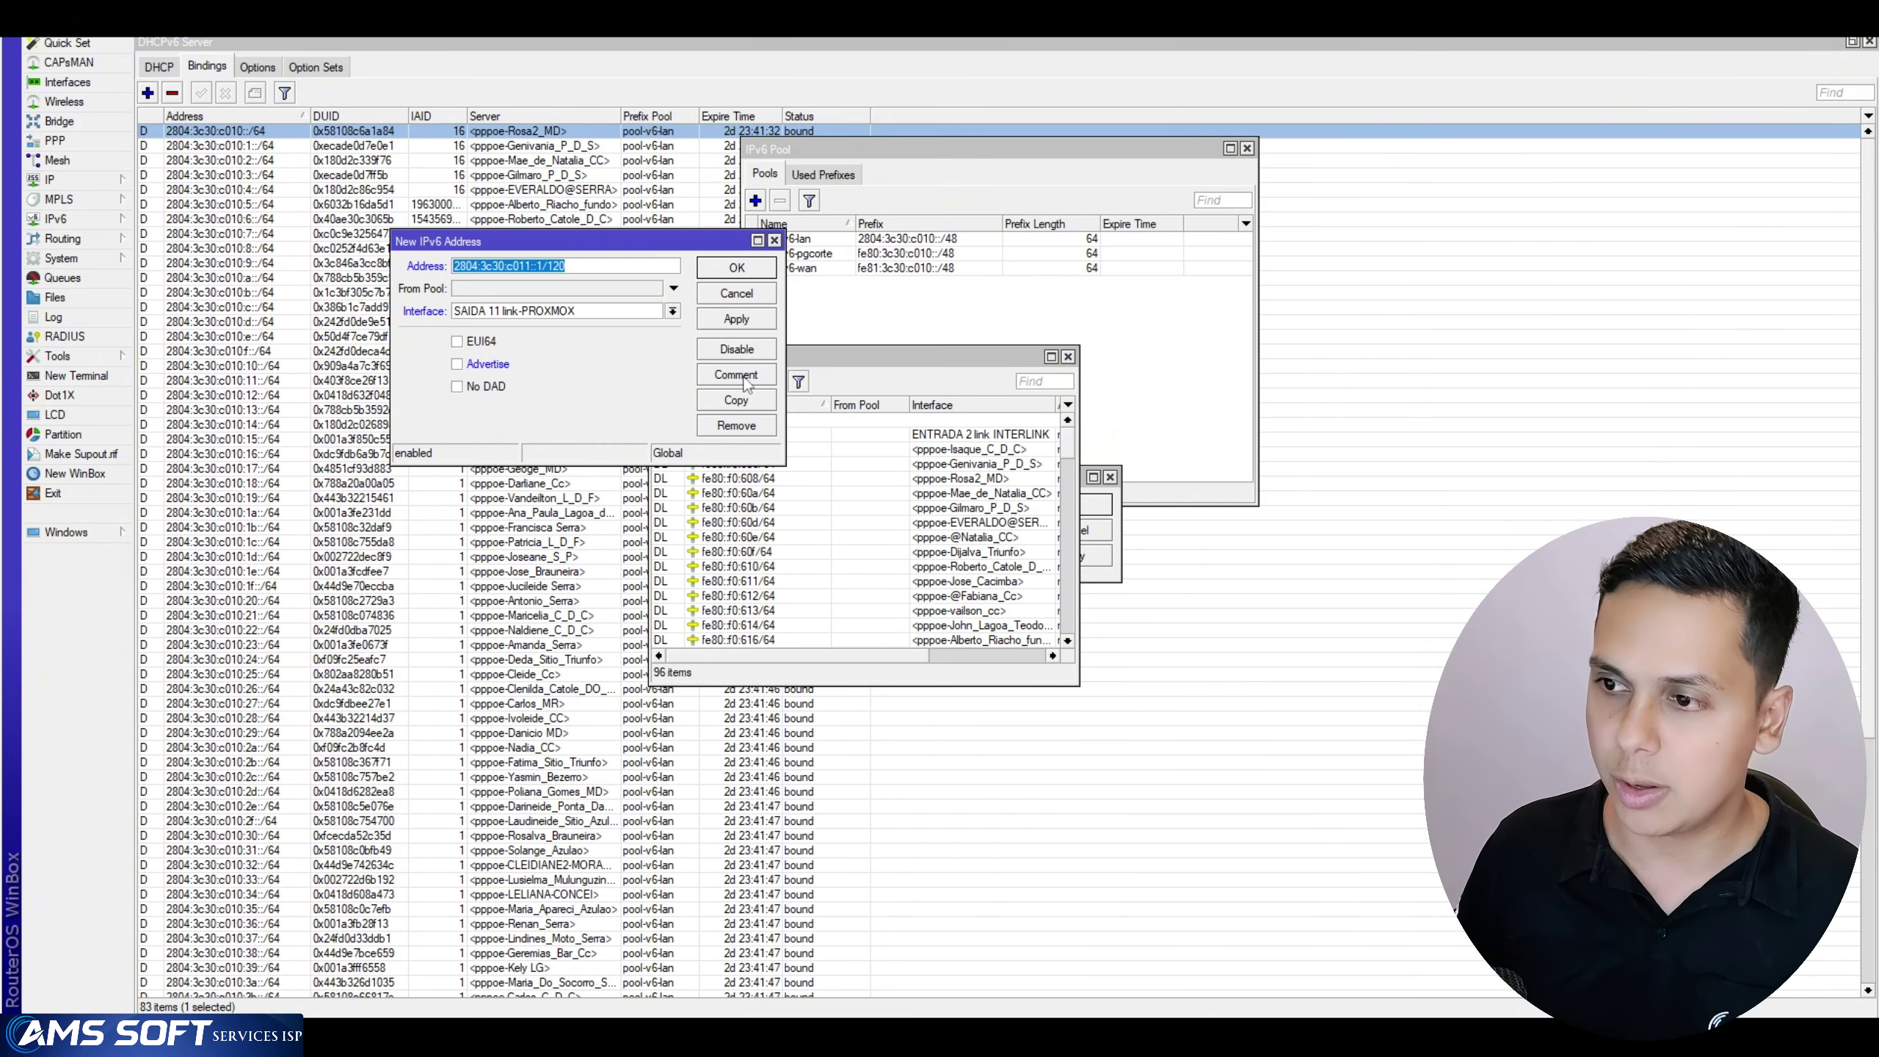
left_click(737, 267)
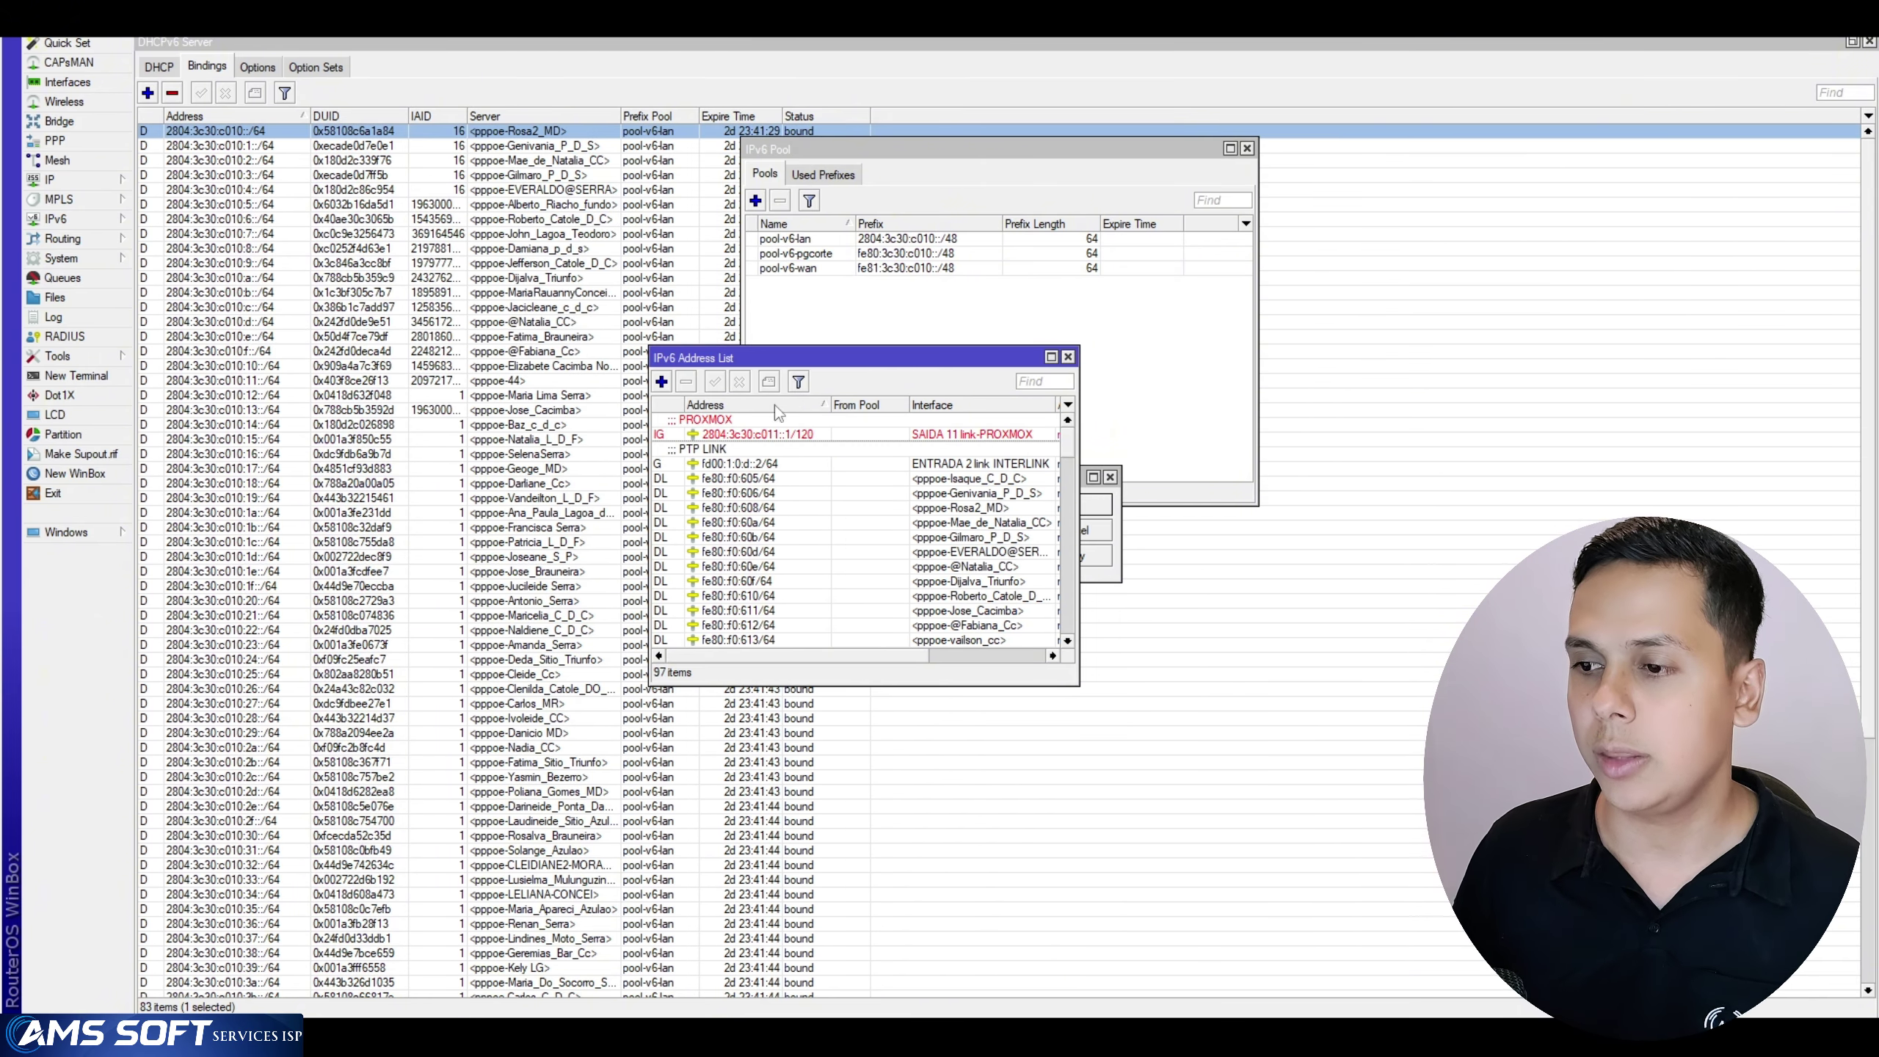
left_click_drag(784, 357, 536, 259)
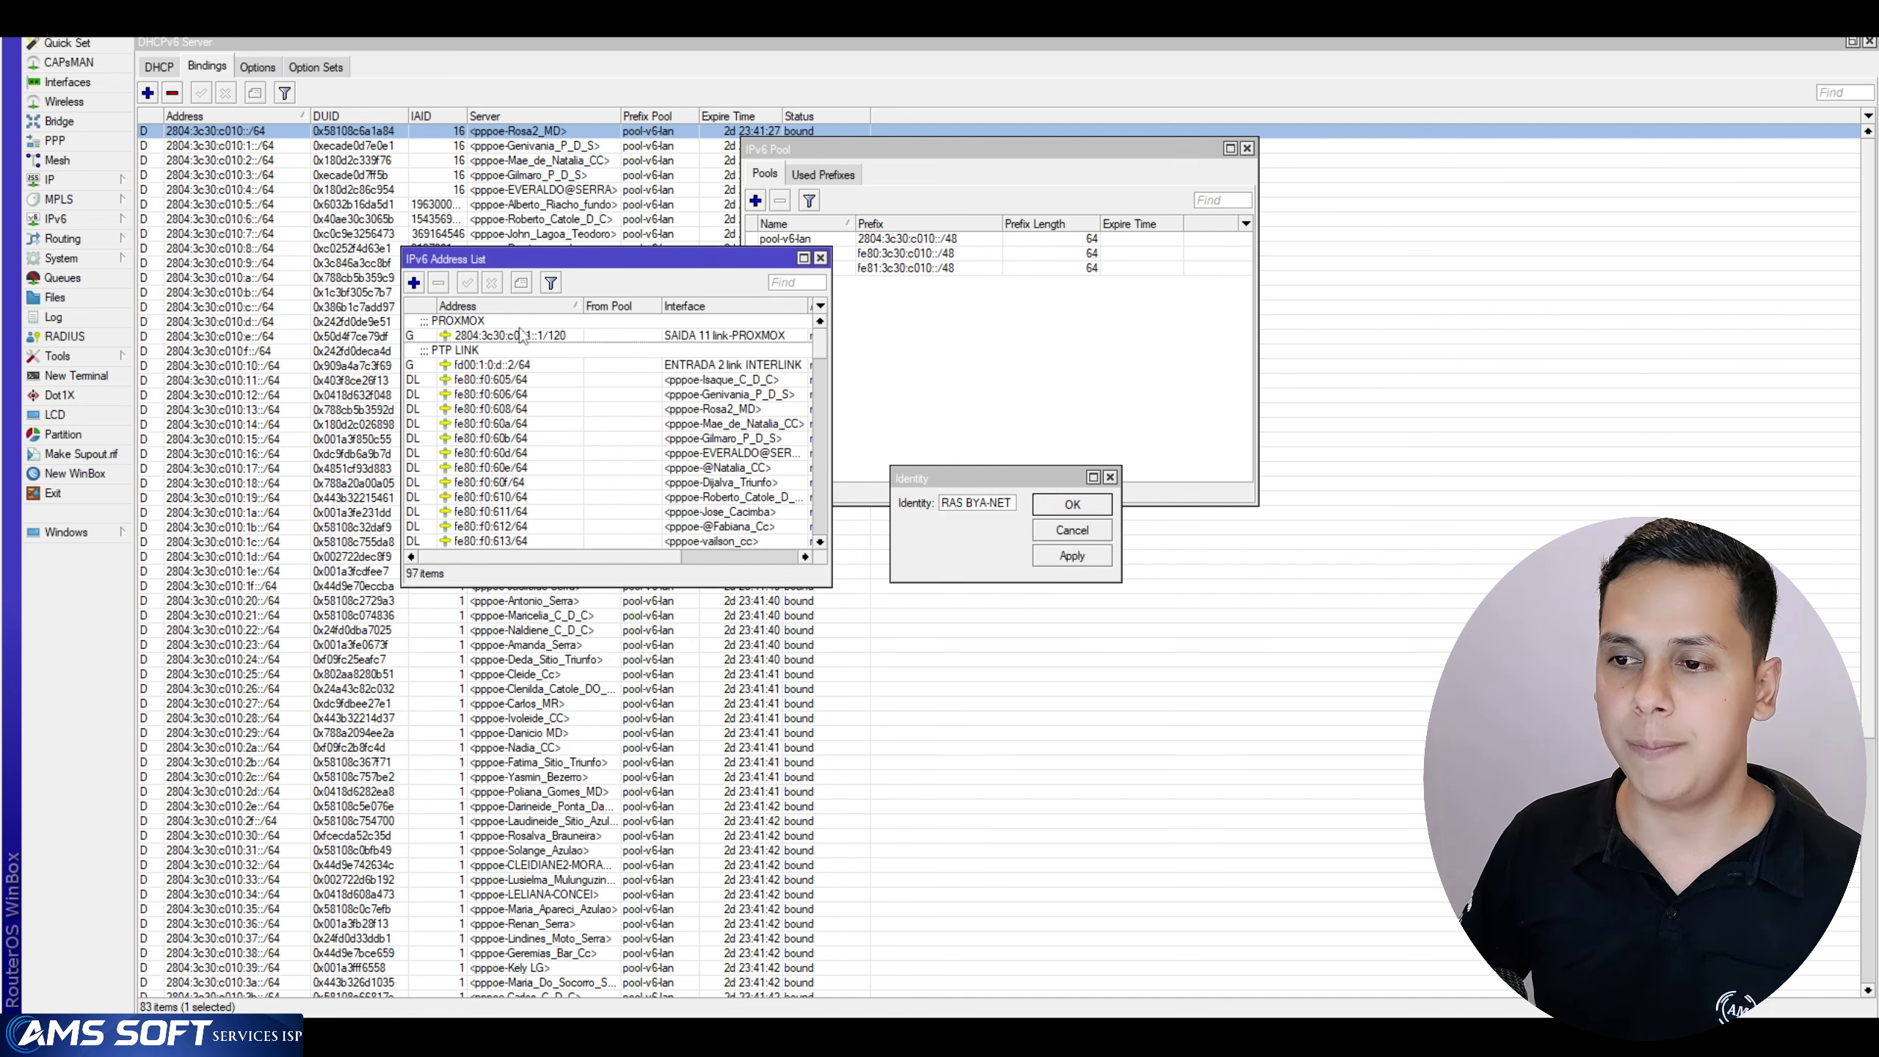
Return to phpIPAM and check the prefix length in the VMs PROXMOX subnet details
mouse_move(545, 345)
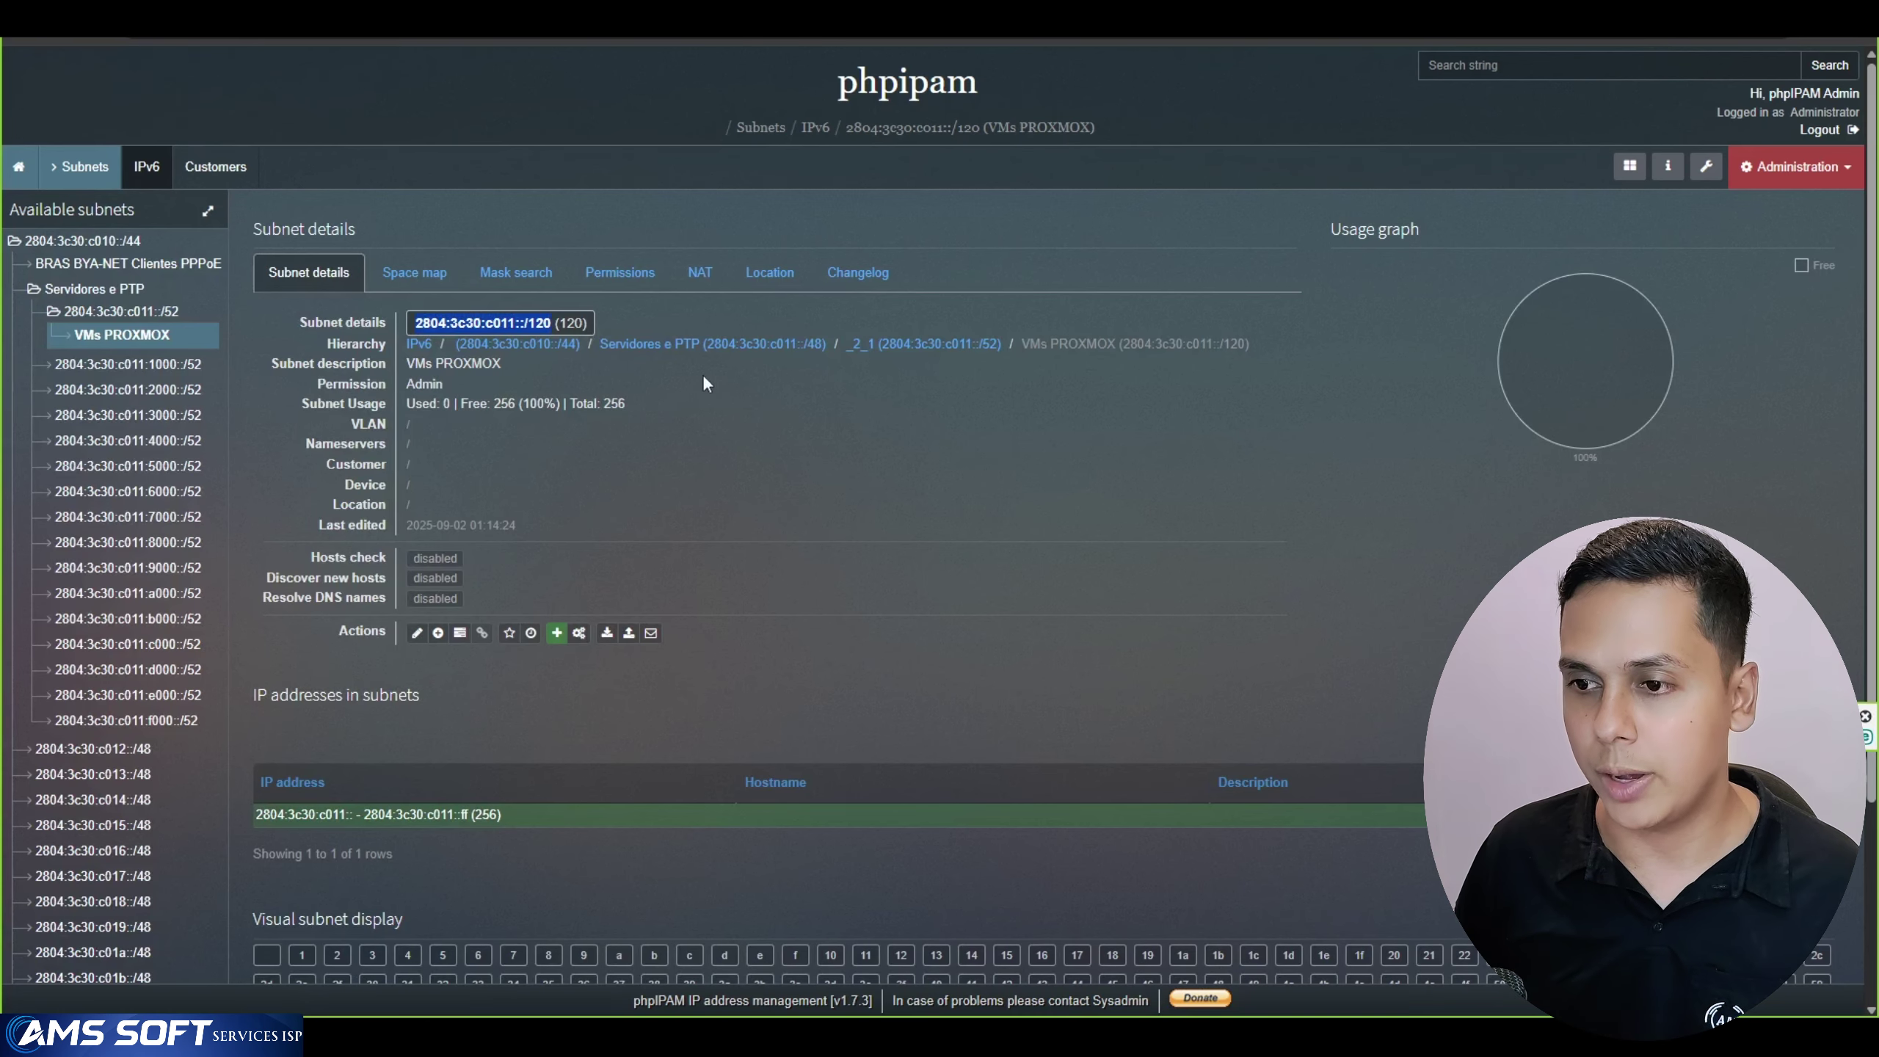
double_click(569, 323)
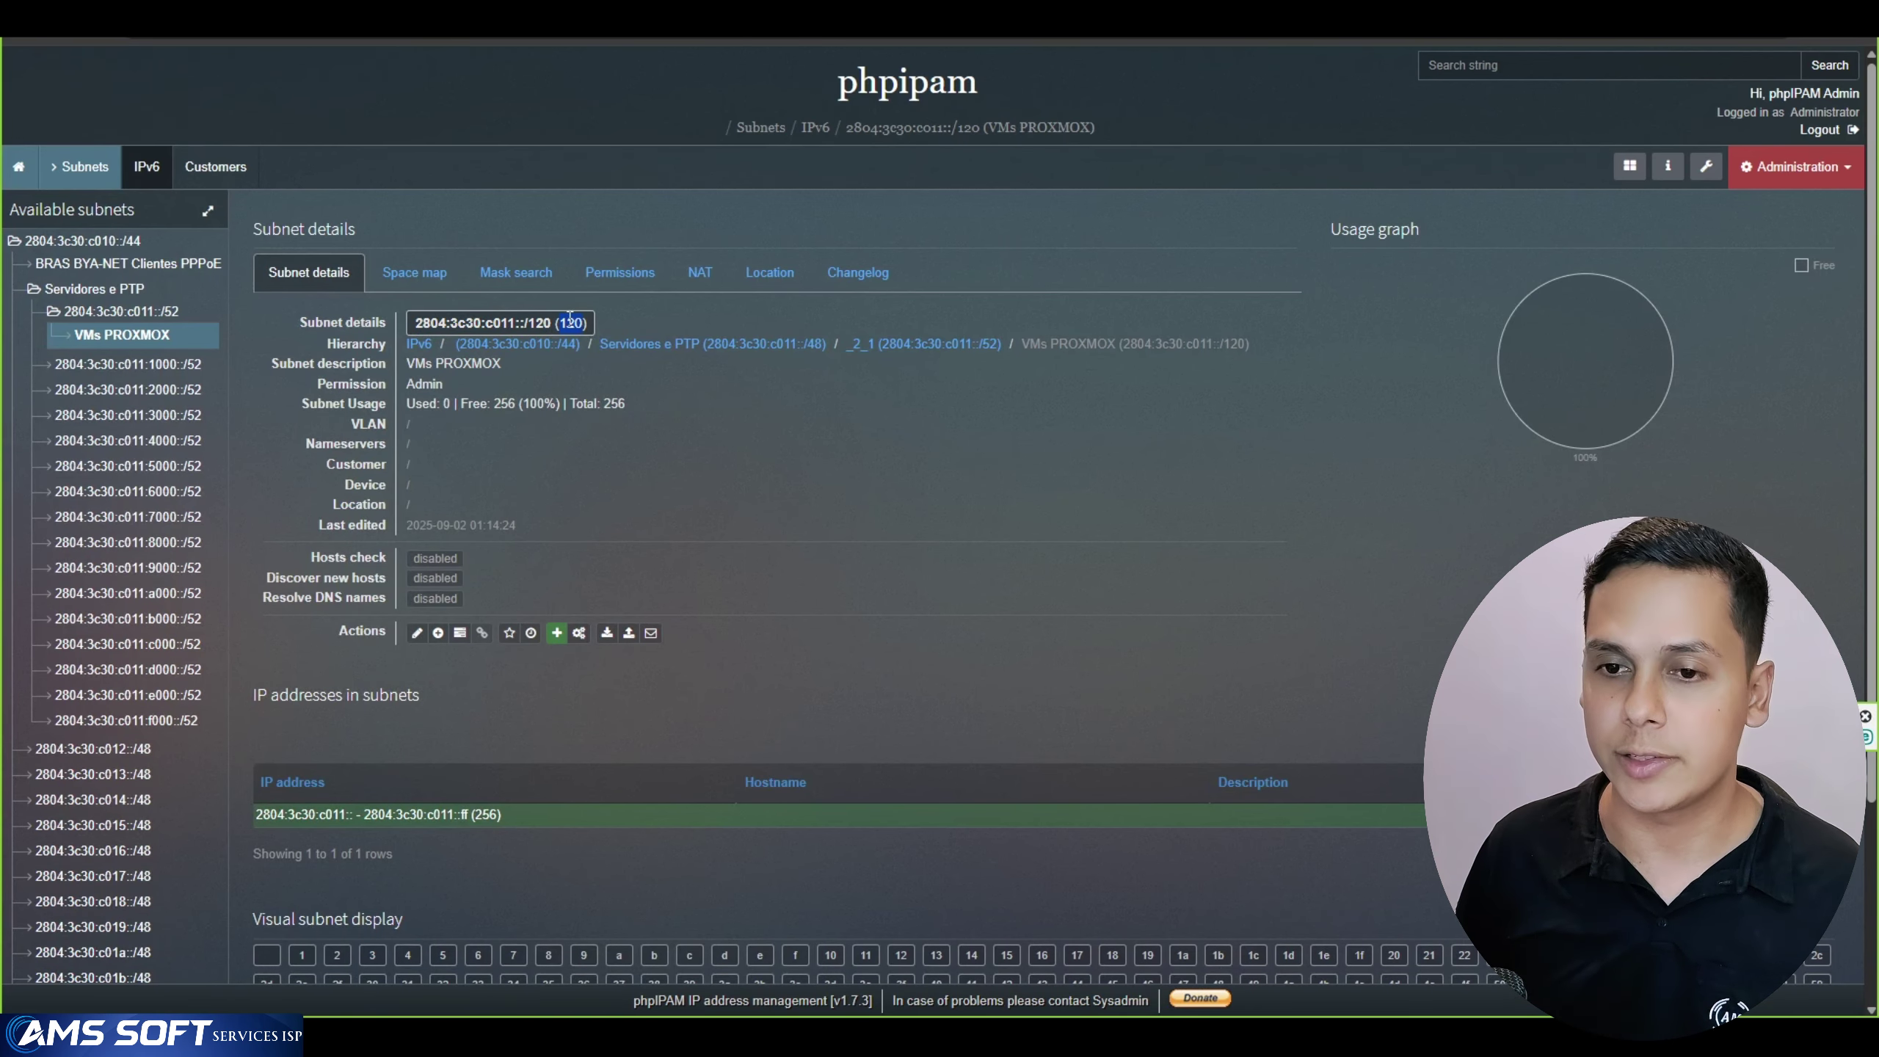
left_click(618, 488)
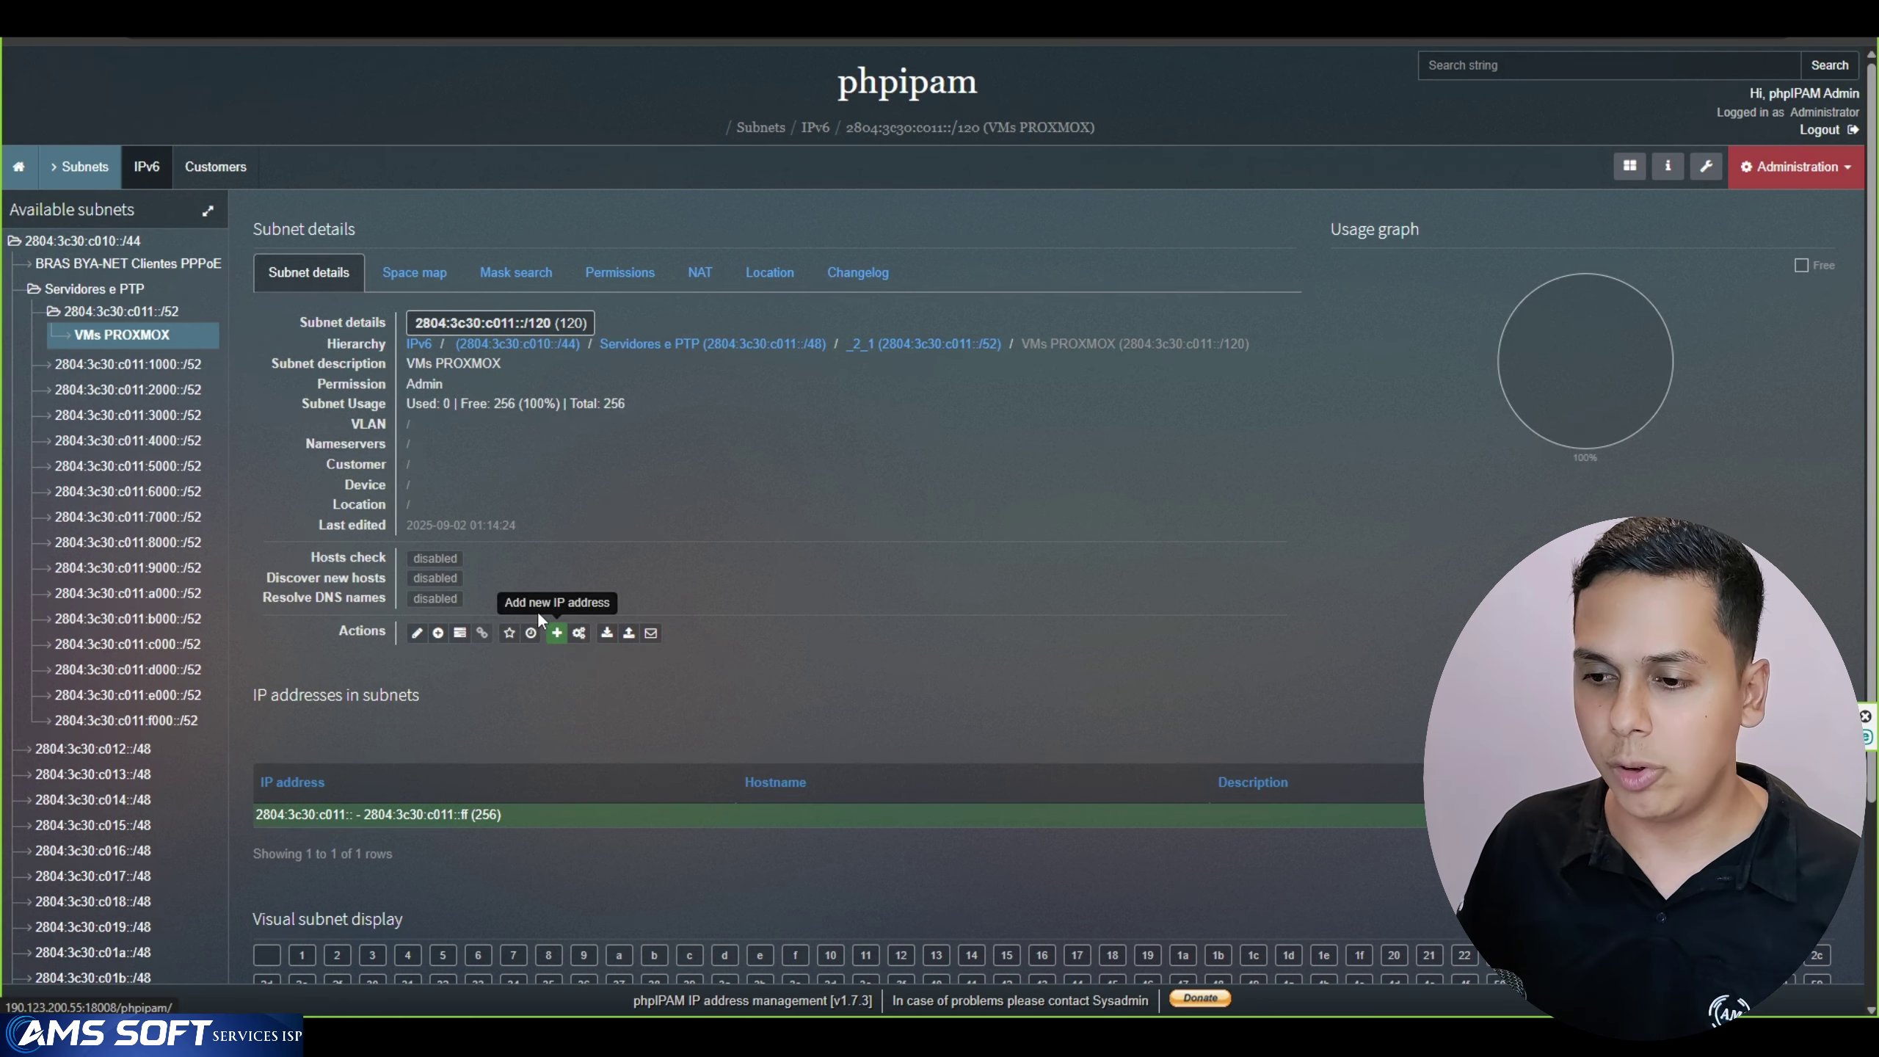
left_click(557, 633)
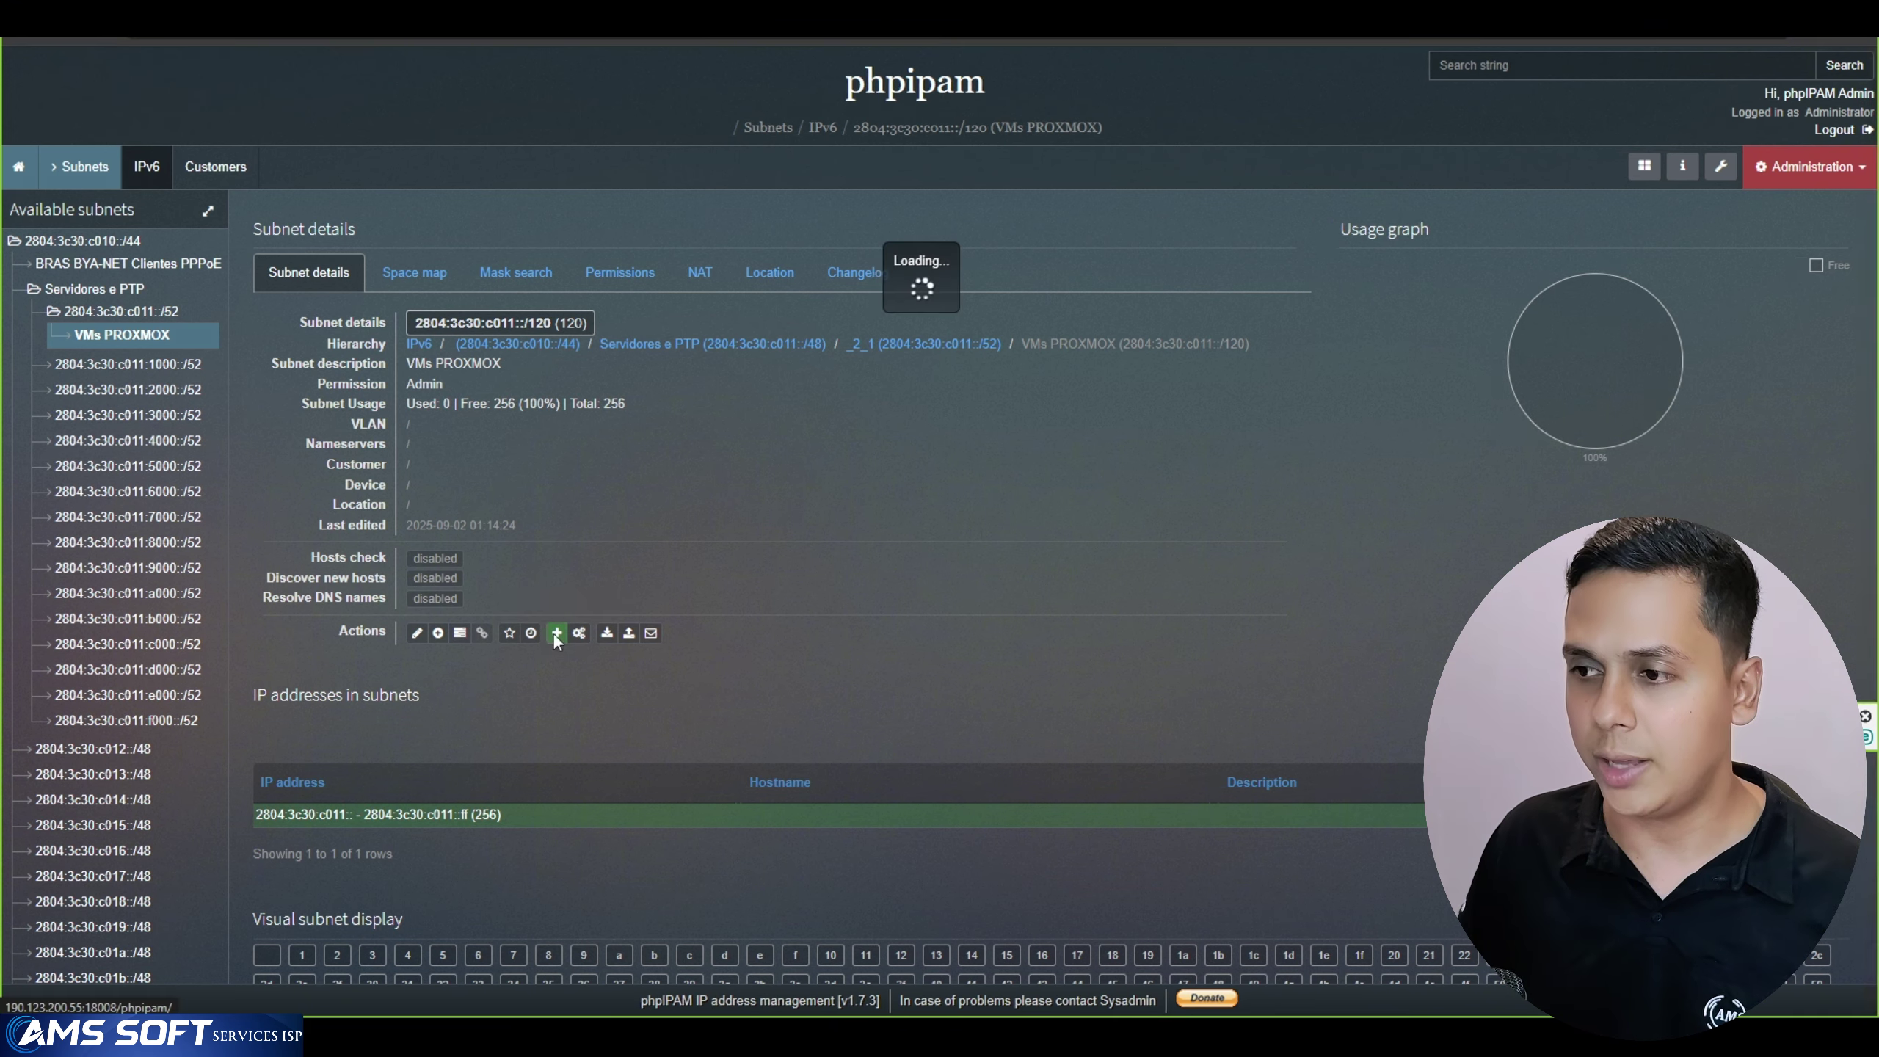
left_click(958, 211)
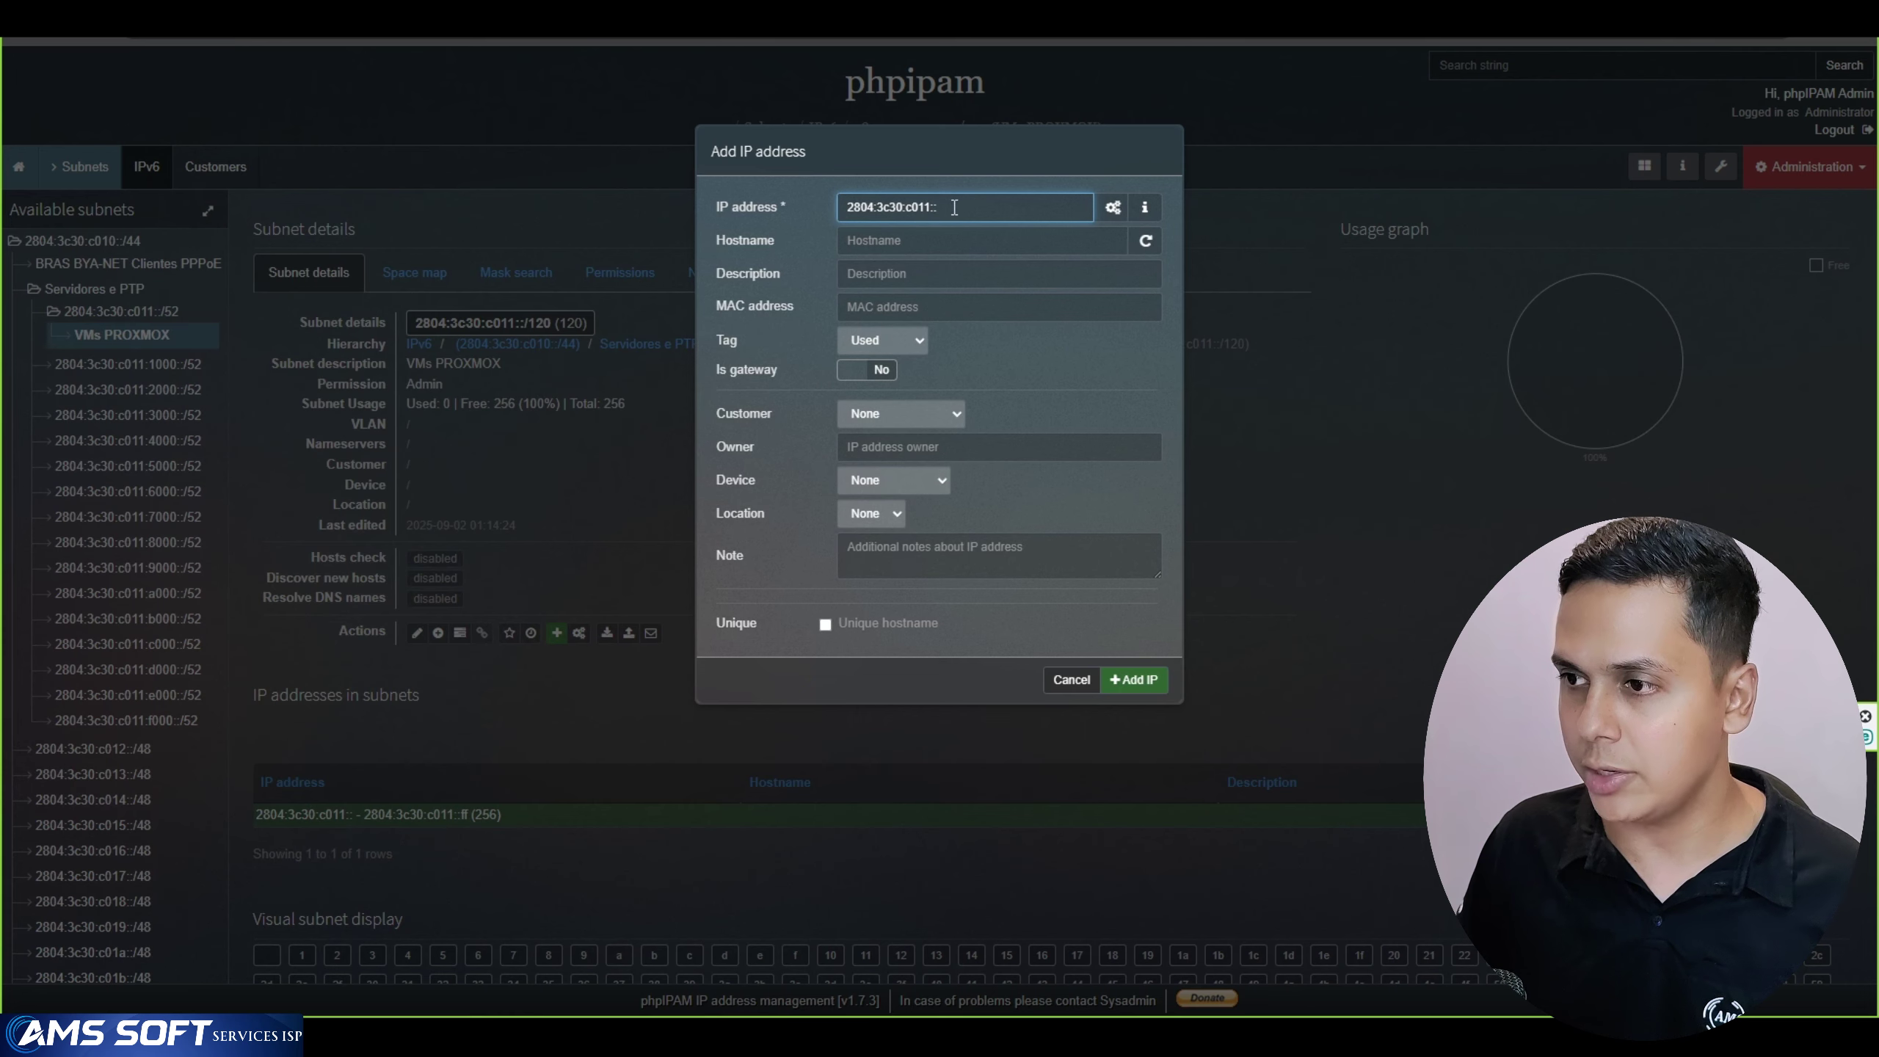
left_click_drag(955, 207, 906, 205)
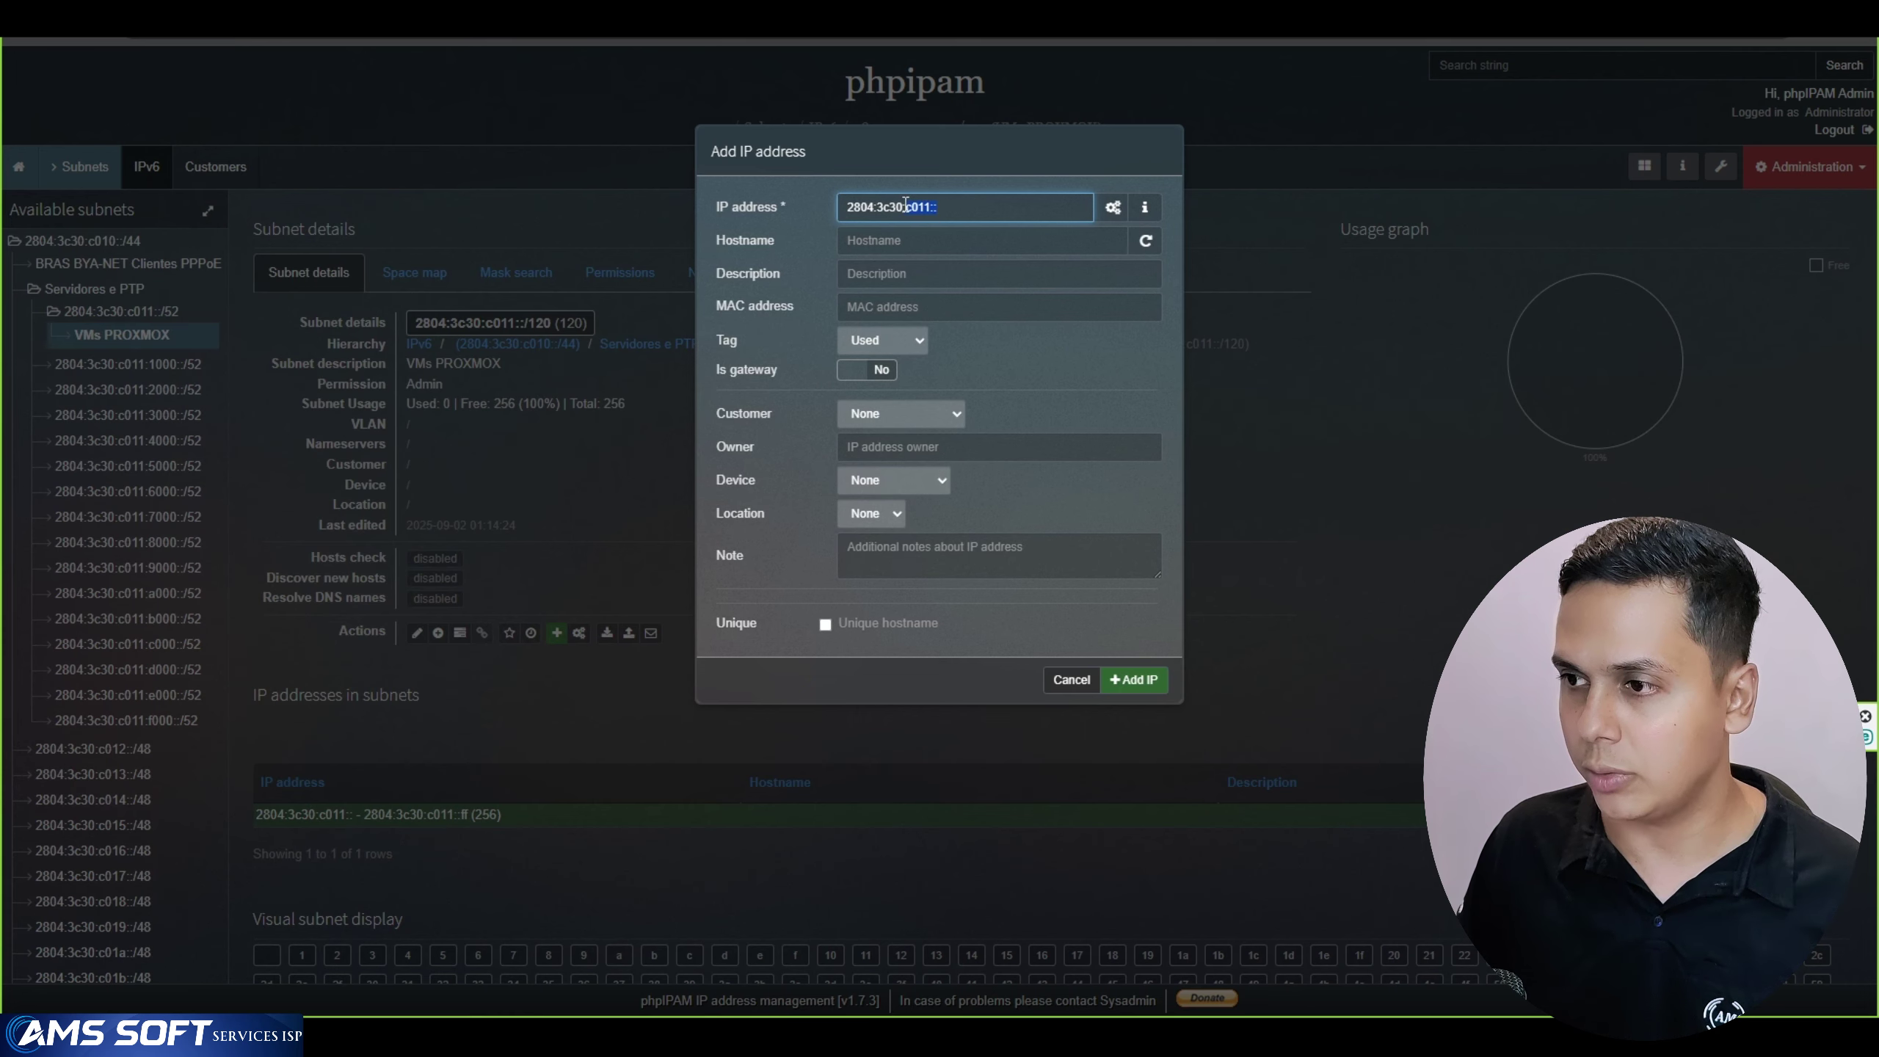
left_click(1076, 681)
left_click_drag(485, 324, 509, 324)
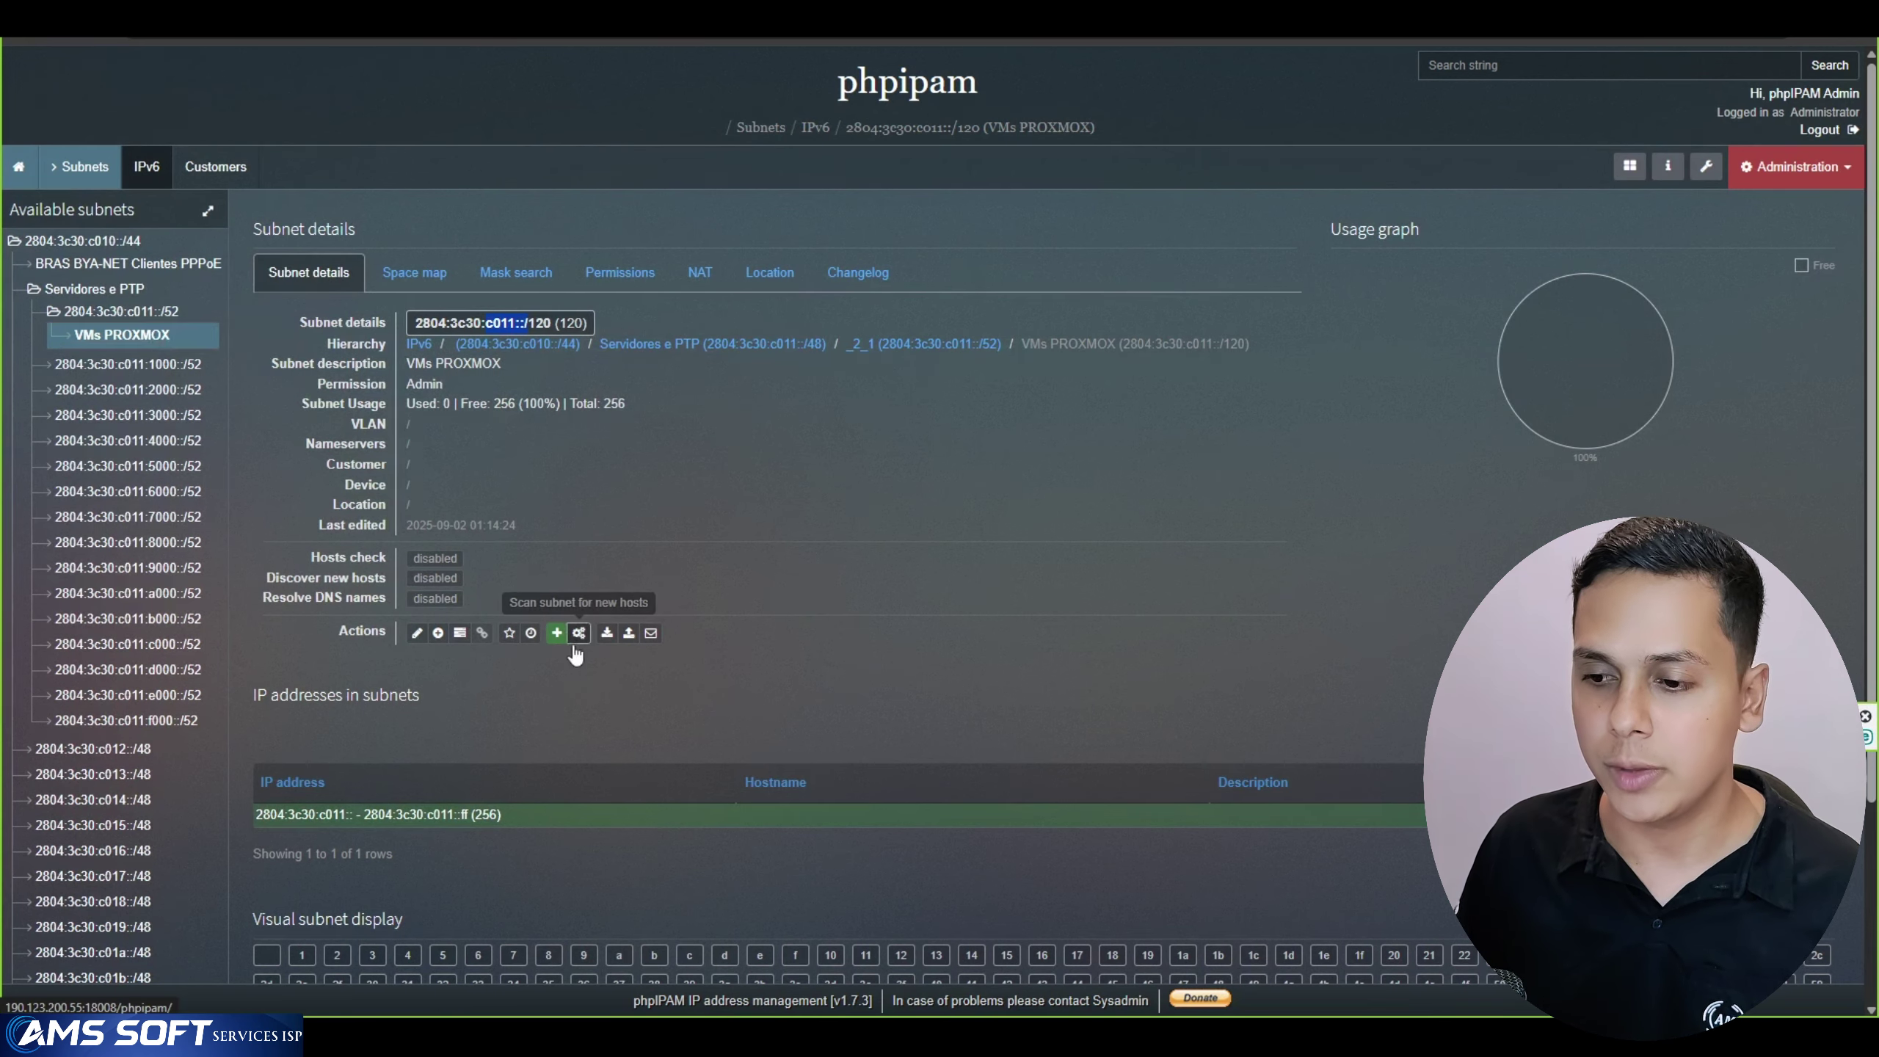
Start a new IP address entry in the VMs PROXMOX subnet with hostname VM DNS and address 2804:3c30:c011::3
left_click(557, 633)
left_click(969, 213)
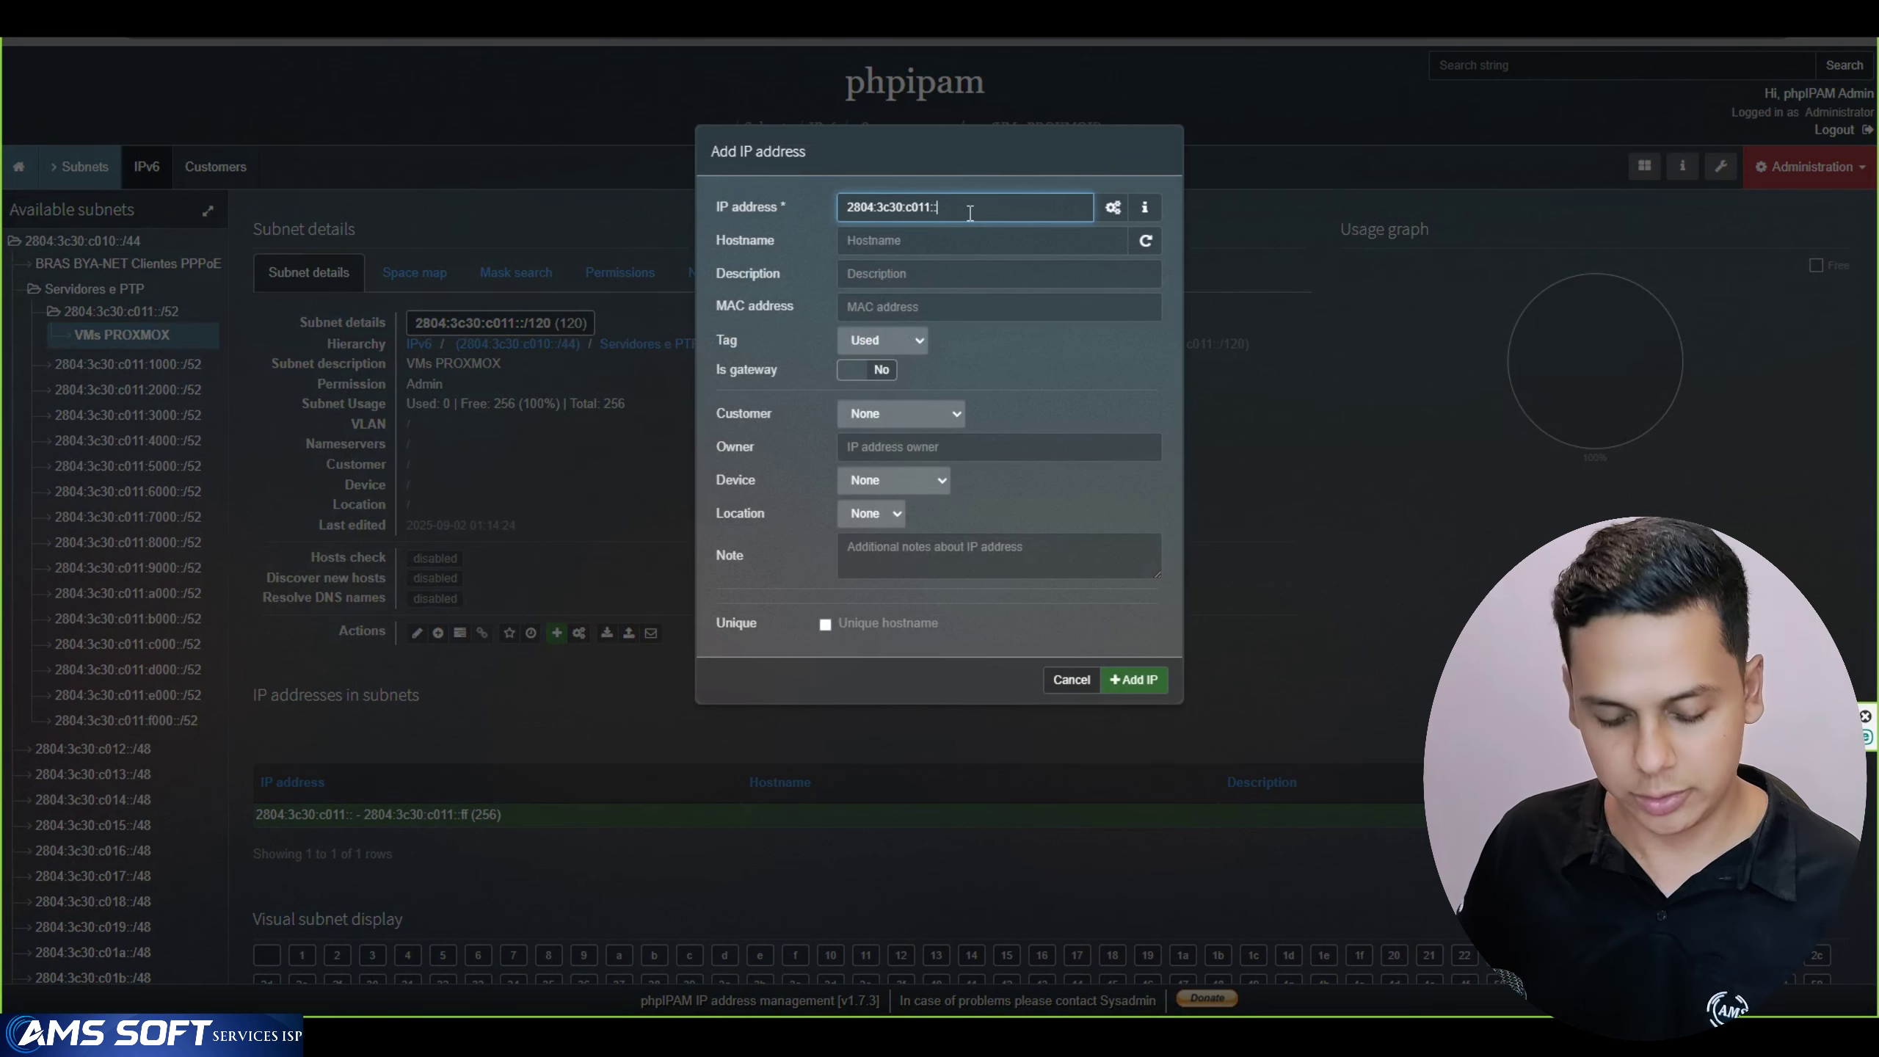
left_click(890, 244)
type("VM DNS")
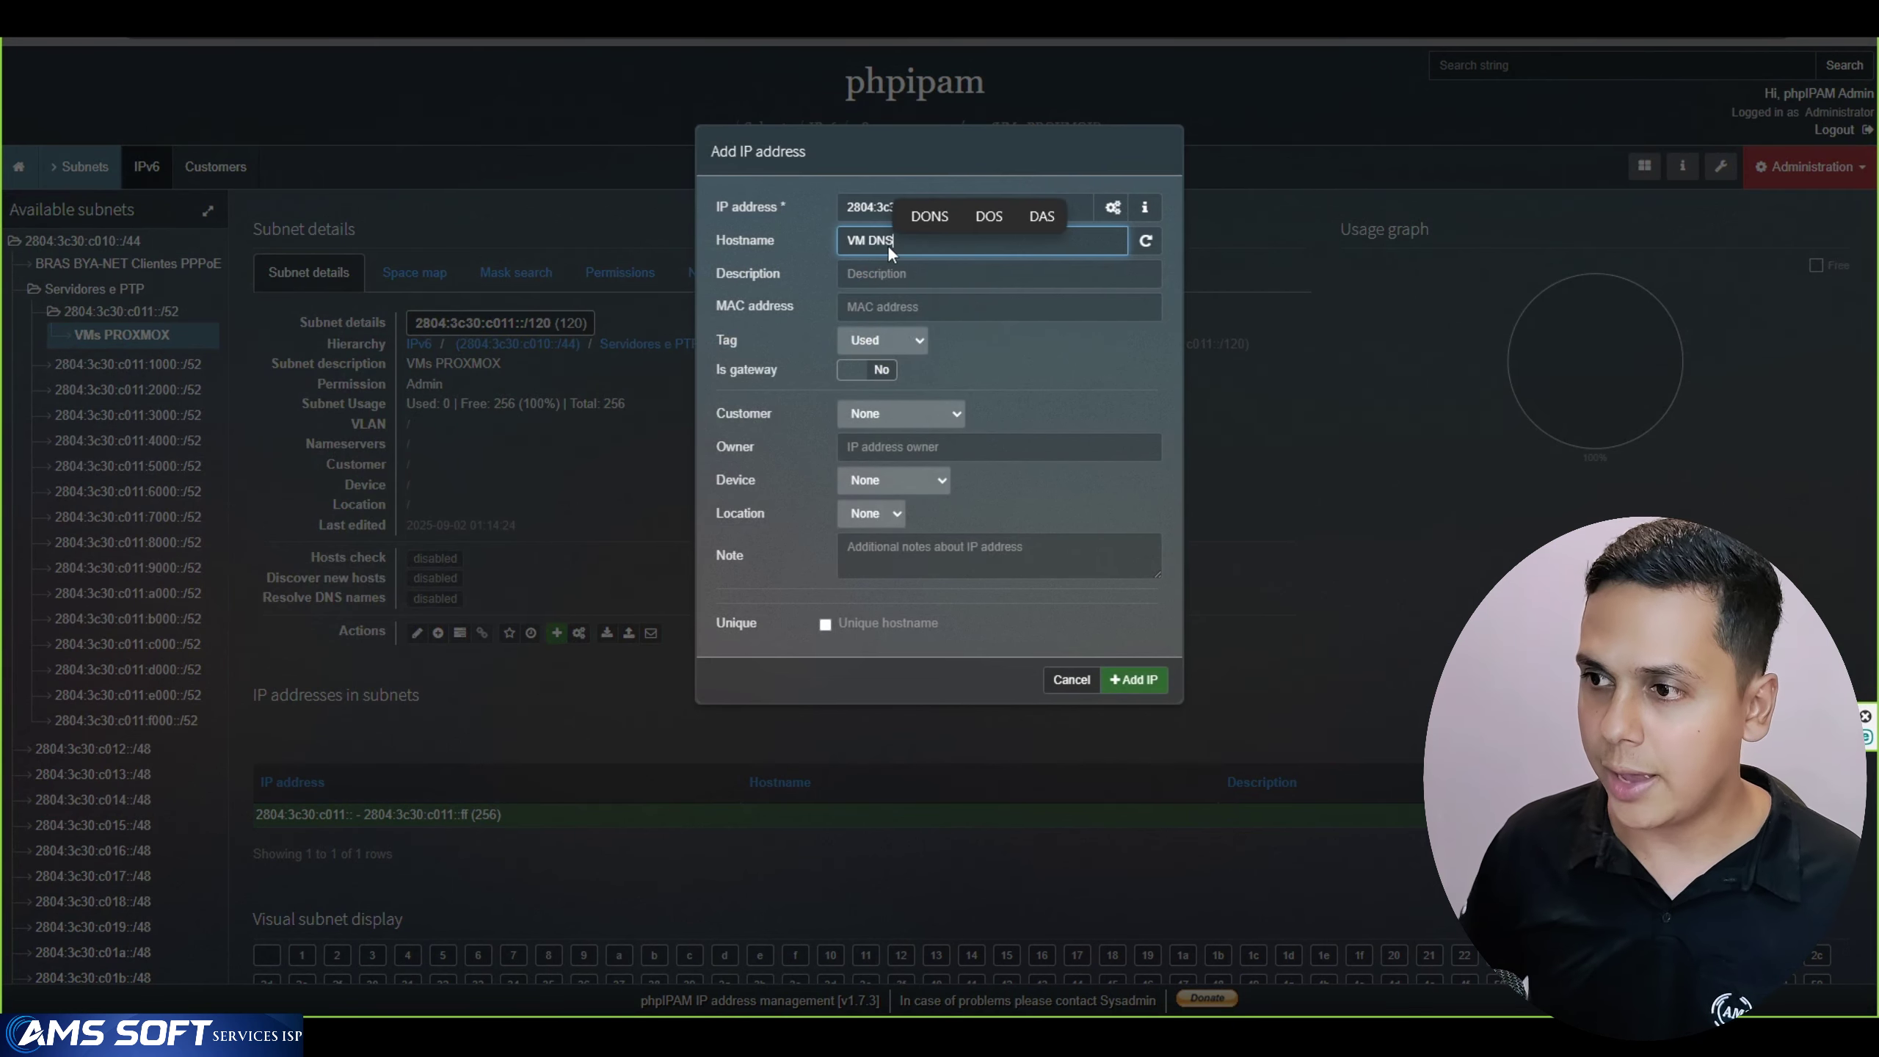
left_click(922, 210)
type("3")
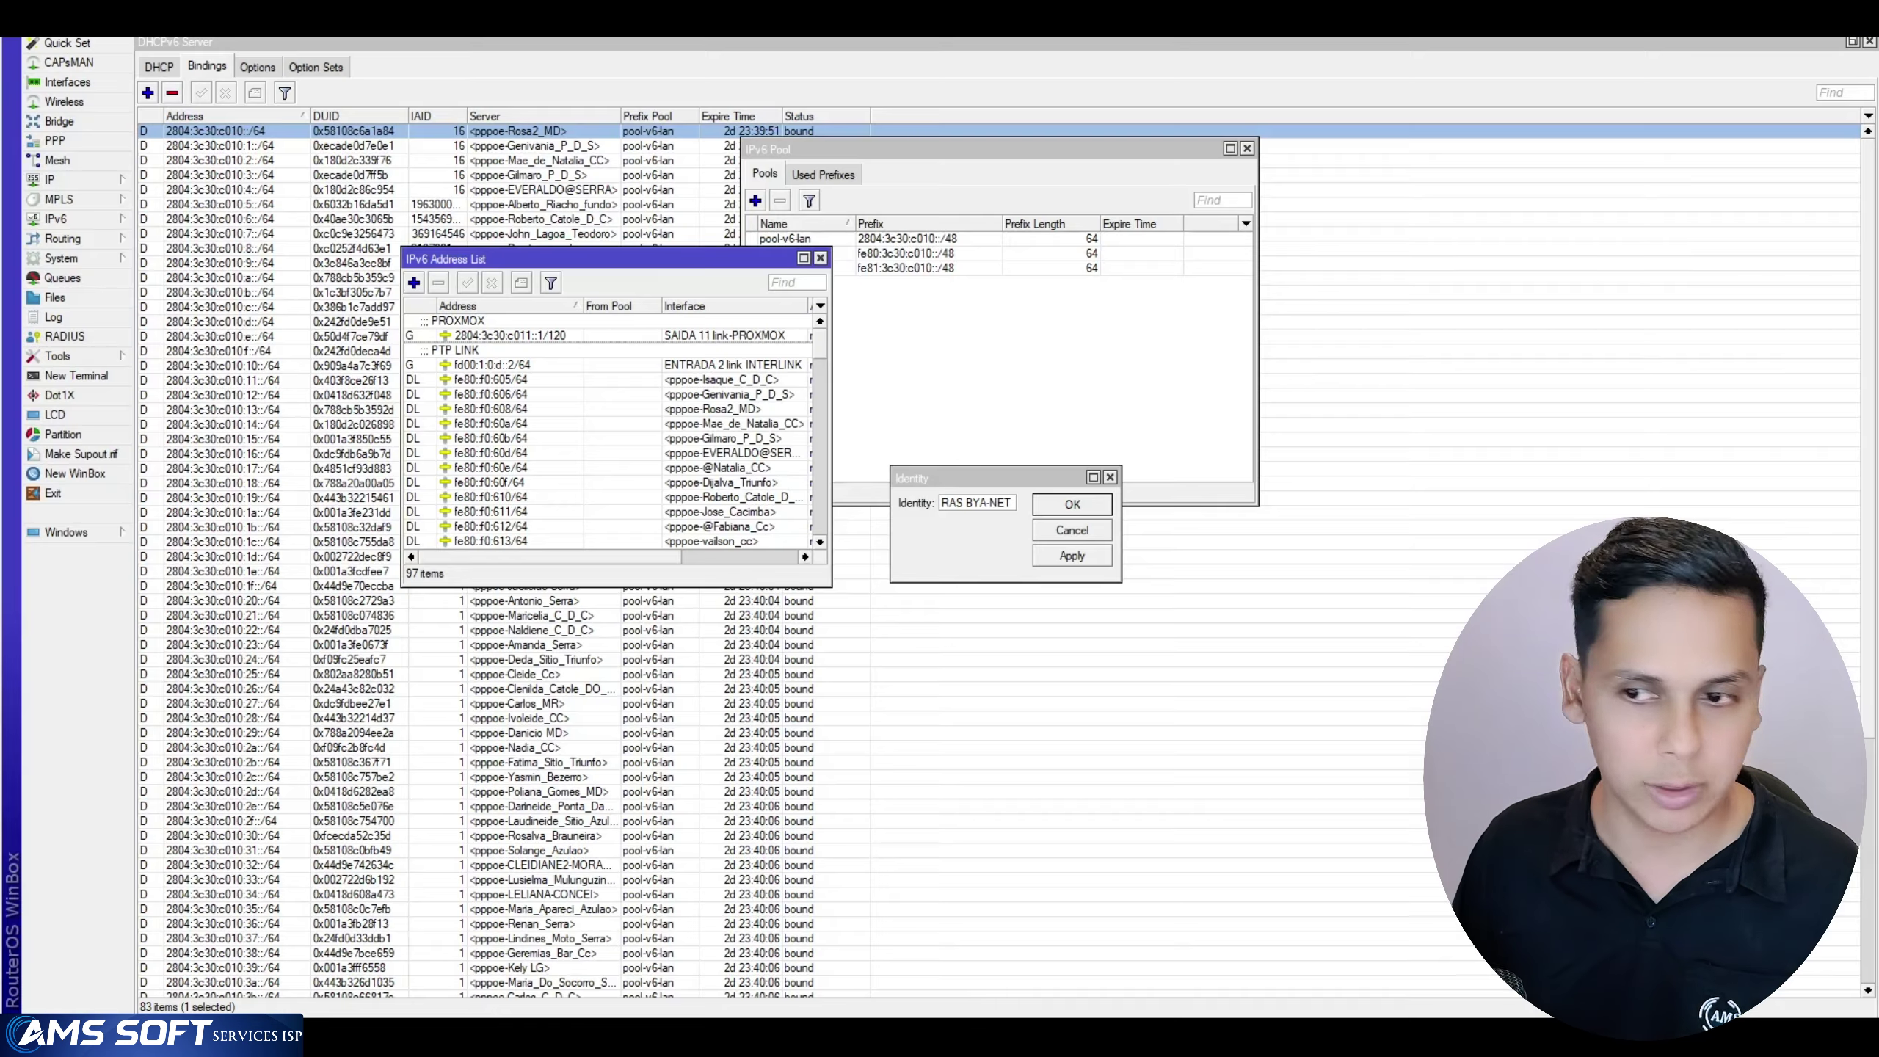
Switch to WinBox and check the first server address in the router's DNS settings
left_click(54, 180)
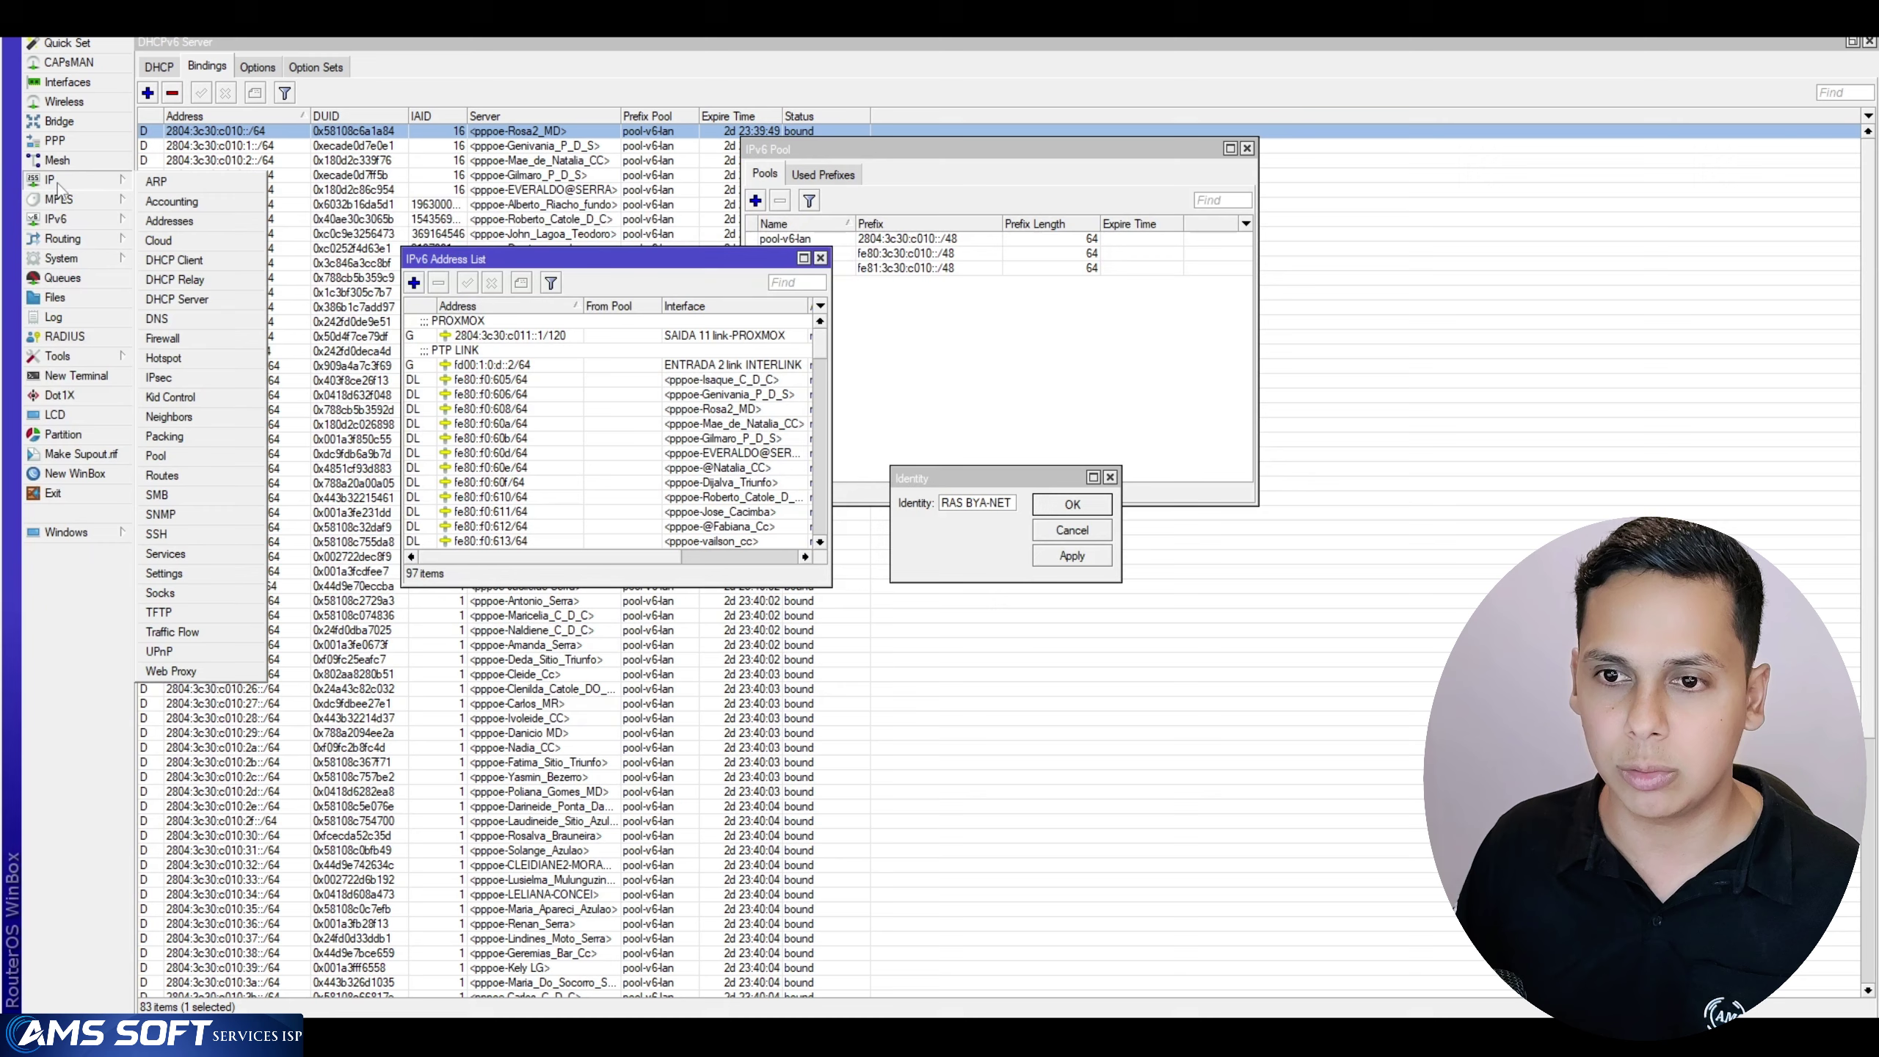
left_click(156, 319)
left_click(477, 337)
left_click_drag(477, 339, 494, 338)
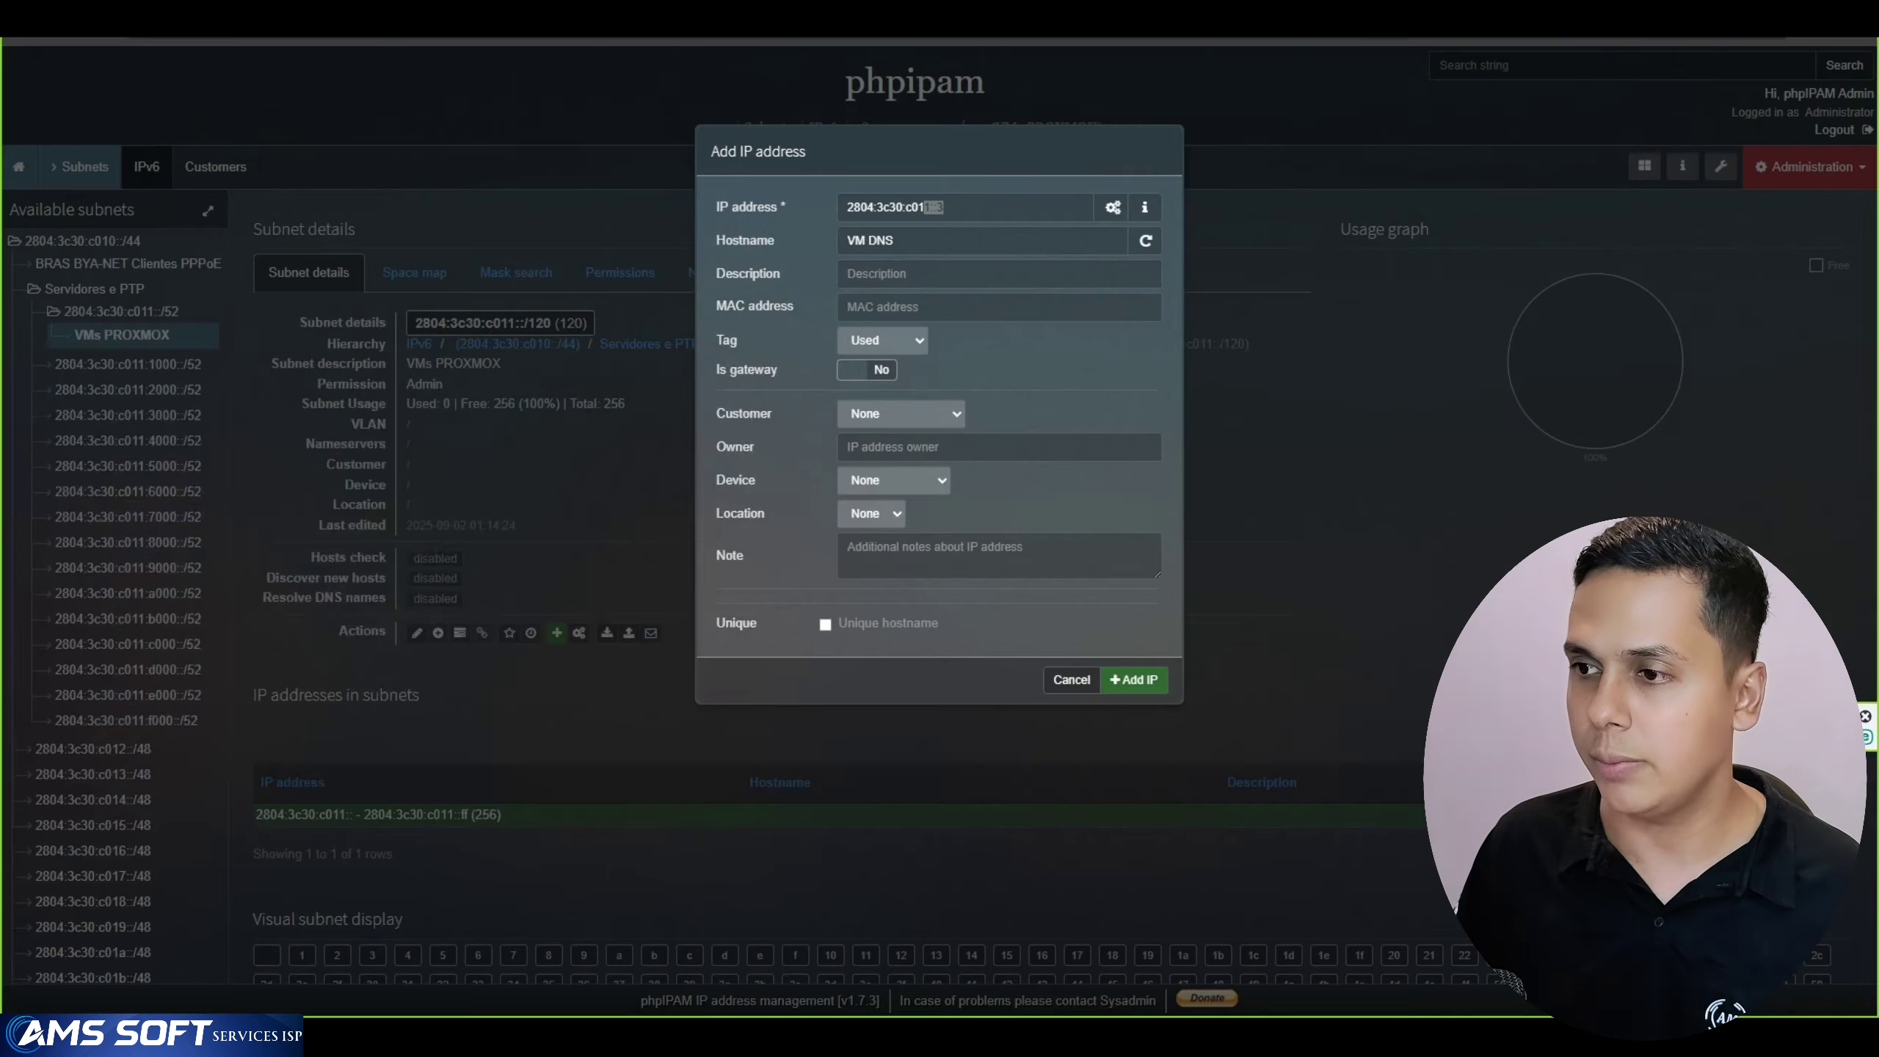
Return to phpIPAM, add the new VM DNS address and check it in the subnet's address list
key("Tab")
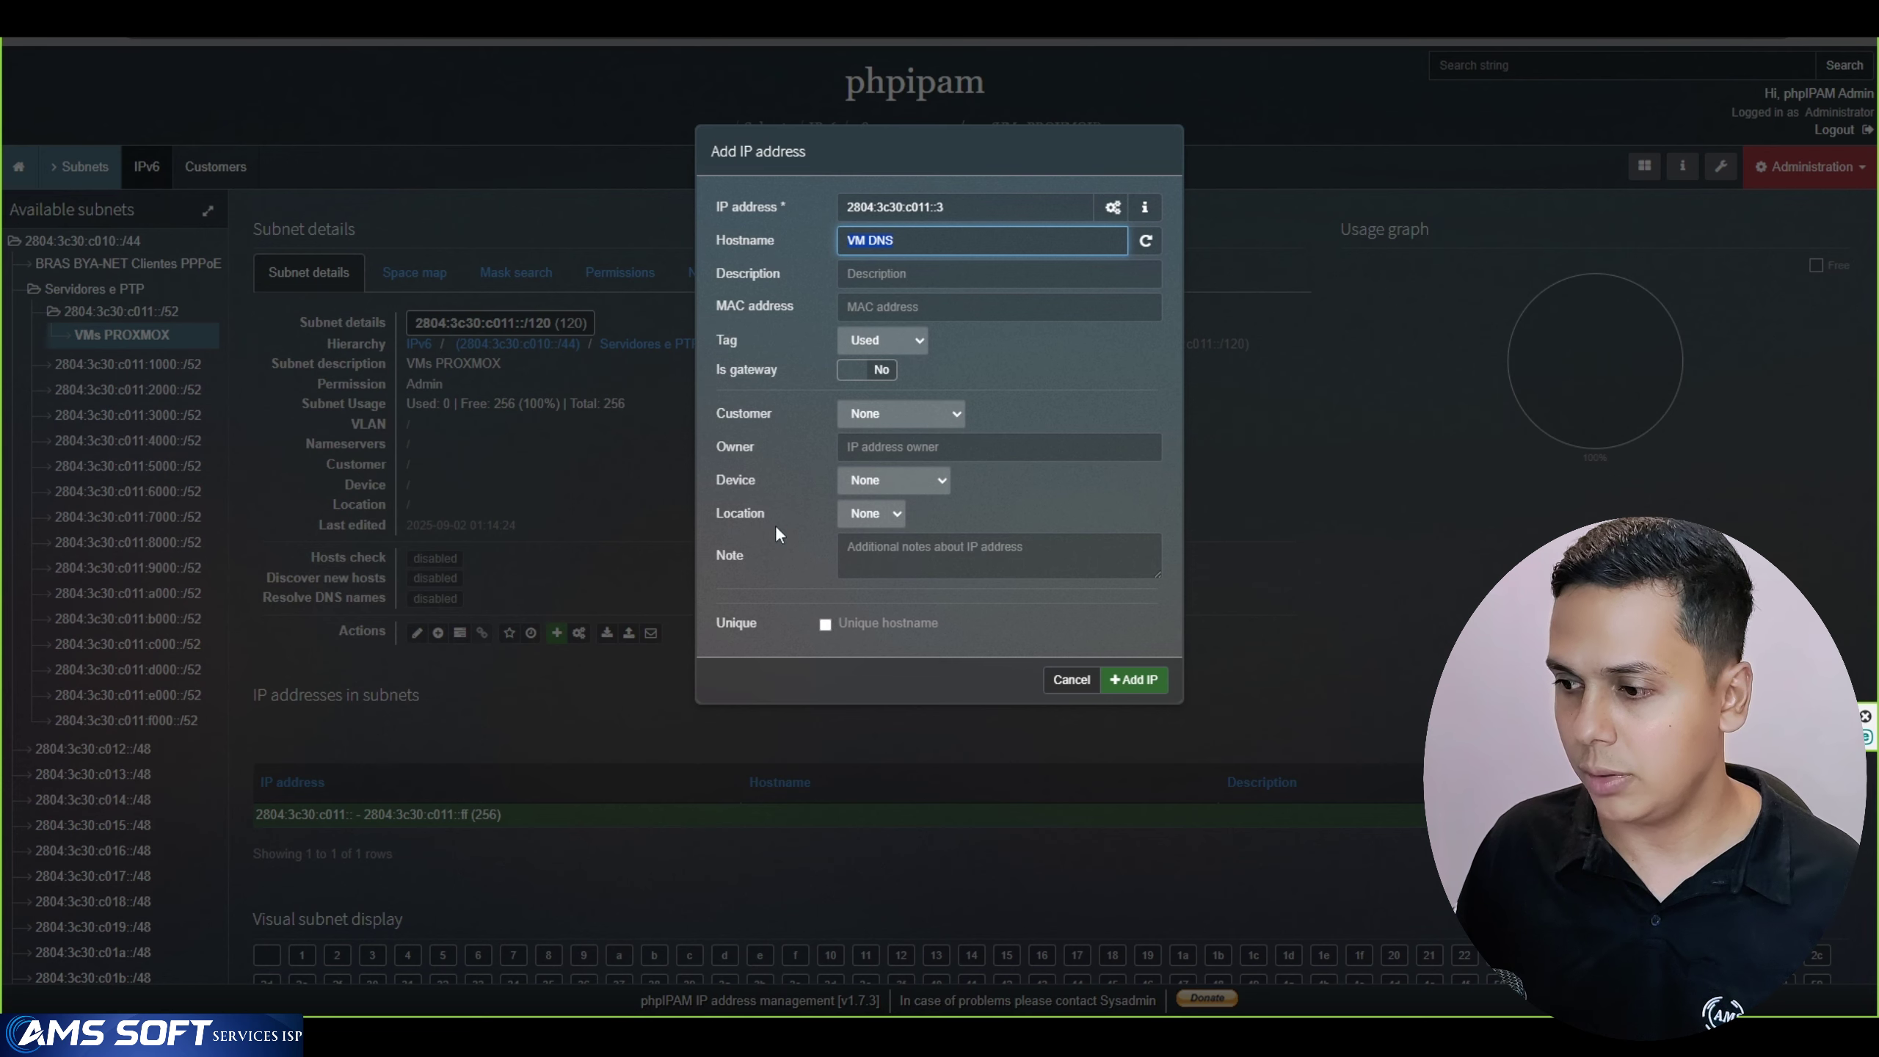
left_click(1134, 680)
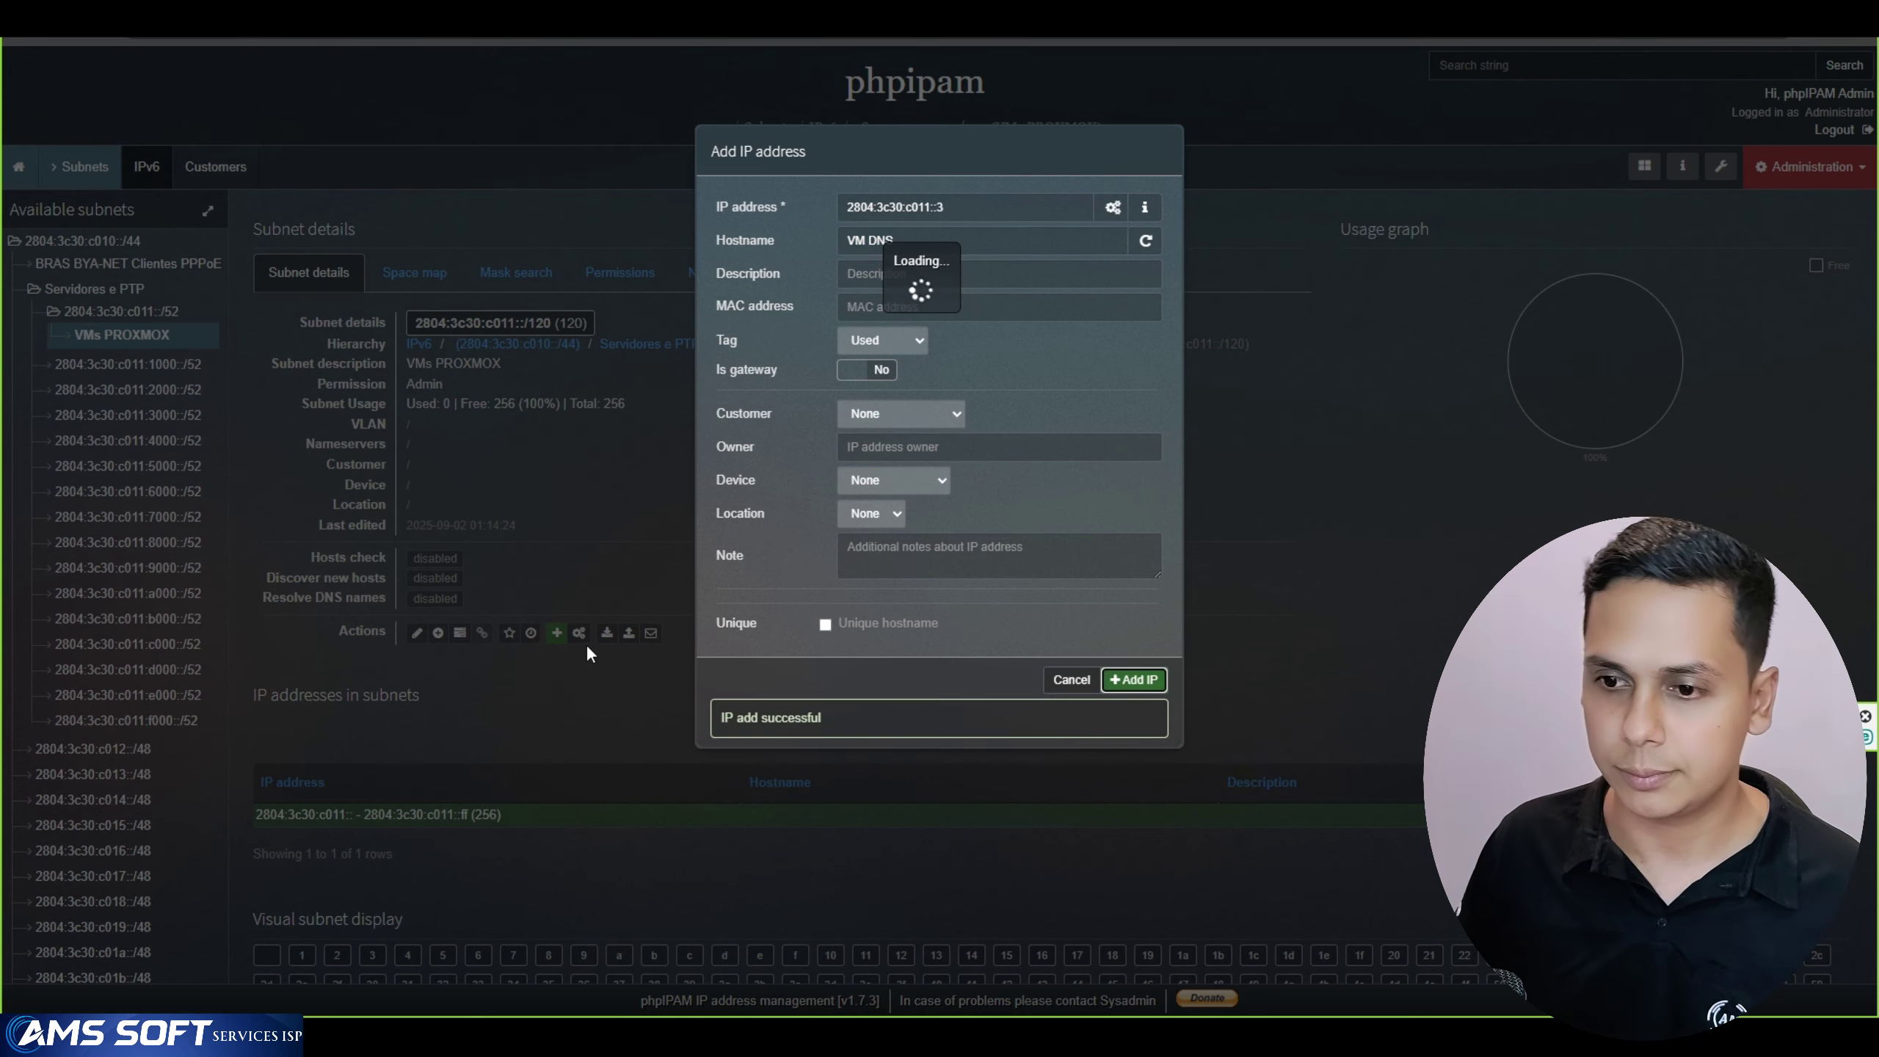
scroll(586, 643, "down", 4)
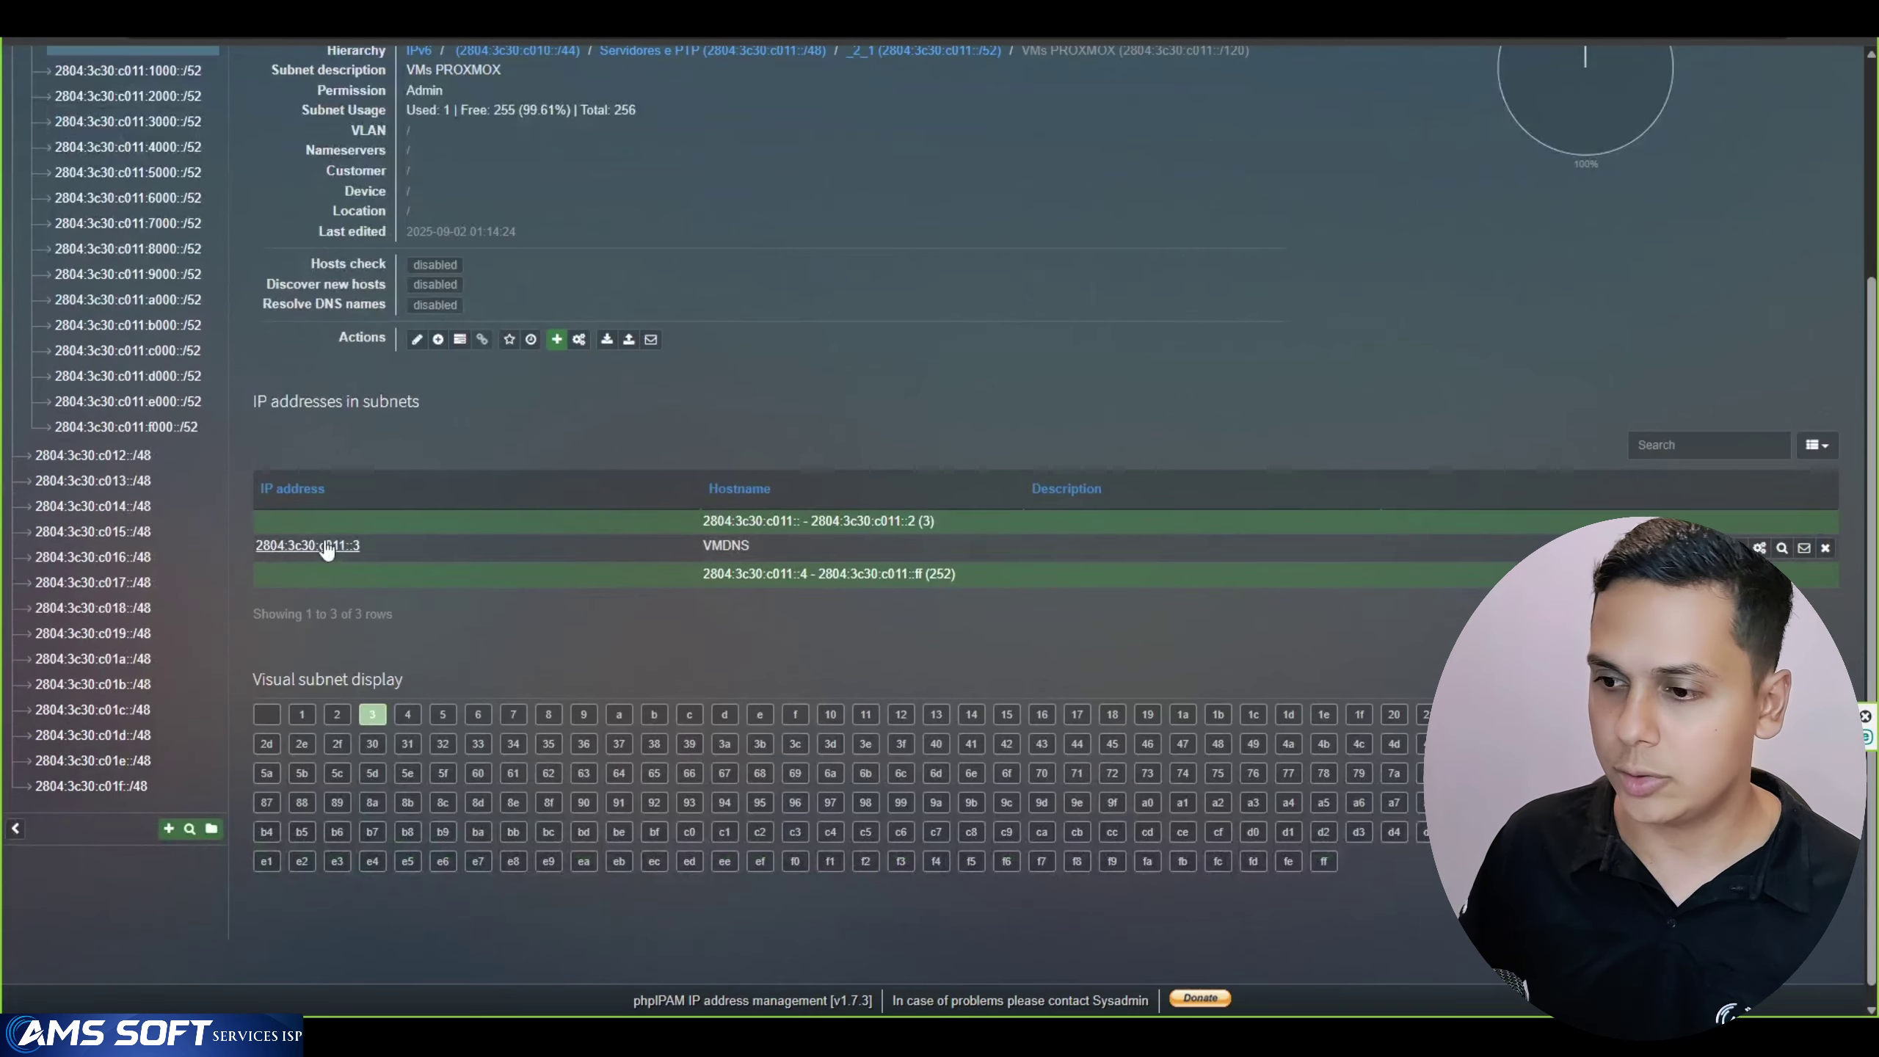
Start another IP address entry in the VMs PROXMOX subnet with address 2804:3c30:c011::4
scroll(522, 564, "up", 4)
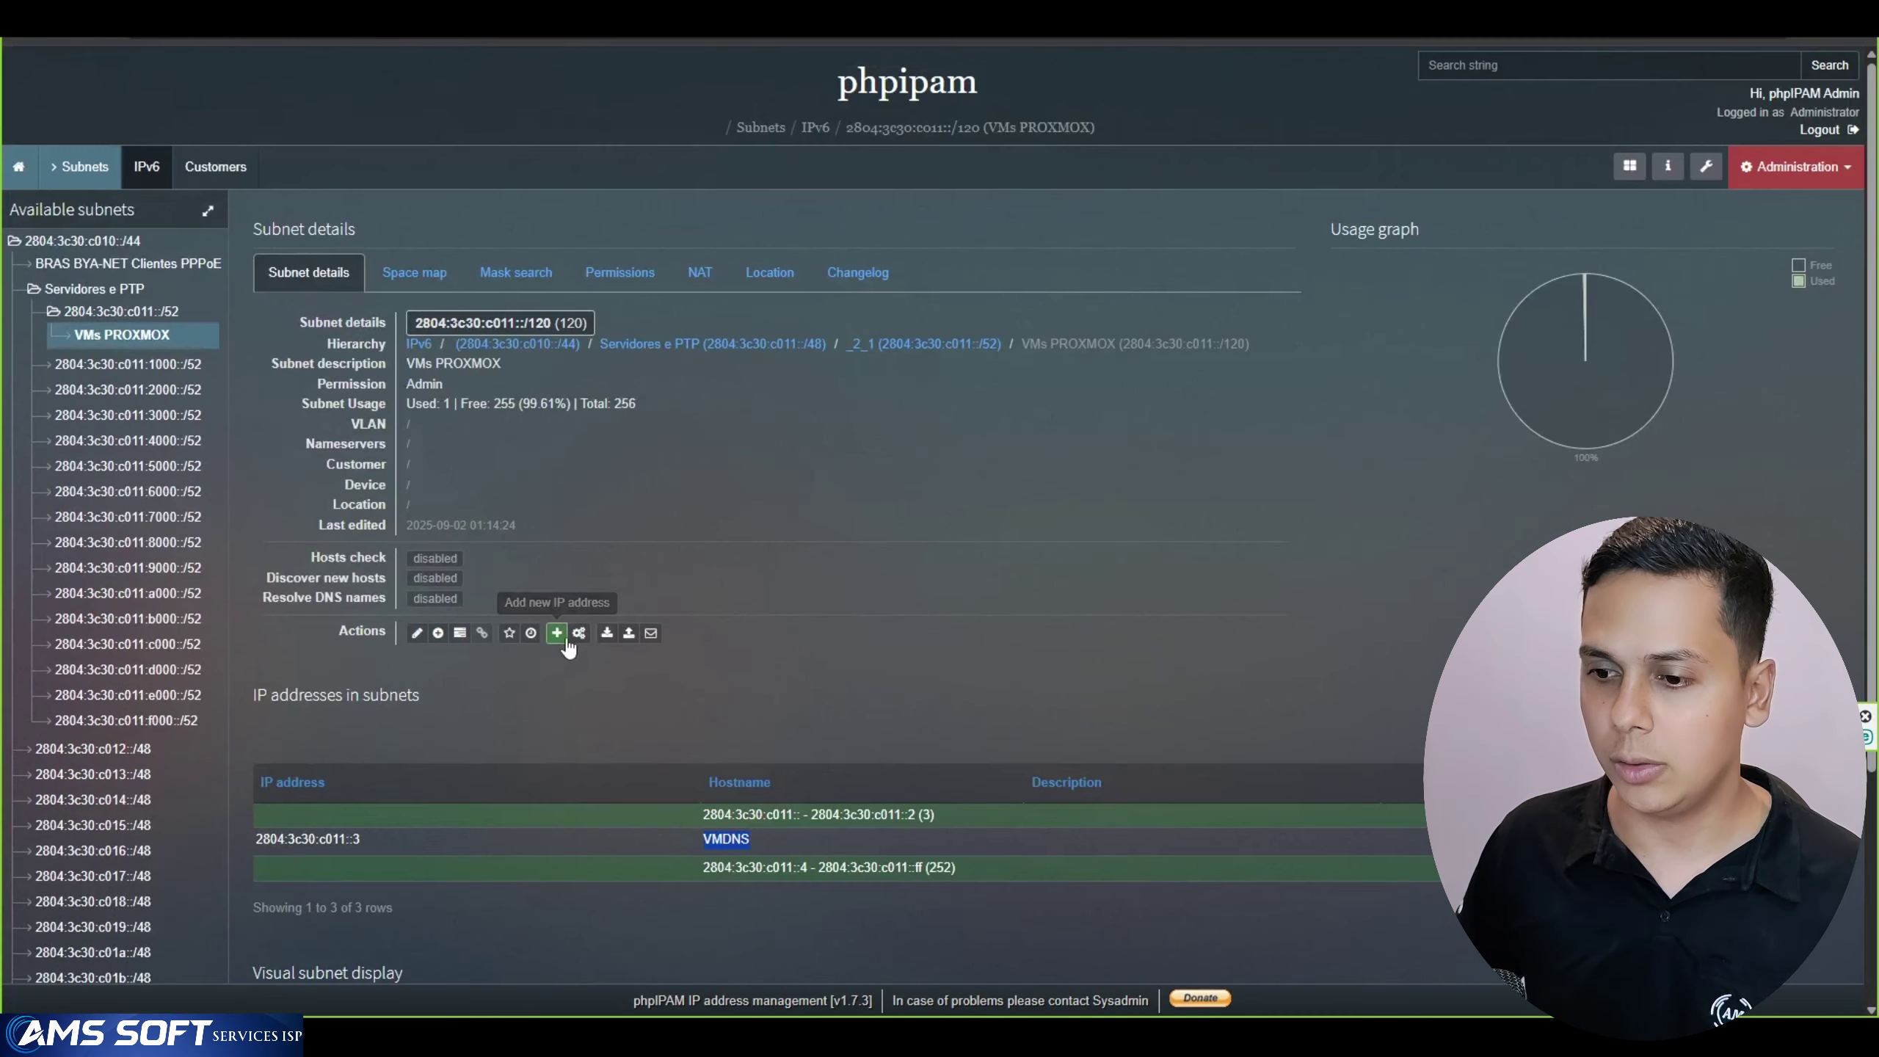
left_click(557, 632)
left_click(940, 208)
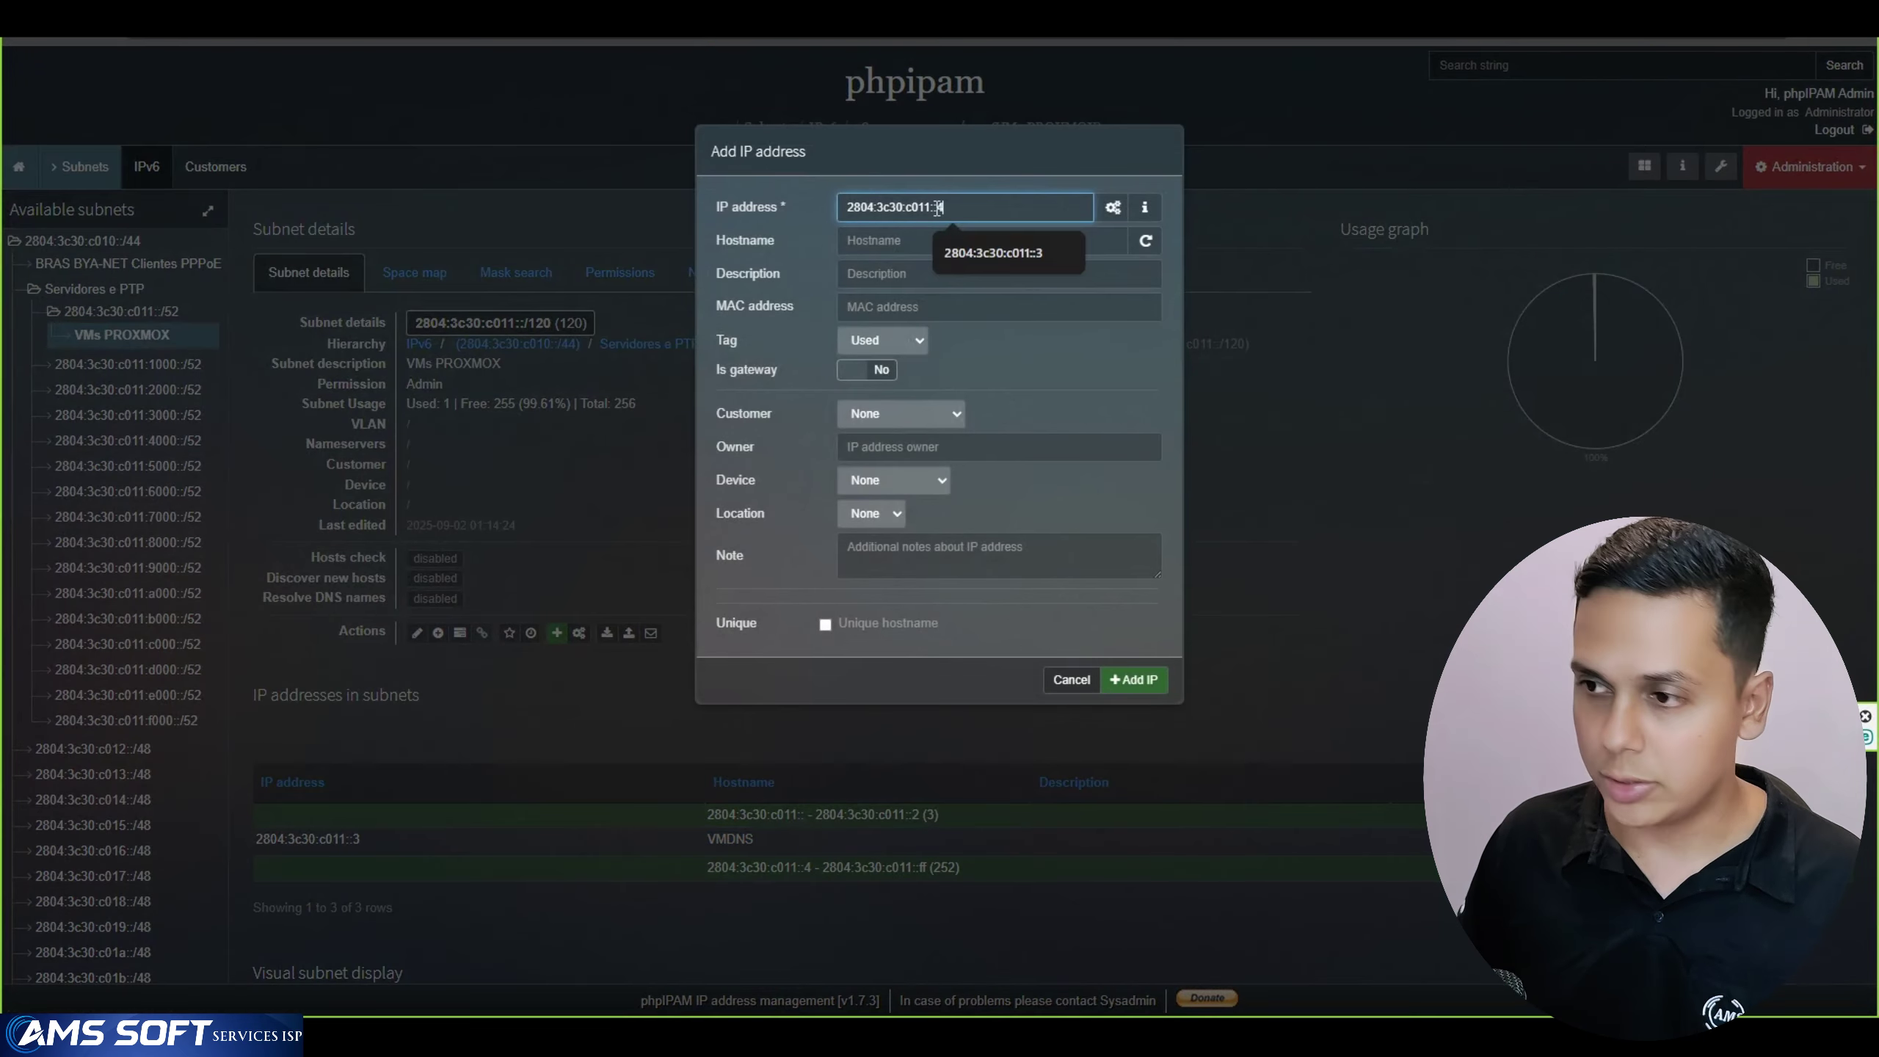
type("4")
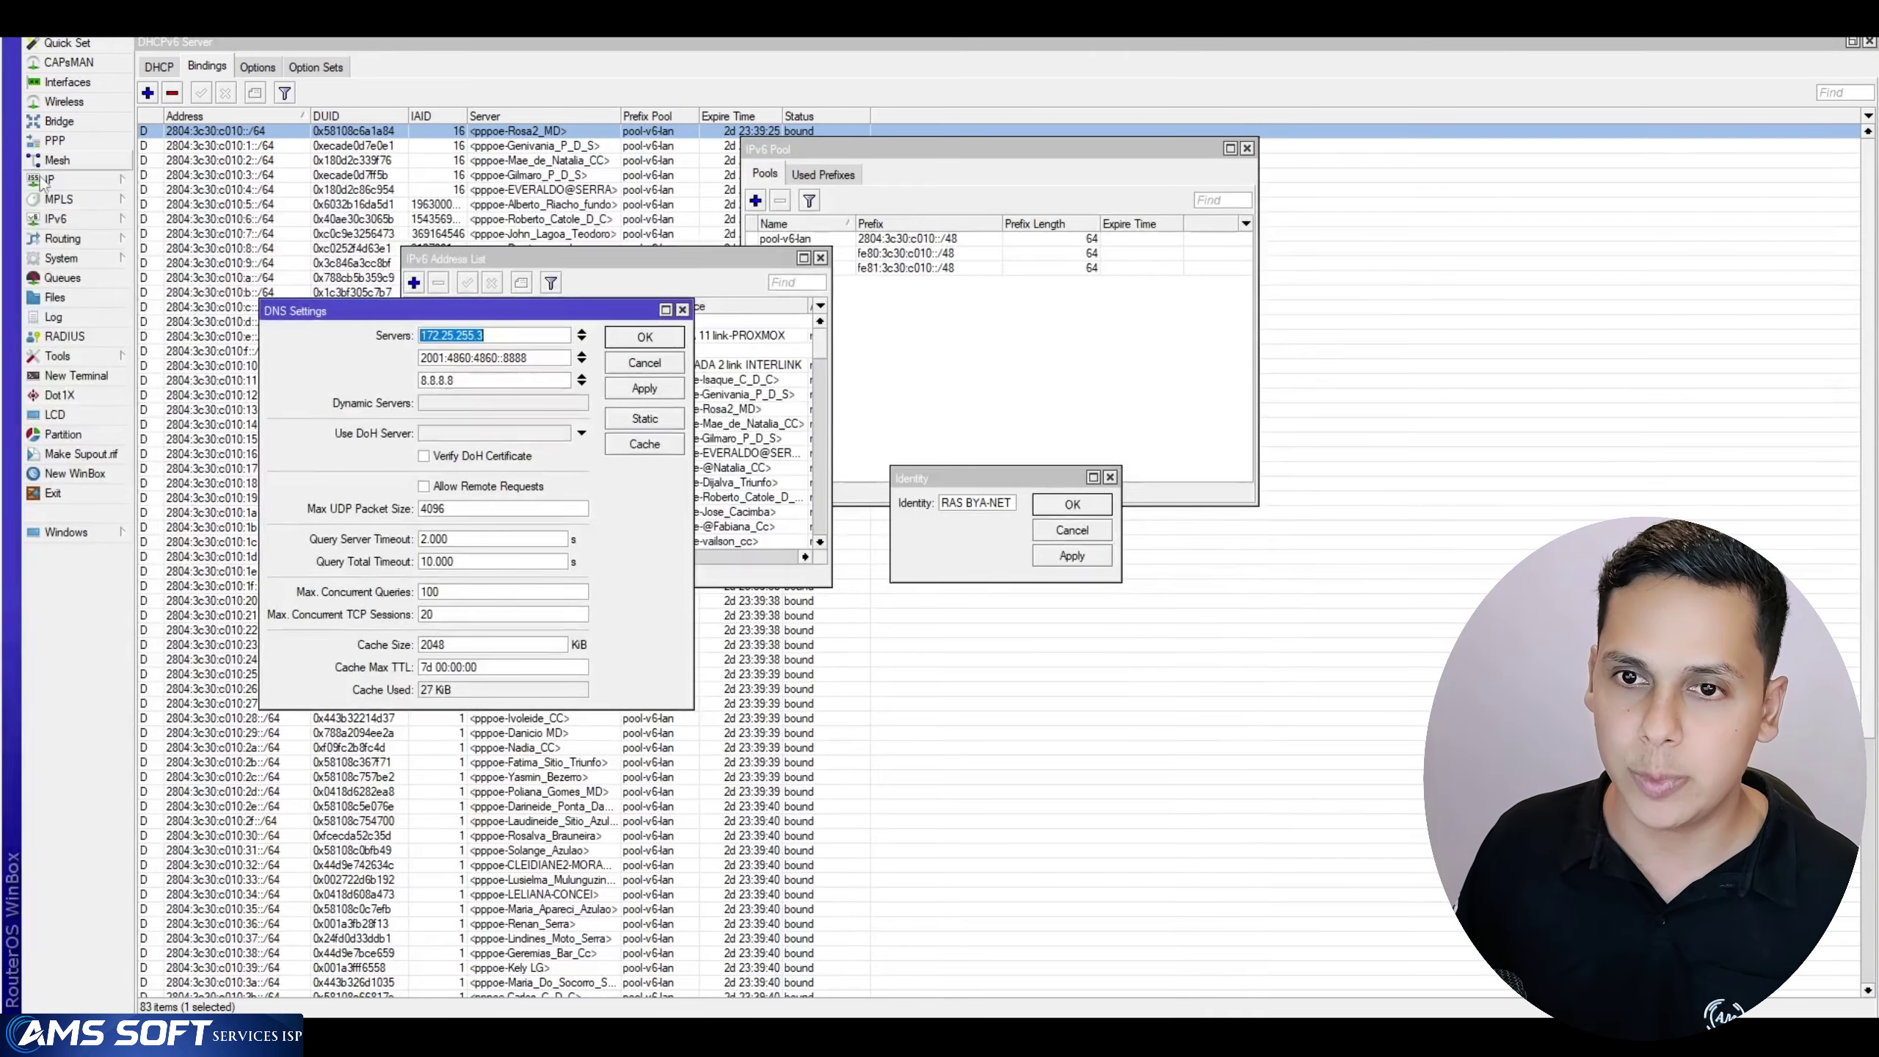
Switch to WinBox and examine the destination ports of the firewall's NAT rules in a maximized window
left_click(50, 180)
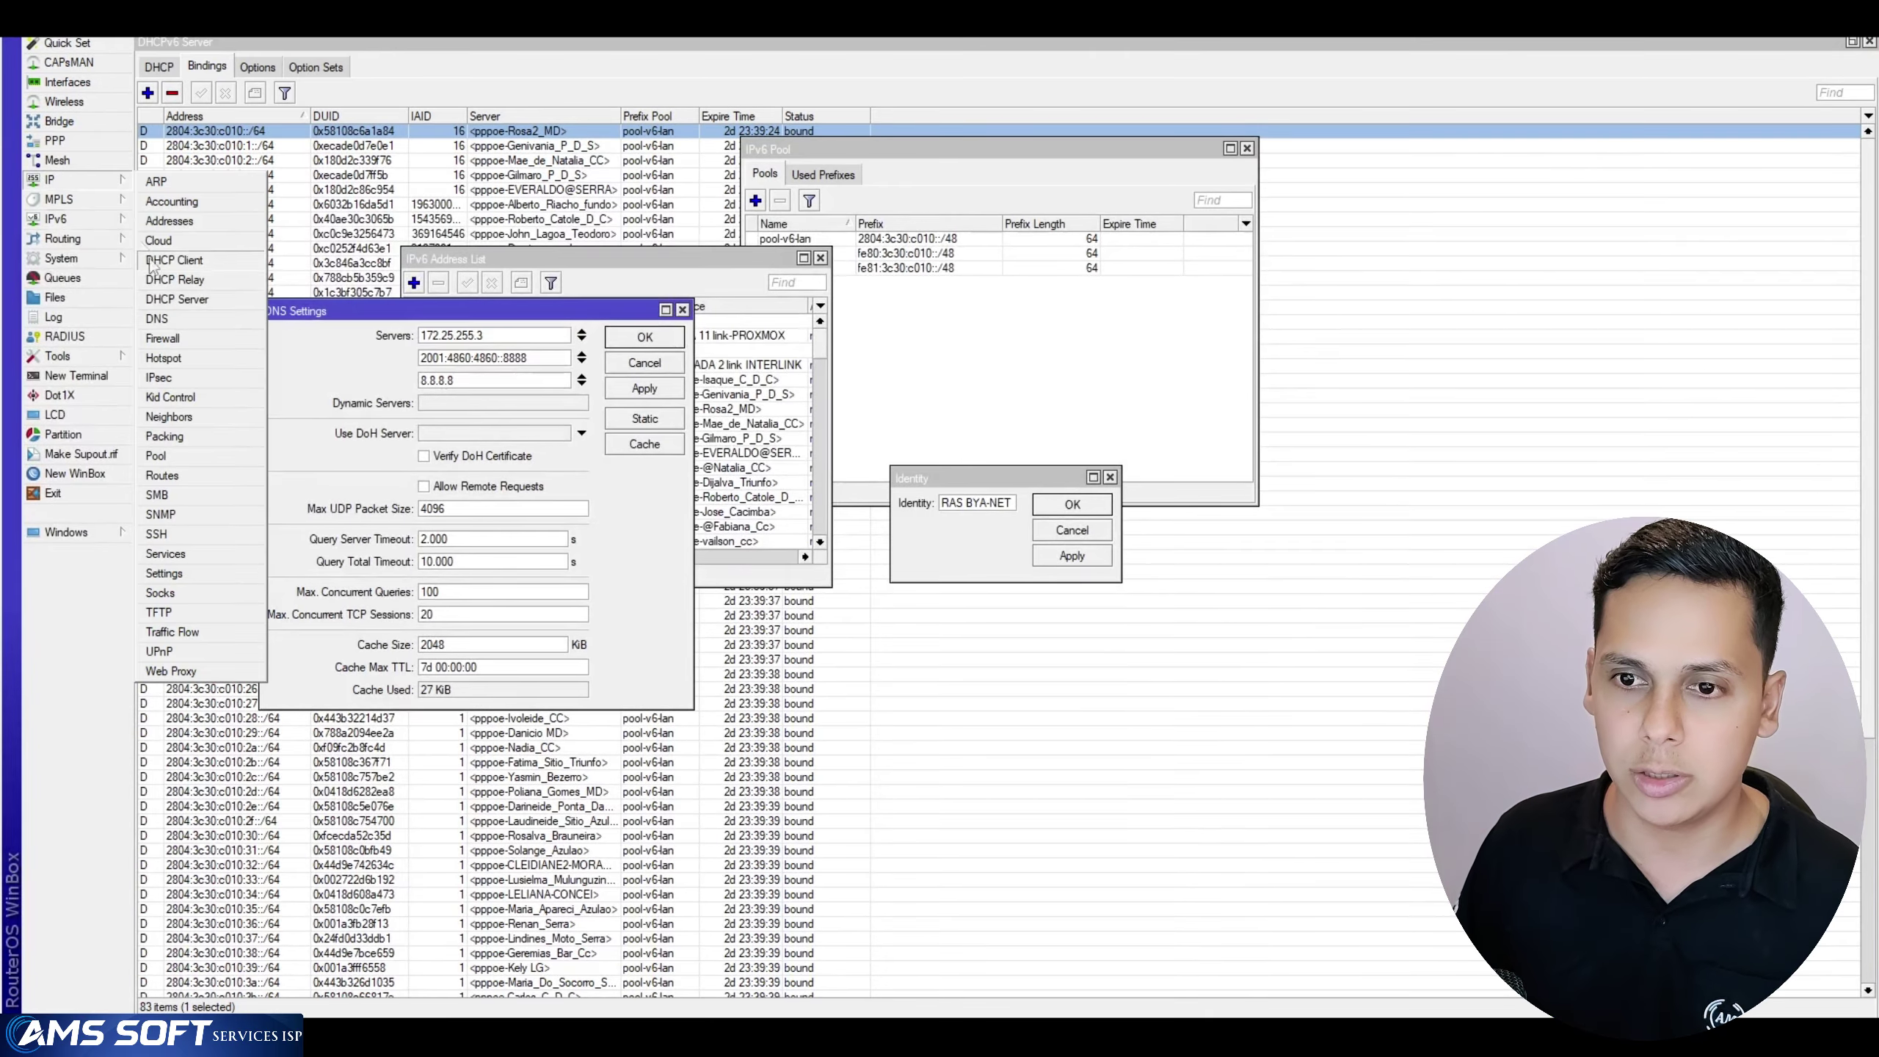
left_click(162, 338)
left_click(646, 376)
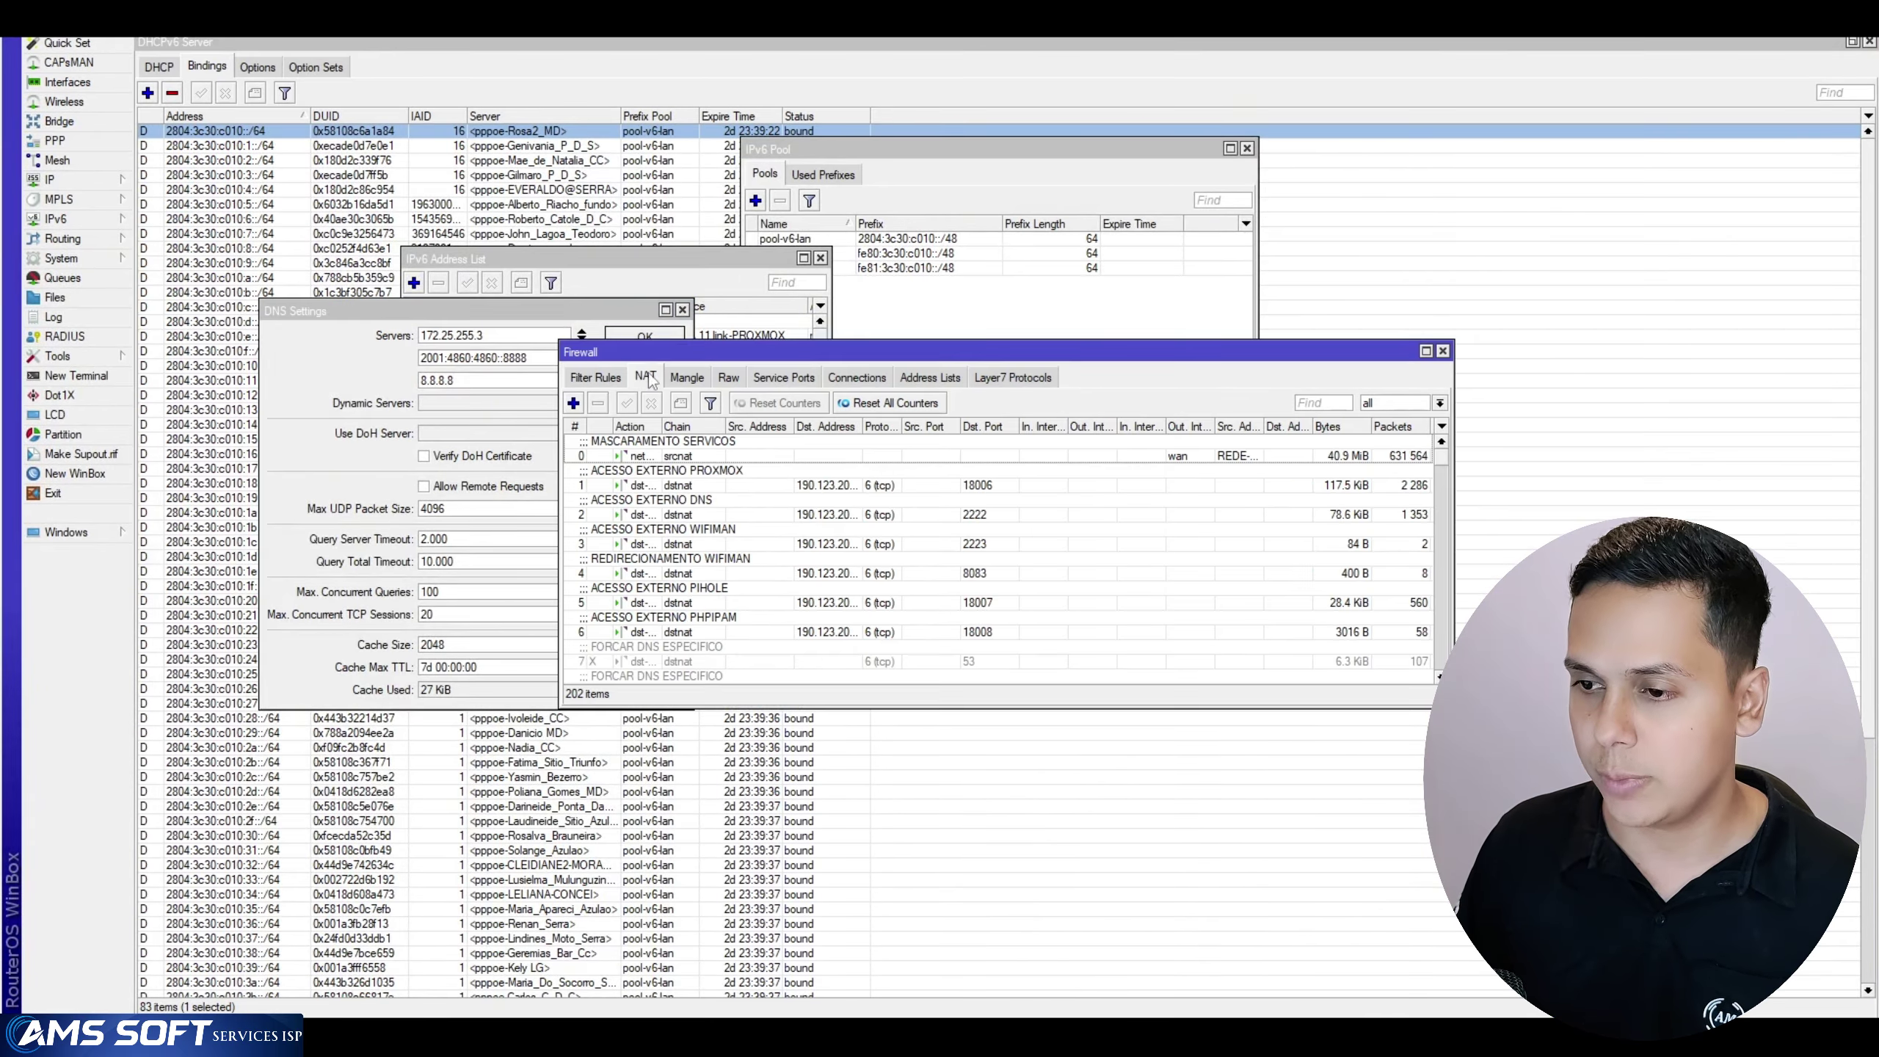
double_click(929, 354)
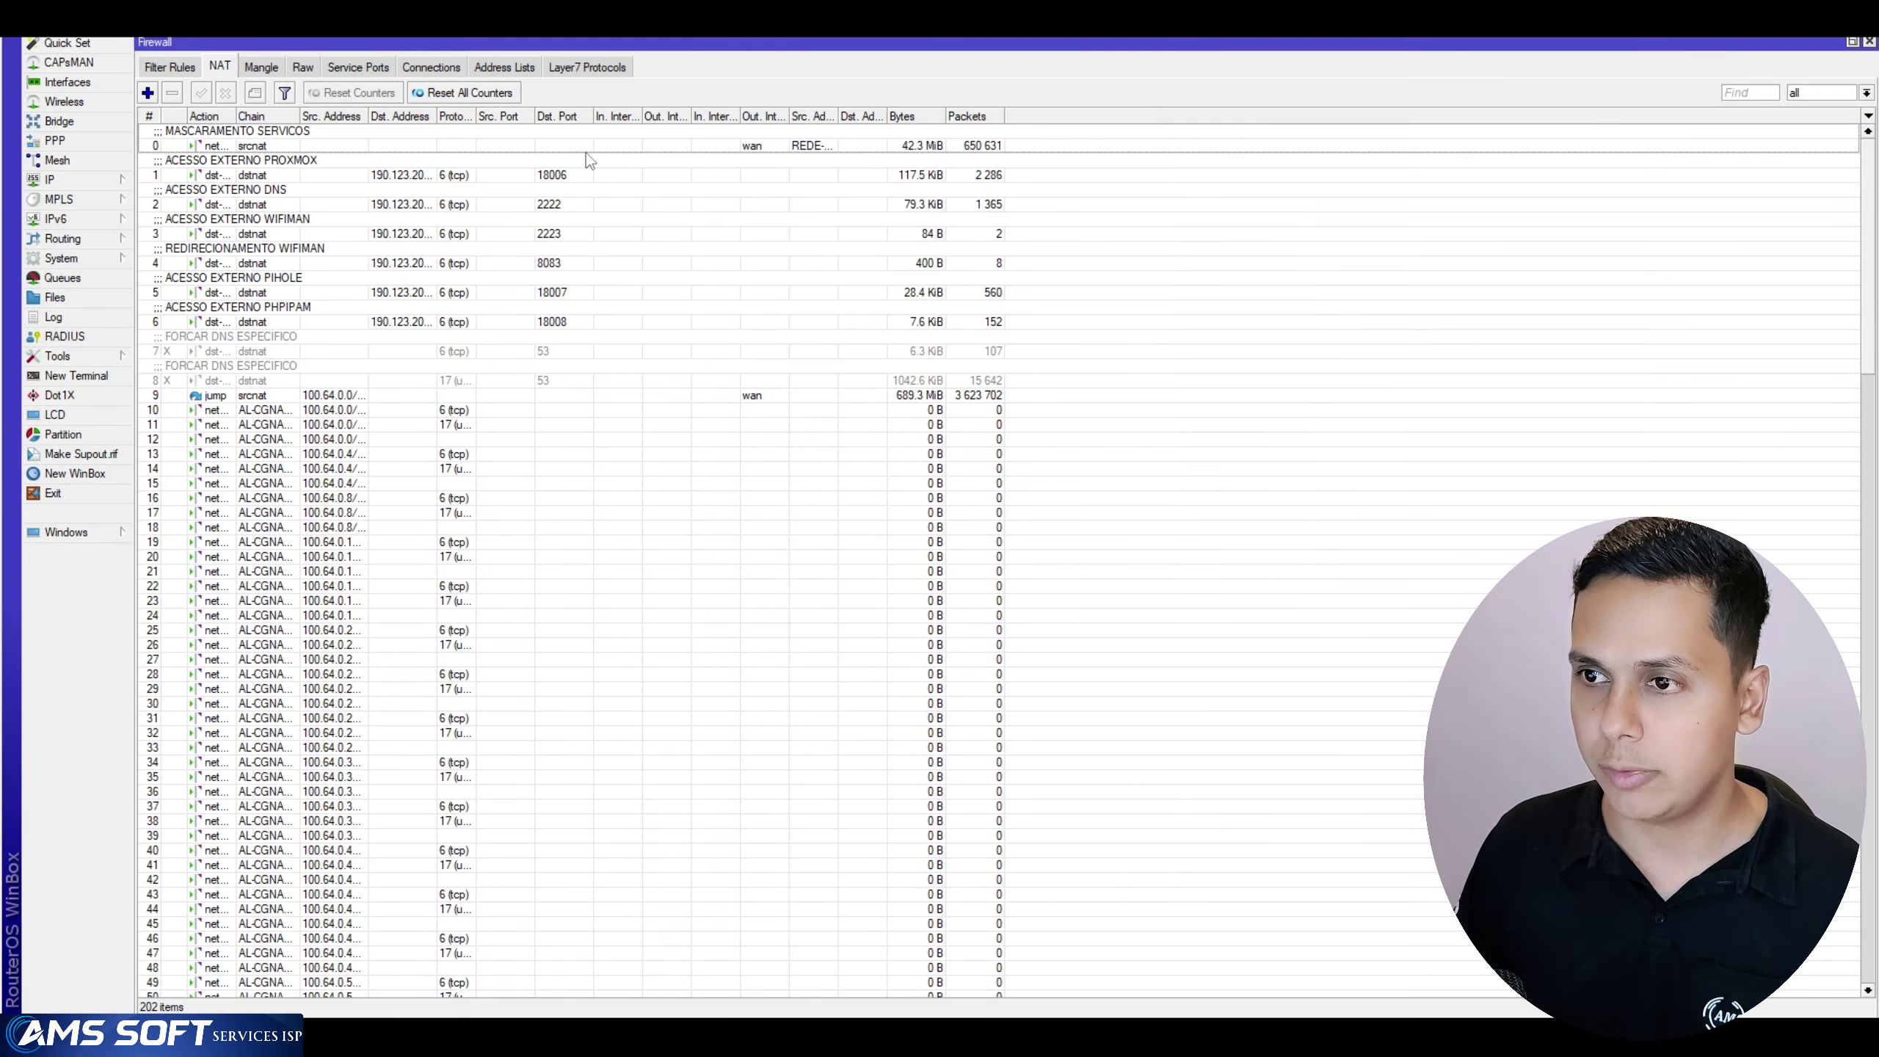
left_click_drag(593, 116, 612, 116)
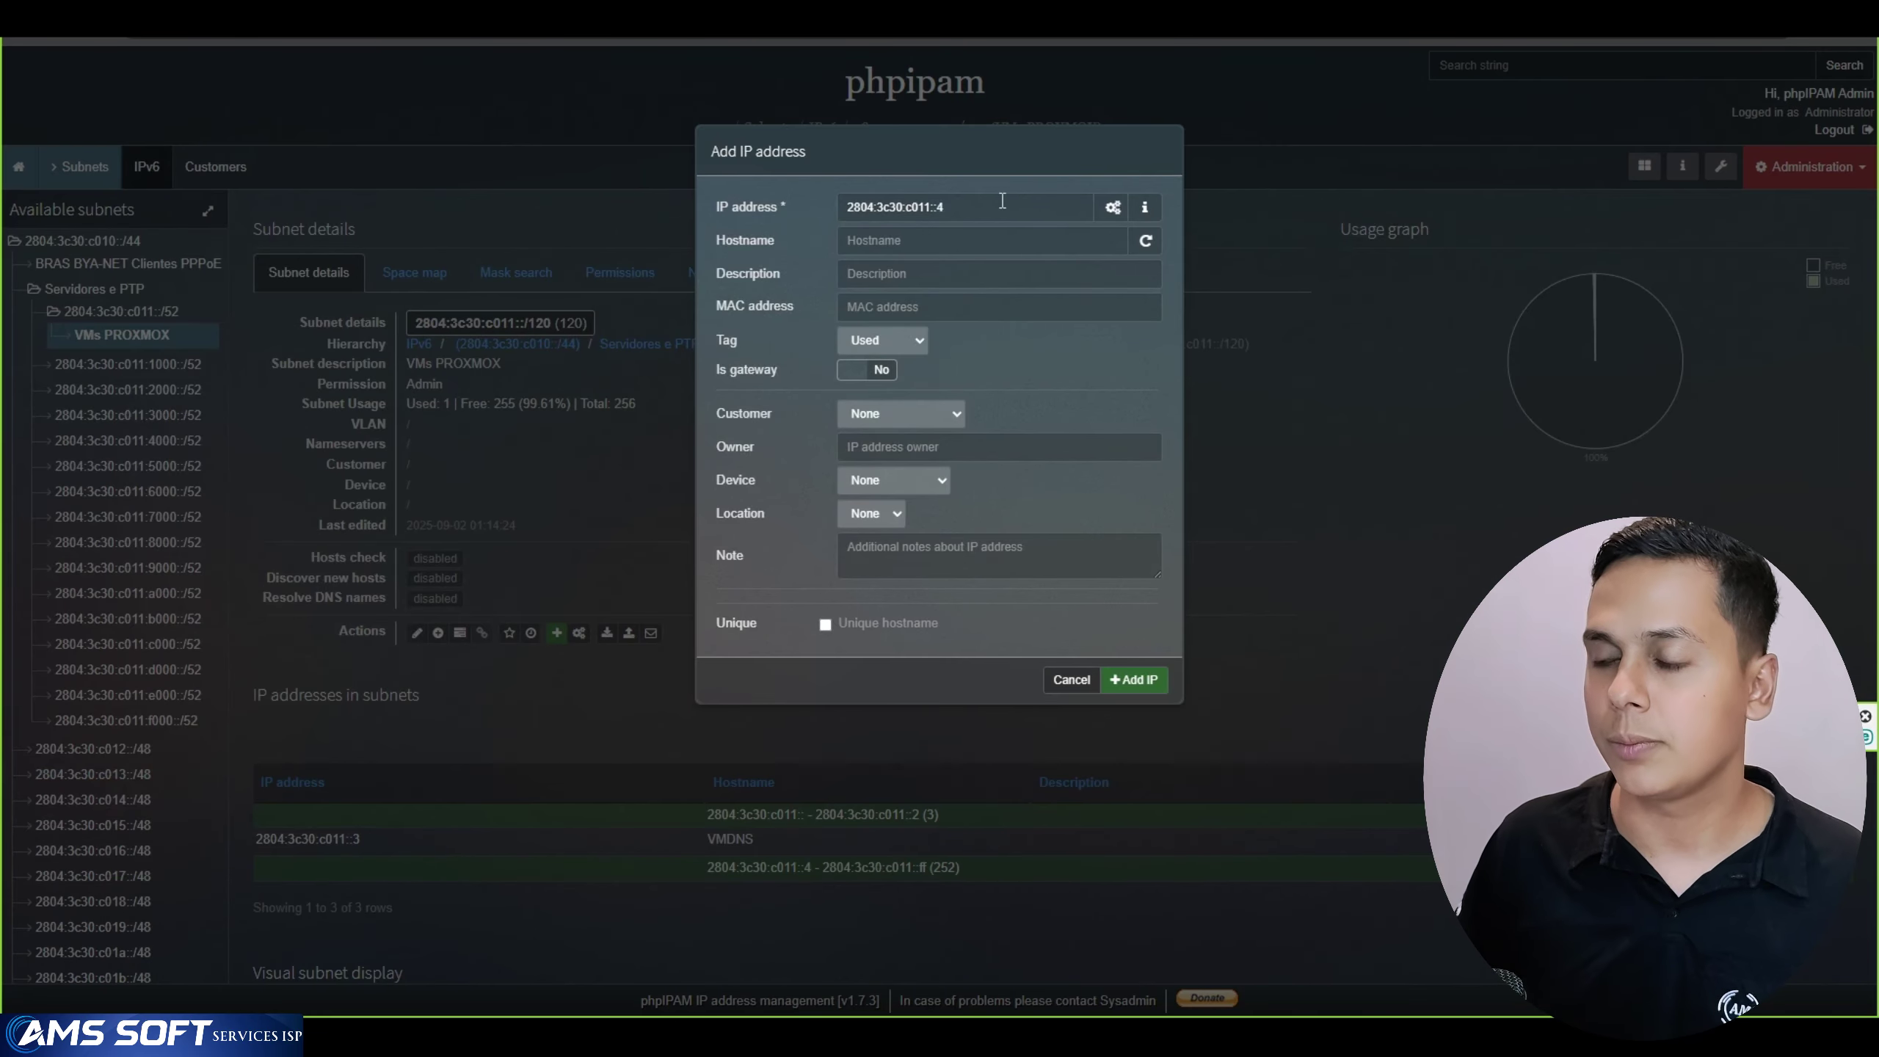
Back in phpIPAM, set the new entry's hostname to VM-SPEEDTEST and add the address
left_click_drag(932, 215, 975, 214)
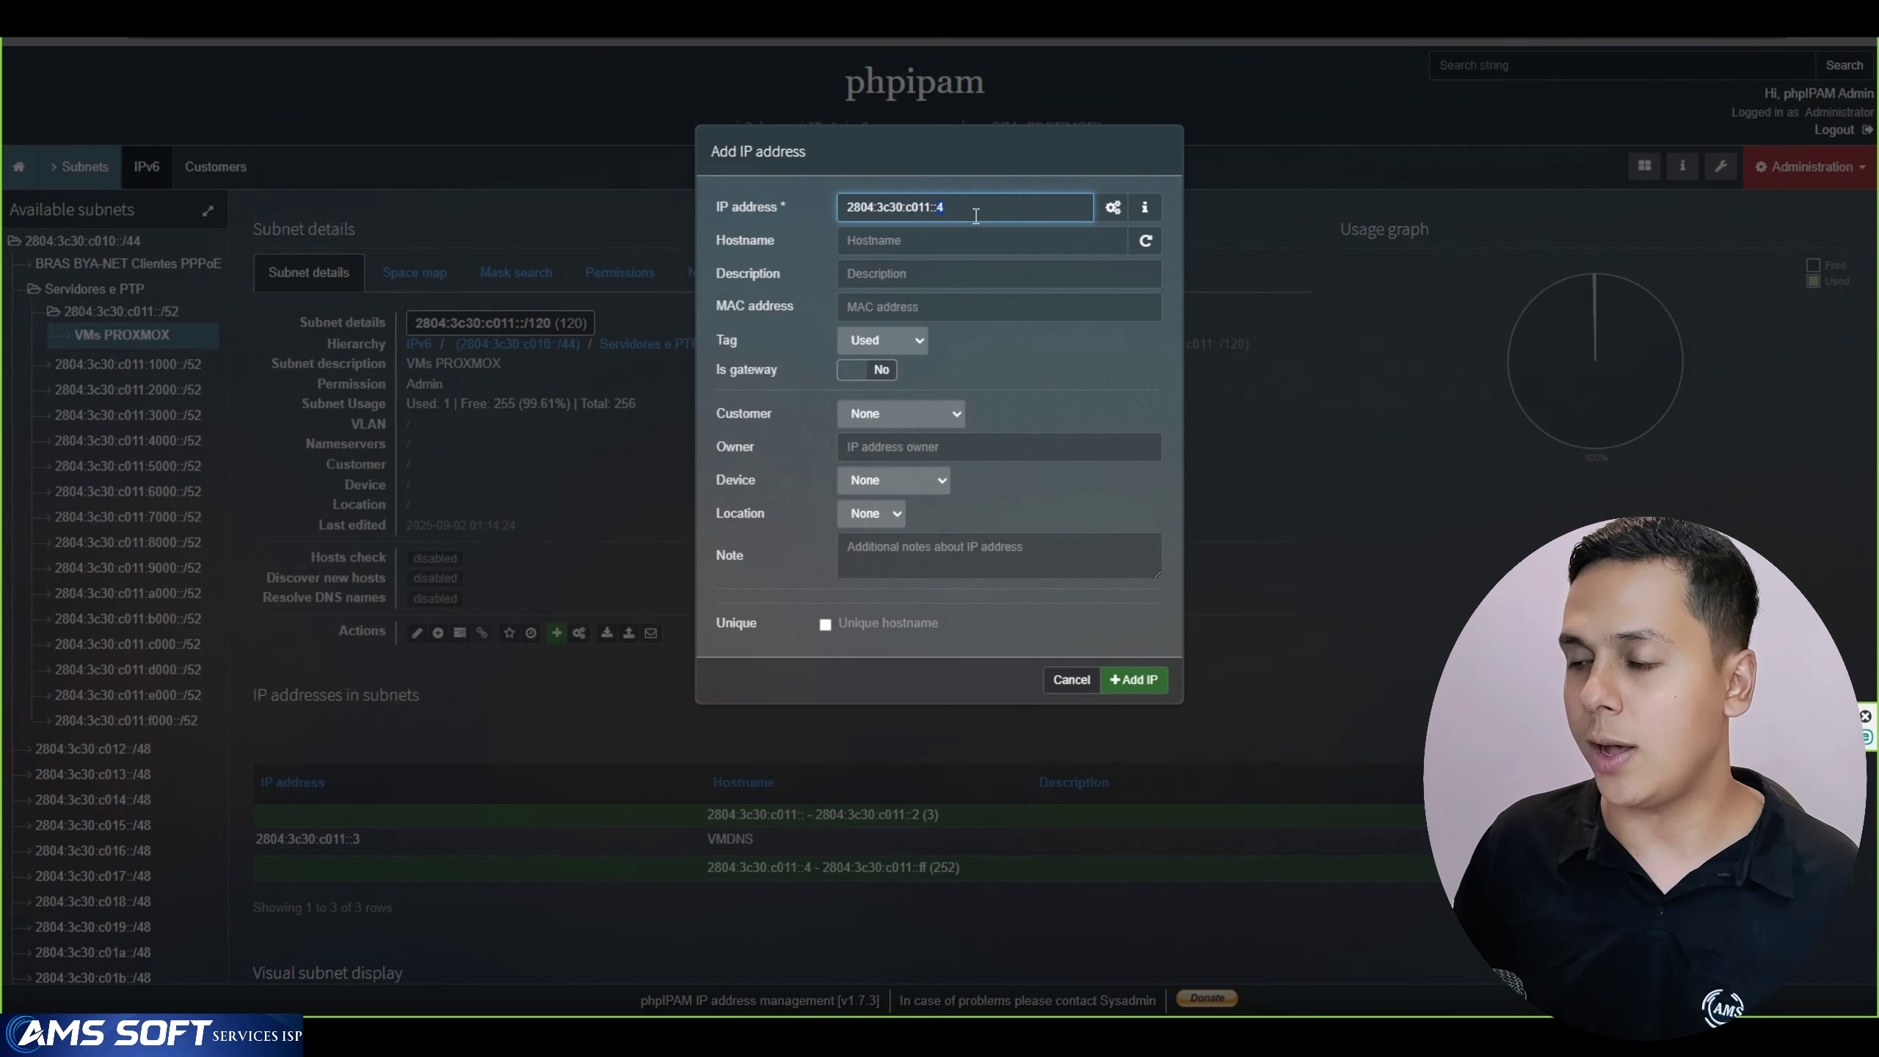
left_click(920, 240)
type("VM")
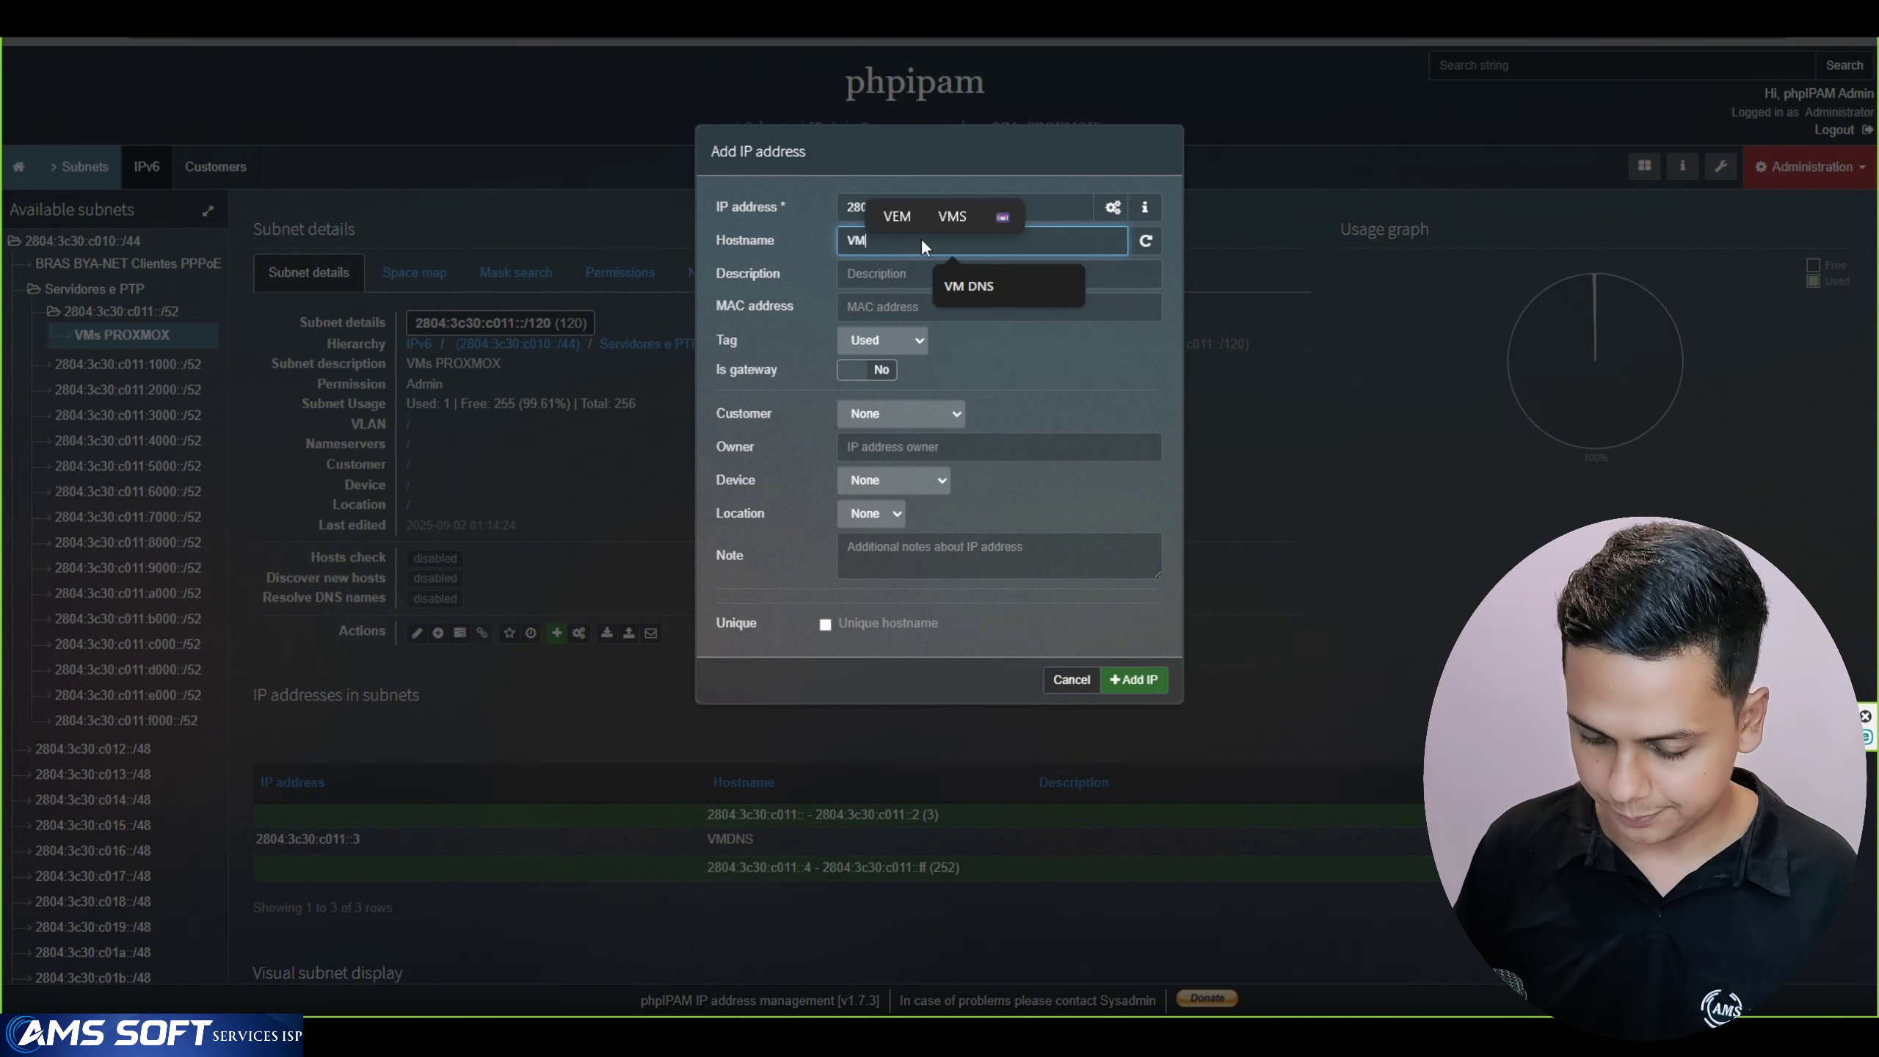
type("-SPEEDTEST")
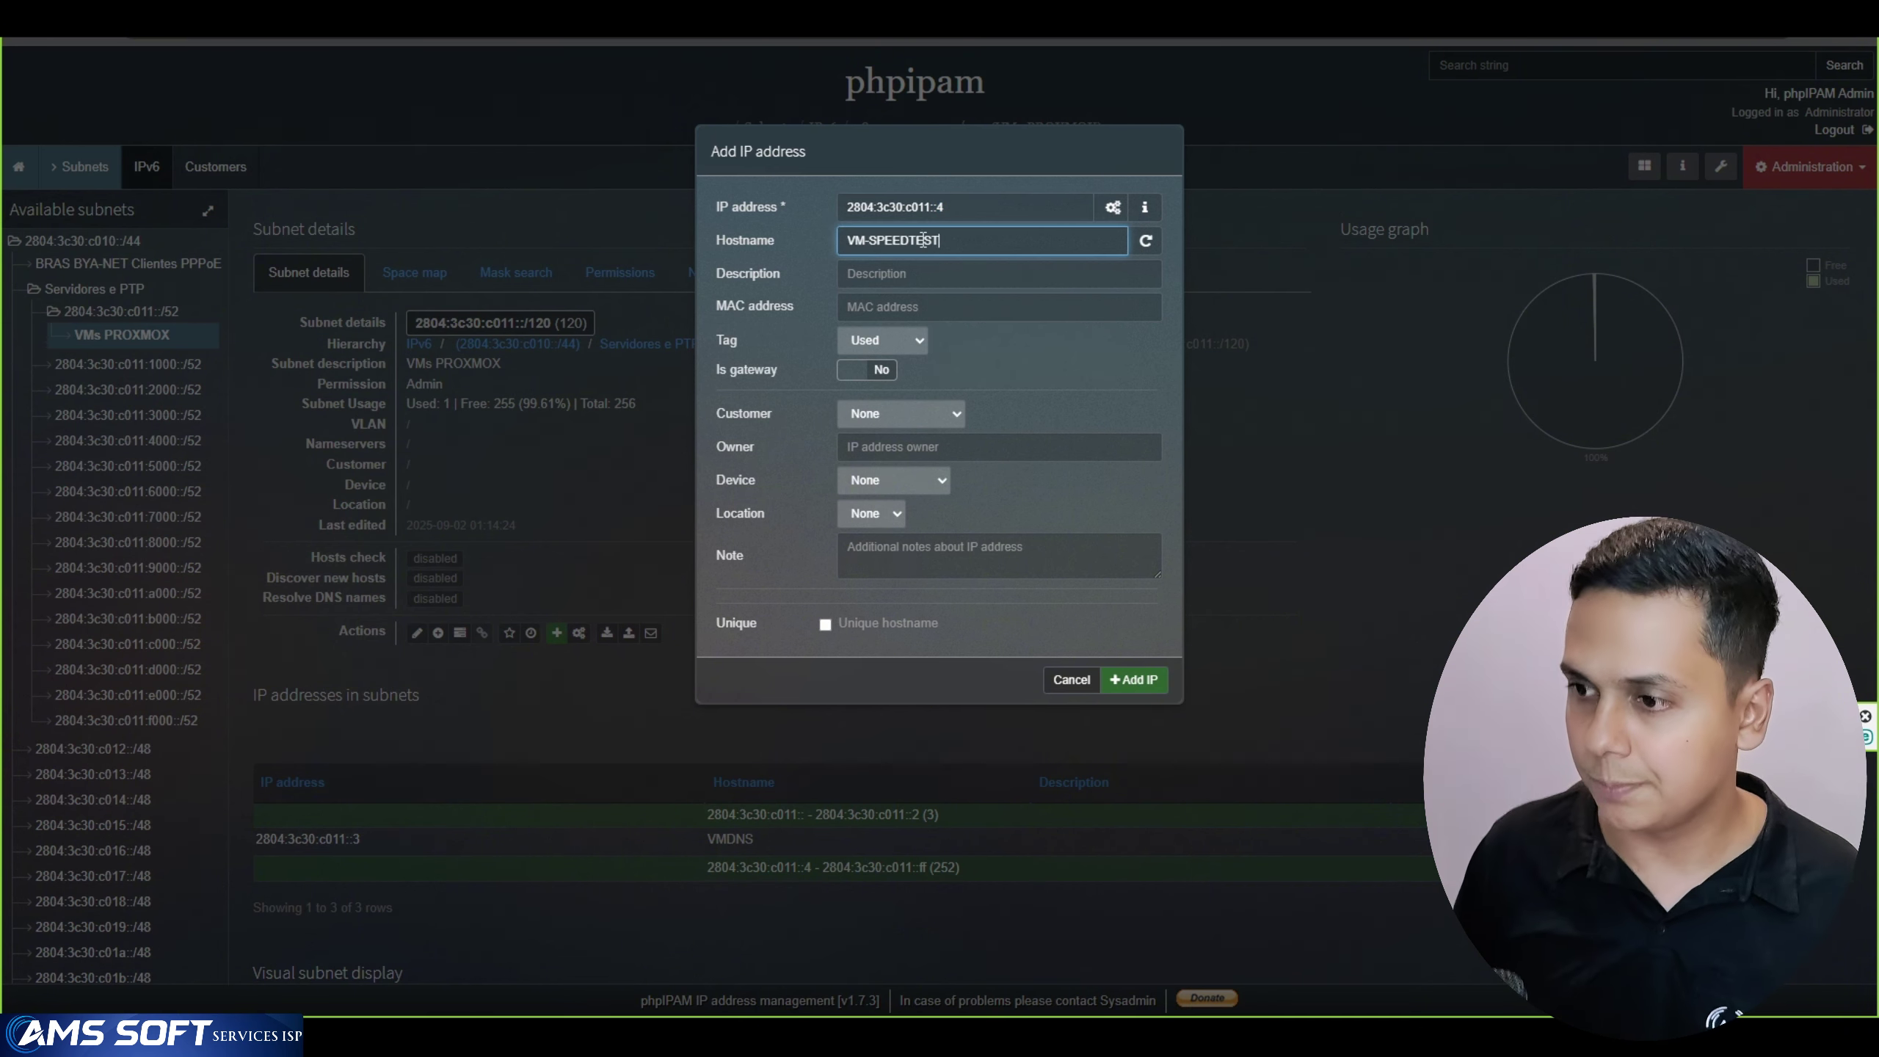
left_click(1137, 682)
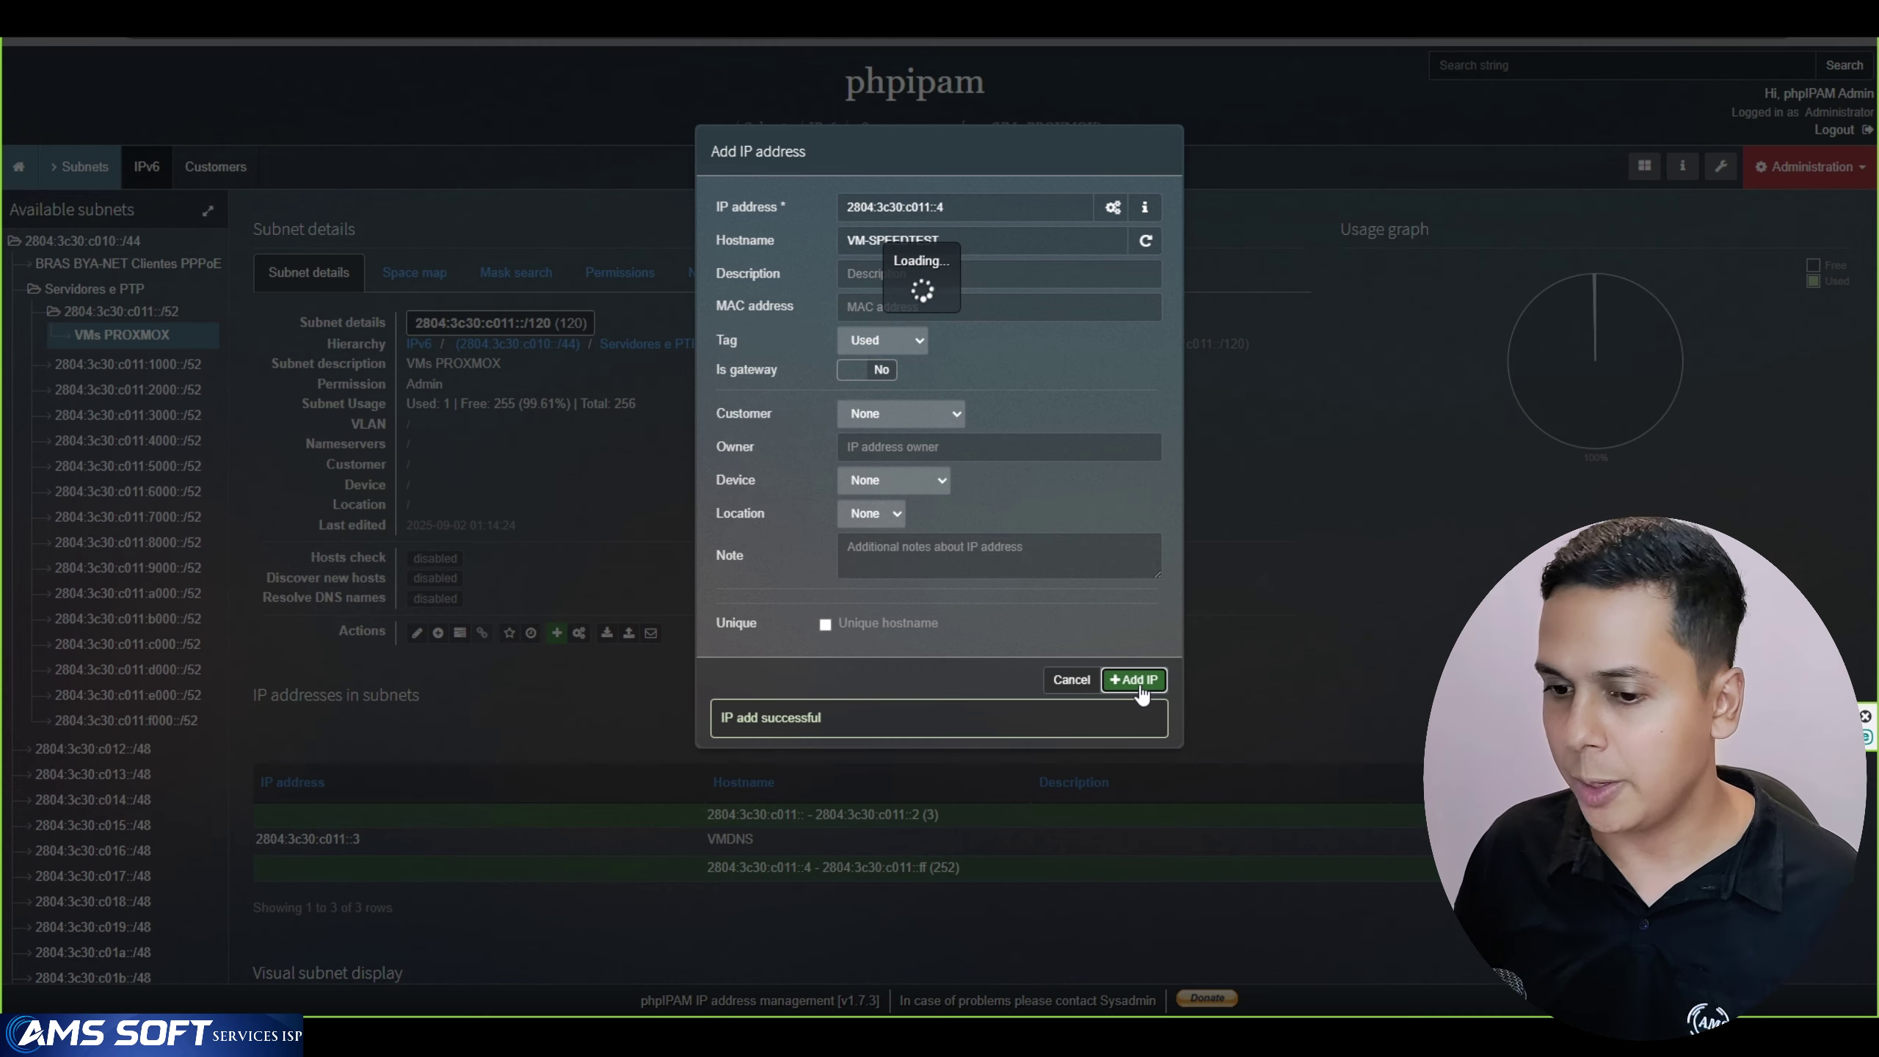
Change the hostname of 2804:3c30:c011::3 to VM-DNS and save the entry
scroll(727, 638, "down", 3)
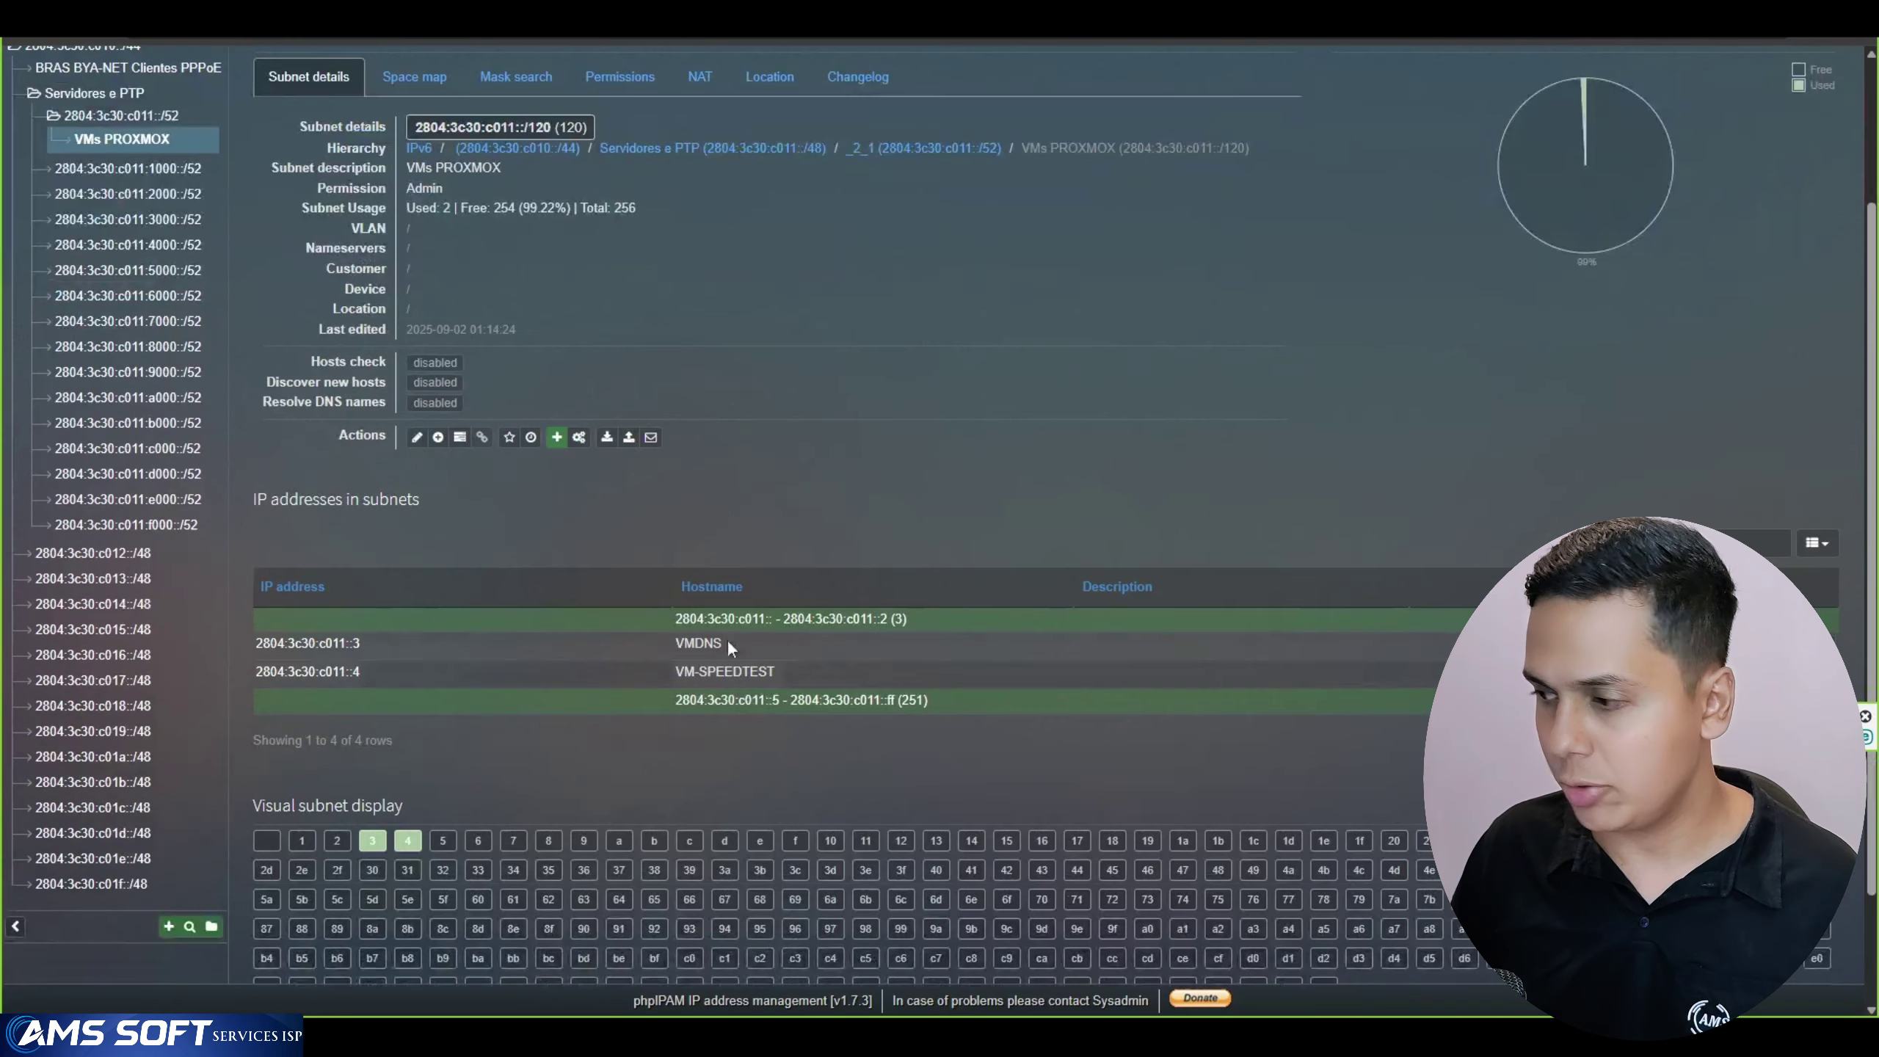
left_click(1739, 644)
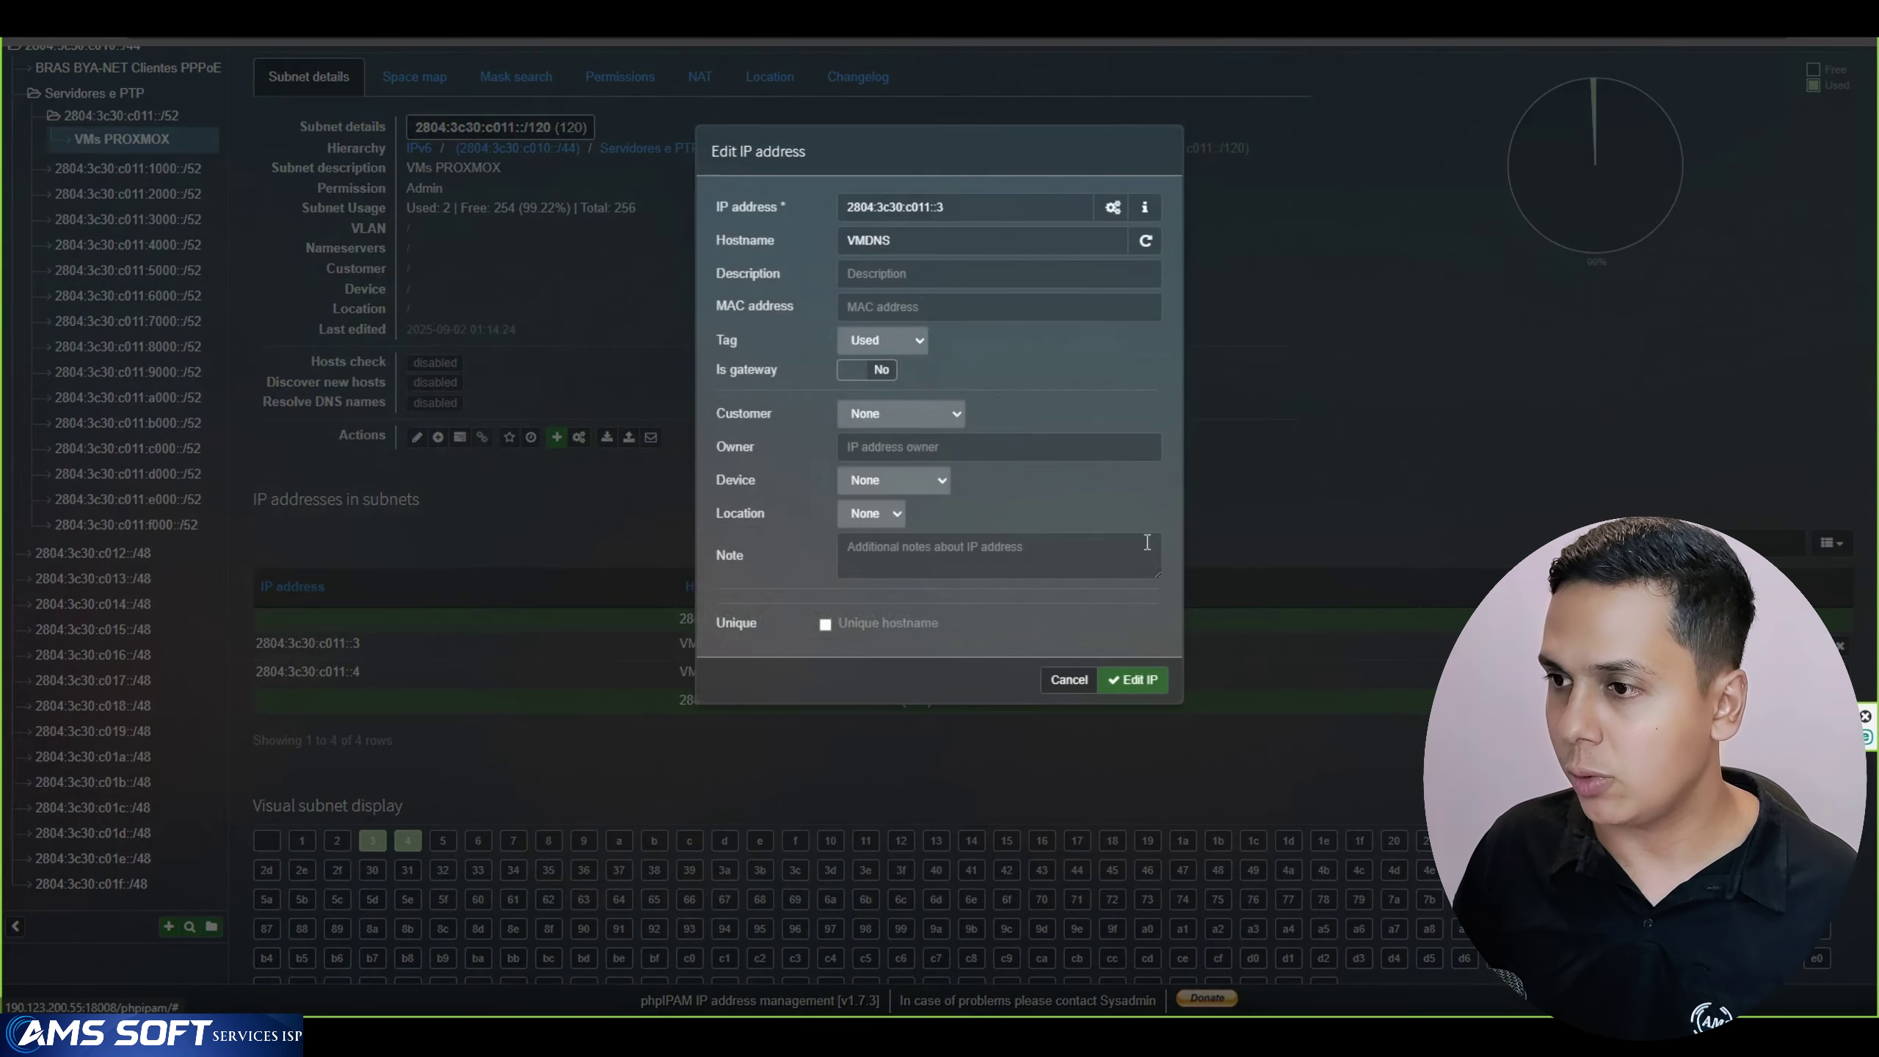
left_click(866, 235)
type("-")
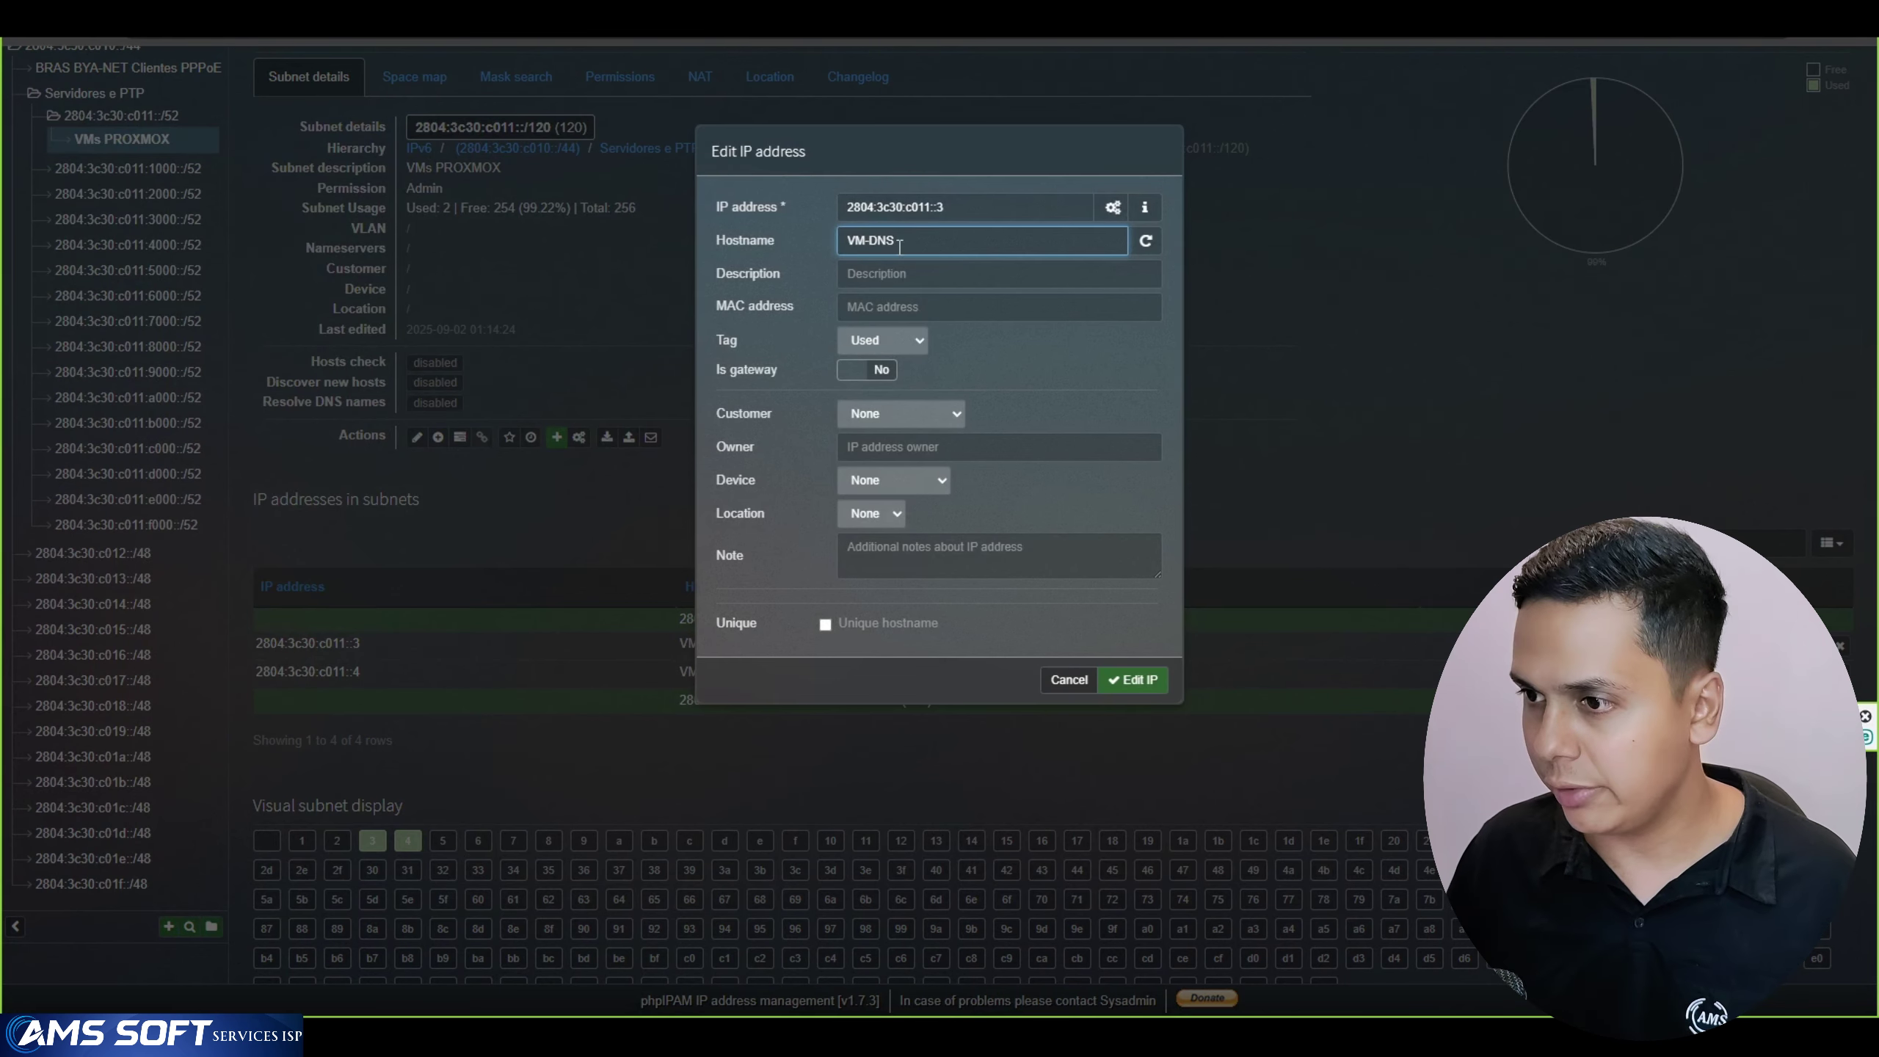
left_click(1140, 681)
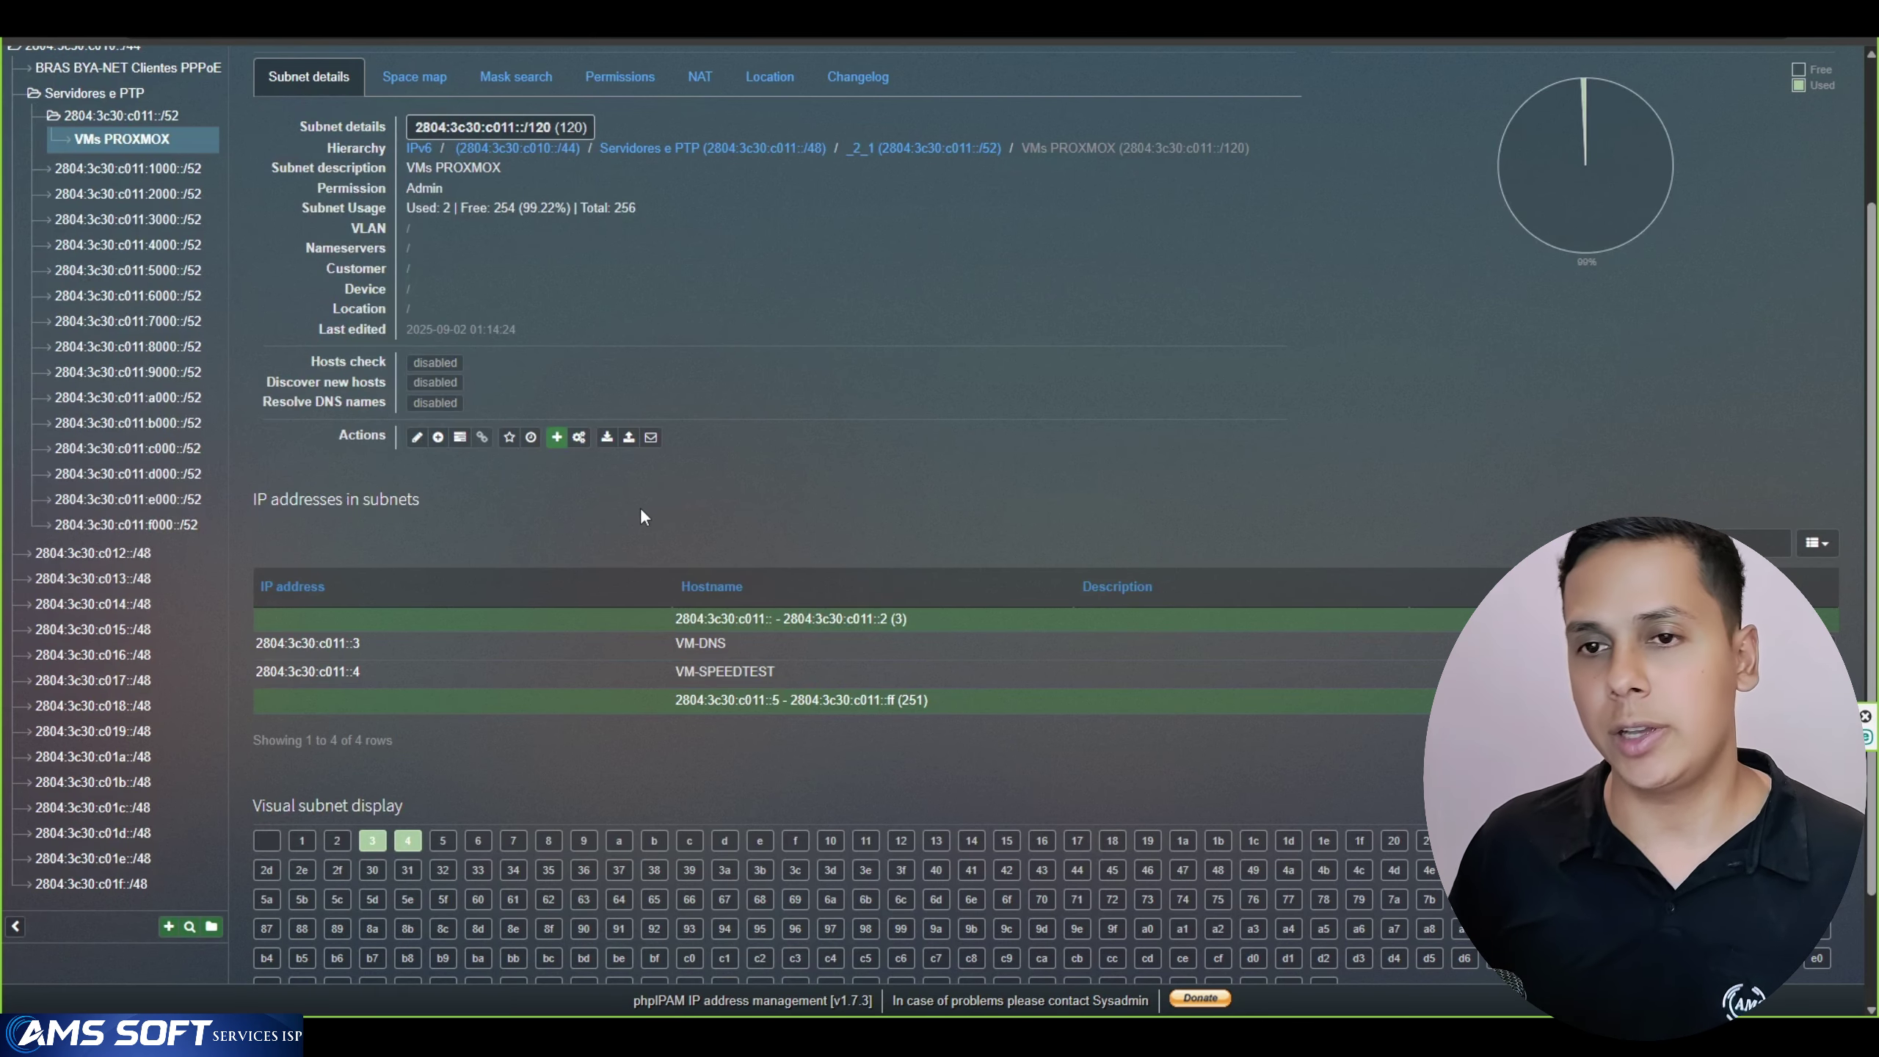
Review the BRAS BYA-NET Clientes PPPoE, Servidores e PTP, 2804:3c30:c011::/52 and VMs PROXMOX subnets, including the last one's prefix length
scroll(200, 403, "up", 3)
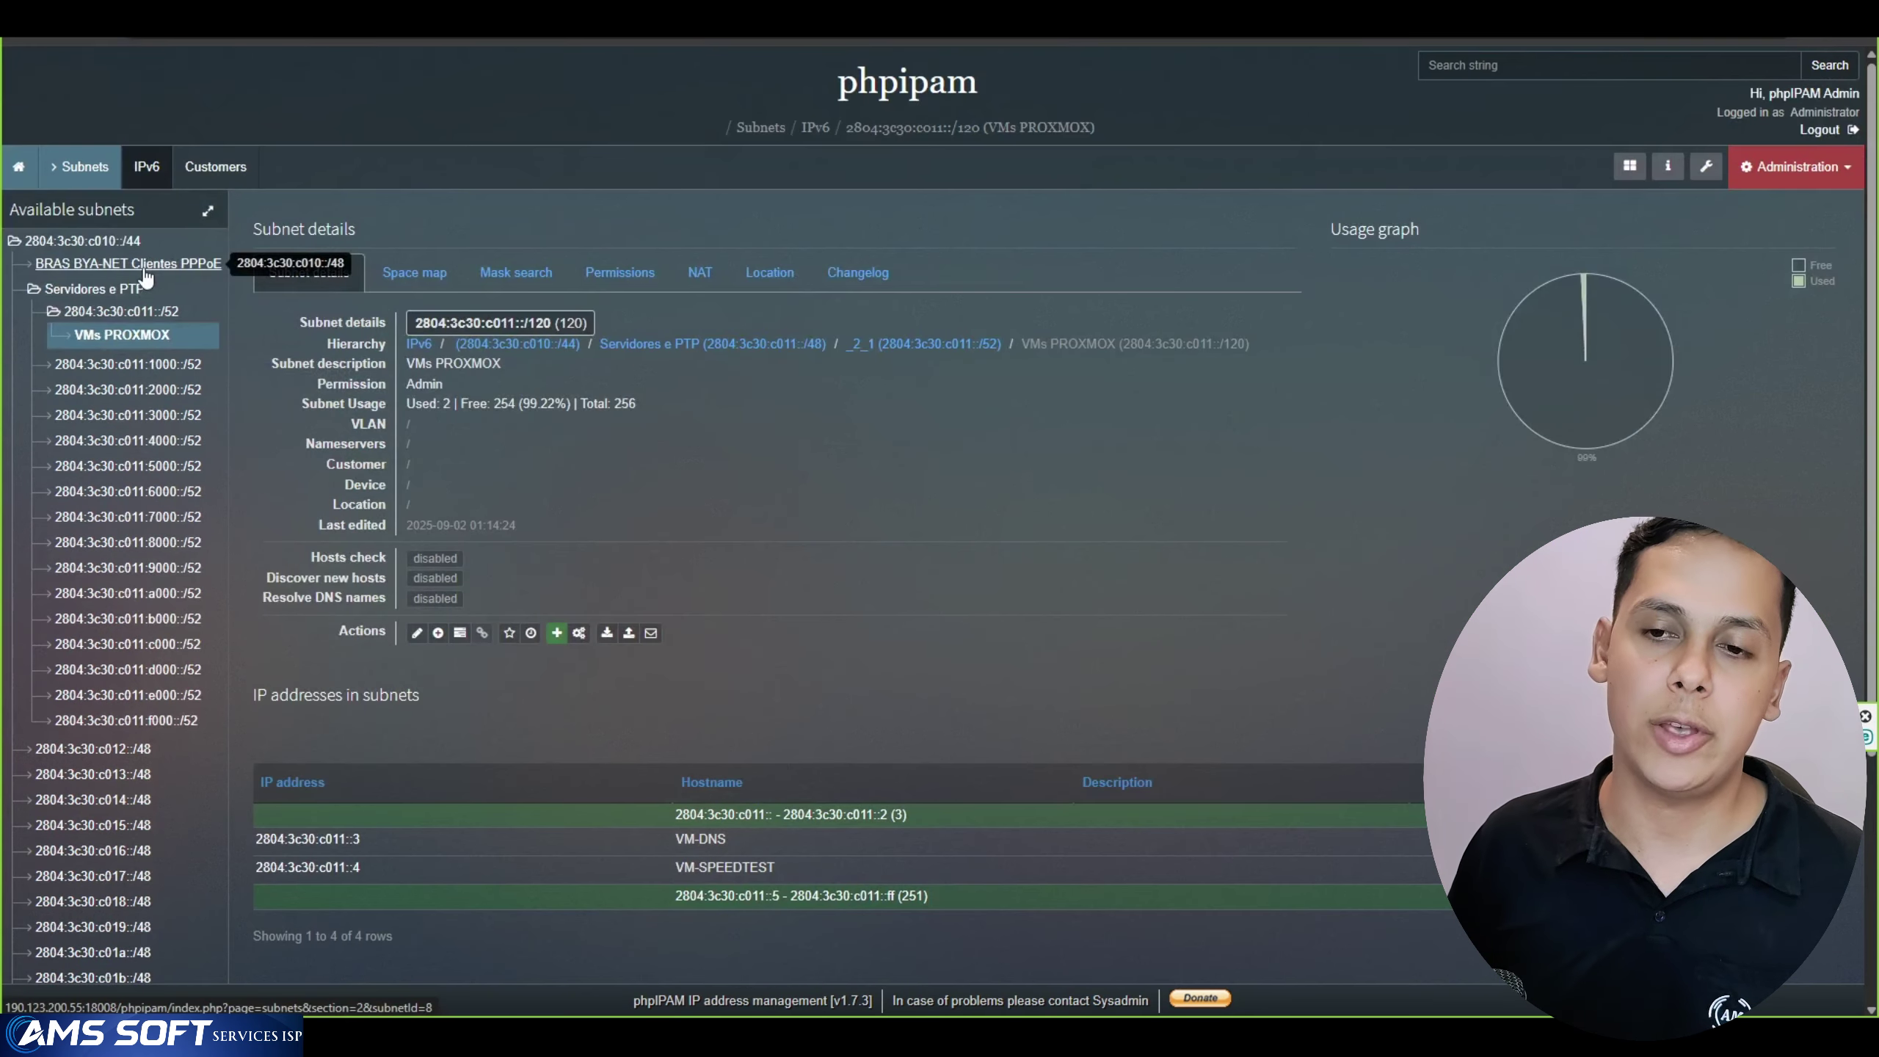
left_click(145, 272)
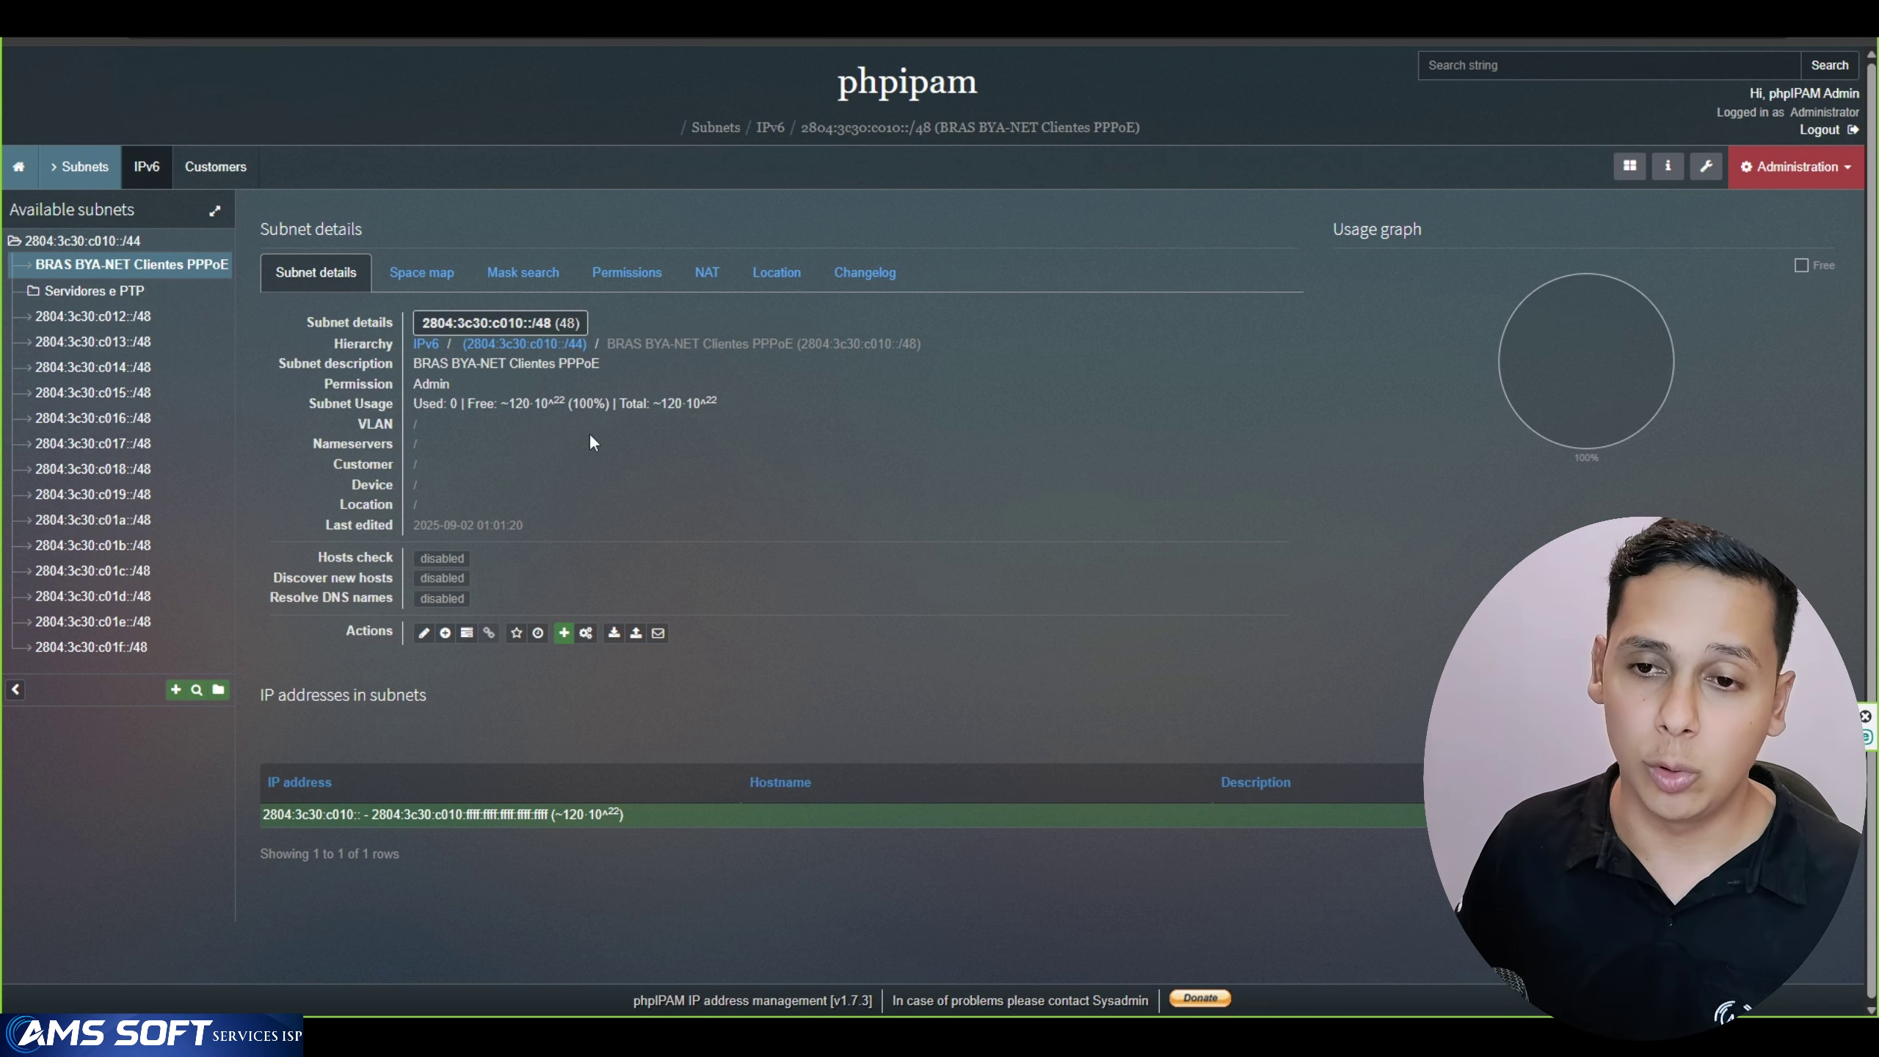
left_click(95, 292)
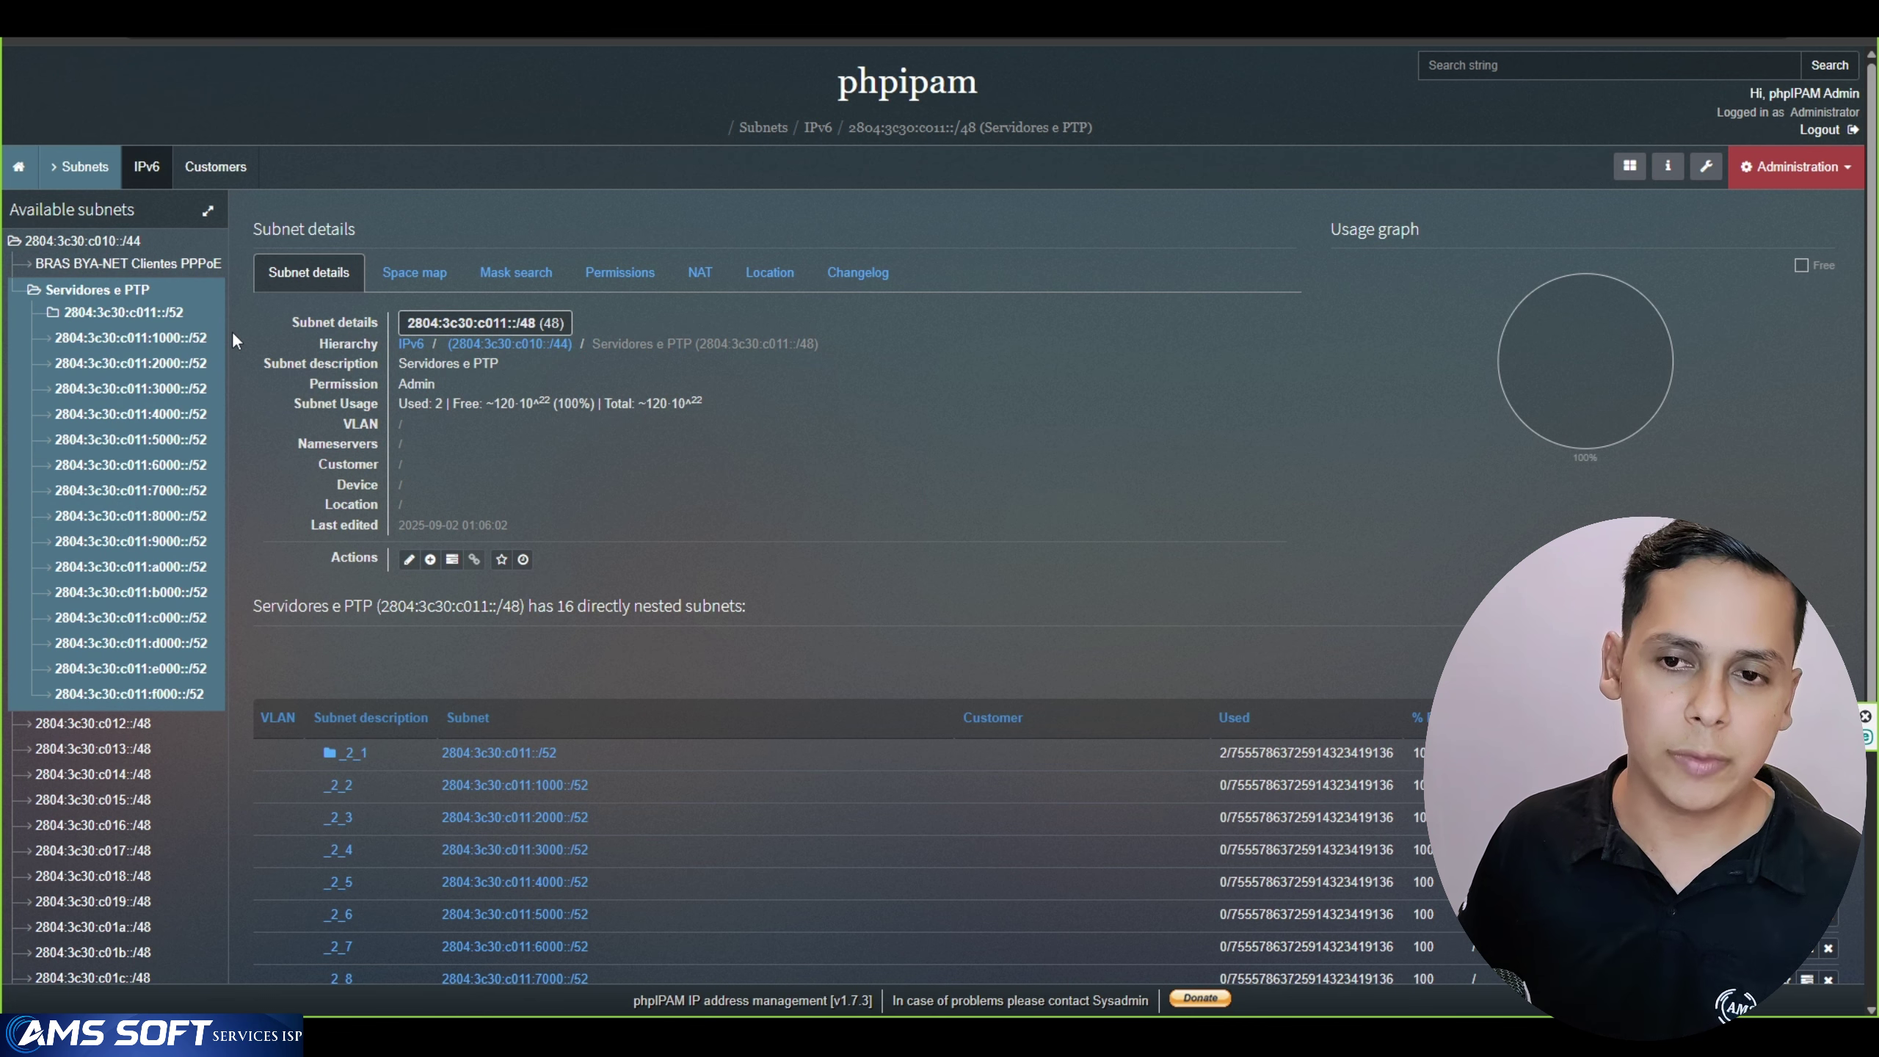
left_click(122, 314)
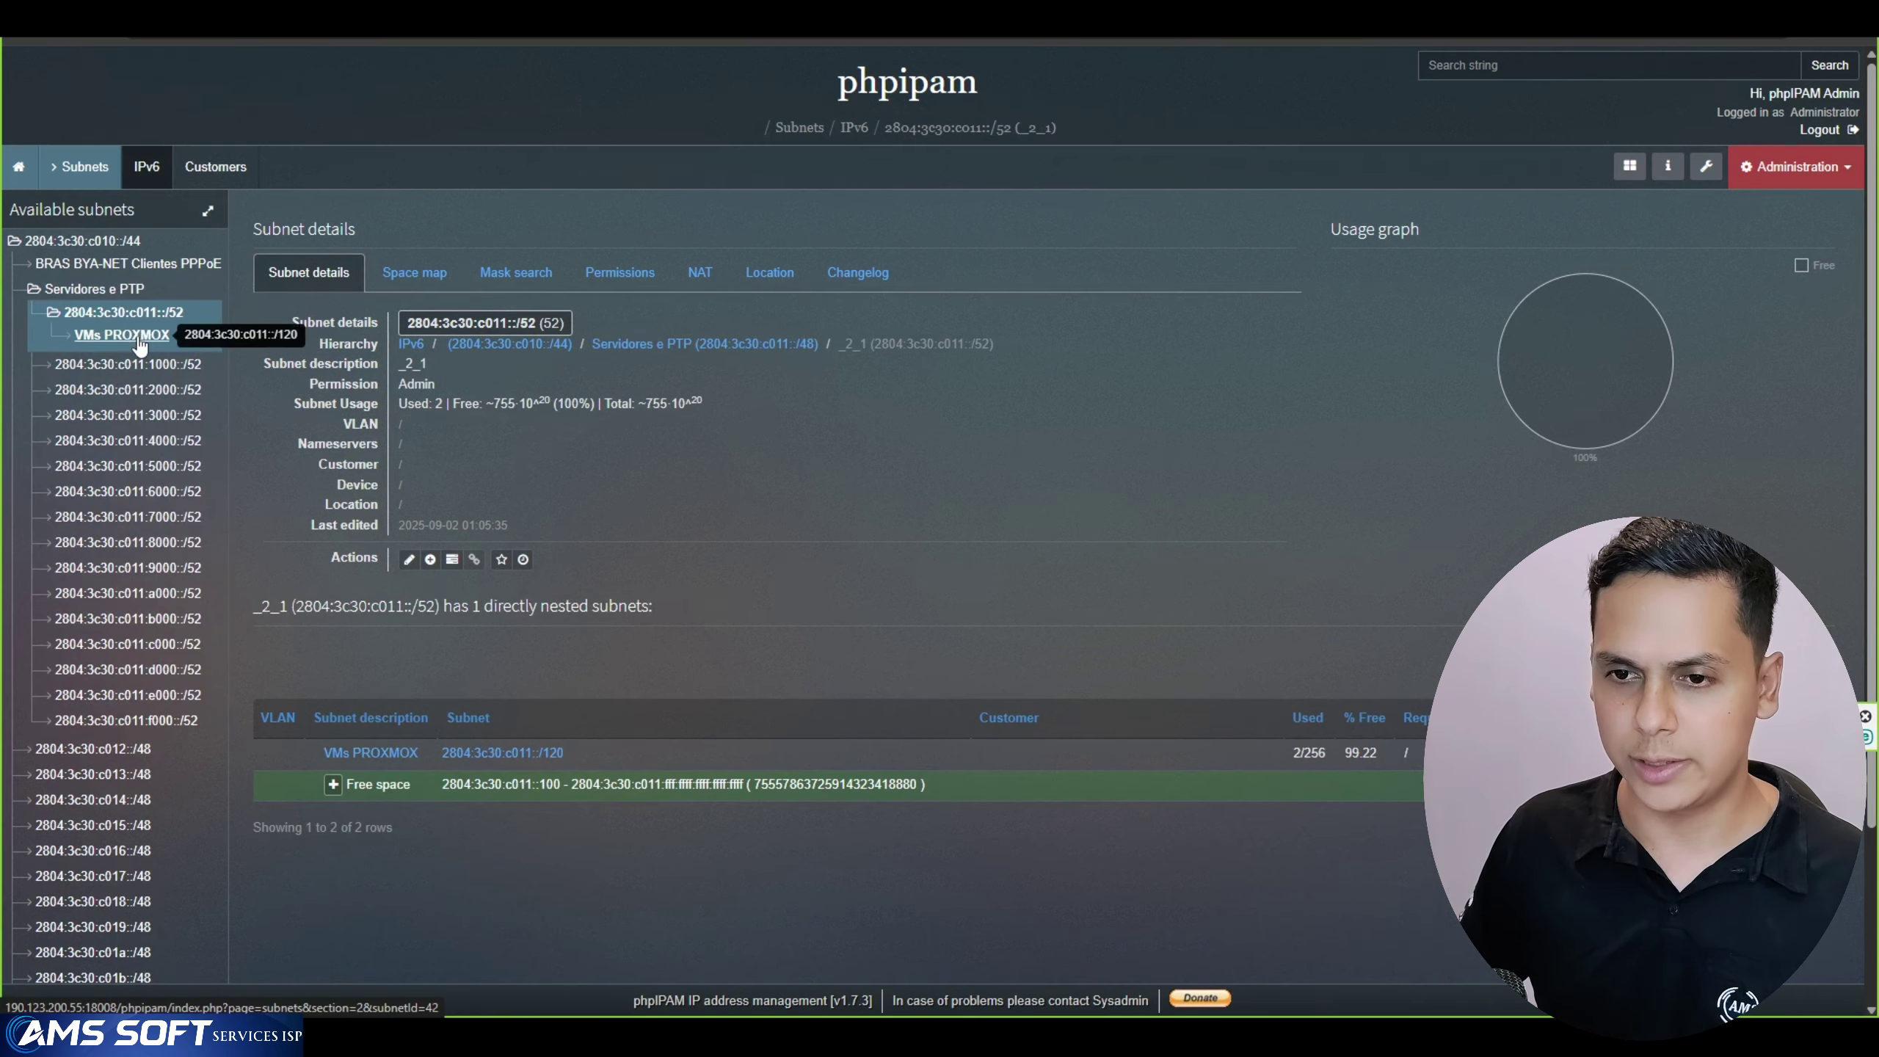
left_click(140, 342)
scroll(160, 409, "down", 4)
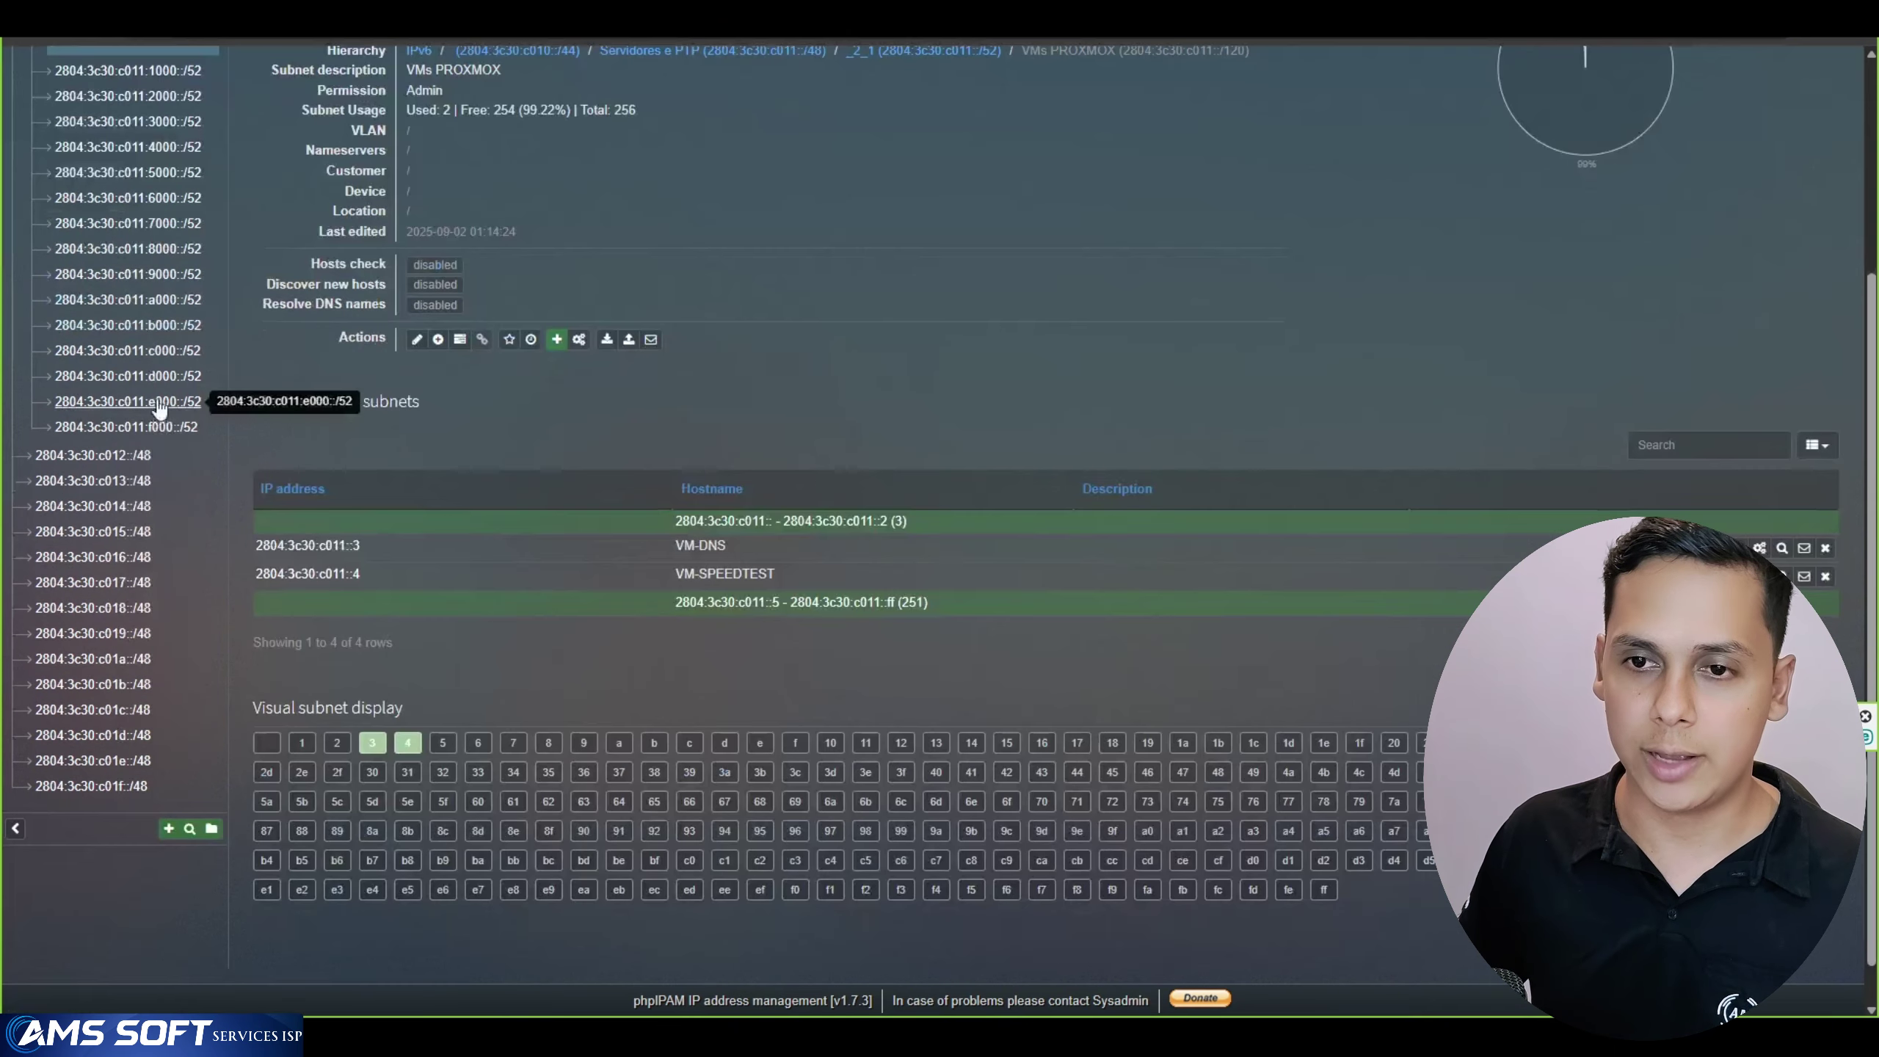
scroll(160, 409, "up", 4)
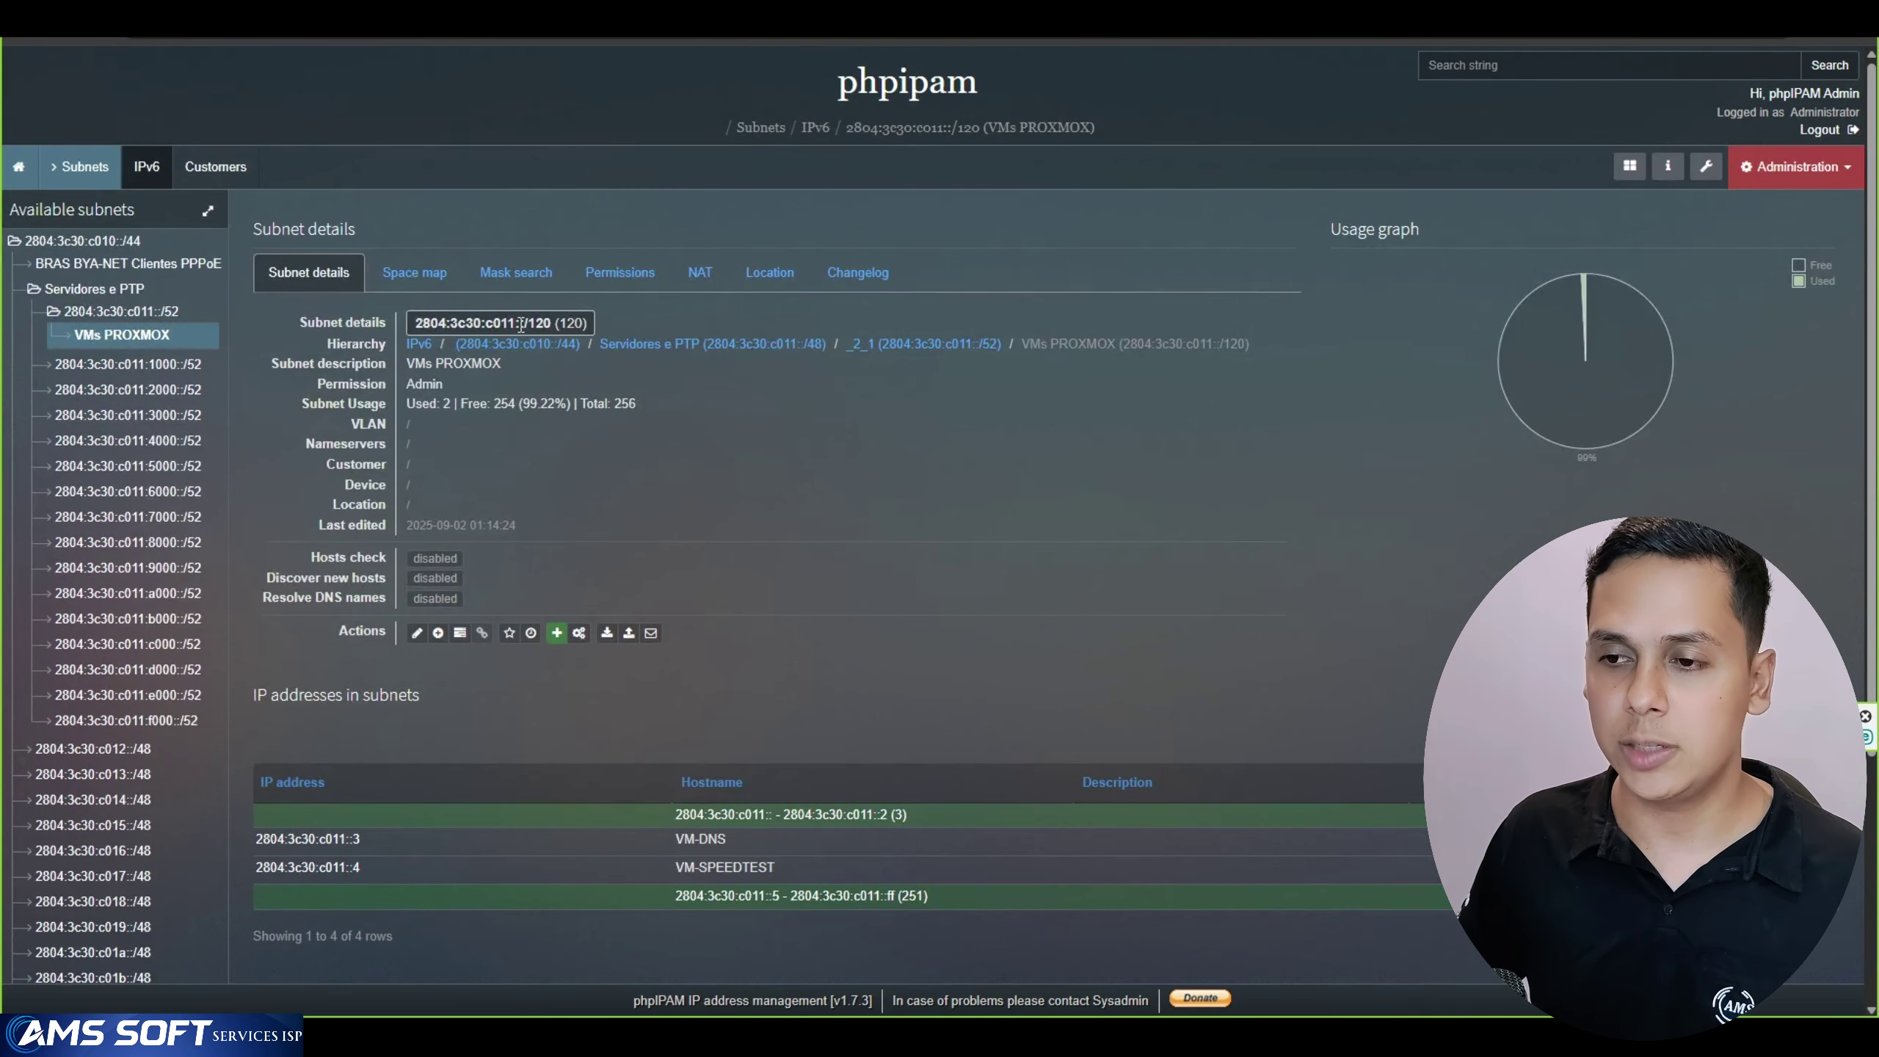
left_click_drag(542, 321, 584, 323)
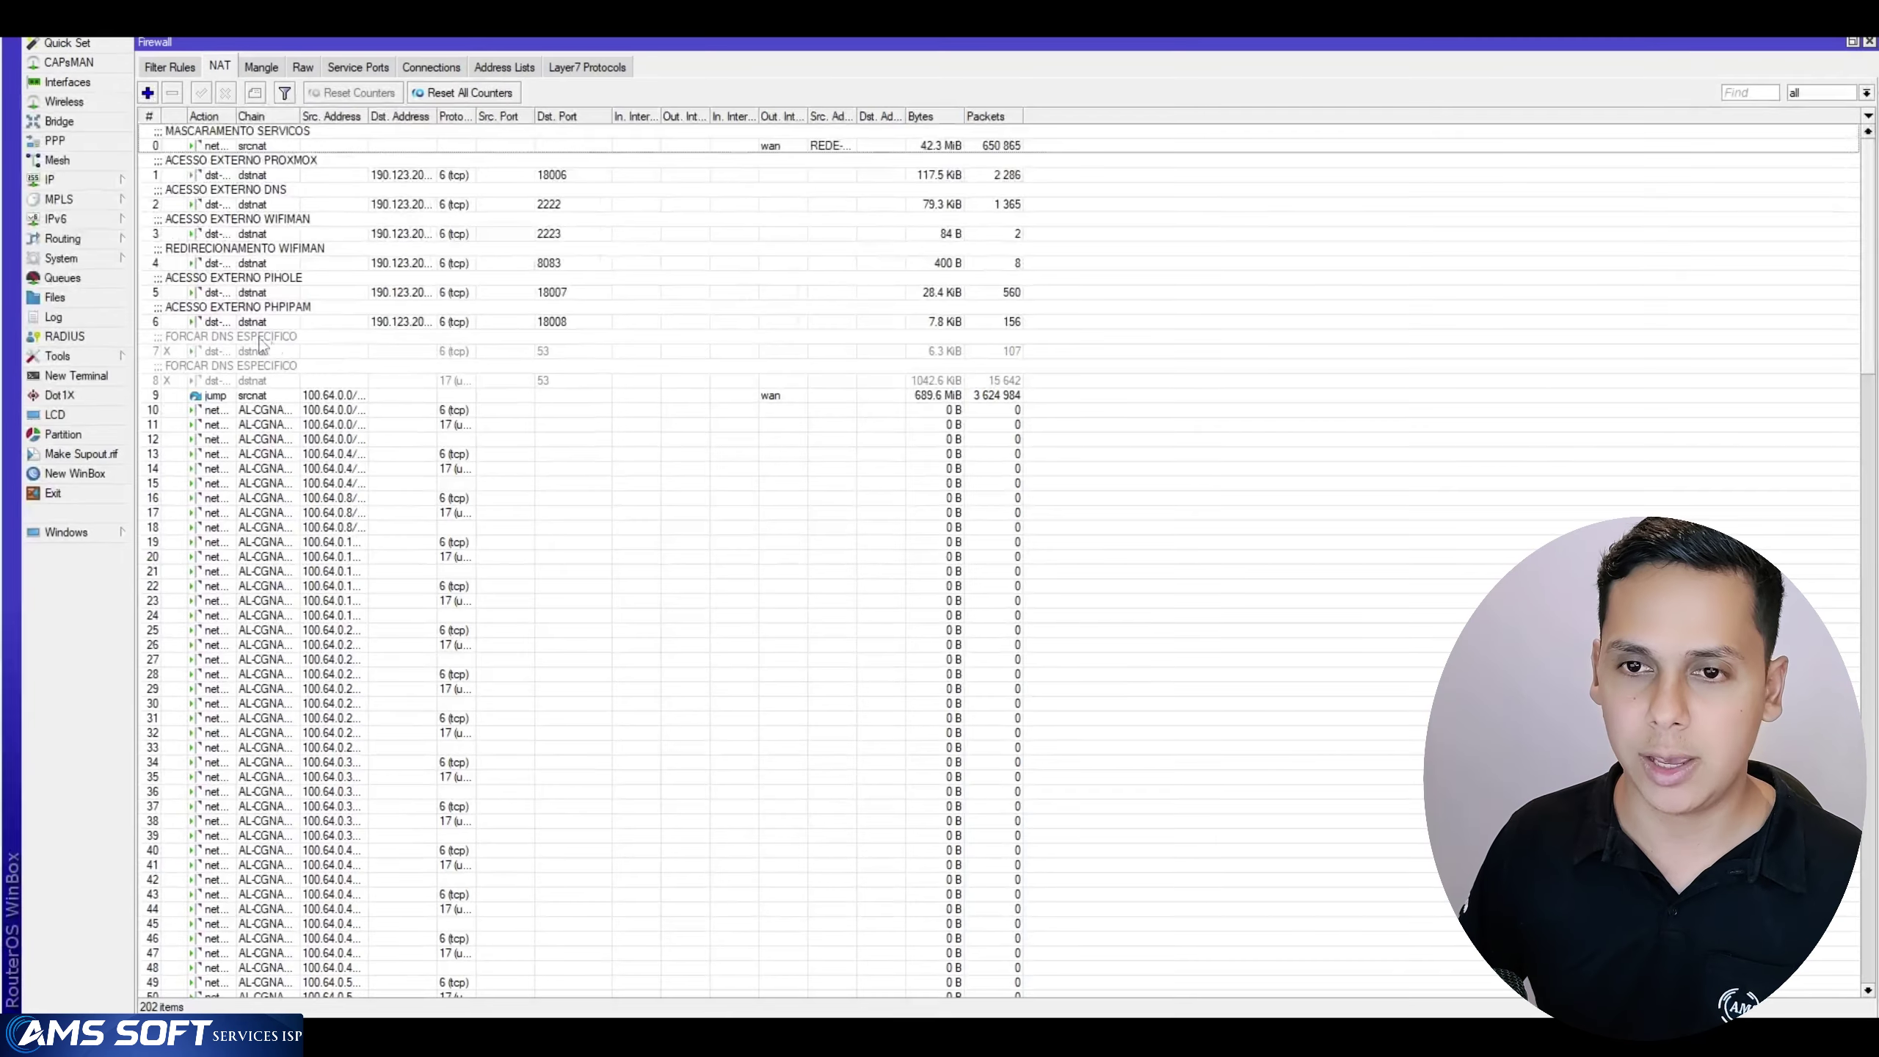
Switch to WinBox and check the PROXMOX entry and its interface in the IPv6 address list
left_click(92, 221)
left_click(174, 222)
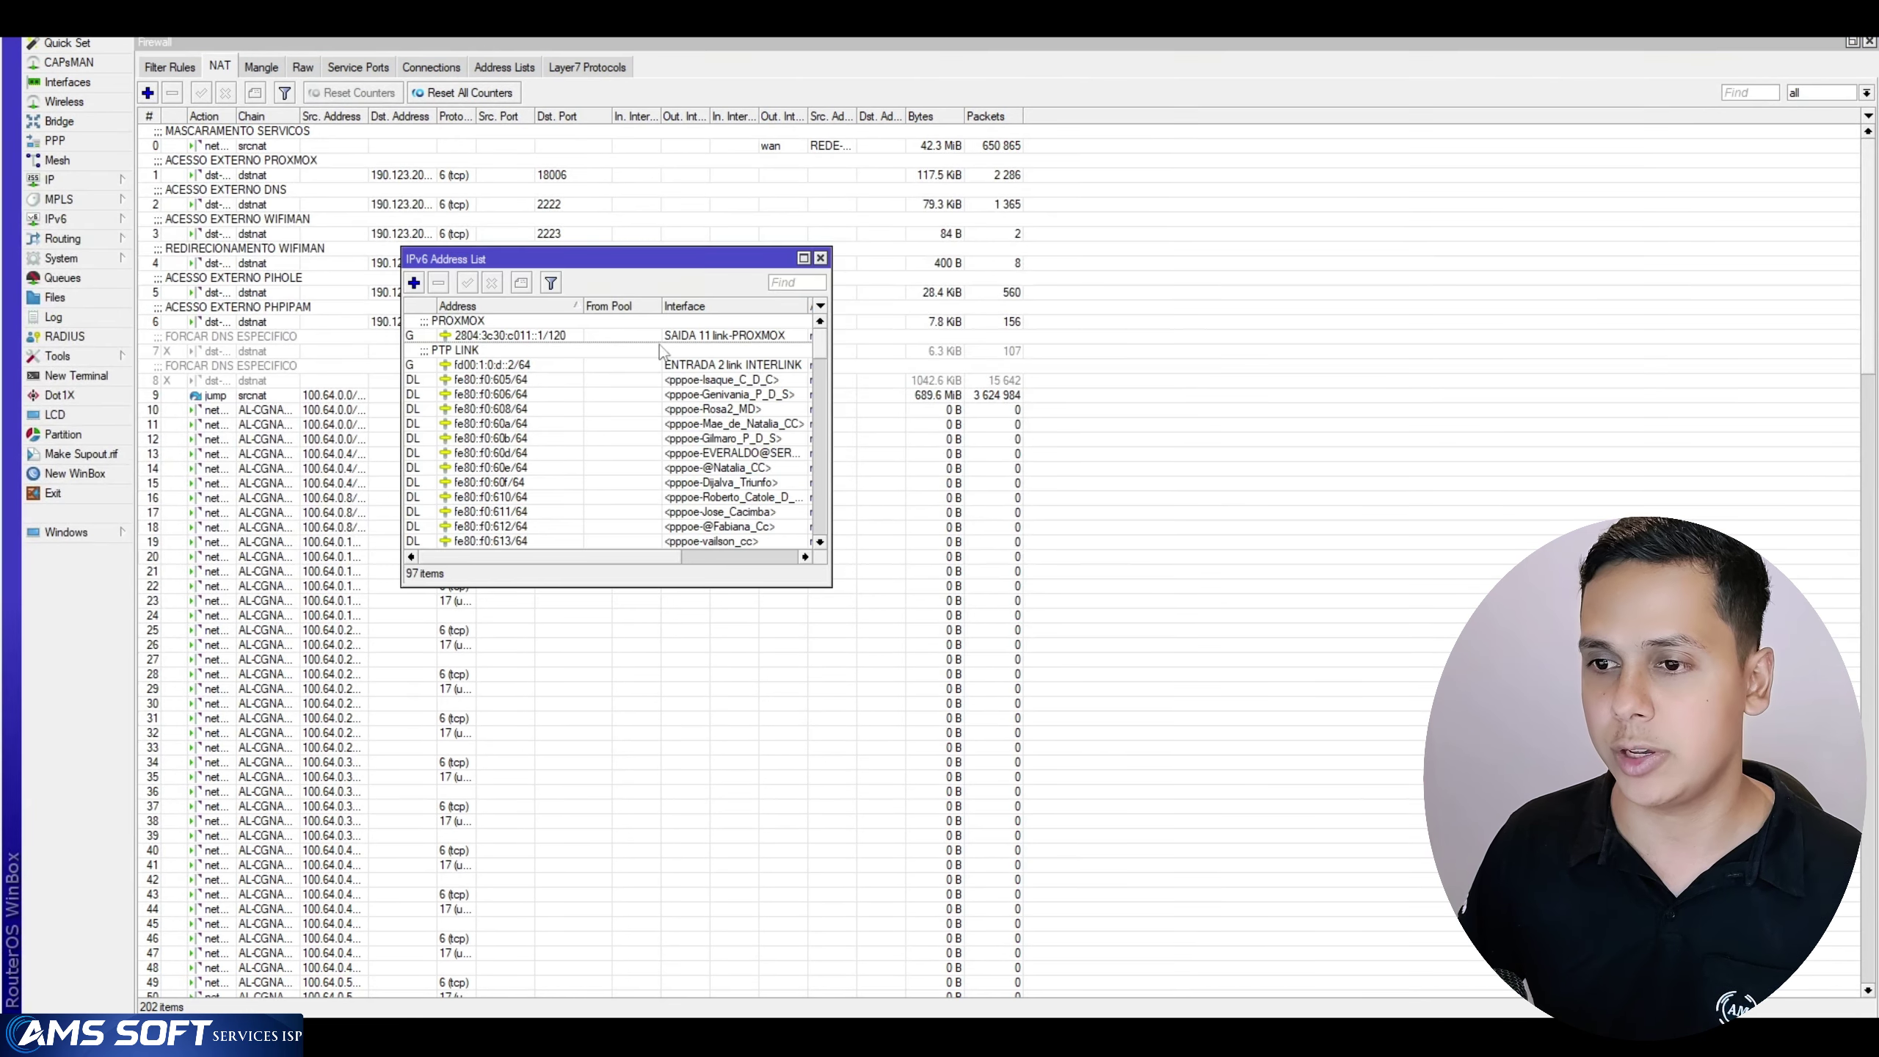
left_click(487, 337)
left_click_drag(830, 337, 876, 338)
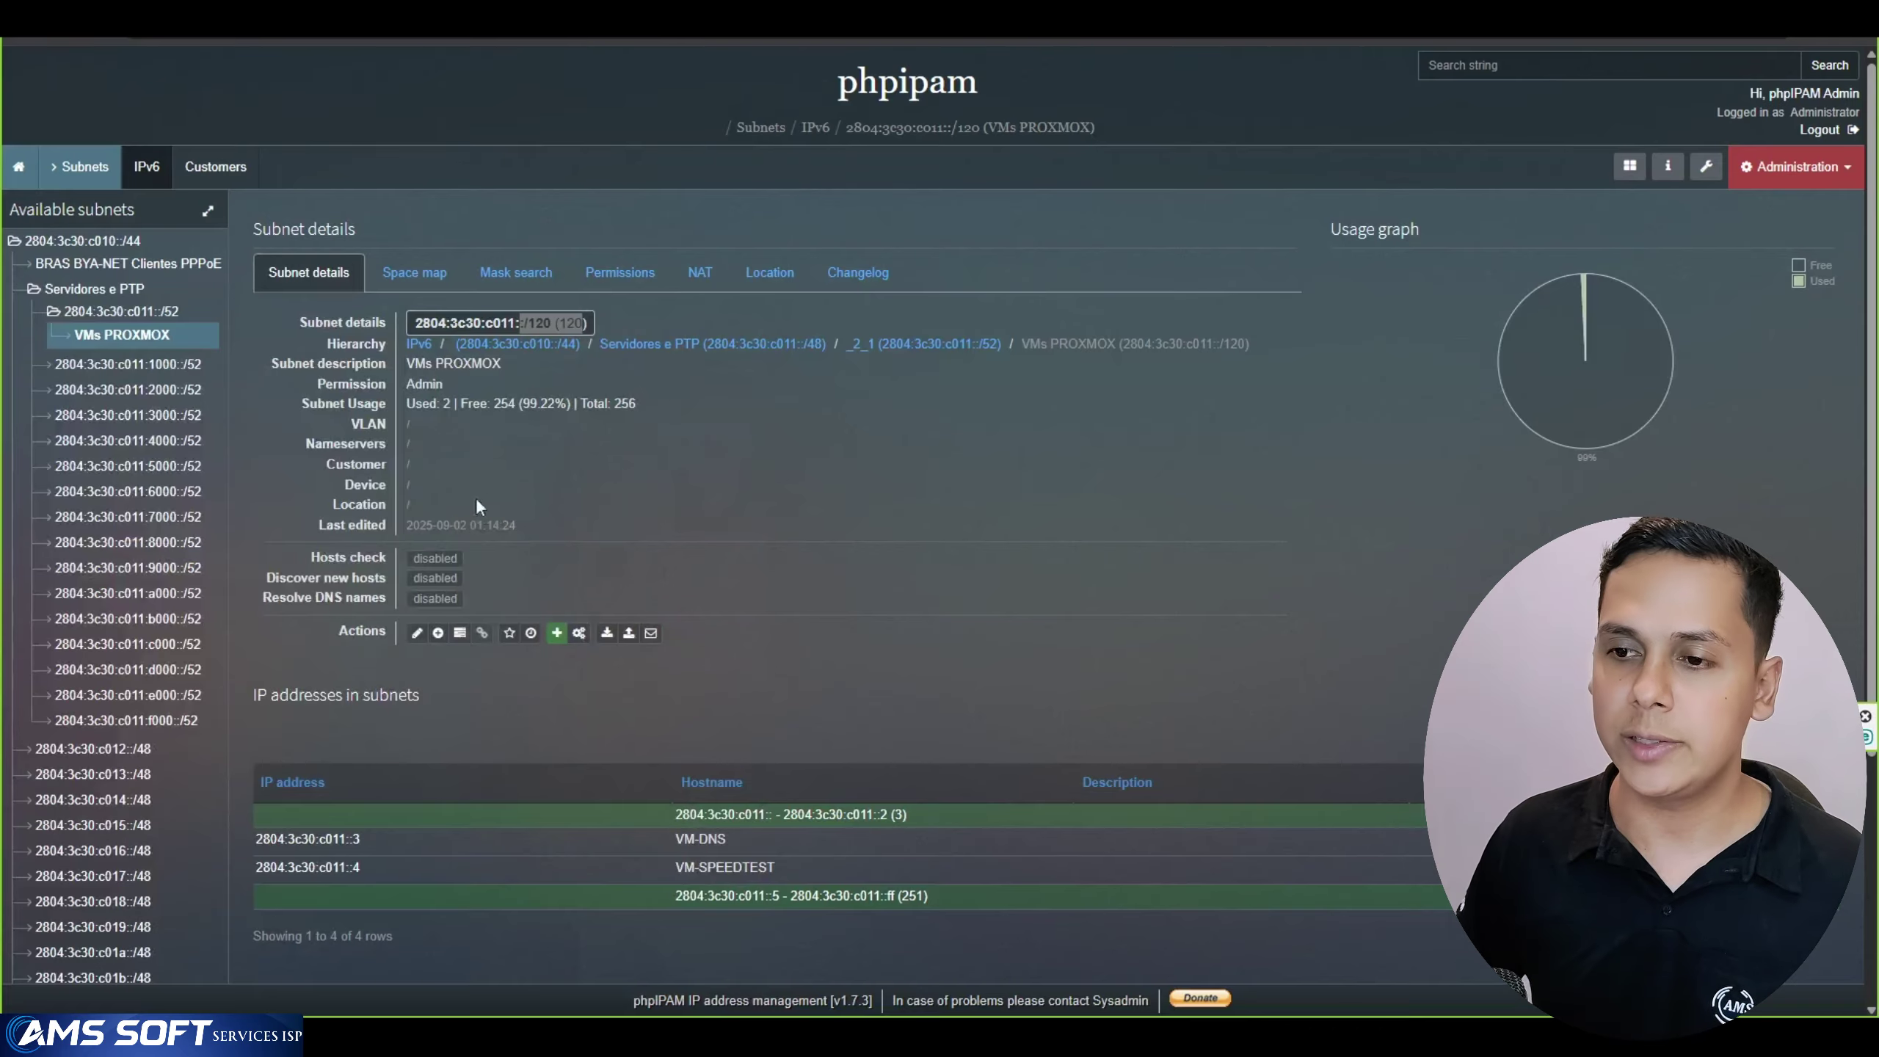
Return to phpIPAM and review the VM-DNS and VM-SPEEDTEST addresses in the VMs PROXMOX subnet
scroll(526, 486, "down", 4)
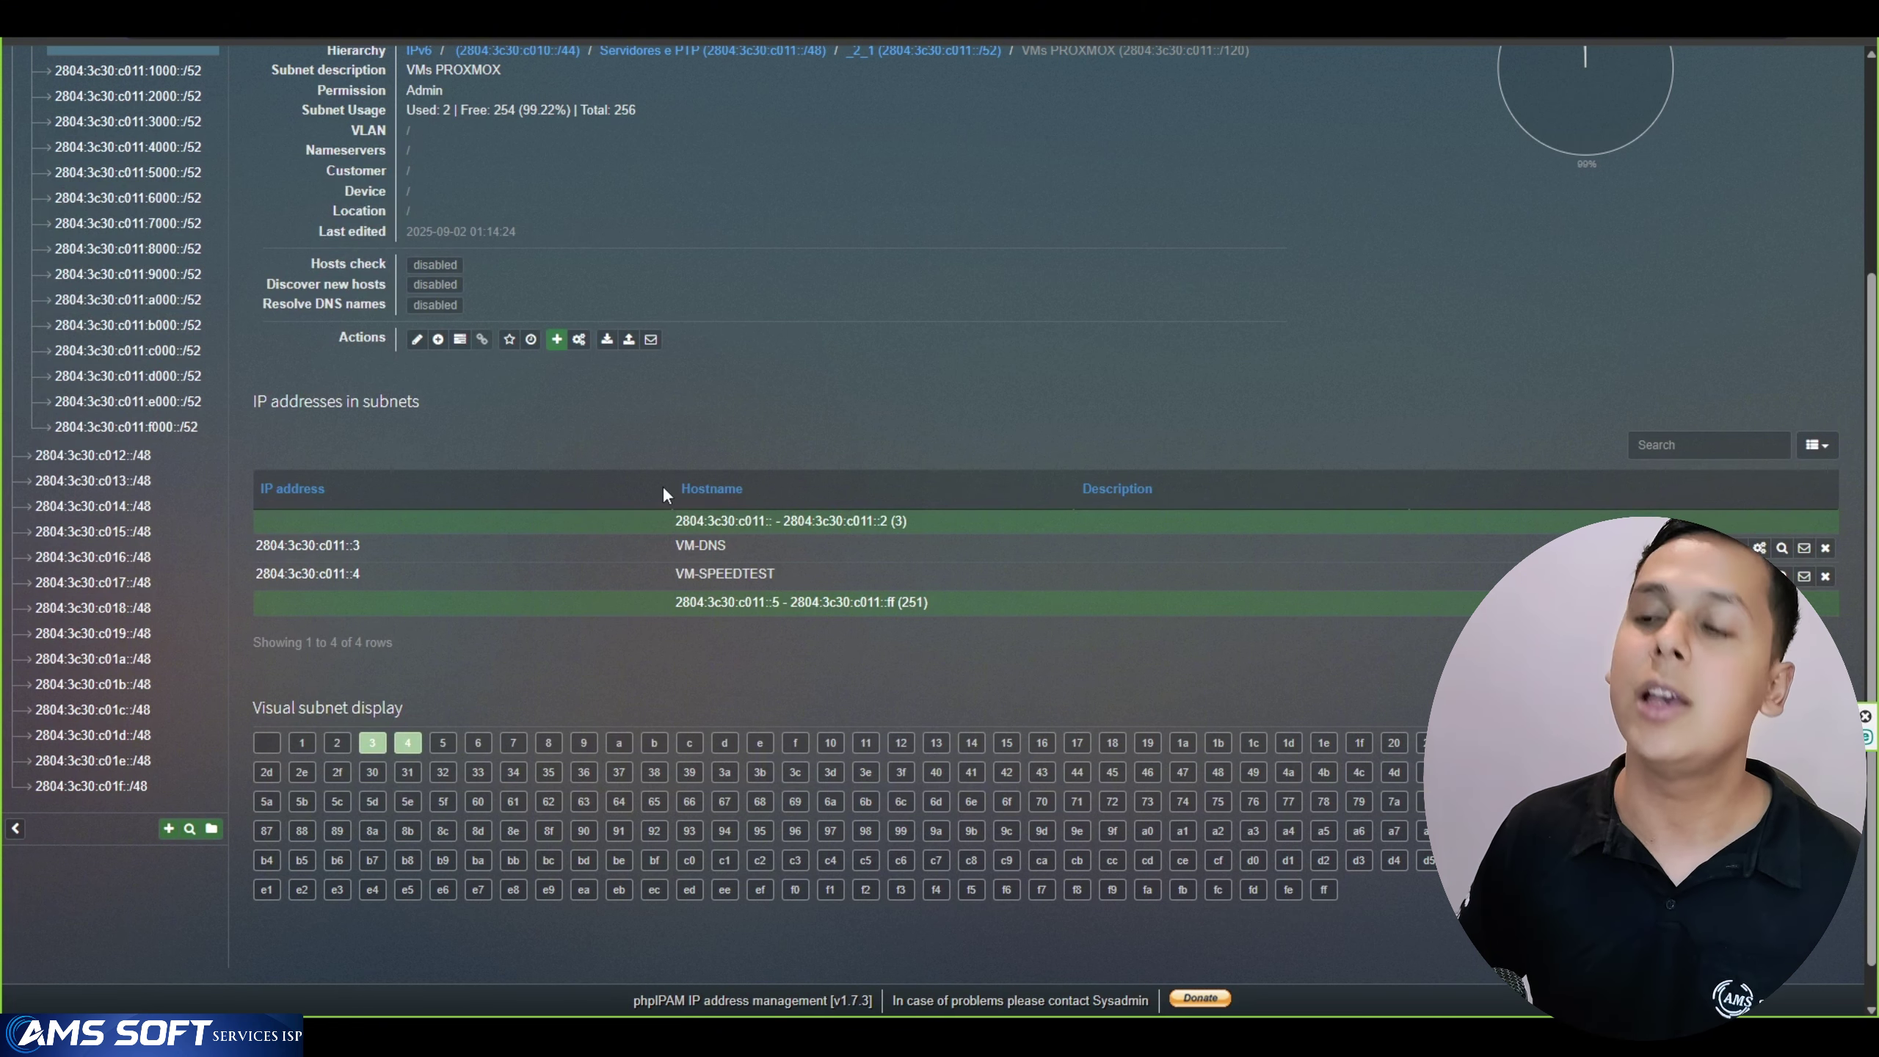
left_click_drag(660, 489, 396, 541)
left_click(418, 544)
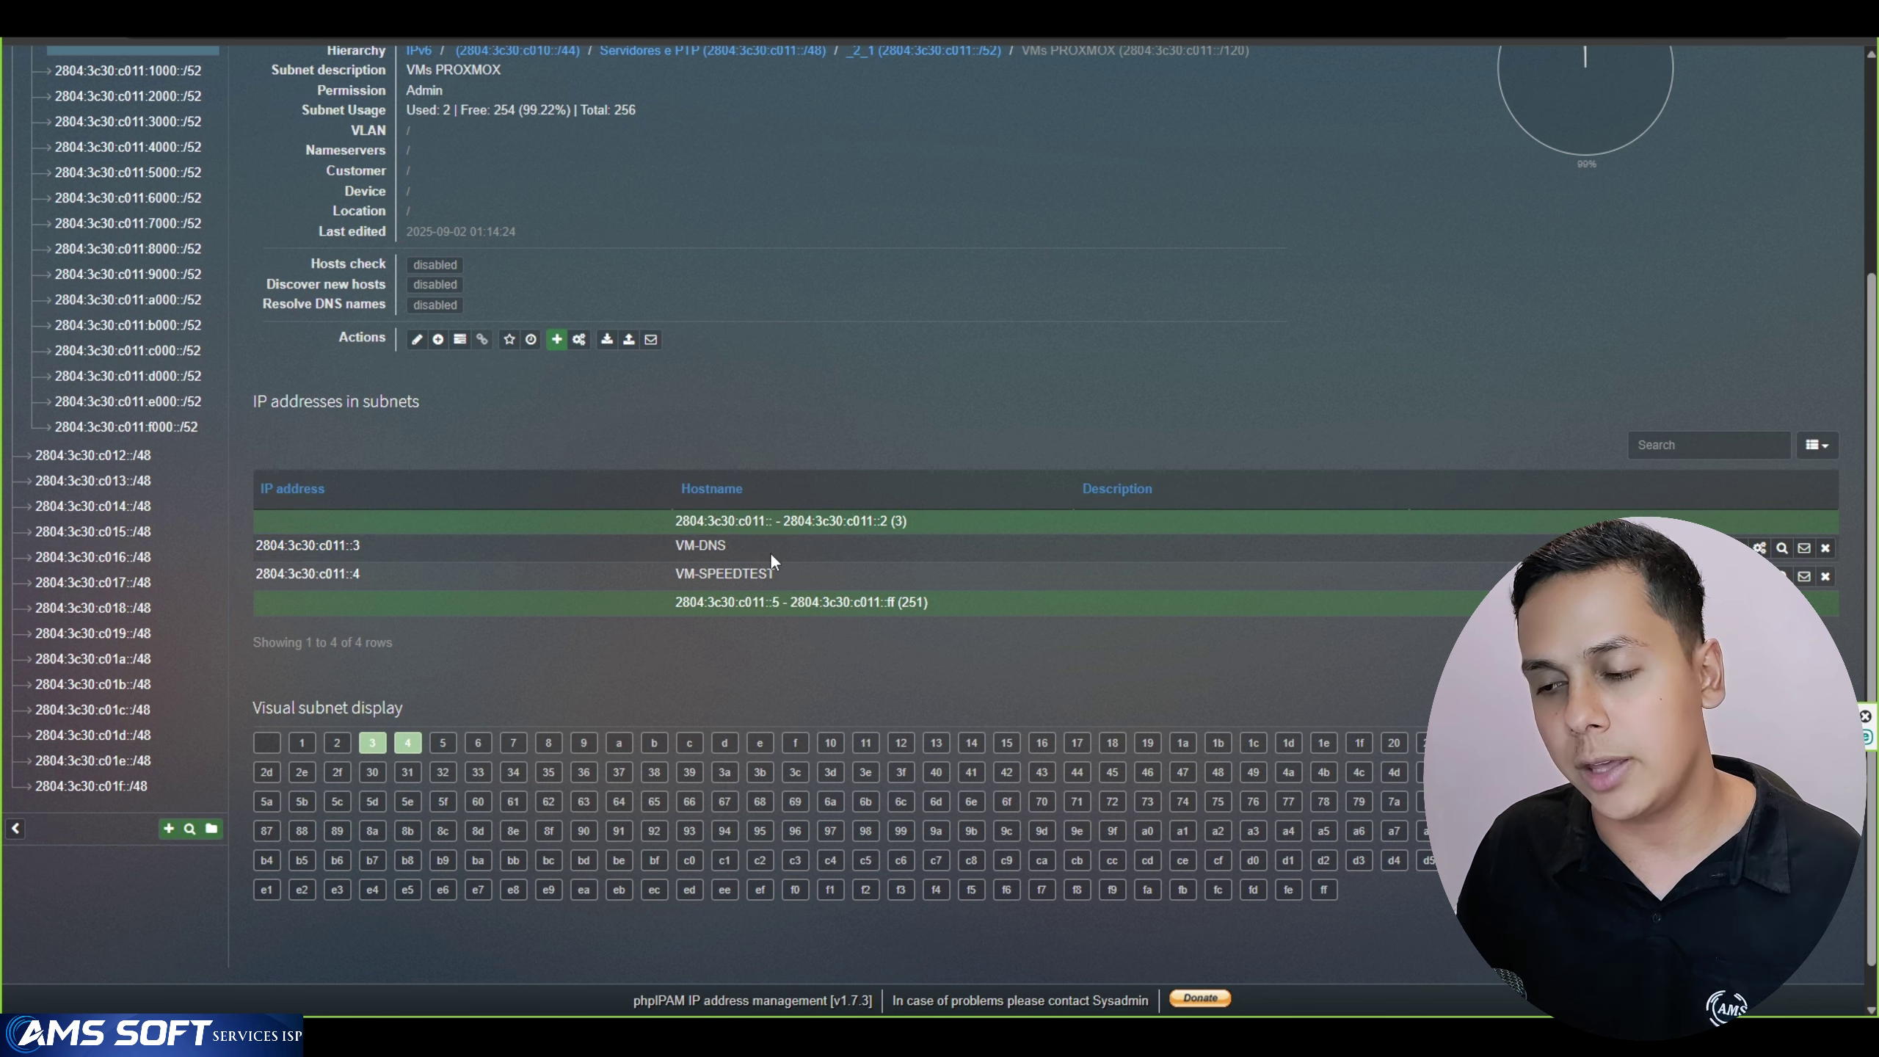
left_click_drag(661, 553, 496, 545)
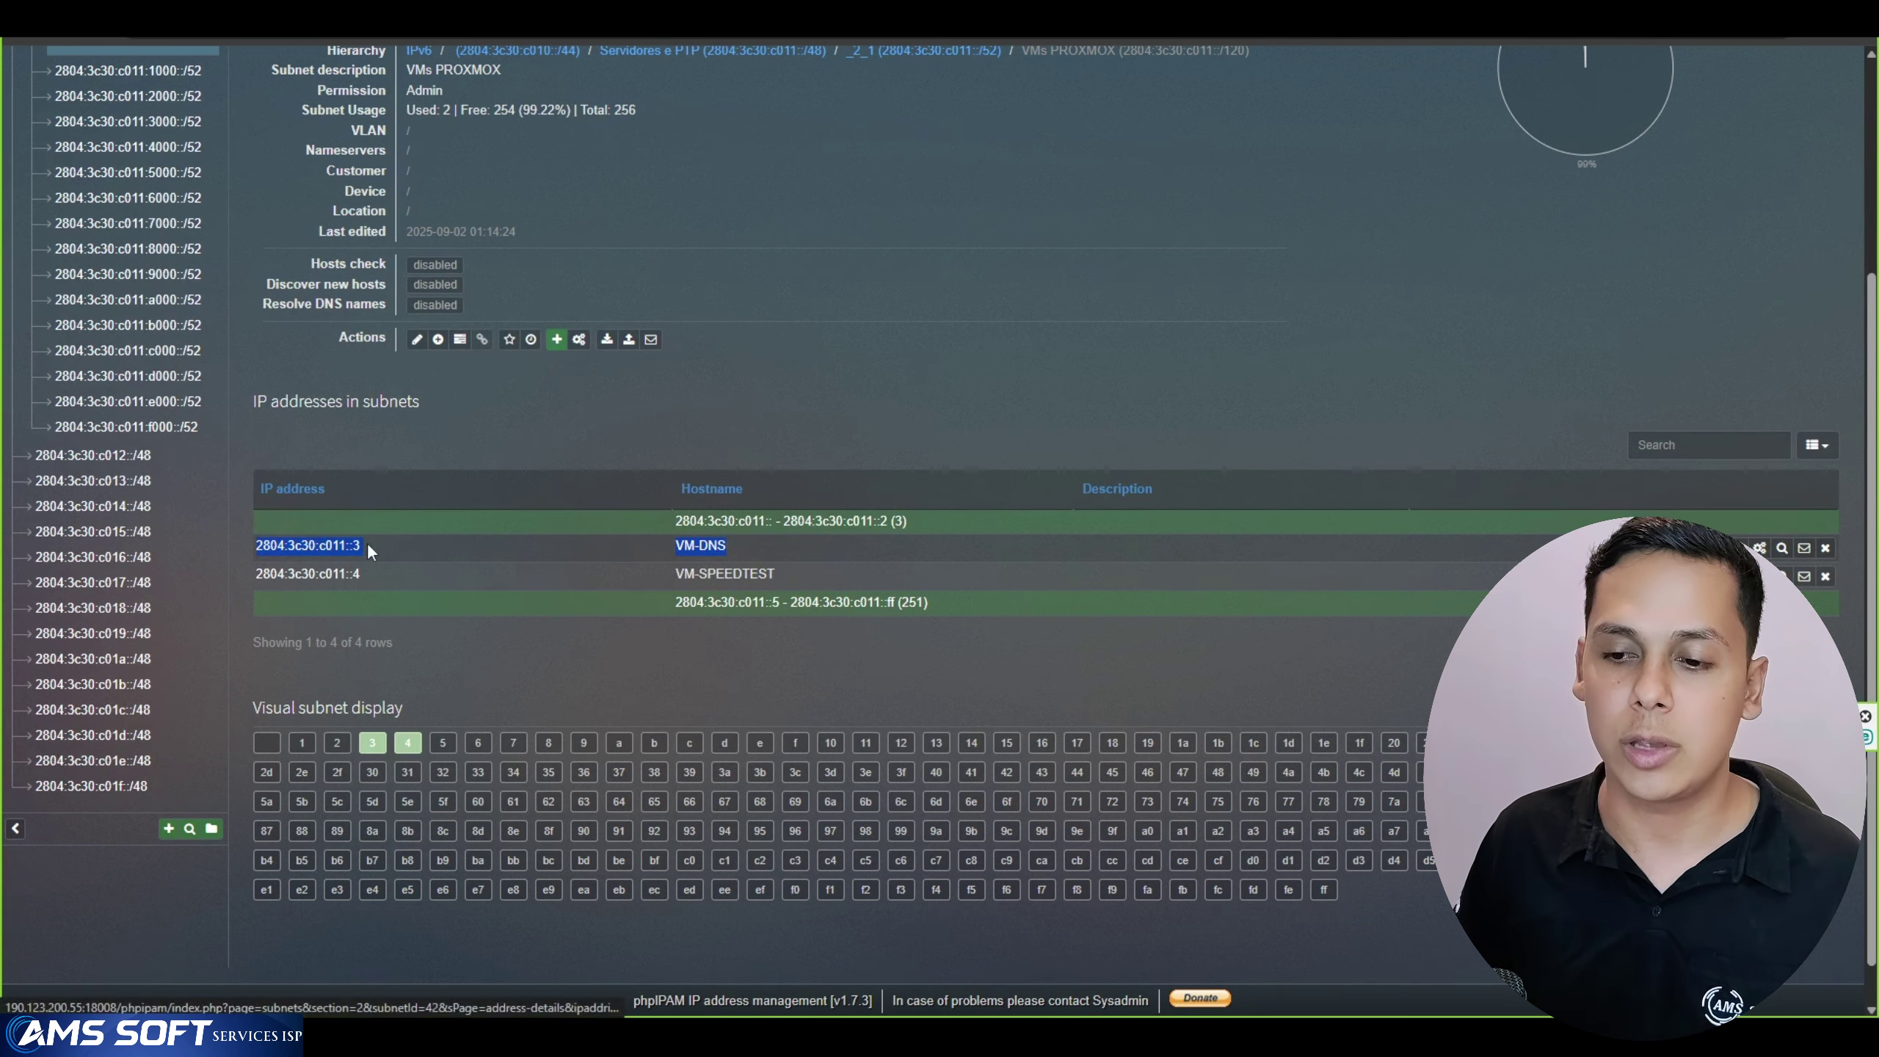
left_click_drag(794, 573, 451, 576)
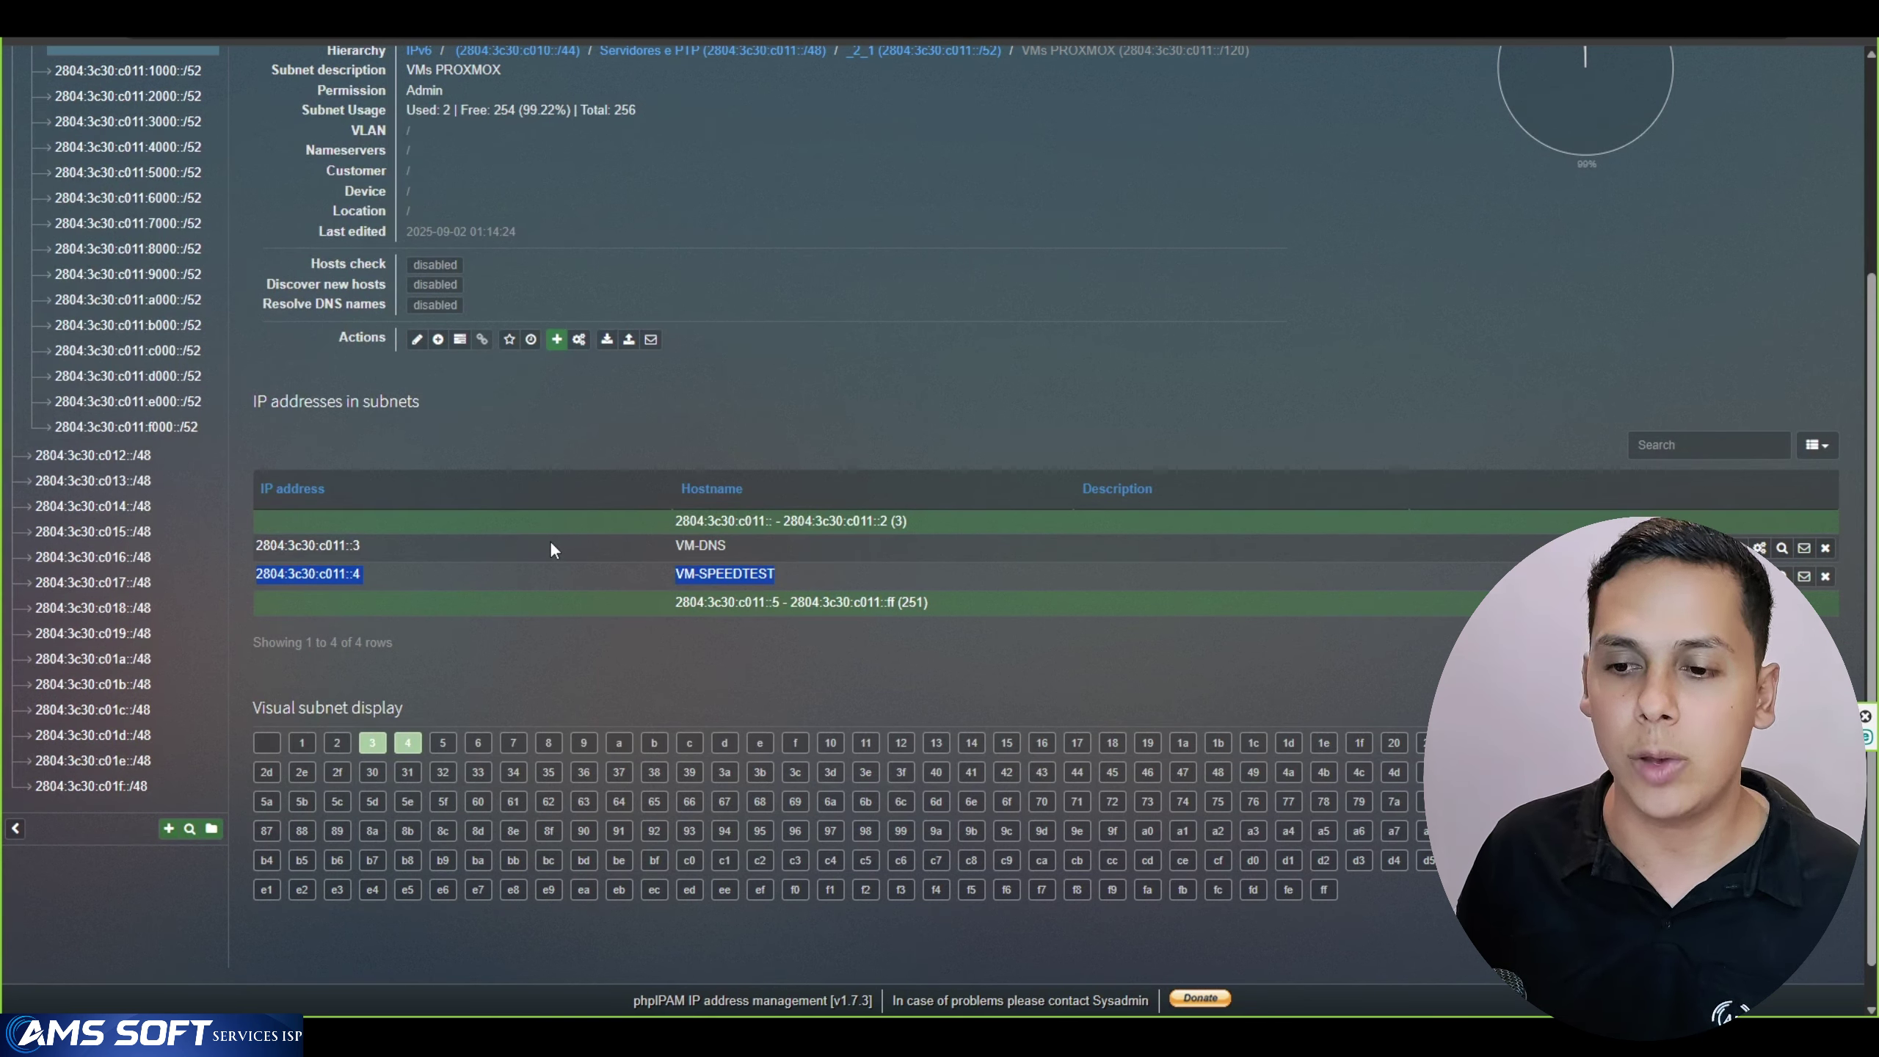
left_click_drag(287, 545, 325, 545)
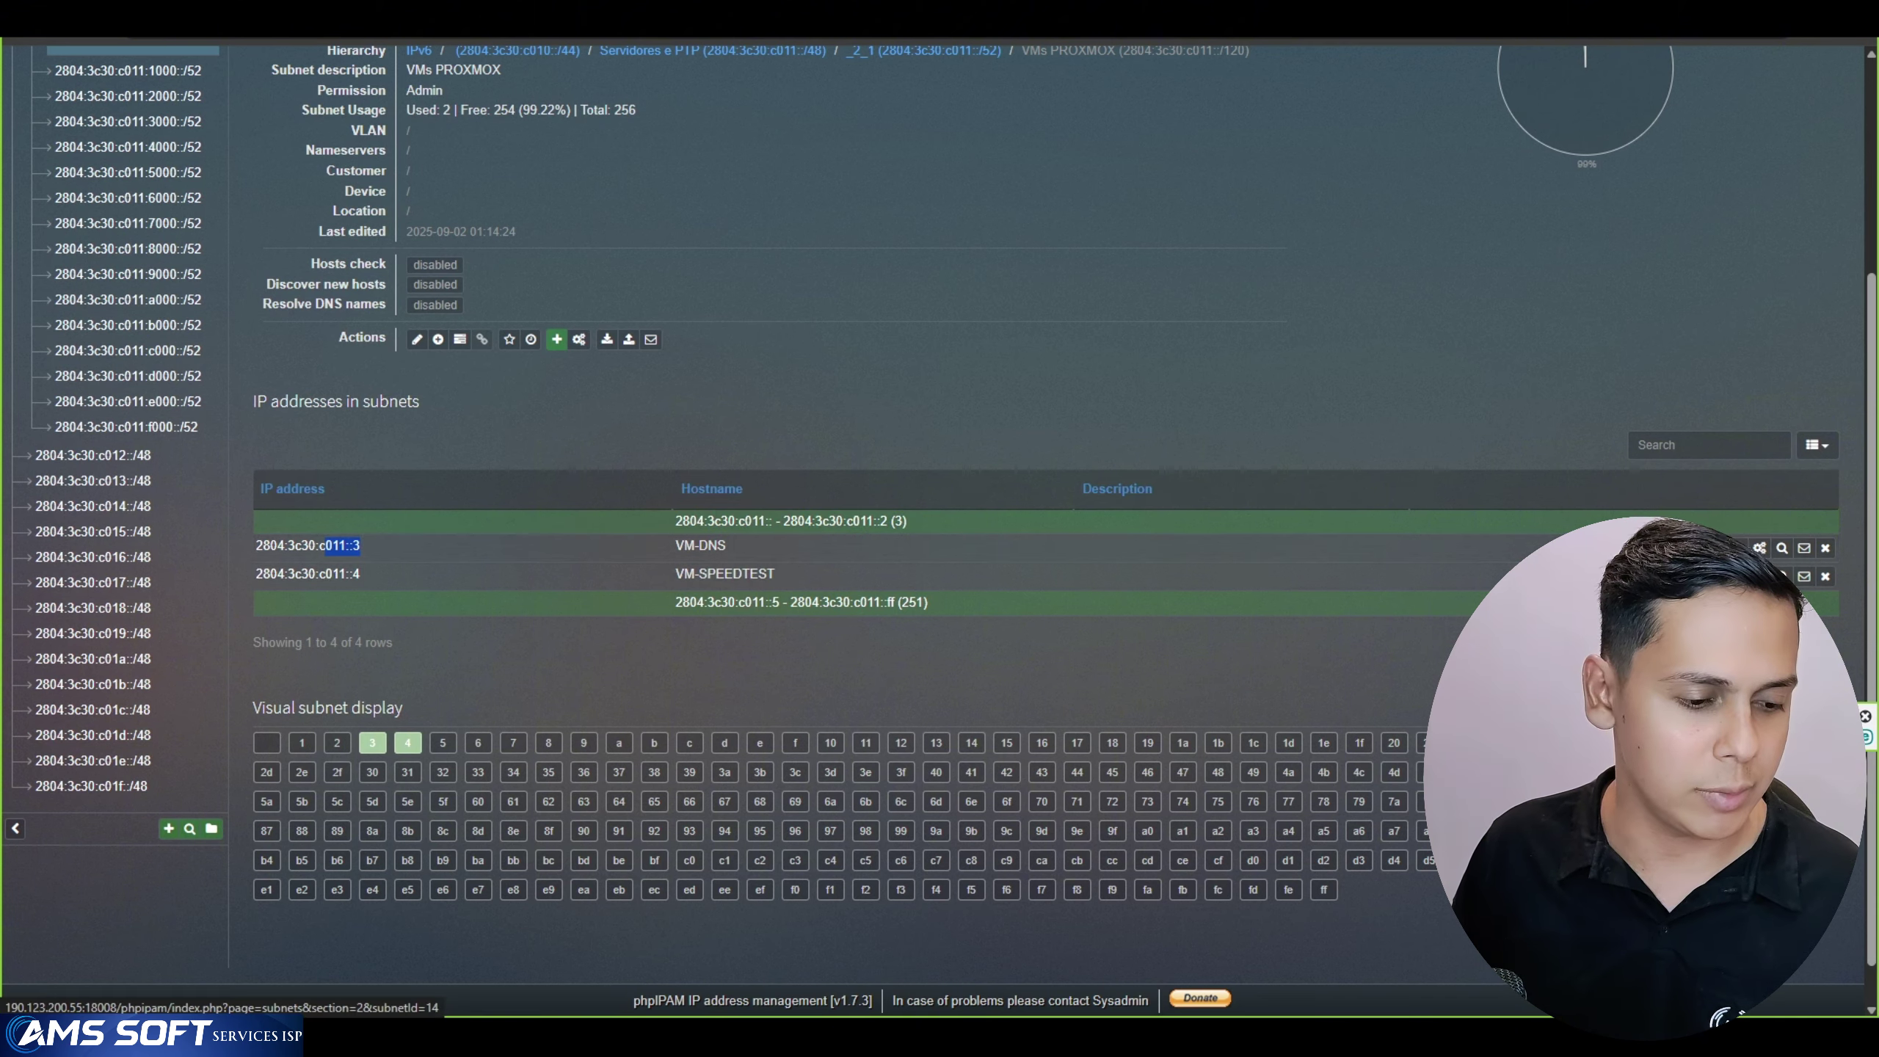